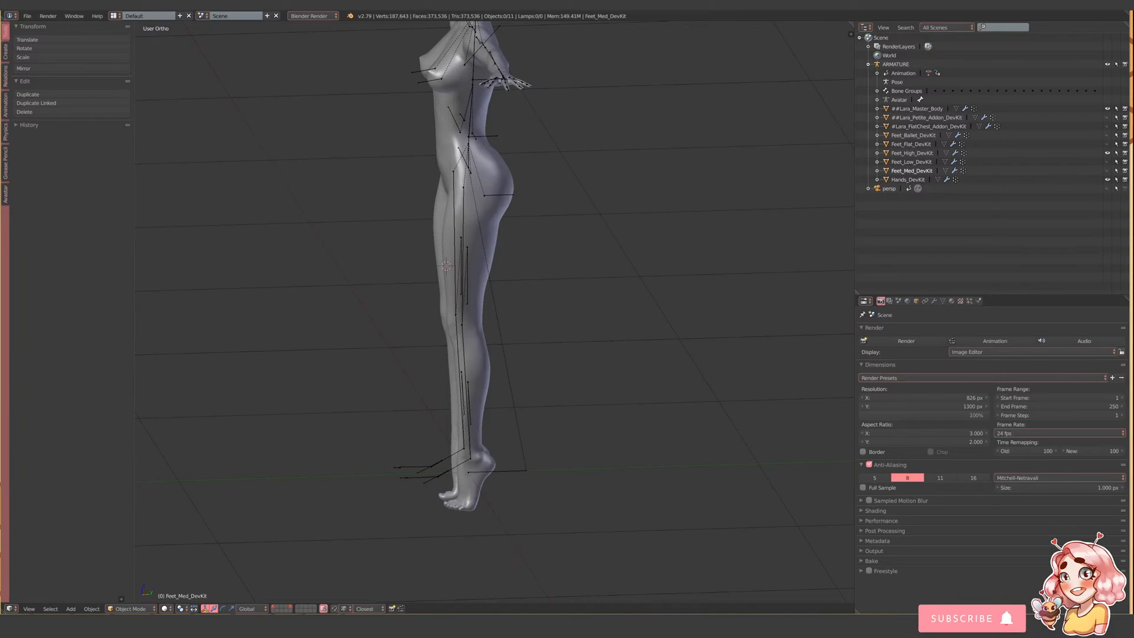
- Show the body in front orthographic view, then in right orthographic view
click(28, 608)
click(49, 549)
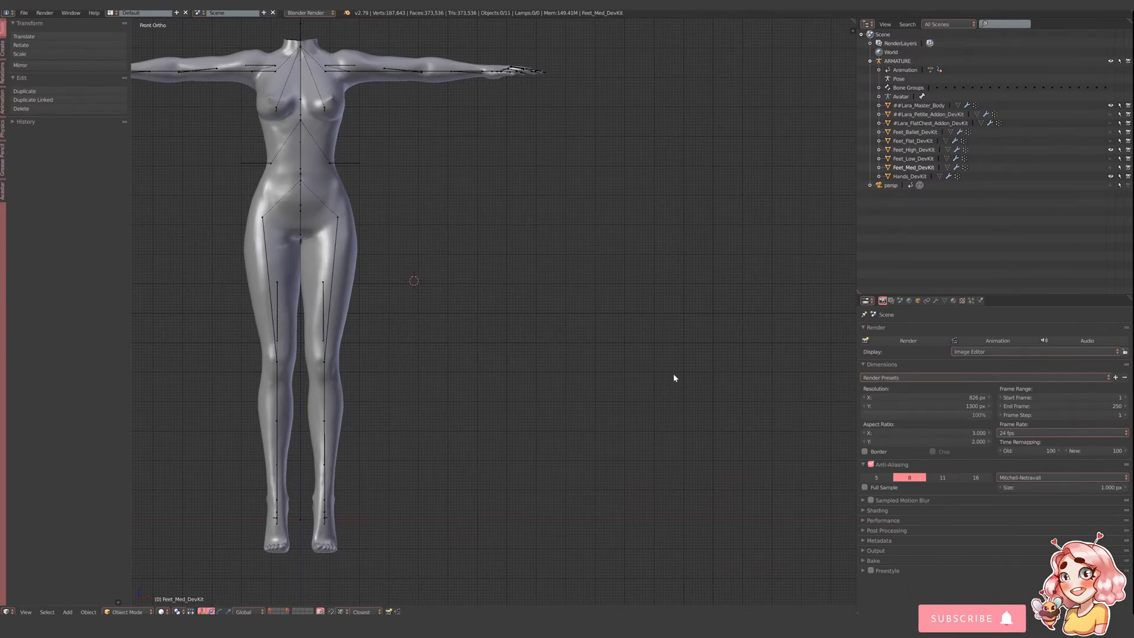
click(26, 612)
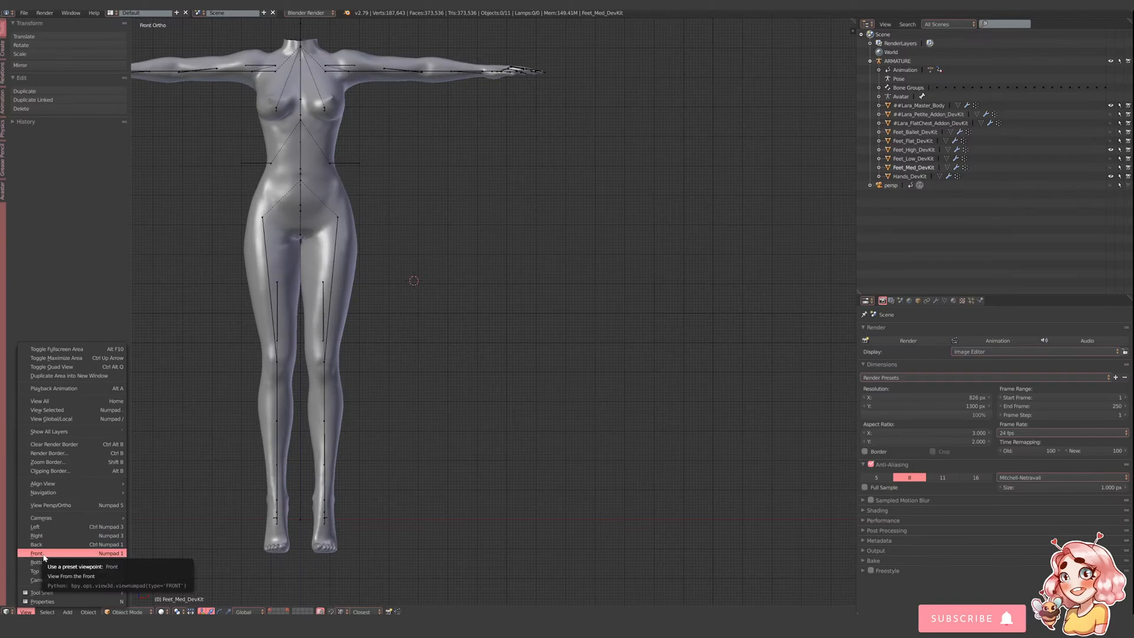
click(37, 536)
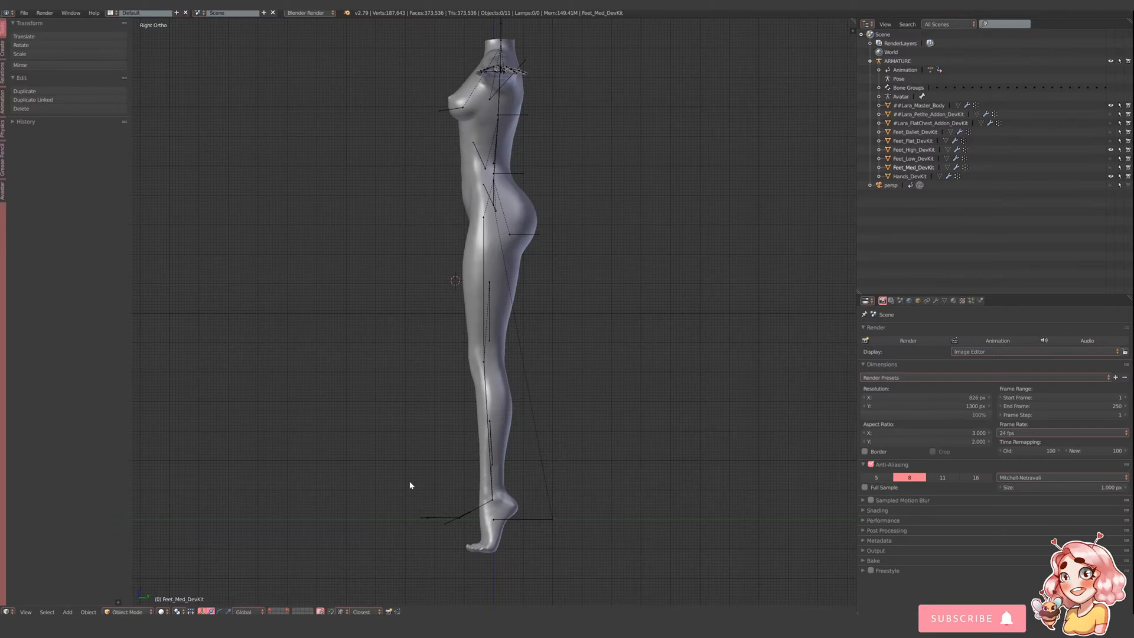
scroll(446, 480, up, 1)
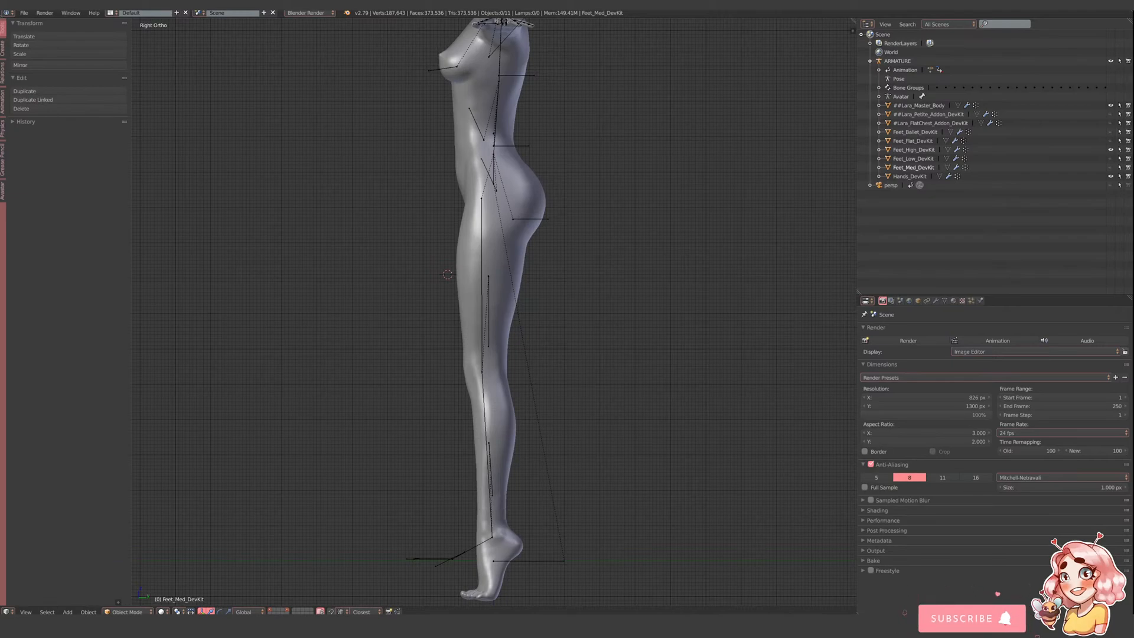
- Hide the ARMATURE object so the foot can be seen without bones
click(26, 612)
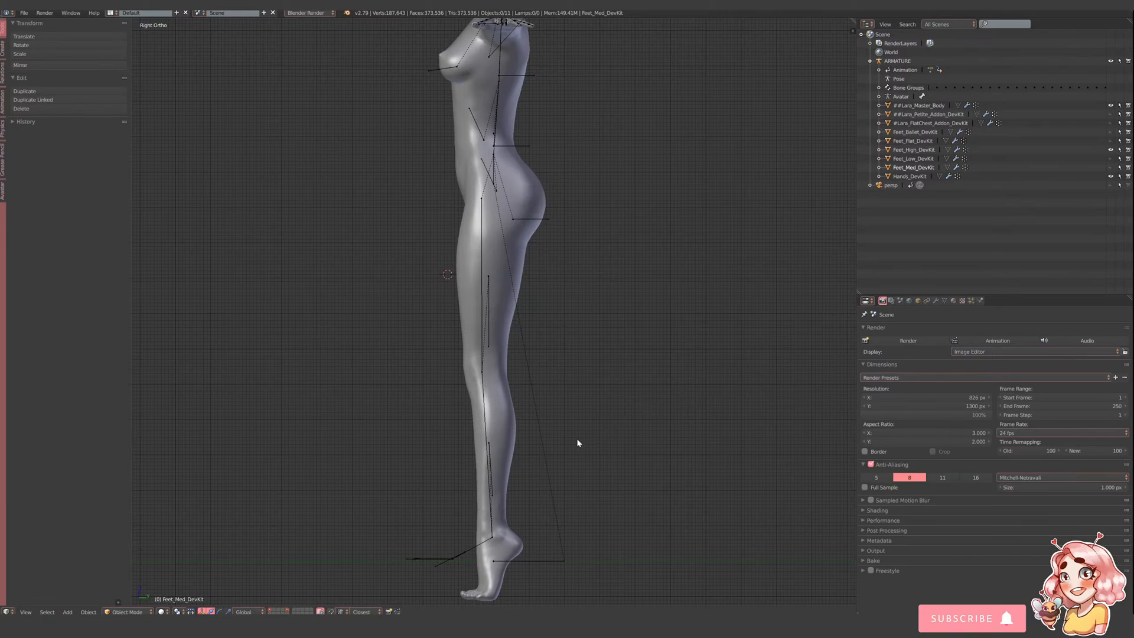
shift+middle_drag(593, 363, 635, 183)
scroll(630, 392, up, 4)
shift+middle_drag(647, 404, 603, 327)
scroll(631, 367, up, 1)
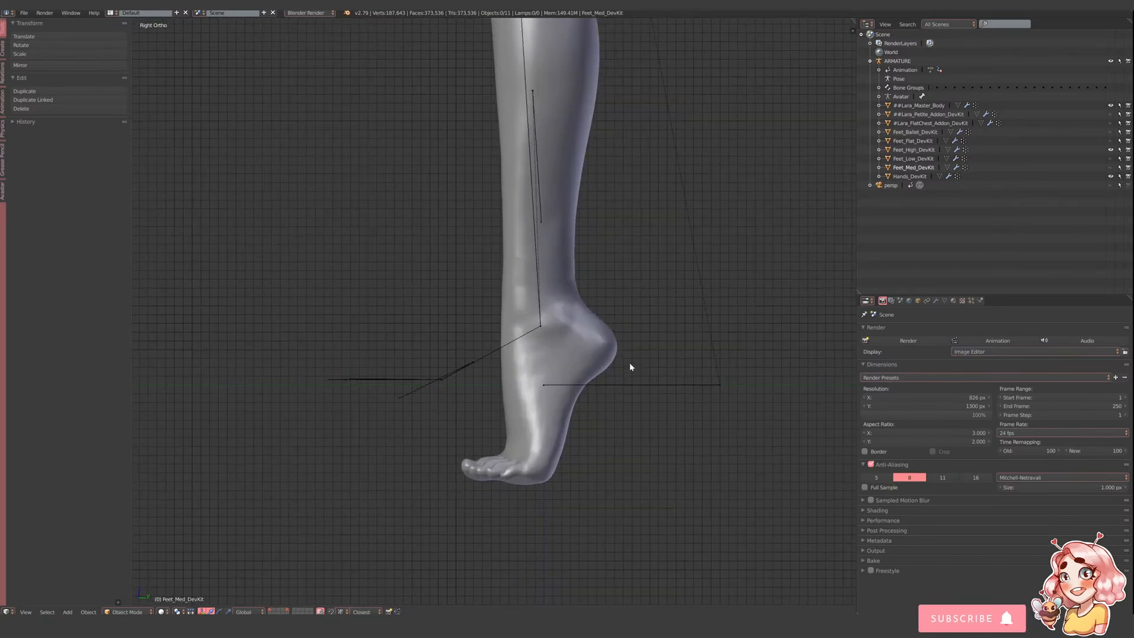
click(1110, 62)
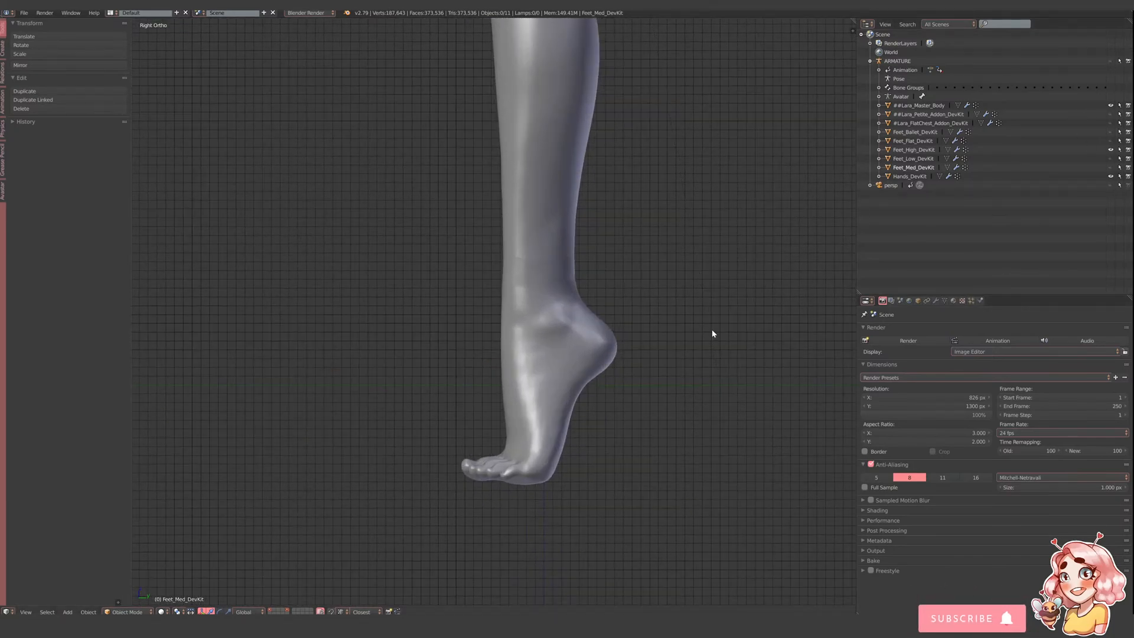
scroll(607, 439, up, 2)
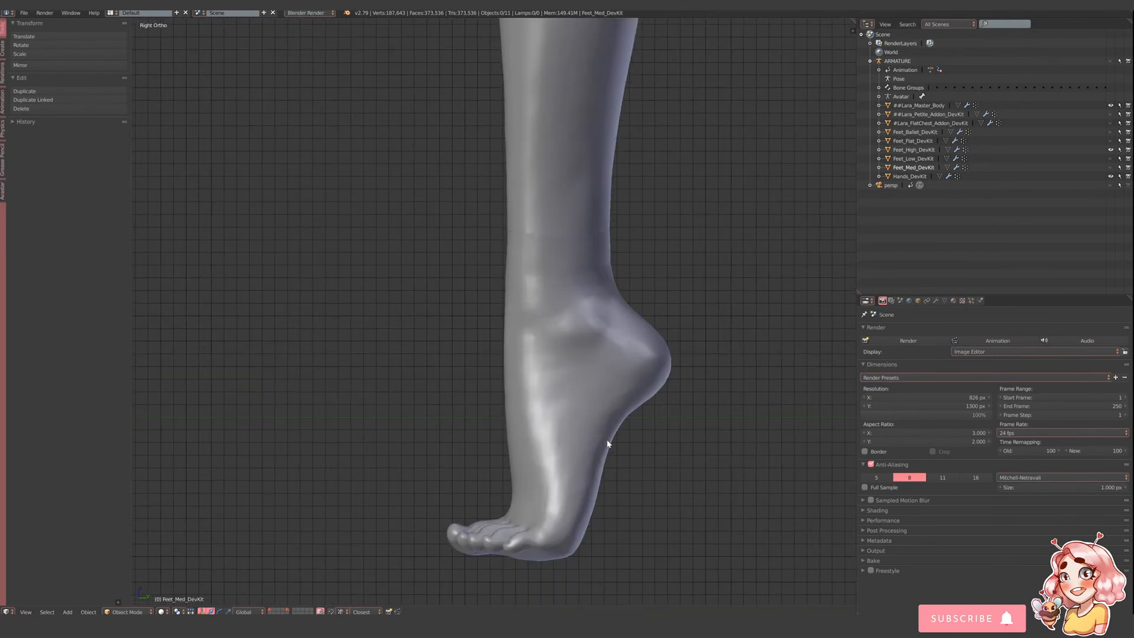
shift+middle_drag(650, 450, 595, 406)
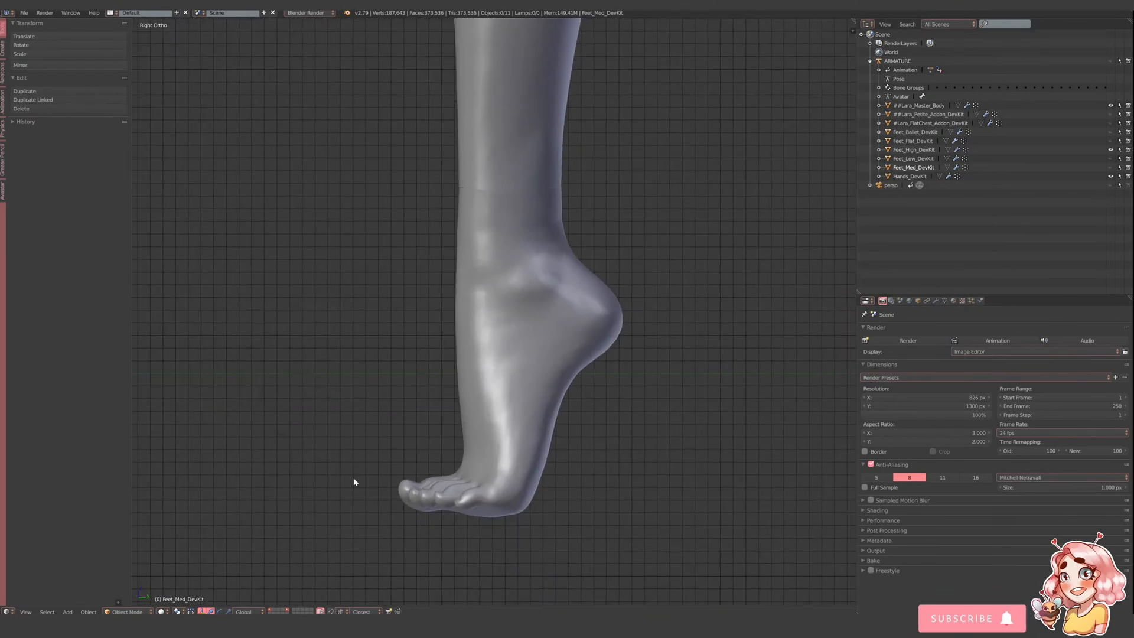
- Add a mesh plane and lower it along the Z axis to the level of the foot's sole
click(67, 612)
click(67, 612)
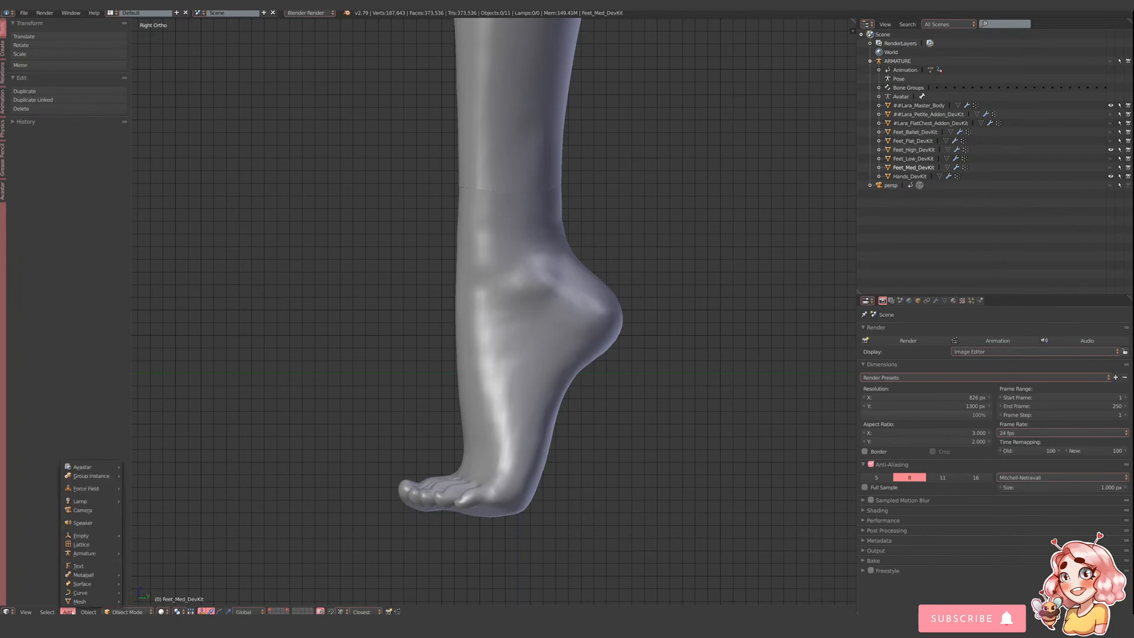
mouse_move(80, 602)
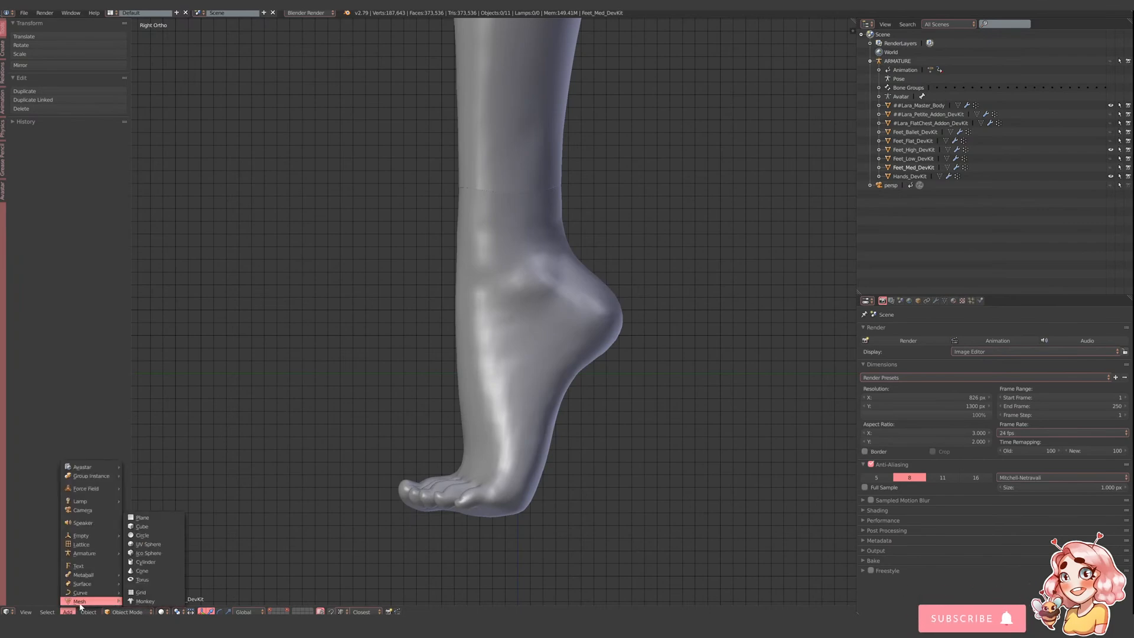
click(142, 517)
scroll(654, 232, down, 6)
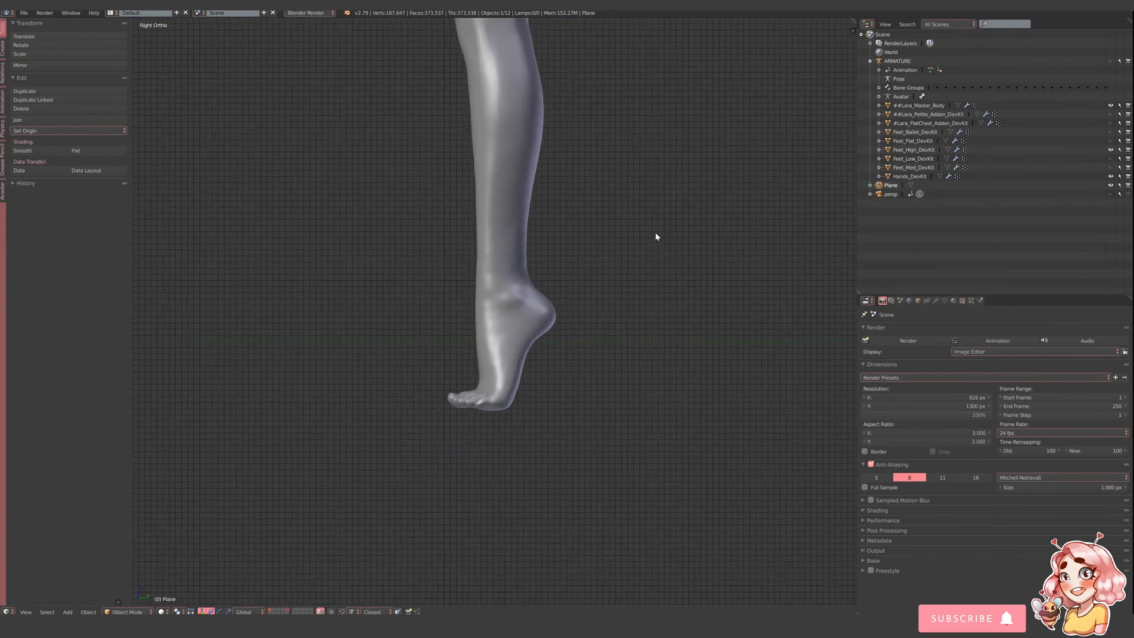
key(g)
key(z)
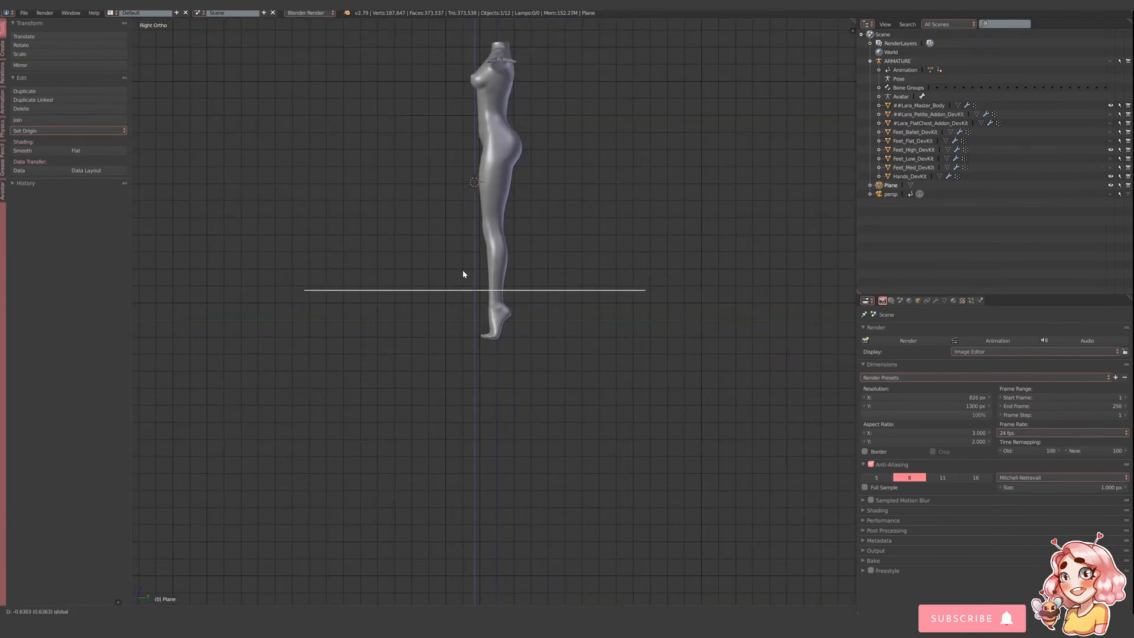
click(469, 318)
scroll(776, 378, up, 4)
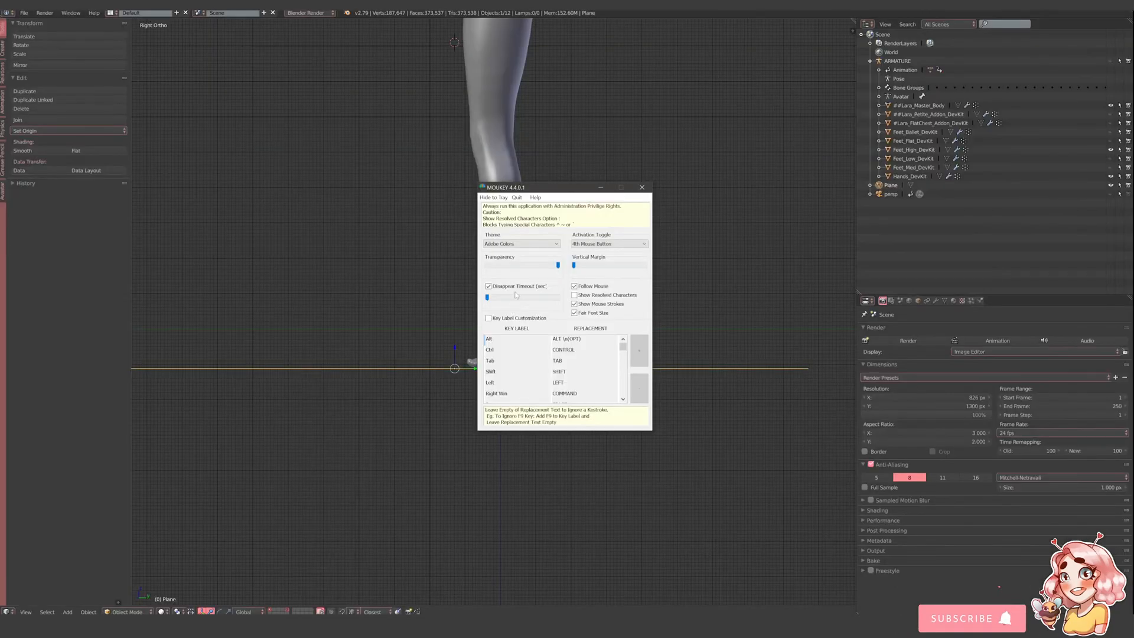
click(512, 244)
click(513, 245)
click(602, 187)
click(603, 439)
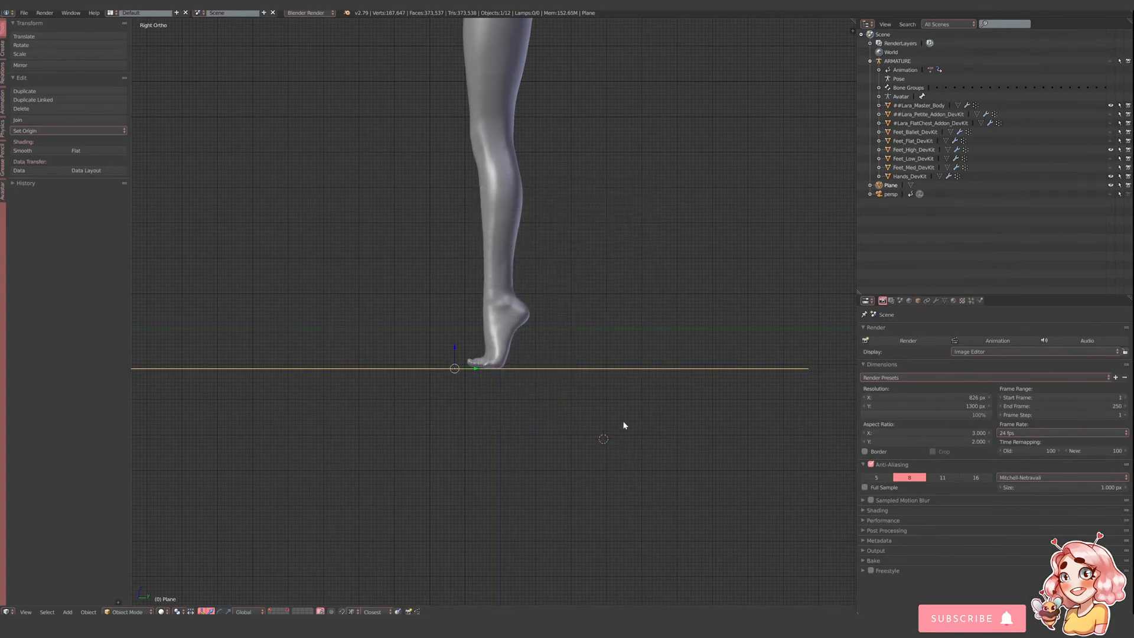
middle_drag(624, 425, 581, 434)
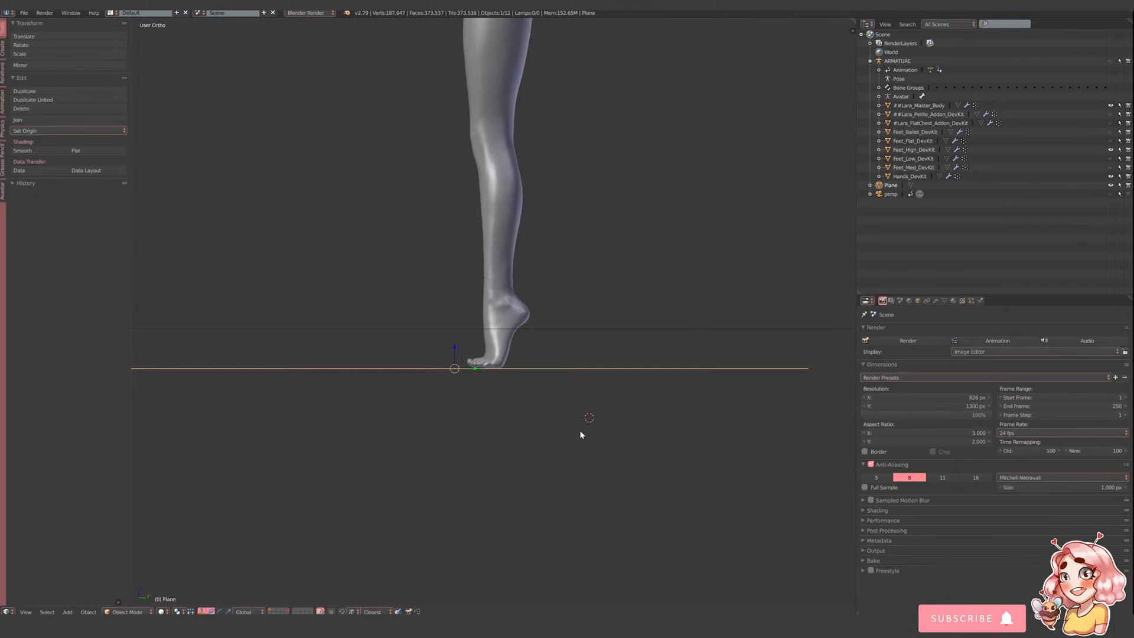
right_click(580, 432)
middle_click(580, 433)
key(a)
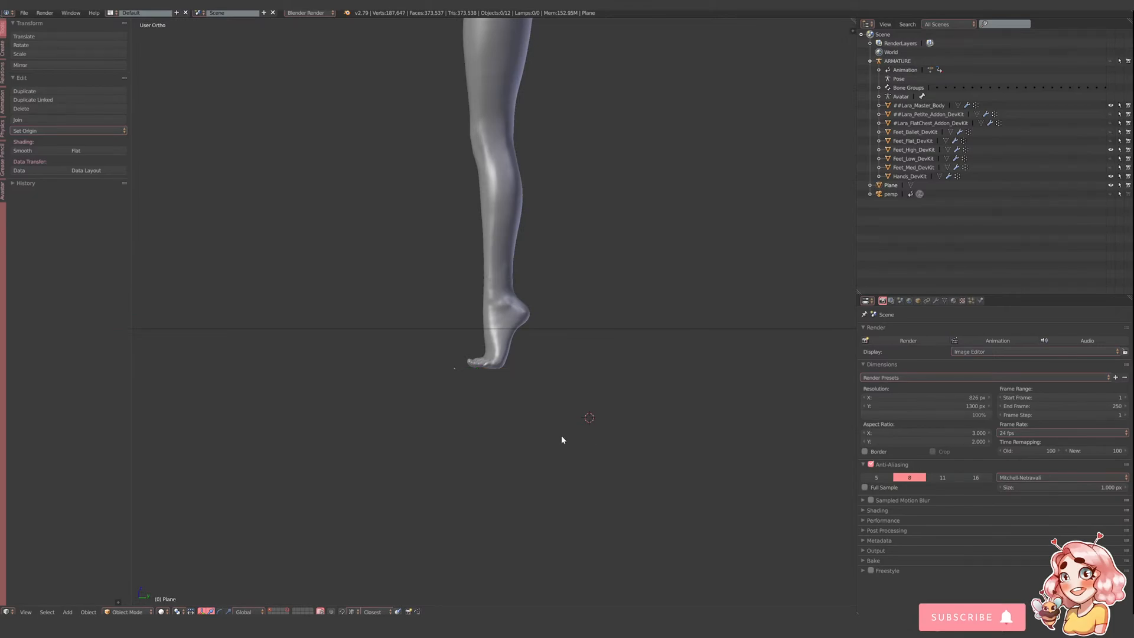
click(561, 437)
key(s)
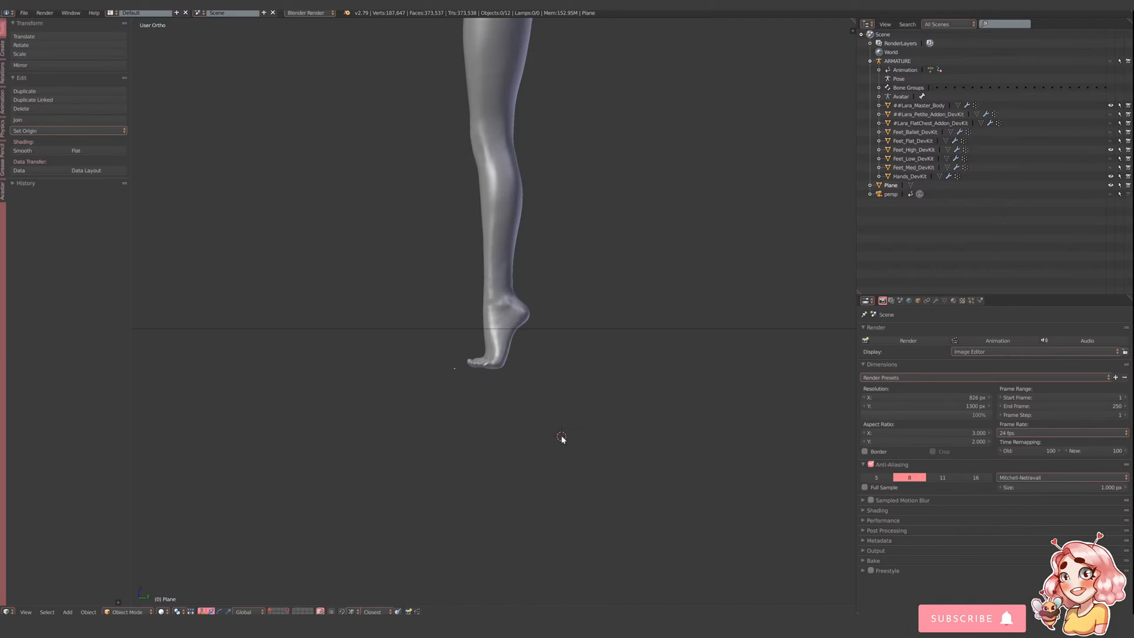
key(4)
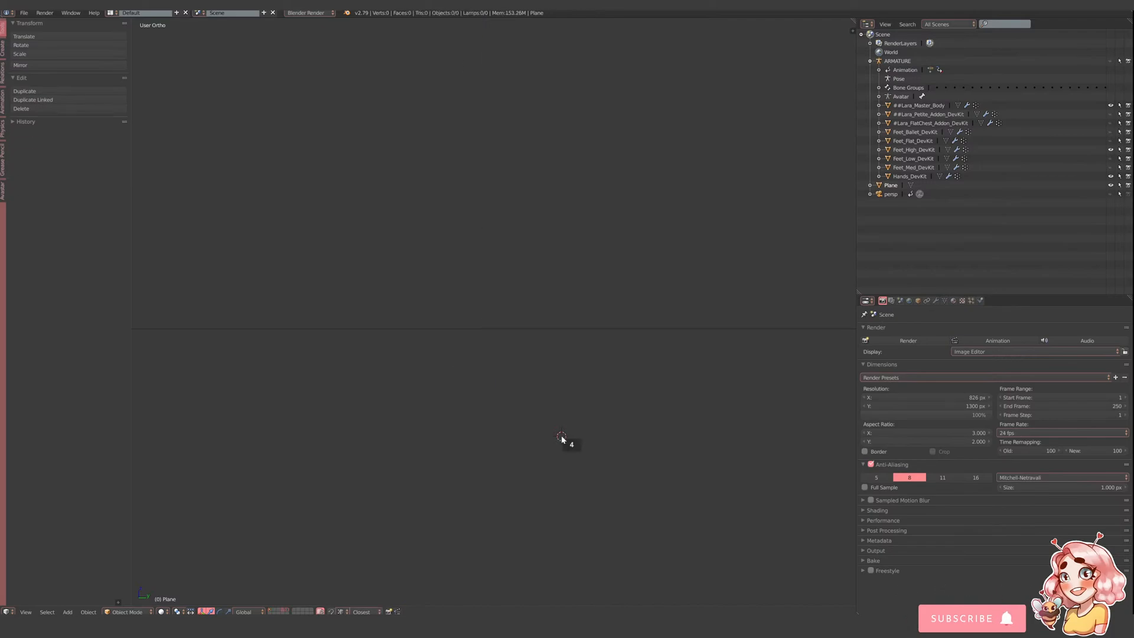
click(270, 612)
shift+click(288, 612)
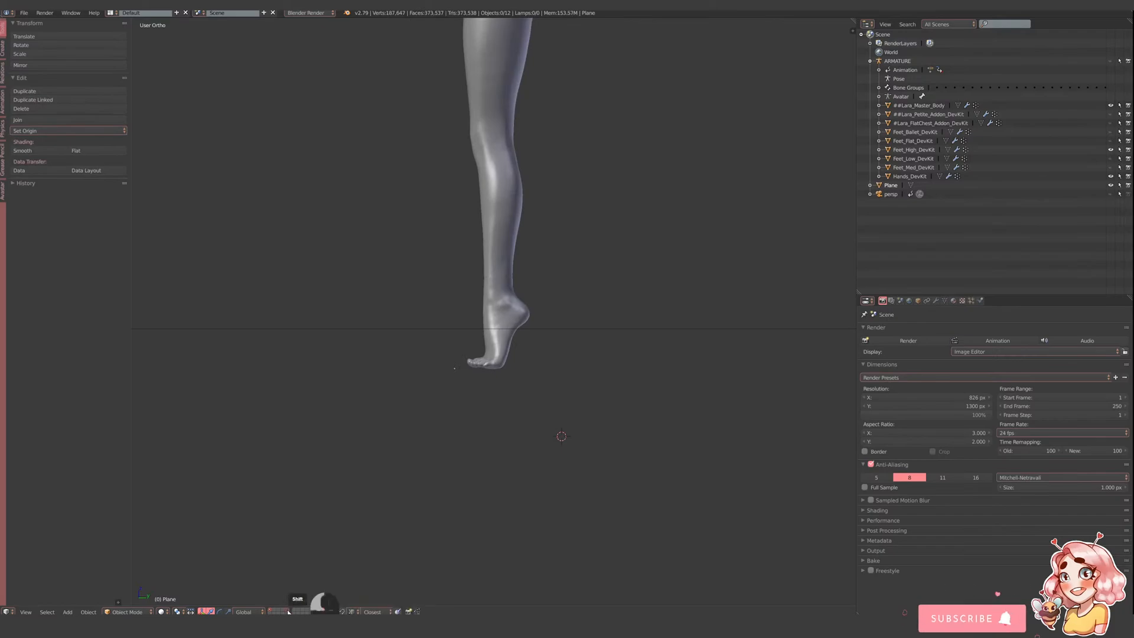
- Select the plane and scale it down uniformly to roughly the size of a foot
click(25, 612)
click(47, 535)
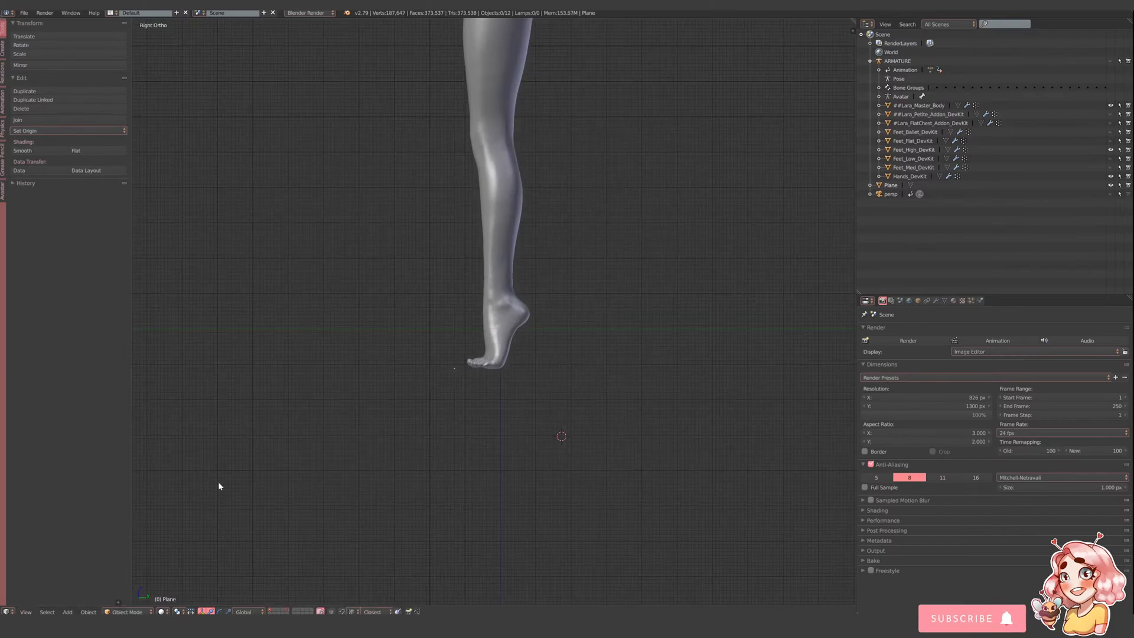
scroll(539, 314, down, 6)
middle_drag(593, 367, 654, 451)
right_click(571, 388)
scroll(665, 468, up, 1)
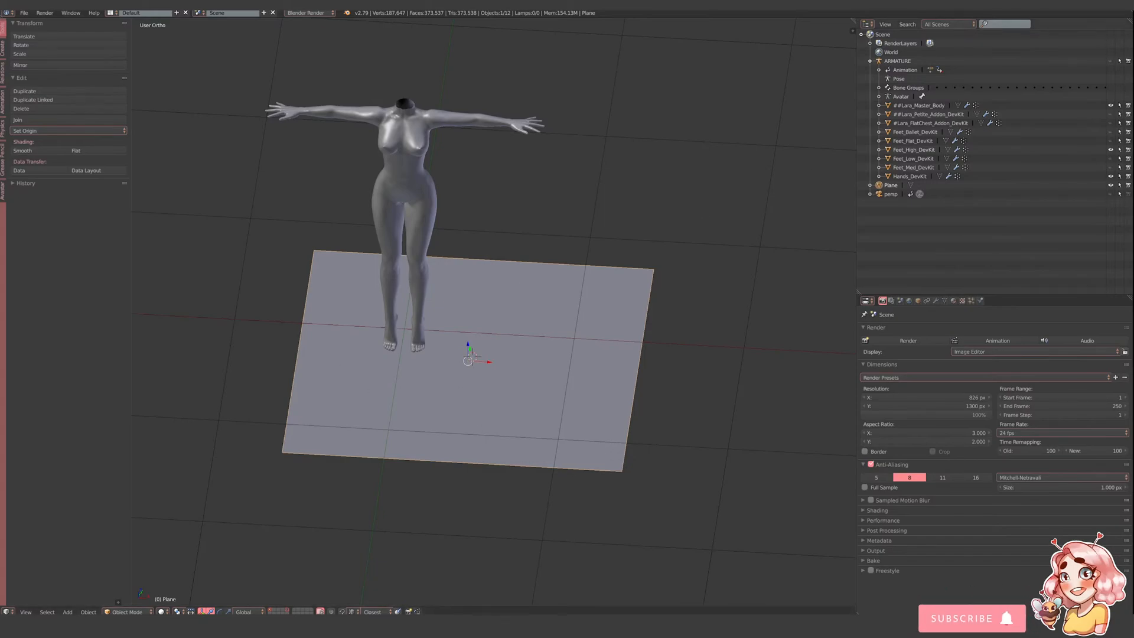
scroll(571, 458, up, 1)
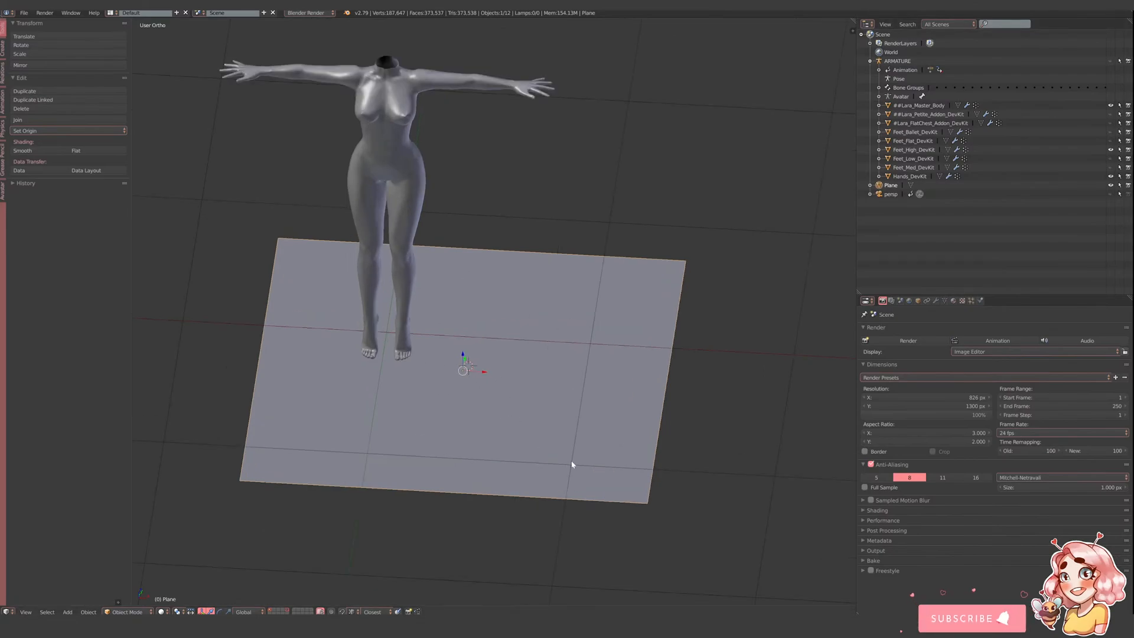
key(s)
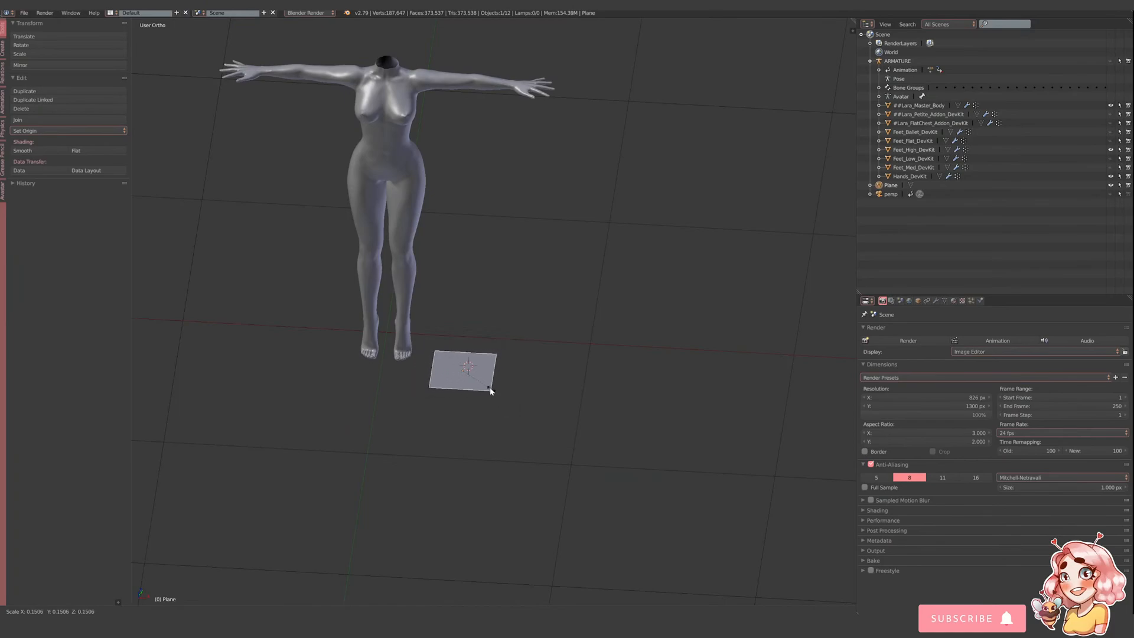
click(477, 376)
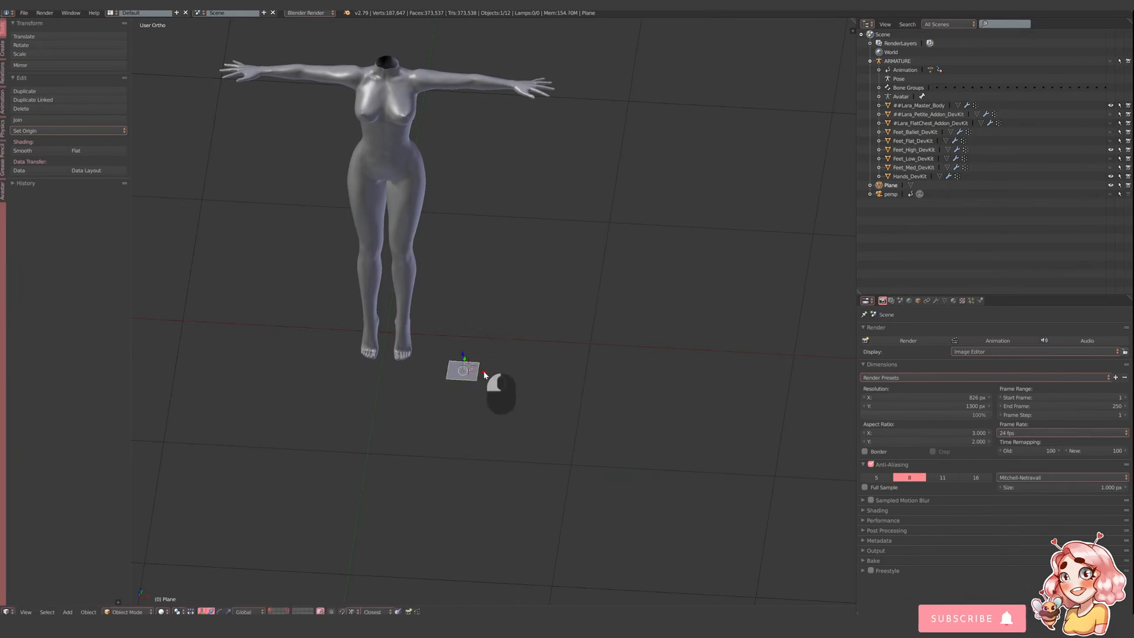
- Move the small plane along the X axis and then the Y axis so it sits beneath the character's left foot
drag(483, 370, 420, 363)
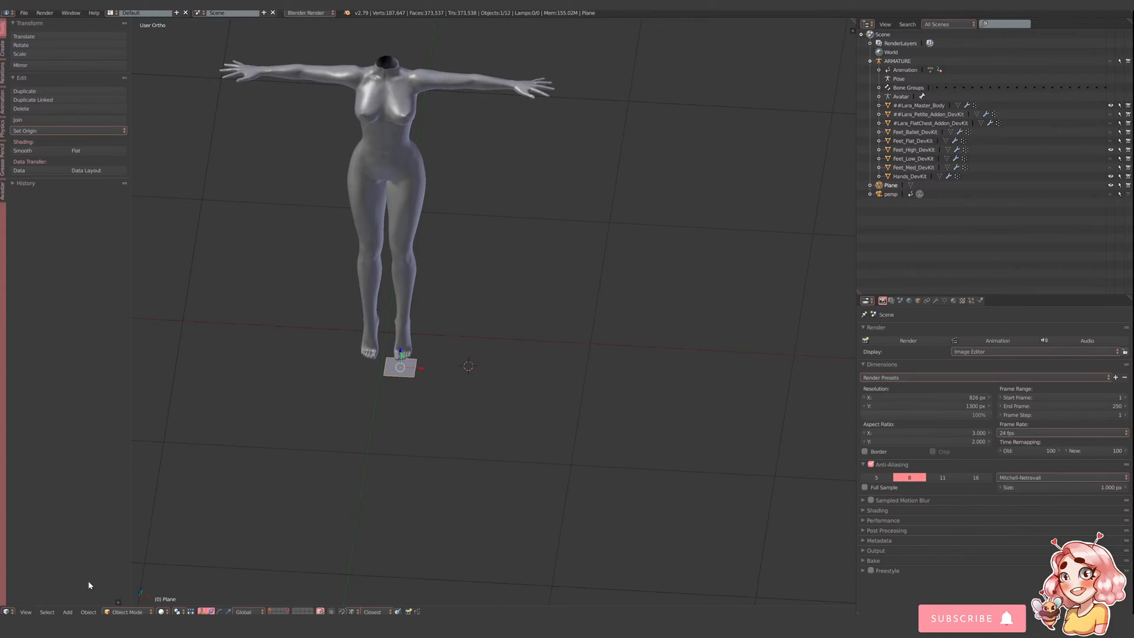
click(27, 611)
click(38, 537)
scroll(531, 413, up, 3)
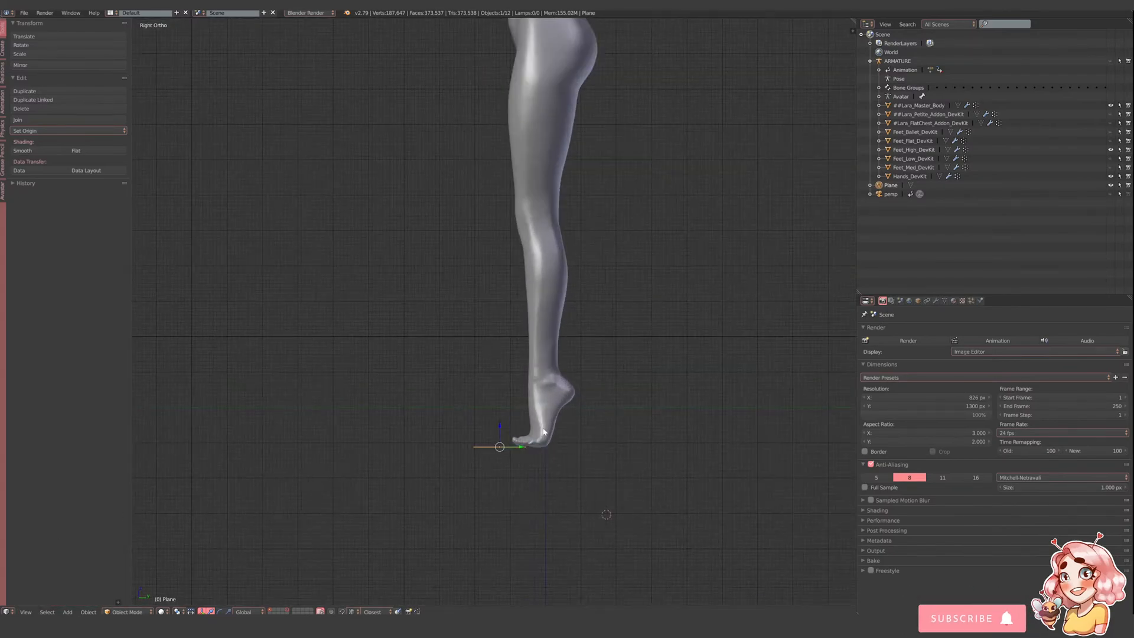
drag(516, 448, 550, 449)
- Put the plane into Edit Mode with wireframe shading and deselect all its vertices
scroll(551, 449, up, 1)
key(Tab)
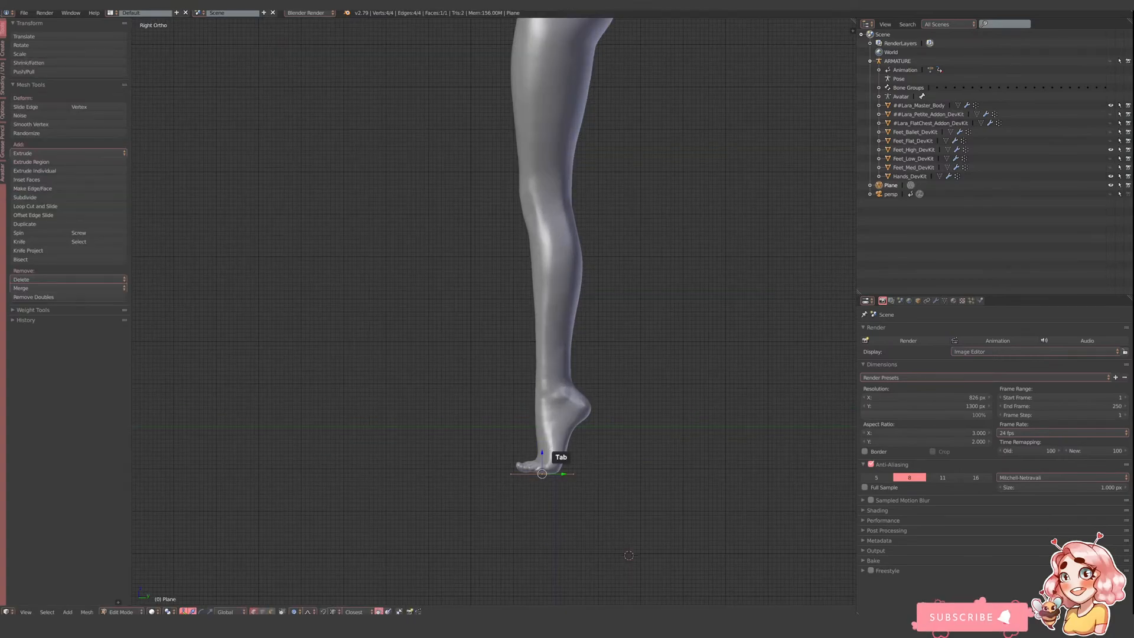
shift+middle_drag(597, 439, 560, 331)
scroll(560, 331, up, 5)
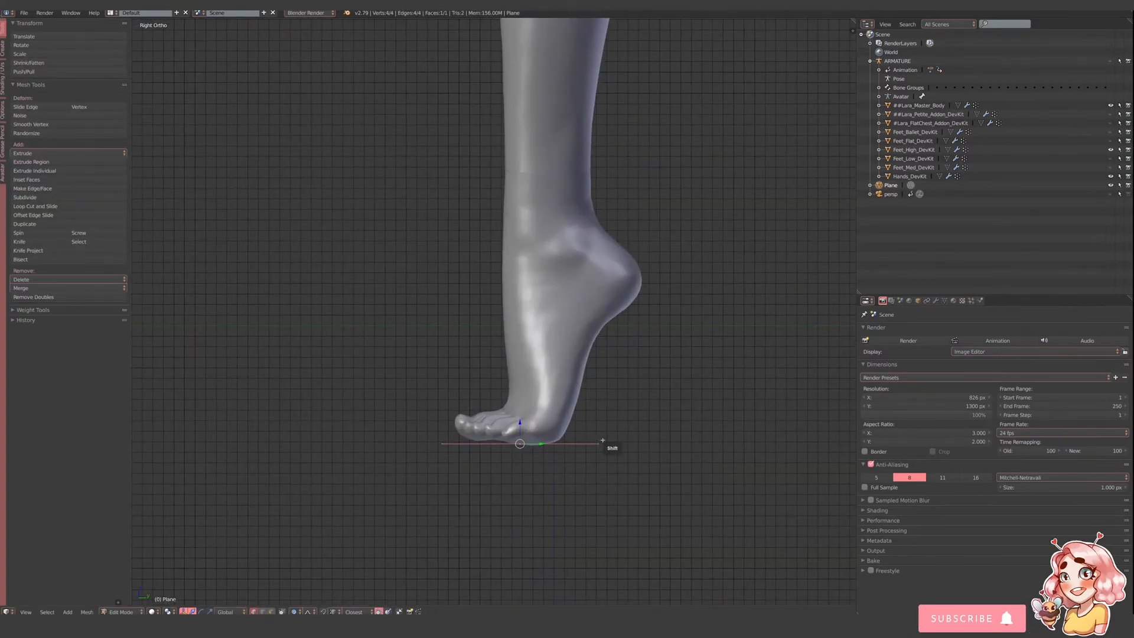
key(z)
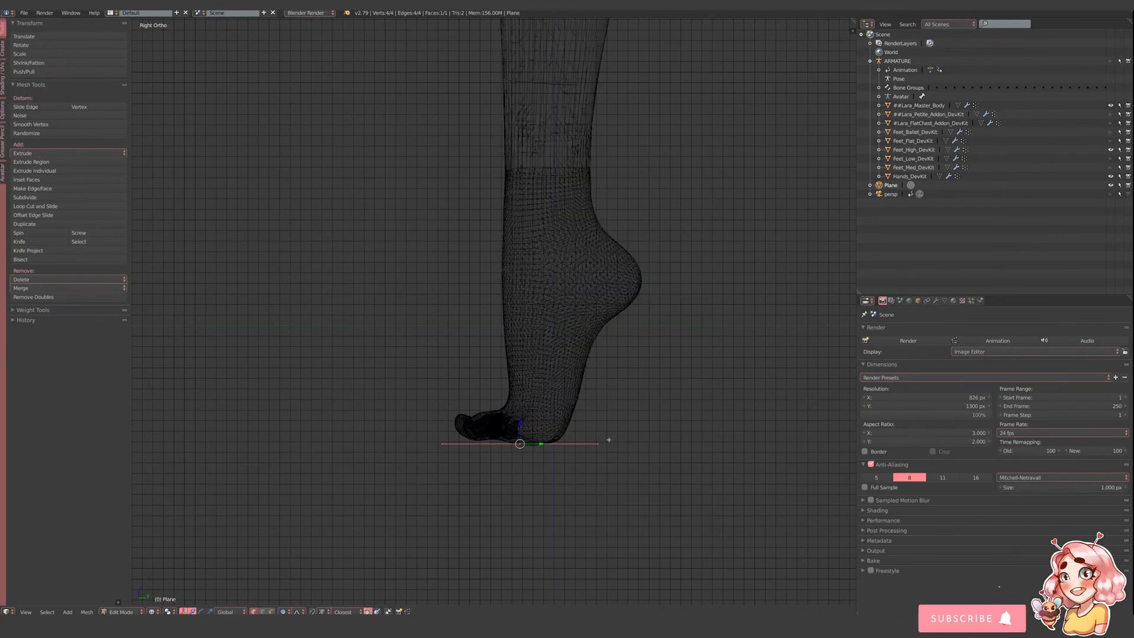
key(a)
- Box-select the plane's heel-side vertices, then cycle through the face, edge and vertex select modes
key(b)
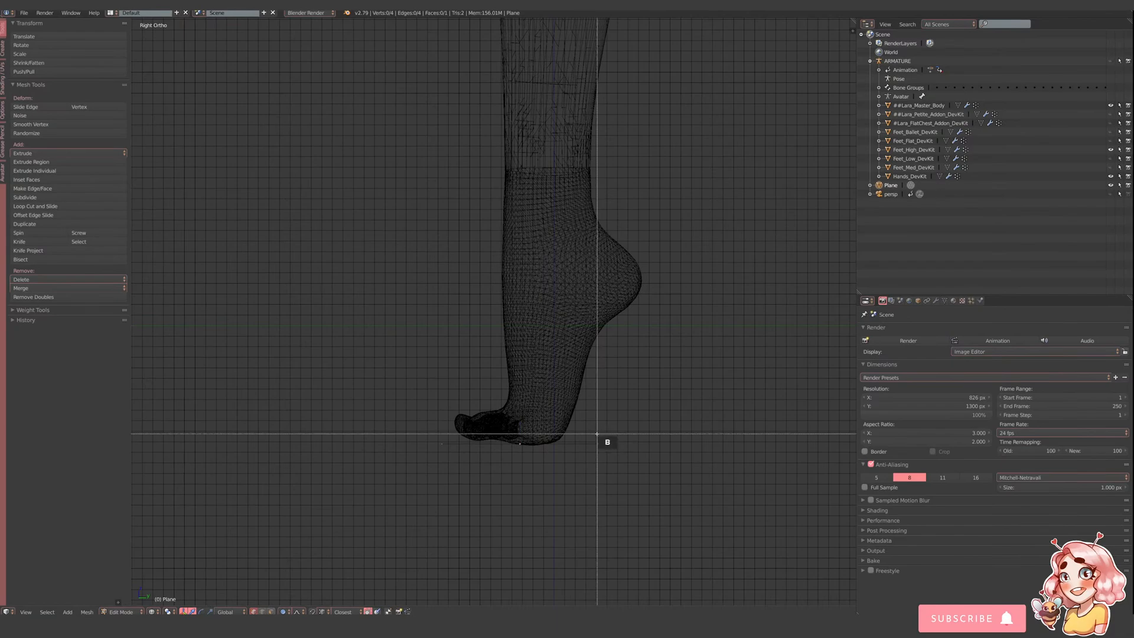
drag(588, 424, 623, 479)
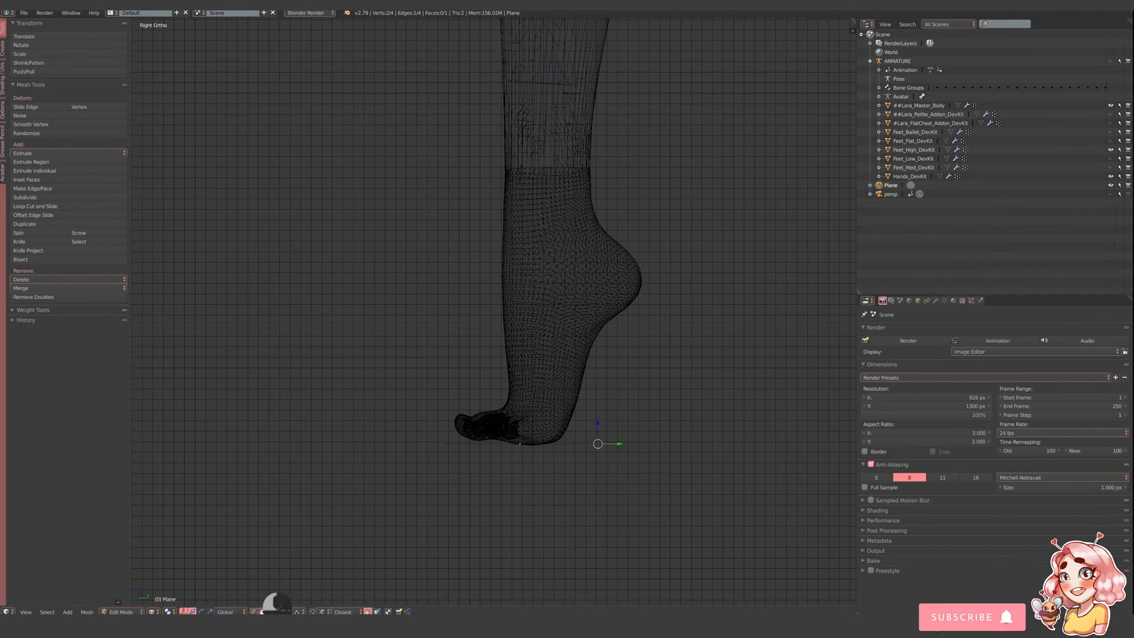
click(271, 611)
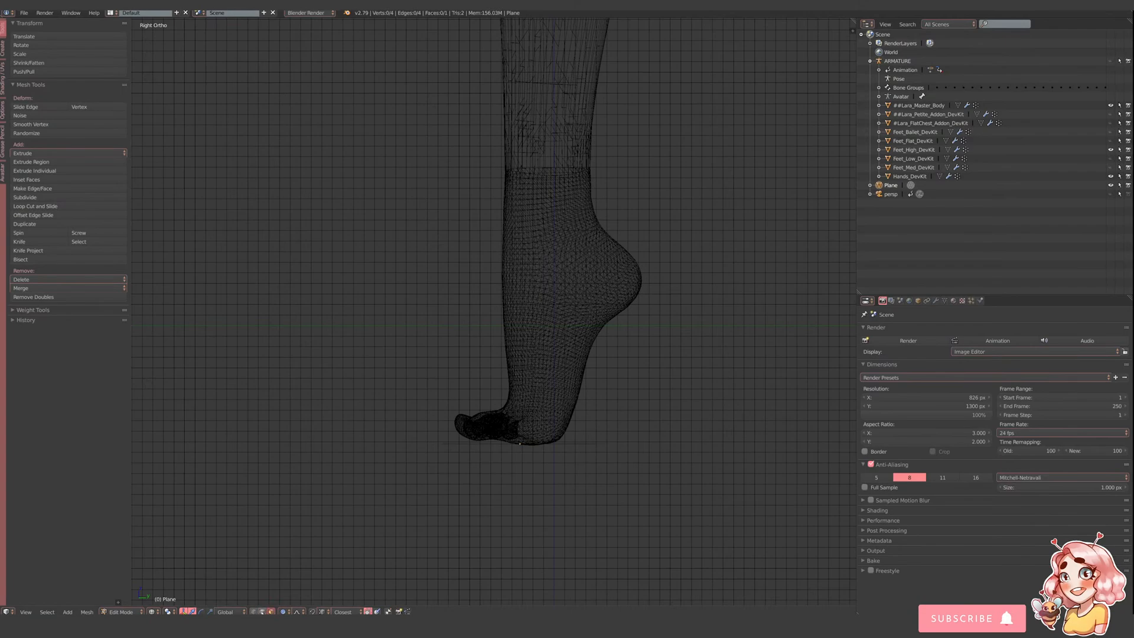
click(262, 612)
click(253, 612)
- Box-select the plane's two heel-side vertices and move them forward to just behind the ball of the foot
scroll(670, 447, up, 1)
key(b)
mouse_move(608, 493)
mouse_down()
mouse_move(654, 456)
mouse_move(646, 474)
mouse_up()
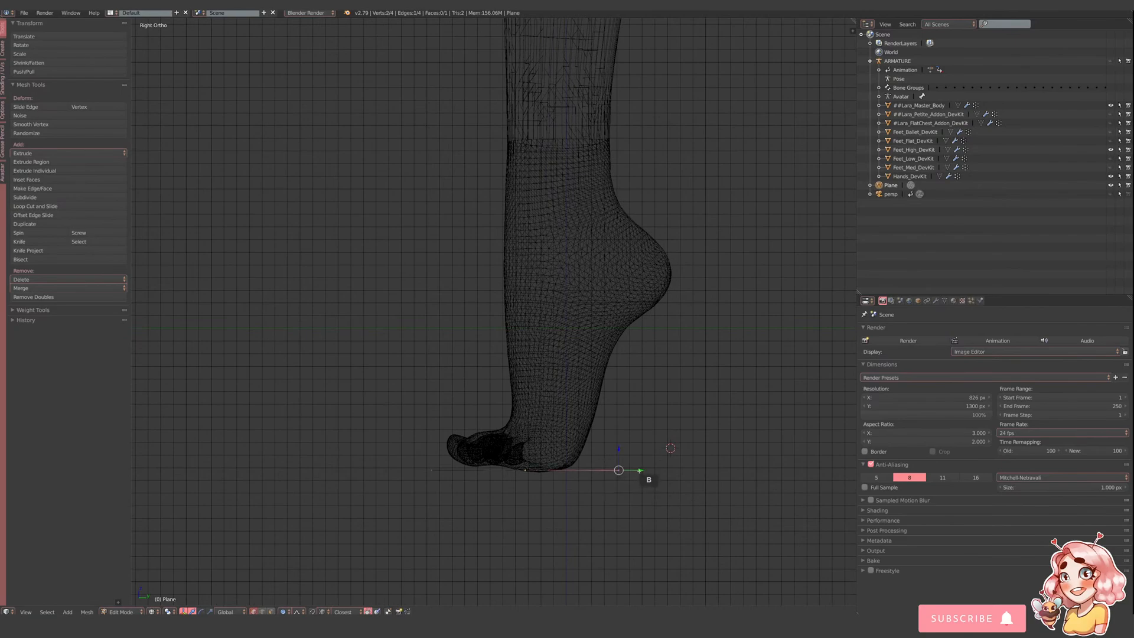
key(g)
click(605, 471)
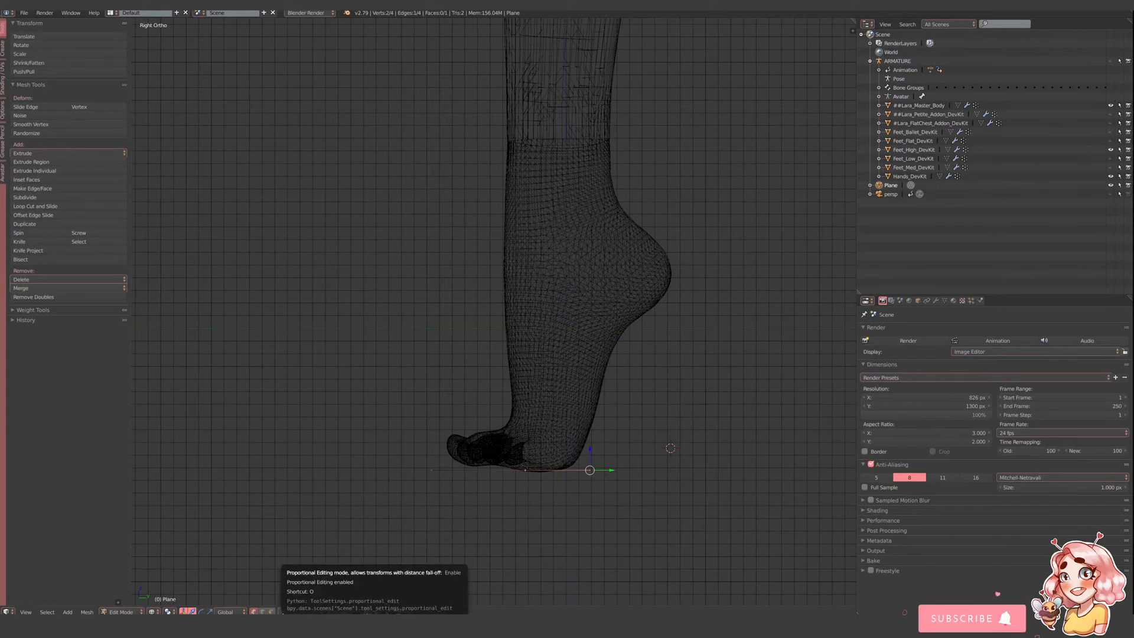
- Disable proportional editing and box-select the plane's toe-side vertices
click(286, 612)
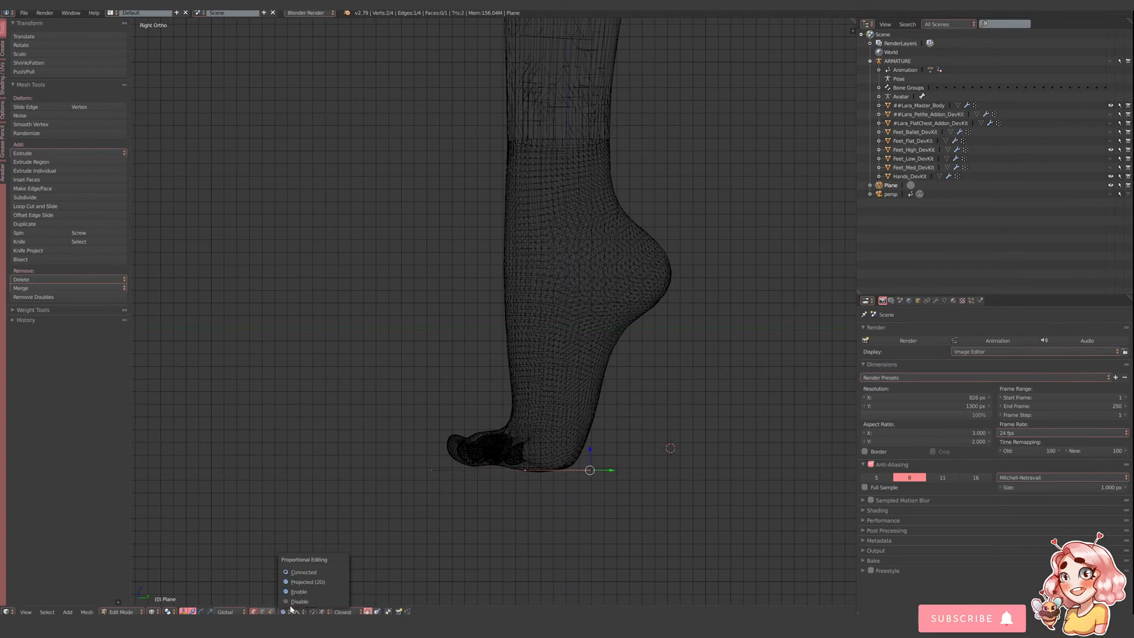
click(294, 602)
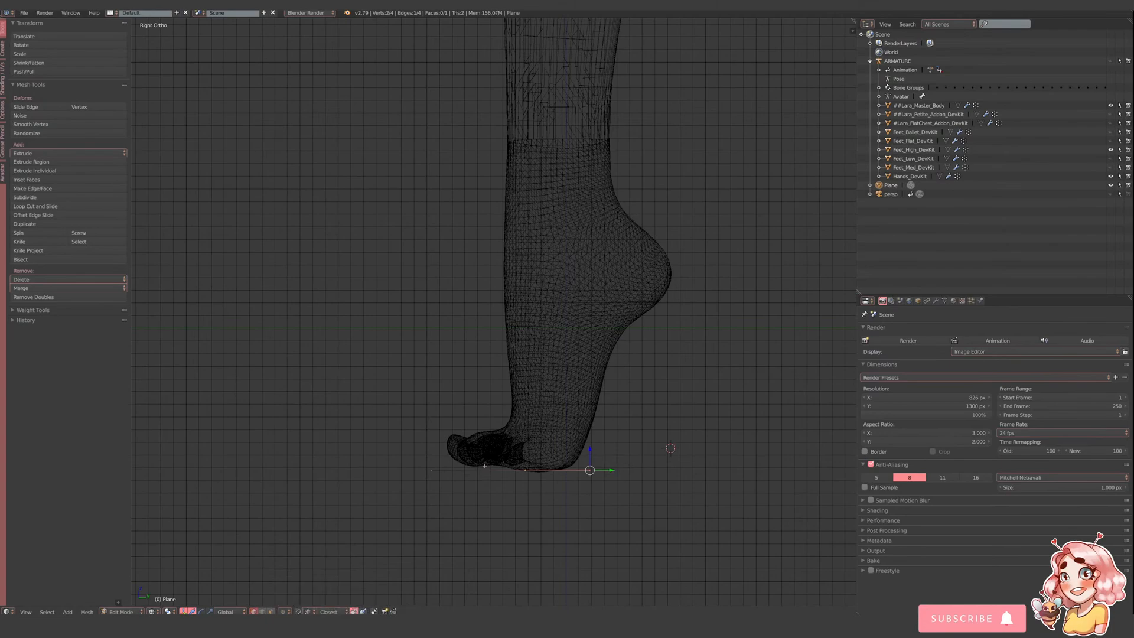
key(a)
key(b)
drag(420, 456, 467, 470)
- Select the whole plane and shift it slightly down so it lies just beneath the ball of the foot
key(a)
key(a)
drag(522, 448, 523, 452)
drag(519, 458, 518, 456)
- Box-select the plane's heel-side edge and extrude it twice up the sole behind the ball of the foot
key(a)
key(b)
drag(581, 462, 607, 474)
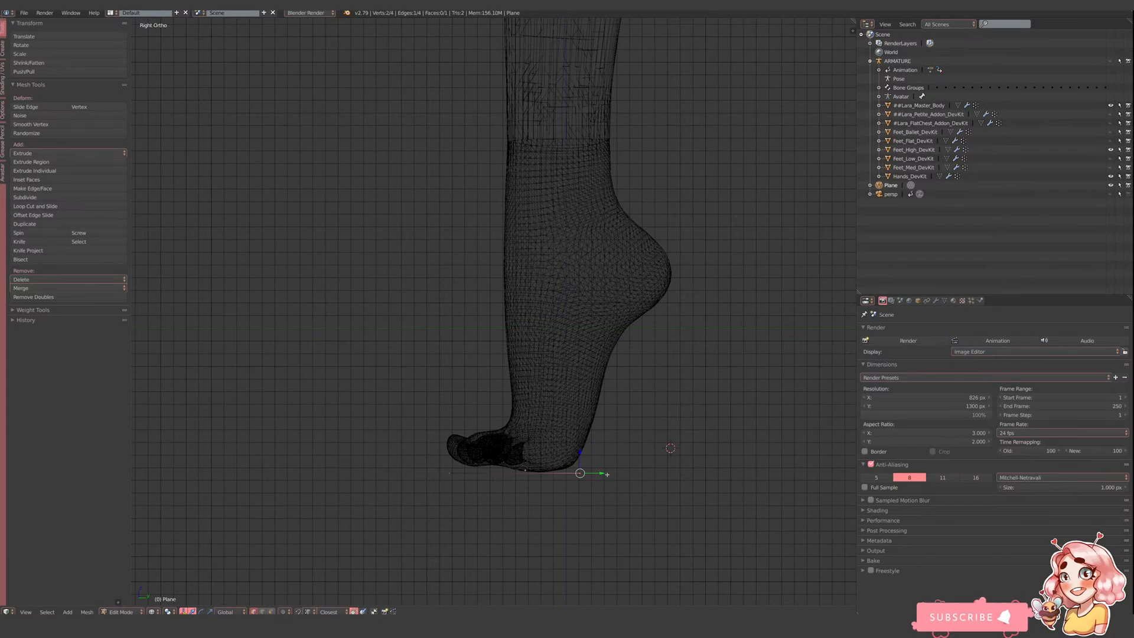
key(e)
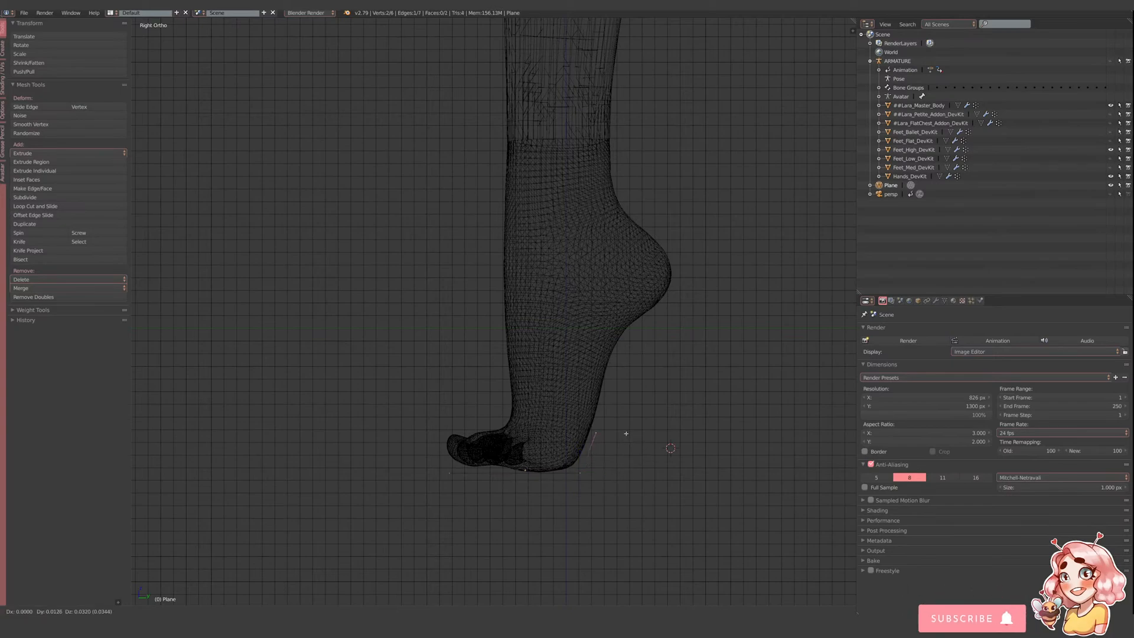
click(624, 434)
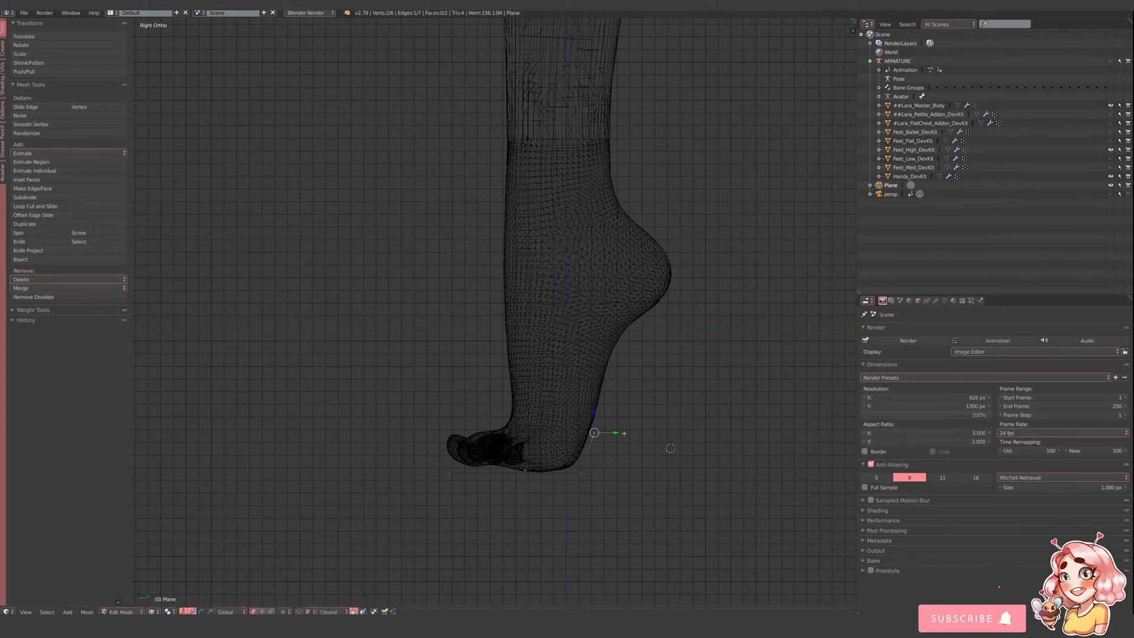
key(e)
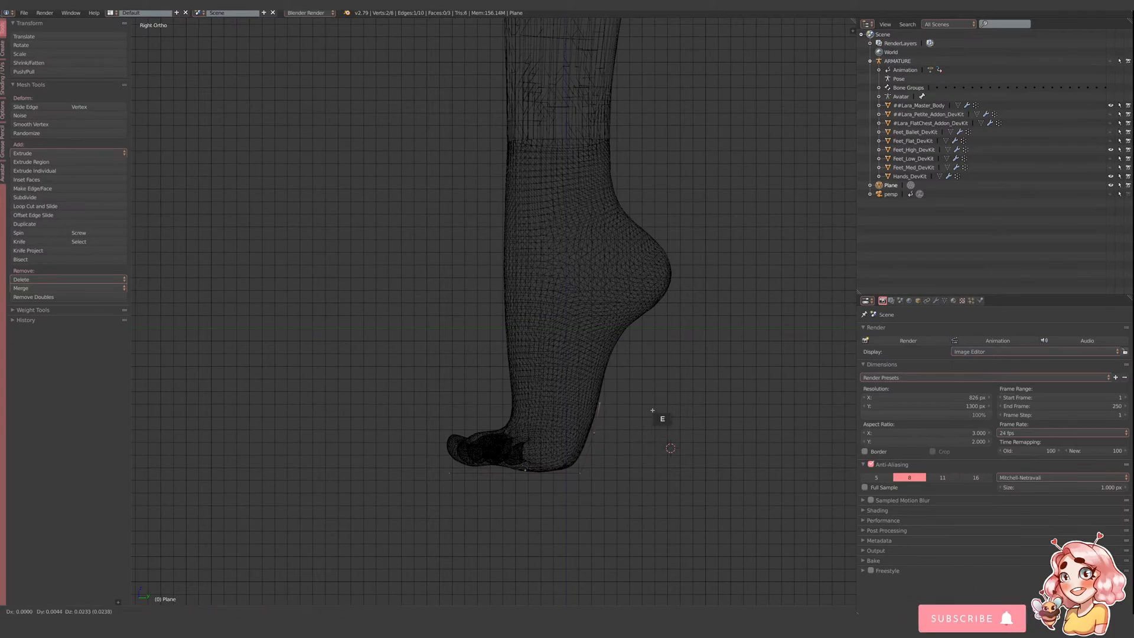
click(656, 406)
- Extrude the end edge three more times, following the arch up to beneath the heel
key(e)
click(668, 362)
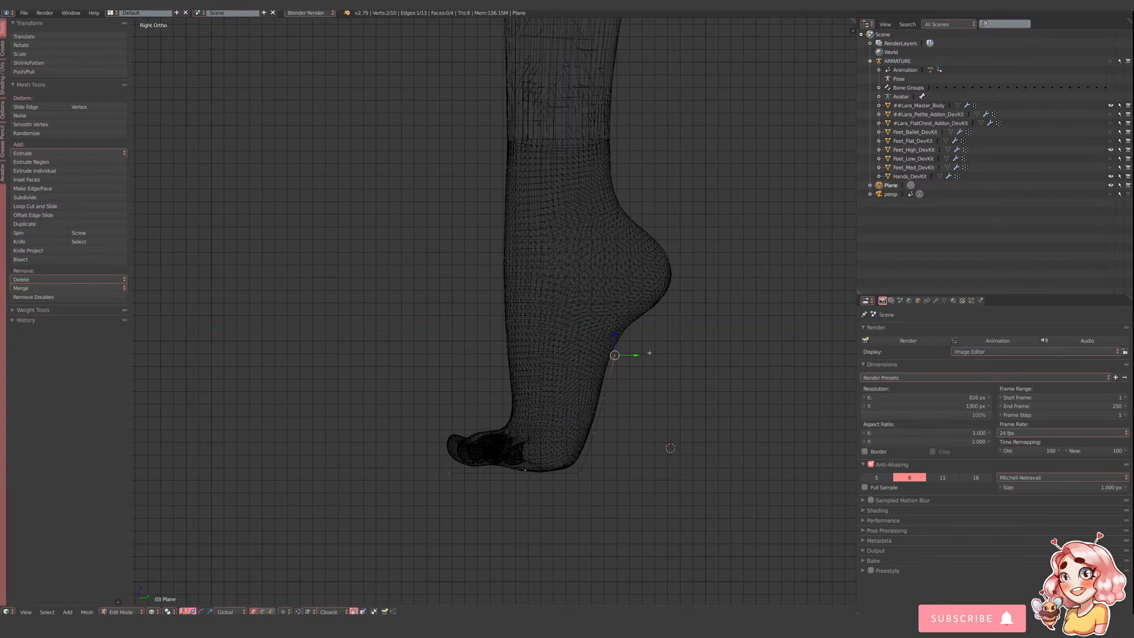
key(e)
click(673, 344)
key(e)
click(747, 304)
- Return to solid shading, select the whole strip and scale it down along X to about the foot's width
scroll(615, 416, down, 2)
middle_drag(606, 418, 658, 444)
scroll(539, 390, down, 1)
key(z)
shift+middle_drag(331, 331, 497, 377)
scroll(496, 377, up, 1)
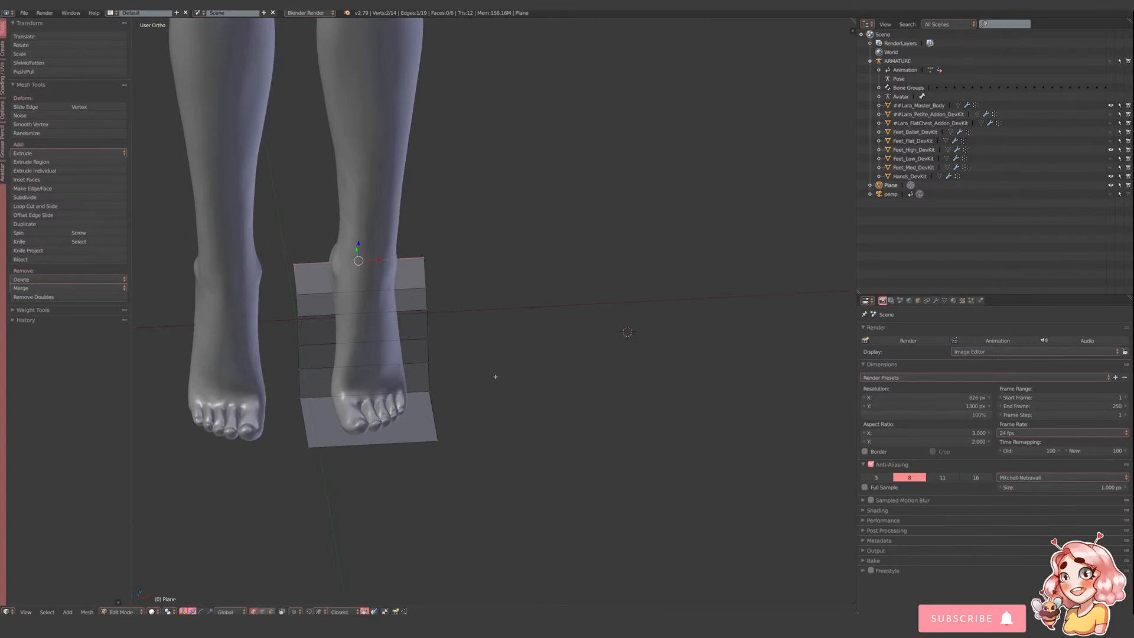
key(a)
key(a)
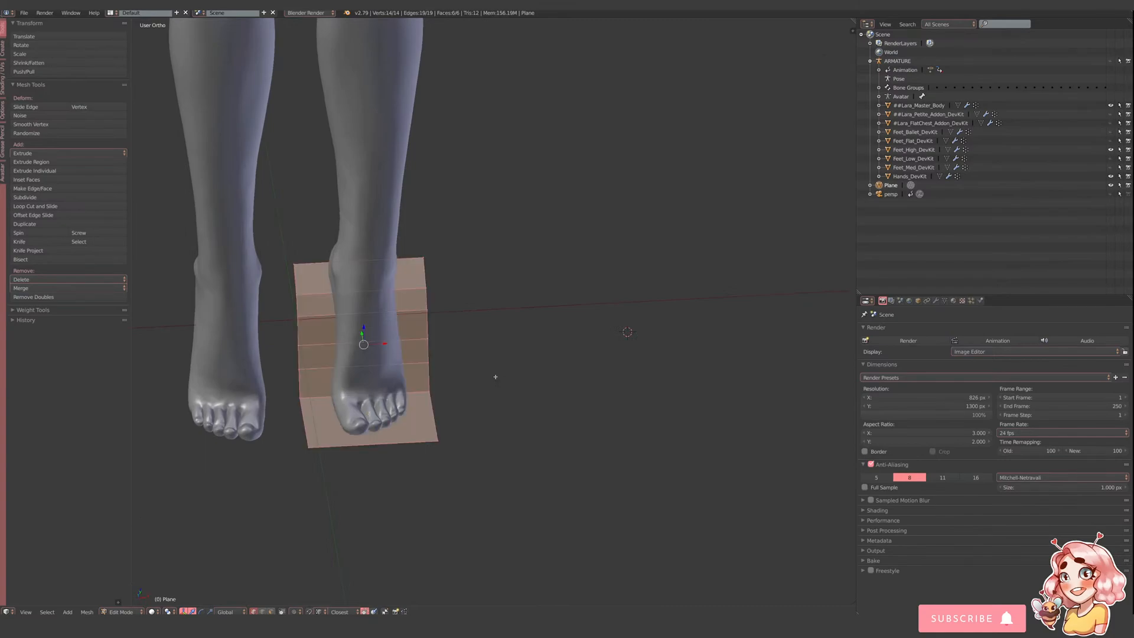
key(s)
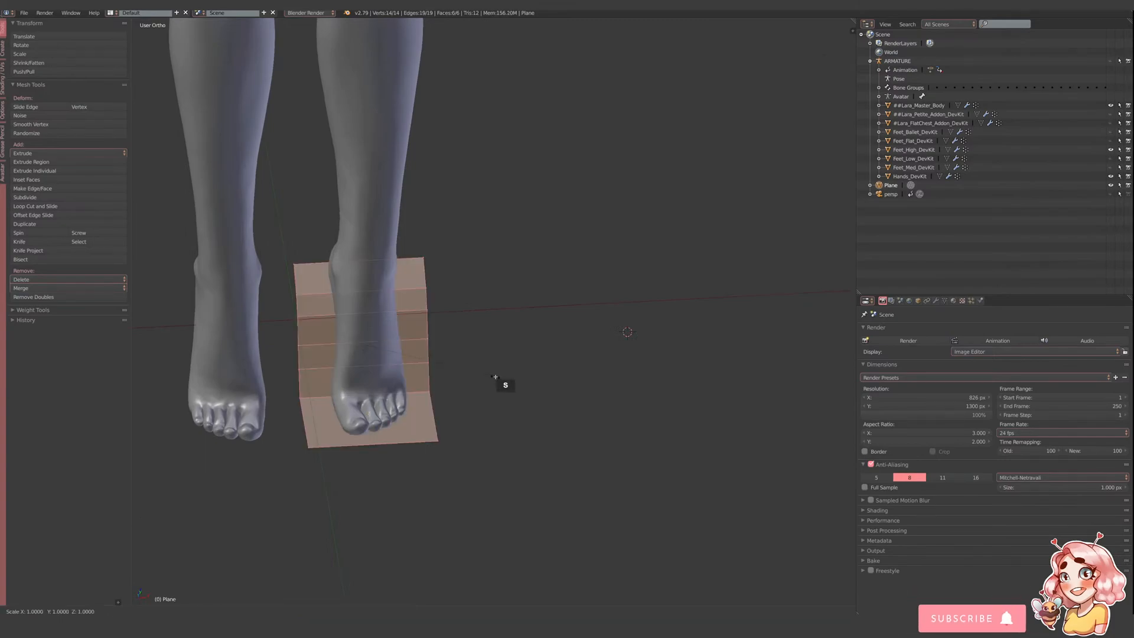
key(x)
click(434, 370)
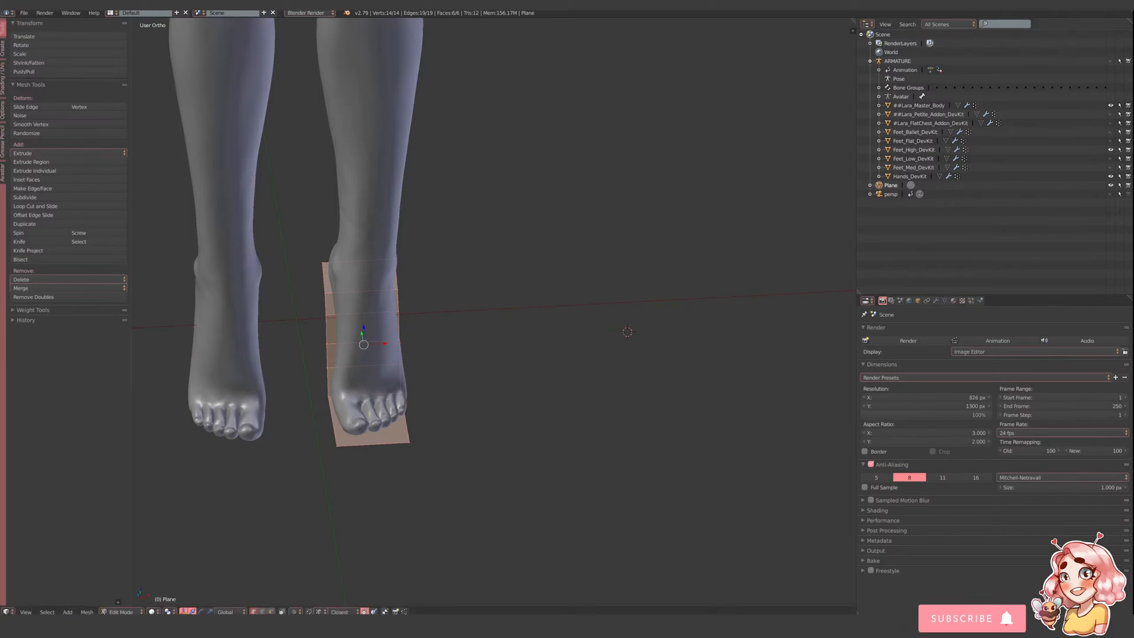
- From the bottom view in wireframe, move both toe-end corner vertices inward along X, then restore solid shading
middle_drag(481, 384, 453, 390)
shift+middle_drag(550, 363, 565, 358)
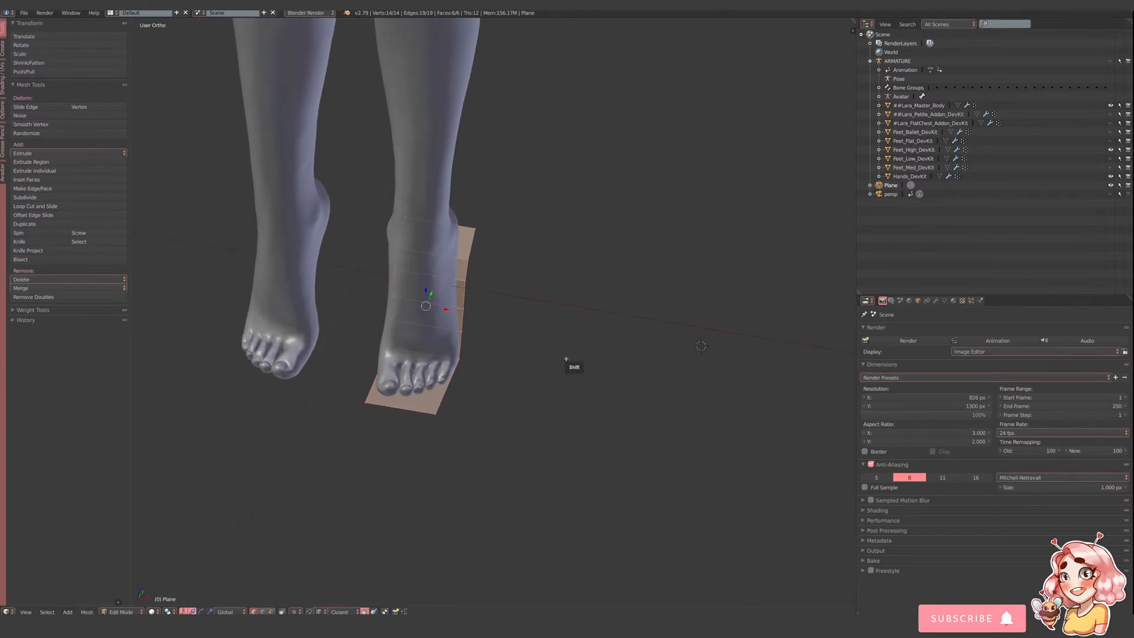
middle_drag(535, 414, 513, 417)
scroll(437, 422, up, 2)
right_click(427, 441)
middle_drag(427, 441, 463, 431)
shift+middle_drag(464, 426, 570, 443)
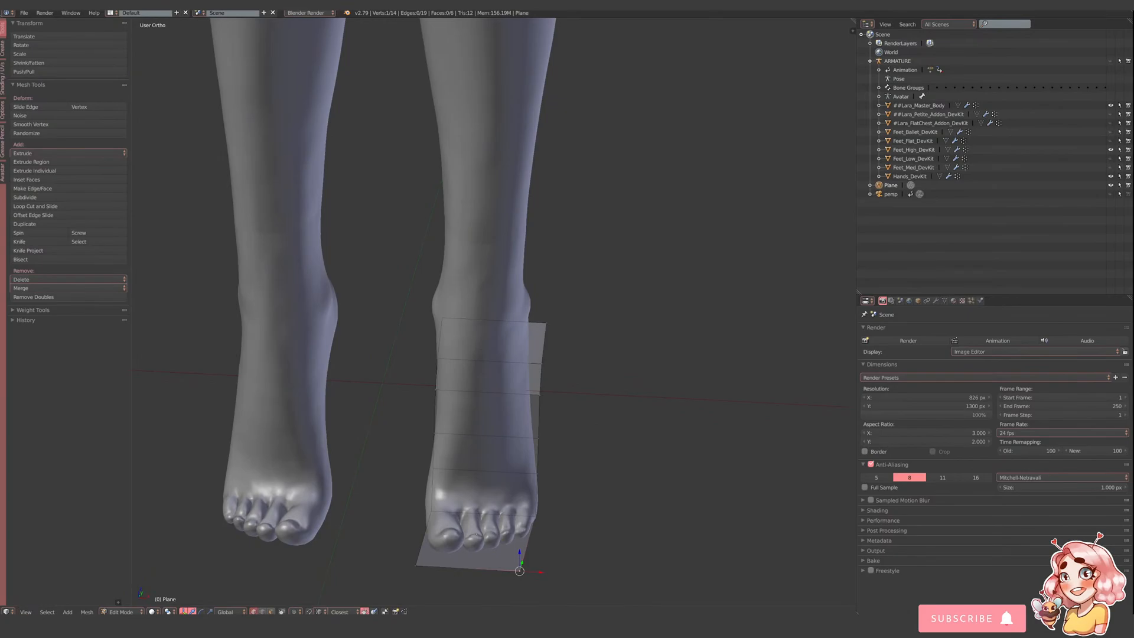
click(26, 612)
click(39, 562)
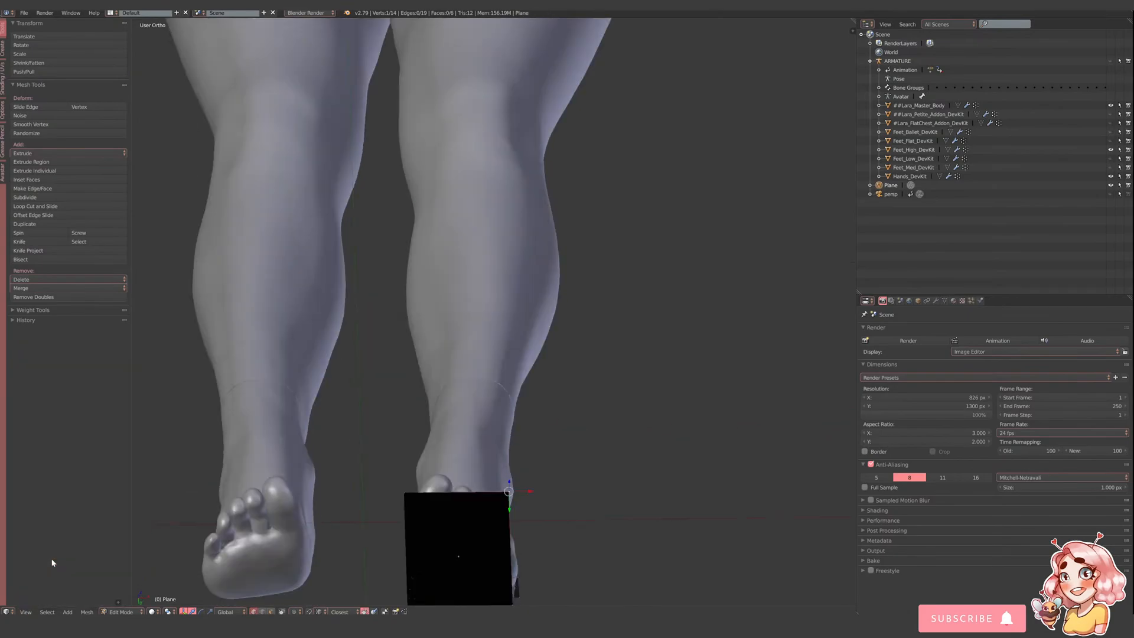
scroll(564, 396, up, 3)
key(z)
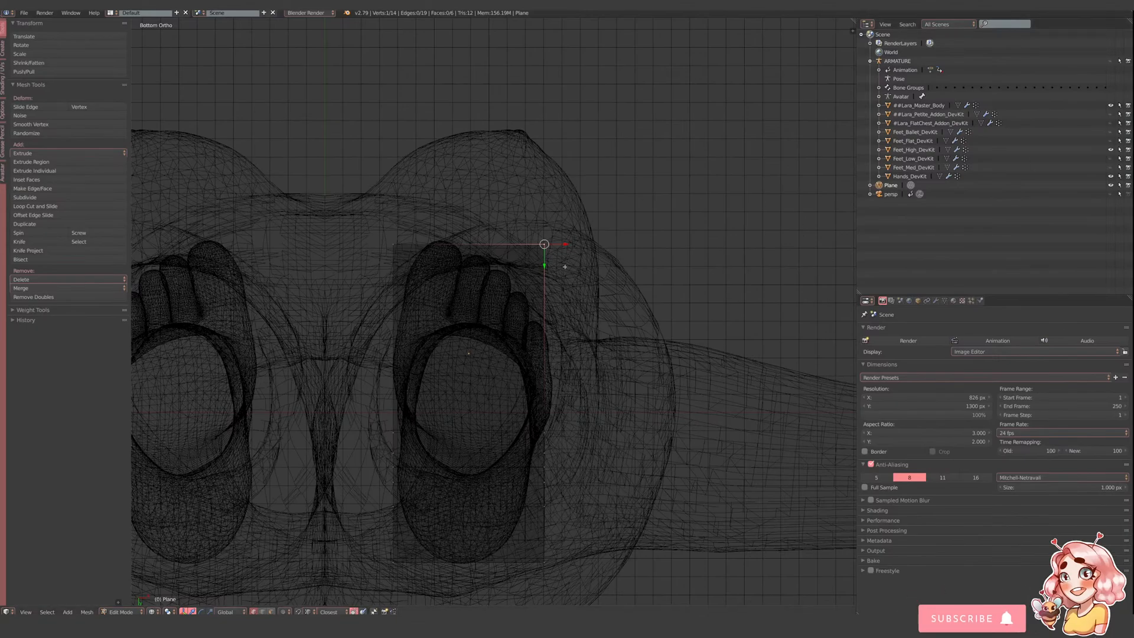
drag(568, 245, 534, 247)
right_click(393, 246)
drag(417, 245, 433, 246)
key(z)
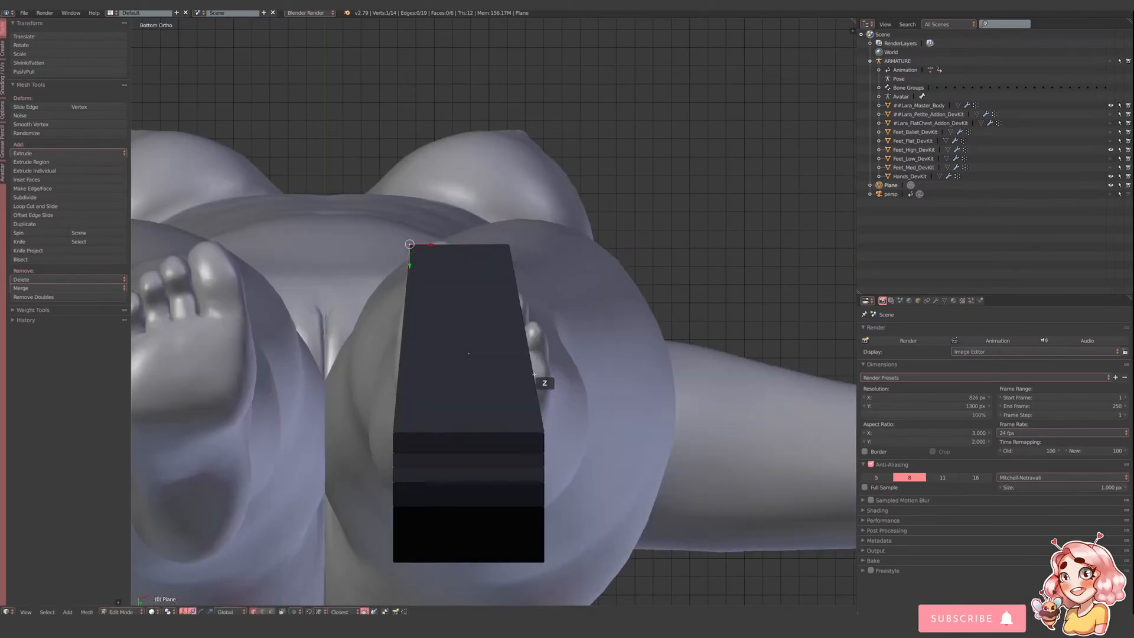
- Nudge the outer vertex behind the ball of the foot along X and add a loop cut across the toe section
right_click(561, 434)
drag(561, 432, 562, 431)
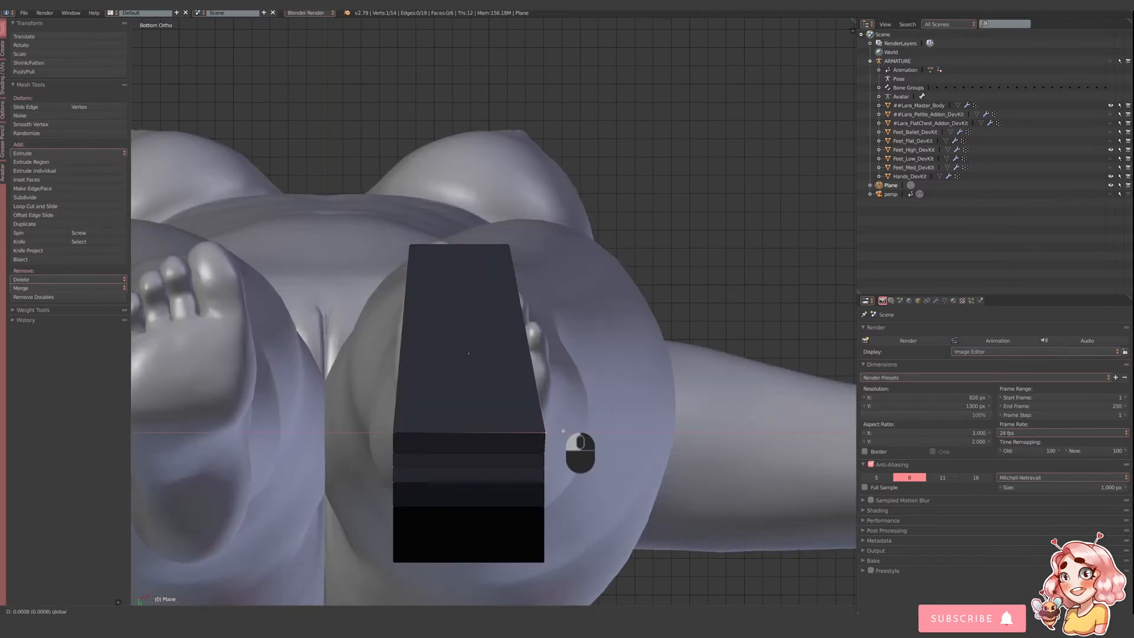
key(ctrl+r)
click(521, 340)
click(521, 340)
- Move both end vertices of the new loop cut outward along X to widen the sole at the ball
right_click(527, 339)
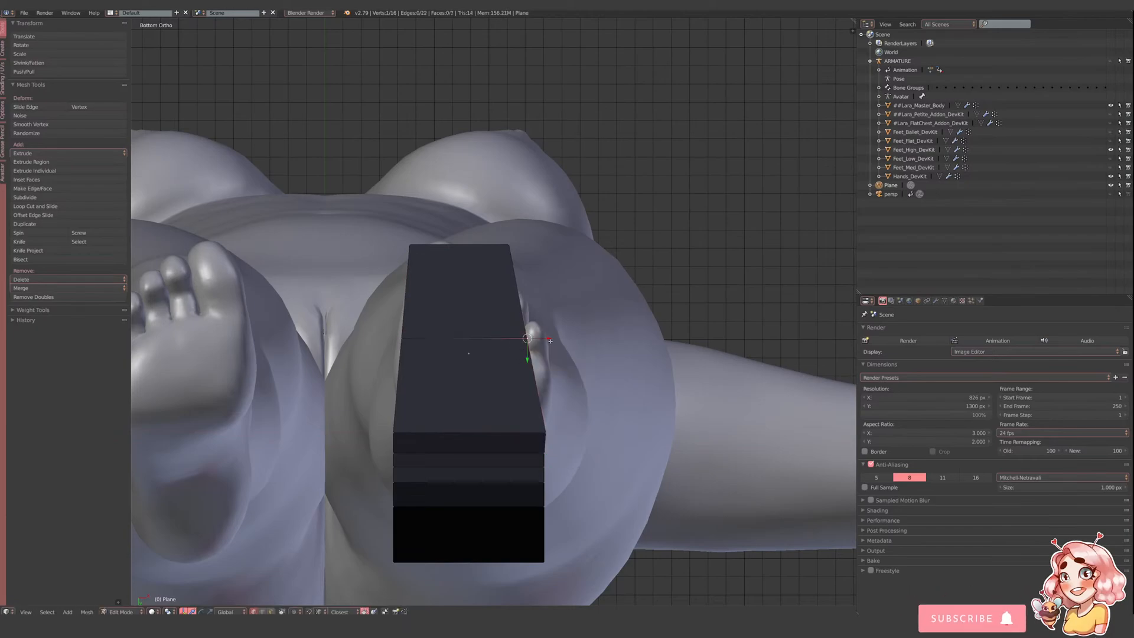
drag(551, 337, 564, 336)
click(564, 336)
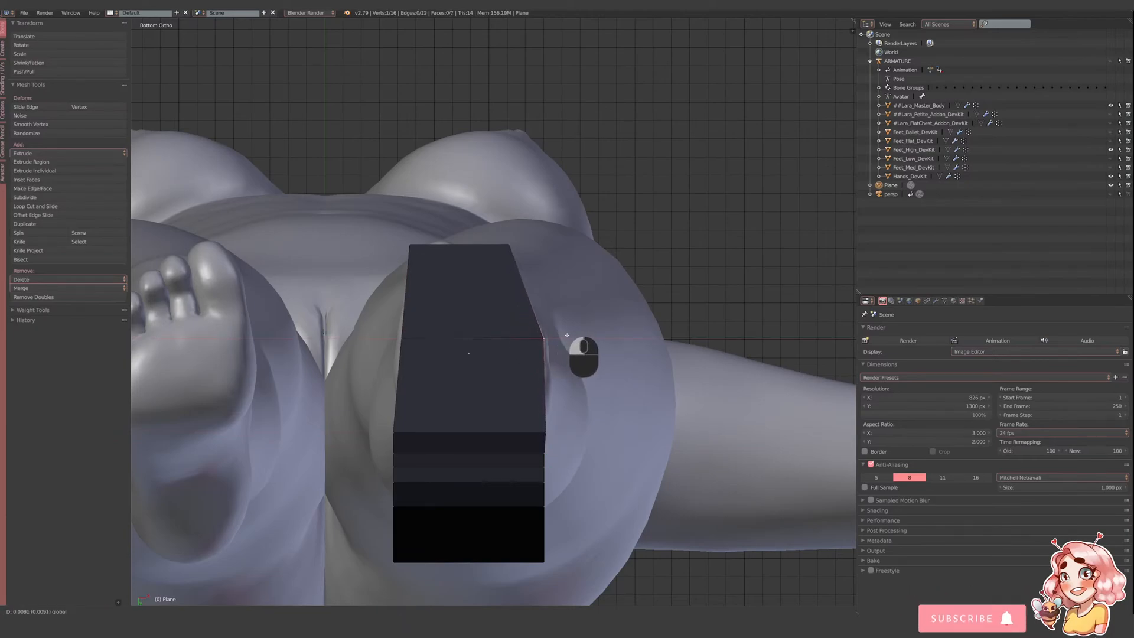
right_click(542, 431)
right_click(424, 343)
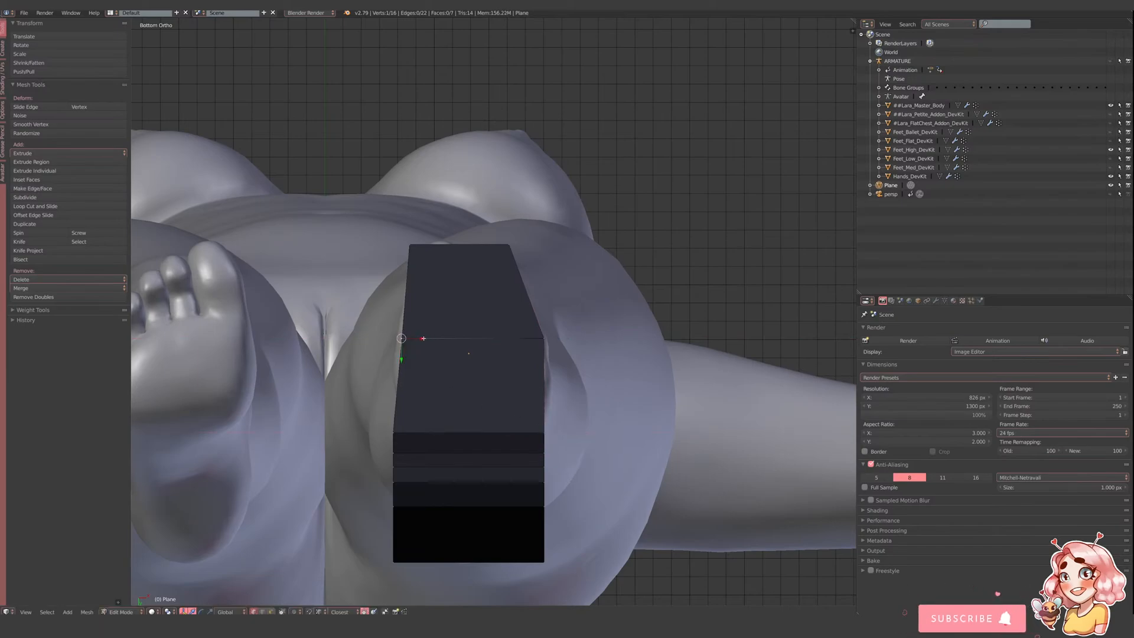
- Bring the two toe-end corner vertices closer together along X, then move both slightly forward past the toes
right_click(413, 242)
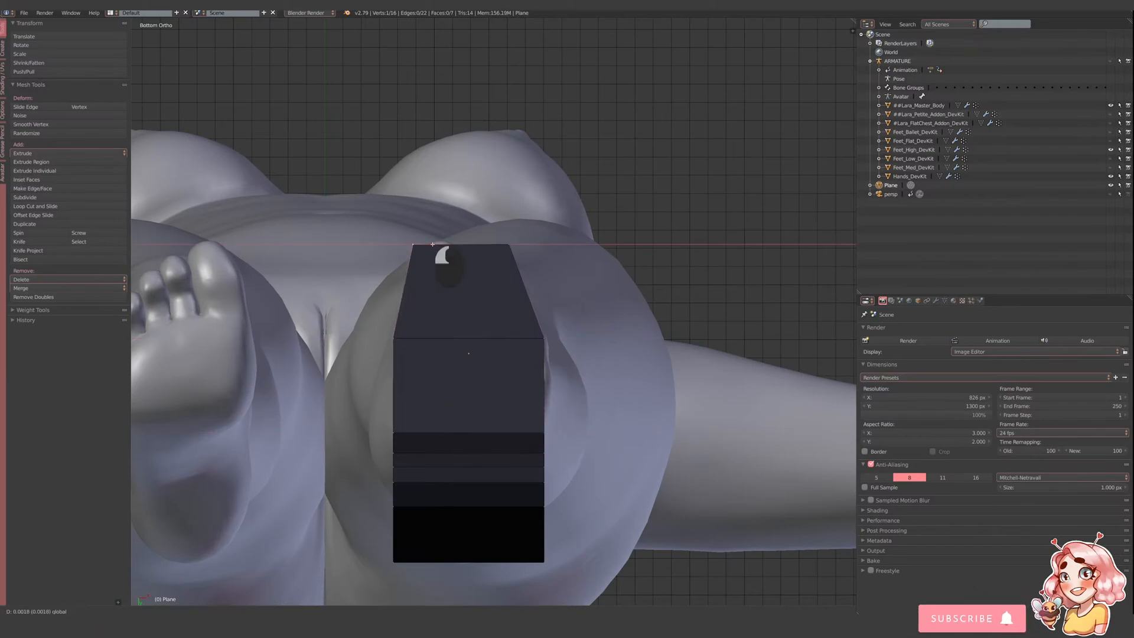
right_click(521, 244)
drag(524, 244, 515, 244)
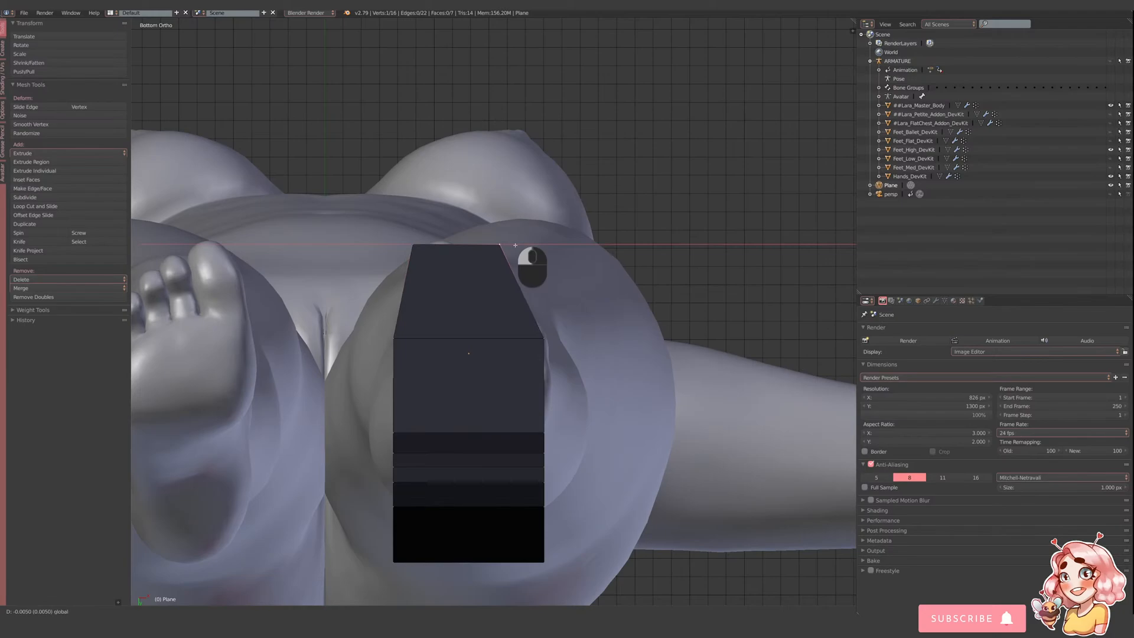
shift+right_click(418, 243)
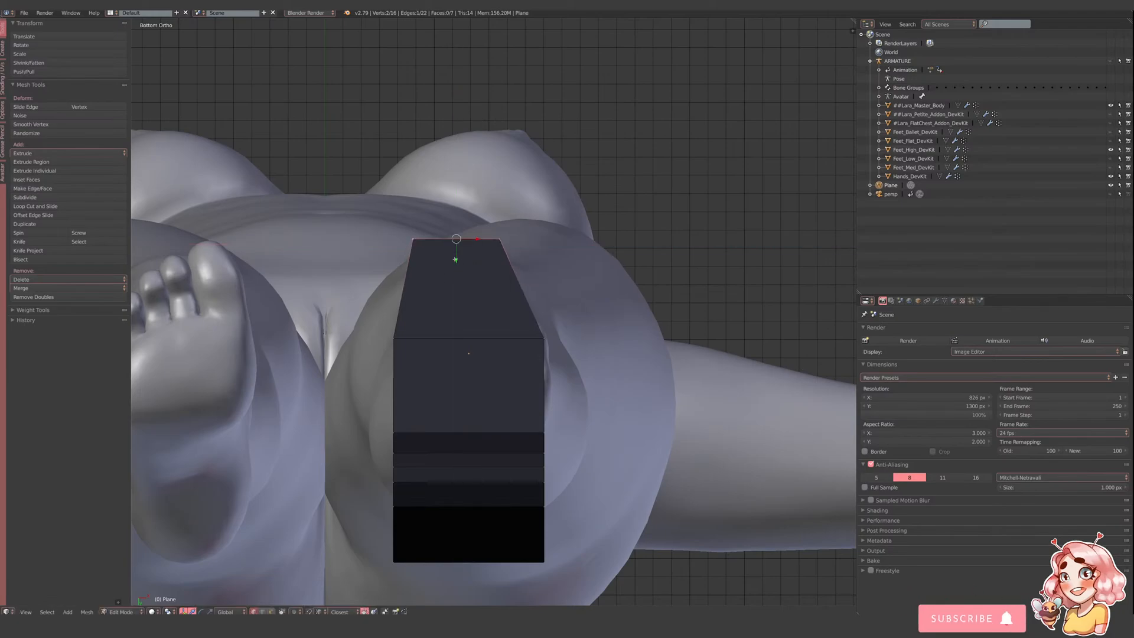
- From behind the foot, move the inner-side vertices at the ball's rear edge and the row above inward along X
scroll(540, 319, down, 5)
middle_drag(540, 319, 490, 244)
scroll(489, 244, up, 4)
shift+middle_drag(559, 339, 536, 317)
right_click(621, 388)
right_click(618, 437)
drag(593, 429, 582, 430)
right_click(617, 380)
drag(593, 381, 579, 381)
- Move the inner-side vertices of the three rows along the arch inward along X to narrow the sole
right_click(621, 334)
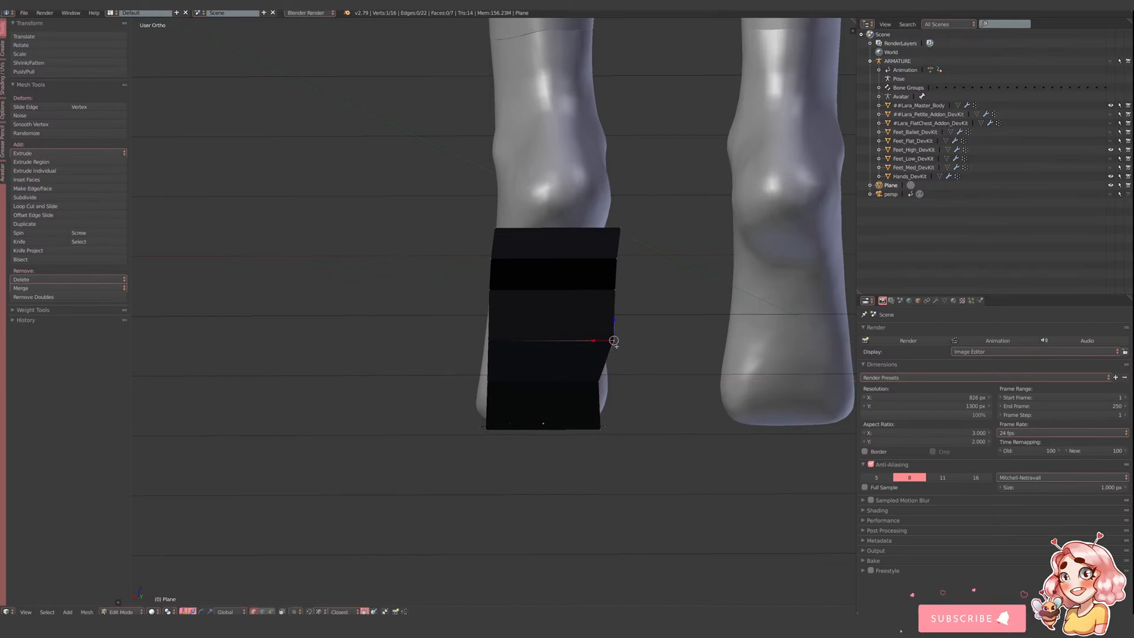
drag(601, 341, 571, 341)
right_click(587, 381)
drag(583, 383, 576, 384)
right_click(614, 289)
drag(603, 289, 578, 338)
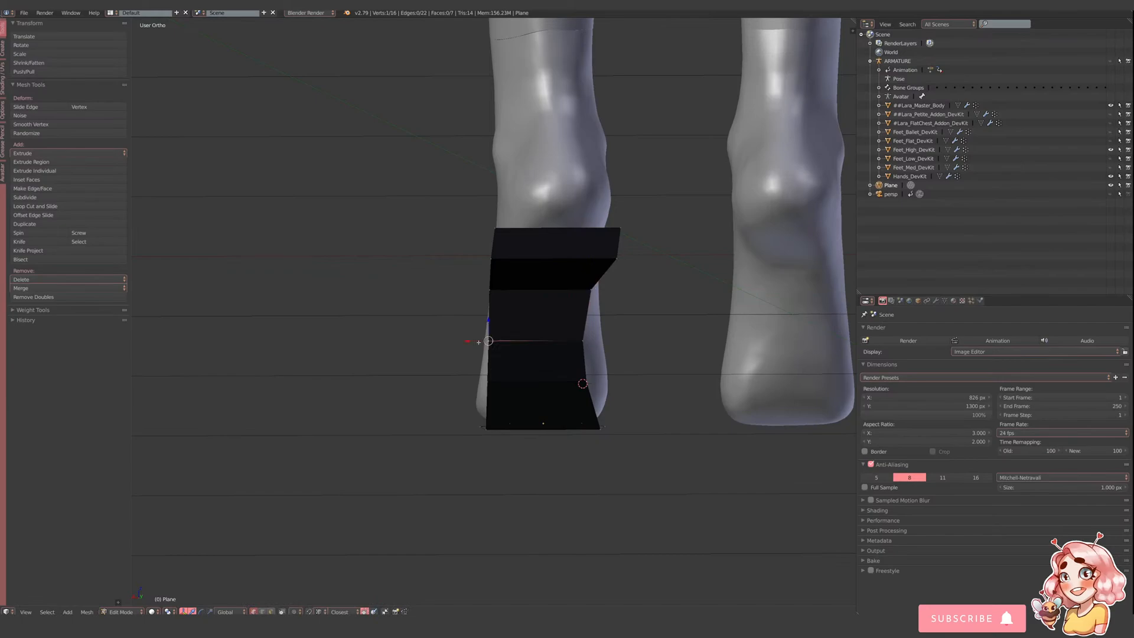
- Move the two mid-arch vertices on the outer side toward the strip's centre along X
right_click(488, 381)
drag(466, 381, 479, 382)
mouse_move(603, 422)
middle_down()
mouse_move(606, 375)
mouse_move(605, 414)
middle_up()
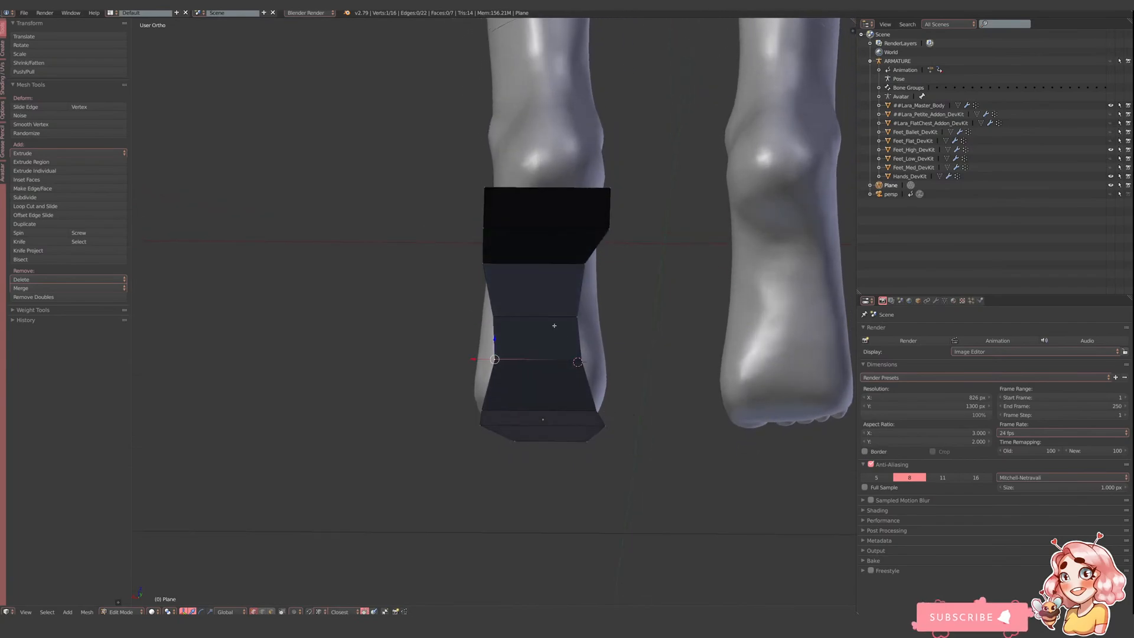
- Shift the two mid-arch vertices on the inner side slightly away from the strip's centre along X
right_click(578, 318)
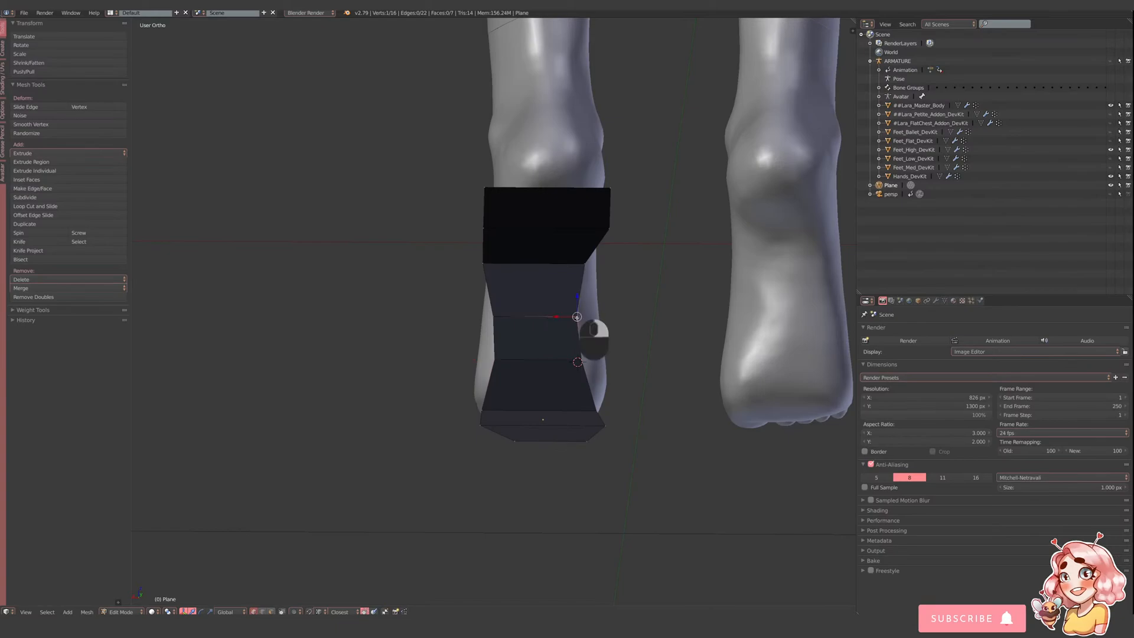
drag(557, 317, 565, 318)
right_drag(583, 362, 554, 361)
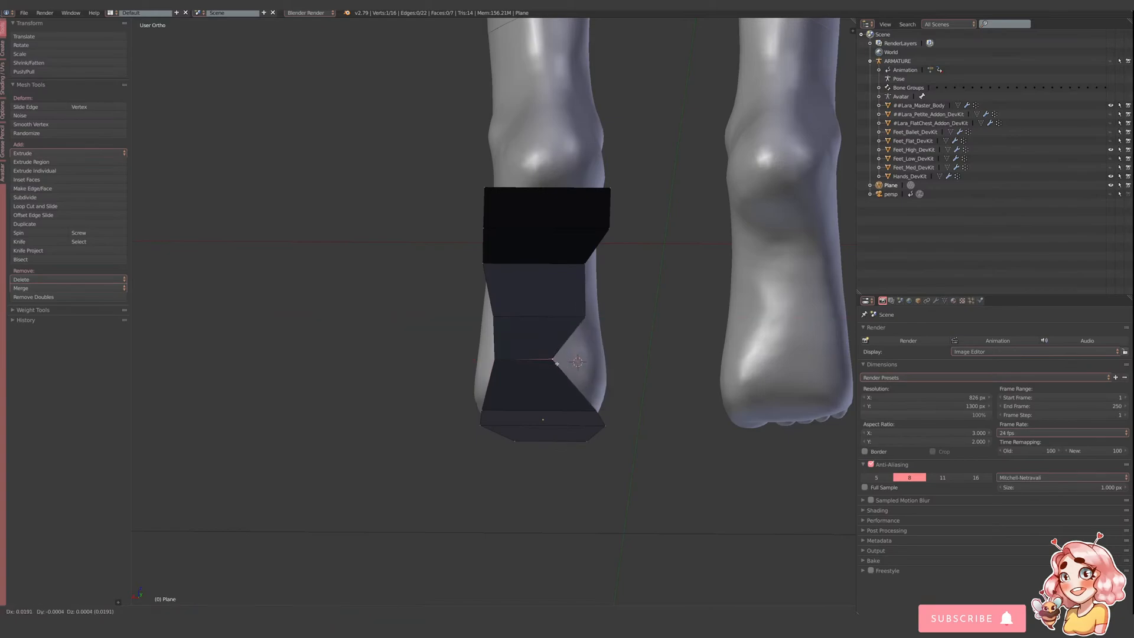
right_click(556, 361)
drag(562, 360, 569, 361)
- Shift the two mid-arch vertices on the outer side slightly away from the strip's centre along X
right_click(492, 360)
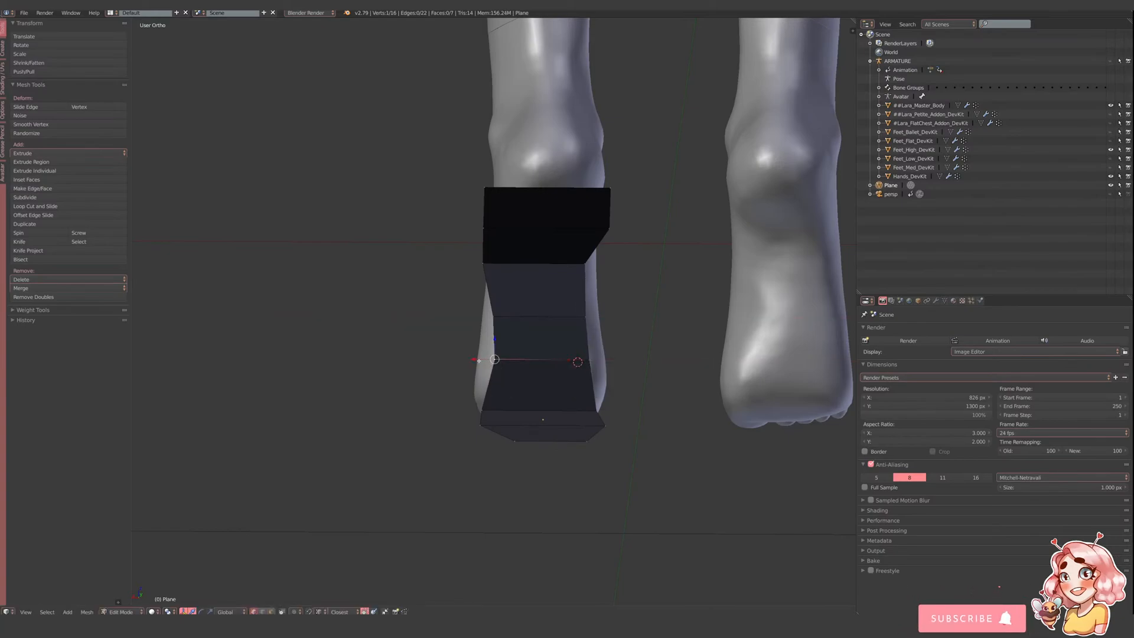
drag(473, 360, 467, 360)
right_click(492, 317)
drag(468, 316, 462, 316)
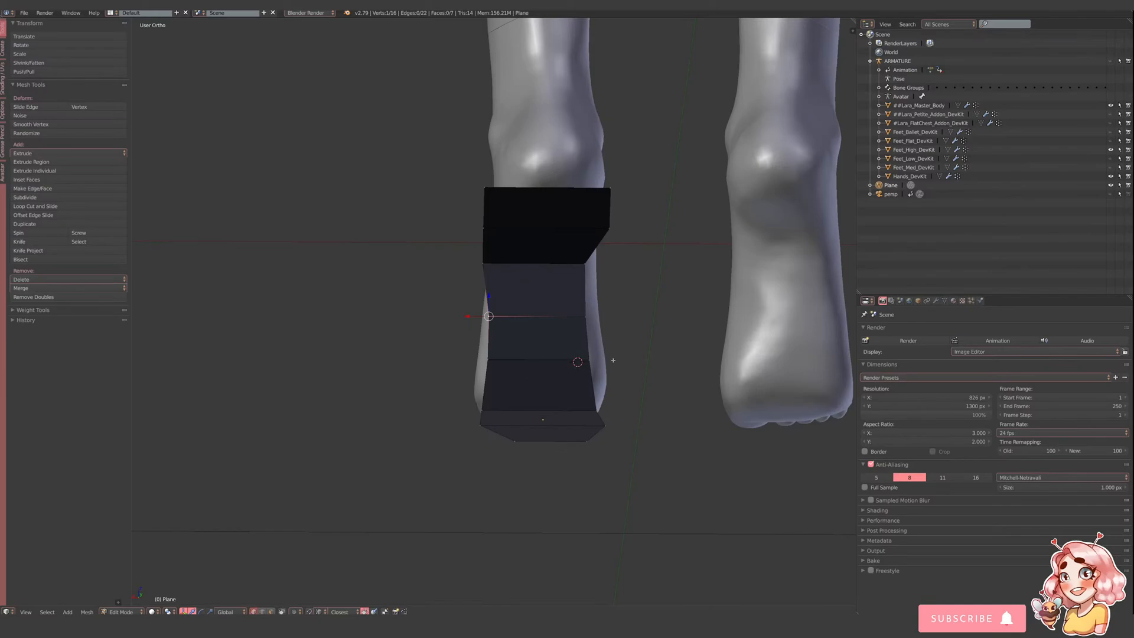
- Pull the two mid-arch vertices on the inner side back in toward the strip's centre along X
right_click(591, 359)
drag(572, 361, 557, 360)
right_click(589, 318)
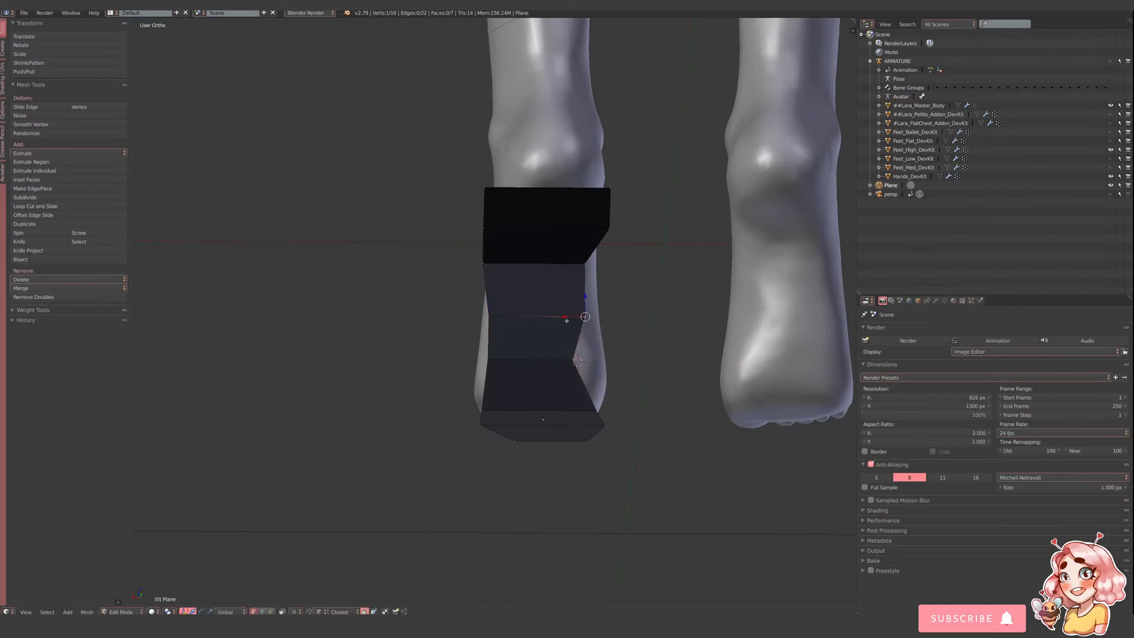
drag(566, 320, 558, 317)
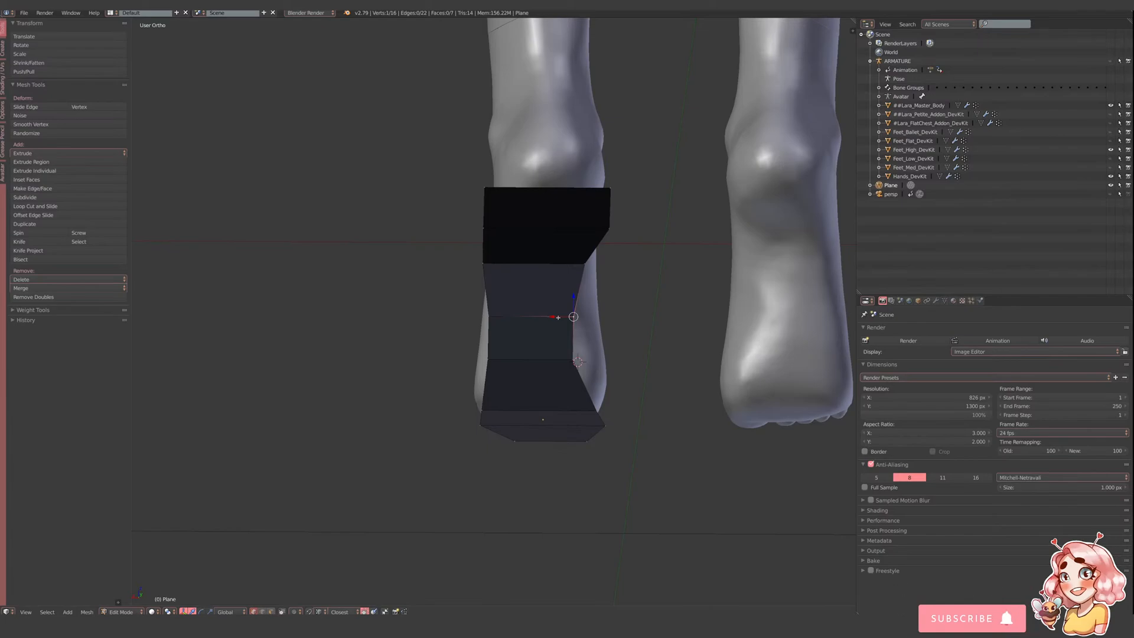
- From a lower rear view, move the inner-side vertex at the ball's rear edge slightly inward along X
middle_drag(620, 527, 615, 475)
right_click(597, 371)
drag(577, 371, 569, 372)
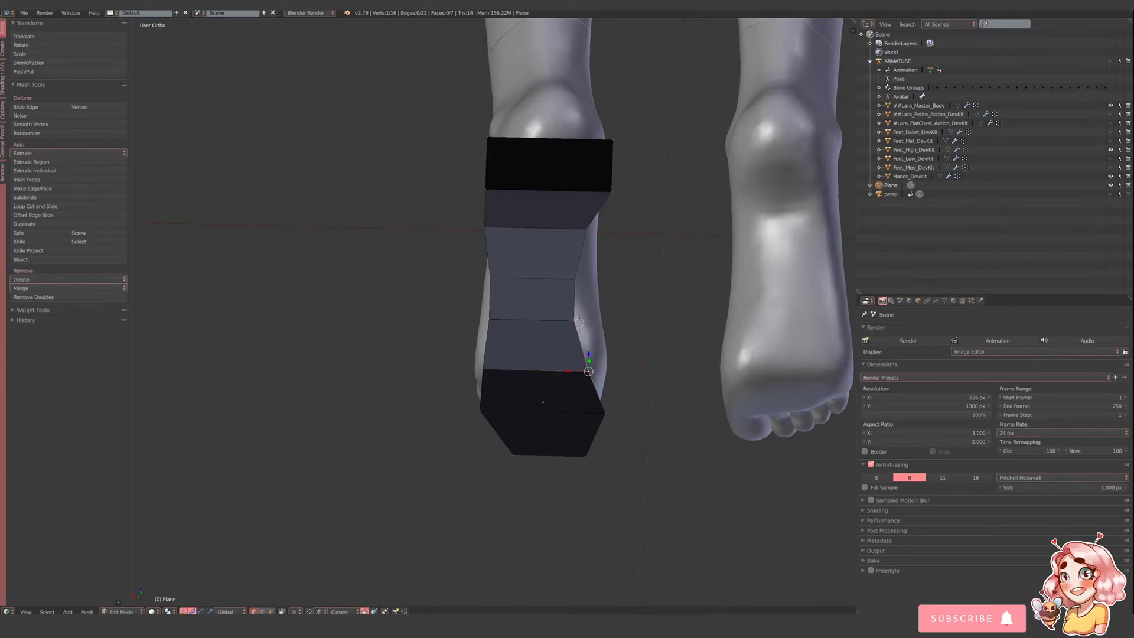
- Open a File Explorer window and move it off the modelling screen
key(super+e)
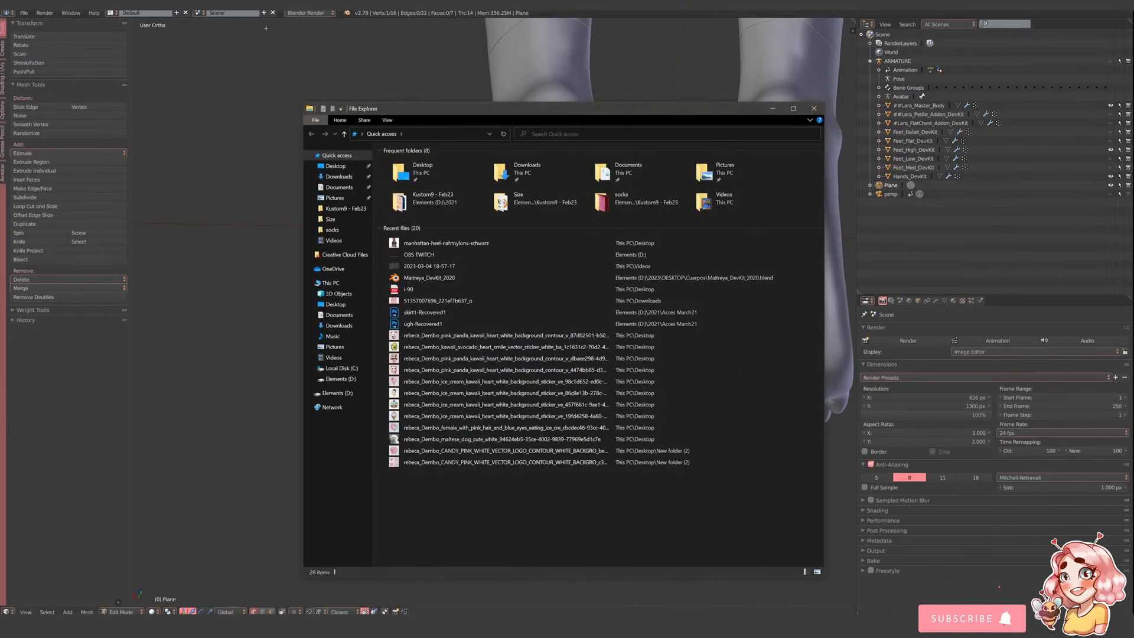
drag(523, 119, 1133, 127)
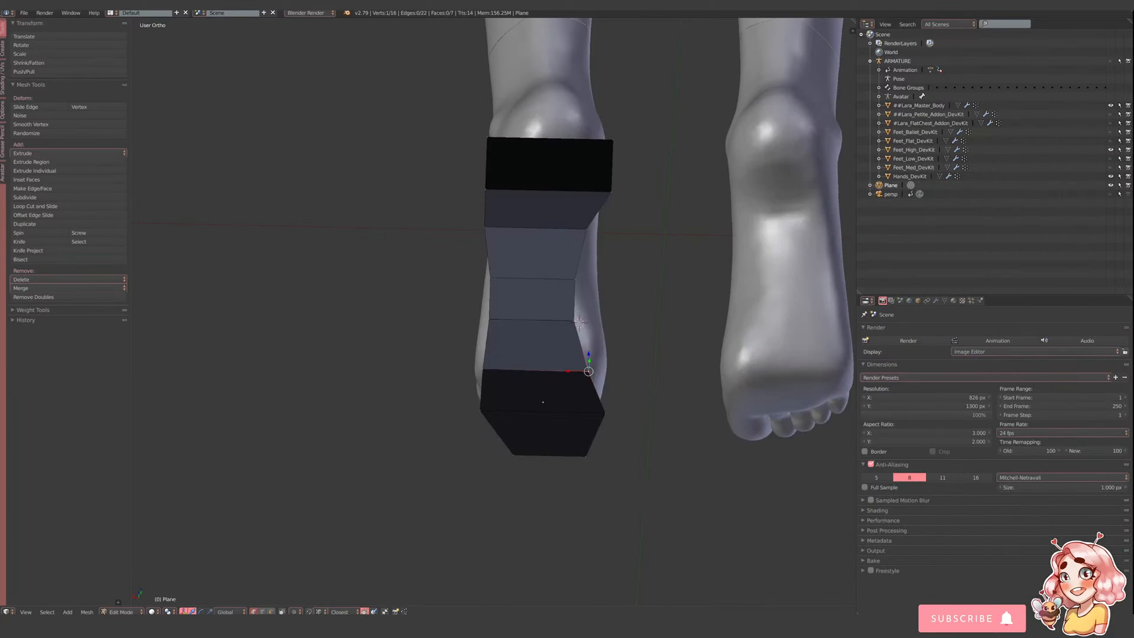
- Enlarge the high-heel reference photo manhattan-heel-nahtnylons-schwarz.jpg to examine the sole's shape, and put the image away
scroll(494, 515, up, 1)
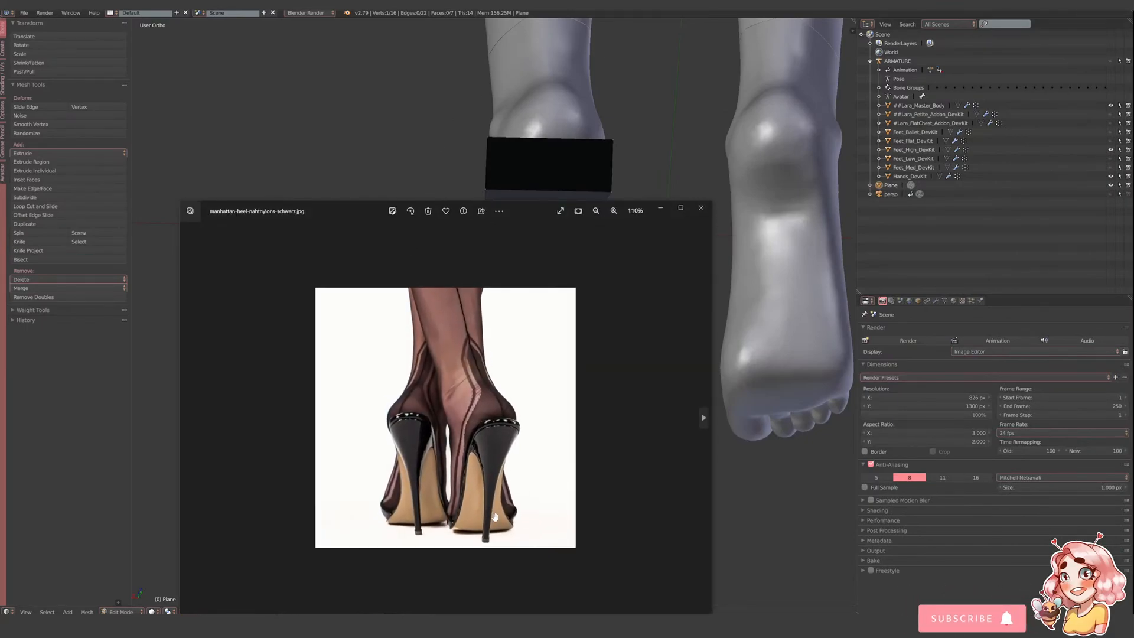
scroll(495, 517, up, 3)
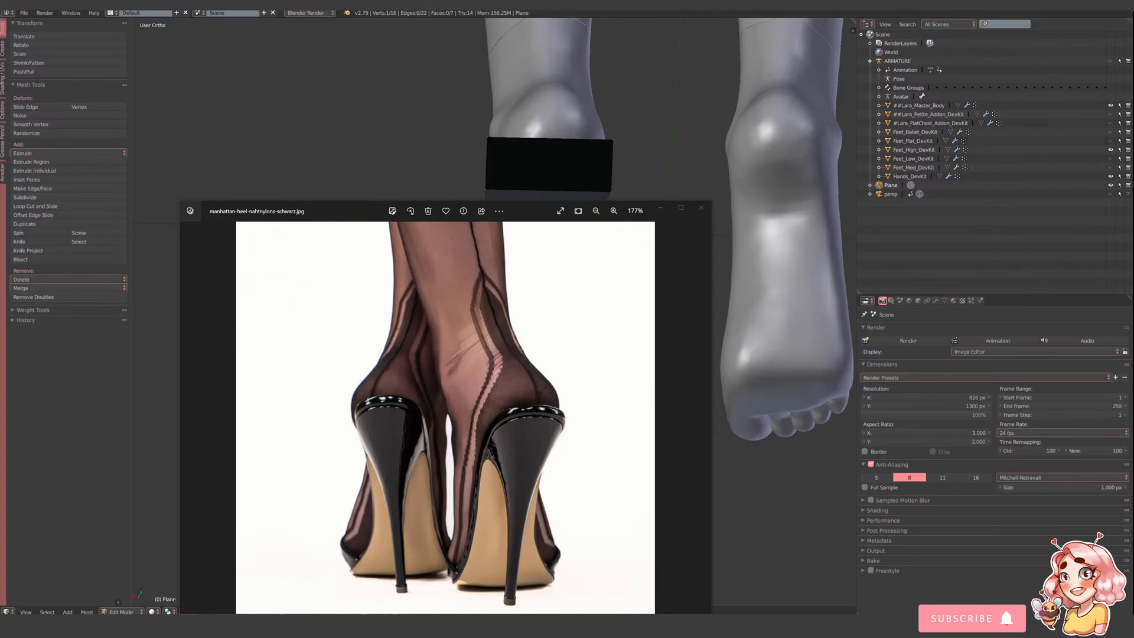
click(701, 208)
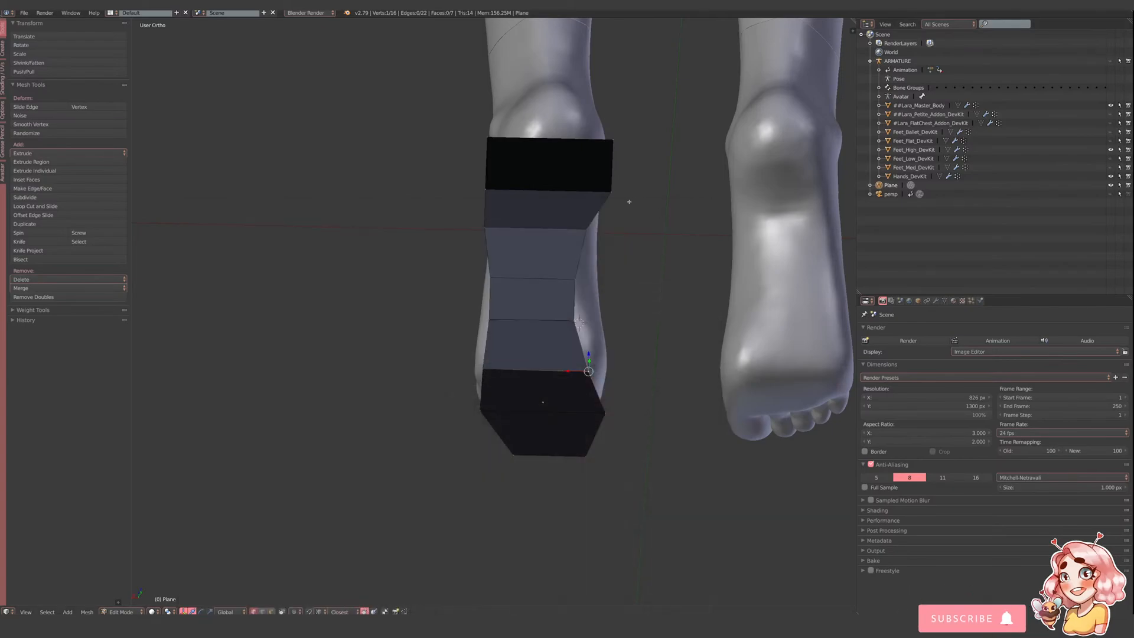
- Pull the outer-side vertices of the two mid-arch rows and the ball's rear edge slightly inward along X
right_click(496, 273)
drag(467, 278, 471, 278)
right_click(503, 322)
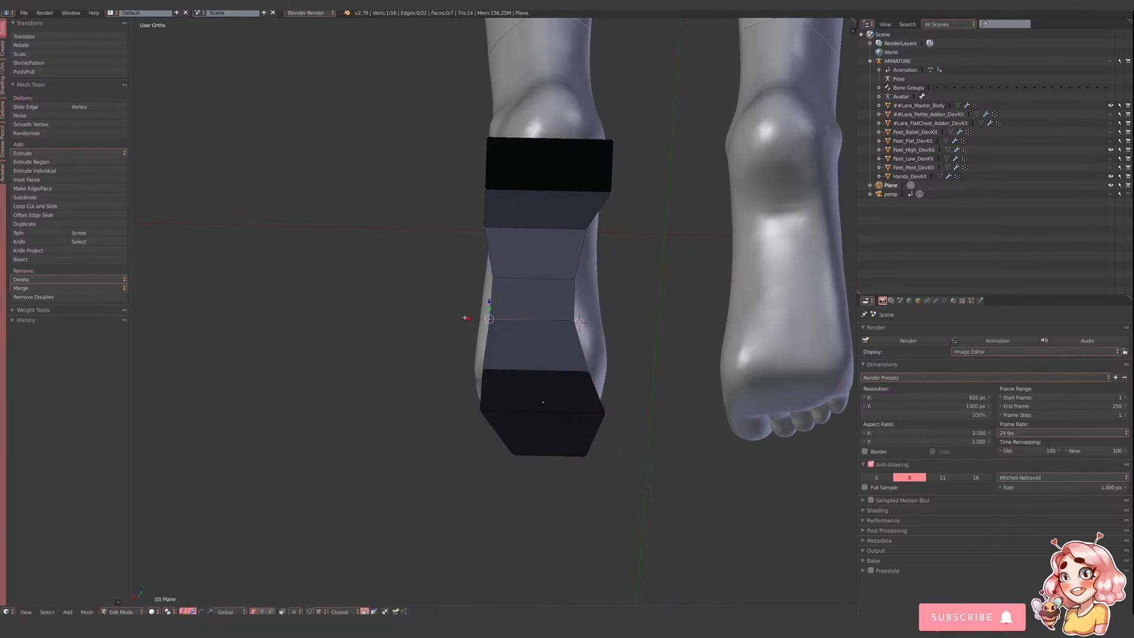
right_click(470, 369)
key(g)
key(x)
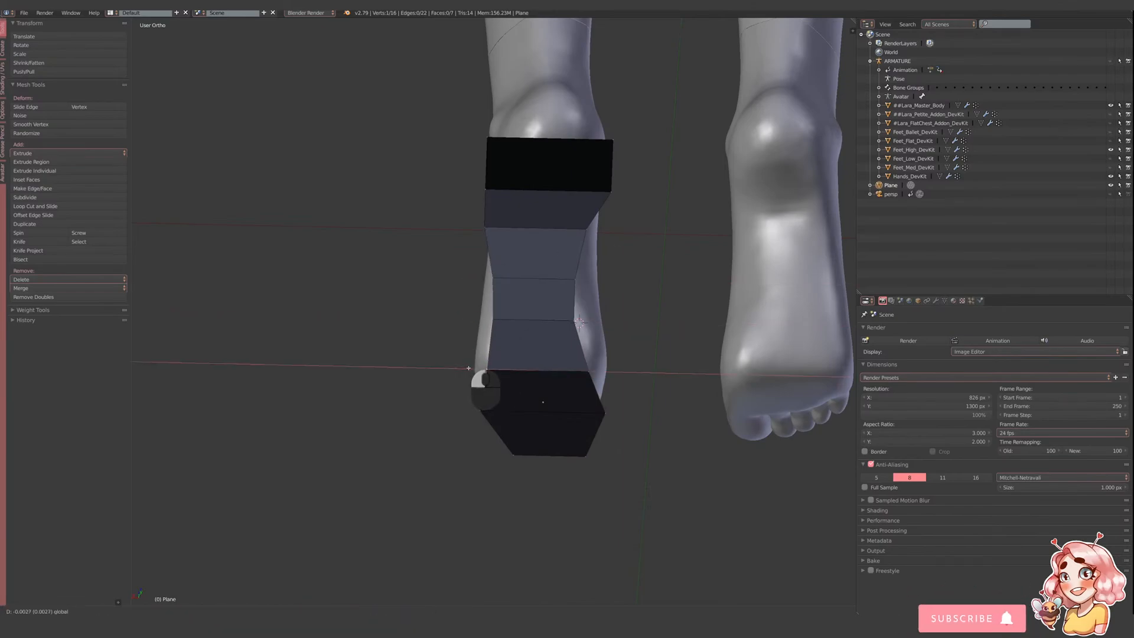
click(468, 368)
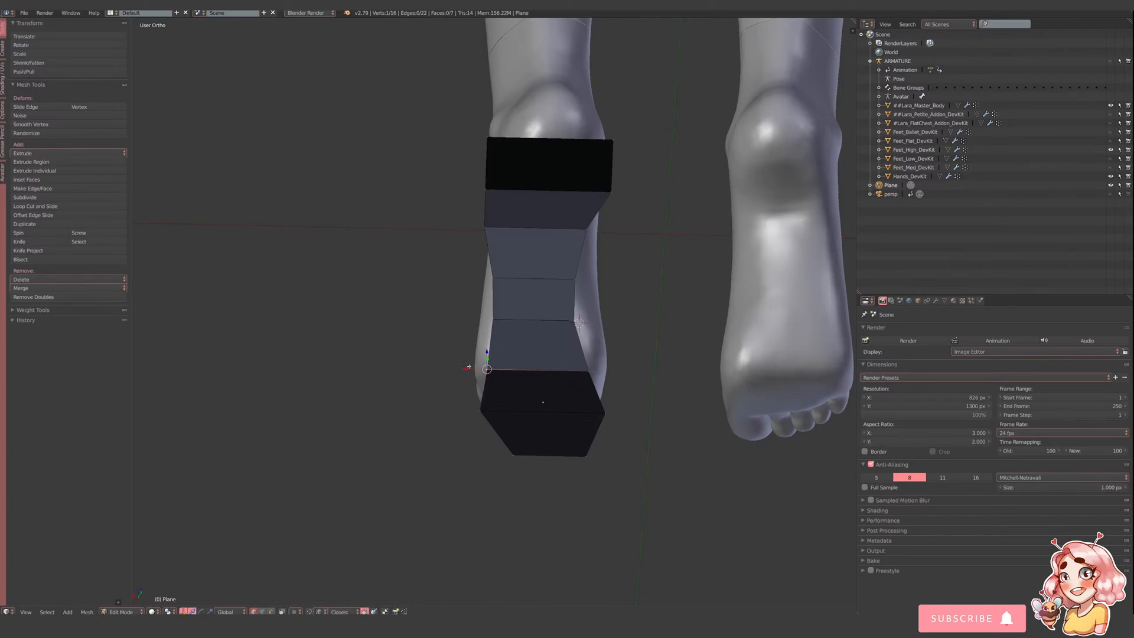
- Move the outer-side vertices of the upper arch row and the row just below it inward along X
right_click(468, 227)
key(g)
key(x)
click(488, 273)
right_click(483, 276)
key(g)
key(x)
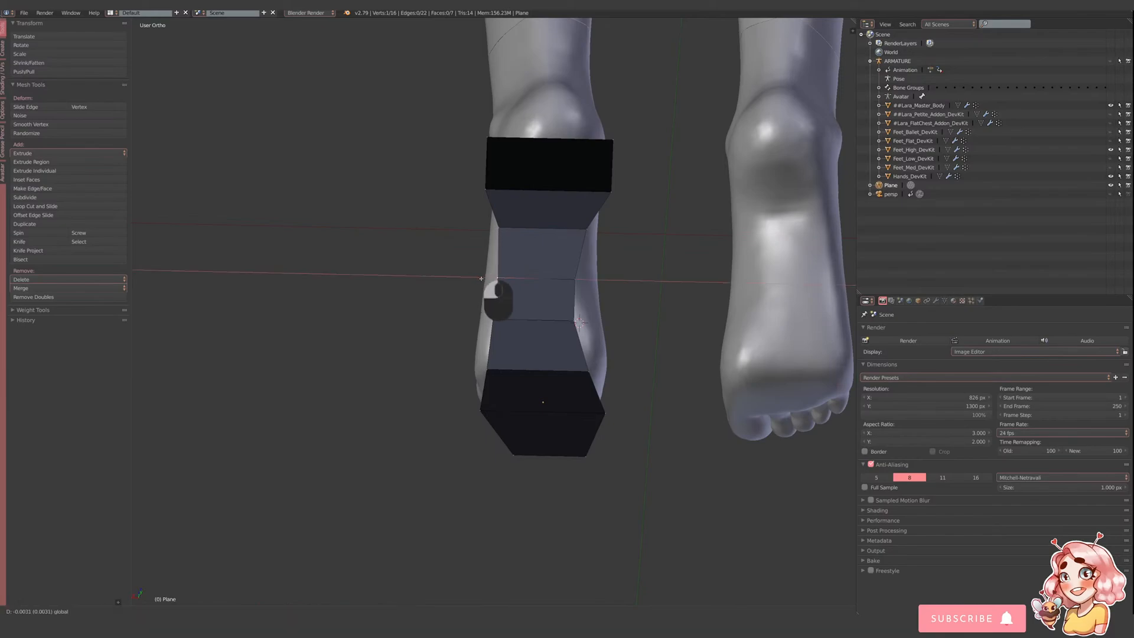
click(482, 278)
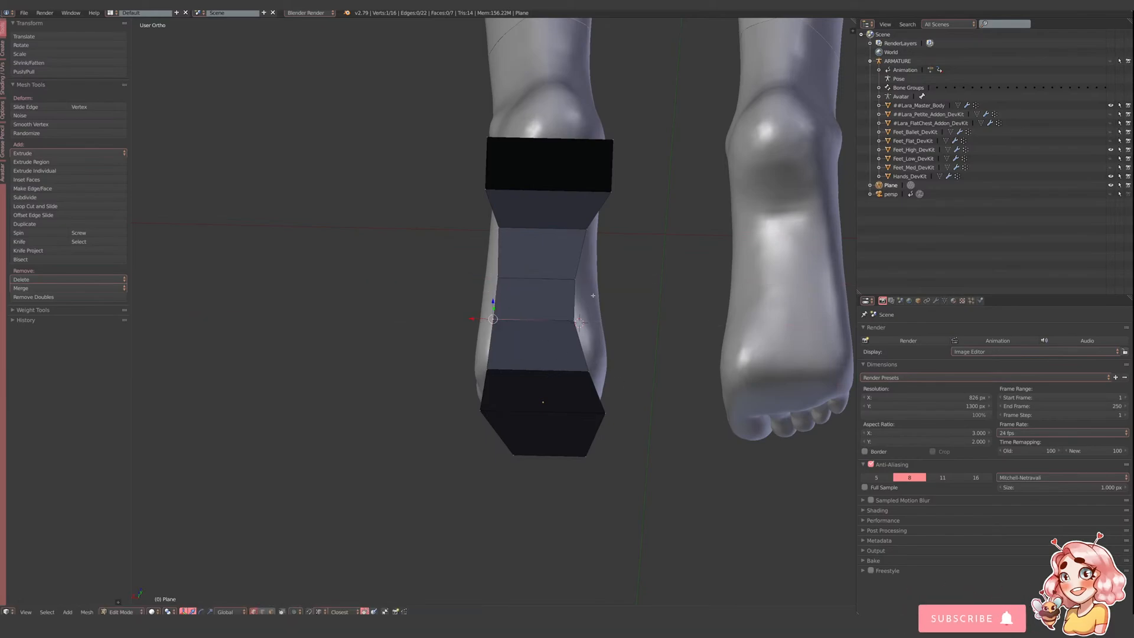
- Narrow the heel section's front edge by moving its inner-side and outer-side vertices inward along X
middle_drag(617, 273, 601, 244)
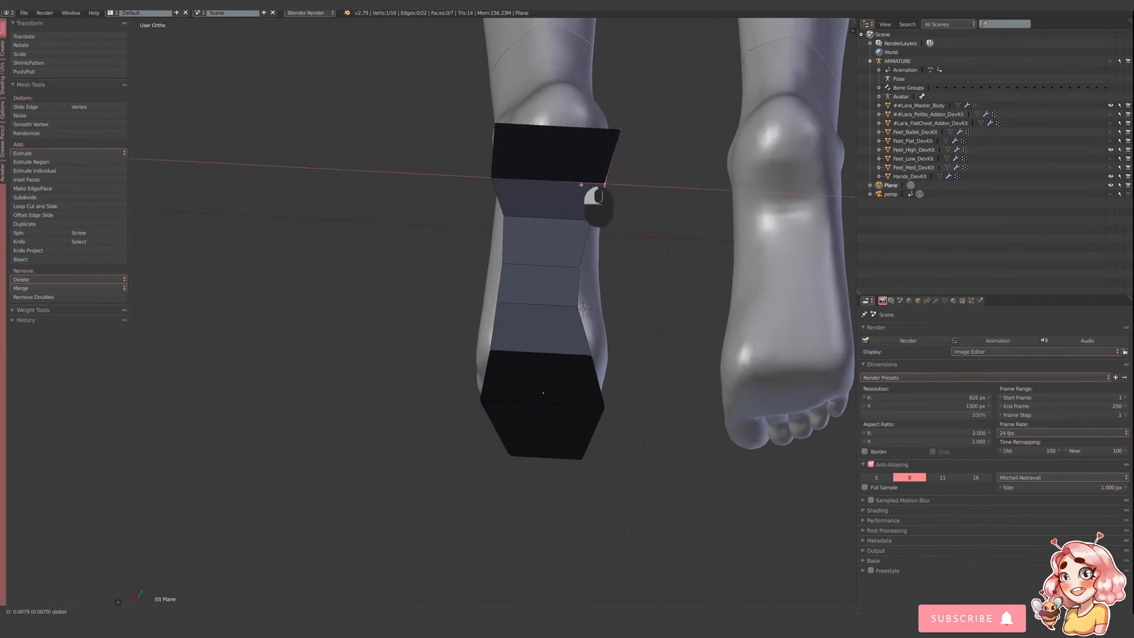
right_click(603, 184)
right_click(493, 177)
drag(473, 177, 482, 177)
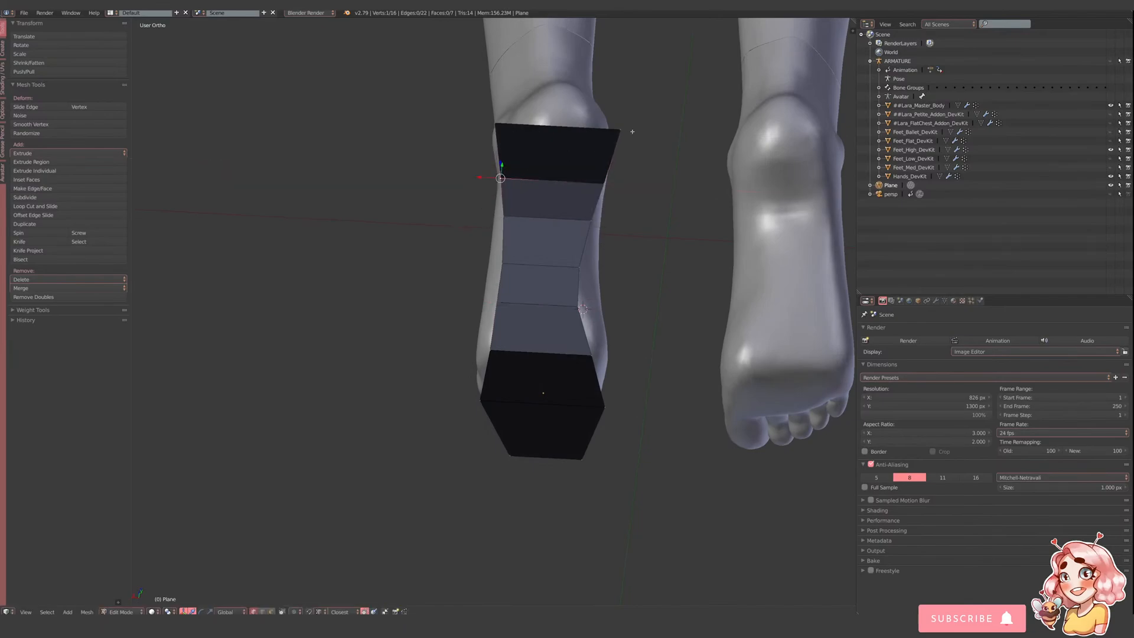
- Bring both rear corner vertices of the heel section inward along X so that it tapers backward
right_click(622, 130)
drag(600, 124, 577, 129)
right_click(497, 122)
drag(480, 122, 517, 125)
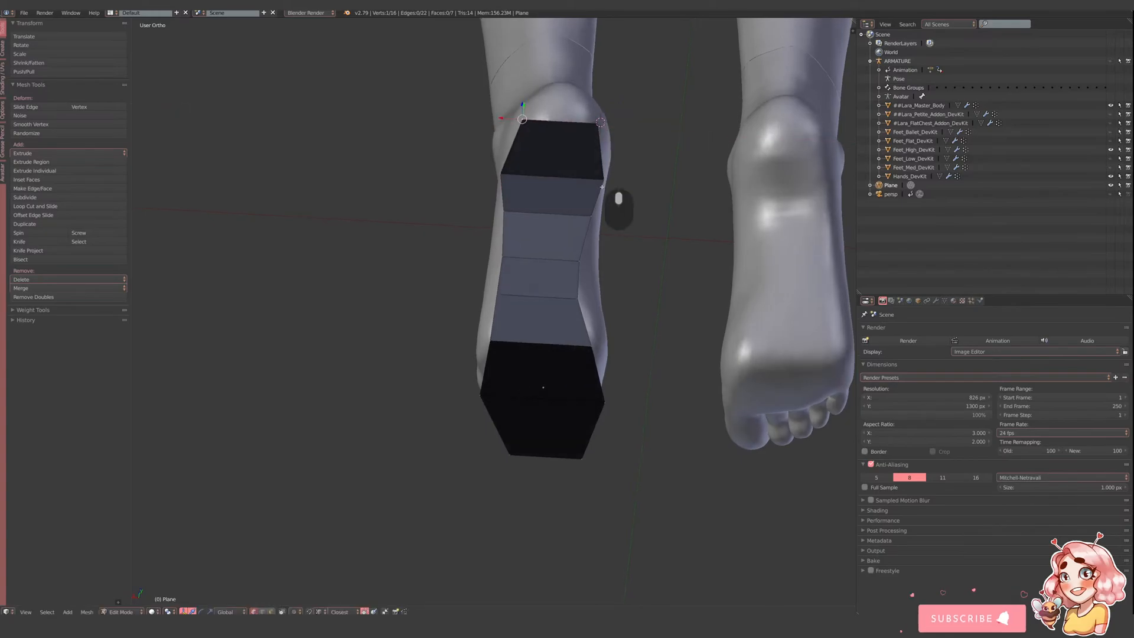
- Nudge the outer-side vertex of the heel section's front edge slightly further inward along X
mouse_move(599, 188)
middle_down()
mouse_move(601, 167)
mouse_move(594, 186)
middle_up()
right_click(487, 179)
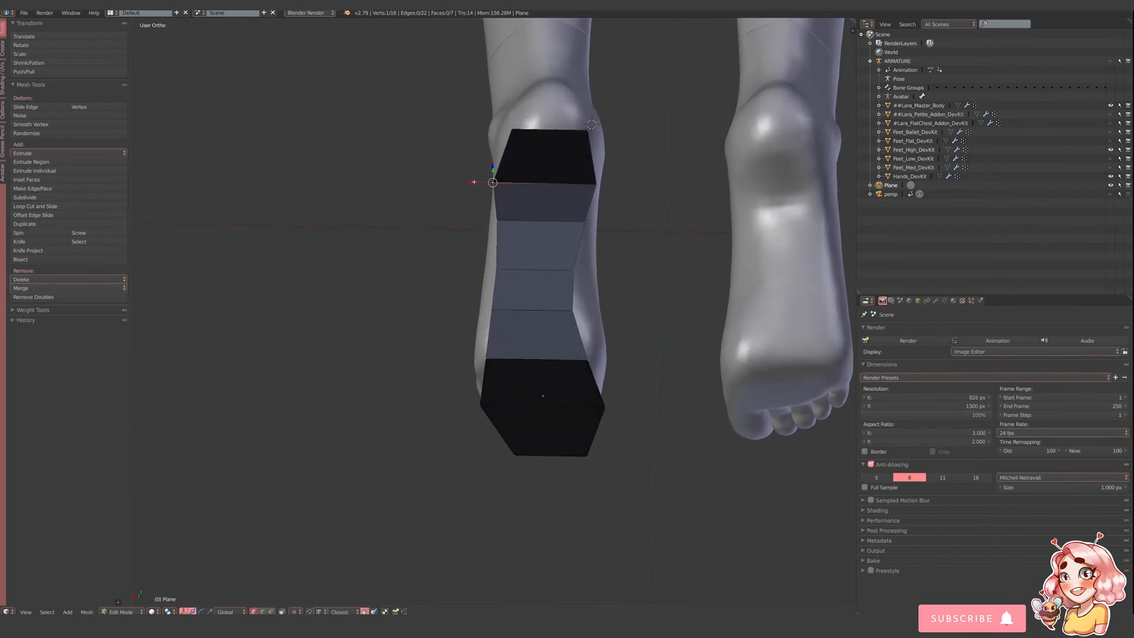
drag(474, 184, 477, 184)
- Compare the sole from behind with the high-heel reference photo, and hide the photo again
middle_drag(614, 239, 617, 269)
click(776, 625)
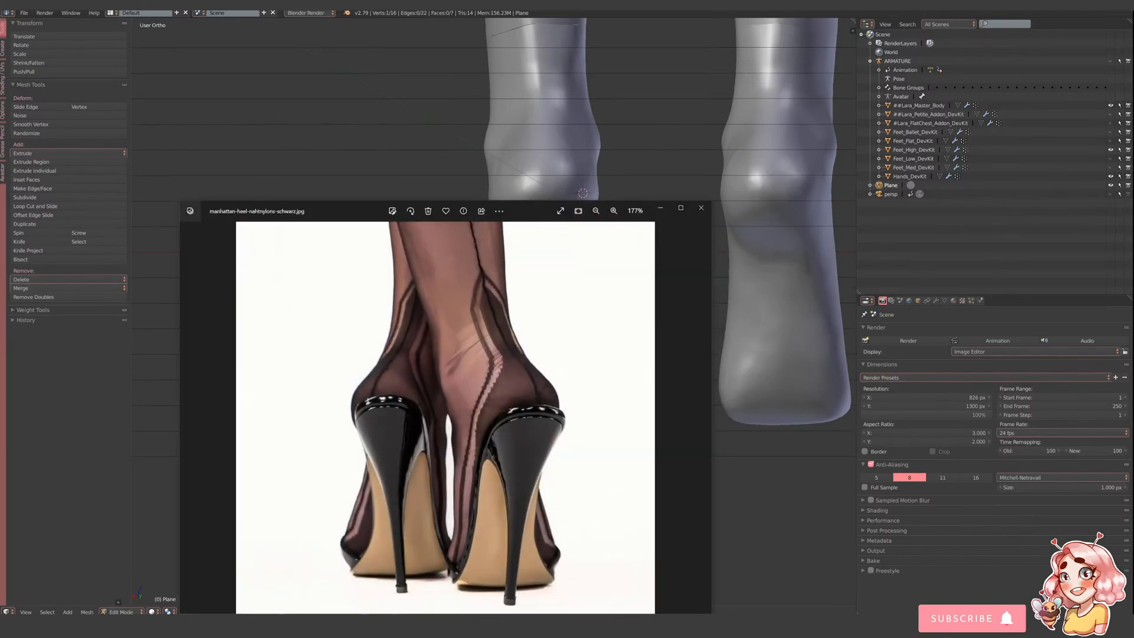
click(777, 624)
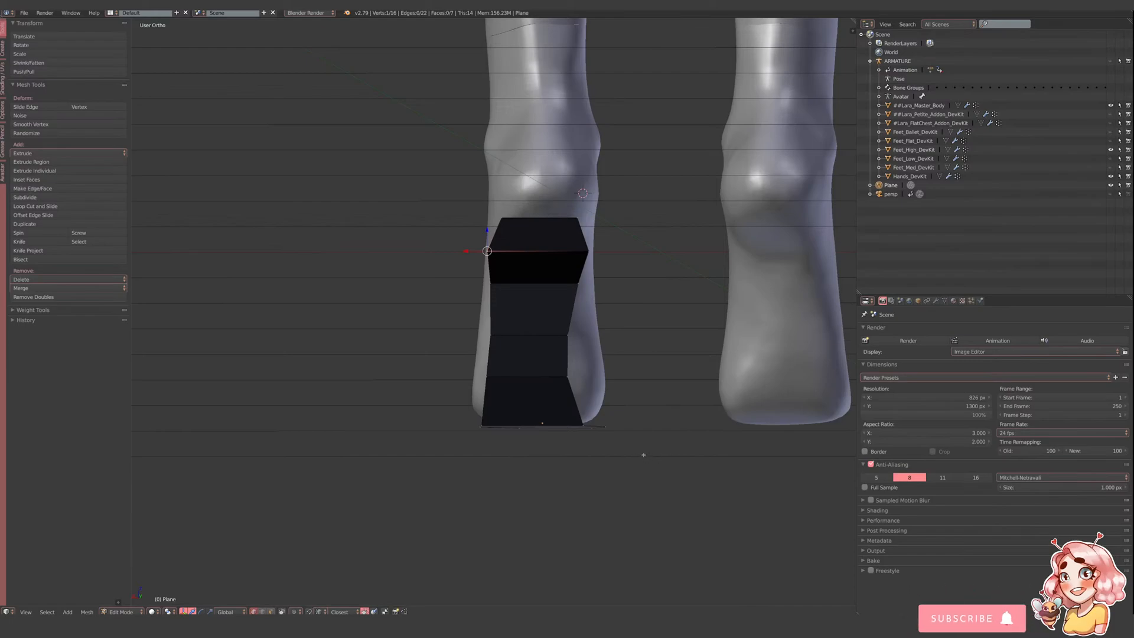
- Add a loop cut across the ball section and move its inner and outer vertices slightly outward along X
middle_drag(620, 453, 571, 311)
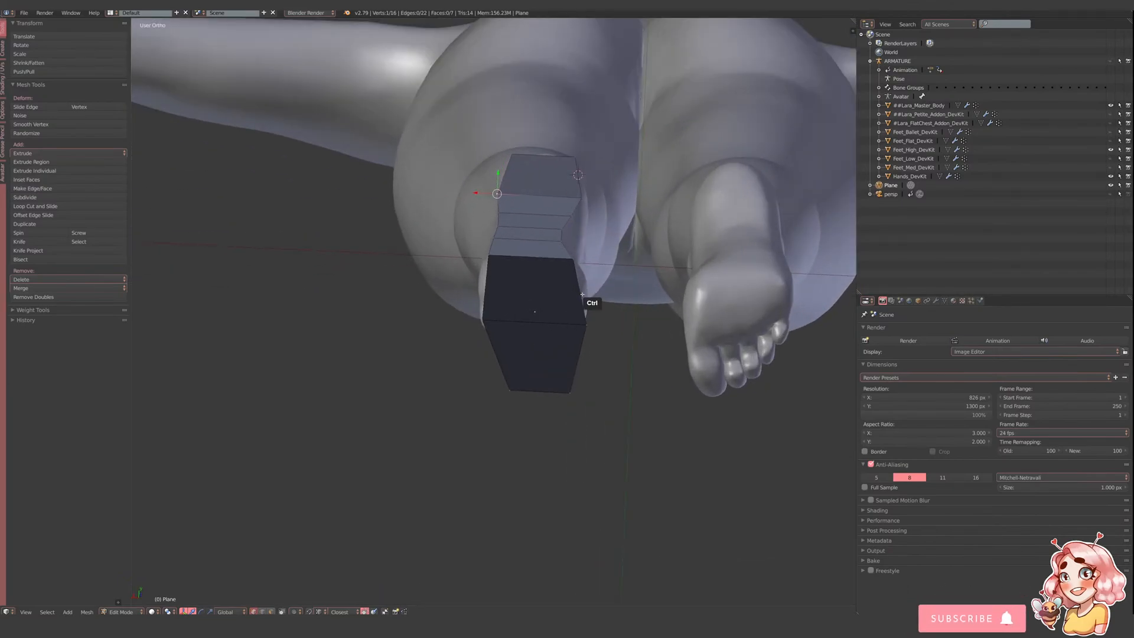
key(ctrl+r)
click(581, 285)
click(580, 285)
right_click(585, 292)
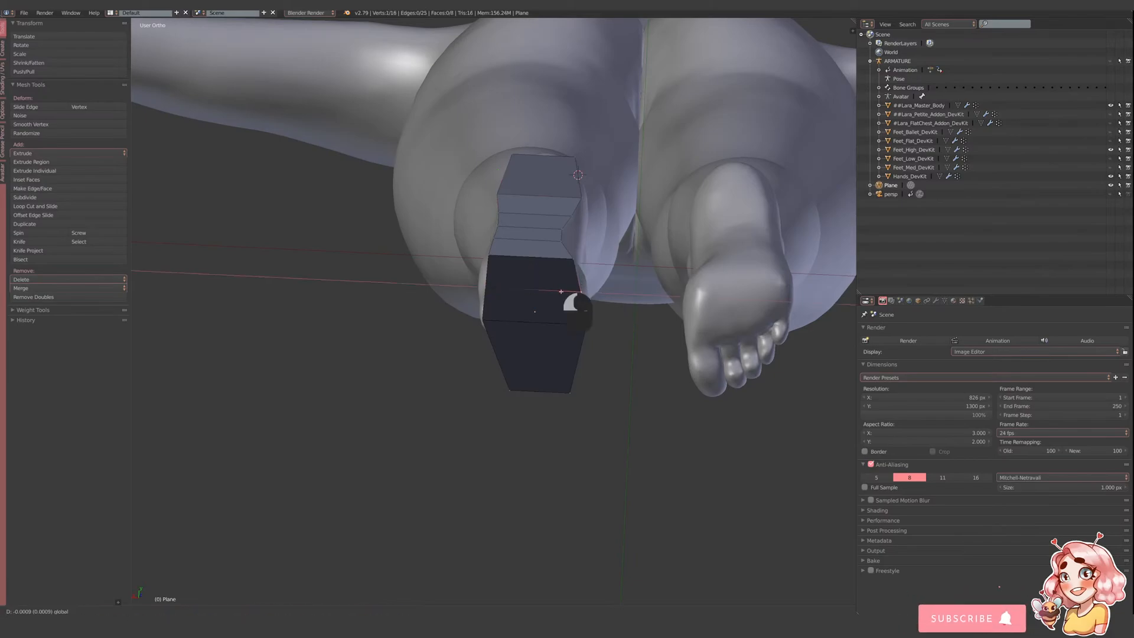
right_click(467, 286)
drag(466, 286, 462, 286)
- In right side view, extrude the heel's rear edge backward and slightly upward beneath the back of the heel
middle_drag(614, 362, 575, 251)
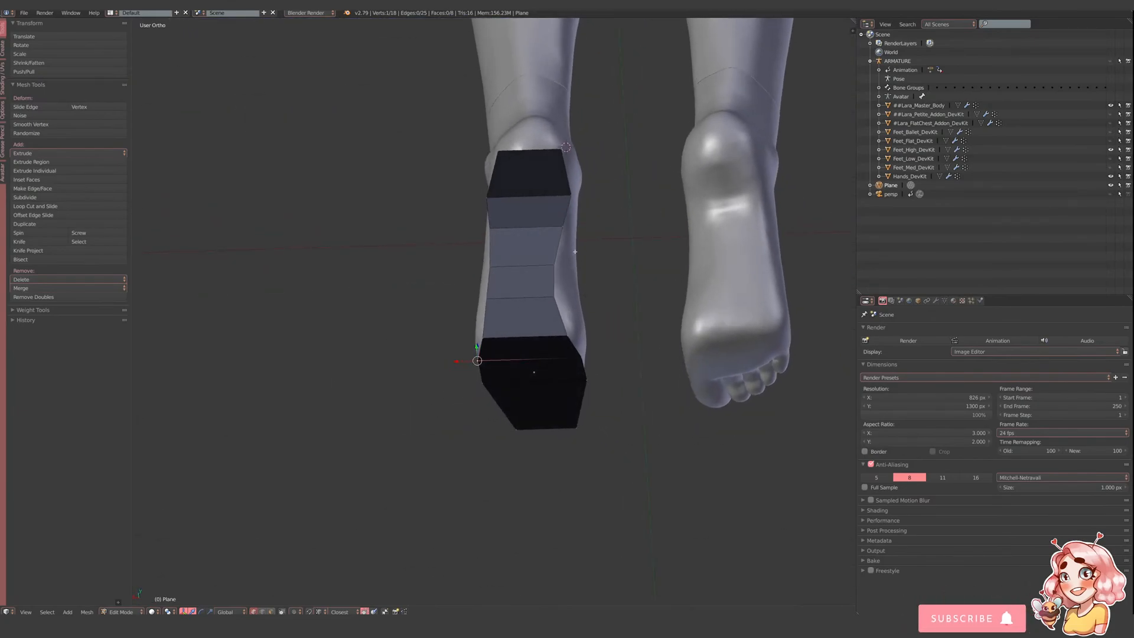
right_click(562, 147)
shift+right_click(500, 152)
click(26, 612)
click(37, 536)
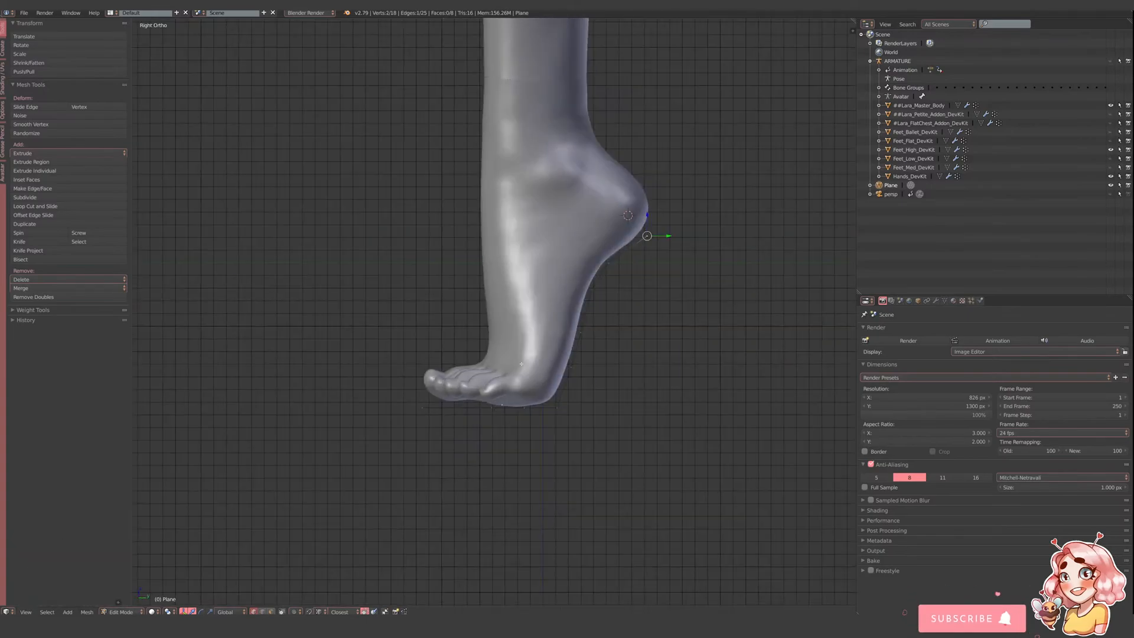
scroll(633, 341, up, 2)
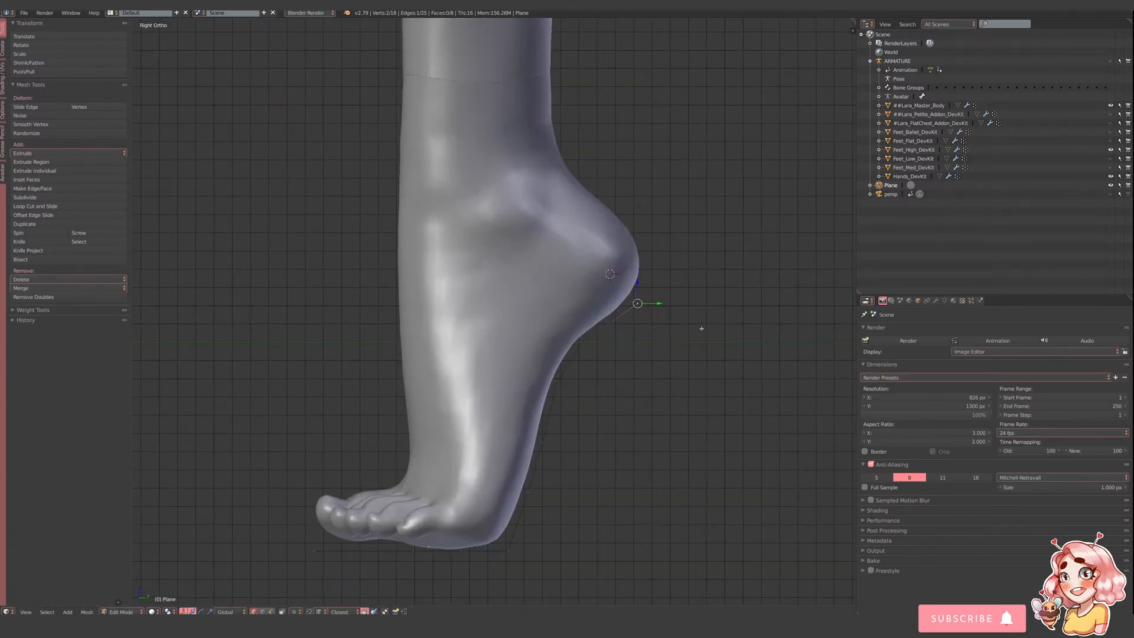
key(e)
click(663, 295)
- Scale the newly extruded rear heel edge down to narrow the back of the sole
middle_drag(663, 296, 683, 266)
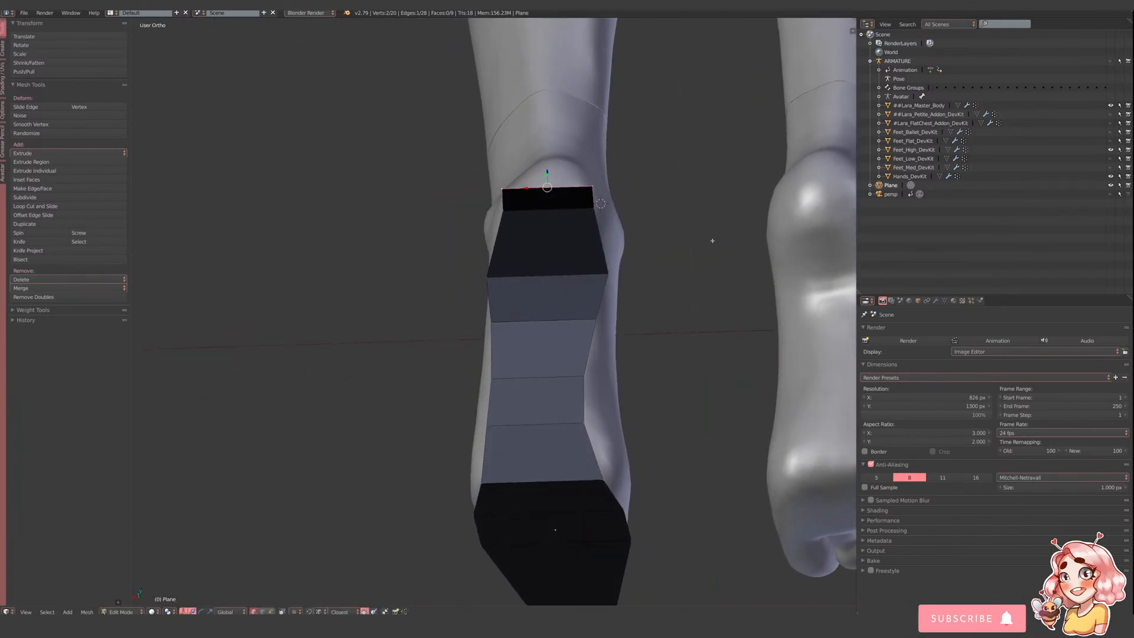
key(s)
click(608, 220)
- Add a loop cut across the middle of the heel section and shift its end vertices outward to round the outline
key(ctrl+r)
double_click(597, 240)
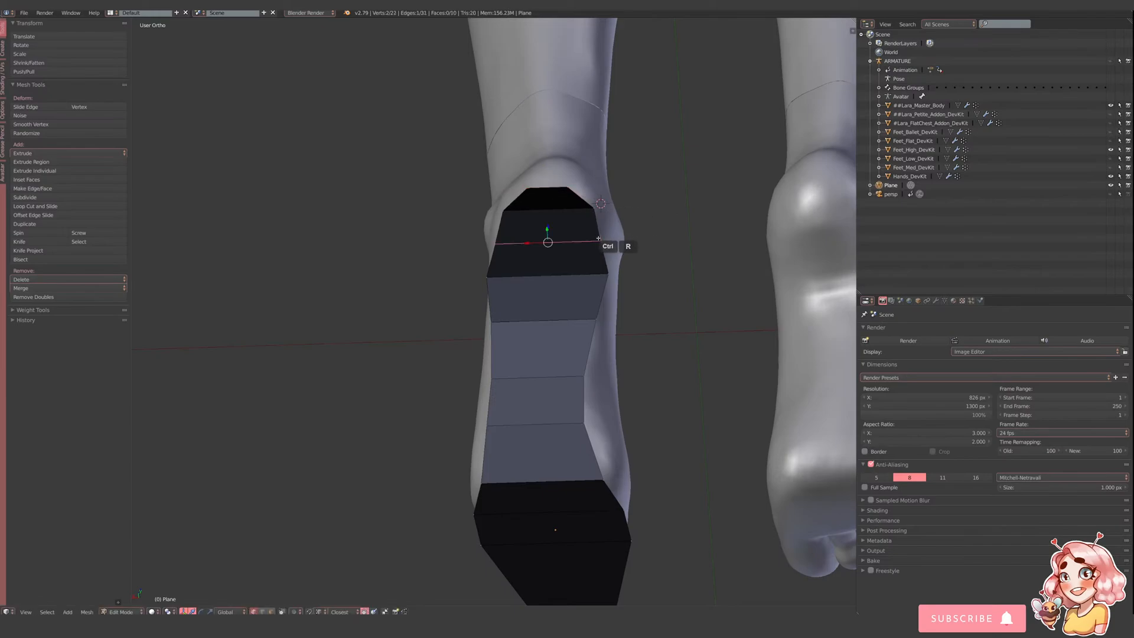
right_click(601, 242)
right_click(495, 244)
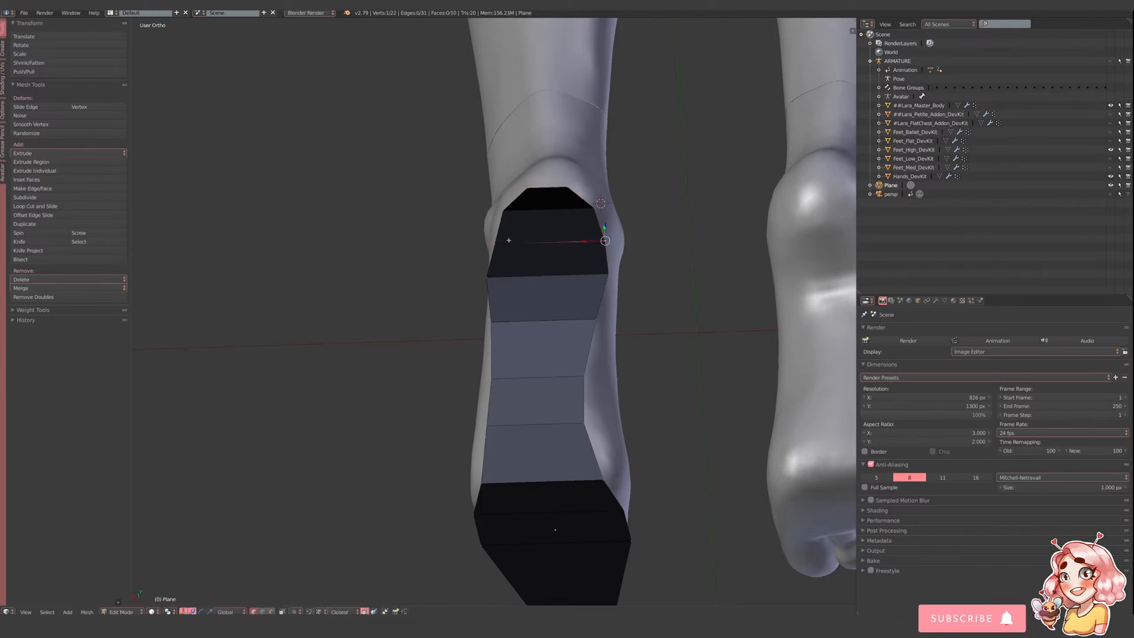
- Select the two vertices of the ball's rear edge and adjust their position along Z to follow the foot
middle_drag(482, 245, 674, 331)
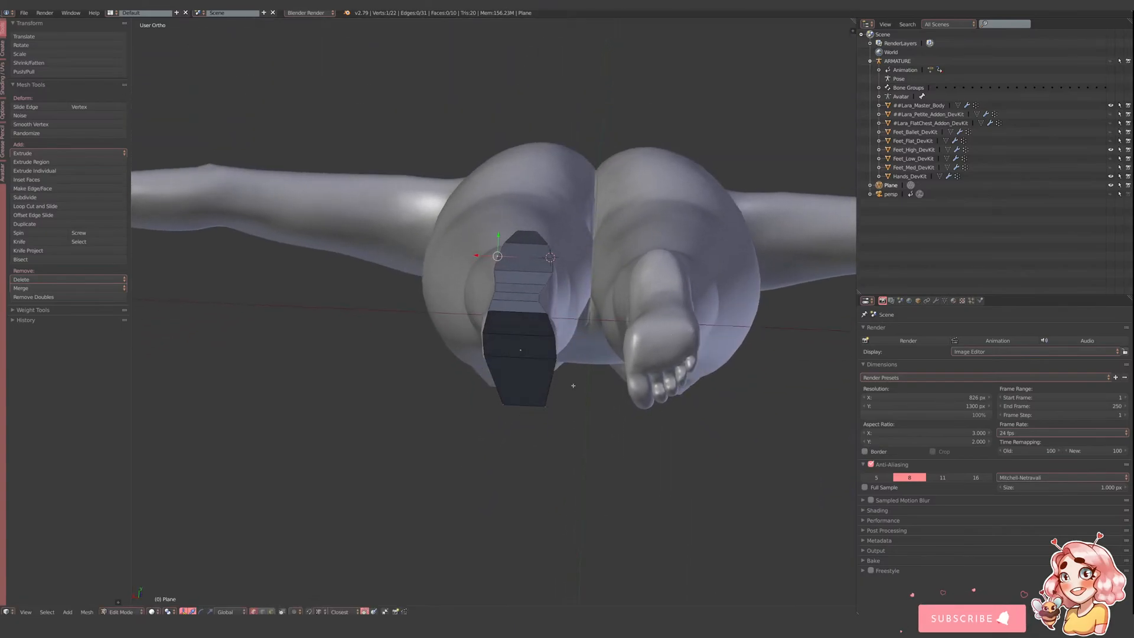
middle_drag(571, 385, 618, 395)
middle_drag(508, 429, 570, 423)
shift+right_click(534, 423)
scroll(561, 426, up, 2)
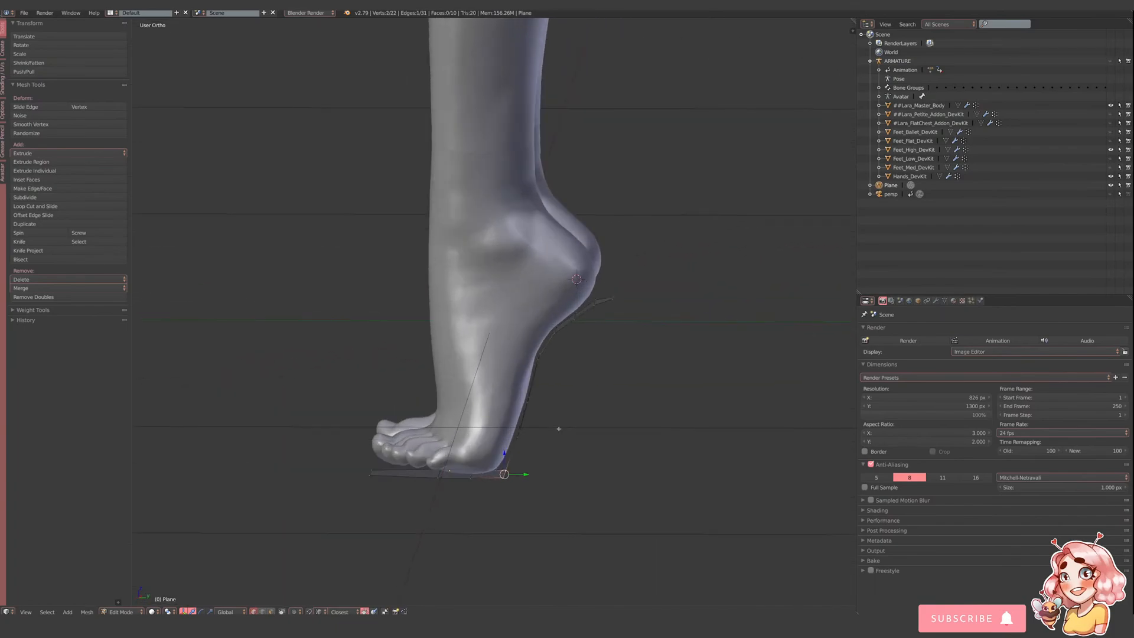
drag(505, 453, 526, 463)
middle_drag(533, 460, 601, 444)
- Leave mesh editing and add a Solidify modifier to the sole plane
key(Tab)
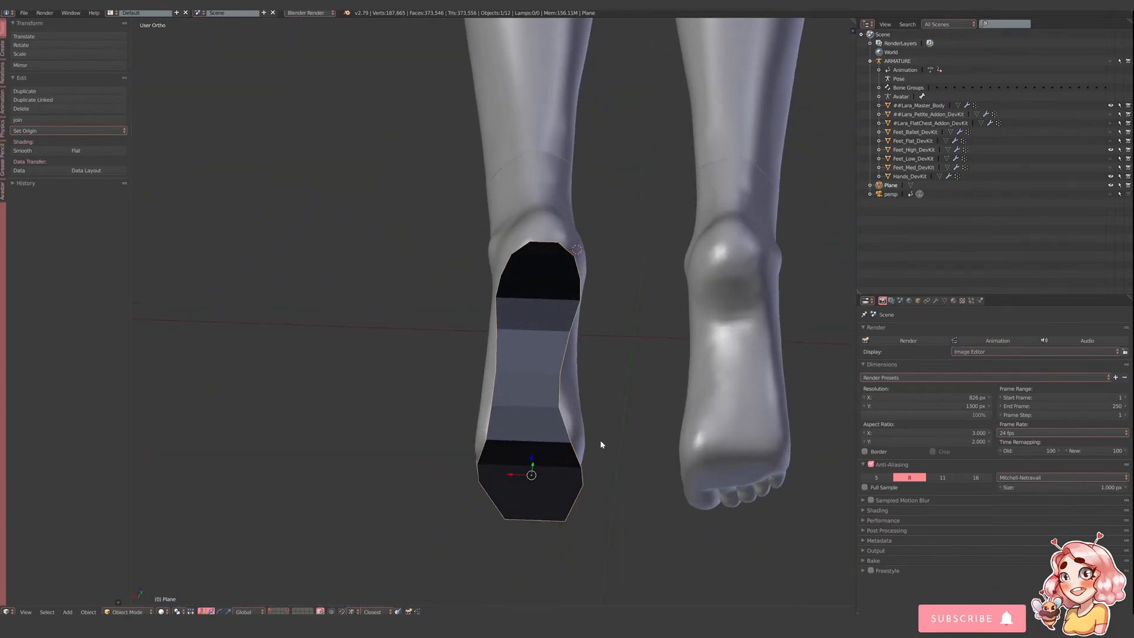
click(935, 300)
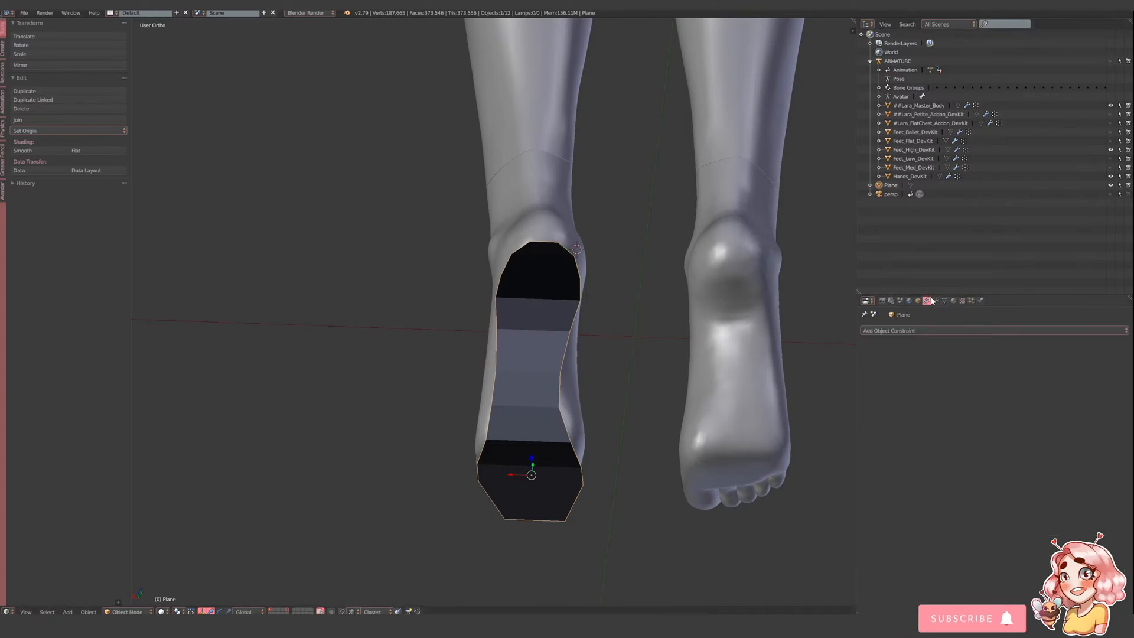
click(924, 330)
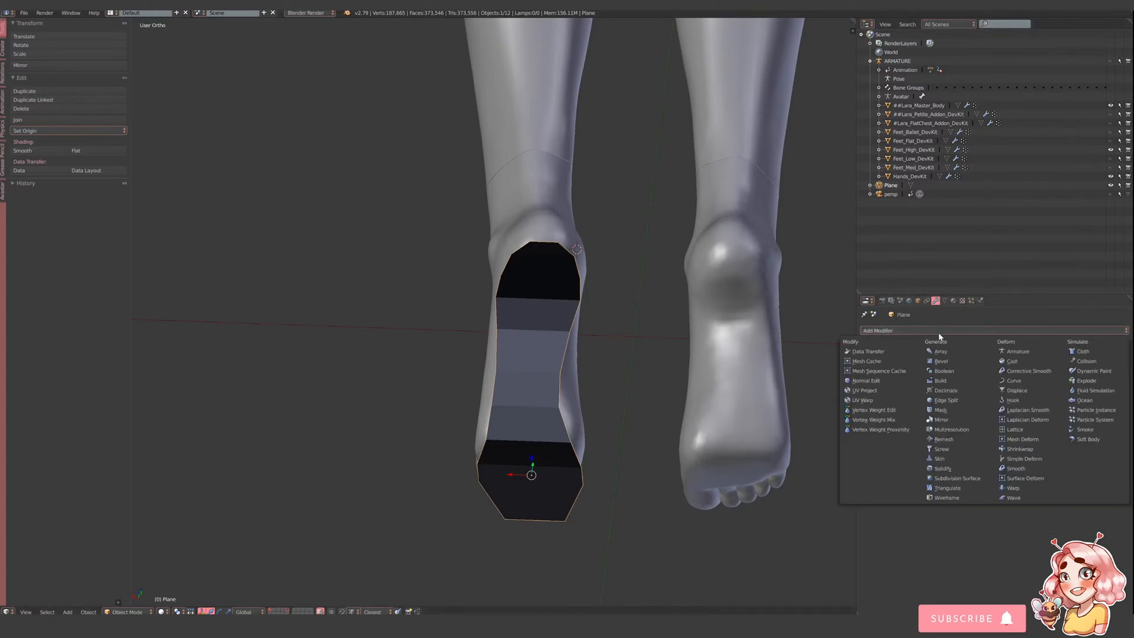
click(950, 470)
- Apply the sole object's location, and apply its rotation and scale
middle_drag(525, 415, 591, 459)
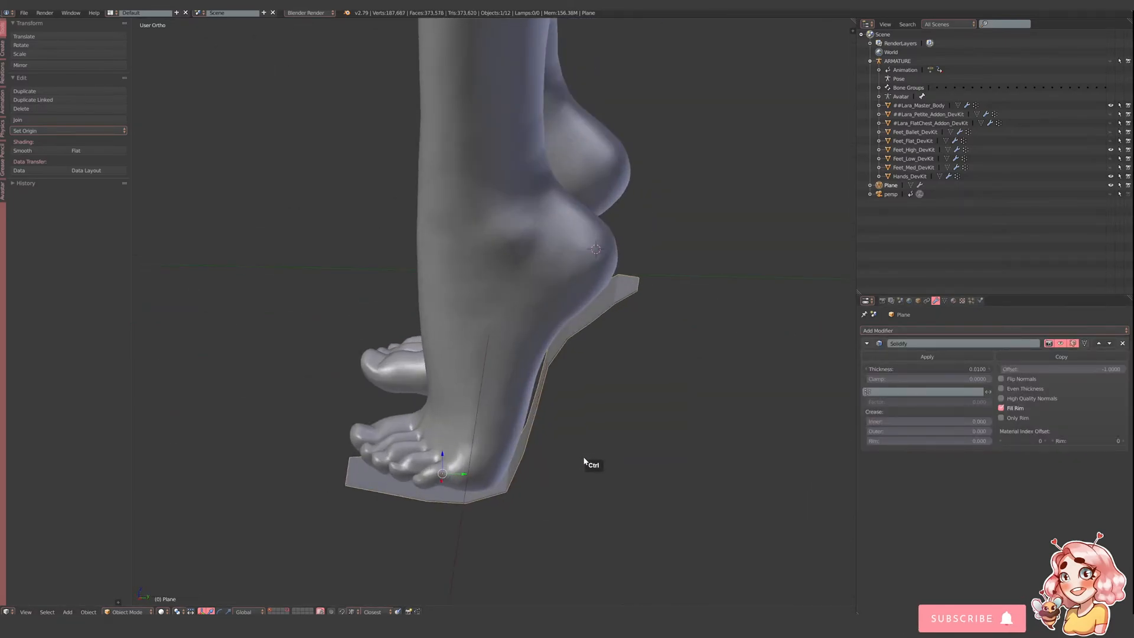
key(ctrl+a)
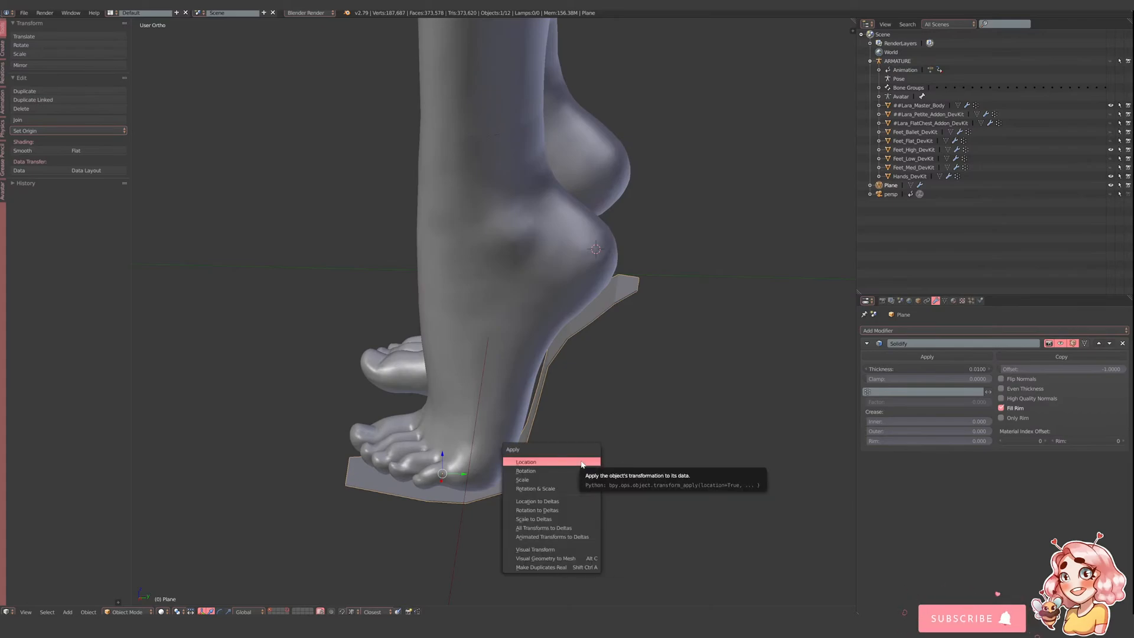
click(582, 463)
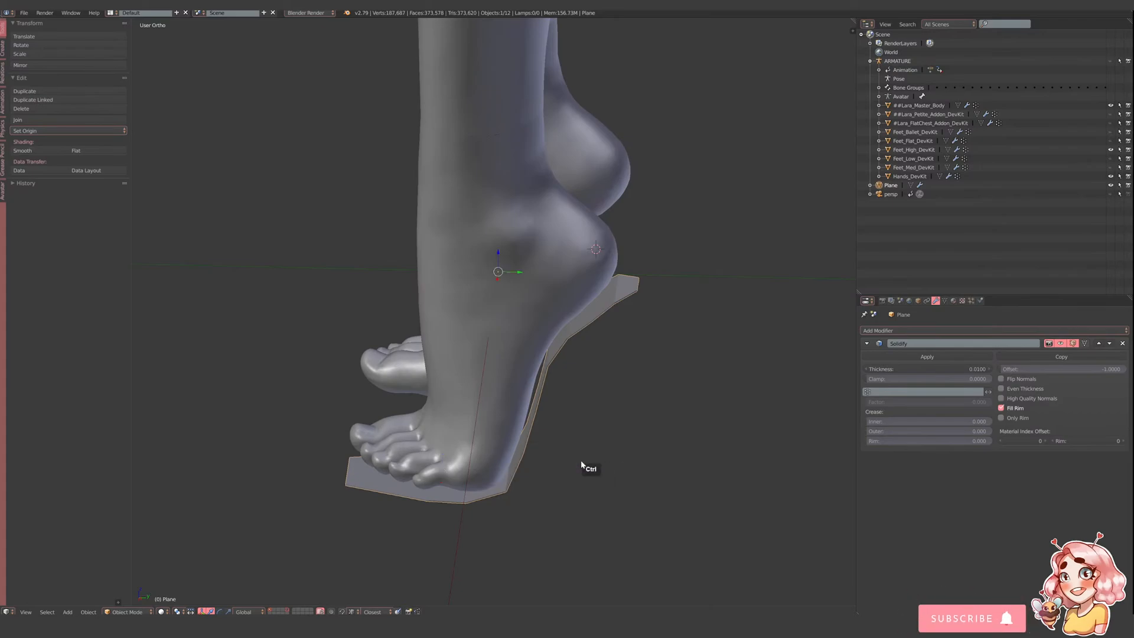
key(ctrl+a)
click(585, 488)
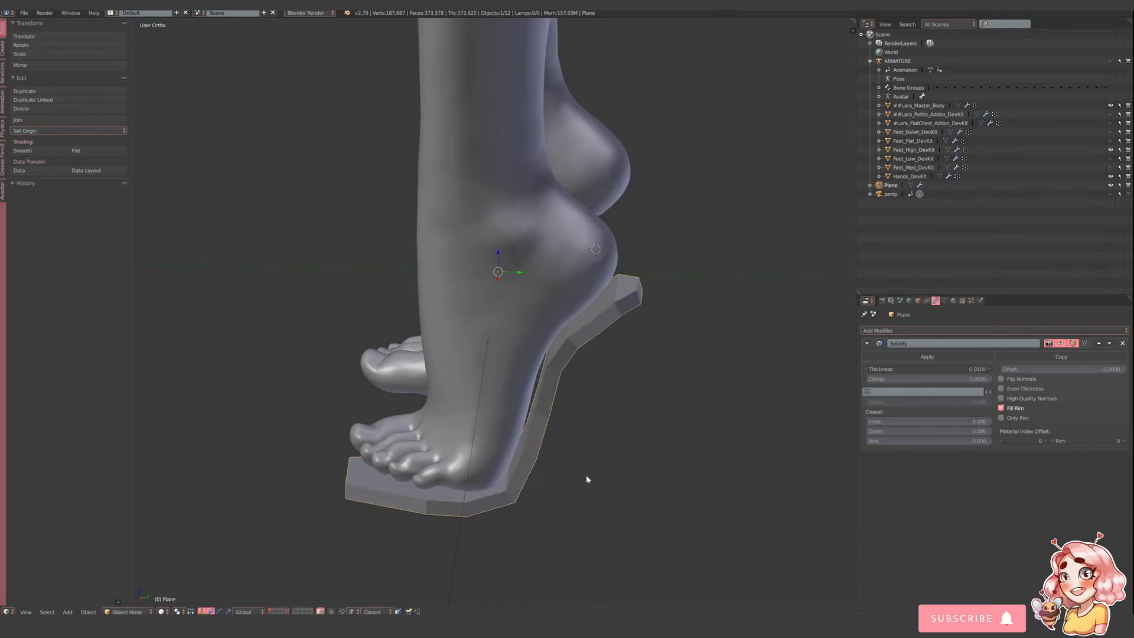
- Set the Solidify thickness to -0.01 so the sole thickens in the opposite direction
mouse_move(587, 479)
middle_down()
mouse_move(613, 472)
mouse_move(597, 466)
middle_up()
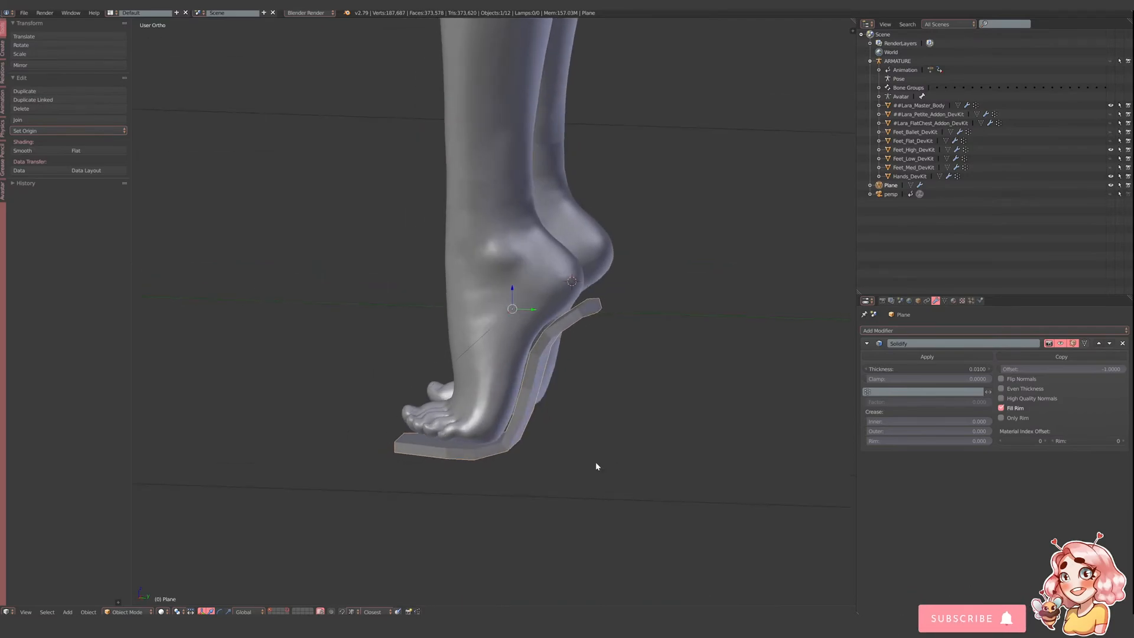
scroll(596, 466, up, 1)
scroll(595, 466, up, 1)
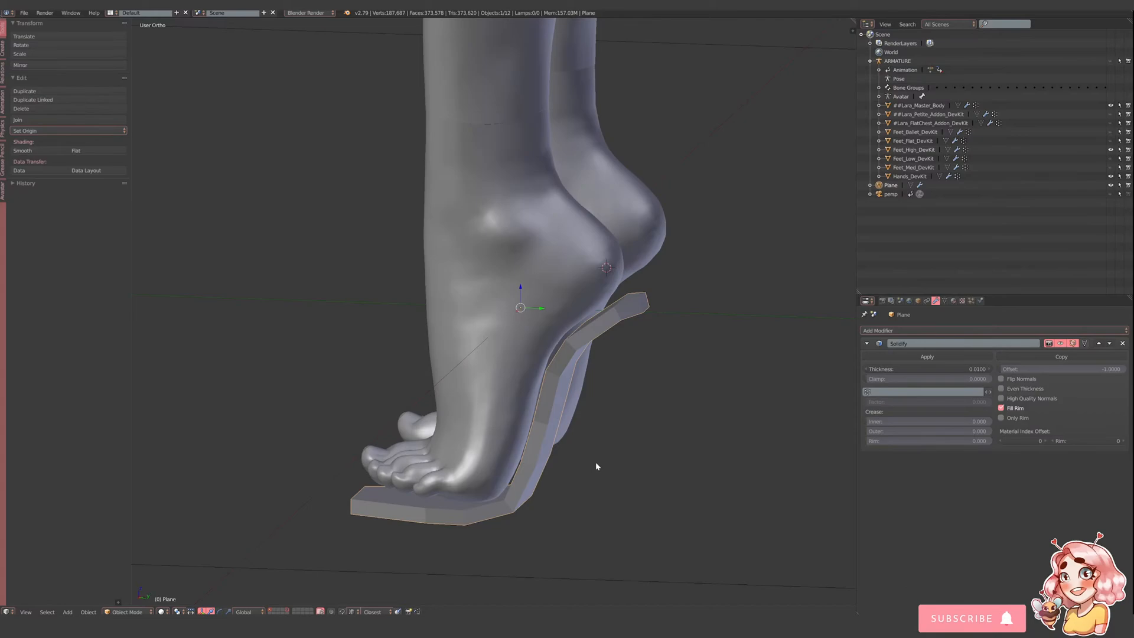
click(906, 369)
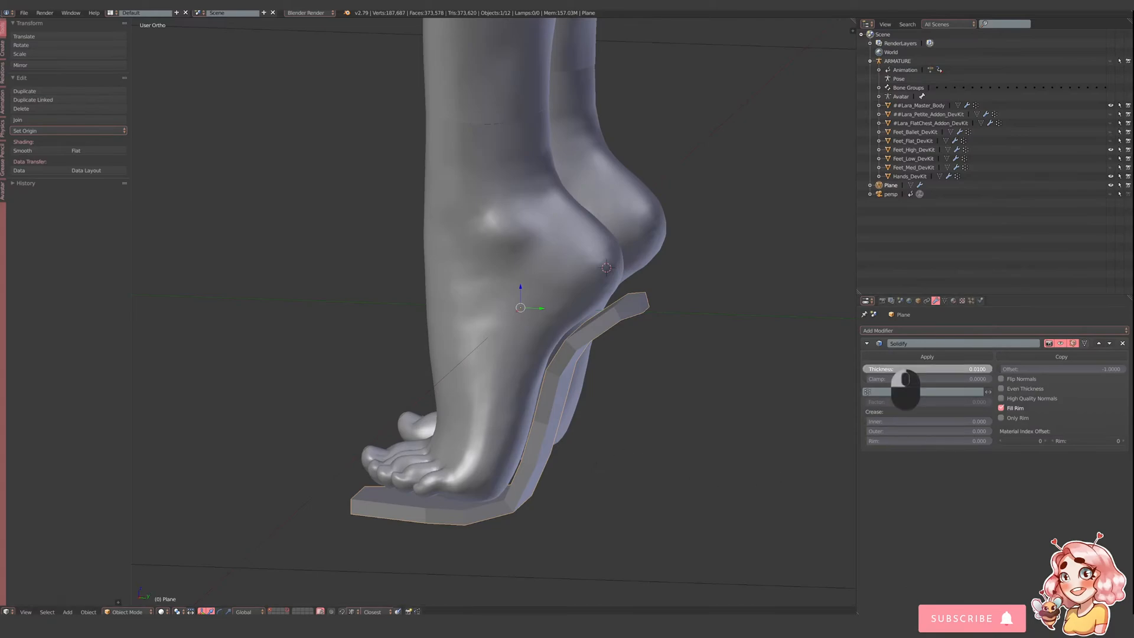
click(866, 368)
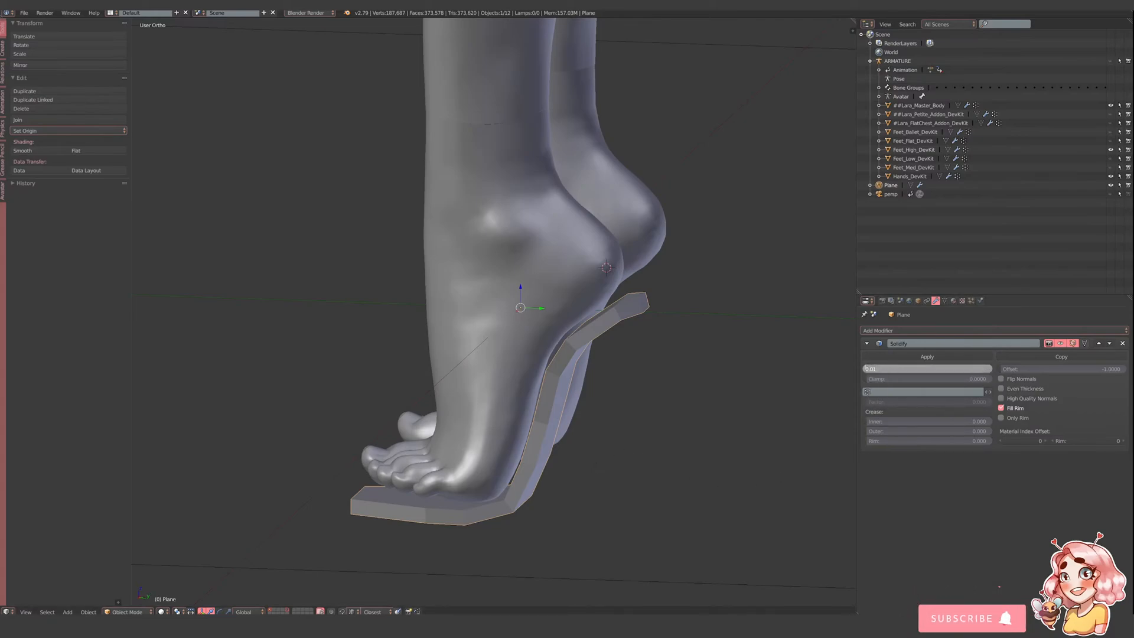
text(-)
key(Return)
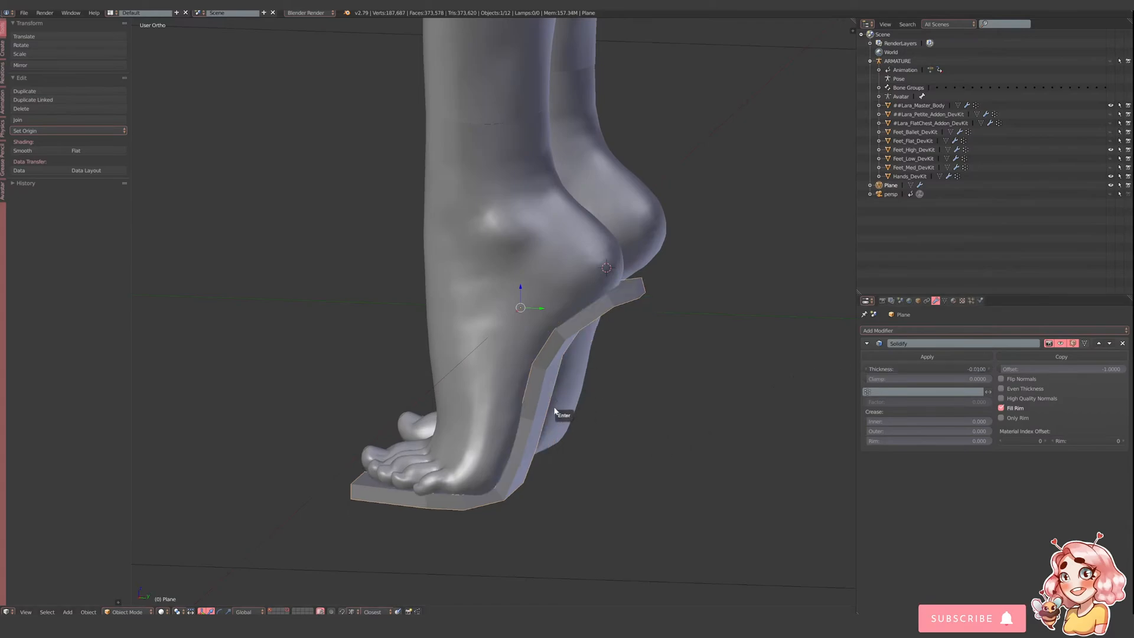
middle_drag(552, 407, 562, 406)
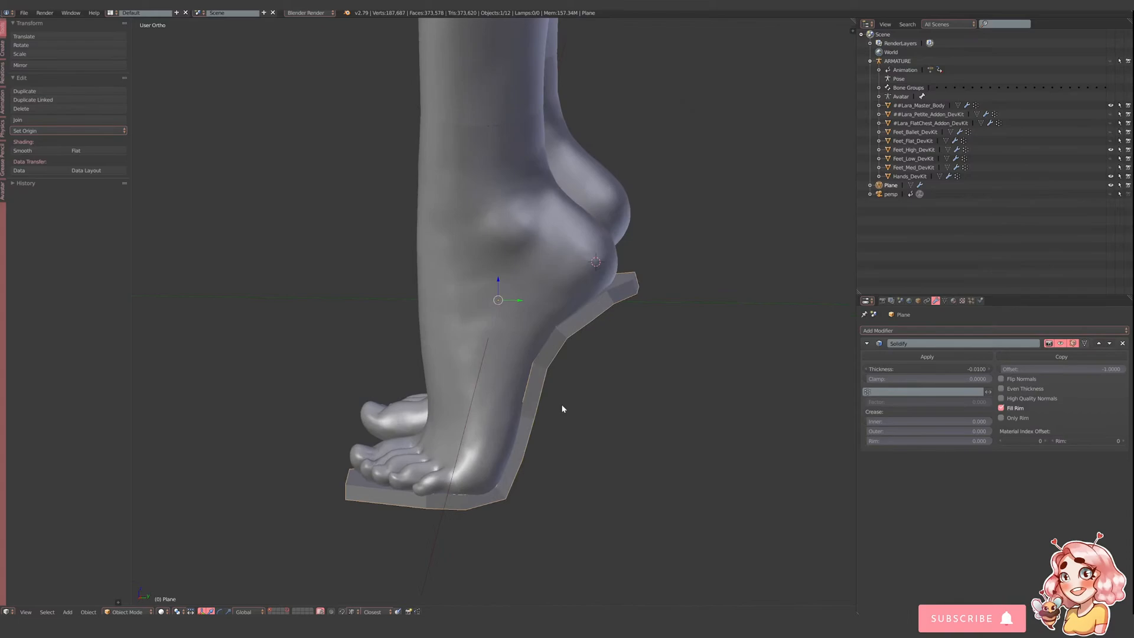
- Try thinner Solidify thickness values of -0.001 and -0.005 on the sole
click(969, 368)
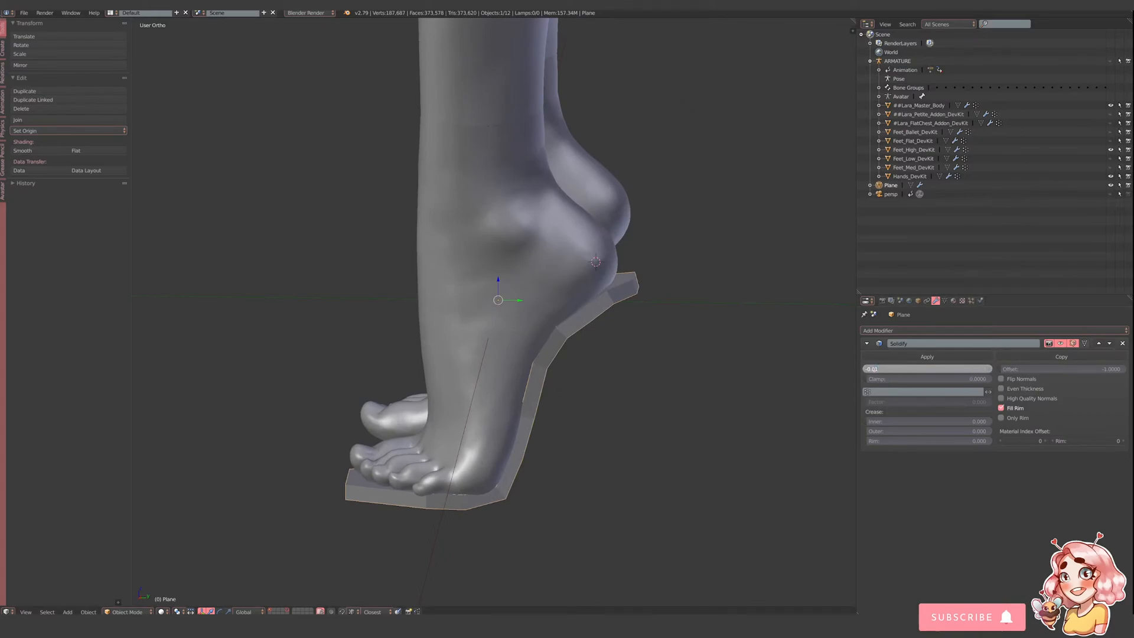
text(0)
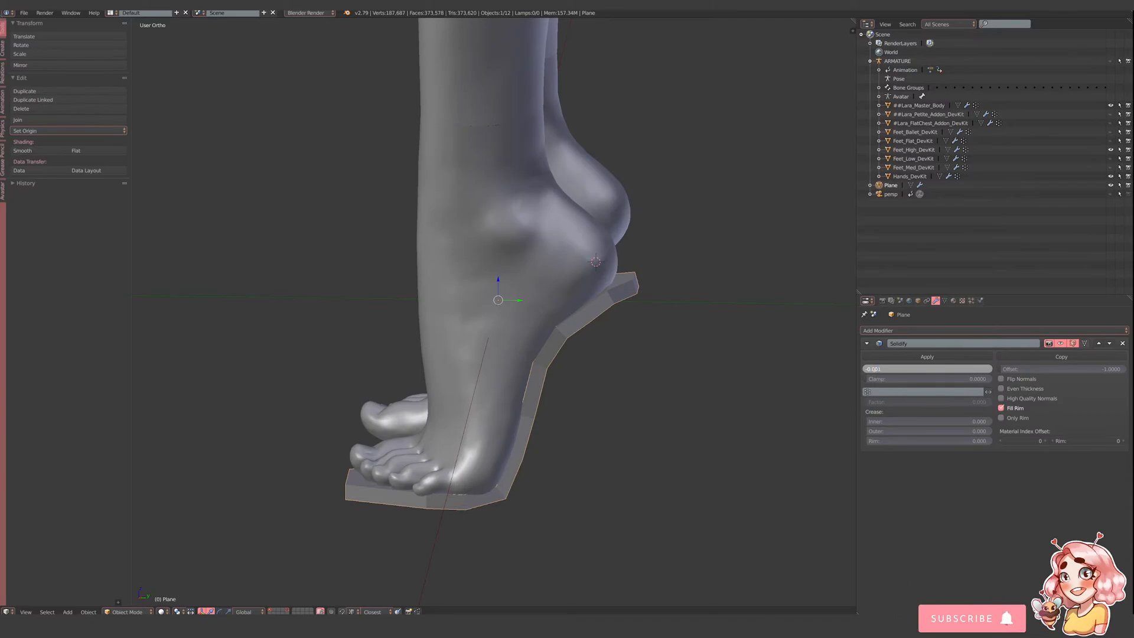
key(Return)
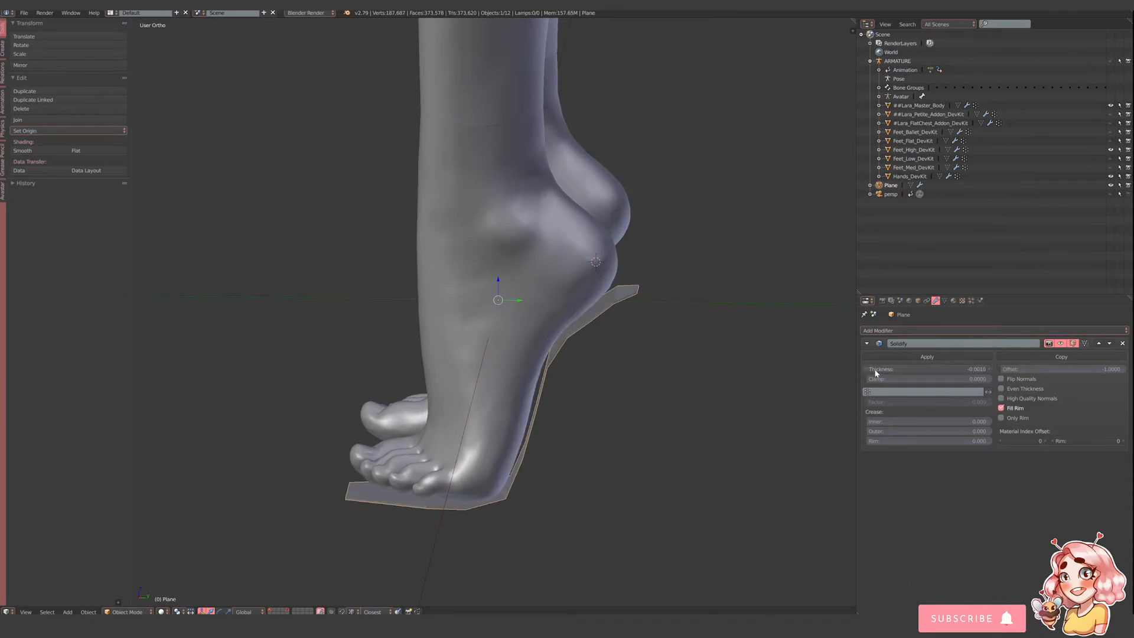
click(874, 369)
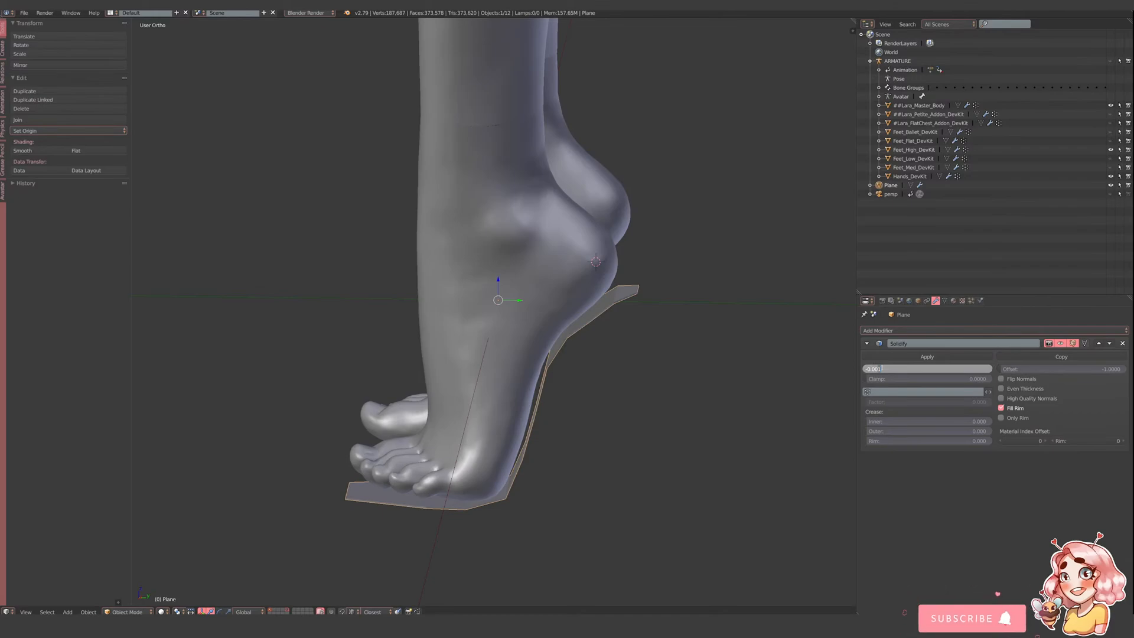
text(5)
key(Return)
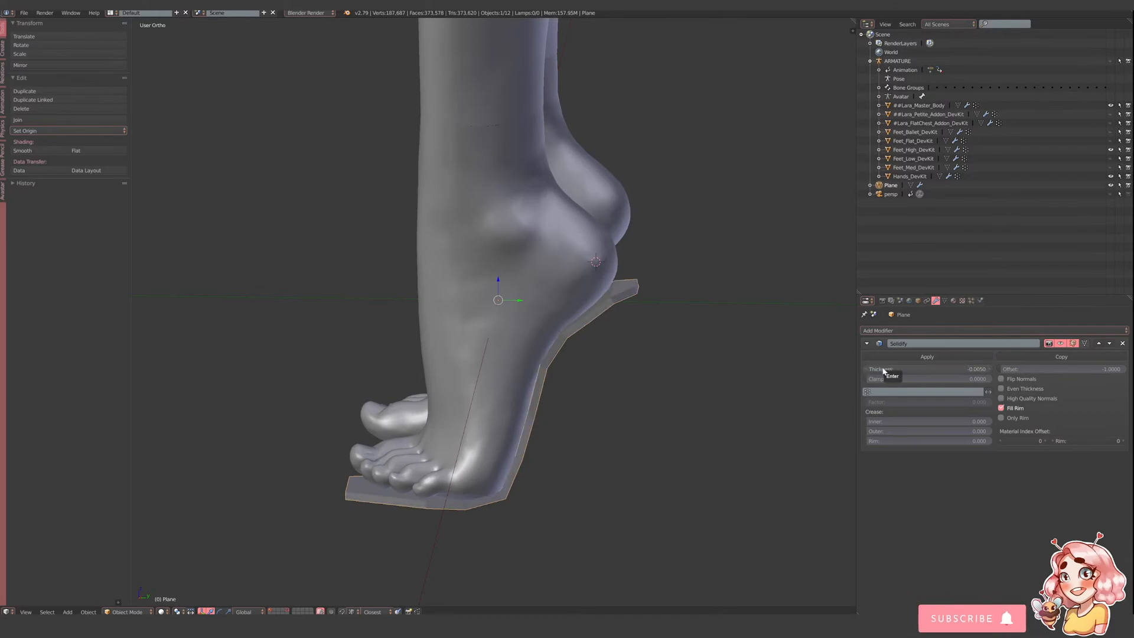
middle_drag(579, 413, 614, 407)
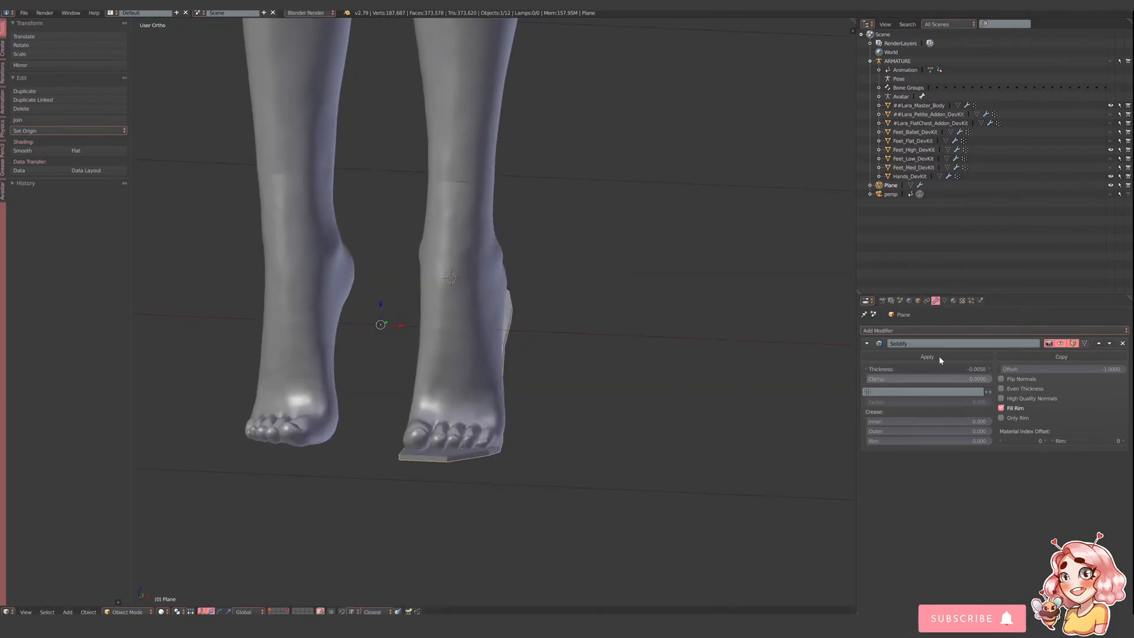
- Add a Subdivision Surface modifier to the sole below the Solidify modifier
click(933, 329)
click(945, 330)
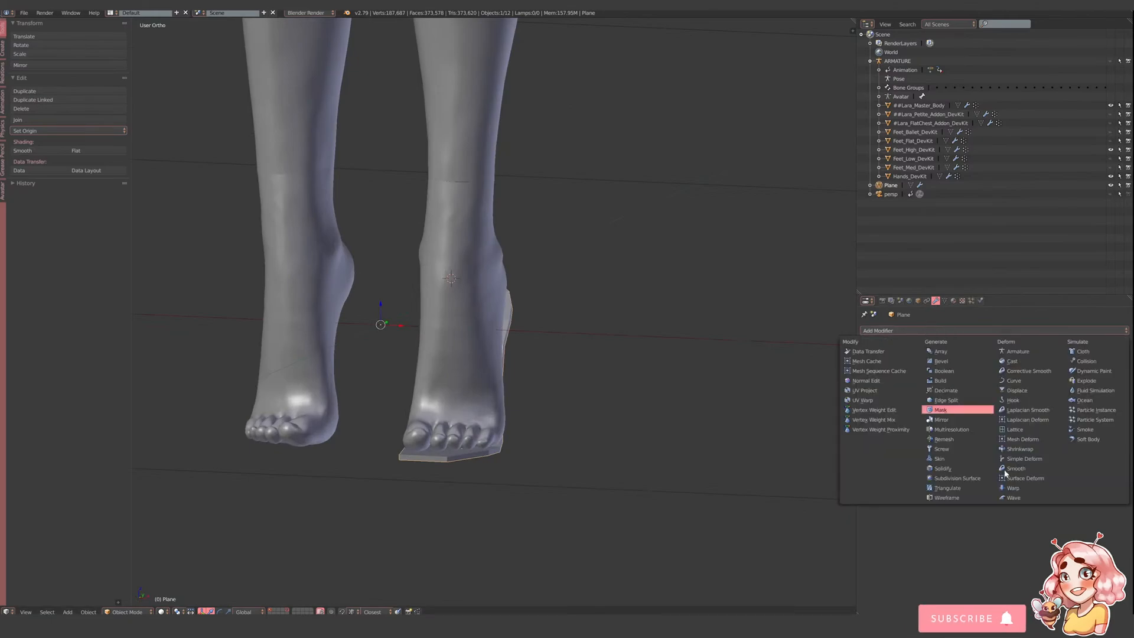
click(945, 330)
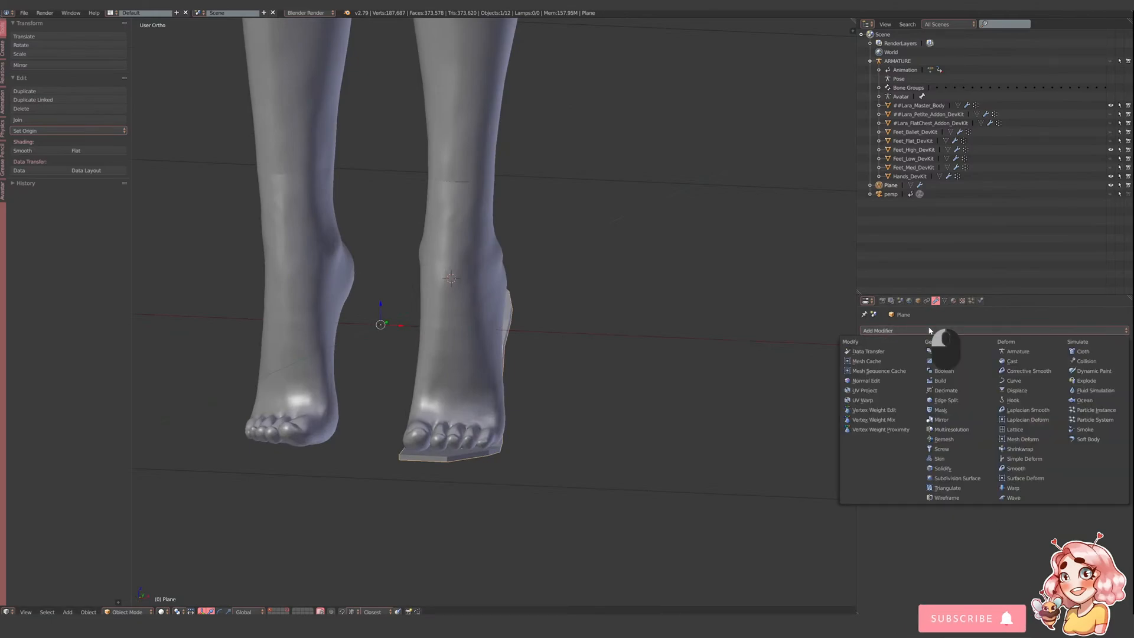
click(979, 481)
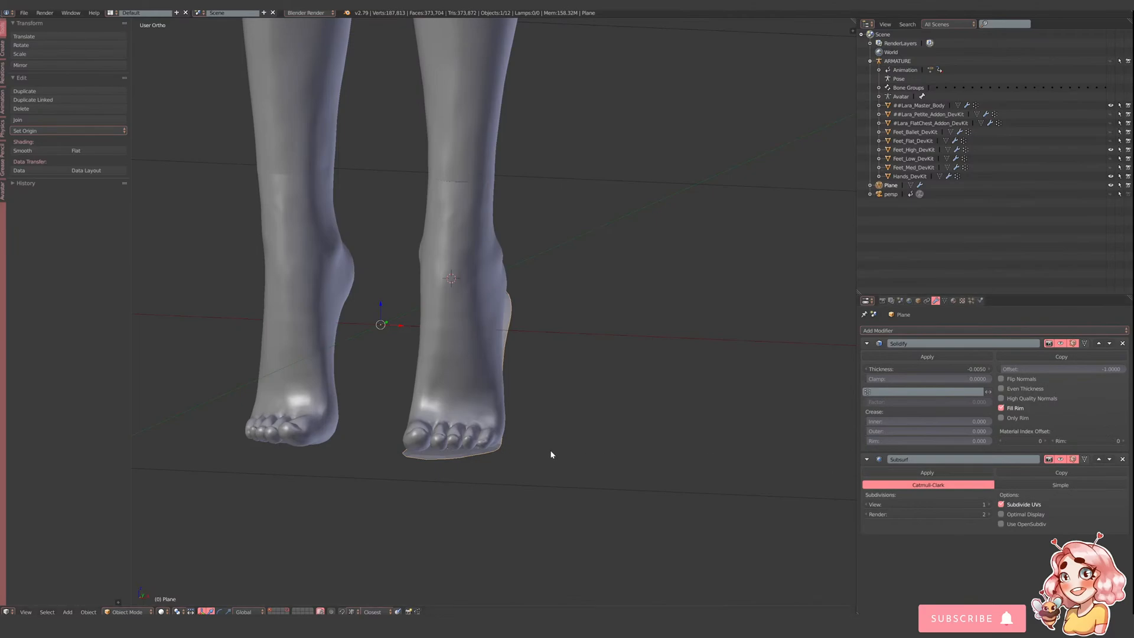
middle_drag(551, 451, 526, 455)
- Return the sole's Solidify thickness to -0.01
click(927, 368)
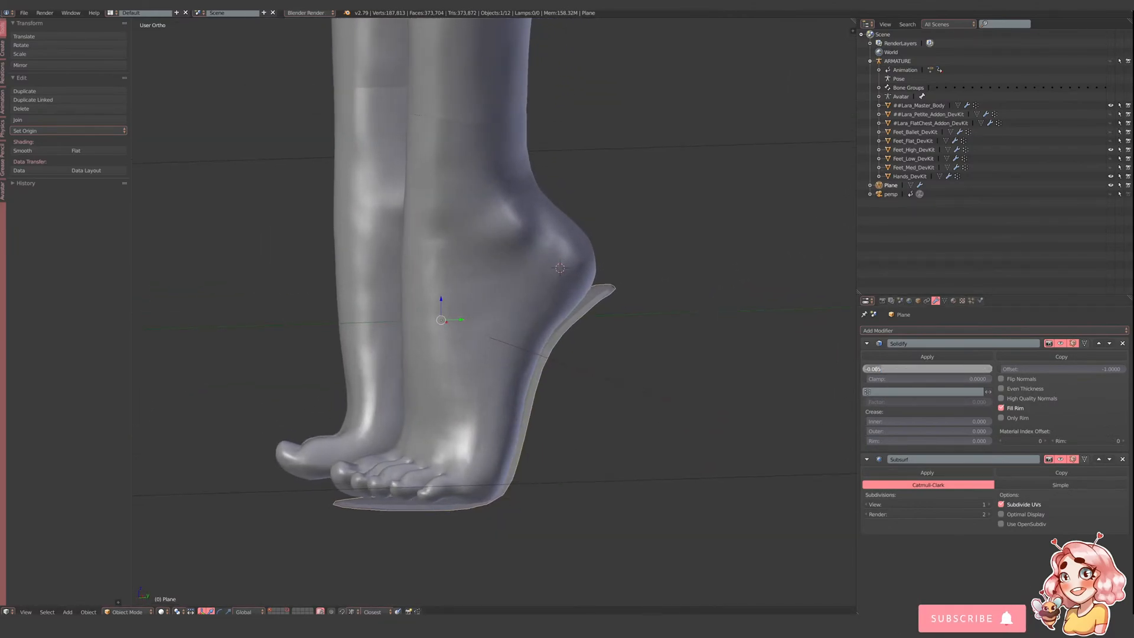
text(-0.01)
key(Return)
middle_drag(462, 286, 513, 330)
- Select the whole sole mesh in Edit Mode and move it slightly to fit against the foot's underside
key(Tab)
key(a)
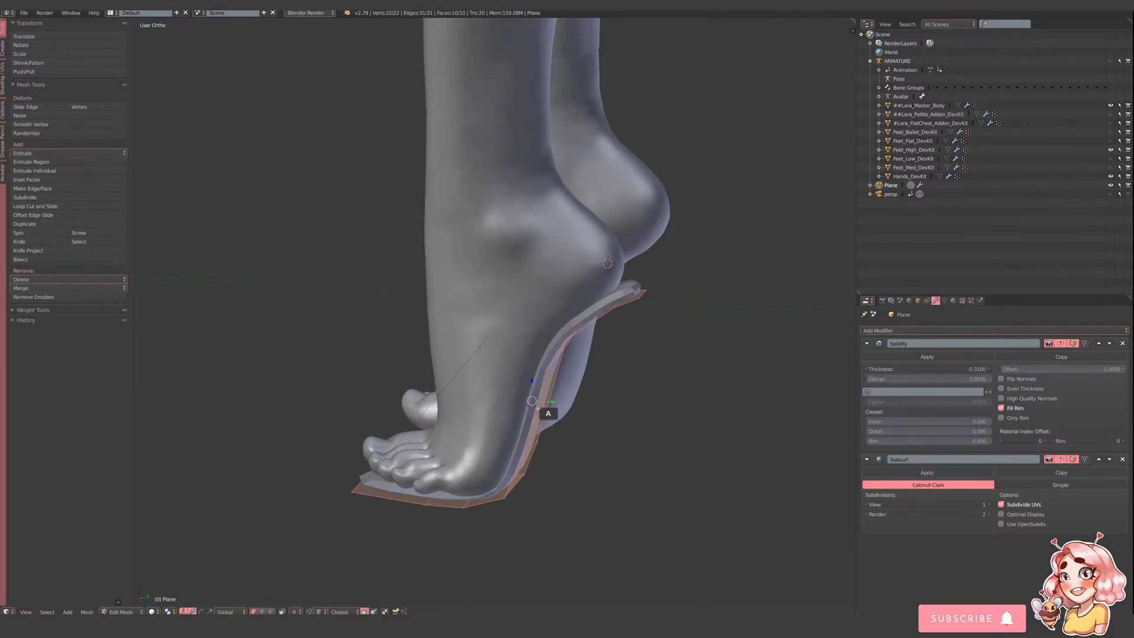
middle_drag(616, 432, 604, 329)
key(g)
click(545, 396)
key(Tab)
middle_drag(522, 477, 513, 504)
- Select the sole's entire outer edge loop and set its mean crease to 0.83, then leave mesh editing
key(Tab)
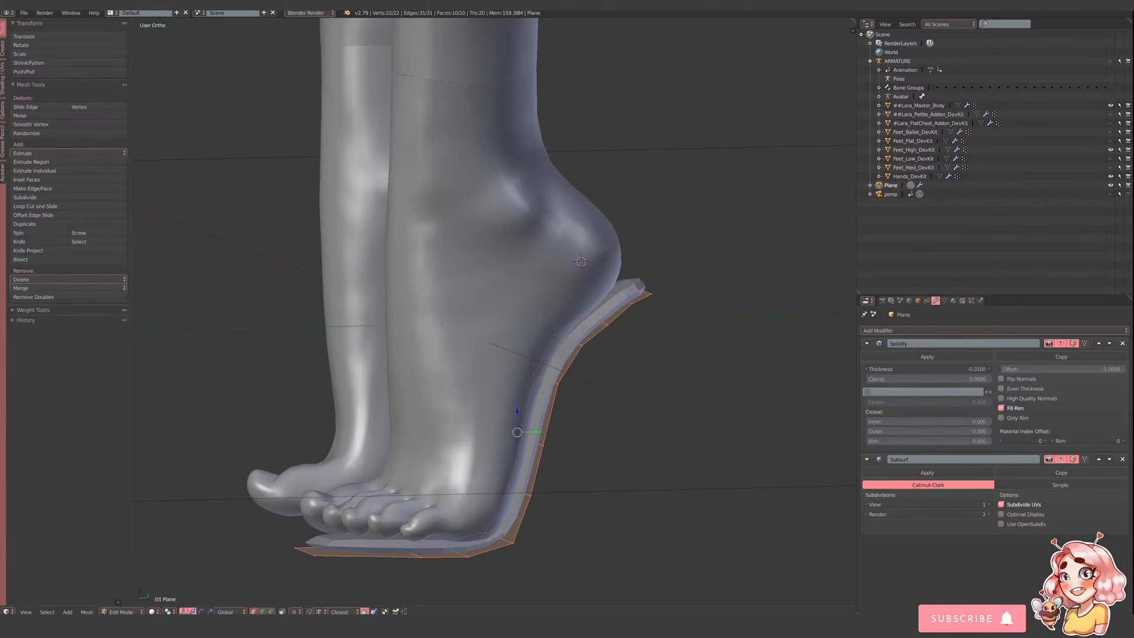
right_click(487, 550)
alt+shift+right_click(488, 549)
alt+shift+right_click(488, 550)
alt+shift+right_click(471, 537)
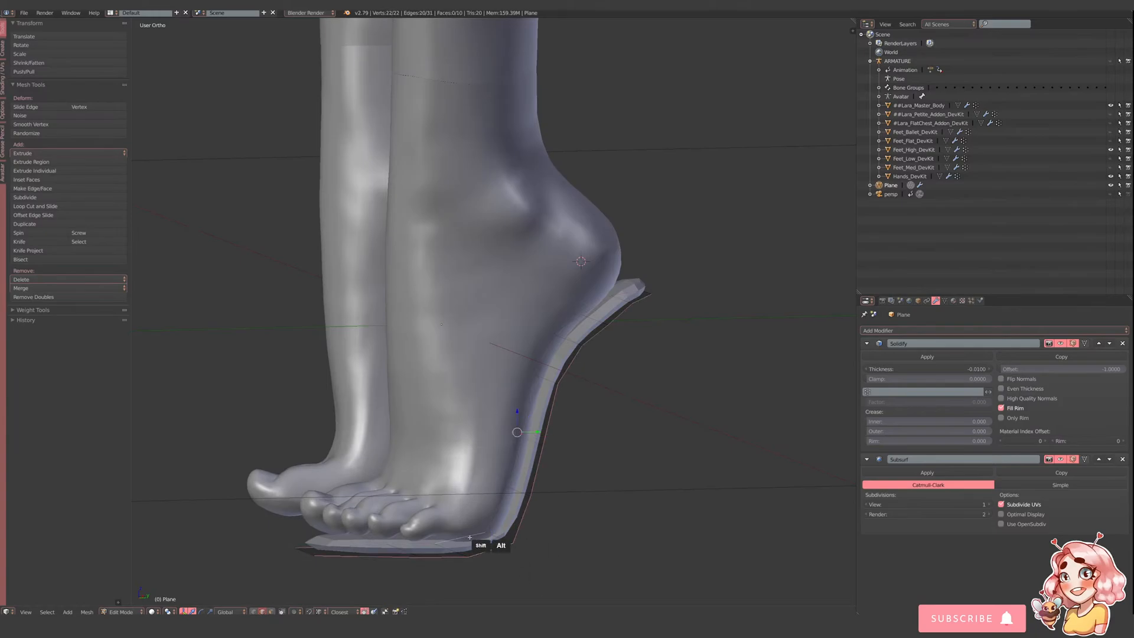
alt+shift+right_click(302, 560)
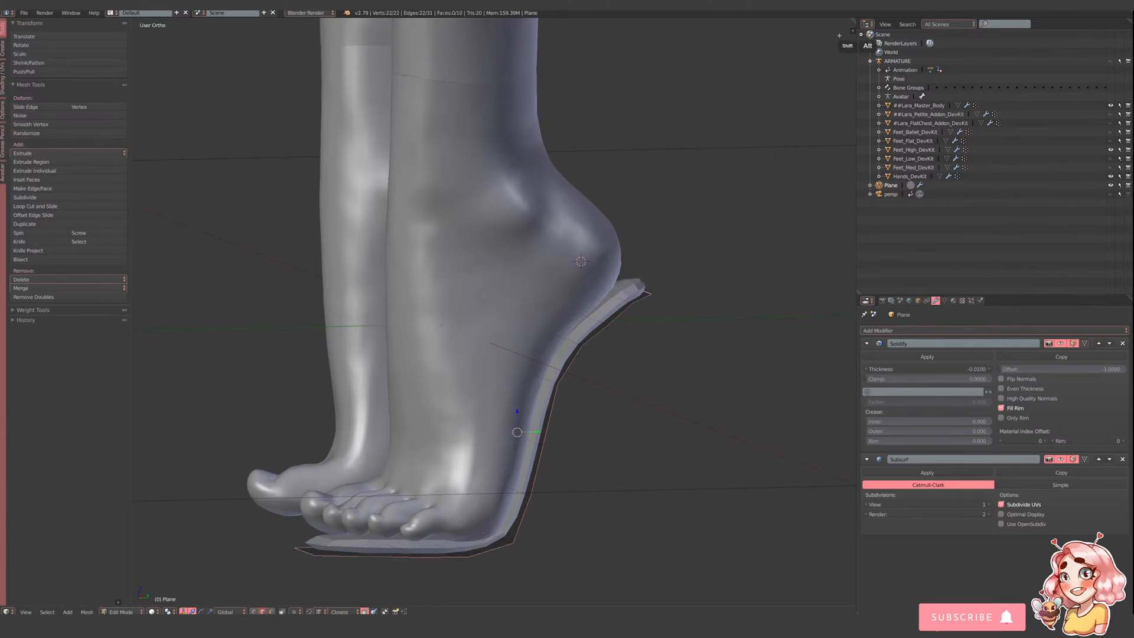
key(n)
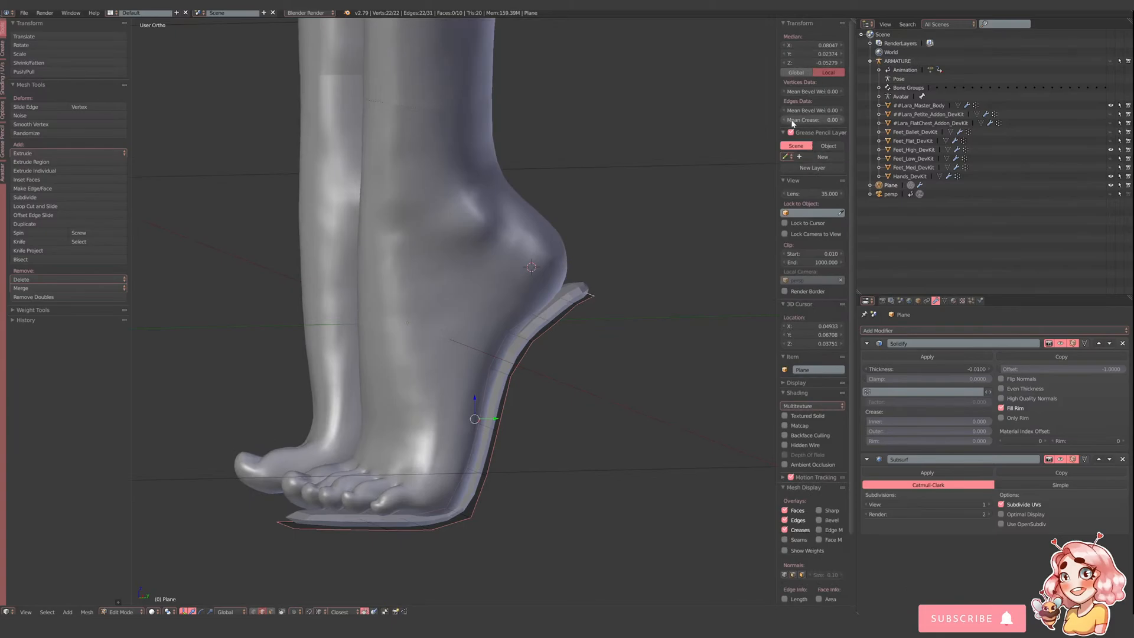
mouse_move(791, 121)
mouse_down()
mouse_move(834, 126)
mouse_move(827, 141)
mouse_move(843, 126)
mouse_up()
middle_drag(594, 333, 618, 345)
key(Tab)
key(Tab)
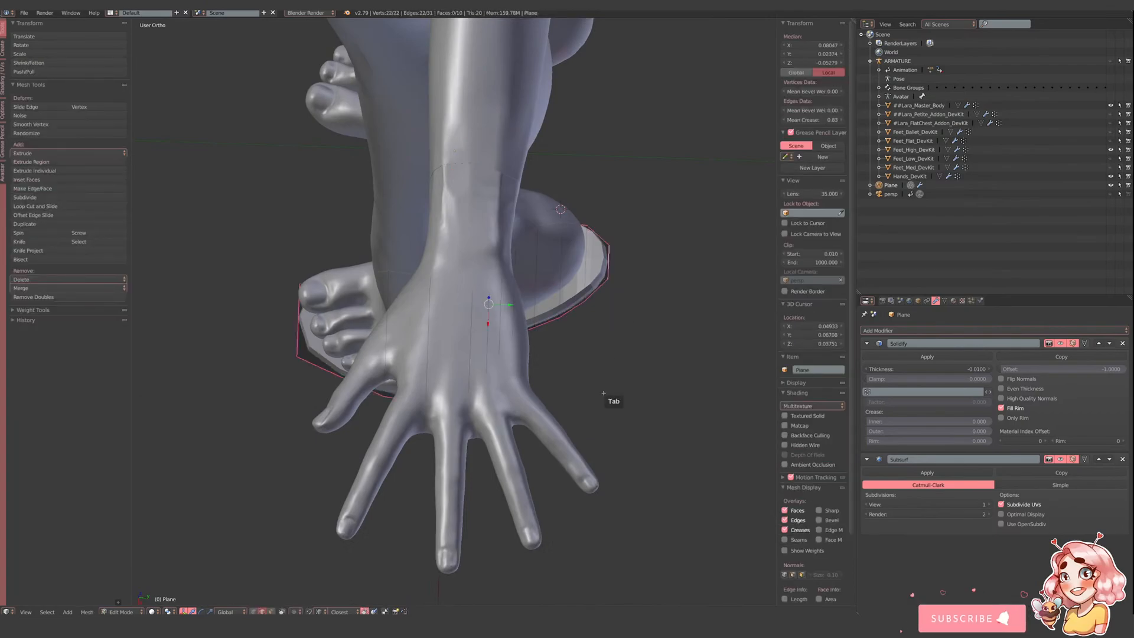
middle_drag(609, 393, 627, 361)
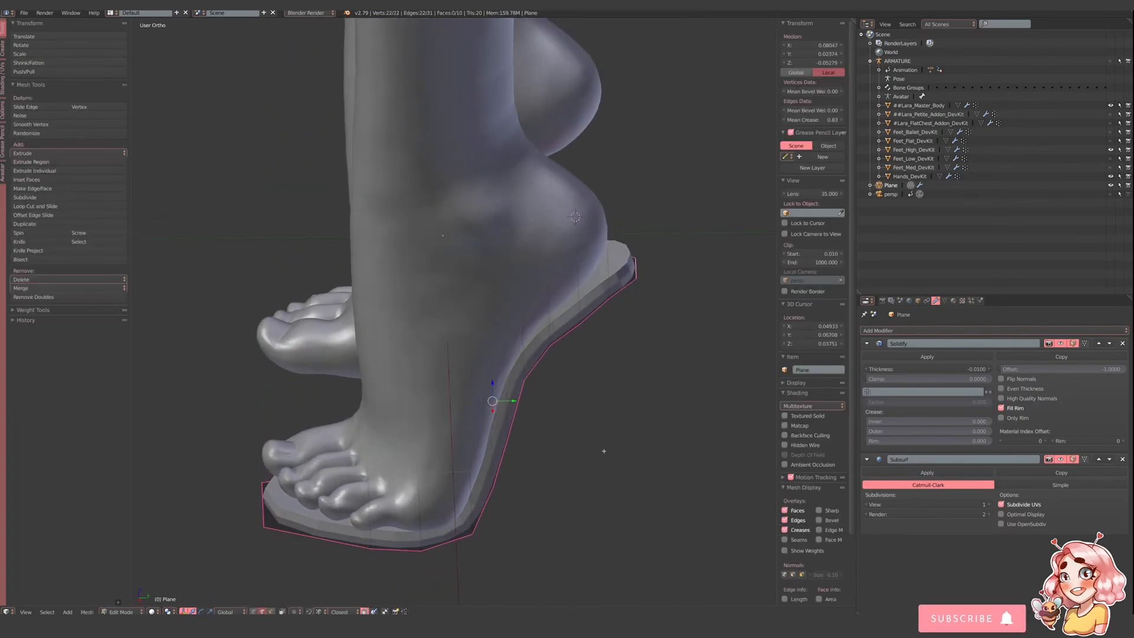
key(Tab)
shift+middle_drag(597, 463, 579, 394)
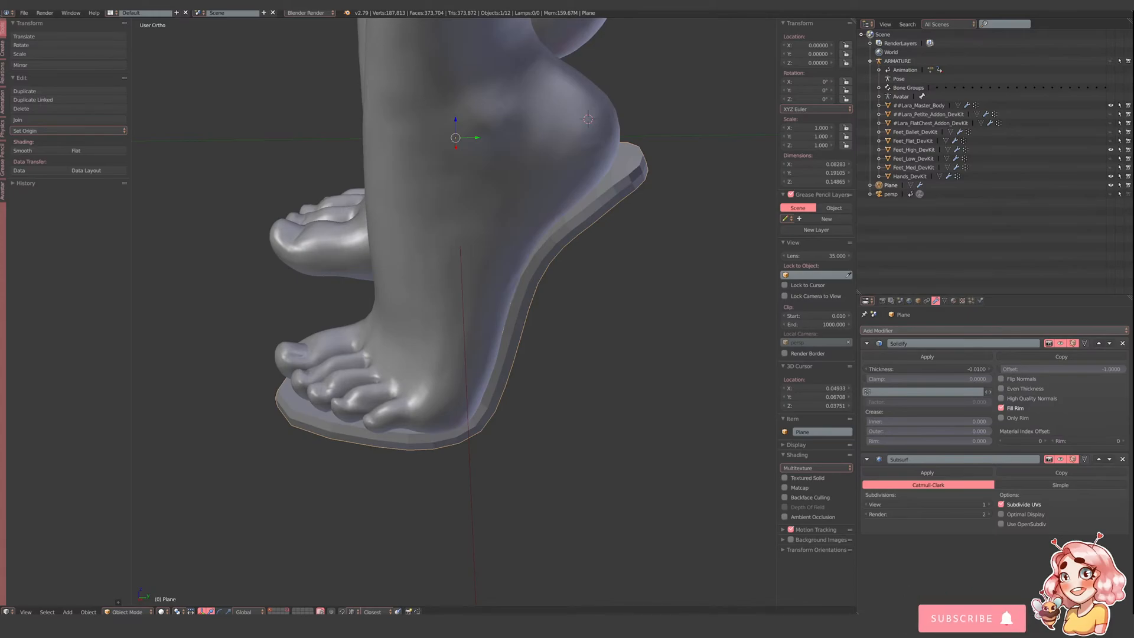
middle_drag(266, 232, 587, 380)
- Reopen the sole for mesh editing, deselect everything and make the edit cage follow the Subdivision Surface result
key(Tab)
scroll(538, 469, up, 1)
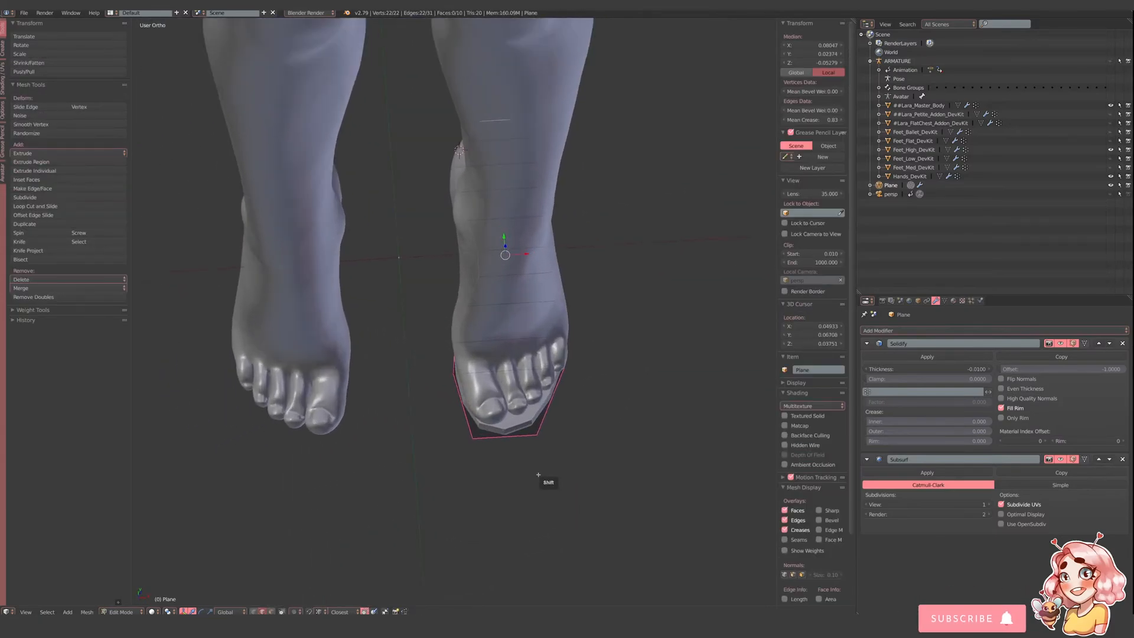
key(a)
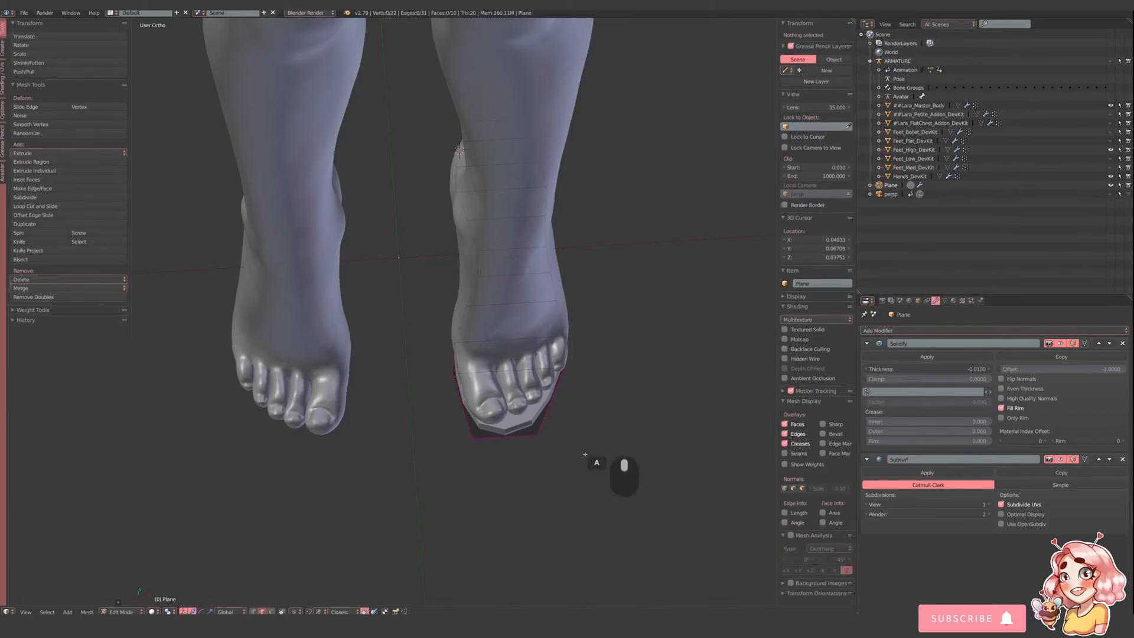
middle_drag(587, 463, 559, 431)
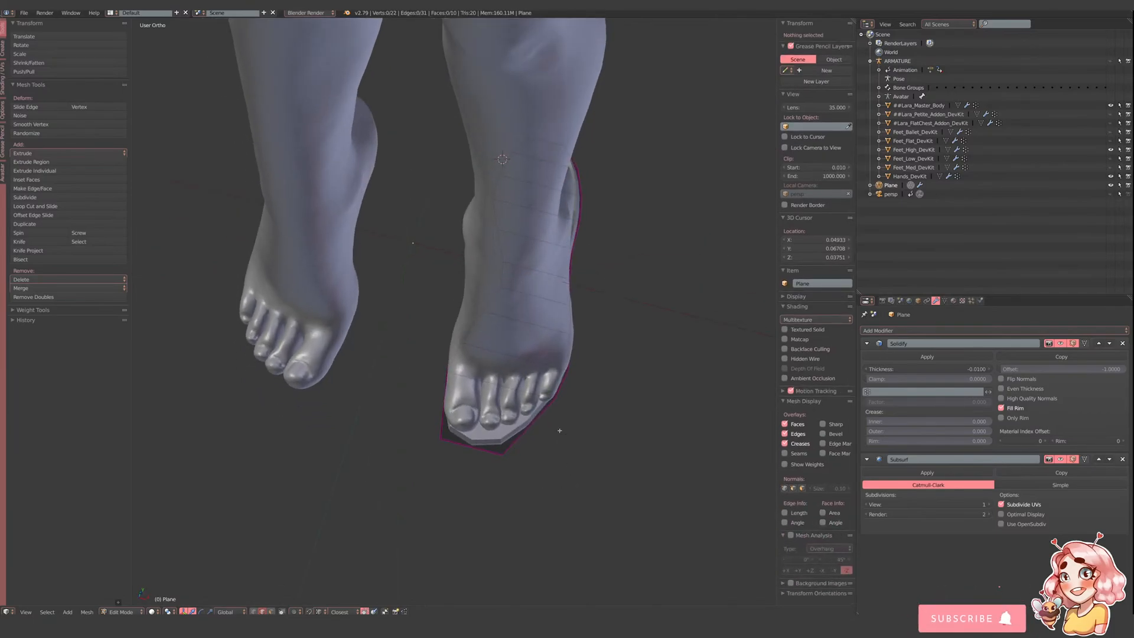
click(1084, 461)
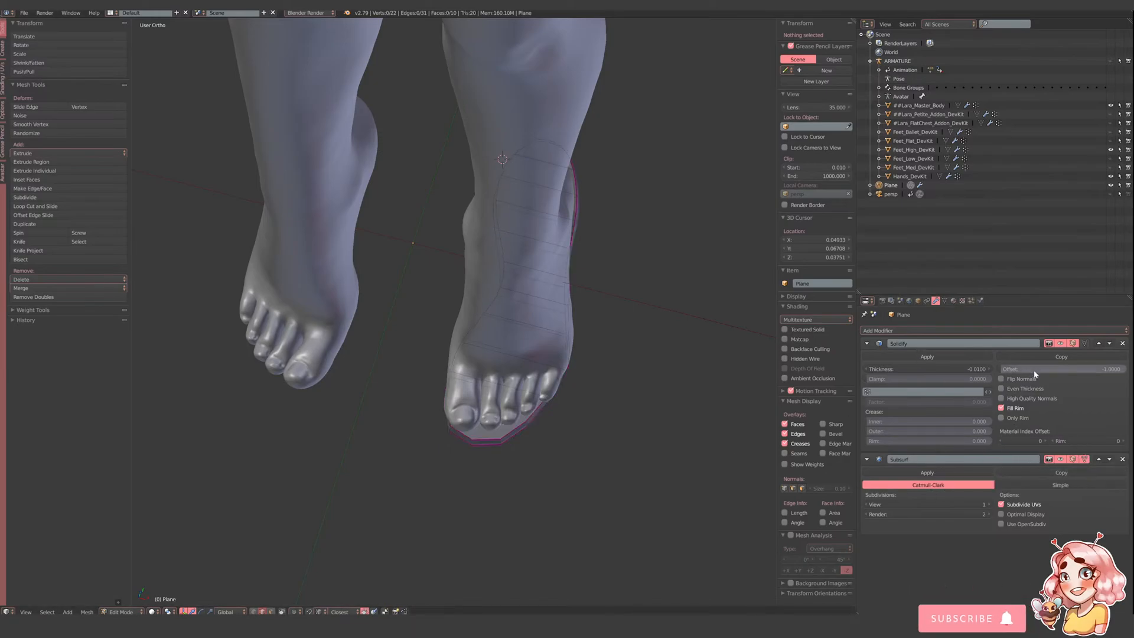
- Reposition the front vertex of the sole tip on the small-toe side to round the toe outline
middle_drag(518, 458, 414, 529)
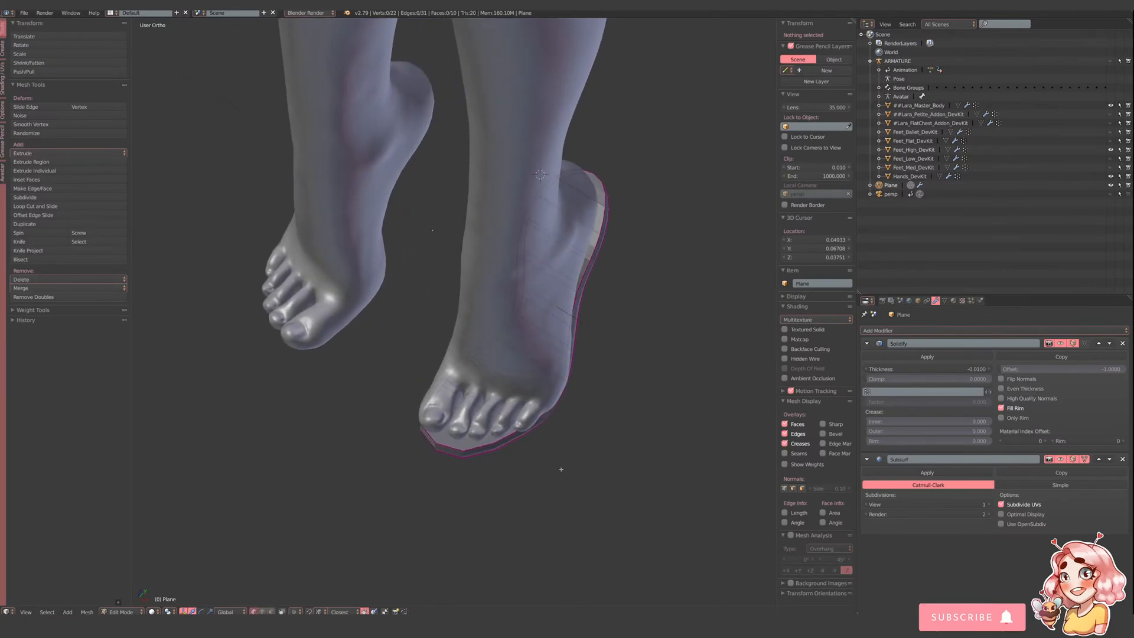
right_click(534, 441)
drag(542, 446, 552, 445)
right_click(463, 455)
click(477, 455)
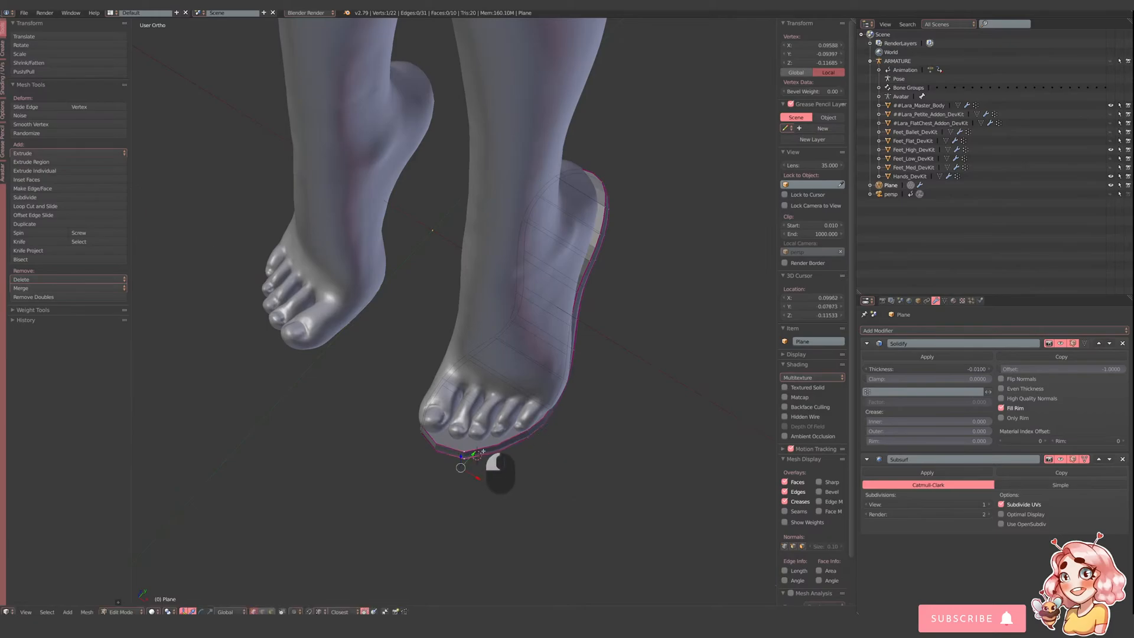
drag(477, 451, 480, 448)
- Move the front corner vertex beside the big toe outward so the sole's outline extends around the toes
middle_drag(420, 440, 497, 448)
right_click(452, 440)
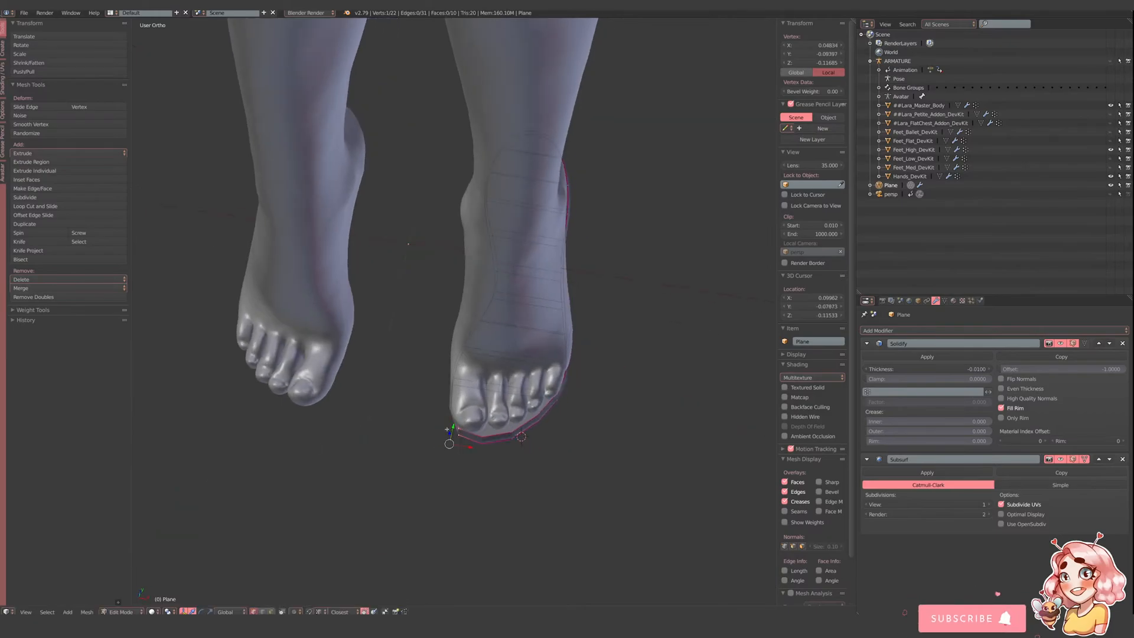
drag(451, 427, 451, 434)
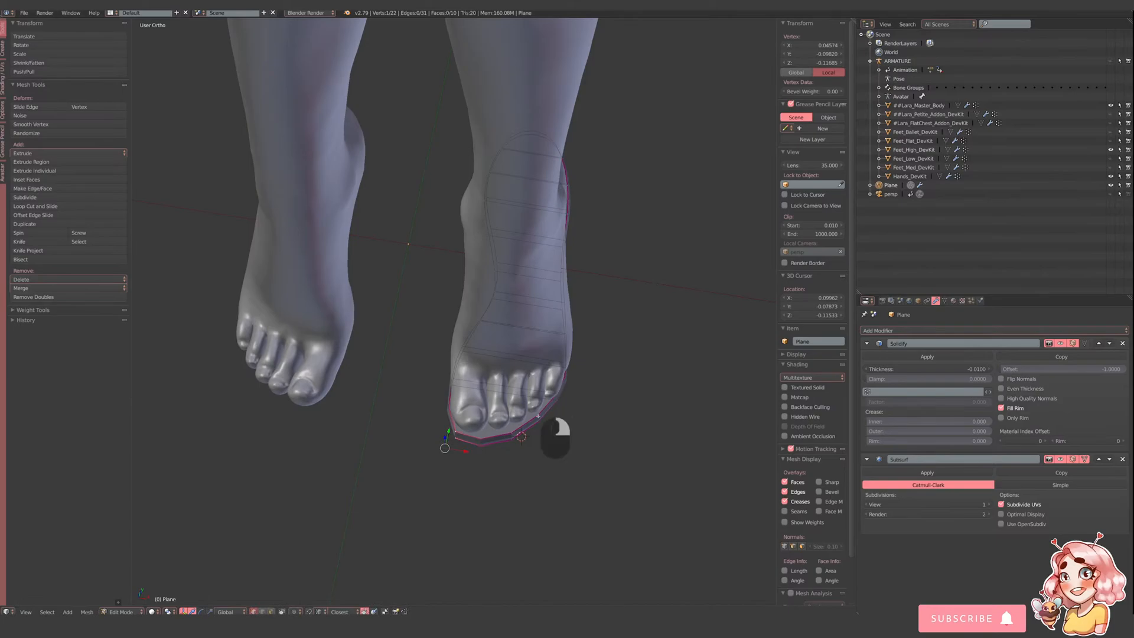
right_click(559, 404)
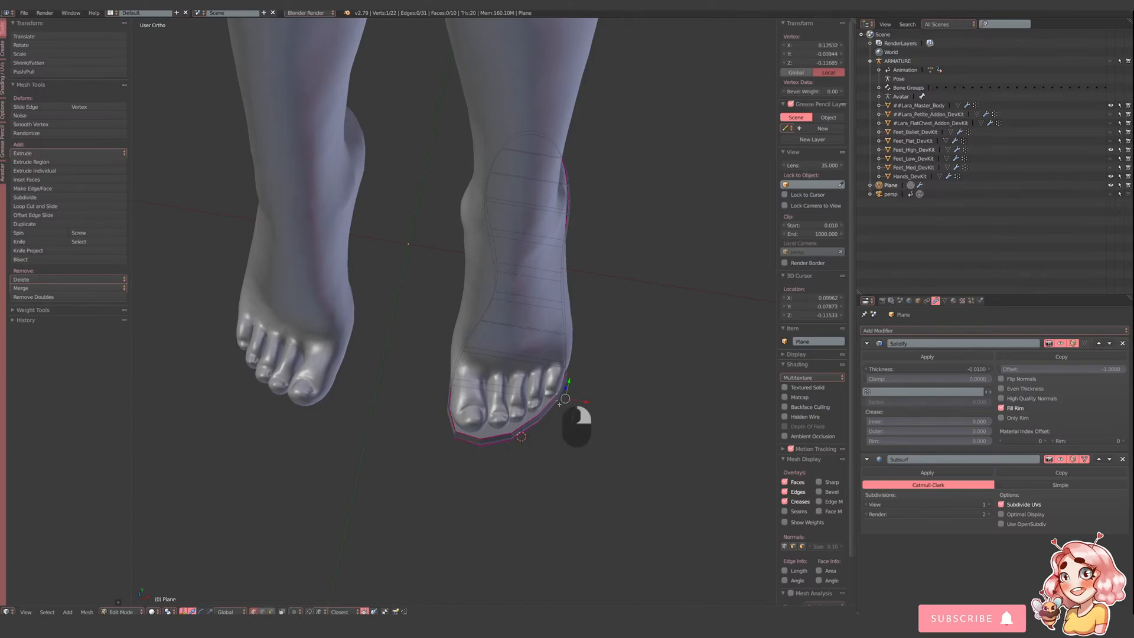
right_click(530, 444)
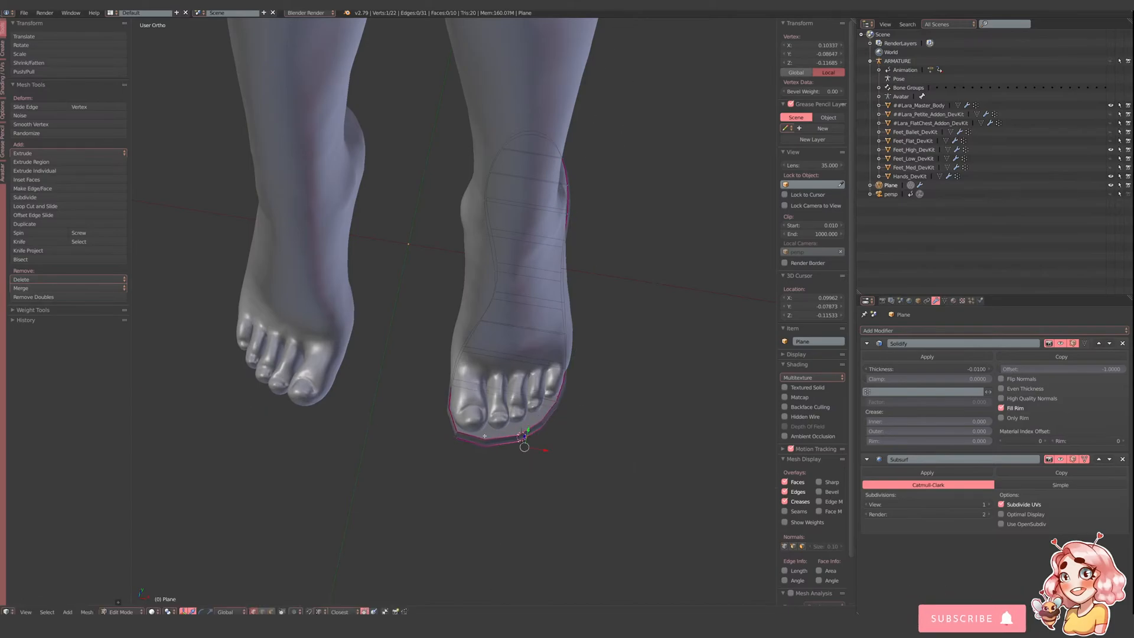
right_click(455, 432)
drag(449, 438, 466, 446)
middle_drag(467, 445, 530, 409)
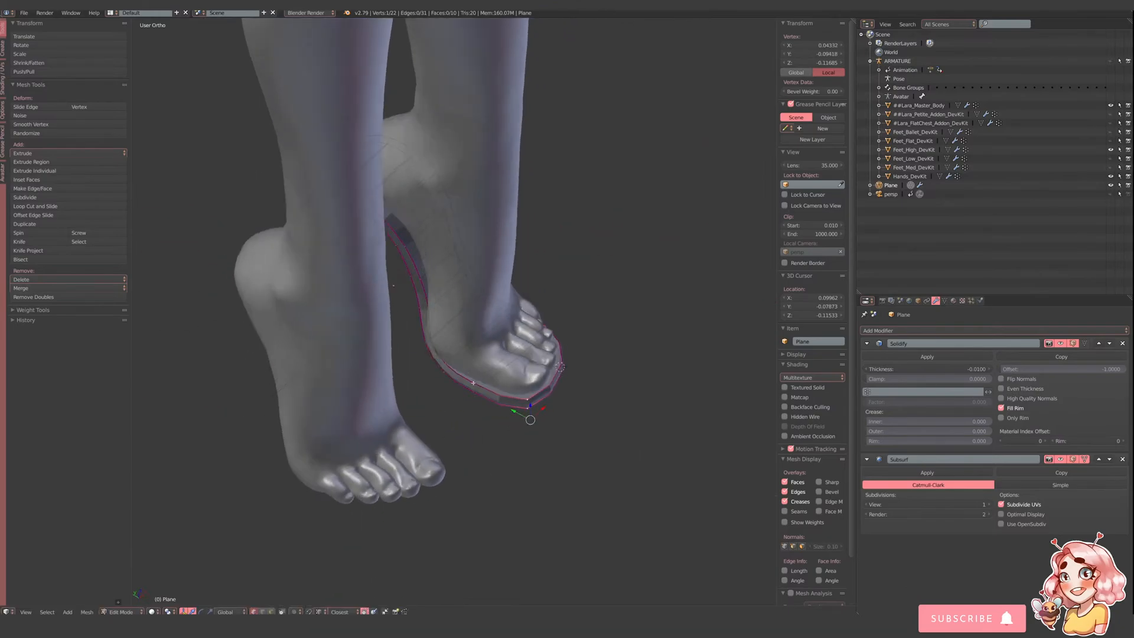
- Adjust the sole's edge vertices along the big-toe side near the ball of the foot and limit selection to visible geometry
right_click(473, 382)
drag(479, 381, 450, 366)
right_click(445, 366)
right_click(421, 348)
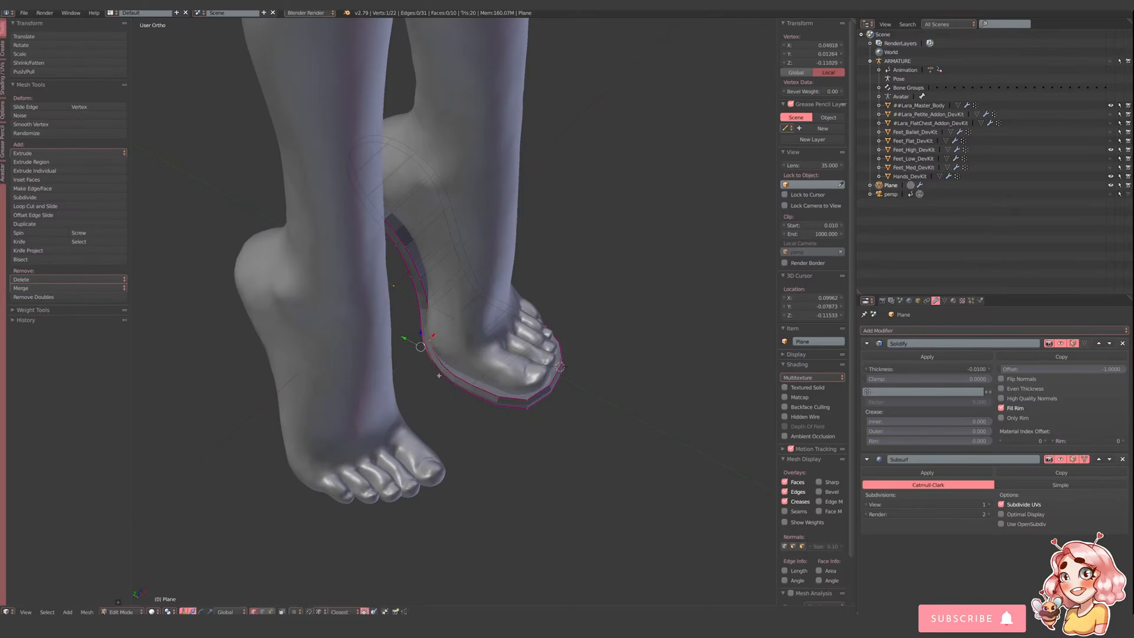
click(282, 612)
- Reposition the front vertices of the sole around the toes to refine the toe outline, then leave mesh editing
middle_drag(632, 385, 597, 419)
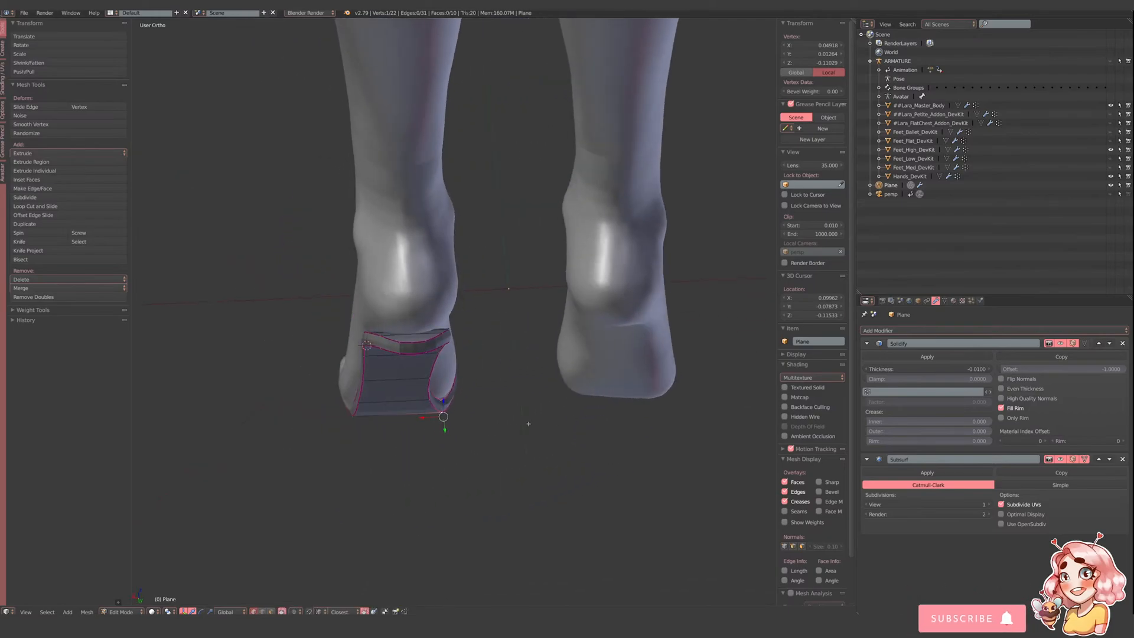
middle_drag(514, 341, 292, 596)
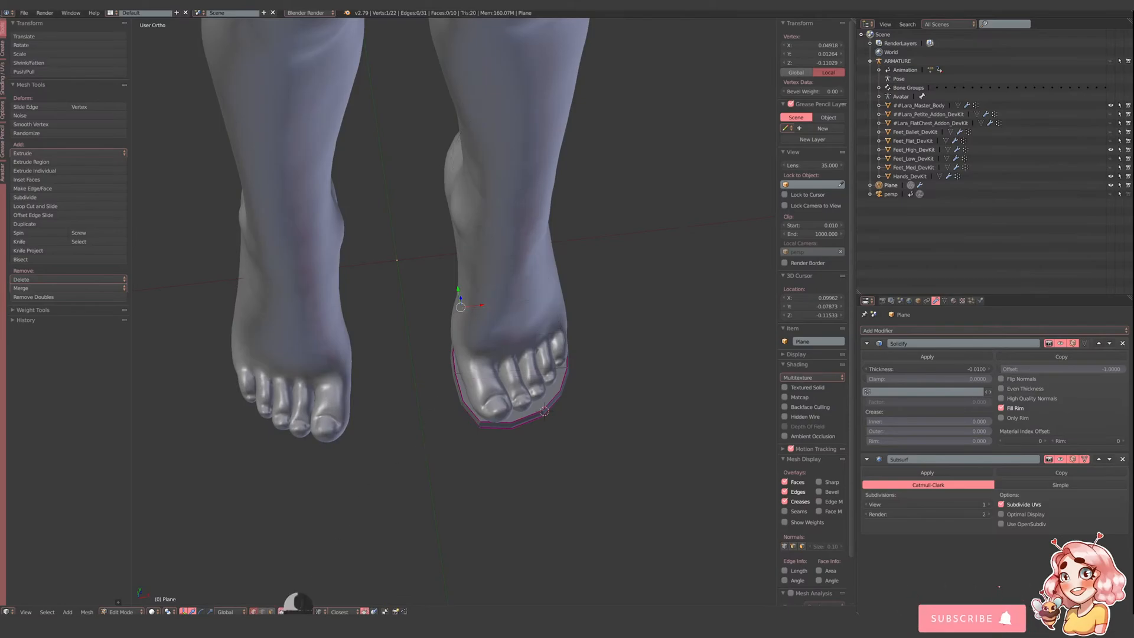
middle_drag(291, 607, 554, 401)
right_click(453, 435)
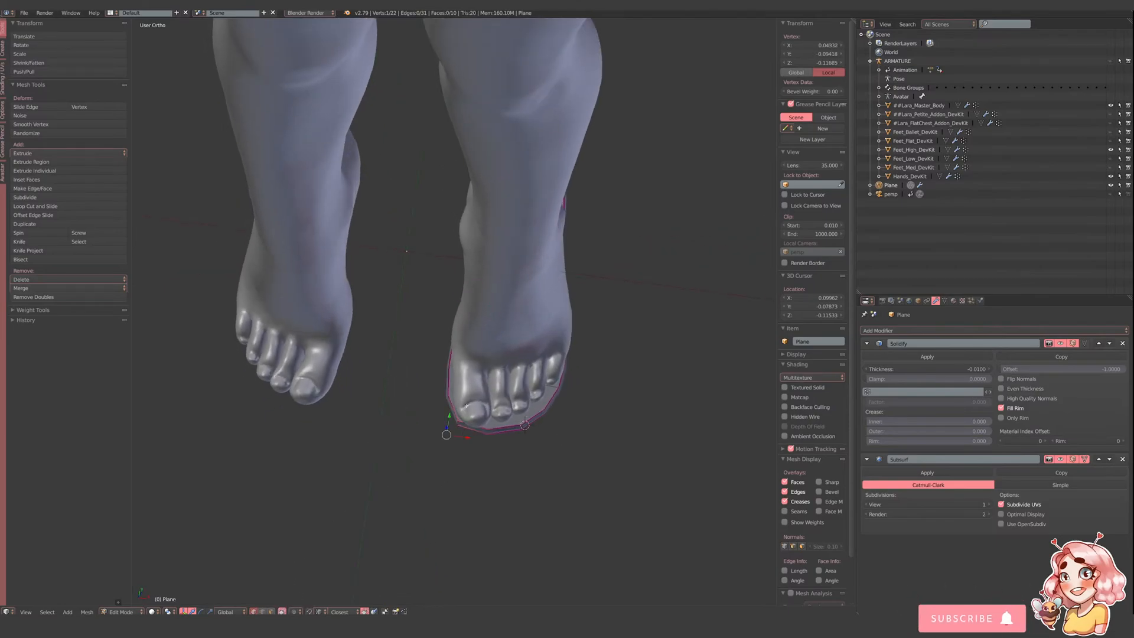
drag(448, 432, 445, 446)
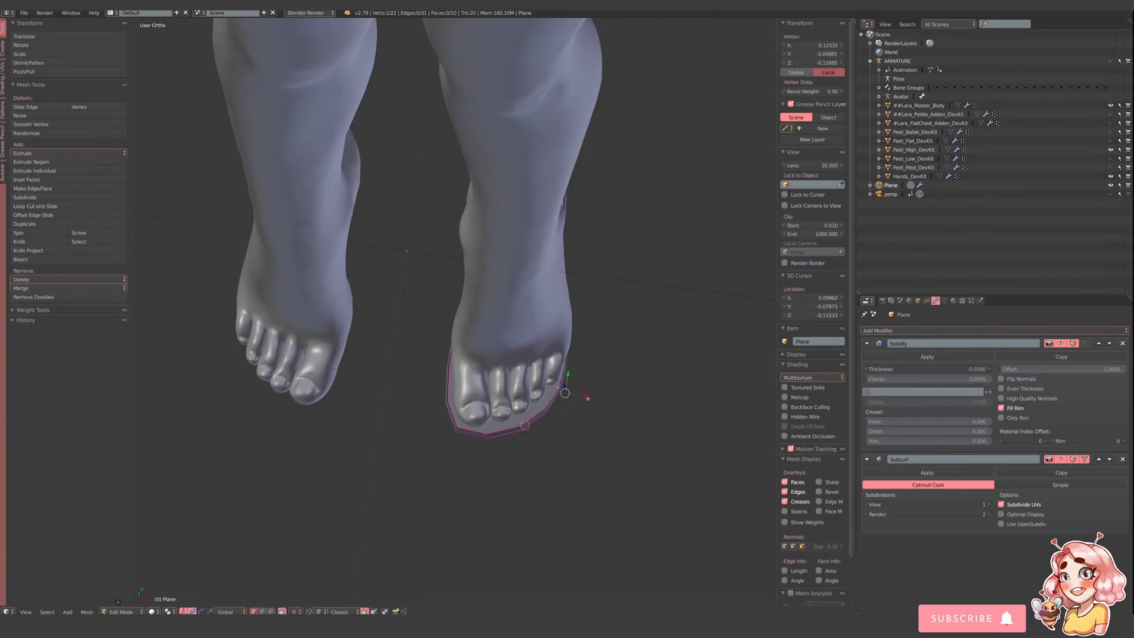
right_click(522, 435)
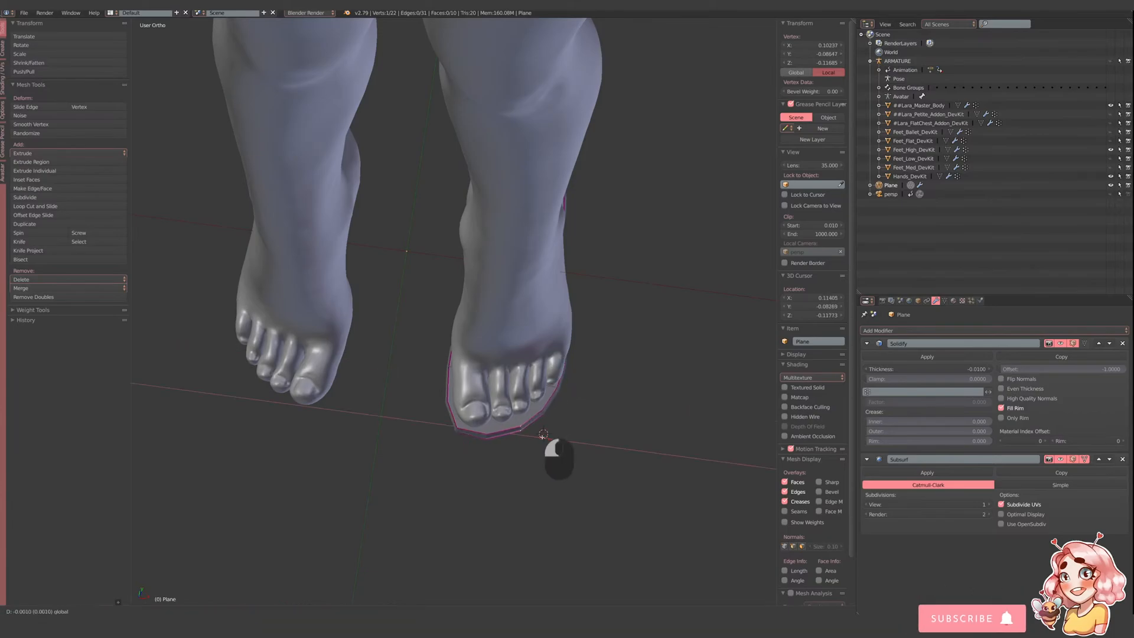
middle_drag(534, 436, 405, 414)
key(Tab)
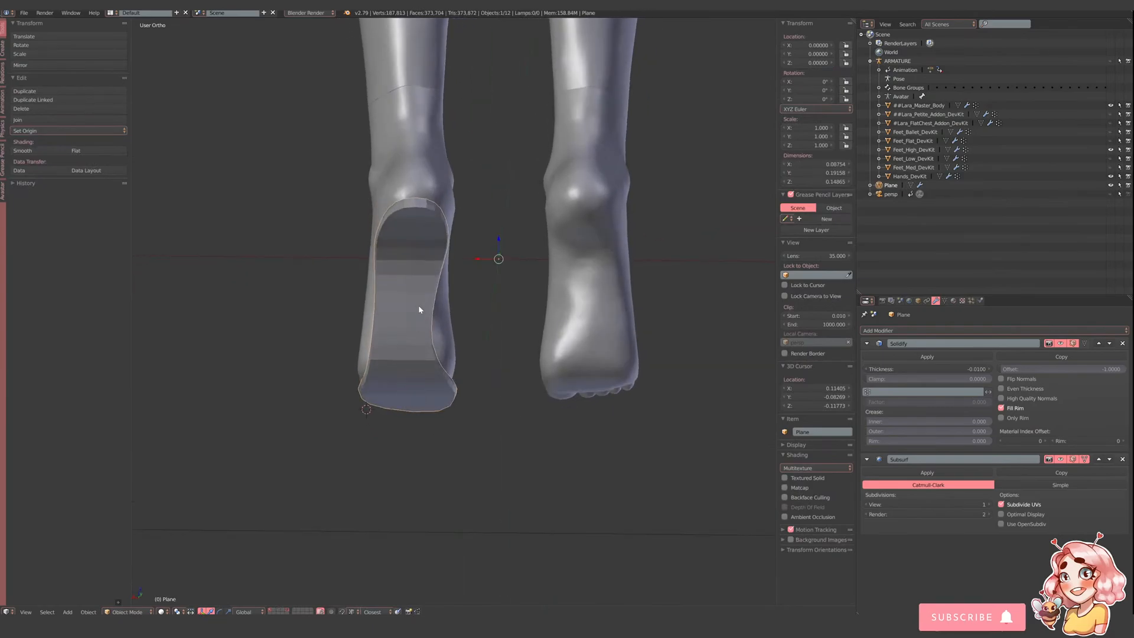
- Reopen the sole for mesh editing and adjust its inner edge vertices along the arch into a smoother curve
key(Tab)
scroll(444, 305, up, 2)
right_click(436, 260)
key(g)
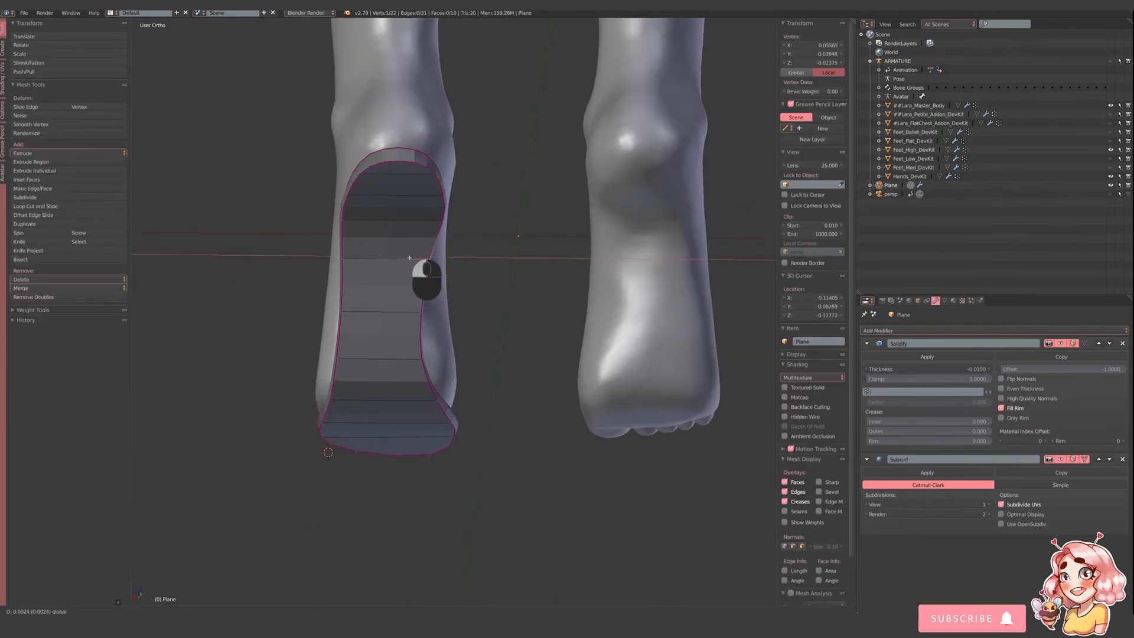
click(423, 312)
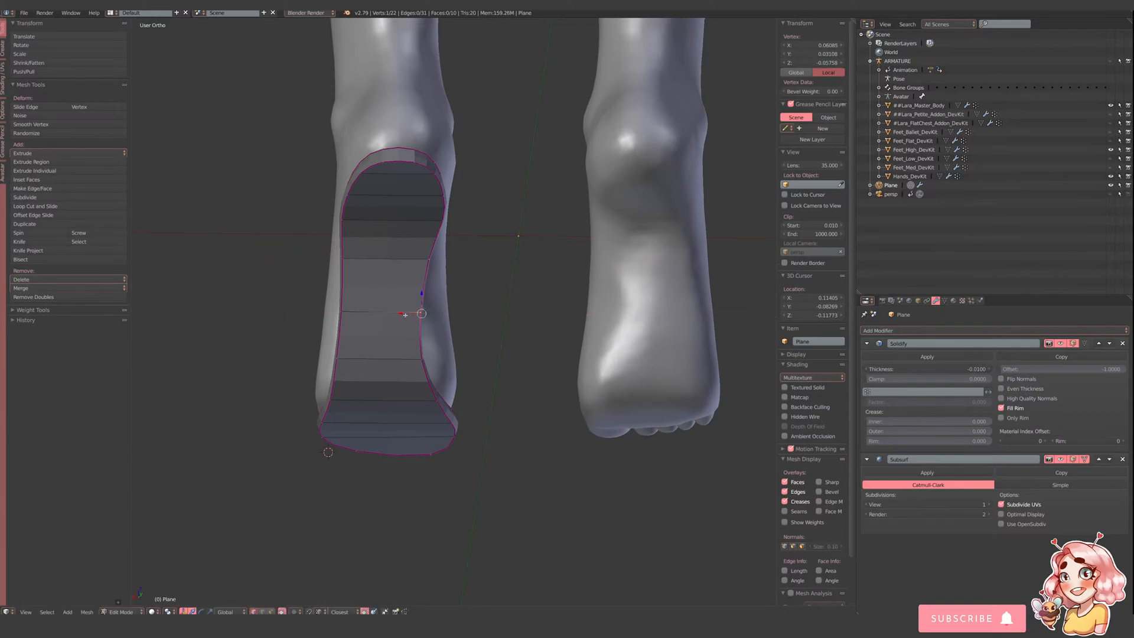
right_click(450, 410)
middle_drag(466, 349, 439, 142)
key(Tab)
scroll(453, 201, down, 3)
scroll(453, 203, up, 3)
key(Tab)
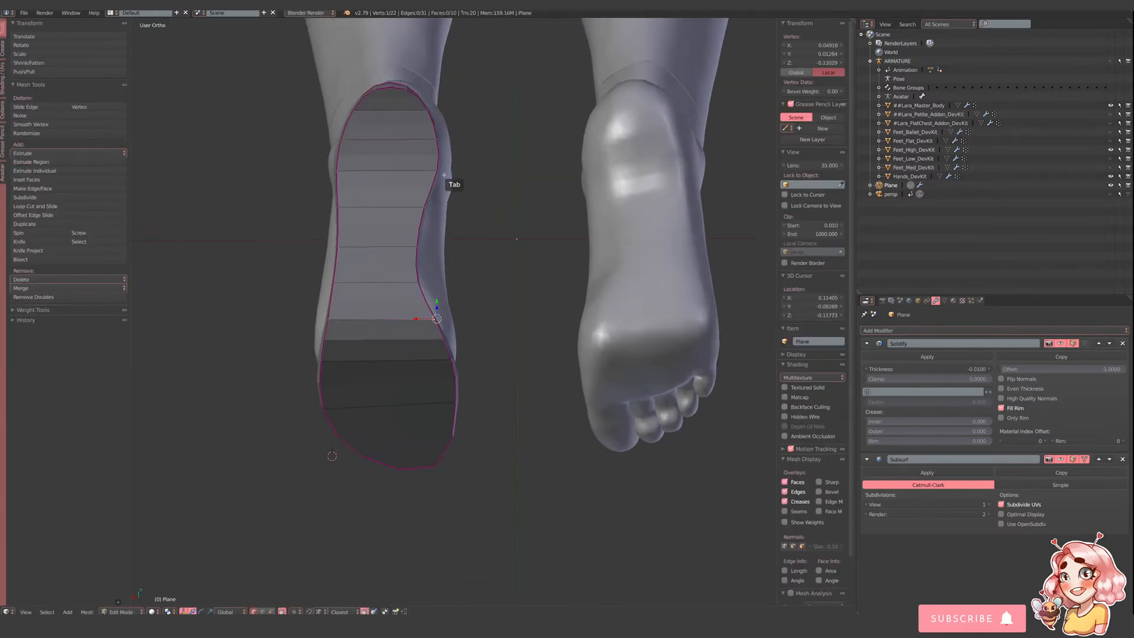
- Select the sole's cross edge nearest the heel end, scale it along the X axis and leave mesh editing
middle_drag(450, 182, 486, 210)
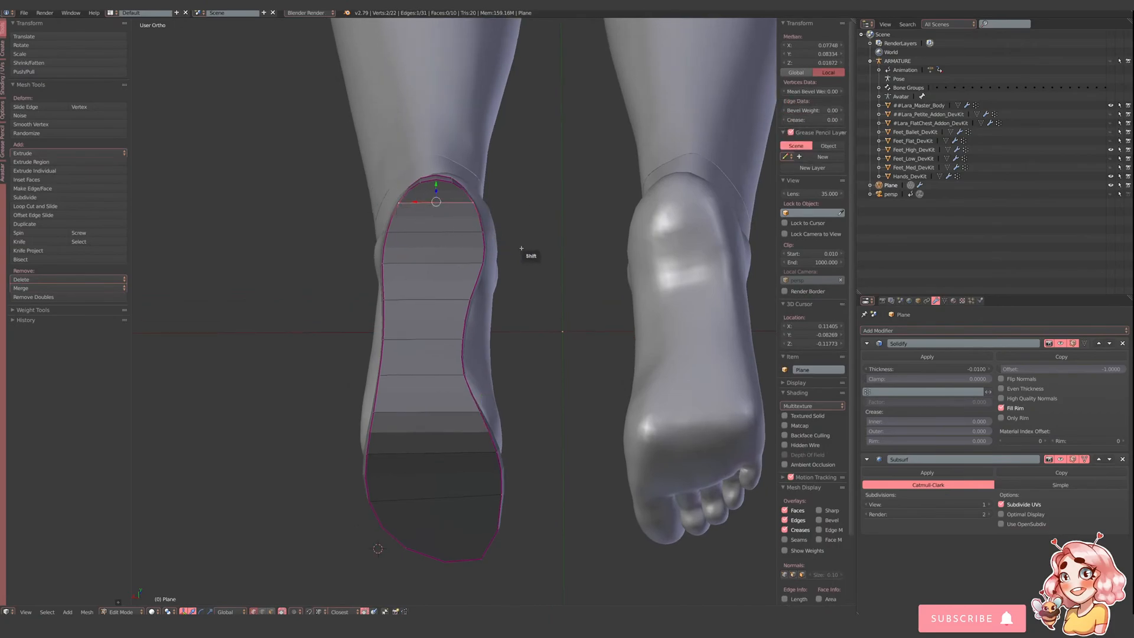
key(s)
key(x)
click(544, 260)
scroll(510, 275, down, 2)
key(Tab)
- Apply smooth shading to the sole and examine it from the heel, toe and side
middle_drag(477, 289, 546, 342)
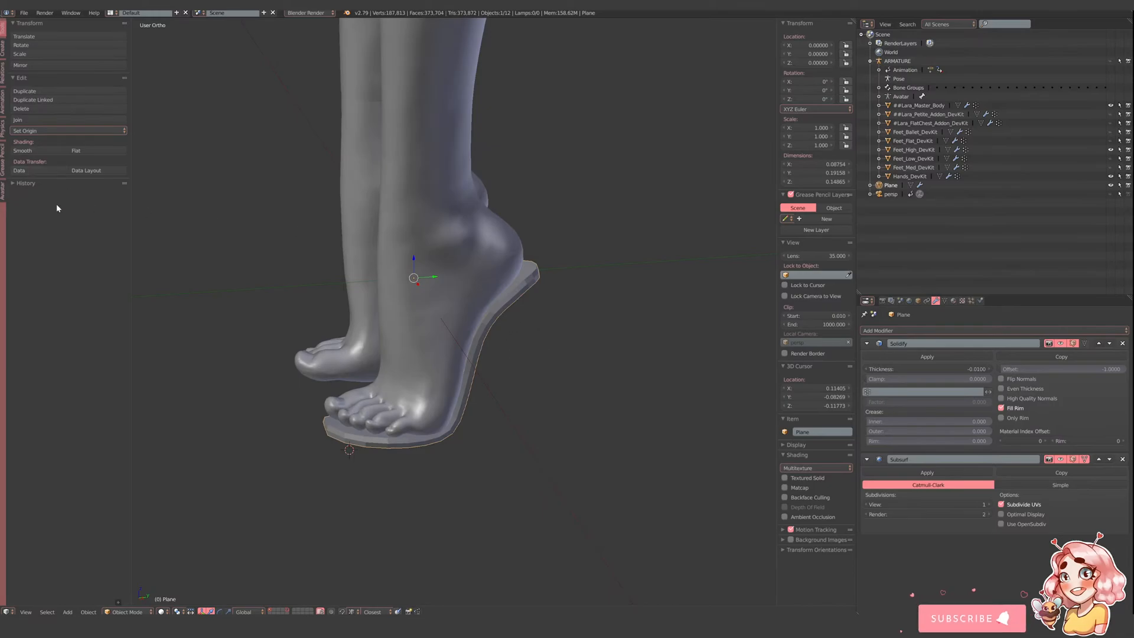
scroll(518, 320, up, 1)
middle_drag(533, 320, 517, 317)
scroll(517, 317, up, 2)
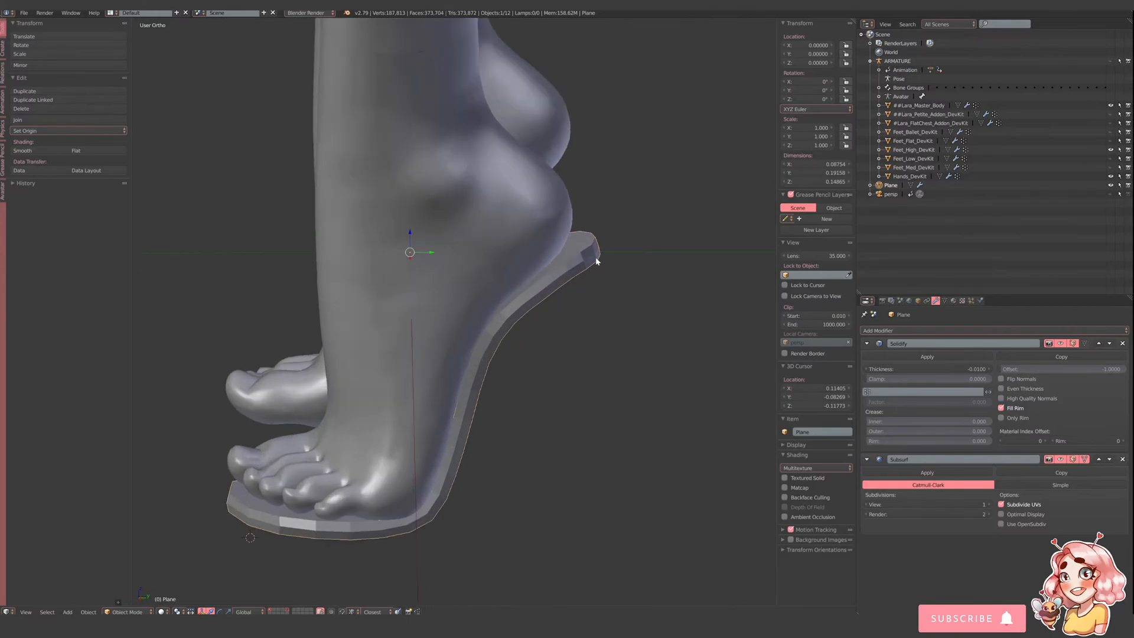
middle_drag(586, 259, 564, 265)
scroll(627, 262, up, 3)
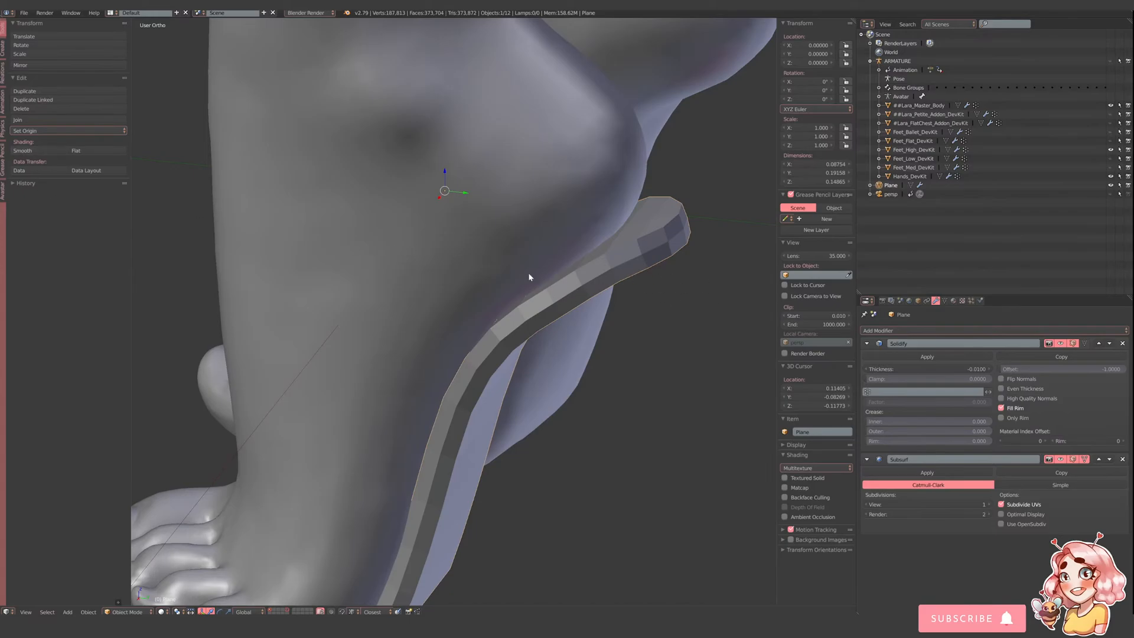
click(35, 154)
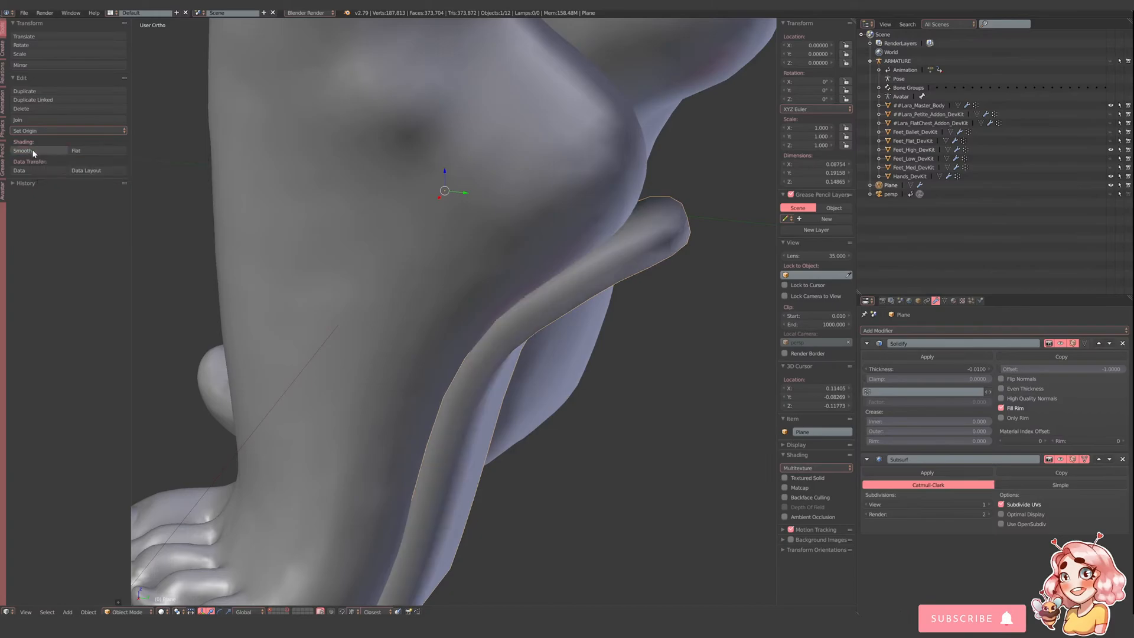
scroll(487, 324, down, 5)
mouse_move(487, 324)
middle_down()
mouse_move(576, 325)
mouse_move(583, 358)
mouse_move(544, 358)
mouse_move(562, 387)
middle_up()
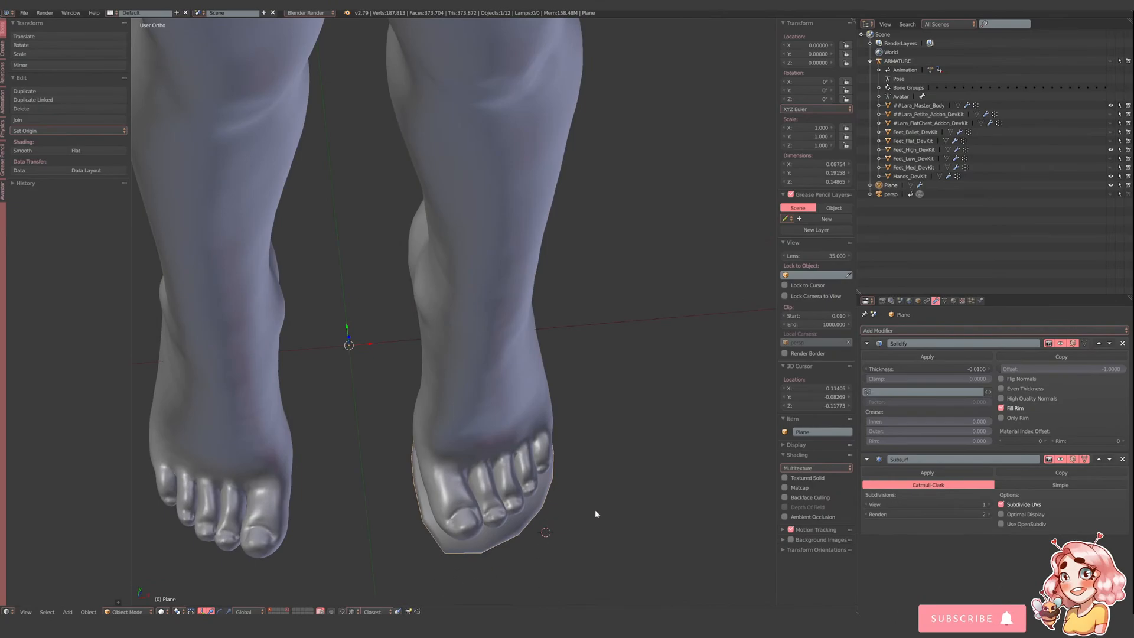
middle_drag(596, 514, 440, 502)
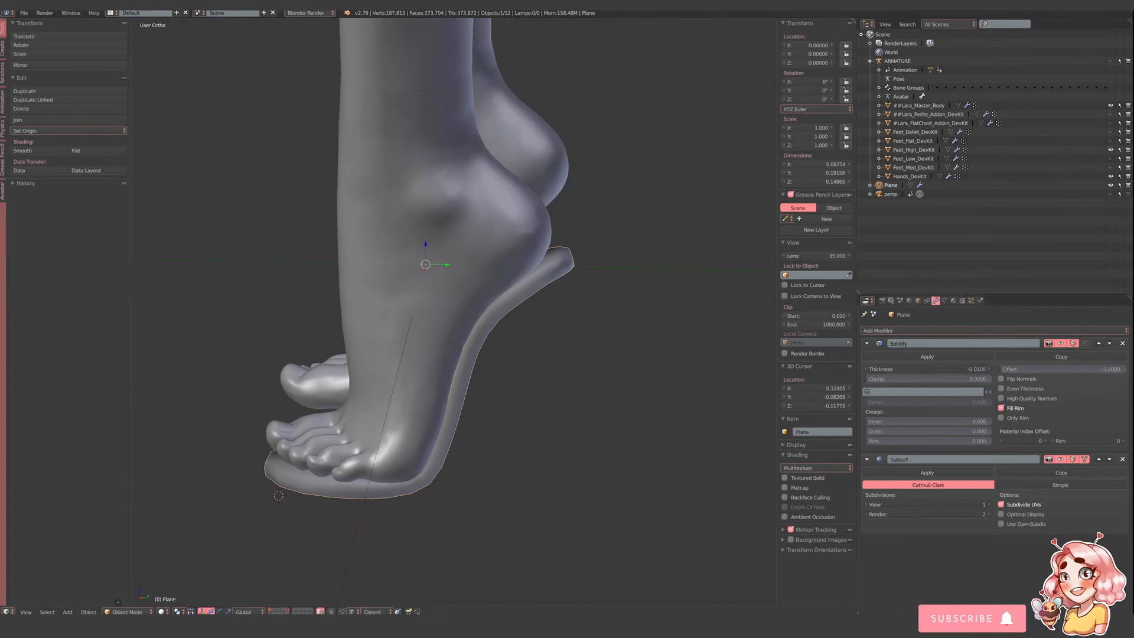
- Show the sole in the right side view, reopen it for mesh editing and enable proportional editing
click(26, 612)
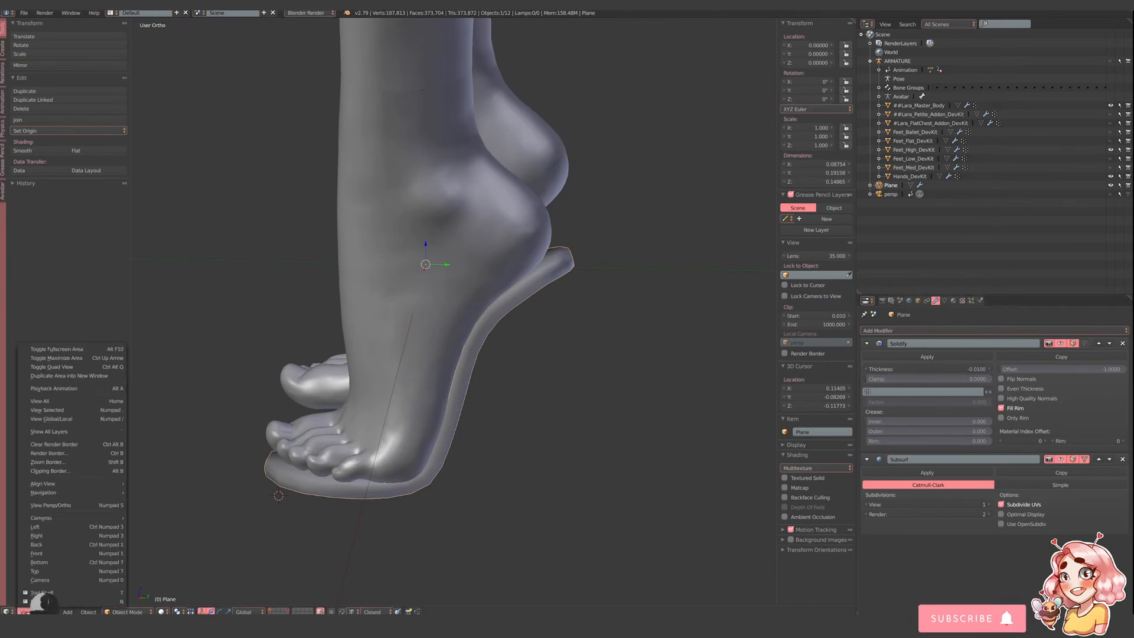
click(33, 536)
shift+middle_drag(519, 462, 562, 469)
key(Tab)
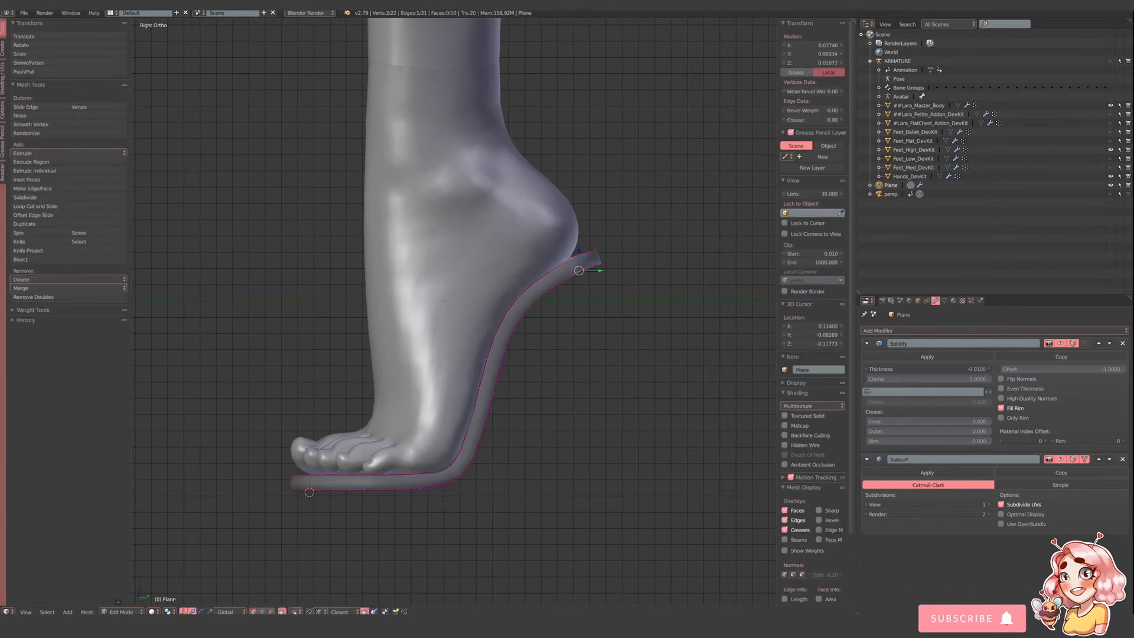
click(294, 611)
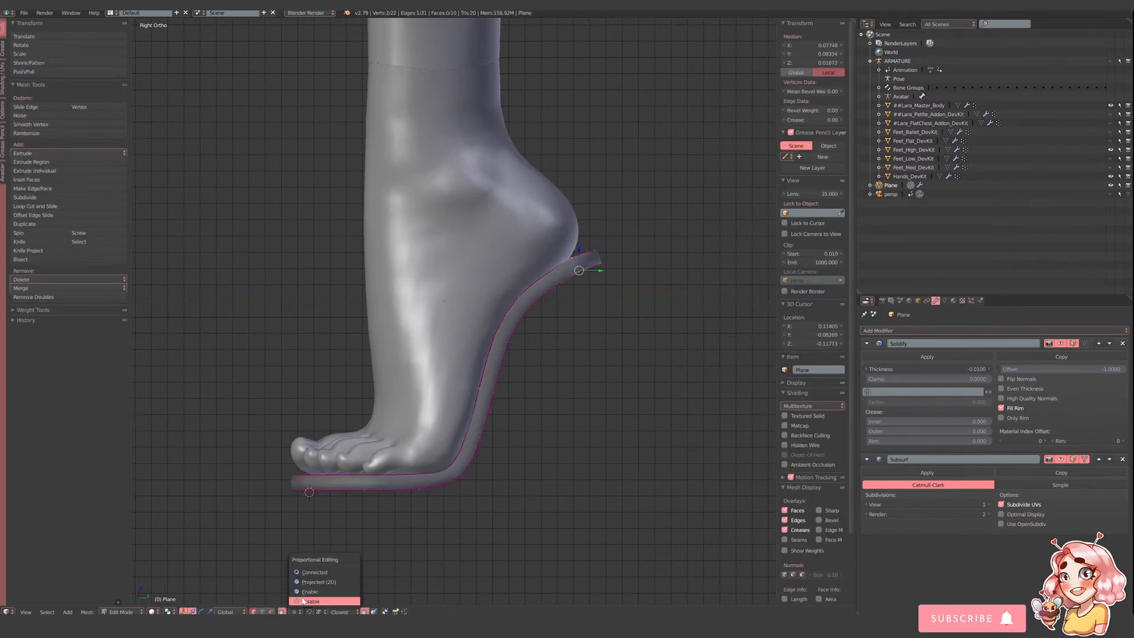
click(319, 592)
- Try to move a single heel-end vertex of the sole forward along Y with proportional editing
right_click(599, 253)
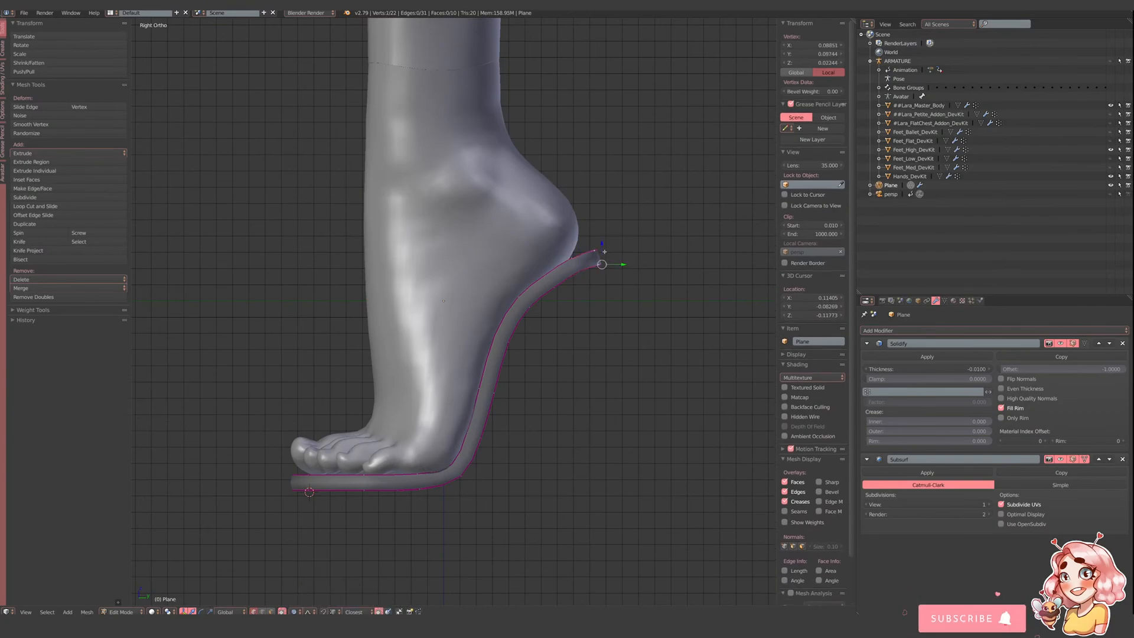
key(s)
click(603, 252)
drag(621, 264, 614, 264)
- Switch the display to wireframe and undo the last move of the heel-end vertex
key(z)
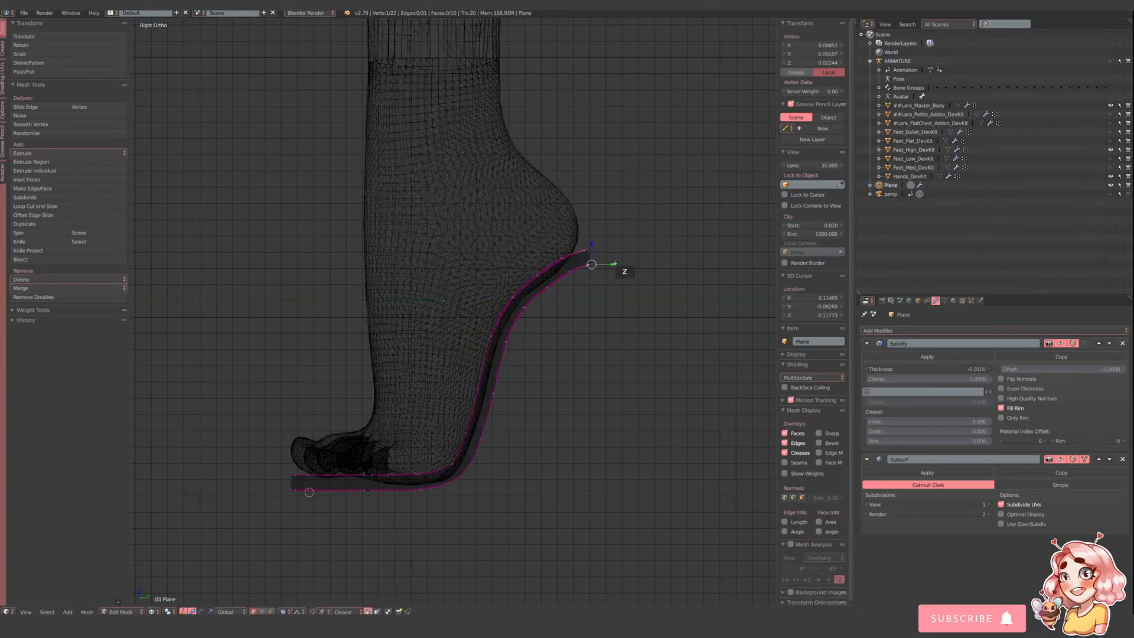
key(z)
key(z)
key(z)
key(z)
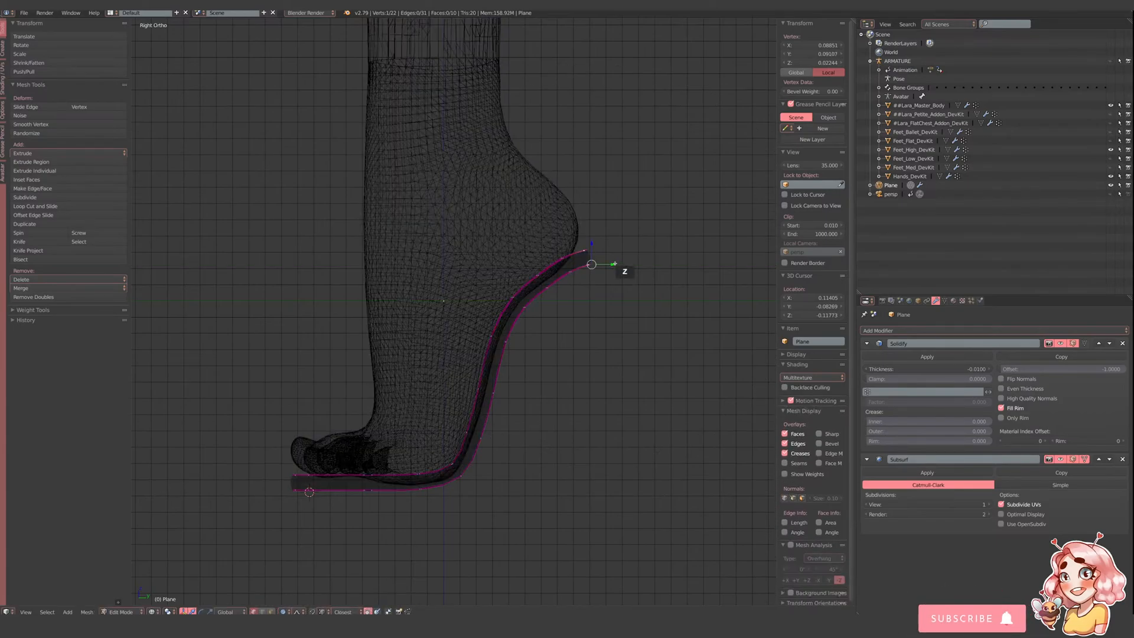
key(z)
key(z)
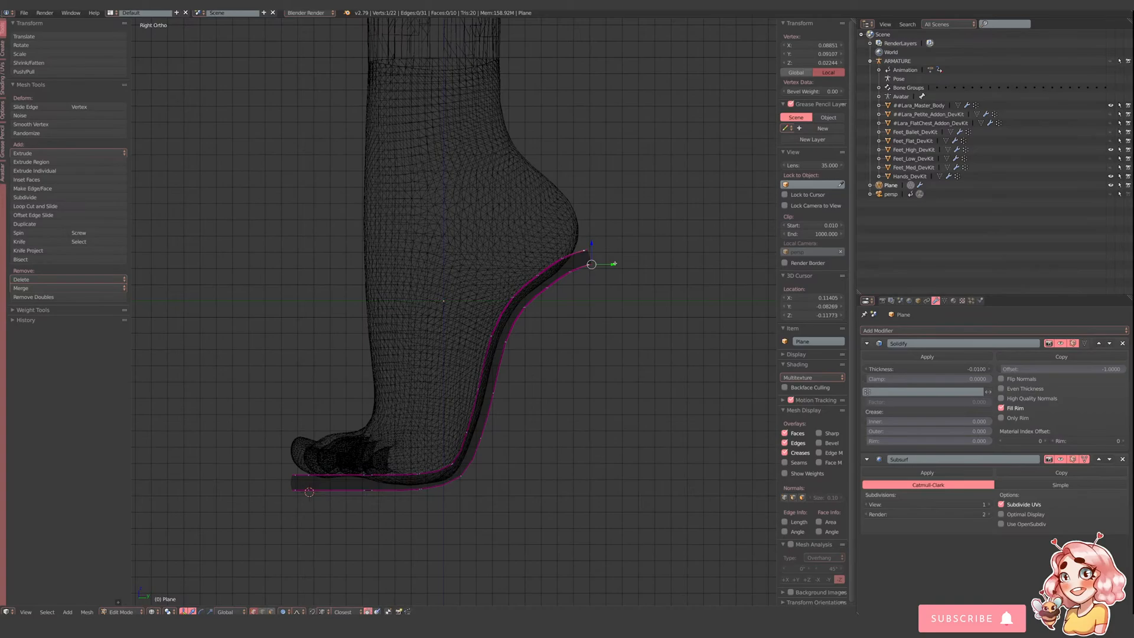
key(ctrl+z)
- Box-select the sole's heel-end vertices, move them forward along Y to shorten the heel end, then return to solid display and Object Mode
key(a)
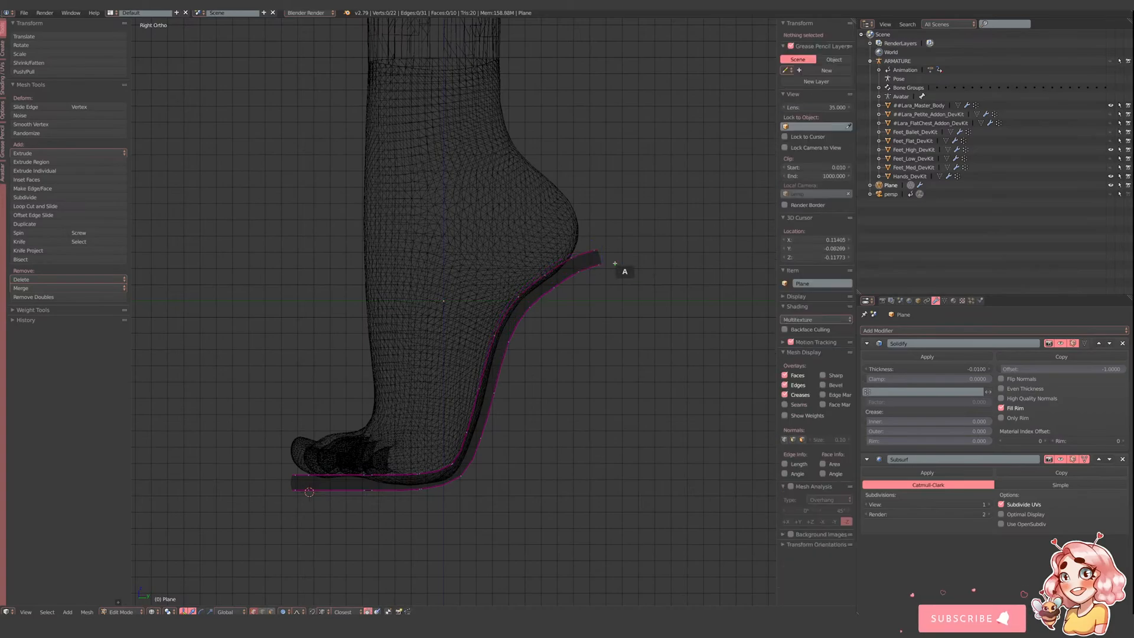
key(b)
mouse_move(602, 248)
mouse_down()
mouse_move(625, 271)
mouse_move(593, 243)
mouse_move(614, 266)
mouse_up()
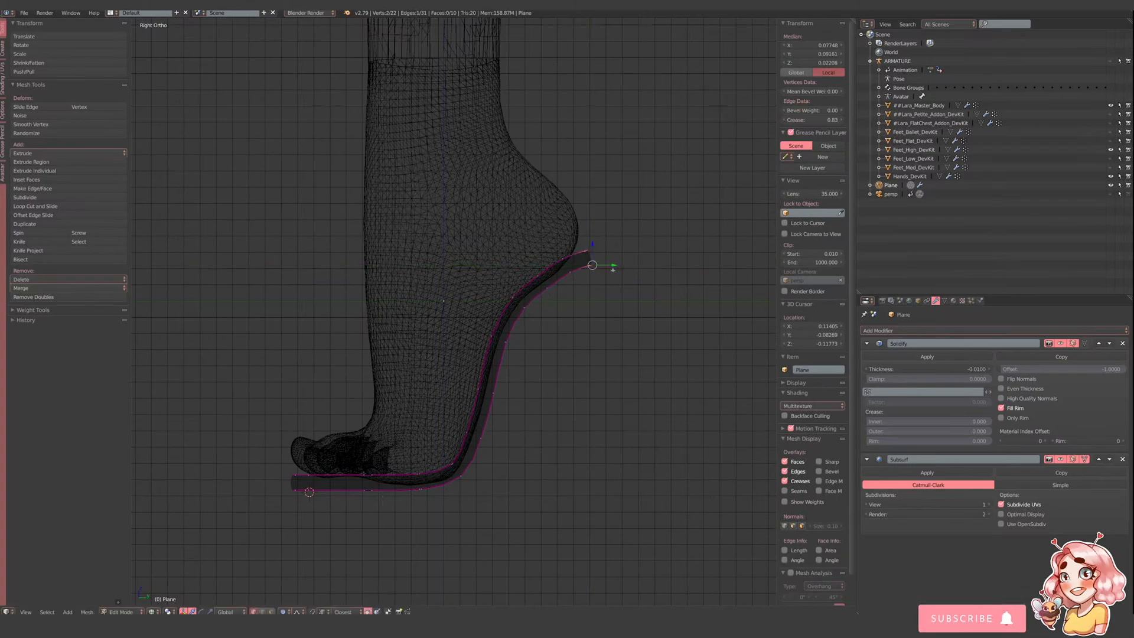
key(z)
mouse_move(612, 270)
middle_down()
mouse_move(596, 240)
mouse_move(580, 275)
mouse_move(530, 234)
mouse_move(513, 258)
mouse_move(569, 307)
mouse_move(564, 316)
middle_up()
key(Tab)
- Return to the right side view and add a cylinder mesh at the 3D cursor
click(25, 611)
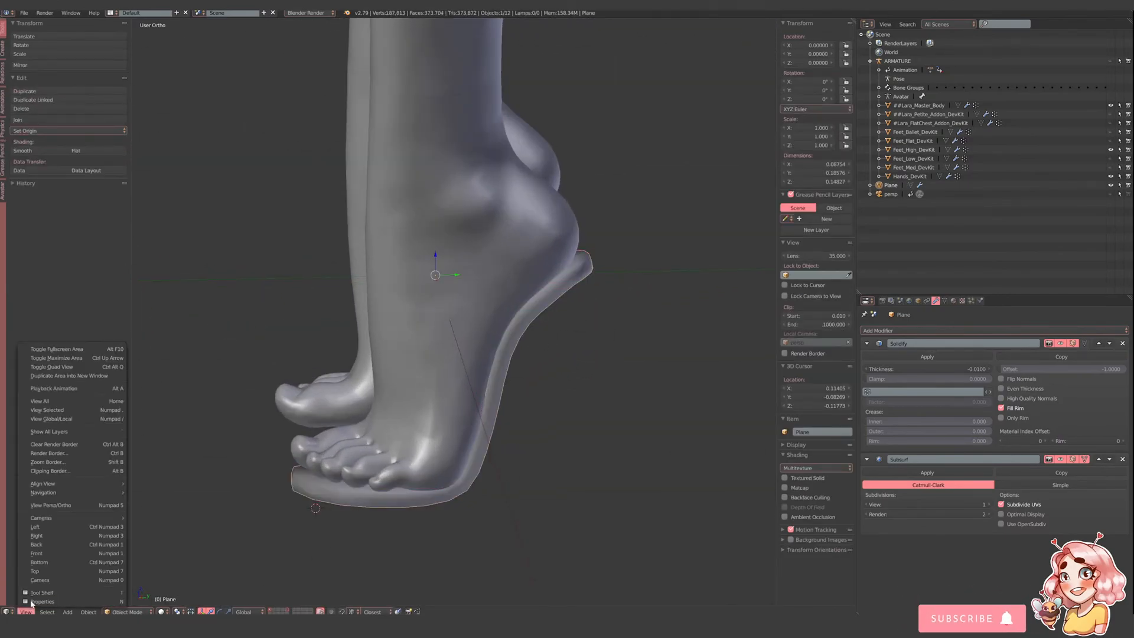
click(33, 536)
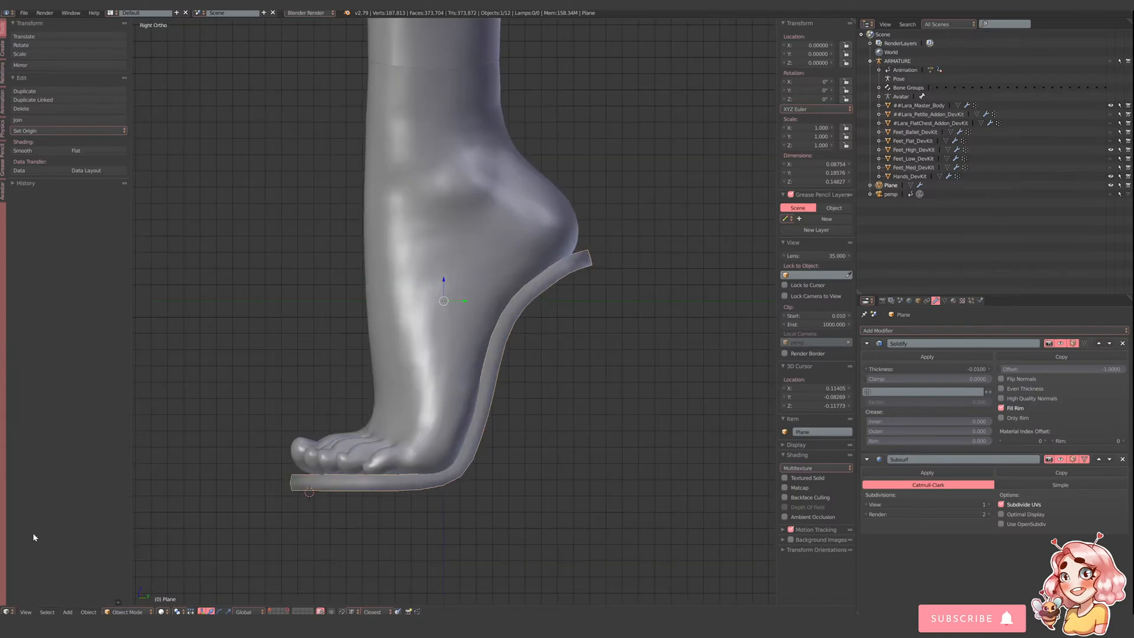
click(68, 611)
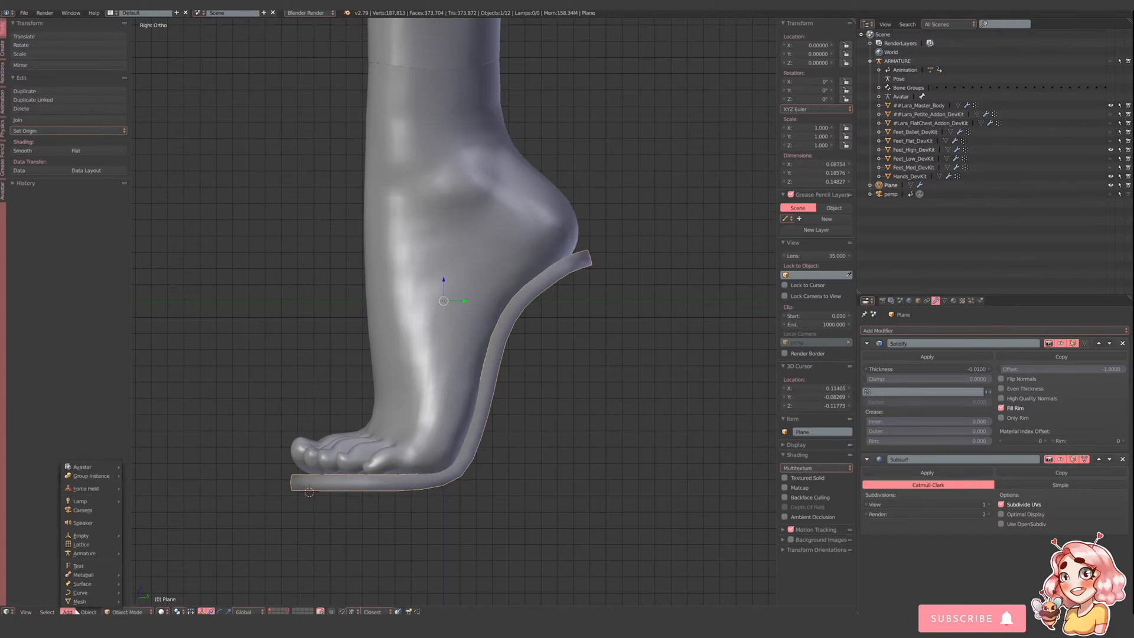
click(78, 611)
click(73, 611)
mouse_move(83, 601)
click(158, 562)
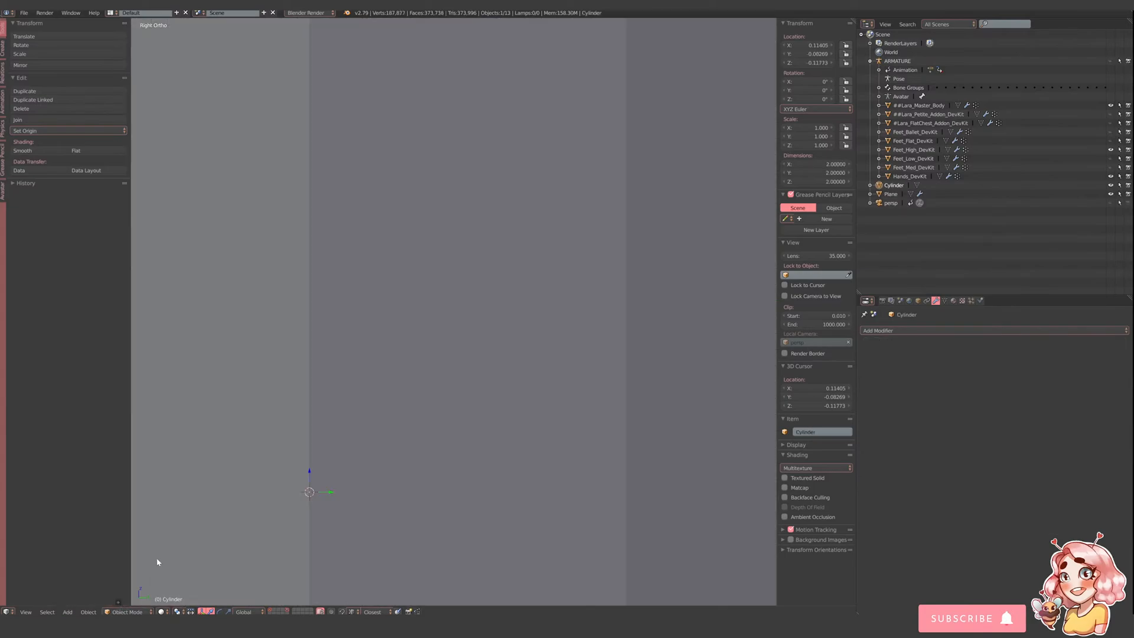
- Reveal the new cylinder's creation settings and set its vertex count to 12
scroll(509, 420, down, 6)
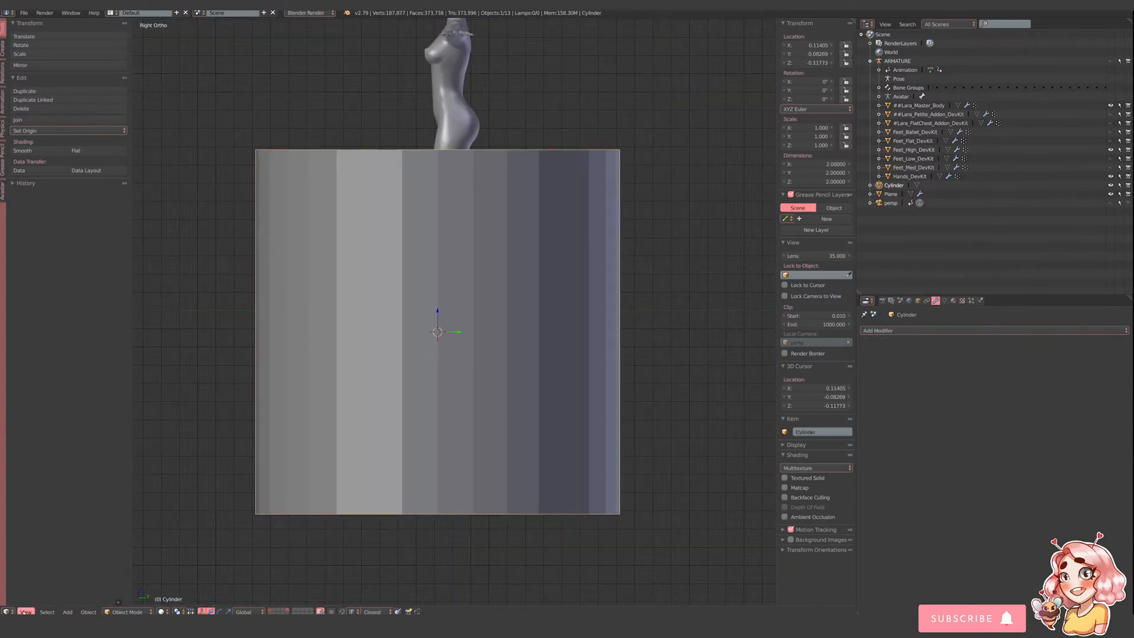
drag(120, 599, 115, 589)
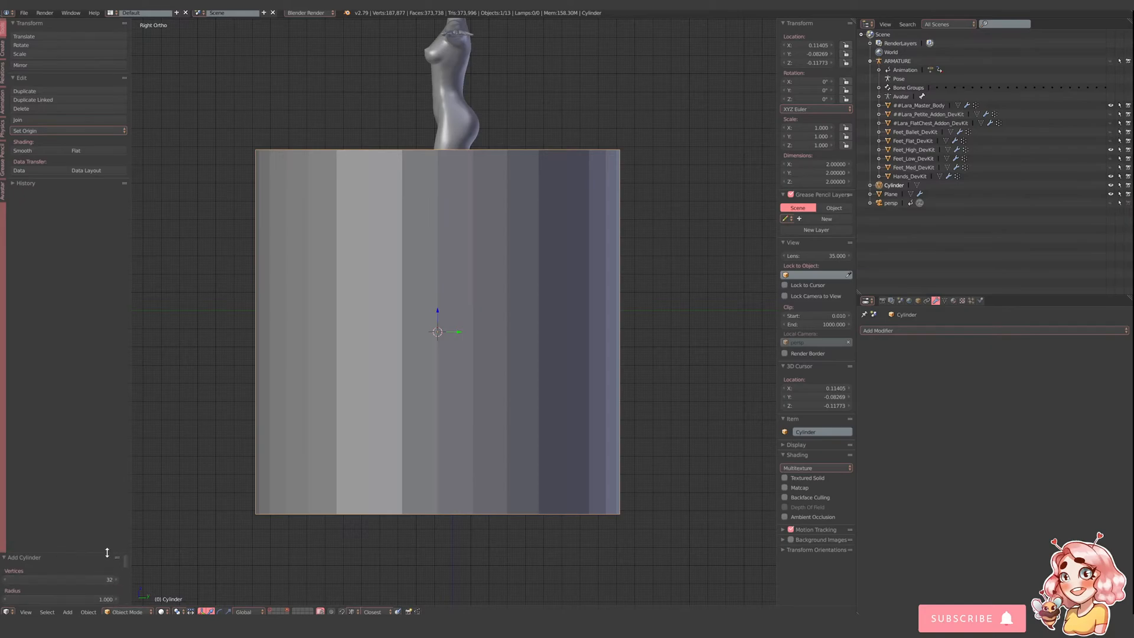
drag(111, 554, 120, 460)
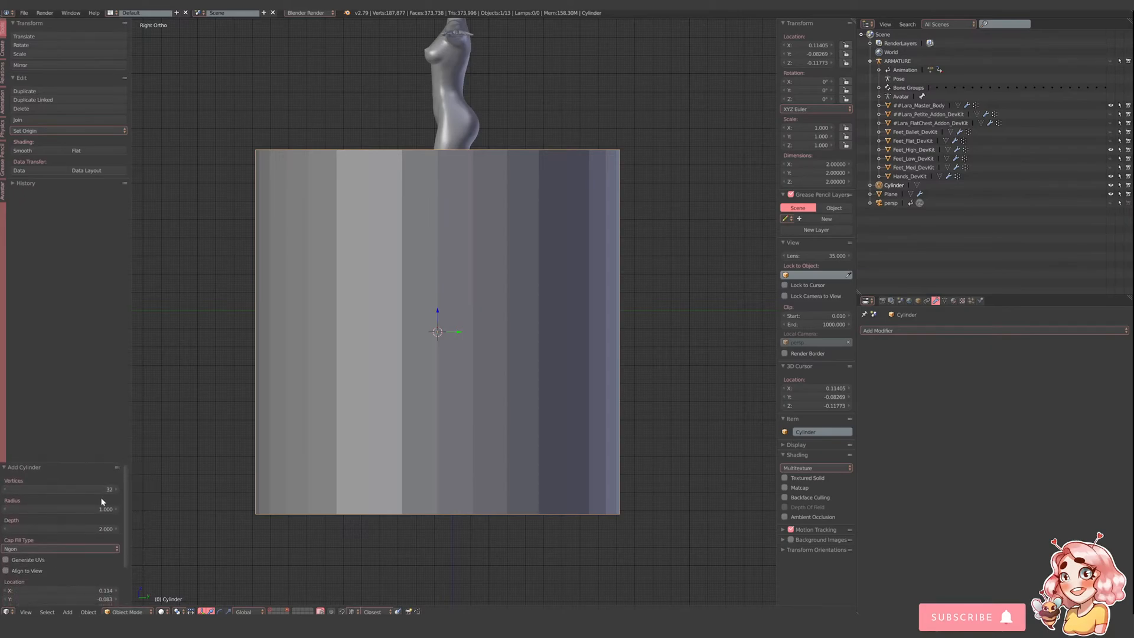
click(87, 490)
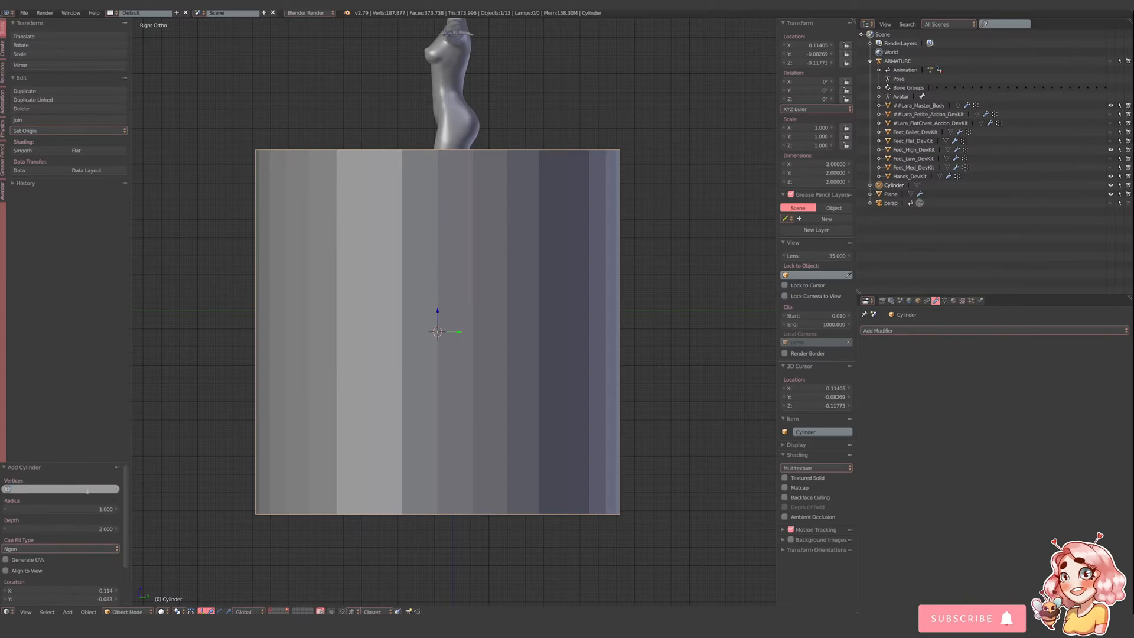
text(12)
key(Return)
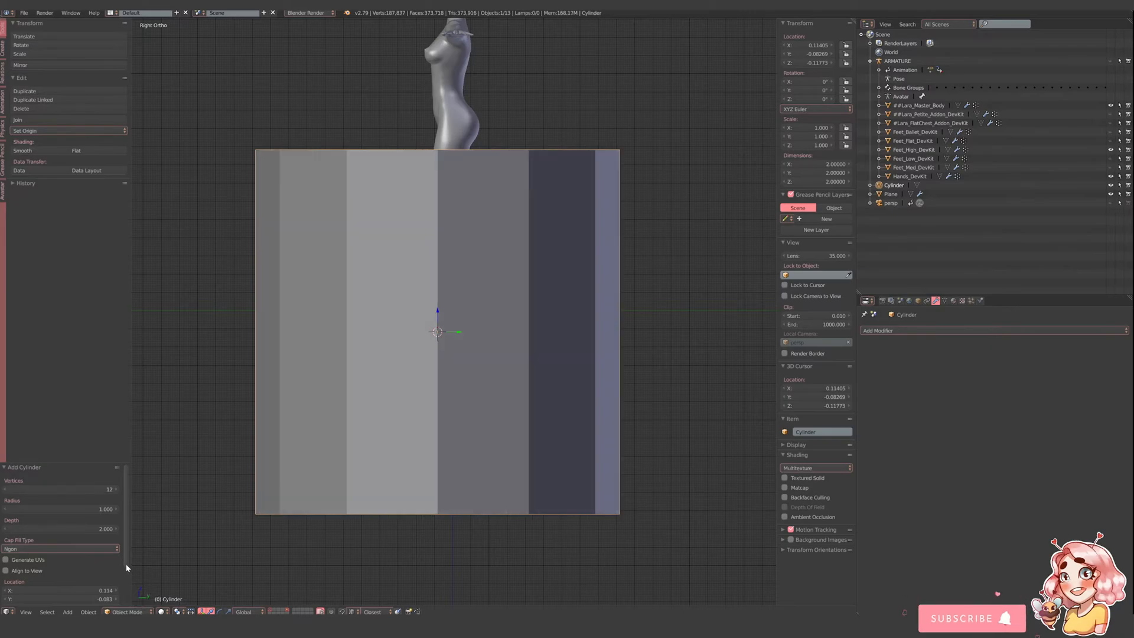
- Switch to wireframe, scale the cylinder down to about 0.037, and move it beside the heel by about 0.180 in Y and 0.096 in Z
key(z)
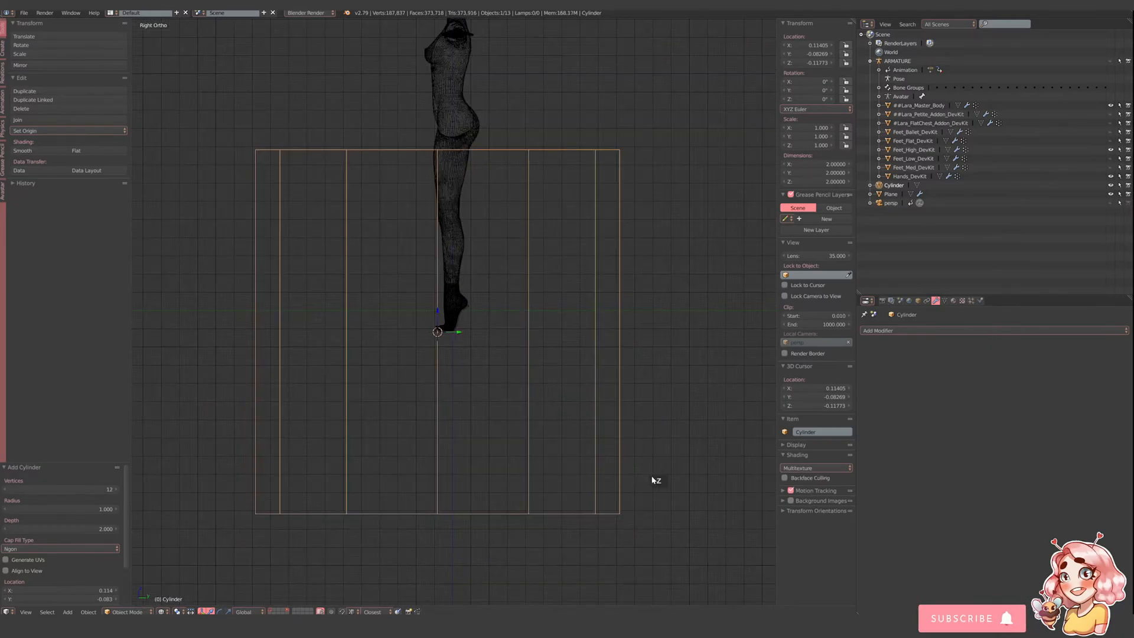
key(s)
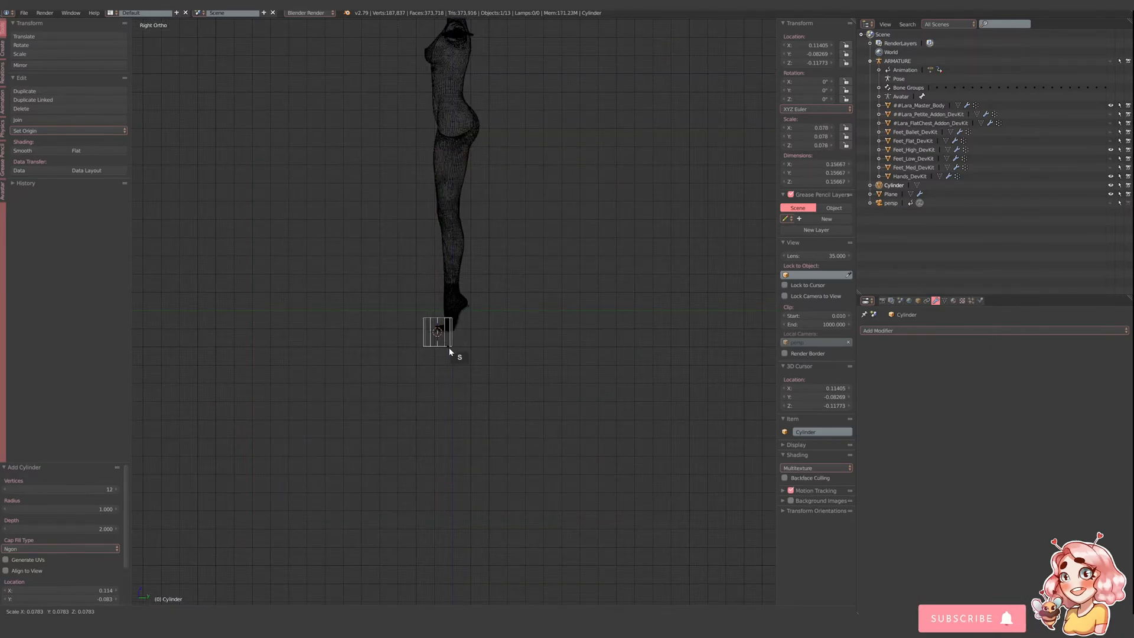
click(445, 339)
scroll(456, 407, up, 5)
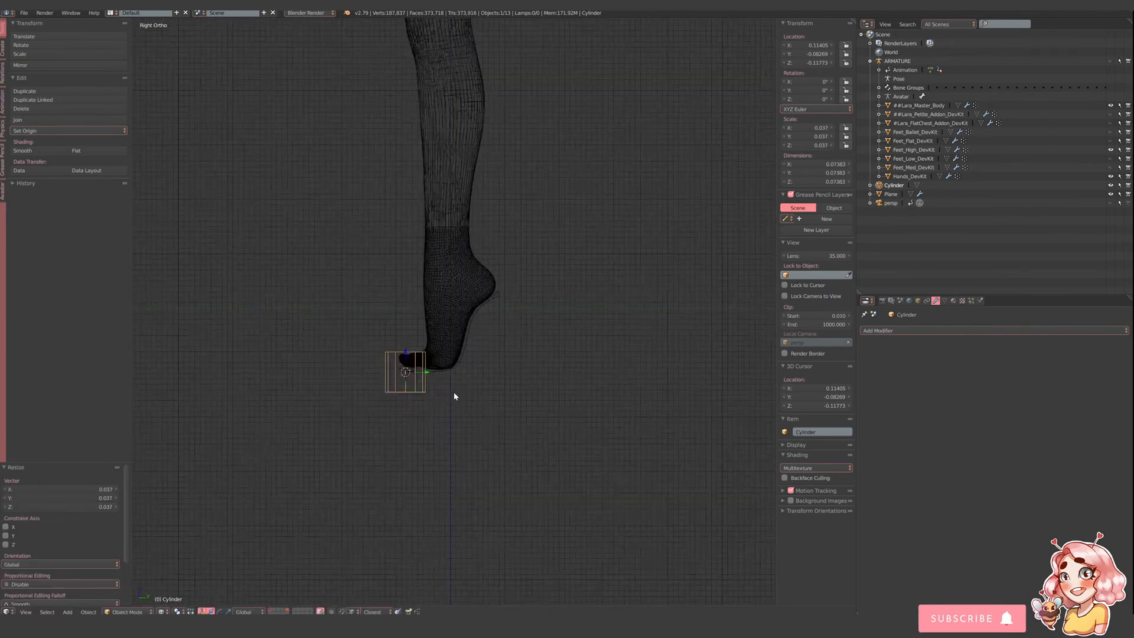
key(g)
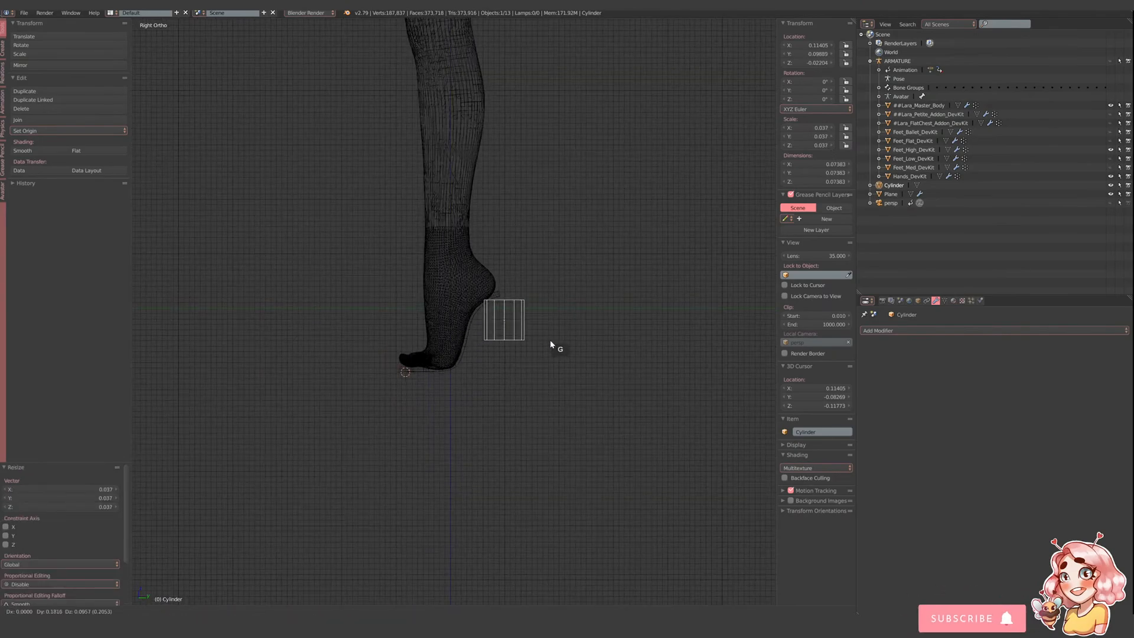
click(551, 340)
- Scale the cylinder by about 0.492, place it just under the sole's heel end, and enter Edit Mode
scroll(631, 429, up, 4)
key(s)
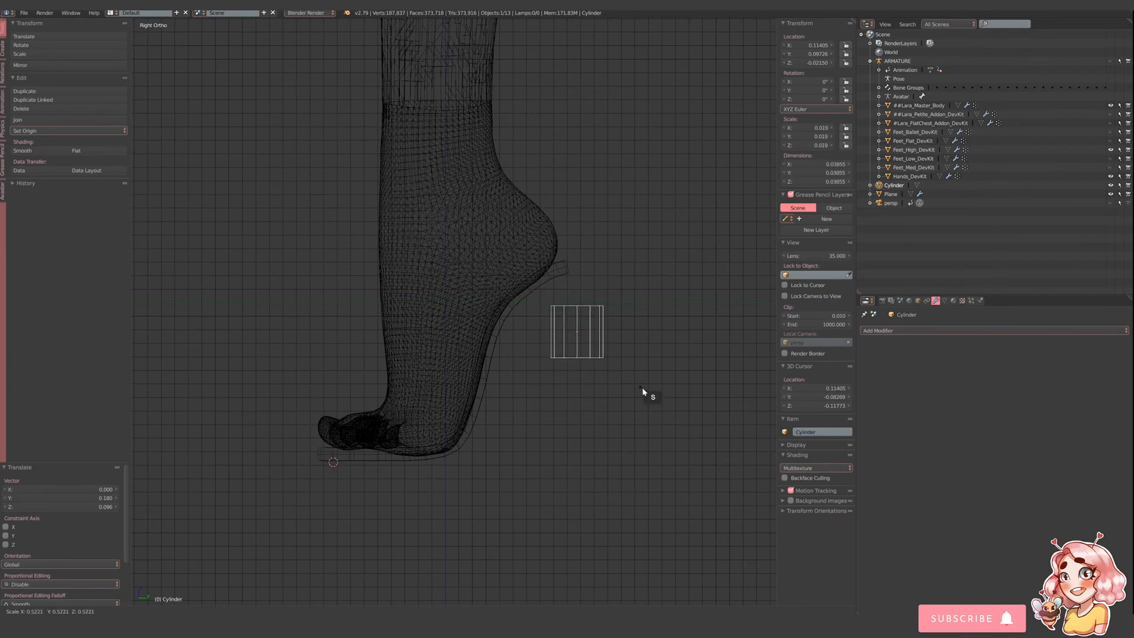
click(640, 385)
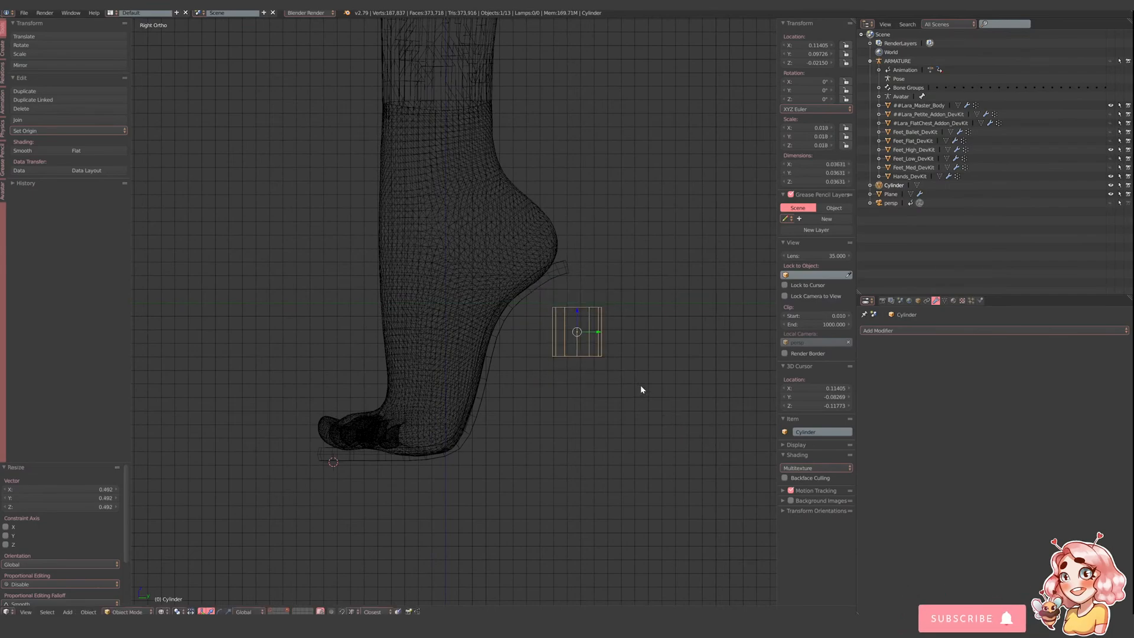
key(g)
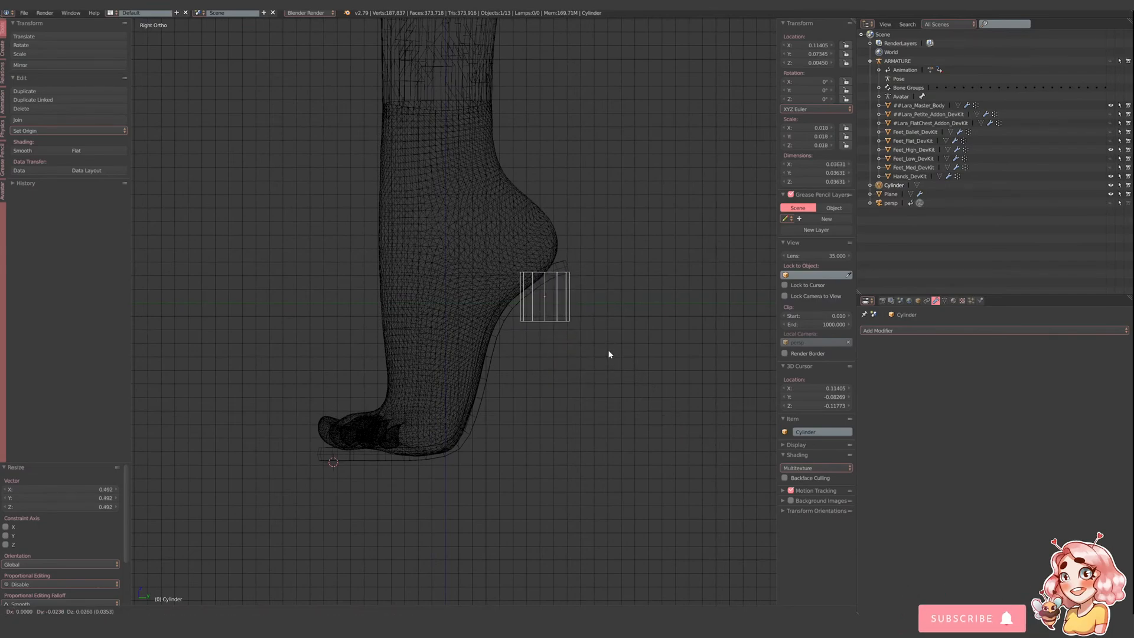
click(609, 355)
scroll(514, 352, up, 4)
key(Tab)
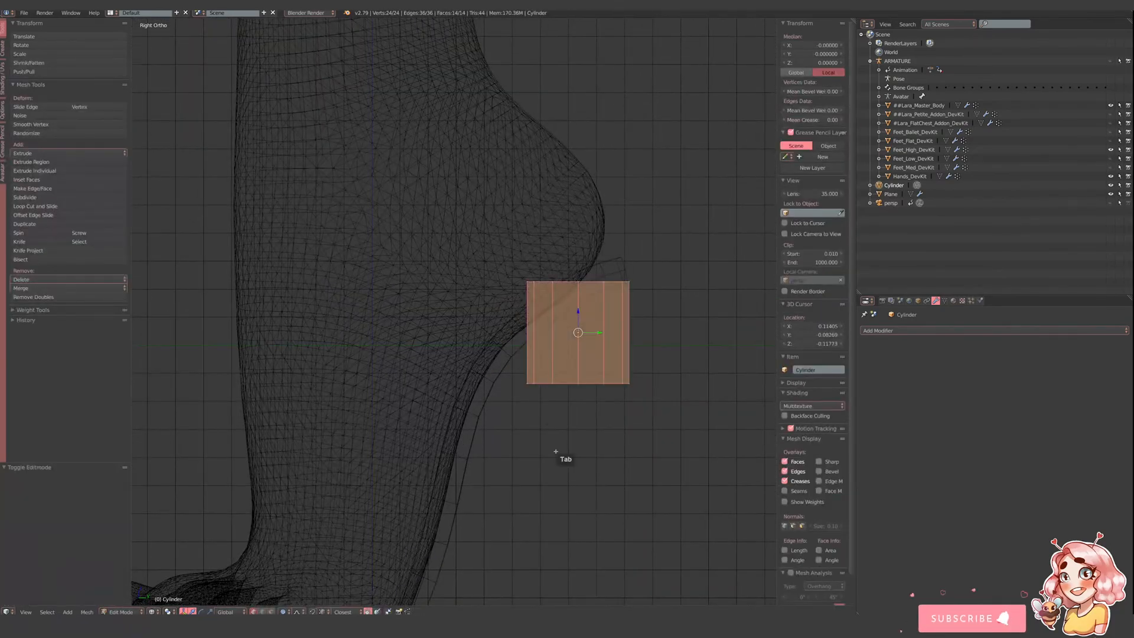
middle_drag(555, 451, 594, 420)
right_click(591, 426)
key(z)
shift+right_click(584, 340)
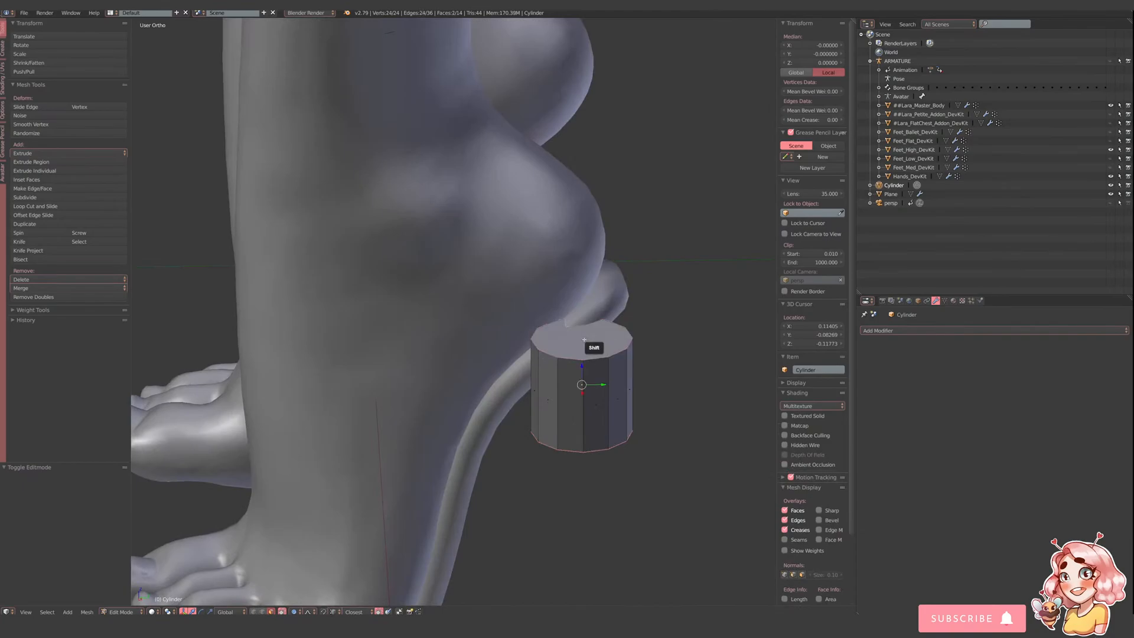
key(x)
right_click(582, 343)
key(x)
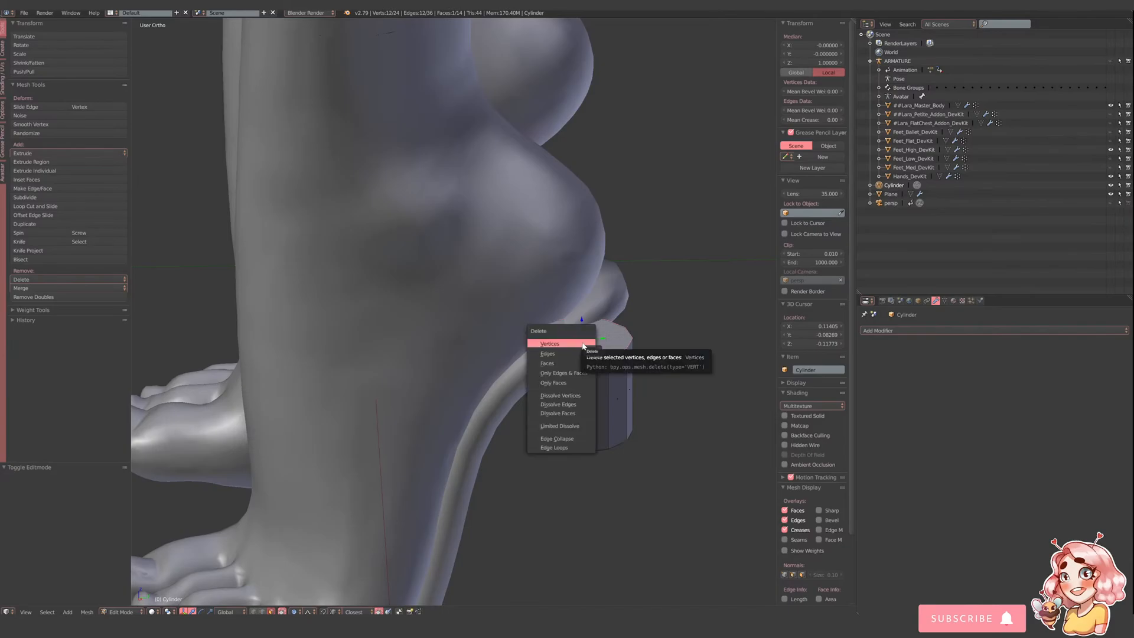
- Select the whole cylinder mesh and move it about -0.037 along X to sit beneath one foot's heel
middle_drag(674, 381, 641, 411)
key(a)
key(a)
middle_drag(665, 366, 653, 316)
drag(622, 420, 520, 428)
middle_drag(518, 429, 441, 512)
- In the right side wireframe view, box-select only the cylinder's bottom vertices and disable proportional editing
click(25, 612)
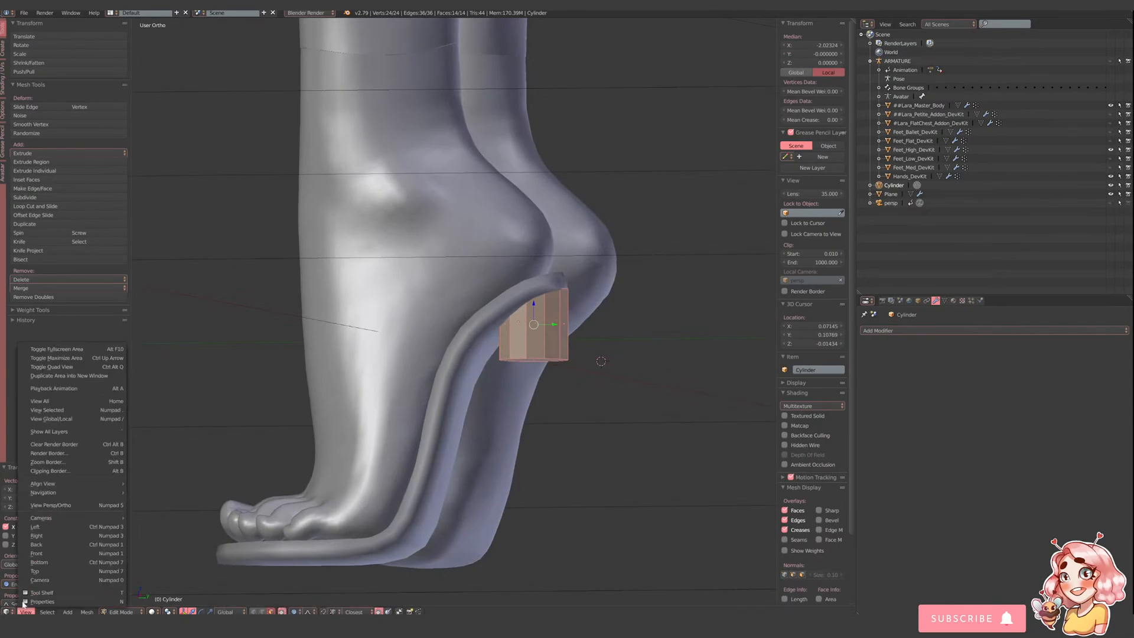
click(35, 533)
key(z)
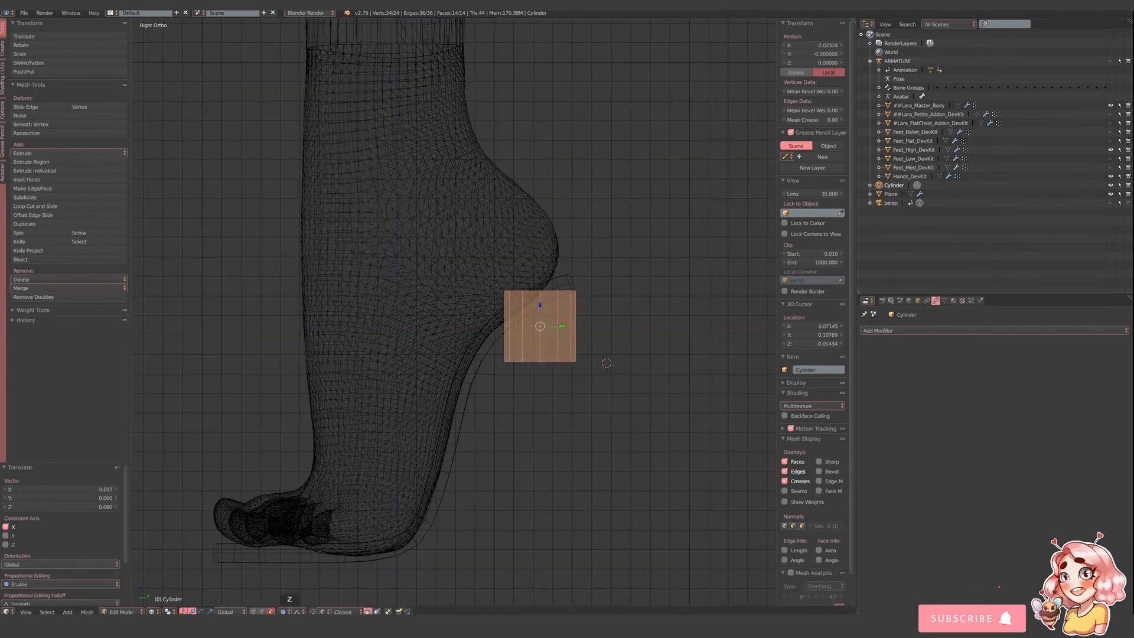
key(a)
key(b)
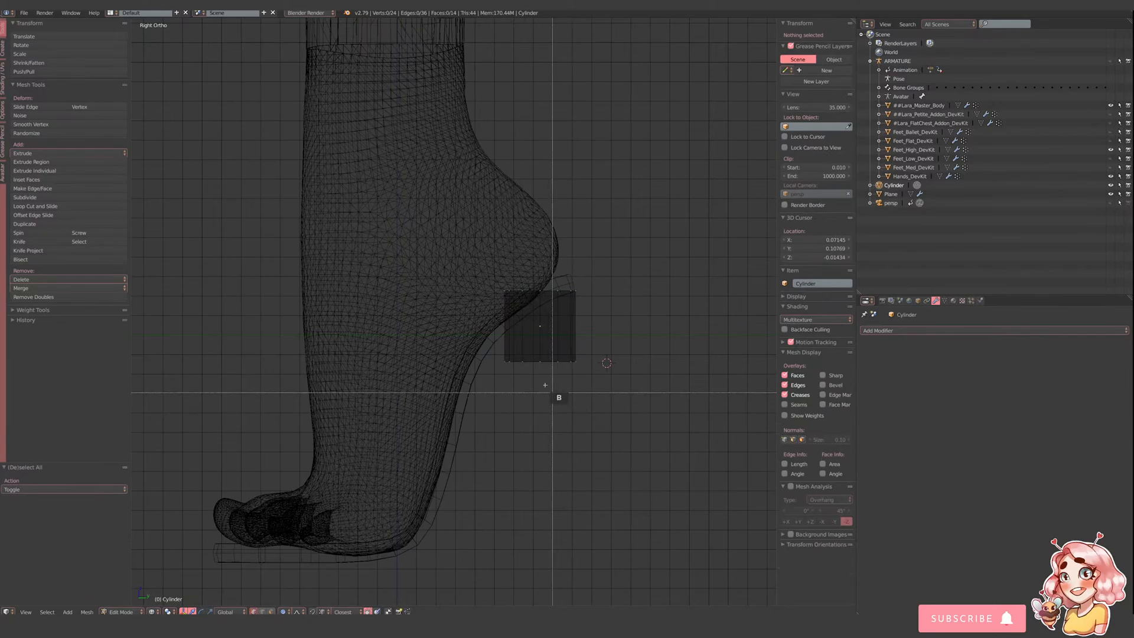
drag(519, 352, 568, 401)
shift+middle_drag(590, 421, 582, 393)
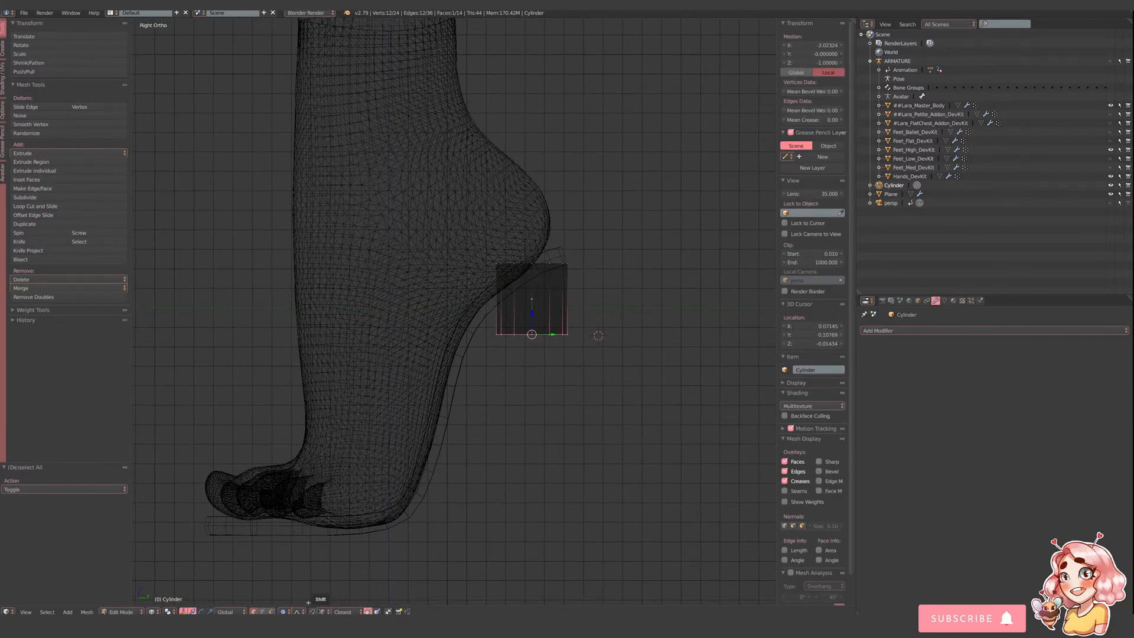
click(284, 612)
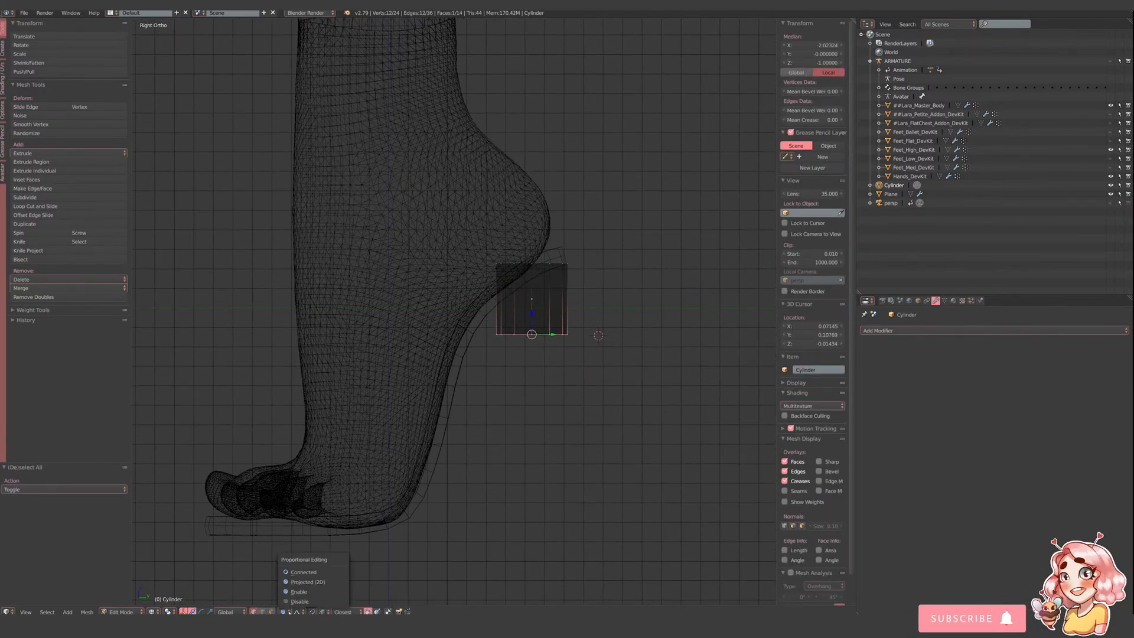
click(300, 602)
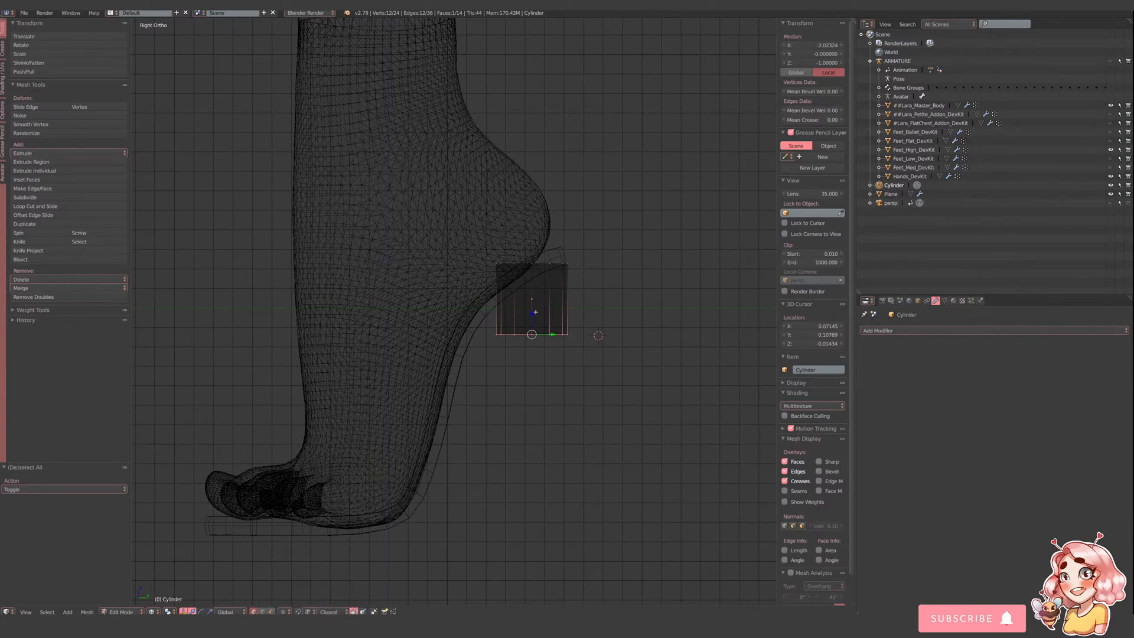
- Lower the selected bottom ring by about 0.100 along Z to ground level and scale it by about 0.210 to taper the heel
key(g)
key(z)
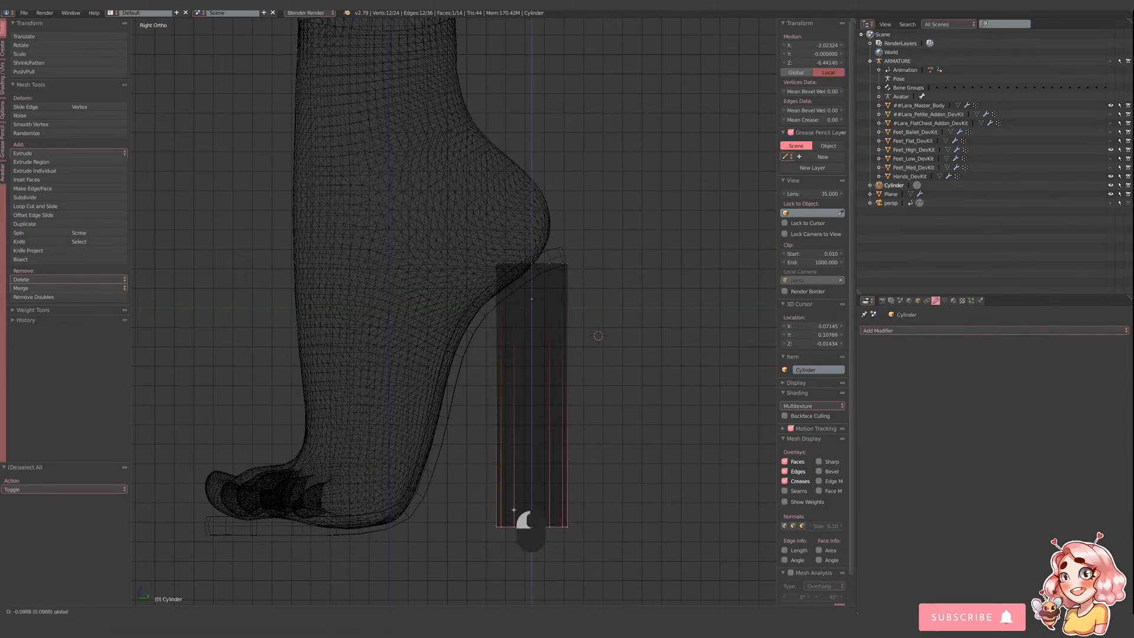
drag(514, 510, 513, 513)
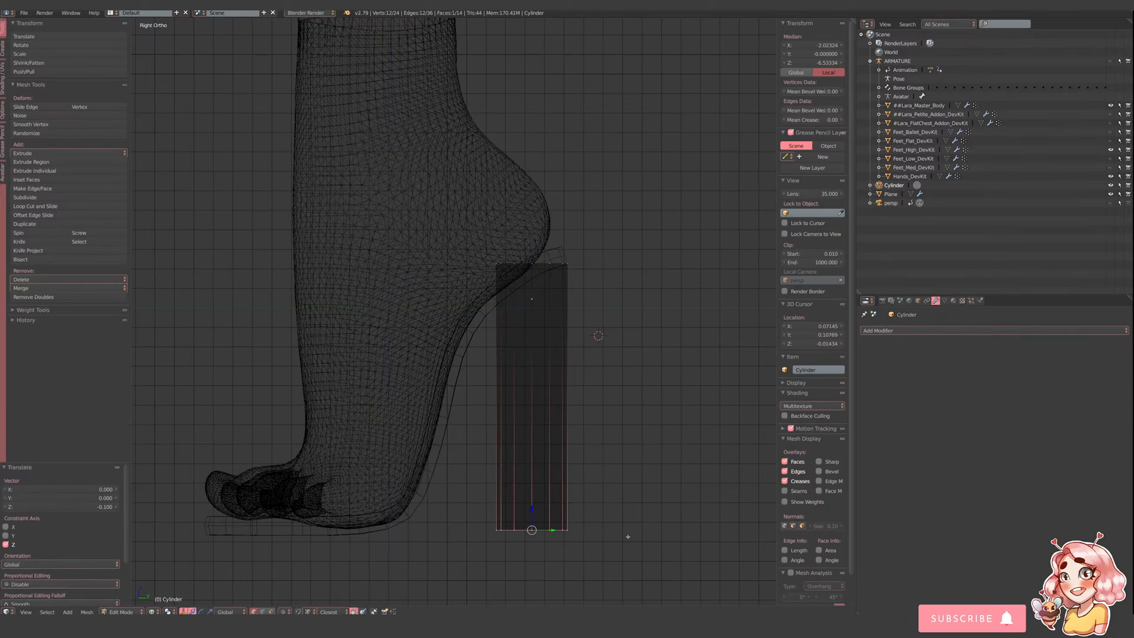
key(s)
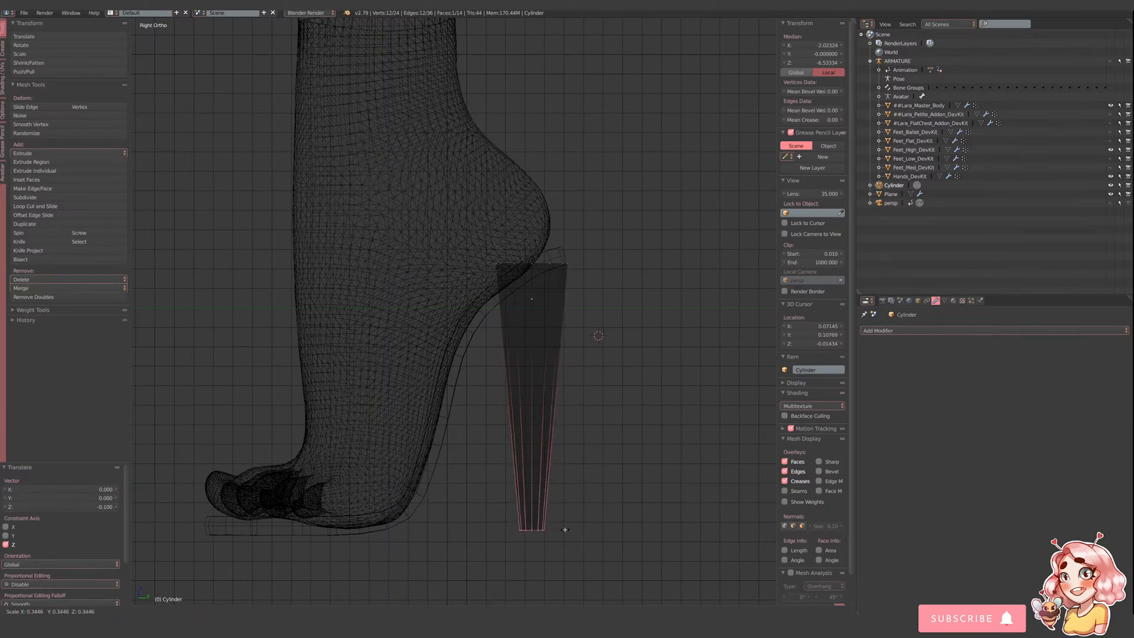
click(552, 530)
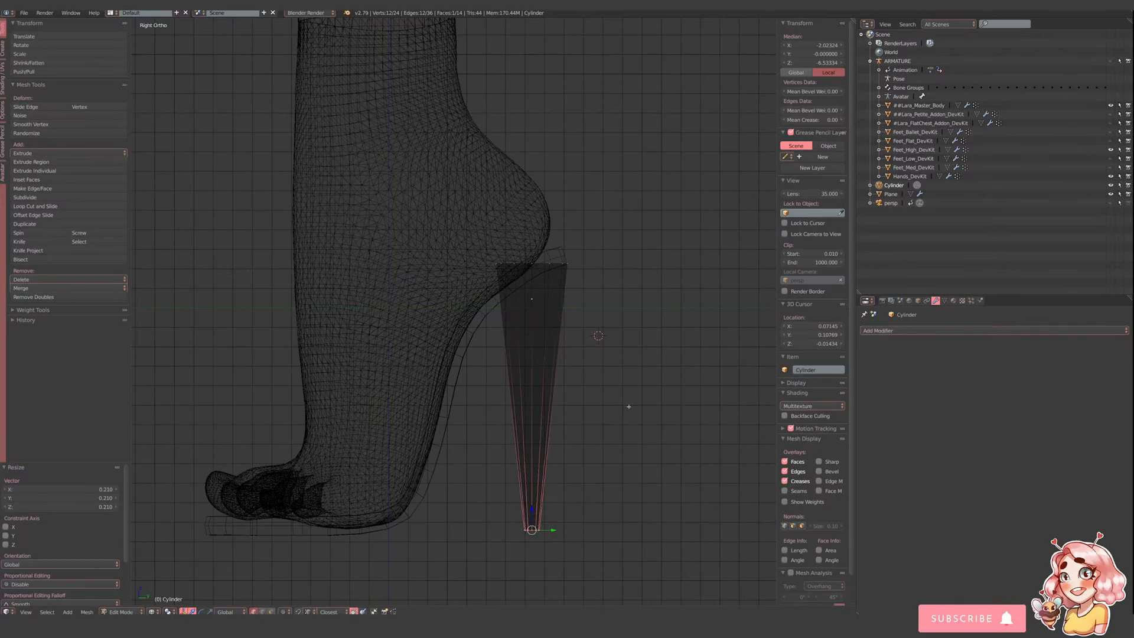
- Box-select the heel's top ring and lower it by about 0.021 along Z, clear of the sole
key(a)
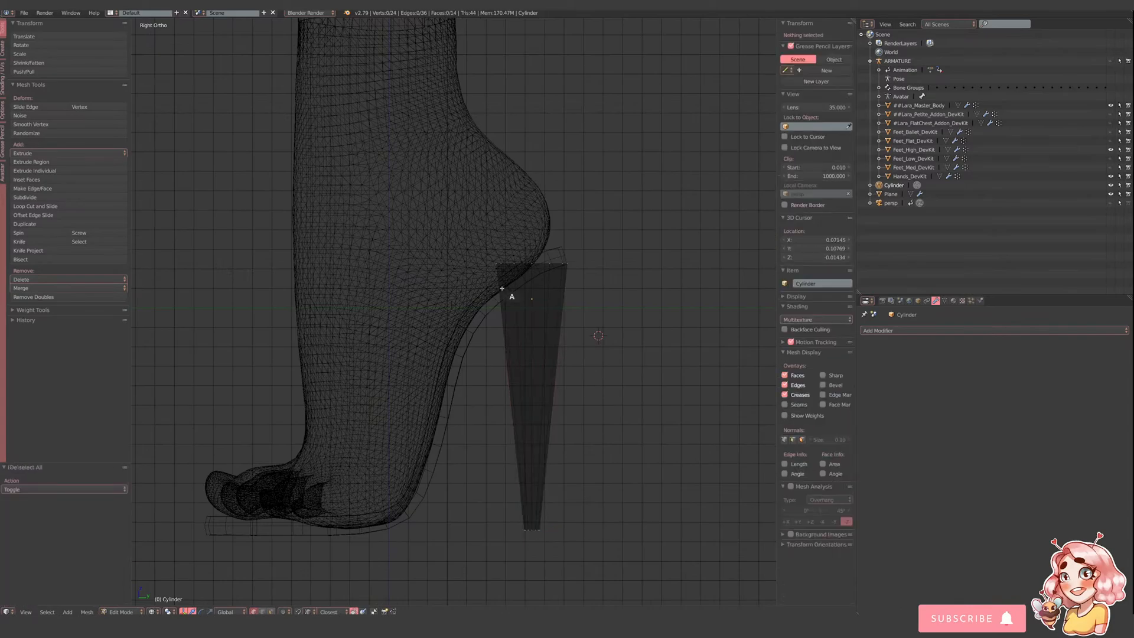
key(b)
drag(494, 245, 535, 285)
key(g)
key(z)
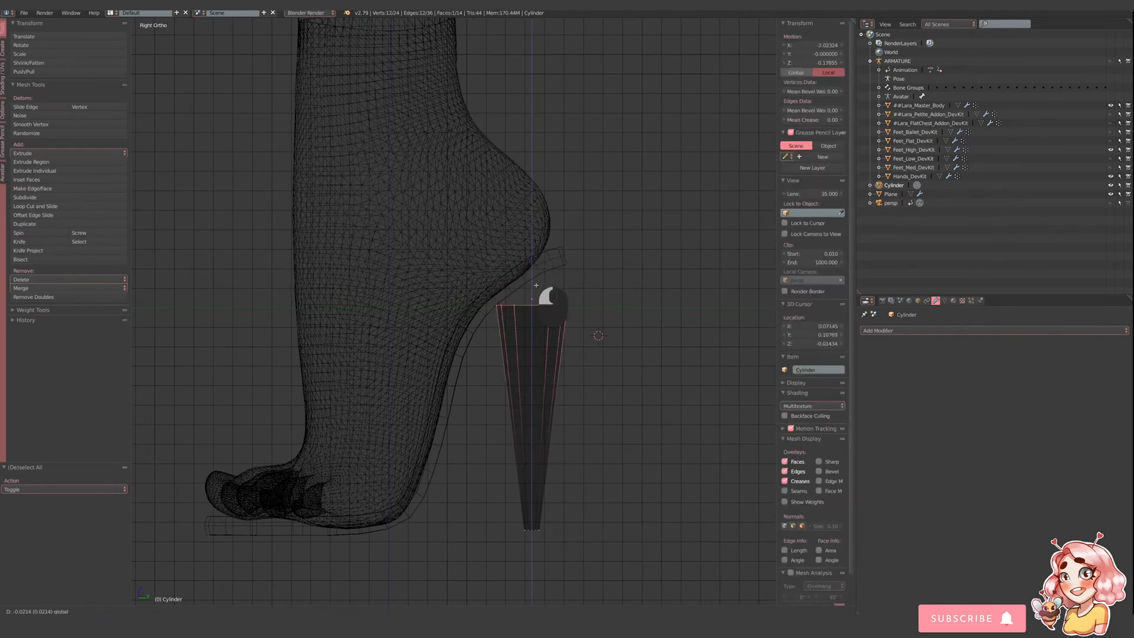
click(535, 286)
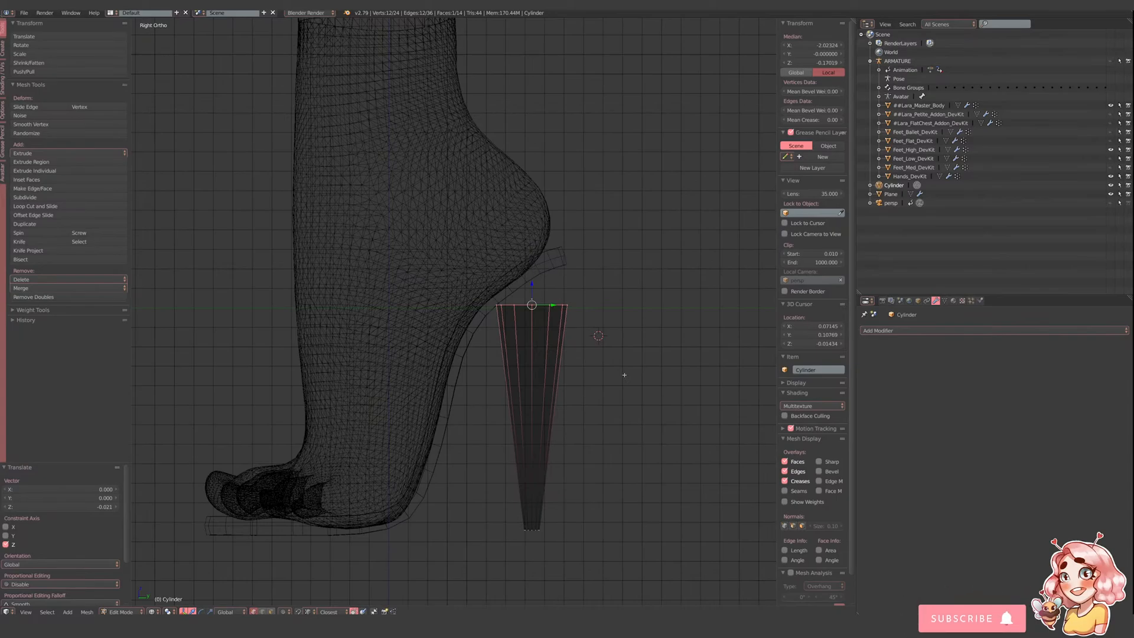
- Extrude the top ring up about 0.021, rotate it about -21.8° to match the sole's slope, and lower it about 0.012 along Z
key(e)
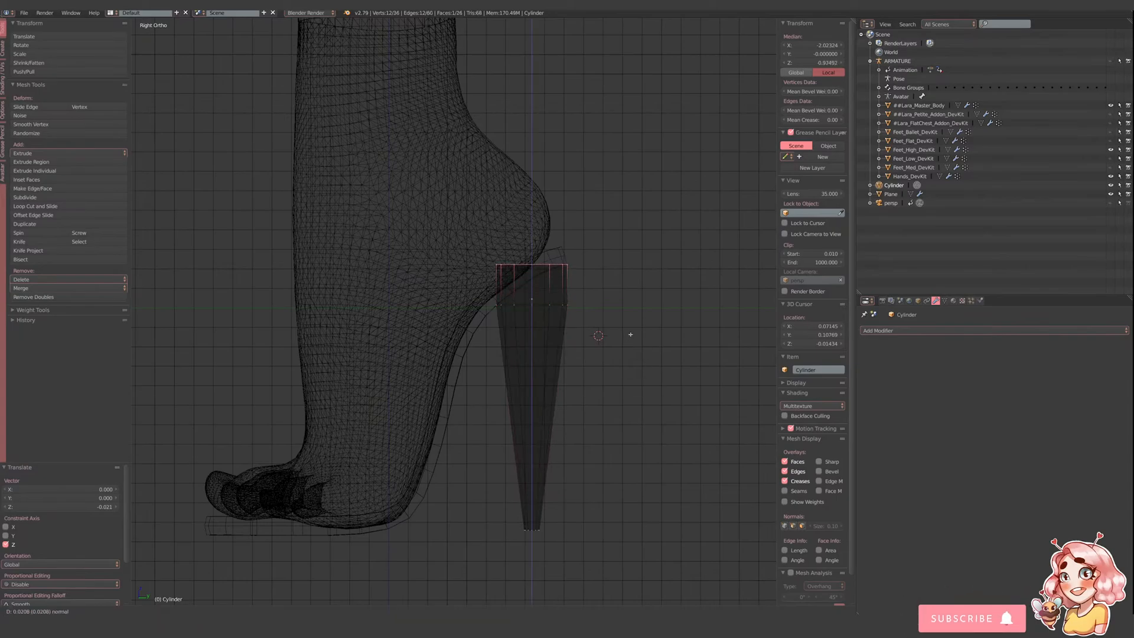
click(631, 334)
key(r)
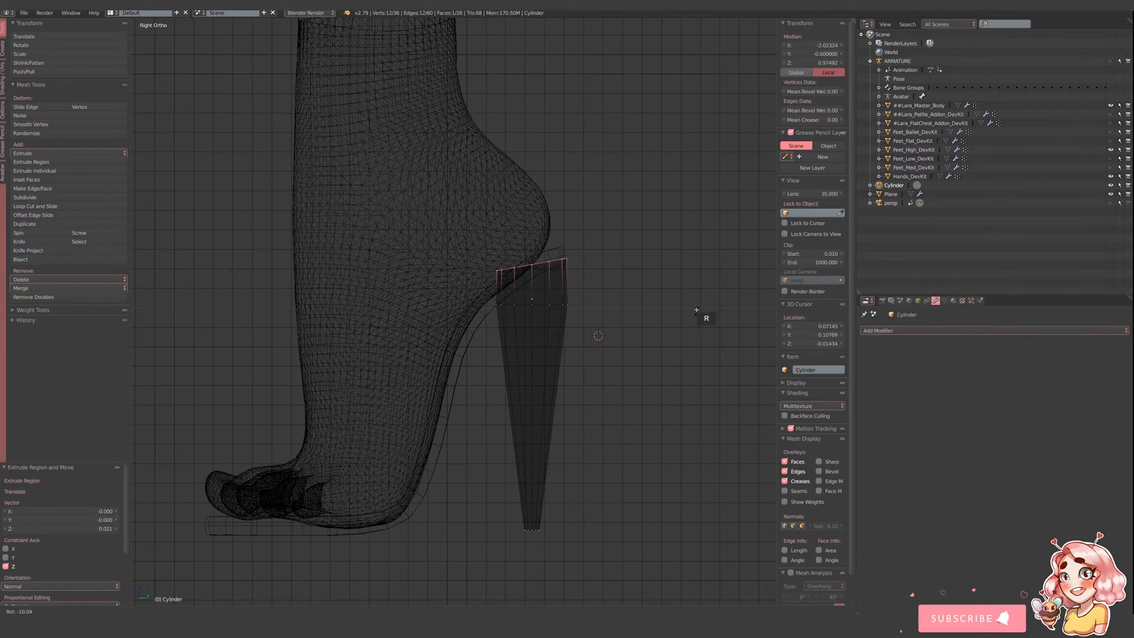
click(687, 276)
key(g)
key(z)
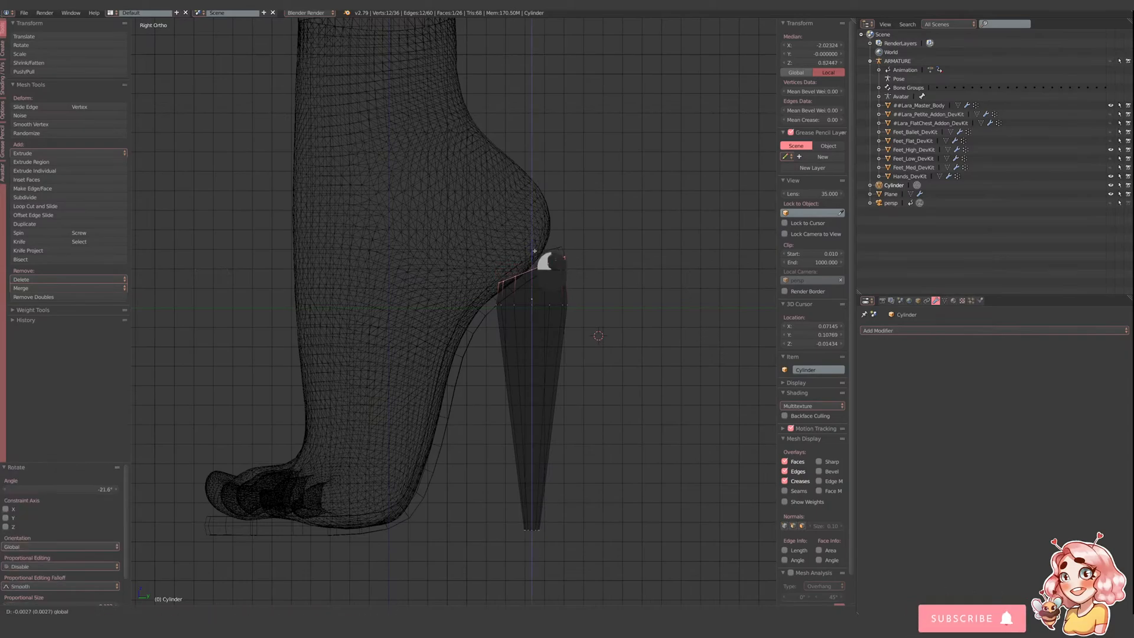
click(535, 267)
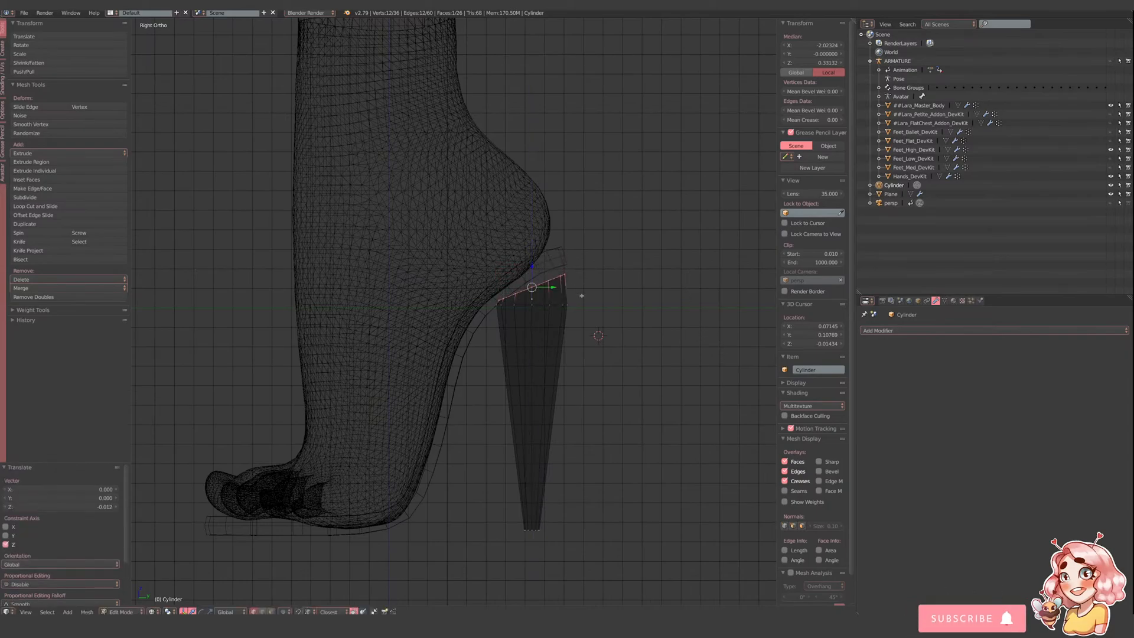
- Box-select the rearmost vertices of the heel's top rim and raise them along Z toward the sole's underside
scroll(592, 295, up, 3)
key(a)
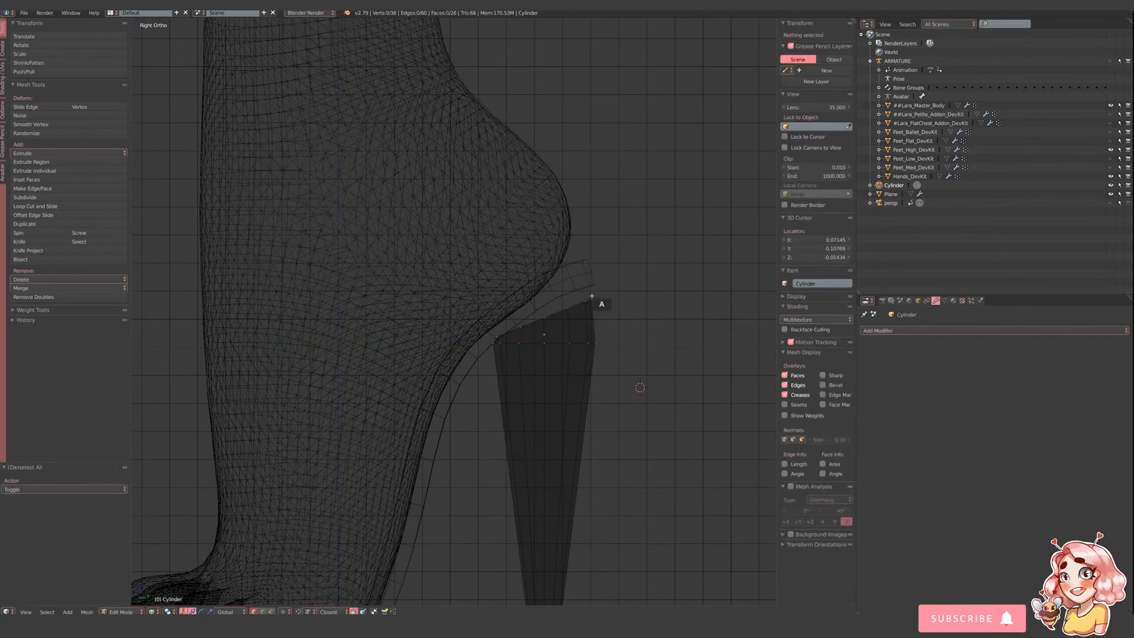
key(b)
drag(589, 295, 586, 267)
key(a)
key(b)
scroll(632, 321, up, 3)
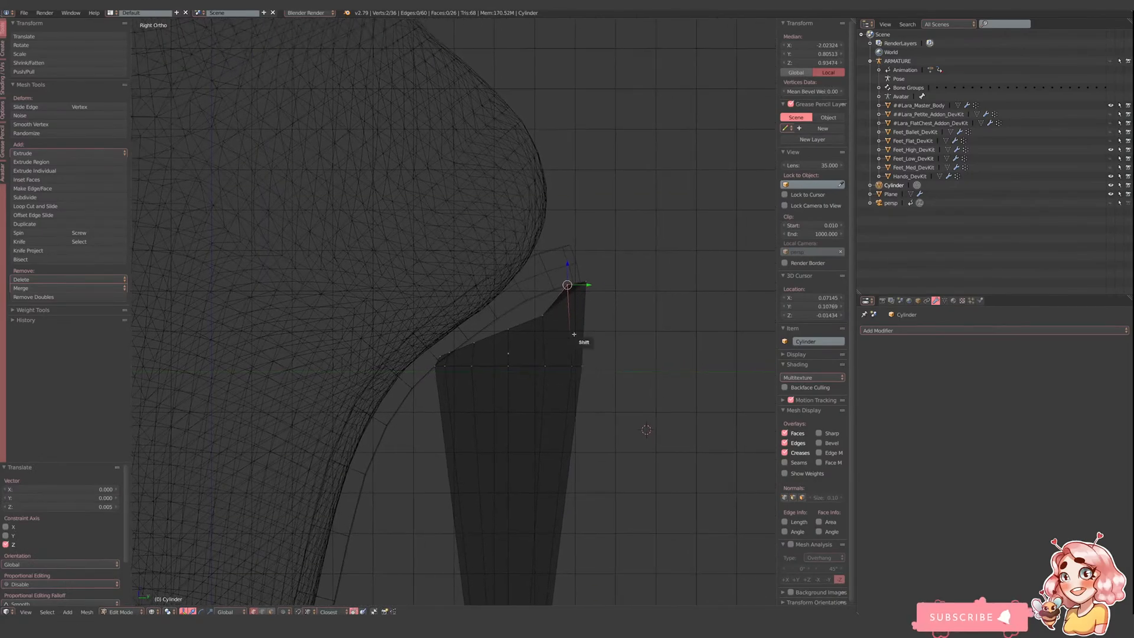
- Raise the top rim's next vertex pair forward by about 0.005 along Z, and raise the middle pair to follow the sole's curve
key(a)
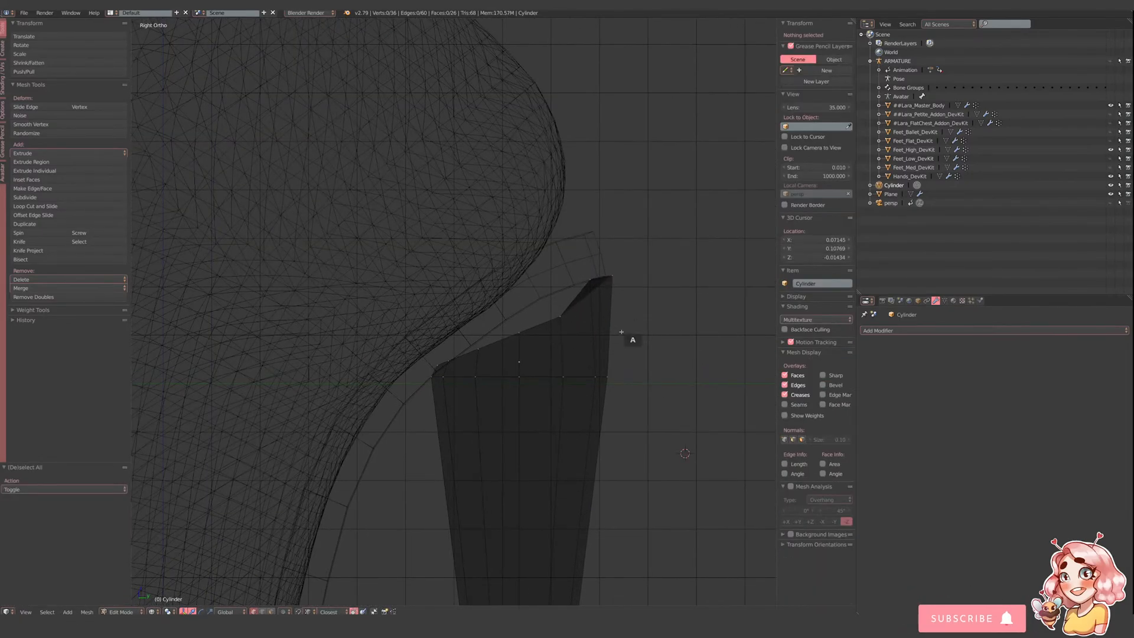
key(b)
drag(555, 311, 553, 275)
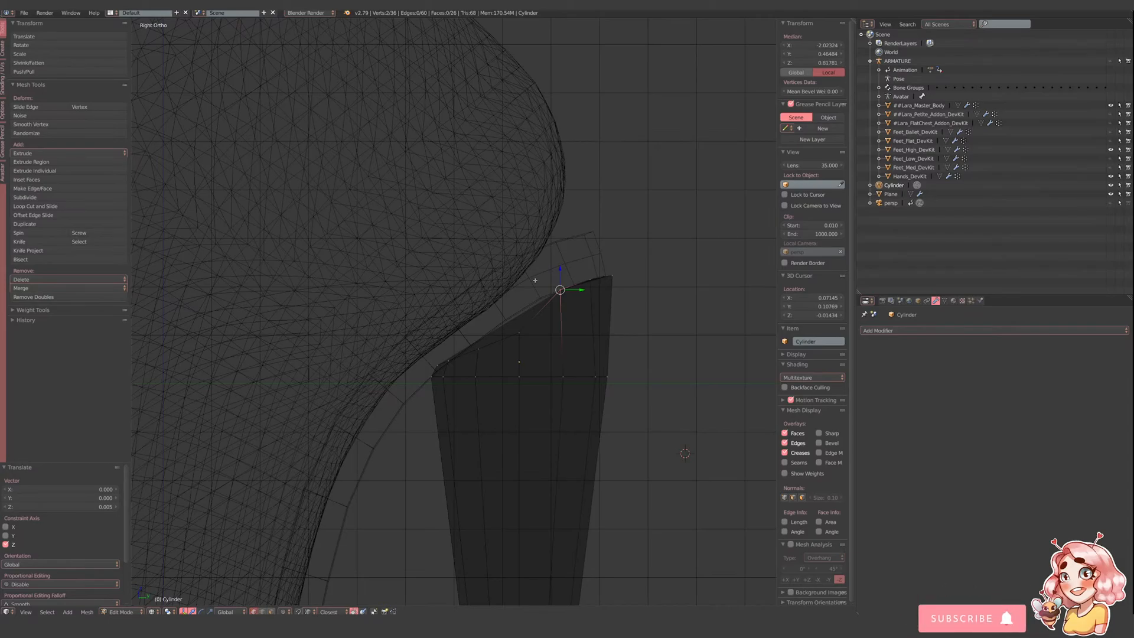
key(a)
key(b)
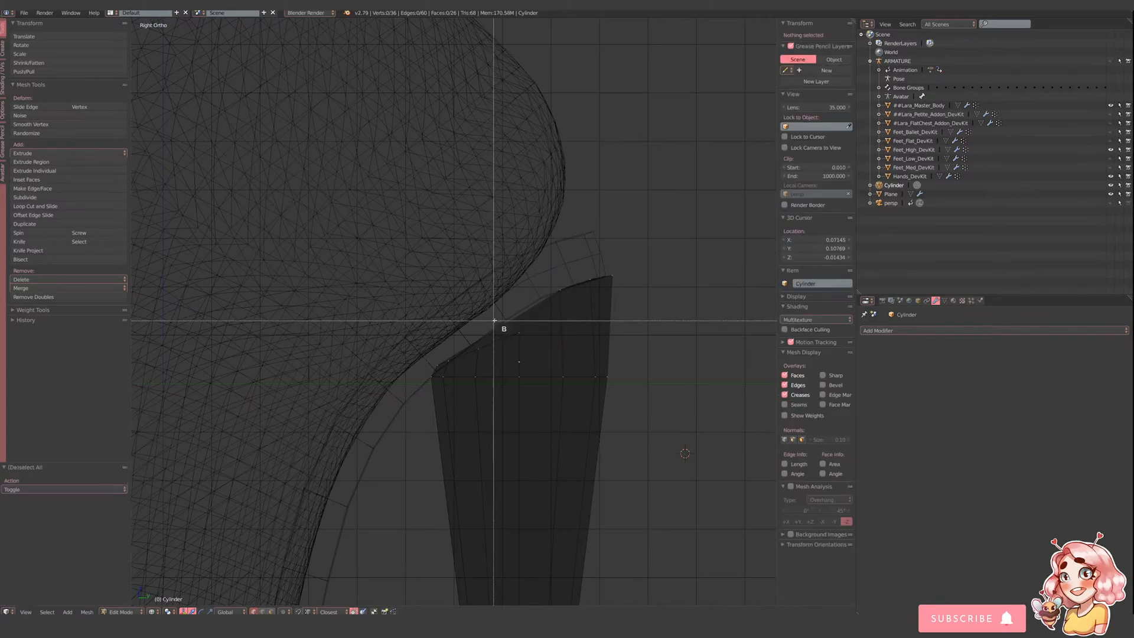
drag(503, 314, 525, 342)
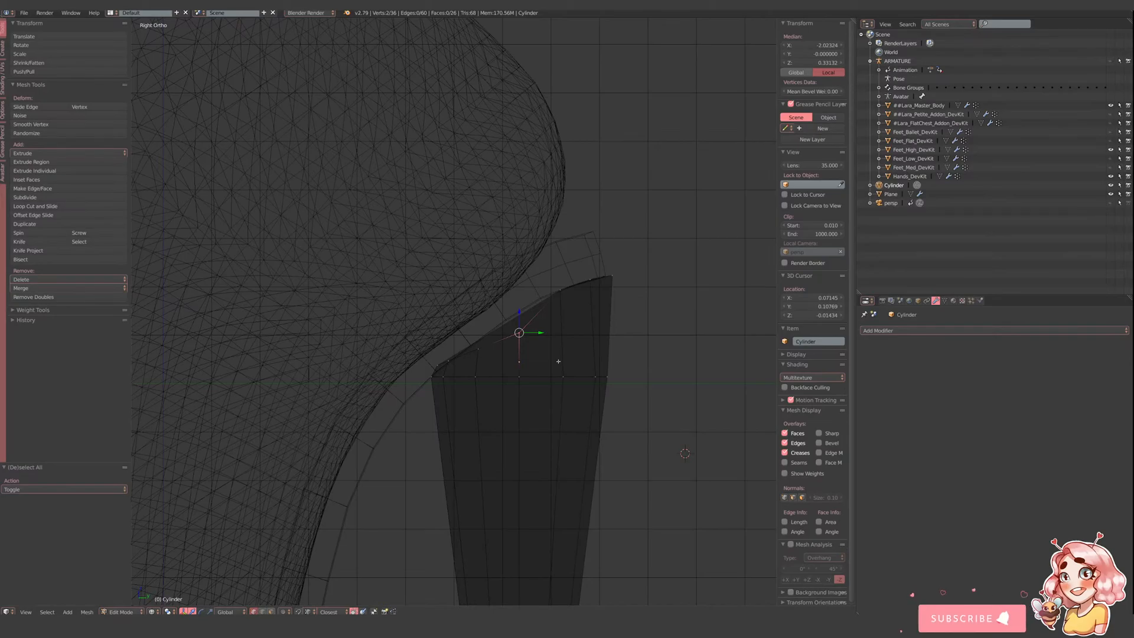
drag(514, 316, 515, 294)
- Box-select the top rim's vertex pair just in front of the middle and raise it about 0.002 along Z
key(a)
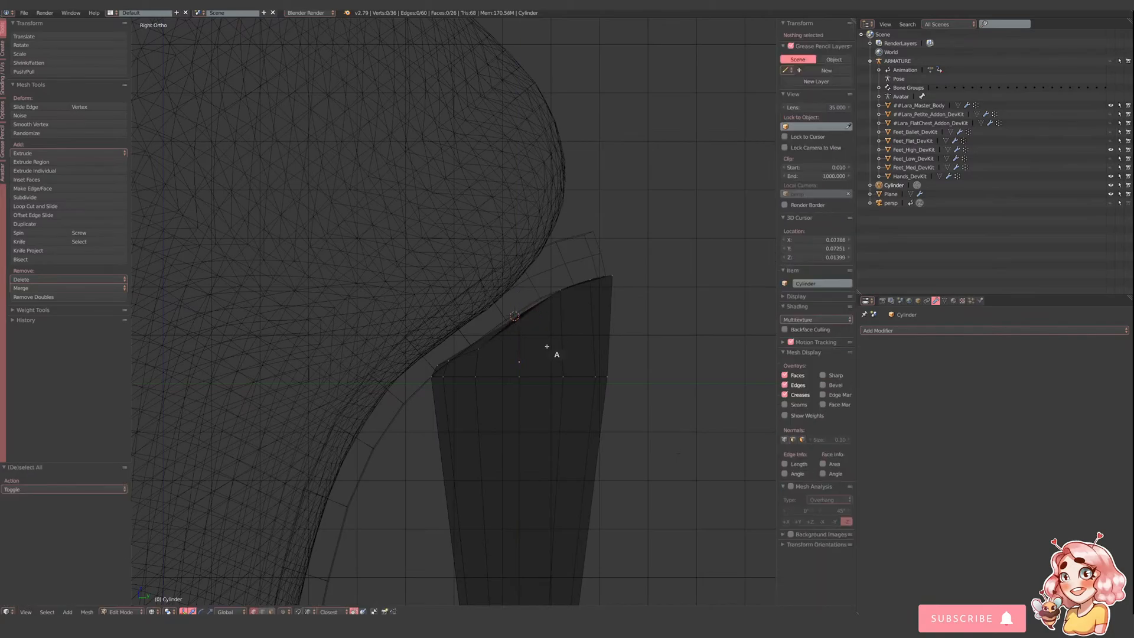
key(b)
mouse_move(470, 334)
mouse_down()
mouse_move(485, 359)
mouse_move(482, 324)
mouse_up()
scroll(577, 347, down, 4)
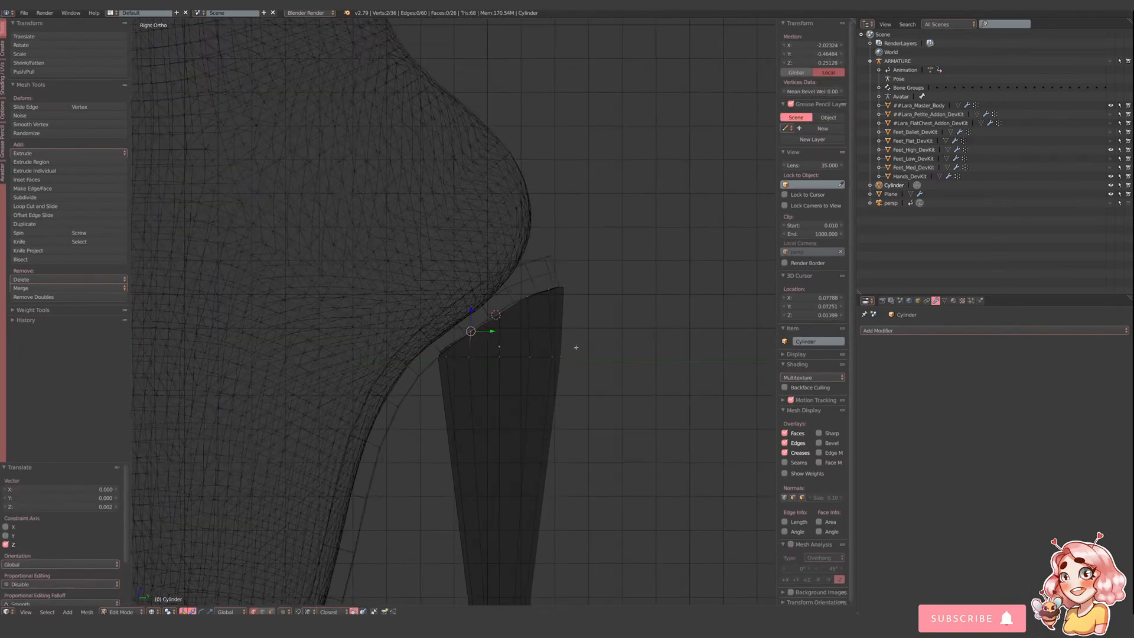
- Insert one edge loop across the upper part of the heel and scale it in to about 0.431, then by about 0.856
key(z)
scroll(567, 360, down, 3)
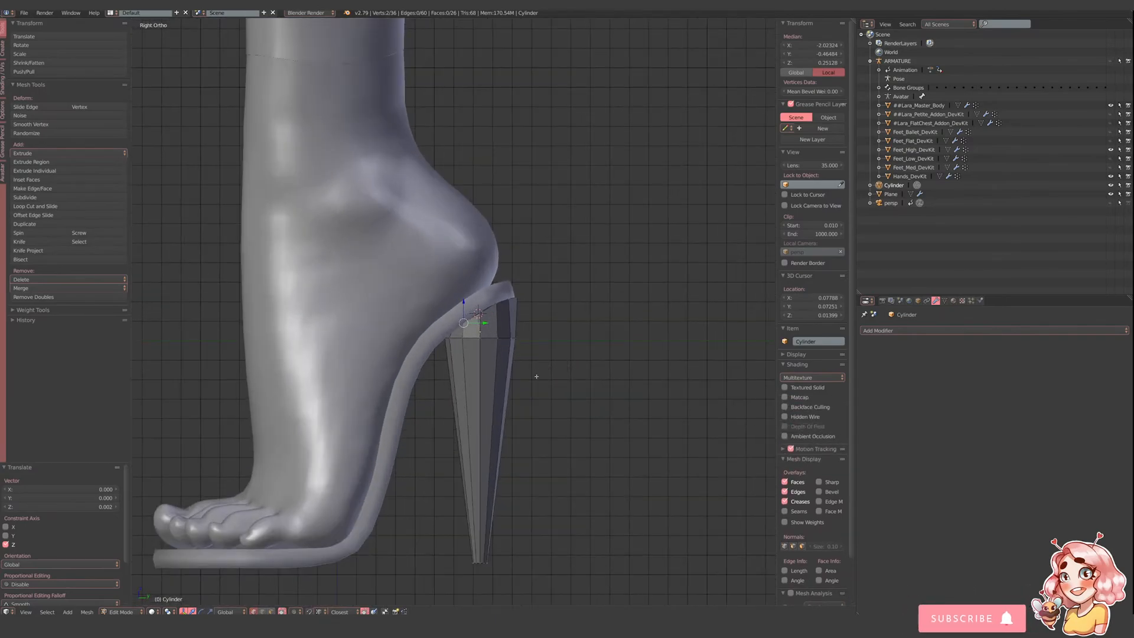
key(z)
key(a)
key(ctrl+r)
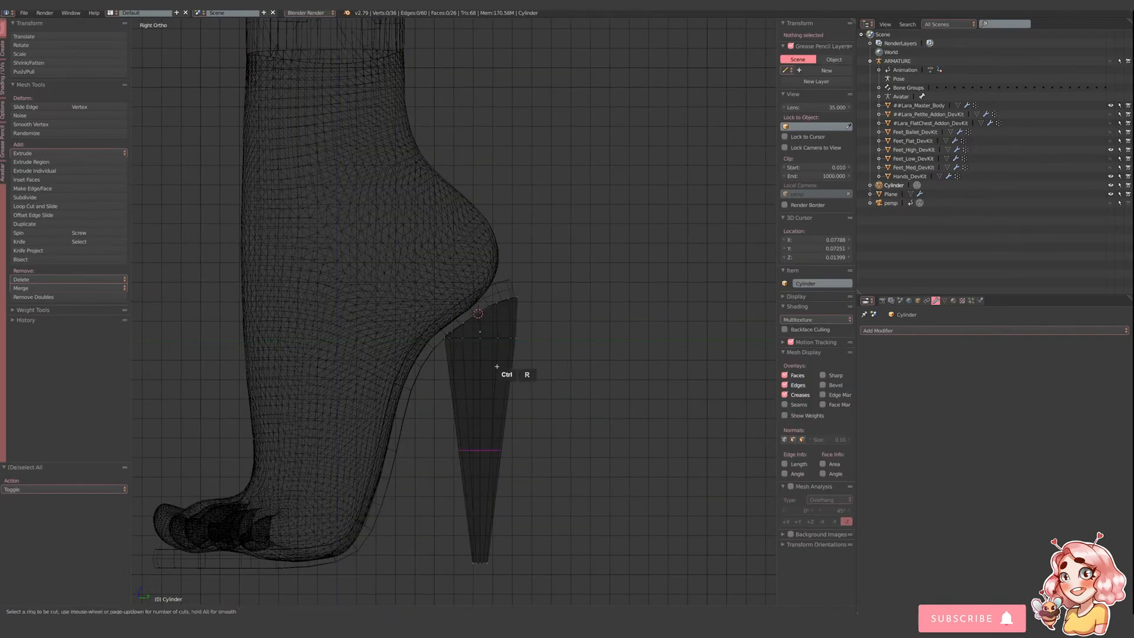
click(549, 384)
click(575, 401)
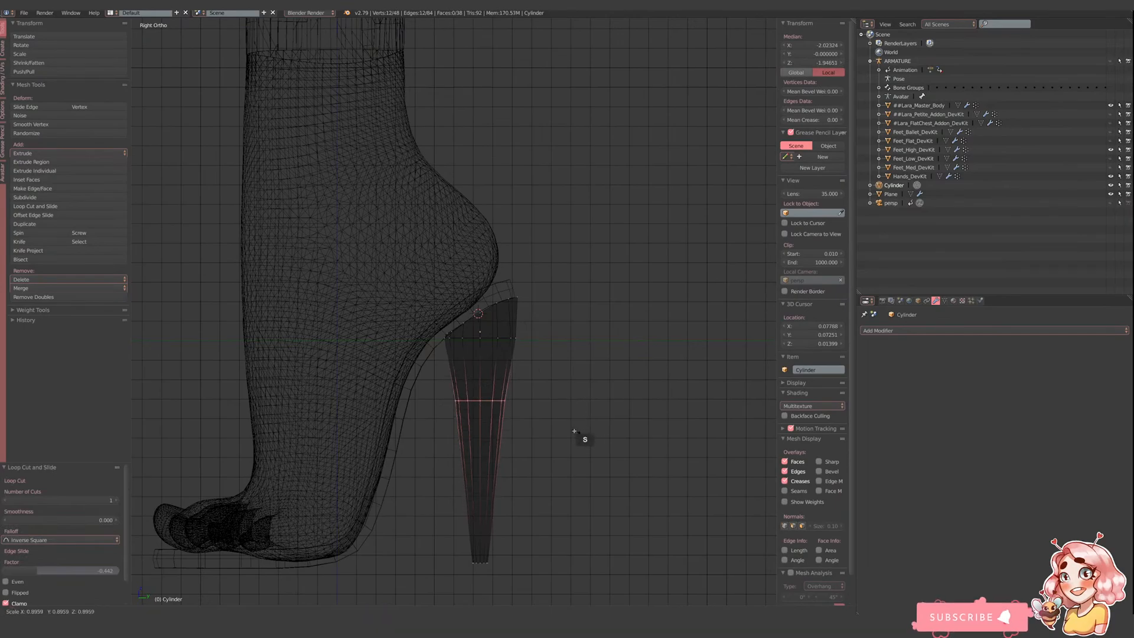
key(s)
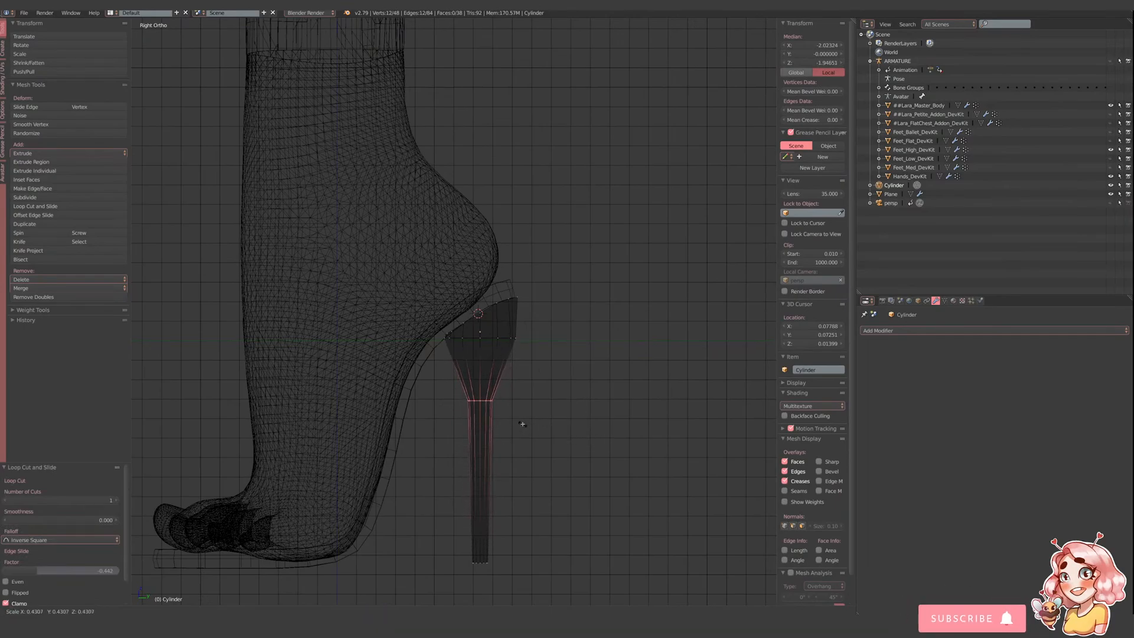
click(522, 423)
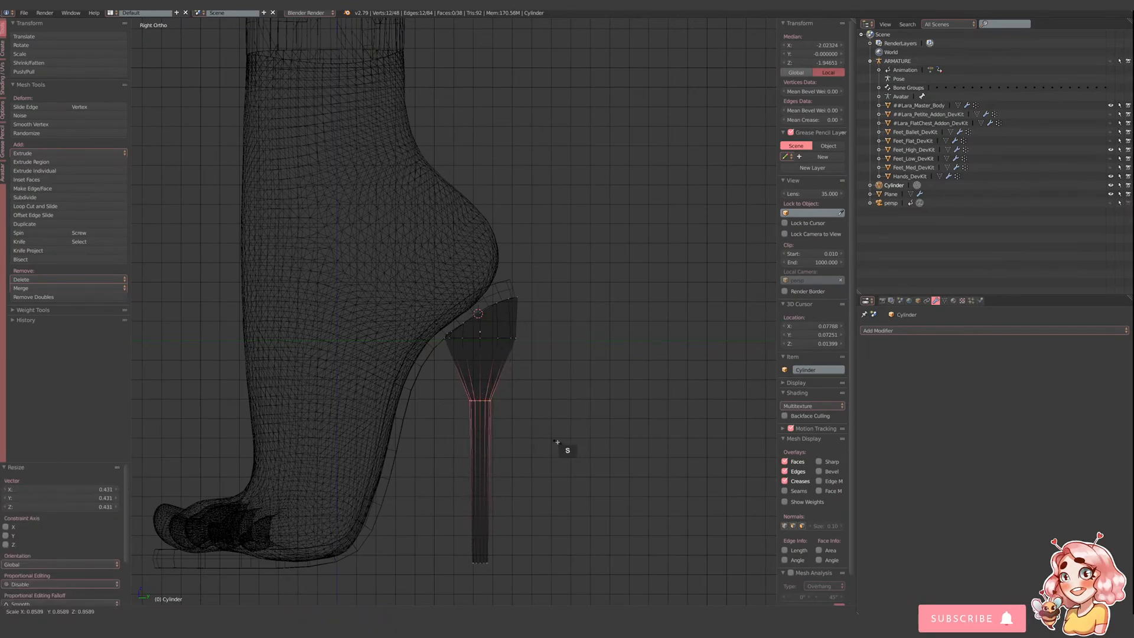
- Select the slanted cap face on top of the heel and delete it as a face
scroll(561, 451, up, 2)
key(z)
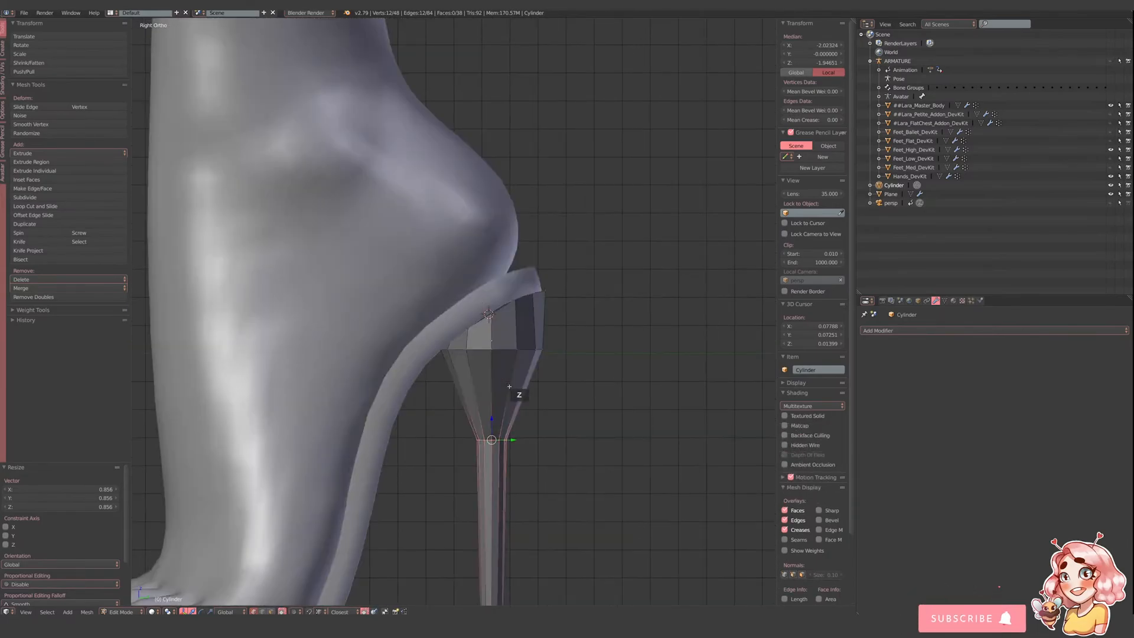
key(z)
scroll(454, 362, up, 2)
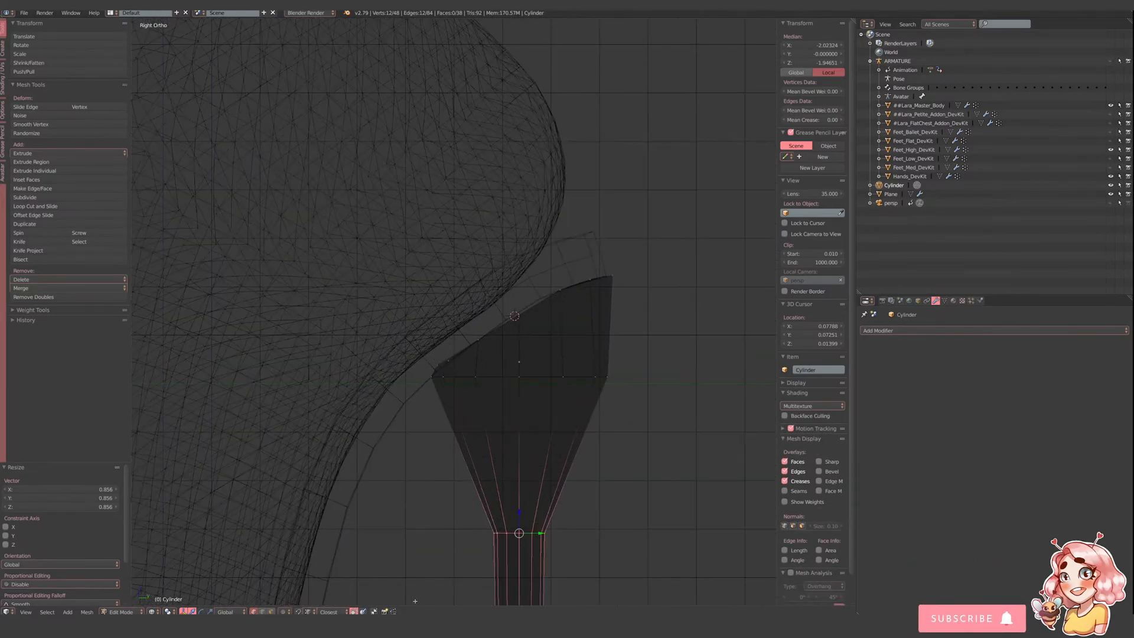
click(272, 611)
key(z)
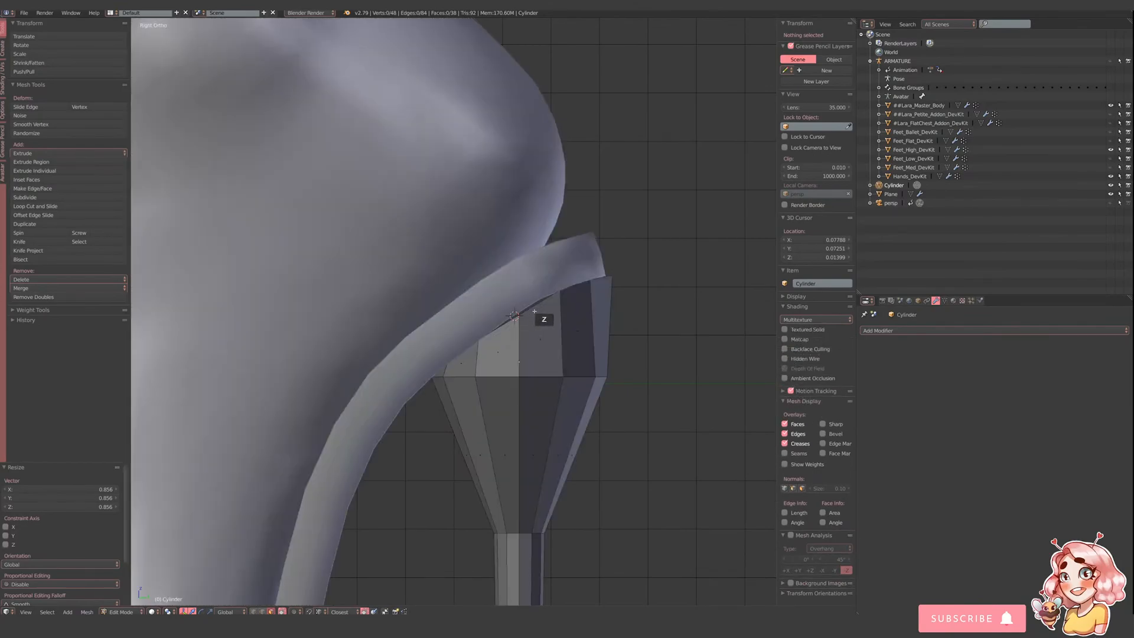
middle_drag(532, 311, 520, 339)
key(z)
right_click(520, 352)
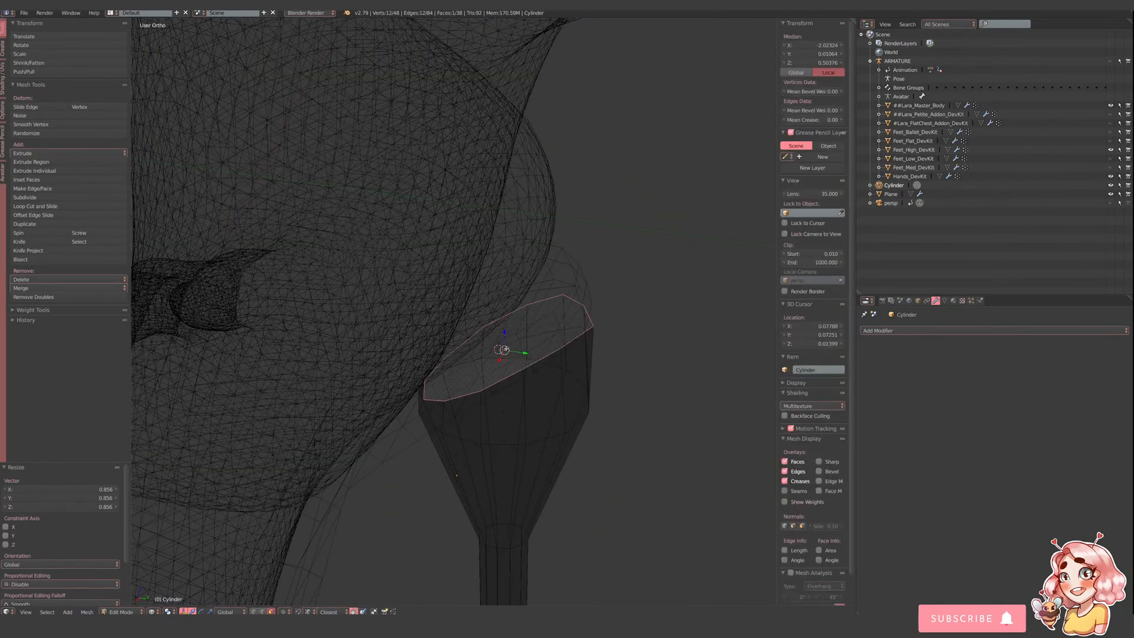
key(x)
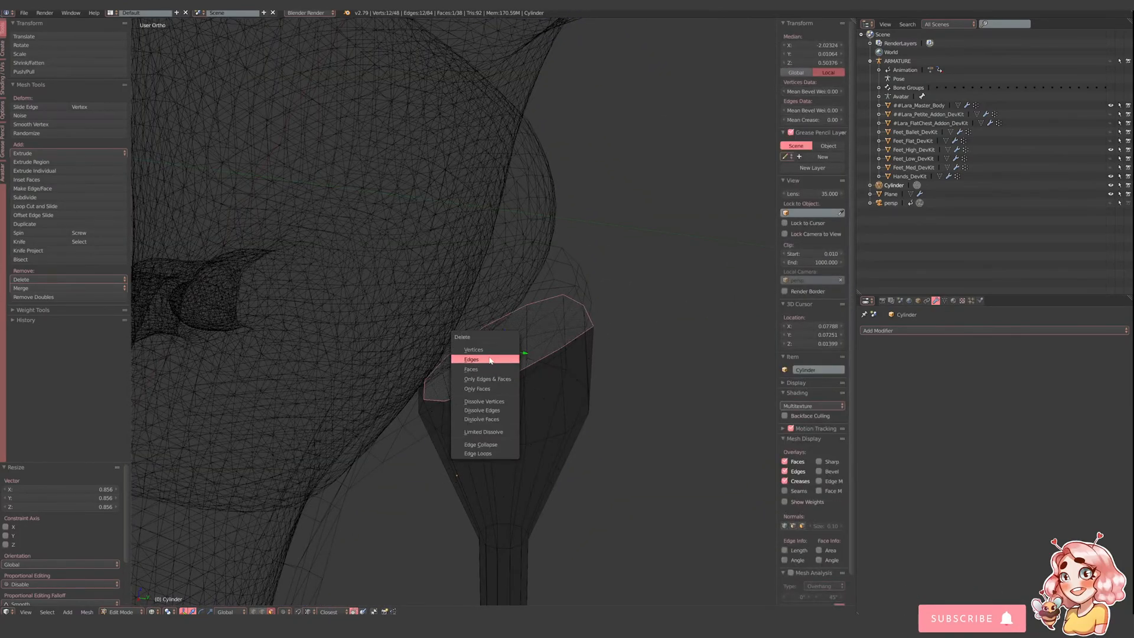
click(492, 372)
key(z)
- Select the heel's open top rim loop and scale it to about 1.535 along X to widen it under the sole
middle_drag(541, 359, 503, 340)
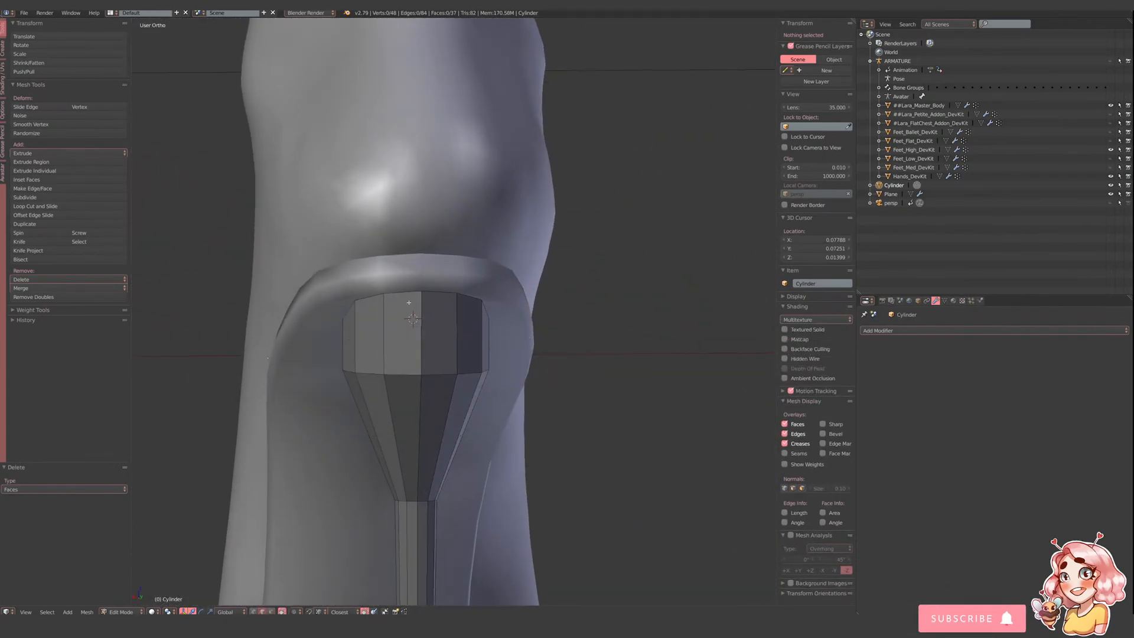
shift+right_click(405, 294)
alt+shift+right_click(405, 294)
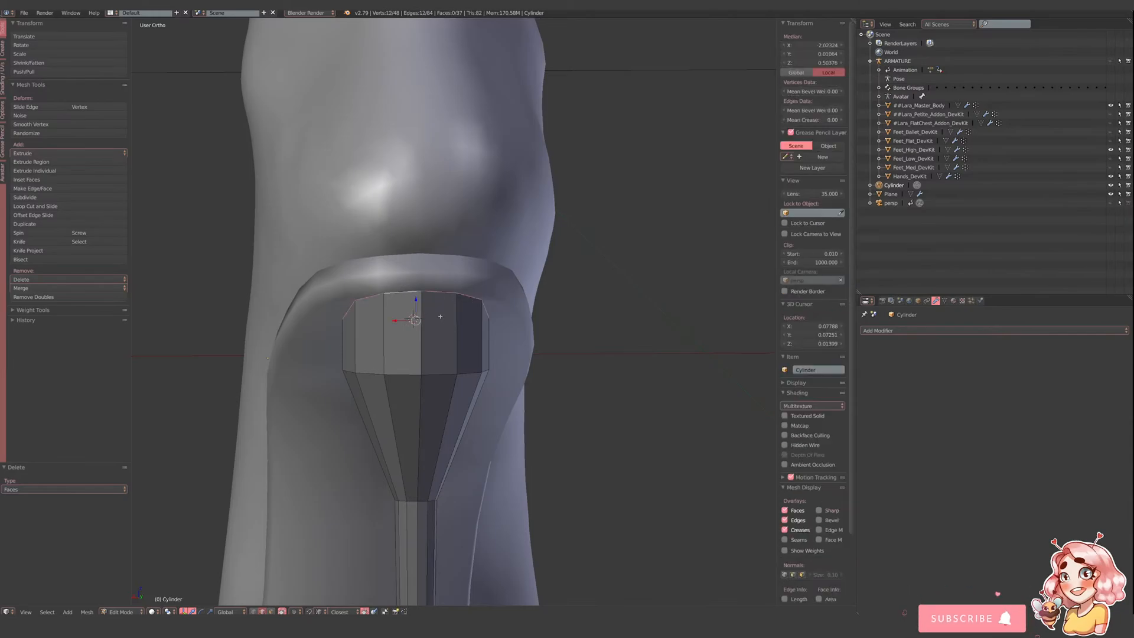
middle_drag(405, 294, 587, 374)
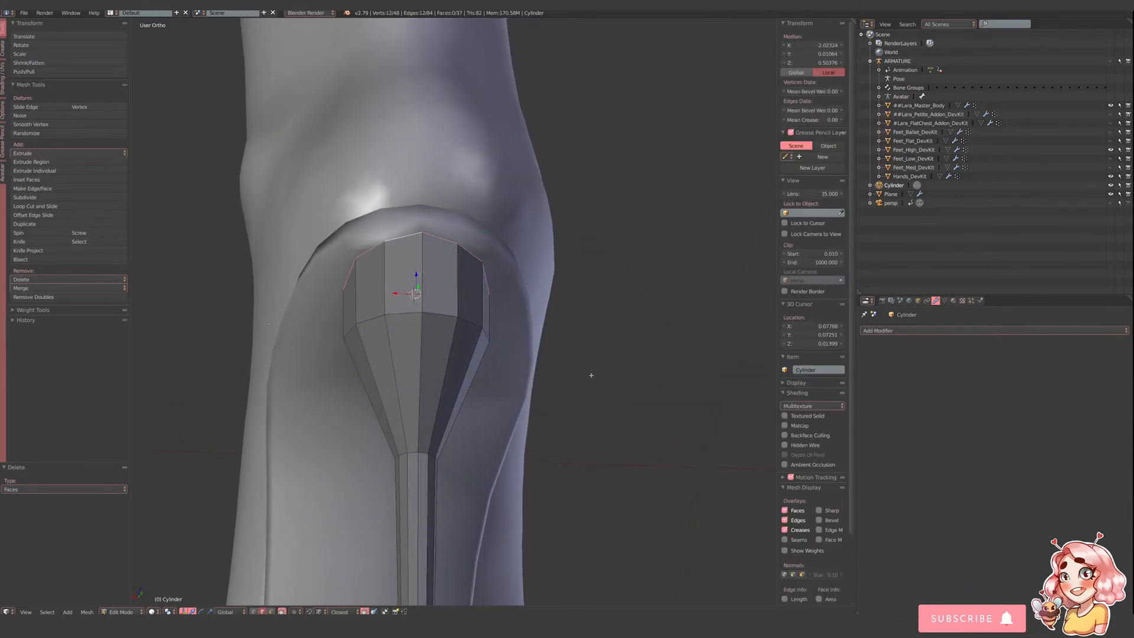
key(s)
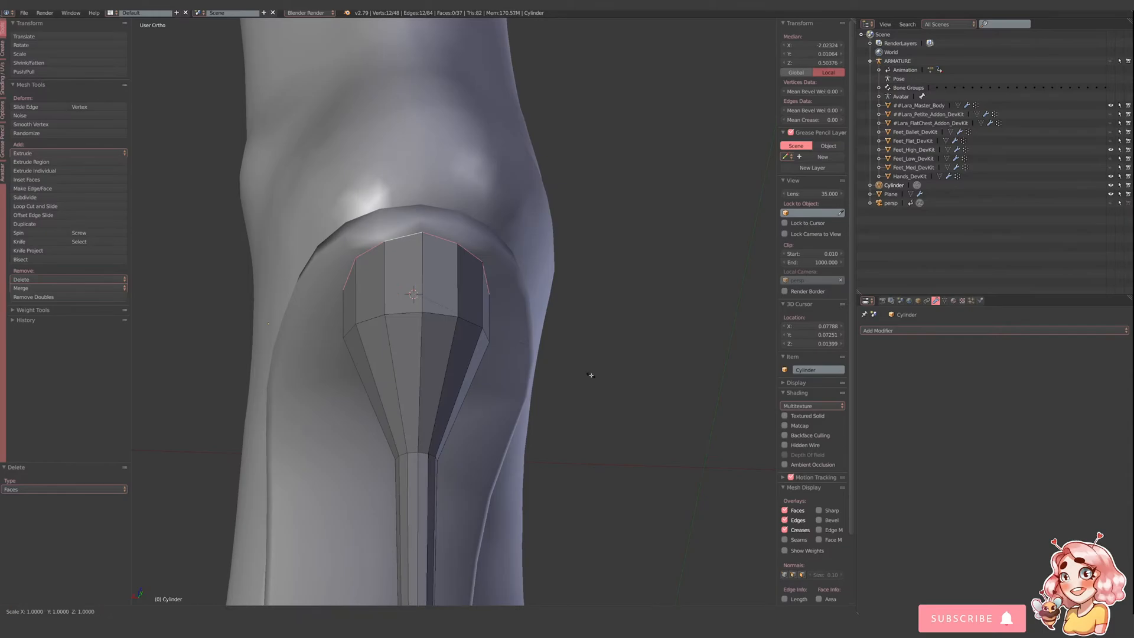
key(x)
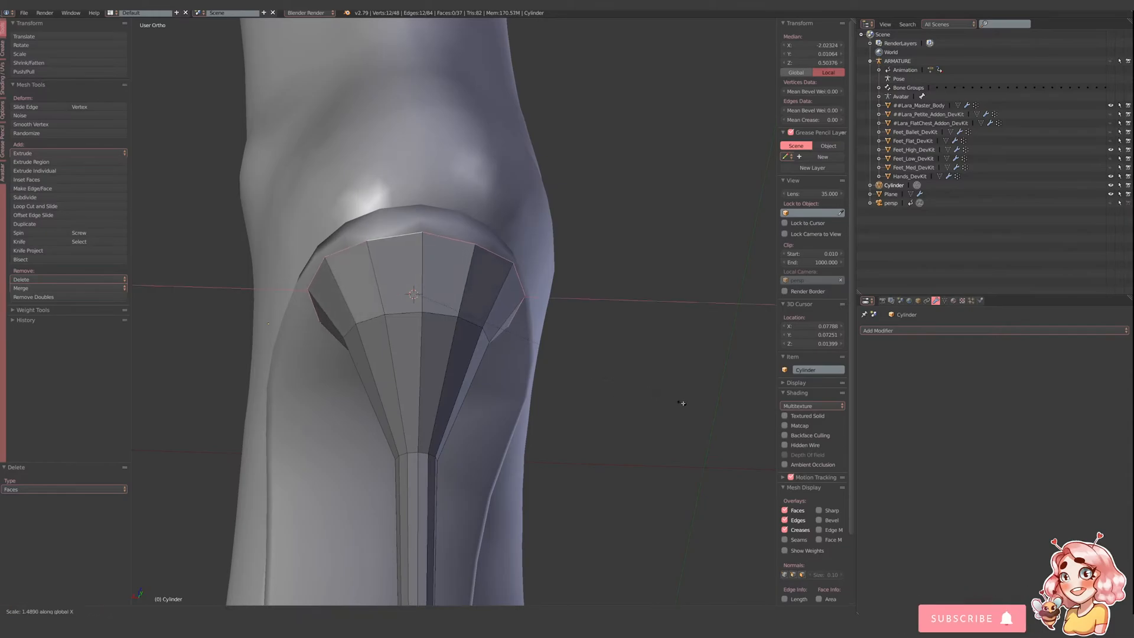
click(689, 408)
scroll(689, 408, down, 5)
- Select the horizontal edge loop just below the heel's top rim and scale it in to about 0.350
middle_drag(354, 369, 465, 382)
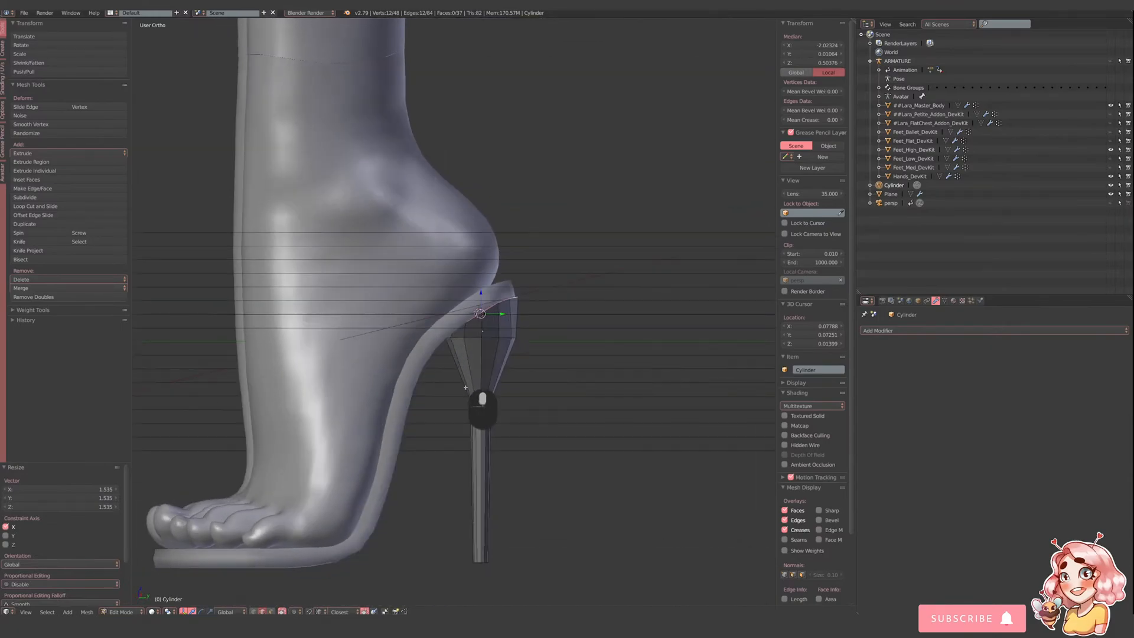
scroll(448, 525, up, 2)
alt+shift+click(526, 371)
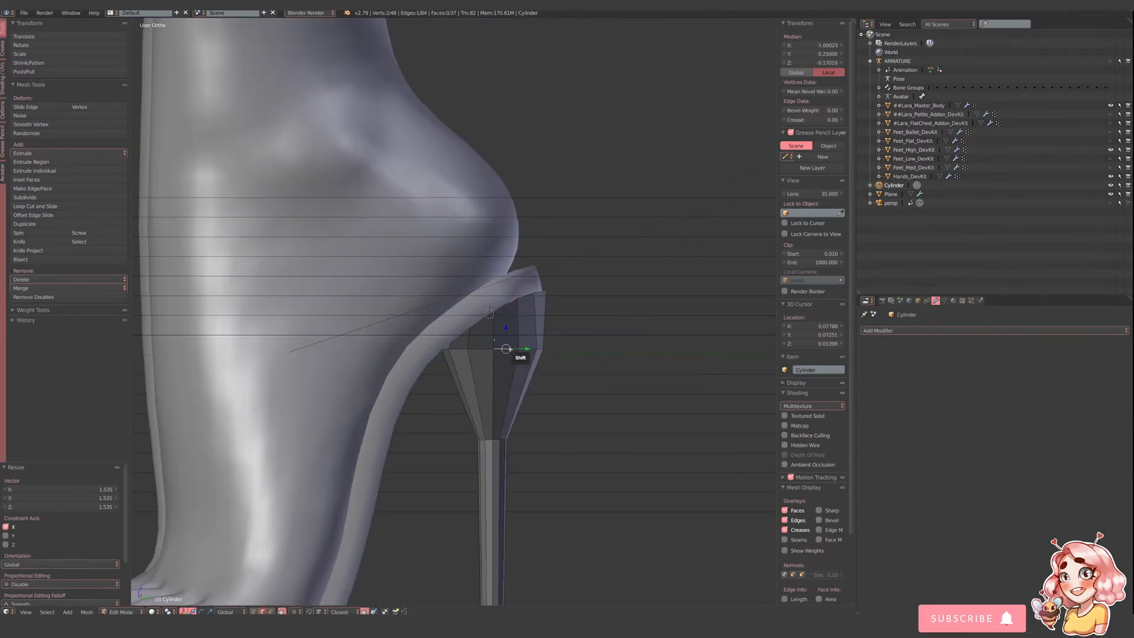
alt+shift+click(510, 349)
key(s)
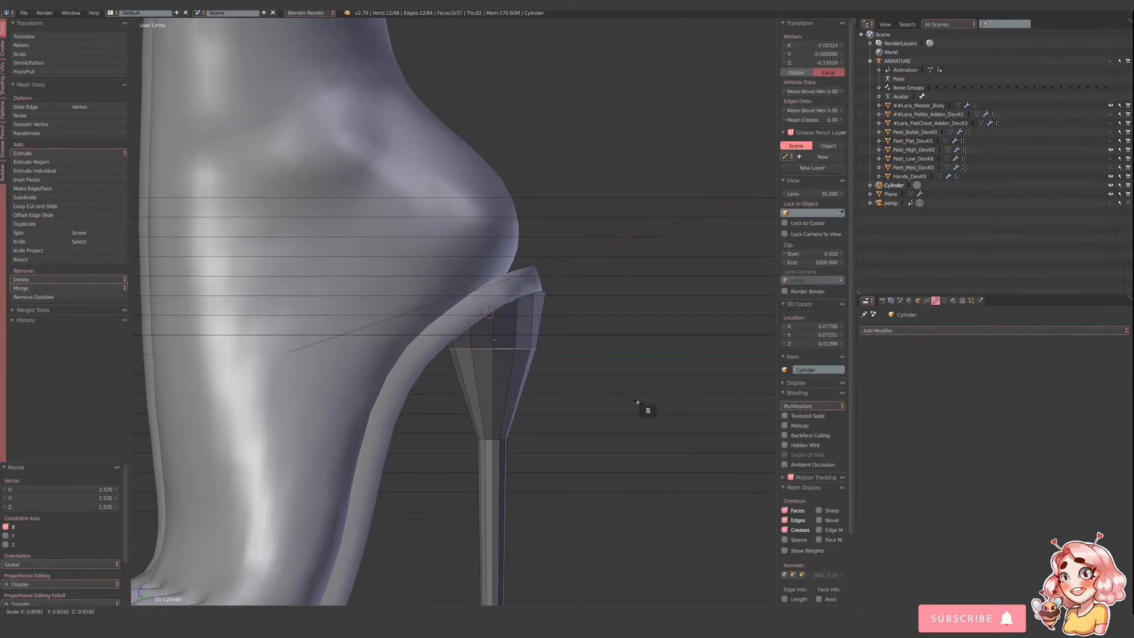
click(553, 367)
middle_drag(577, 362, 515, 301)
right_click(439, 326)
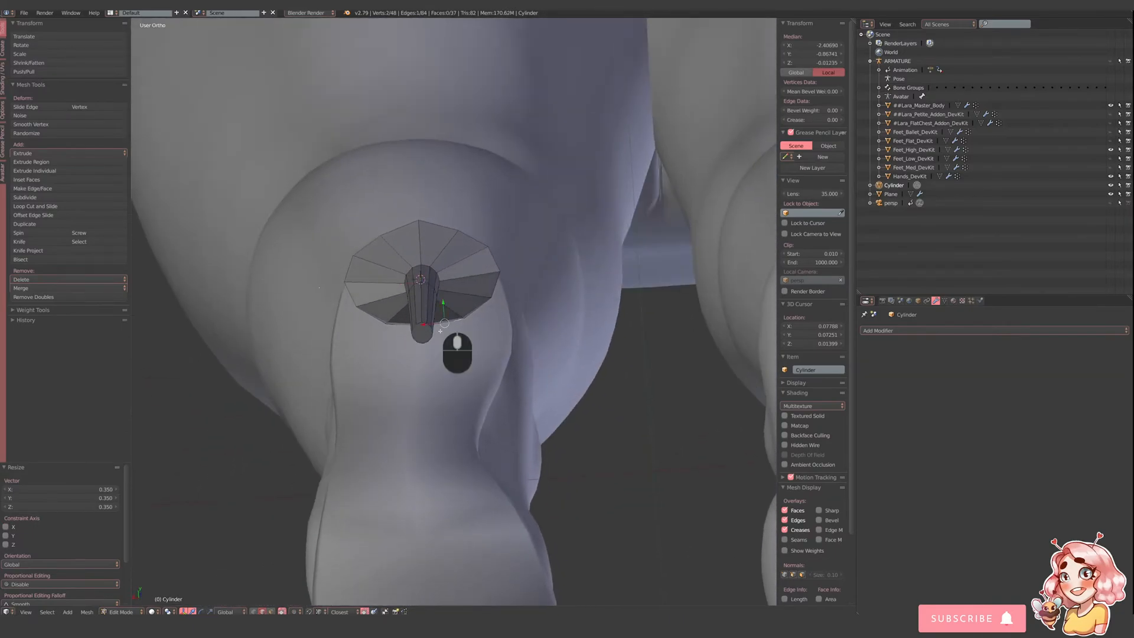
middle_drag(438, 326, 468, 333)
key(z)
key(z)
shift+right_click(415, 299)
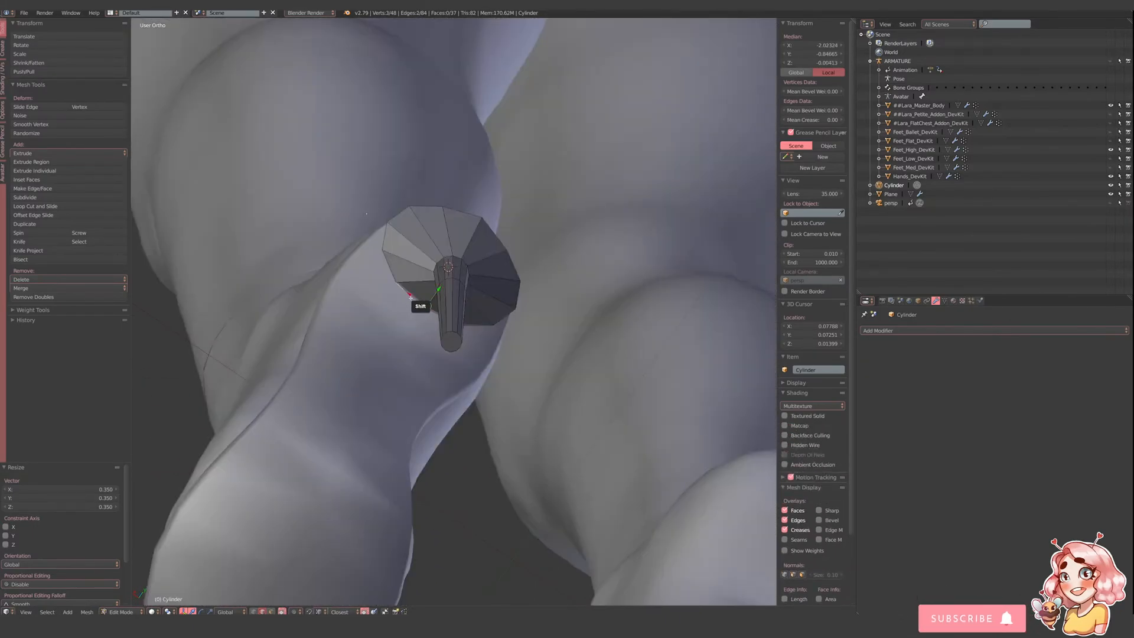
middle_drag(415, 299, 488, 322)
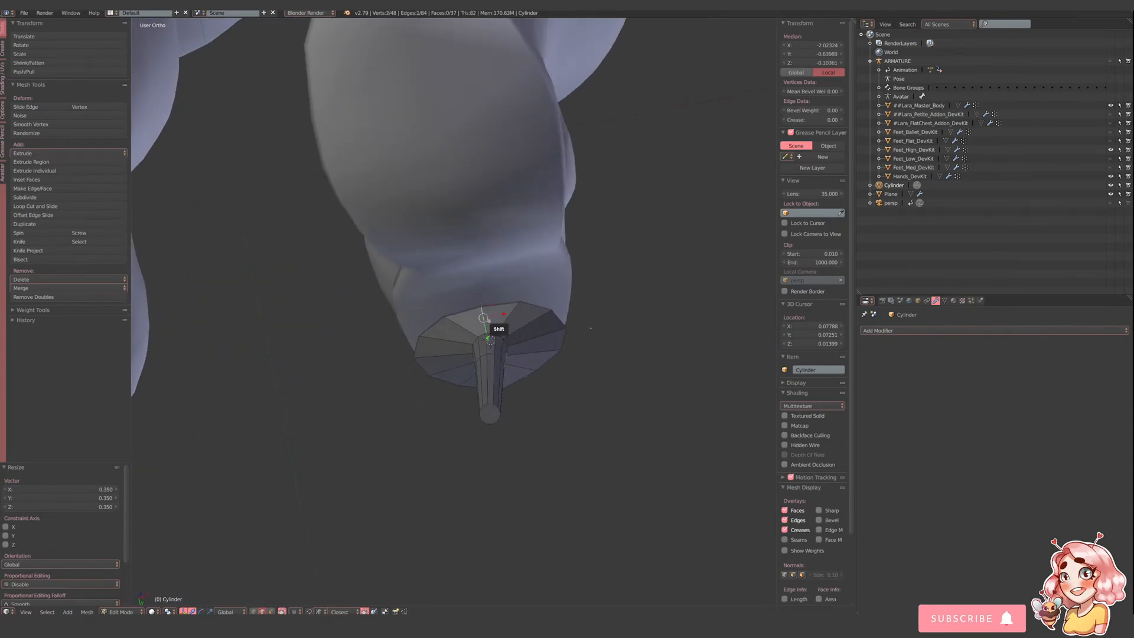
alt+shift+right_click(489, 321)
key(x)
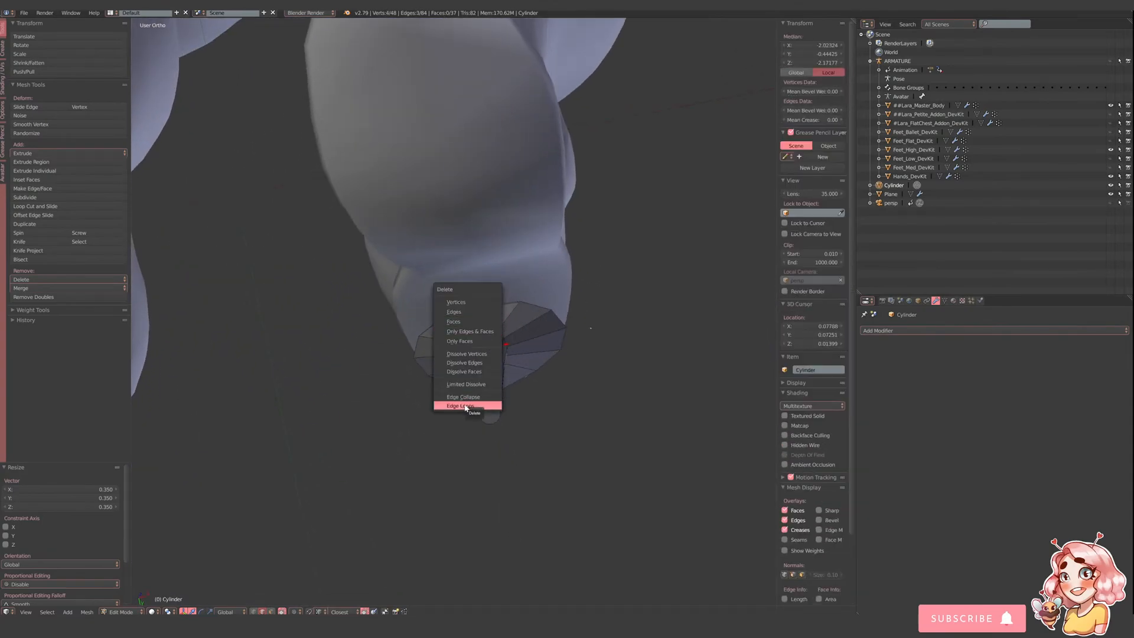
scroll(563, 408, up, 3)
- Select the vertical edge loop down the centre of the heel's front side and delete it with Edge Loops
right_click(510, 326)
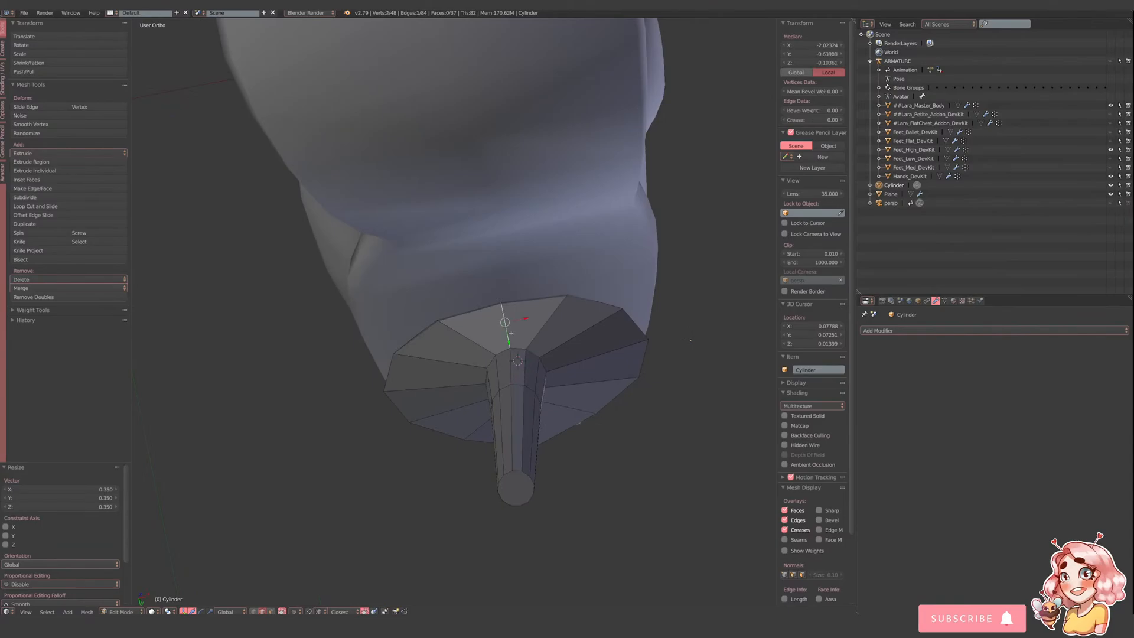
middle_drag(509, 326, 516, 355)
scroll(516, 354, up, 1)
alt+shift+right_click(517, 355)
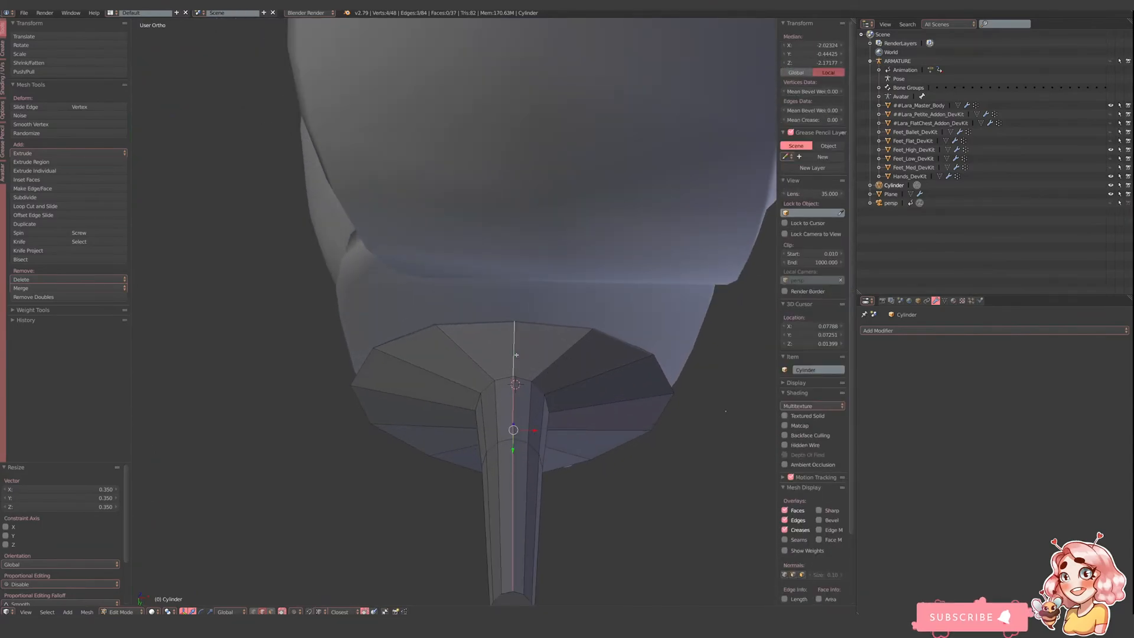
key(x)
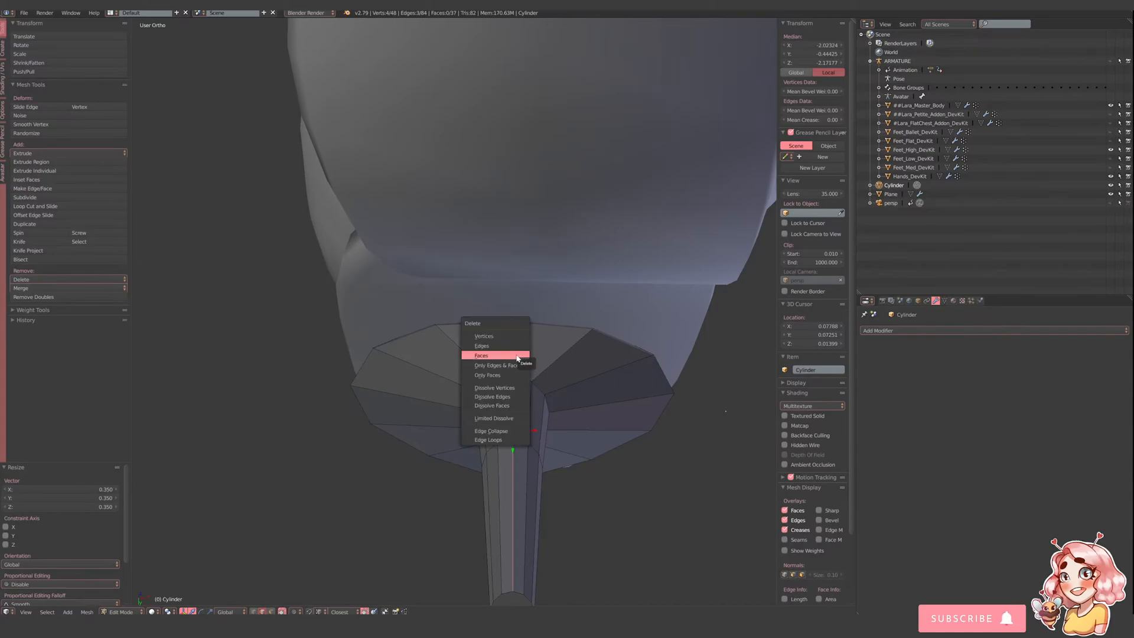
click(493, 439)
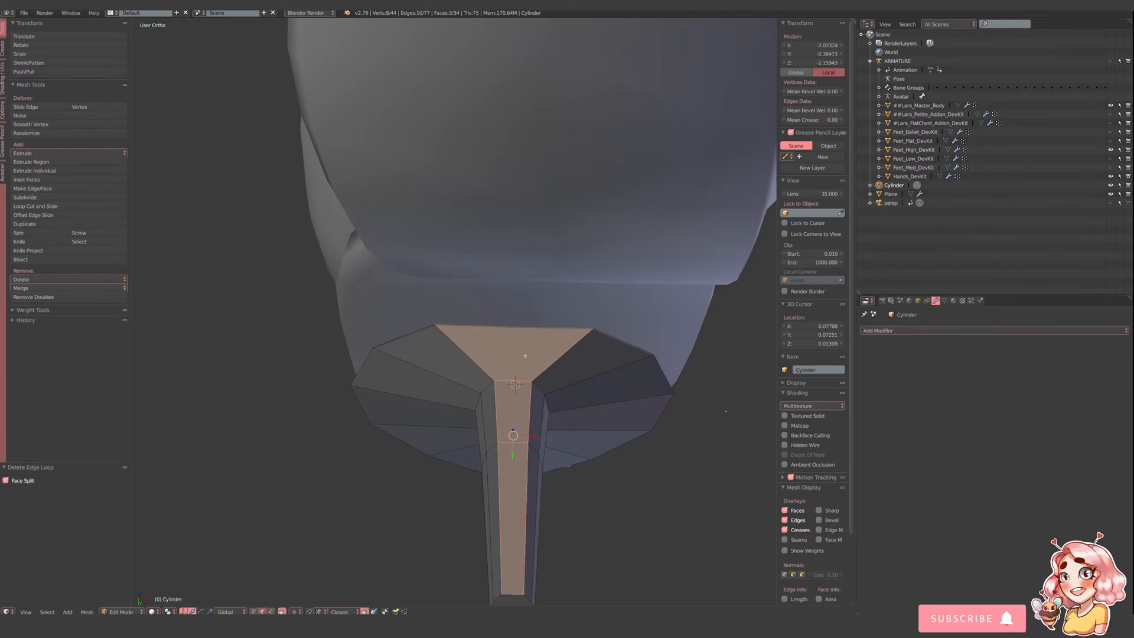
- Delete the two vertical edge loops bordering the heel's front face to leave one wide front strip
right_click(559, 353)
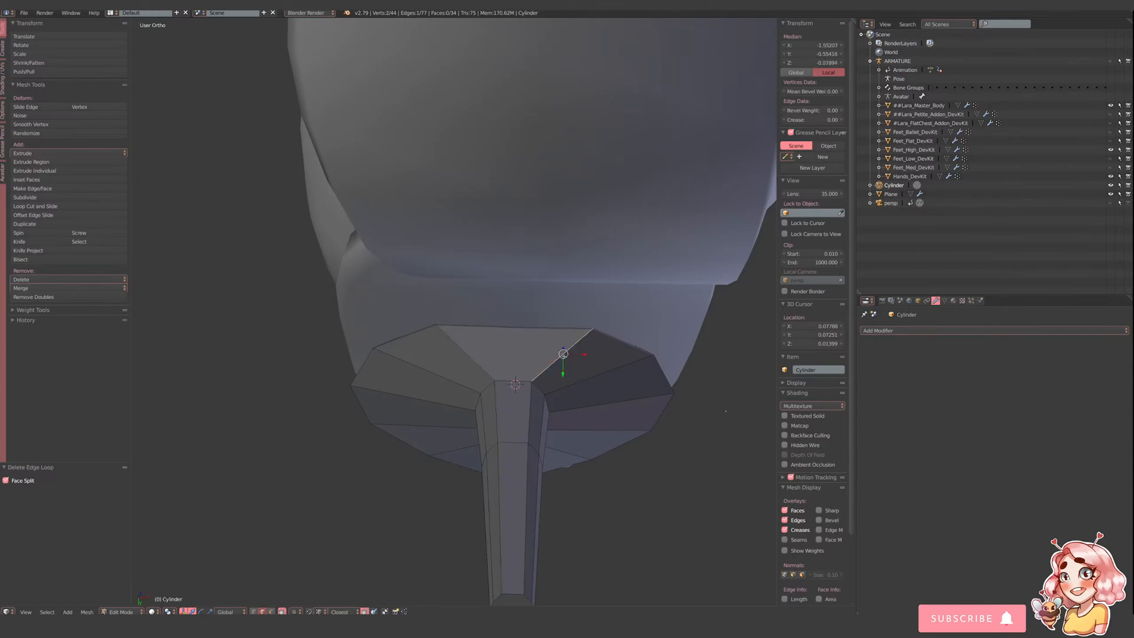
alt+shift+right_click(489, 369)
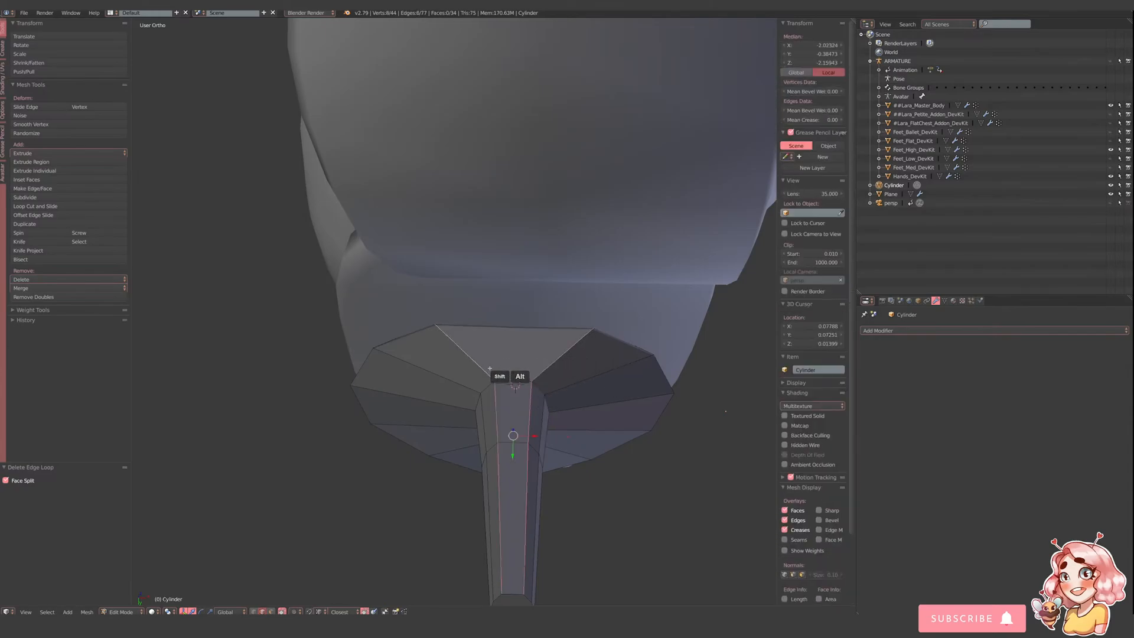
key(x)
click(489, 367)
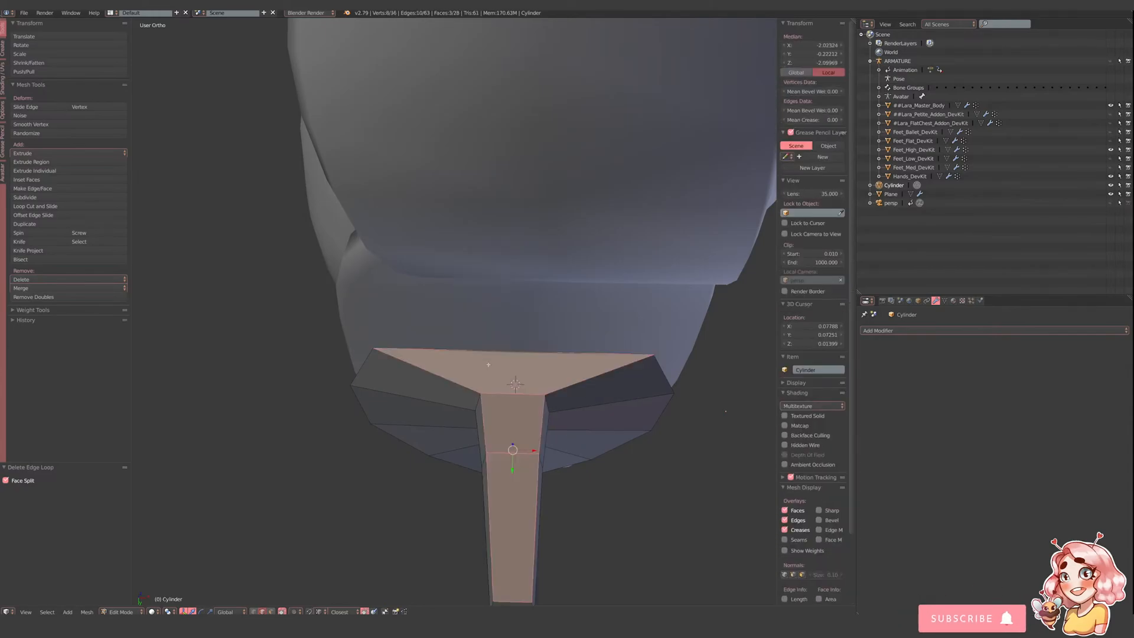
- Move the front edge of the heel's top rim forward along Y and lower it about 0.004 along Z to follow the sole
middle_drag(496, 367, 465, 368)
right_click(428, 354)
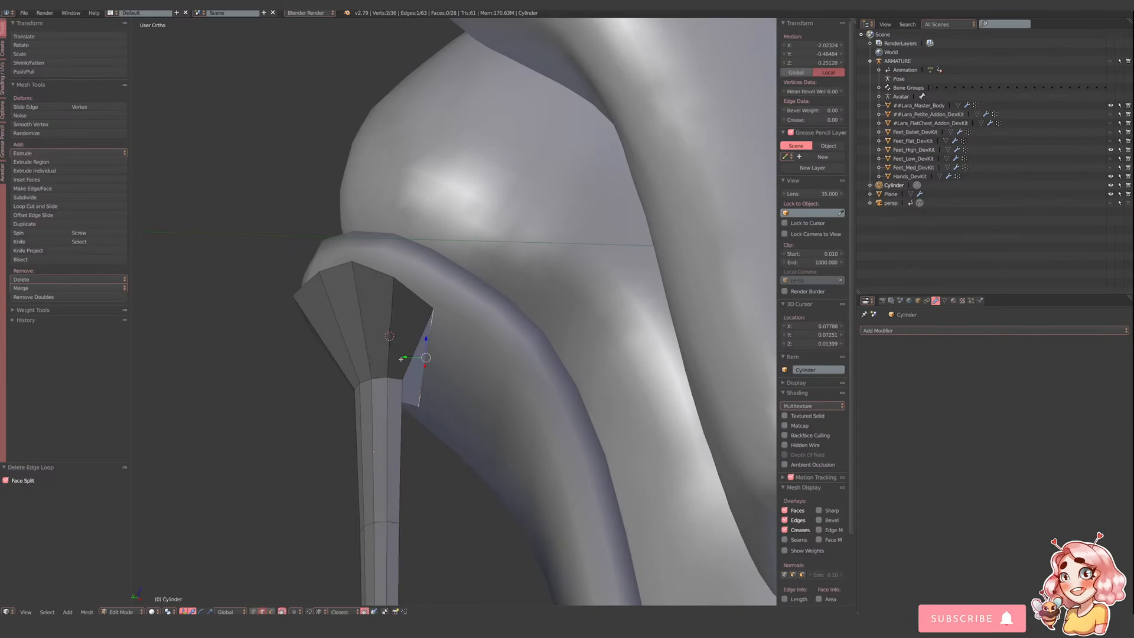
drag(415, 358, 454, 355)
middle_drag(454, 355, 571, 360)
drag(470, 327, 455, 331)
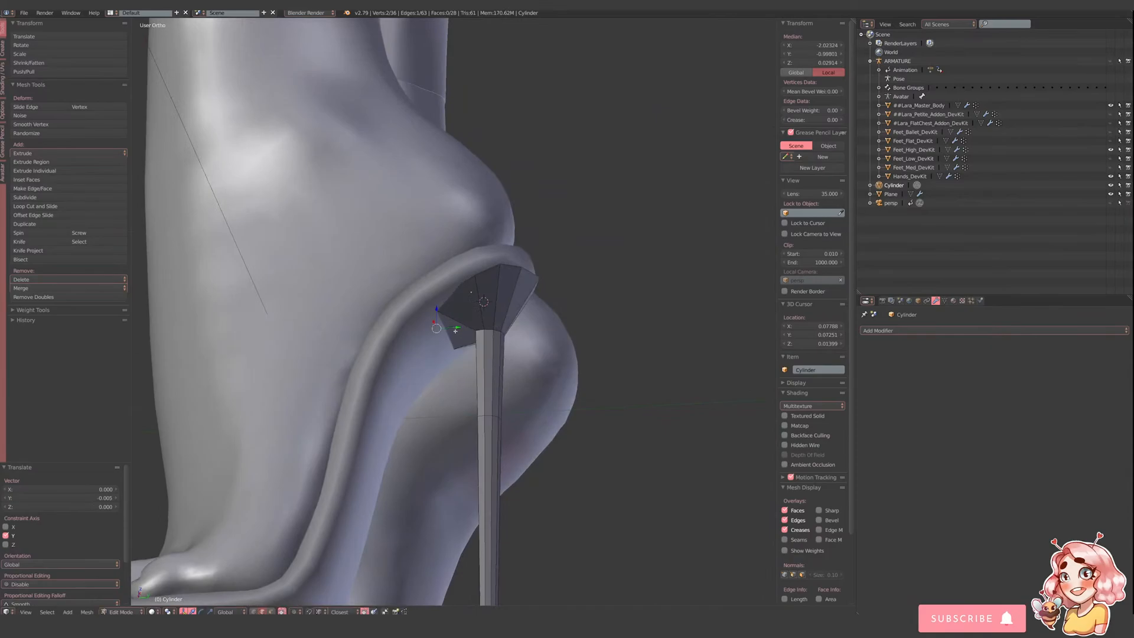
key(ctrl+z)
- Scale the top rim's front edge to about 1.240 along X to match the sole's width
middle_drag(438, 310, 442, 349)
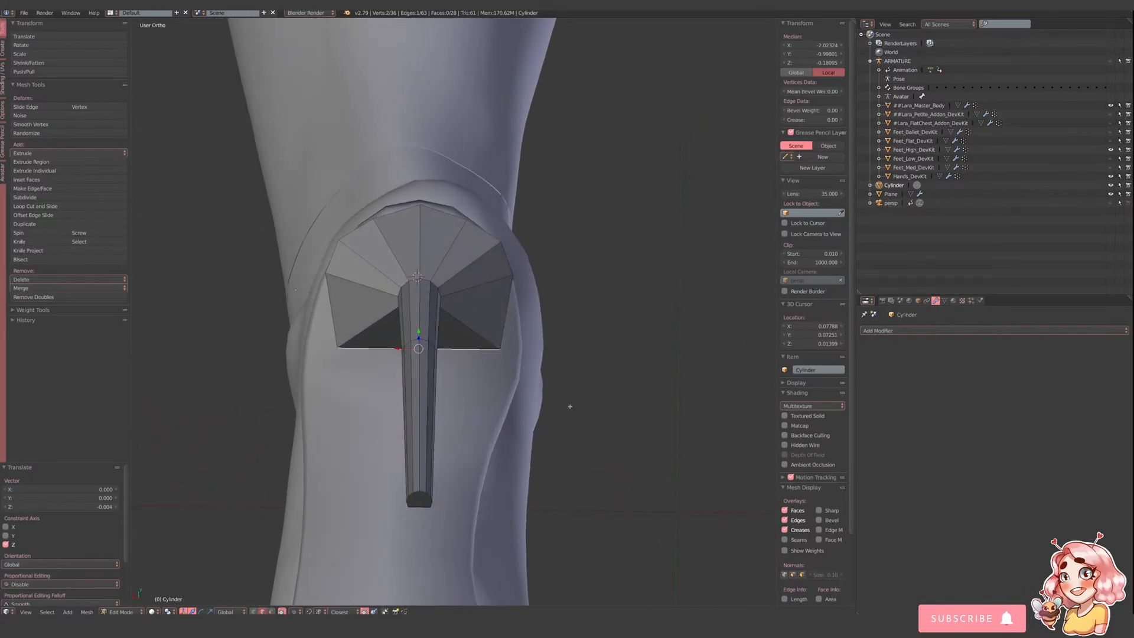
key(s)
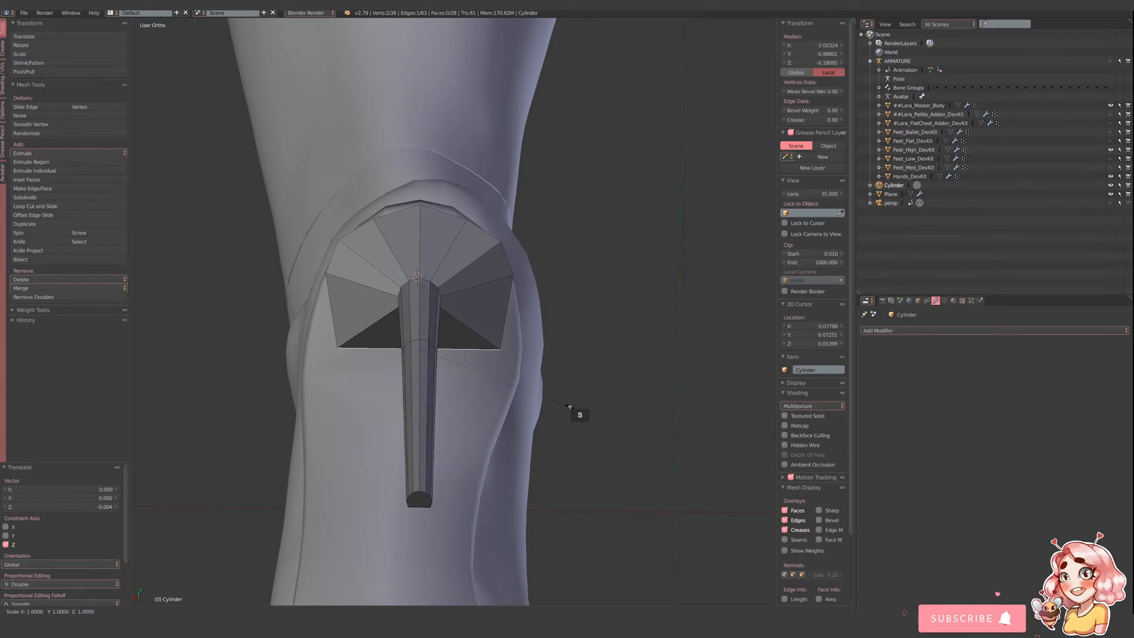
key(x)
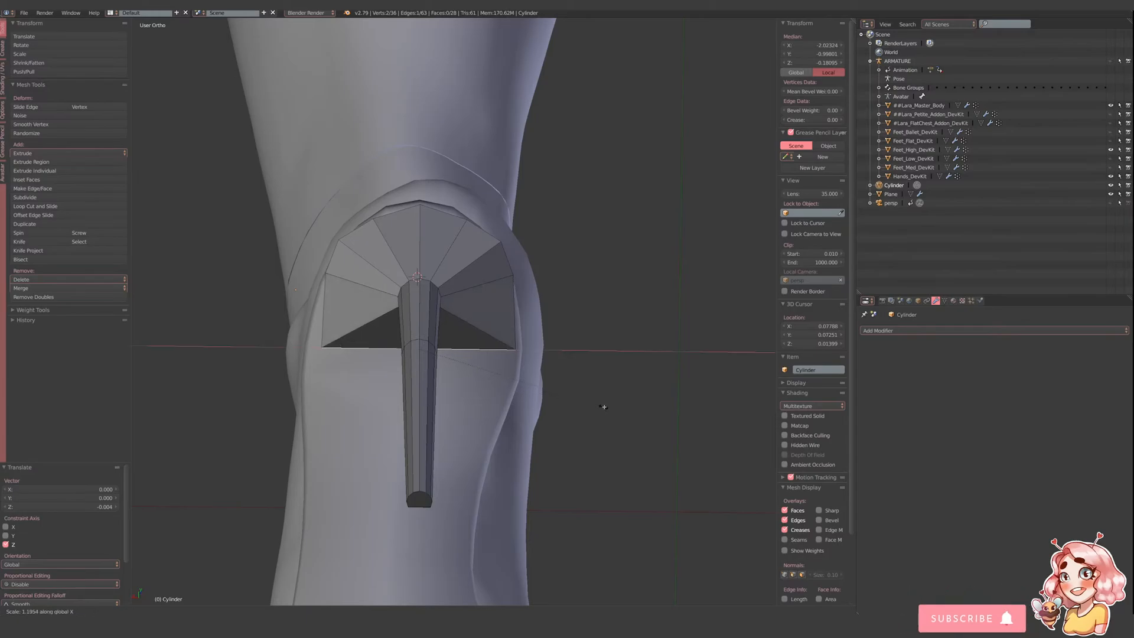
click(612, 403)
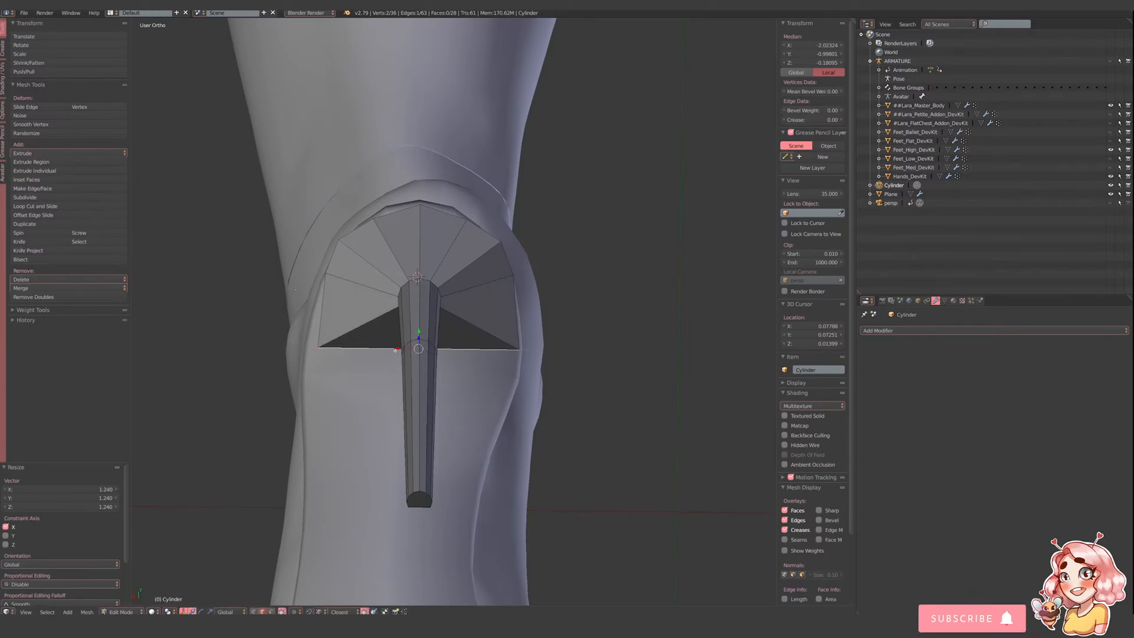
- Move the sole's side vertex just ahead of the heel's top rim inward by about 0.004 along X
drag(398, 348, 397, 347)
key(Tab)
right_click(336, 378)
key(Tab)
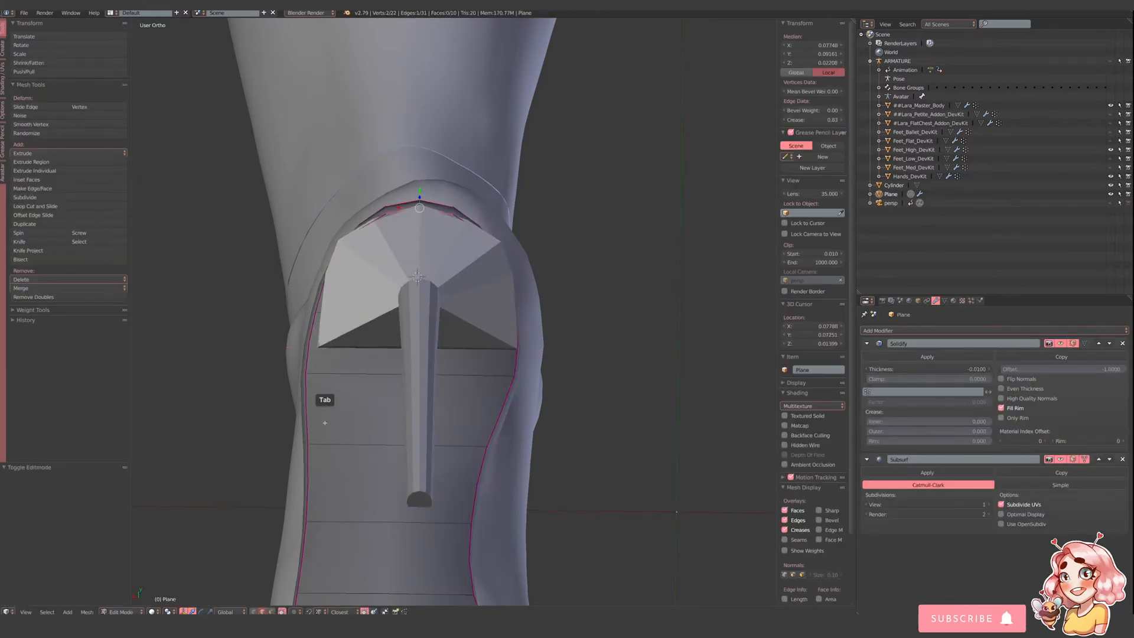
click(254, 612)
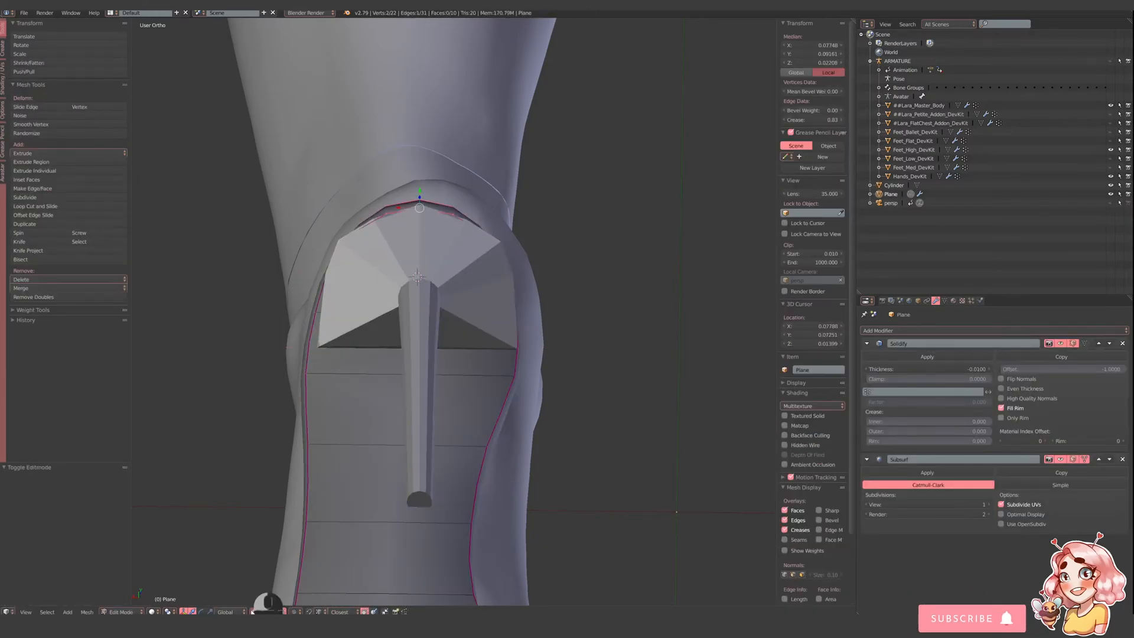
right_click(304, 374)
drag(284, 372, 292, 372)
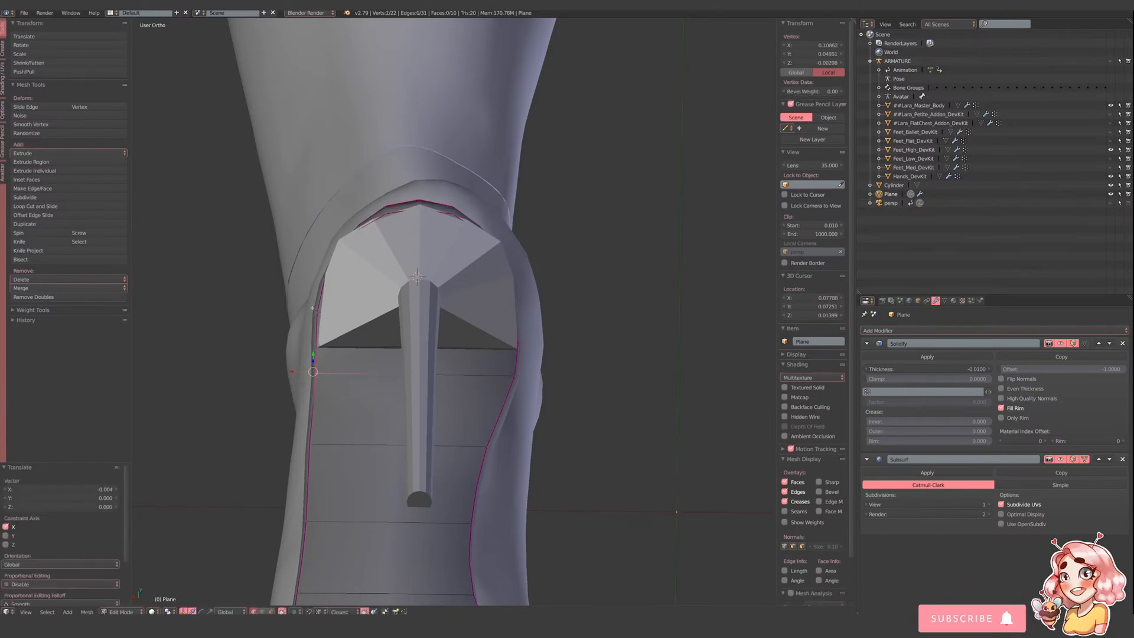
- Nudge the adjoining sole edge vertex beside the heel rim and the matching one on the opposite side along X
right_click(312, 308)
drag(287, 311, 290, 312)
right_click(516, 382)
drag(499, 374, 500, 375)
mouse_move(500, 375)
middle_down()
mouse_move(492, 425)
mouse_move(502, 387)
mouse_move(523, 390)
mouse_move(503, 413)
mouse_move(459, 395)
mouse_move(459, 411)
mouse_move(509, 356)
middle_up()
key(Tab)
- Select the heel's edge loop where the flare meets the stem and lower it about 0.007 along Z
right_click(511, 399)
scroll(496, 397, up, 4)
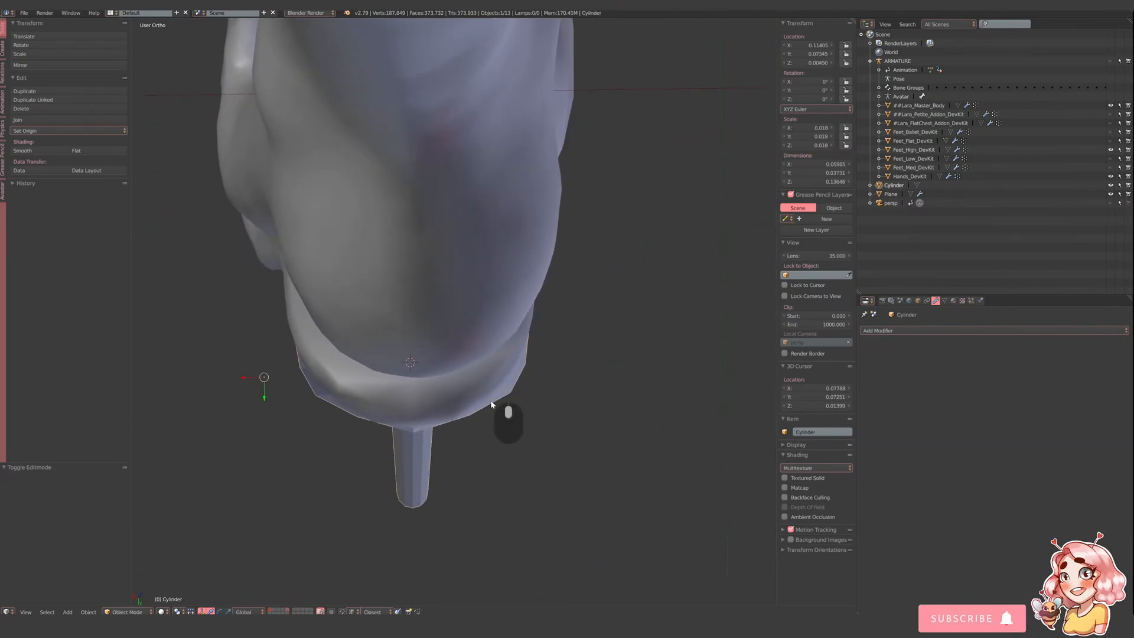
key(Tab)
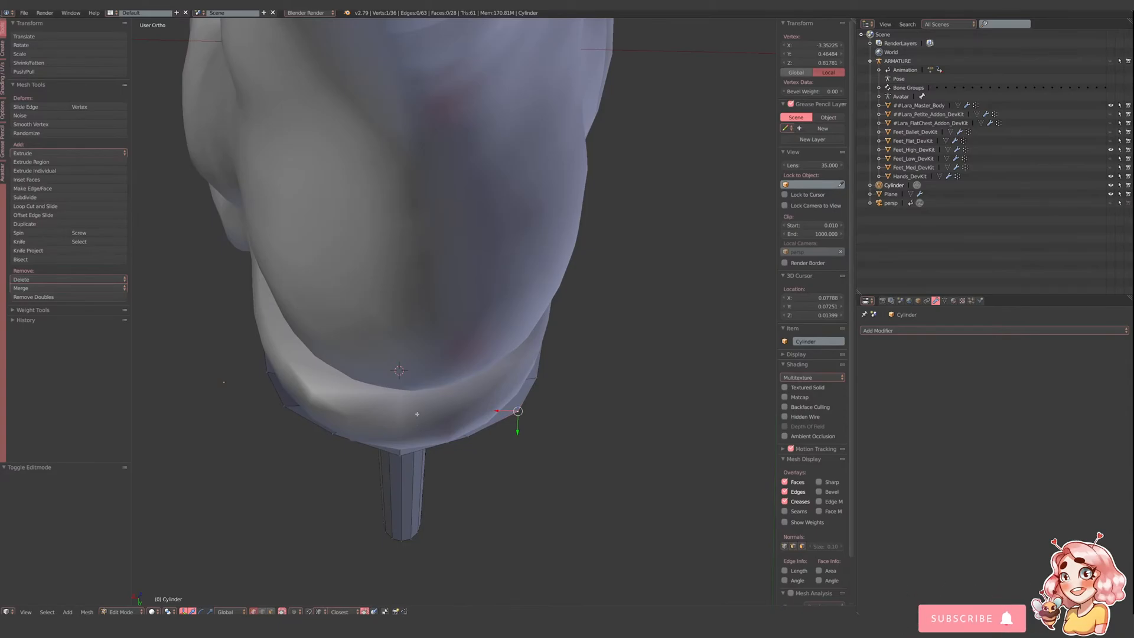
key(Tab)
scroll(417, 414, down, 3)
middle_drag(417, 414, 543, 398)
shift+middle_drag(543, 399, 521, 302)
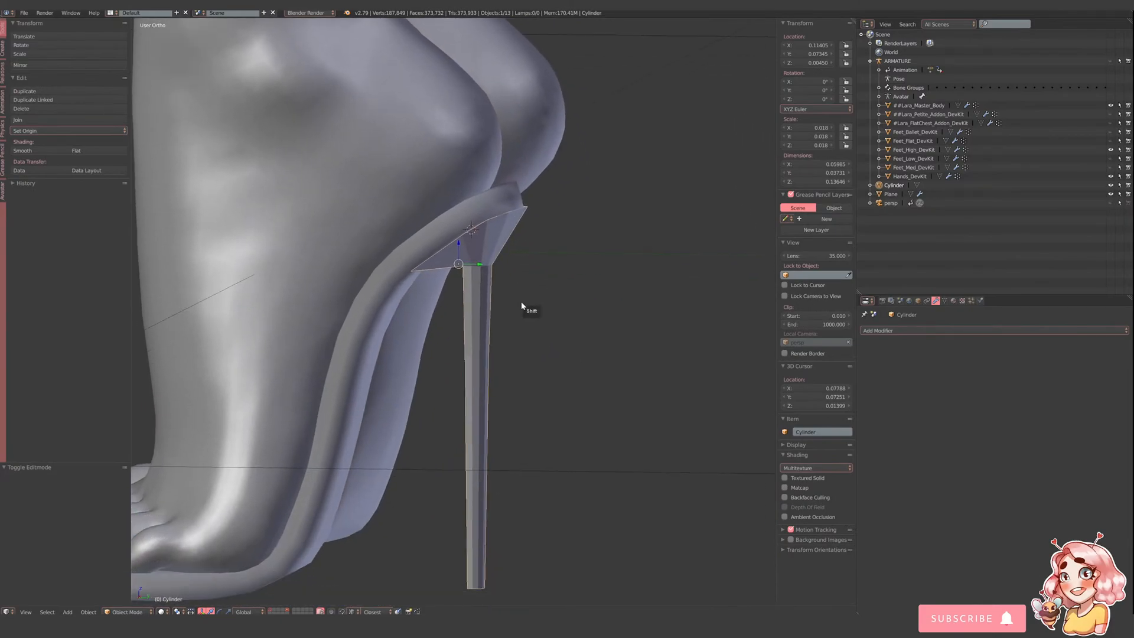
key(Tab)
alt+shift+right_click(487, 264)
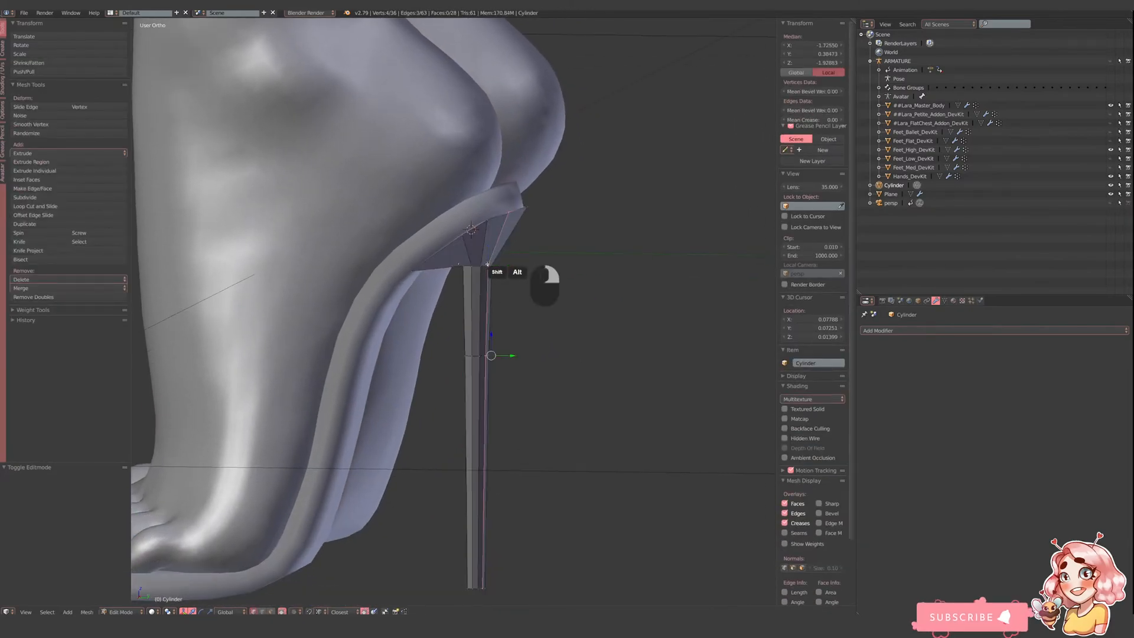
right_click(487, 264)
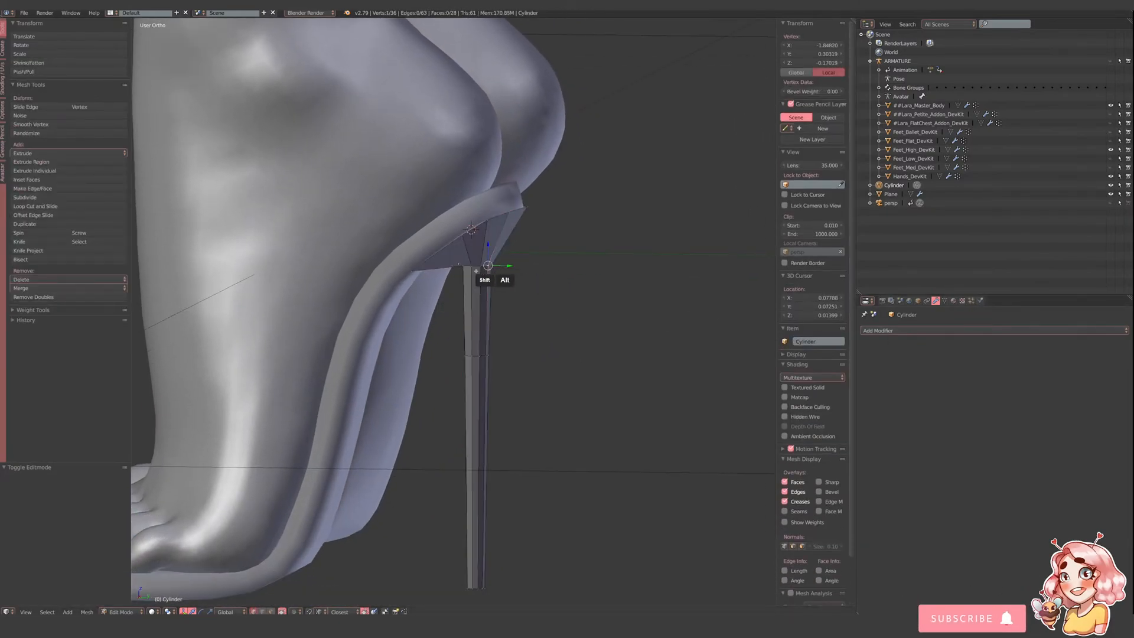
alt+shift+right_click(487, 265)
key(g)
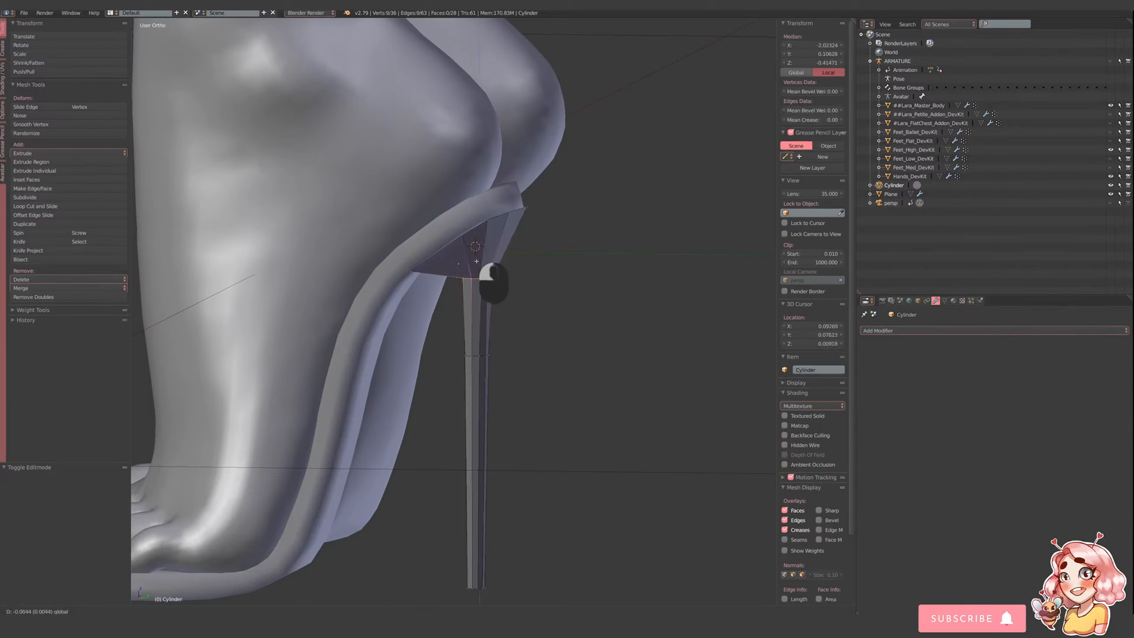
click(475, 266)
- Reposition the vertex at the front corner of the heel's top rim to follow the sole's underside
middle_drag(476, 266, 420, 243)
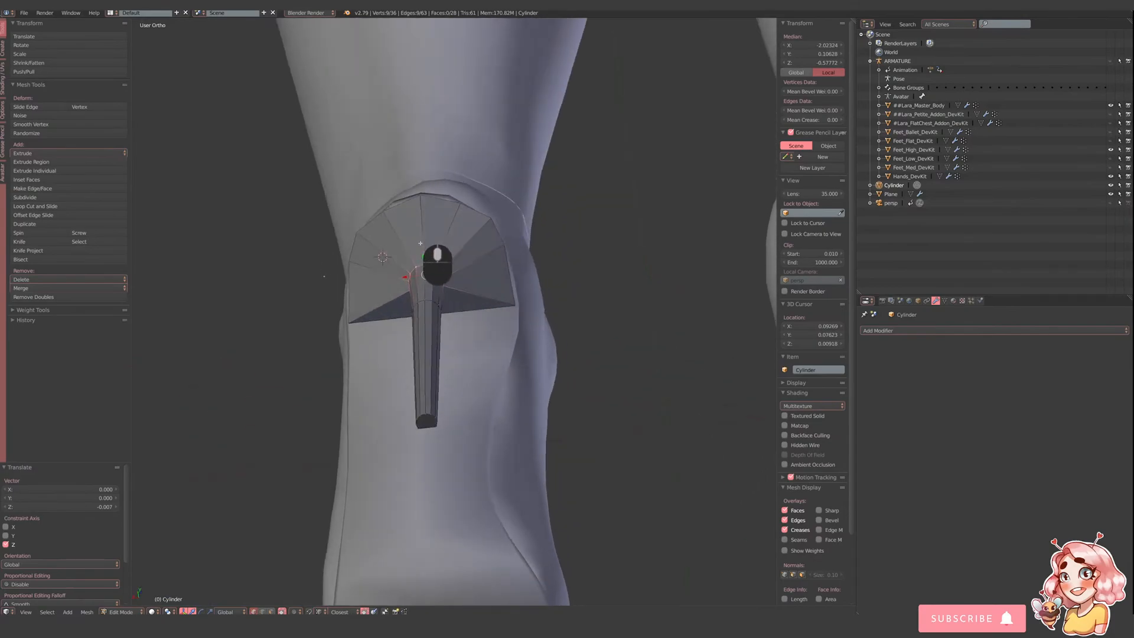
right_click(515, 305)
drag(512, 289, 514, 297)
middle_drag(514, 297, 478, 343)
drag(515, 247, 515, 251)
- Move the two front vertices at the top of the heel stem forward along Y
middle_drag(515, 251, 422, 300)
shift+right_click(452, 303)
drag(415, 290, 427, 287)
middle_drag(423, 293, 544, 337)
key(Tab)
key(Tab)
- Select the side vertices on both sides of the stem's top loop and shift them slightly forward along Y
right_click(465, 291)
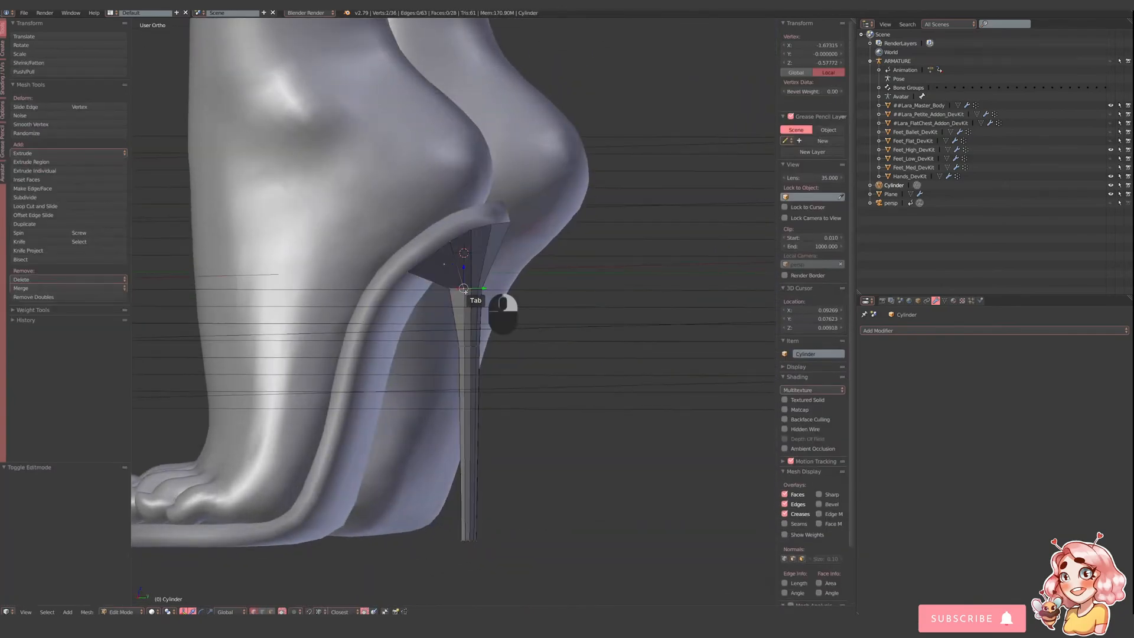
middle_drag(561, 292, 444, 288)
shift+right_click(435, 288)
middle_drag(556, 288, 517, 287)
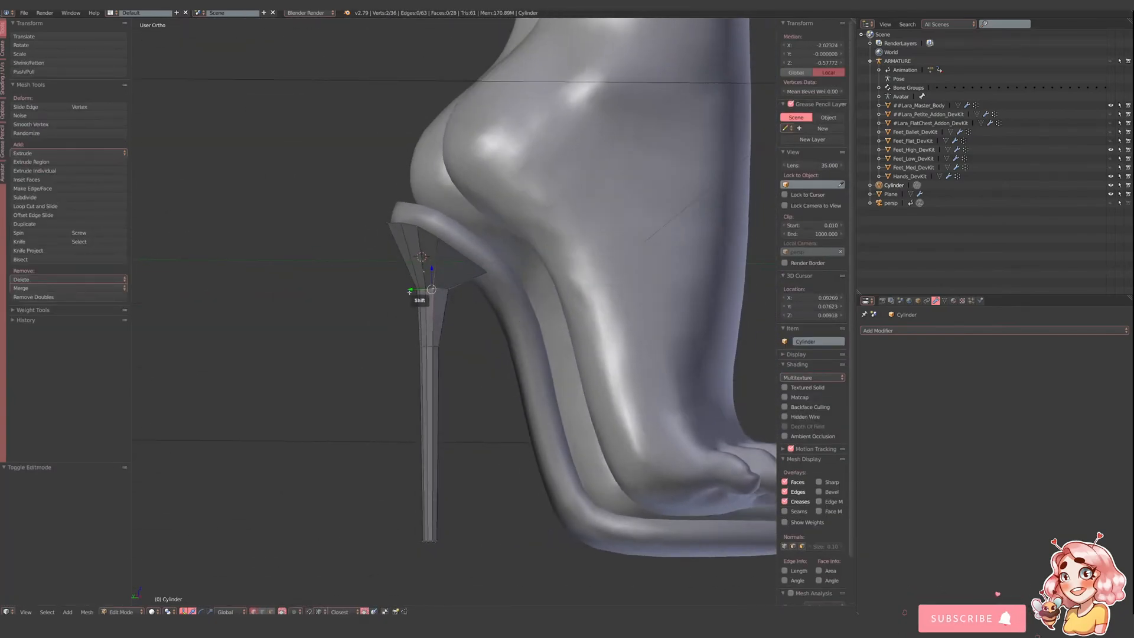
drag(409, 288, 413, 288)
key(Tab)
scroll(403, 324, down, 2)
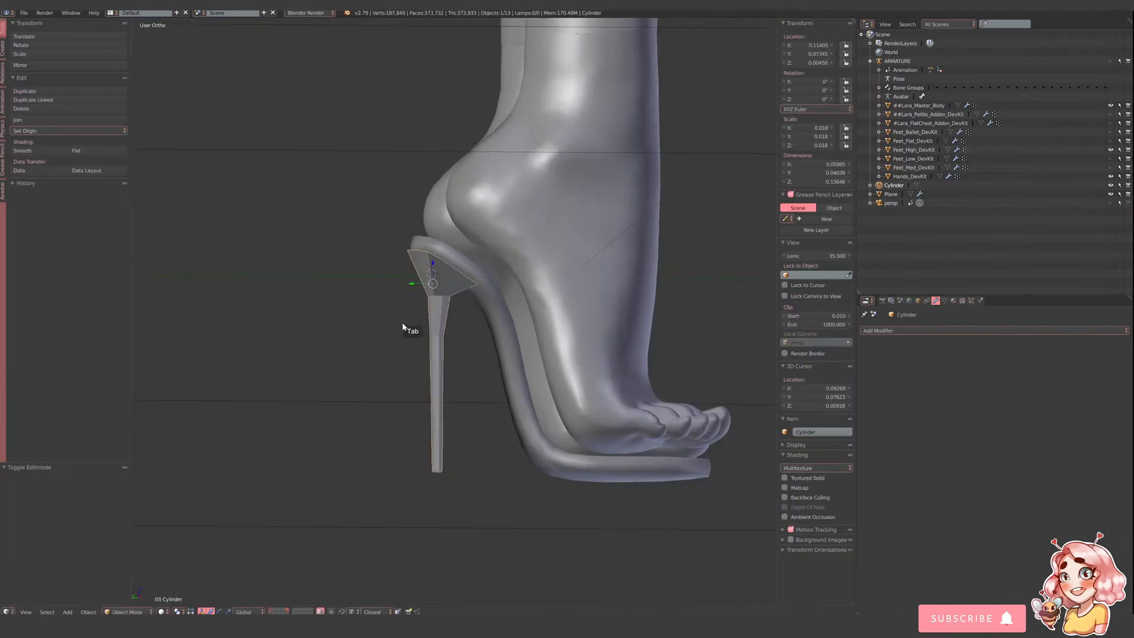
- Move the two front vertices of the loop partway down the stem about 0.001 forward along Y
middle_drag(402, 324, 462, 353)
scroll(434, 364, up, 3)
key(Tab)
shift+right_click(440, 353)
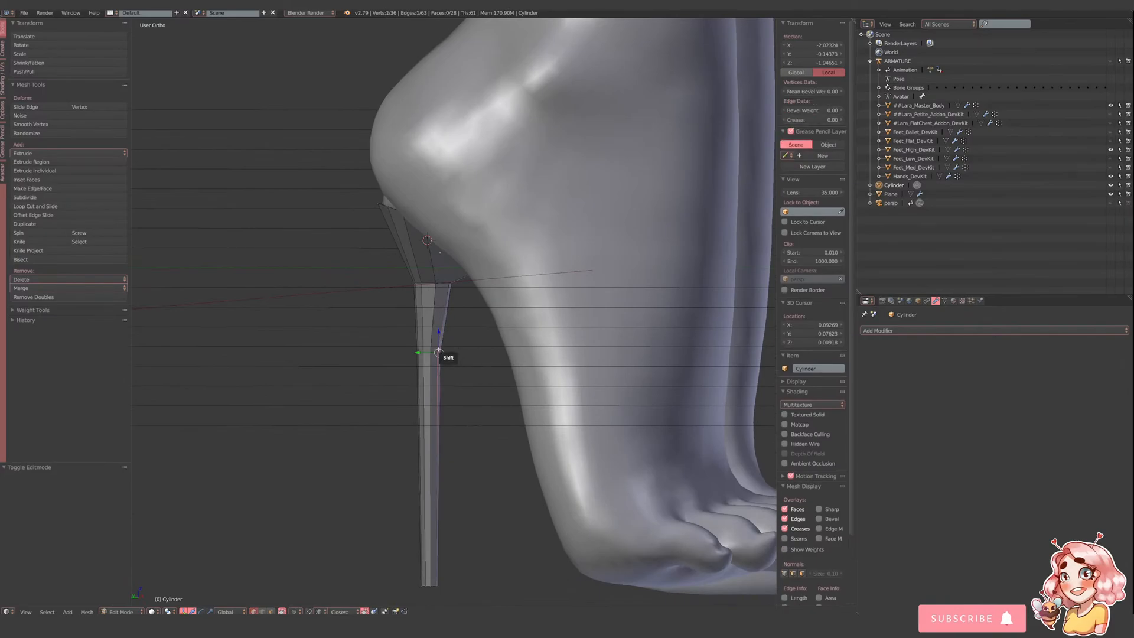
drag(418, 353, 422, 351)
click(421, 352)
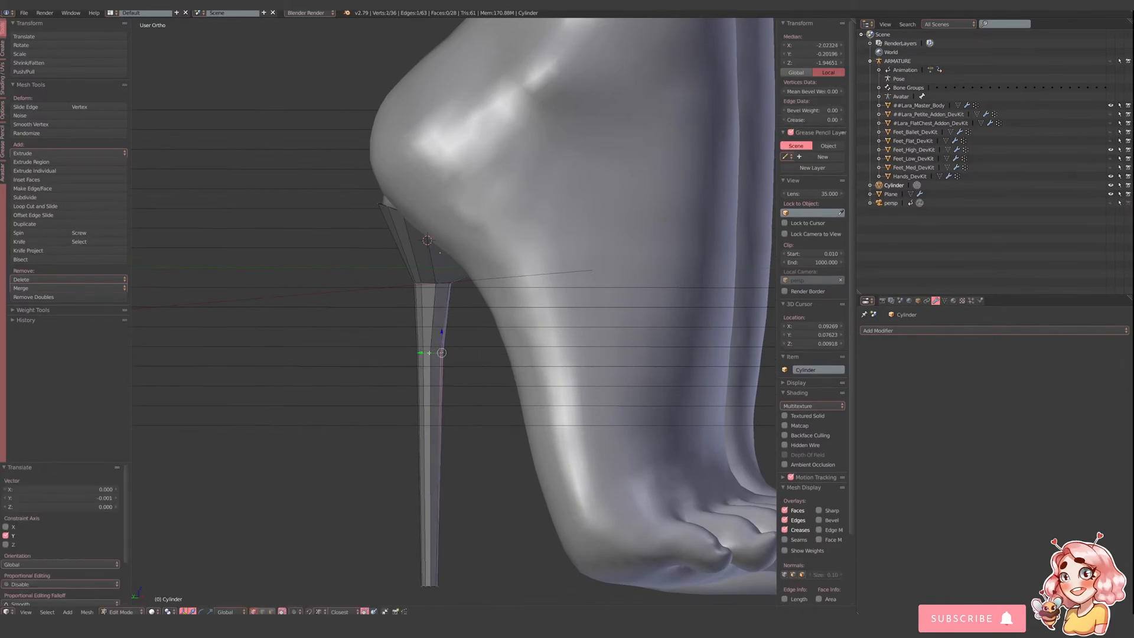
- Select the opposite side vertices of the loop partway down the stem and shift them slightly forward along Y
key(z)
key(a)
key(z)
right_click(430, 353)
key(z)
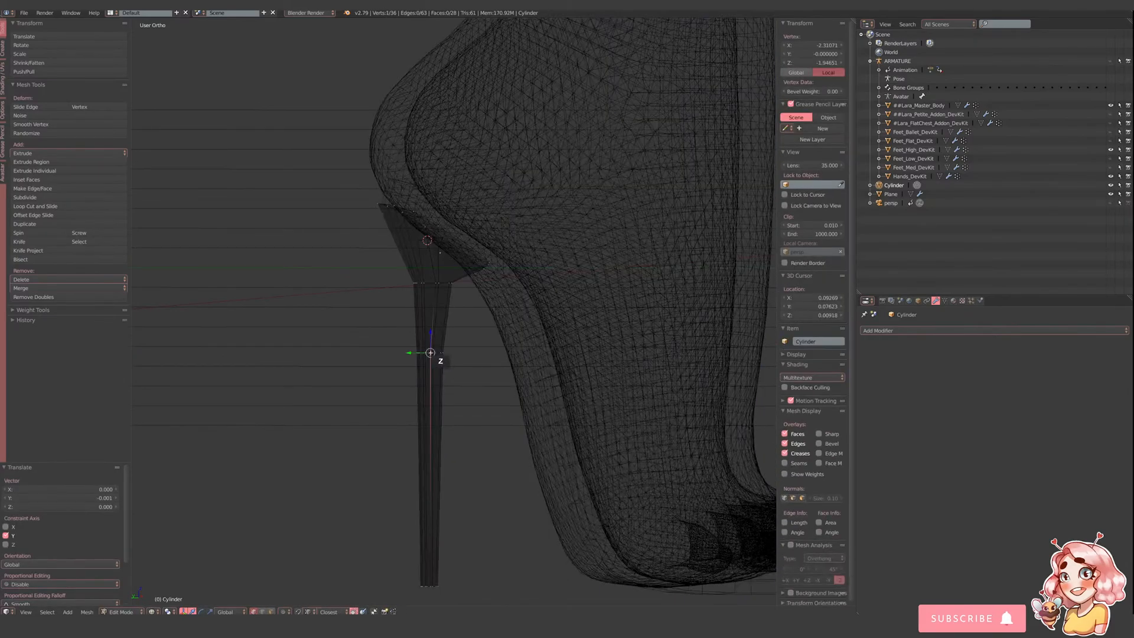
shift+right_click(431, 353)
key(z)
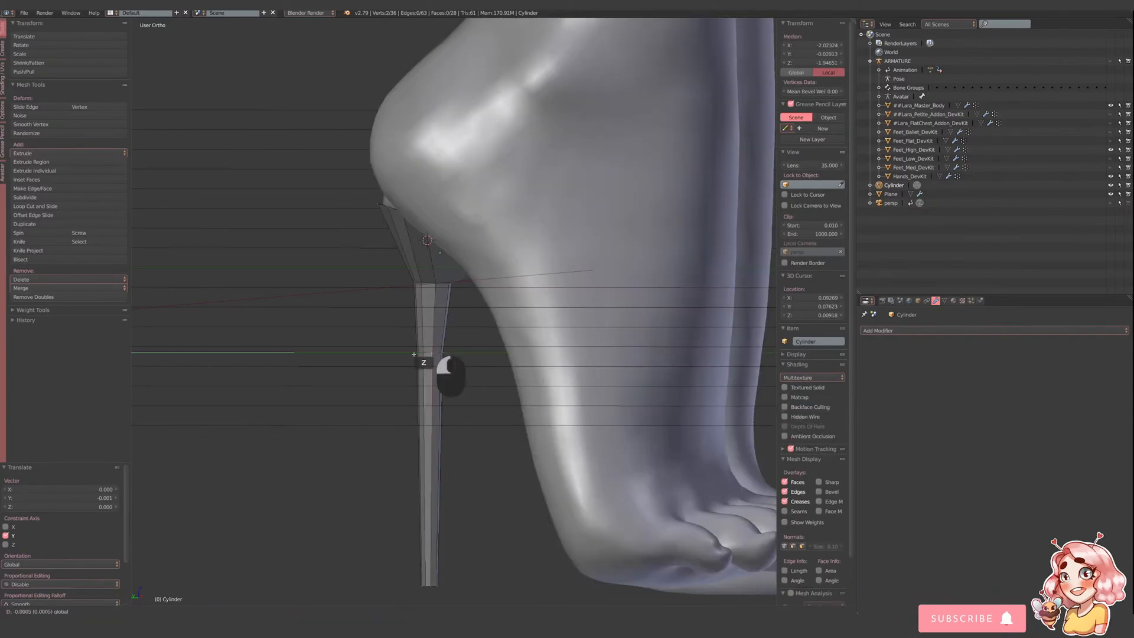
key(Tab)
scroll(421, 362, down, 4)
middle_drag(421, 361, 544, 360)
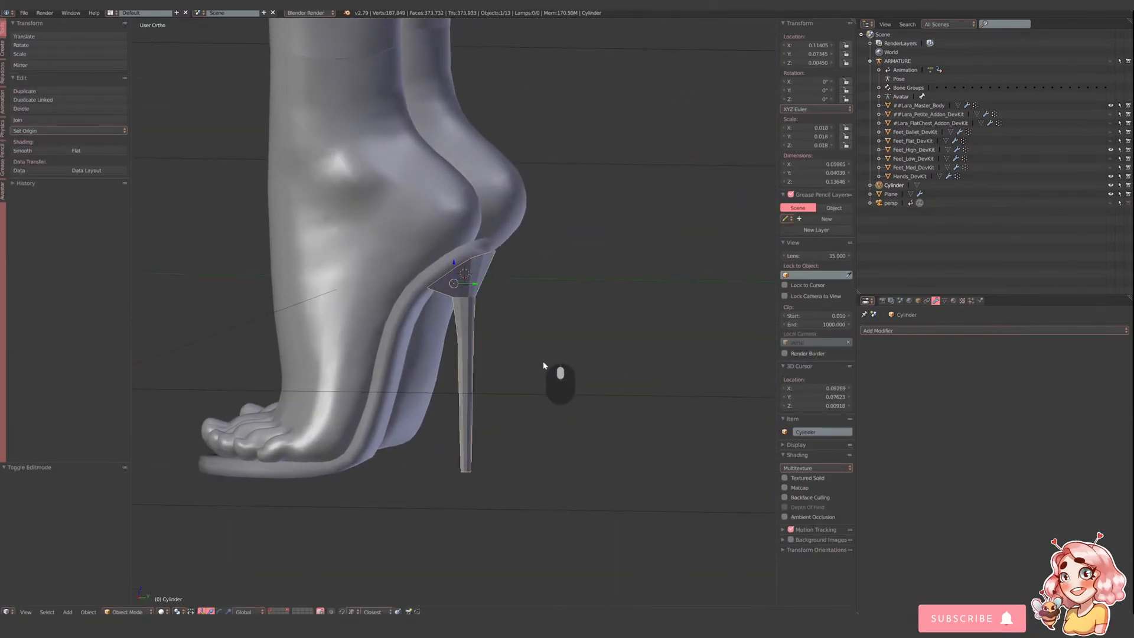
- Switch to the right orthographic view and box-select the front-side vertices of the loop partway down the heel stem in wireframe
click(25, 612)
click(47, 534)
scroll(602, 273, up, 3)
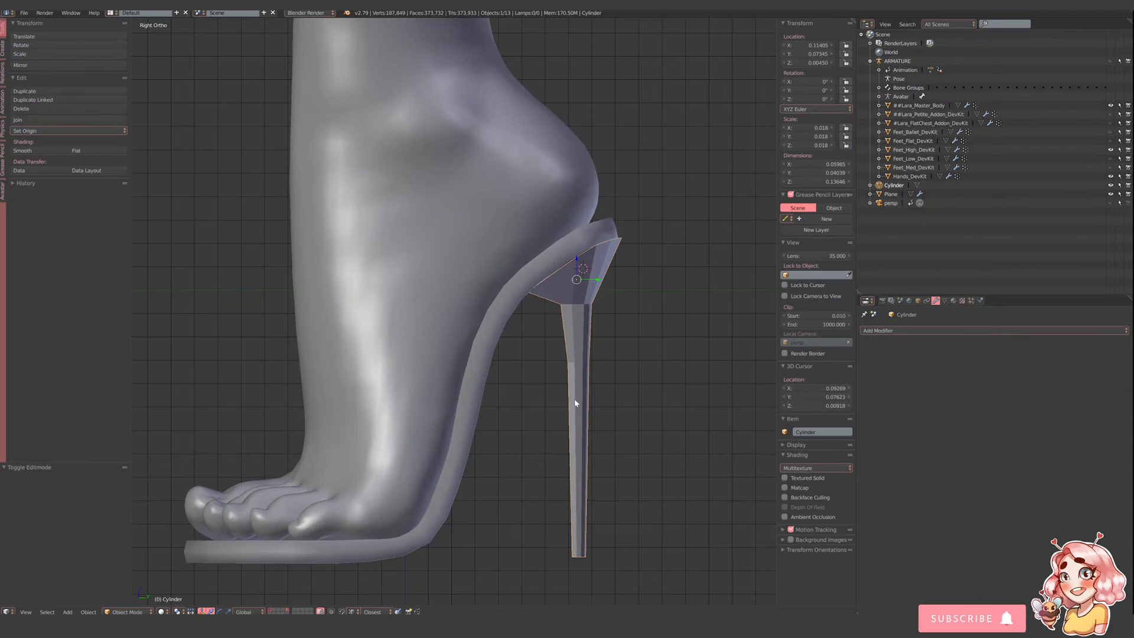
scroll(577, 401, up, 3)
key(Tab)
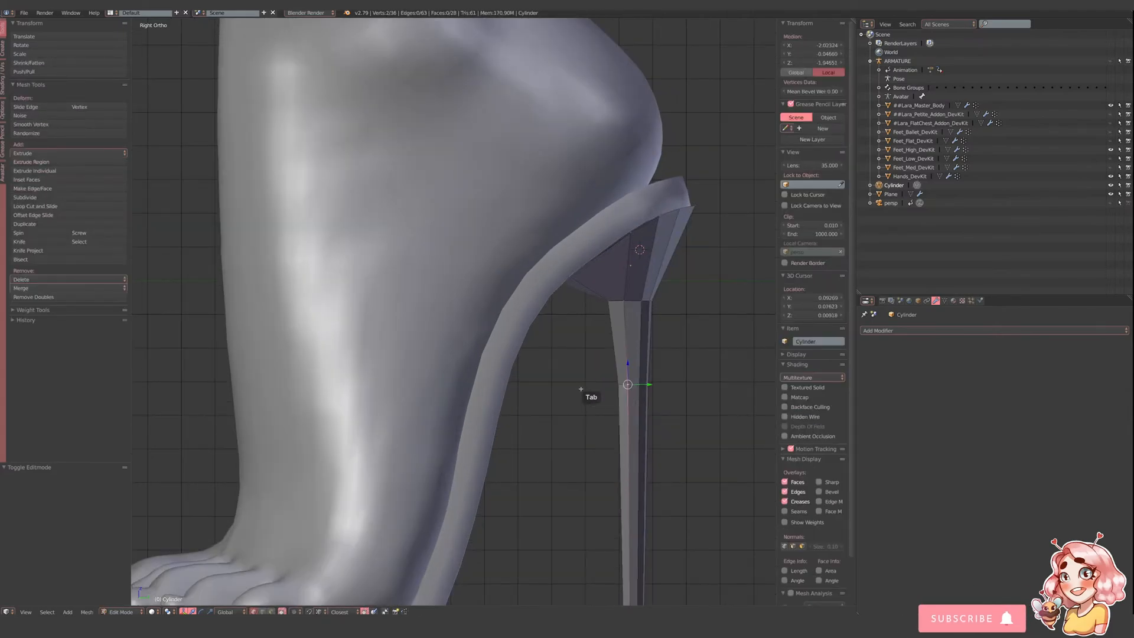
key(z)
key(a)
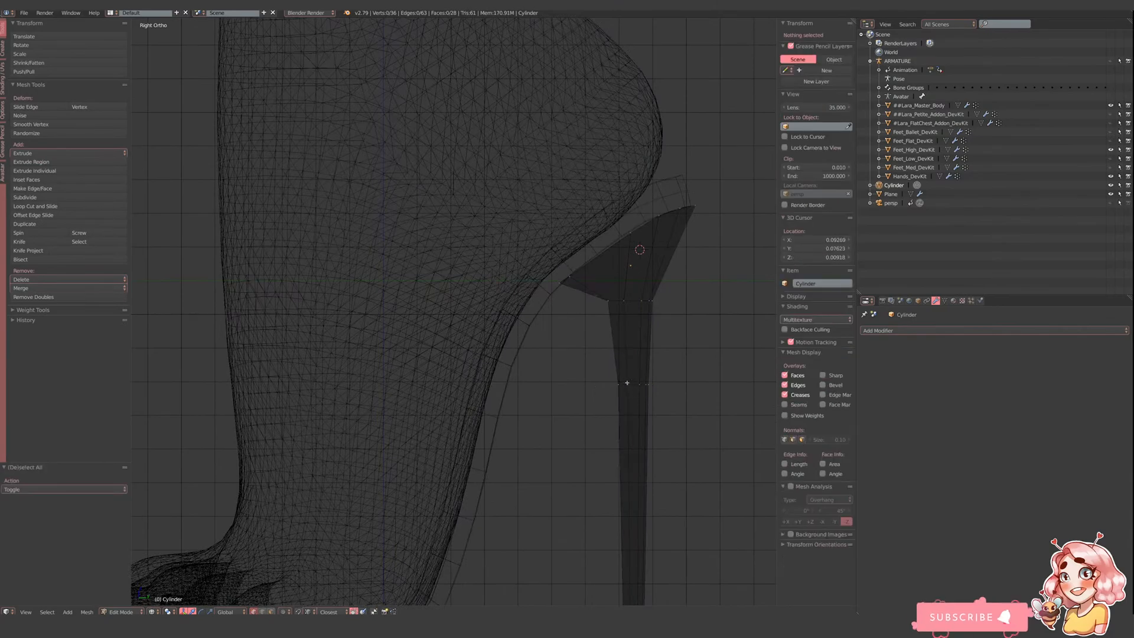
key(b)
mouse_move(613, 374)
mouse_down()
mouse_move(622, 392)
mouse_move(636, 384)
mouse_up()
key(z)
scroll(678, 408, down, 3)
key(Tab)
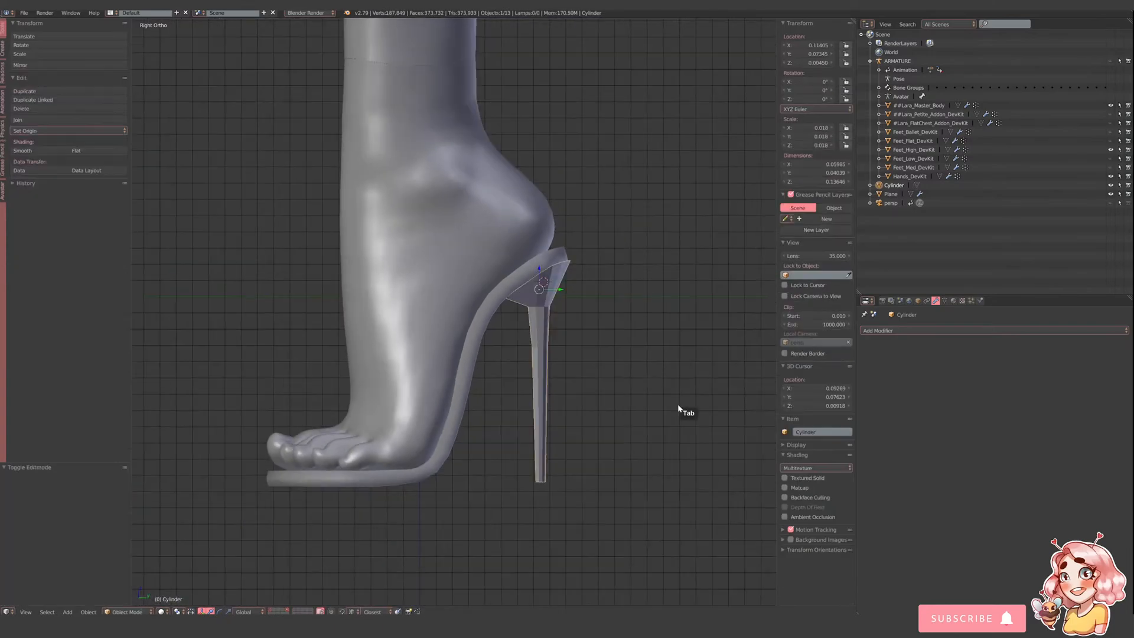
- Apply smooth shading to the heel object
scroll(642, 406, down, 2)
shift+middle_drag(577, 406, 593, 421)
click(29, 152)
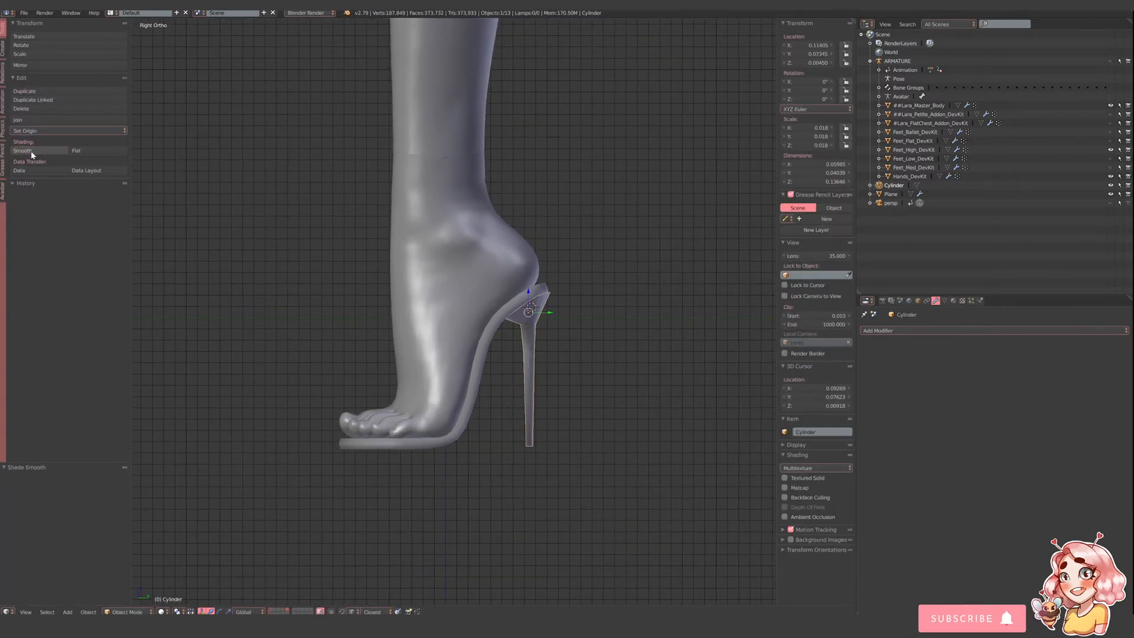
- Move the stem's rear vertex at the top loop about 0.002 backward along Y, and shift the one below it slightly back
scroll(504, 401, up, 4)
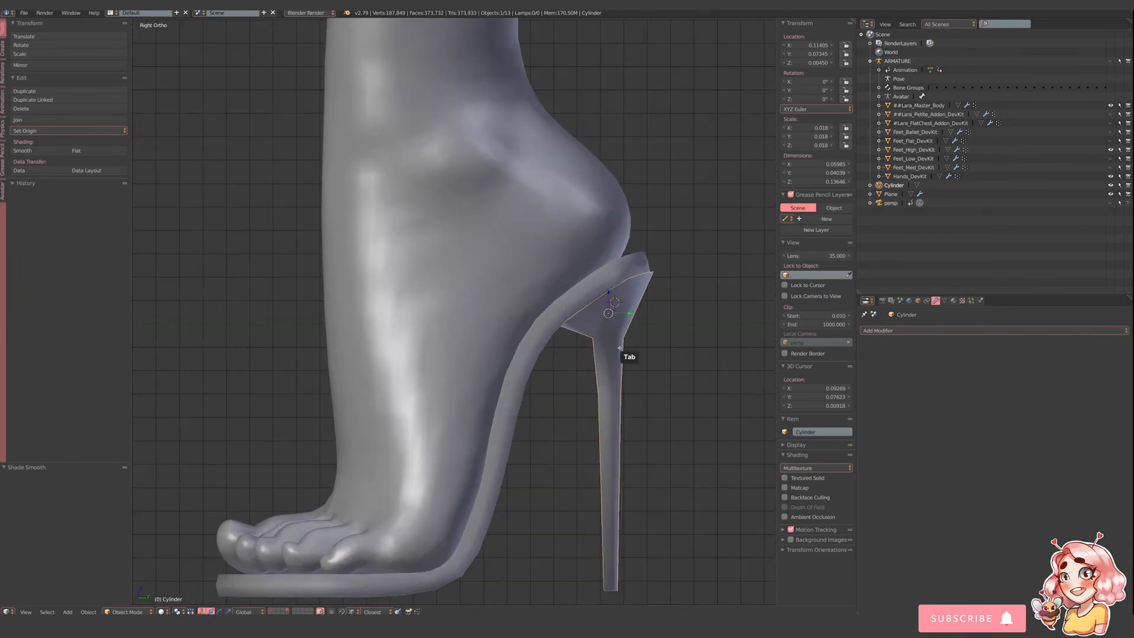
key(Tab)
key(z)
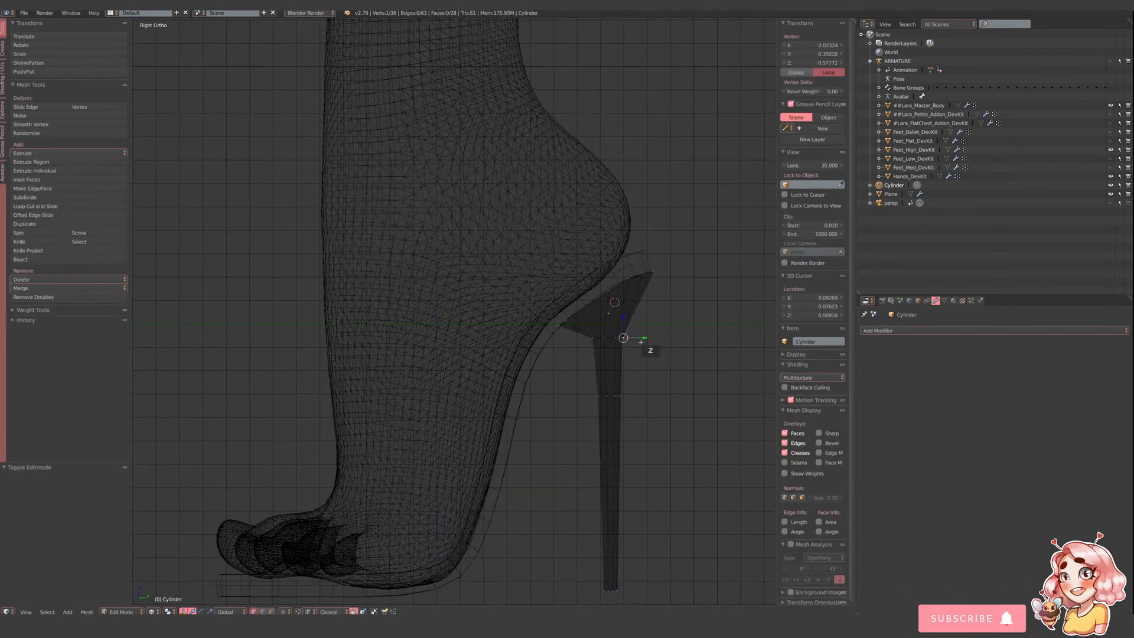
key(z)
drag(640, 337, 645, 338)
right_click(625, 395)
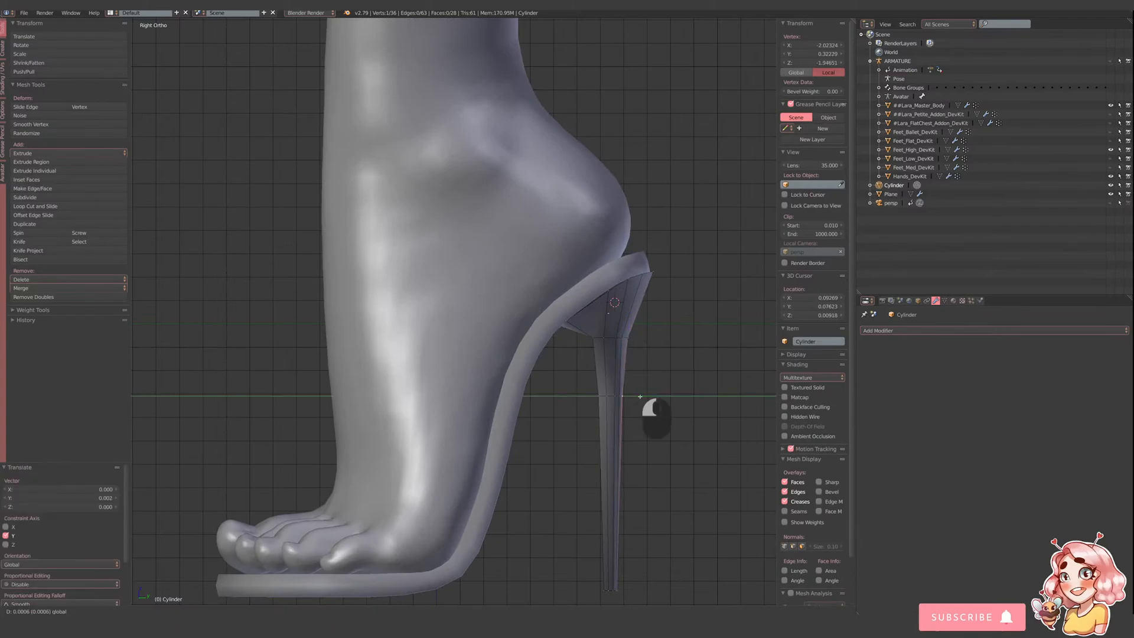
key(Tab)
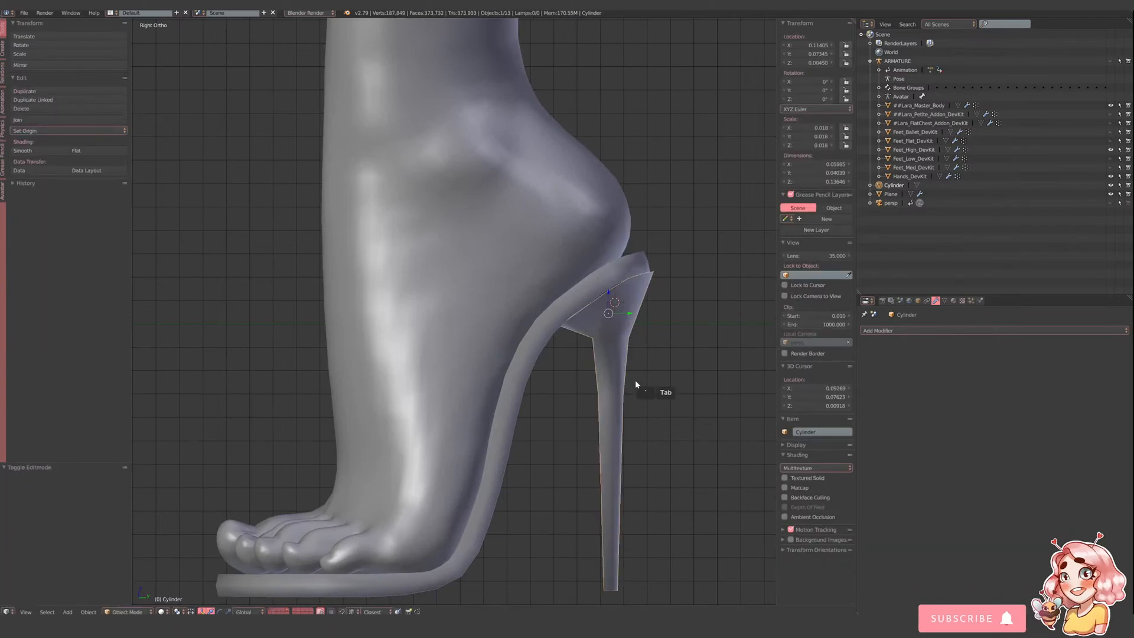
- Push the stem's two upper rear vertices farther back along Y, with a final nudge of about 0.0009 on the top one
key(Tab)
right_click(631, 339)
drag(648, 340, 652, 341)
right_click(626, 396)
drag(641, 397, 644, 397)
right_click(643, 339)
drag(652, 340, 654, 339)
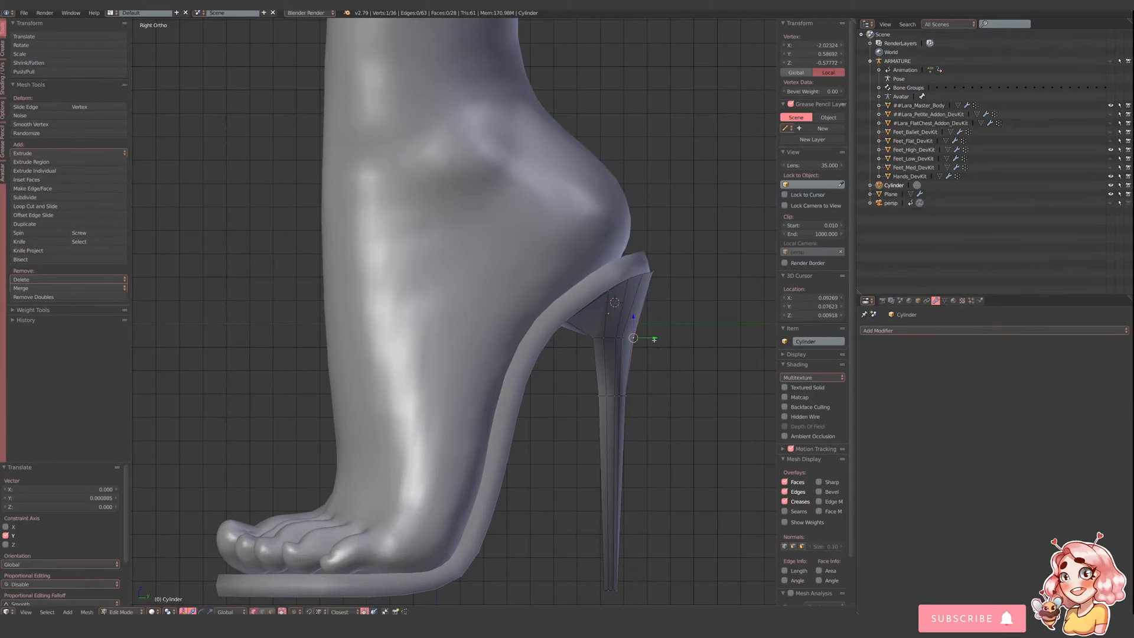
key(Tab)
key(a)
- Examine the heel and sole profile from the side, selecting the heel and the sole in turn
scroll(649, 364, down, 3)
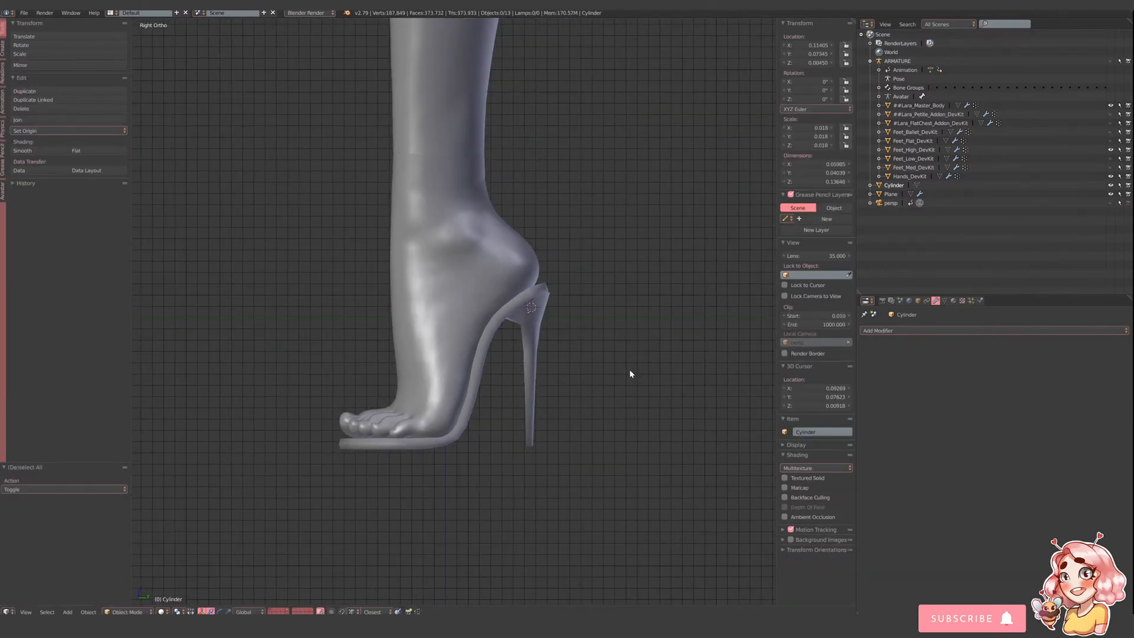
scroll(627, 370, down, 1)
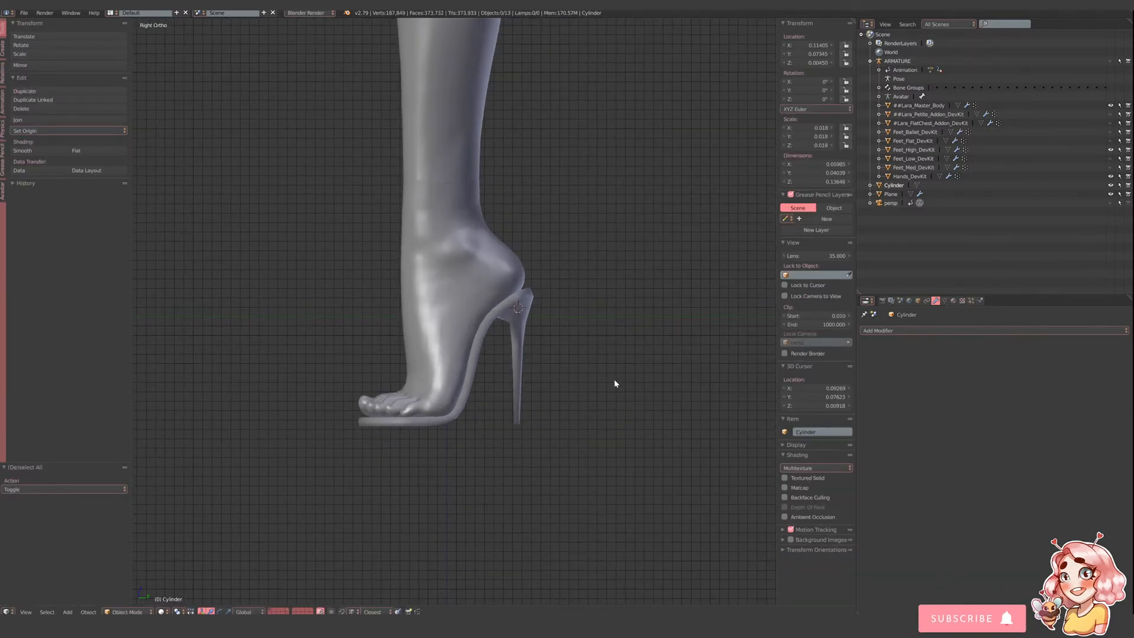
scroll(614, 383, up, 2)
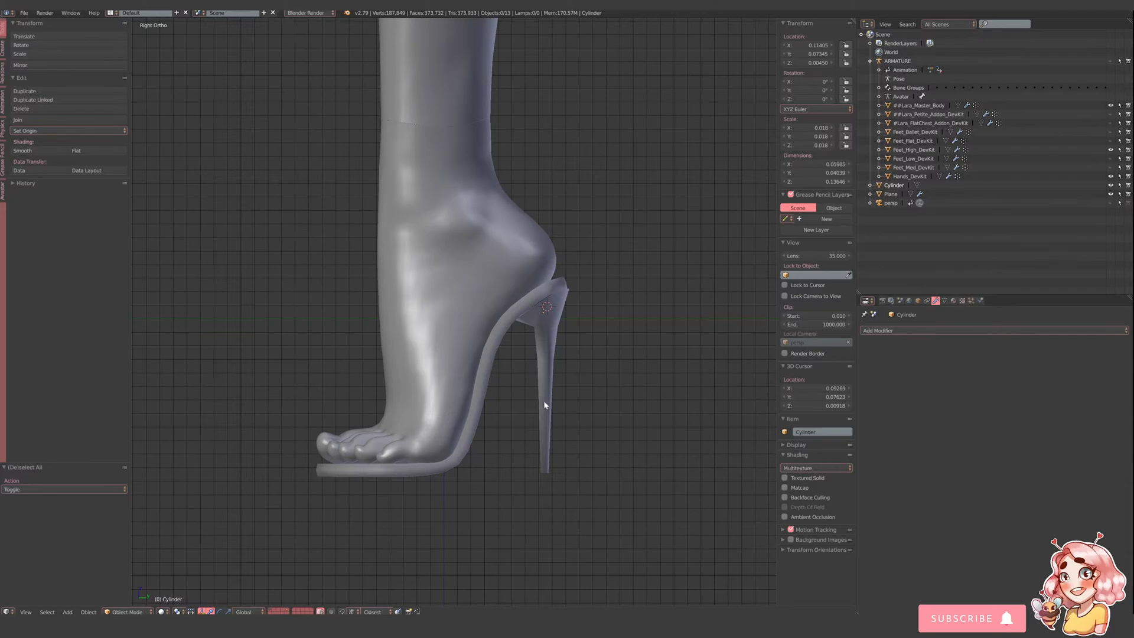
shift+middle_drag(555, 425, 597, 415)
right_click(591, 462)
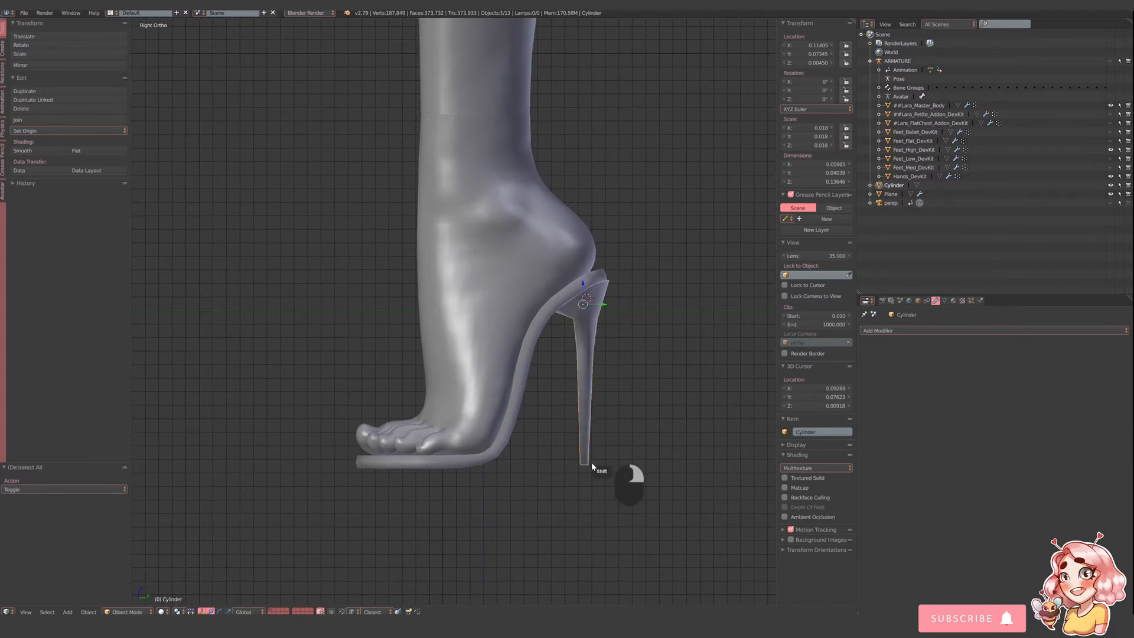
right_click(501, 456)
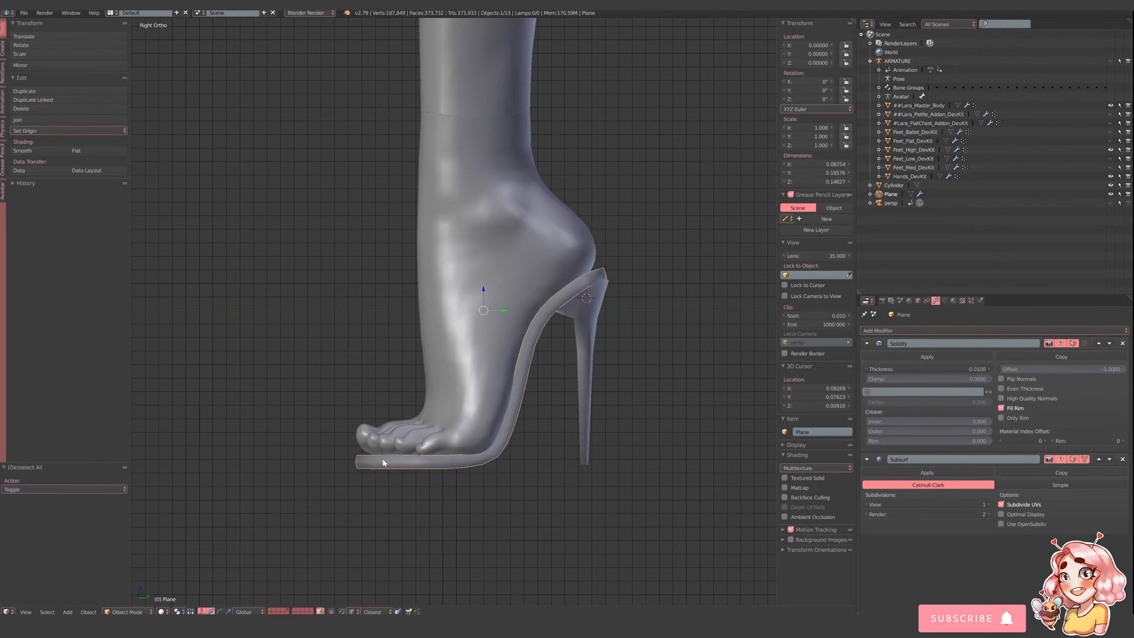
key(Tab)
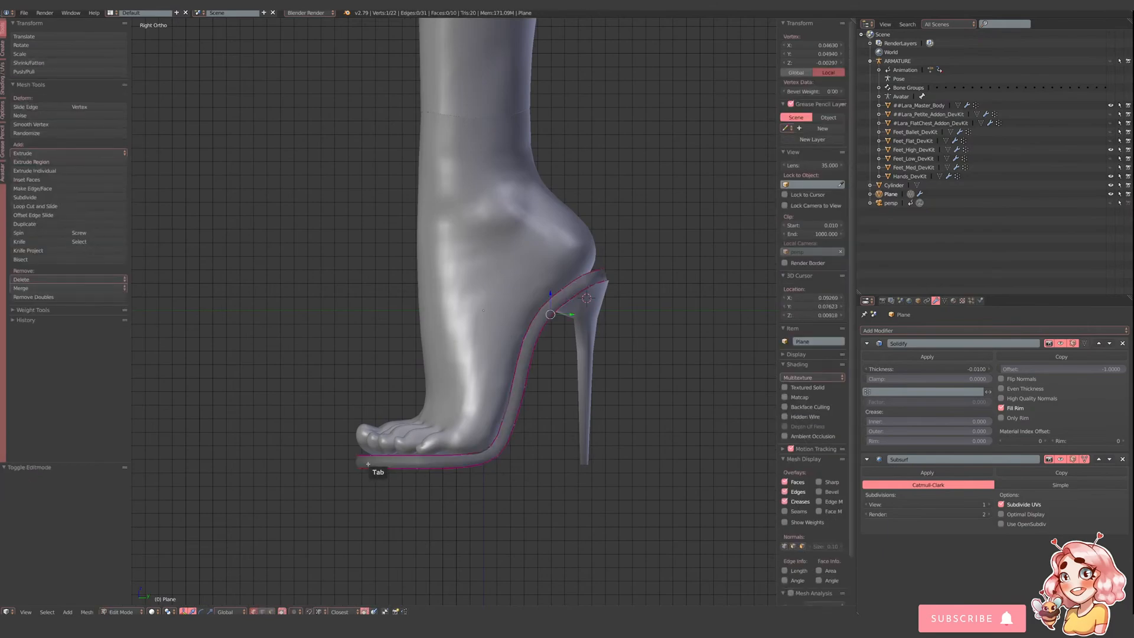
key(Tab)
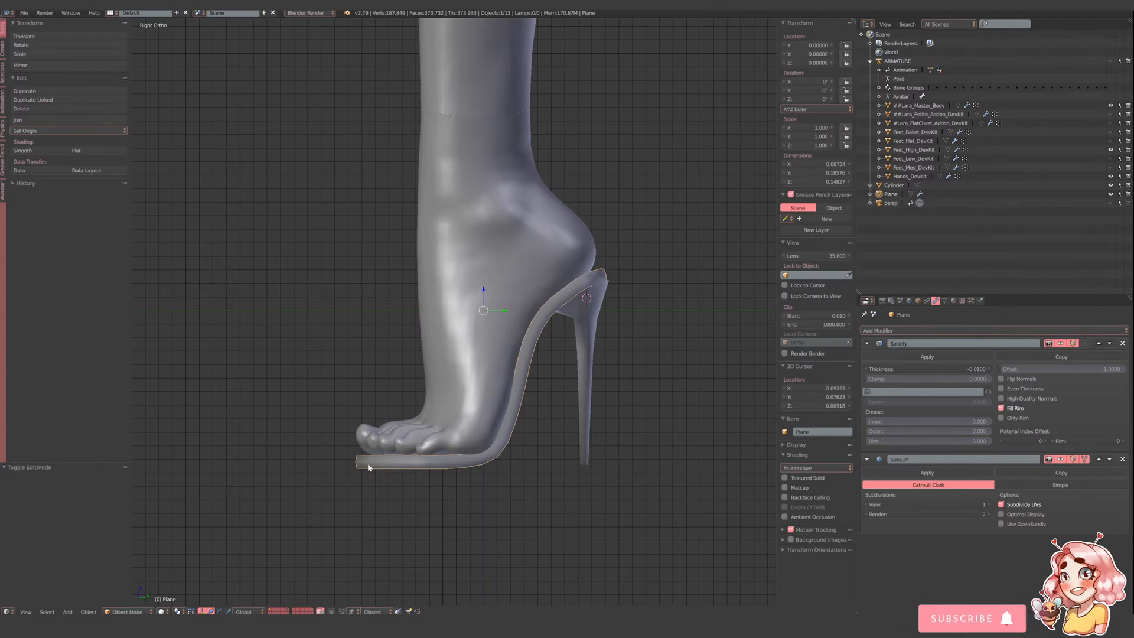
- In the sole mesh, allow selection of hidden vertices and raise the toe-tip edge about 0.004 along Z
key(Tab)
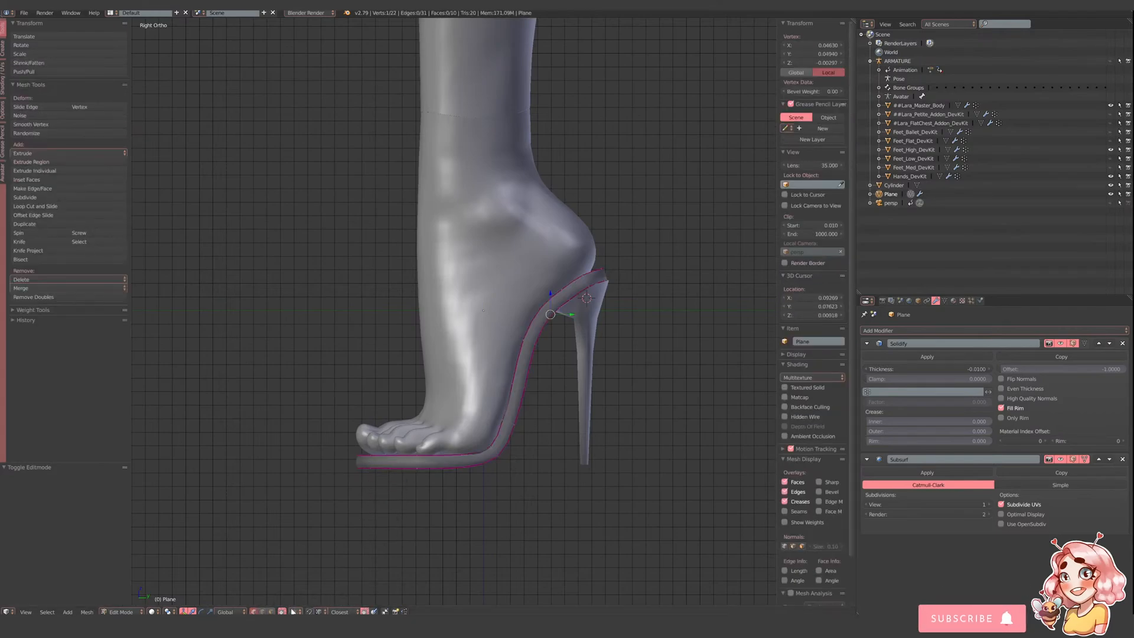
click(282, 611)
scroll(352, 476, up, 1)
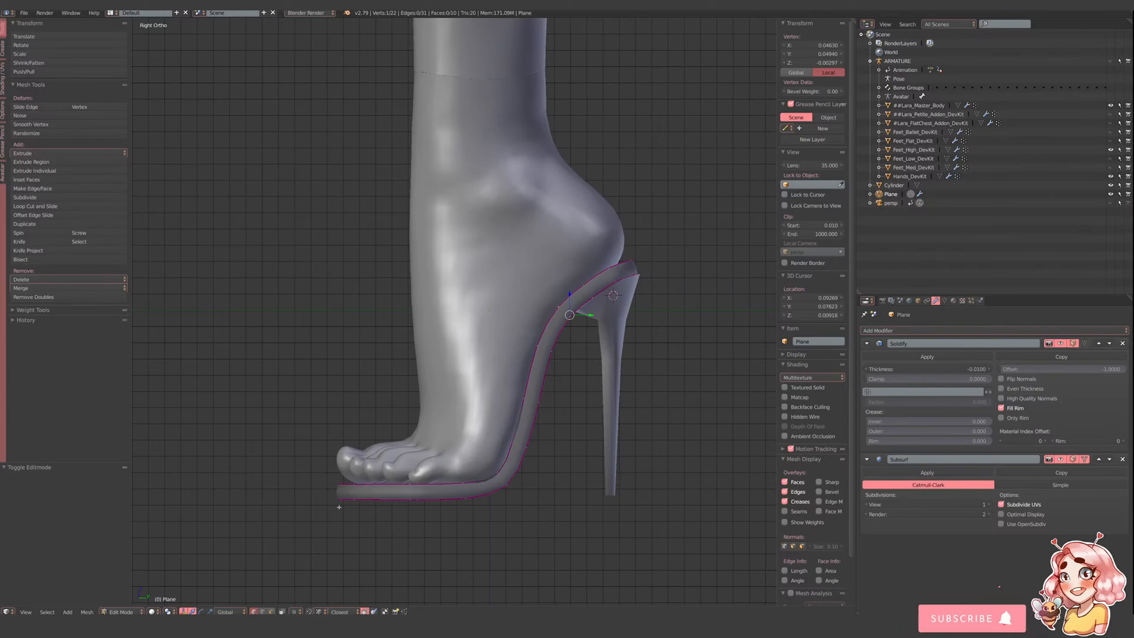
key(b)
drag(331, 474, 357, 507)
key(a)
key(b)
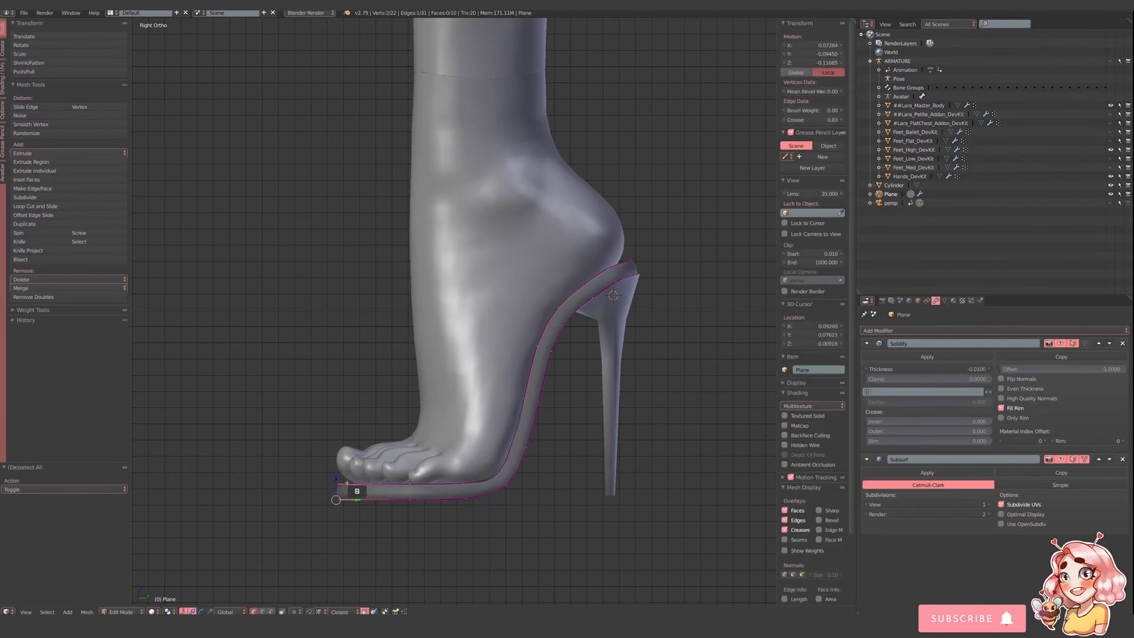
key(a)
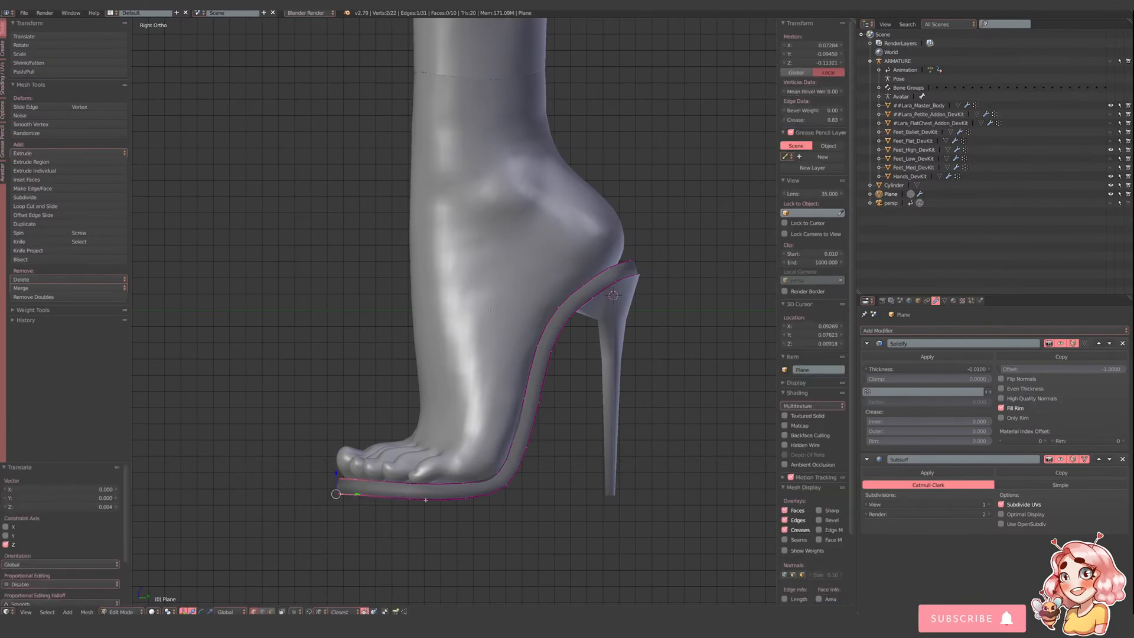
- Lower the sole's edge under the middle of the toes by about 0.003 along Z
key(b)
drag(400, 473, 438, 509)
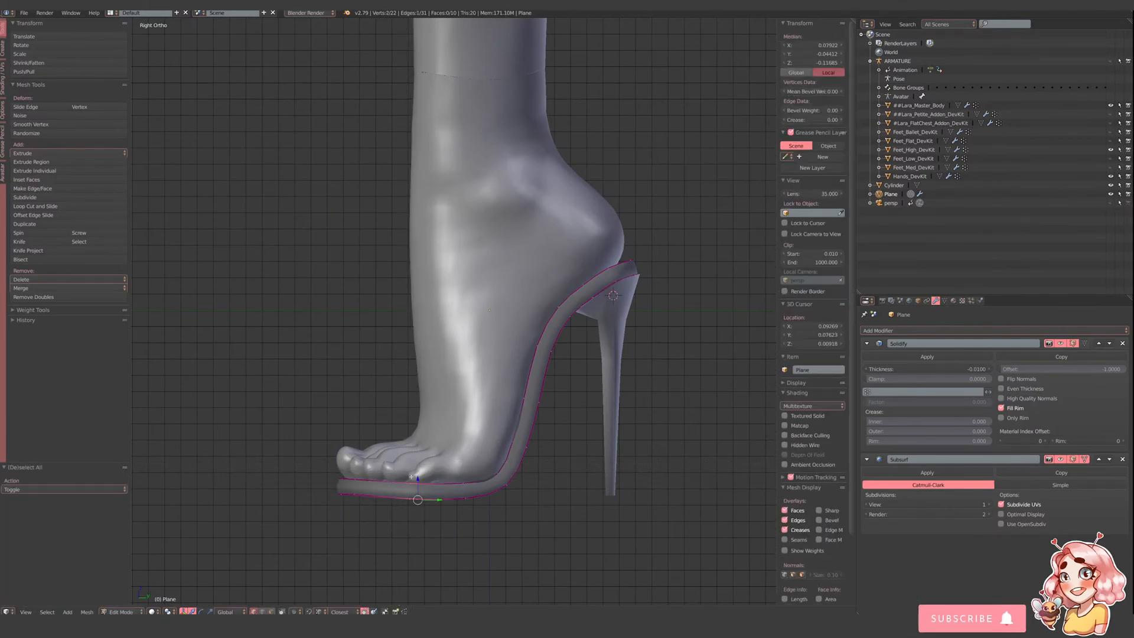
click(421, 483)
key(g)
key(z)
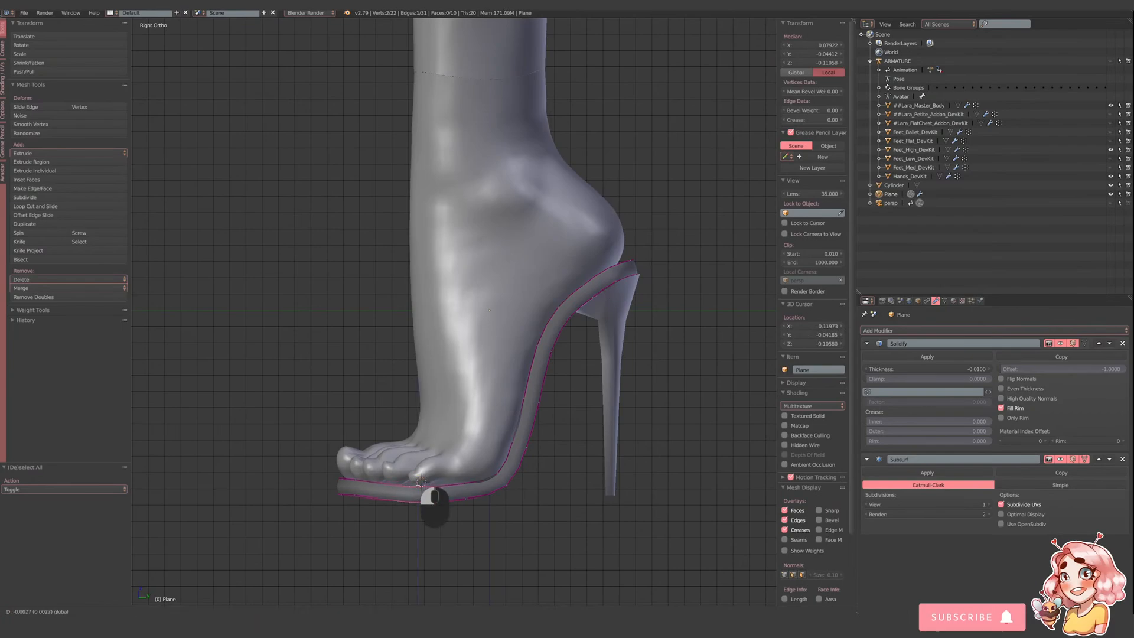
click(418, 484)
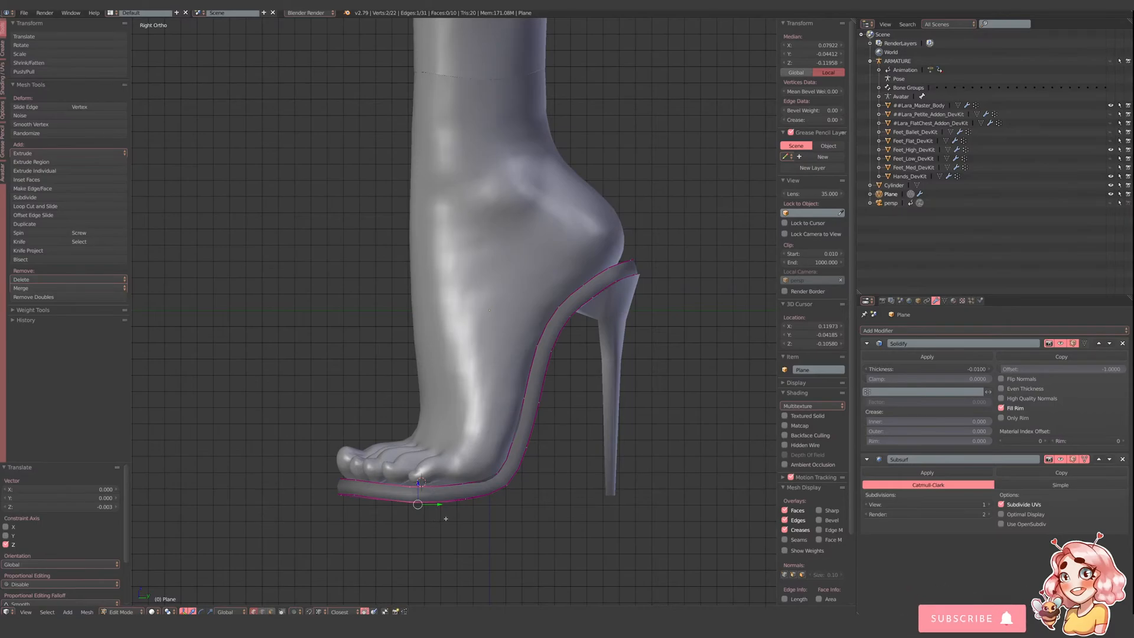
- Lower the sole's edge at the bend behind the ball of the foot by about 0.003 along Z
key(a)
key(b)
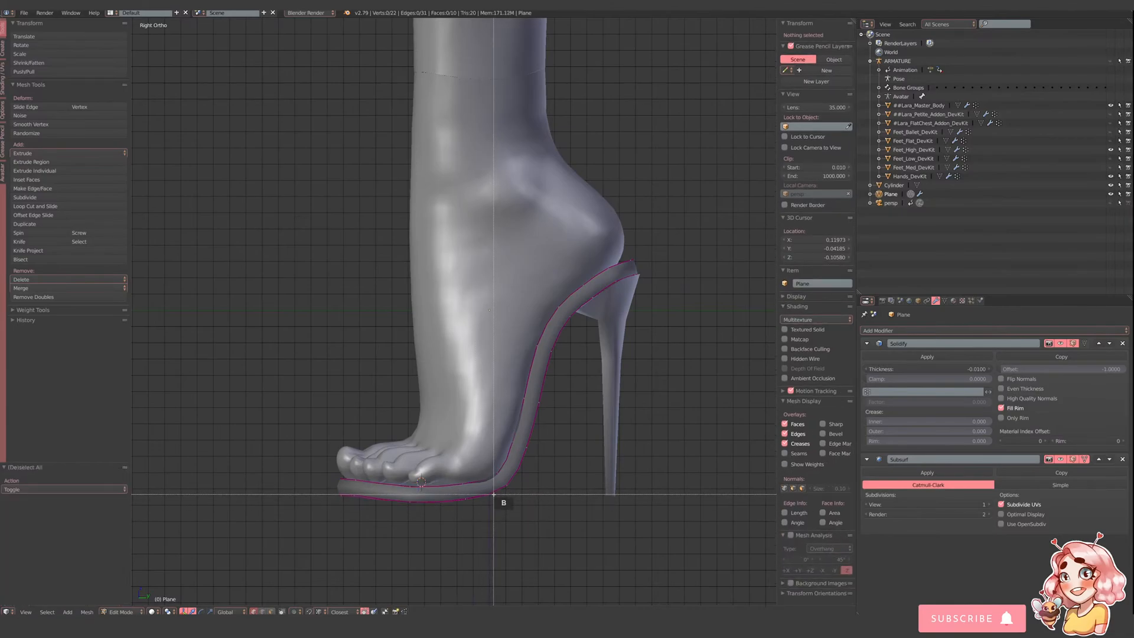
drag(497, 463, 519, 494)
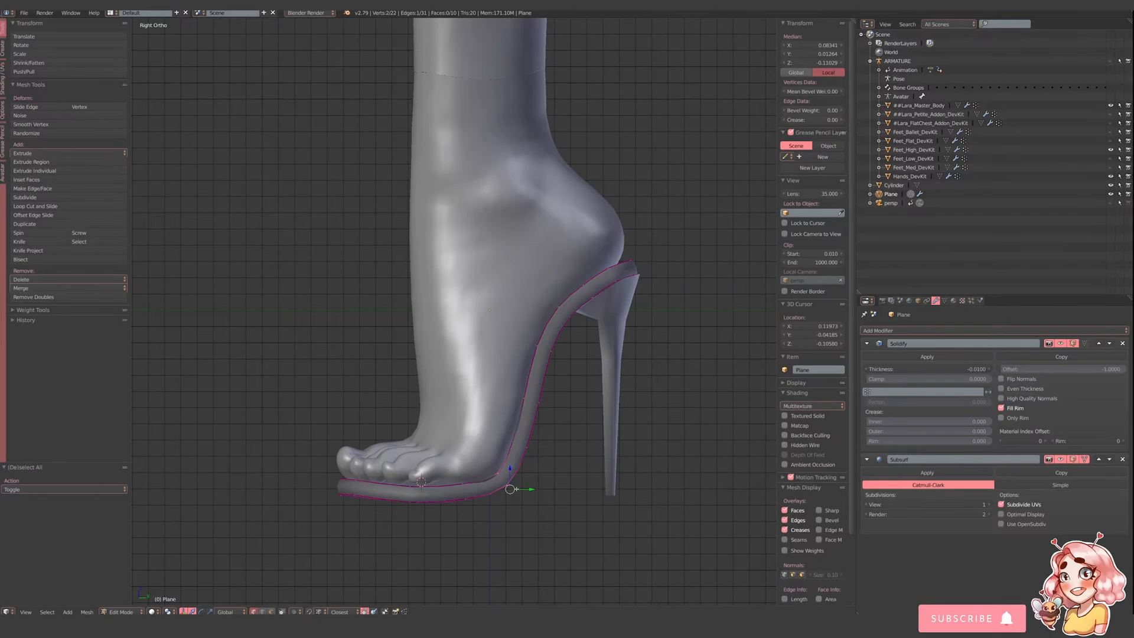
click(507, 468)
drag(510, 468, 509, 473)
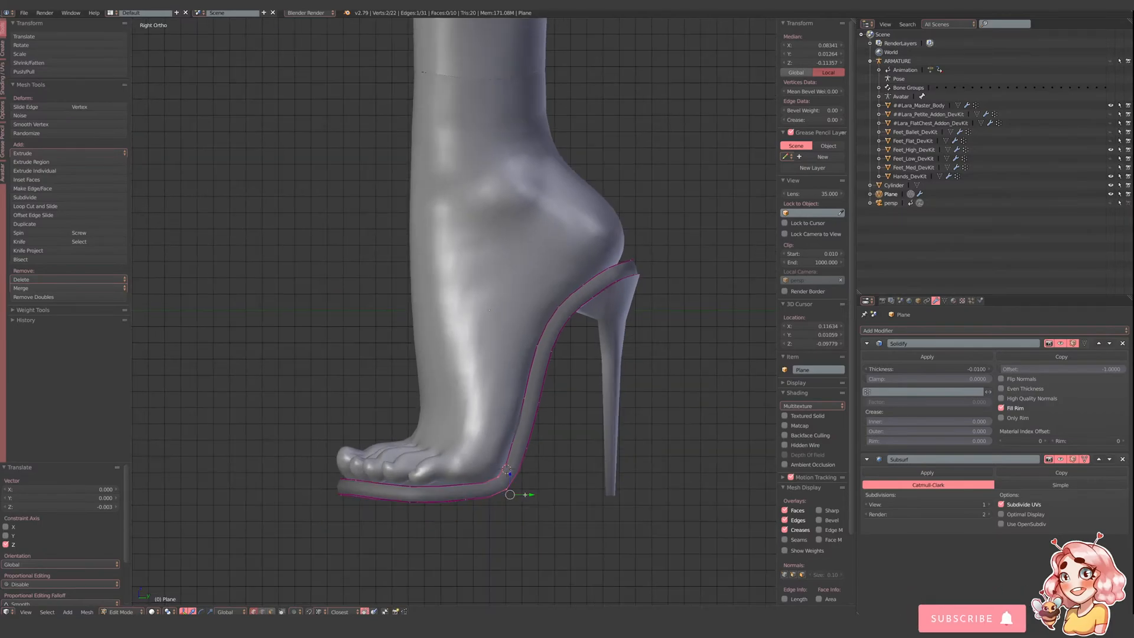
drag(511, 478, 502, 535)
- Lower the sole's edge just ahead of the bend about 0.0036 along Z, and nudge the edge under the toes slightly down
key(a)
key(b)
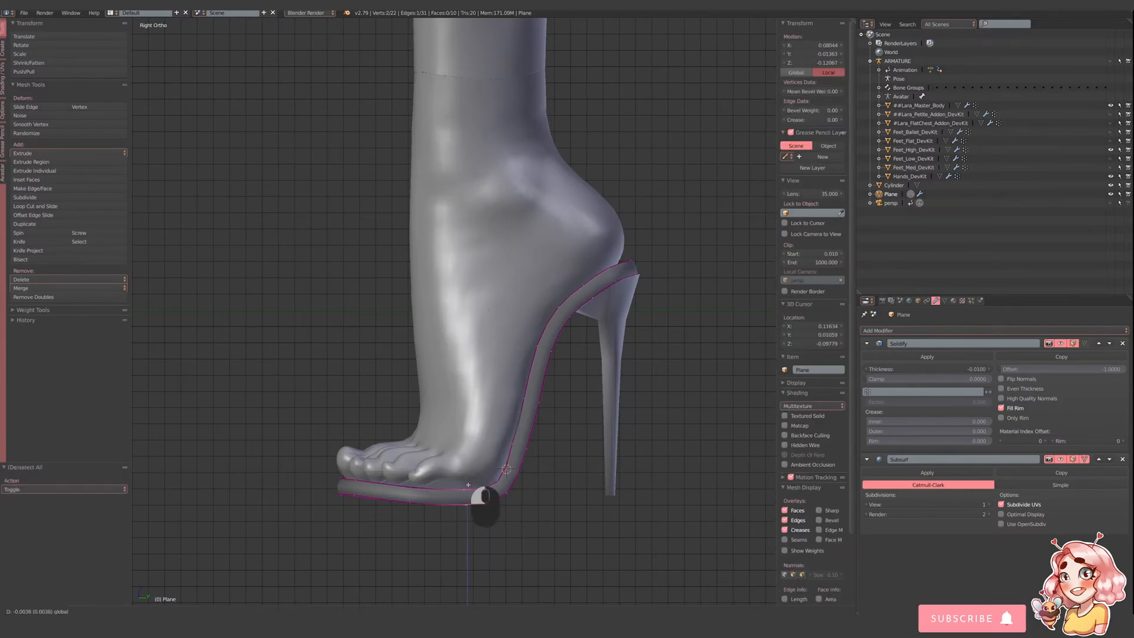
key(a)
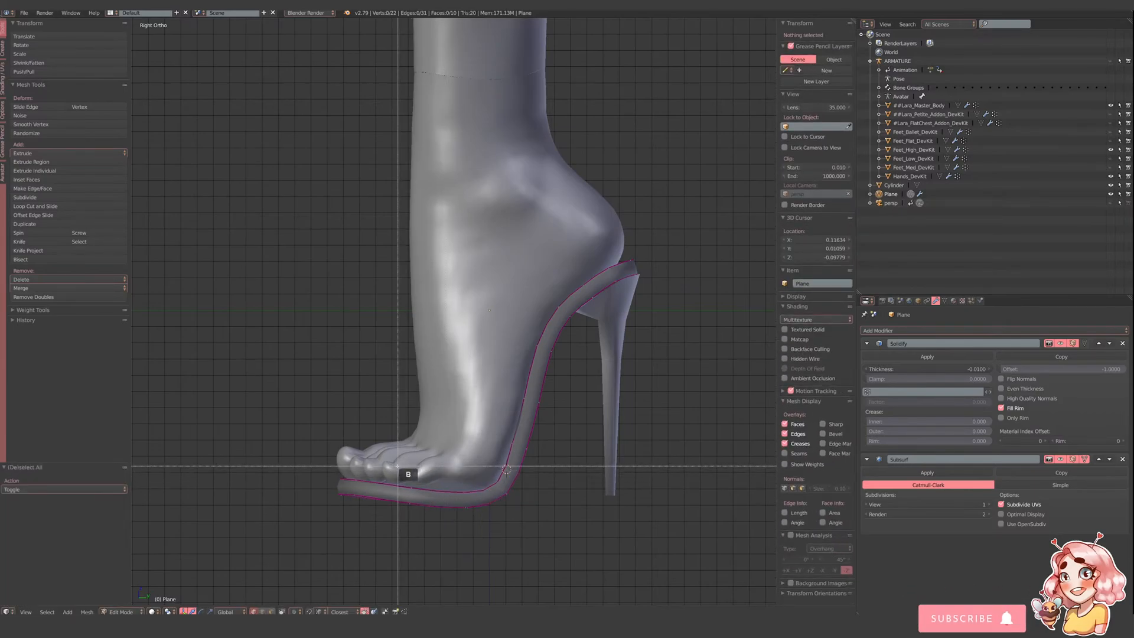
right_click(410, 504)
drag(410, 483, 412, 485)
key(a)
- Fine-tune the height of the sole's vertex just behind the toe tip
key(b)
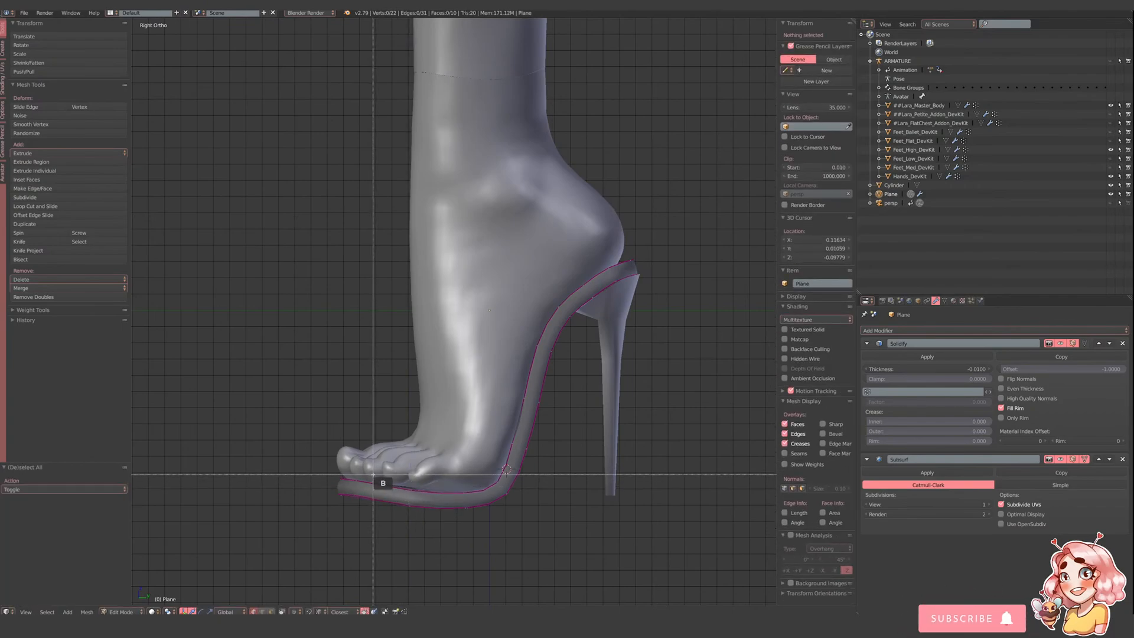
key(b)
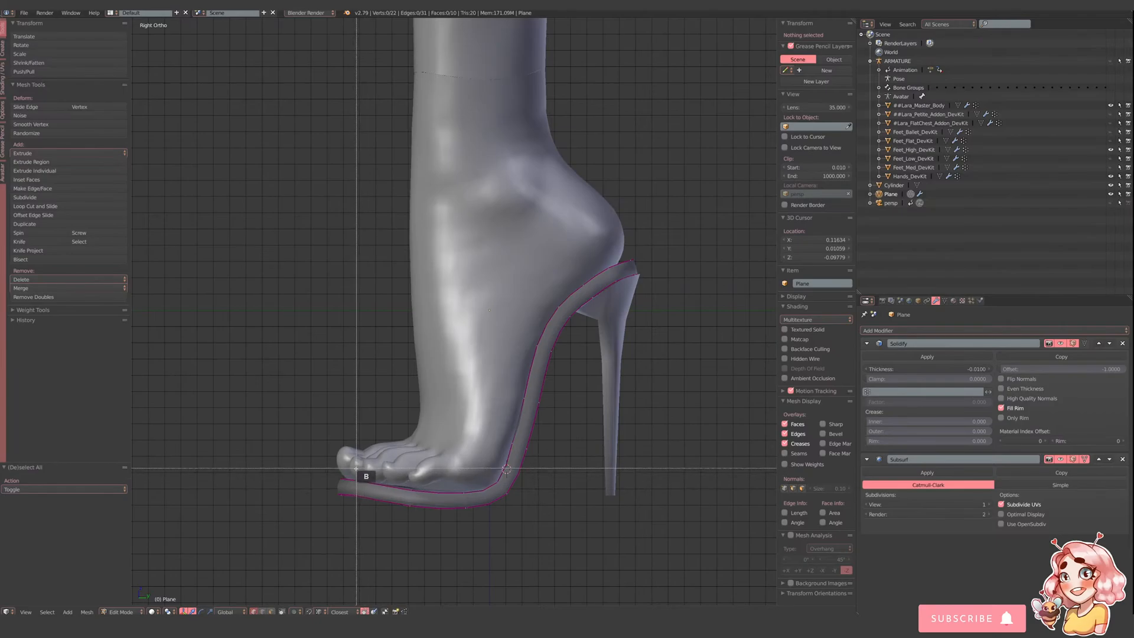
drag(348, 480, 389, 515)
click(353, 472)
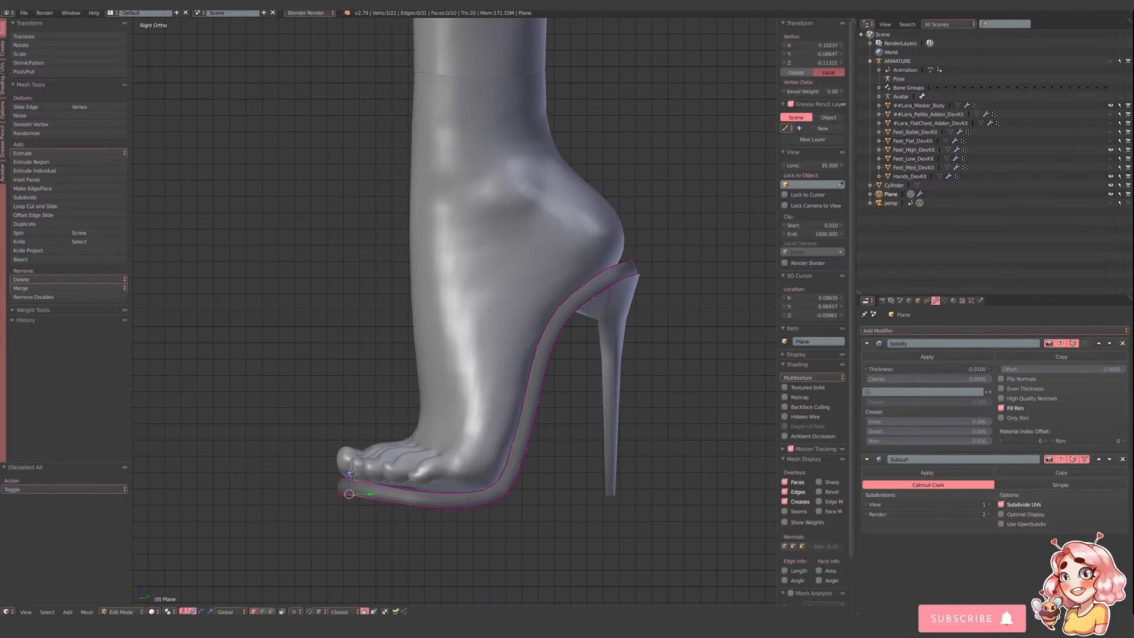
drag(352, 472, 391, 512)
- Raise the sole's toe-tip edge about 0.002 along Z, rotate it about 7.33°, and finish editing the sole
key(a)
key(b)
drag(336, 474, 336, 473)
key(r)
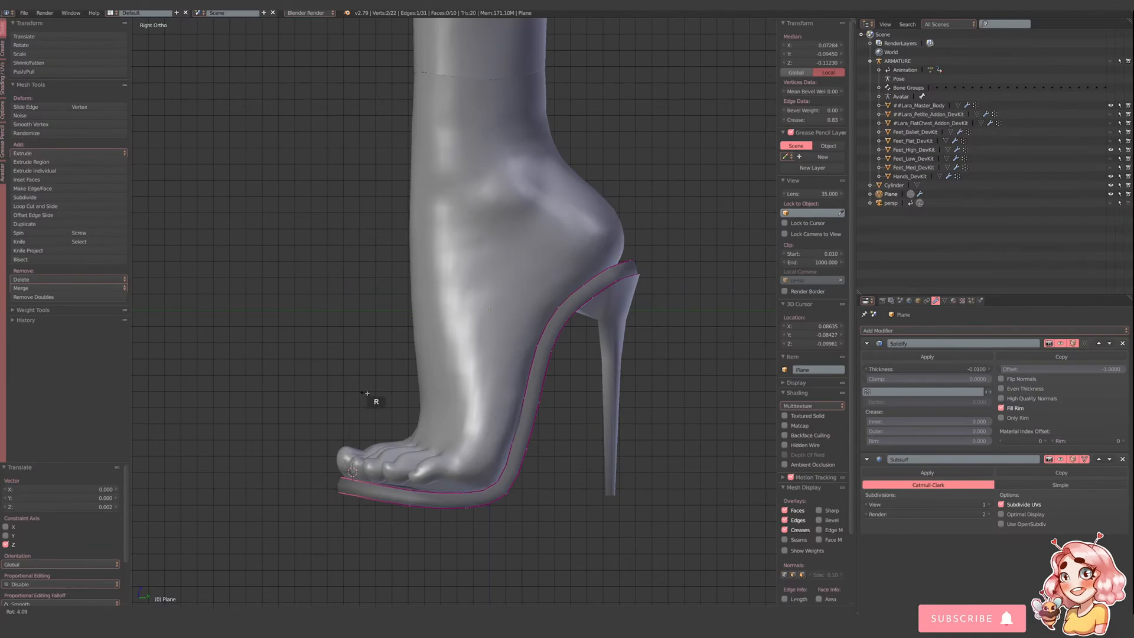
click(371, 394)
scroll(358, 417, down, 2)
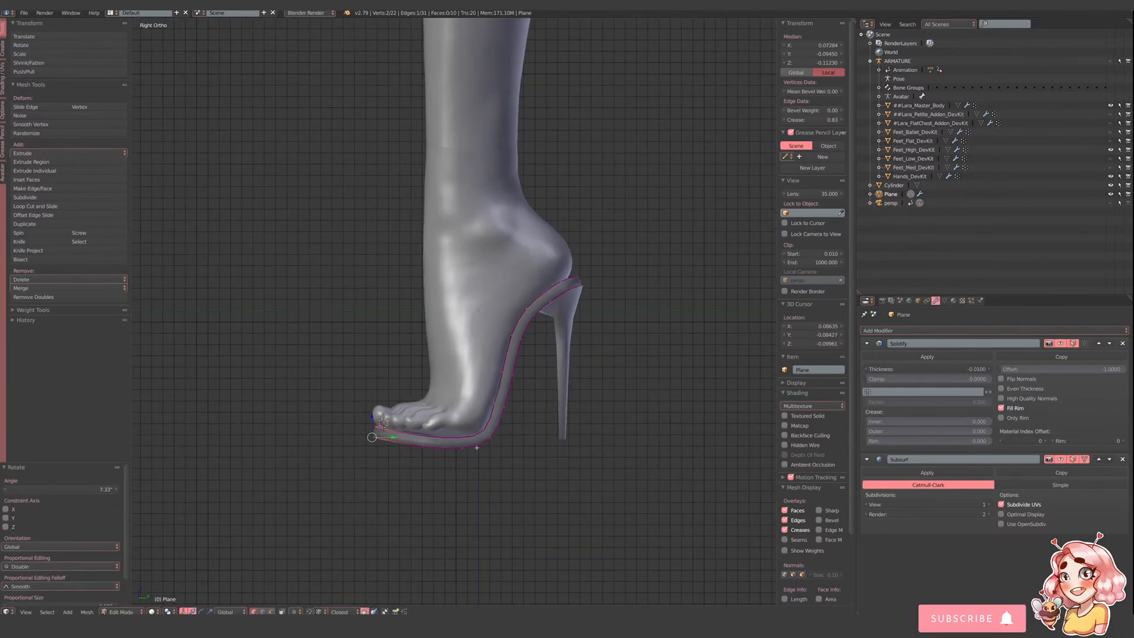
scroll(462, 412, down, 1)
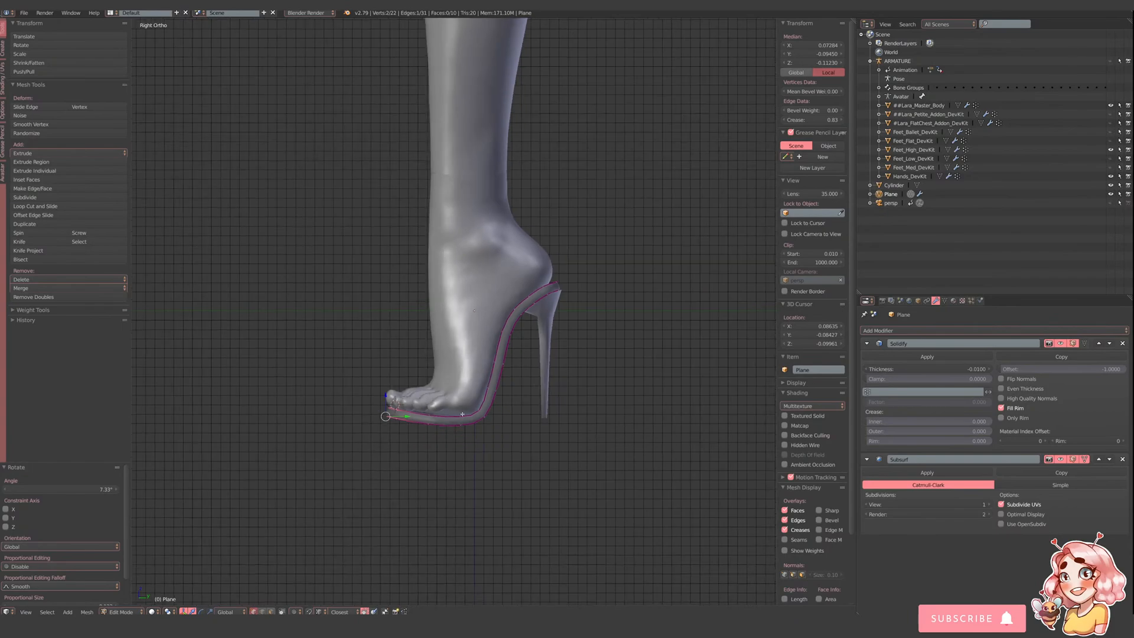
key(Tab)
key(a)
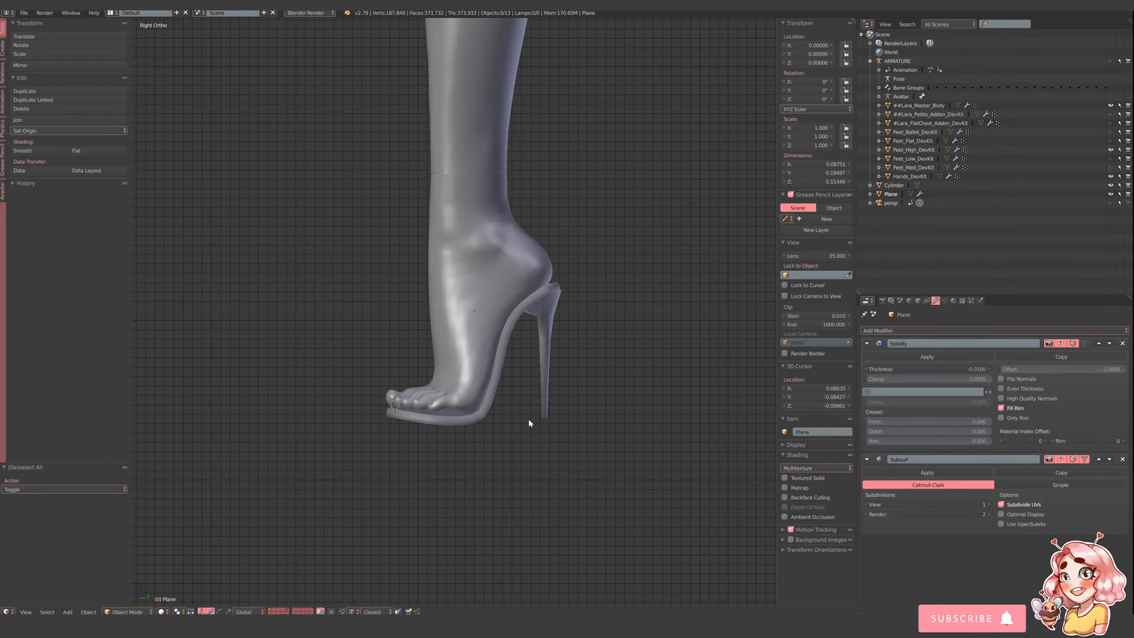
- Examine the sole and heel from the side and from below, and compare them with the high-heel reference photo
scroll(600, 405, up, 2)
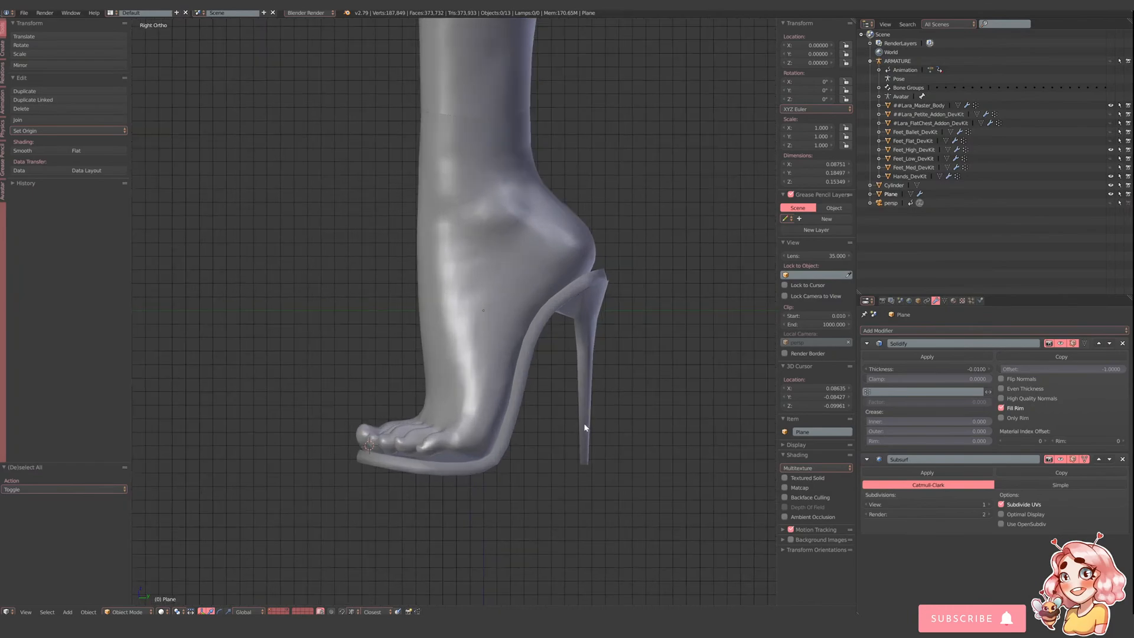
right_click(587, 422)
right_click(505, 460)
middle_drag(537, 375, 544, 303)
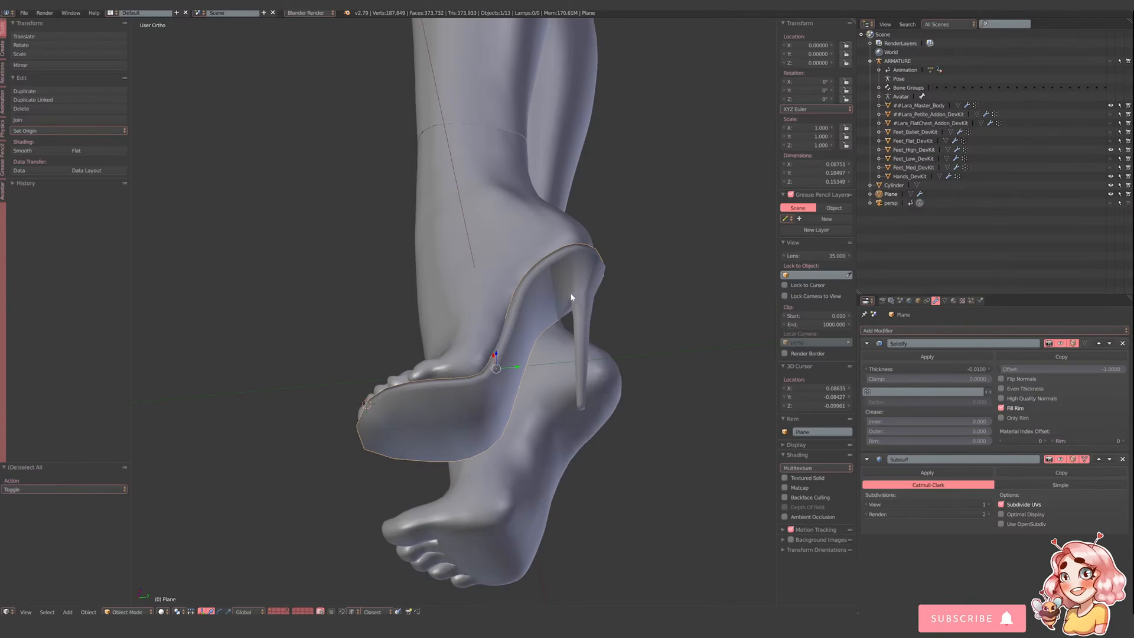
click(502, 626)
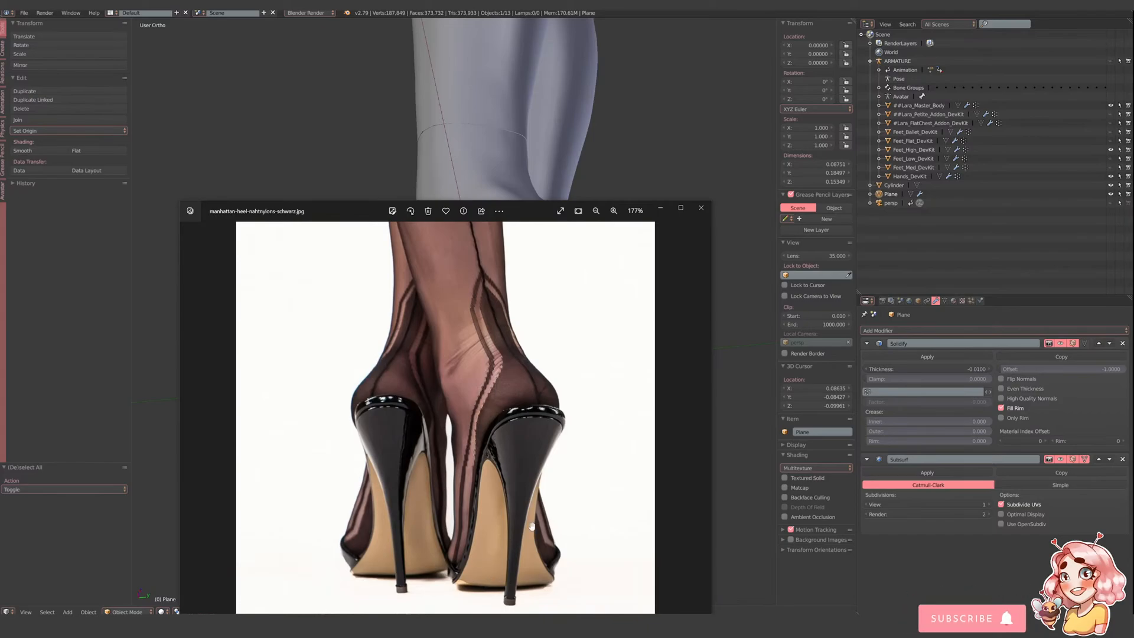
click(738, 390)
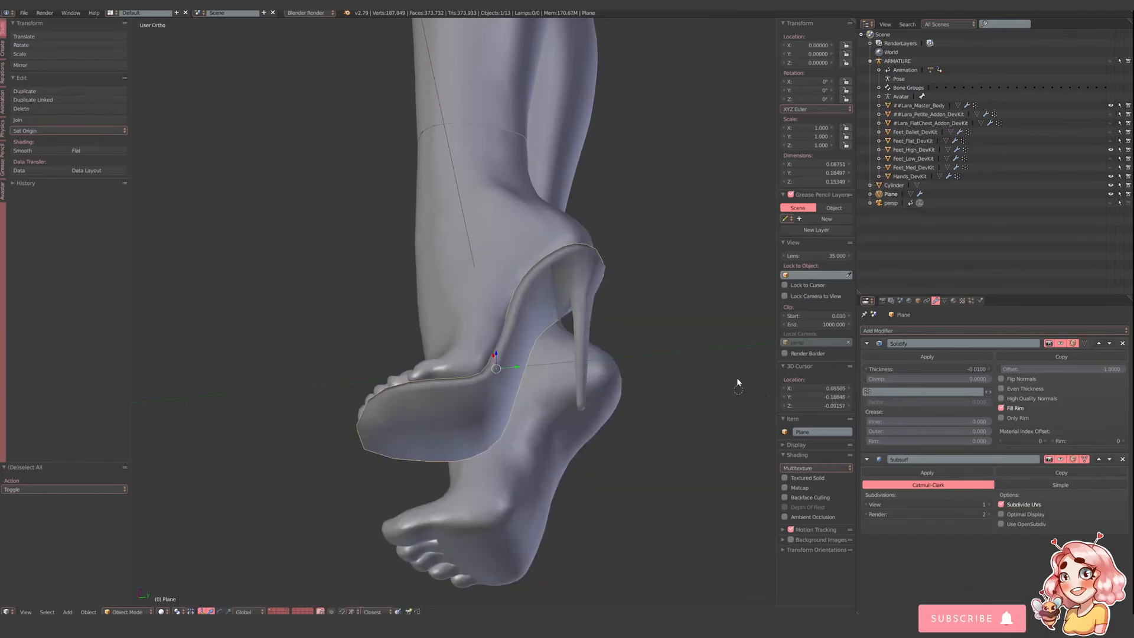
- Widen the heel's edge loop where the flared top meets the stem by scaling it about 2.248 along X
middle_drag(659, 327, 544, 326)
scroll(544, 325, up, 1)
right_click(410, 324)
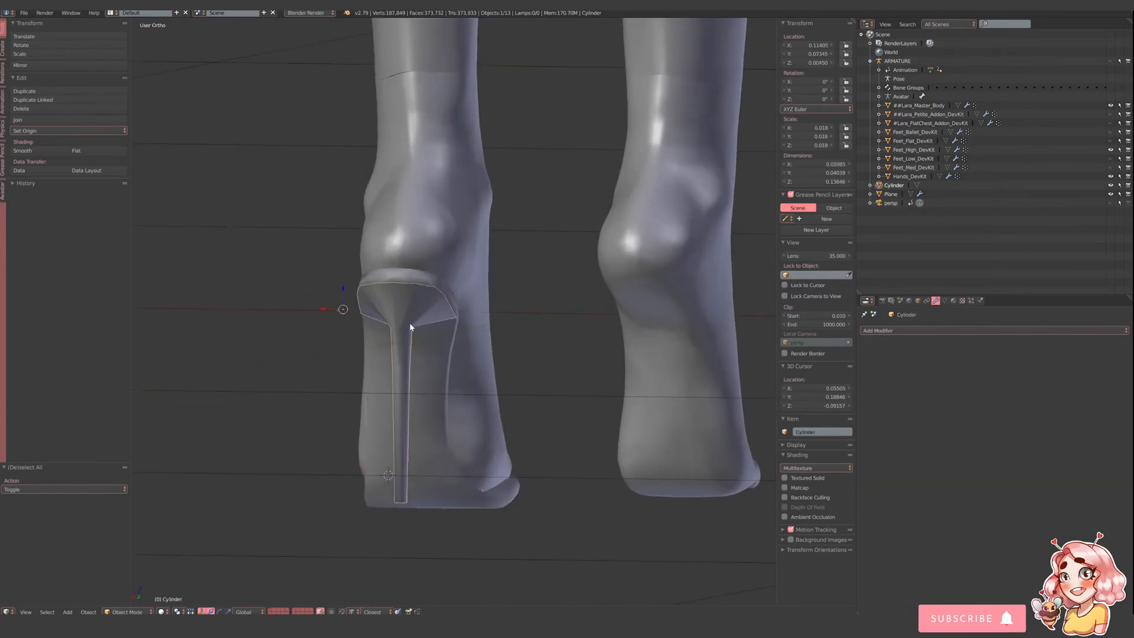
scroll(413, 324, up, 2)
scroll(417, 325, up, 1)
key(Tab)
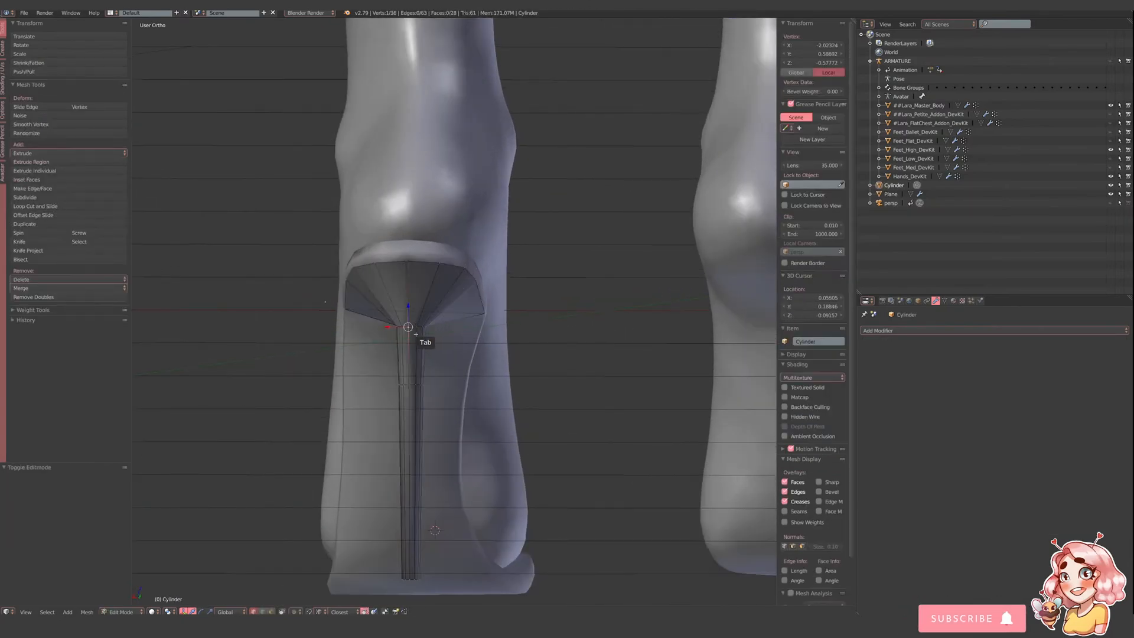
shift+right_click(420, 326)
alt+shift+right_click(420, 326)
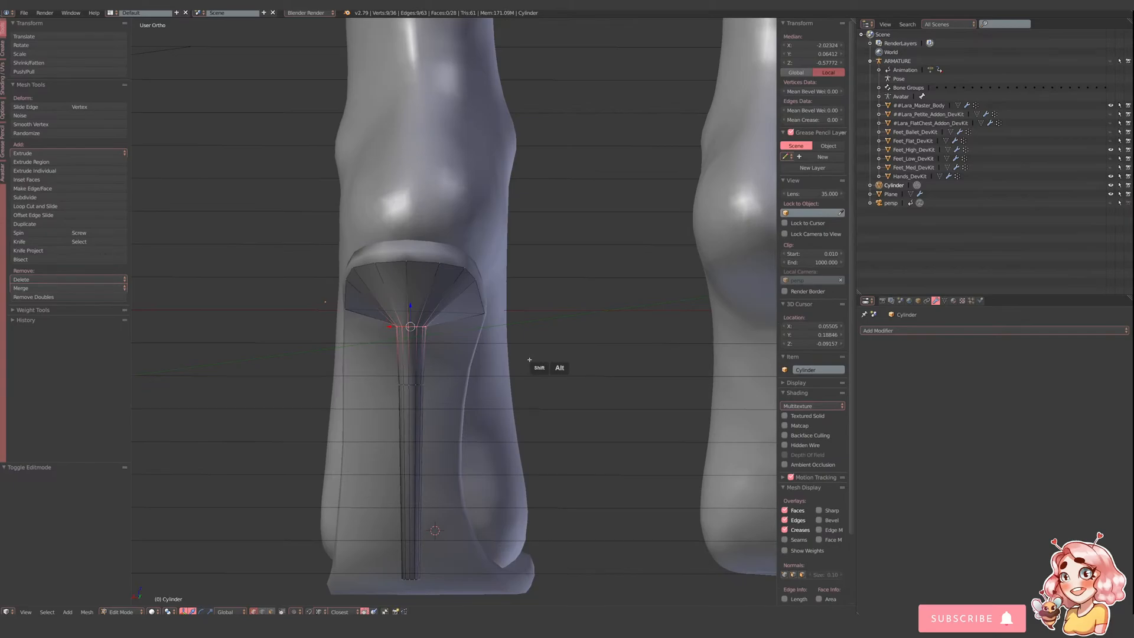
key(s)
key(x)
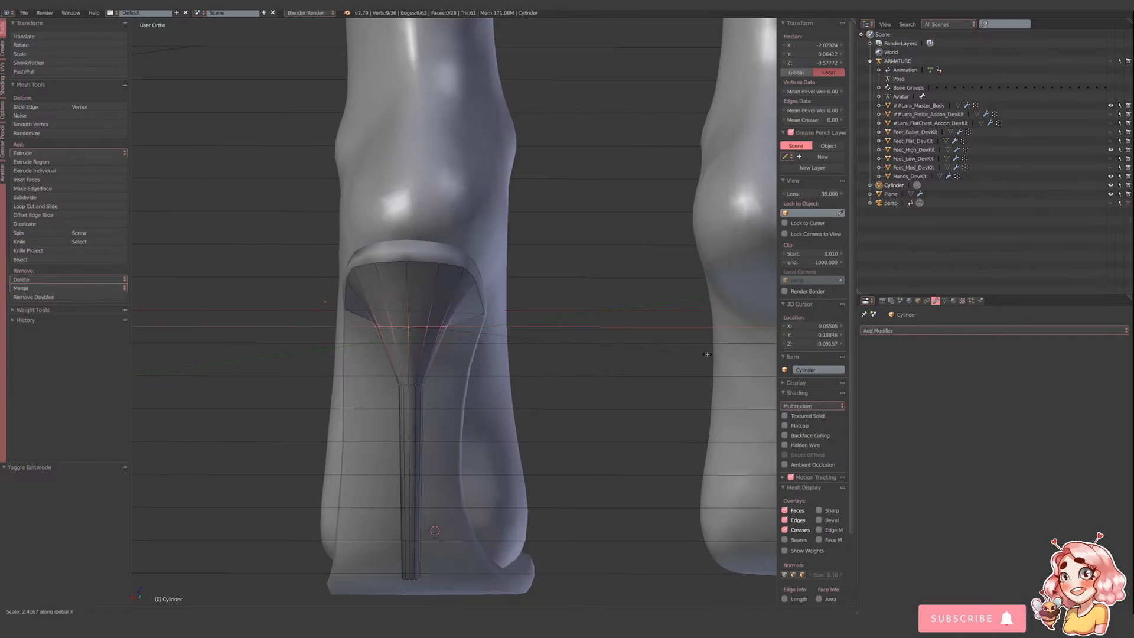
click(686, 354)
- Scale the stem's next lower edge loop about 1.385 along X so the heel tapers gradually
scroll(491, 372, down, 2)
middle_drag(489, 374, 486, 362)
scroll(427, 350, up, 2)
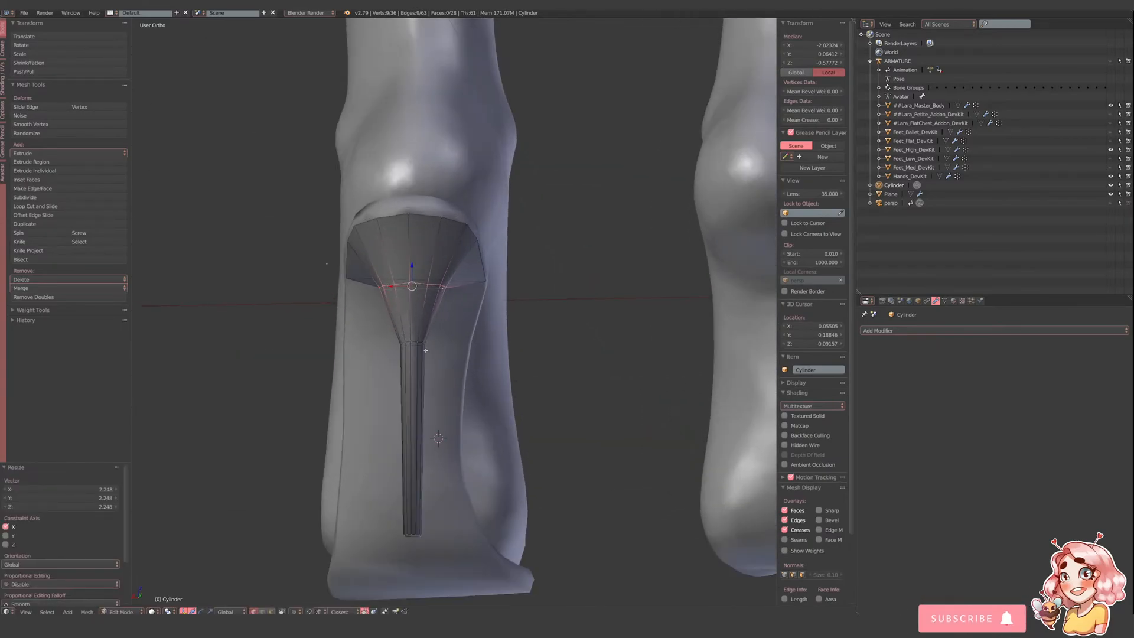
right_click(425, 344)
alt+shift+right_click(423, 344)
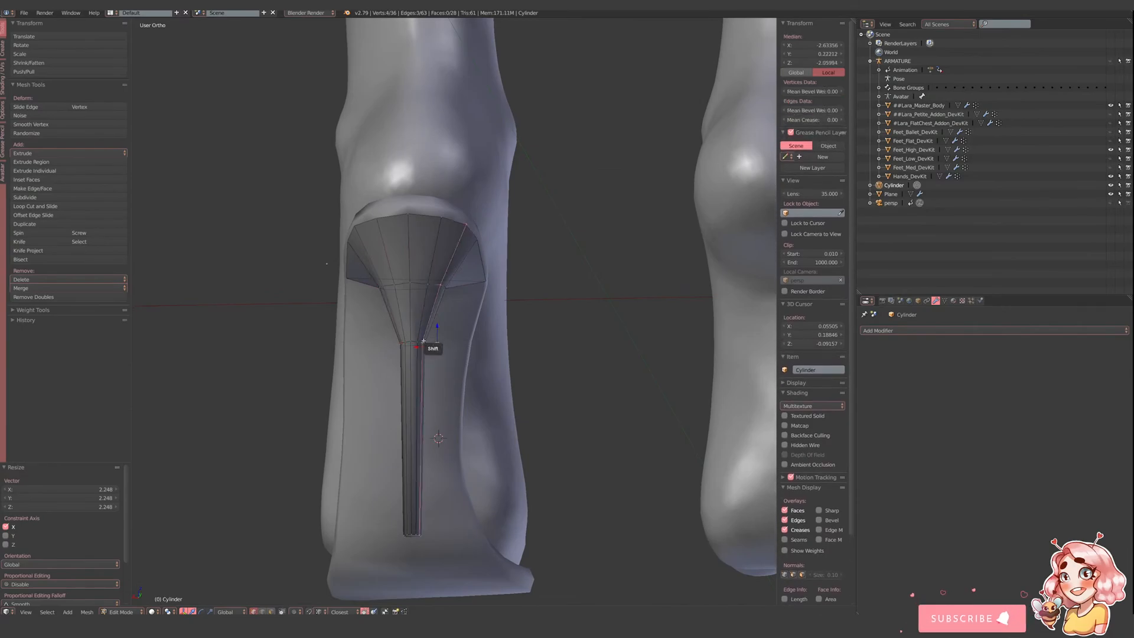
scroll(427, 345, up, 3)
right_click(399, 365)
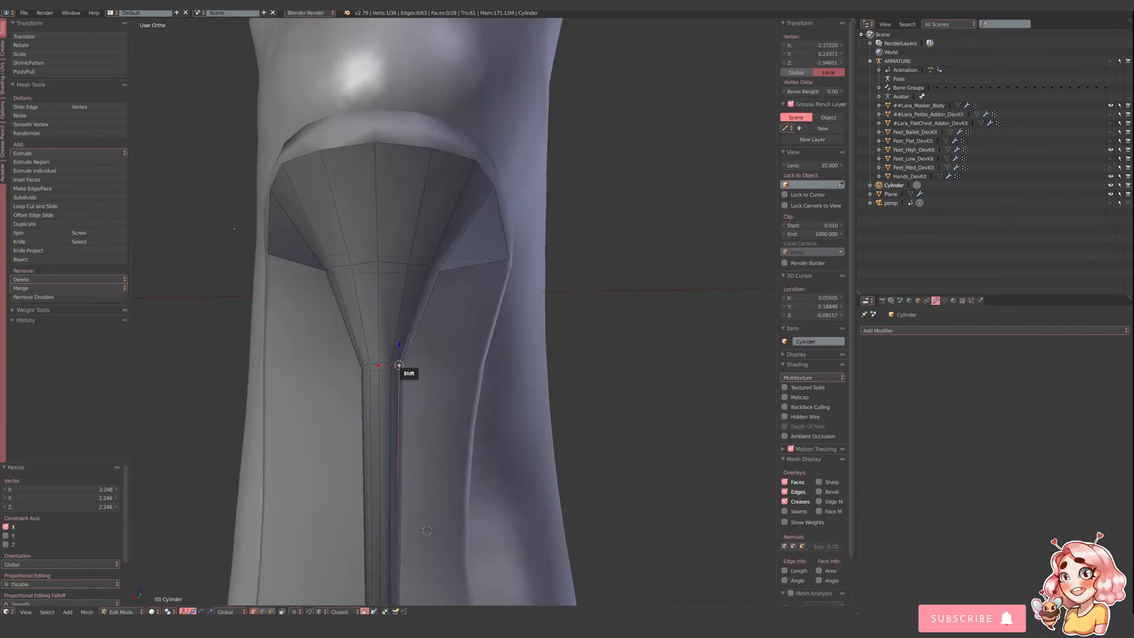
alt+shift+right_click(394, 365)
scroll(461, 359, down, 2)
middle_drag(463, 357, 532, 393)
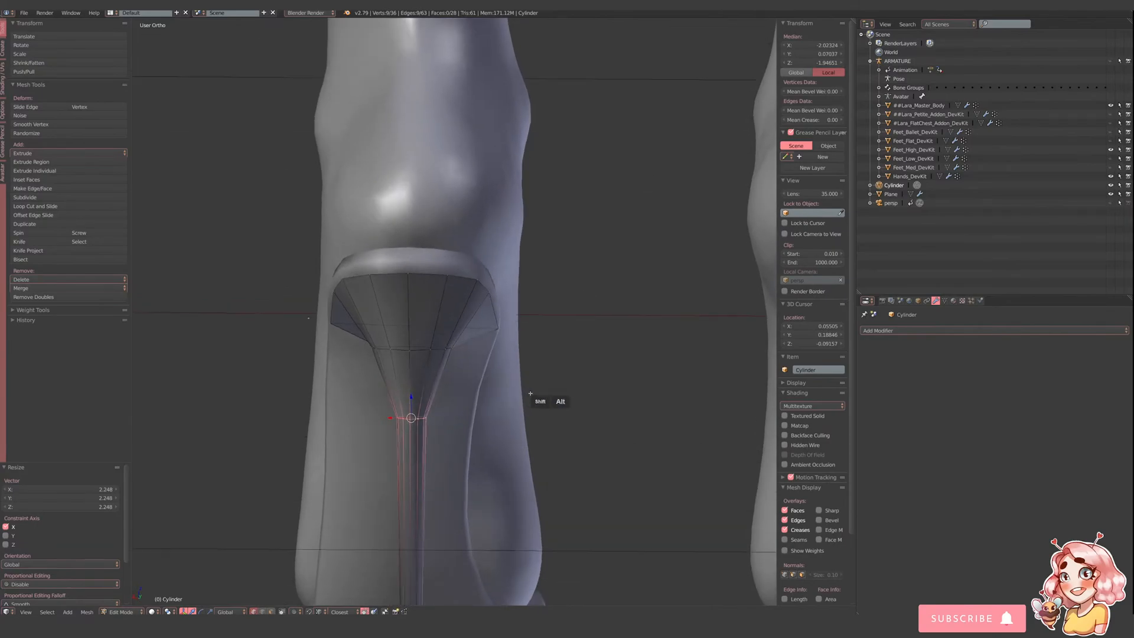
key(s)
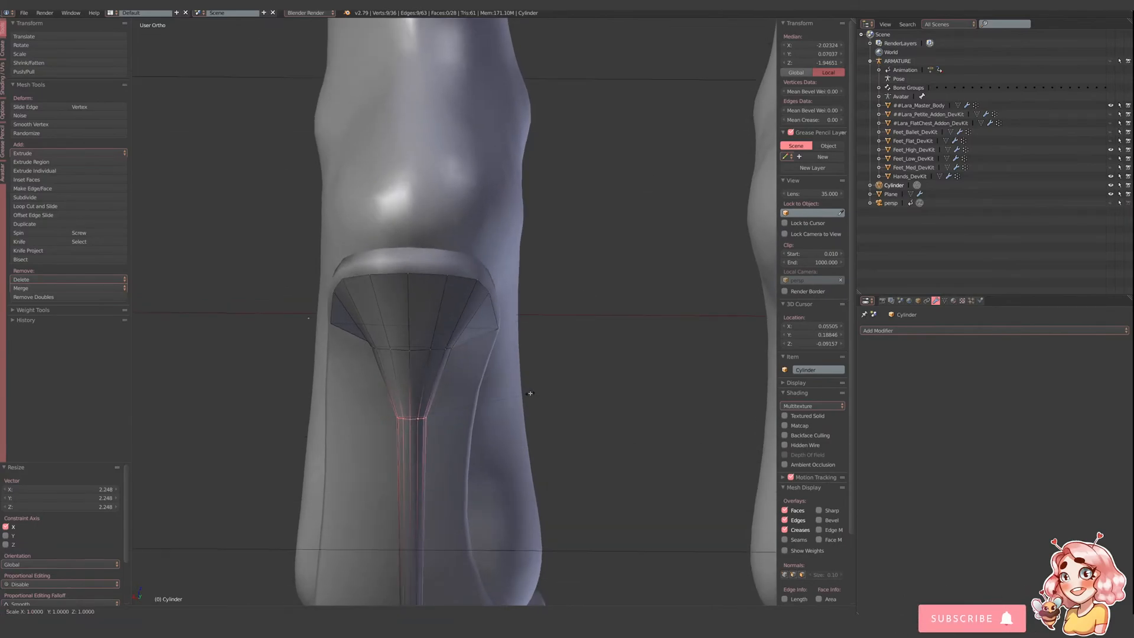
key(x)
click(554, 393)
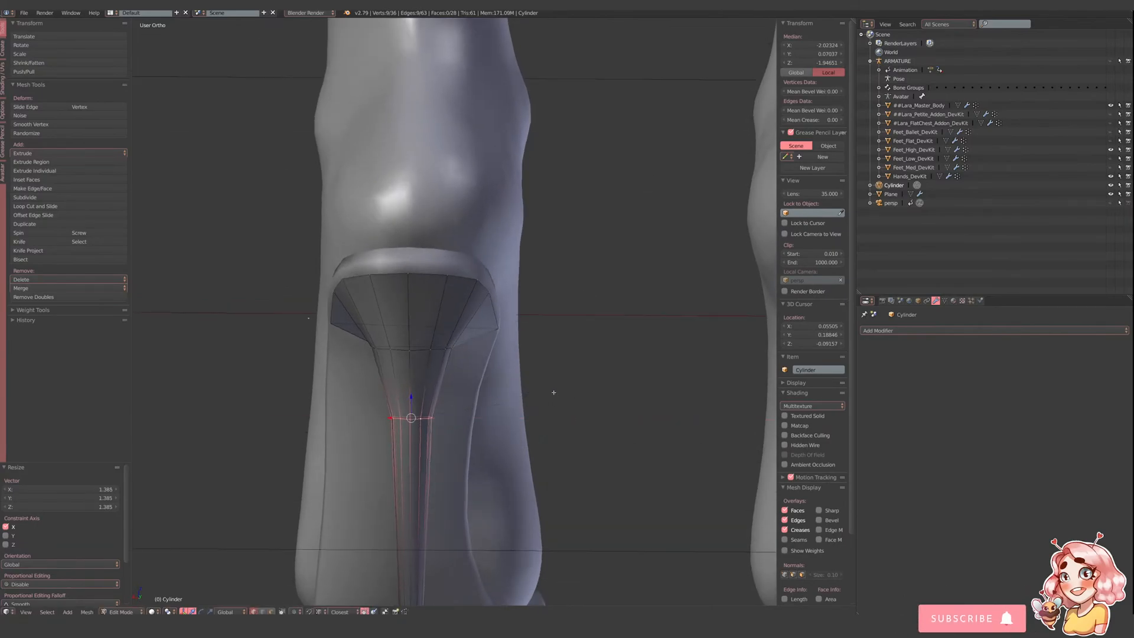
- Check the heel's taper outside mesh editing, and widen the same stem loop slightly more, scaling it about 1.046 along X
key(Tab)
scroll(484, 401, down, 5)
middle_drag(480, 404, 490, 407)
scroll(495, 410, up, 2)
key(Tab)
scroll(495, 410, up, 1)
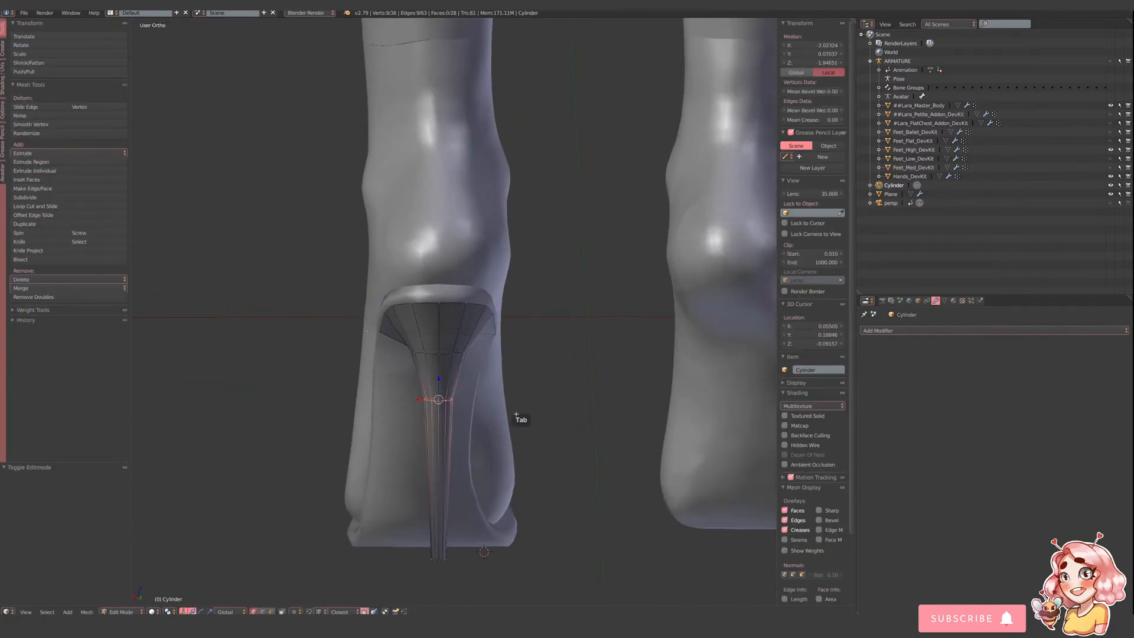
key(s)
key(x)
click(373, 542)
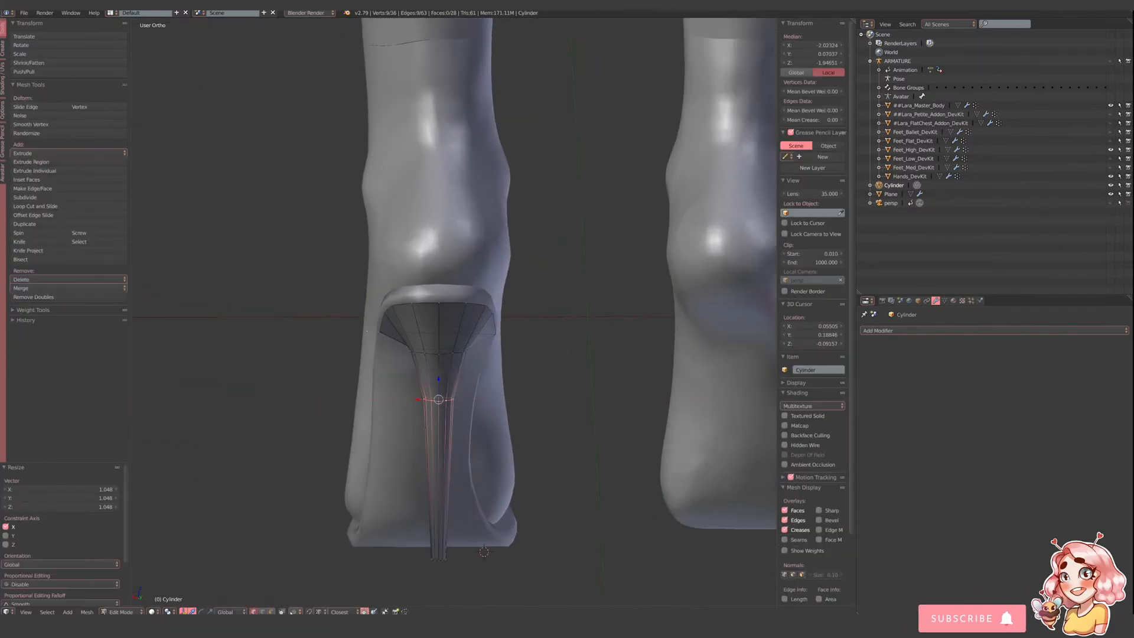
- Widen the stem's edge loop below the flared top by scaling it about 1.132 along X
scroll(541, 418, up, 1)
key(s)
key(x)
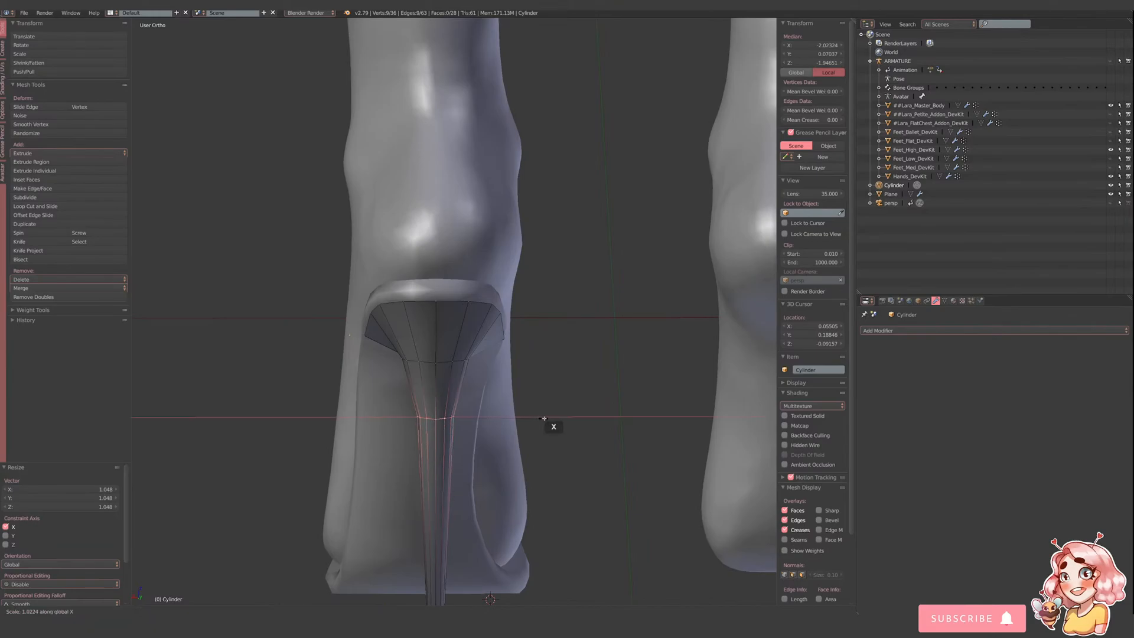
click(569, 423)
key(a)
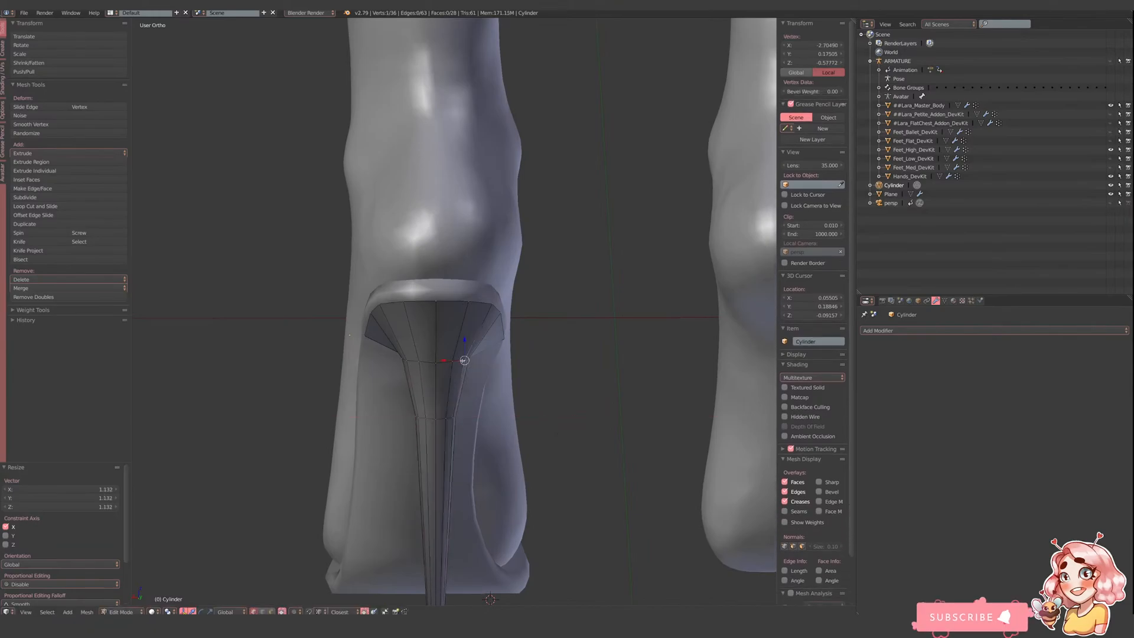
- Rescale the edge loop where the heel's flared top meets the stem slightly along X, and check the heel outside mesh editing
alt+right_click(459, 362)
key(s)
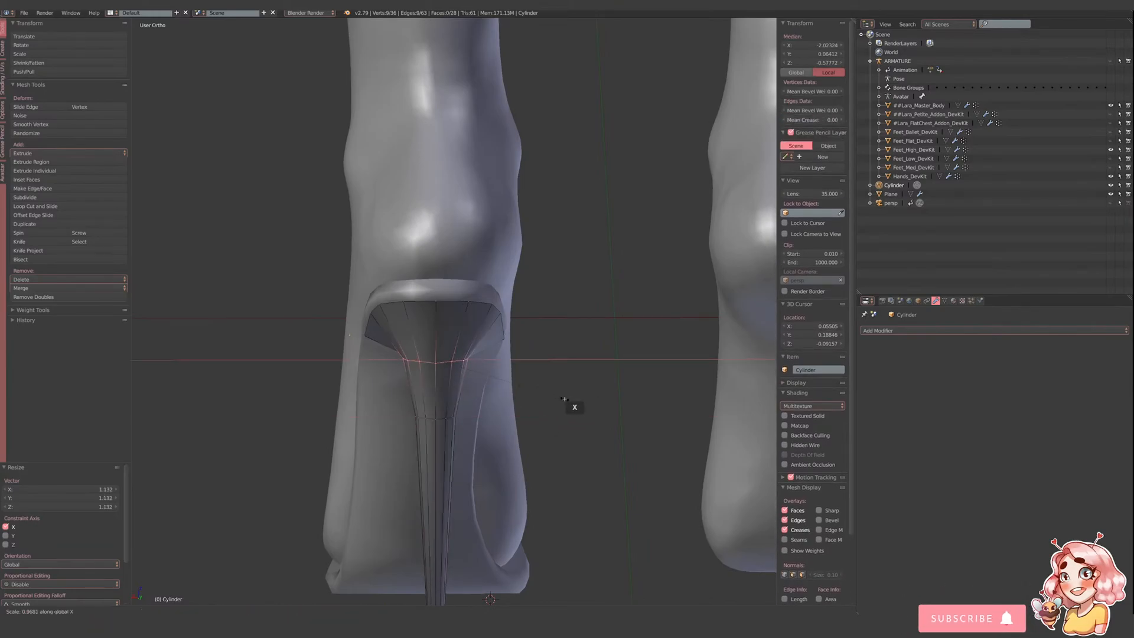
click(570, 402)
key(Tab)
scroll(549, 407, down, 4)
middle_drag(538, 408, 604, 399)
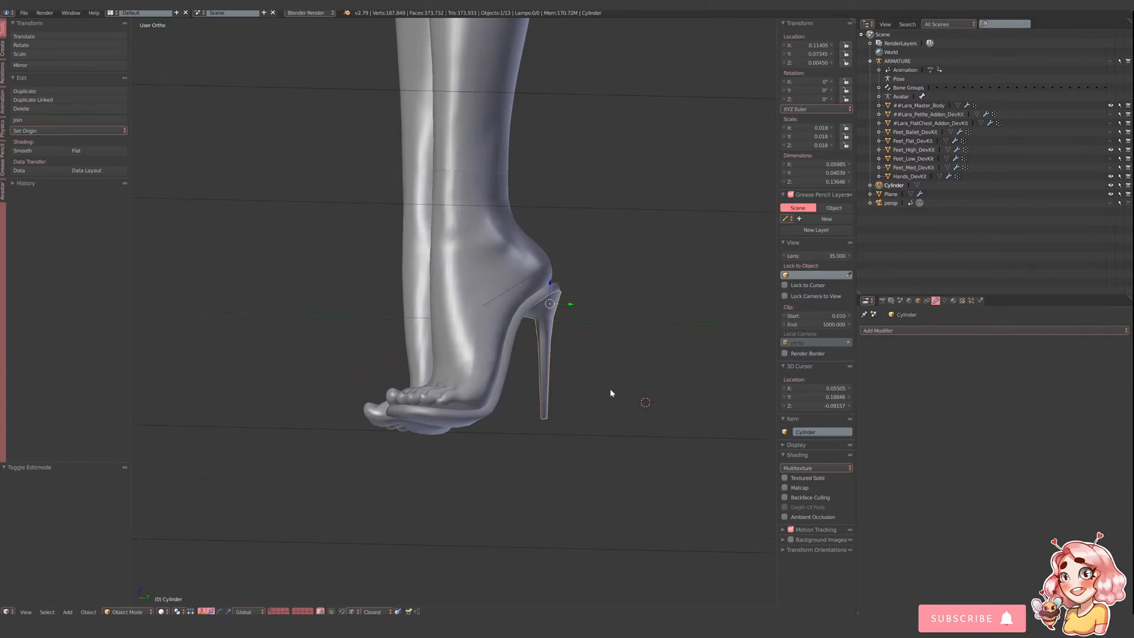
middle_drag(610, 390, 582, 403)
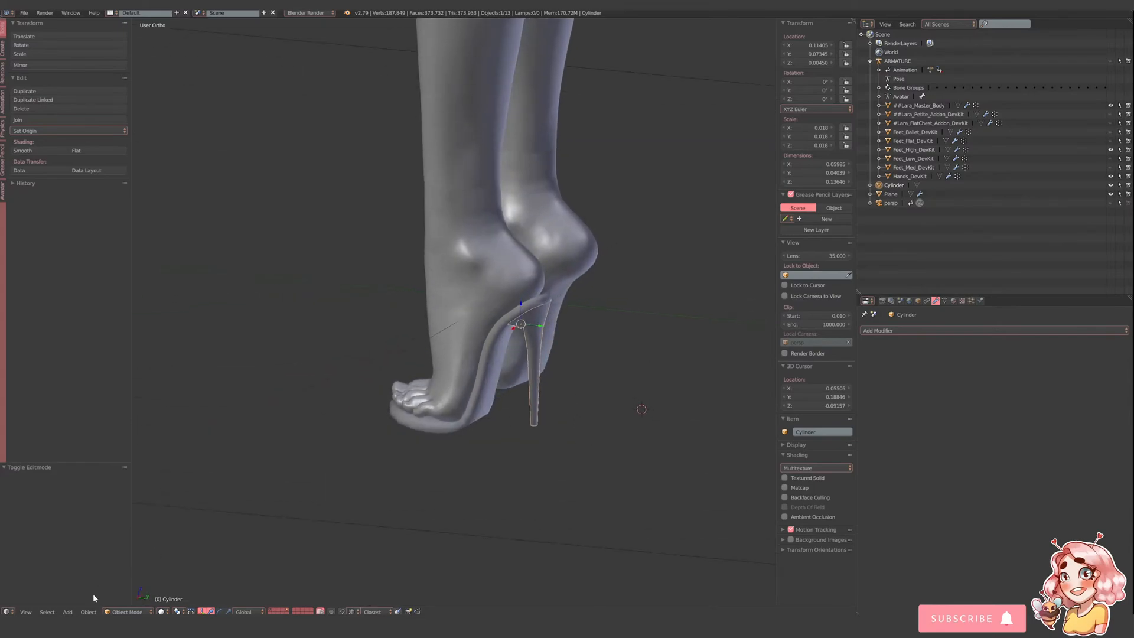
- Duplicate the sole object in place, leaving the copy at the original position
right_click(486, 382)
key(Tab)
middle_drag(487, 383, 460, 389)
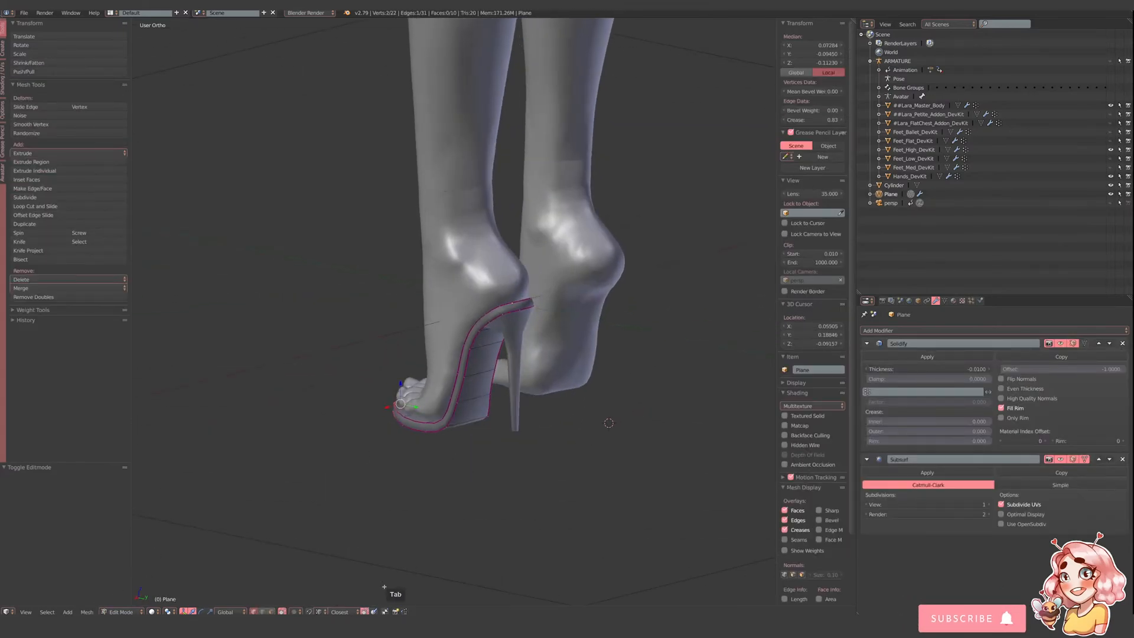
key(Tab)
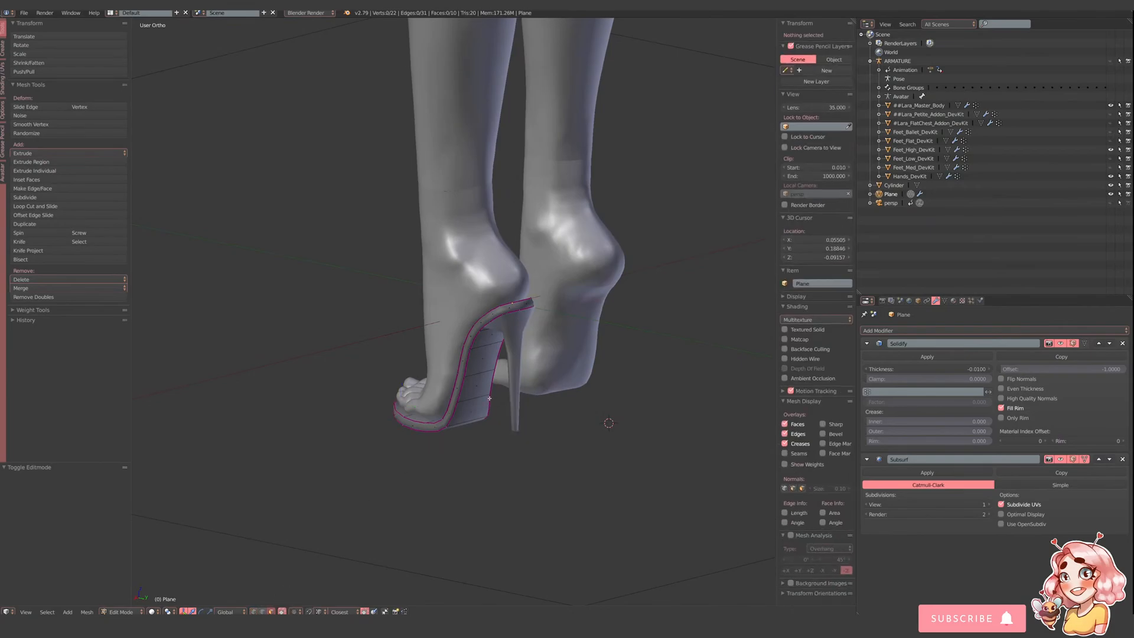
middle_drag(488, 404, 530, 400)
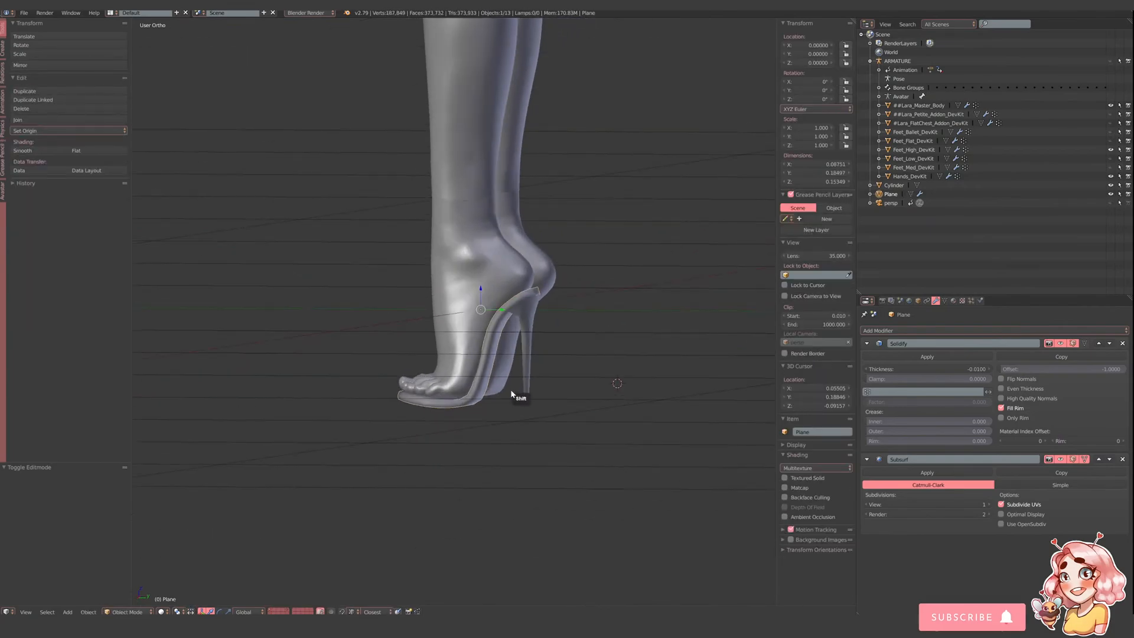
key(shift+d)
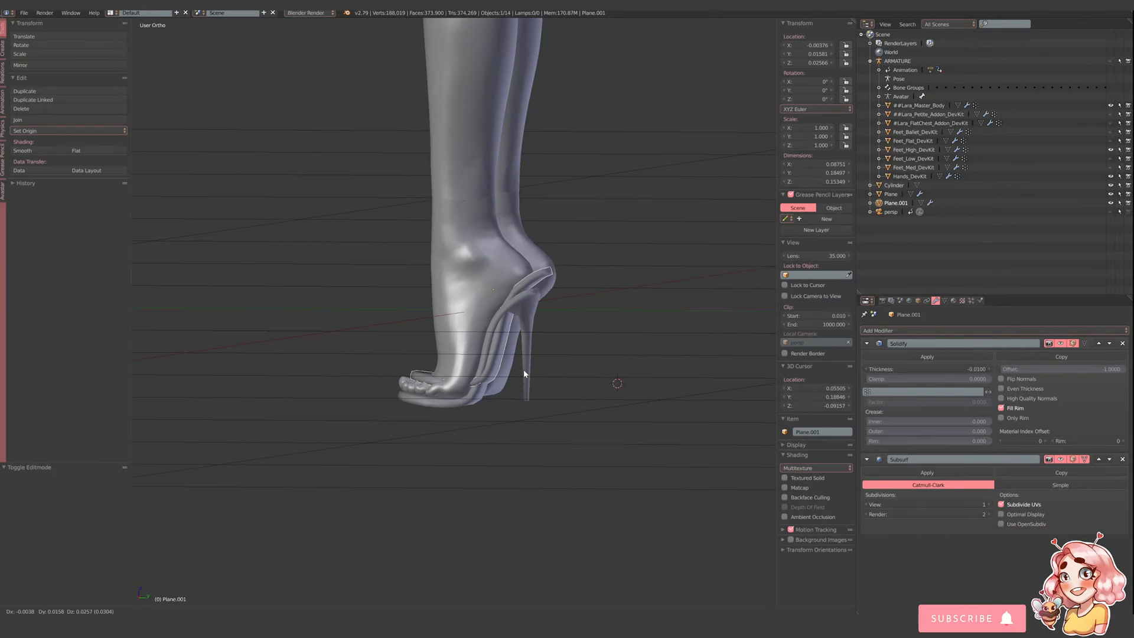
right_click(524, 369)
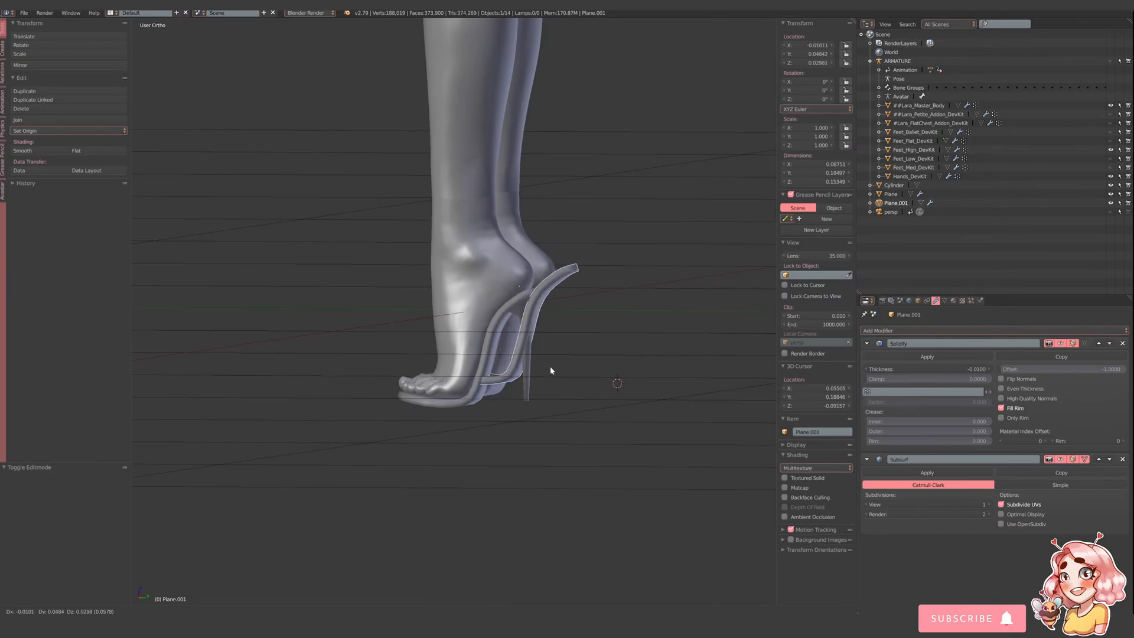
- Rename the duplicated sole object as Outer Sol
double_click(896, 203)
text(ou)
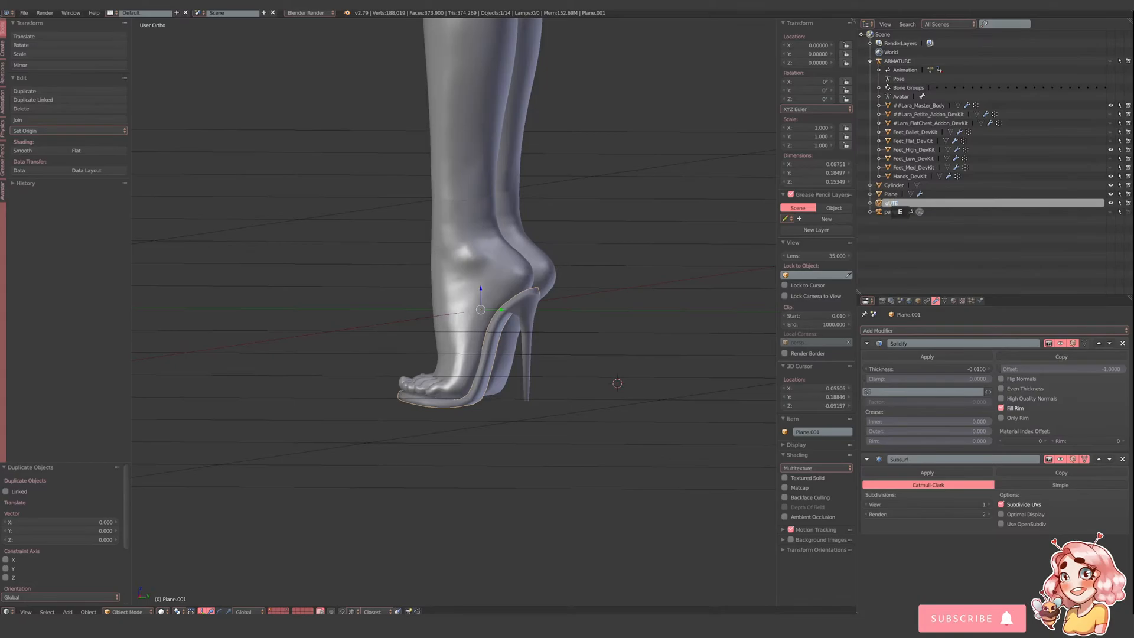
text(TER sO)
key(BackSpace)
key(BackSpace)
key(BackSpace)
key(BackSpace)
key(BackSpace)
key(BackSpace)
key(BackSpace)
text(Outer So)
click(888, 203)
key(Return)
- Rename the original plane as Sole and the cylinder as Heel
click(891, 203)
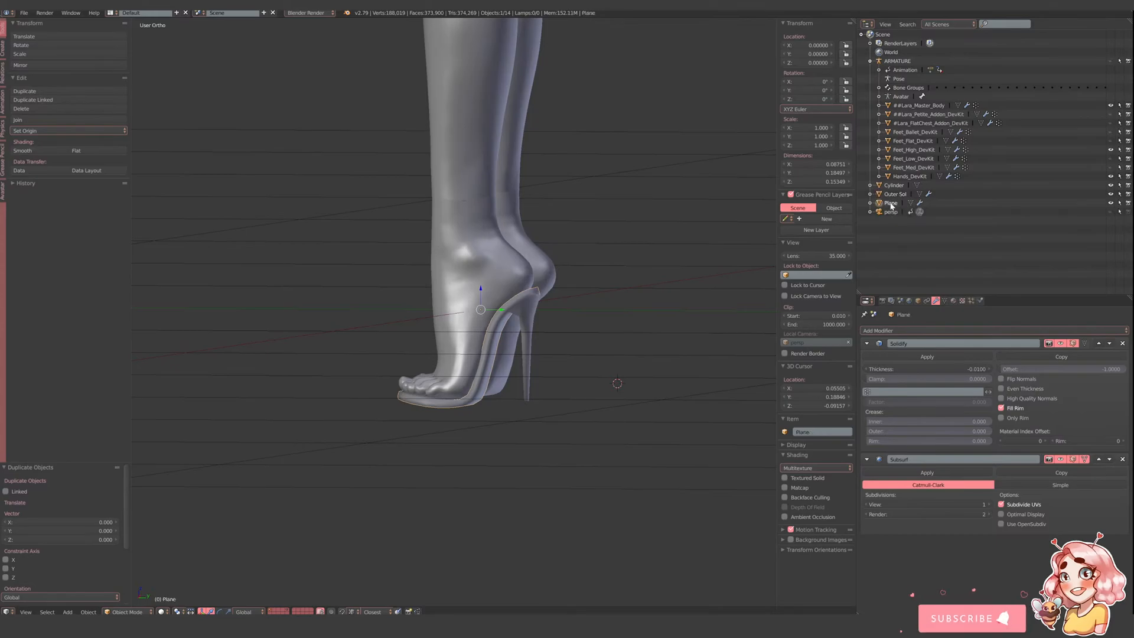
double_click(890, 203)
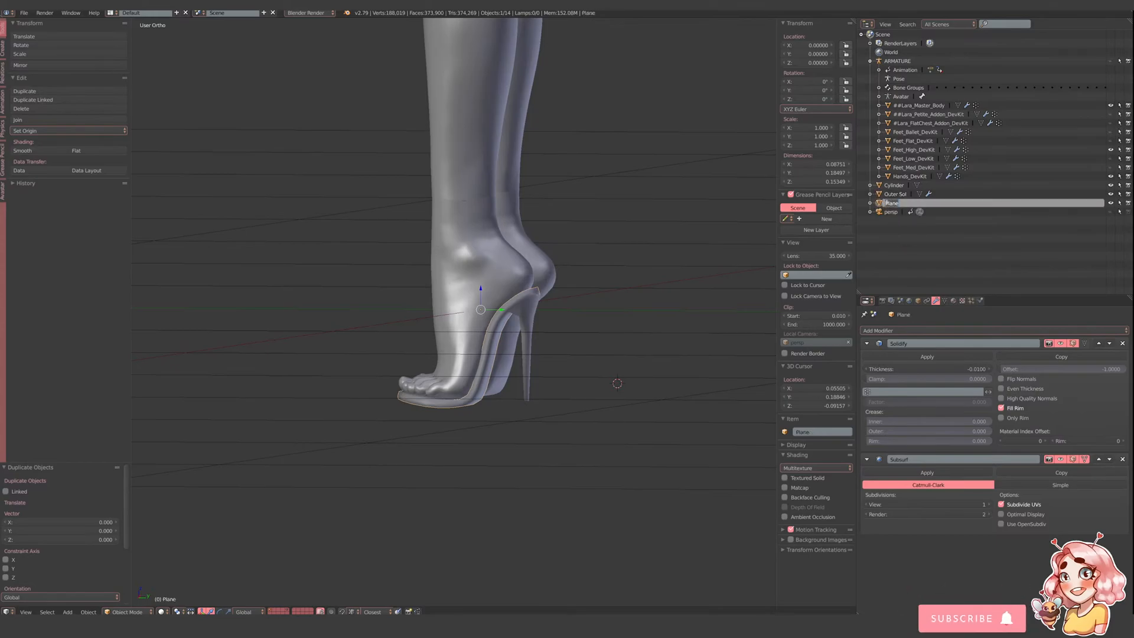
text(Sole)
key(Return)
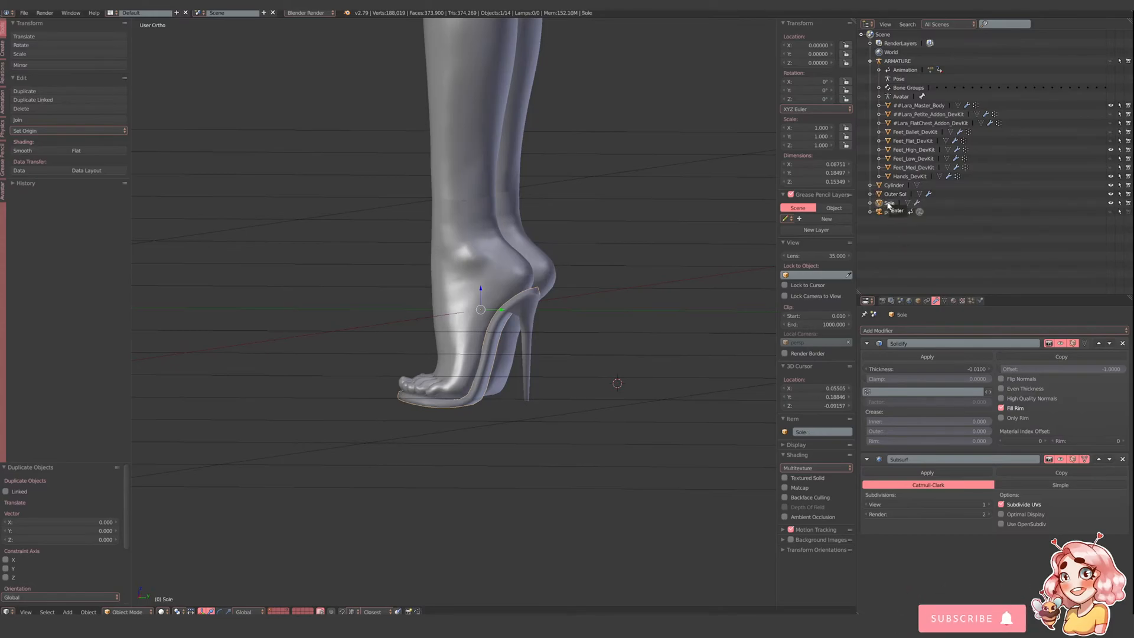
click(892, 185)
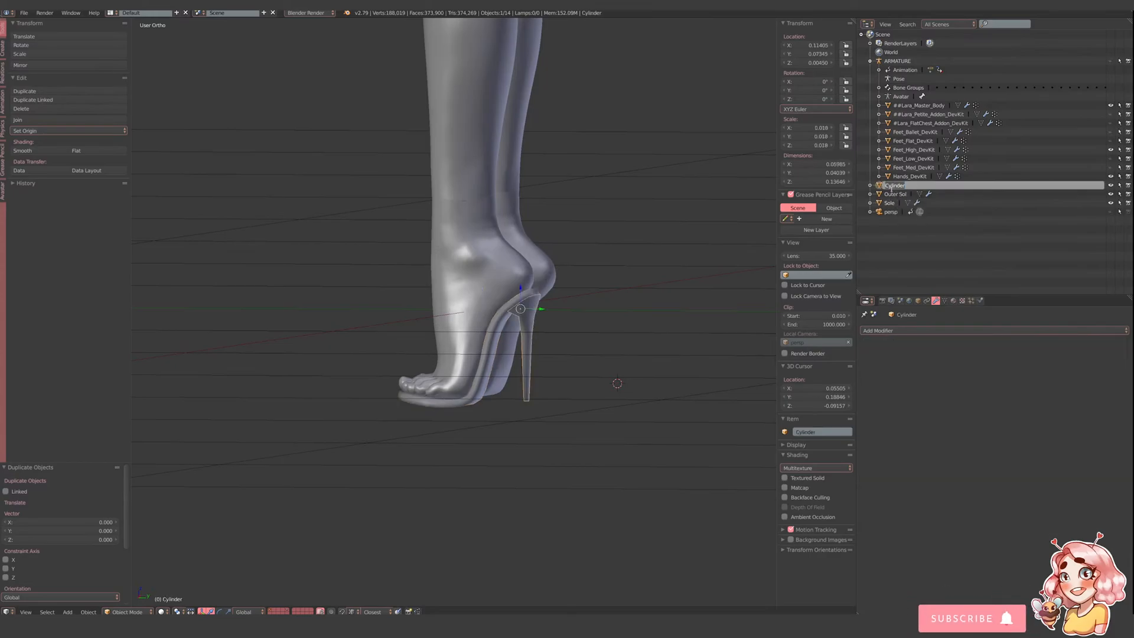
text(Heel)
key(Return)
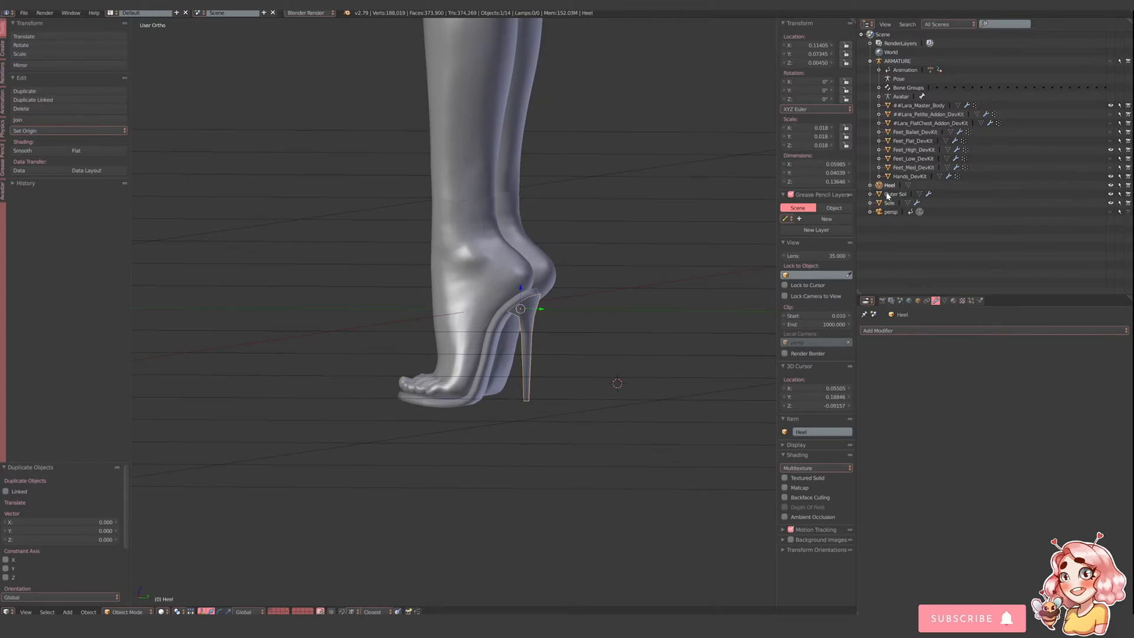
- Correct the duplicated sole's name to Outer Sole
double_click(887, 195)
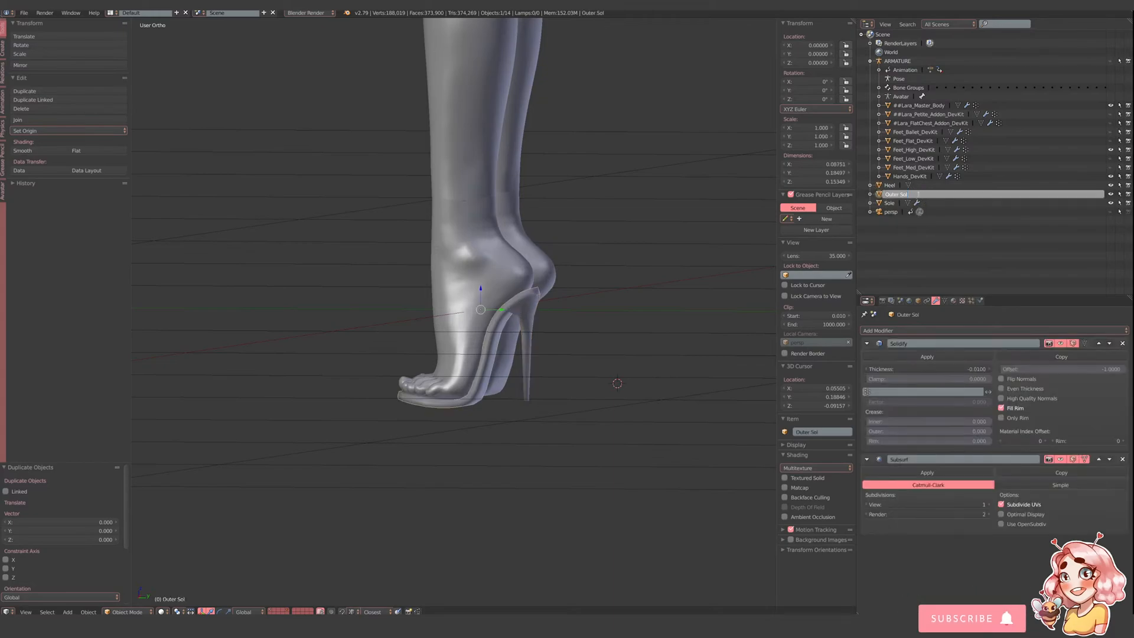
text(e)
key(Return)
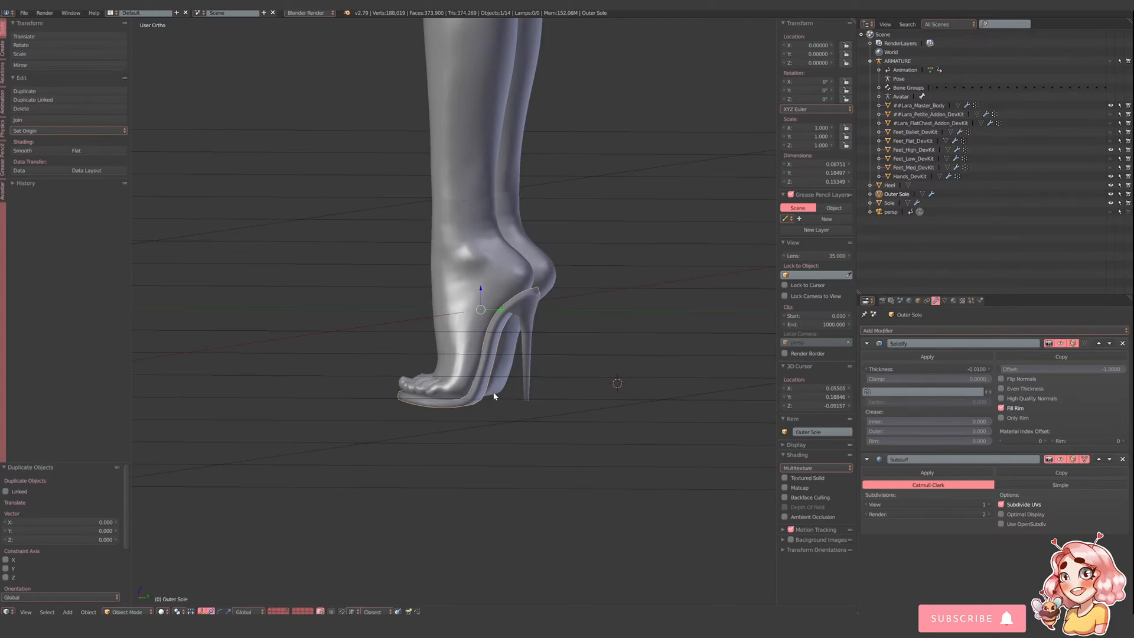
- Set the outer sole's Solidify thickness to positive 0.01 so it thickens in the opposite direction
scroll(513, 388, up, 2)
shift+middle_drag(513, 384, 519, 362)
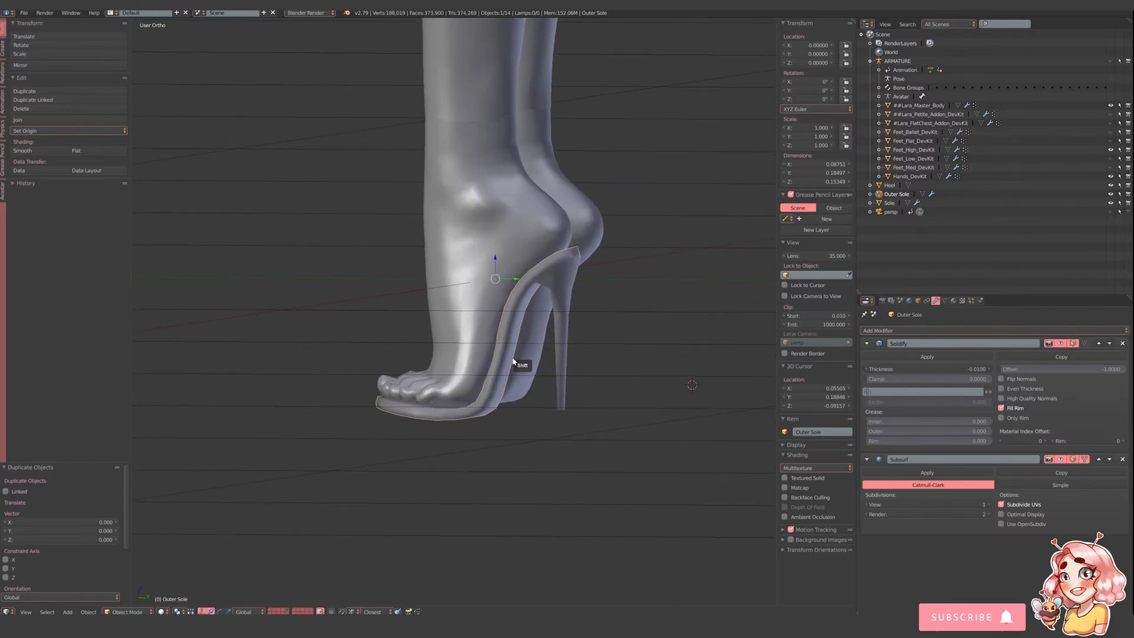
click(935, 371)
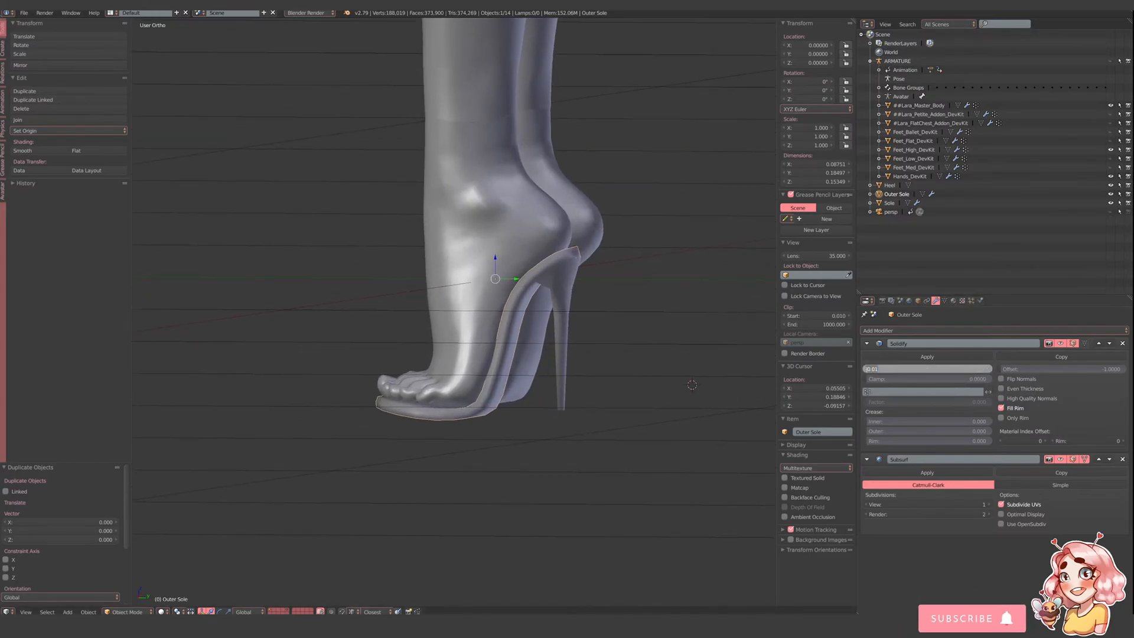
click(868, 370)
key(BackSpace)
key(Return)
scroll(518, 500, up, 2)
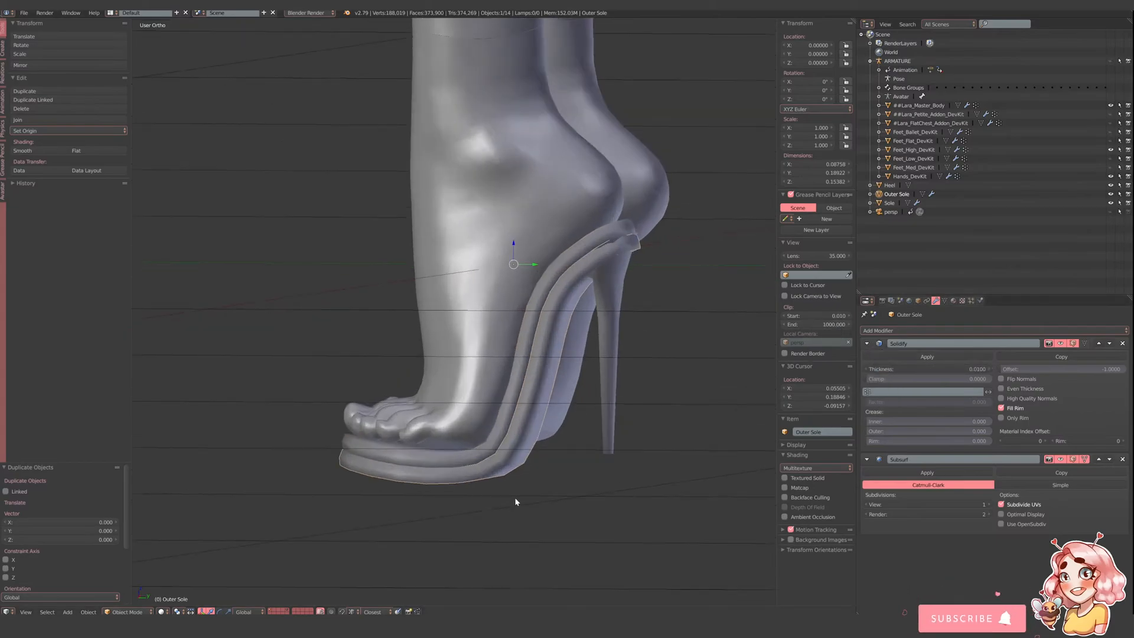
- Set the outer sole's Solidify thickness to 0.005
click(909, 369)
click(873, 370)
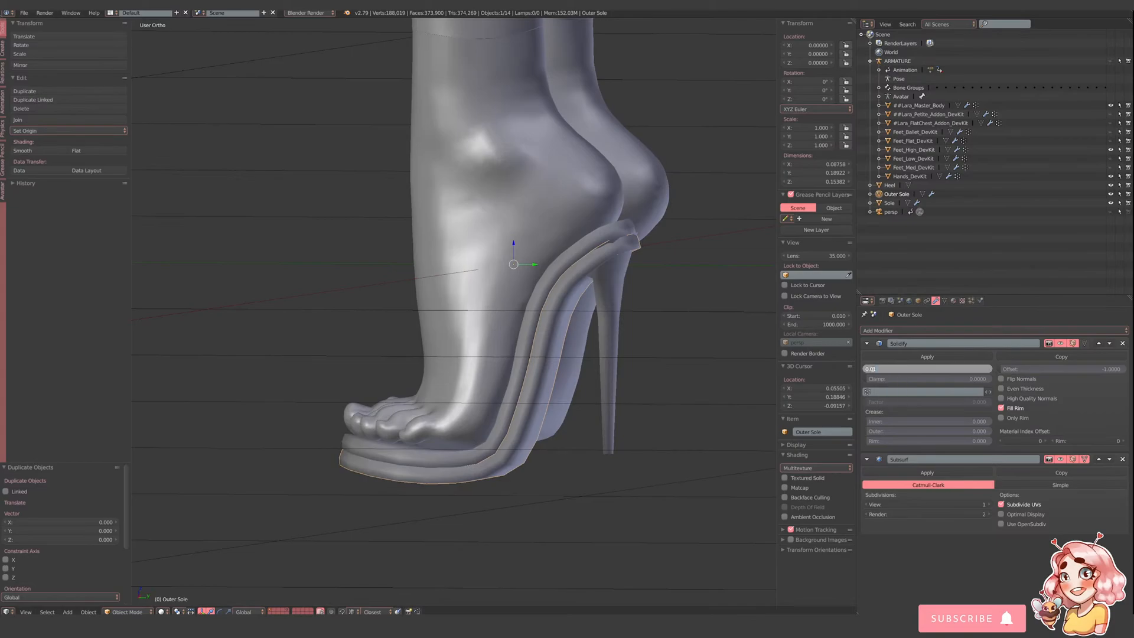
drag(874, 369, 879, 368)
text(0)
text(5)
key(Return)
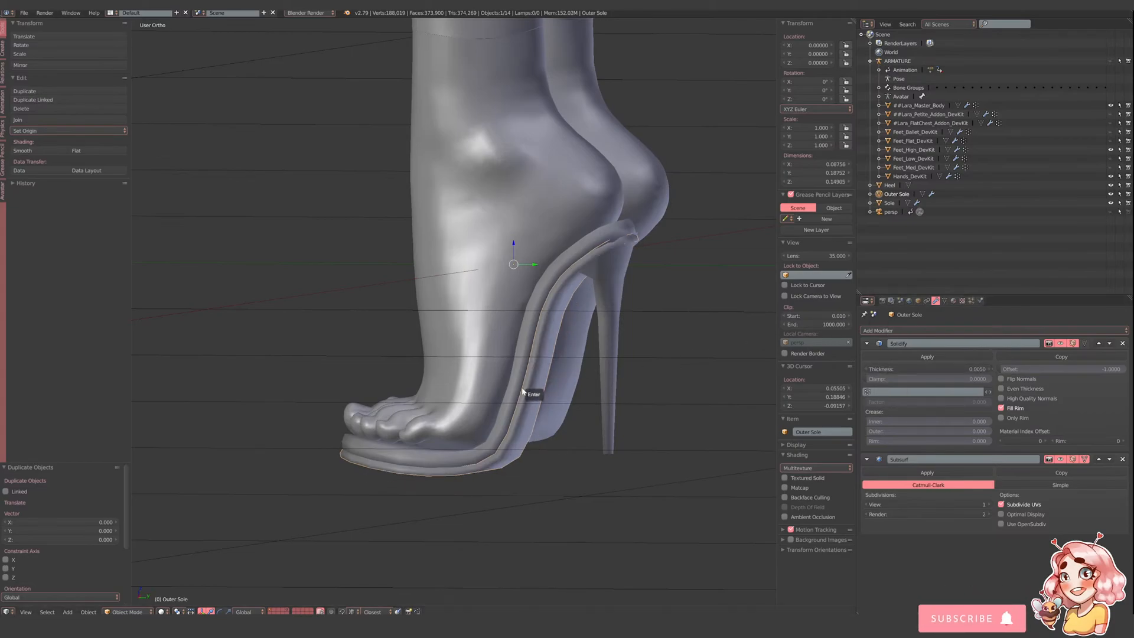
- Select the outer sole's complete border edges on both sides and set their mean crease to 0.57
middle_drag(533, 391, 566, 422)
key(Tab)
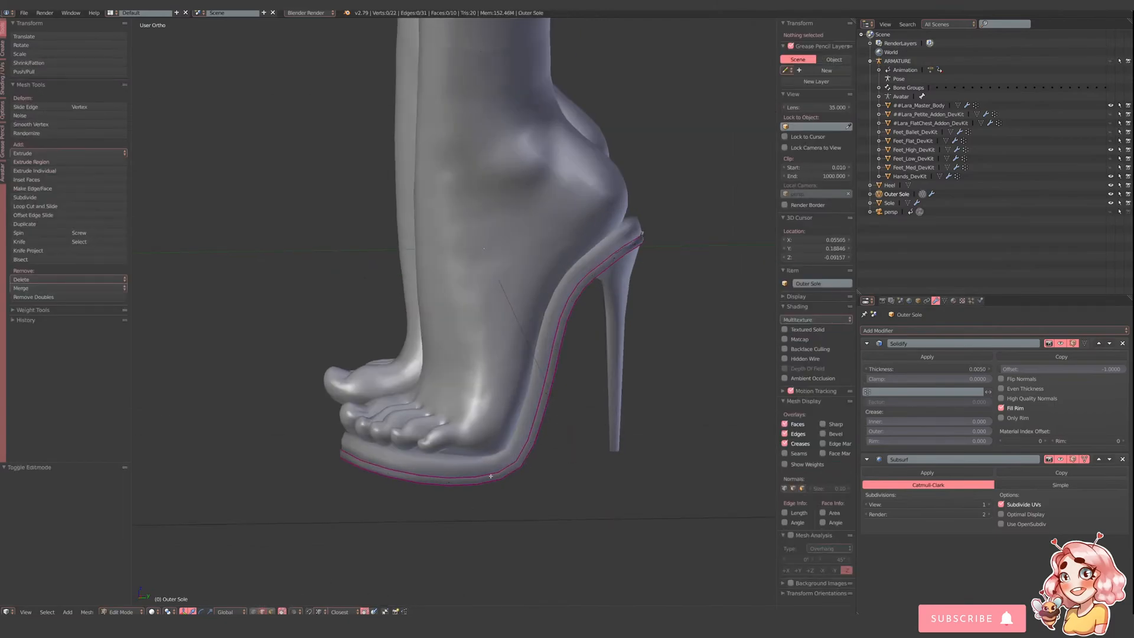
alt+shift+right_click(468, 480)
alt+shift+right_click(345, 456)
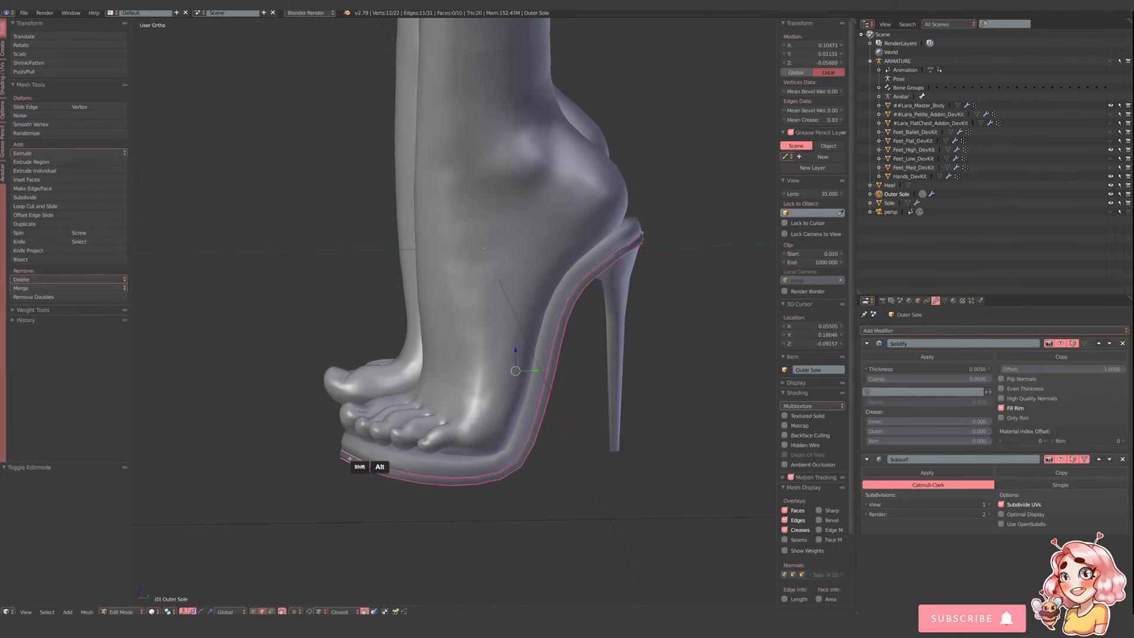
middle_drag(344, 457, 317, 247)
alt+shift+right_click(497, 462)
alt+shift+right_click(317, 247)
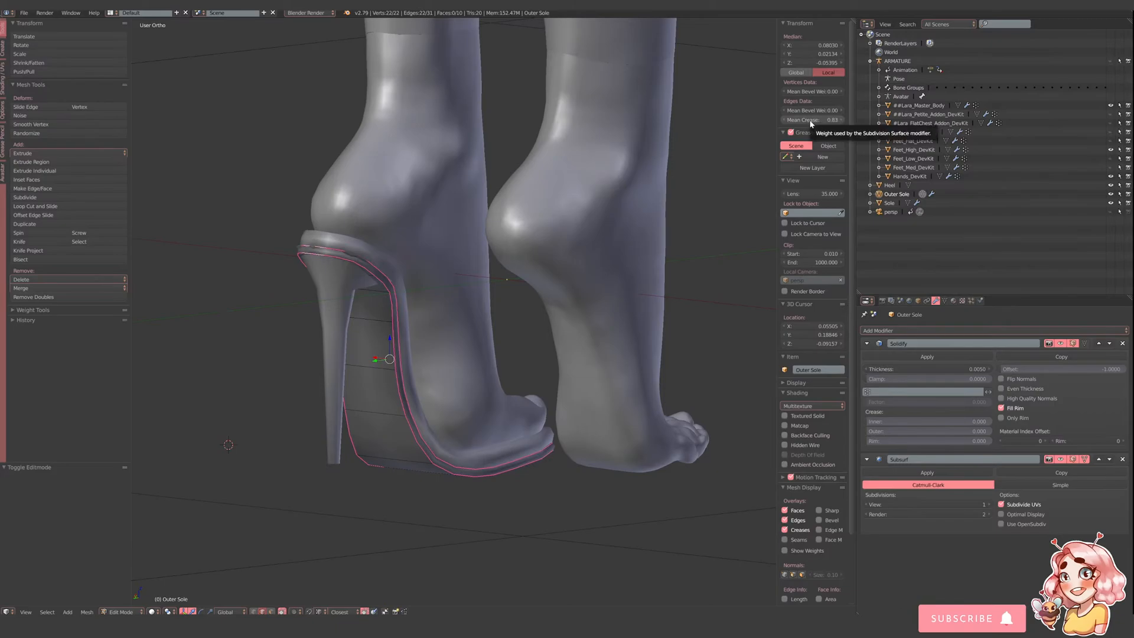
mouse_move(810, 123)
mouse_down()
mouse_move(789, 122)
mouse_move(799, 121)
mouse_up()
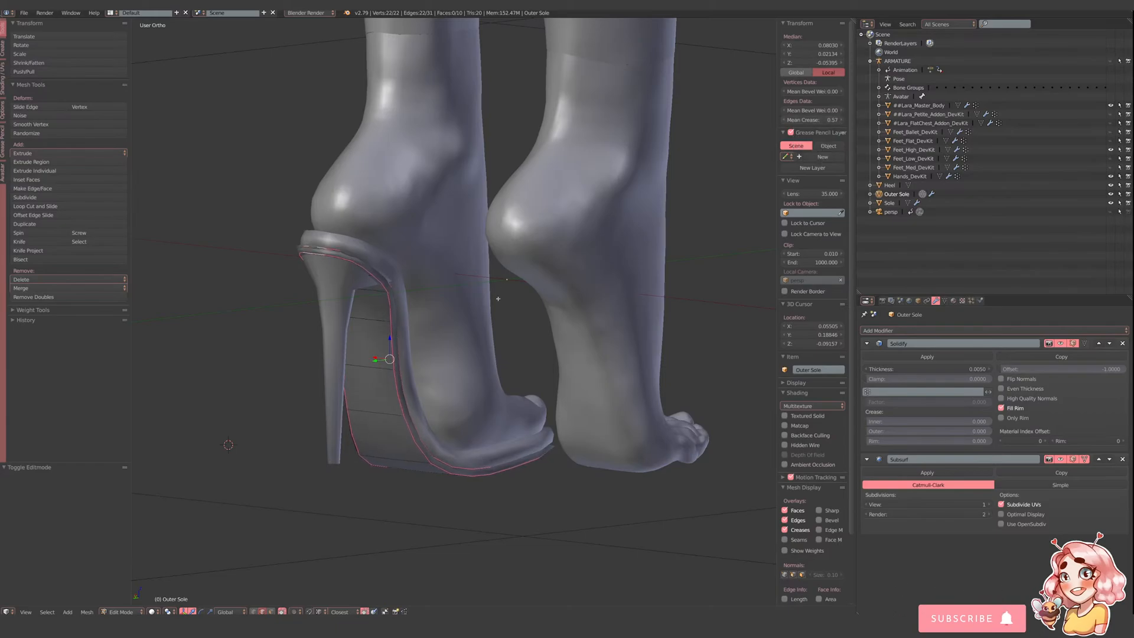
- Move the outer sole's entire mesh slightly up along Z against the inner sole, and check the fit from behind
mouse_move(561, 302)
middle_down()
mouse_move(577, 303)
mouse_move(573, 319)
middle_up()
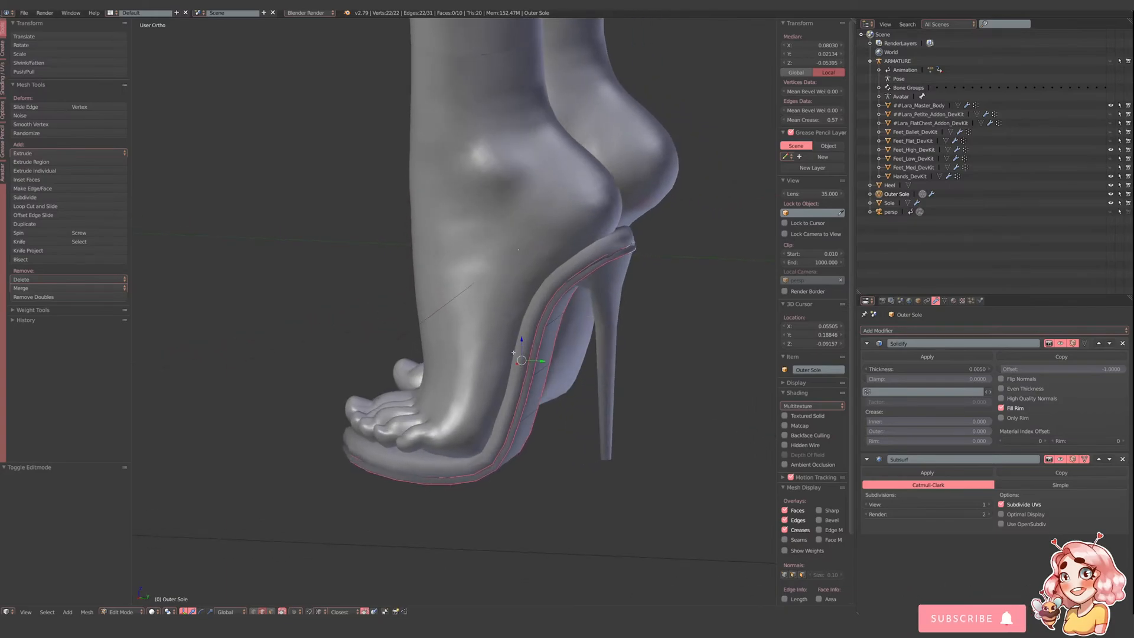
key(a)
key(a)
drag(521, 345, 522, 339)
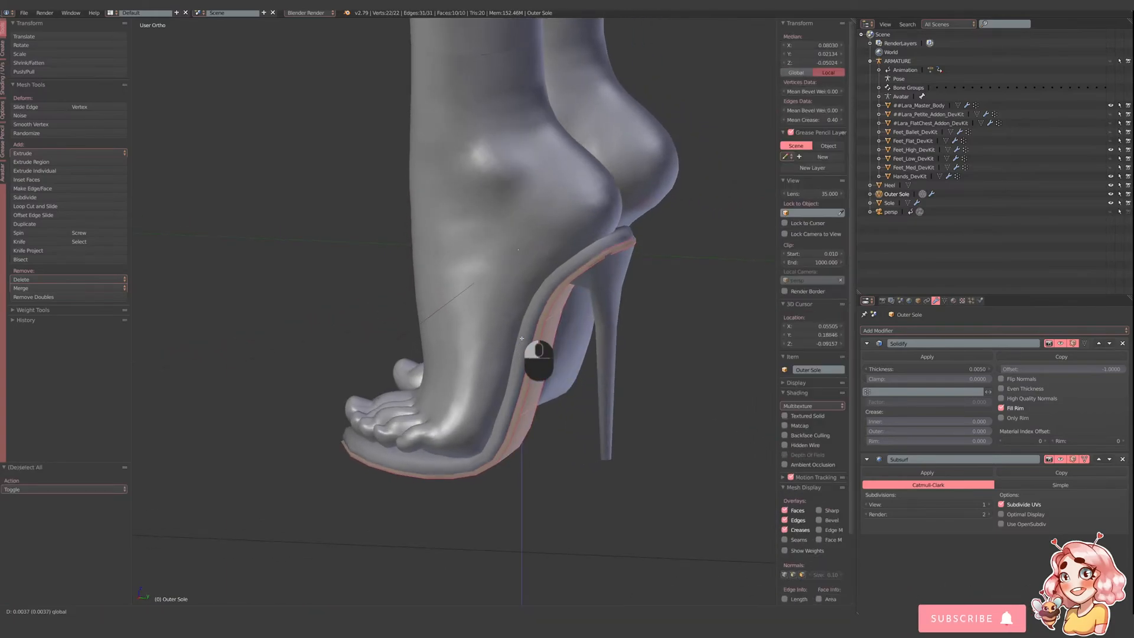
middle_drag(591, 354, 479, 391)
key(Tab)
scroll(512, 379, down, 3)
scroll(433, 406, up, 2)
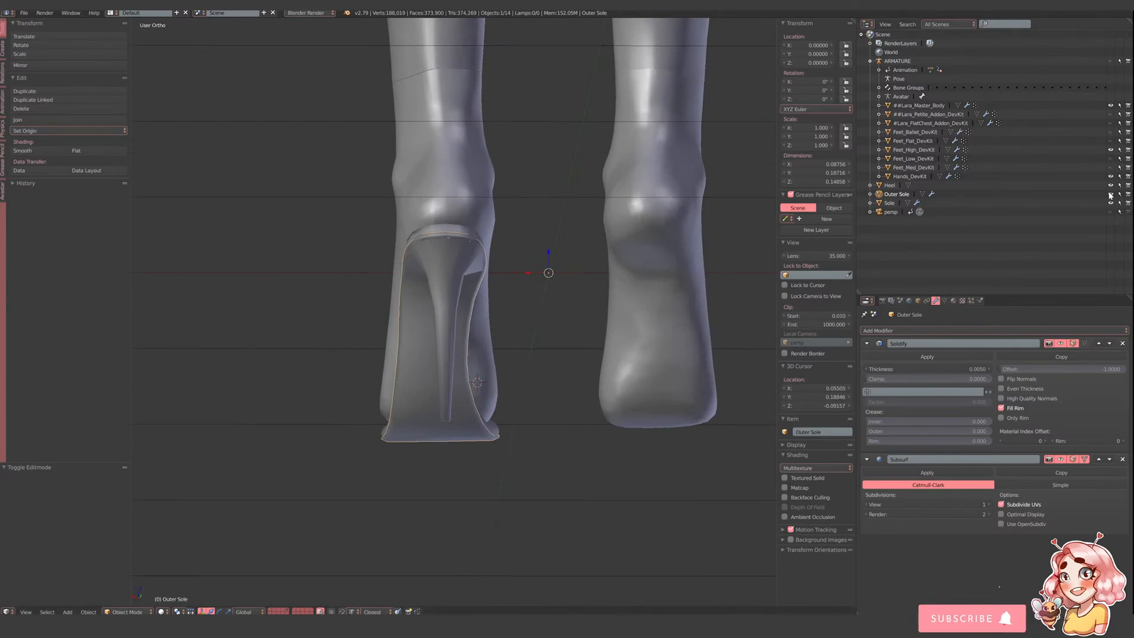
- Move the inner sole's outline vertex just above the toe flare inward by -0.004 along X
key(a)
right_click(412, 405)
key(Tab)
scroll(413, 425, up, 2)
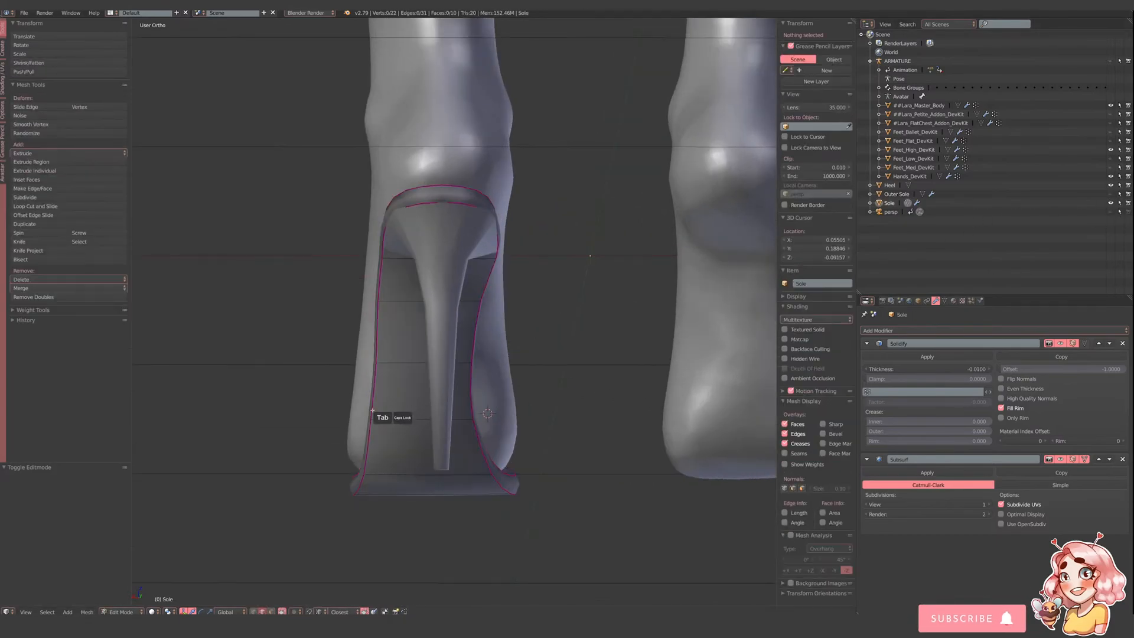
right_click(354, 419)
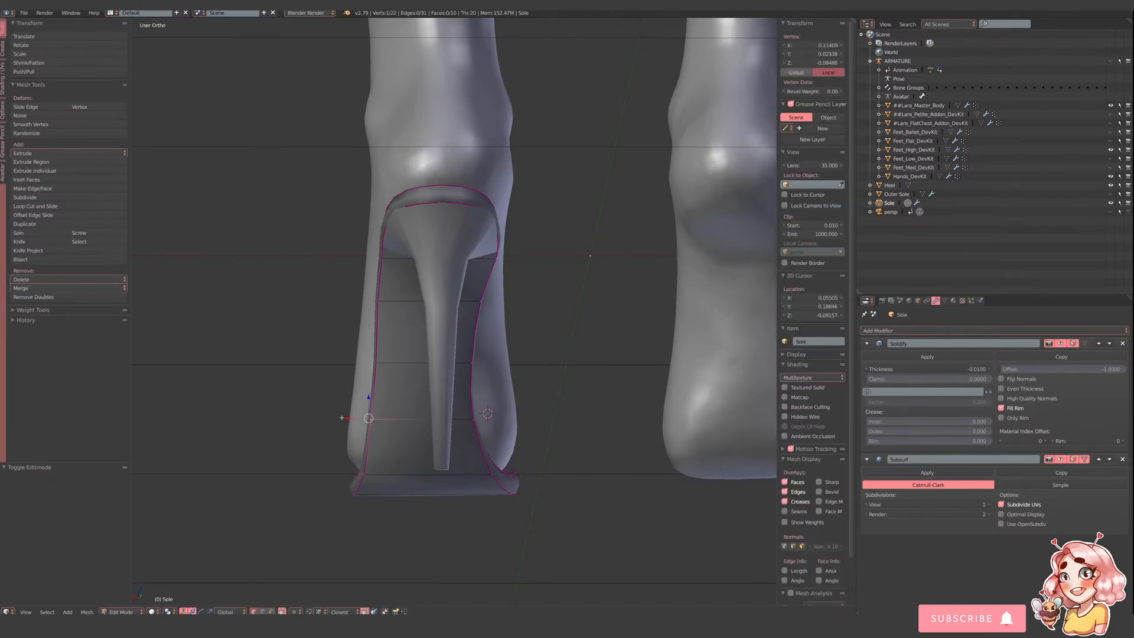
key(g)
key(x)
drag(348, 419, 351, 419)
- Move the next two vertices up the same side of the inner sole inward, about -0.003 each along X
right_click(376, 364)
click(358, 361)
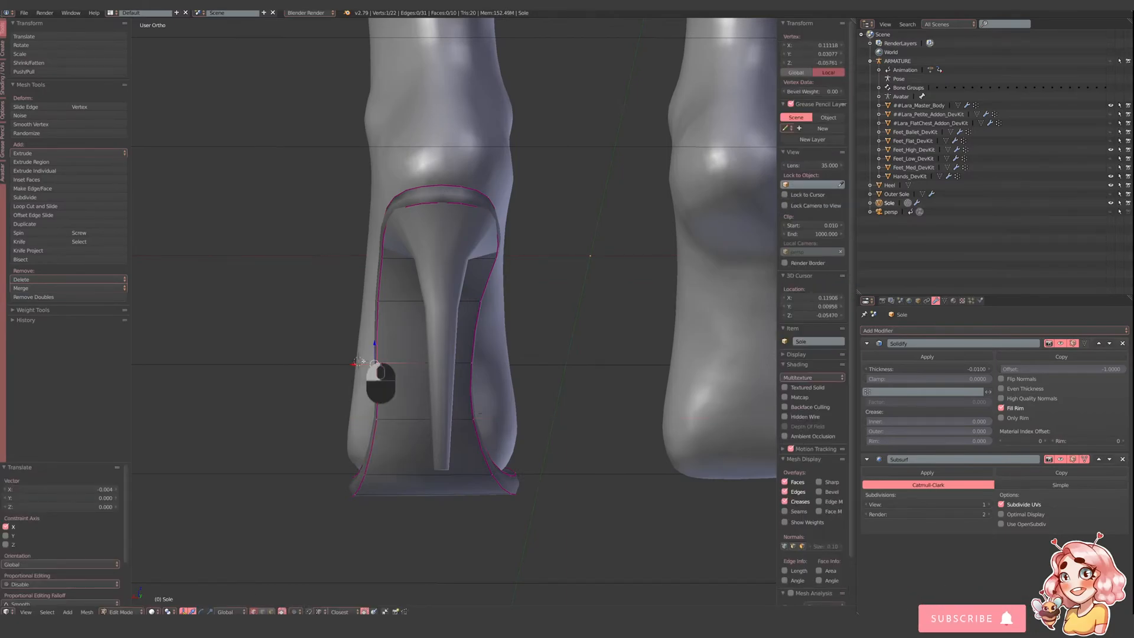
drag(353, 365, 358, 365)
right_click(380, 297)
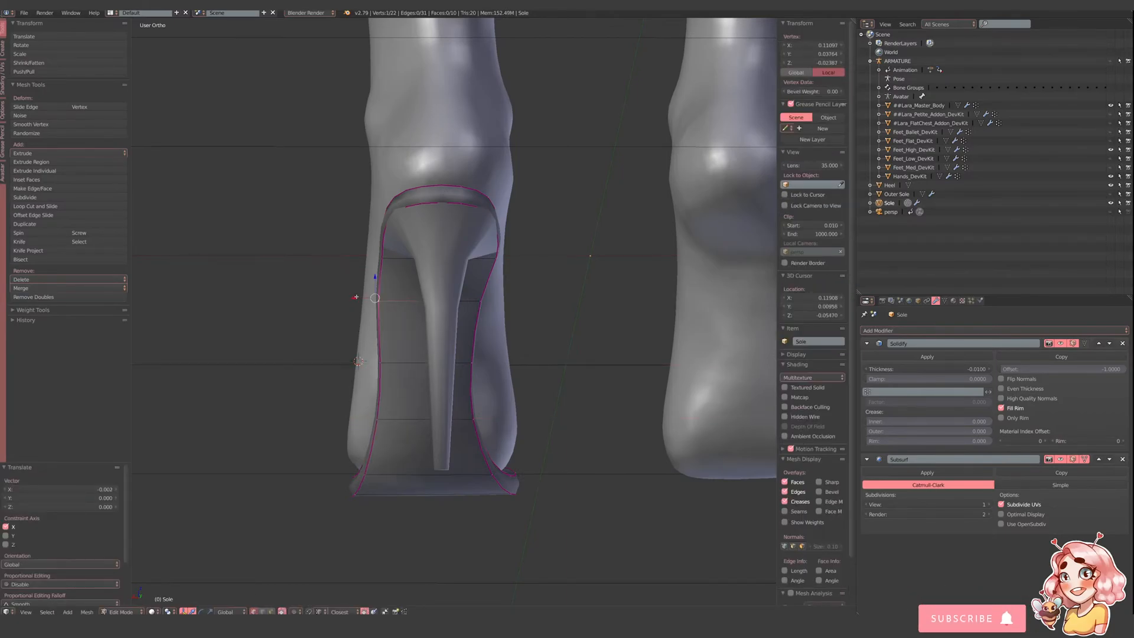
drag(357, 297, 362, 296)
- Try to move the inner sole's cross edge at the toe bend along Z, and undo the move
mouse_move(505, 393)
middle_down()
mouse_move(518, 408)
mouse_move(410, 402)
mouse_move(488, 430)
mouse_move(571, 439)
mouse_move(461, 418)
mouse_move(472, 438)
middle_up()
scroll(527, 383, down, 3)
right_click(466, 405)
shift+right_click(496, 401)
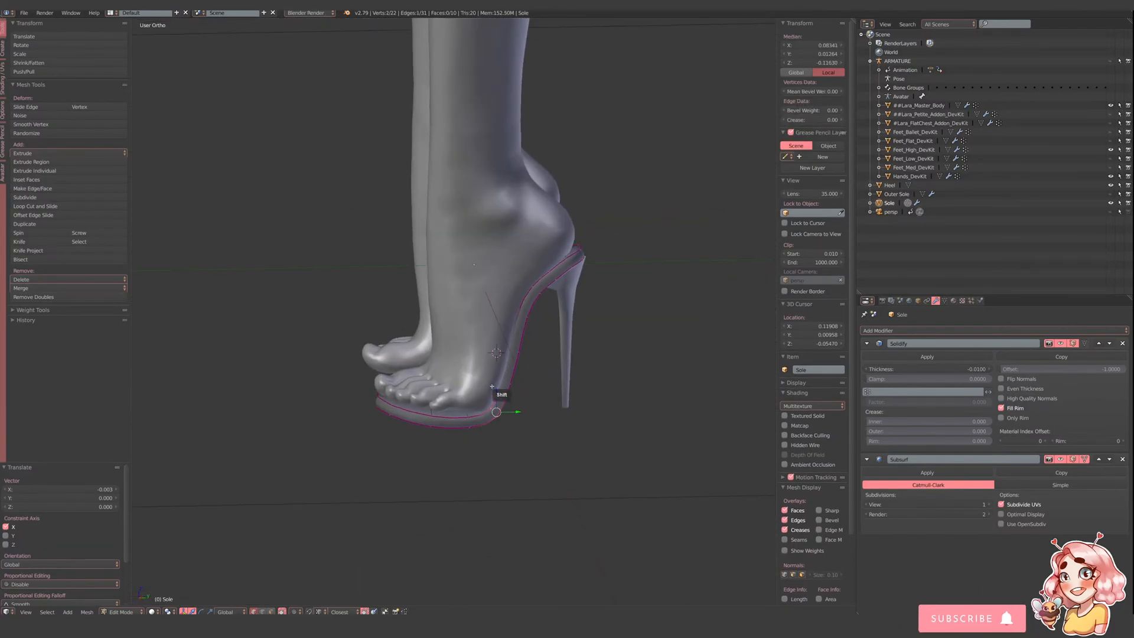
drag(500, 394, 499, 394)
key(ctrl+z)
- Nudge the inner sole's cross edge at the toe bend by 0.000263 along Y, and check the fit from the front and behind
middle_drag(514, 398, 489, 388)
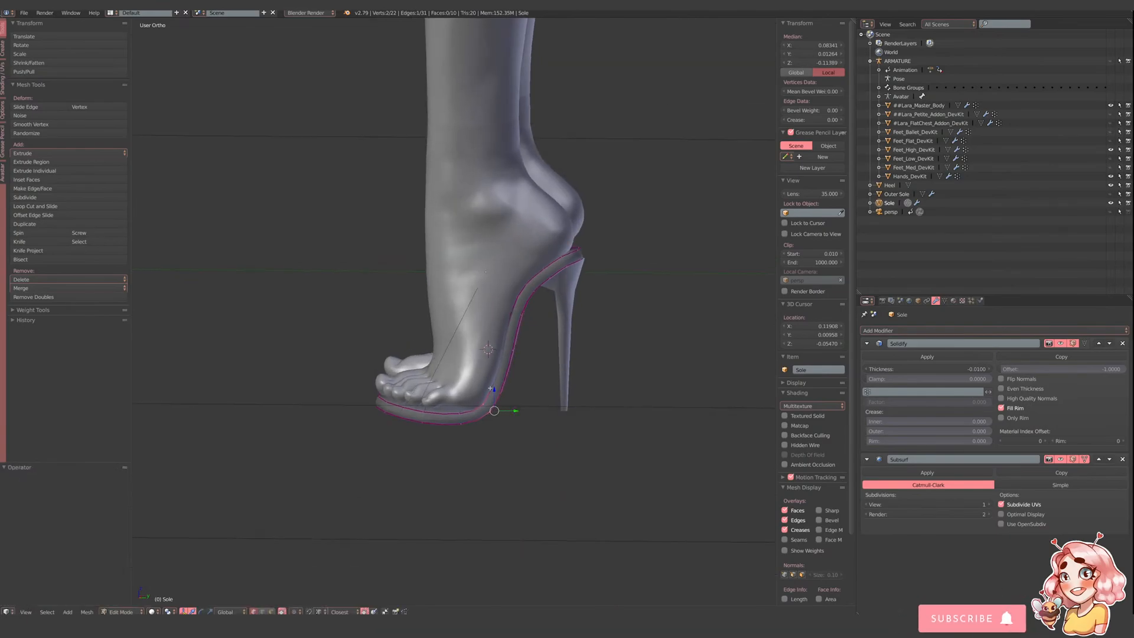
drag(490, 388, 521, 378)
right_click(505, 376)
shift+right_click(508, 378)
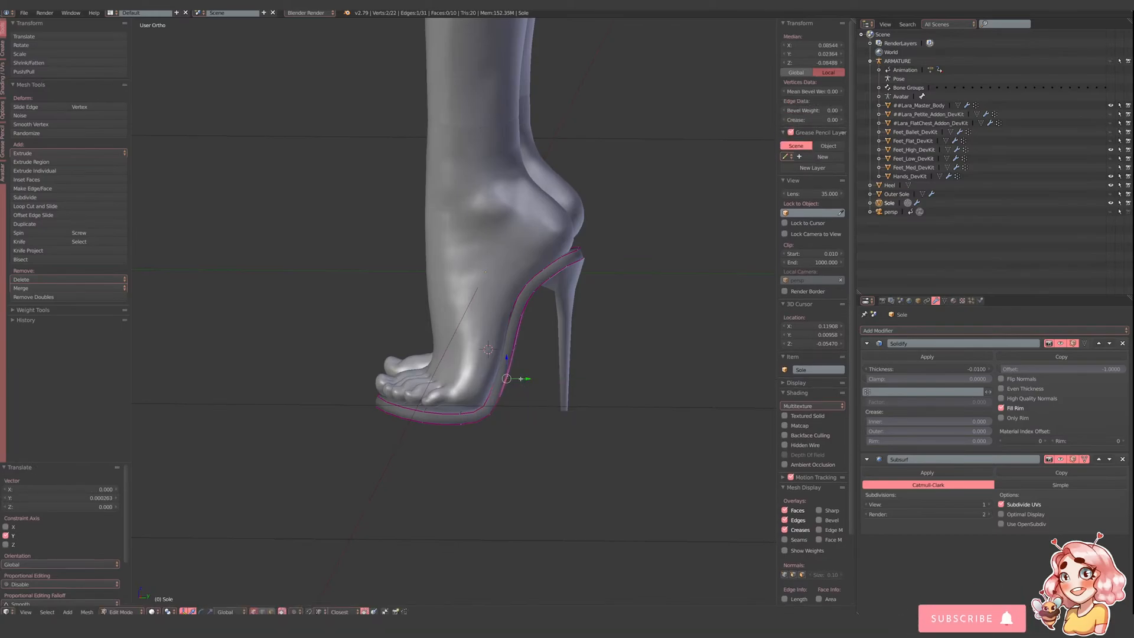
middle_drag(493, 386, 295, 432)
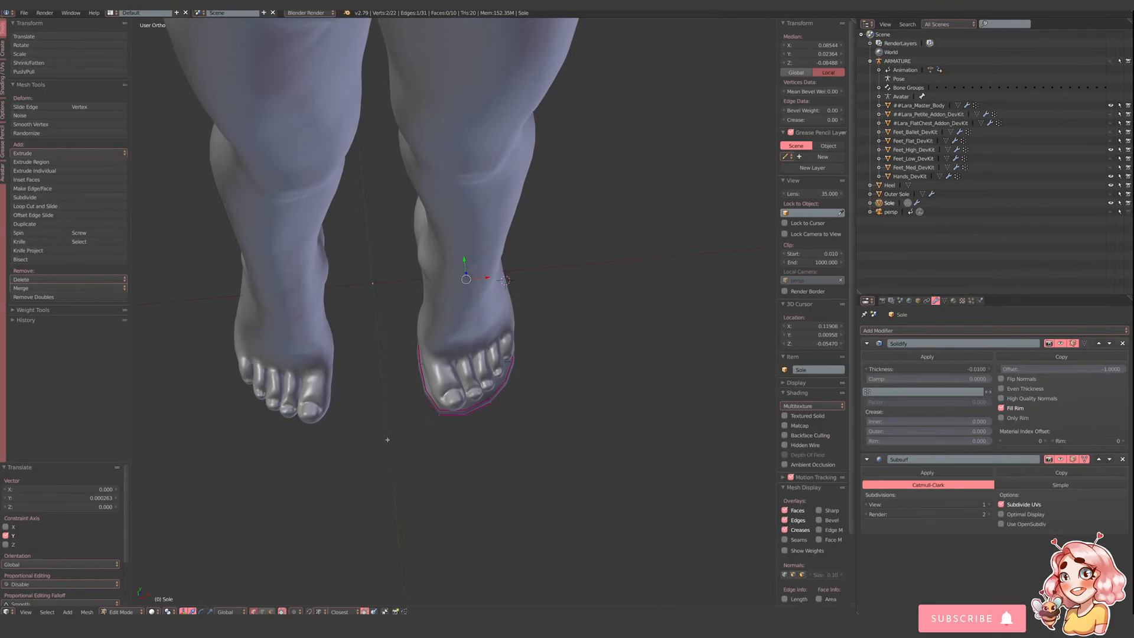
middle_drag(295, 435, 401, 440)
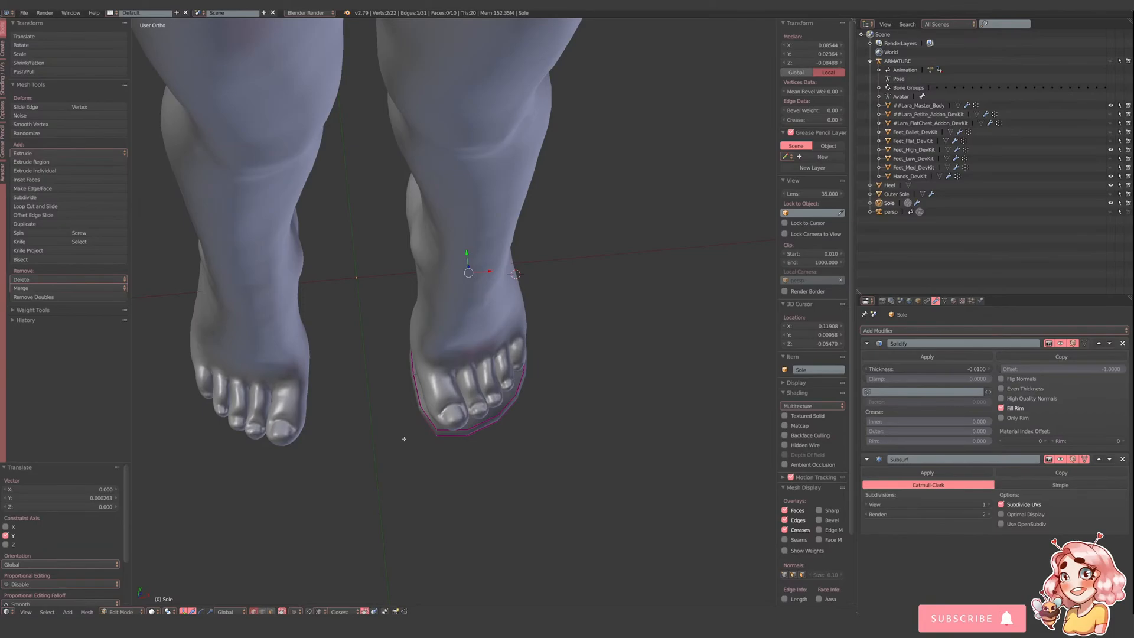
middle_drag(551, 346, 463, 330)
scroll(492, 343, up, 1)
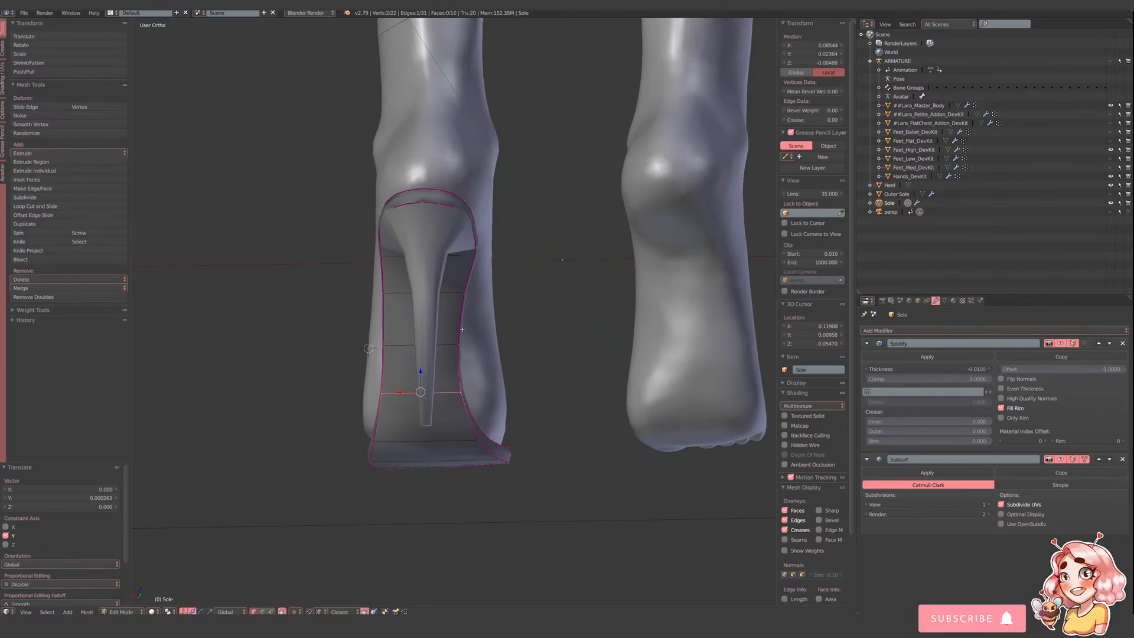
middle_drag(507, 286, 507, 287)
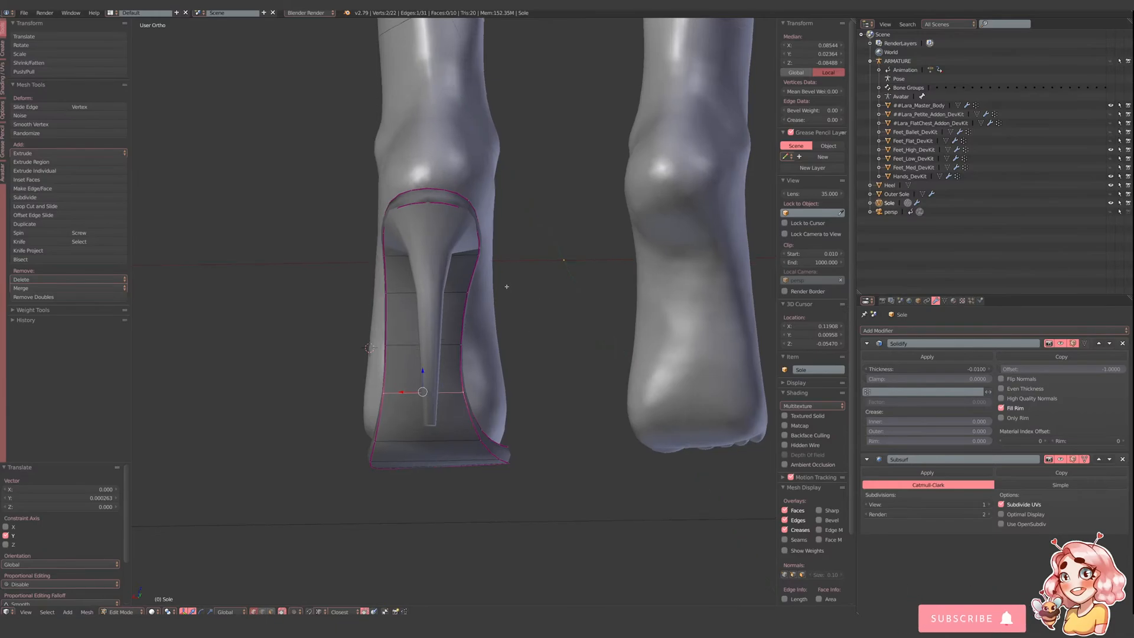
- Try moving a side outline vertex of the outer sole about -0.0035 along X
key(Tab)
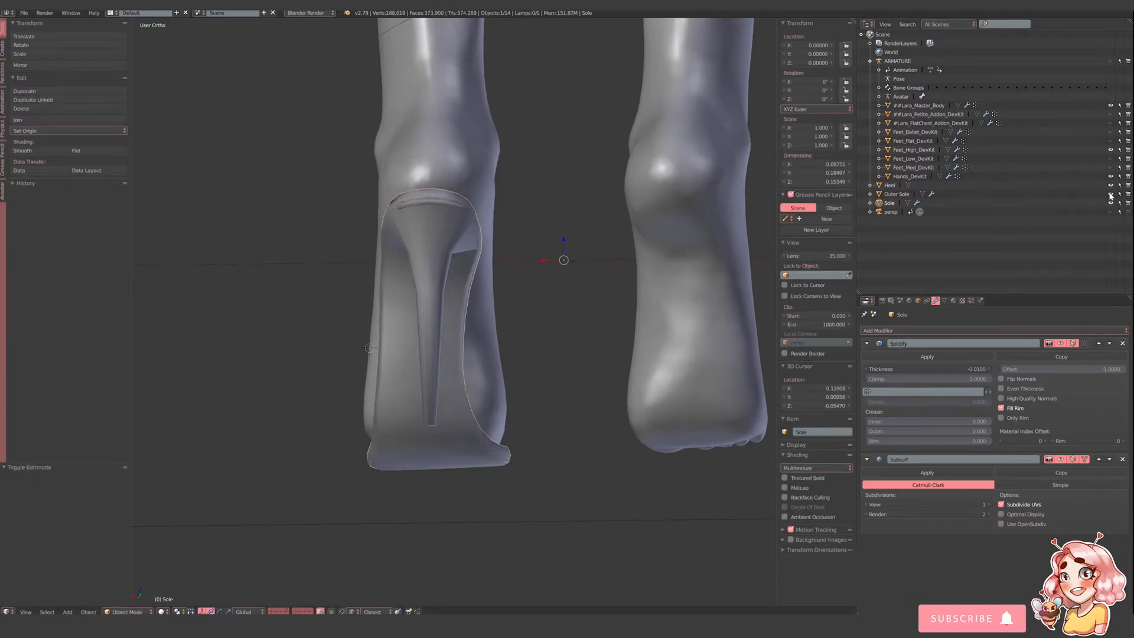
right_click(447, 443)
key(Tab)
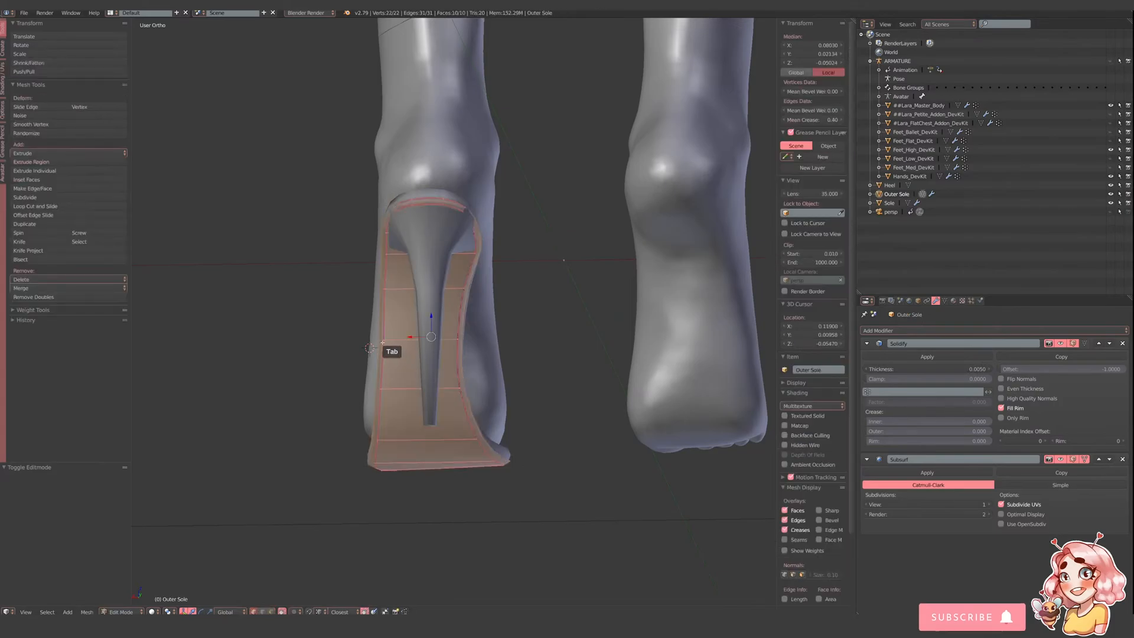
right_click(369, 342)
key(g)
key(x)
click(369, 344)
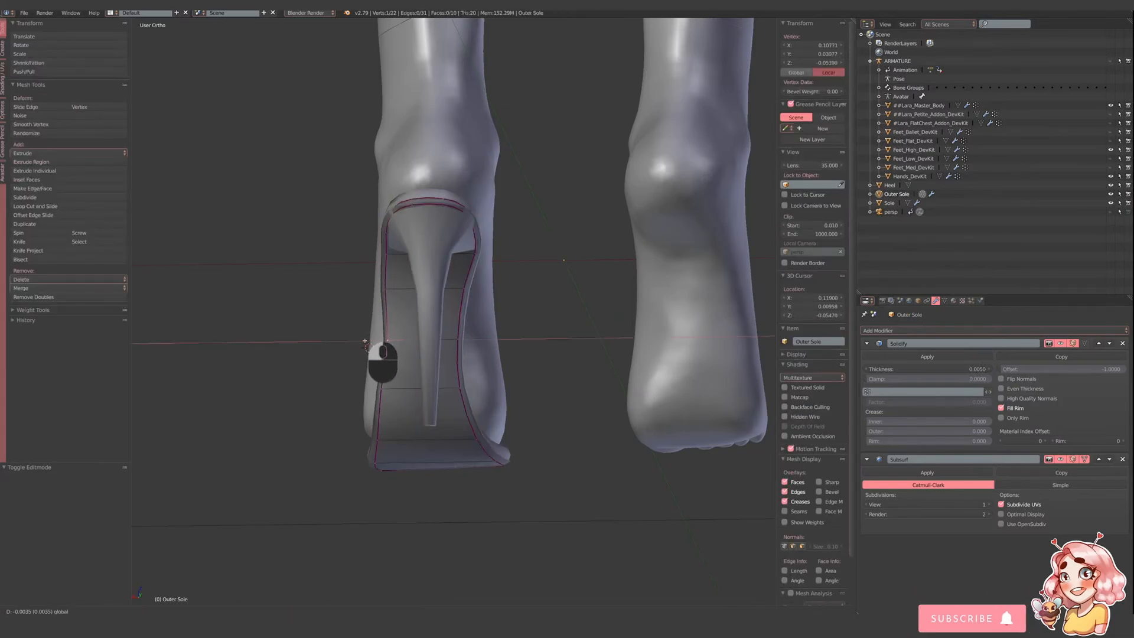
- Delete the outer sole object and duplicate the inner sole in place as its replacement
key(Tab)
key(Delete)
click(364, 343)
middle_drag(390, 336, 568, 416)
right_click(463, 388)
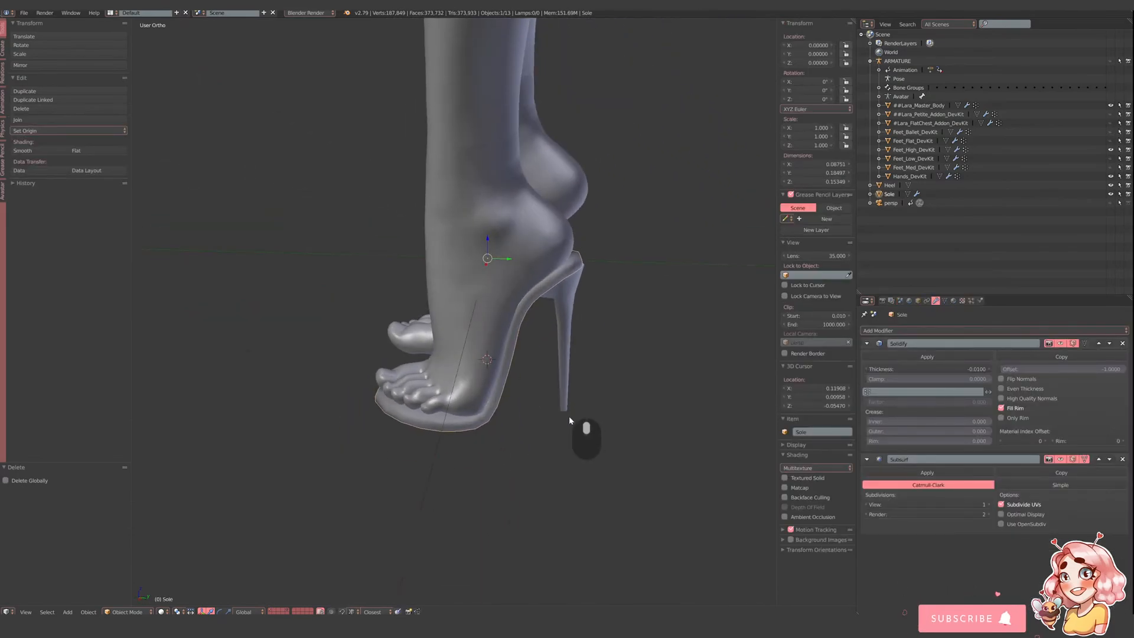
key(shift+d)
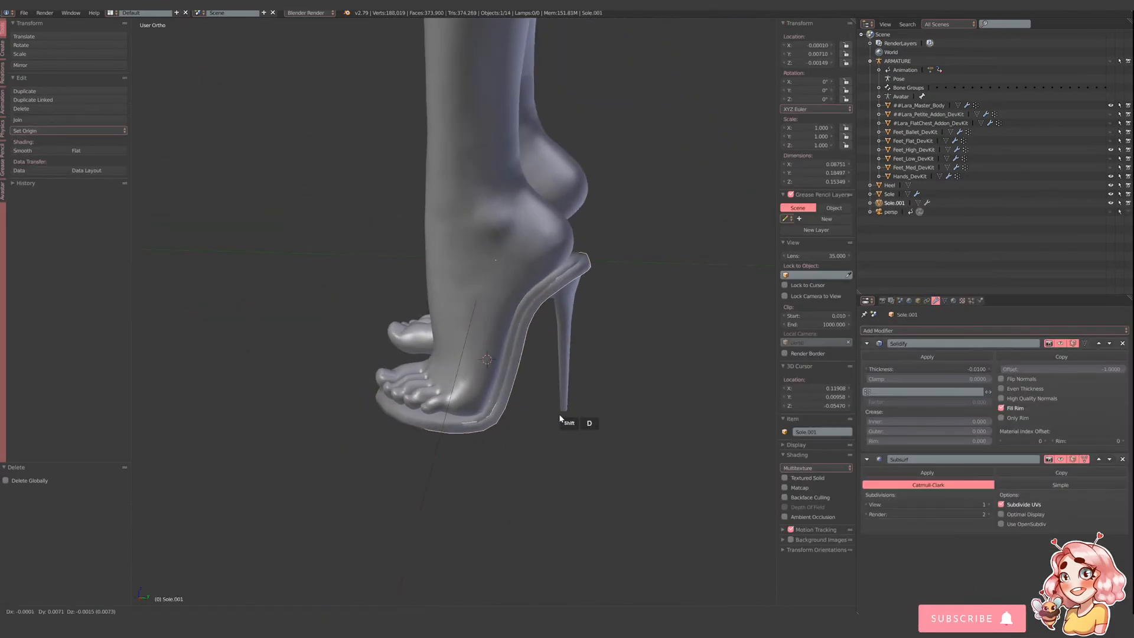
right_click(558, 417)
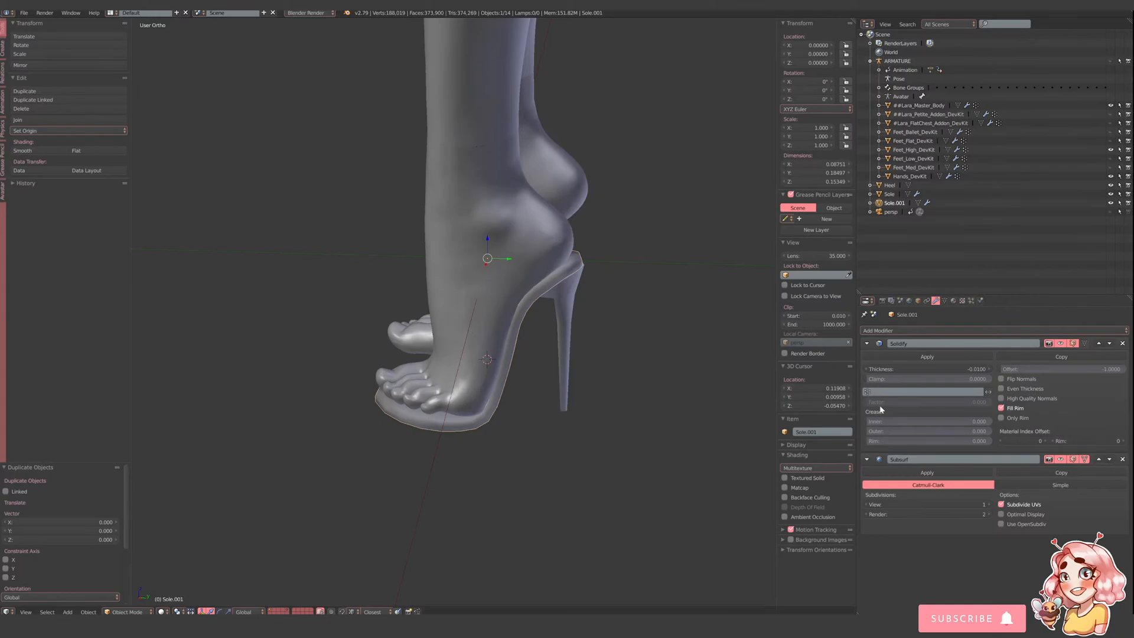
- Set the duplicated sole's Solidify thickness to 0.005
click(867, 367)
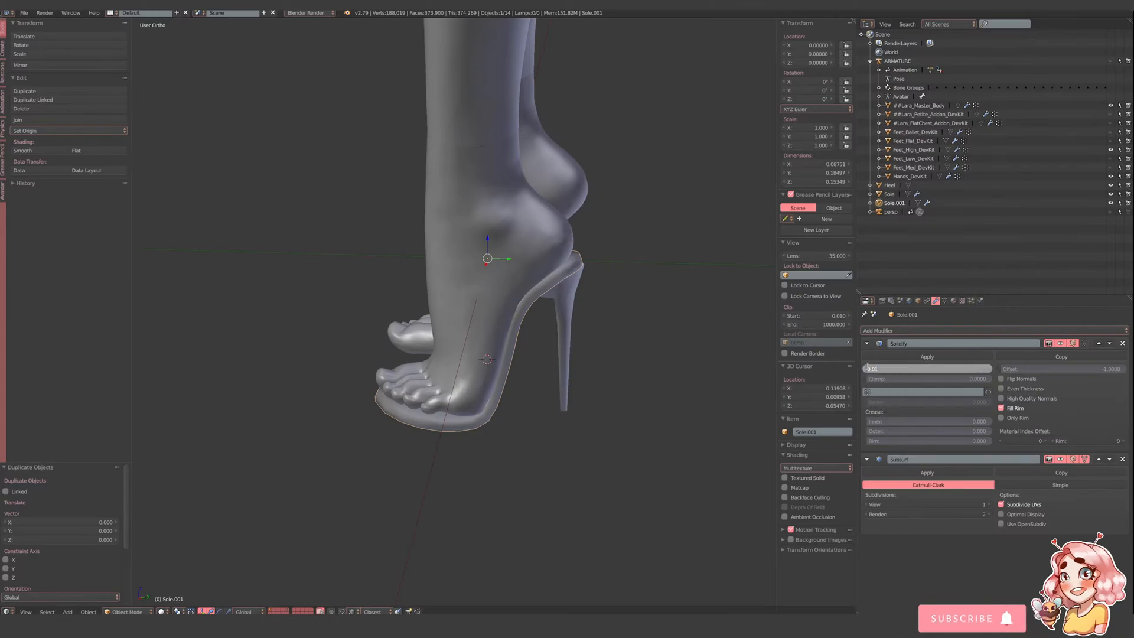
key(Delete)
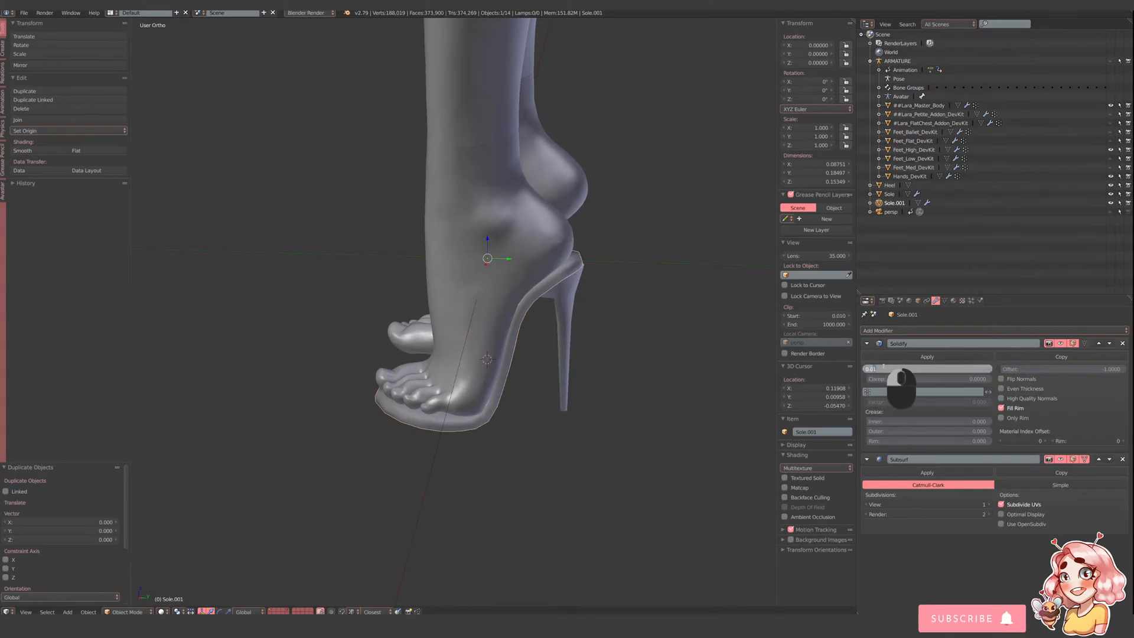
key(Return)
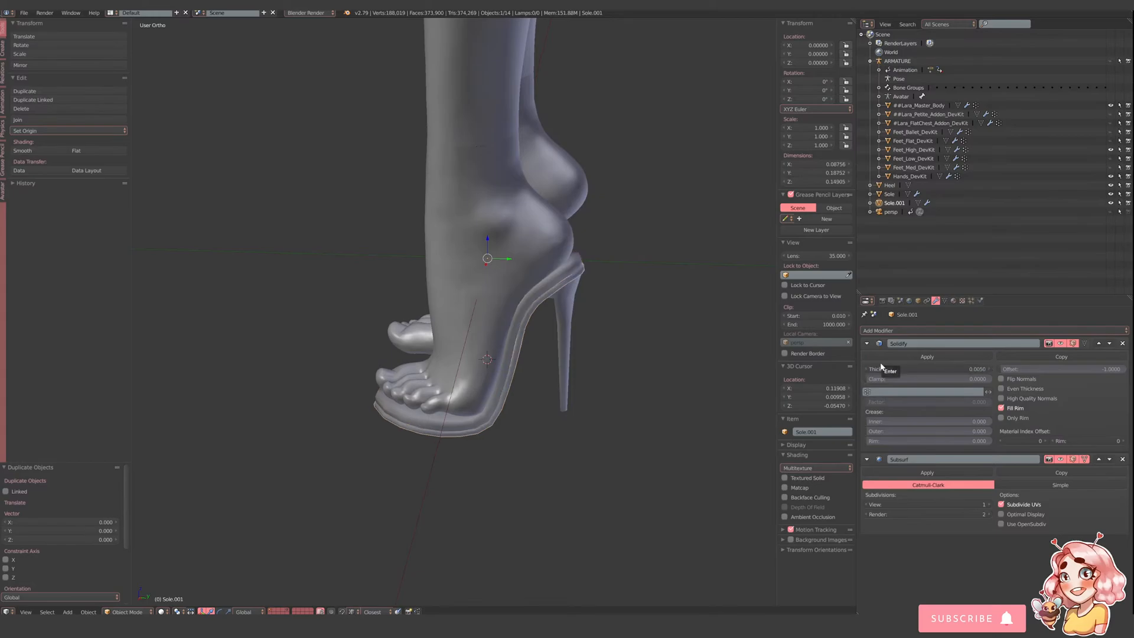
- Select the duplicated sole's border edges on both sides, including the toe and heel ends, and lower their mean crease
scroll(568, 411, up, 3)
key(Tab)
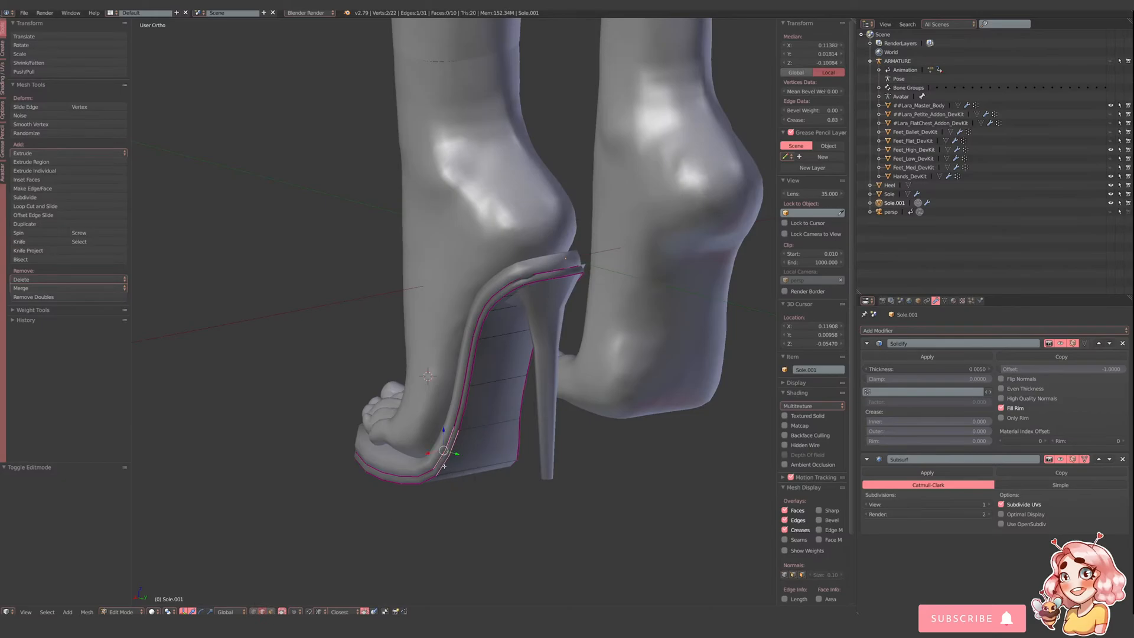
alt+shift+click(483, 455)
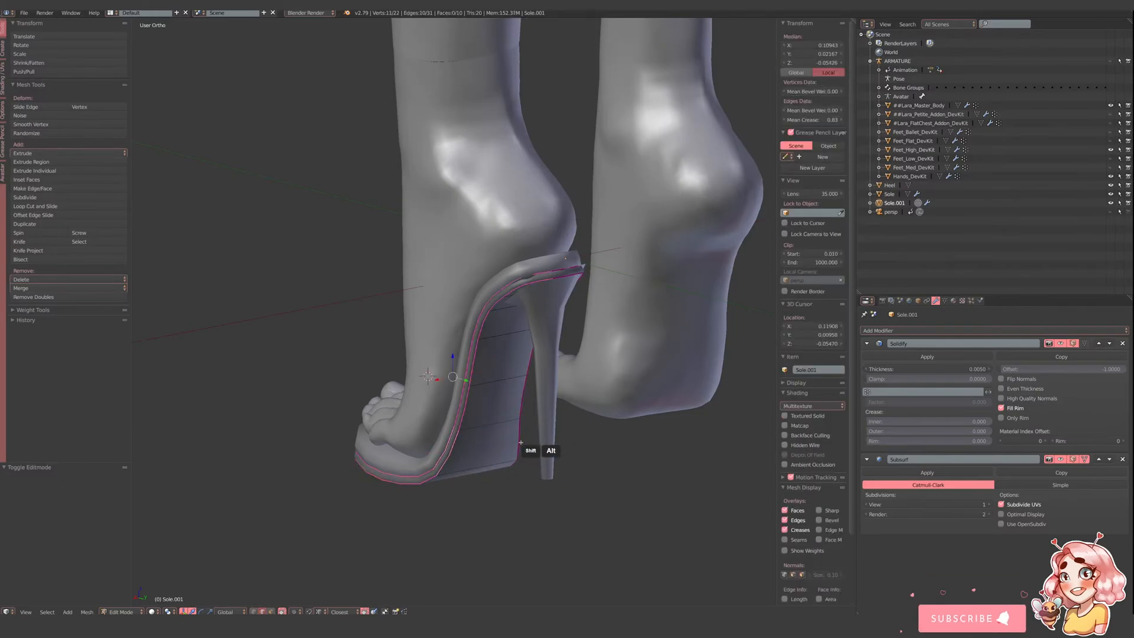
alt+shift+click(563, 275)
middle_drag(563, 275, 298, 496)
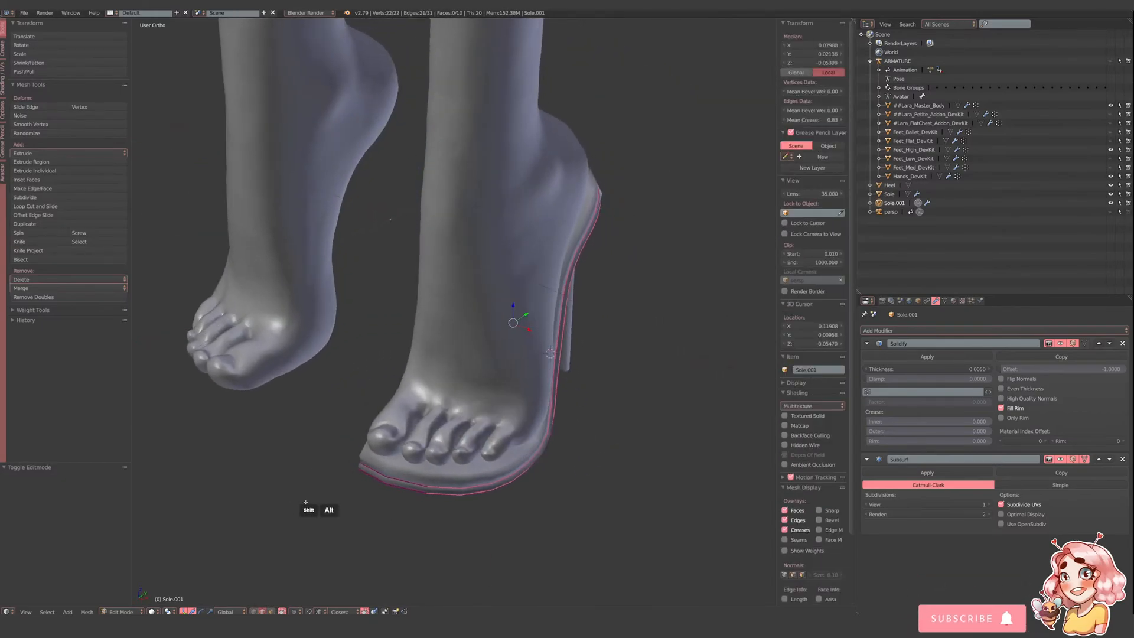
drag(827, 120, 812, 120)
middle_drag(567, 292, 596, 313)
key(Tab)
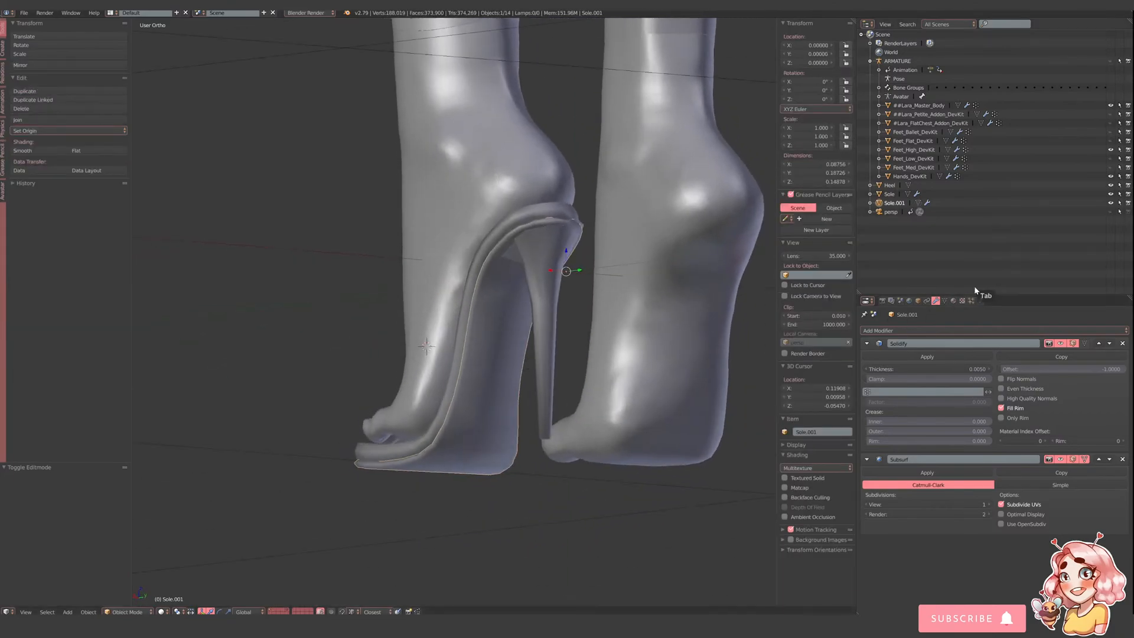
- Add a new material to the duplicated sole and give it an orange diffuse colour
click(945, 301)
click(953, 301)
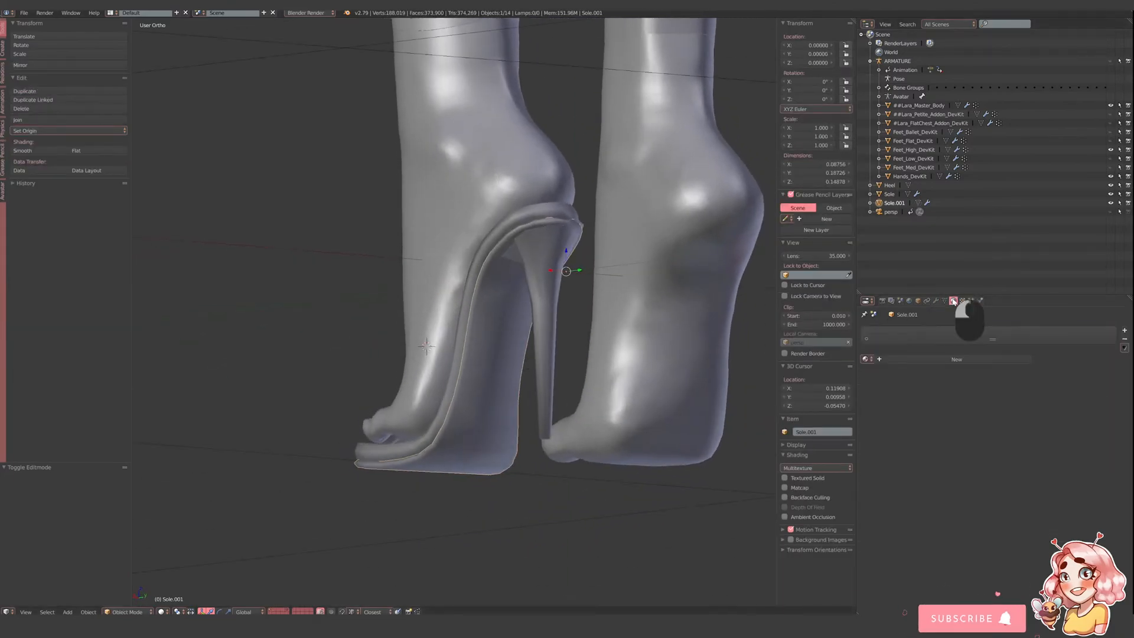
click(929, 359)
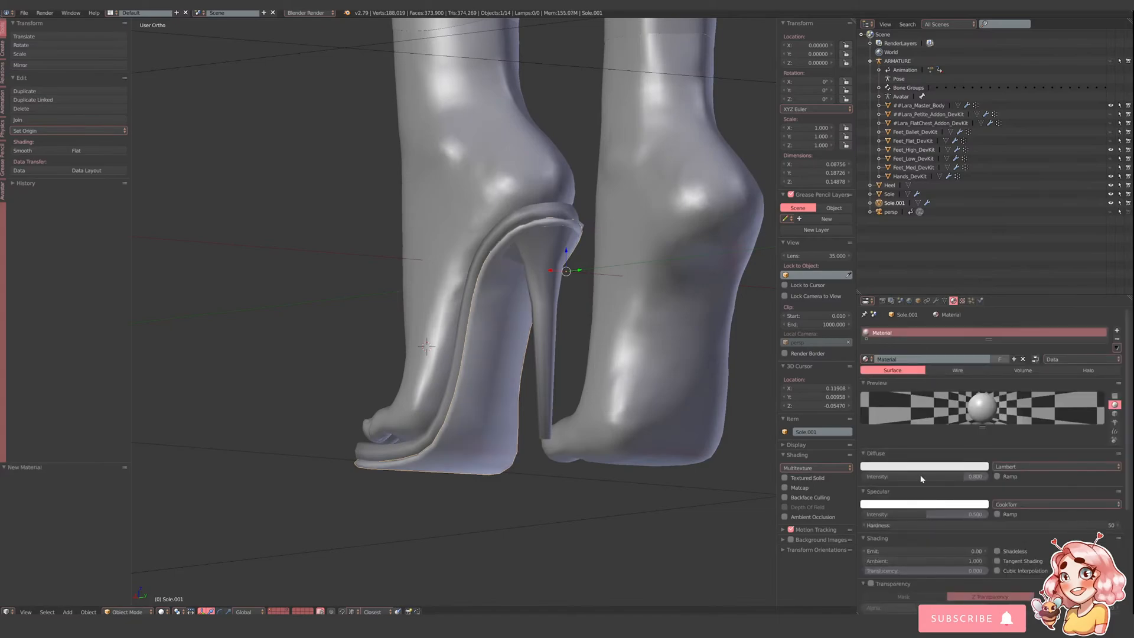
click(919, 468)
click(902, 407)
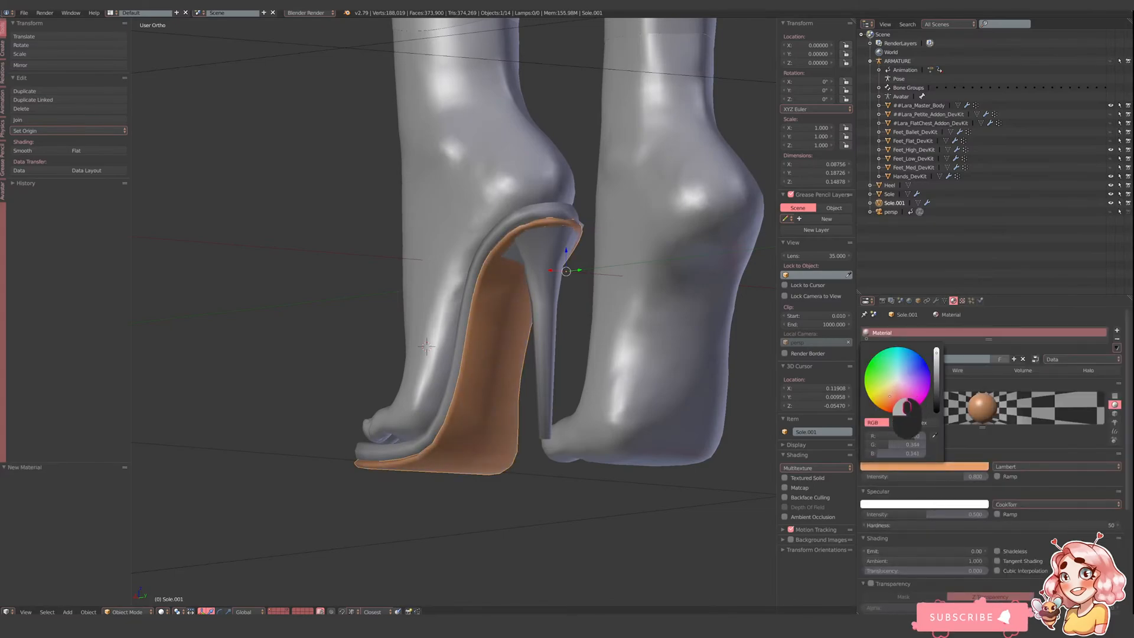
- Examine how the orange outer sole sits against the inner sole from the side and from behind
right_click(531, 217)
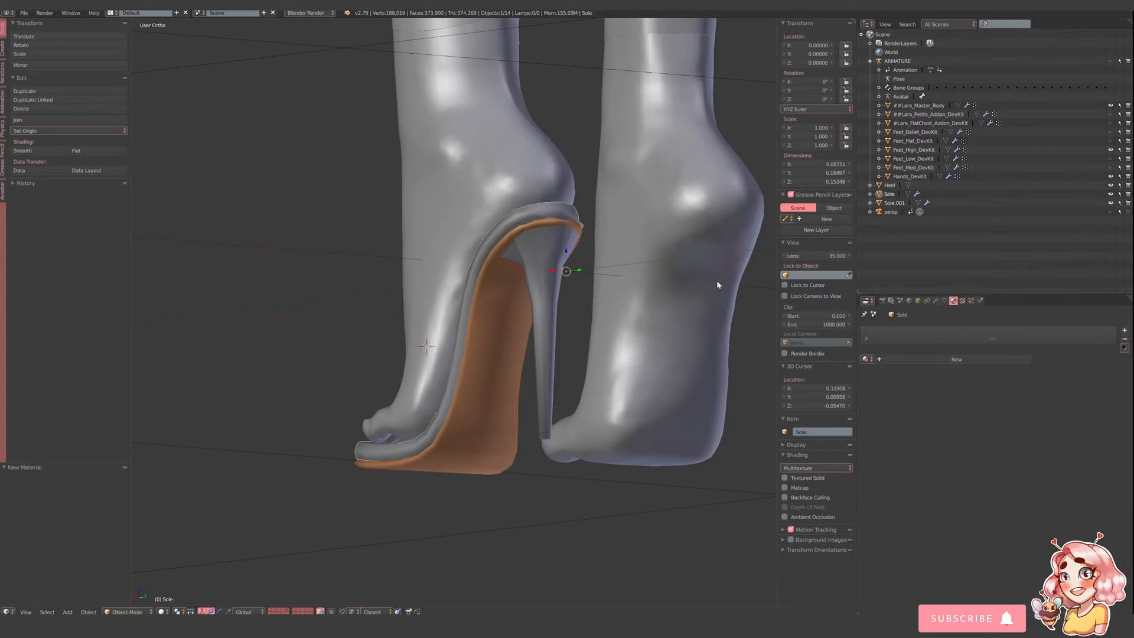
middle_drag(571, 452, 599, 471)
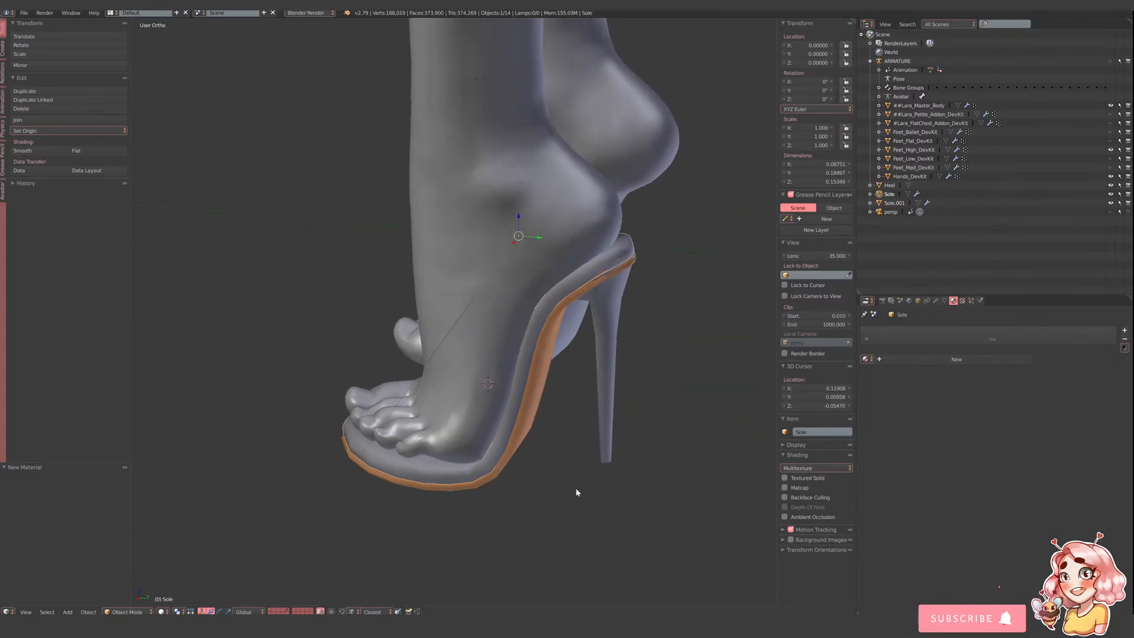
scroll(577, 508, up, 1)
middle_drag(577, 508, 444, 537)
right_click(498, 503)
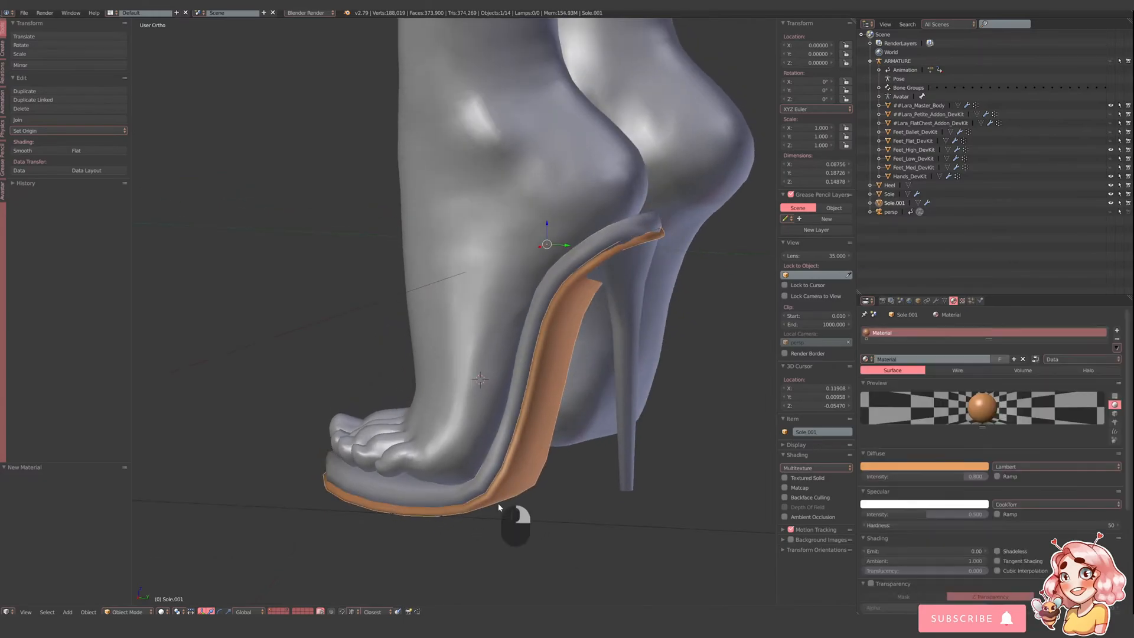
middle_drag(500, 503, 548, 502)
key(Tab)
key(a)
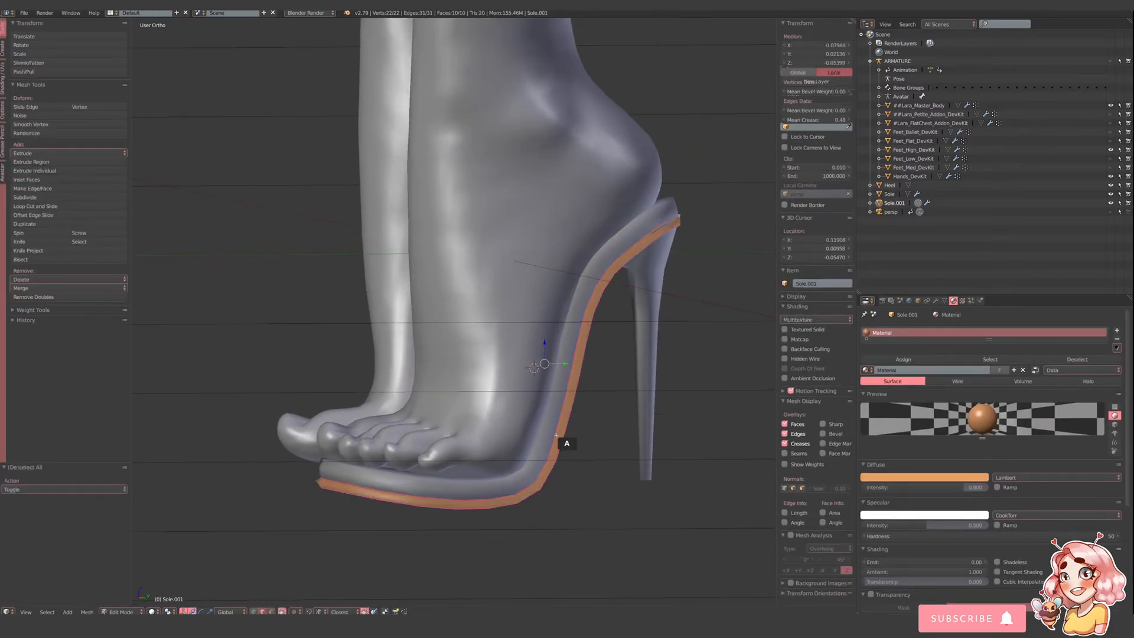
key(Tab)
middle_drag(544, 397, 495, 467)
key(a)
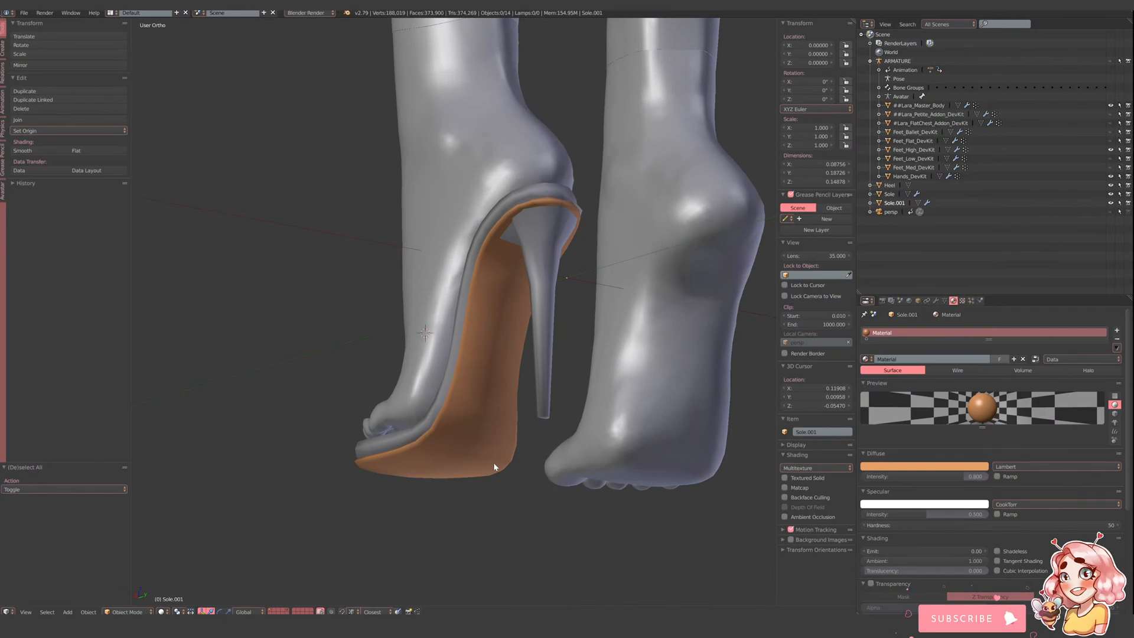
- Turn on Wire and Draw All Edges display for the orange outer sole, and collapse its Solidify and Subsurf modifiers
click(918, 301)
right_click(476, 412)
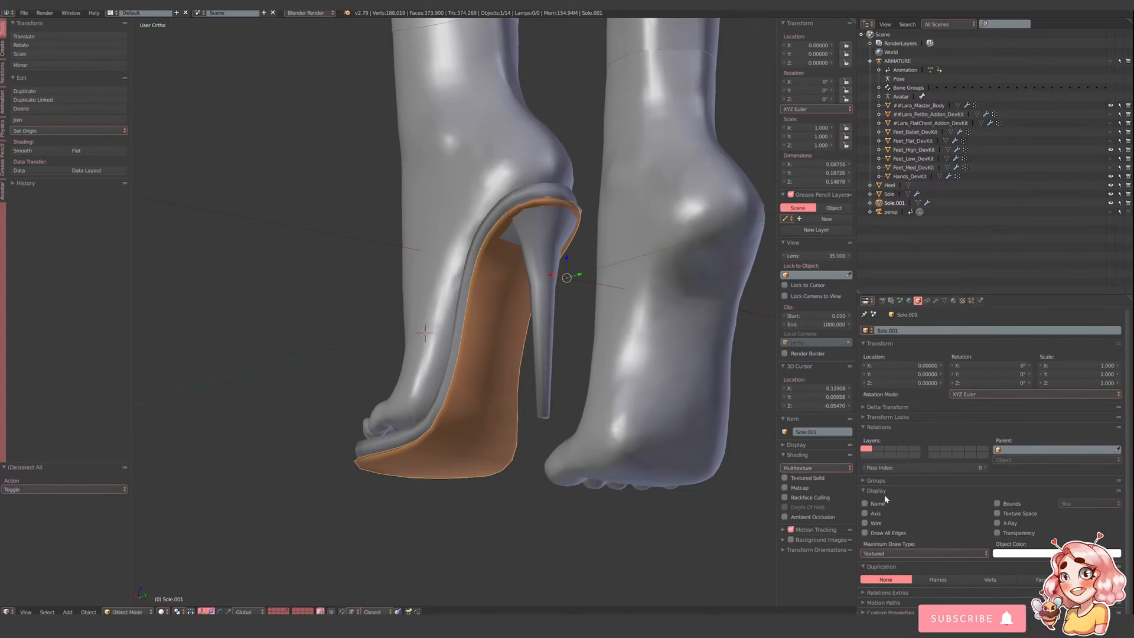
click(865, 523)
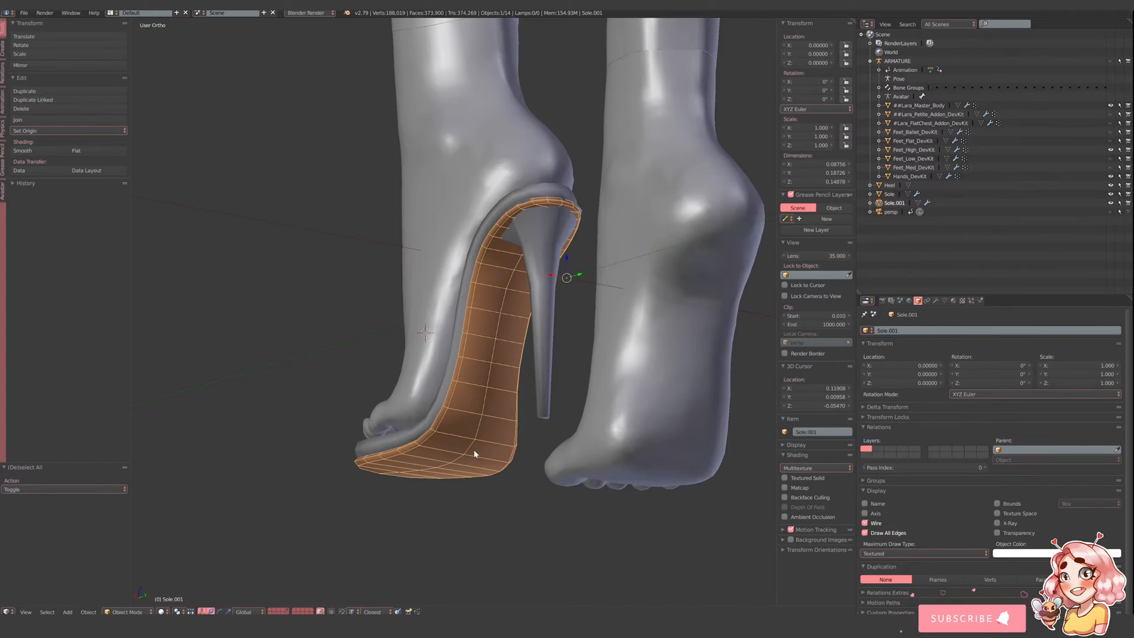
click(944, 300)
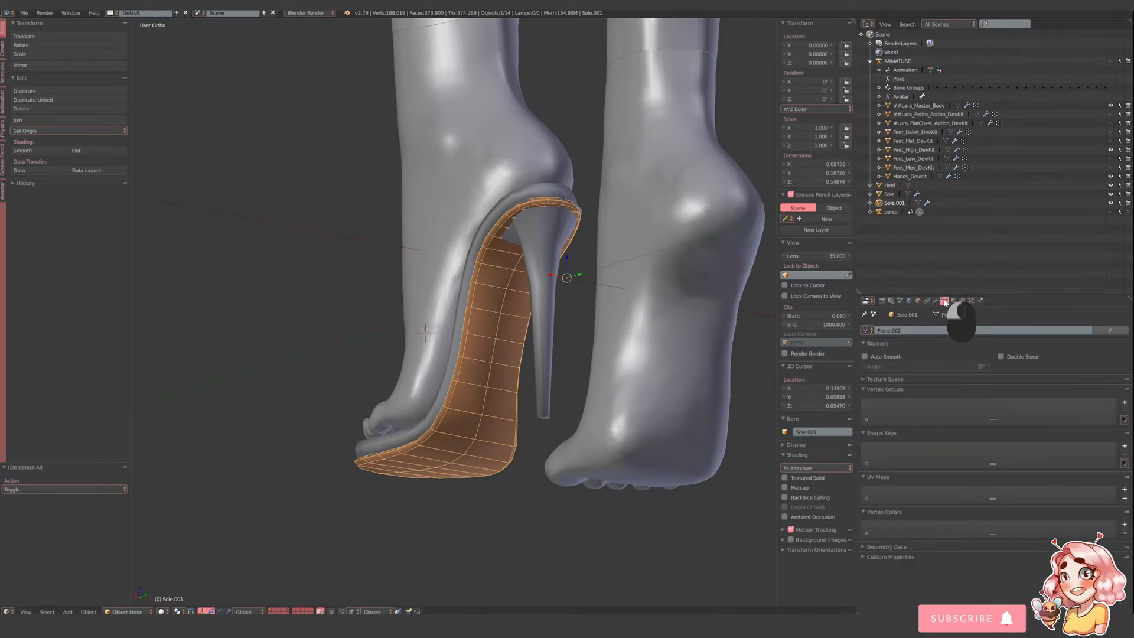
click(936, 301)
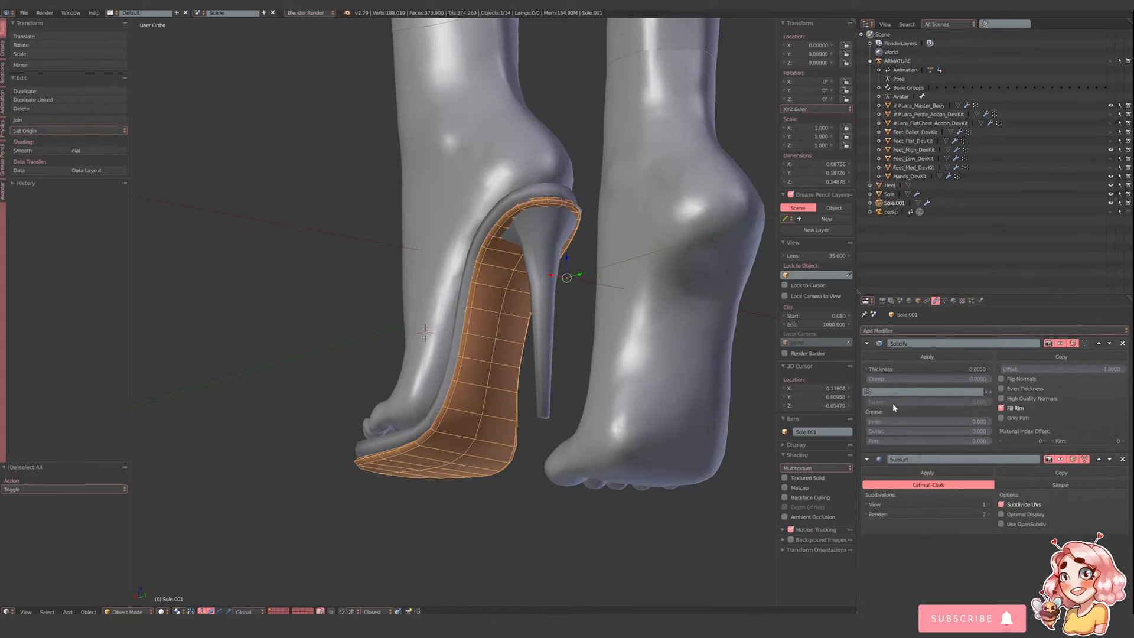
click(867, 344)
click(866, 358)
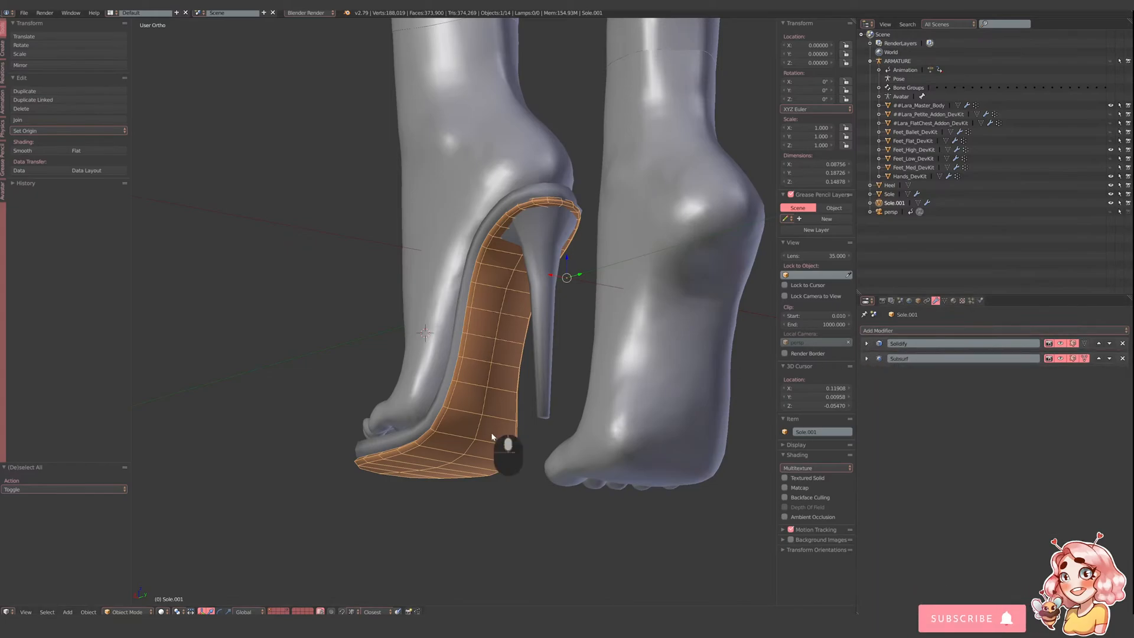
- Turn on Wire and Draw All Edges display for the inner sole as well
middle_drag(494, 443, 463, 462)
right_click(453, 456)
click(917, 301)
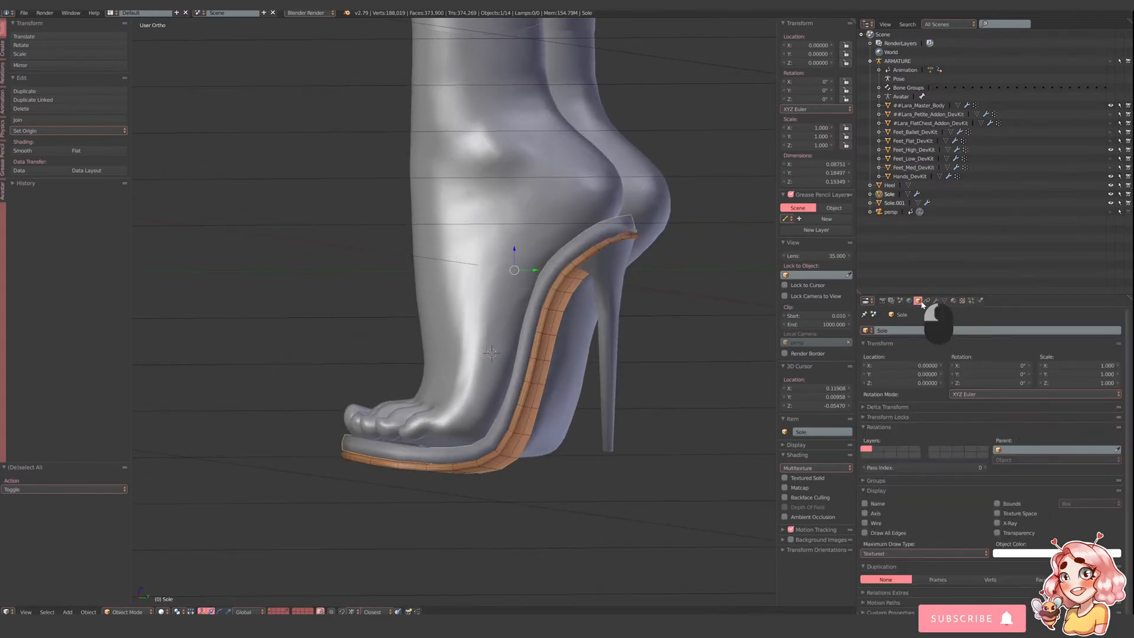
click(865, 533)
click(865, 523)
mouse_move(620, 476)
middle_down()
mouse_move(590, 474)
mouse_move(634, 488)
mouse_move(604, 475)
middle_up()
- Open the orange outer sole's mesh for editing and select its rearmost face at the heel end
right_click(484, 443)
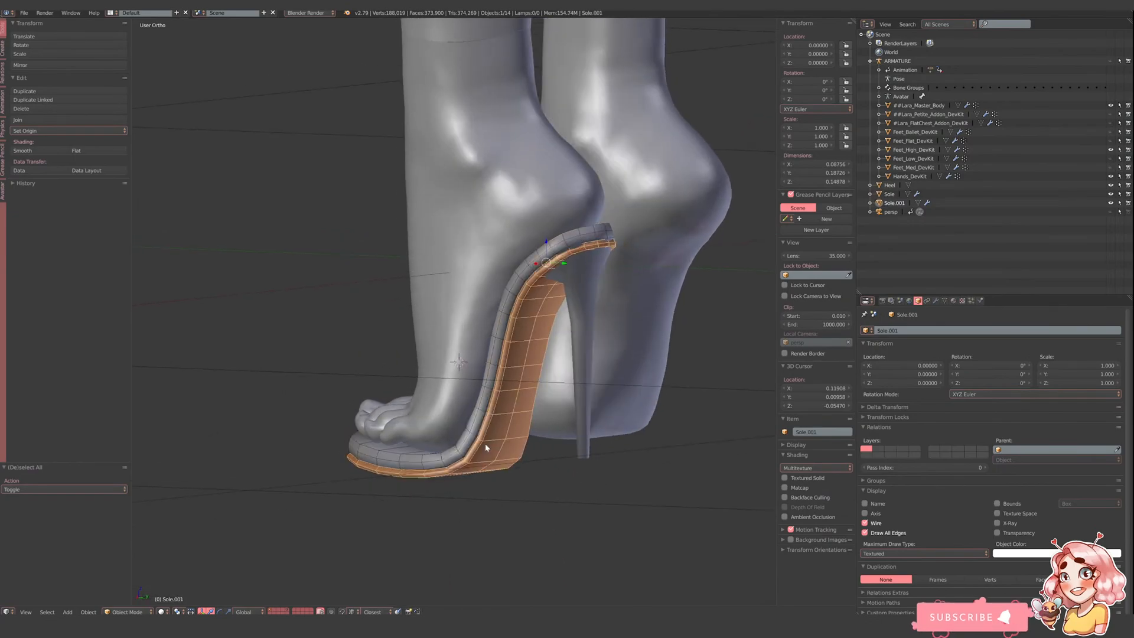
middle_drag(485, 443, 583, 497)
scroll(581, 495, up, 1)
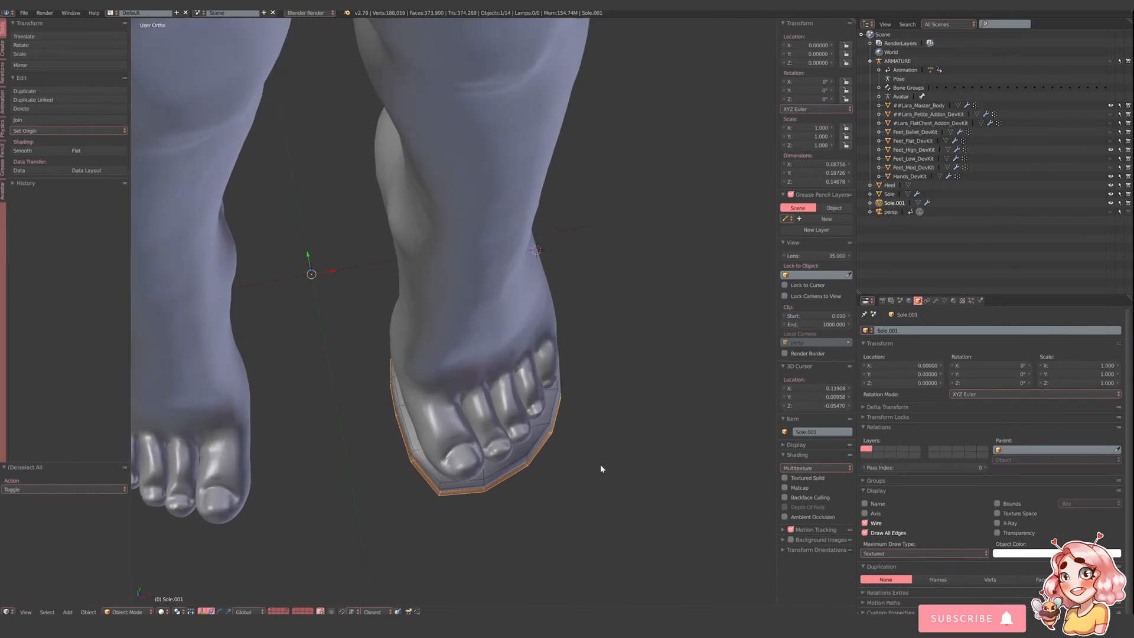
key(Tab)
middle_drag(519, 461, 547, 367)
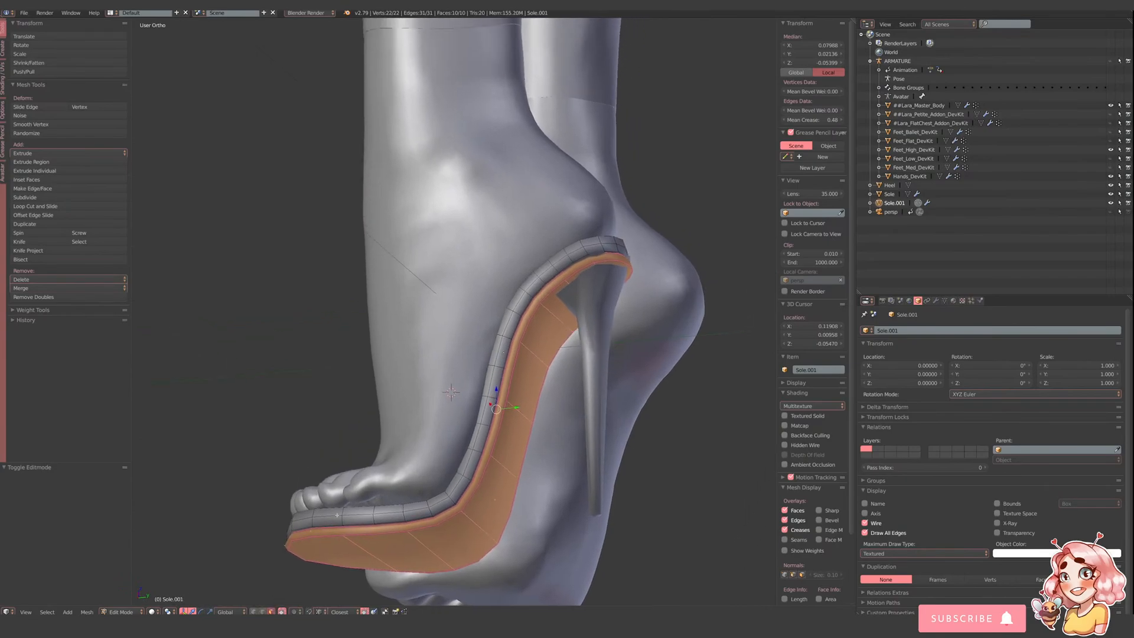
right_click(614, 261)
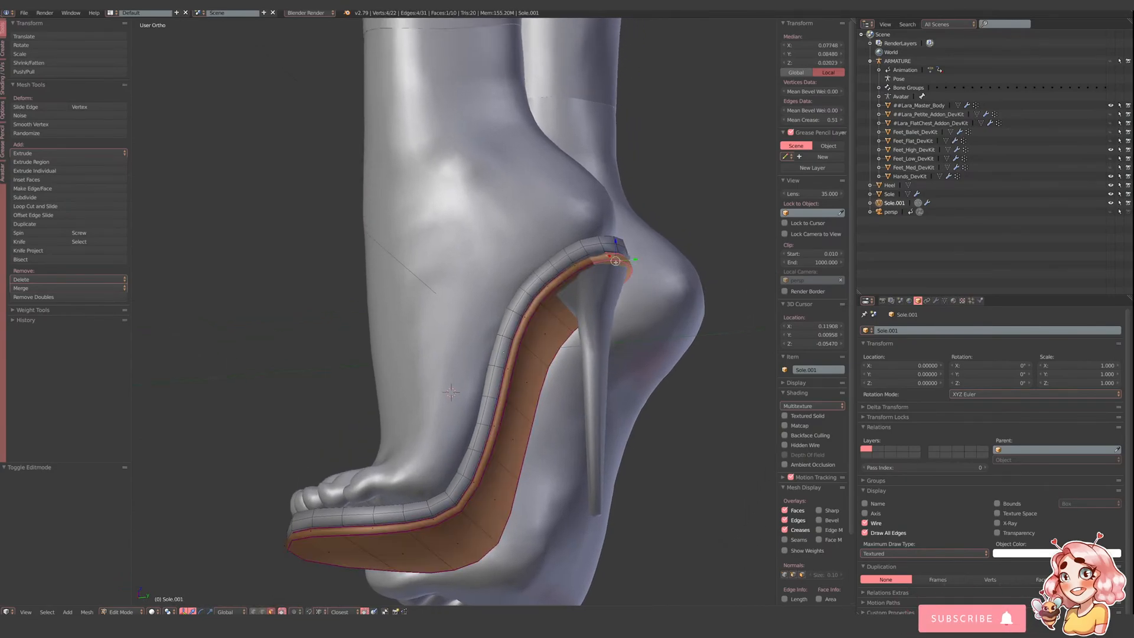
- Delete the faces of Sole.001 that lie under the heel end, leaving its rear edge open at the arch
shift+right_click(581, 279)
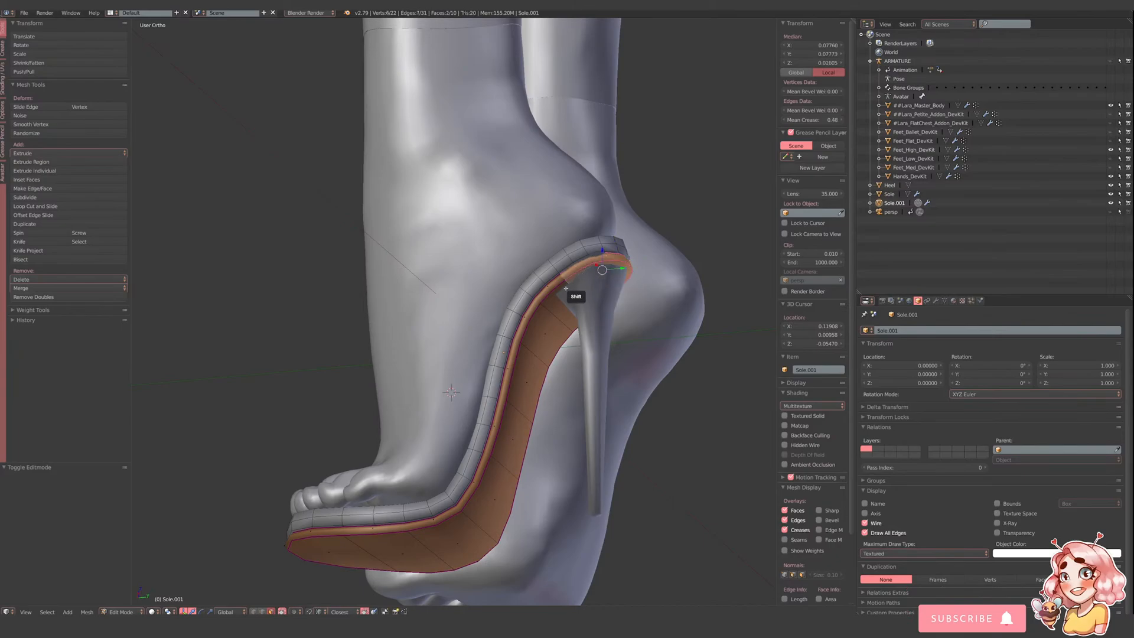
shift+right_click(565, 288)
key(x)
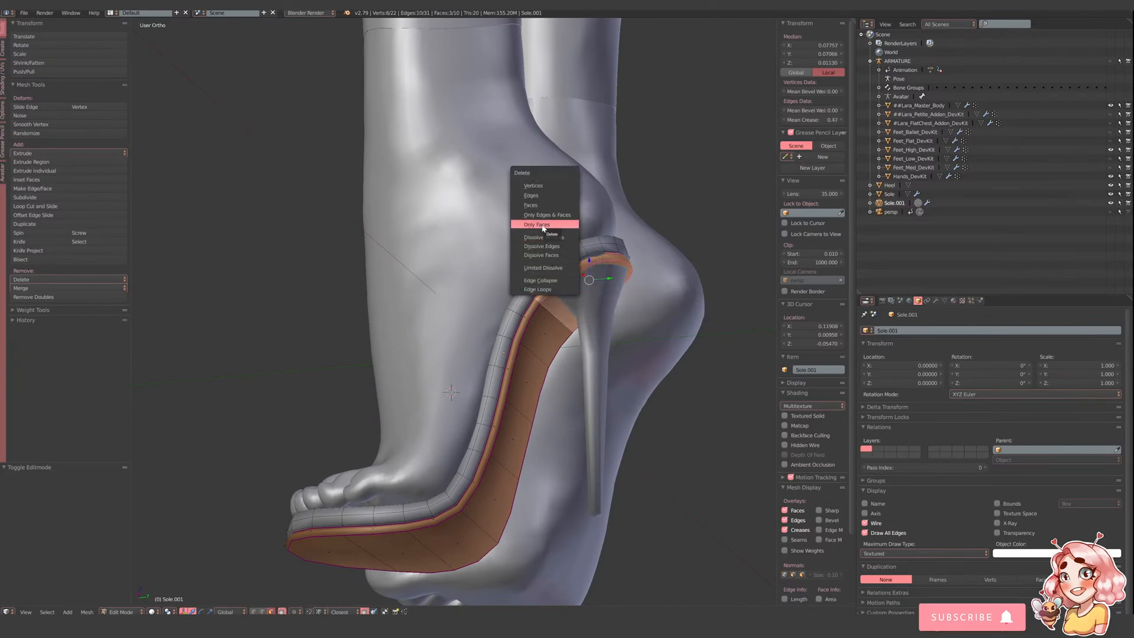
click(532, 205)
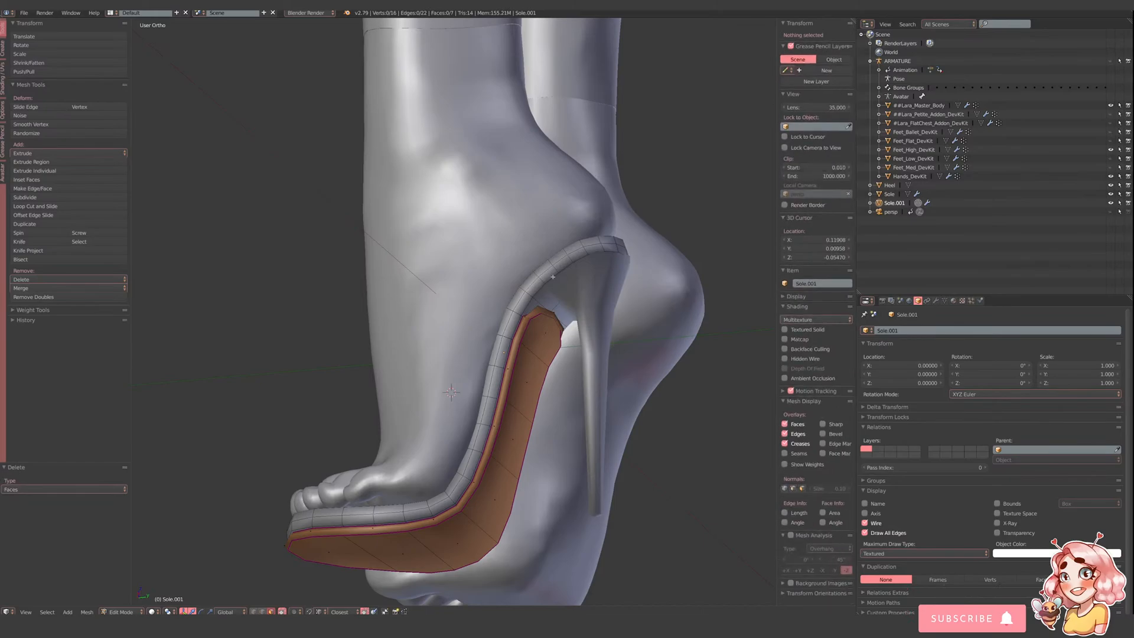
- In wireframe from the right view, extrude the rear edge of Sole.001 twice in a curve toward the heel's front
click(26, 612)
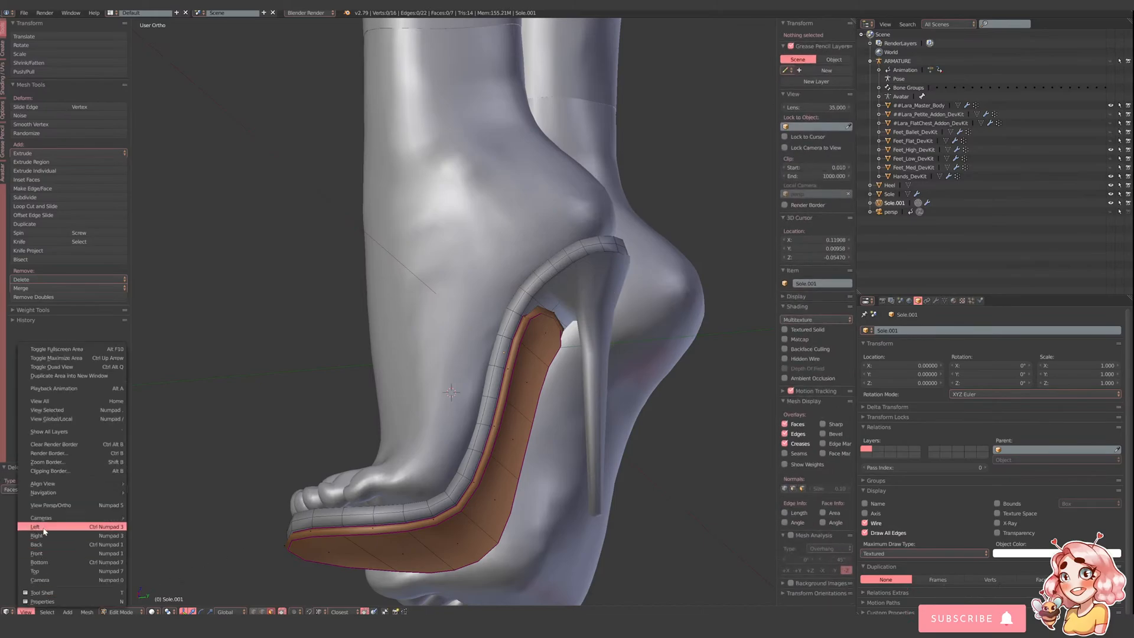
click(41, 535)
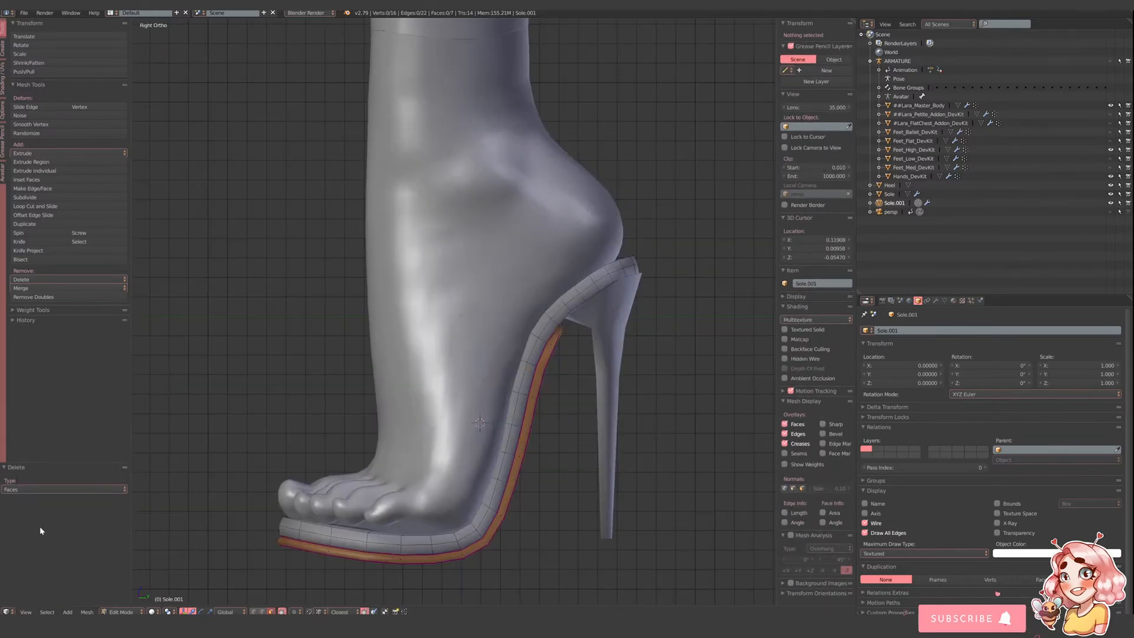
click(256, 612)
scroll(574, 338, up, 1)
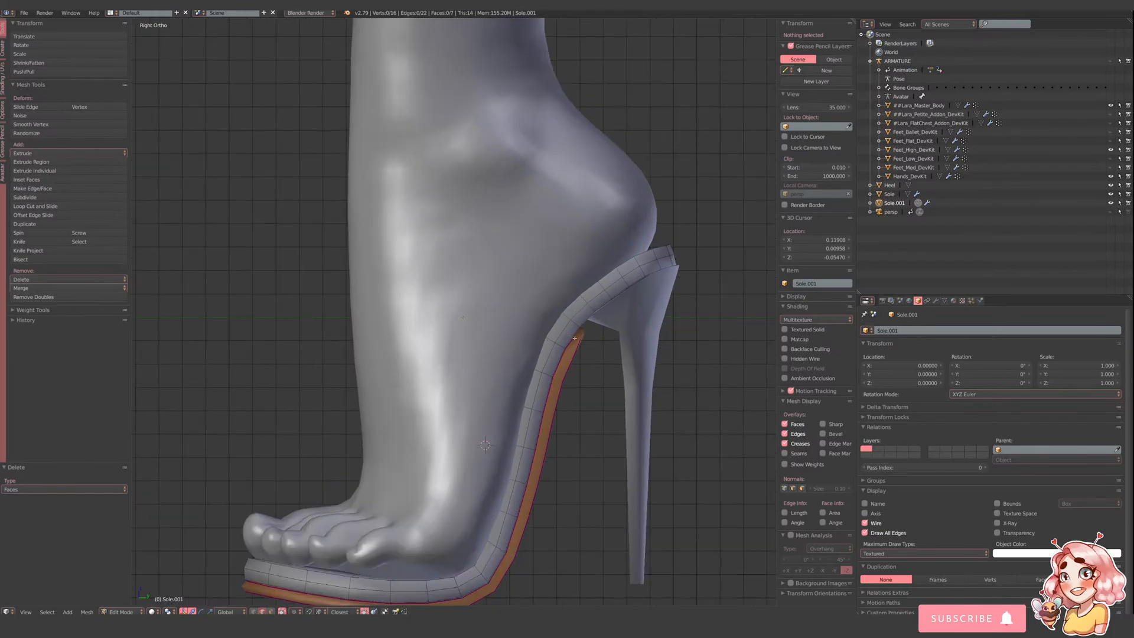
right_click(581, 336)
key(z)
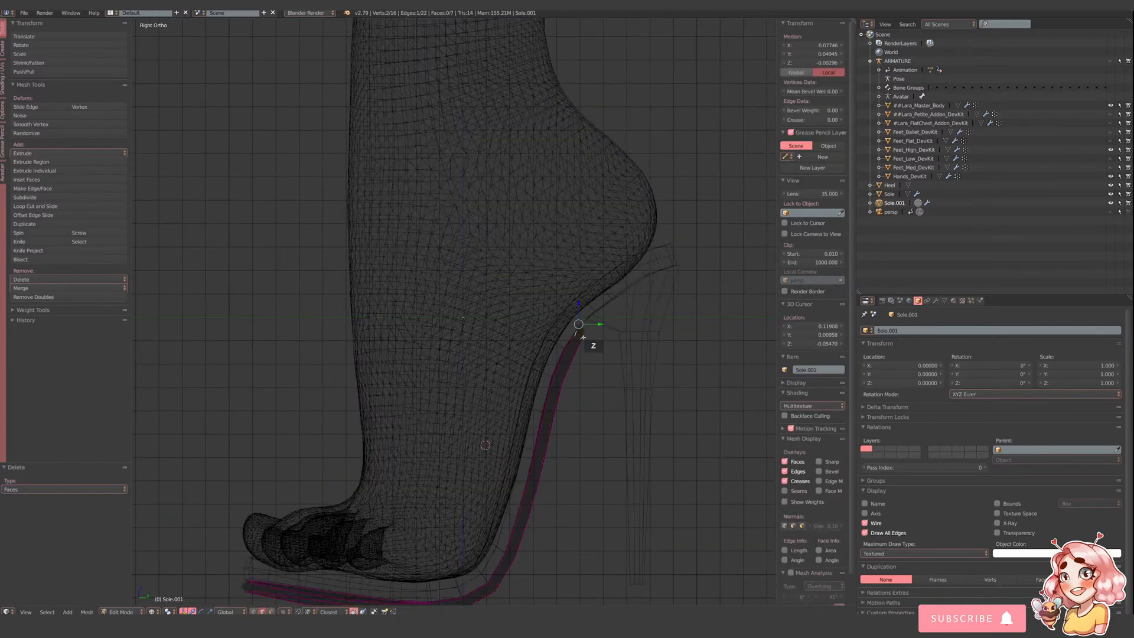
key(e)
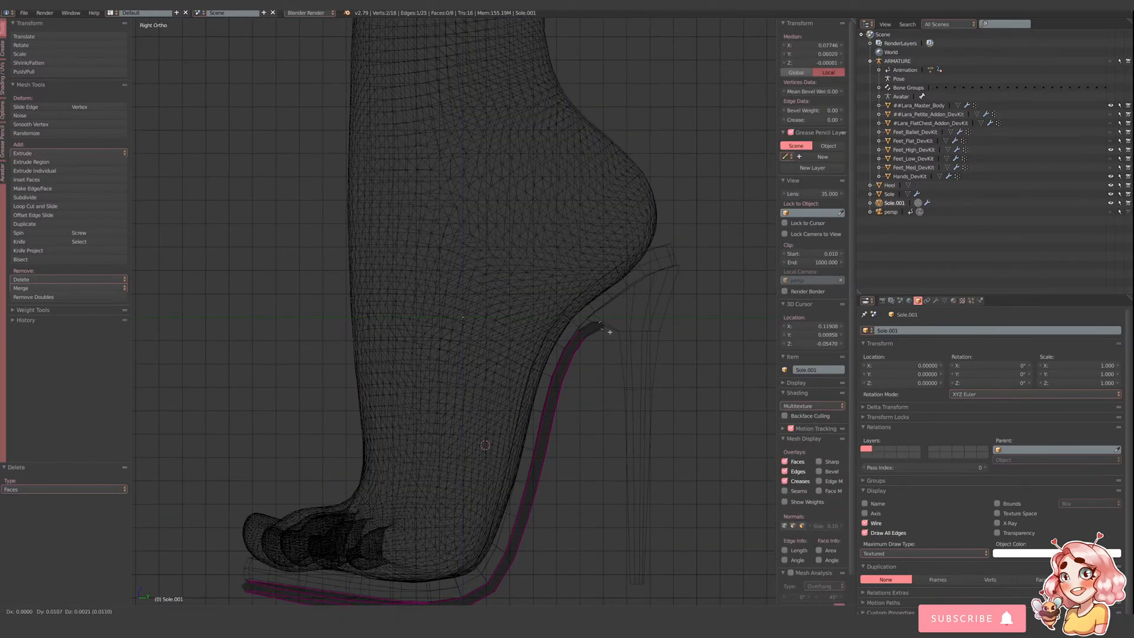
click(610, 332)
key(e)
click(638, 364)
- Extrude the end edge of Sole.001 twice more, down along the front of the heel to near ground level, and leave mesh editing
key(e)
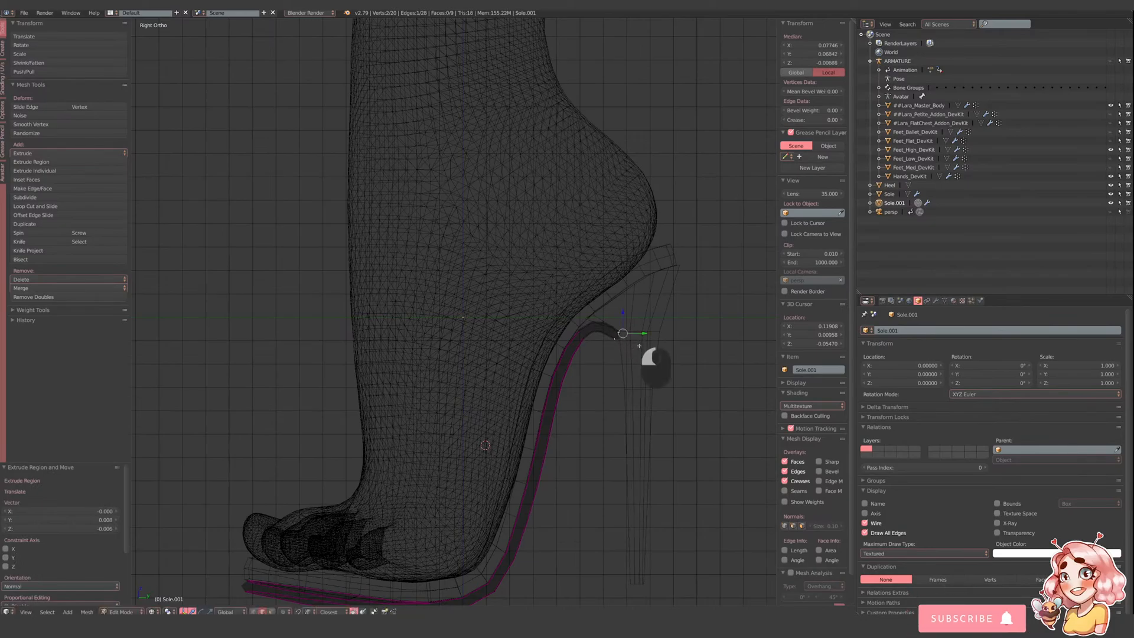
click(643, 409)
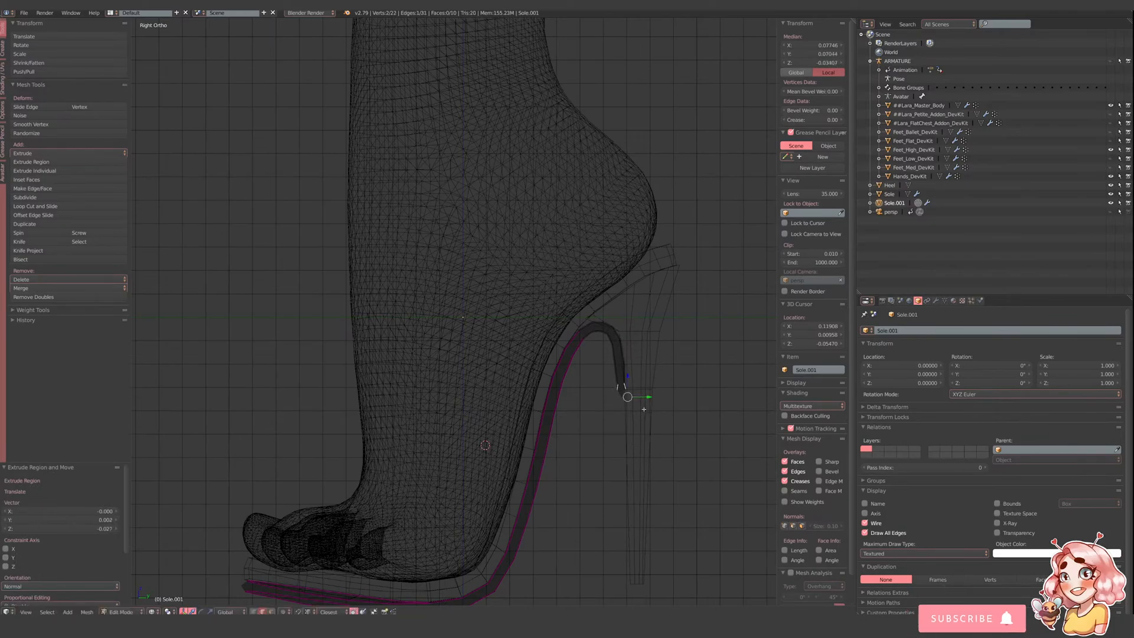
key(e)
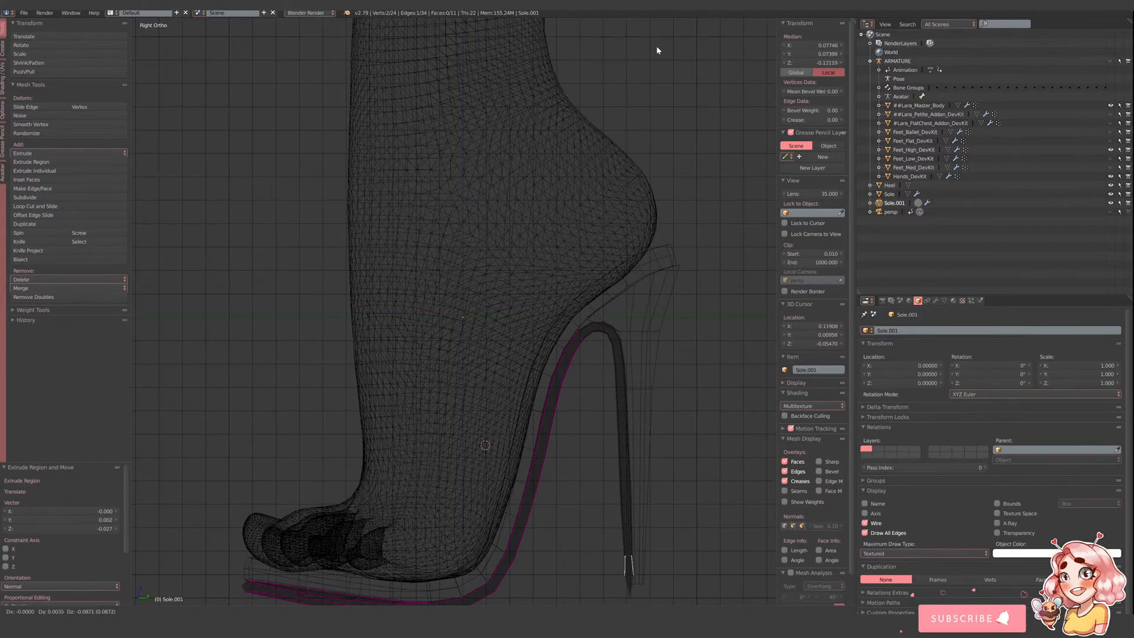
click(657, 45)
scroll(582, 455, down, 2)
key(Tab)
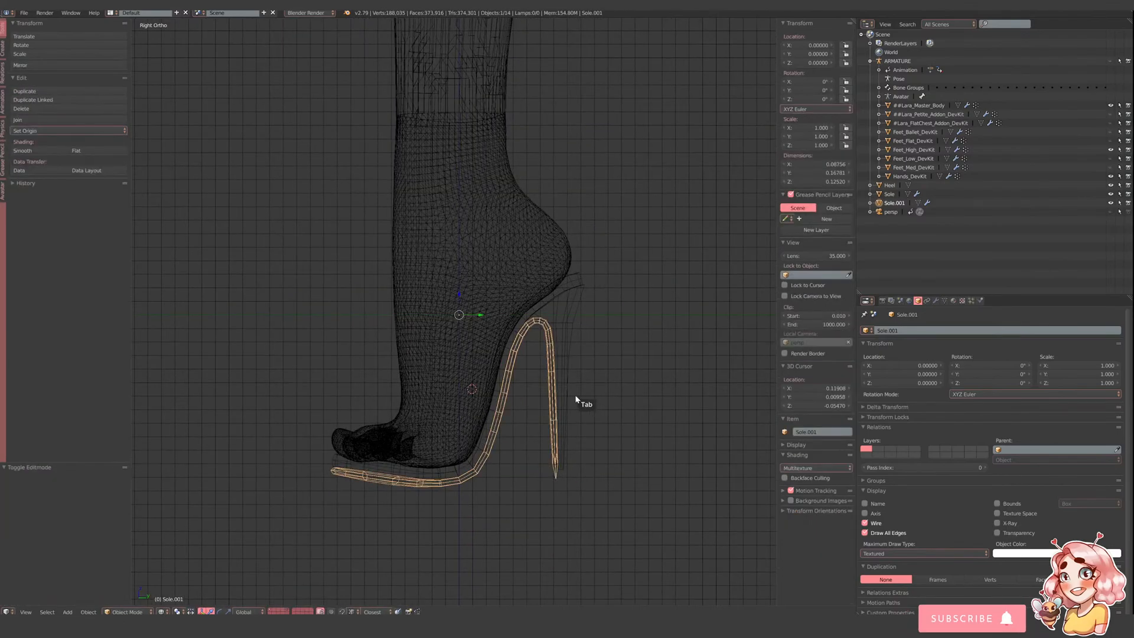
- From the back view, select the bottom end of the Heel mesh and lower it about 0.012 along Z
right_click(569, 393)
click(25, 612)
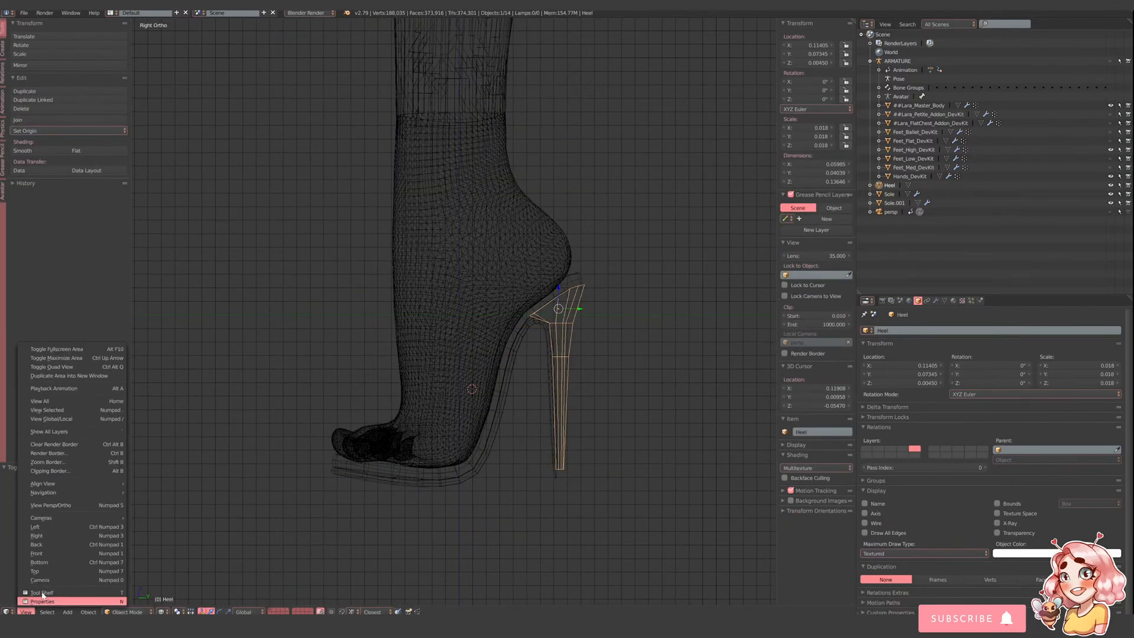
click(50, 536)
click(26, 612)
click(43, 544)
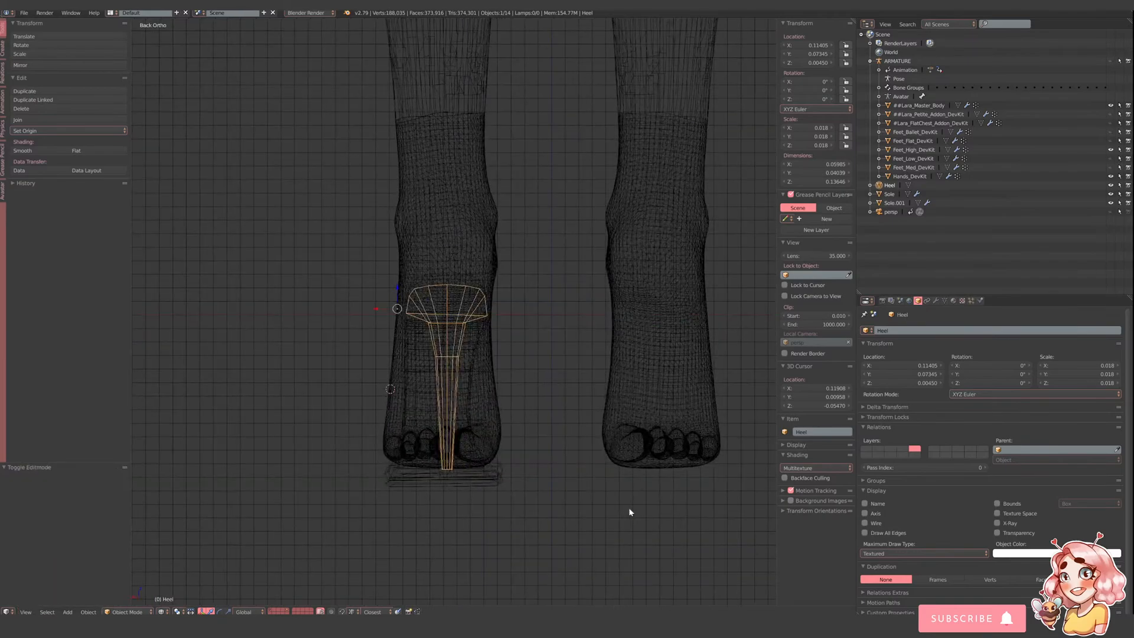
key(Tab)
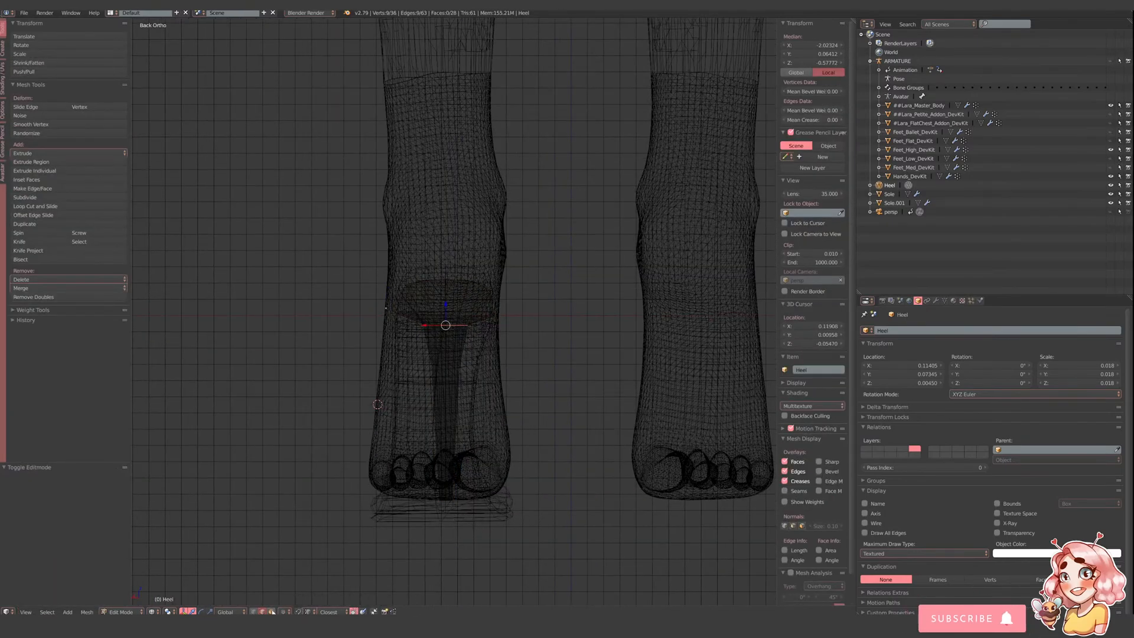
key(a)
key(b)
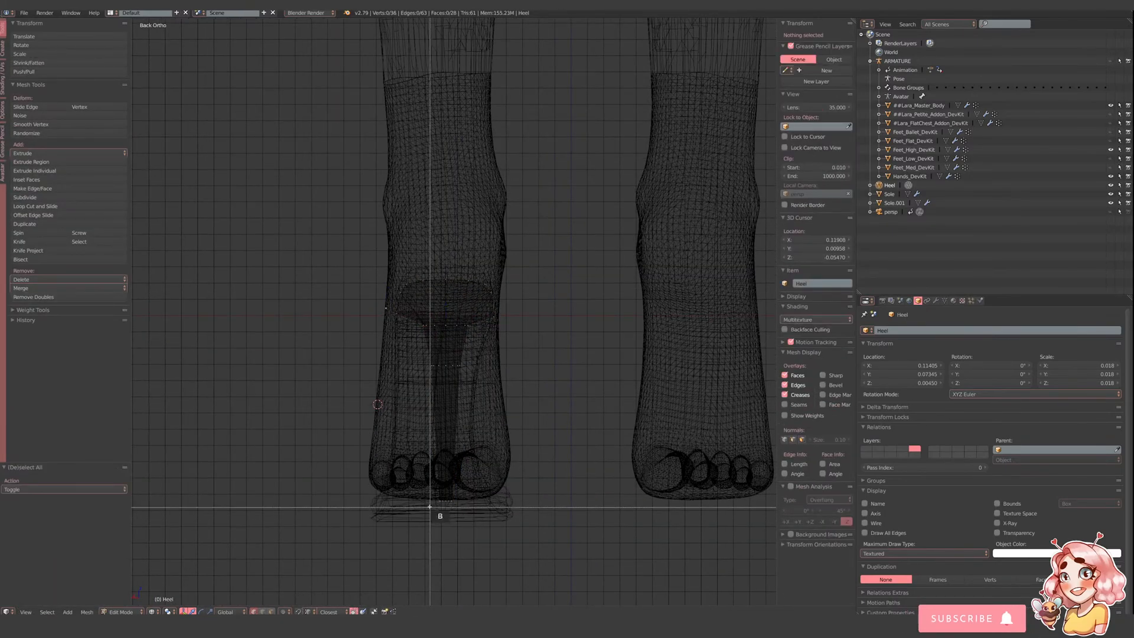
drag(436, 487, 472, 511)
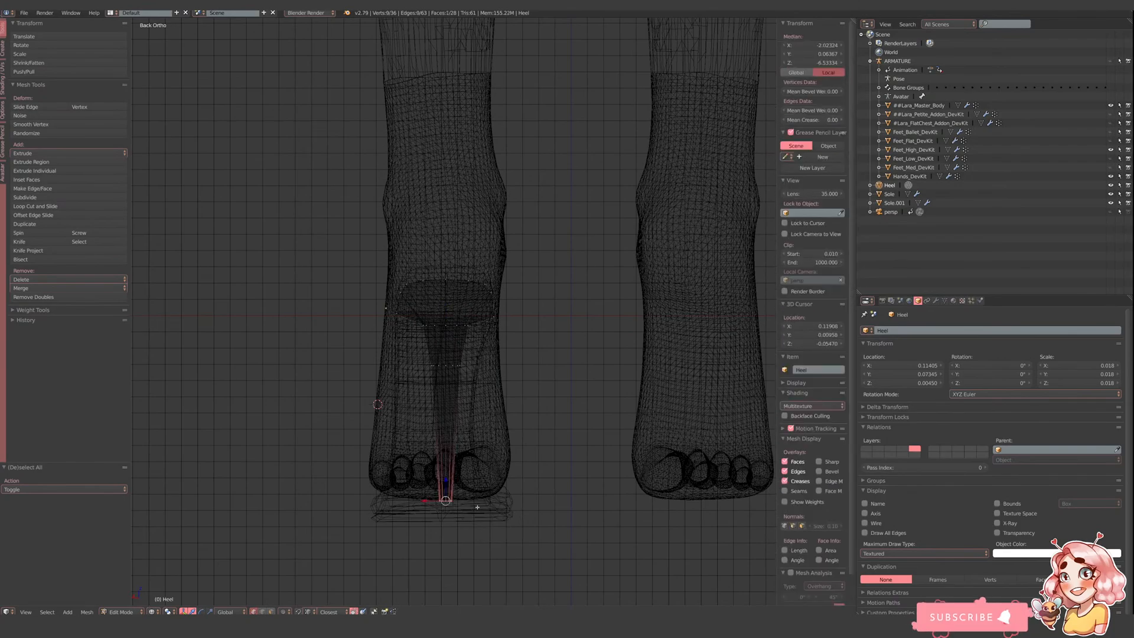
key(g)
key(z)
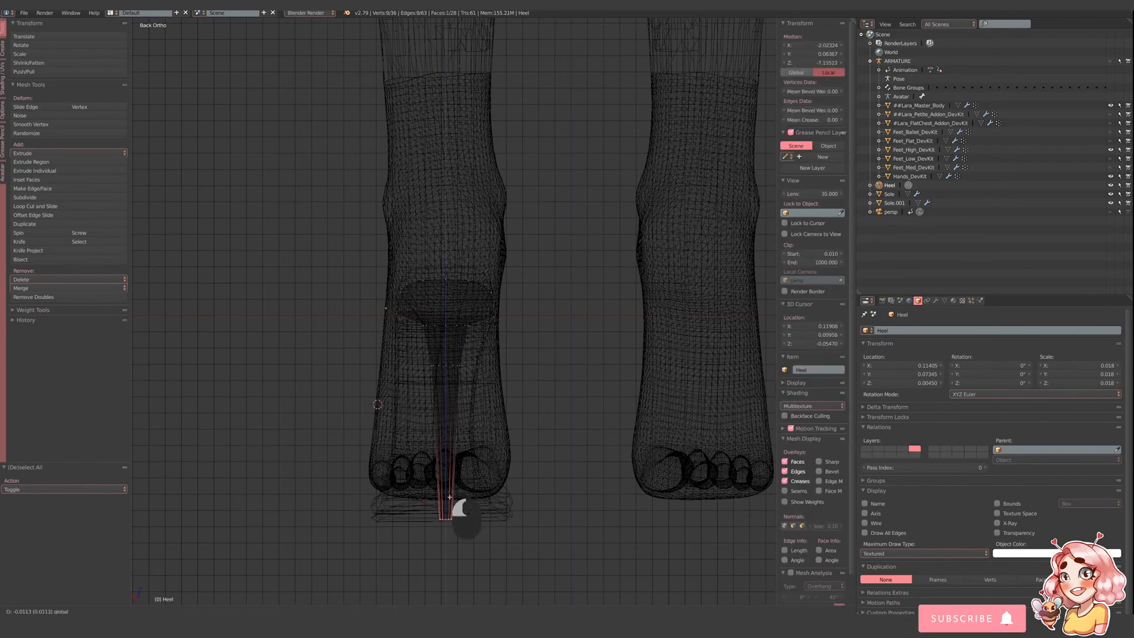
click(449, 498)
- Fine-tune the heel's bottom end along Z against the underside of the sole, finishing by raising it about 0.002
shift+middle_drag(502, 505, 540, 337)
scroll(584, 469, up, 7)
shift+middle_drag(557, 495, 557, 450)
scroll(557, 450, up, 3)
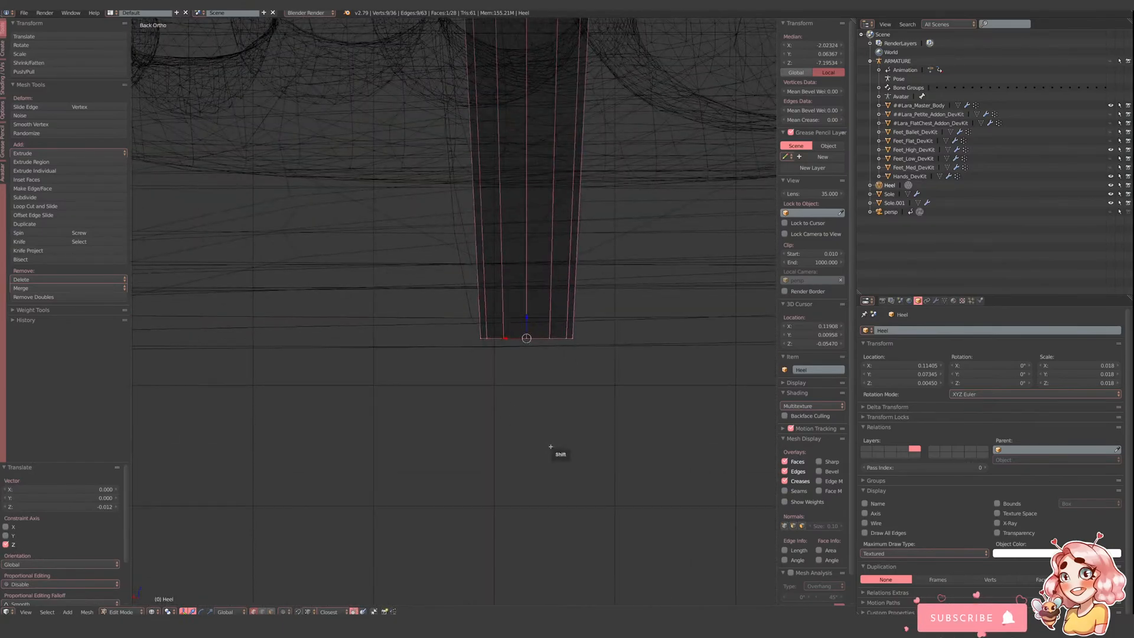
key(g)
key(z)
click(528, 325)
scroll(528, 326, down, 5)
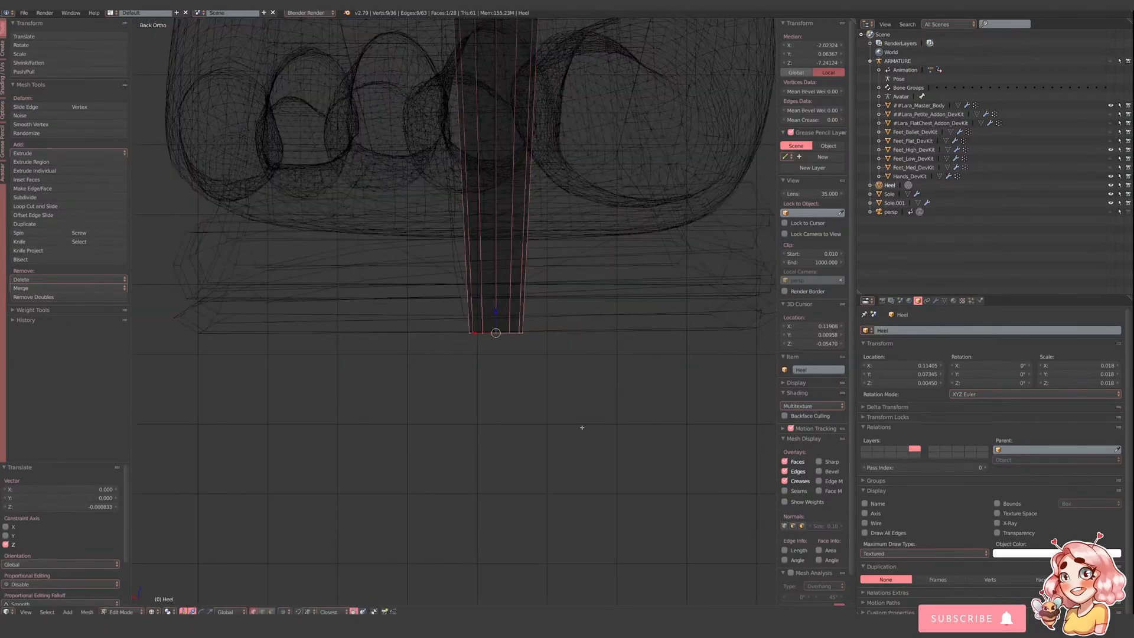
scroll(476, 306, up, 2)
key(g)
key(z)
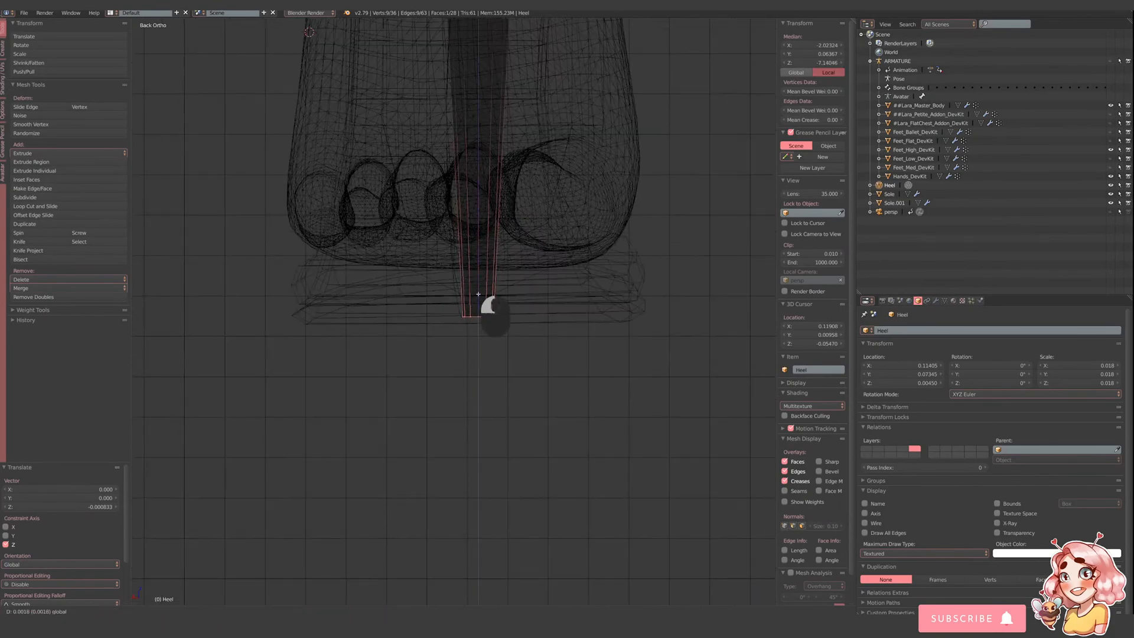
click(494, 304)
- Extrude the heel's bottom face slightly, extrude again in place, scale it to 1.341, and extrude down about 0.0044 to form a heel cap
scroll(545, 348, up, 3)
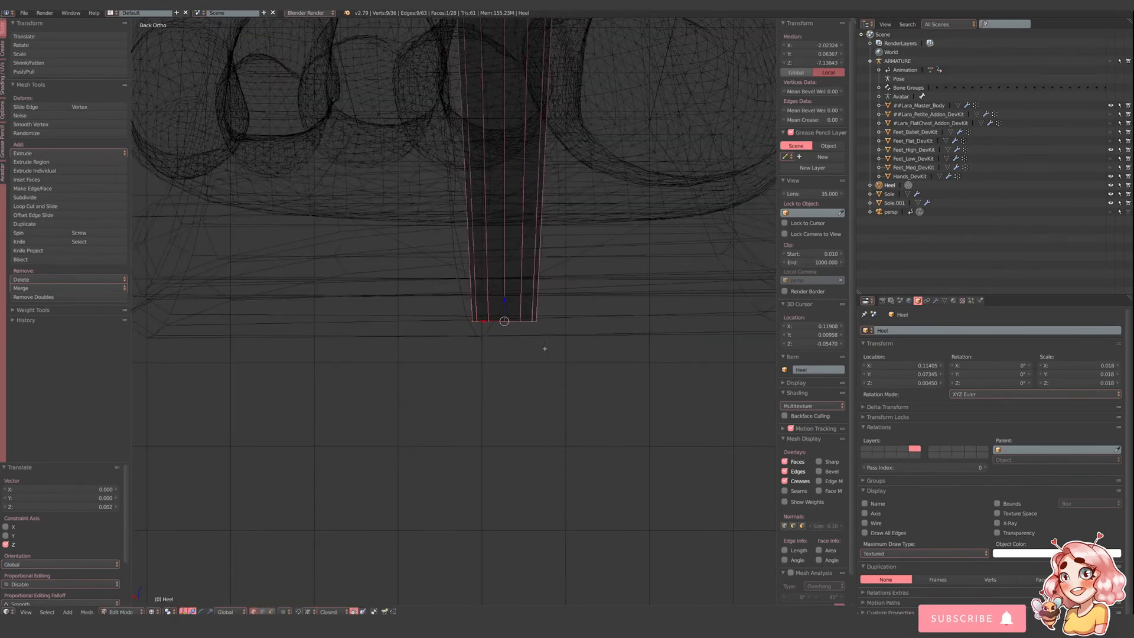
key(e)
click(545, 351)
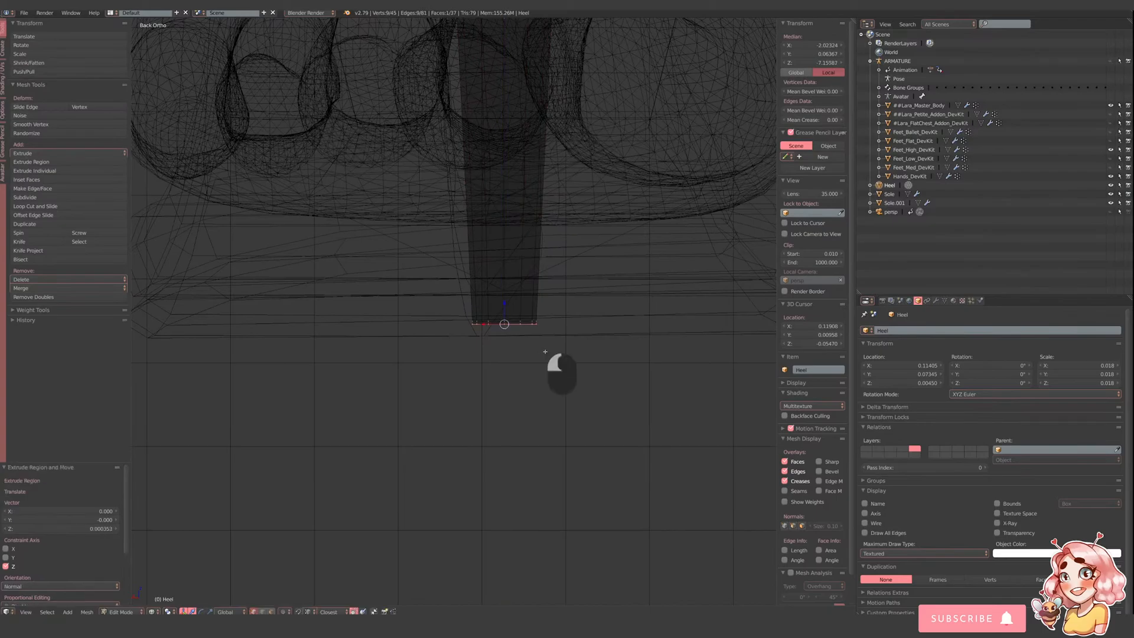
key(e)
right_click(580, 366)
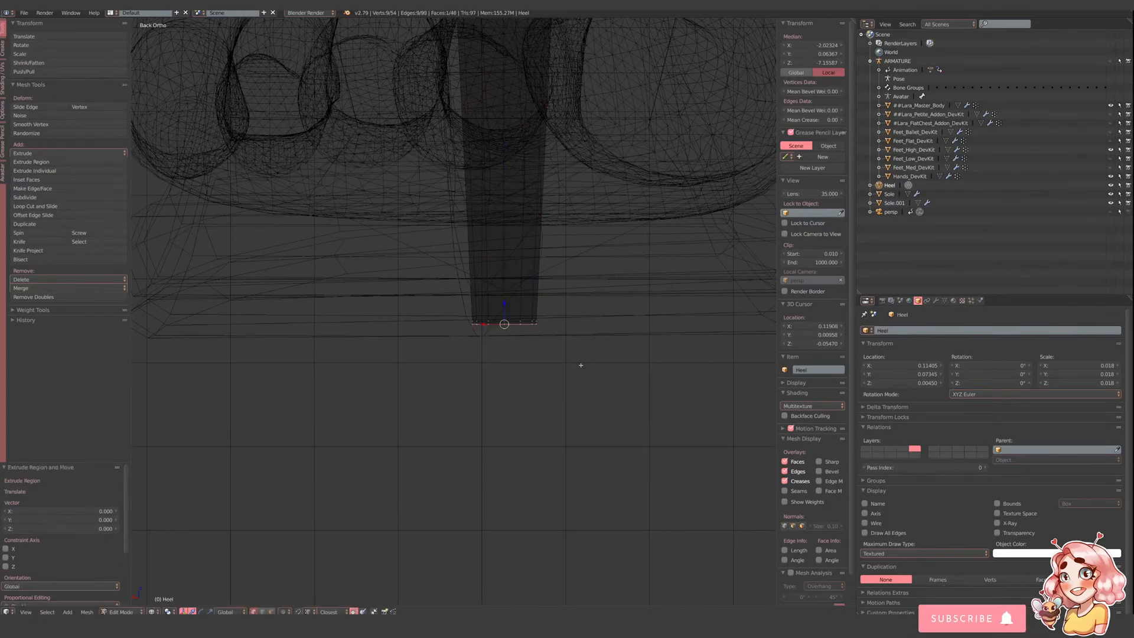
key(s)
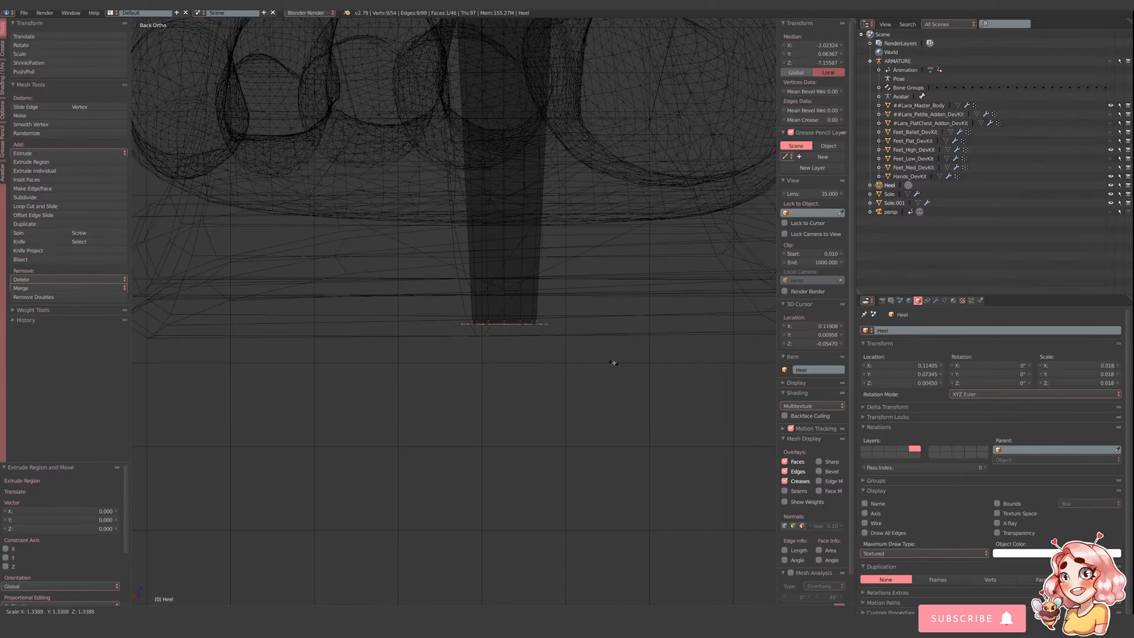
click(614, 361)
key(e)
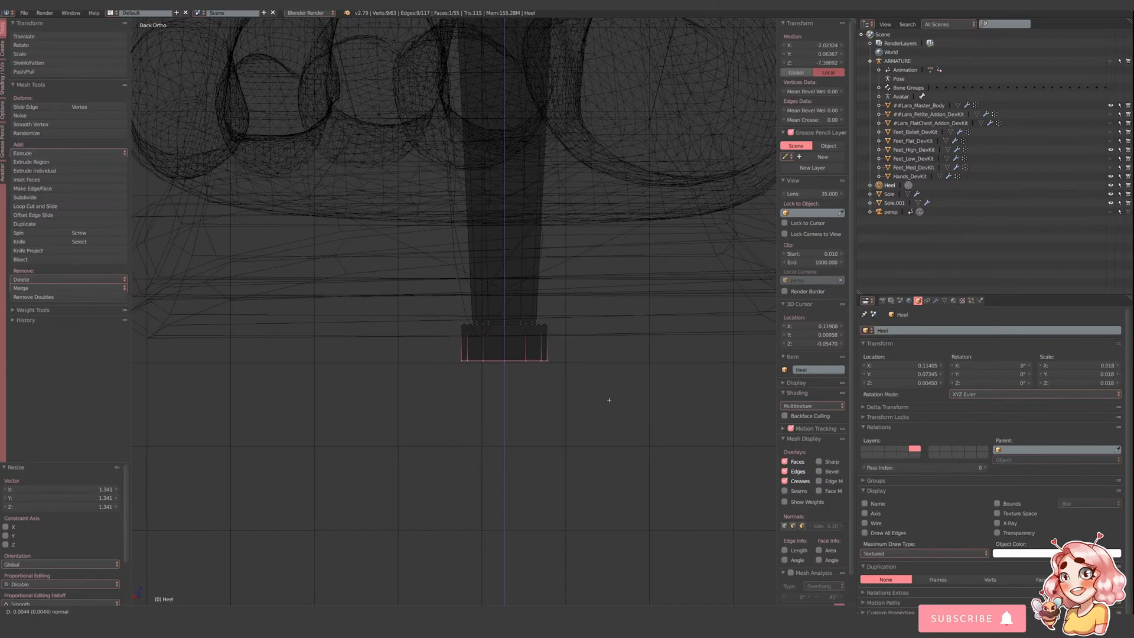
- Raise the whole heel cap about 0.003 along Z, then return to solid shading and object mode
key(a)
key(b)
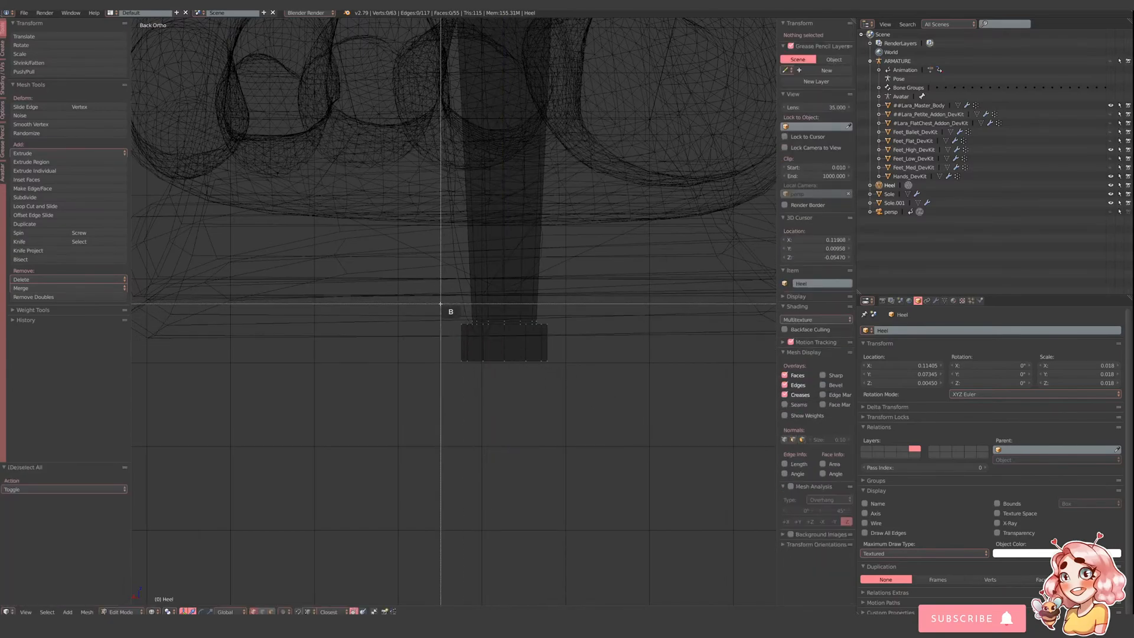
drag(451, 311, 550, 359)
drag(507, 317, 505, 292)
scroll(520, 313, down, 1)
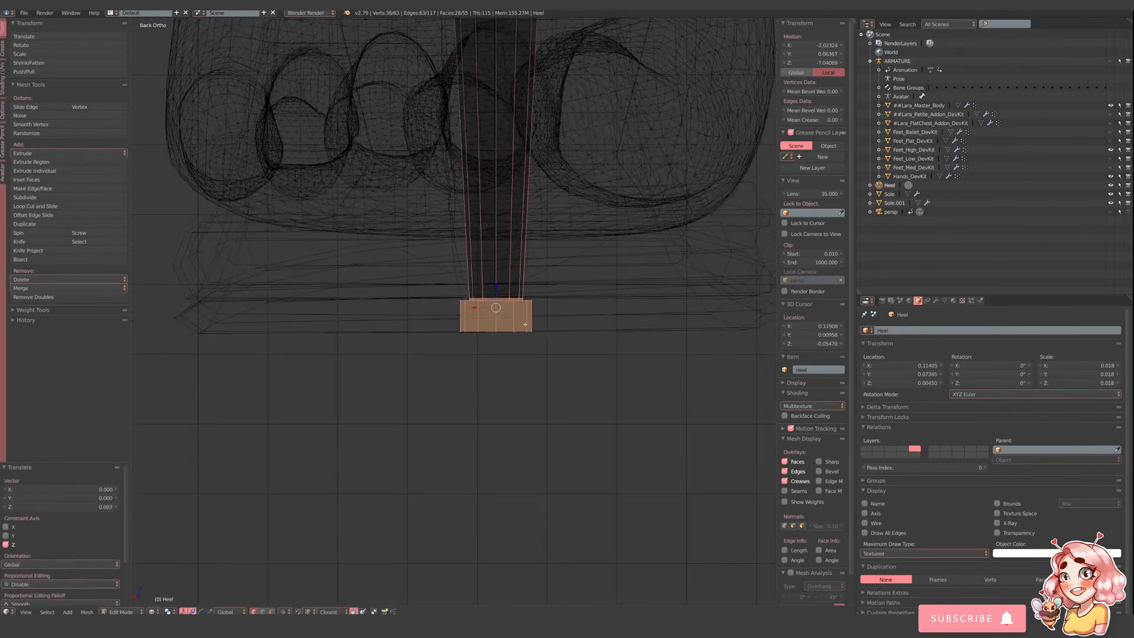
mouse_move(519, 313)
middle_down()
mouse_move(706, 390)
mouse_move(509, 430)
mouse_move(568, 444)
mouse_move(566, 426)
middle_up()
key(z)
key(Tab)
- Select the cross edges of the Sole.001 strip along the heel and scale them to 0.199 on X to match the heel's width
scroll(597, 417, down, 2)
scroll(517, 437, up, 3)
shift+middle_drag(625, 366, 587, 486)
right_click(610, 435)
key(Tab)
scroll(610, 435, down, 4)
middle_drag(611, 435, 537, 416)
shift+right_click(556, 377)
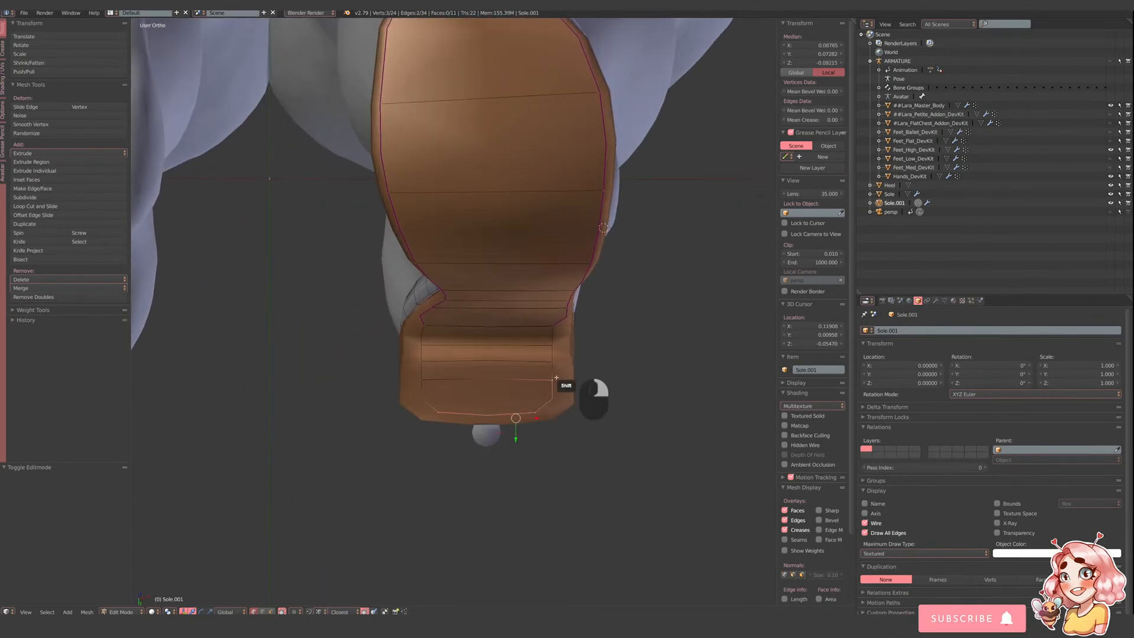
shift+right_click(416, 381)
shift+right_click(420, 360)
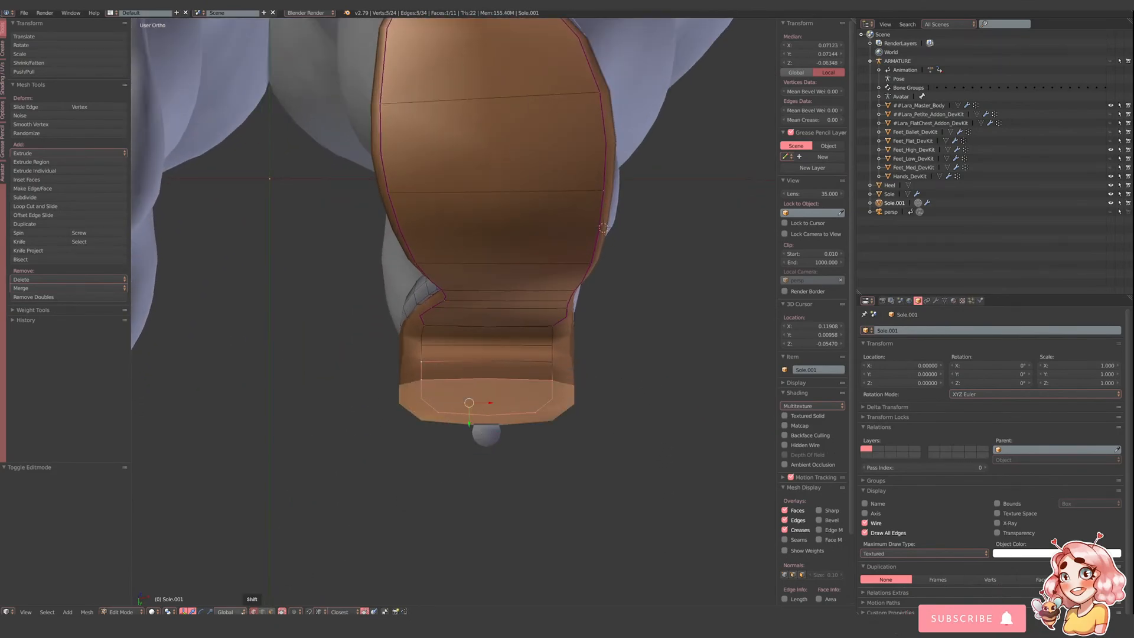
shift+right_click(498, 361)
shift+right_click(502, 345)
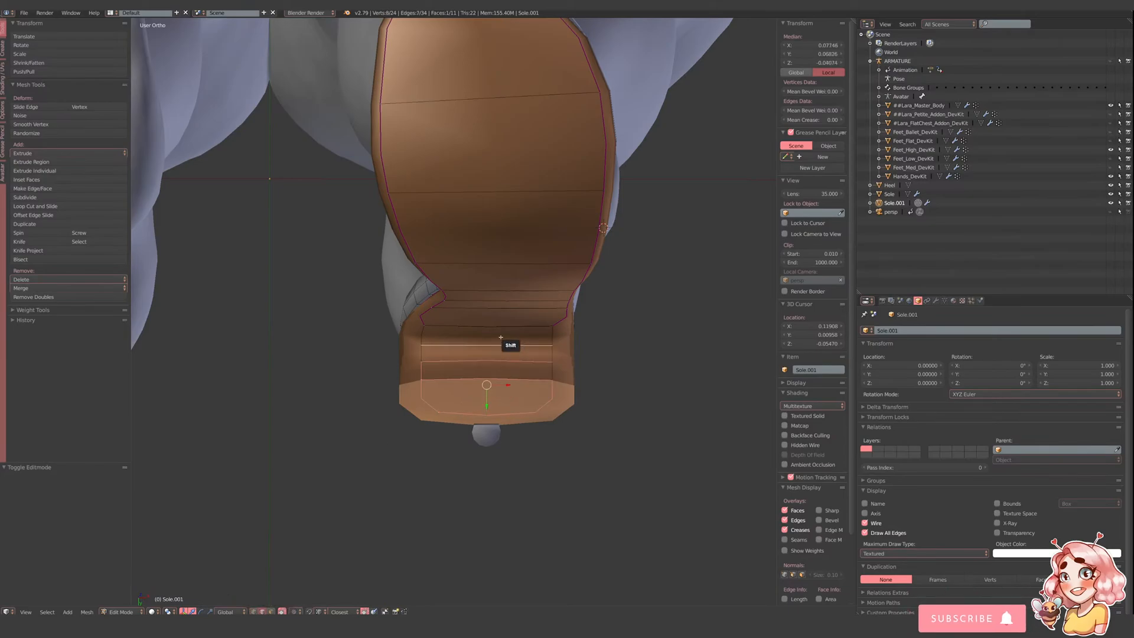
shift+right_click(503, 328)
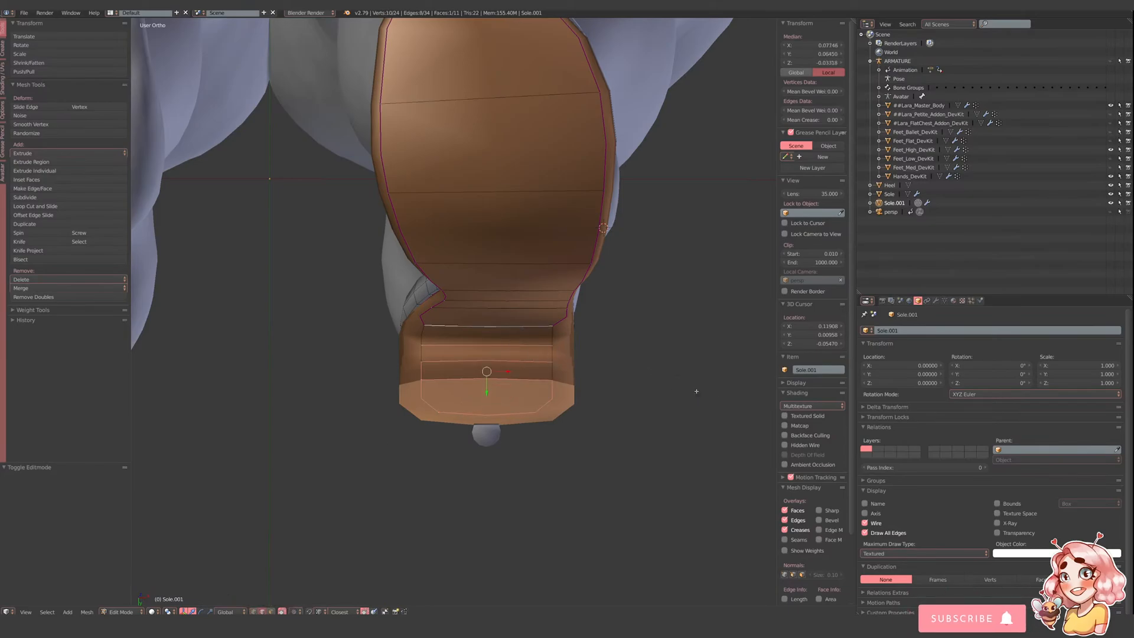
key(s)
key(x)
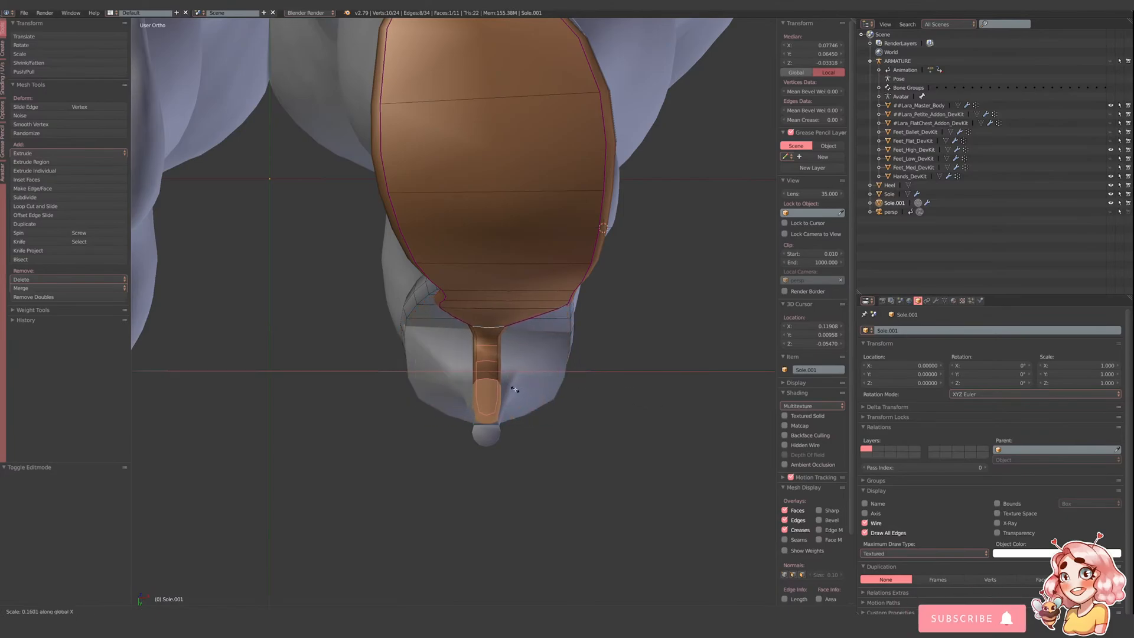
click(519, 391)
middle_drag(519, 391, 555, 261)
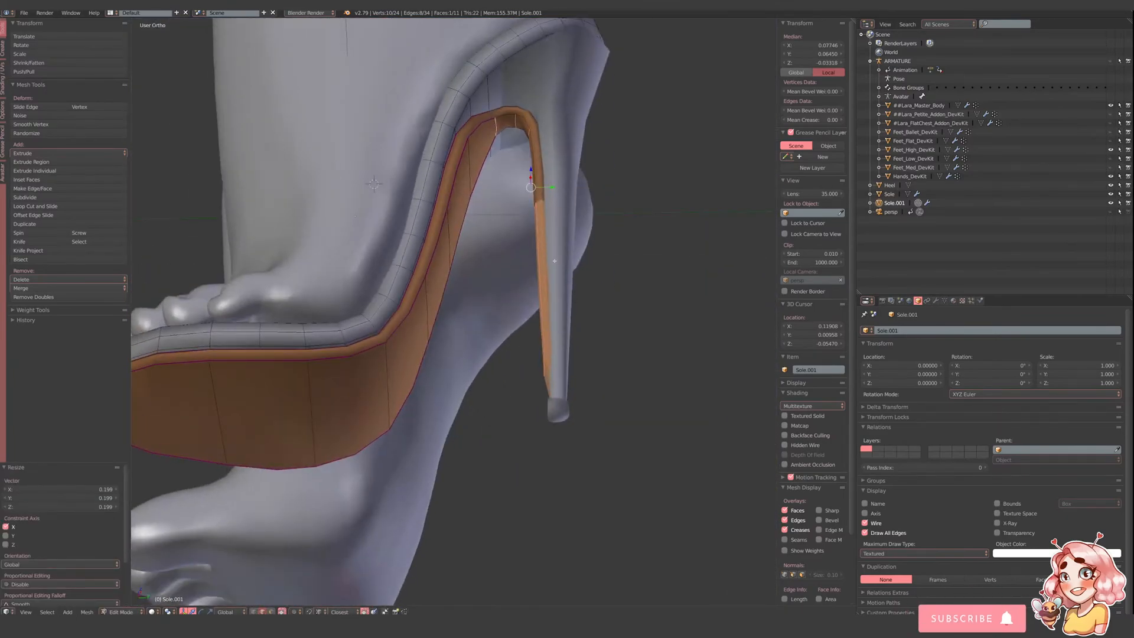
- Leave the outsole's edit mode, select the heel object and turn on its wire display
key(Tab)
right_click(558, 264)
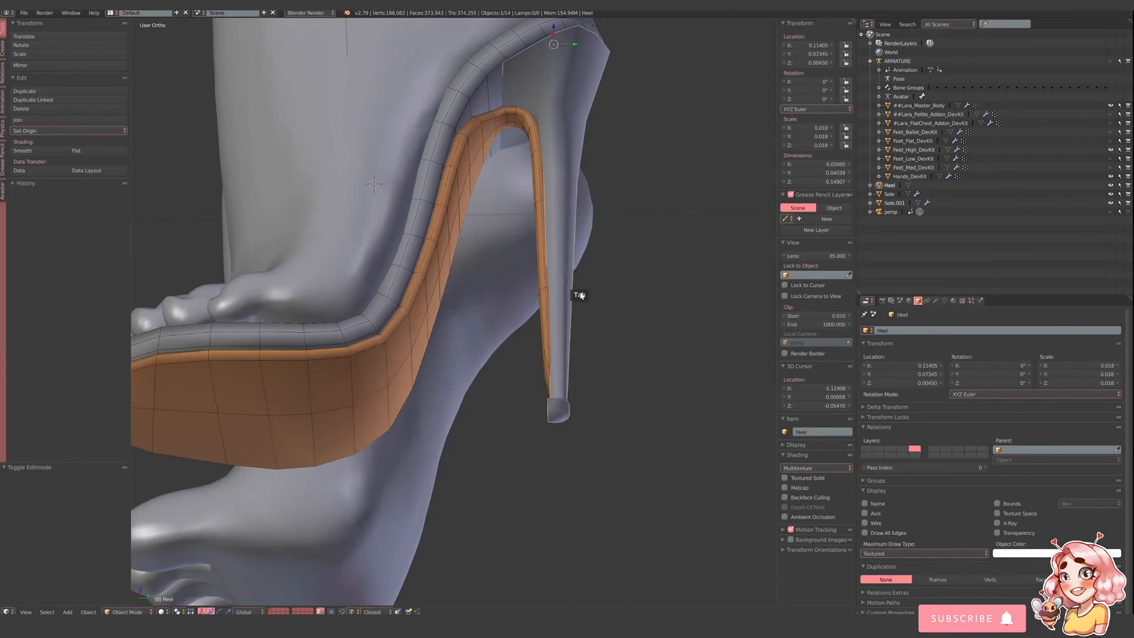
click(873, 524)
- Reopen Sole.001 for editing and widen the cross edge at the top of the heel strip on X by 1.685 and again by about 2.88
middle_drag(489, 332, 562, 359)
right_click(549, 333)
key(Tab)
right_click(502, 349)
key(s)
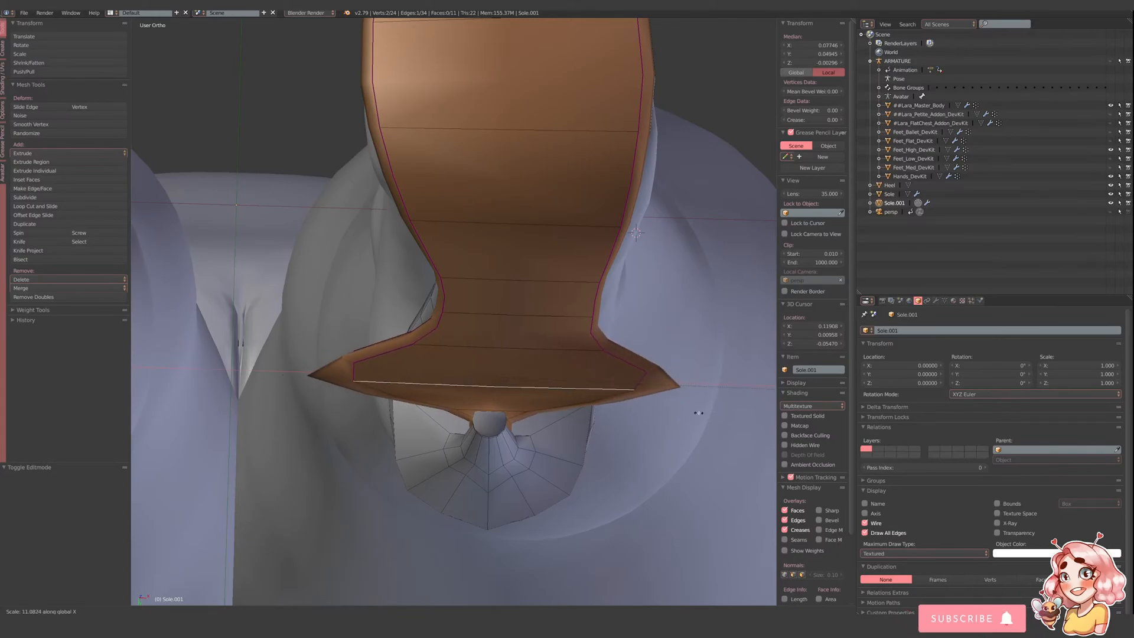
right_click(639, 401)
key(s)
key(x)
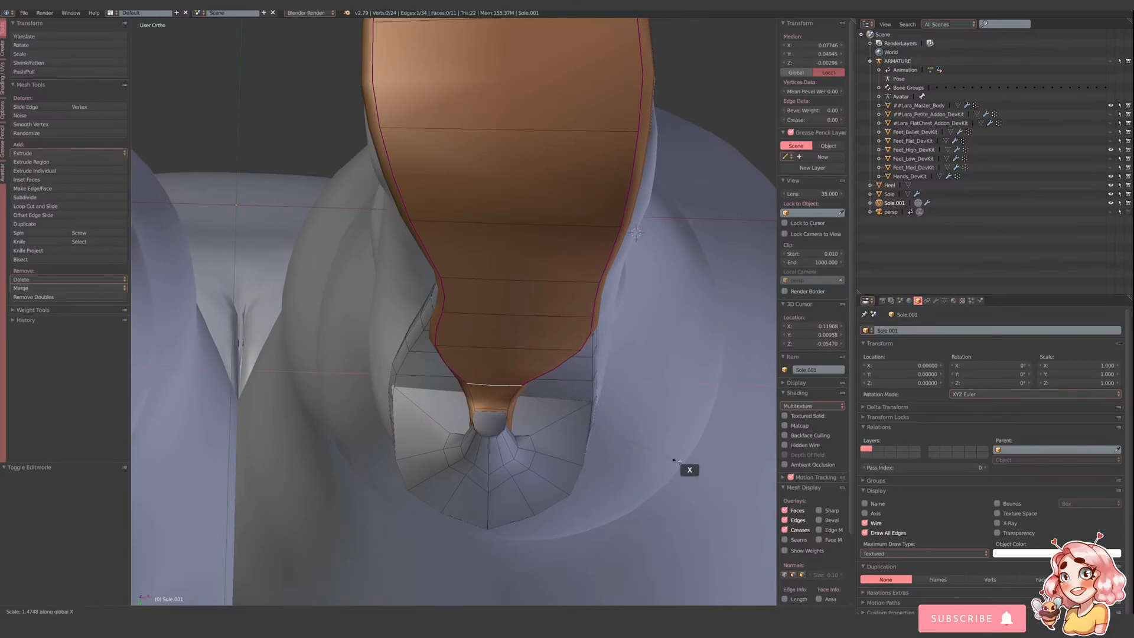
click(709, 469)
key(s)
key(x)
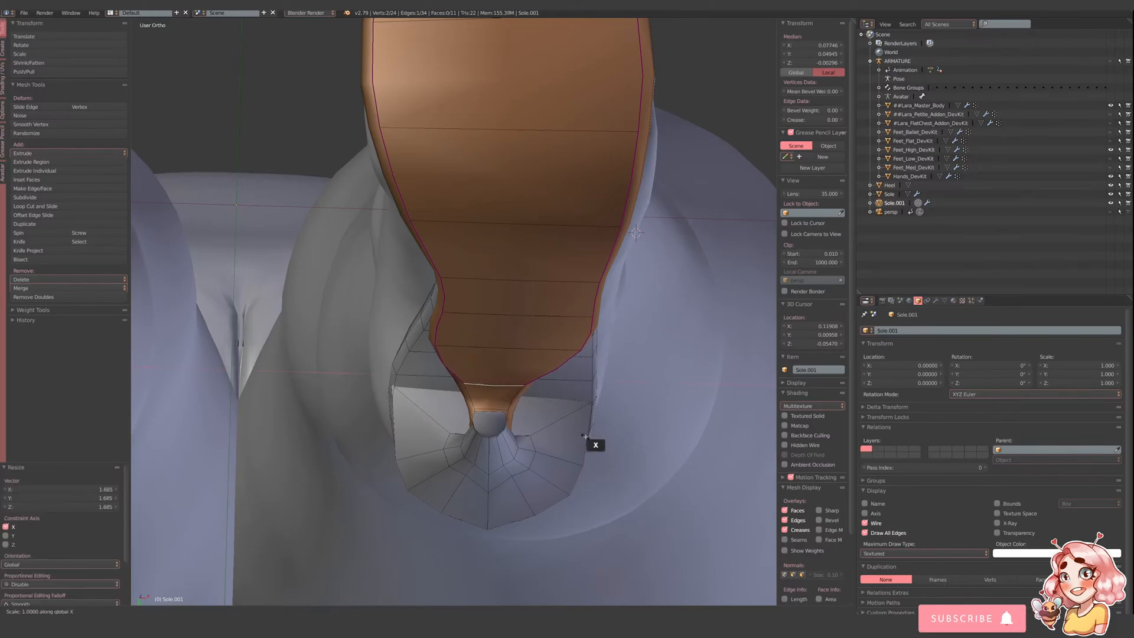
click(162, 484)
- Widen the next two cross edges down the heel strip on X, scaling the first by 3.255 and the second by 1.840
middle_drag(198, 477, 473, 449)
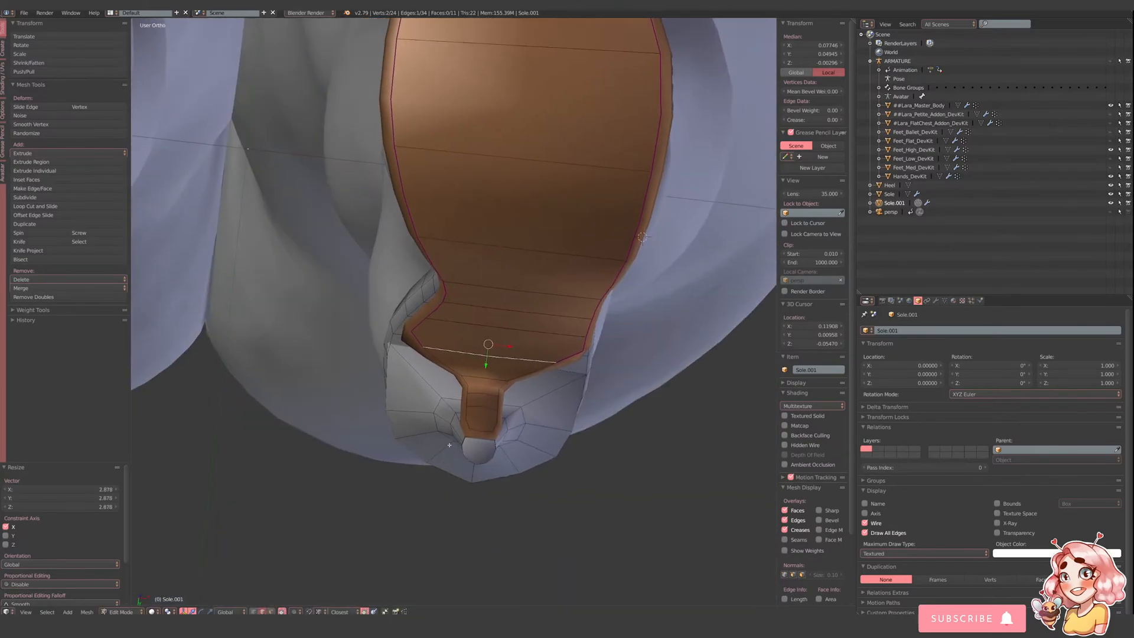
key(s)
key(x)
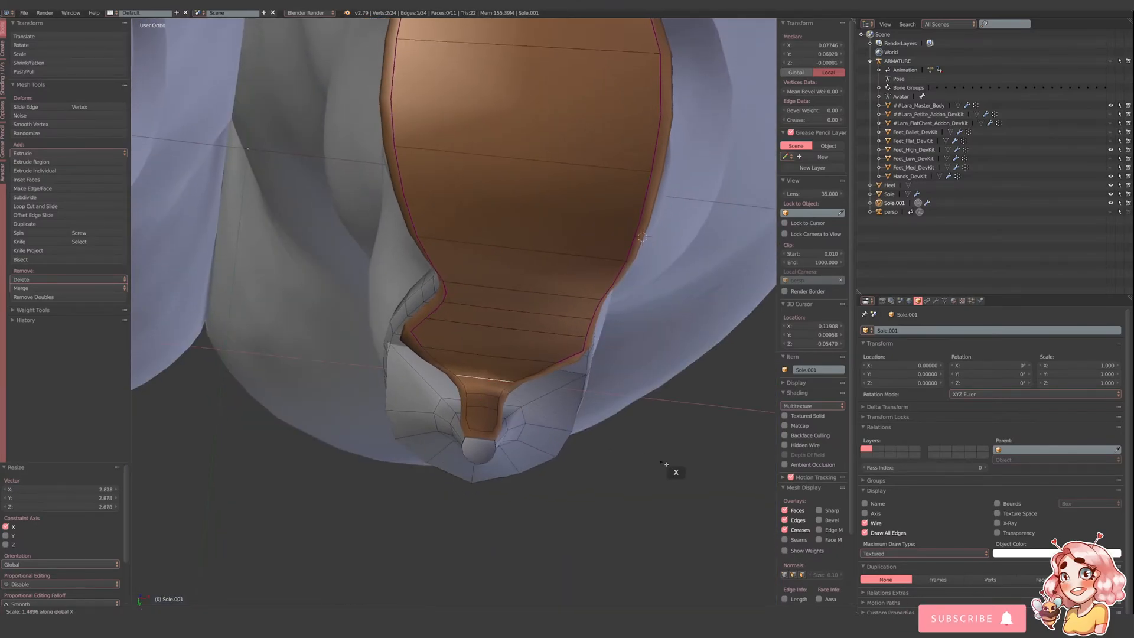
click(254, 504)
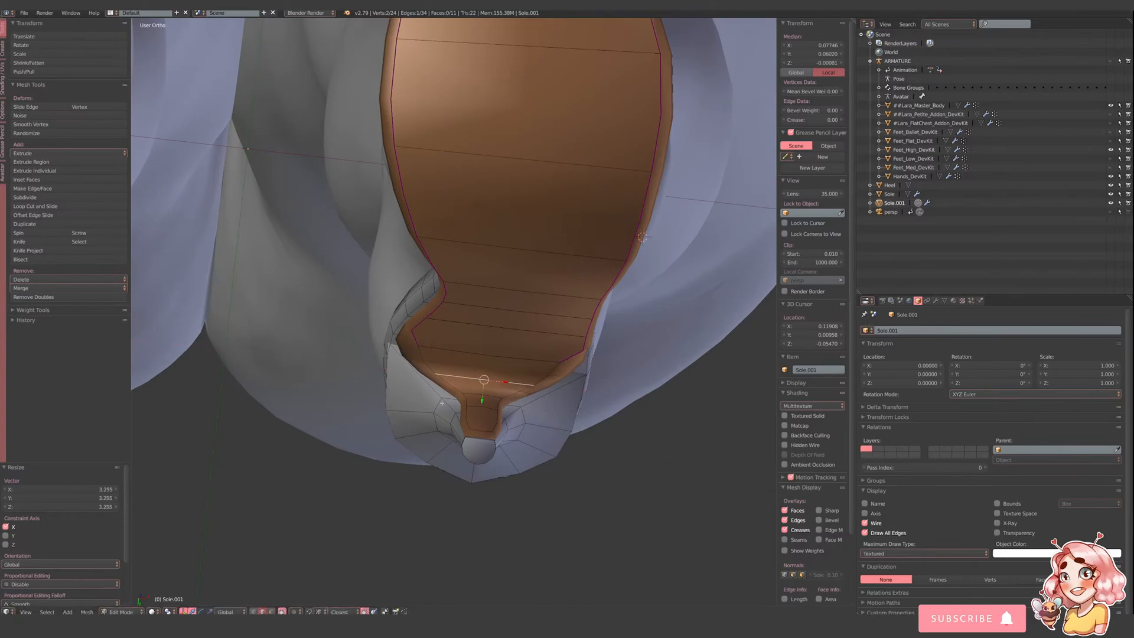
middle_drag(519, 466, 566, 416)
key(s)
key(x)
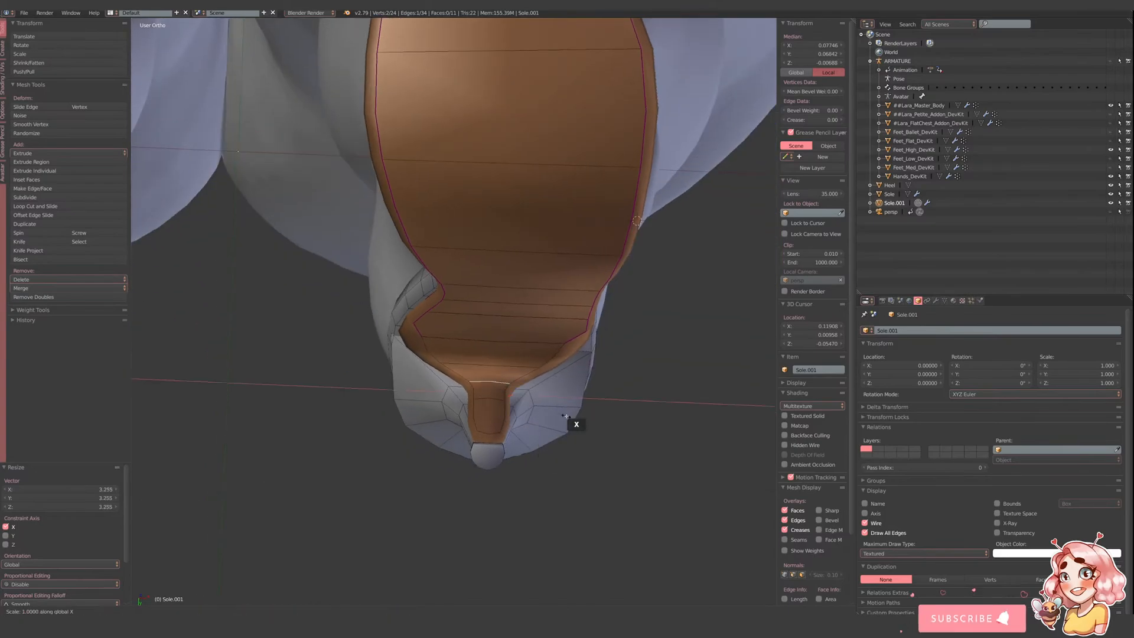
click(633, 425)
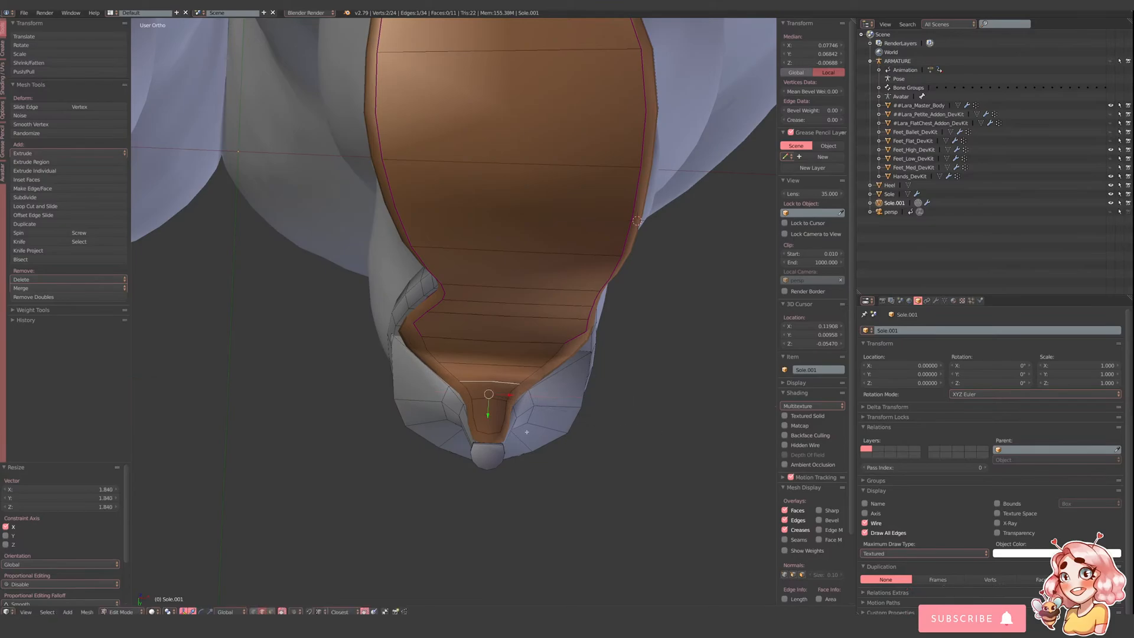
- Add two evenly spaced loop cuts across the long outsole face running down the front of the heel
middle_drag(633, 425, 566, 462)
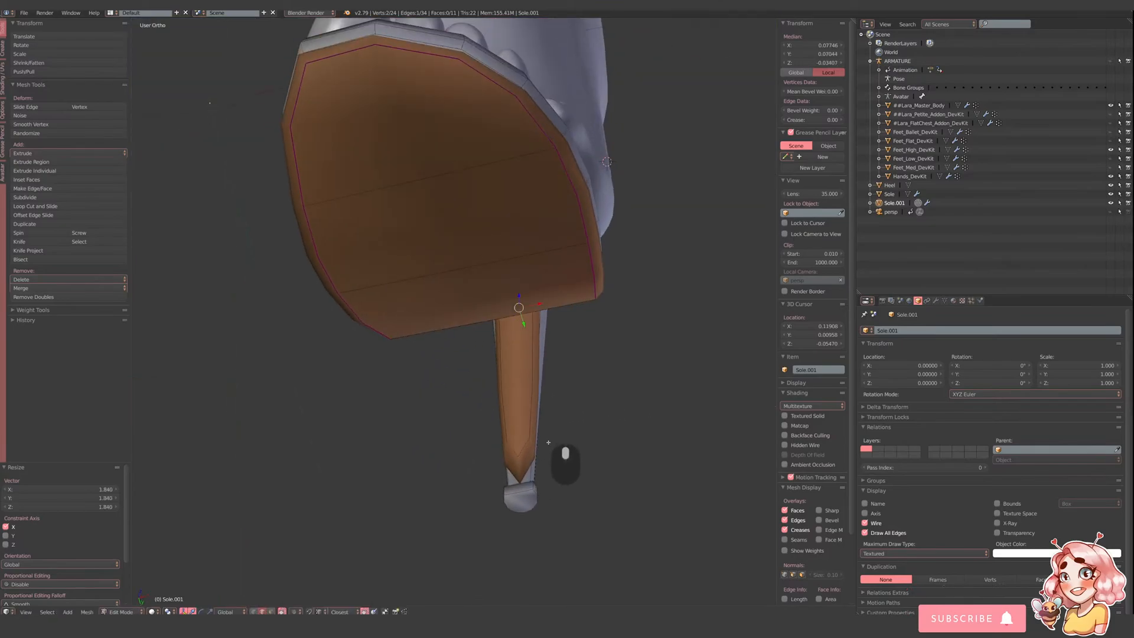
key(ctrl+r)
scroll(531, 393, up, 1)
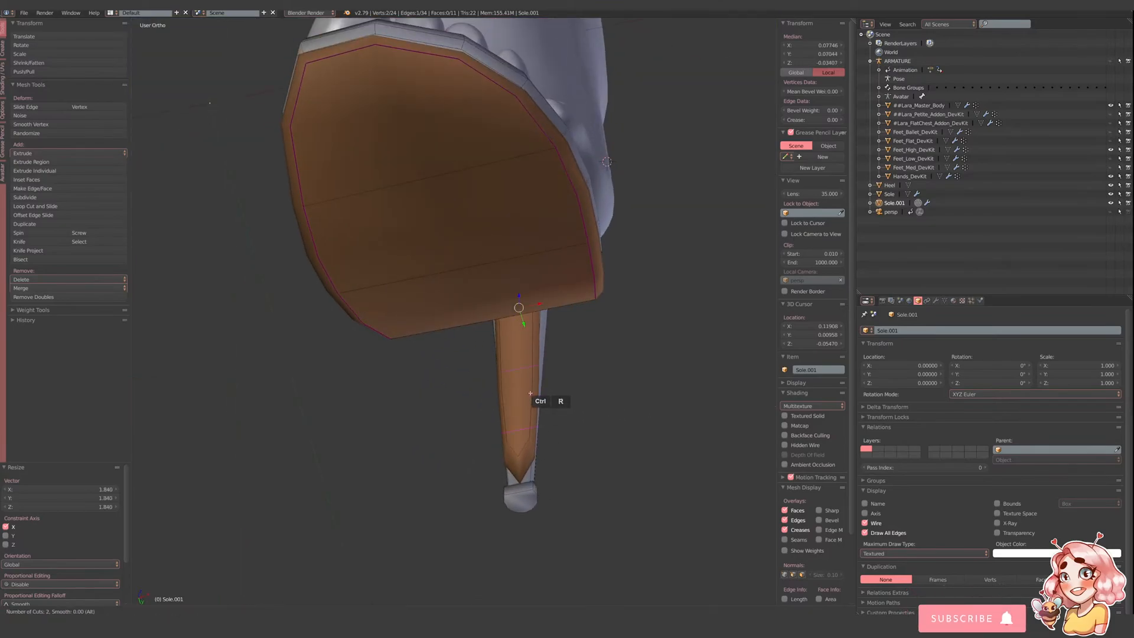
click(530, 393)
right_click(530, 393)
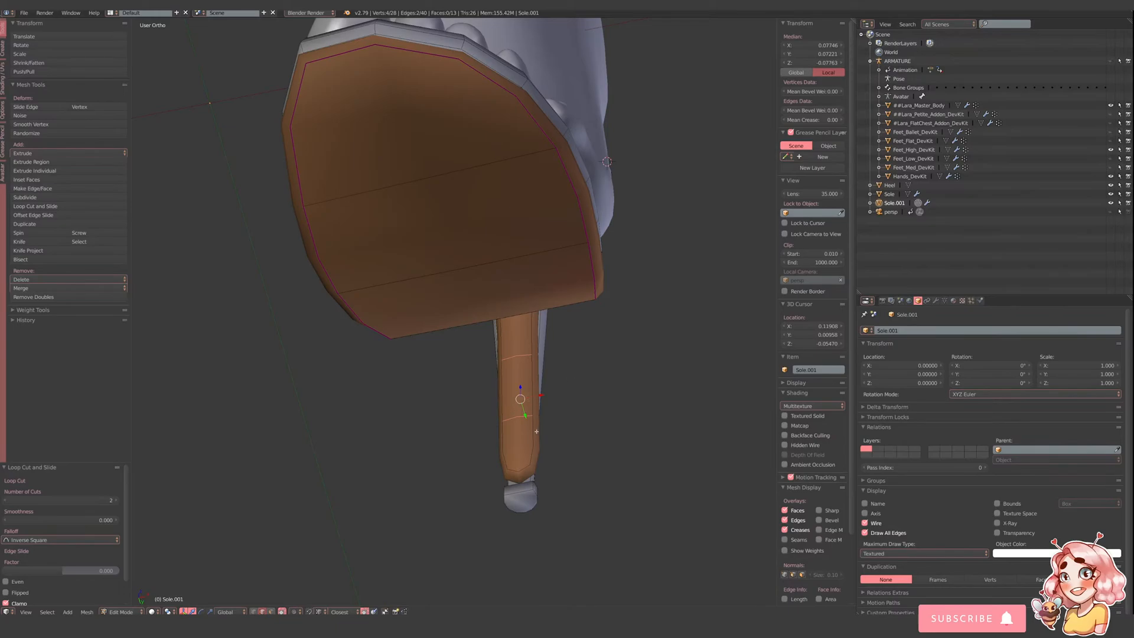
- Add one more loop cut across the outsole strip and slide it close to the strip's lower end
middle_drag(536, 431, 542, 458)
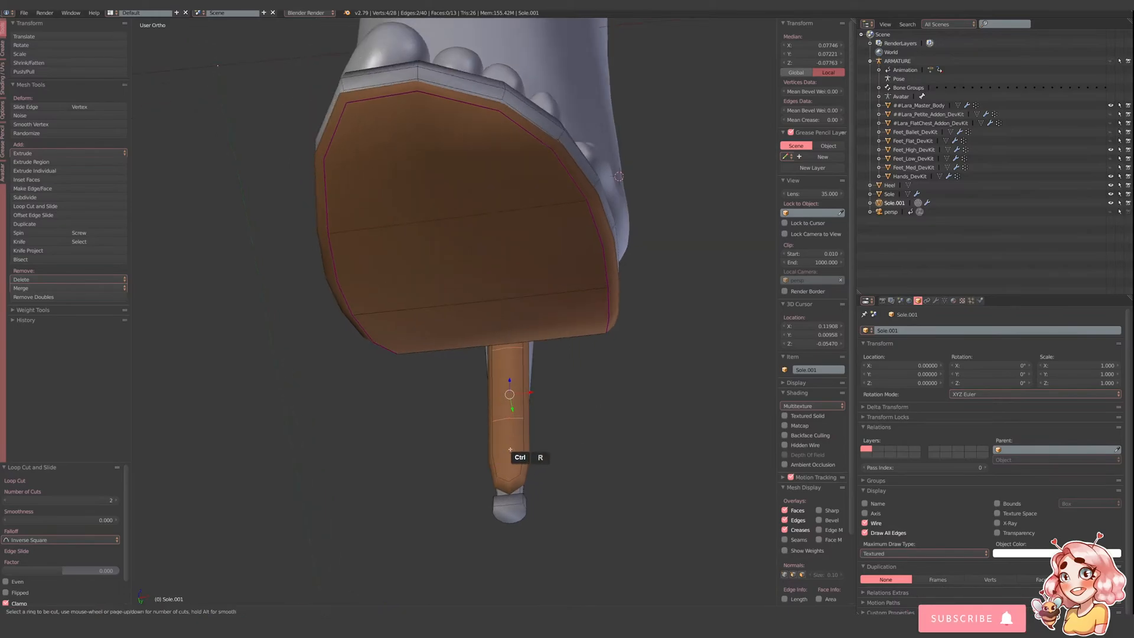
key(ctrl+r)
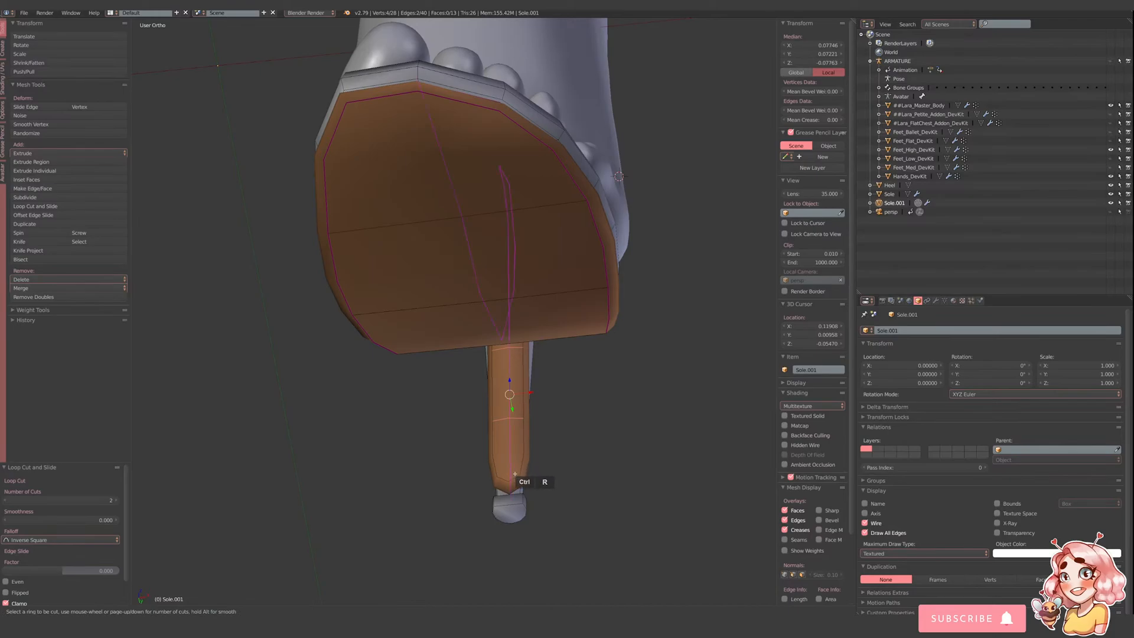
click(531, 466)
click(531, 487)
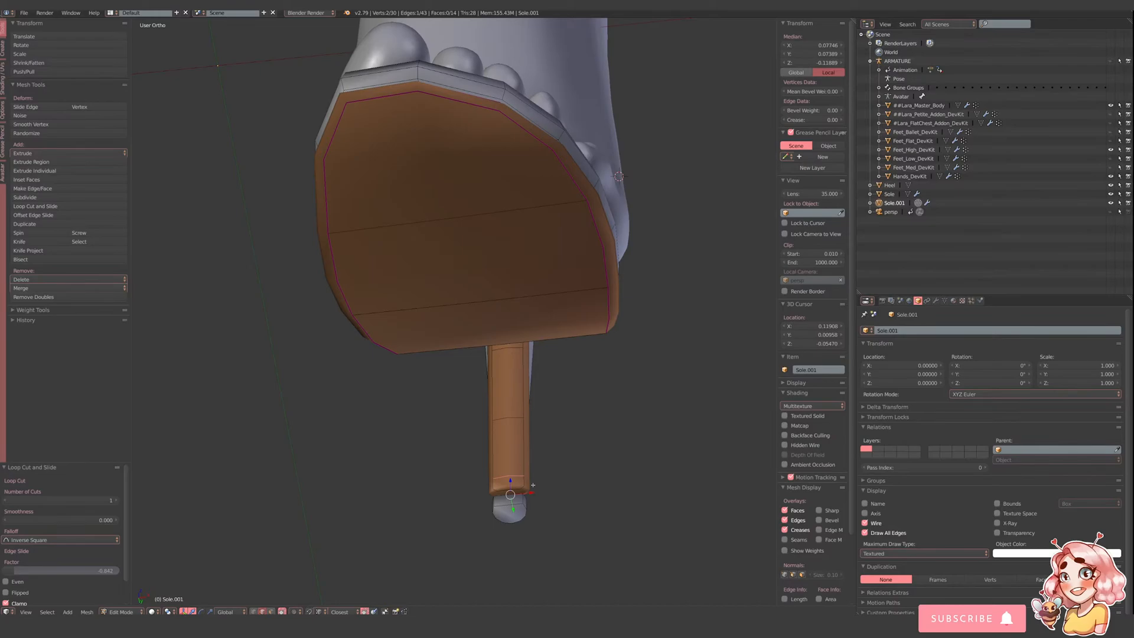
- Select the two lowest cross edges of the outsole strip and narrow them to 0.556 on X to fit the heel tip
middle_drag(532, 508, 496, 449)
scroll(488, 375, up, 8)
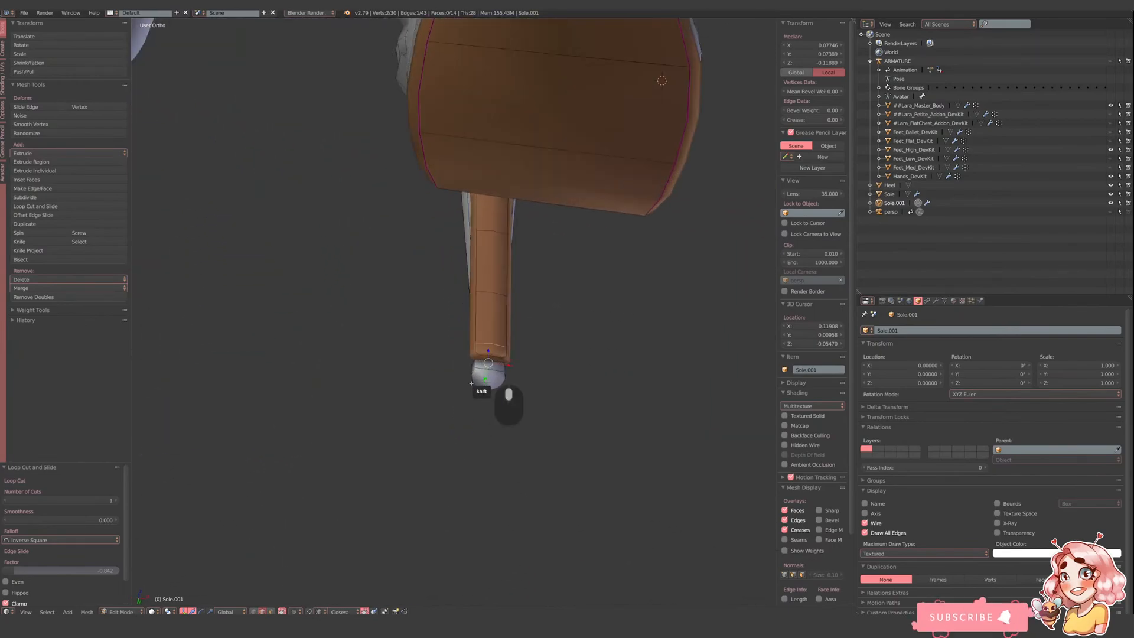
shift+click(477, 420)
scroll(531, 467, up, 2)
key(s)
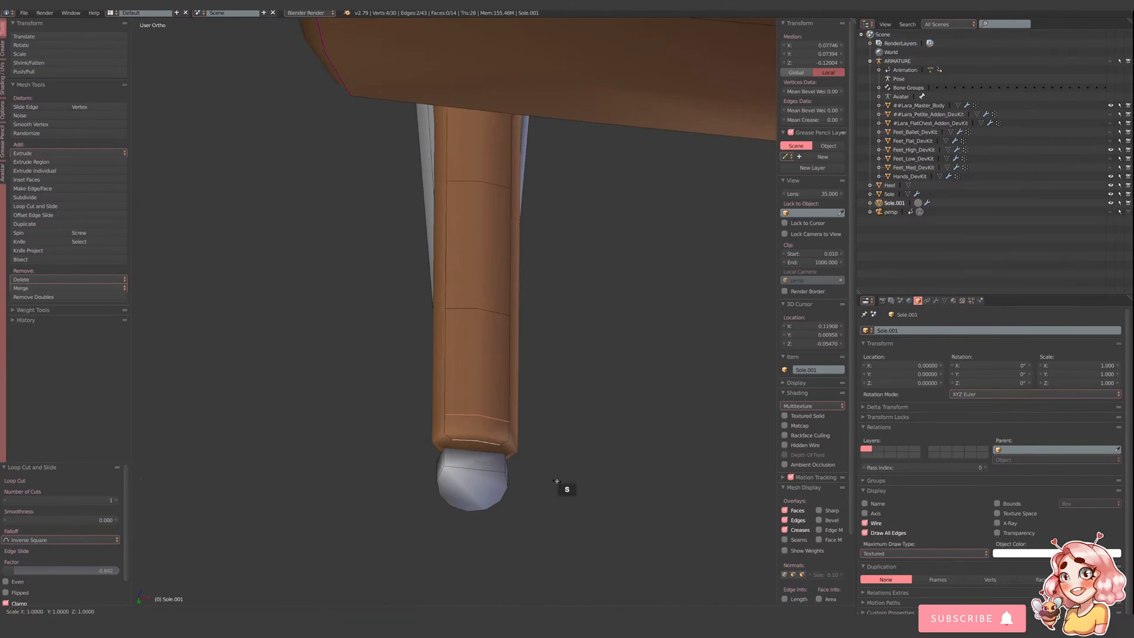
key(x)
click(521, 460)
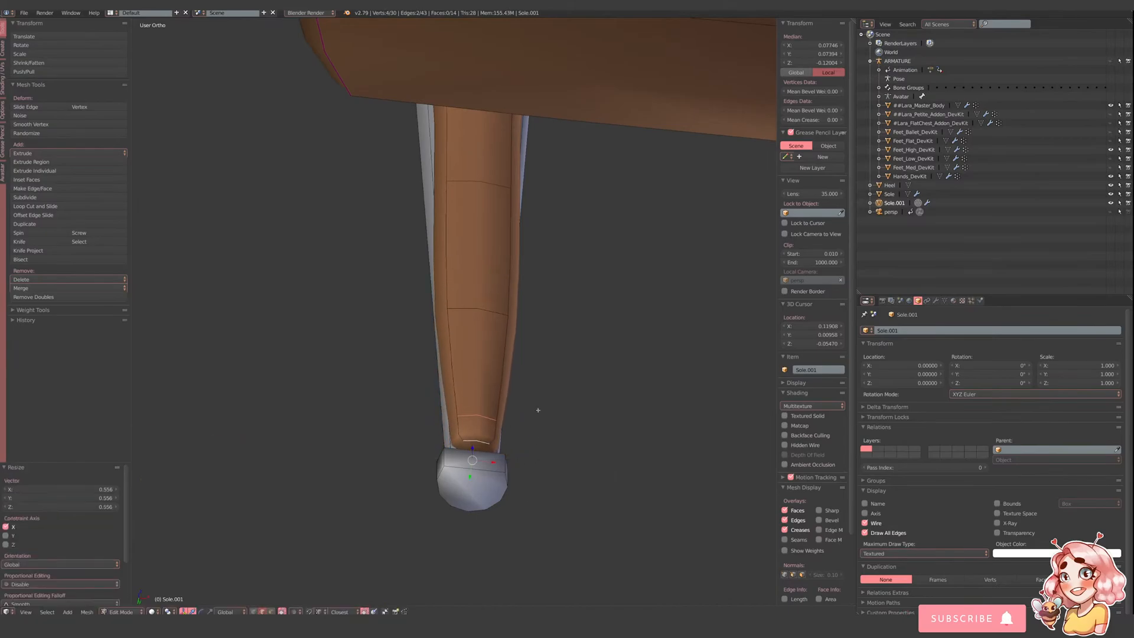
- Taper the next two cross edges up the heel strip, scaling the lower one to 0.757 and the upper one to 0.917 on X
right_click(506, 336)
key(s)
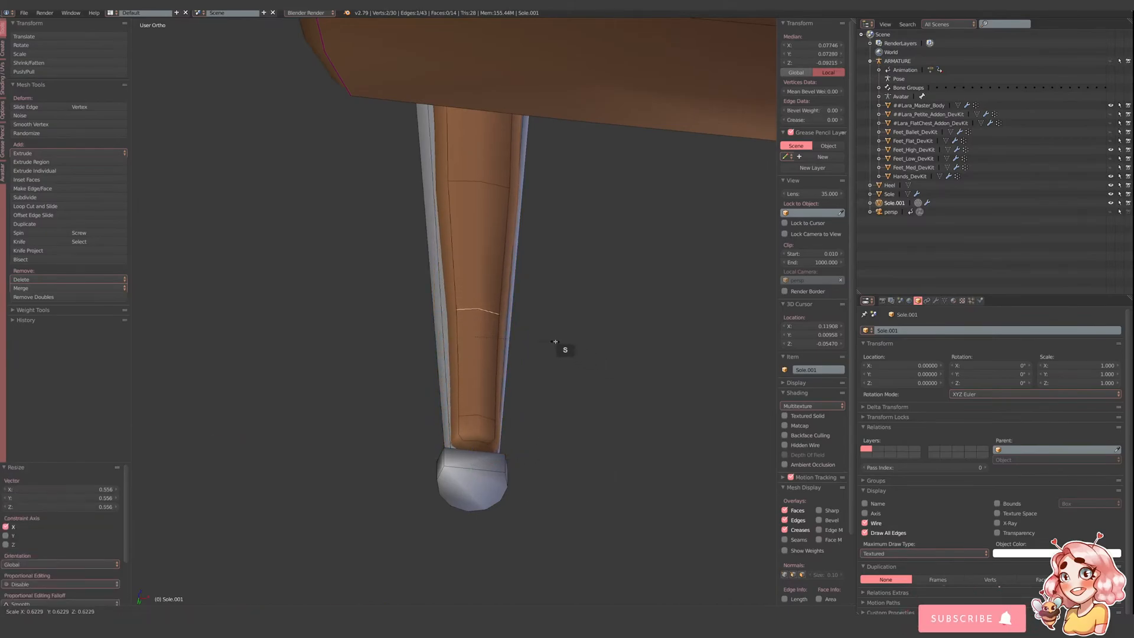
click(573, 338)
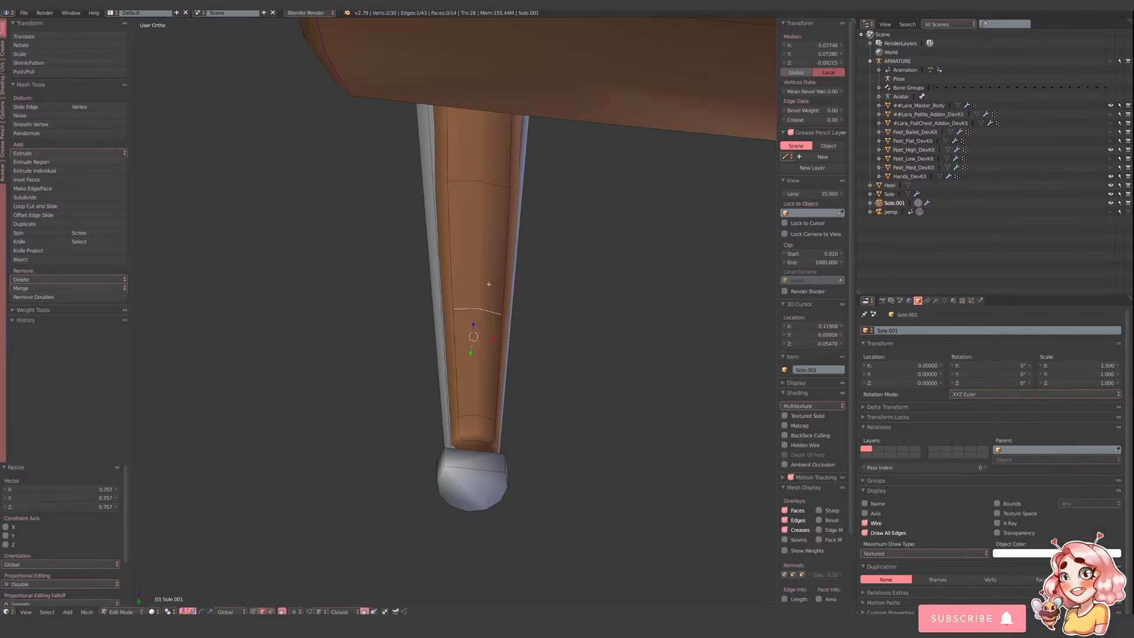
shift+middle_drag(485, 269, 504, 426)
scroll(530, 372, up, 2)
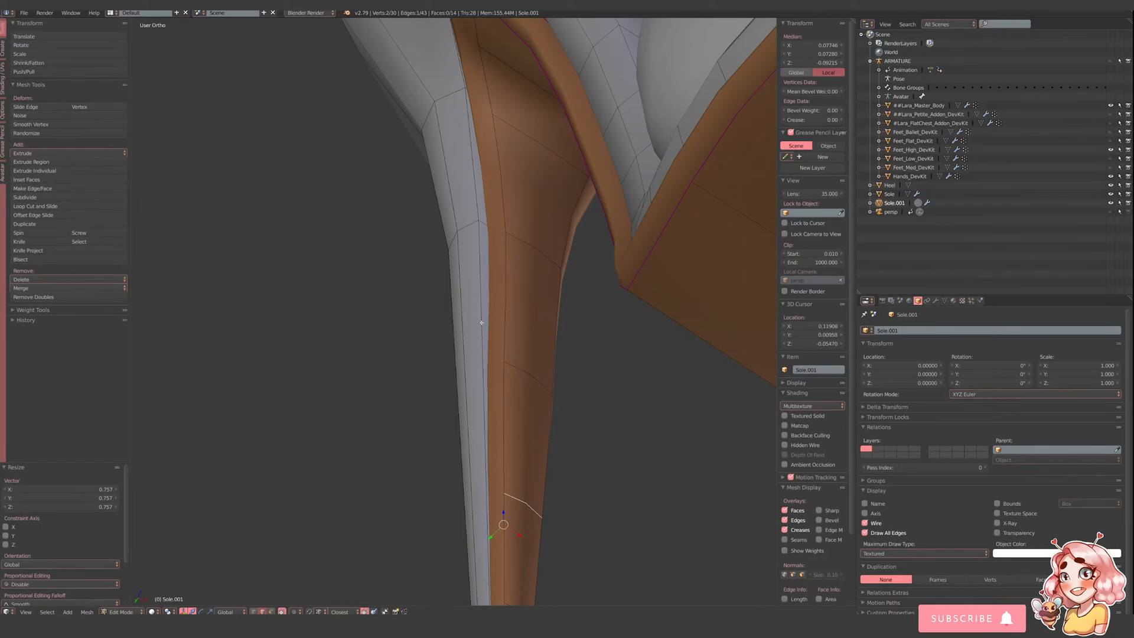
scroll(504, 328, down, 5)
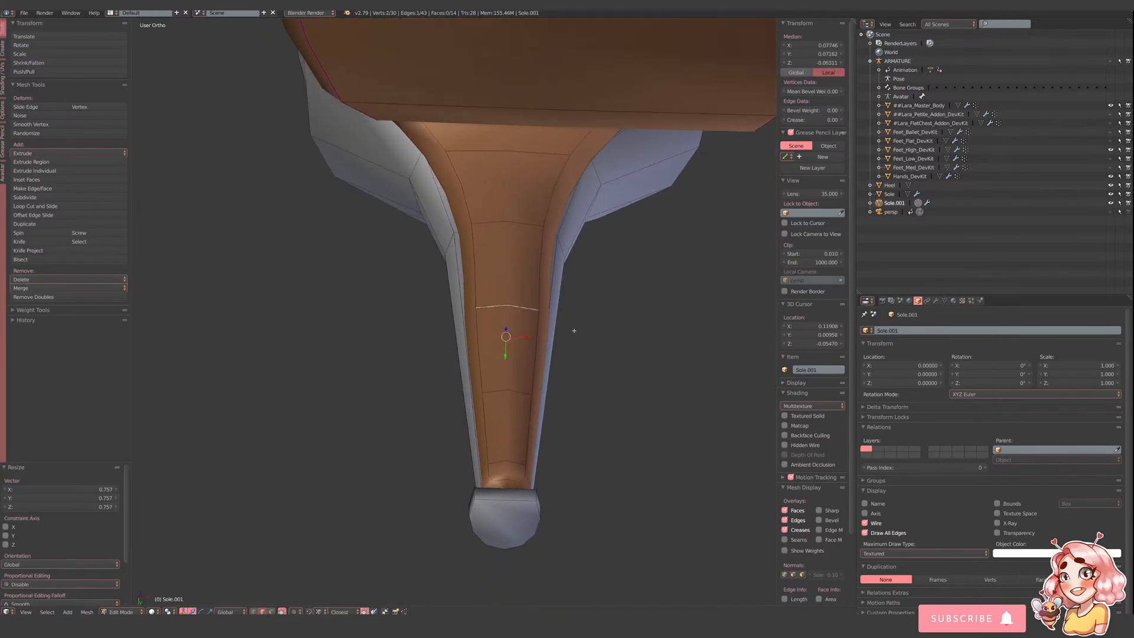
key(s)
key(x)
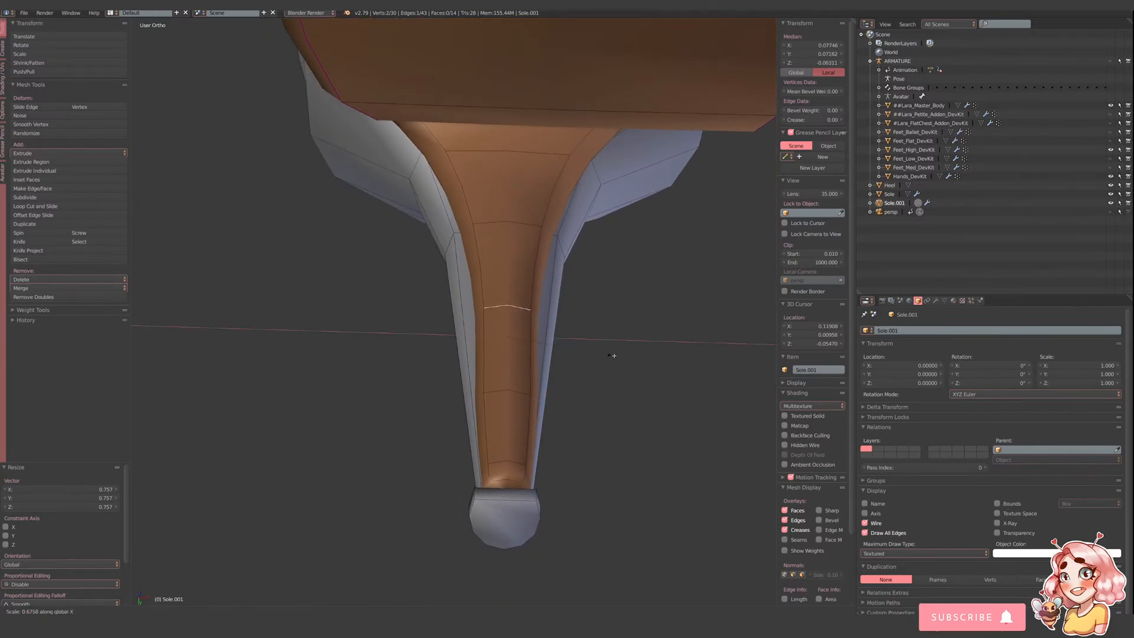
click(650, 364)
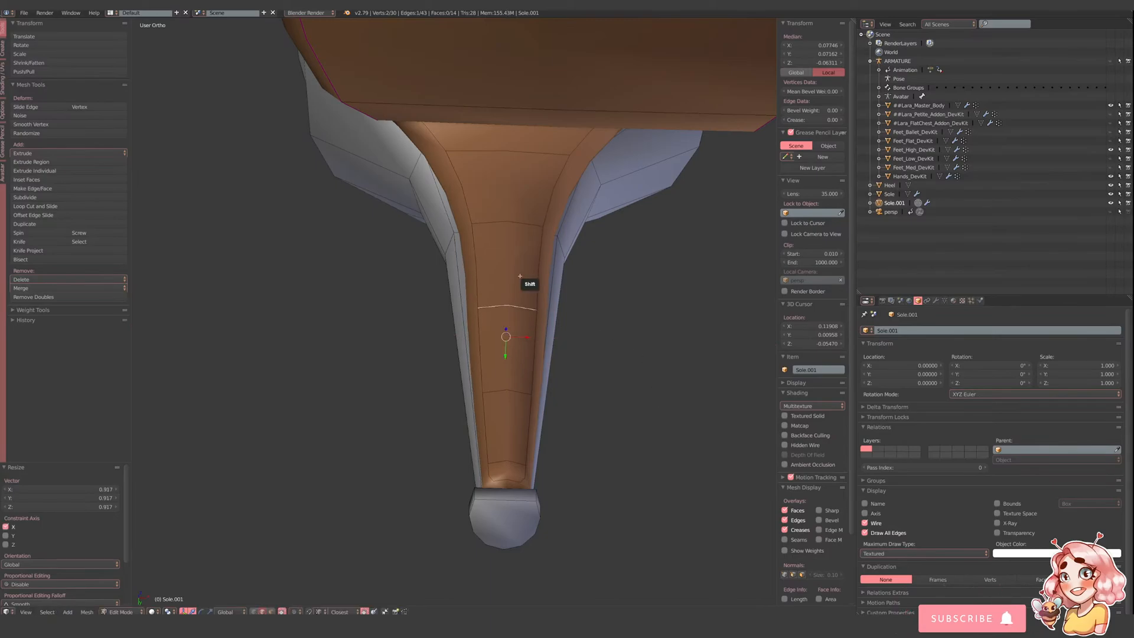
- Scale the cross edge where the heel strip begins to flare by 1.085 on X
middle_drag(521, 284, 521, 316)
key(s)
key(x)
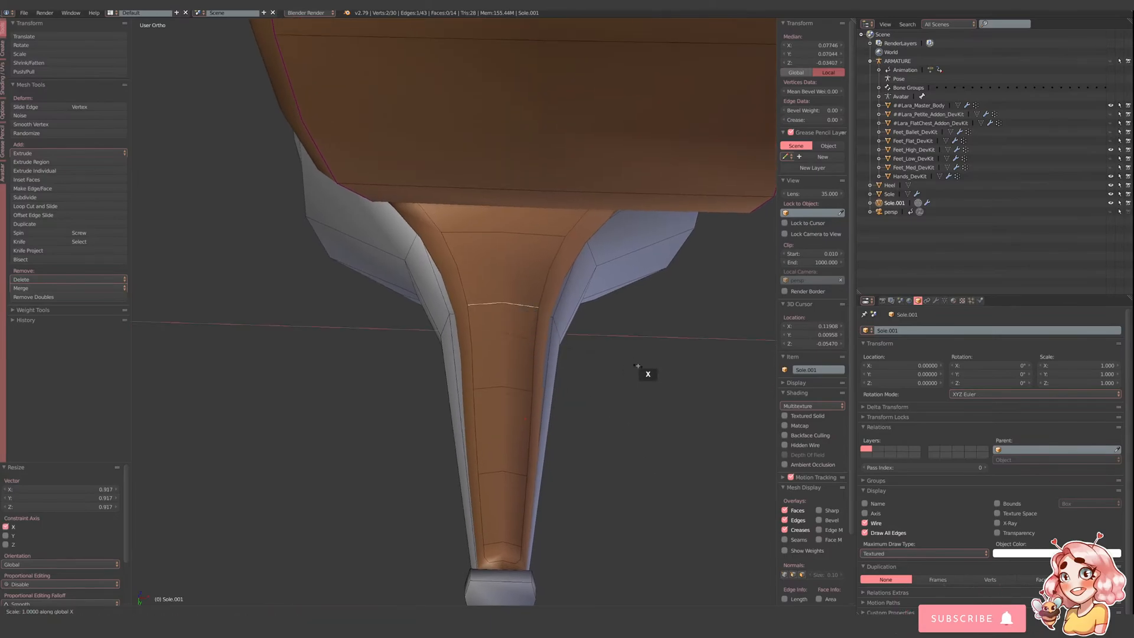
click(651, 364)
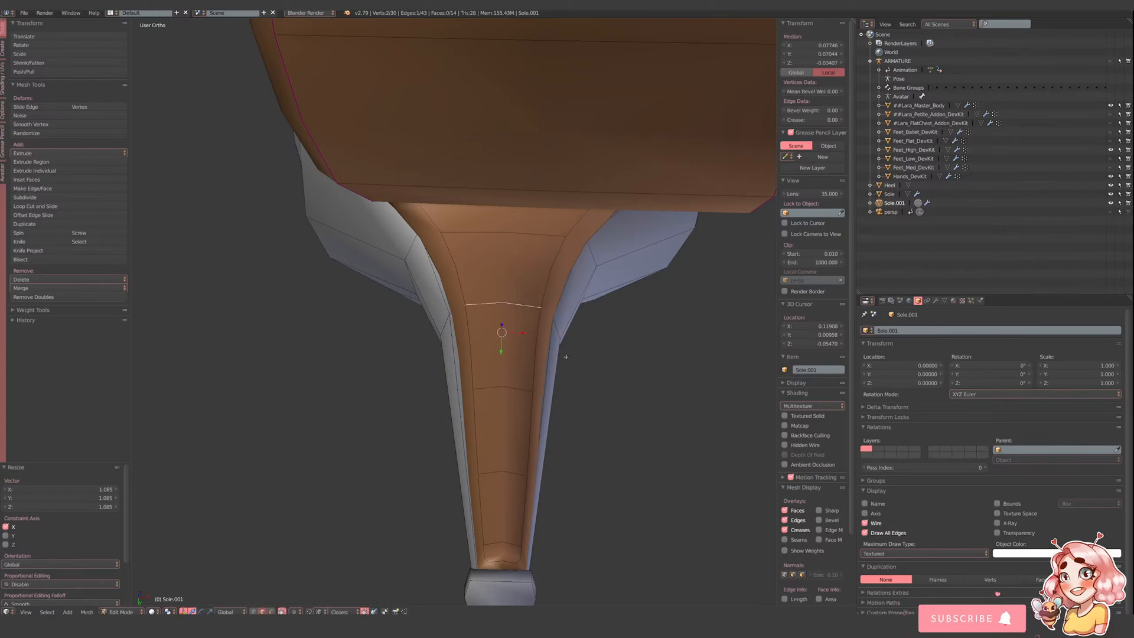
- Switch to vertex selection and fit the strip's vertices on one side to the heel, nudging them along X and about 0.001 along Y
middle_drag(591, 370, 470, 322)
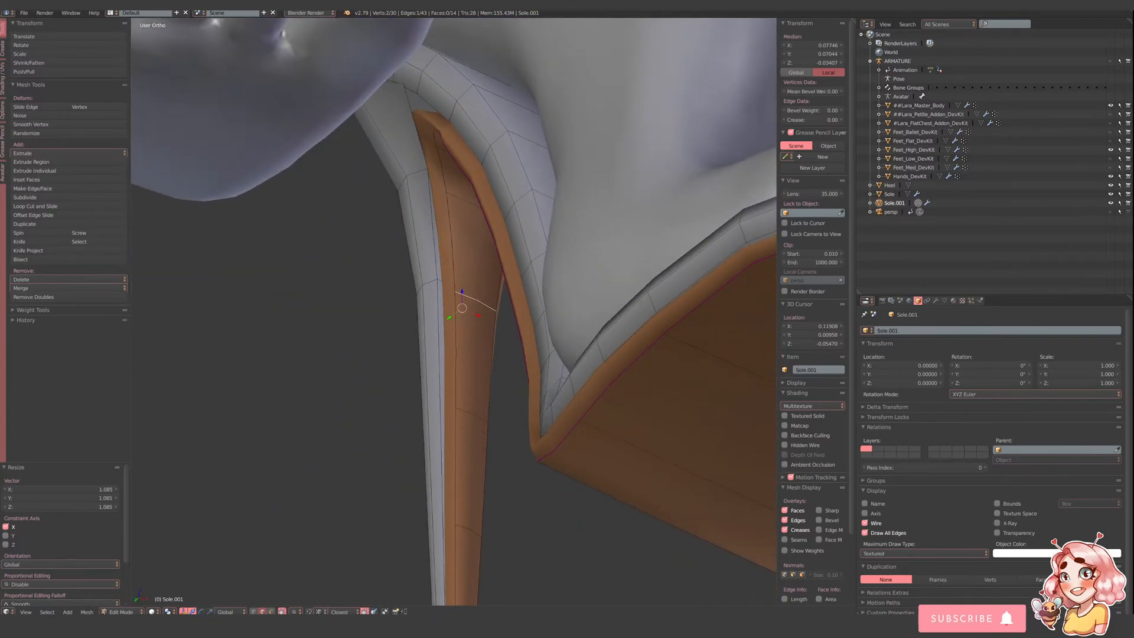
click(254, 612)
right_click(456, 294)
drag(451, 302, 444, 304)
middle_drag(444, 304, 463, 406)
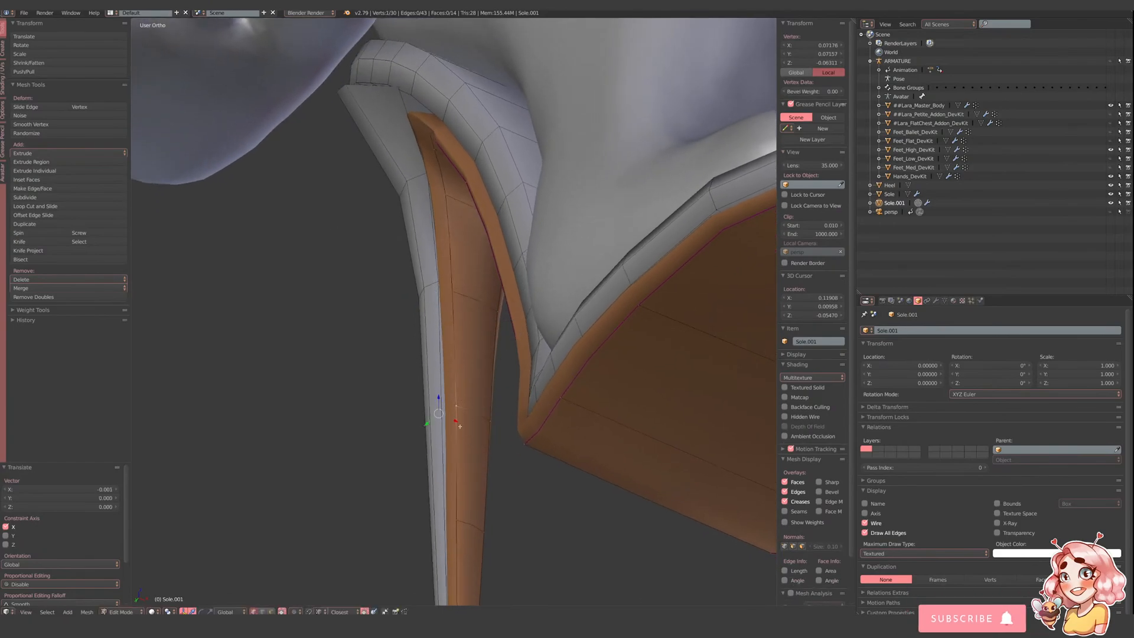
drag(459, 424, 457, 425)
middle_drag(437, 394, 484, 416)
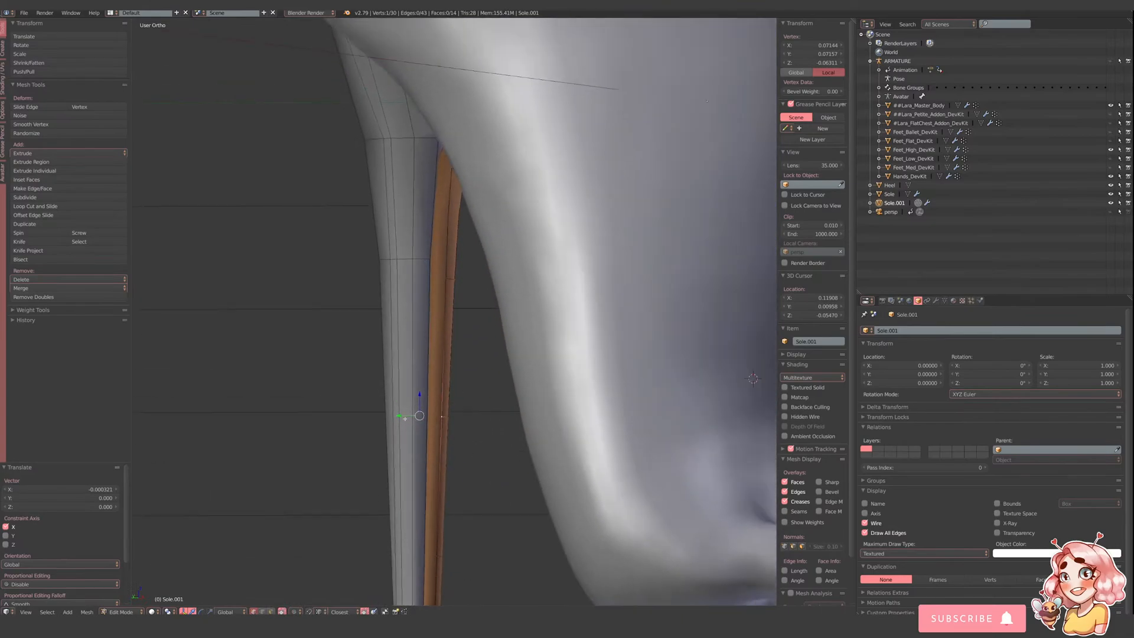
drag(404, 418, 399, 416)
middle_drag(407, 414, 413, 386)
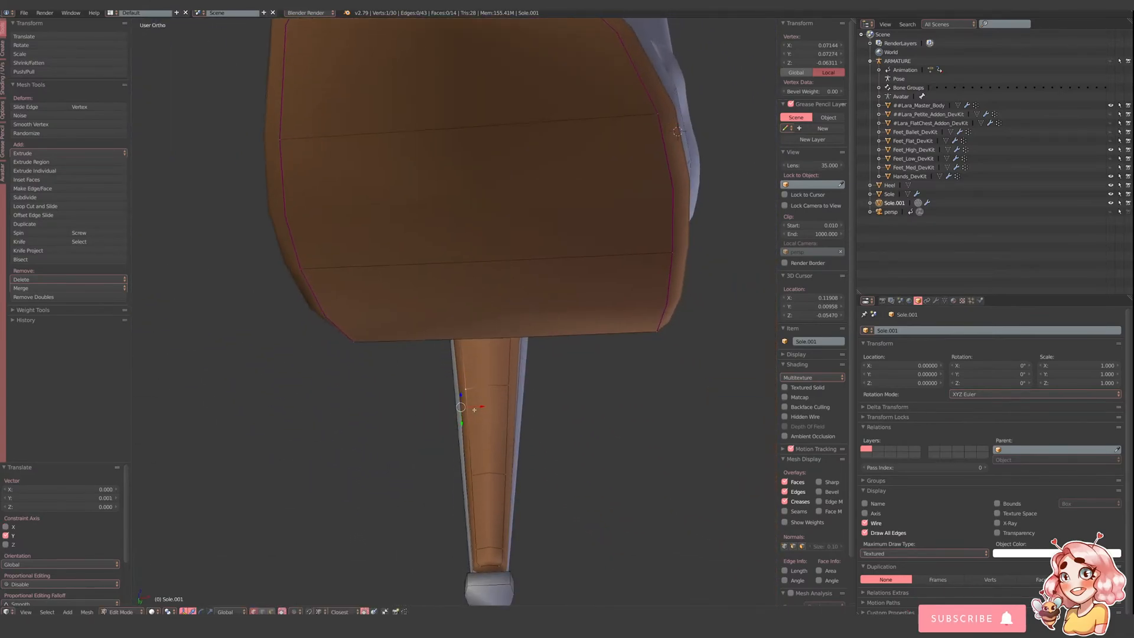
drag(478, 406, 480, 407)
middle_drag(479, 406, 449, 415)
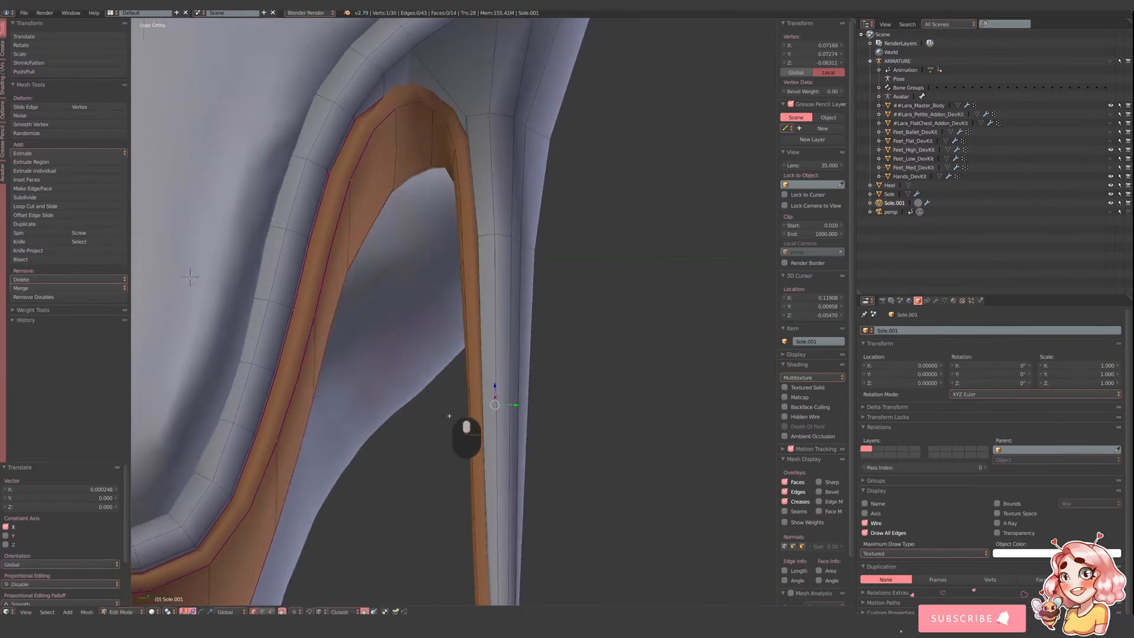
- Shift two vertices on the strip's opposite side toward the heel along Y, then move the upper one about -0.0005 along X
right_click(469, 385)
drag(507, 384, 511, 384)
right_click(471, 261)
drag(500, 252, 506, 252)
middle_drag(507, 252, 558, 299)
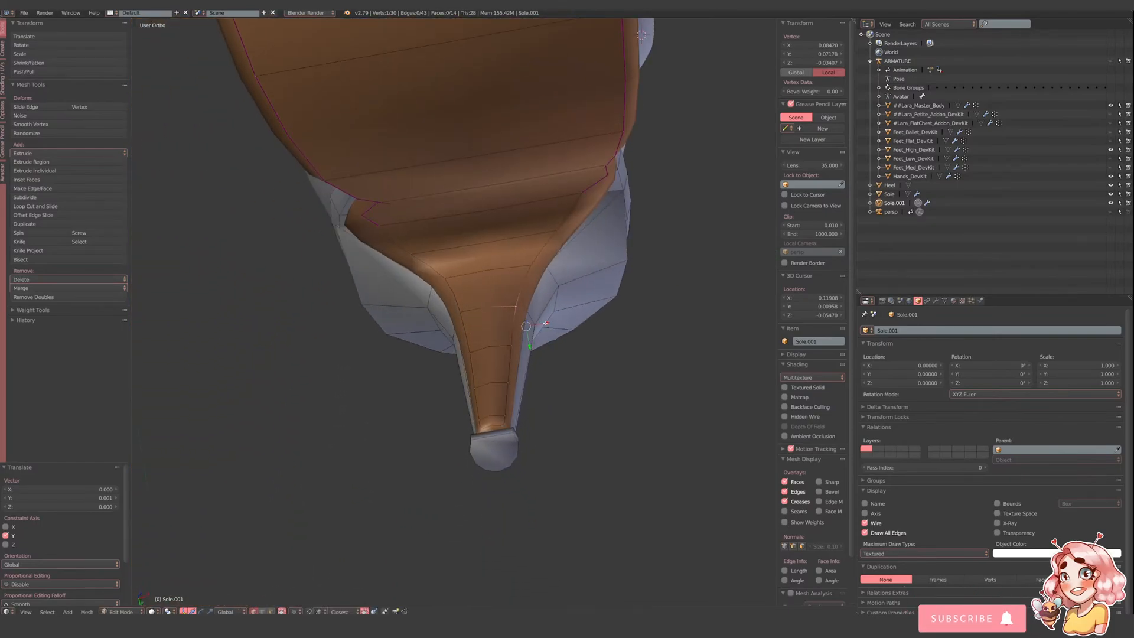
drag(546, 324, 542, 323)
middle_drag(543, 323, 578, 224)
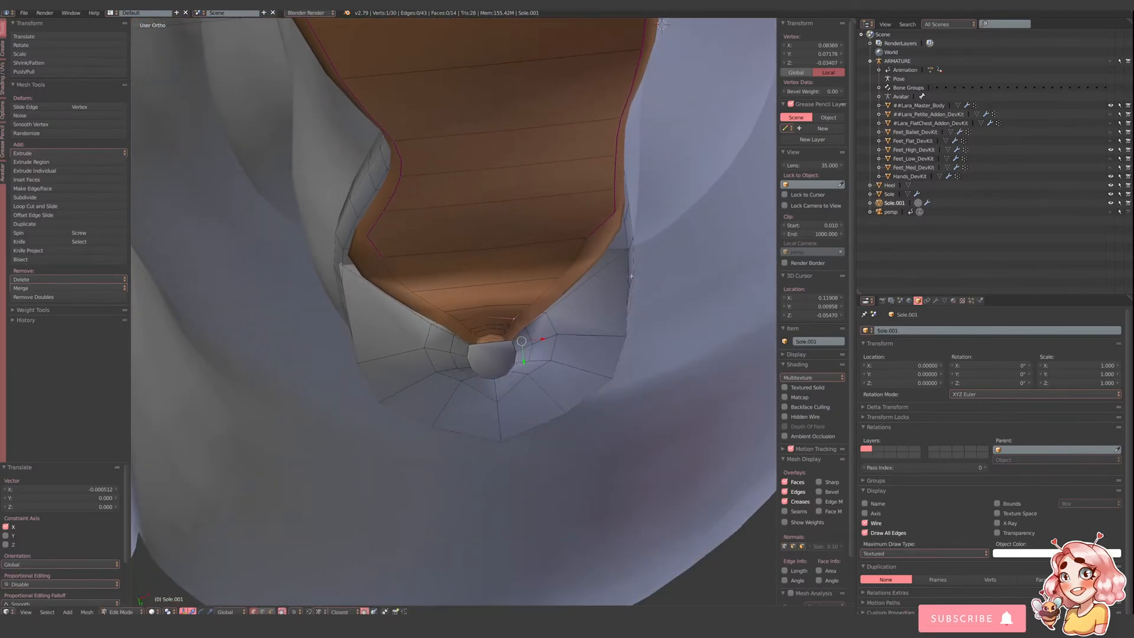
- Switch from the outsole strip to editing the Heel mesh in right view, framed on the arch beneath the foot's heel
middle_drag(508, 283, 424, 278)
key(Tab)
right_click(424, 182)
key(Tab)
middle_drag(407, 166, 497, 318)
click(26, 611)
click(41, 535)
scroll(532, 283, up, 1)
scroll(532, 283, up, 1)
scroll(488, 316, up, 2)
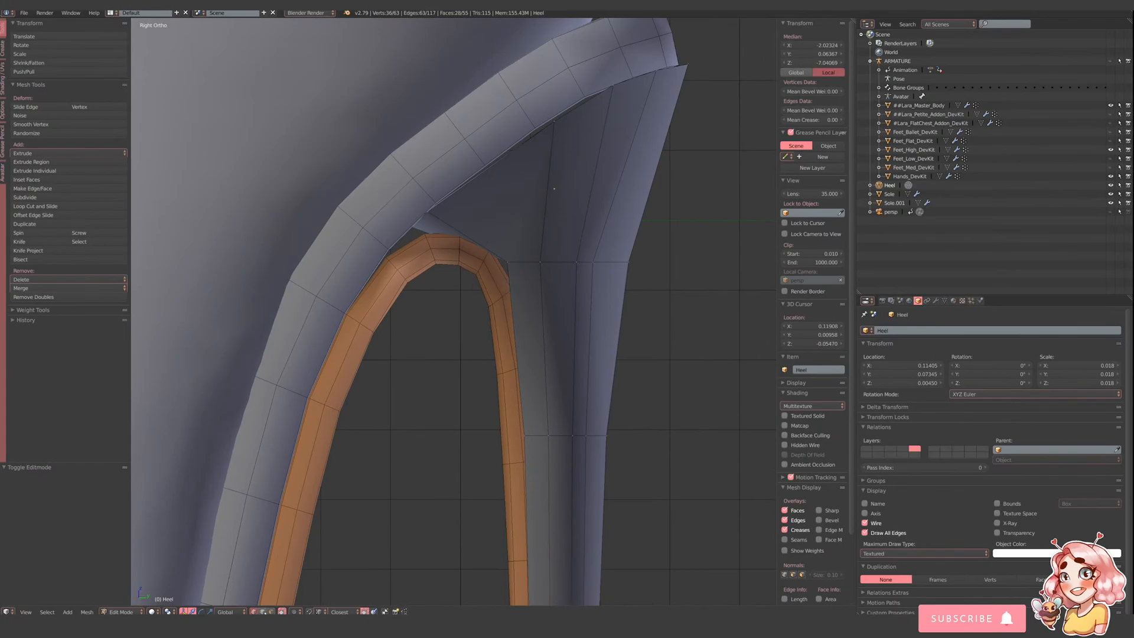
- Try to extrude the heel's front underside face about 0.006 down over the outsole strip, then undo it
click(271, 612)
right_click(445, 228)
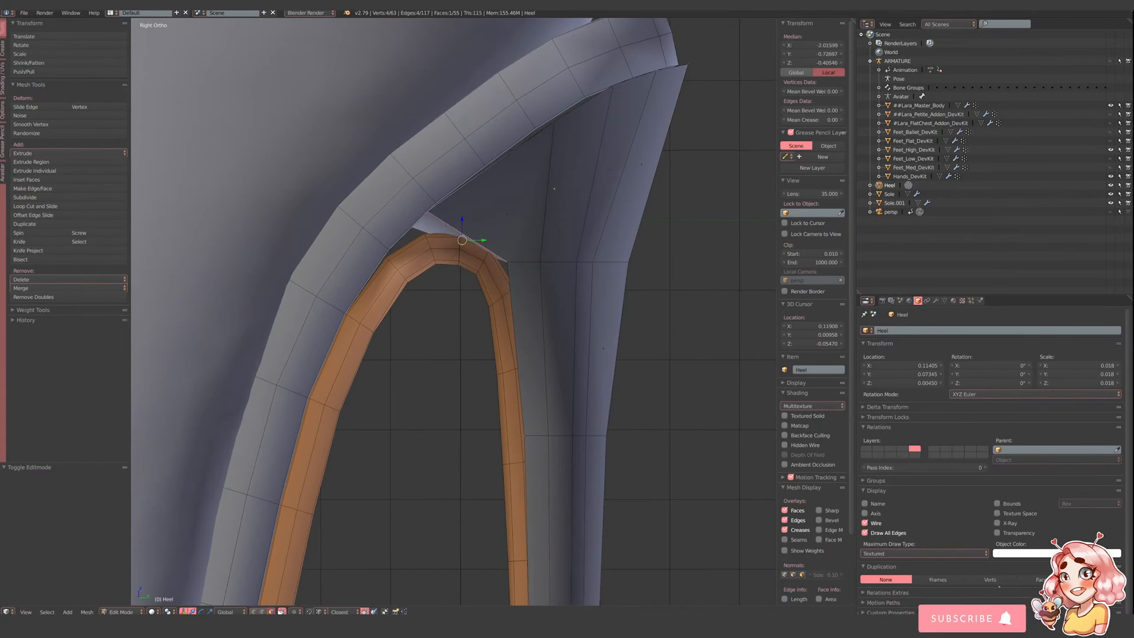
key(z)
key(e)
click(392, 288)
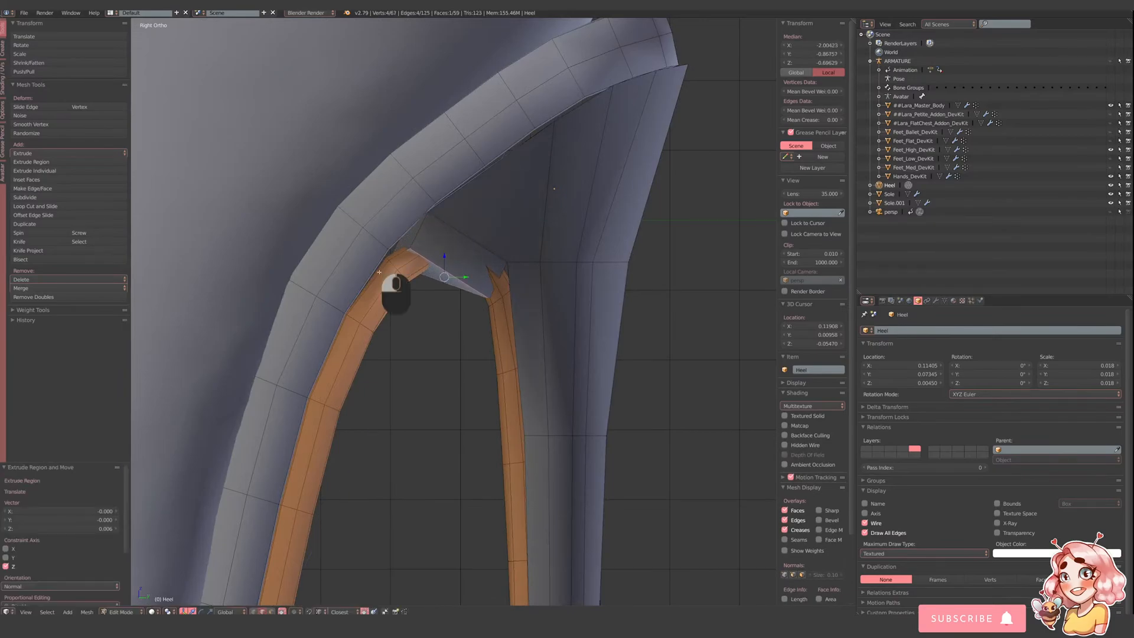
drag(466, 277, 442, 278)
key(ctrl+z)
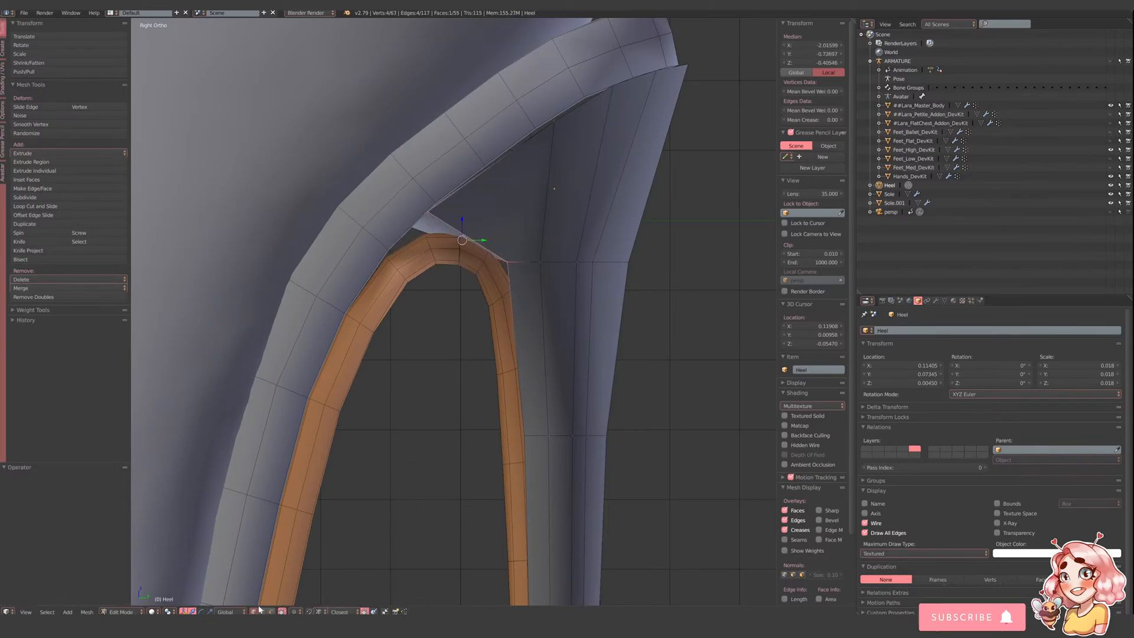
- Move the heel's front vertices where it begins to flare along Y toward the outsole strip
key(z)
key(a)
key(b)
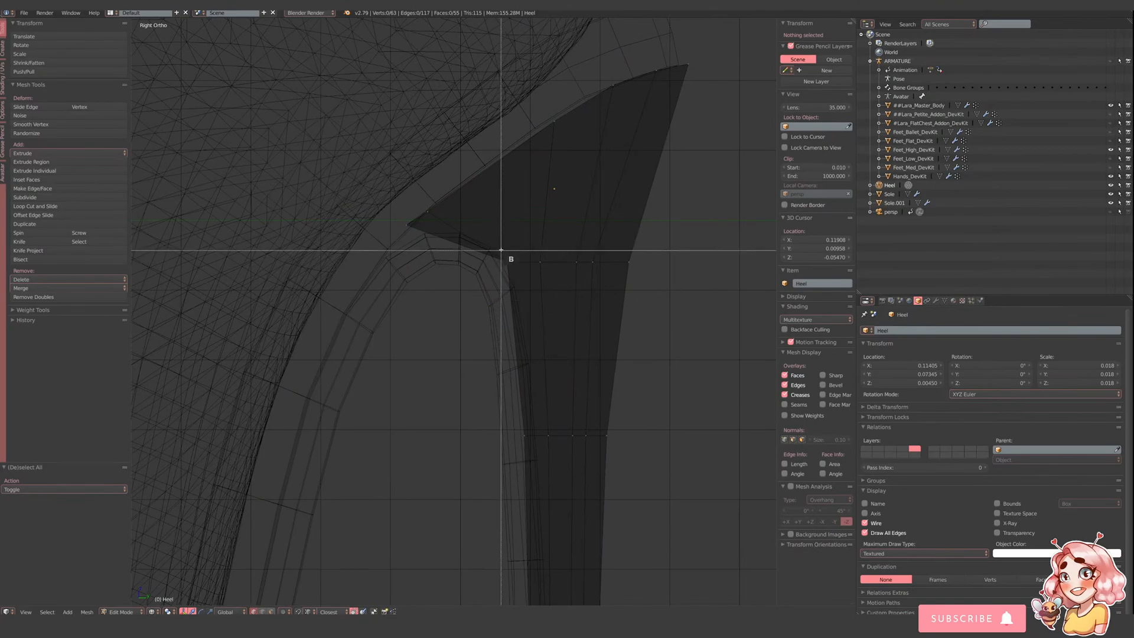
drag(500, 245, 520, 265)
key(g)
key(y)
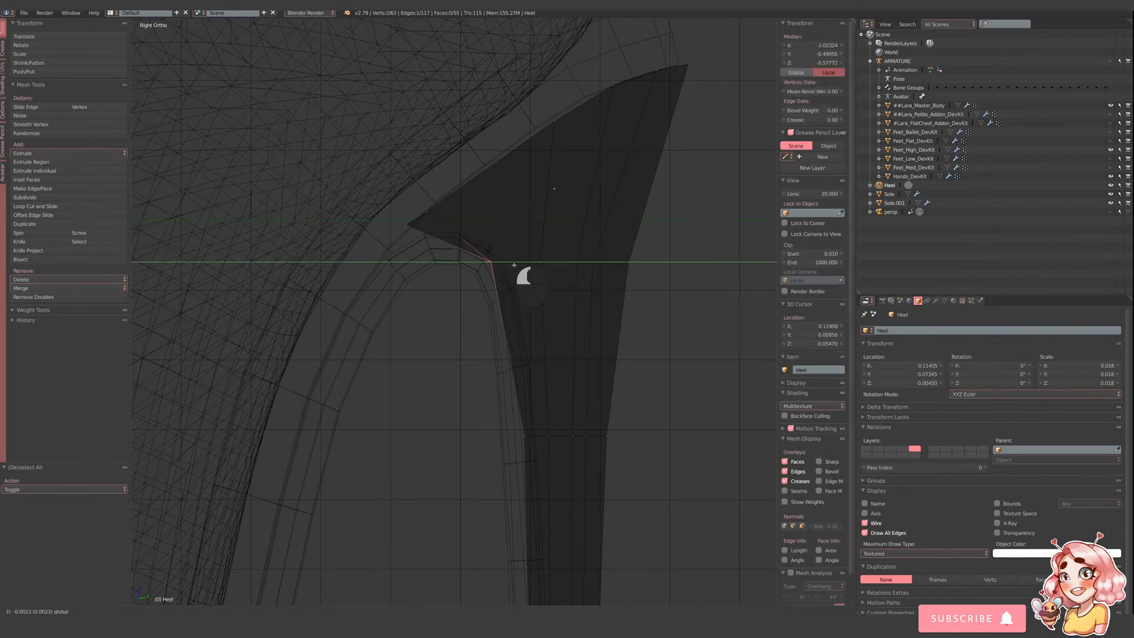
click(514, 265)
key(z)
- Shift the heel's front upper tip vertices forward along Y and lower them along Z into the arch
key(z)
key(a)
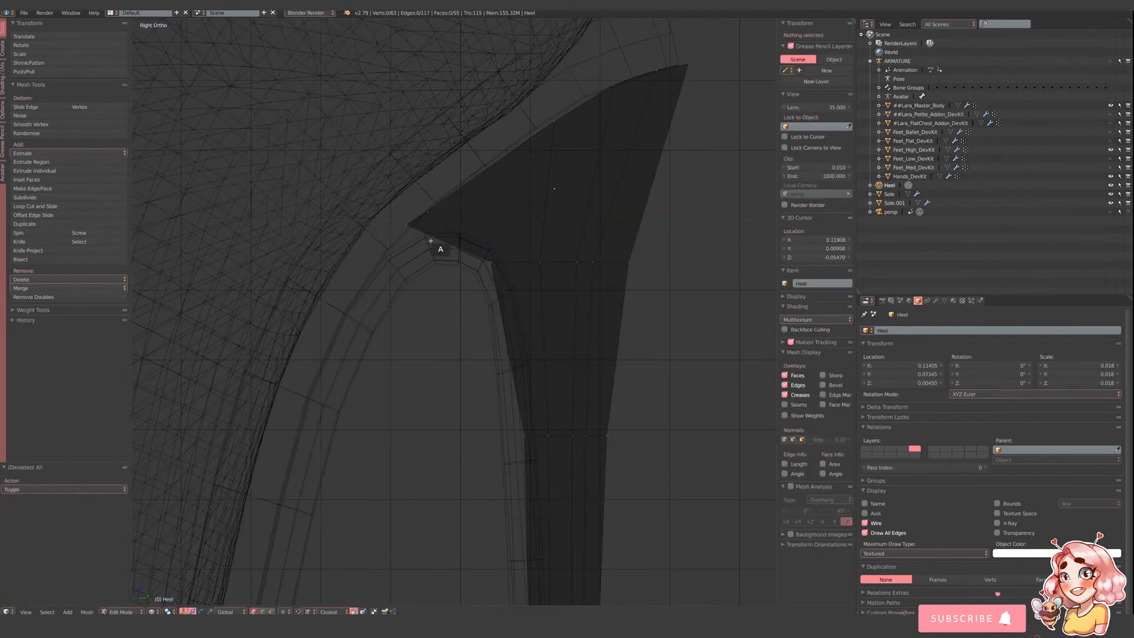
key(b)
drag(398, 192, 459, 238)
key(z)
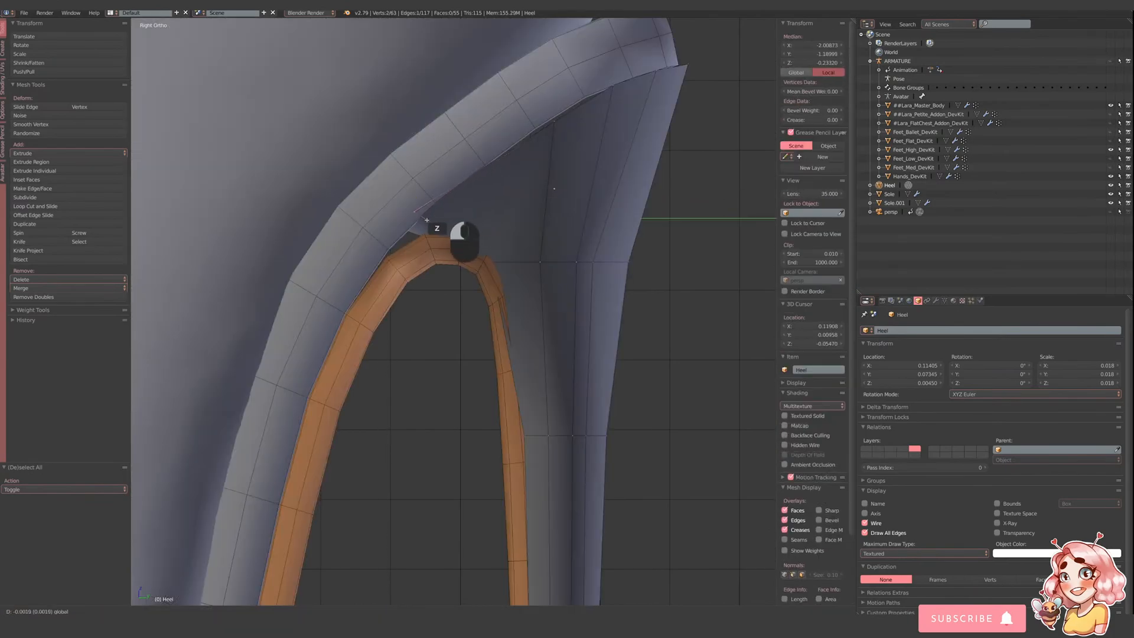
click(425, 220)
drag(401, 193, 404, 241)
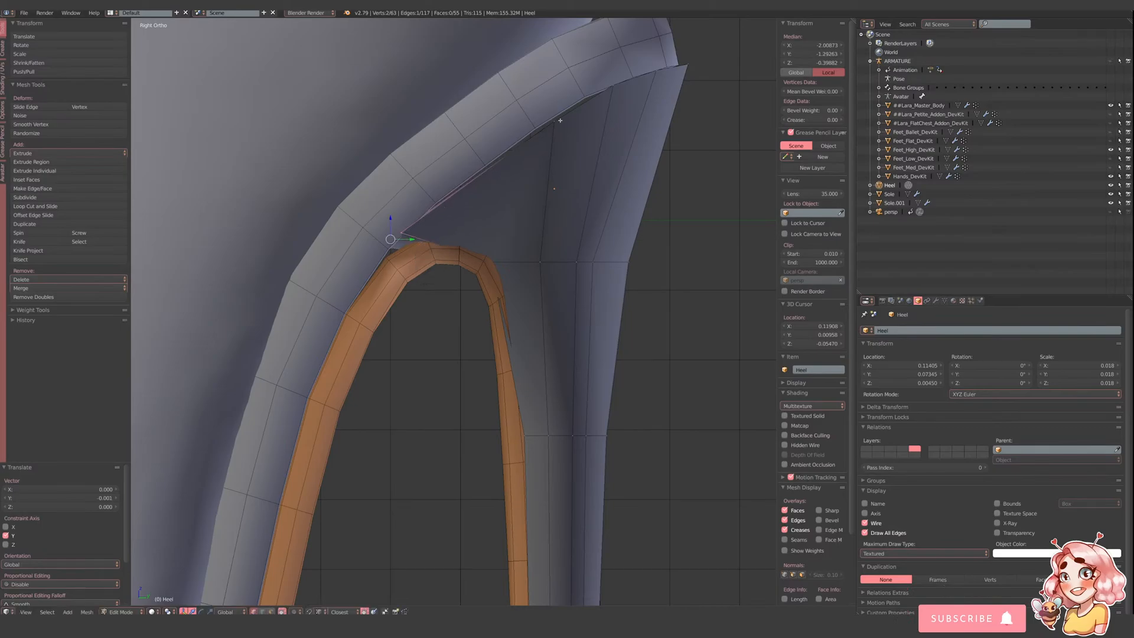
- Move the heel's mid top-edge vertices forward along Y and about -0.002 along Z beneath the sole
key(z)
key(a)
key(b)
mouse_move(541, 106)
mouse_down()
mouse_move(560, 129)
mouse_move(522, 104)
mouse_move(525, 114)
mouse_up()
key(z)
key(z)
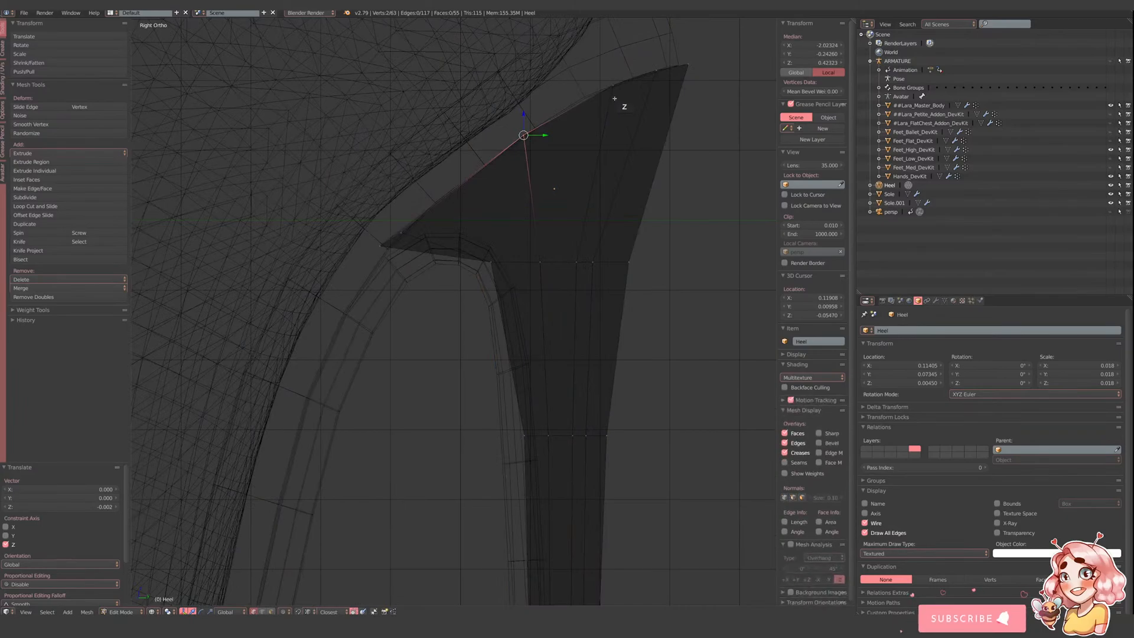
- Move the next top-edge vertices toward the back of the heel forward along Y and about -0.001 along Z
key(a)
key(b)
mouse_move(604, 71)
mouse_down()
mouse_move(625, 93)
mouse_move(584, 73)
mouse_up()
key(z)
scroll(595, 268, down, 1)
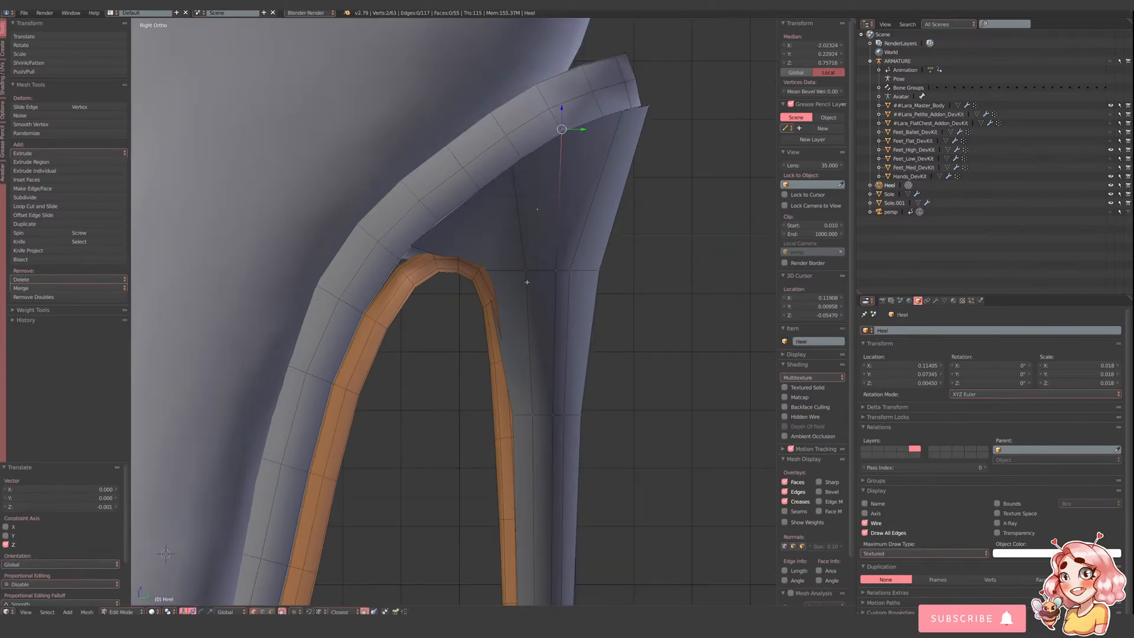
scroll(527, 282, down, 4)
scroll(537, 283, up, 3)
- Move the rear side vertices at the base of the heel's flare backward along Y
key(z)
key(a)
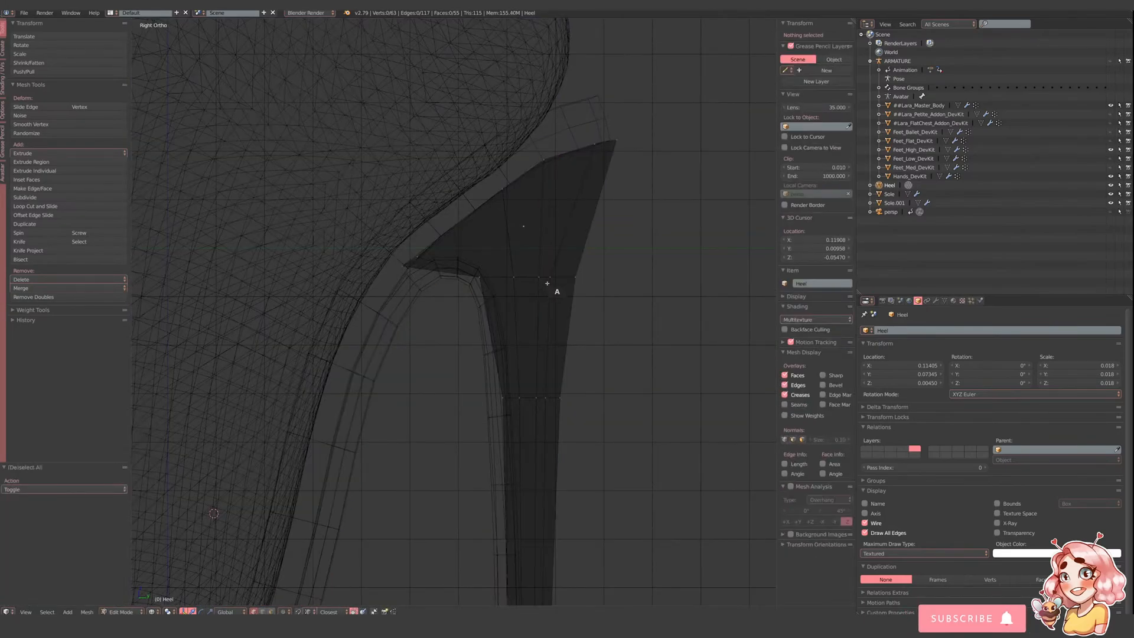
key(b)
mouse_move(550, 272)
mouse_down()
mouse_move(557, 285)
mouse_move(545, 268)
mouse_move(557, 283)
mouse_move(574, 277)
mouse_up()
key(b)
key(z)
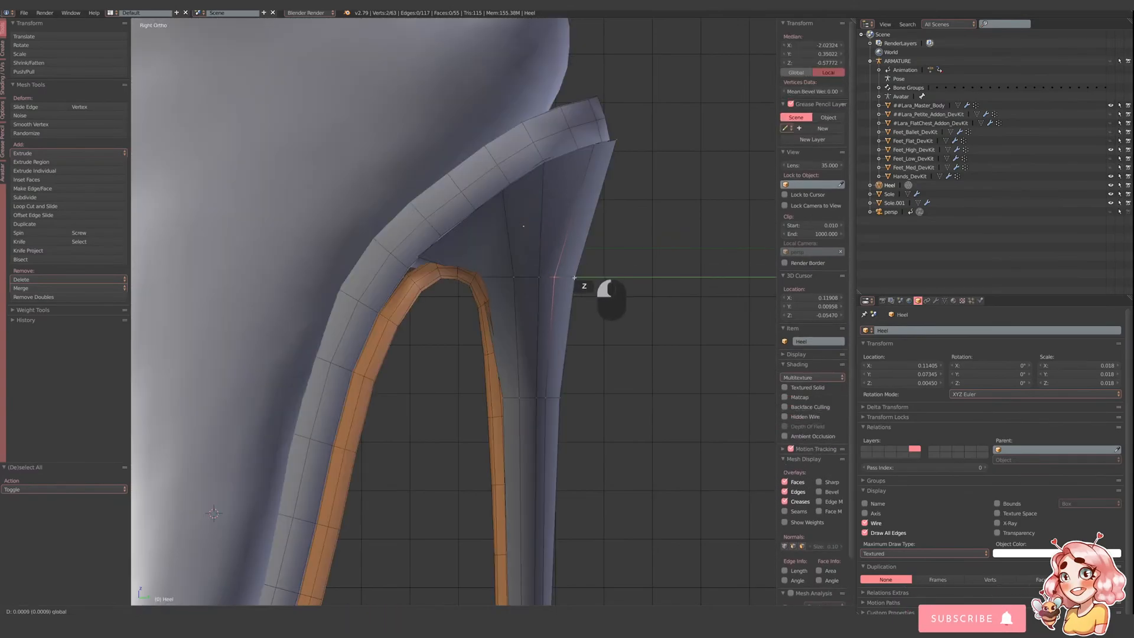
click(576, 277)
- Move the side vertices one ring below the heel's flare about 0.0005 along Y and finish editing the heel
key(z)
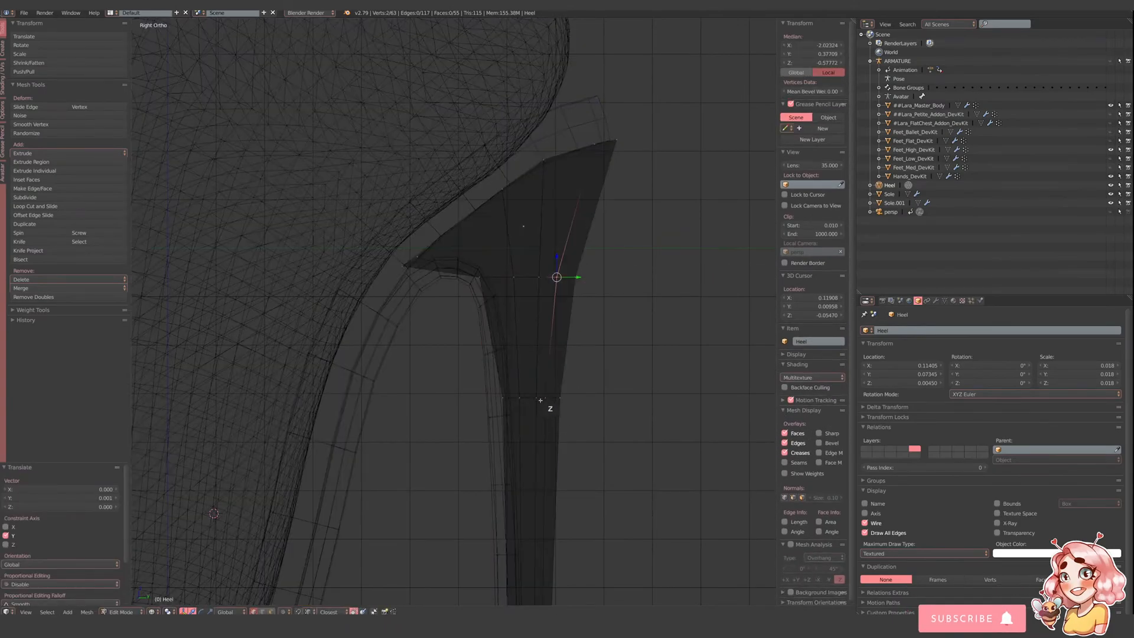
key(a)
key(b)
drag(542, 392, 567, 400)
key(z)
scroll(567, 249, down, 4)
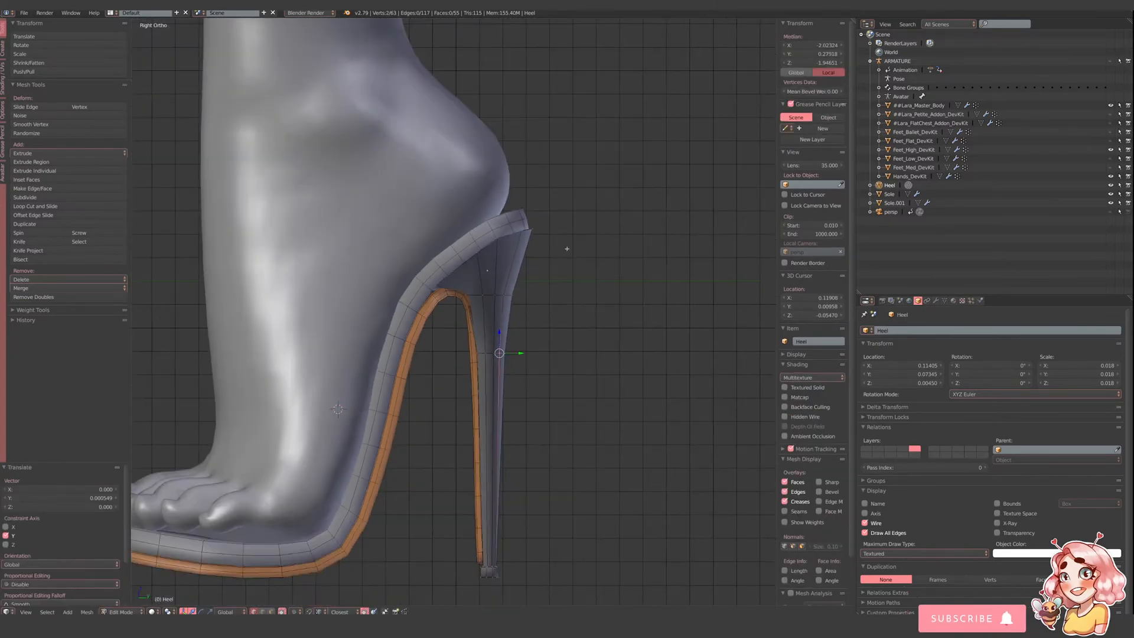
key(Tab)
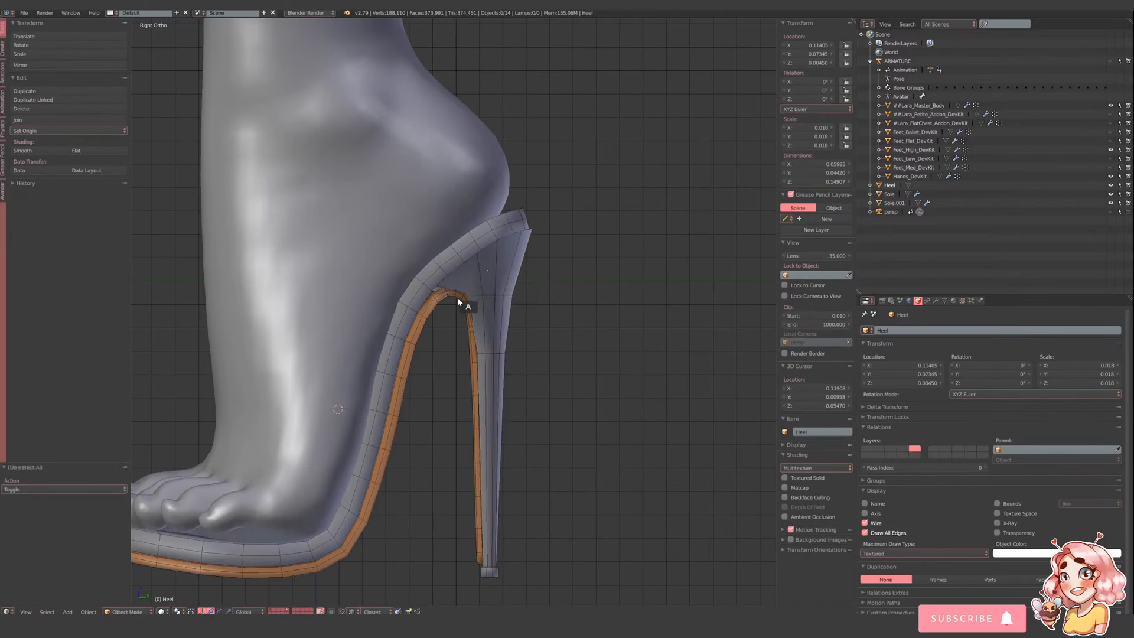
right_click(465, 306)
key(Tab)
scroll(470, 303, up, 3)
key(Tab)
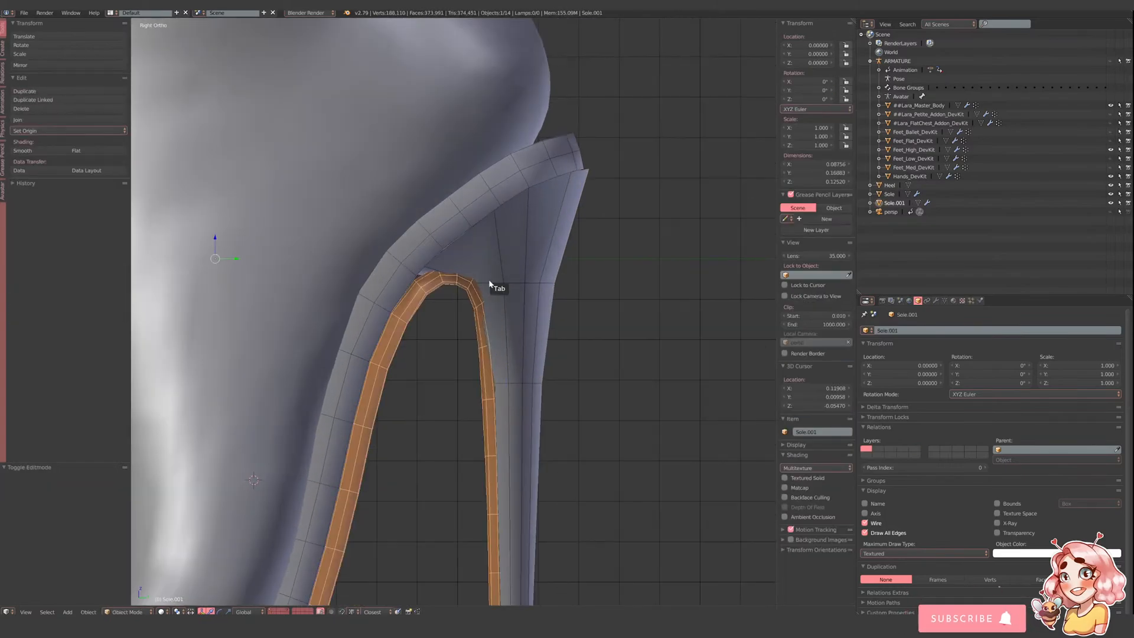
- Raise the heel's inner arch vertices about 0.003 along Z and shift them about -0.004 along Y
right_click(485, 287)
key(Tab)
key(z)
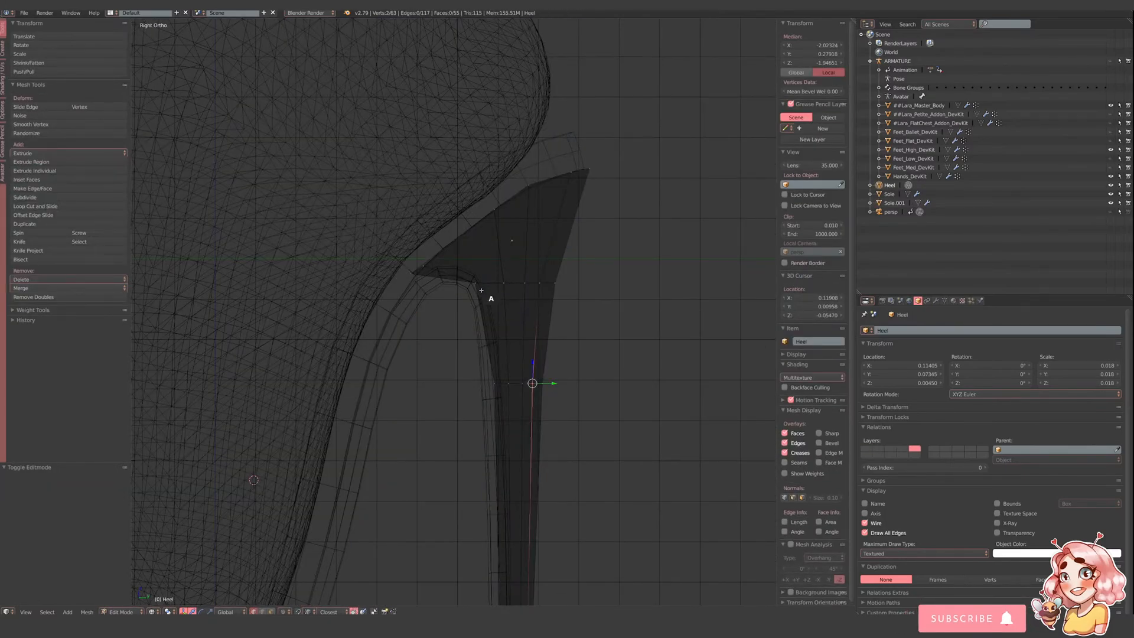
key(a)
key(b)
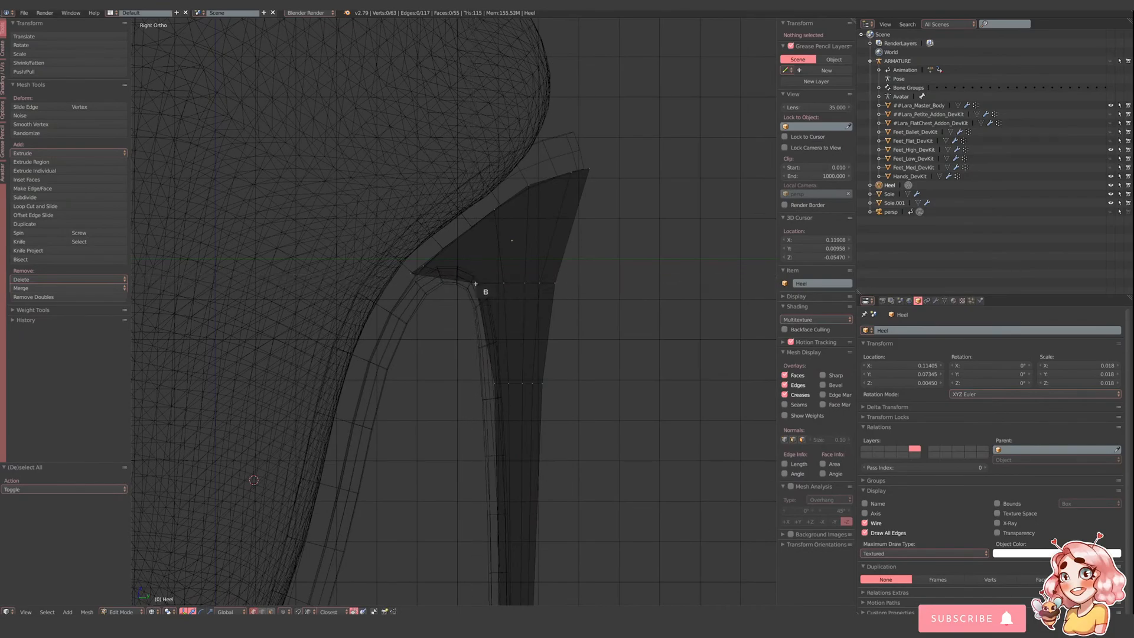
drag(449, 260, 494, 291)
key(g)
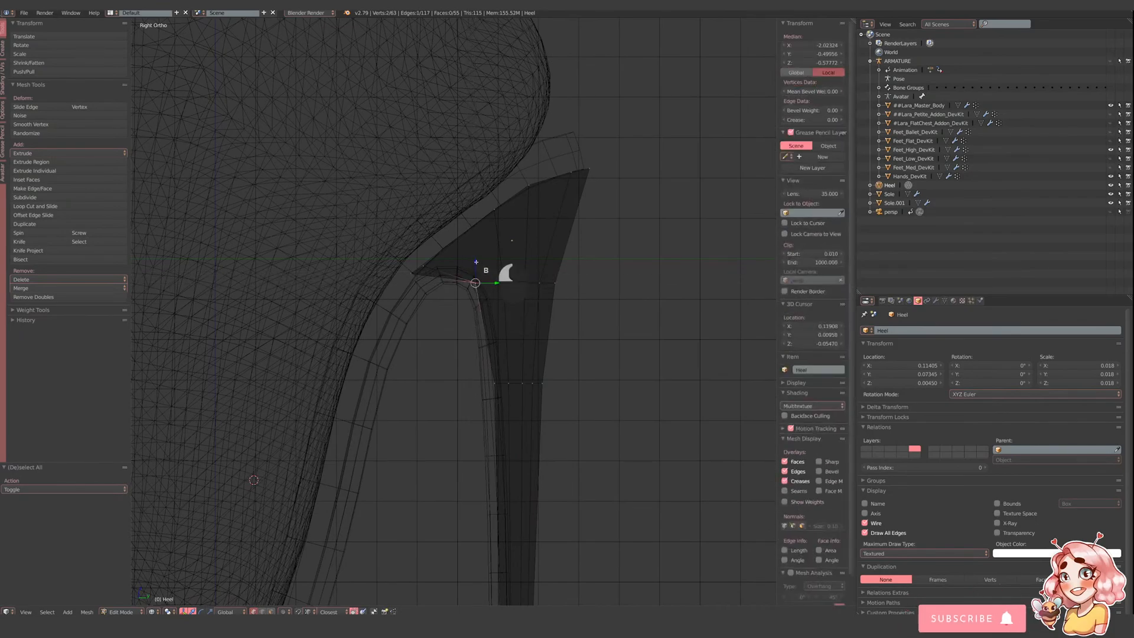
click(480, 253)
key(g)
key(y)
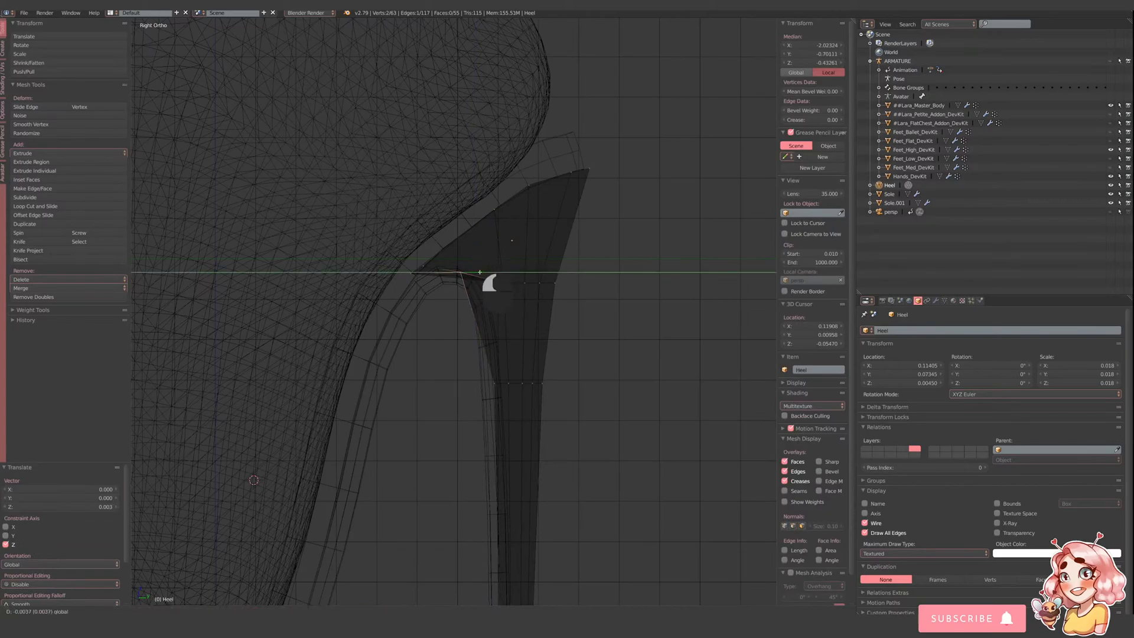
click(480, 273)
key(z)
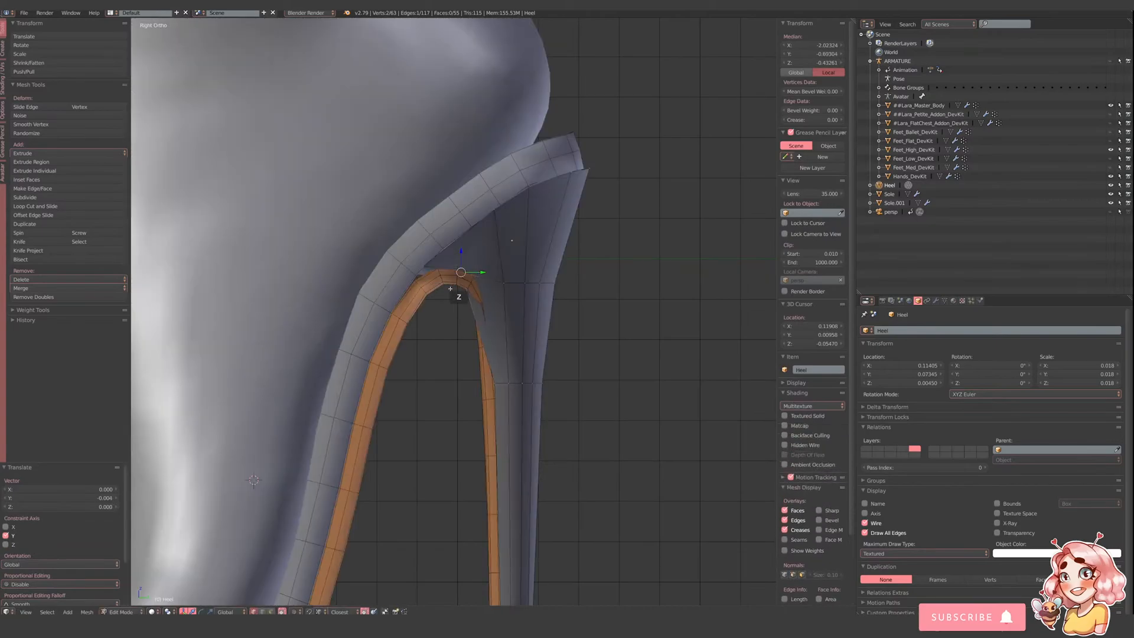
- Shift the heel's inner arch vertices back about 0.0022 along Y and finish editing the heel
click(477, 269)
key(g)
key(y)
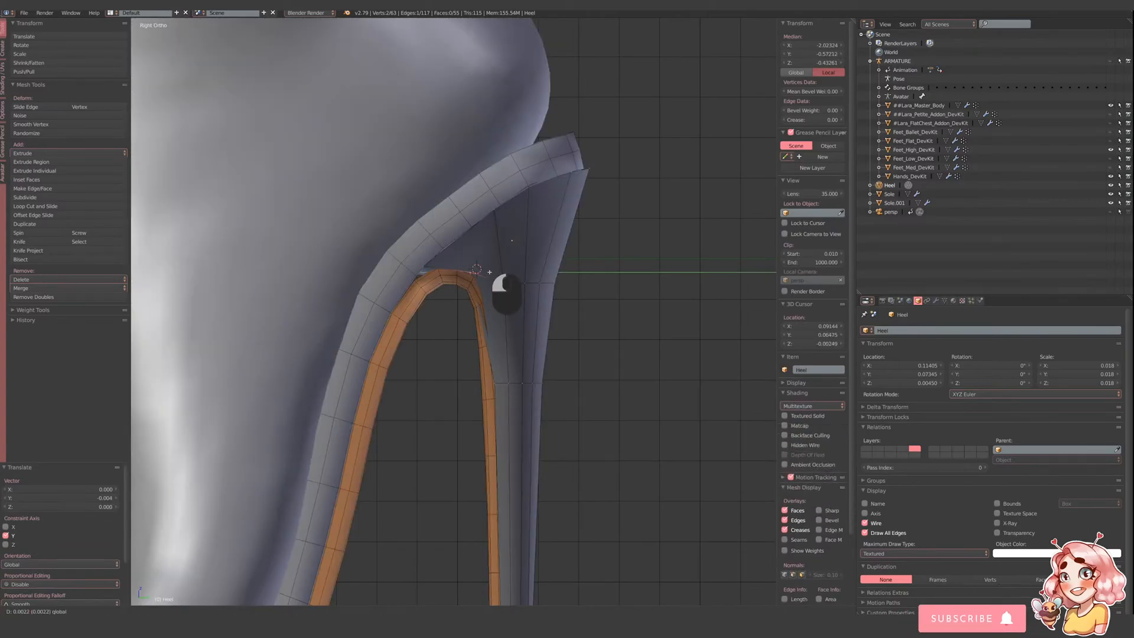
click(476, 269)
key(Tab)
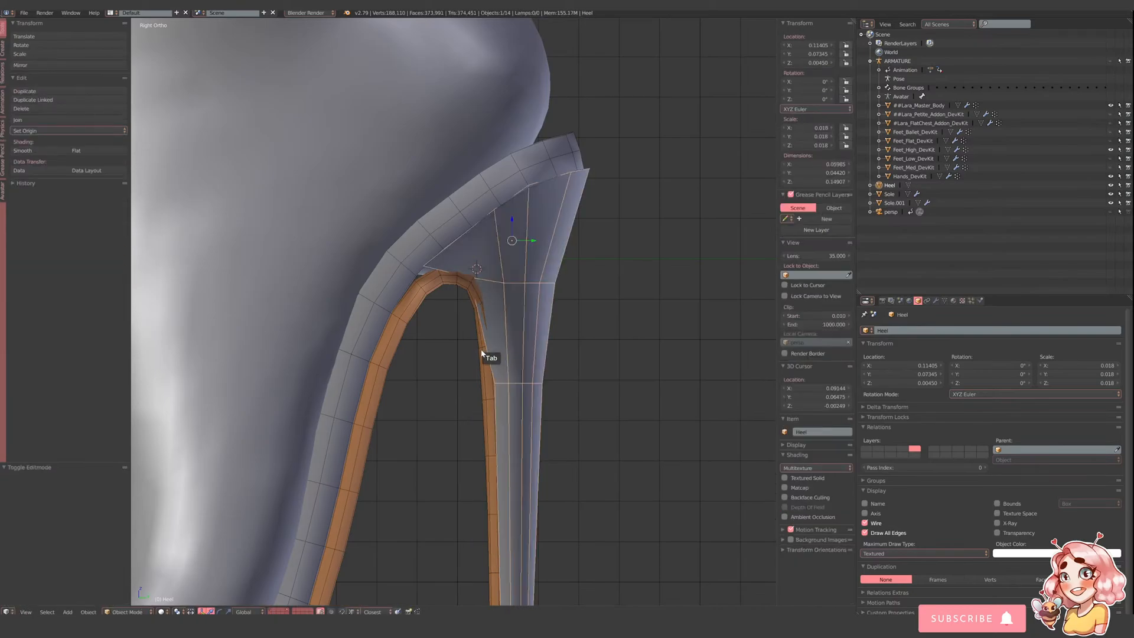
- Edit the outsole strip and move its vertices at the arch's rear bend about -0.001 along Y
right_click(476, 329)
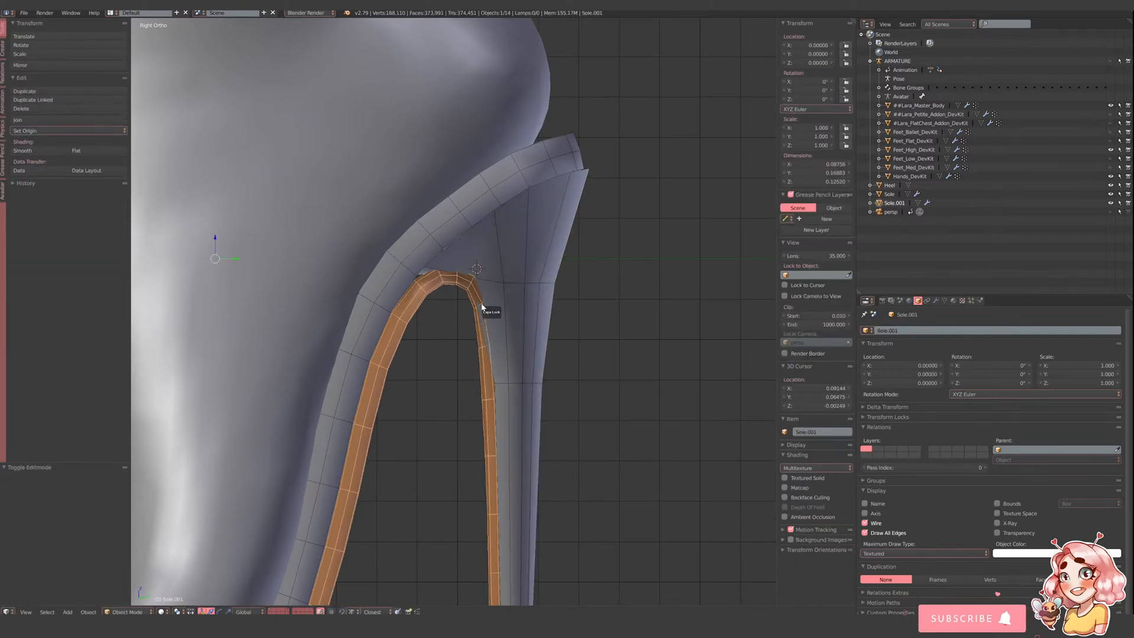
key(Tab)
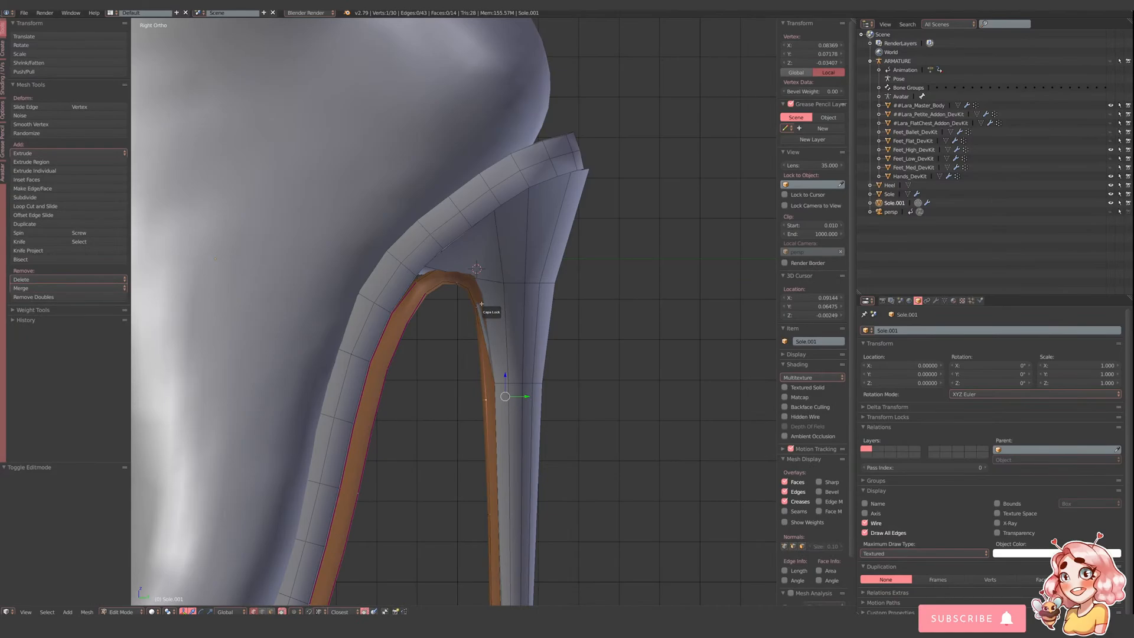
key(z)
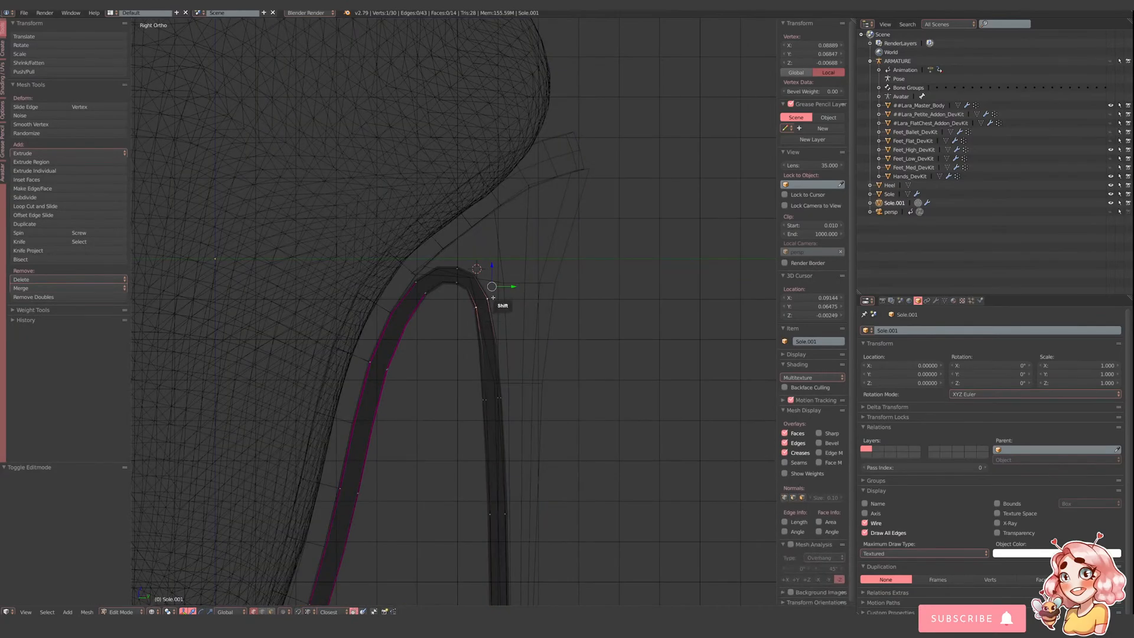
key(b)
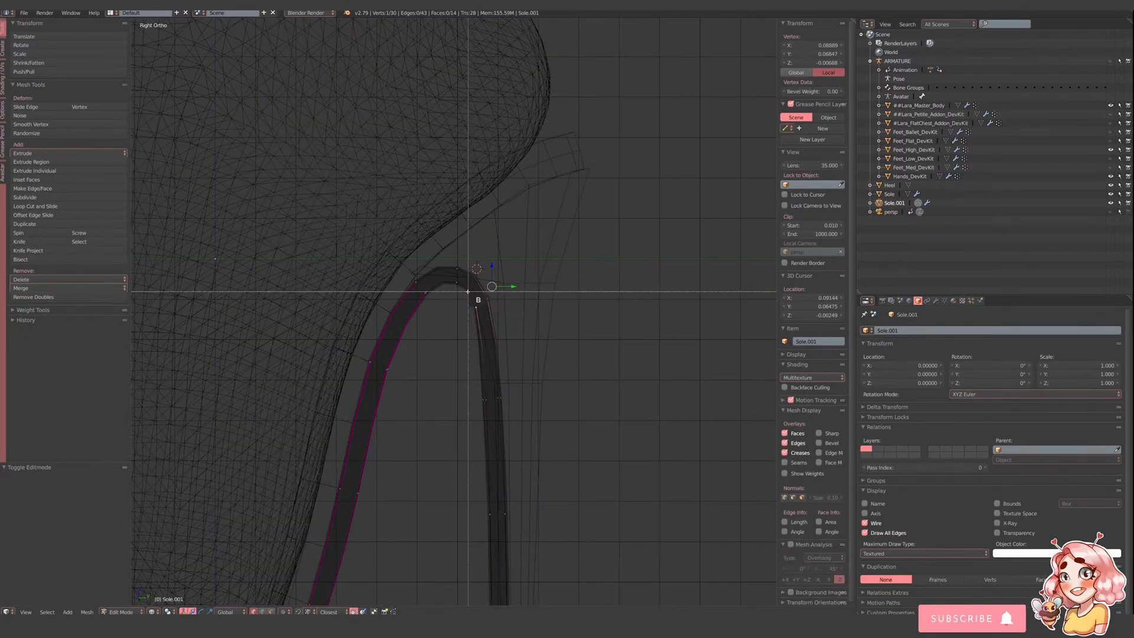
mouse_move(471, 285)
mouse_down()
mouse_move(488, 306)
mouse_move(506, 288)
mouse_up()
key(z)
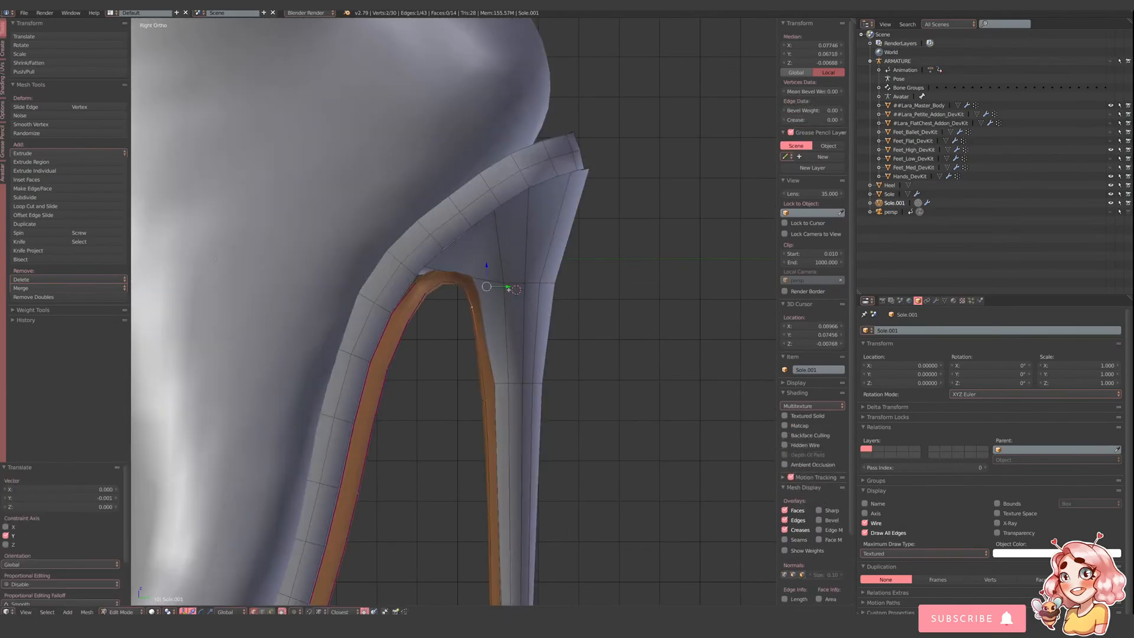
- Move the outsole strip's vertices at the arch's front bend about -0.002 along Y, then leave editing and deselect everything
key(z)
key(a)
key(b)
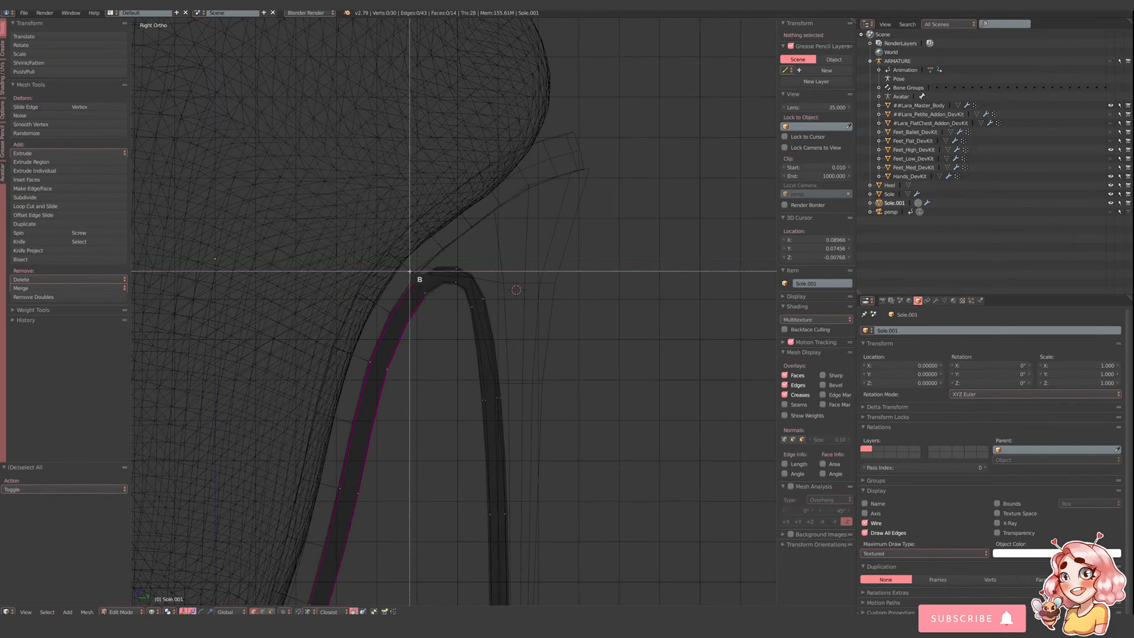
mouse_move(418, 269)
mouse_down()
mouse_move(451, 303)
mouse_move(424, 264)
mouse_up()
key(z)
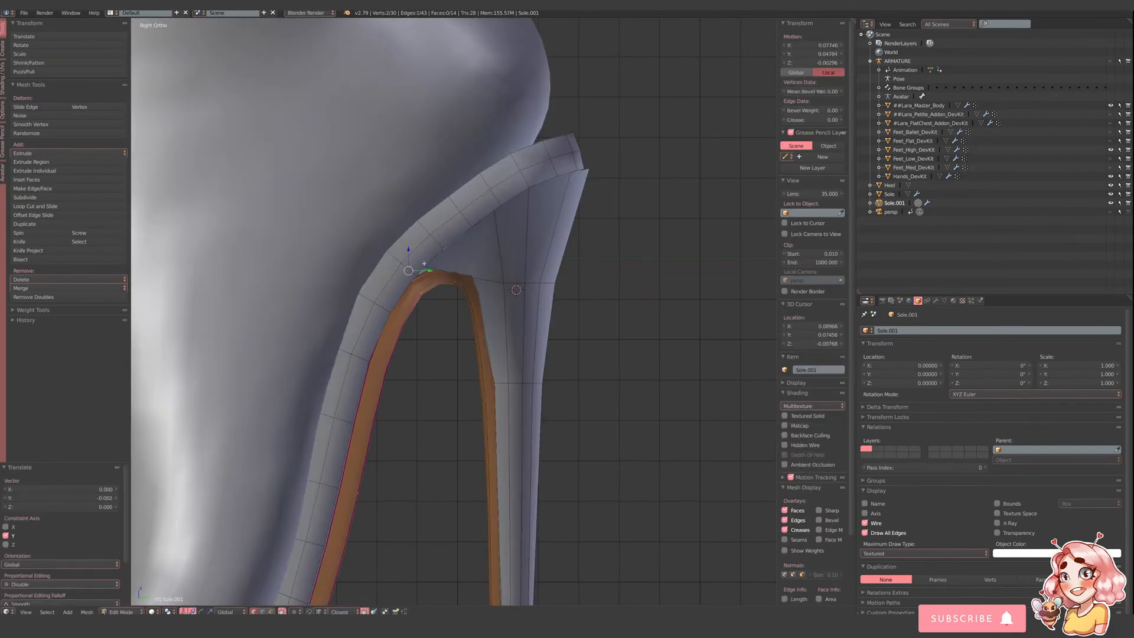
key(z)
key(Tab)
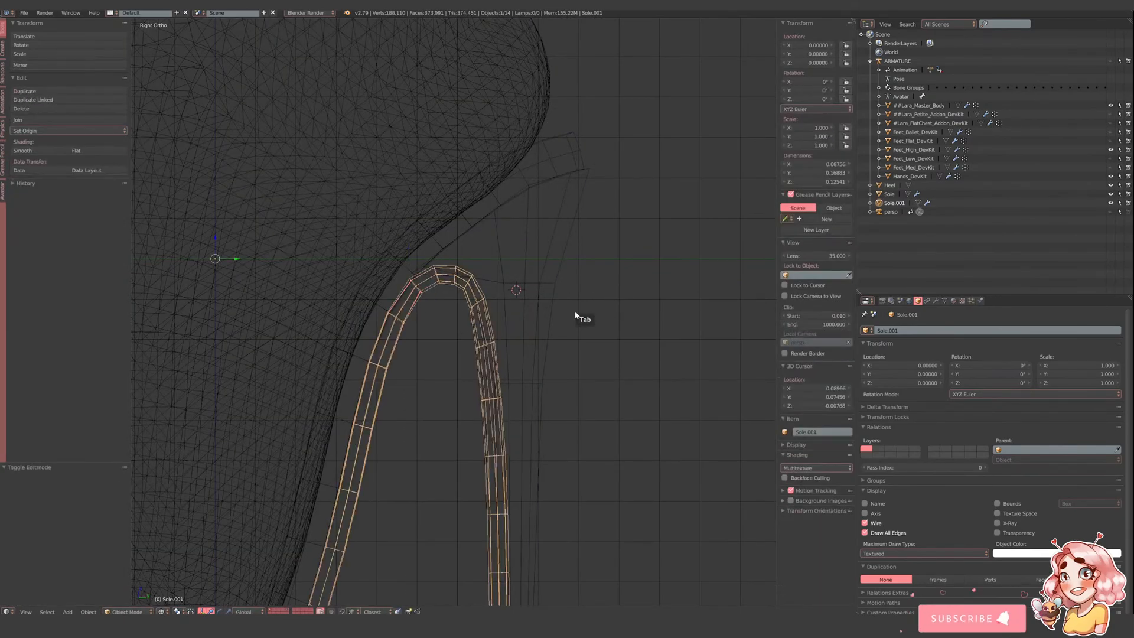
key(z)
key(a)
- Open the outsole strip's mesh for editing in wireframe at the bottom of the stiletto heel
scroll(549, 312, down, 5)
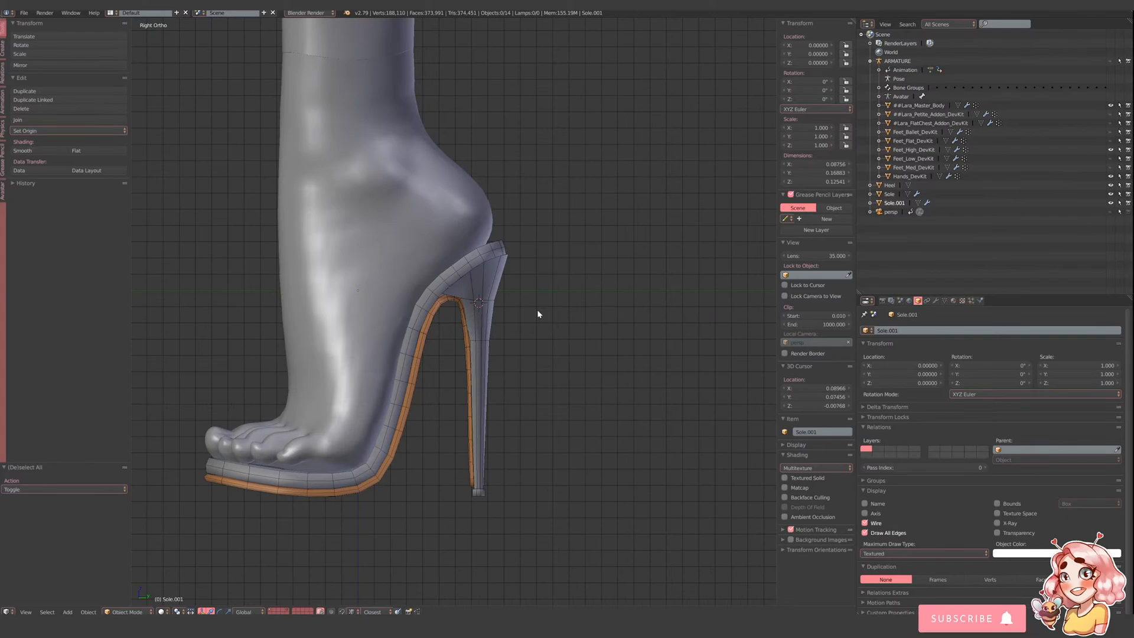
shift+middle_drag(506, 458, 496, 327)
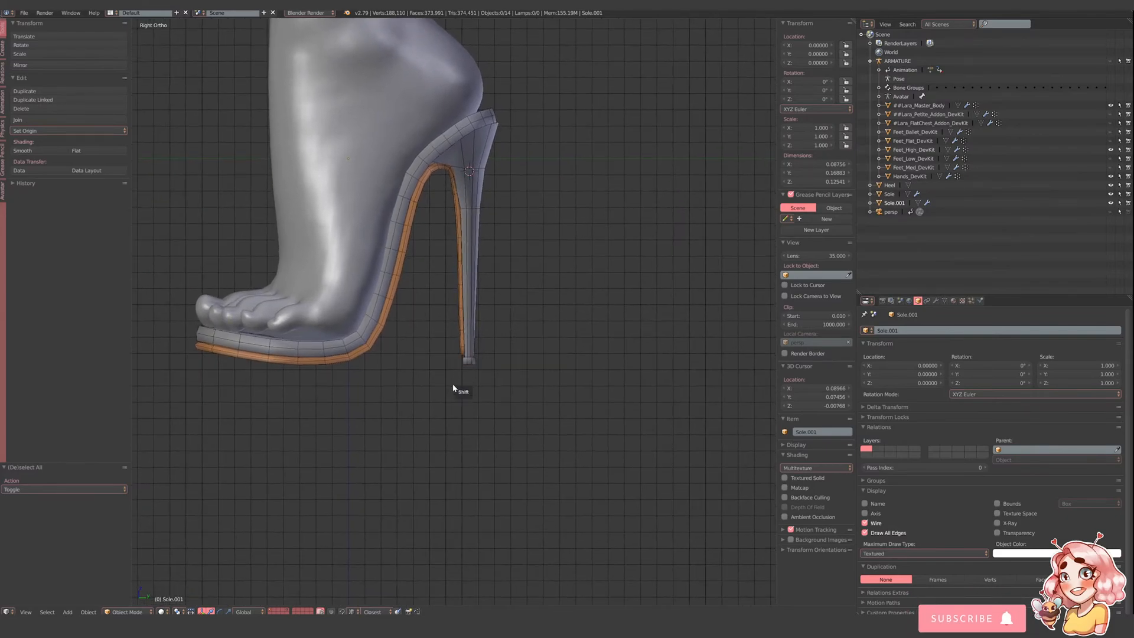
scroll(455, 385, up, 4)
right_click(471, 382)
key(Tab)
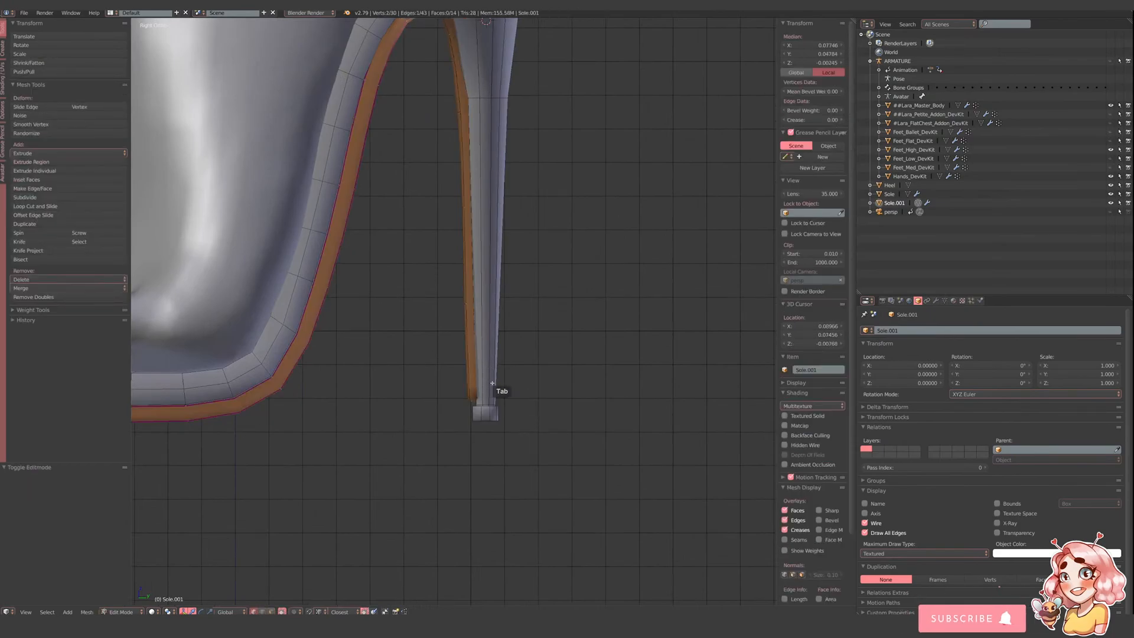
key(z)
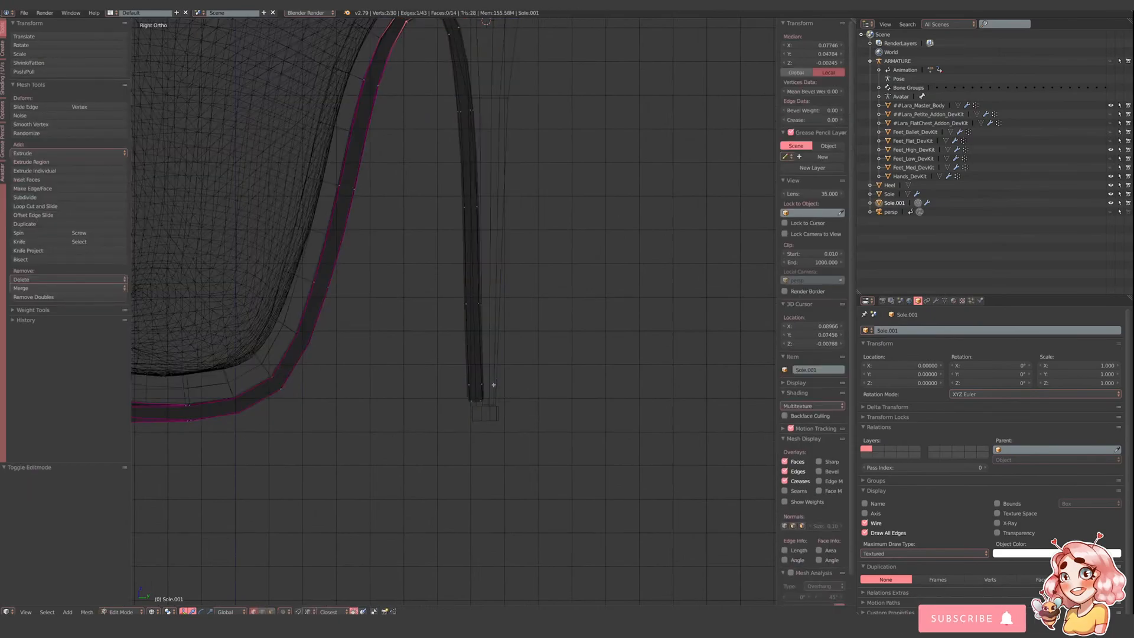
key(b)
drag(453, 382, 504, 415)
scroll(504, 414, up, 2)
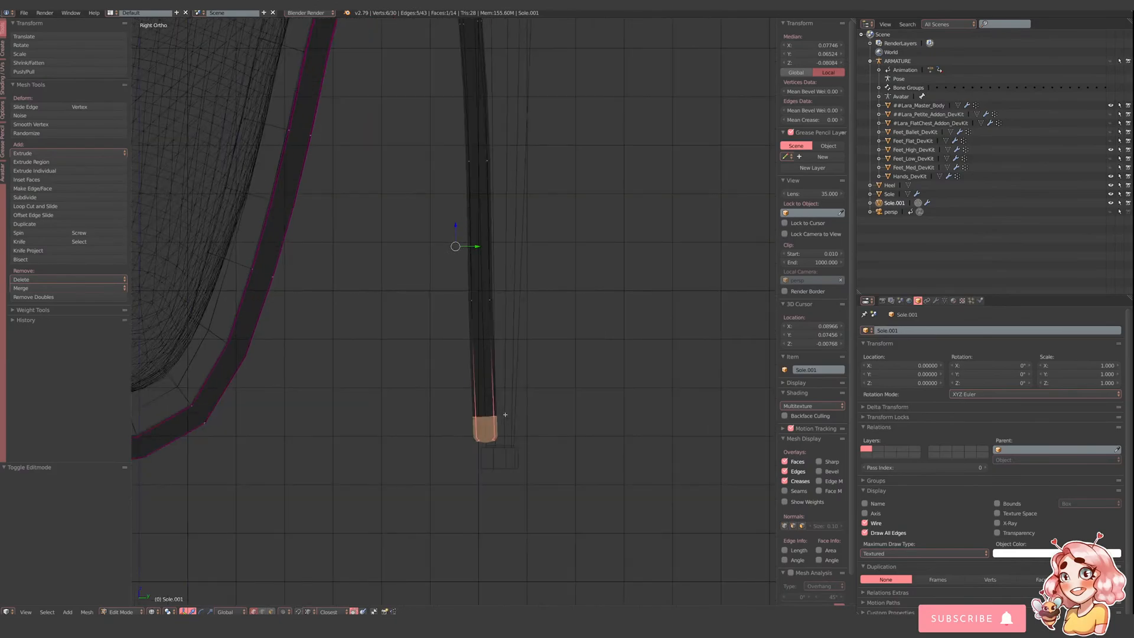
scroll(483, 377, down, 3)
scroll(483, 377, down, 1)
key(a)
- Move the outsole strip's end vertices at the heel tip about 0.00044 along Y, then finish editing the strip
key(b)
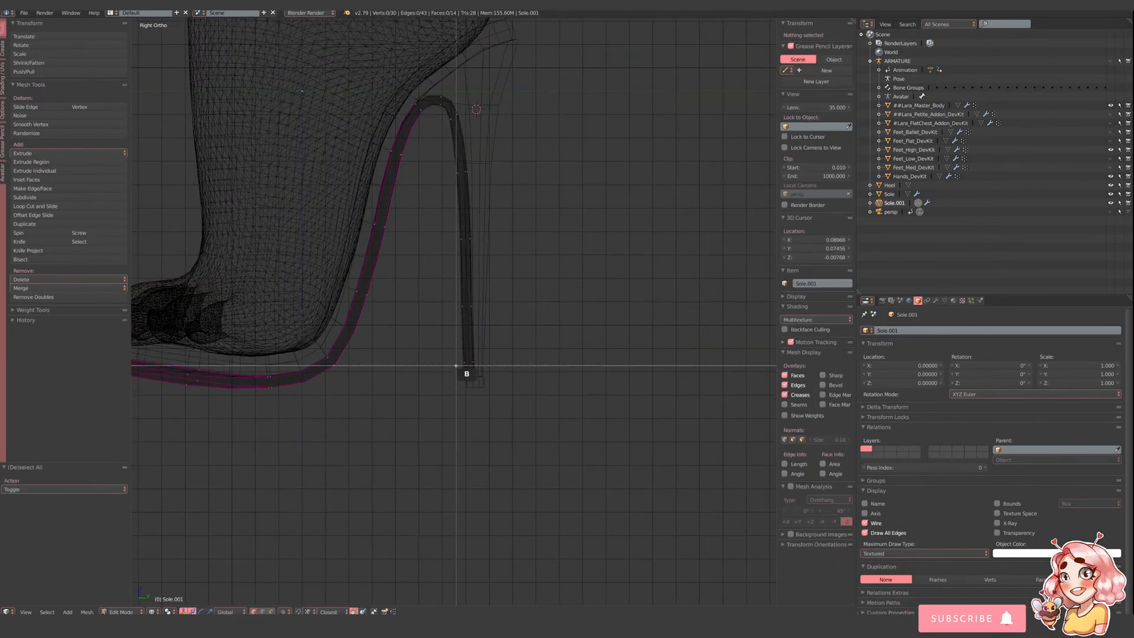
drag(451, 349, 504, 406)
scroll(498, 388, up, 2)
key(z)
scroll(515, 479, up, 3)
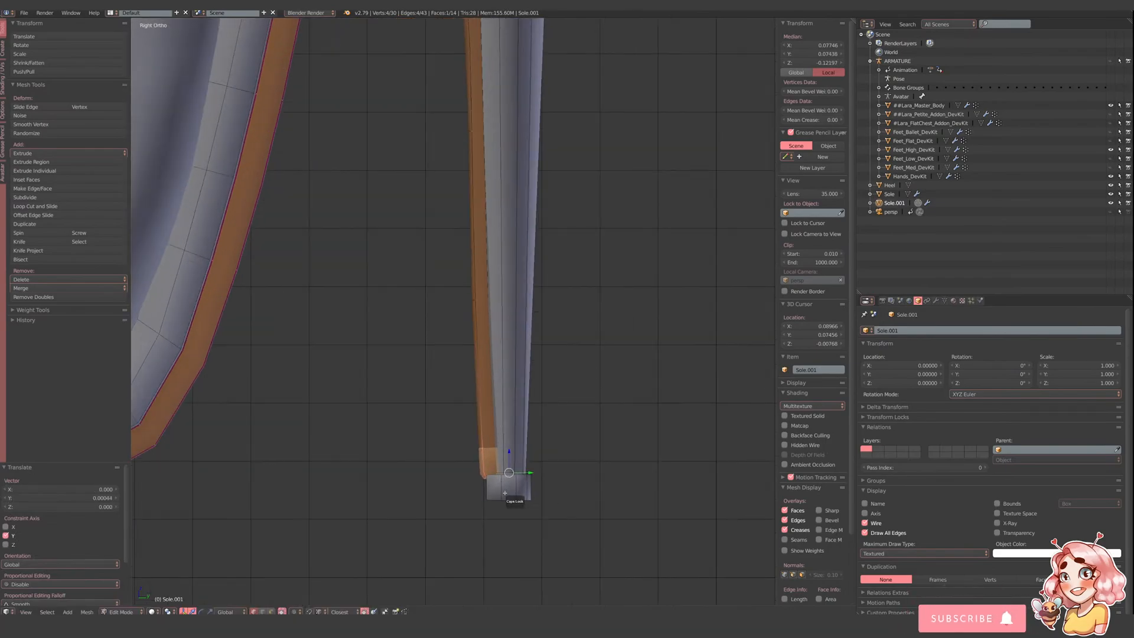
key(Tab)
- Edit the heel and move the front vertices of its tip block about -0.001 along Y, then leave editing
right_click(503, 491)
key(Tab)
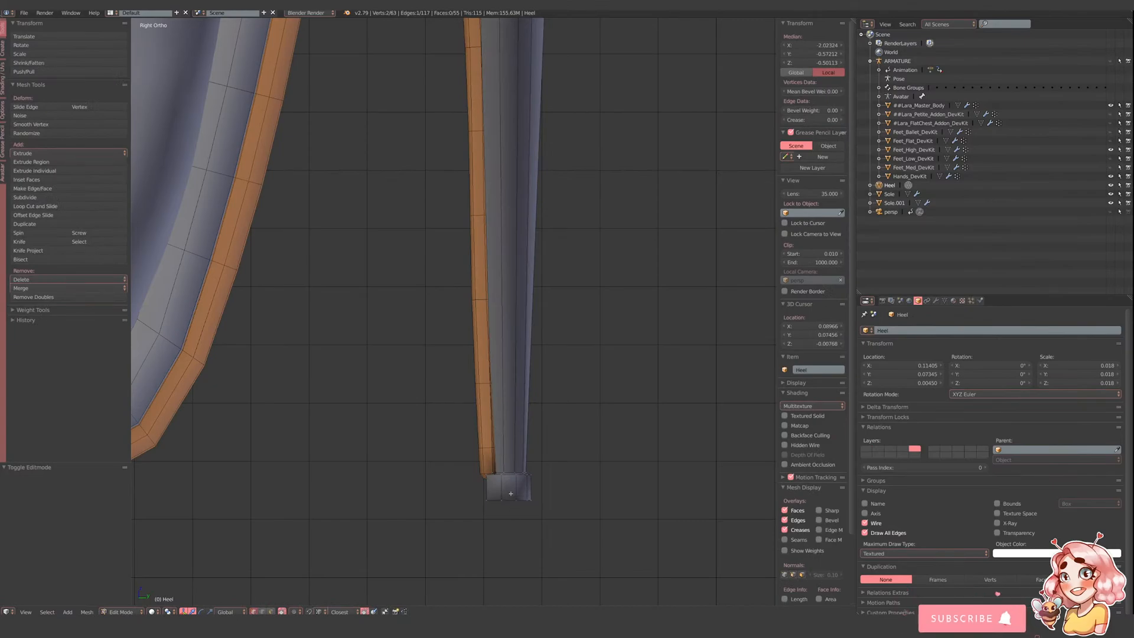
scroll(511, 493, up, 2)
key(z)
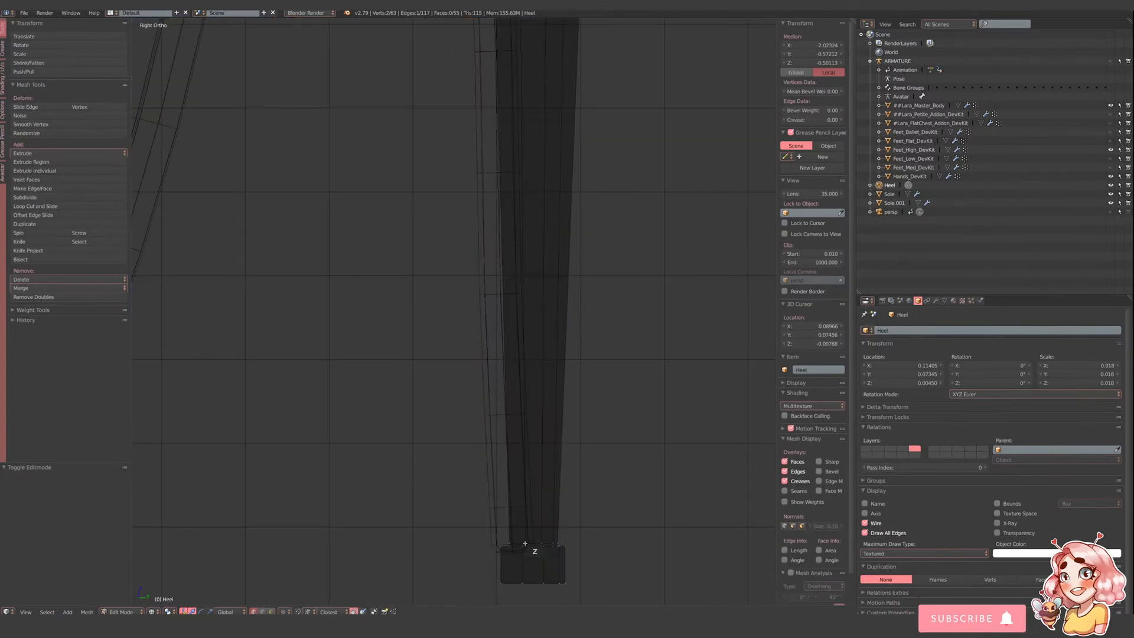
key(b)
drag(497, 542, 506, 593)
key(a)
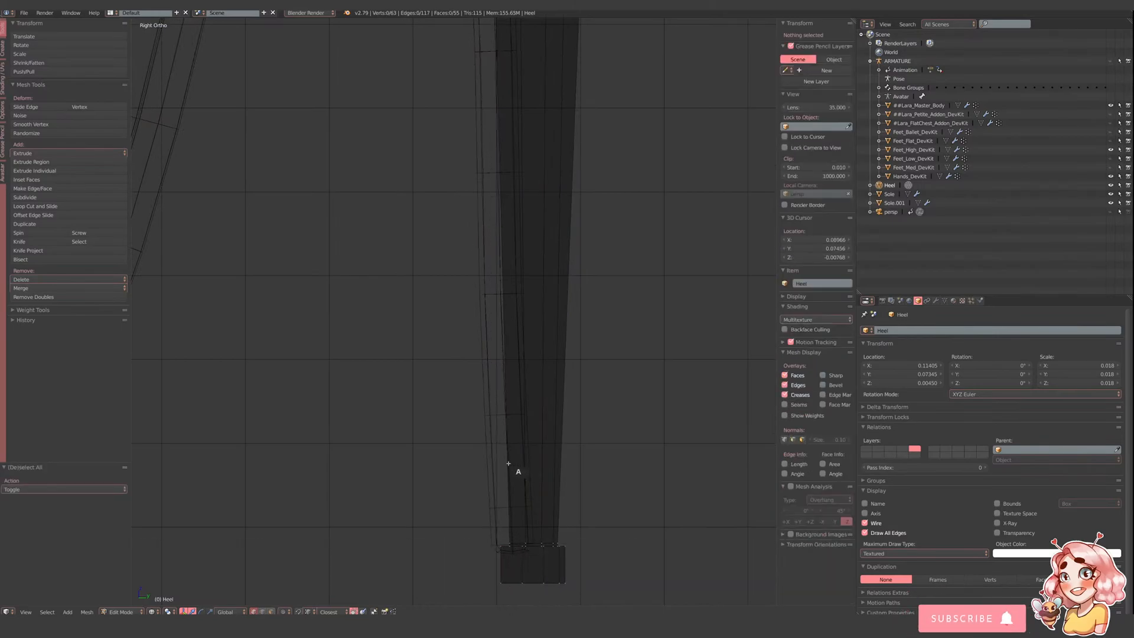
key(b)
mouse_move(491, 553)
mouse_down()
mouse_move(512, 594)
mouse_move(505, 588)
mouse_move(522, 565)
mouse_move(512, 566)
mouse_up()
scroll(564, 451, down, 2)
key(z)
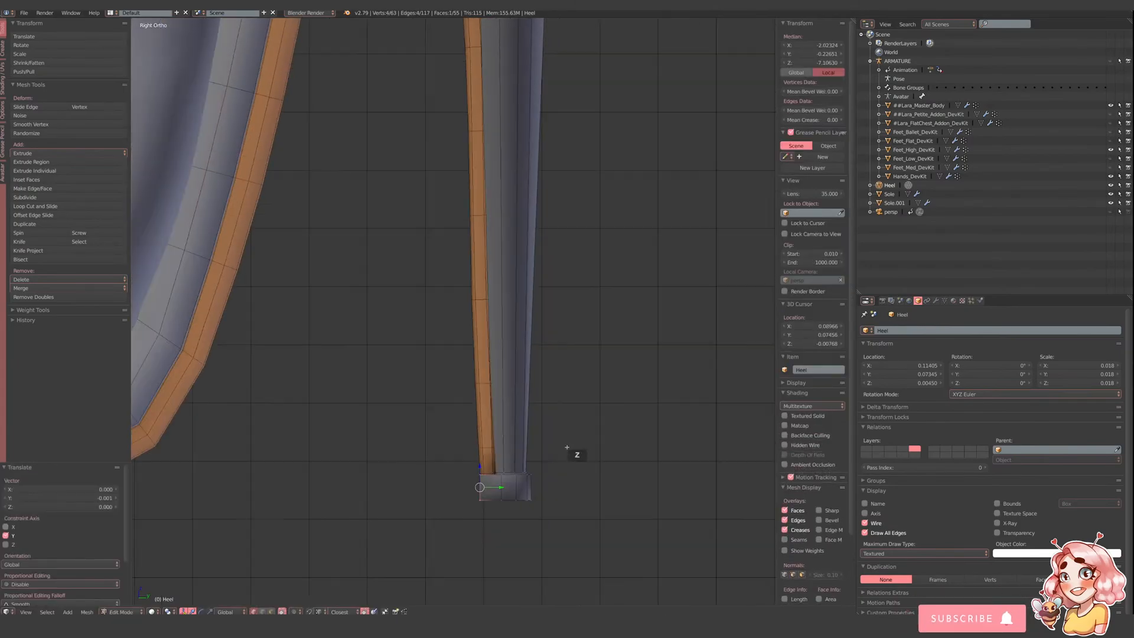
middle_drag(567, 447, 577, 503)
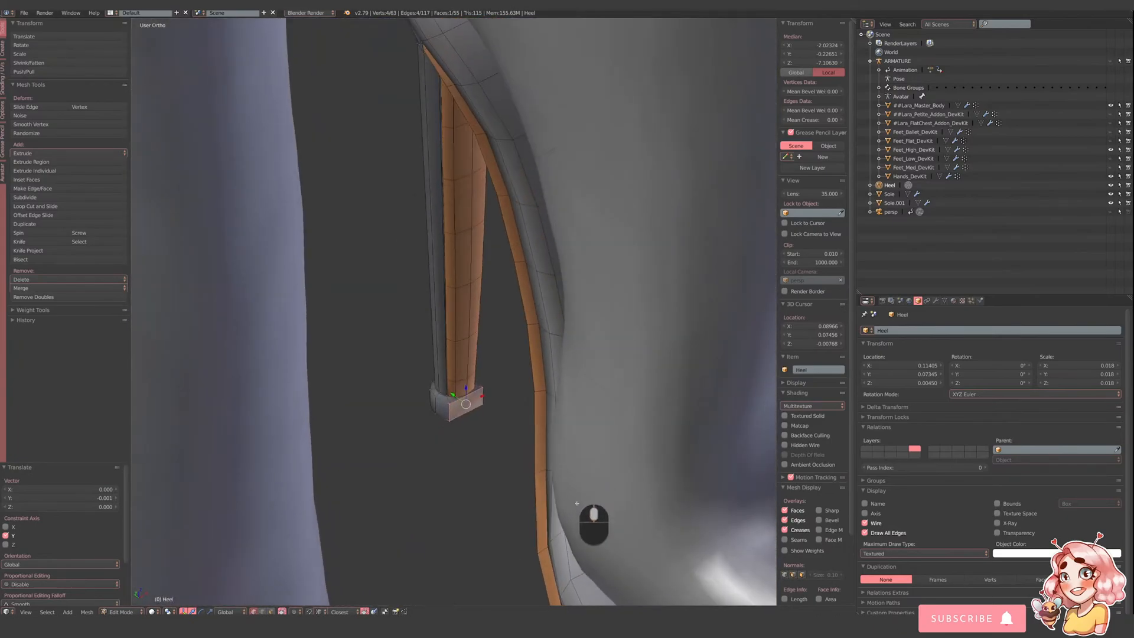
scroll(470, 458, up, 2)
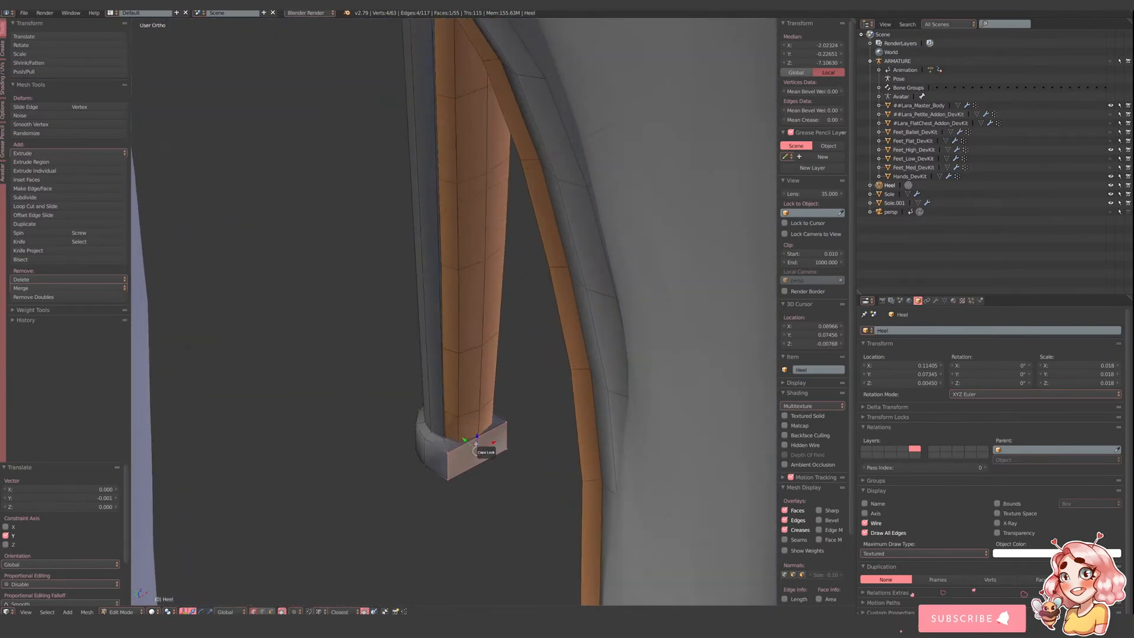
key(Tab)
- Add a Subdivision Surface modifier to the heel
scroll(476, 444, down, 8)
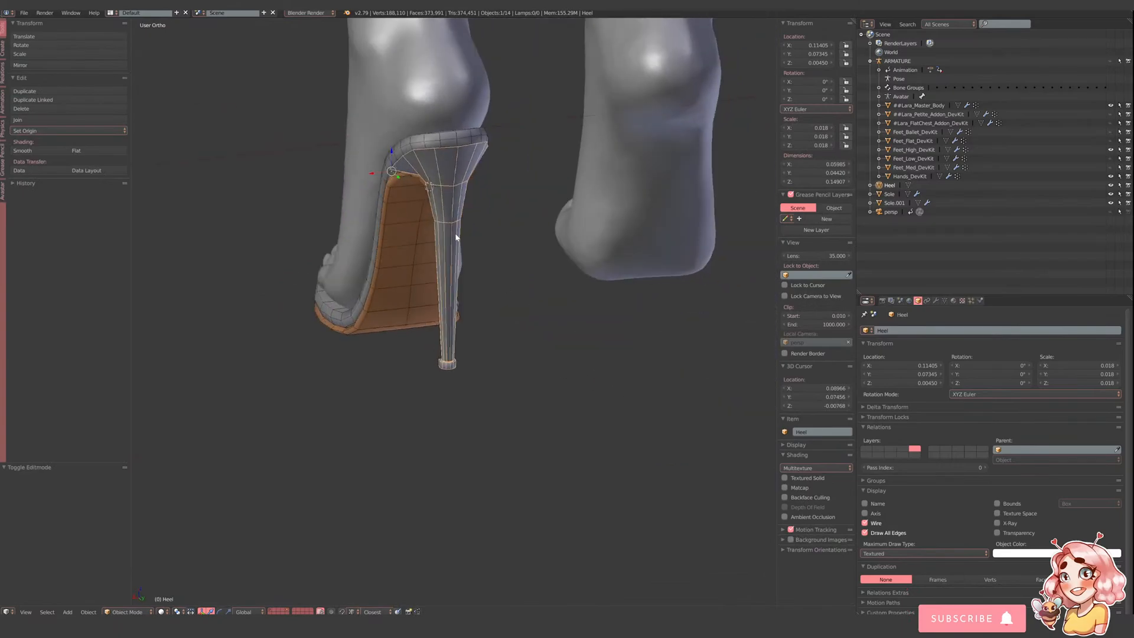
right_click(462, 246)
shift+right_click(451, 243)
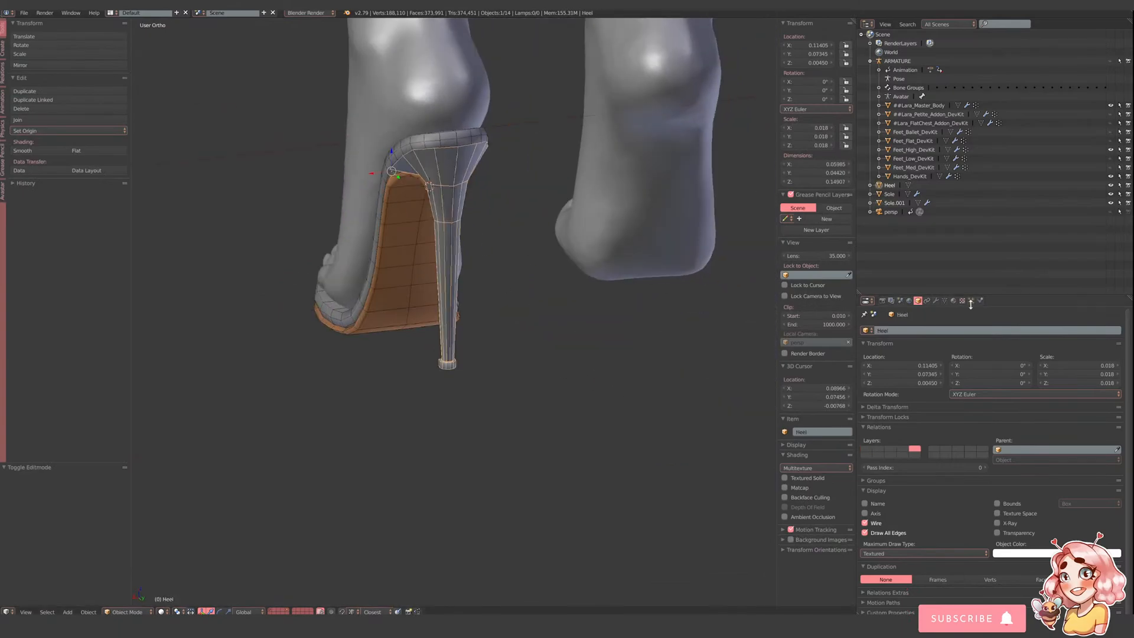
click(936, 300)
click(934, 330)
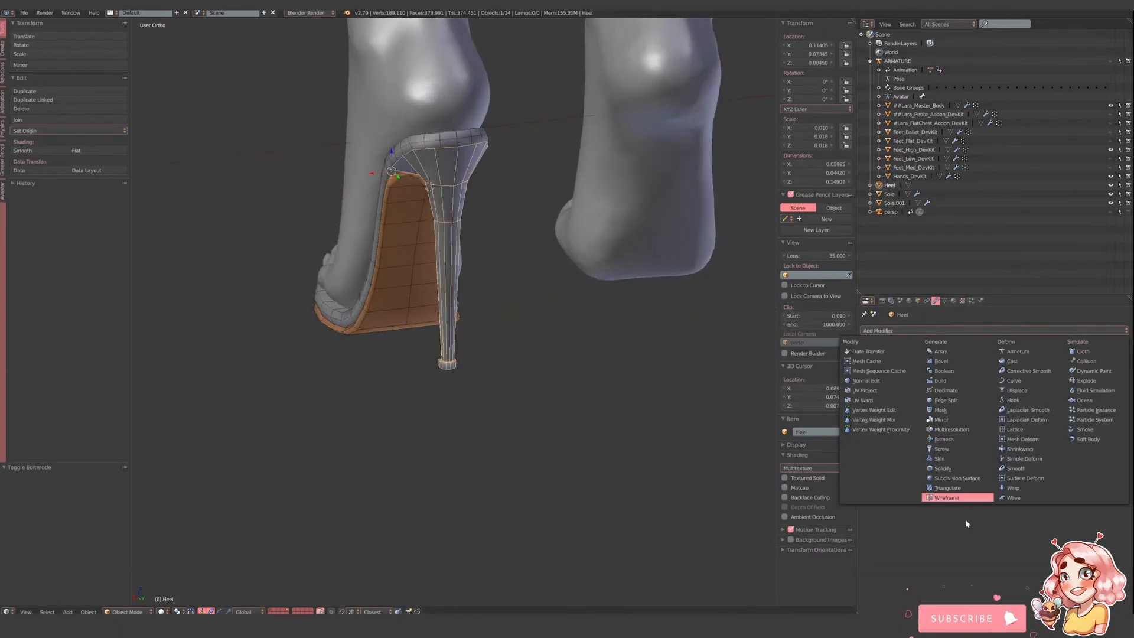
click(960, 477)
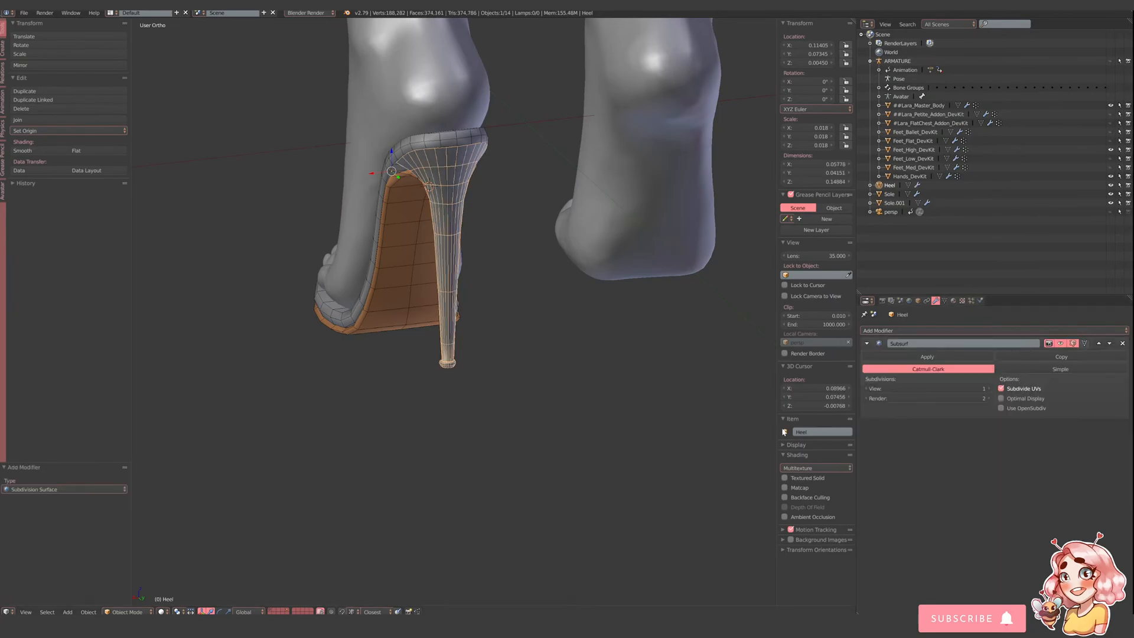
- Deselect everything and compare the heel's shape and its fit with the outsole with the subdivision preview off and on
scroll(523, 376, down, 1)
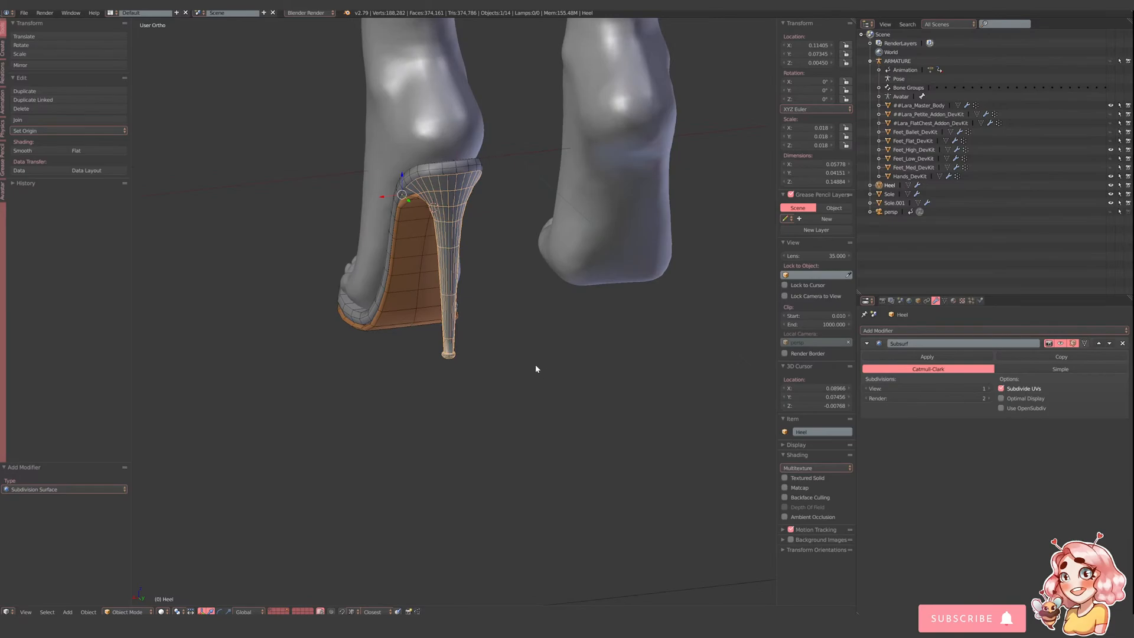
middle_drag(445, 353, 501, 336)
scroll(470, 377, up, 3)
shift+middle_drag(472, 269, 614, 153)
key(z)
key(z)
key(a)
scroll(569, 278, up, 5)
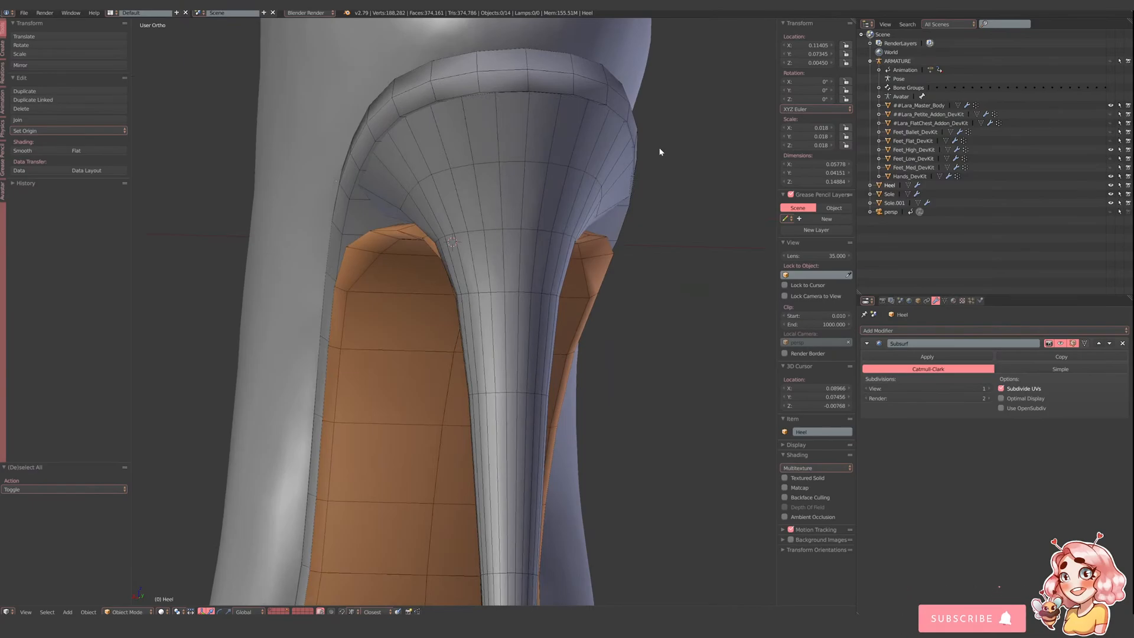
click(1073, 343)
click(1060, 343)
scroll(595, 266, down, 3)
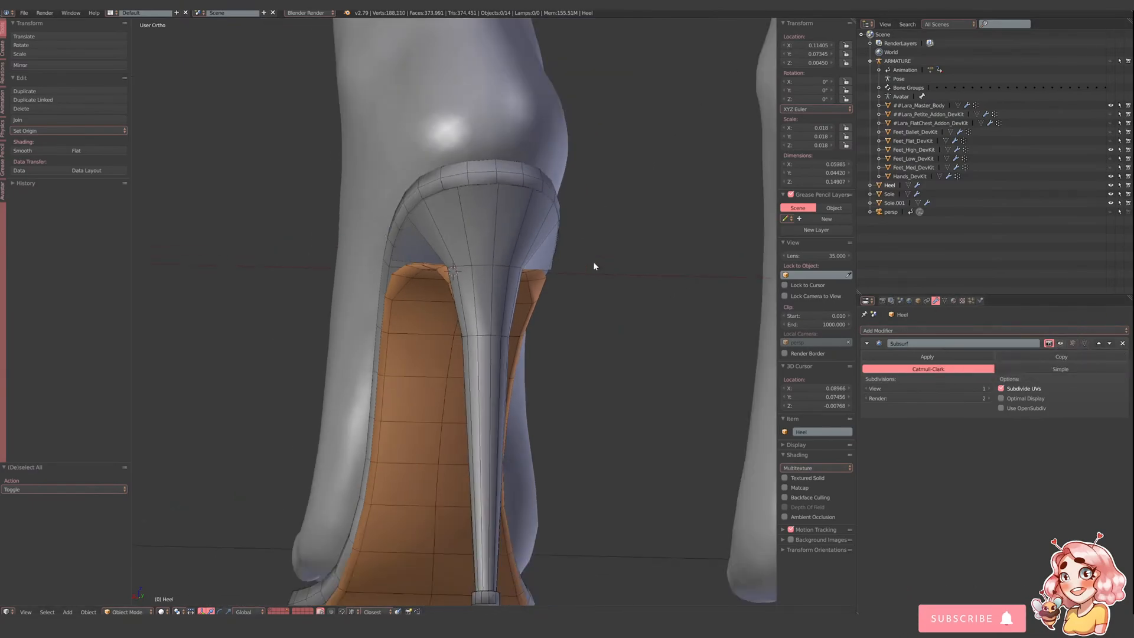
middle_drag(595, 266, 646, 275)
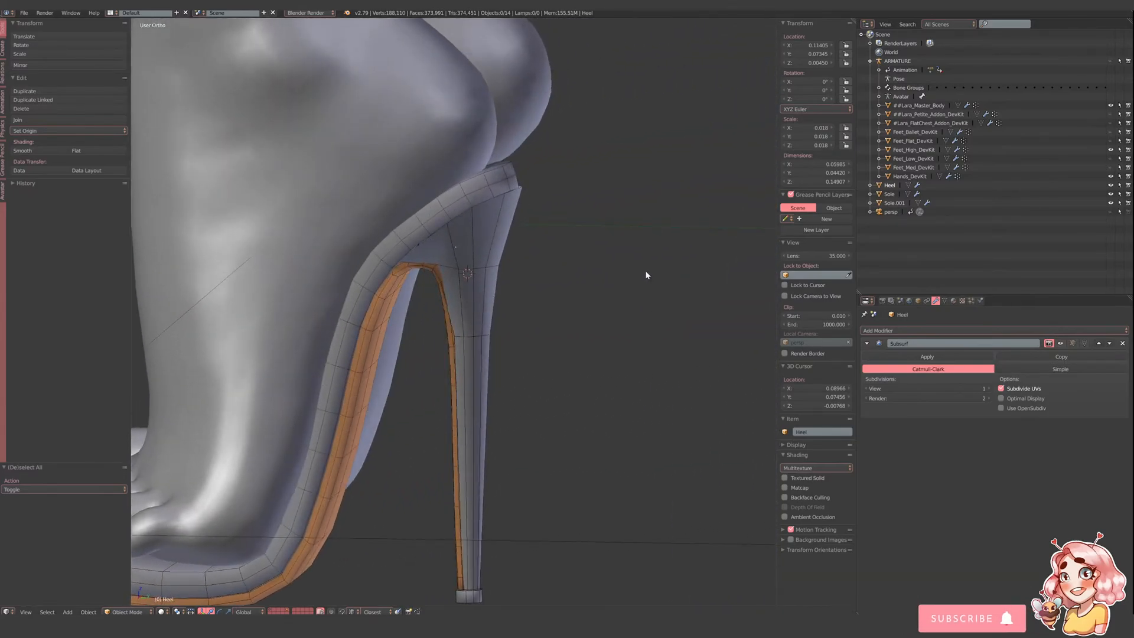
click(1060, 343)
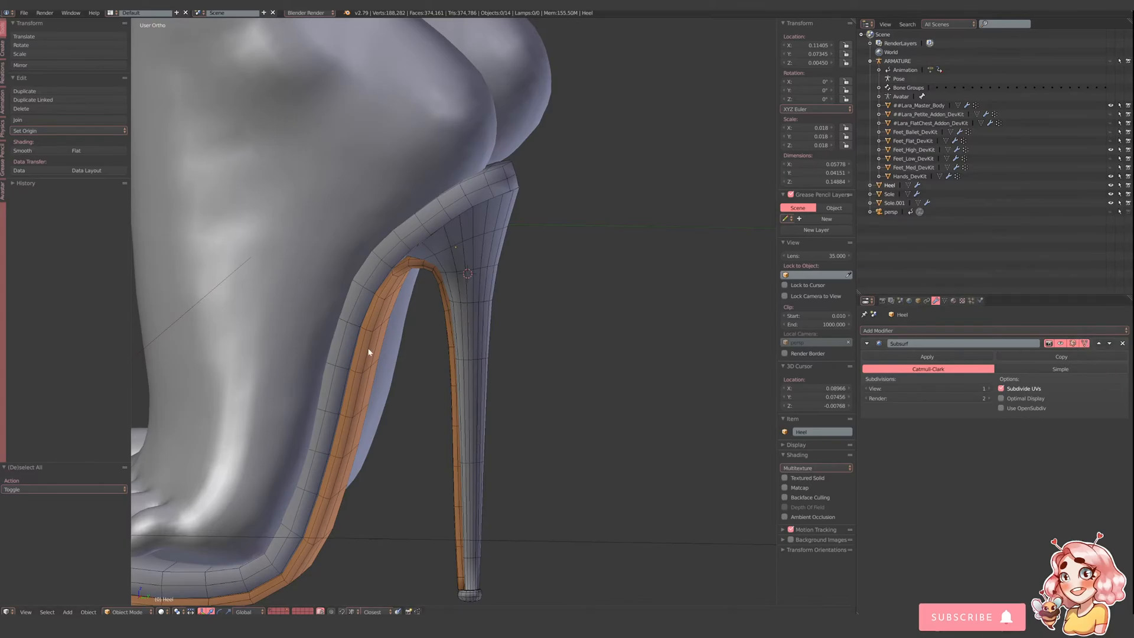
middle_drag(541, 324, 486, 304)
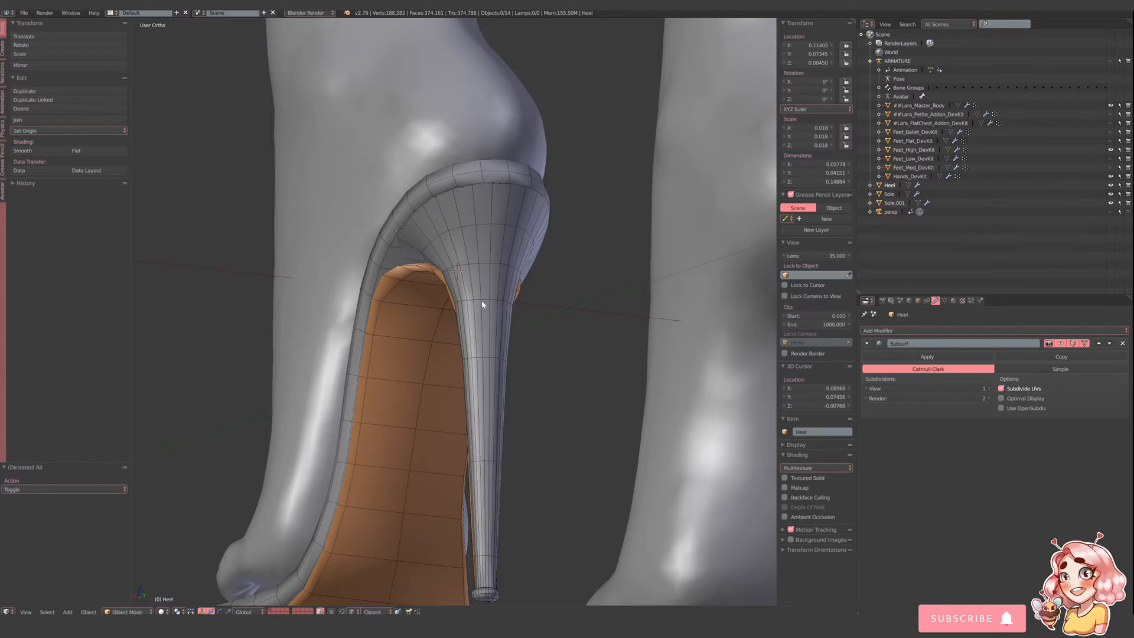
- Edit the heel mesh and select the edge loops running down both sides of its front opening
middle_drag(566, 279, 524, 248)
key(Tab)
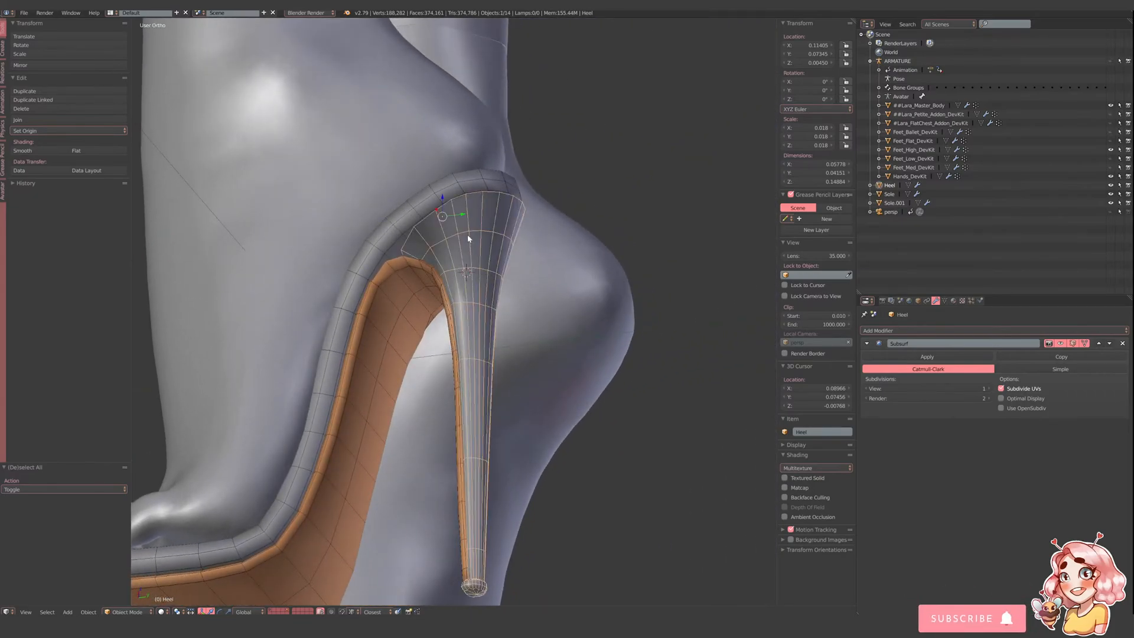
scroll(466, 233, up, 2)
middle_drag(431, 246, 394, 253)
right_click(377, 250)
key(a)
scroll(613, 285, up, 3)
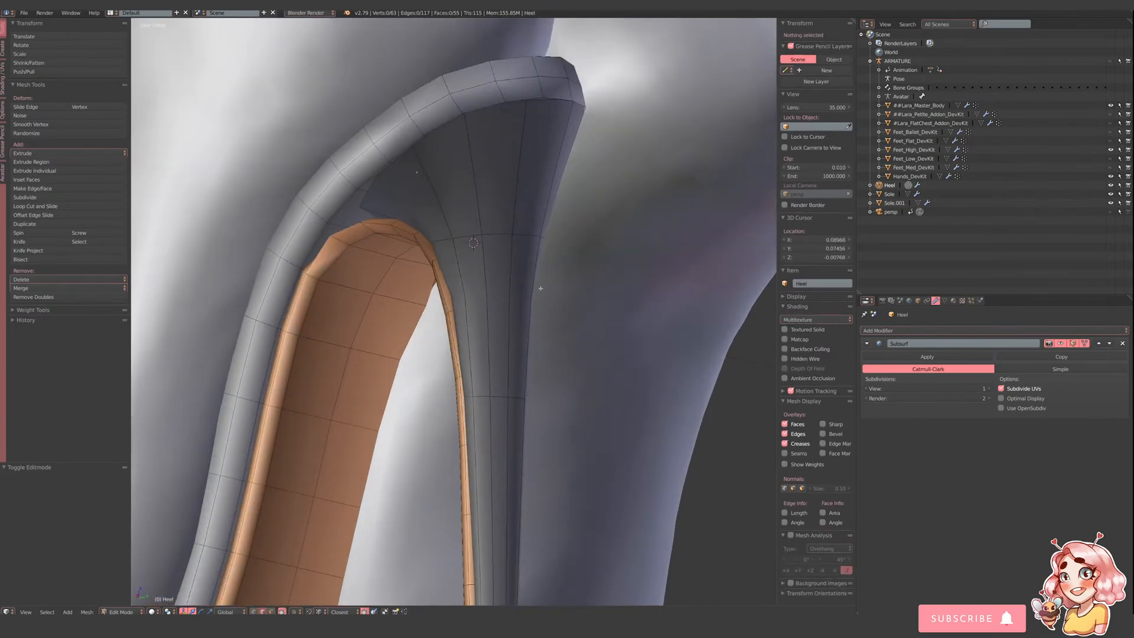
middle_drag(613, 285, 356, 197)
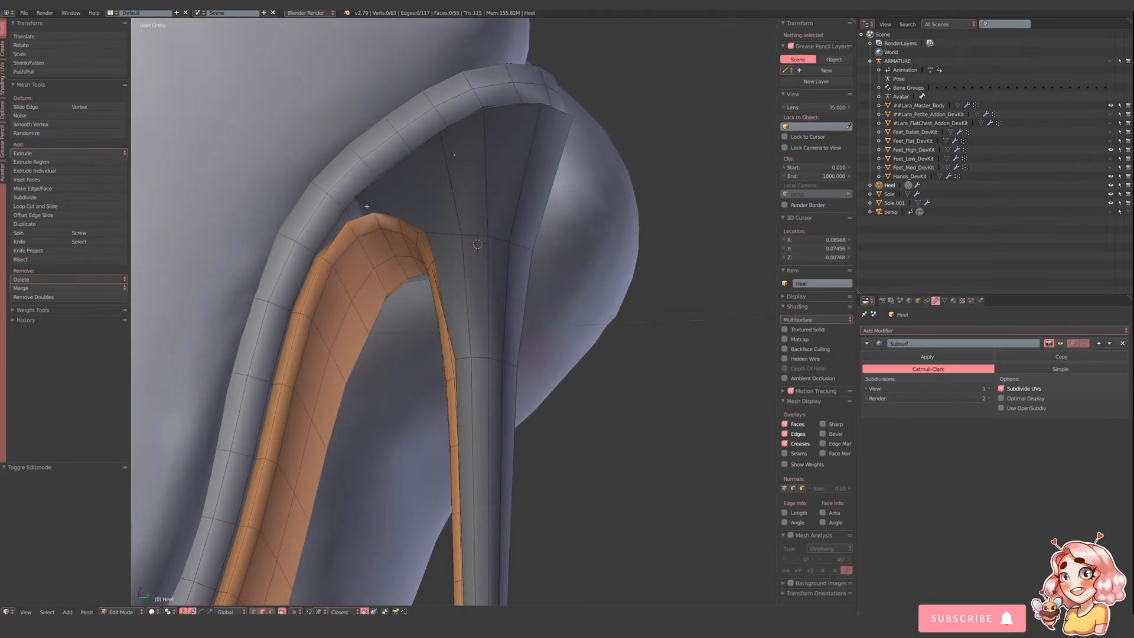
alt+right_click(367, 206)
key(z)
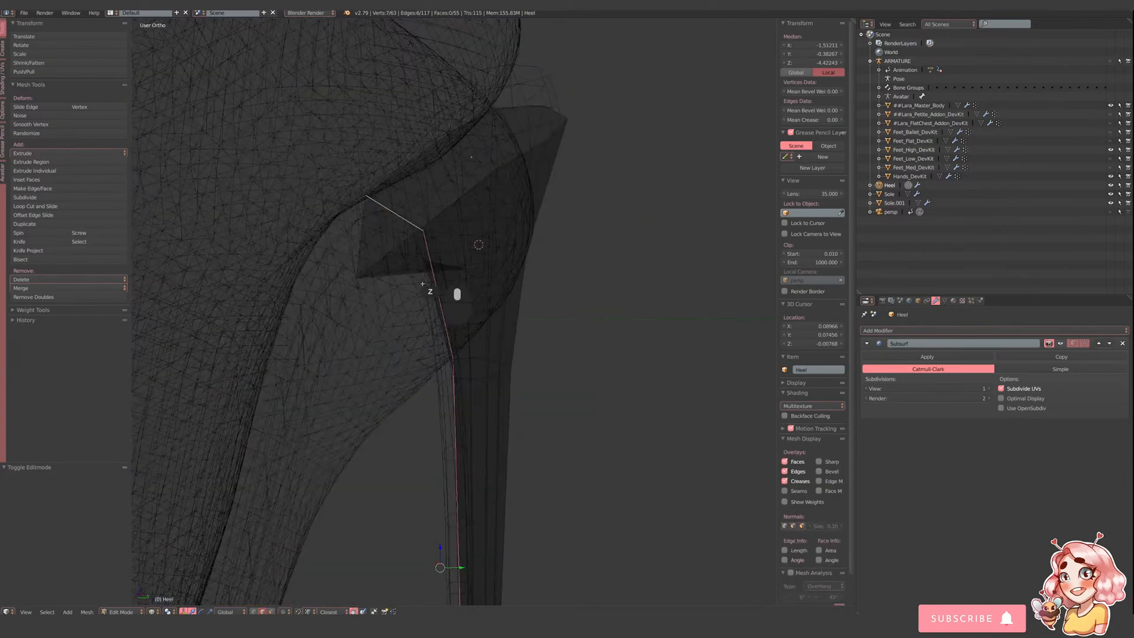
mouse_move(423, 283)
middle_down()
mouse_move(417, 303)
mouse_move(443, 322)
mouse_move(481, 296)
mouse_move(552, 314)
mouse_move(524, 336)
middle_up()
alt+shift+right_click(415, 313)
key(z)
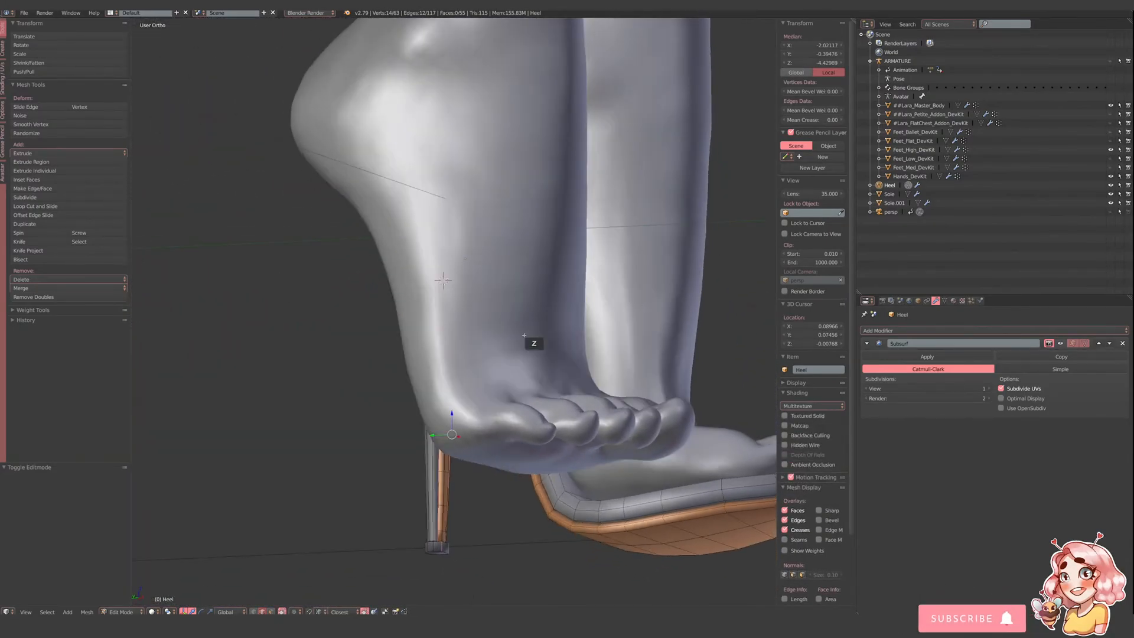
- Show the heel's subdivision preview and set the mean crease of the selected front edge loops to 0.68
middle_drag(378, 296, 514, 283)
click(1060, 343)
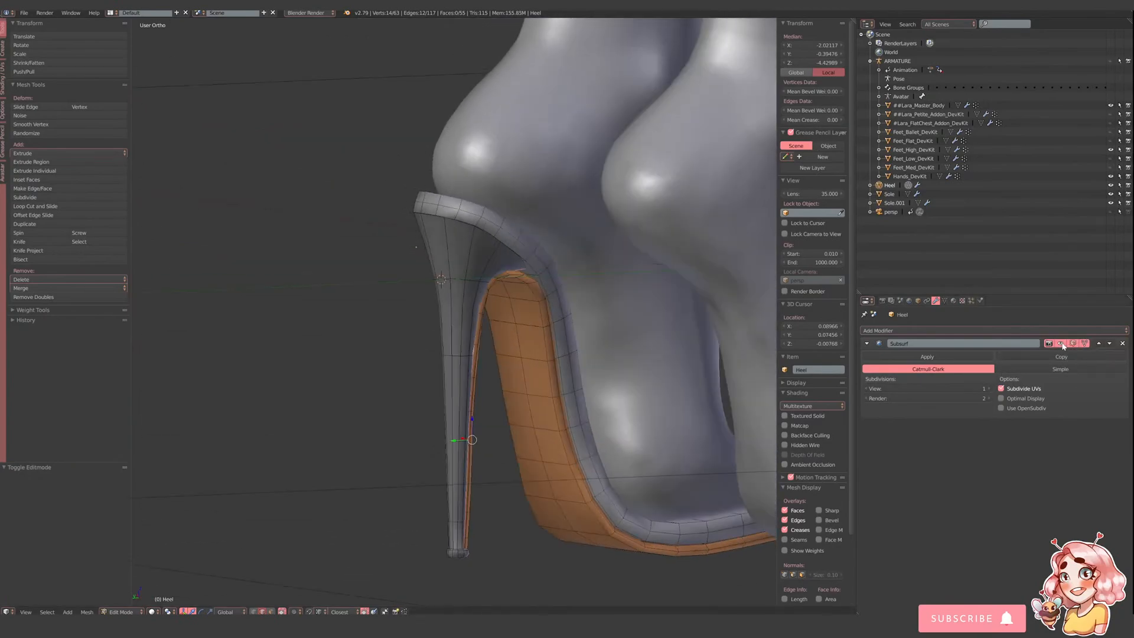
middle_drag(396, 335, 539, 345)
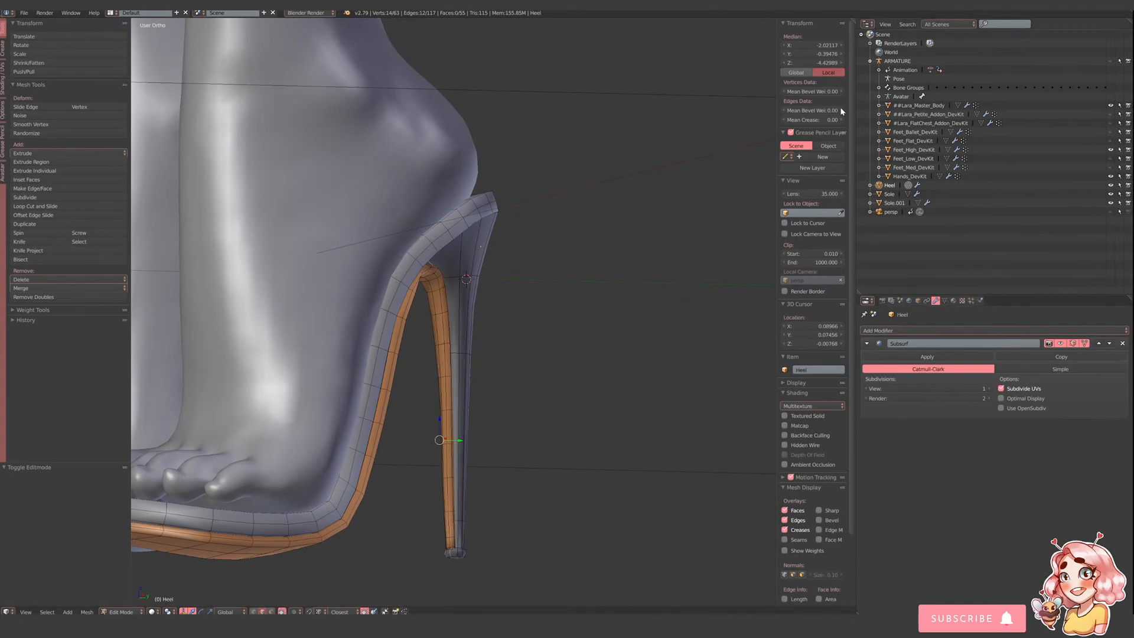
middle_drag(437, 275, 422, 230)
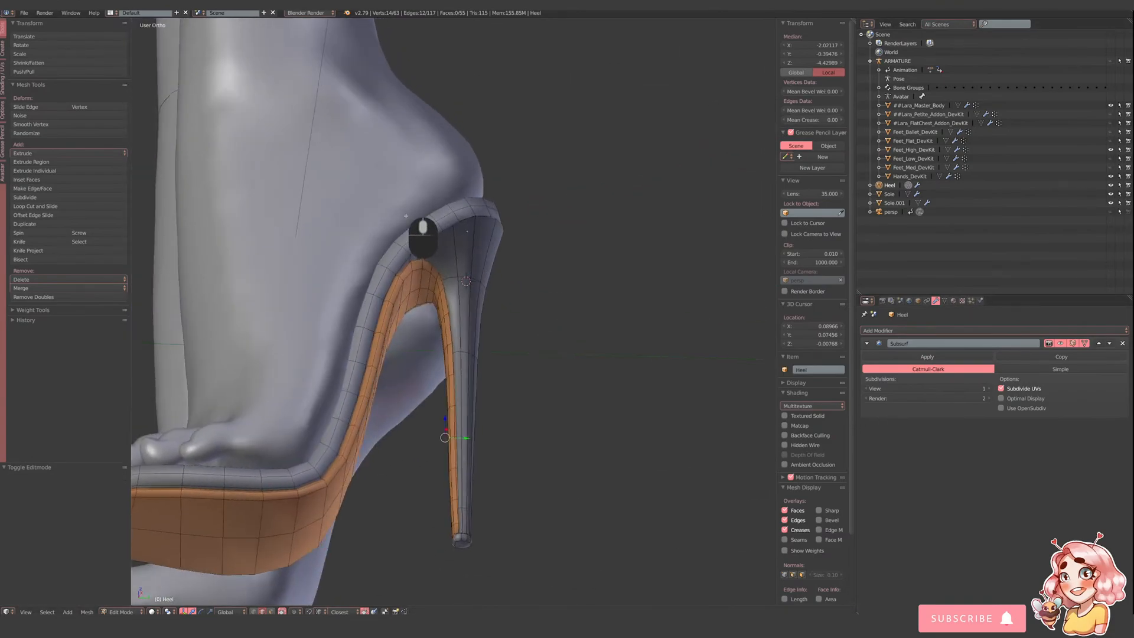
scroll(423, 230, up, 1)
drag(804, 120, 874, 125)
middle_drag(522, 248, 651, 216)
mouse_move(824, 120)
mouse_down()
mouse_move(803, 121)
mouse_move(827, 126)
mouse_up()
middle_drag(679, 189, 475, 241)
key(Tab)
right_click(512, 225)
key(Tab)
key(Tab)
right_click(544, 210)
key(Tab)
middle_drag(544, 211, 579, 220)
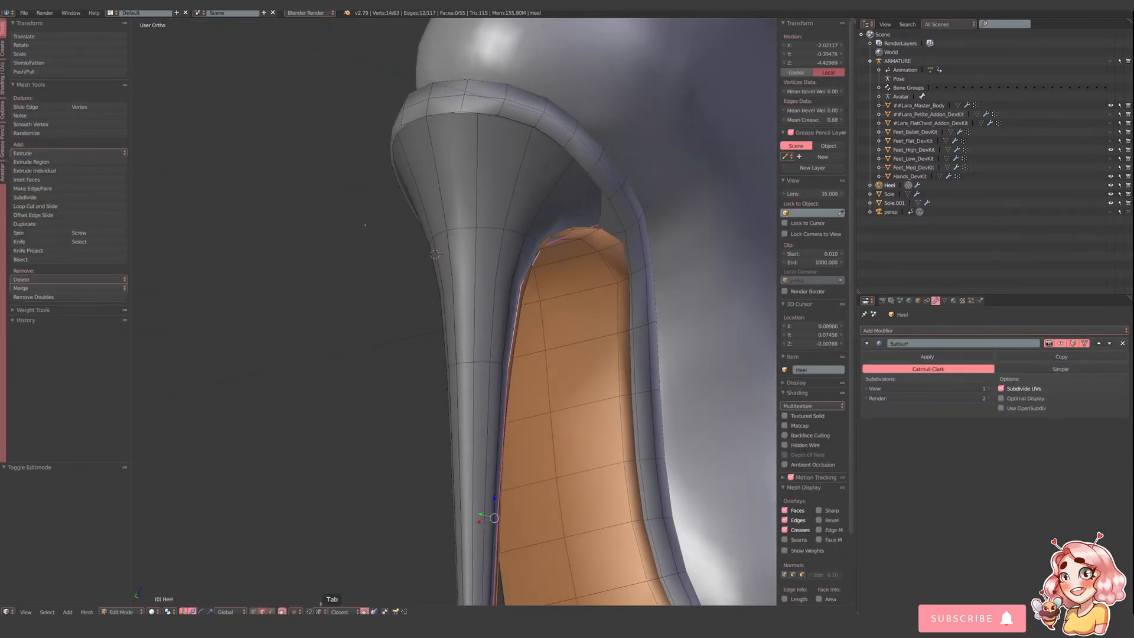
- Try to move the corner vertex of the heel's front opening toward the outsole rim, and undo the change
click(254, 611)
key(z)
right_click(607, 229)
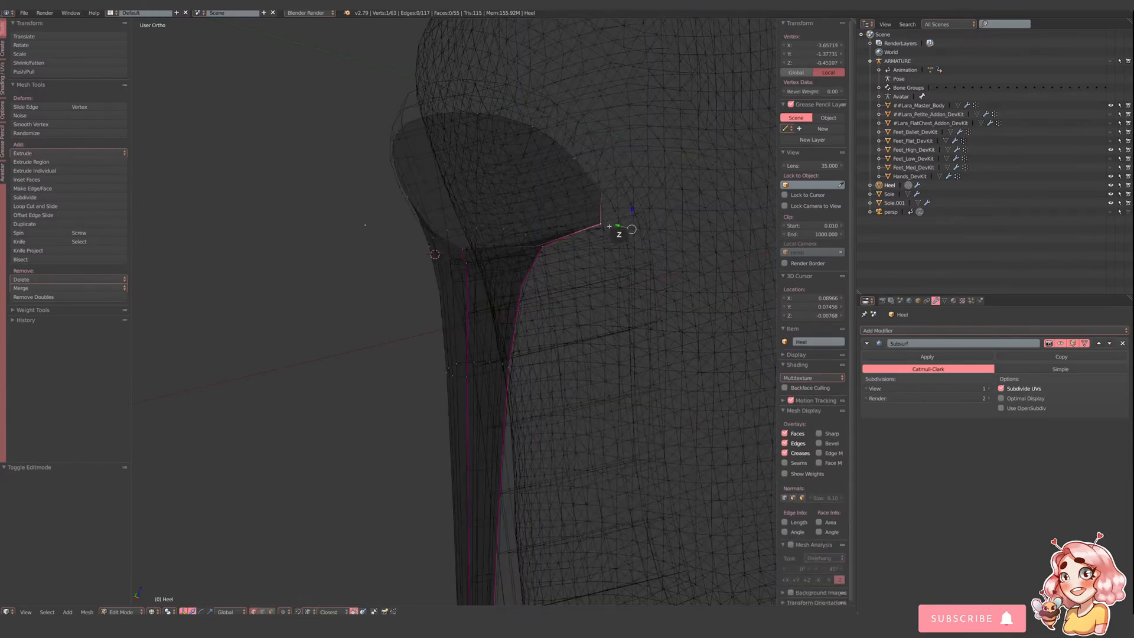
key(z)
middle_drag(617, 236, 628, 251)
ctrl+drag(617, 241, 635, 237)
key(ctrl+z)
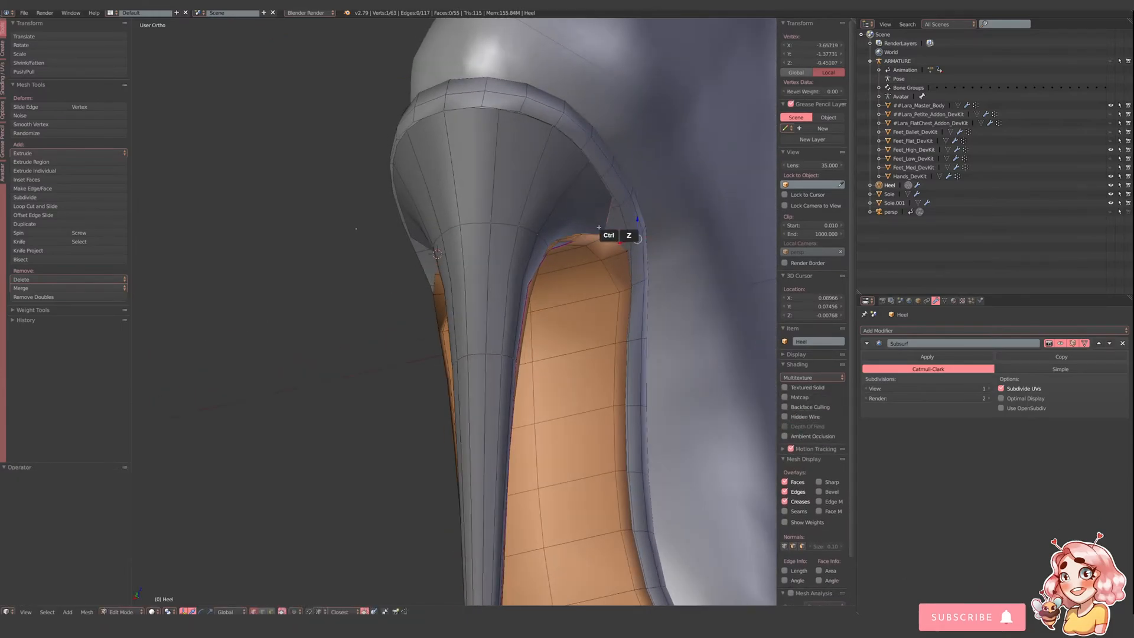
- Extrude the heel's open top edge loop in place and scale the new loop inward to 0.676
alt+shift+right_click(607, 192)
middle_drag(607, 192, 612, 222)
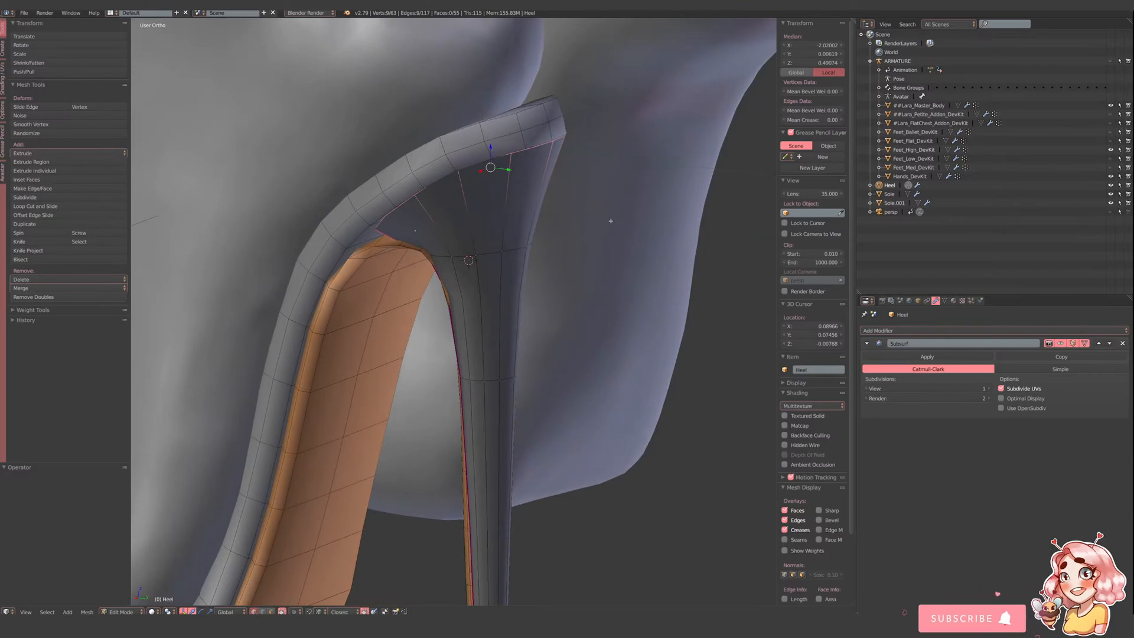
key(e)
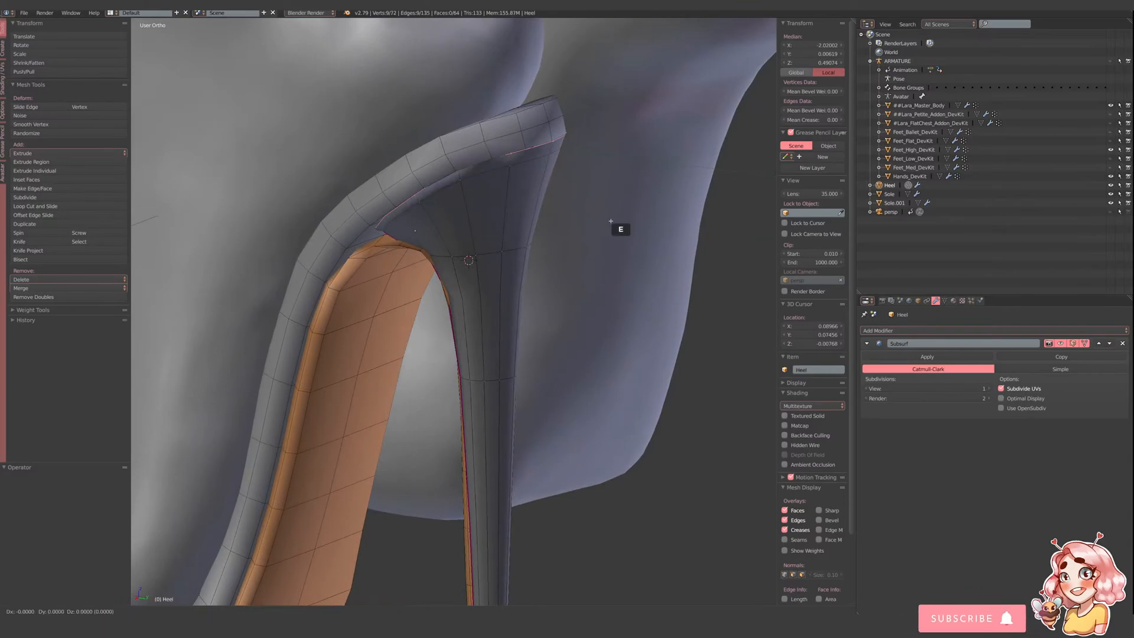
right_click(604, 218)
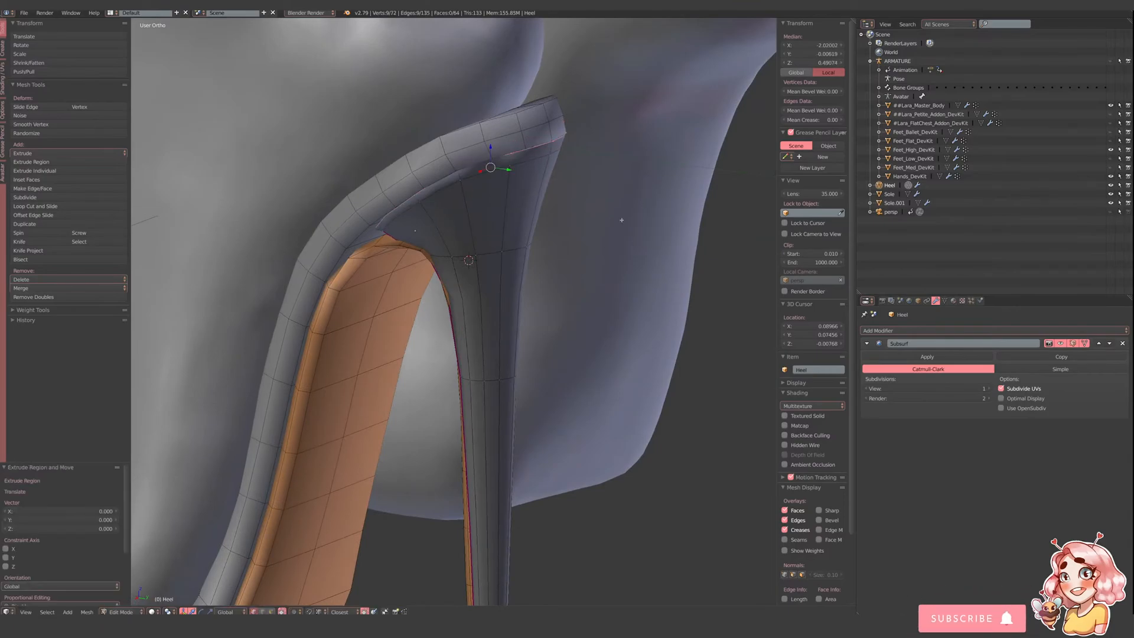
key(s)
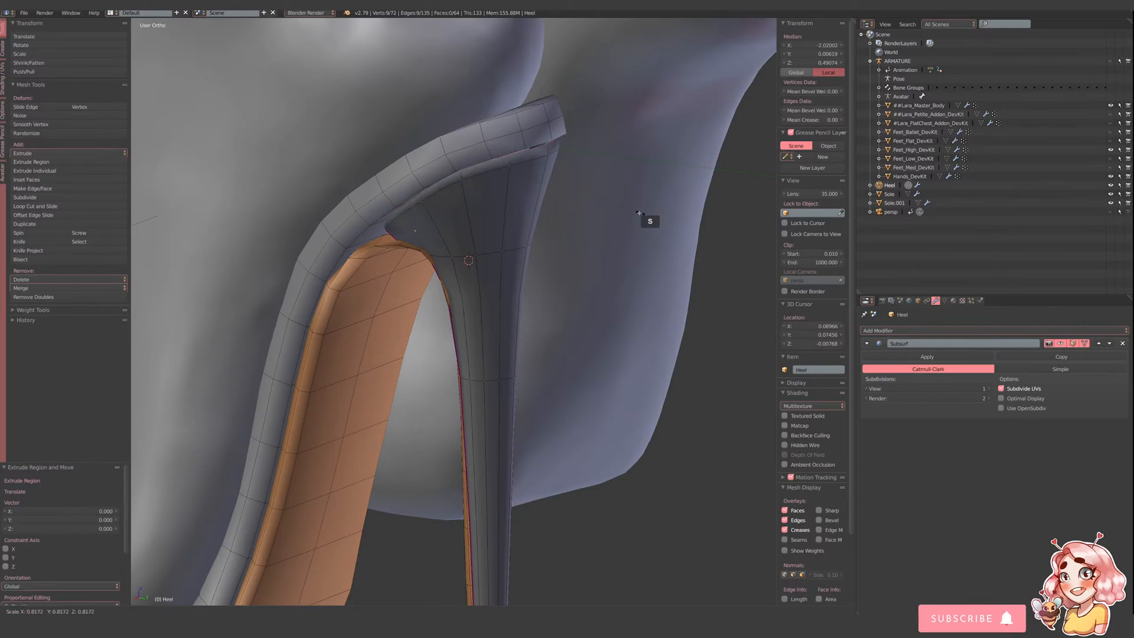
click(606, 226)
middle_drag(606, 225, 521, 189)
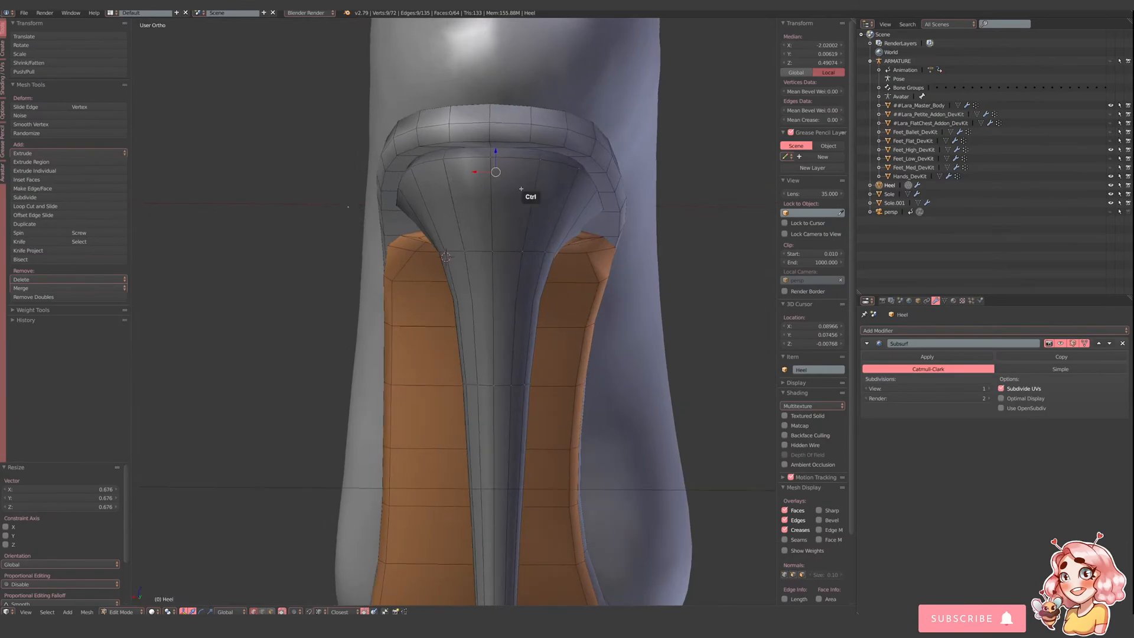
- Add an edge loop around the heel's flared upper section and slide it close to the top rim
key(ctrl+r)
click(561, 184)
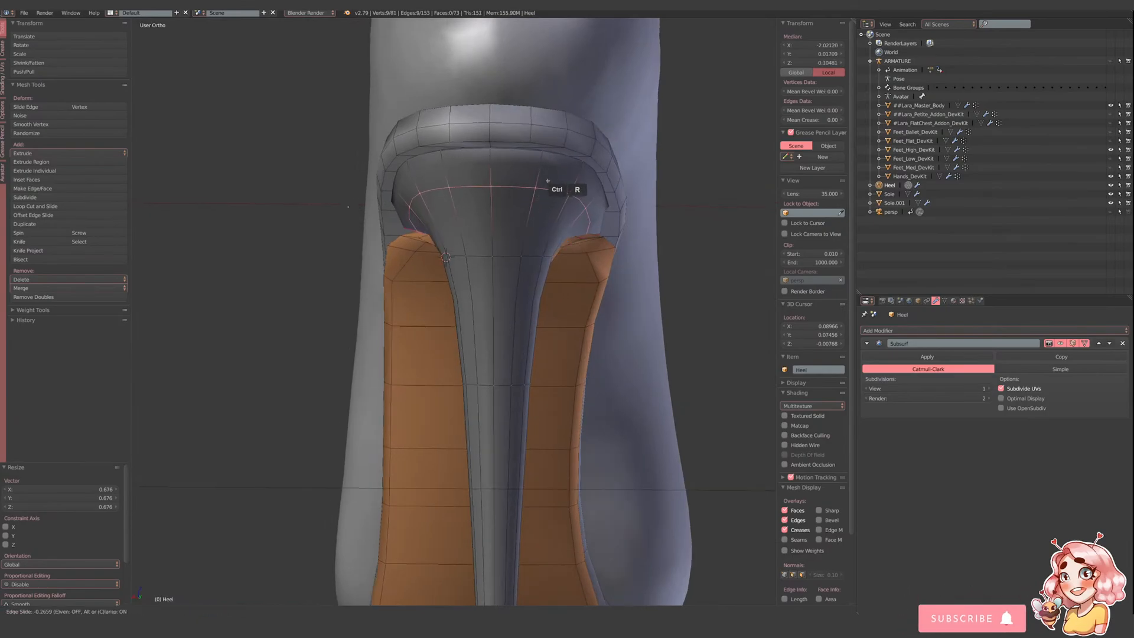
click(563, 153)
- Enable proportional editing and move the heel's two front corner vertices outward by 0.003 each along X
middle_drag(564, 153, 376, 270)
right_click(383, 256)
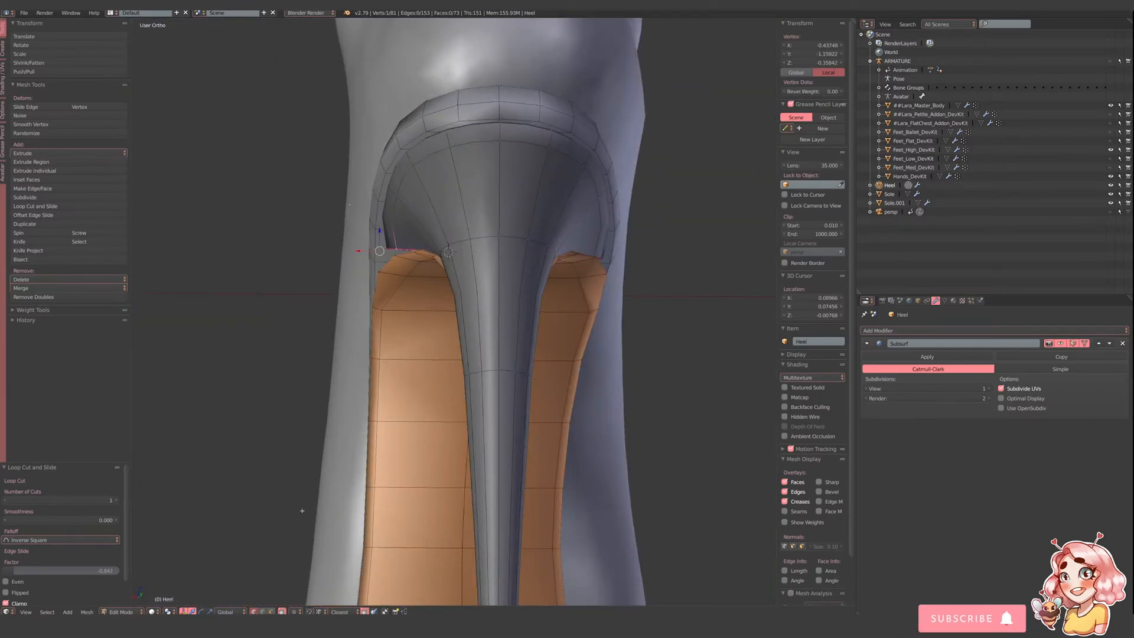
click(295, 612)
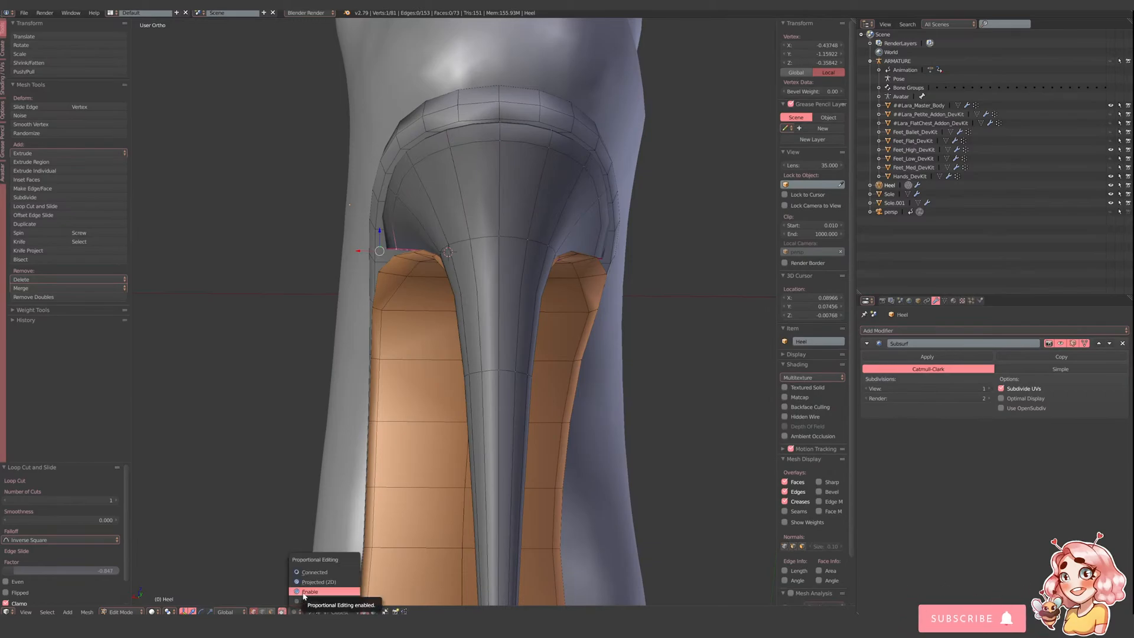
click(304, 592)
key(s)
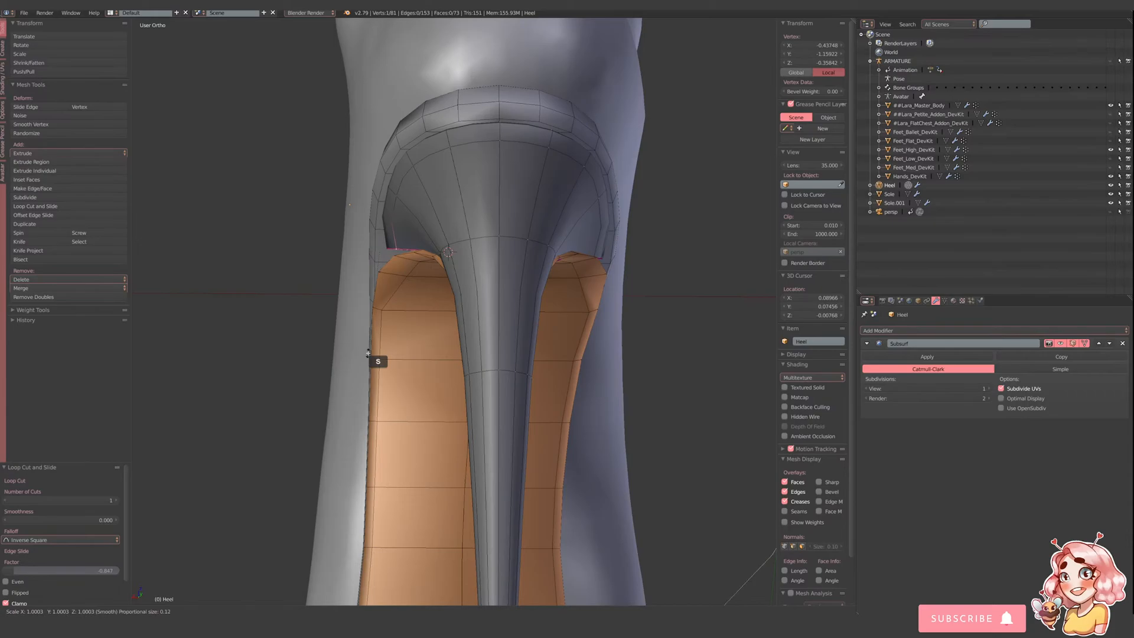
scroll(368, 353, up, 15)
right_click(368, 354)
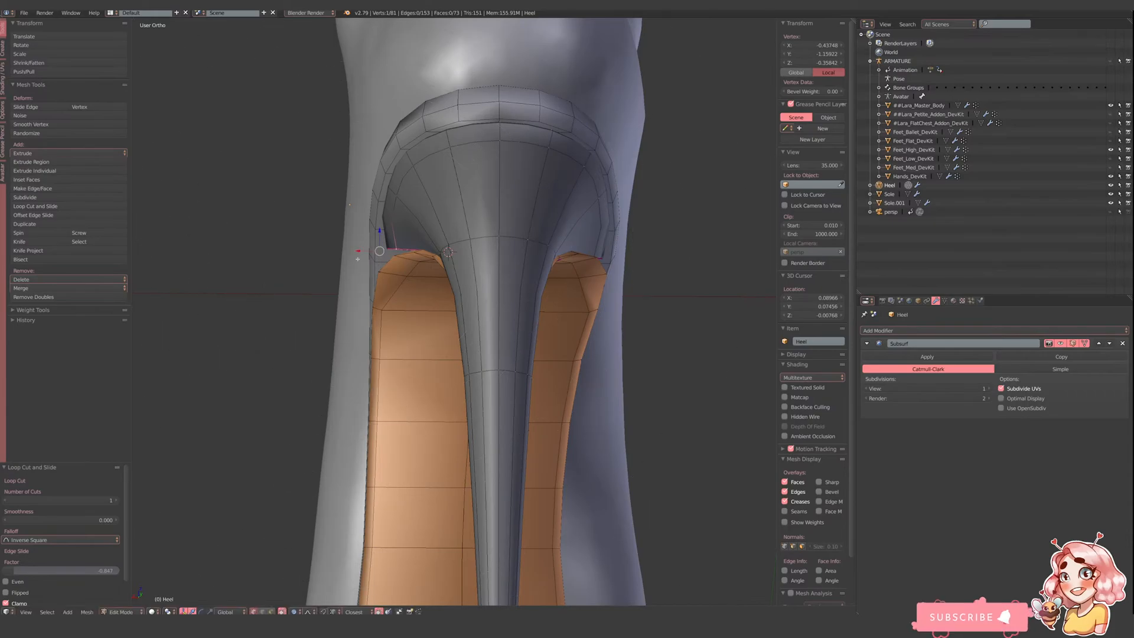
drag(358, 253, 347, 253)
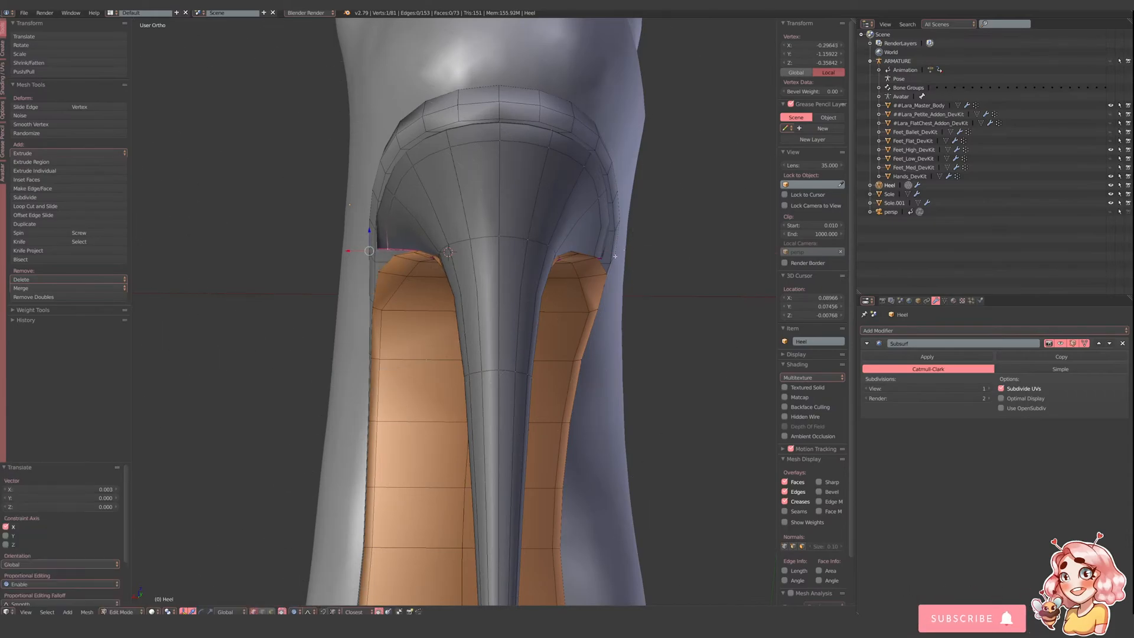
drag(590, 261, 598, 262)
- Move the side vertices of the heel's top rim outward by 0.001 along X and nudge one by 0.000576 along Y
middle_drag(574, 256, 577, 252)
right_click(591, 159)
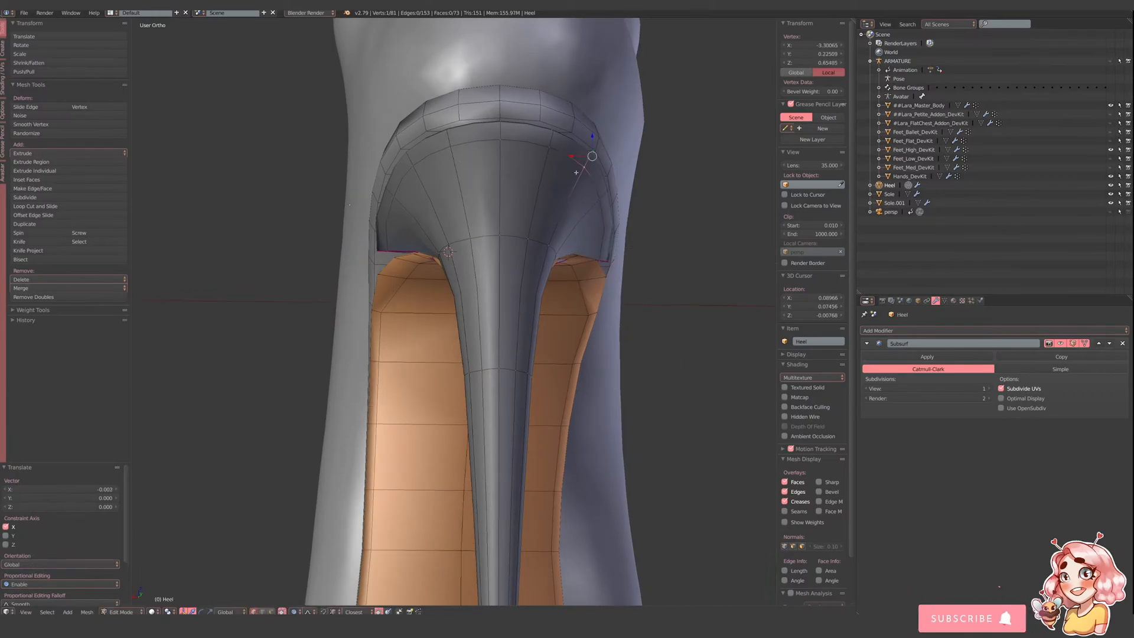
drag(572, 156, 573, 157)
middle_drag(573, 157, 553, 172)
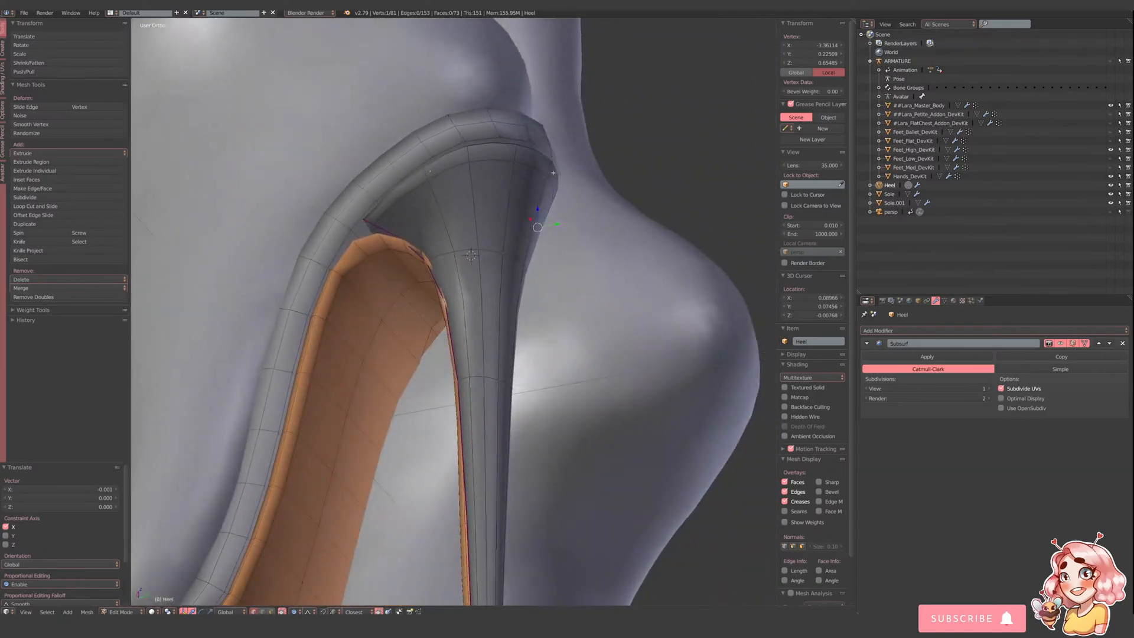
drag(573, 159, 581, 158)
middle_drag(581, 159, 494, 156)
right_click(453, 151)
click(392, 169)
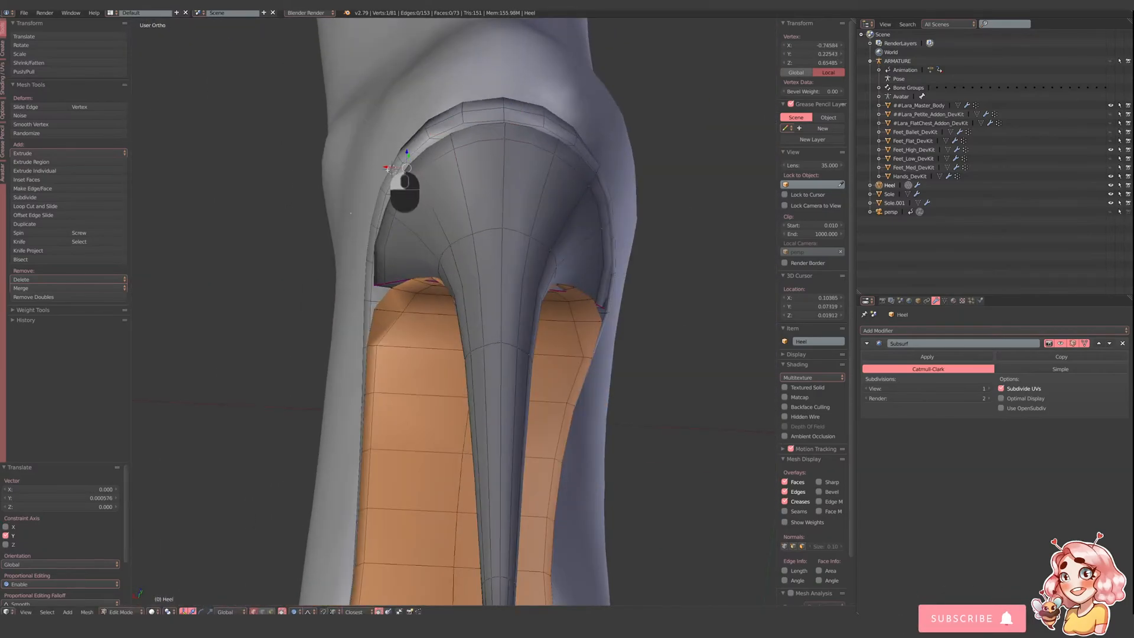
click(389, 165)
drag(386, 167, 391, 163)
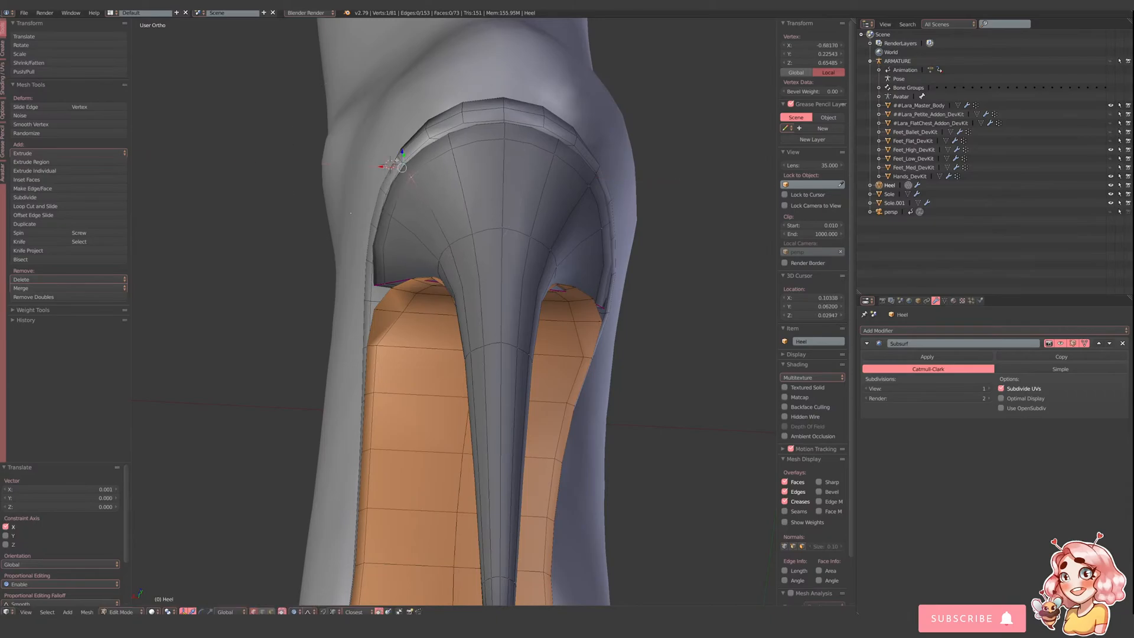
- Adjust the rear centre vertex of the heel's top rim along Y and Z to fit against the outsole
right_click(447, 123)
middle_drag(487, 148, 397, 160)
drag(359, 152, 351, 151)
middle_drag(350, 161, 433, 204)
drag(439, 215, 437, 210)
middle_drag(497, 214, 557, 215)
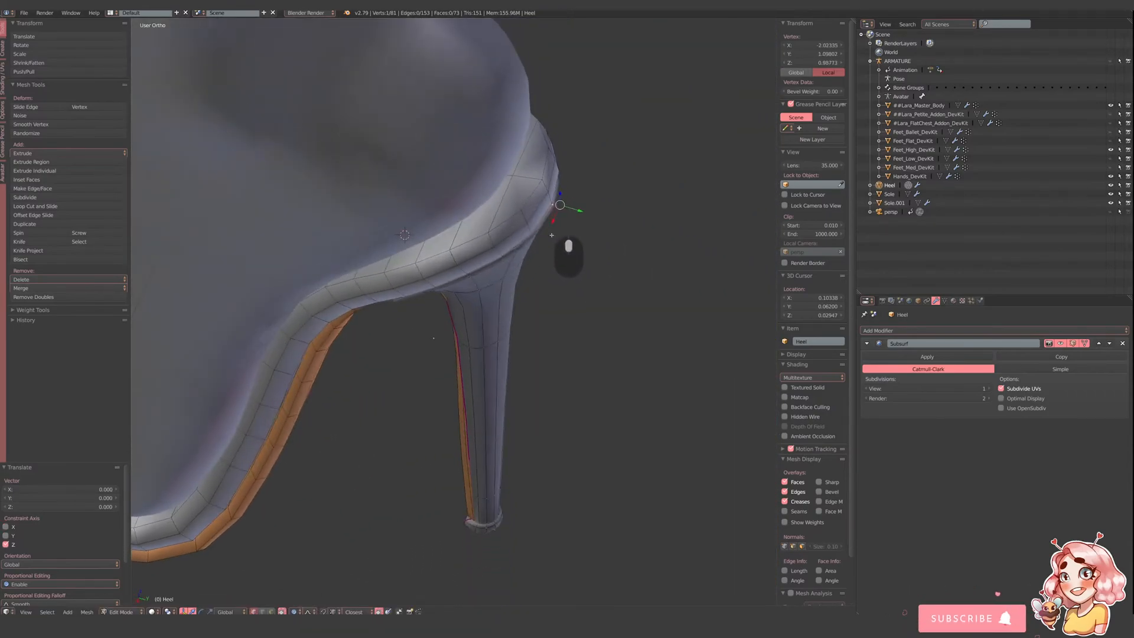
drag(575, 211, 576, 213)
middle_drag(575, 222, 527, 218)
key(Tab)
key(Tab)
- Select the two short edges at the heel's upper front corners in wireframe and set their mean crease to 1.00
shift+middle_drag(430, 245, 498, 293)
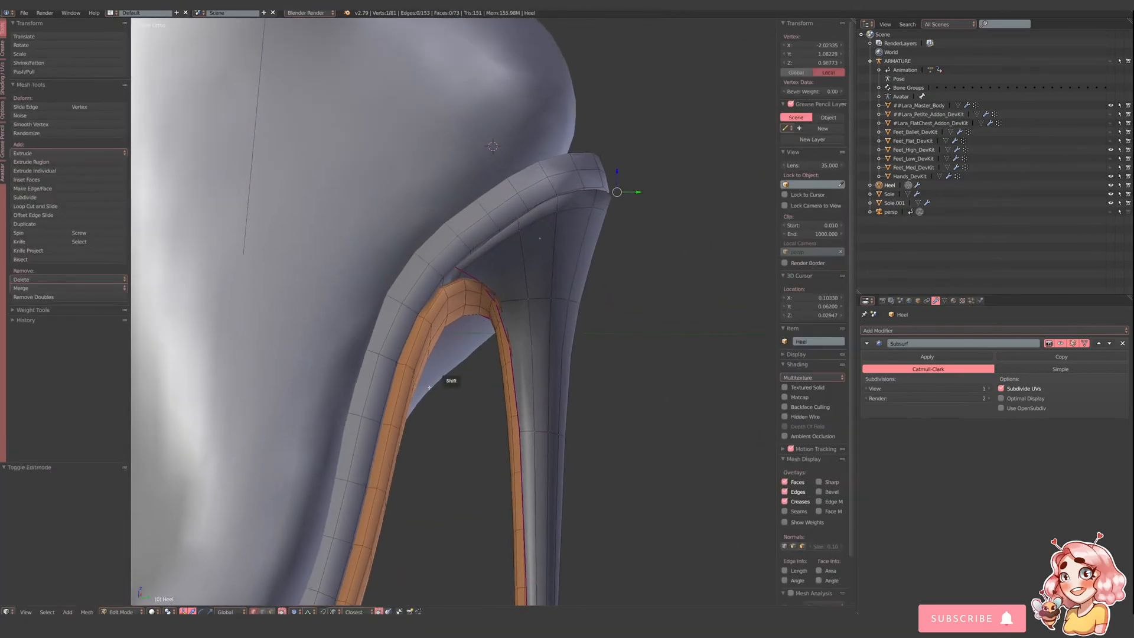
click(26, 612)
click(39, 536)
scroll(502, 363, up, 3)
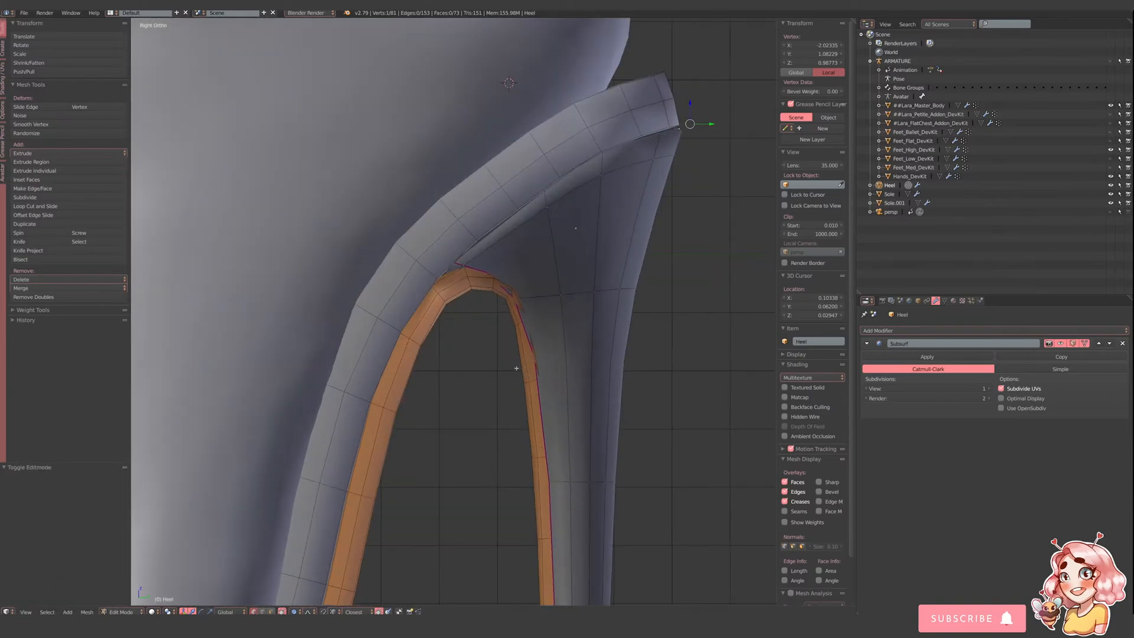
key(z)
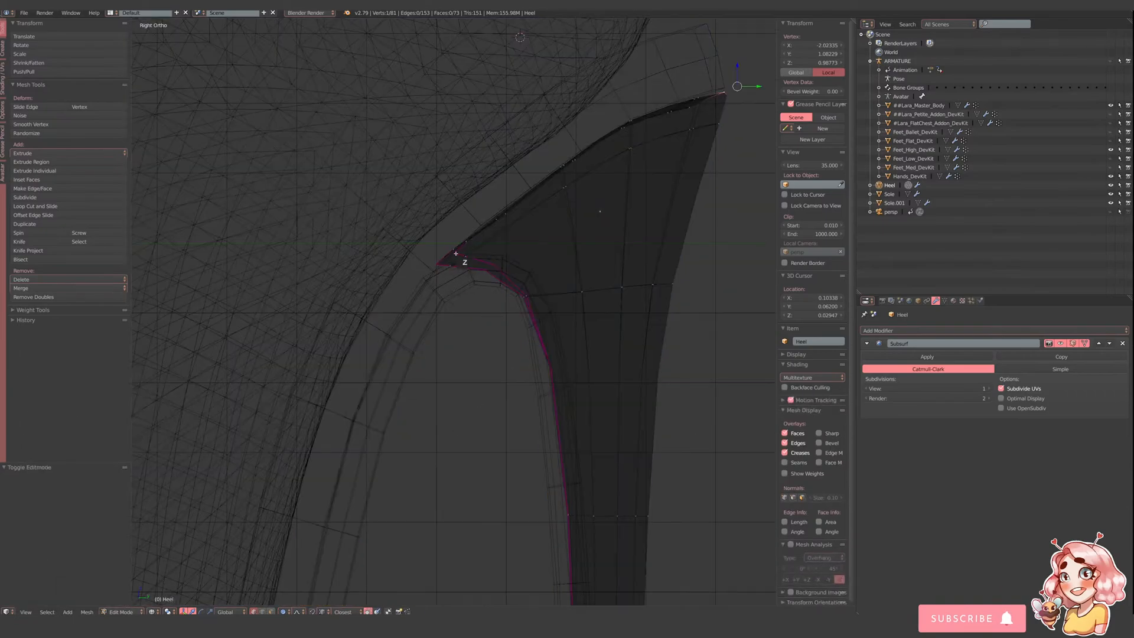
mouse_move(458, 260)
middle_down()
mouse_move(468, 286)
mouse_move(437, 261)
mouse_move(468, 278)
mouse_move(480, 226)
middle_up()
key(z)
key(z)
alt+shift+click(552, 229)
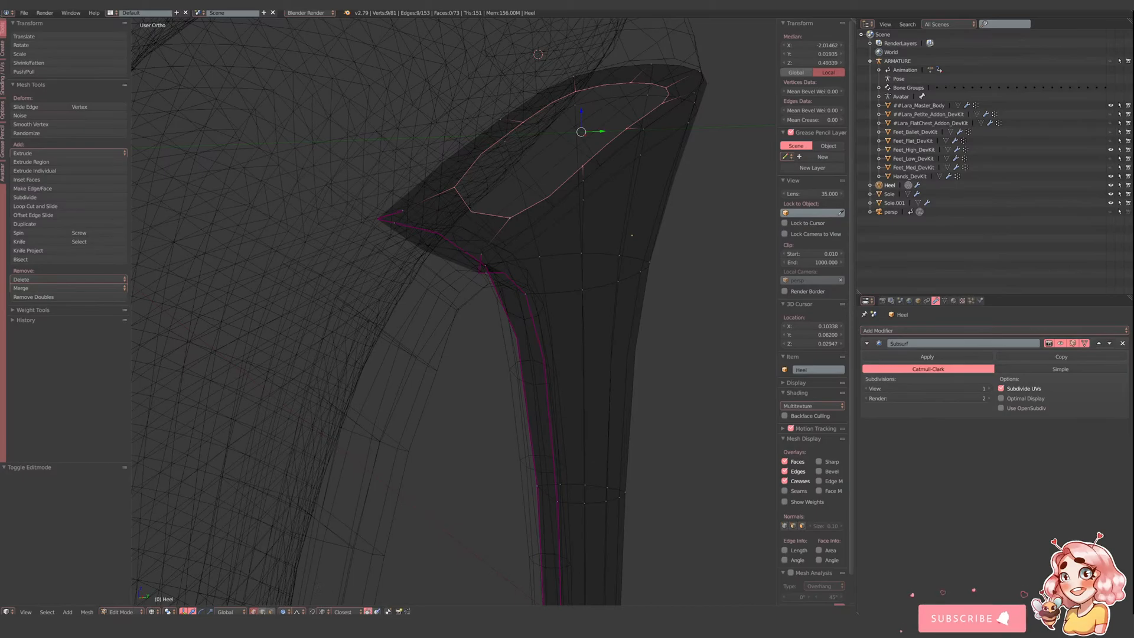
right_click(494, 242)
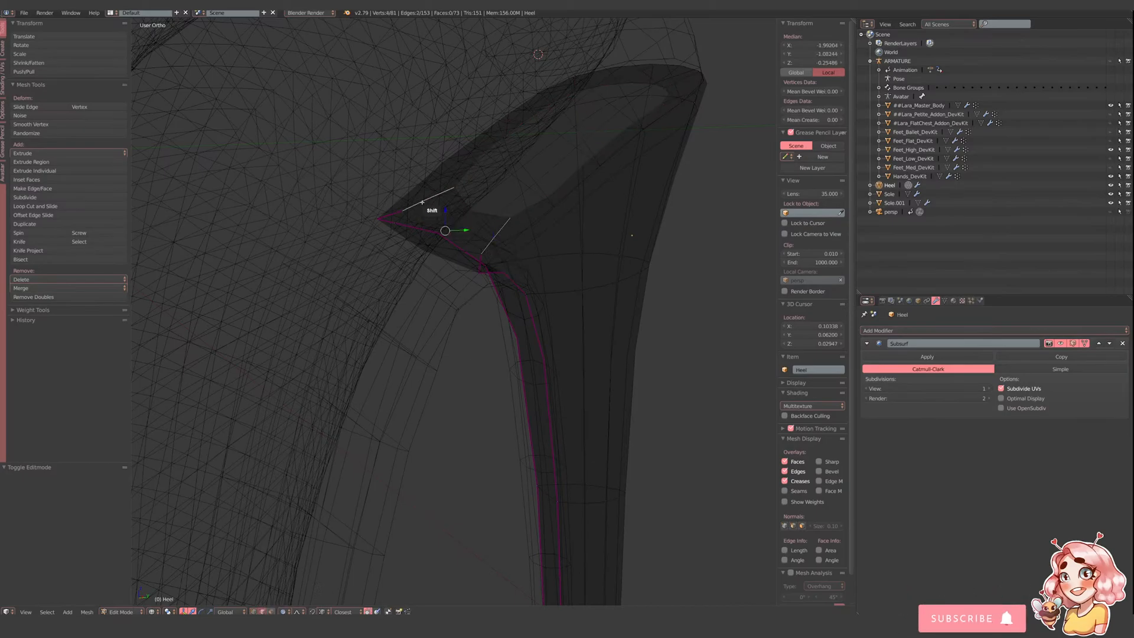
drag(824, 122, 836, 121)
key(z)
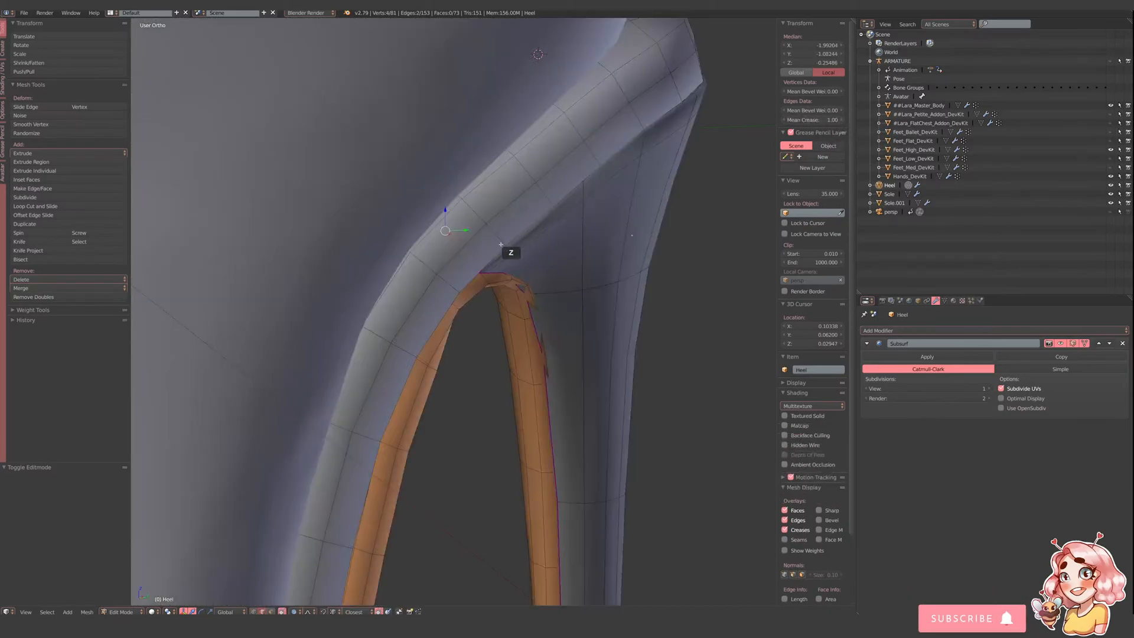
- Fine-tune the mean crease of the two front corner edges to 0.94 while checking the heel's fit with the outsole
middle_drag(498, 243, 409, 226)
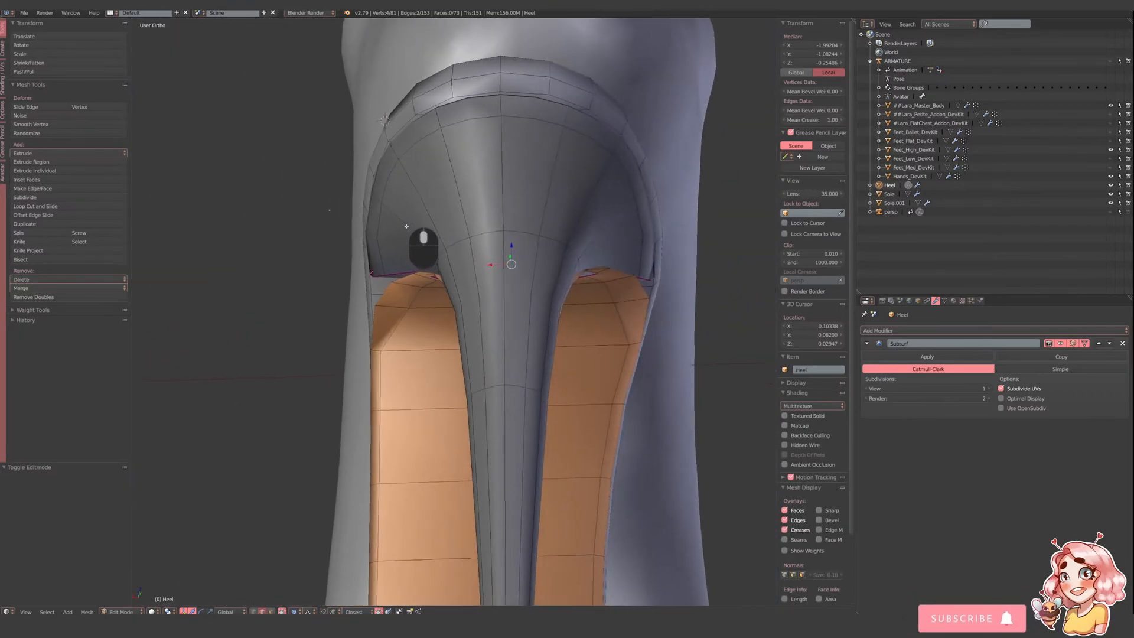
middle_drag(525, 180, 525, 190)
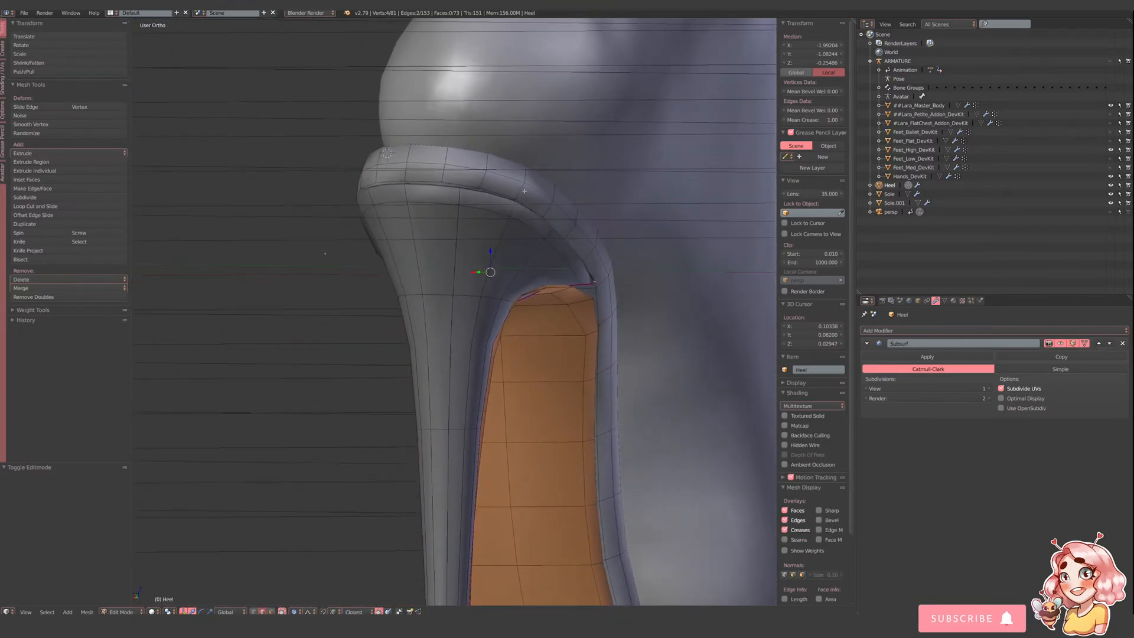
drag(797, 121, 782, 138)
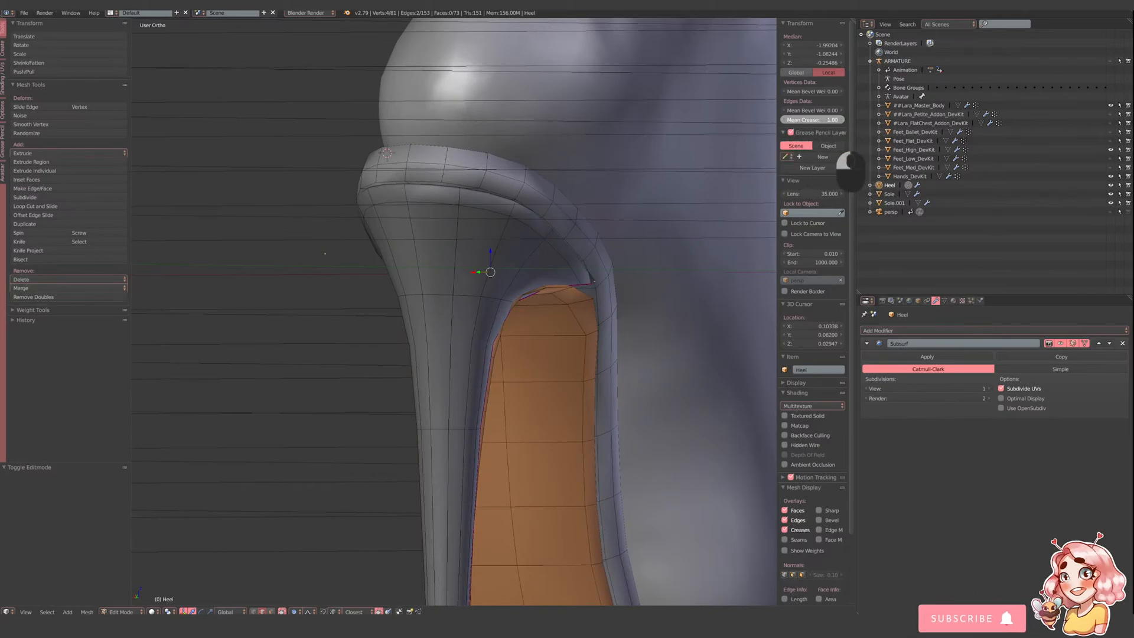
drag(681, 120, 811, 120)
scroll(649, 253, up, 3)
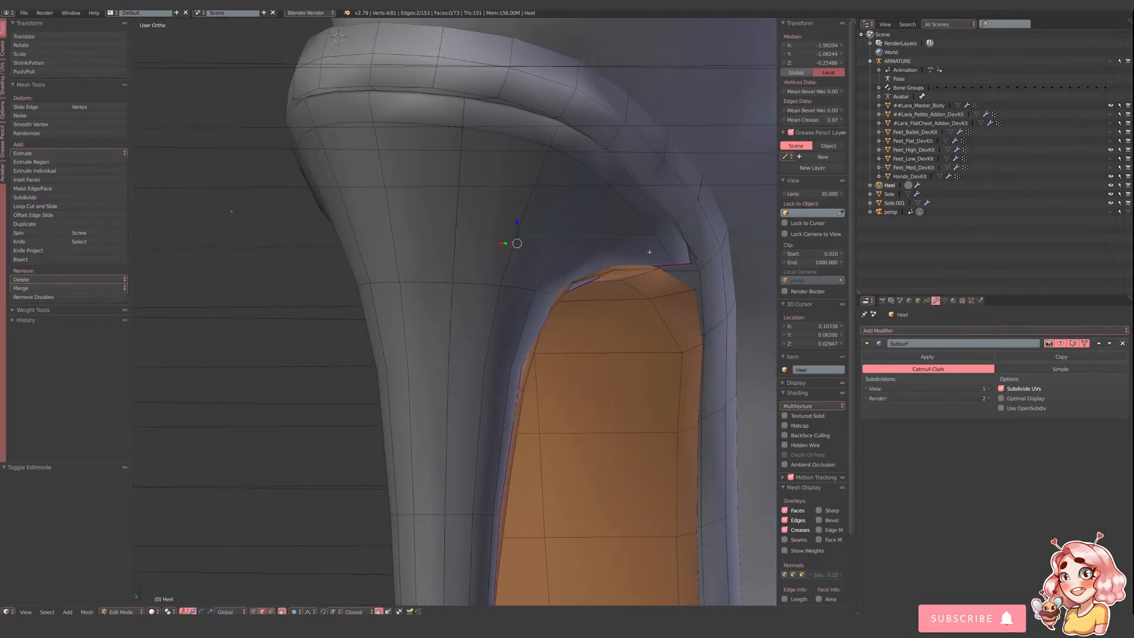
drag(827, 120, 817, 120)
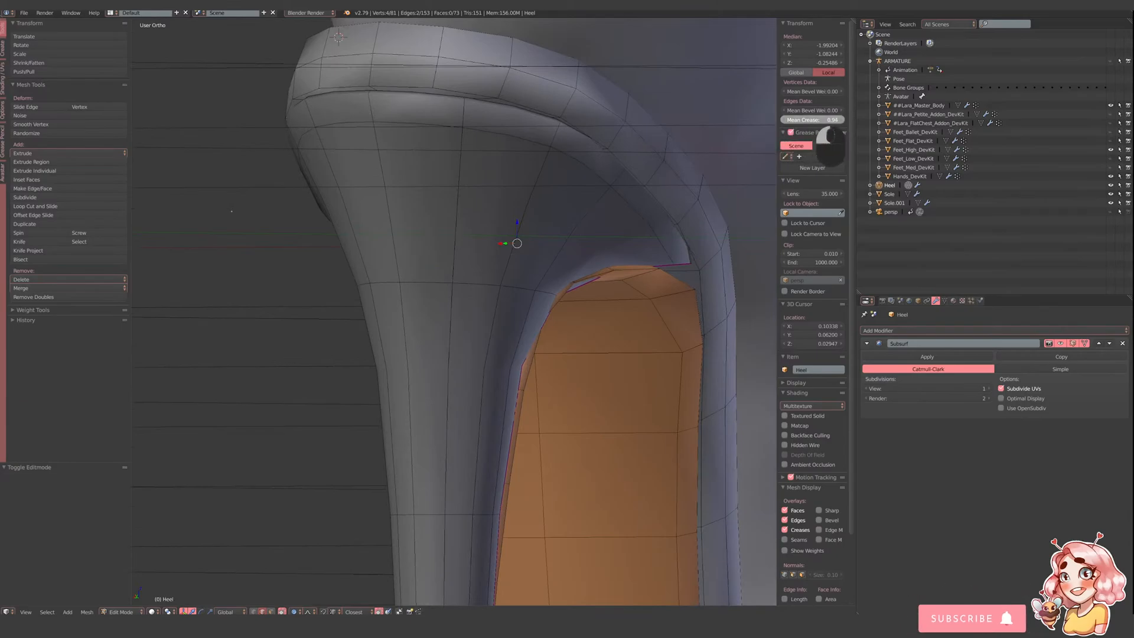
scroll(473, 242, down, 2)
middle_drag(390, 251, 543, 249)
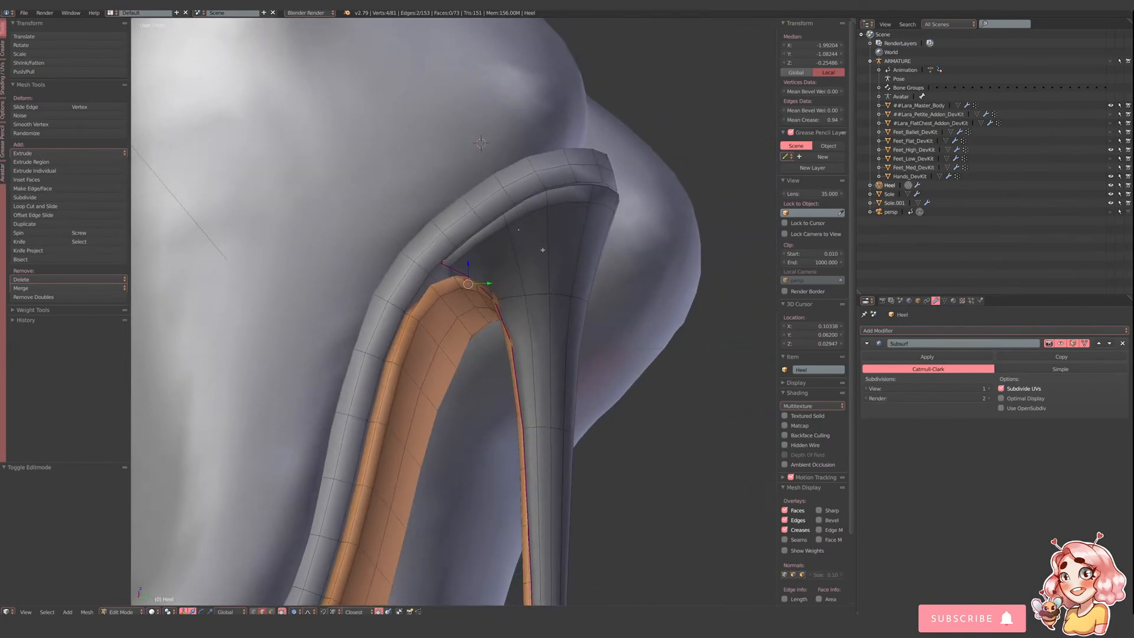
- Examine the orange outsole's mesh in solid and wireframe display where it meets the front of the heel
key(Tab)
right_click(459, 317)
scroll(457, 319, down, 2)
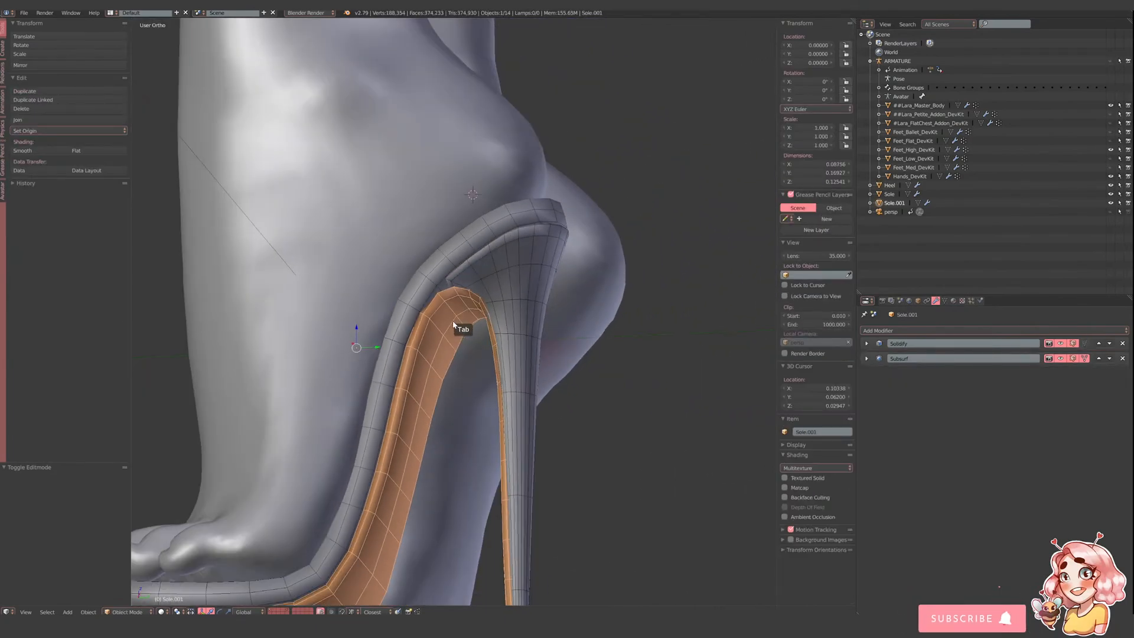
middle_drag(455, 320, 329, 329)
scroll(485, 279, up, 3)
key(Tab)
key(z)
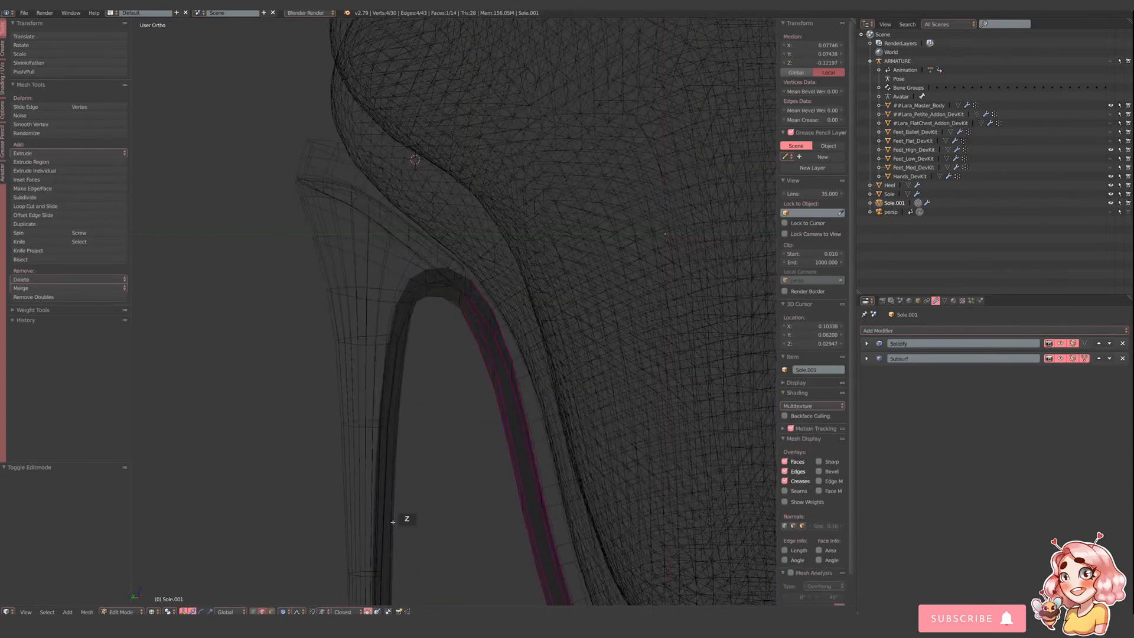
key(Tab)
key(z)
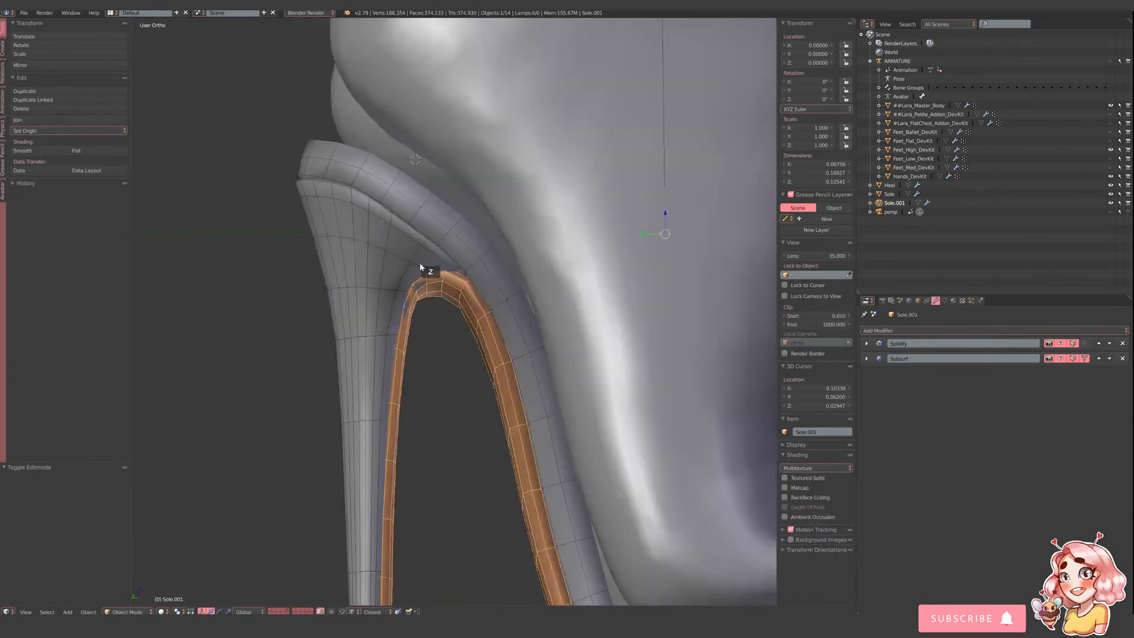
- Try to extrude the heel's narrow front face downward against the outsole, shaping it from the right side view
right_click(420, 264)
key(z)
key(Tab)
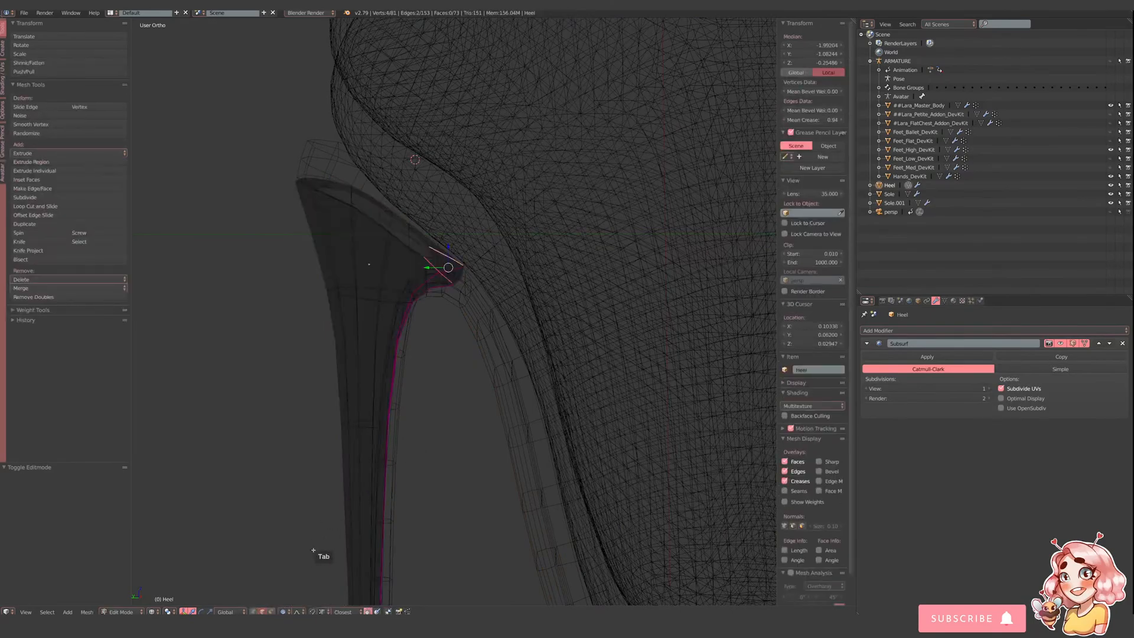
key(a)
right_click(463, 276)
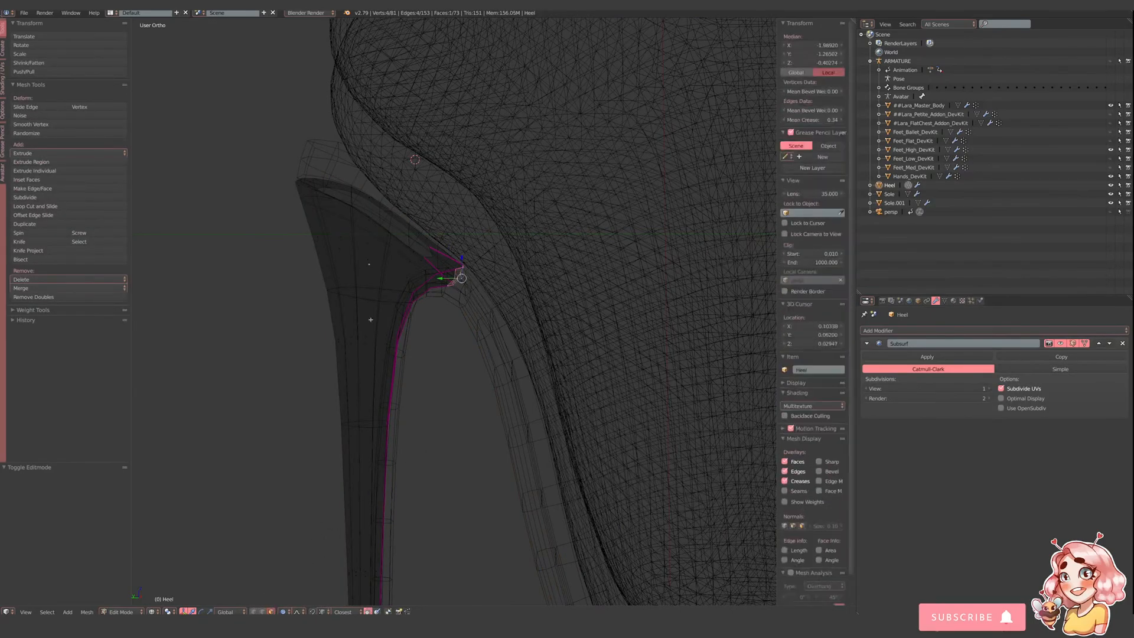
middle_drag(370, 319, 504, 325)
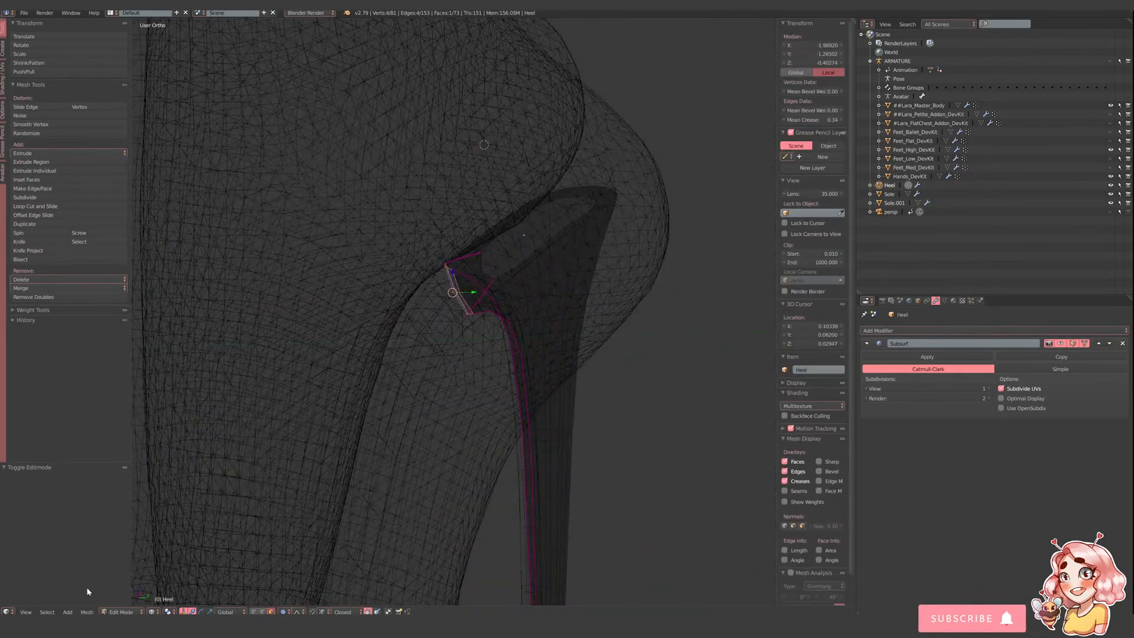
click(21, 612)
click(47, 535)
key(z)
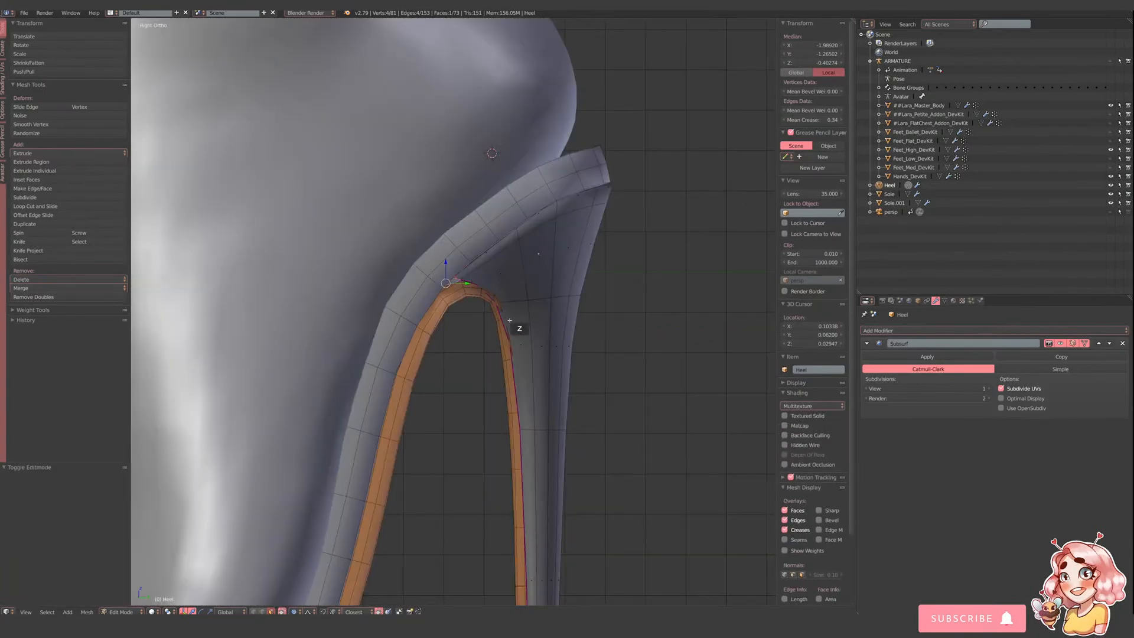
key(e)
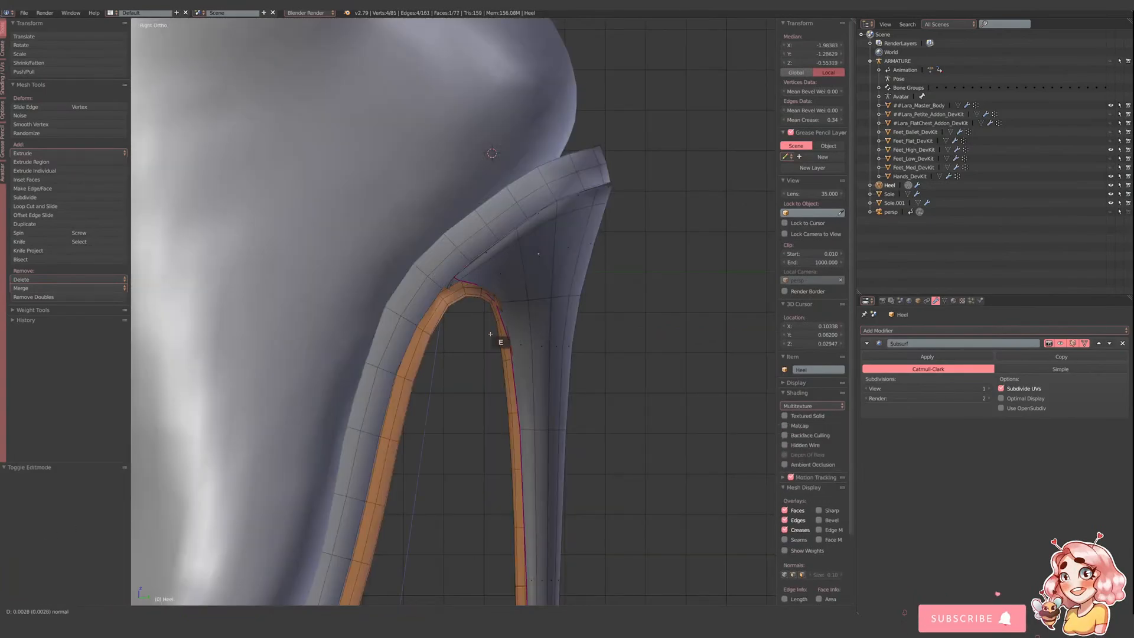
click(477, 332)
drag(463, 296, 455, 297)
key(ctrl+z)
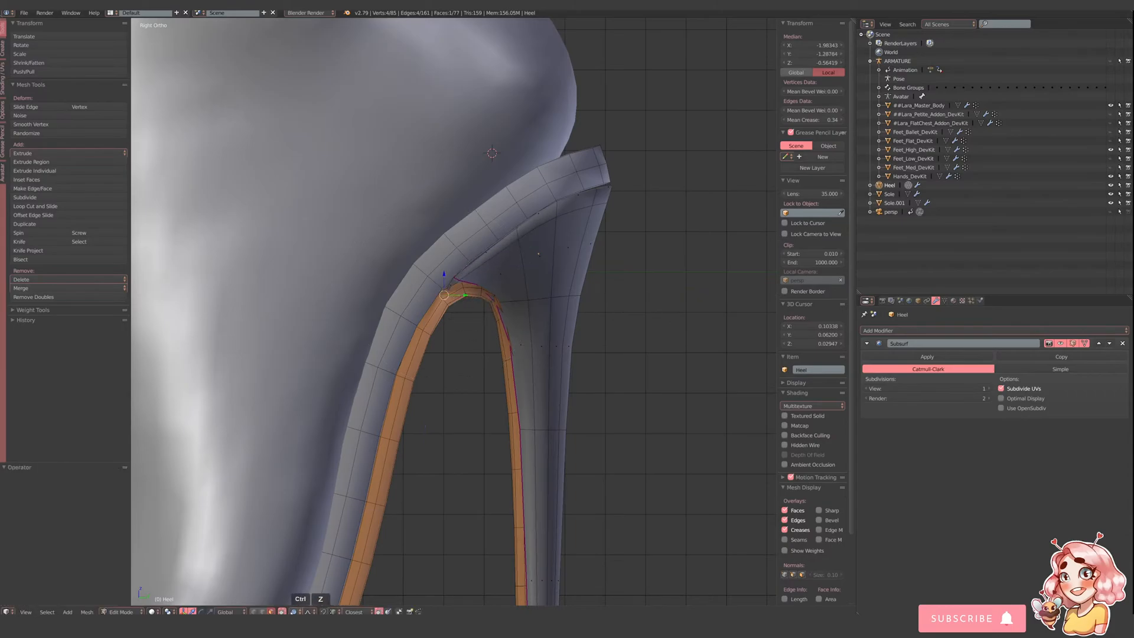
- Disable proportional editing, then undo the trial shift along Y and the extrusion of the heel's front face
click(295, 612)
click(306, 602)
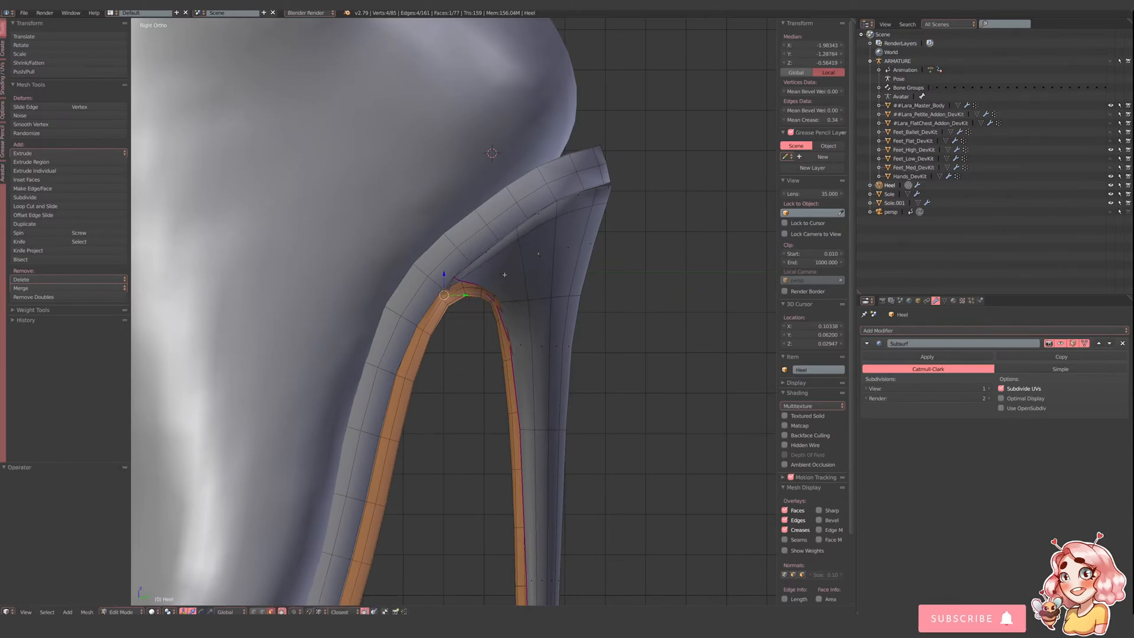
drag(457, 296, 450, 299)
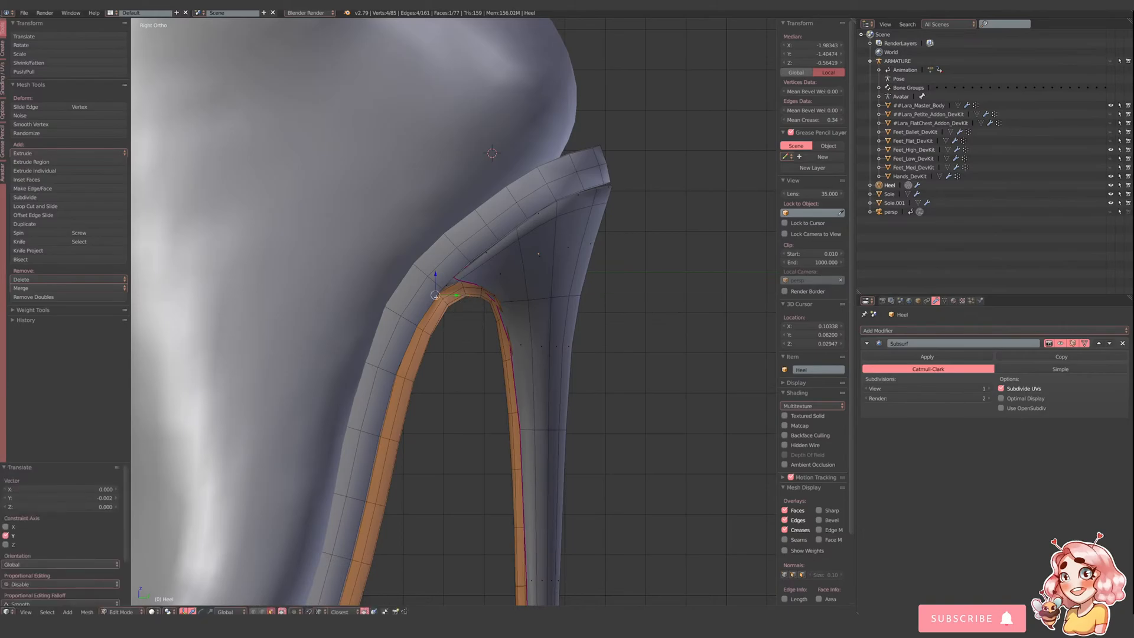
key(ctrl+z)
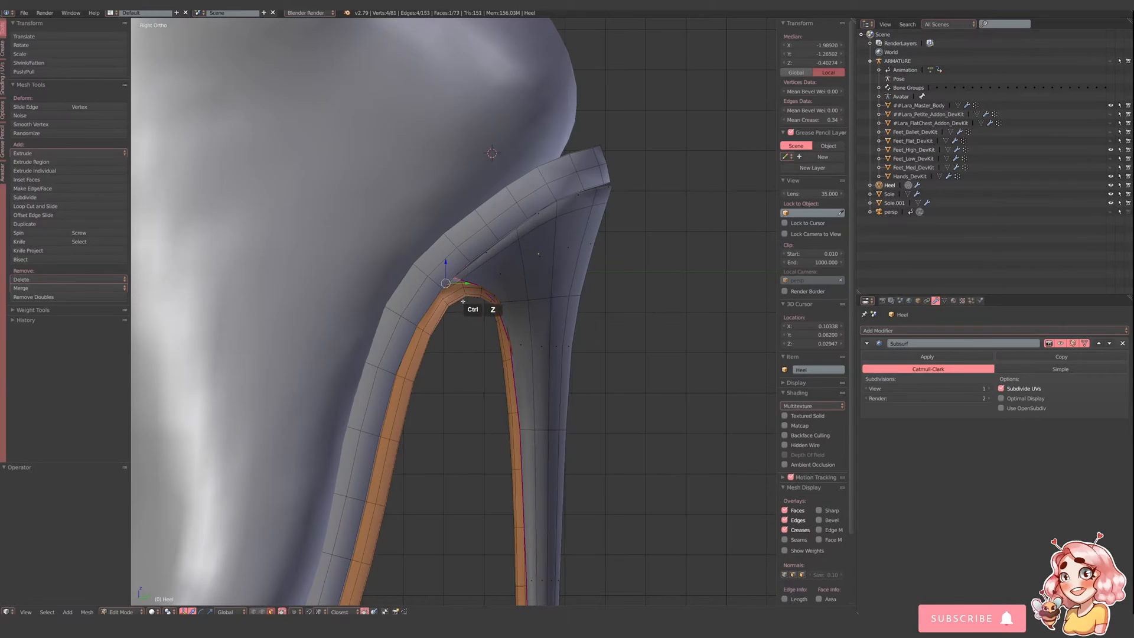
key(ctrl+z)
- Hide the orange outsole Sole.001 and select the heel's narrow front face in Edit Mode
key(Tab)
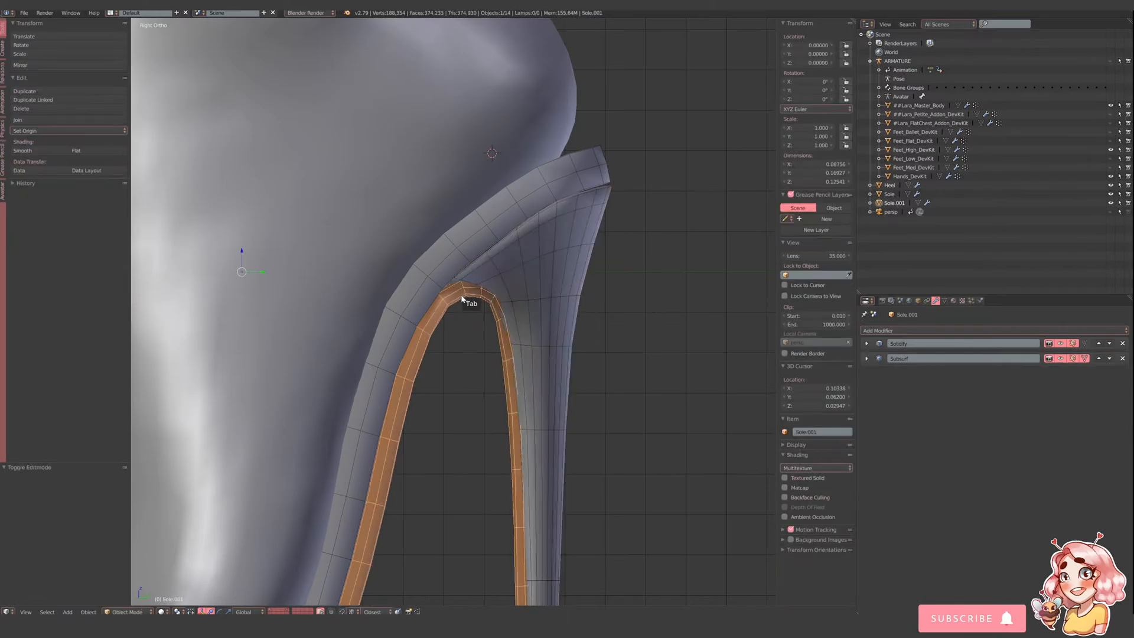
right_click(536, 331)
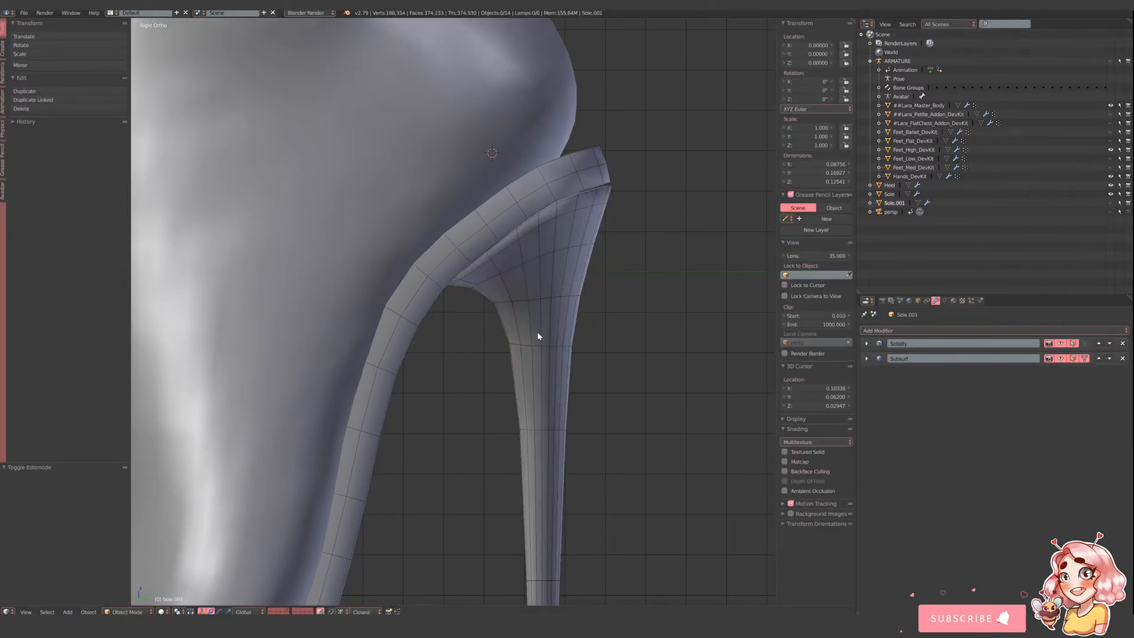
key(Tab)
middle_drag(547, 327, 455, 267)
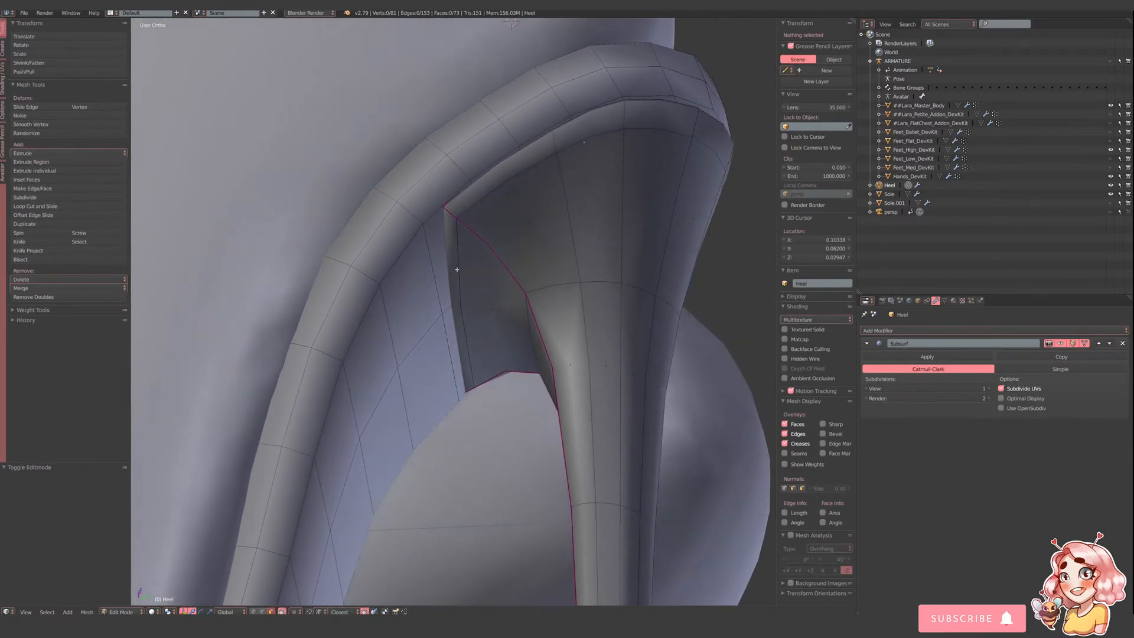
right_click(454, 271)
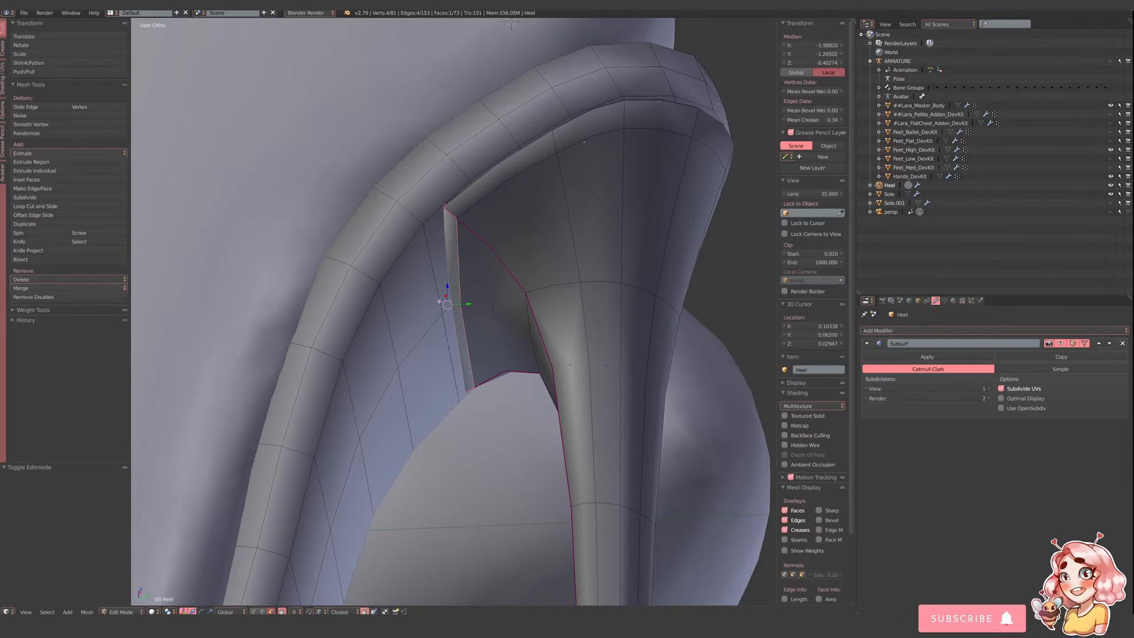
- Extrude the heel's front face by 0.005, move it -0.002 along Y, and set its mean crease to 0.00
click(25, 612)
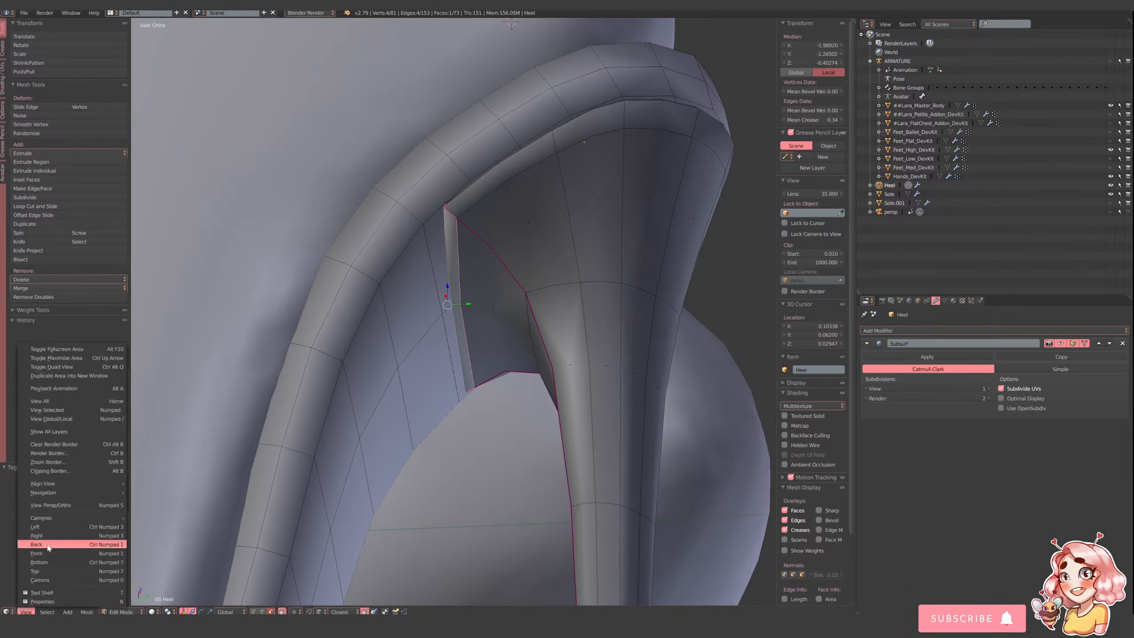
click(48, 535)
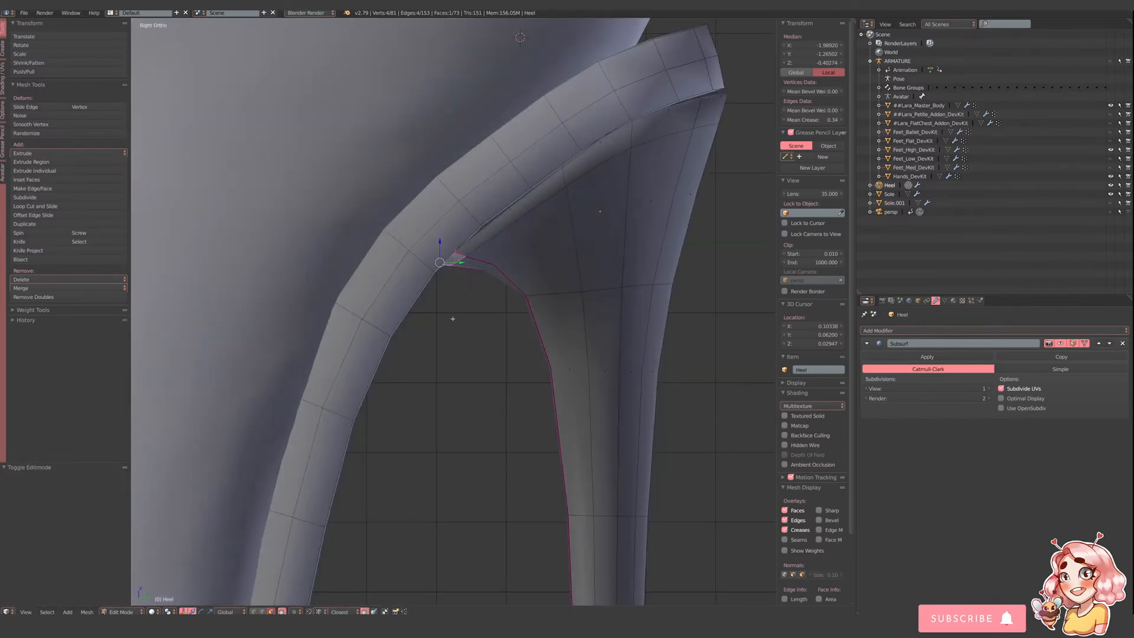
key(e)
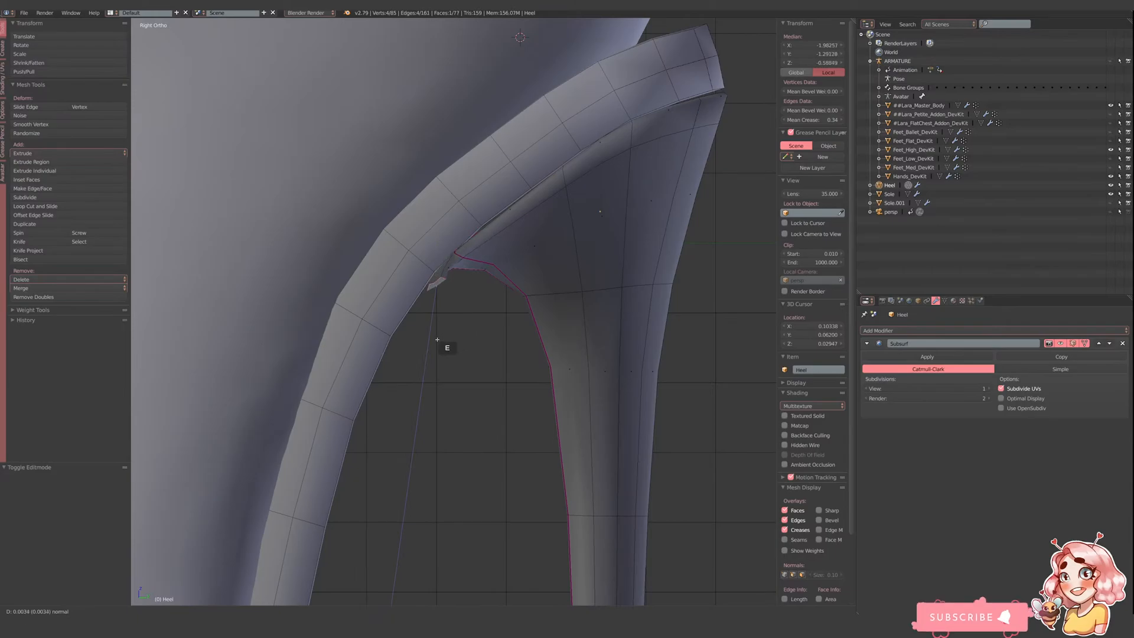
click(453, 313)
key(g)
key(y)
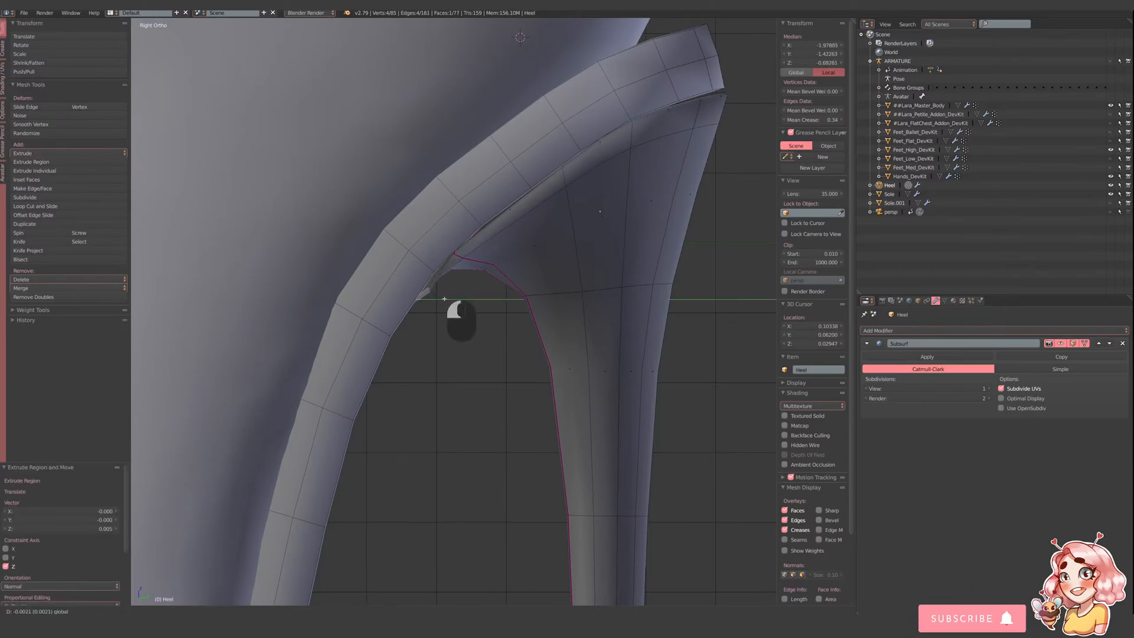
click(440, 313)
drag(819, 120, 687, 118)
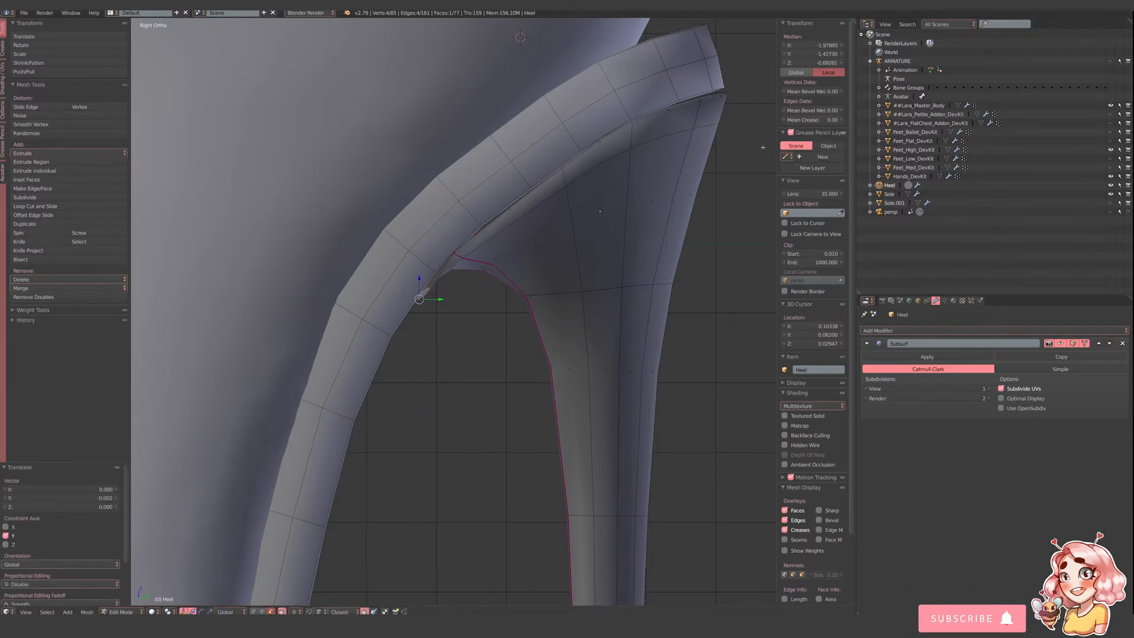
- Select two edges connecting the heel's old front boundary to the extruded face and set their mean crease to 0.48
middle_drag(588, 292, 592, 331)
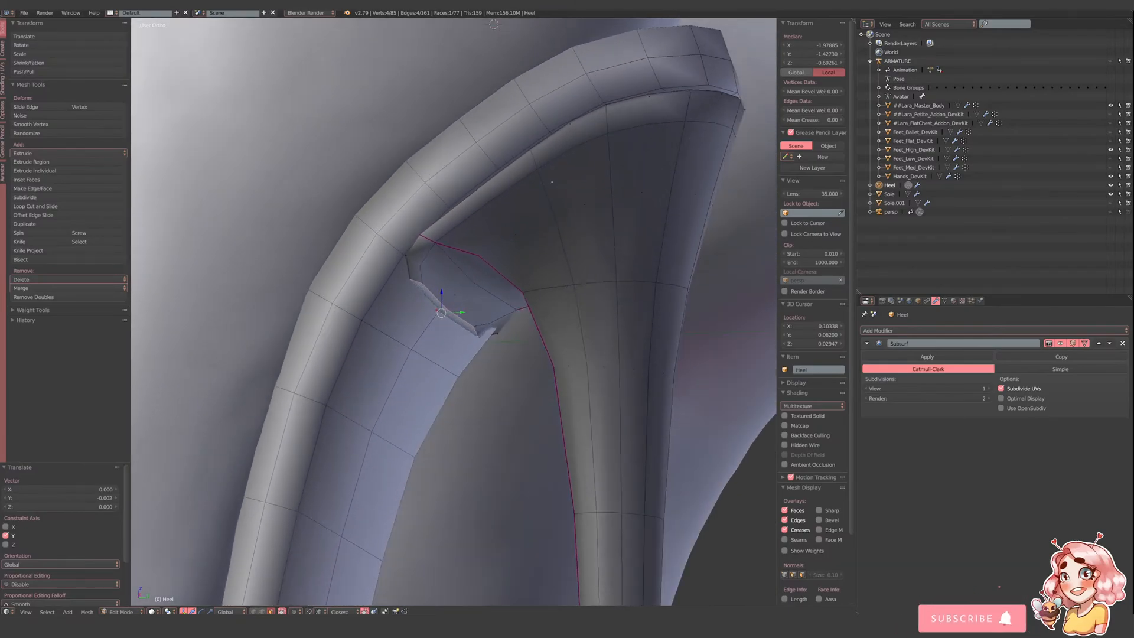
right_click(420, 266)
shift+right_click(492, 314)
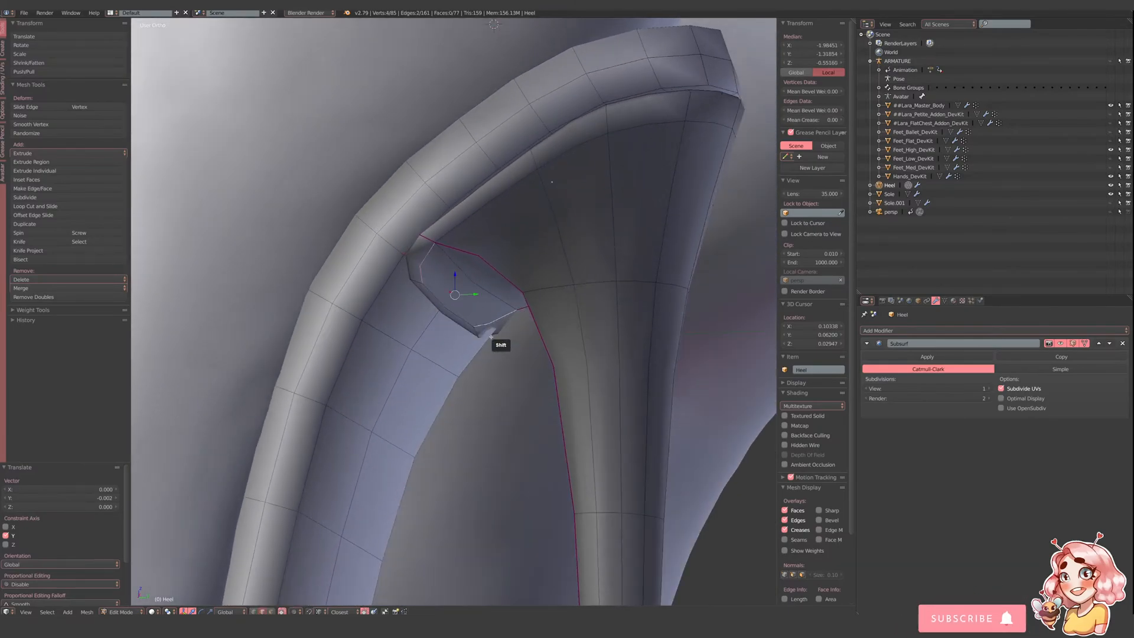
drag(808, 119, 862, 120)
key(z)
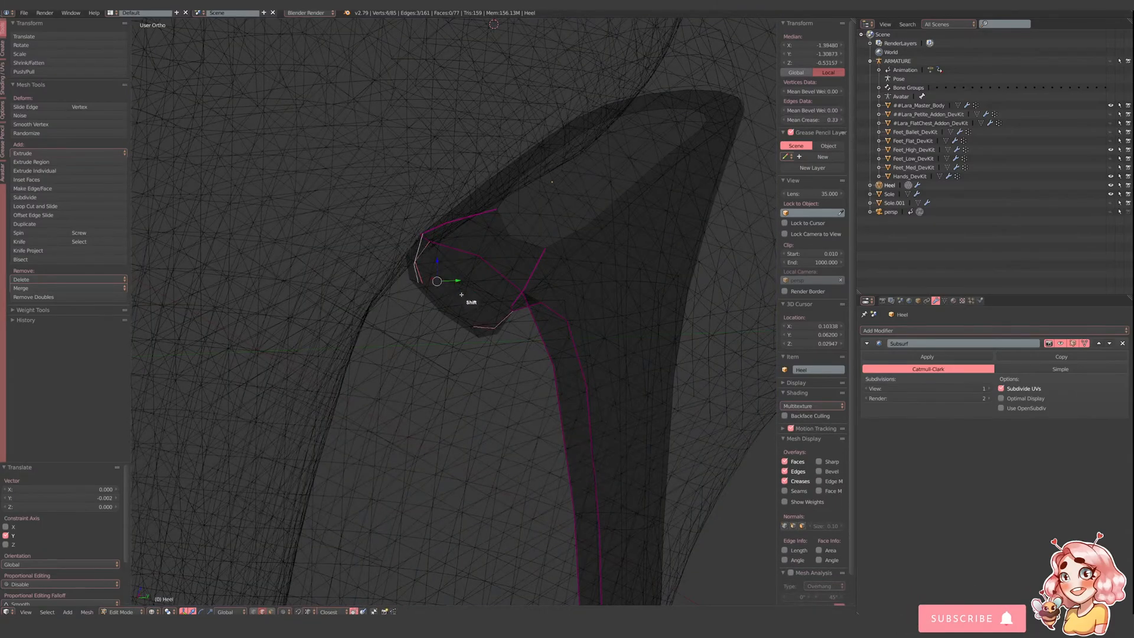
key(ctrl+z)
key(ctrl+z)
- Turn off the Subsurf preview, select all four edges running along the new extrusion, and set their mean crease to 1.00
middle_drag(434, 270, 527, 278)
key(z)
click(1060, 343)
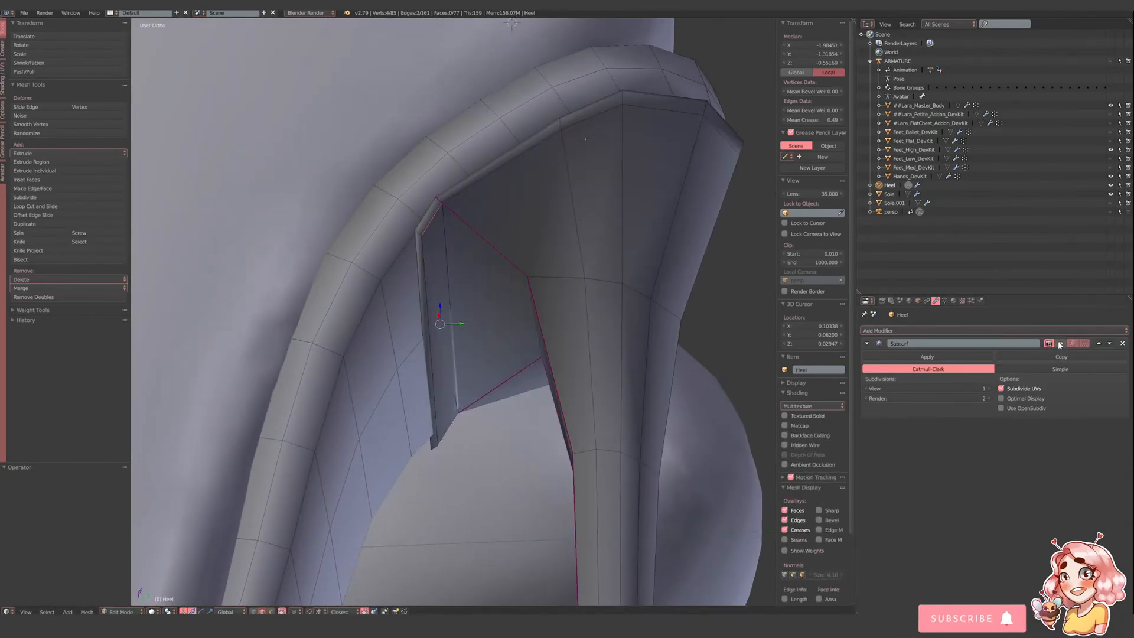
shift+click(423, 212)
middle_drag(423, 211, 466, 124)
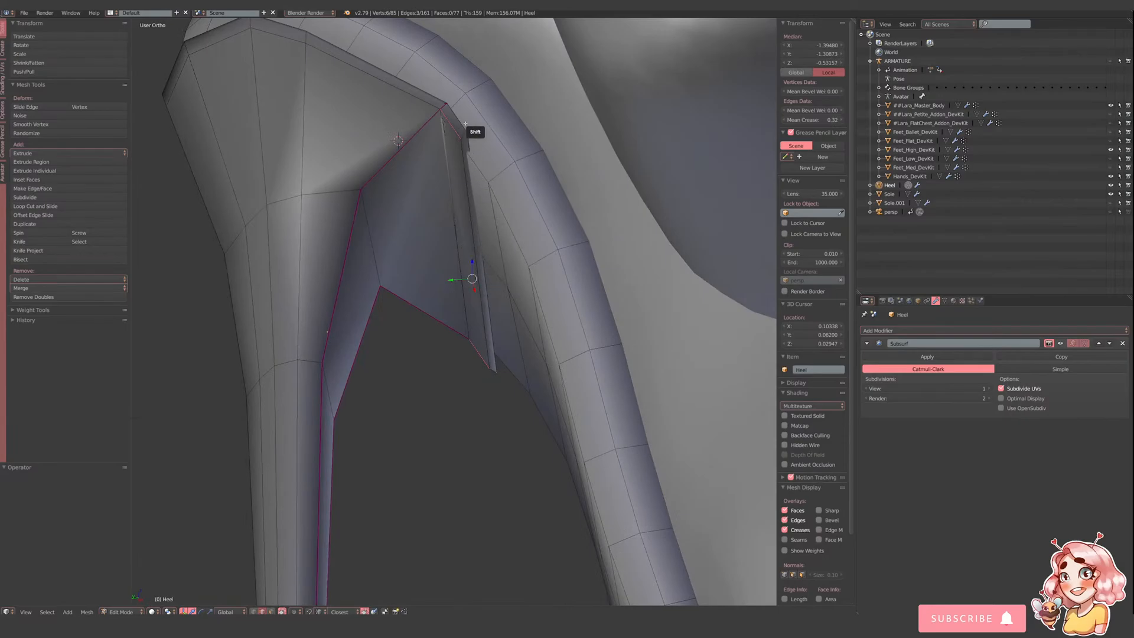
drag(796, 120, 845, 121)
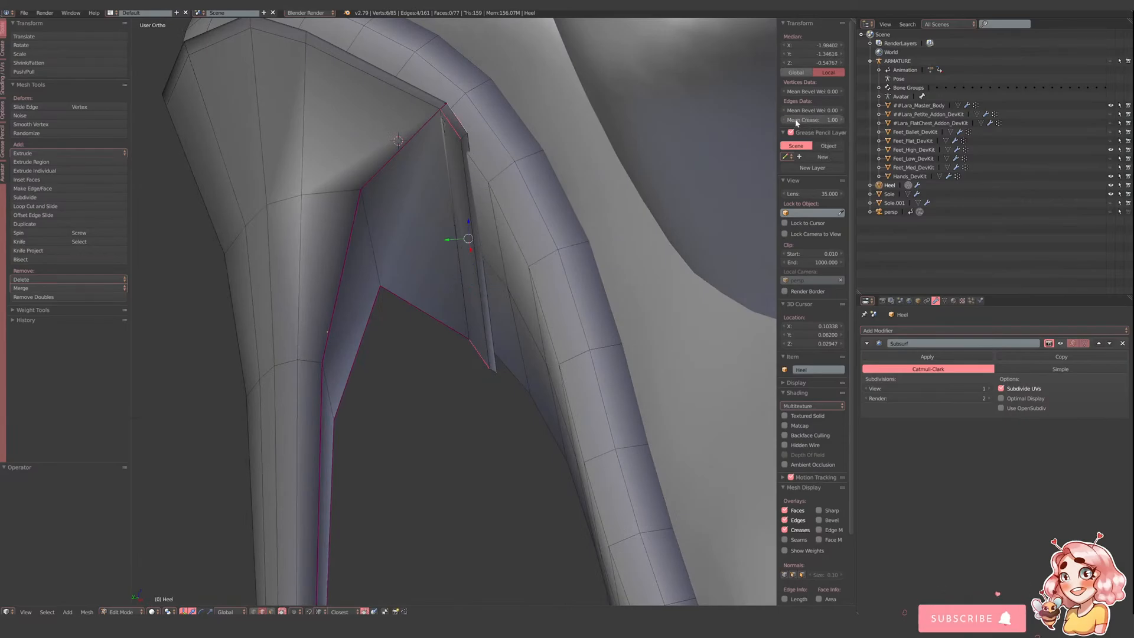
- Restore the Subsurf preview and lower the mean crease of the extrusion's four connecting edges to 0.56
middle_drag(437, 295, 519, 292)
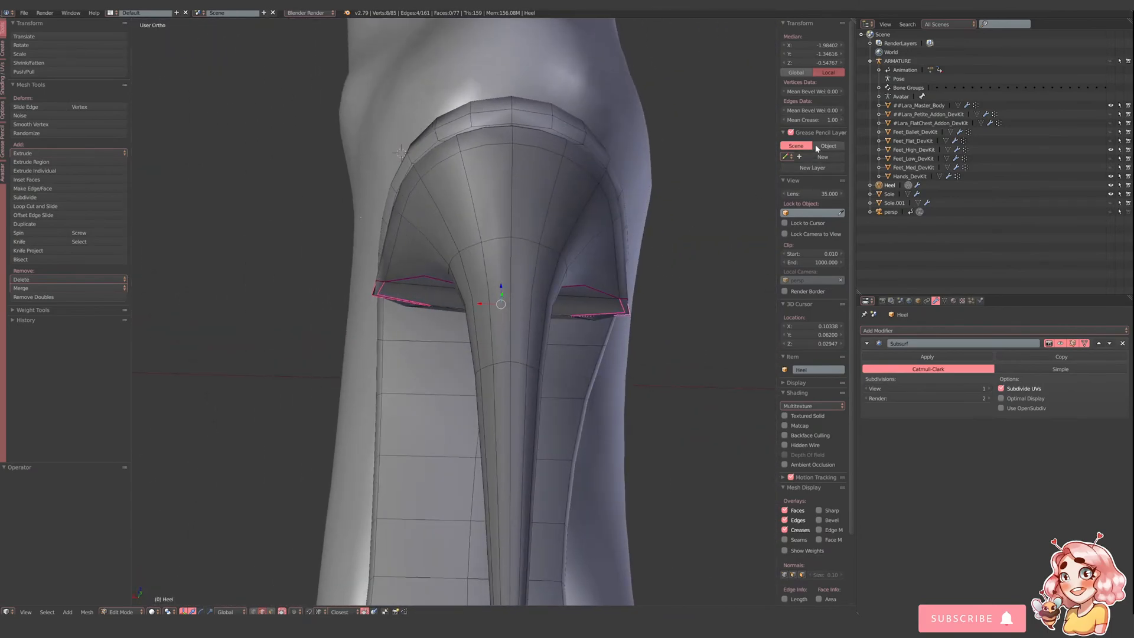
drag(825, 121, 798, 121)
middle_drag(653, 206, 647, 207)
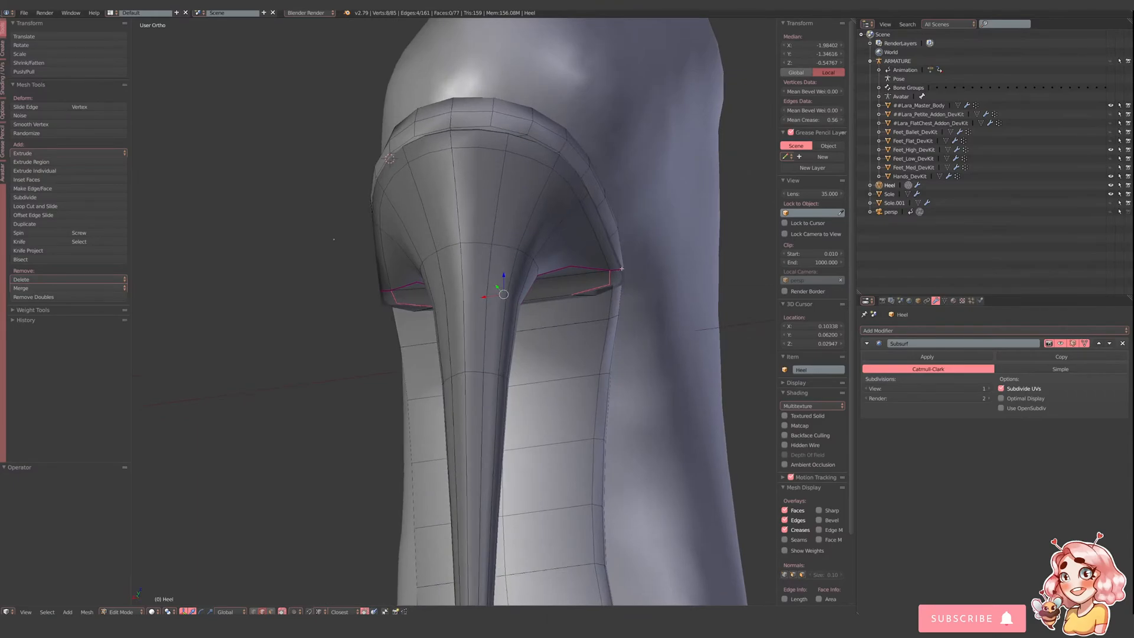
- Select the short edges on both sides where the extrusion meets the heel and set their mean crease to 0.00
right_click(616, 269)
middle_drag(360, 279, 435, 284)
shift+right_click(393, 268)
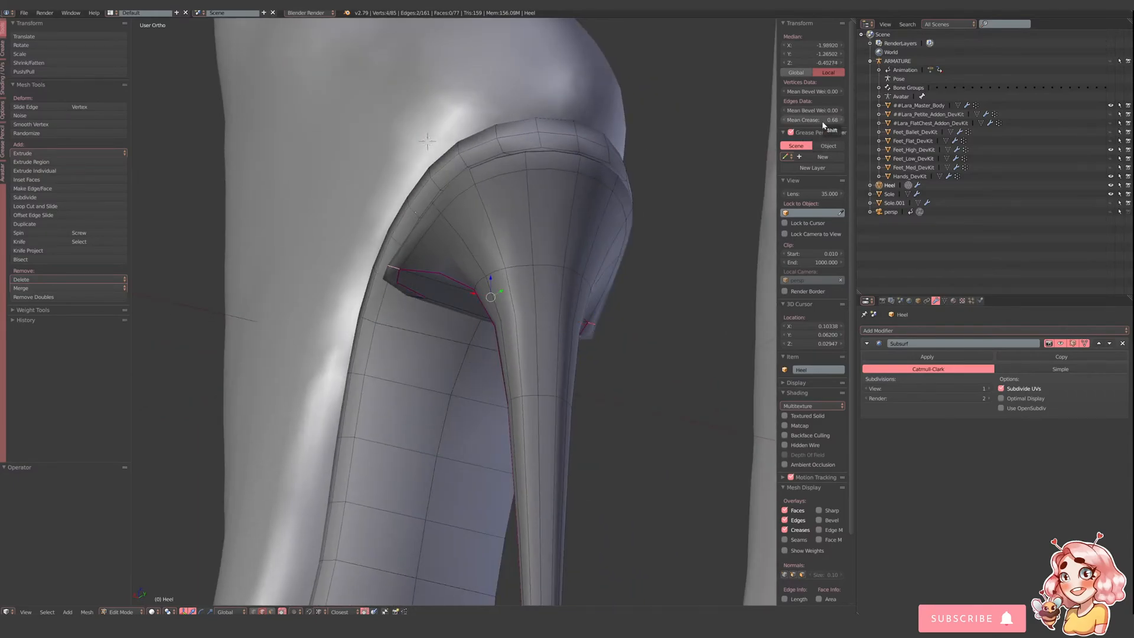
middle_drag(653, 245, 694, 263)
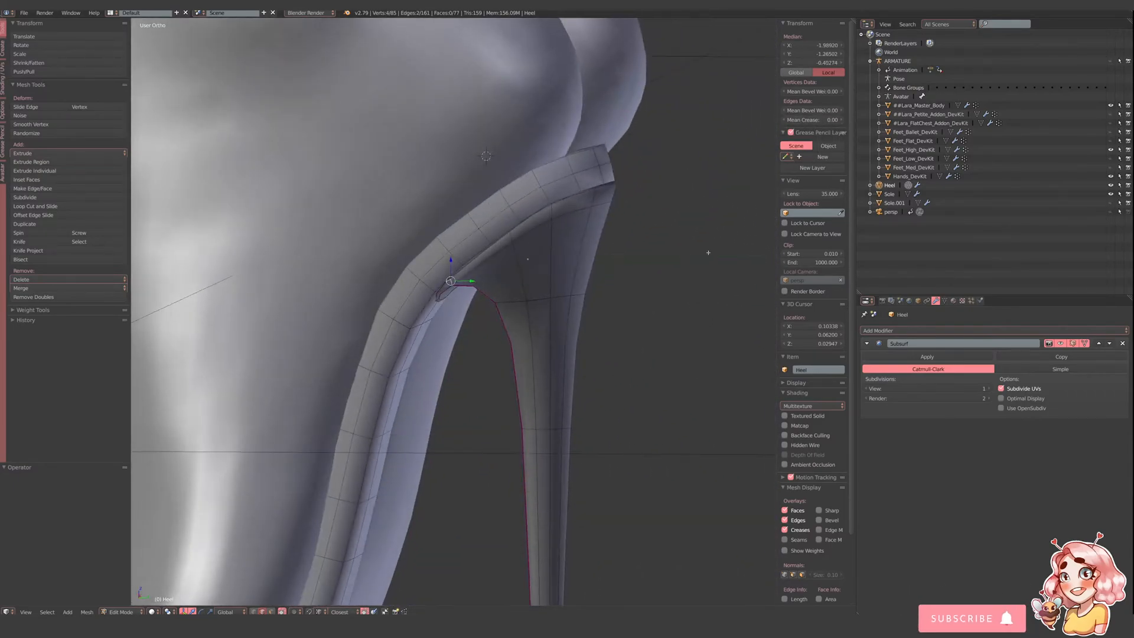
- Show the outsole Sole.001 again and return to editing the heel, viewed from behind
click(1110, 203)
key(Tab)
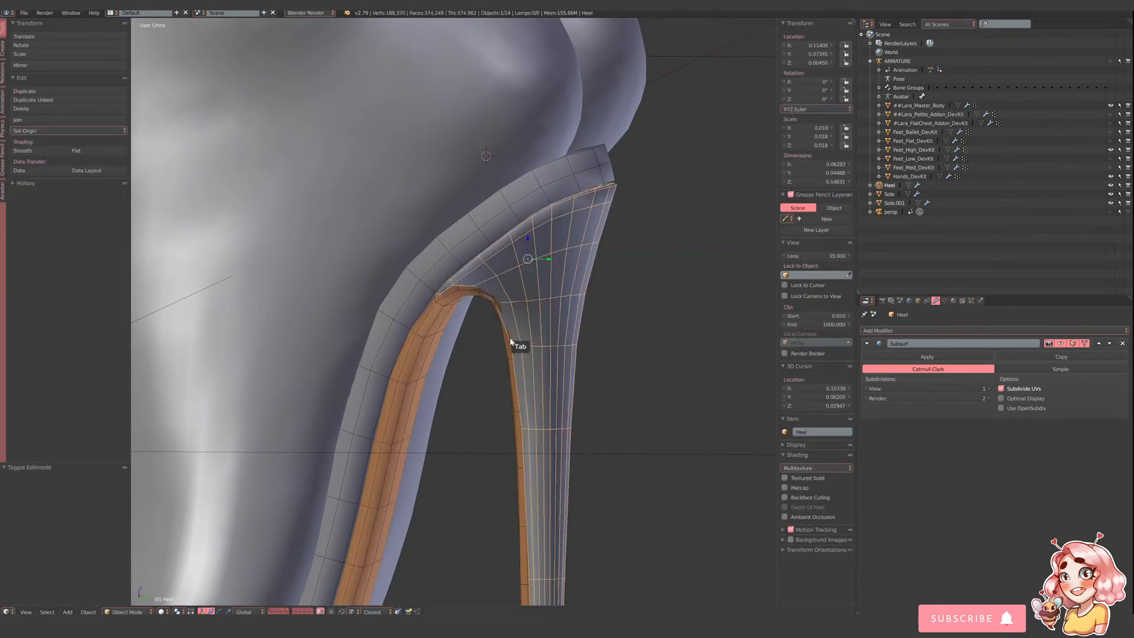
key(a)
middle_drag(508, 336, 428, 357)
right_click(419, 274)
key(Tab)
scroll(524, 357, up, 2)
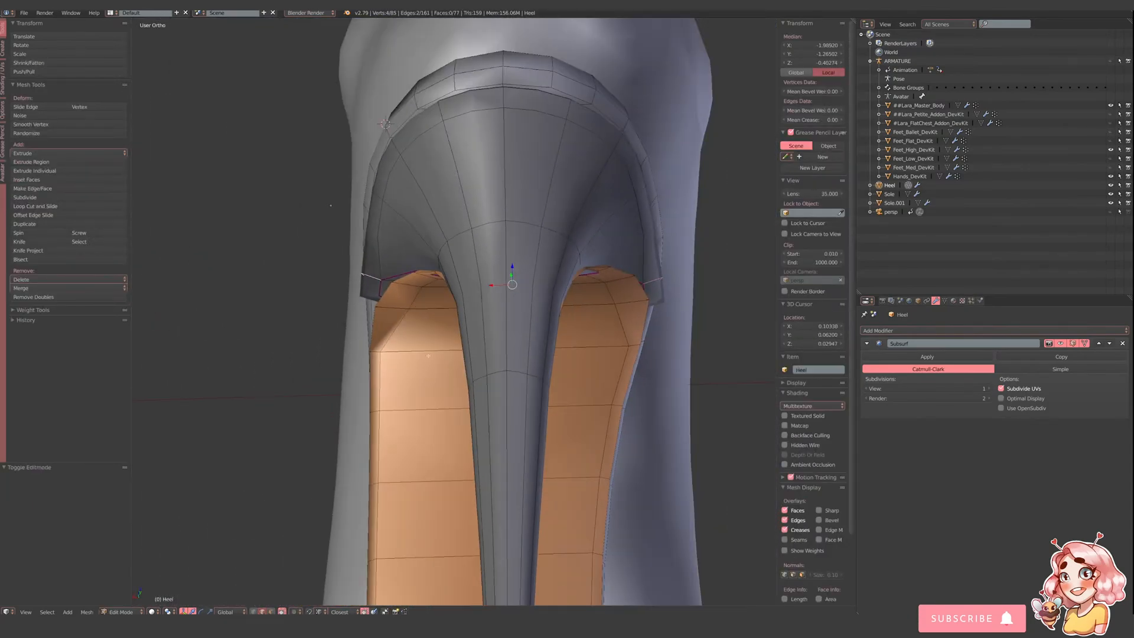
- Select two vertices at one lower side corner of the heel's front extrusion and move them -0.004 along X
click(254, 612)
key(z)
right_click(430, 308)
shift+right_click(417, 307)
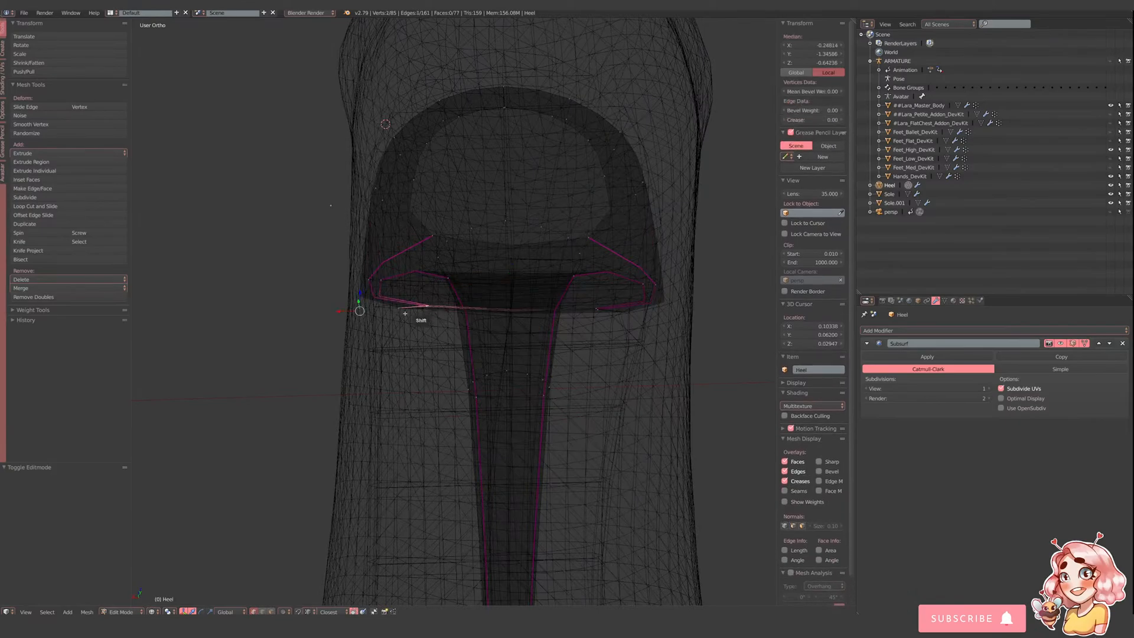
key(z)
key(g)
key(x)
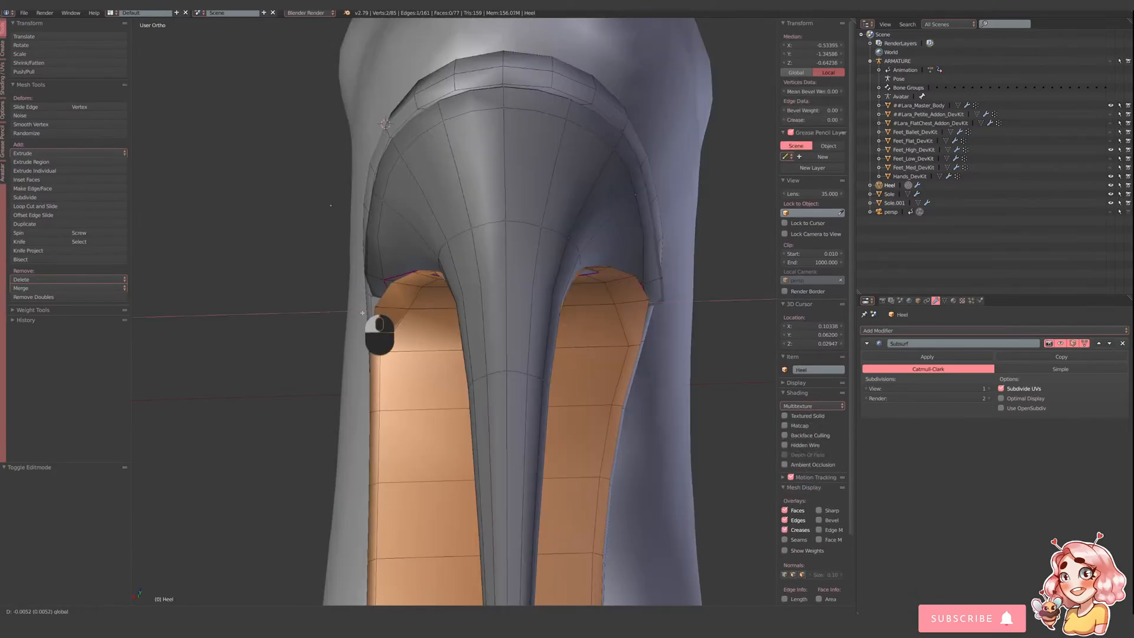
click(384, 282)
- Select the pair of vertices just above that corner and move them -0.002 along X
key(z)
right_click(381, 284)
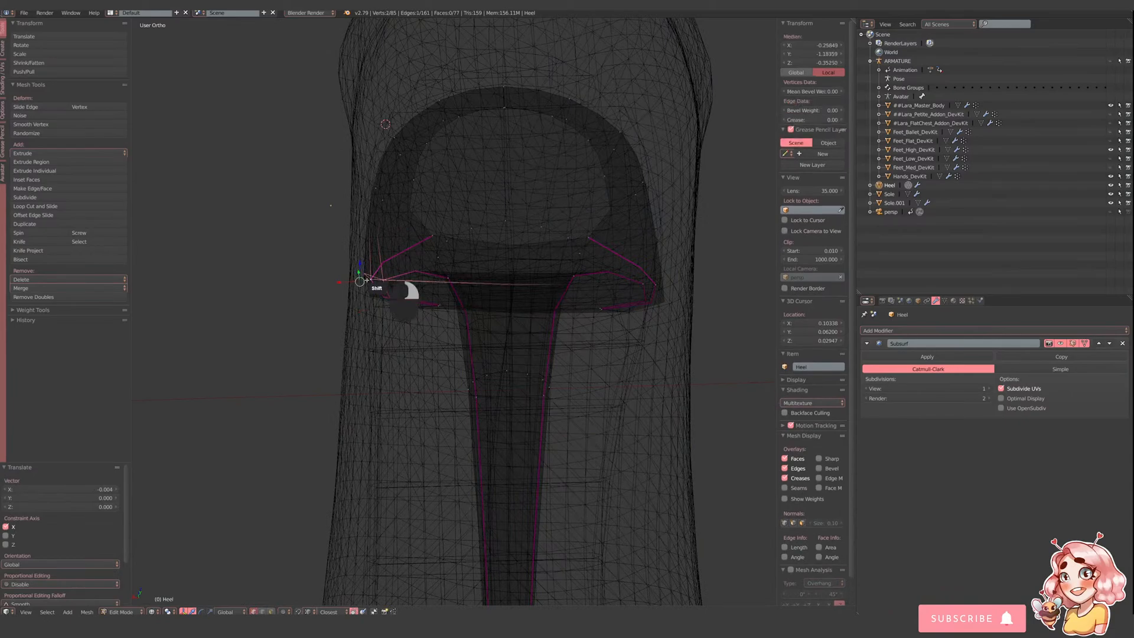
key(z)
key(g)
key(x)
click(348, 282)
- Select the vertices at the opposite lower side corner of the heel's front extrusion and move them 0.006 along X
key(z)
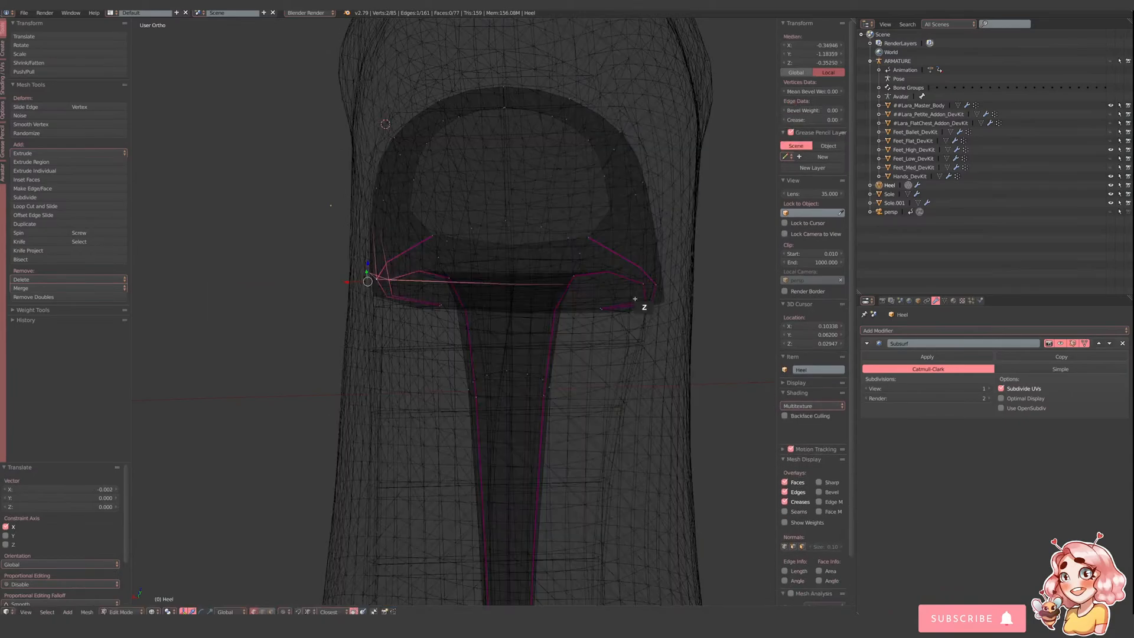
shift+right_click(600, 307)
shift+right_click(601, 307)
key(z)
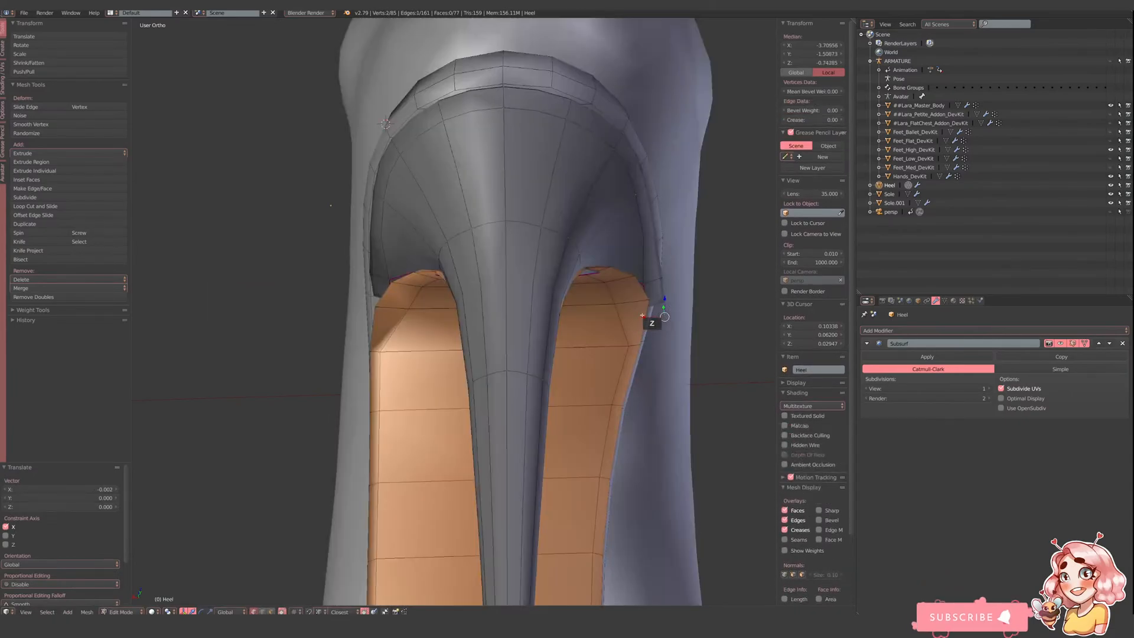
drag(643, 315, 612, 319)
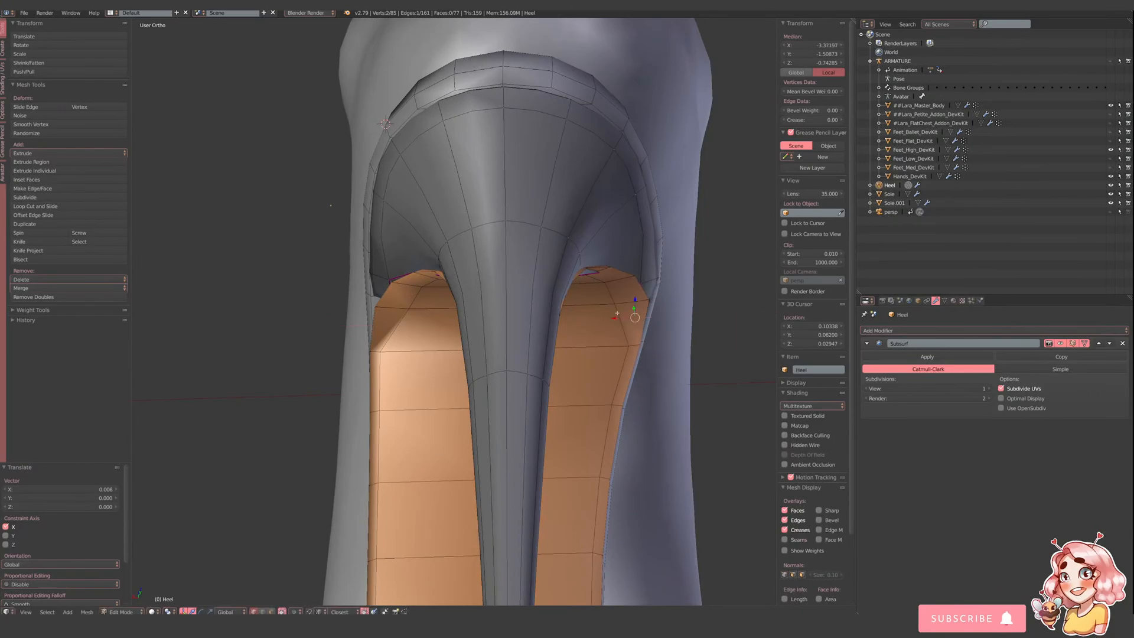
- Select the pair of vertices just above that opposite corner, nudge it slightly sideways, and finish editing the heel
key(z)
right_click(653, 287)
shift+right_click(645, 288)
key(z)
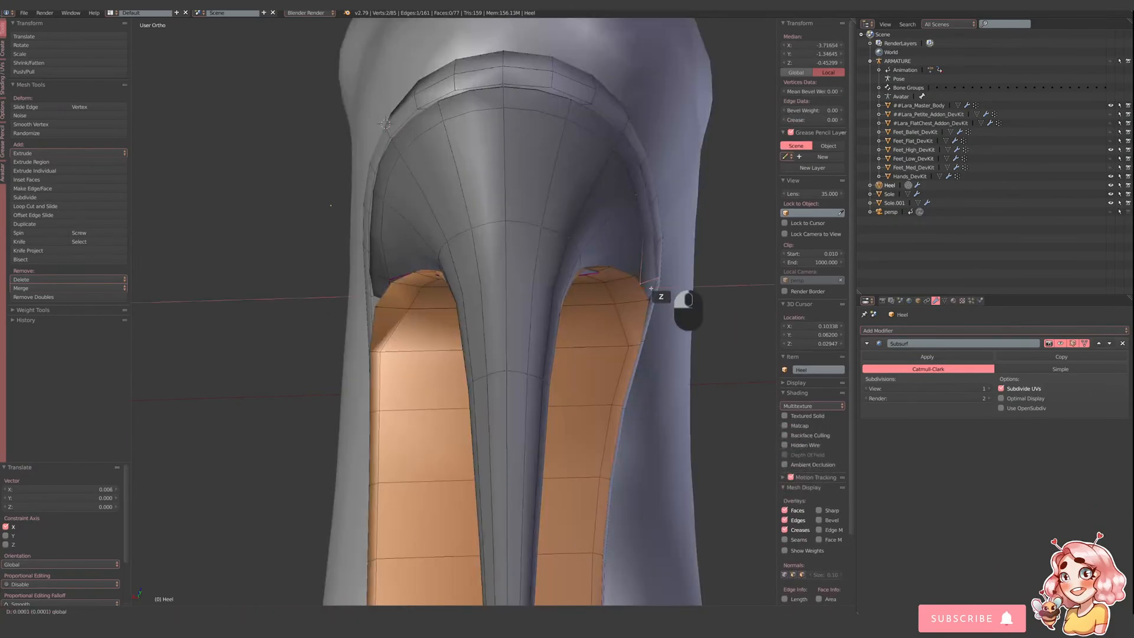
key(Tab)
scroll(598, 300, down, 3)
key(a)
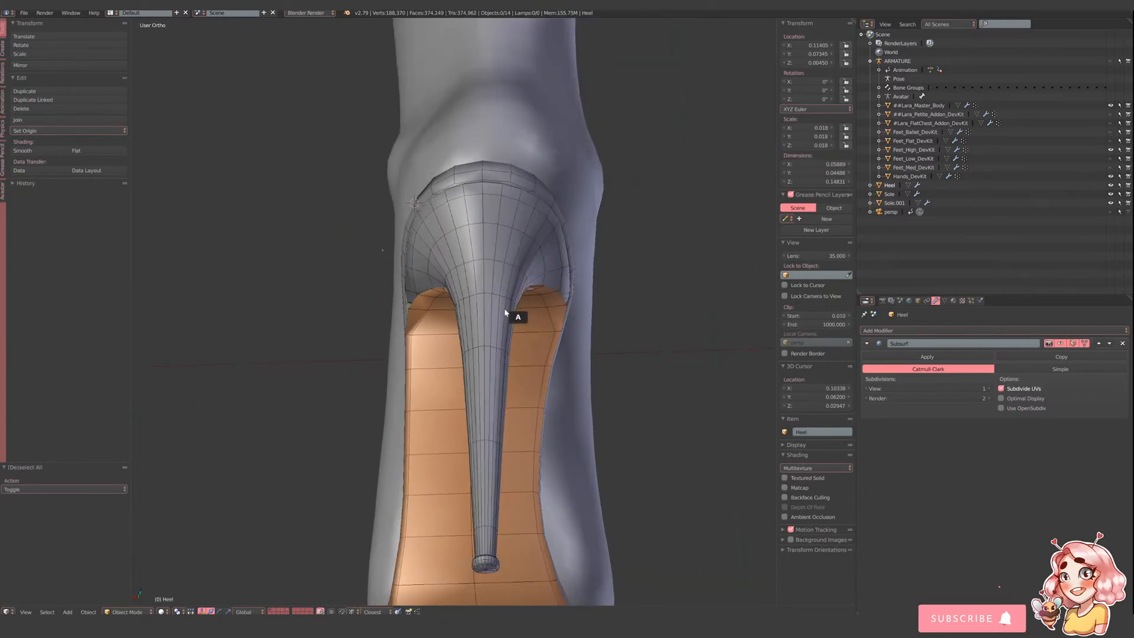
middle_drag(505, 311, 563, 324)
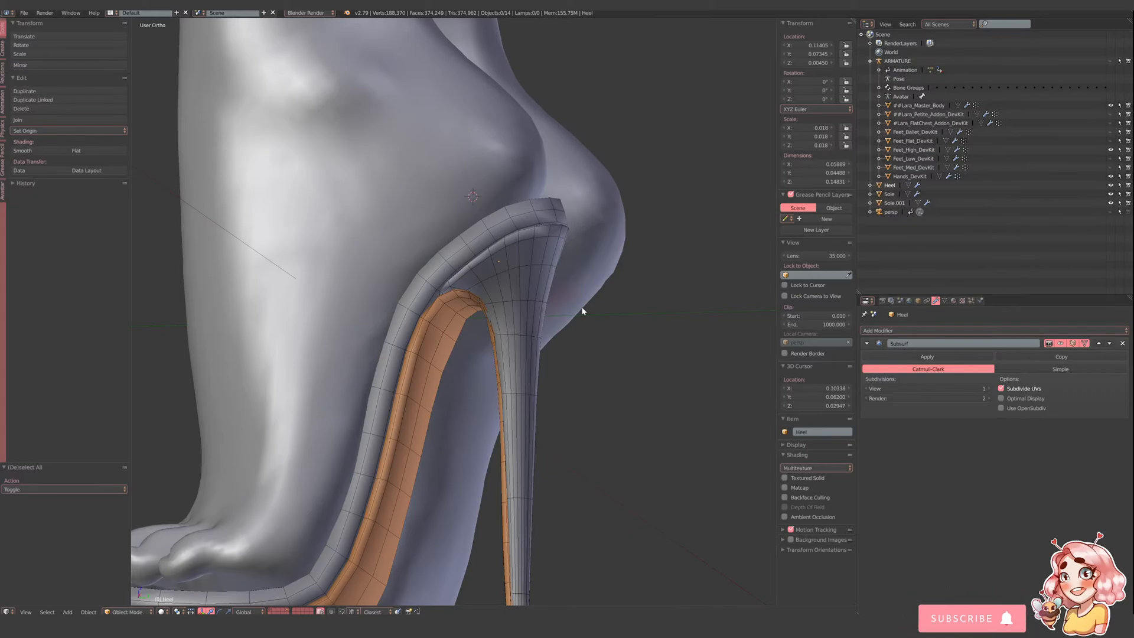
- Edit the outsole Sole.001, moving the vertex pair behind the arch -0.002 along Y and the pair below it -0.000514 along Y
middle_drag(542, 328, 513, 340)
scroll(509, 344, up, 2)
right_click(527, 338)
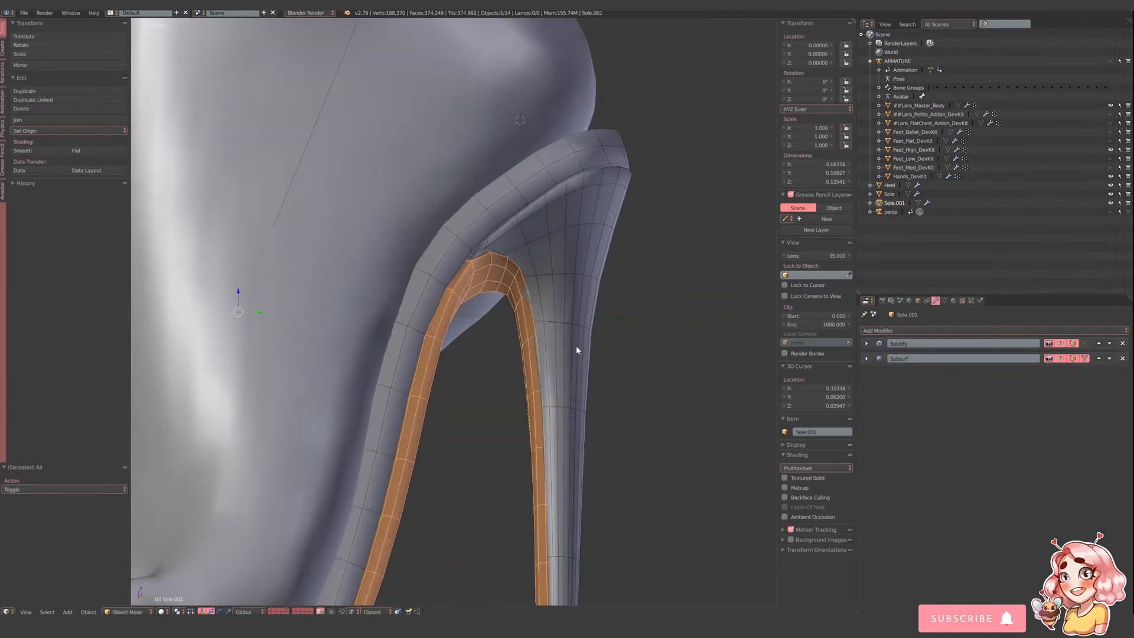
key(Tab)
shift+right_click(513, 306)
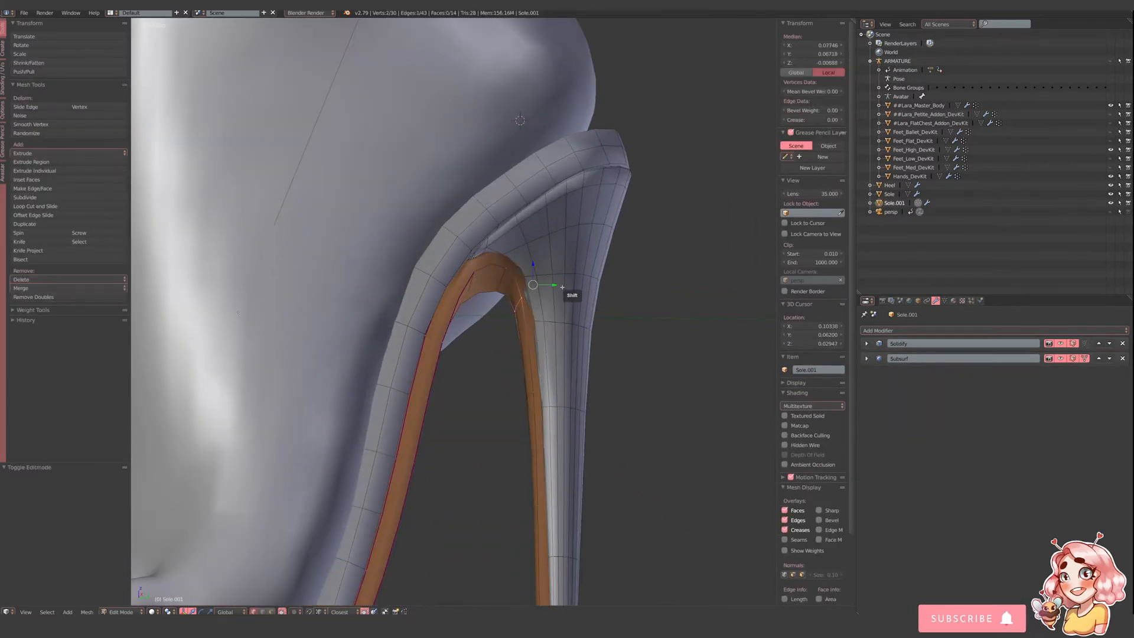
drag(555, 285, 548, 286)
right_click(537, 393)
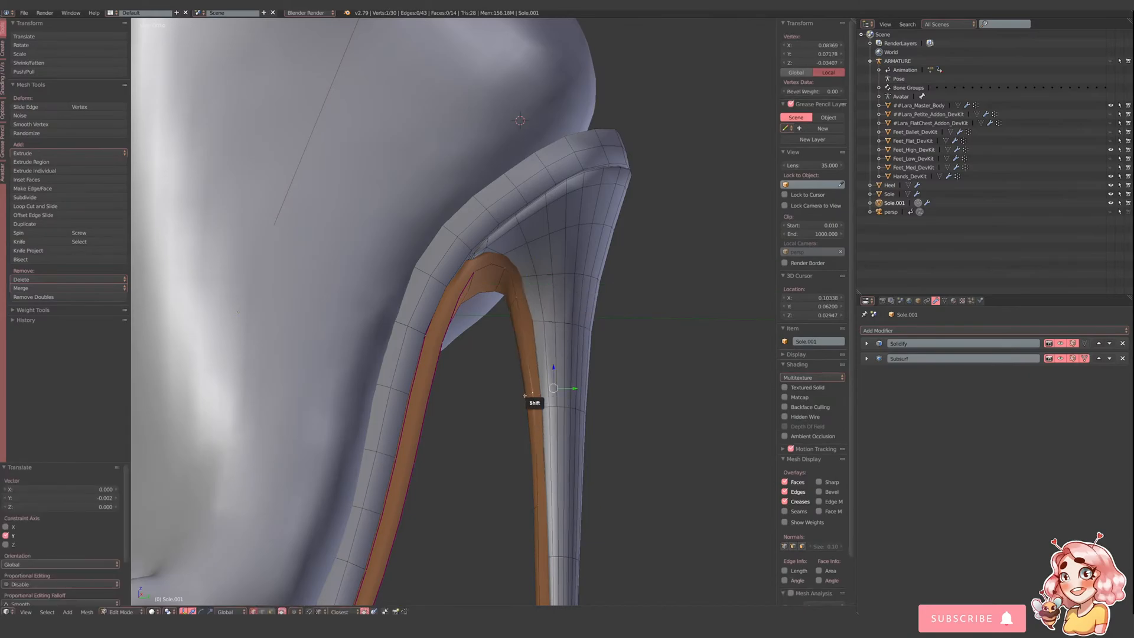
shift+right_click(526, 395)
drag(571, 392, 569, 392)
- Move the outsole's side vertex at the top of the arch 0.000692 along X and slightly down, and finish editing
mouse_move(498, 260)
middle_down()
mouse_move(437, 268)
mouse_move(492, 252)
middle_up()
middle_drag(558, 283, 603, 266)
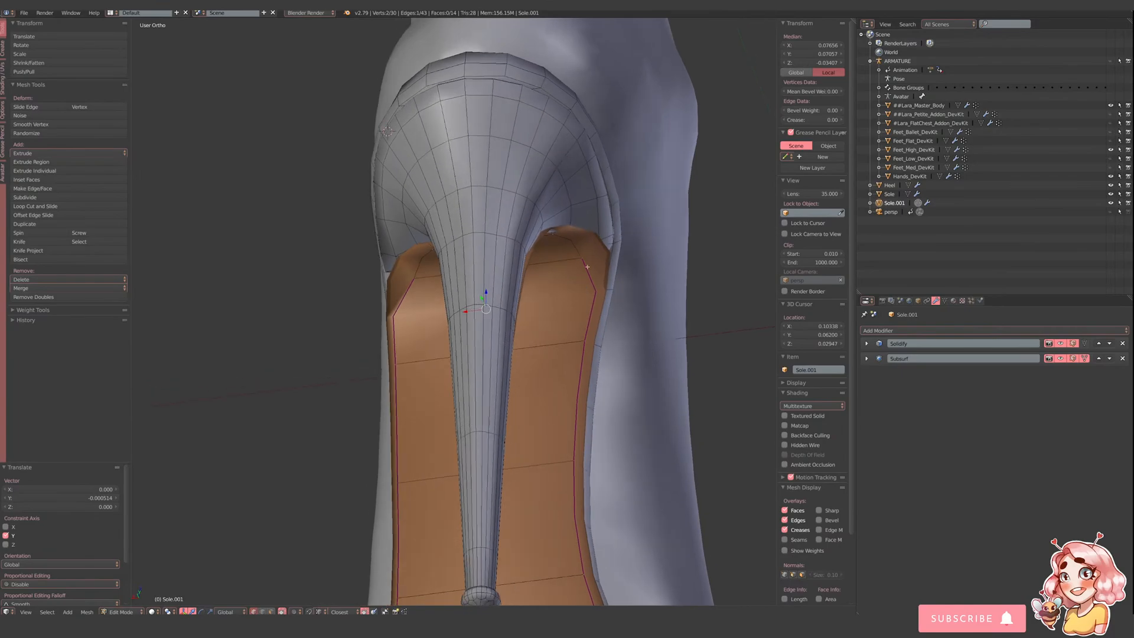
right_click(606, 264)
drag(616, 241, 613, 242)
middle_drag(613, 241, 537, 237)
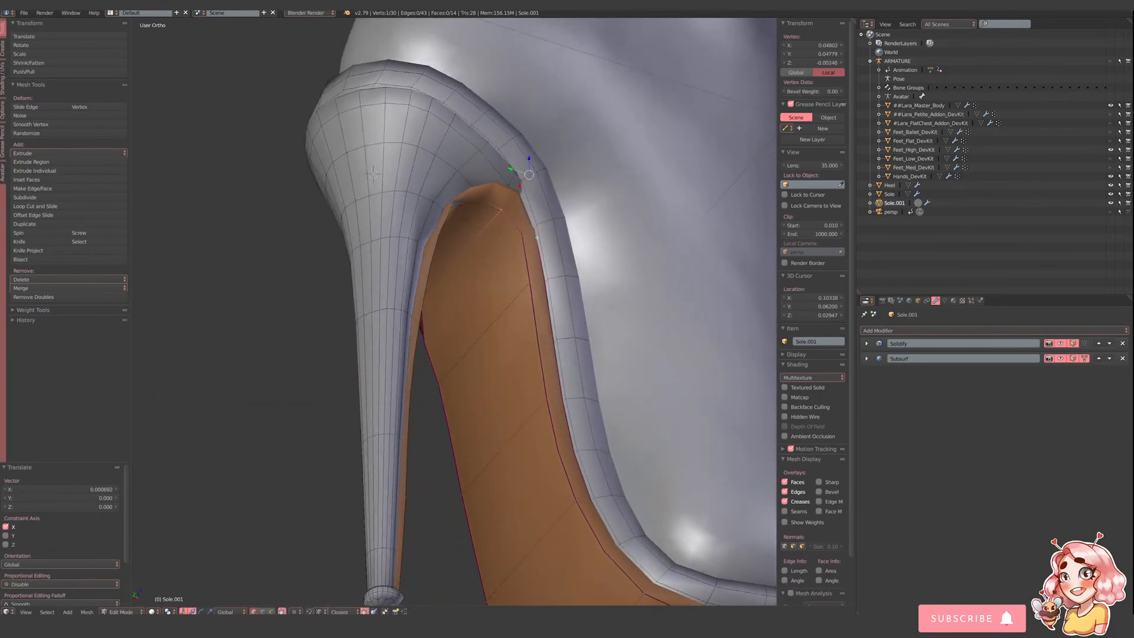
drag(469, 158, 471, 166)
middle_drag(426, 172, 460, 288)
key(Tab)
key(a)
- Select the edge loop around the outsole's outline and raise its mean crease to about 0.69
right_click(462, 291)
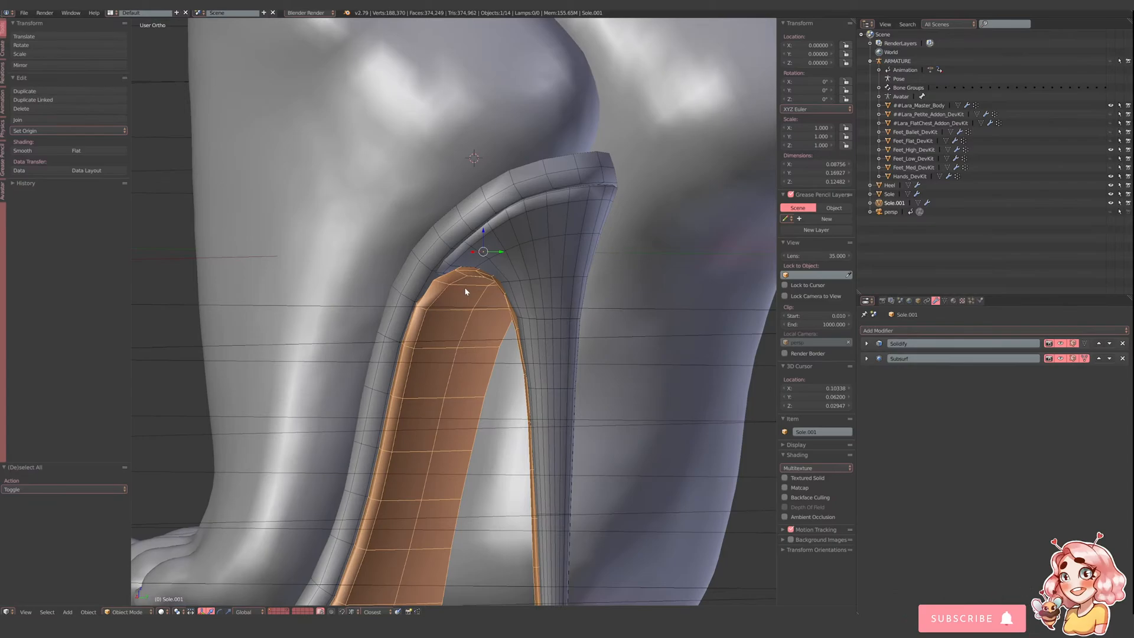
middle_drag(465, 292, 507, 287)
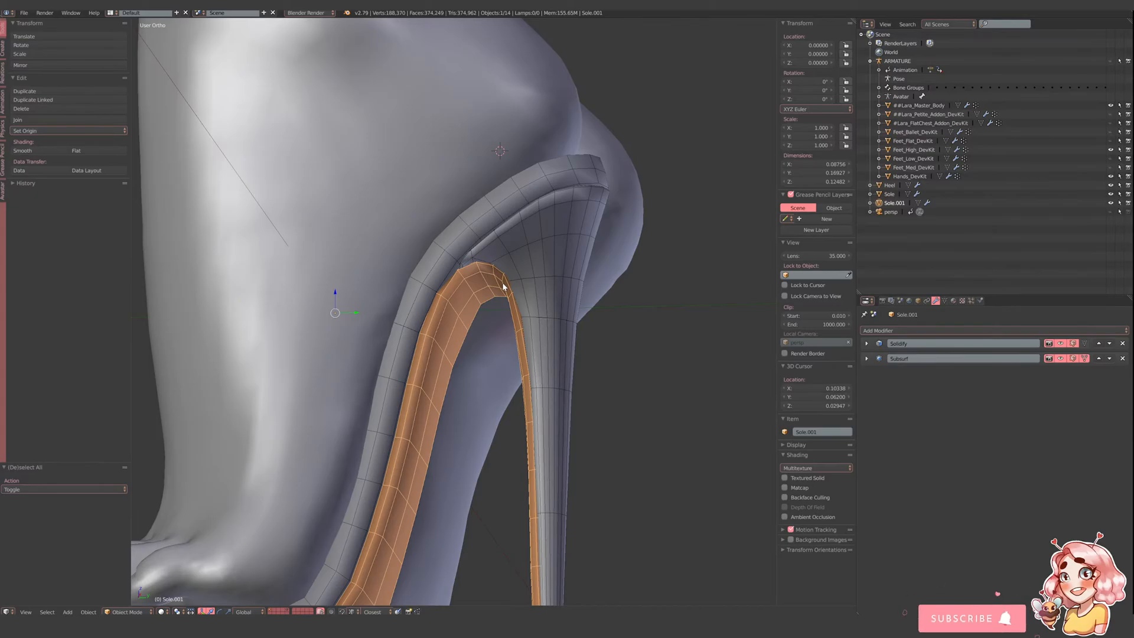
middle_drag(503, 287, 572, 321)
key(Tab)
click(264, 611)
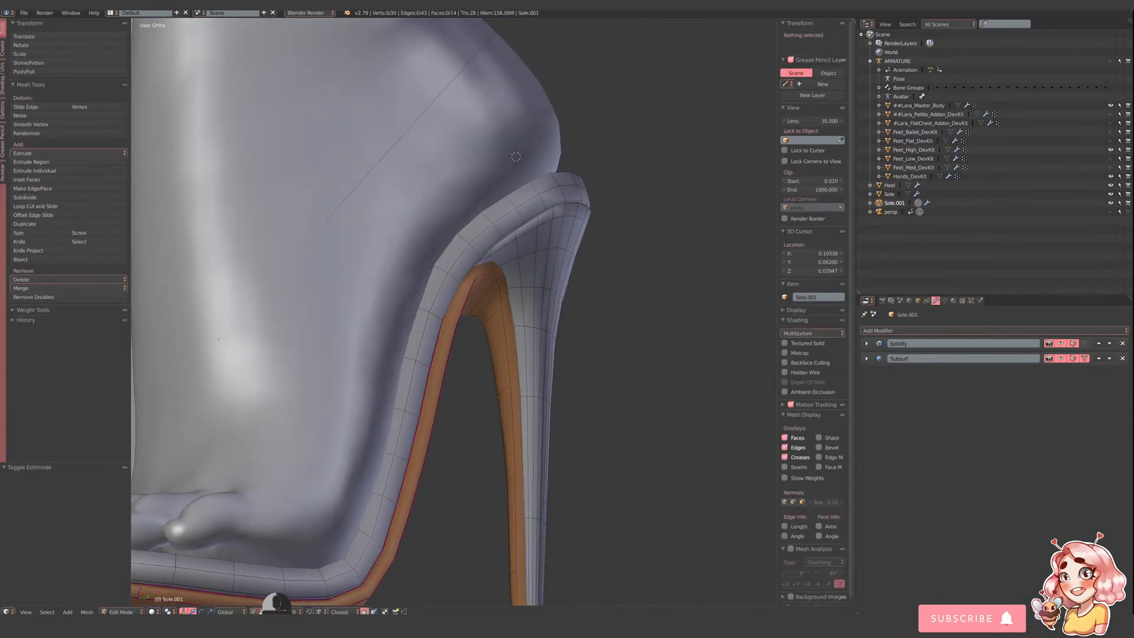
right_click(503, 298)
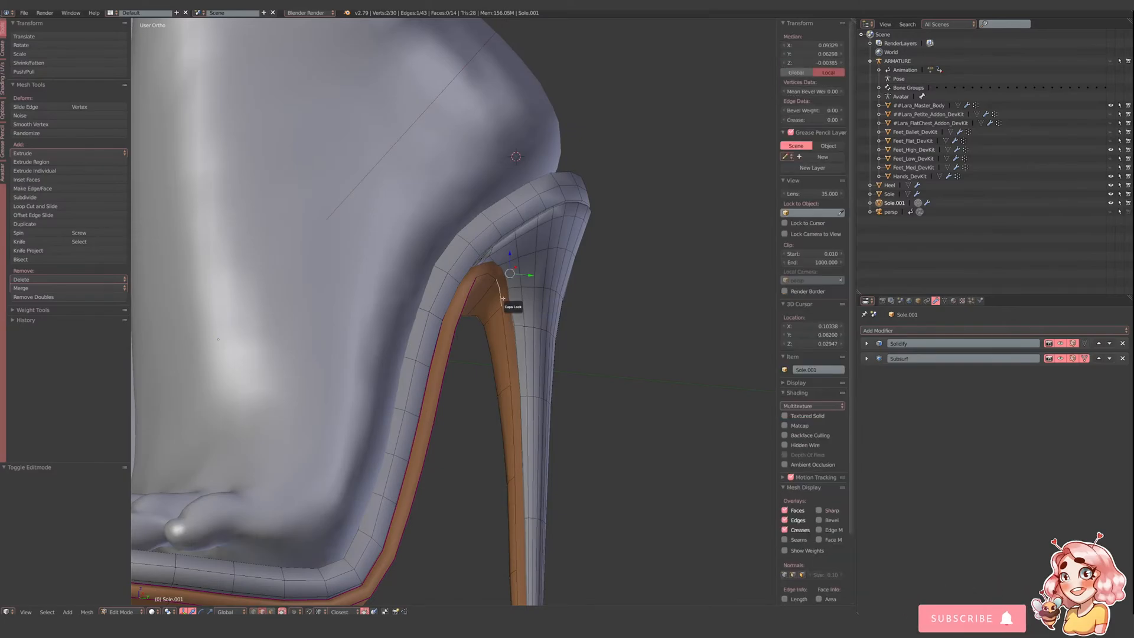
alt+shift+right_click(502, 299)
middle_drag(503, 299, 481, 359)
alt+shift+right_click(438, 443)
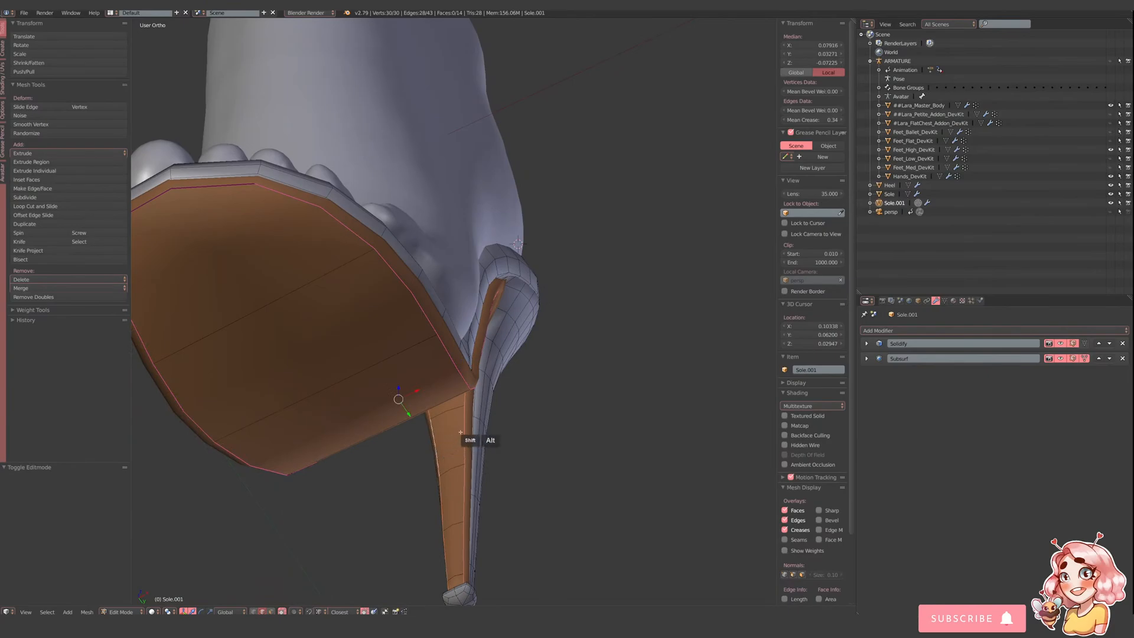
drag(812, 120, 840, 120)
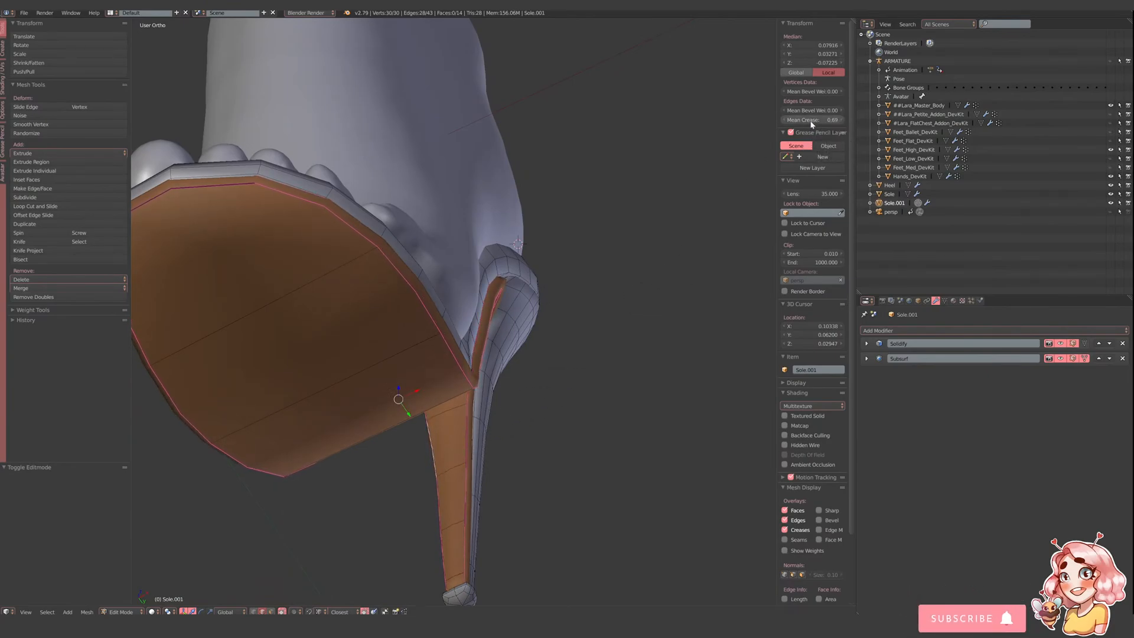
middle_drag(679, 225, 515, 324)
scroll(565, 276, down, 3)
key(Tab)
- Reduce the thickness of the outsole's Solidify modifier to 0.003
middle_drag(515, 366, 493, 384)
key(a)
shift+middle_drag(408, 460, 485, 338)
right_click(474, 331)
click(866, 345)
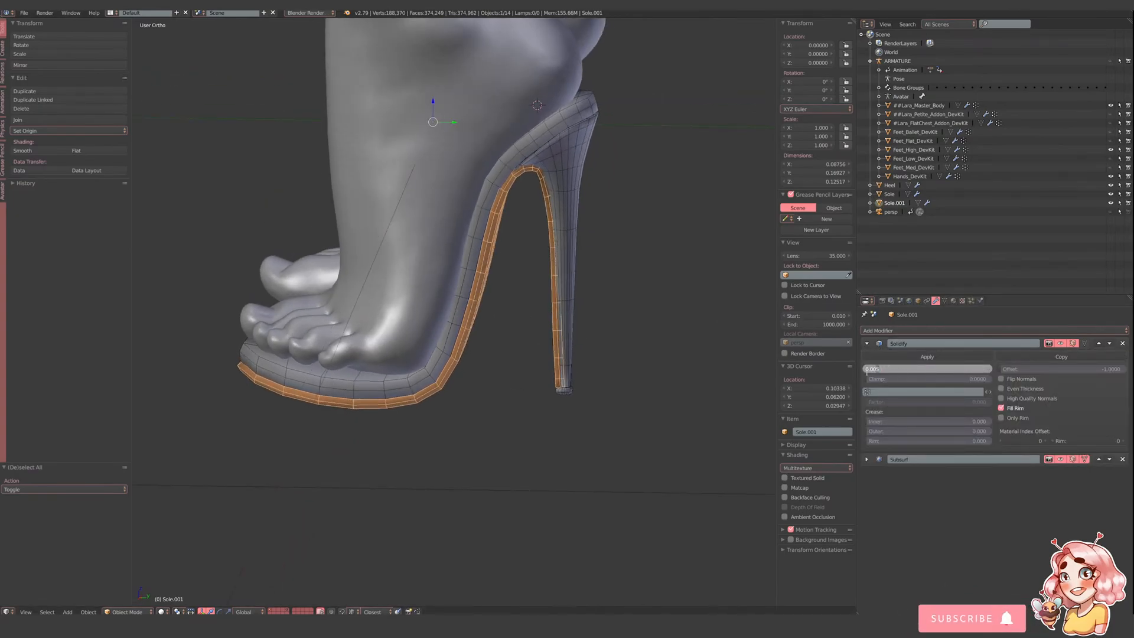
key(Return)
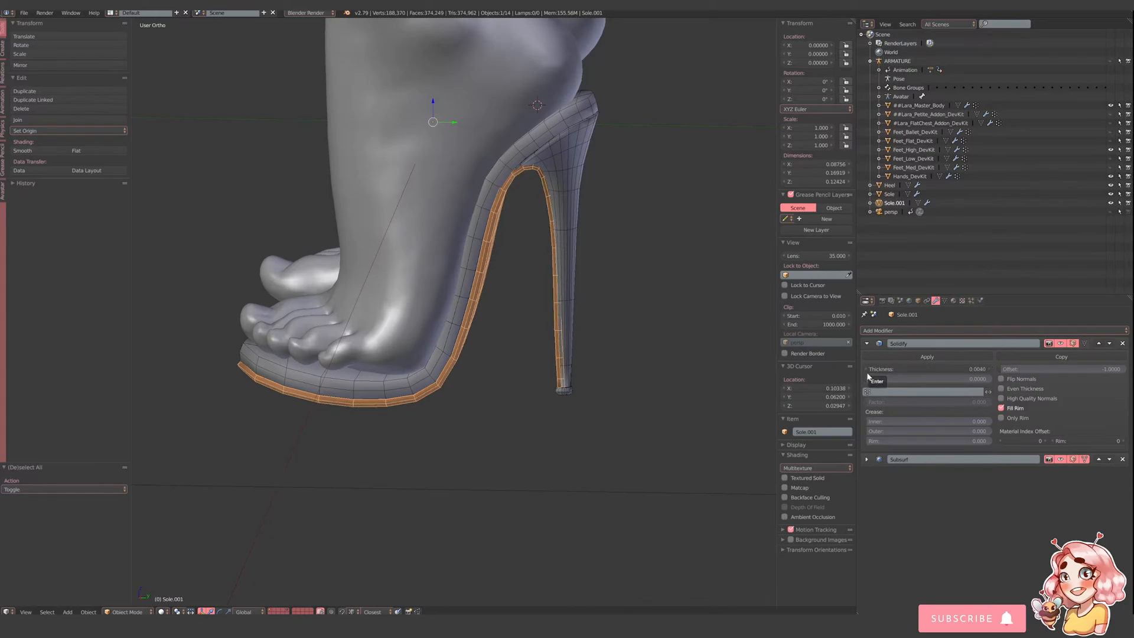
click(886, 369)
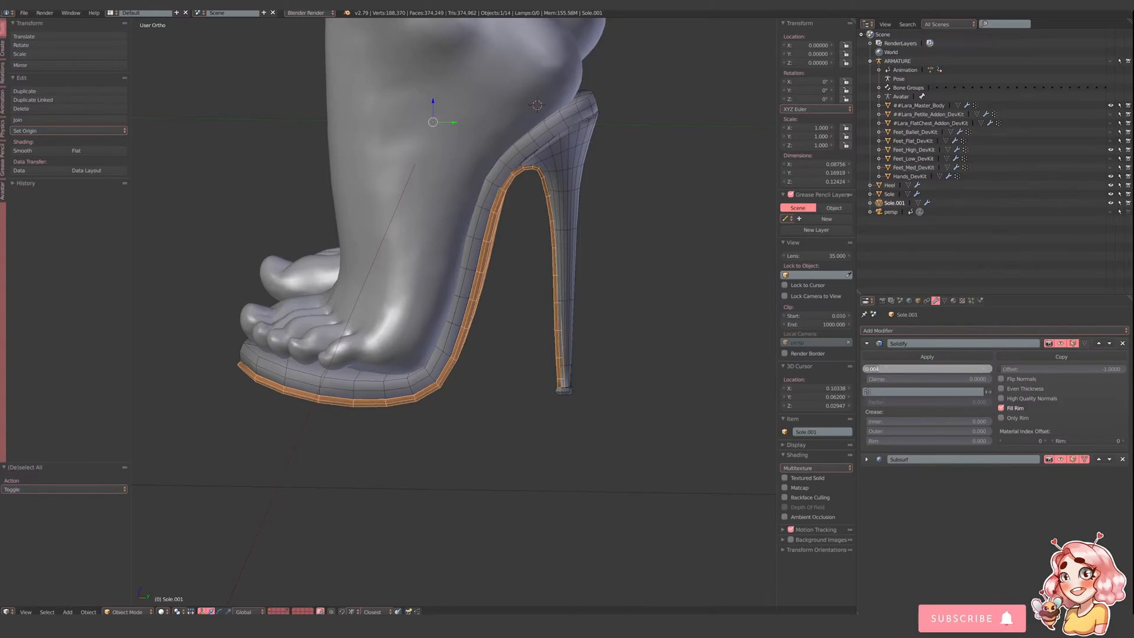
click(878, 369)
key(Return)
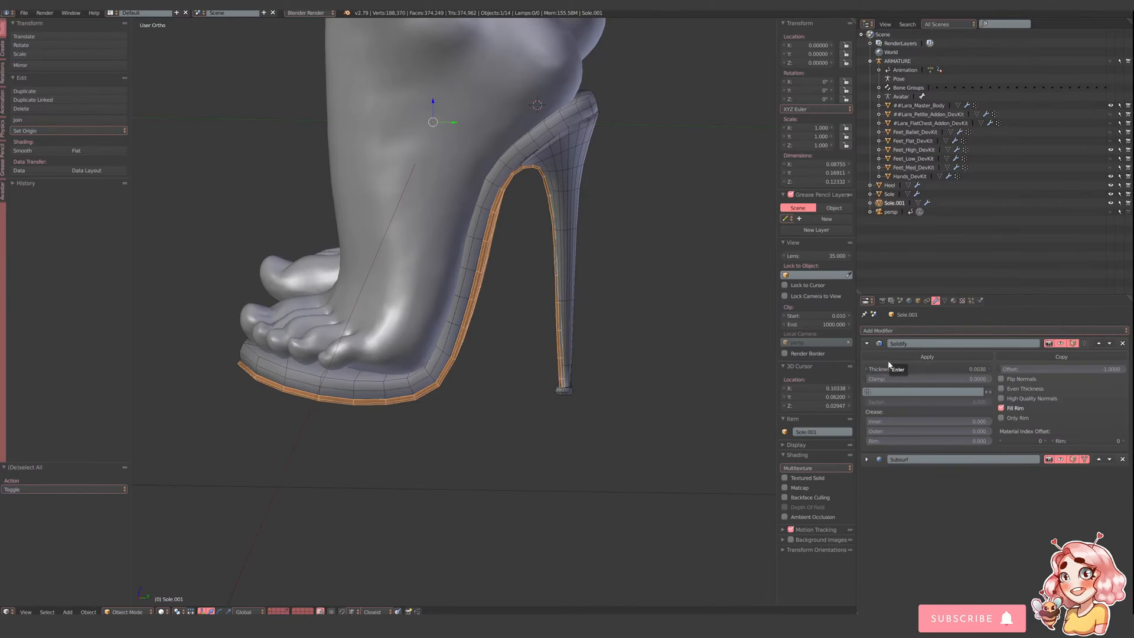
key(a)
- Edit the outsole's crosswise edges at the top of the arch, shifting them forward along Y and -0.001 along Z
middle_drag(473, 326, 589, 328)
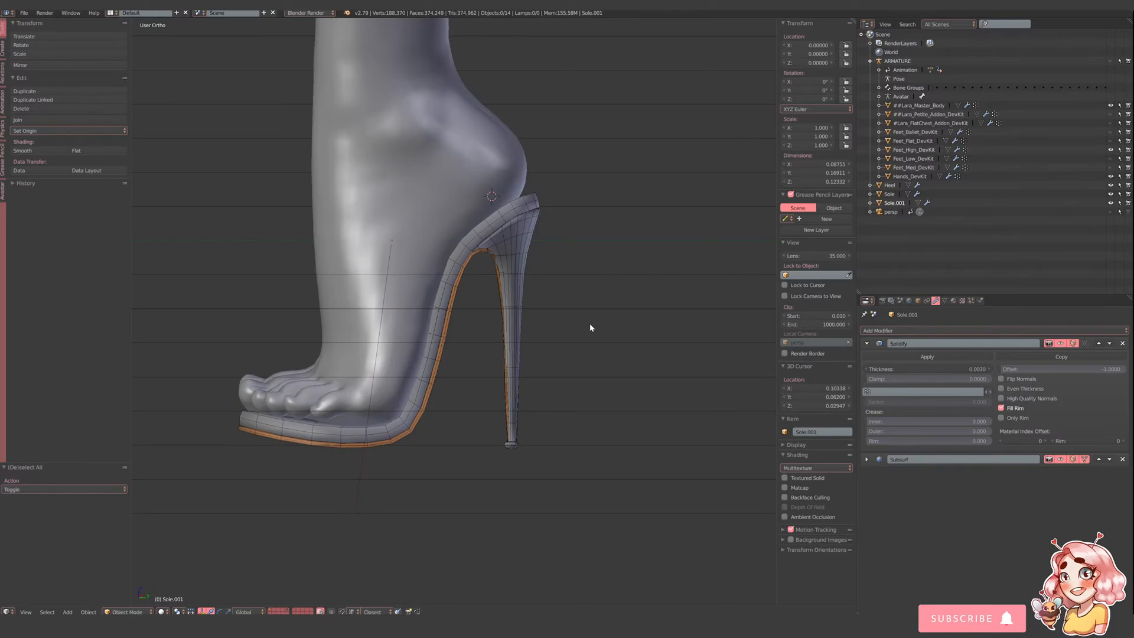
scroll(590, 323, up, 3)
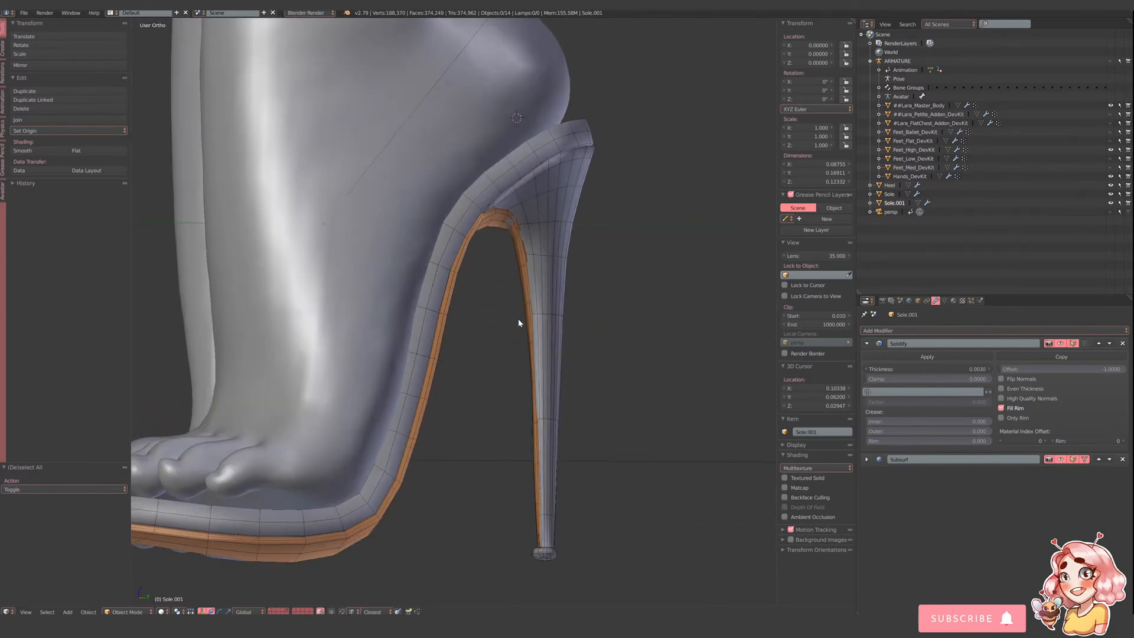
right_click(525, 319)
key(Tab)
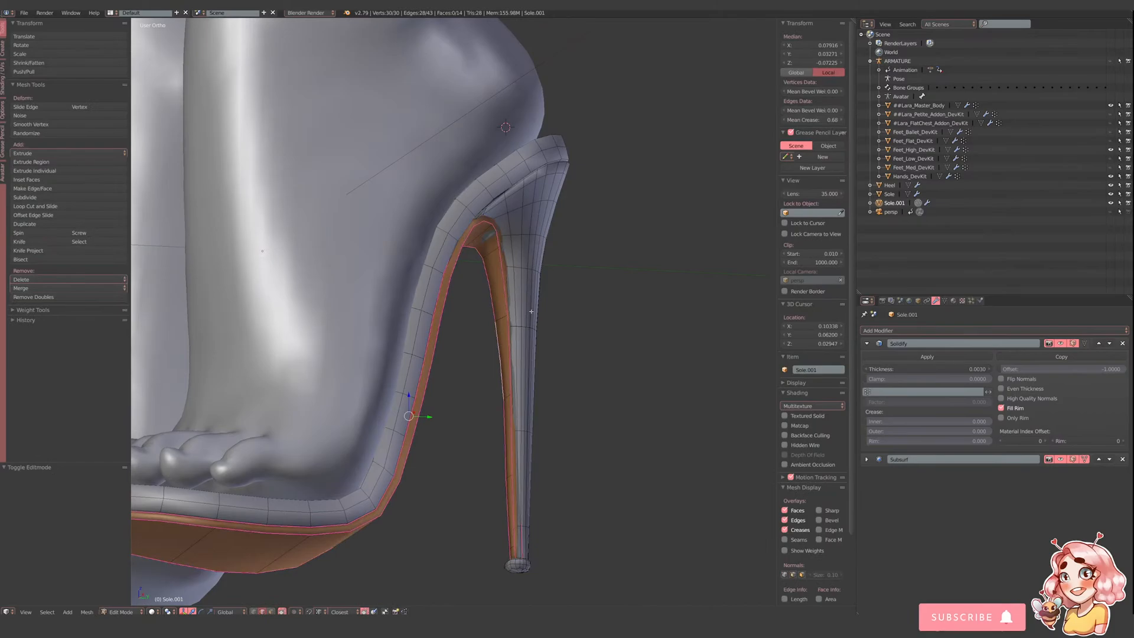
scroll(571, 241, up, 2)
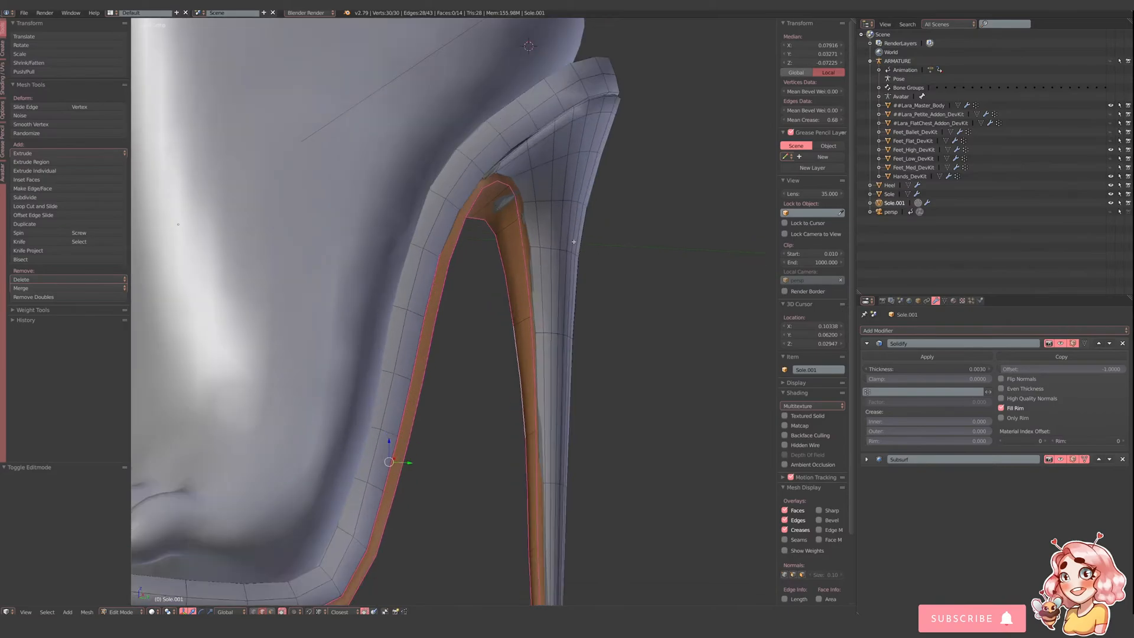
key(Tab)
key(Tab)
right_click(522, 219)
drag(536, 211, 531, 211)
right_click(502, 176)
drag(495, 170, 511, 194)
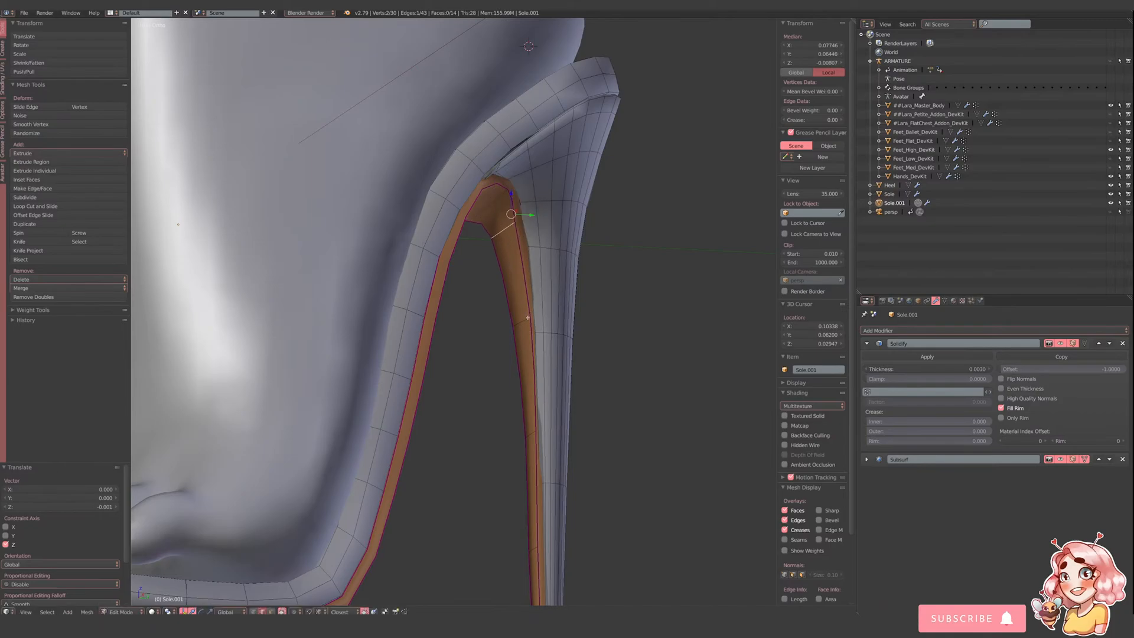
- Move the outsole's next crosswise edge down the heel -0.000741 along Y and the one below it -0.001 along Y
drag(551, 319, 548, 320)
shift+middle_drag(559, 394, 551, 309)
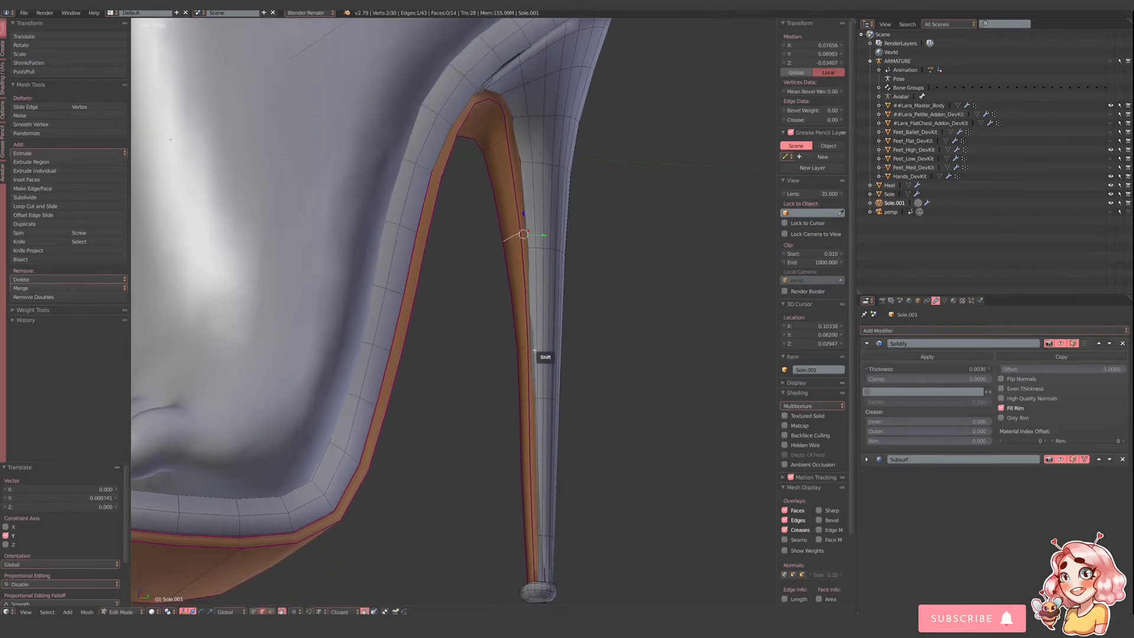
right_click(521, 352)
drag(556, 351, 550, 352)
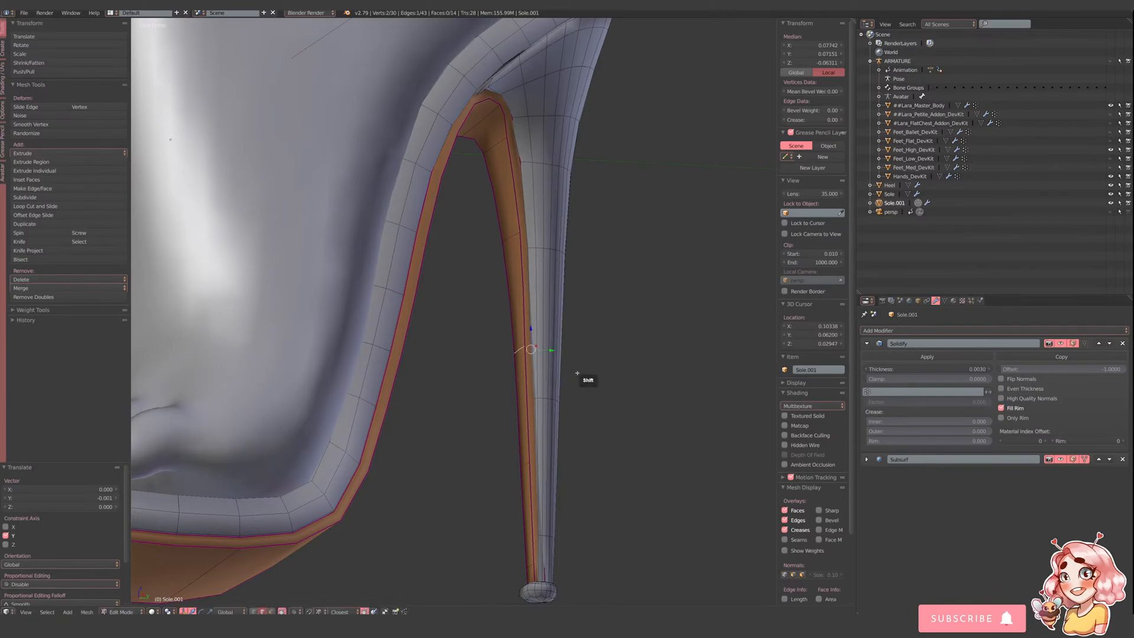
shift+middle_drag(573, 434, 562, 201)
key(Tab)
scroll(562, 319, up, 3)
key(a)
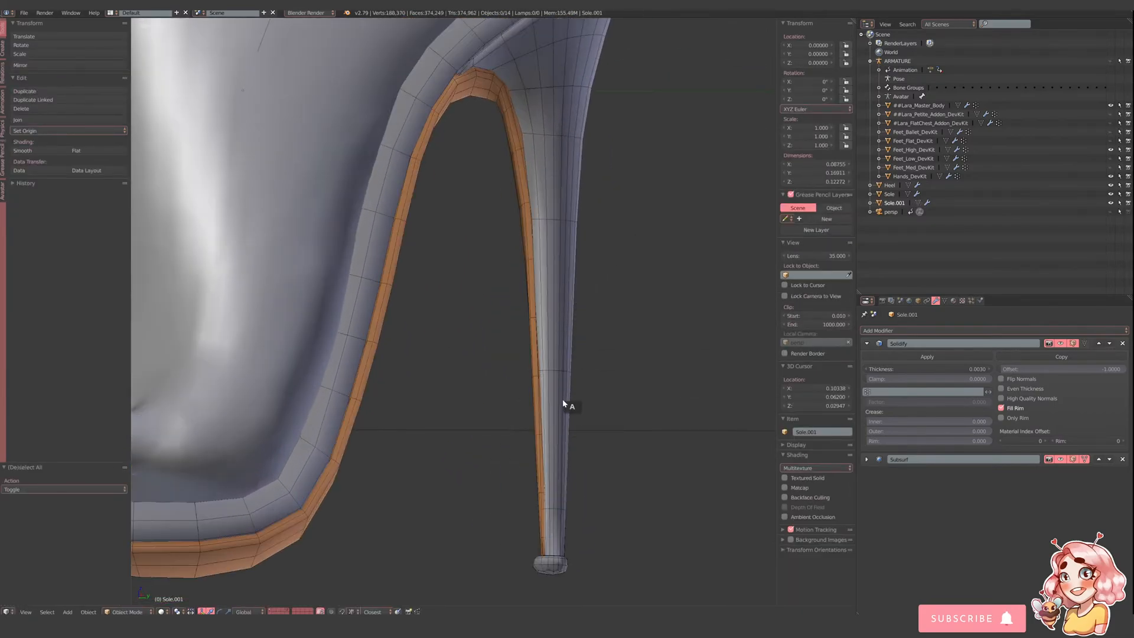
- In the right side view, move the outsole vertex on the upper part of the heel's front -0.001 along Y
shift+middle_drag(563, 403, 549, 384)
key(Tab)
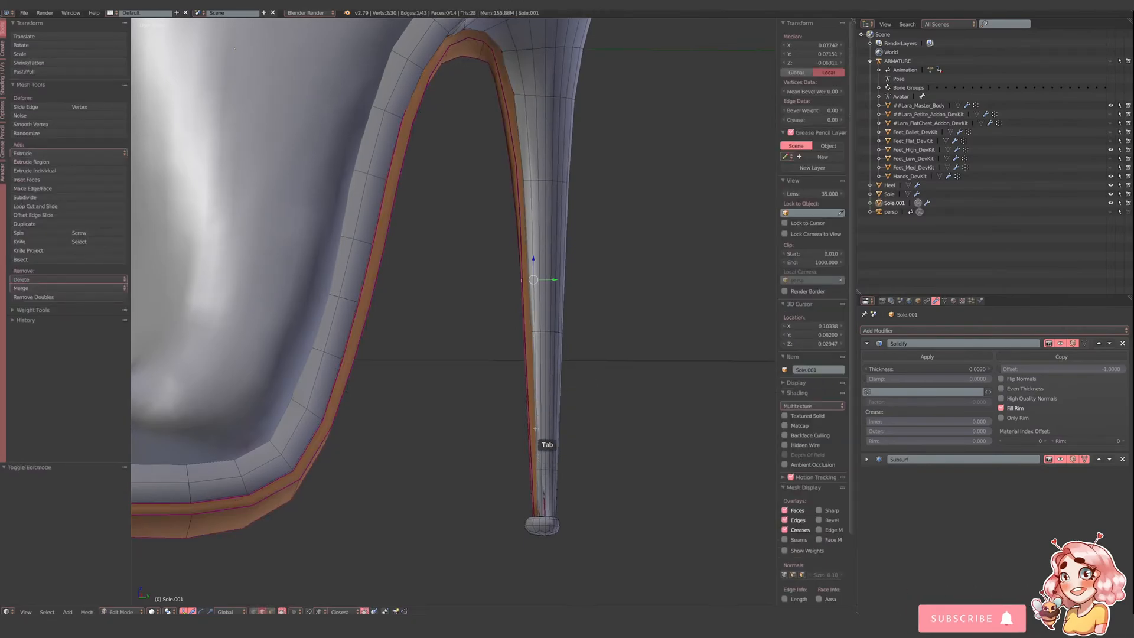
shift+middle_drag(539, 248, 540, 326)
click(26, 611)
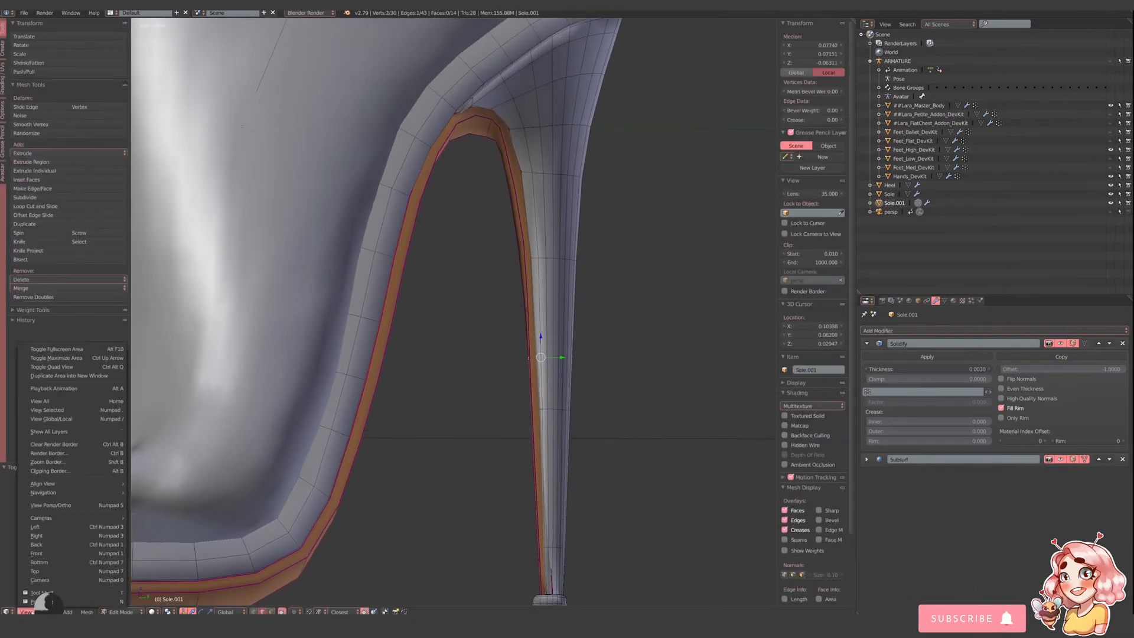
click(37, 536)
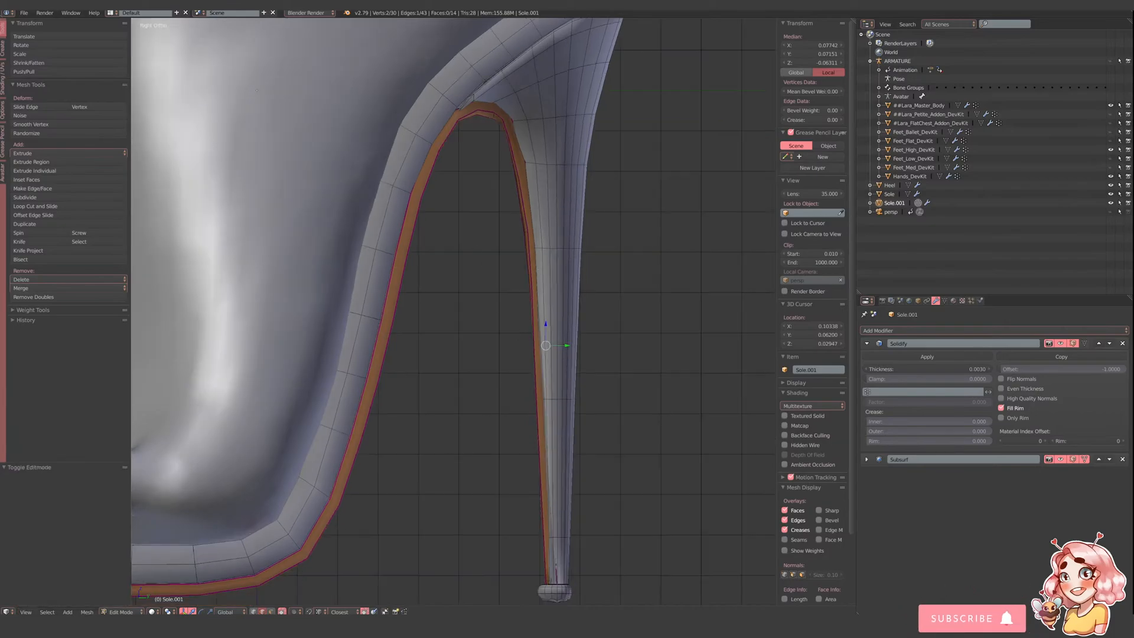
right_click(533, 232)
drag(562, 228, 559, 228)
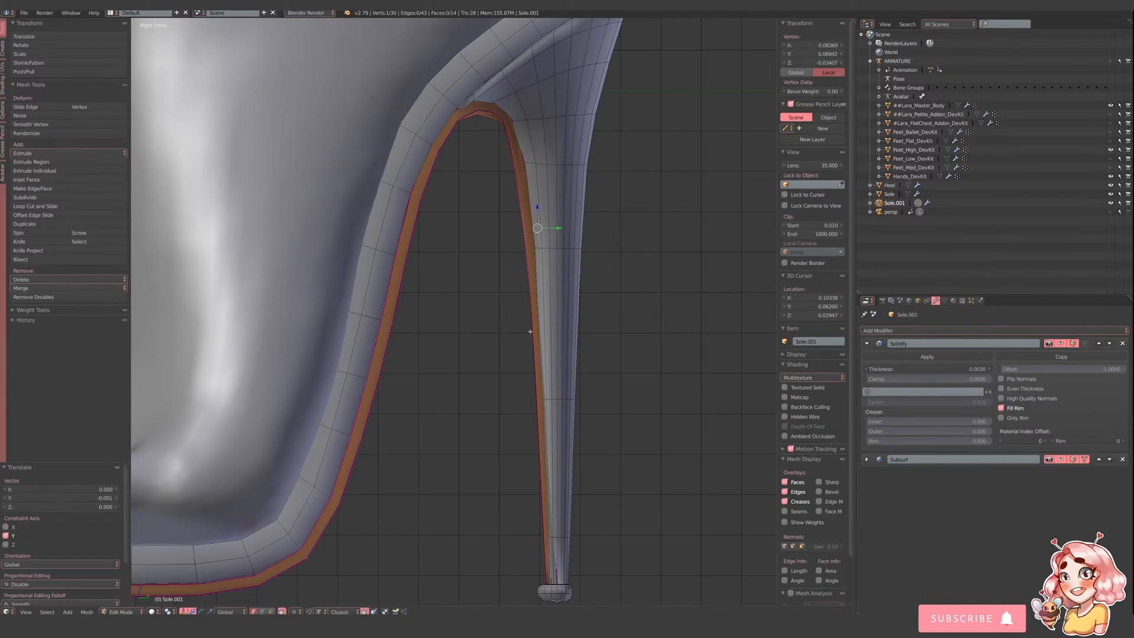
- In wireframe, select the outsole's vertex rows midway down the heel and at its tip in turn, moving the tip row -0.000878 along Y
key(z)
key(a)
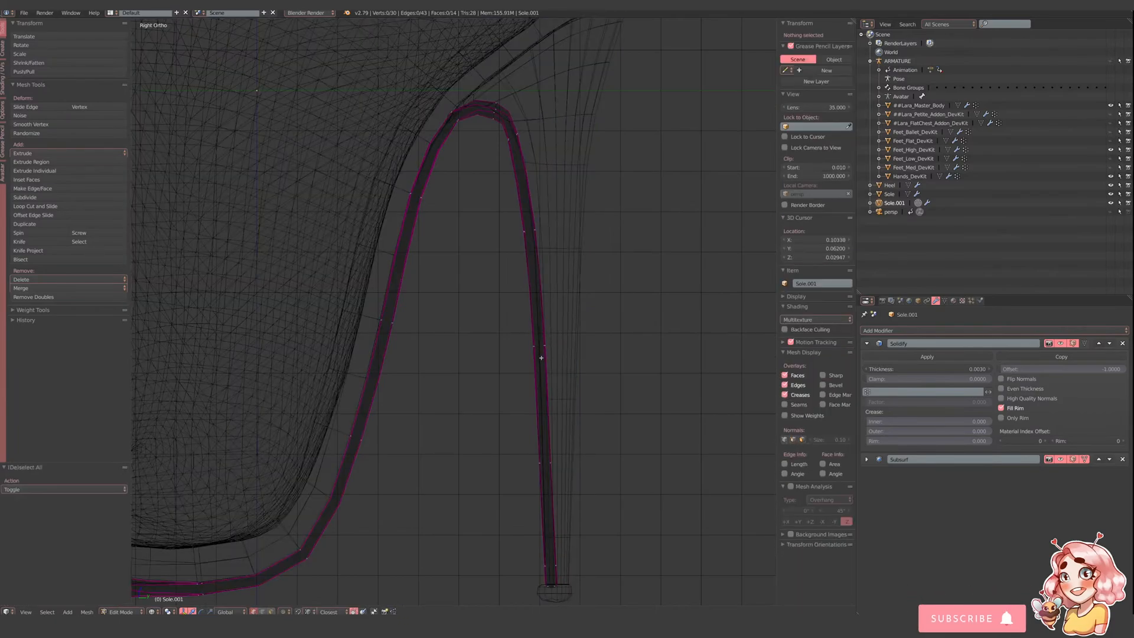
key(b)
mouse_move(522, 339)
mouse_down()
mouse_move(566, 355)
mouse_move(566, 342)
mouse_up()
key(z)
key(z)
key(a)
key(b)
drag(535, 559, 576, 587)
key(z)
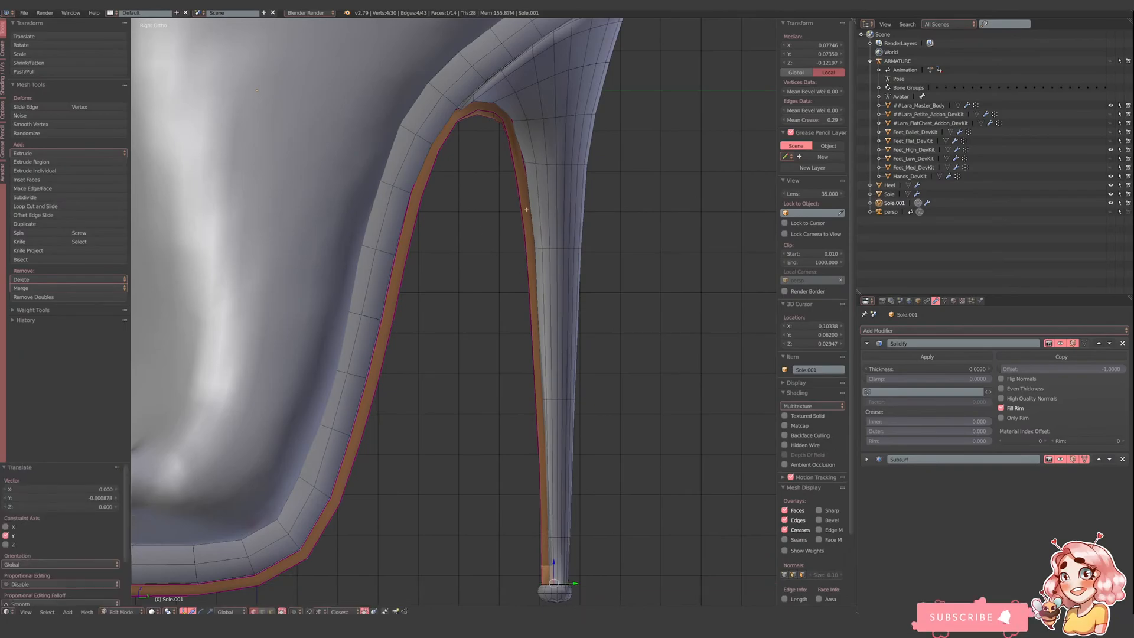
middle_drag(552, 260, 467, 202)
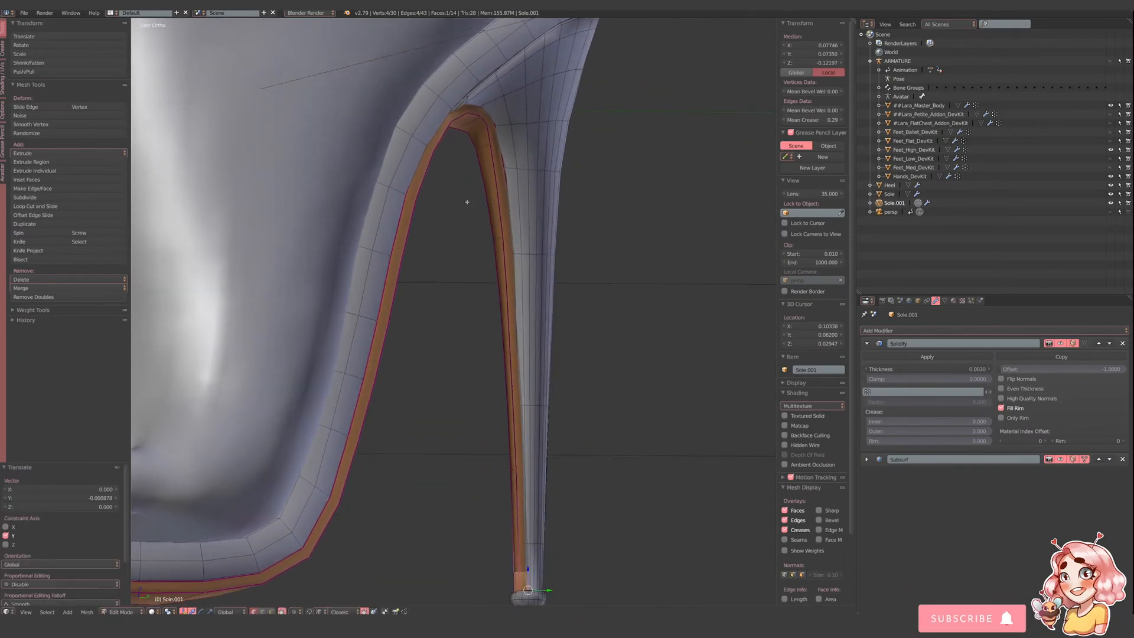
key(Tab)
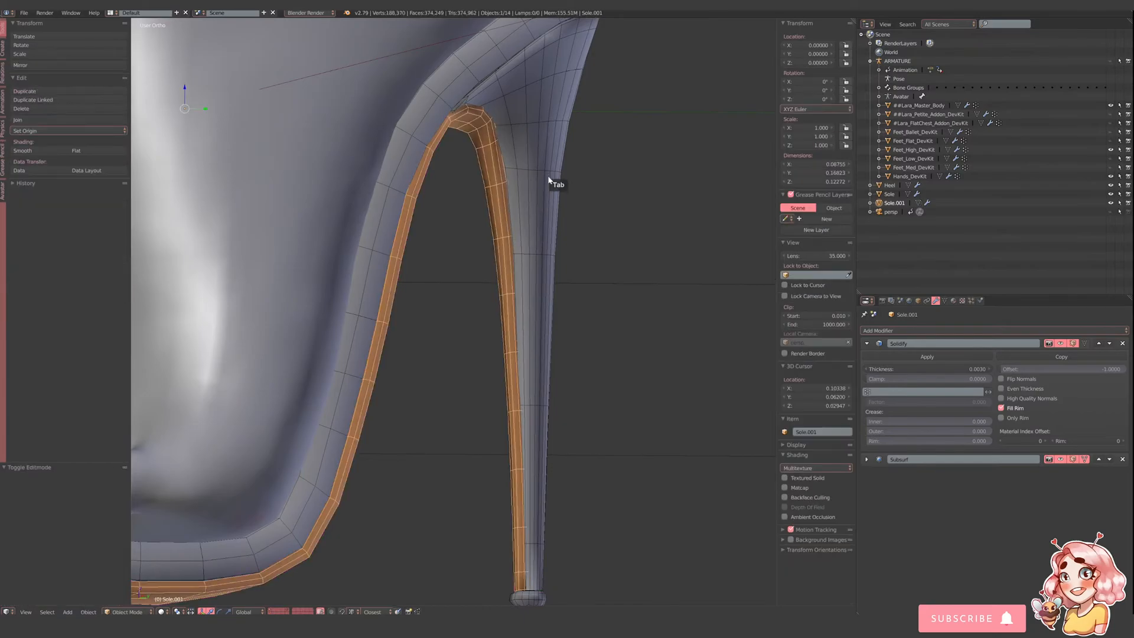
right_click(551, 179)
key(Tab)
key(Tab)
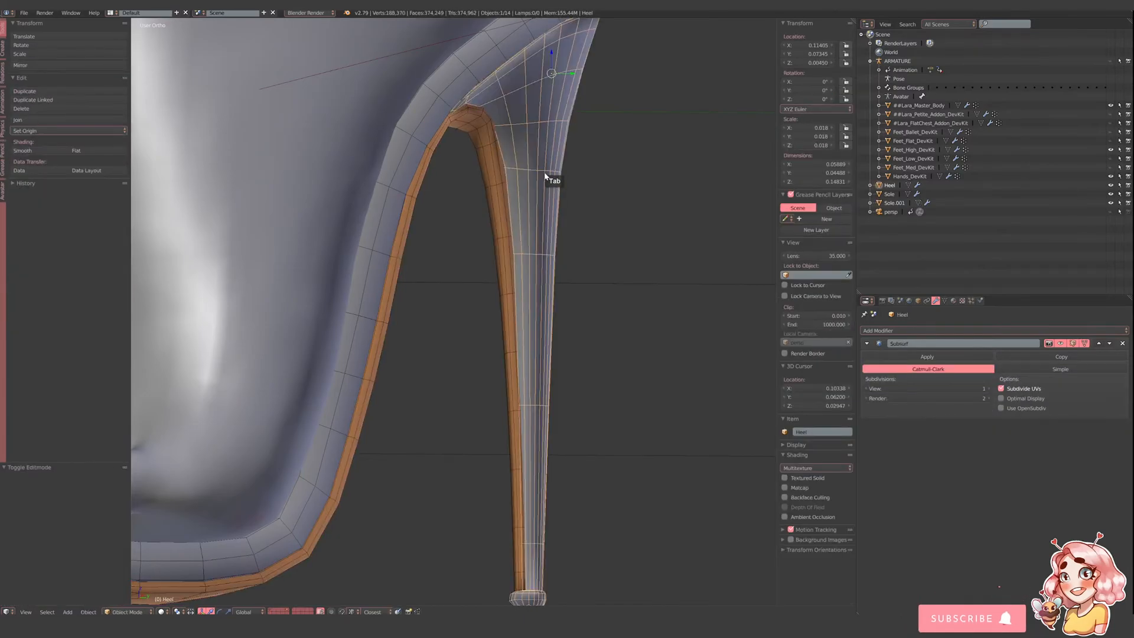
key(Tab)
middle_drag(562, 194, 534, 204)
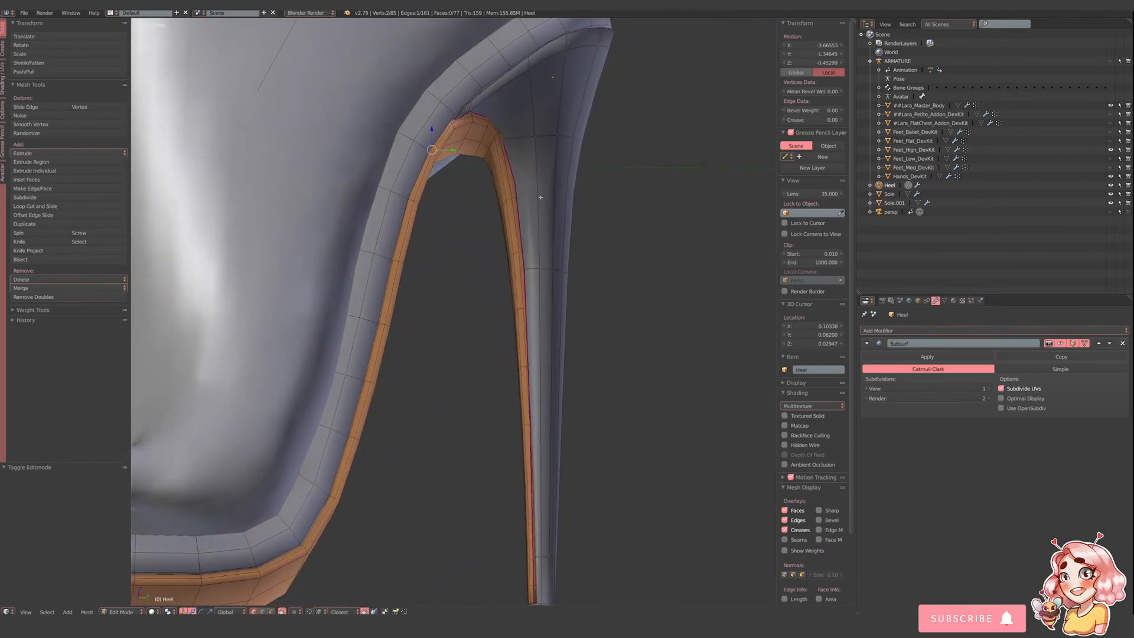
- Add a crosswise loop cut to the outsole on the upper front of the heel, just below the arch
key(Tab)
right_click(515, 217)
key(Tab)
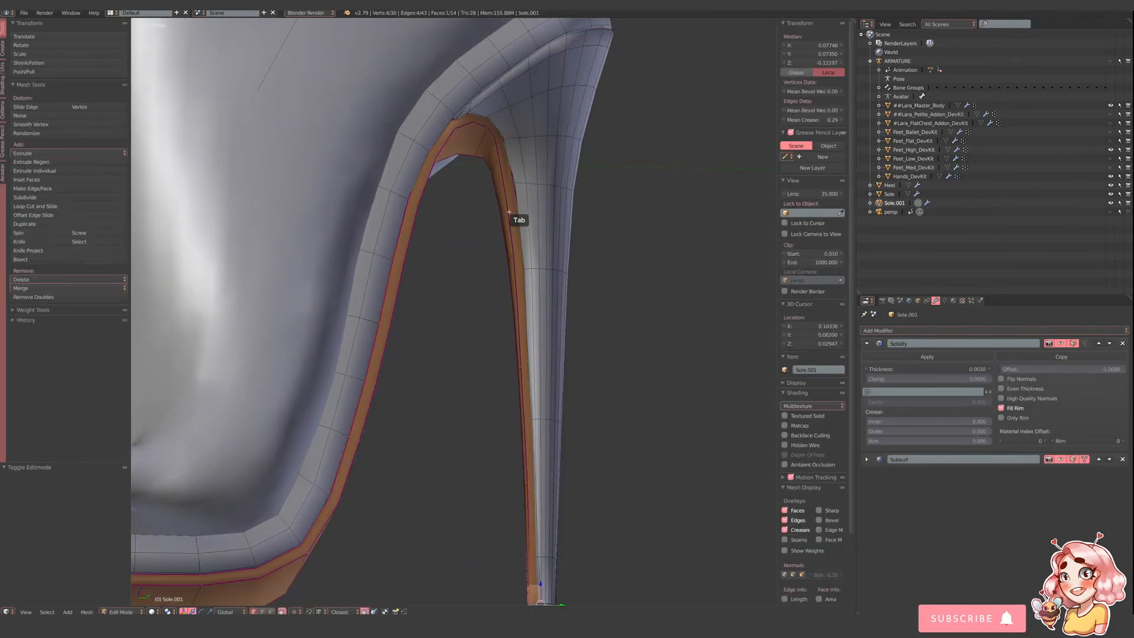
click(508, 207)
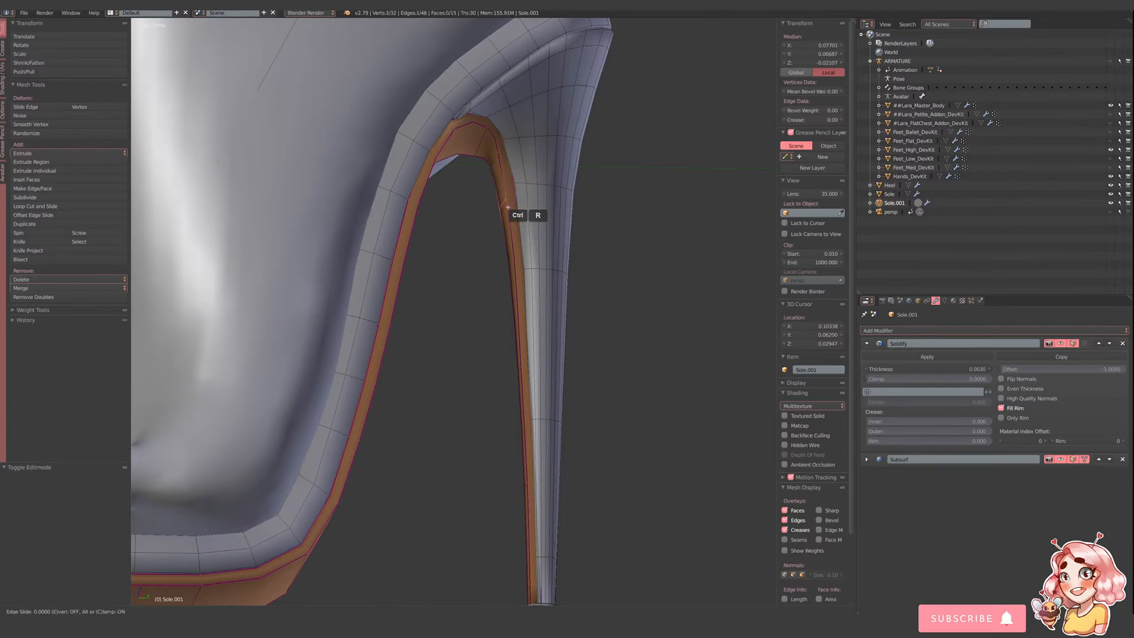
click(518, 193)
drag(526, 193, 530, 195)
key(Tab)
scroll(577, 235, down, 6)
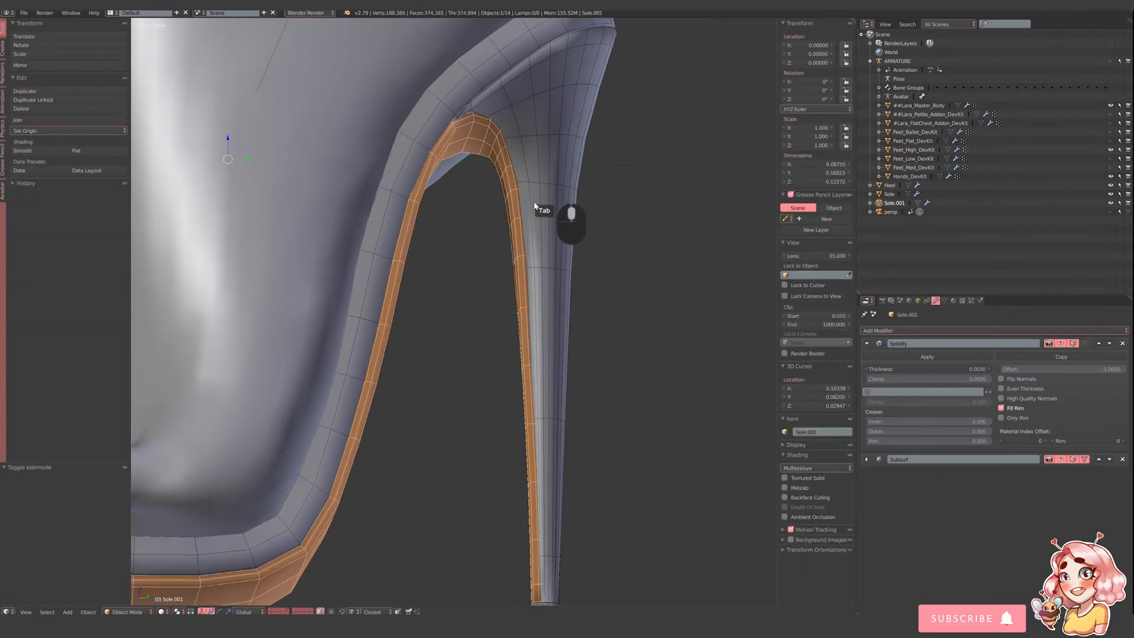
key(a)
scroll(559, 241, up, 5)
- Add a horizontal loop cut around the upper part of the stiletto heel and slide it up
right_click(559, 241)
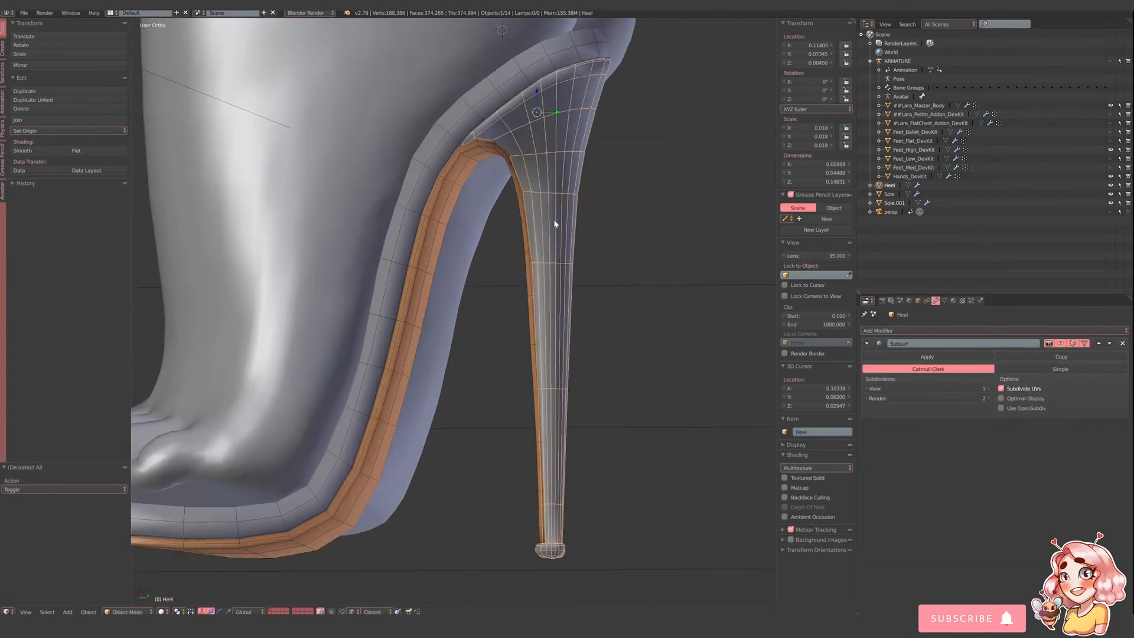
key(Tab)
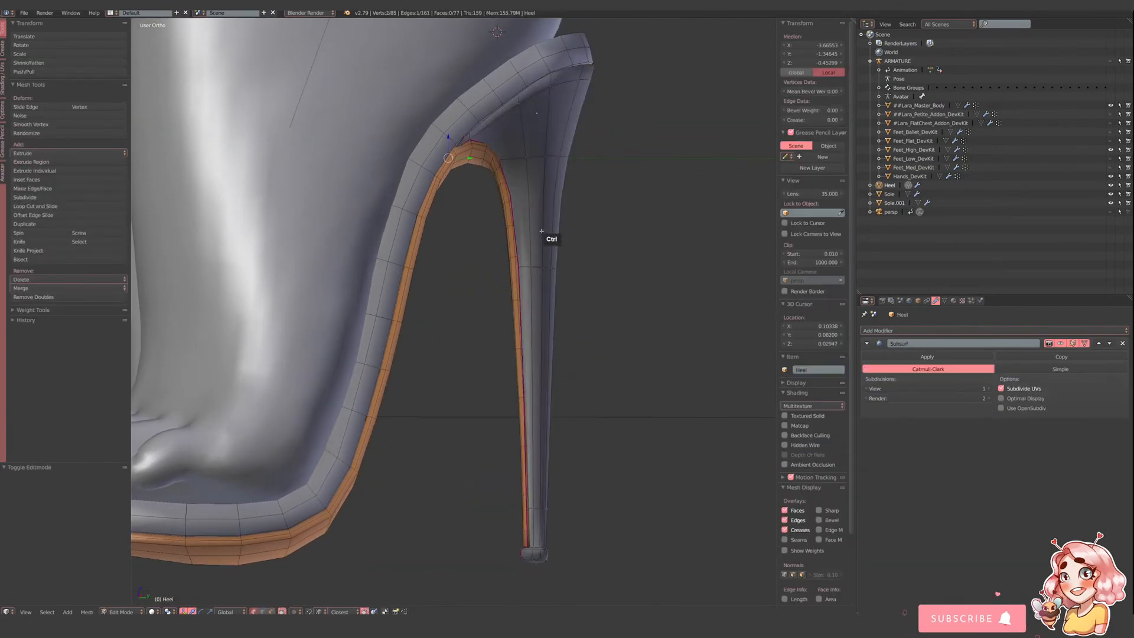
key(ctrl+r)
click(543, 235)
click(544, 238)
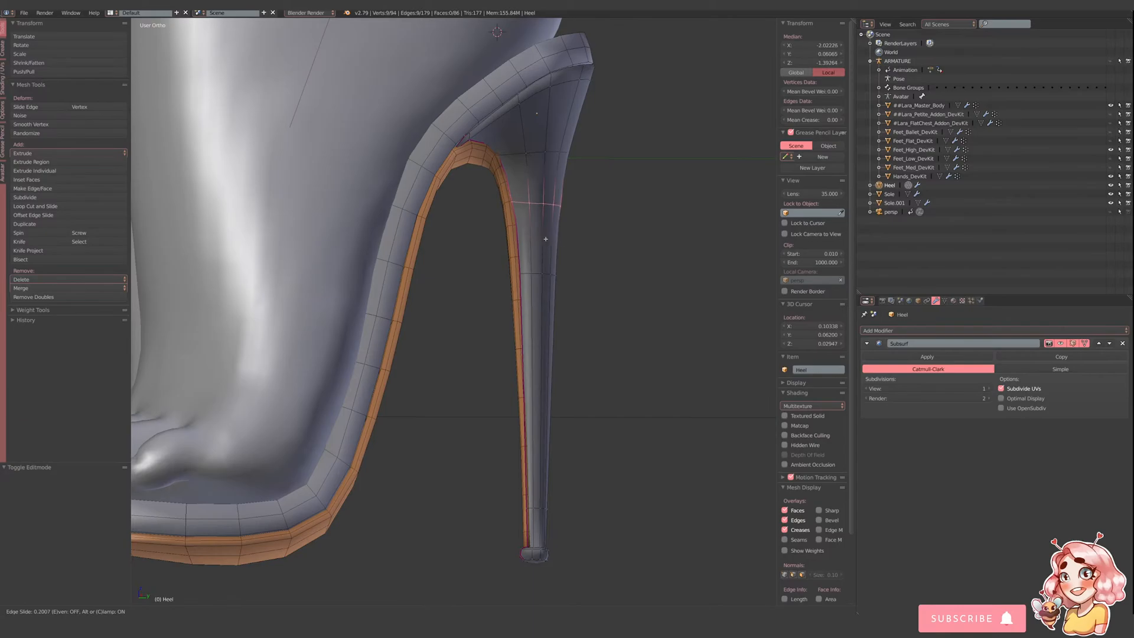
key(Tab)
- Examine the shoe from behind, checking how the outsole meets the heel
scroll(546, 242, down, 4)
middle_drag(568, 242, 508, 266)
key(a)
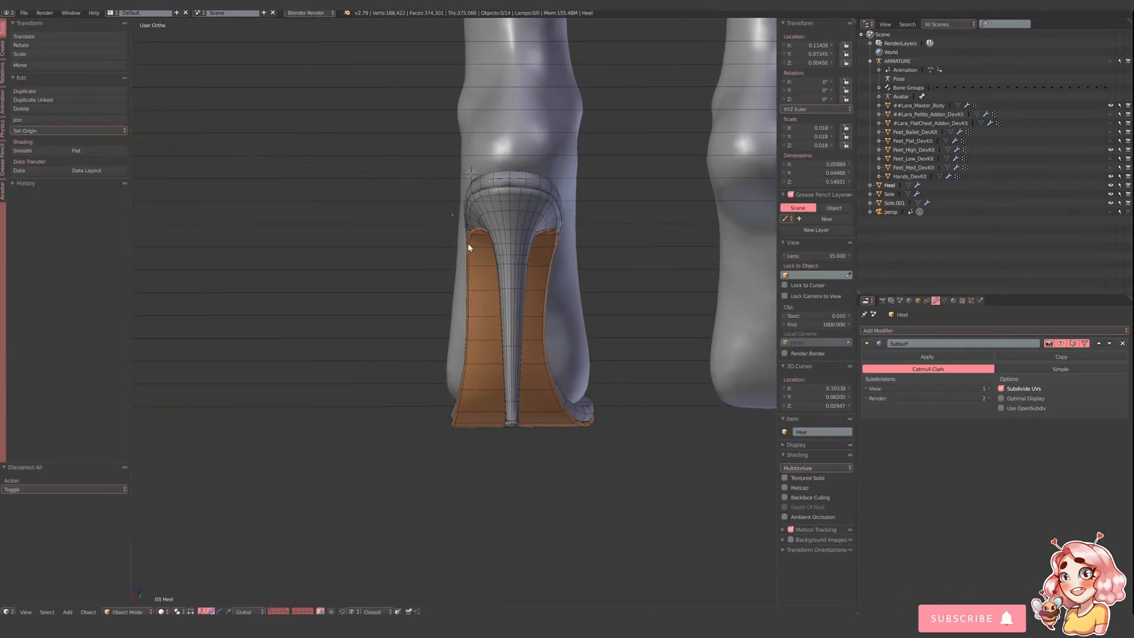
middle_drag(485, 251, 540, 254)
scroll(541, 257, up, 1)
scroll(487, 359, up, 4)
shift+middle_drag(552, 485, 483, 343)
scroll(502, 388, up, 4)
- Open the heel for editing and delete the face closing the underside of its tip
right_click(473, 390)
scroll(534, 444, down, 4)
shift+middle_drag(512, 433, 513, 283)
scroll(524, 339, up, 4)
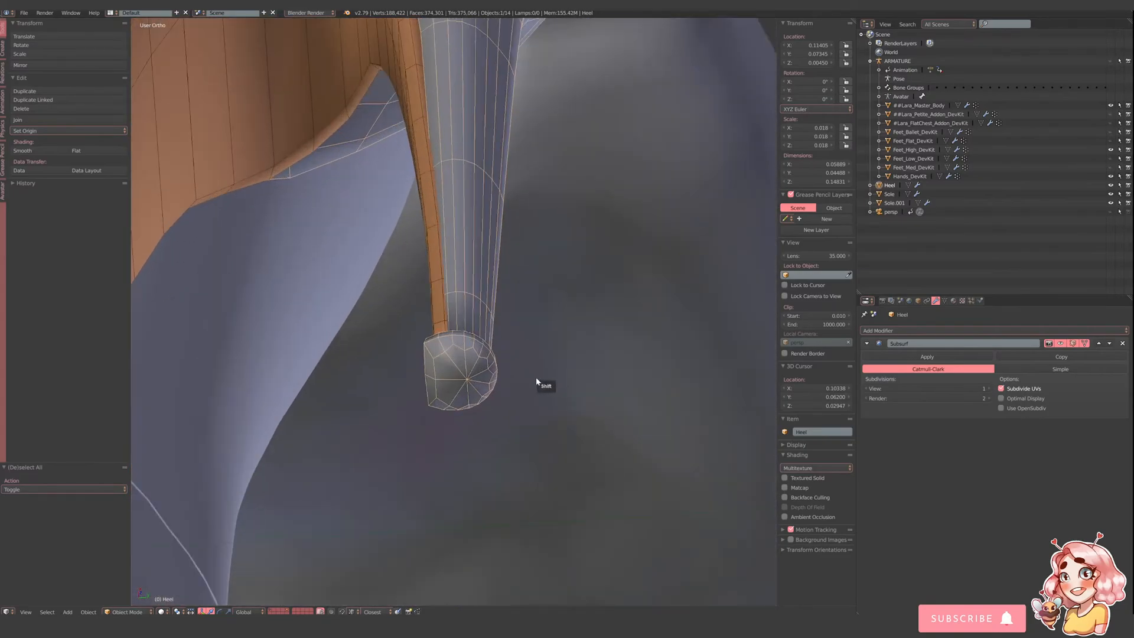
key(Tab)
middle_drag(536, 376, 489, 390)
scroll(496, 386, up, 2)
right_click(517, 392)
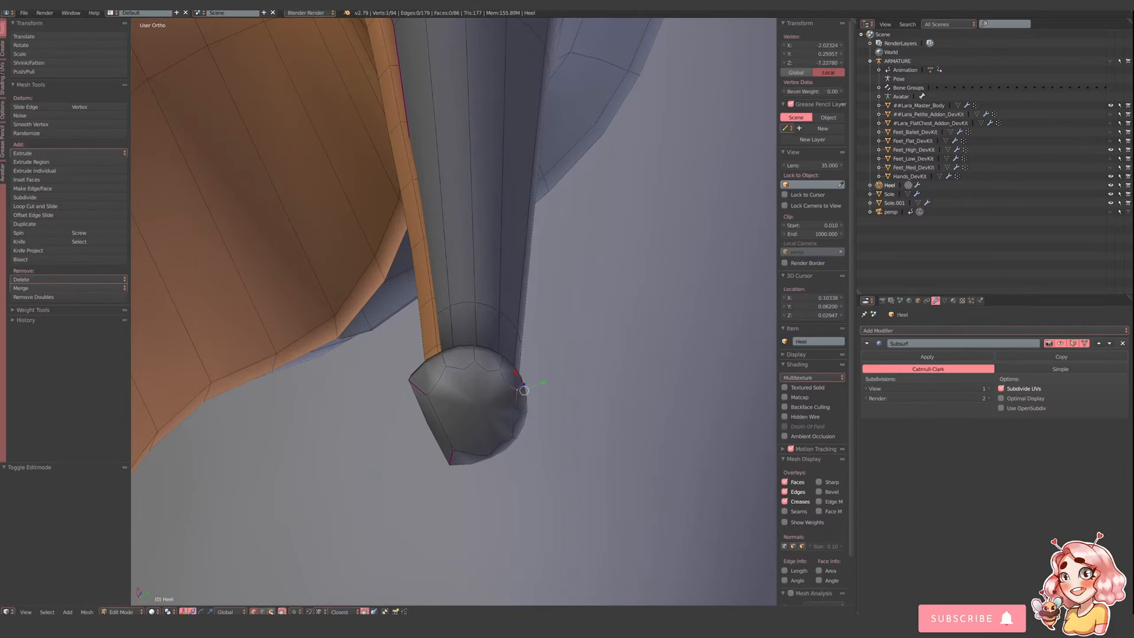
click(271, 612)
right_click(446, 418)
scroll(465, 408, down, 2)
middle_drag(465, 409, 477, 371)
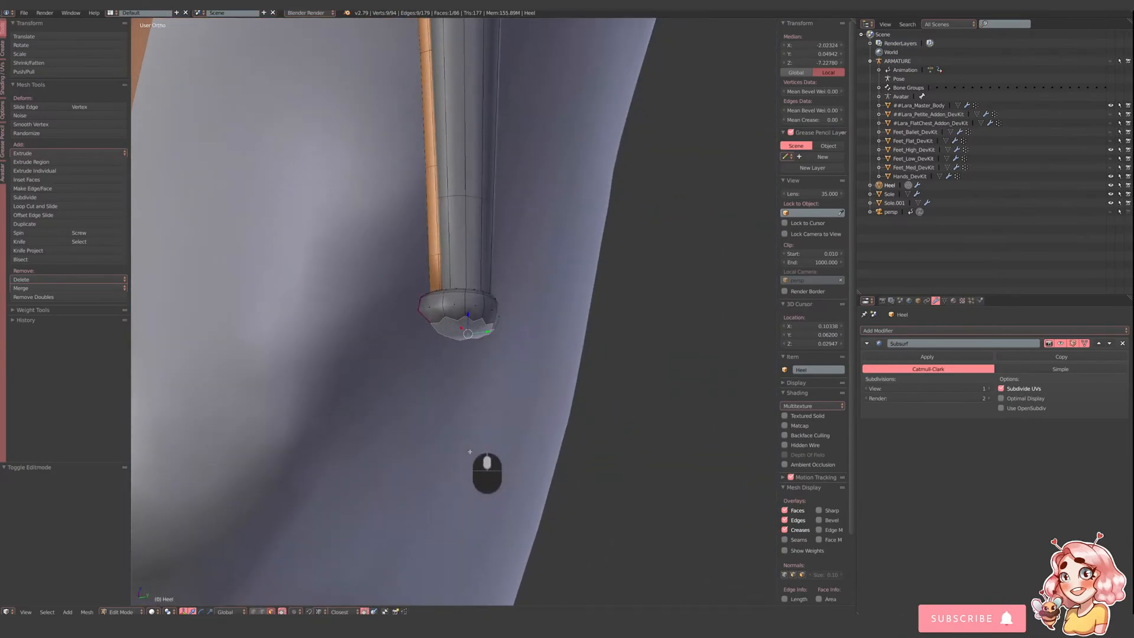
key(x)
click(471, 374)
middle_drag(461, 385, 476, 339)
scroll(476, 339, up, 3)
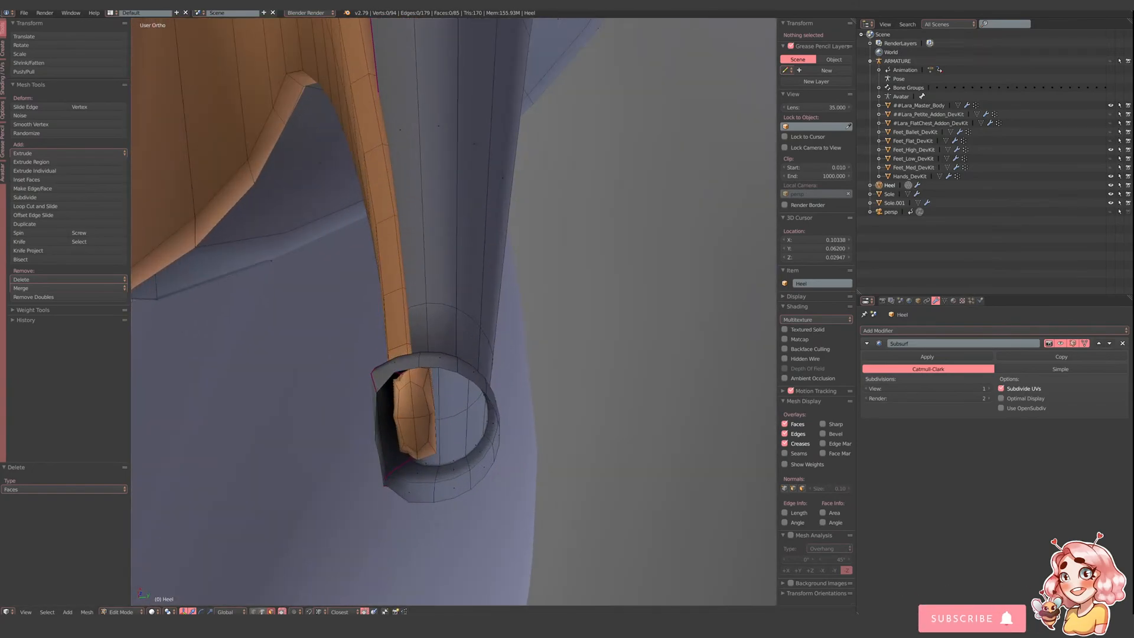
- Extrude the open edge loop under the heel tip in place and scale it inward to 0.099
alt+shift+click(472, 379)
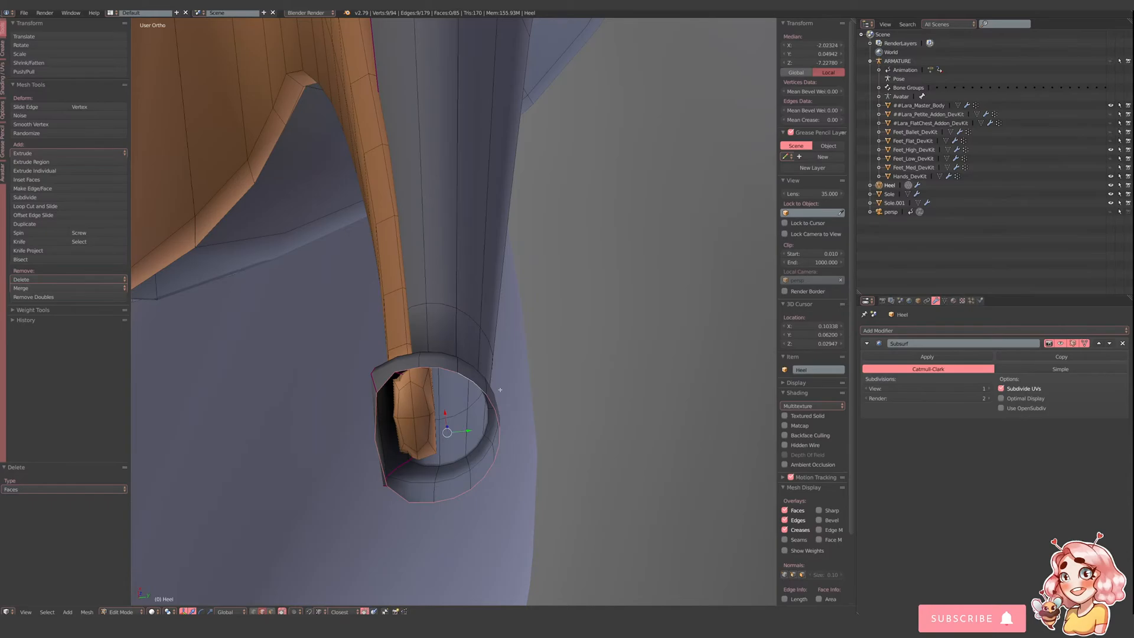
key(e)
right_click(518, 410)
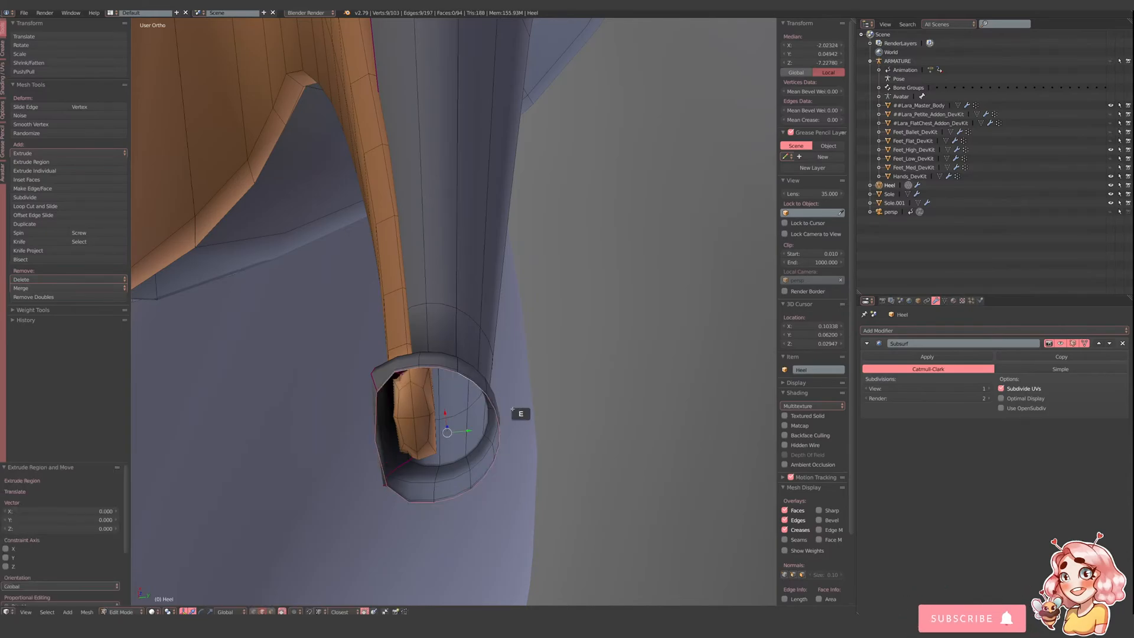
key(s)
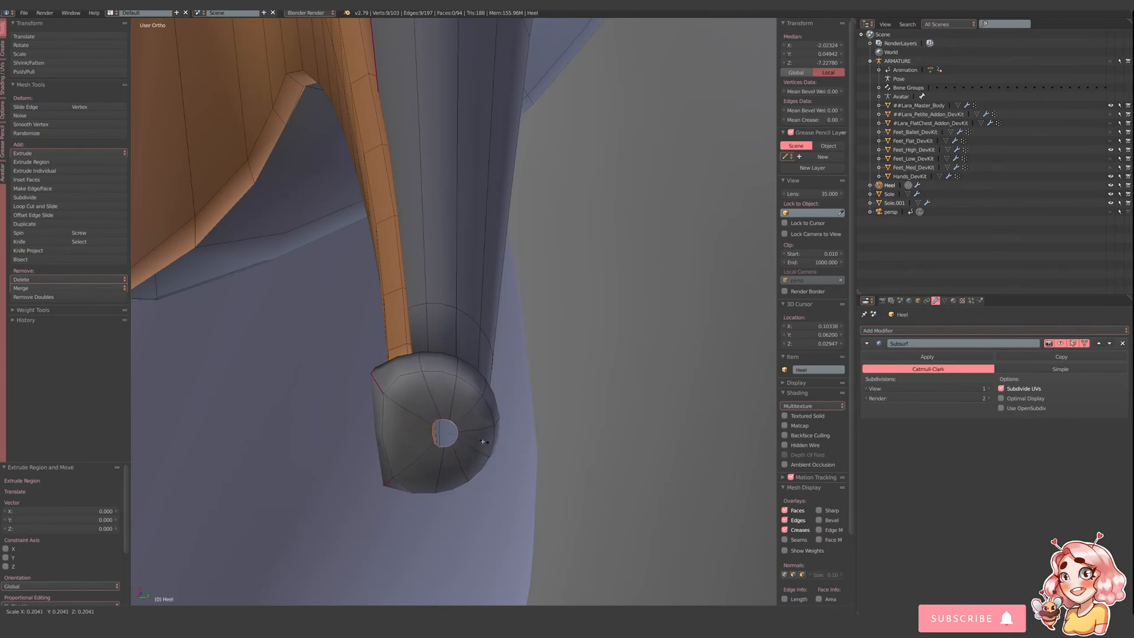
click(465, 434)
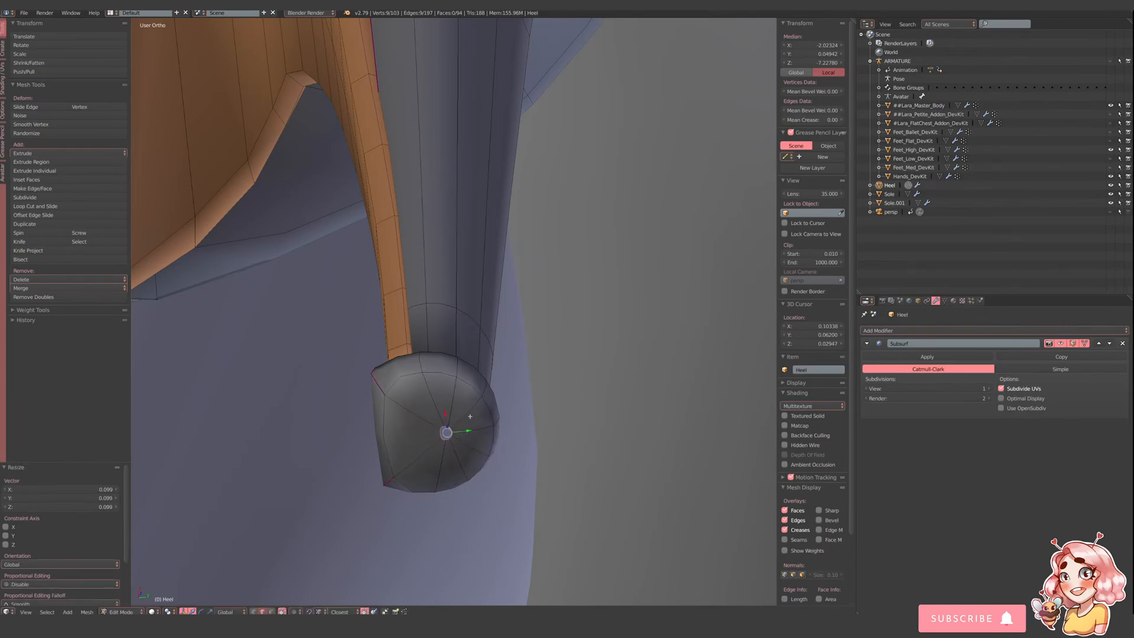
- Crease the heel tip's bottom edge loop to 0.72 and its upper edge loop to 0.69
drag(805, 120, 859, 120)
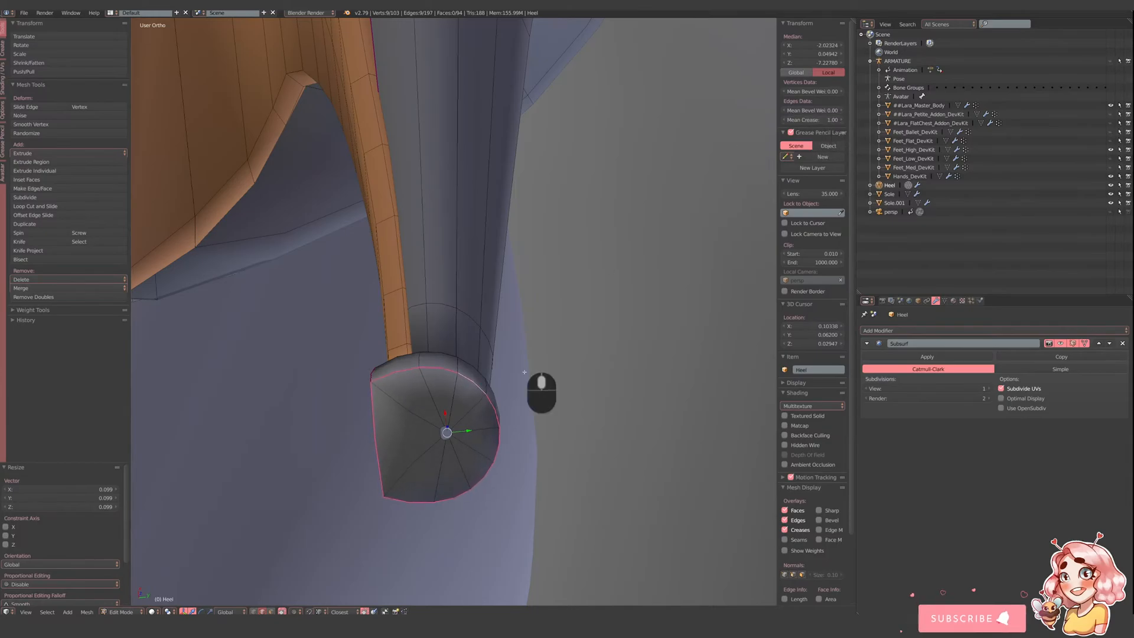
middle_drag(528, 371, 625, 347)
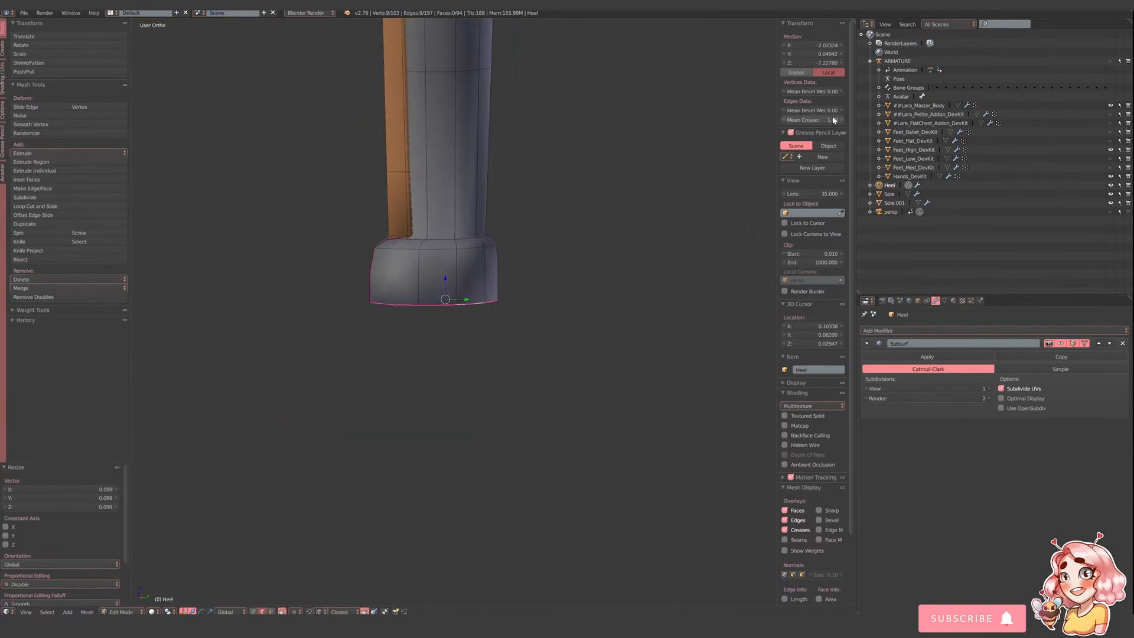
drag(836, 120, 830, 120)
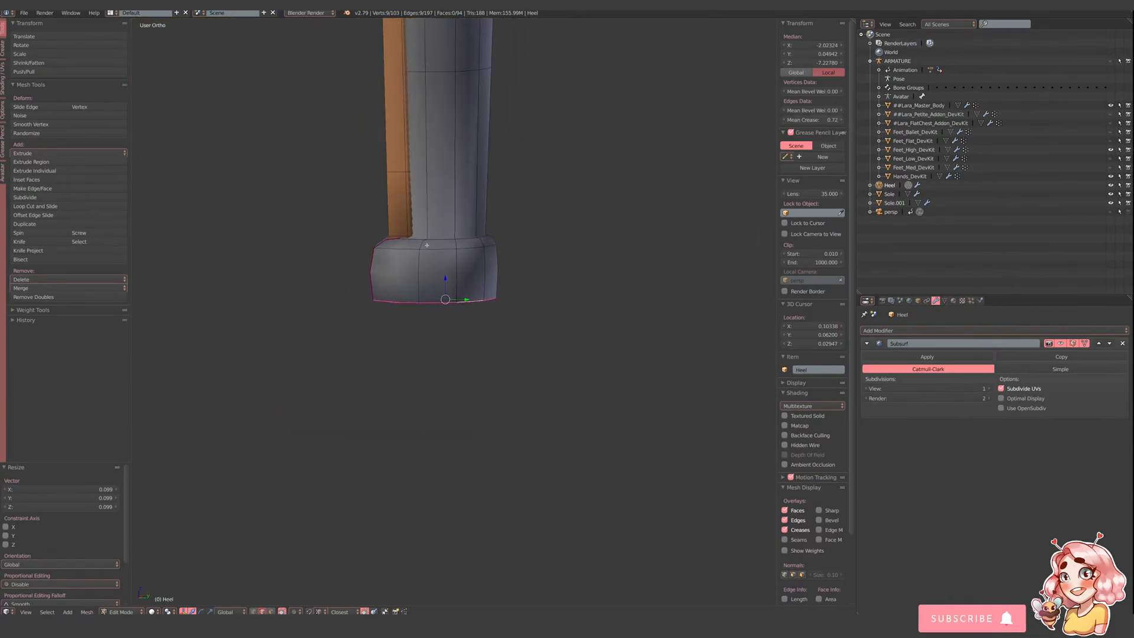
alt+click(436, 247)
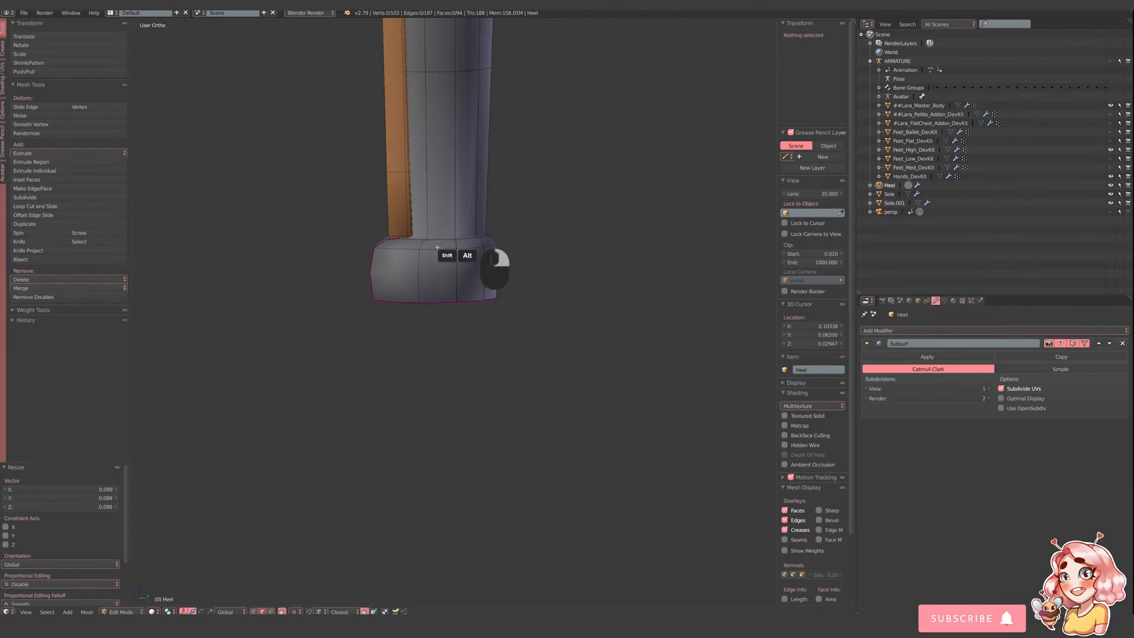
shift+drag(829, 120, 842, 120)
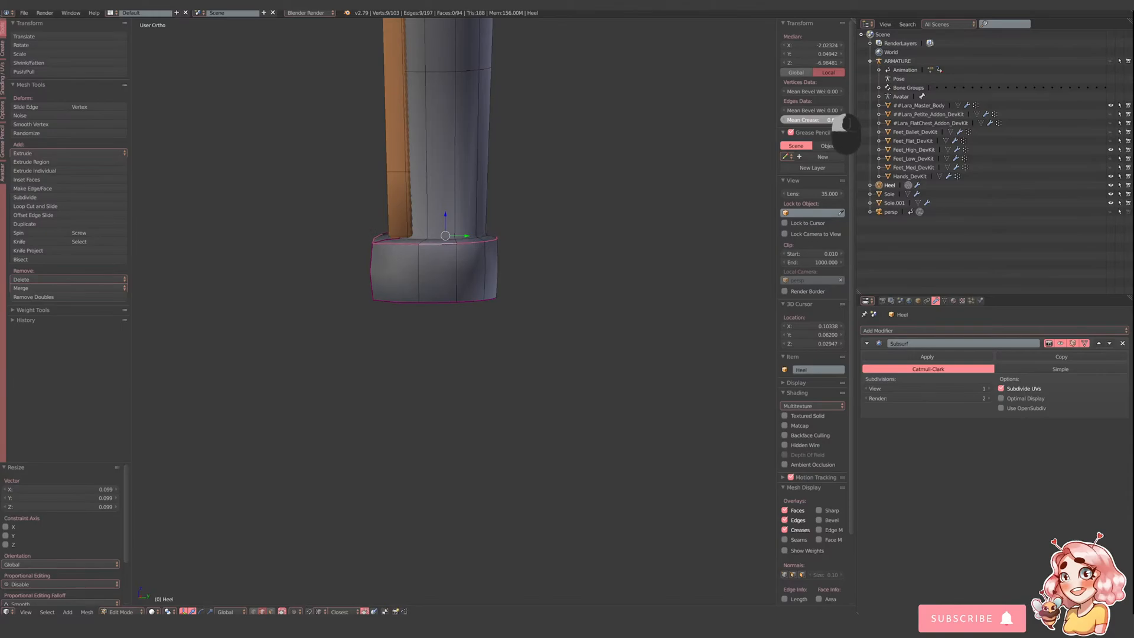
- Add the heel tip's vertical front corner edge loops and bottom edge loop to the selection and set their crease to 1.00
middle_drag(293, 254, 320, 261)
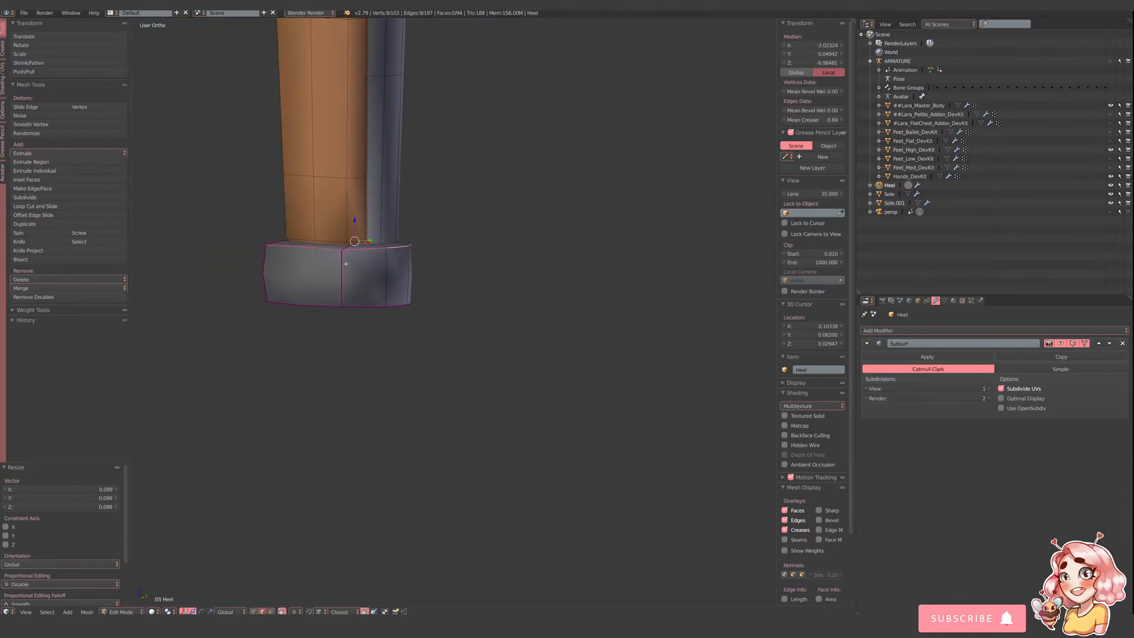
alt+shift+click(342, 263)
alt+shift+click(264, 264)
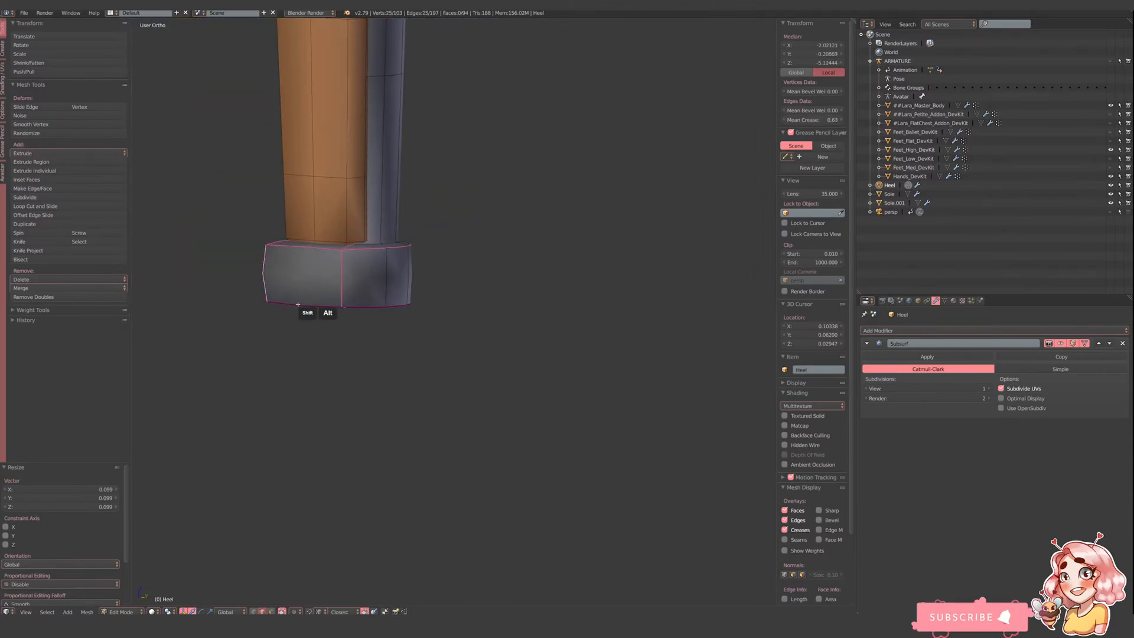
alt+shift+click(298, 305)
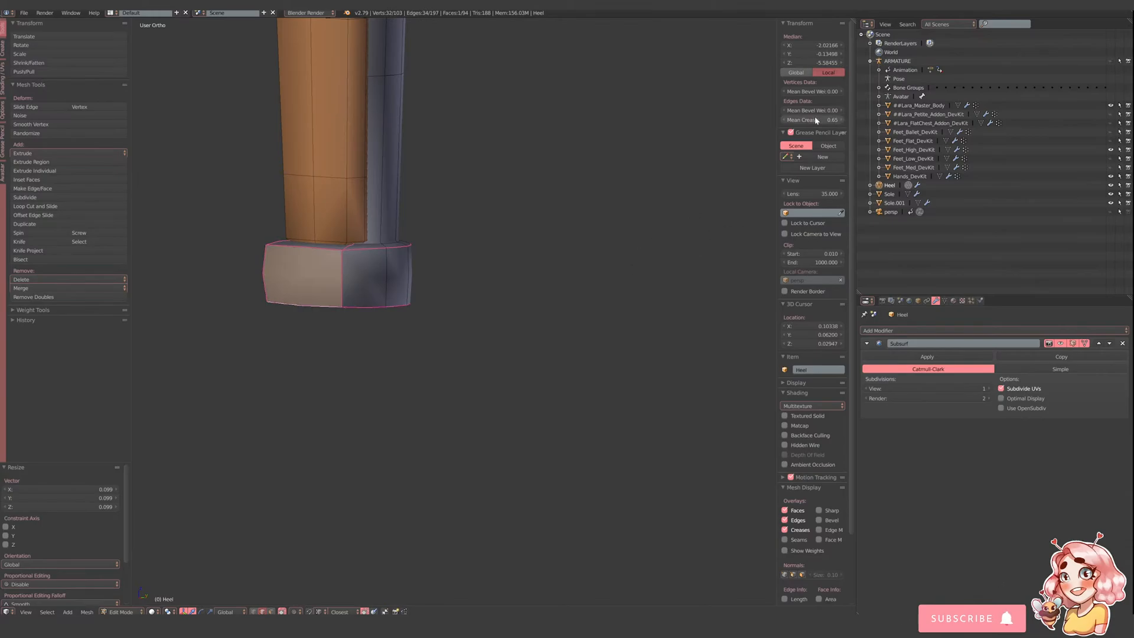
drag(815, 120, 845, 121)
middle_drag(591, 225, 567, 264)
- Move the heel tip's flat front face 0.001 along Y, toward the outsole
click(272, 612)
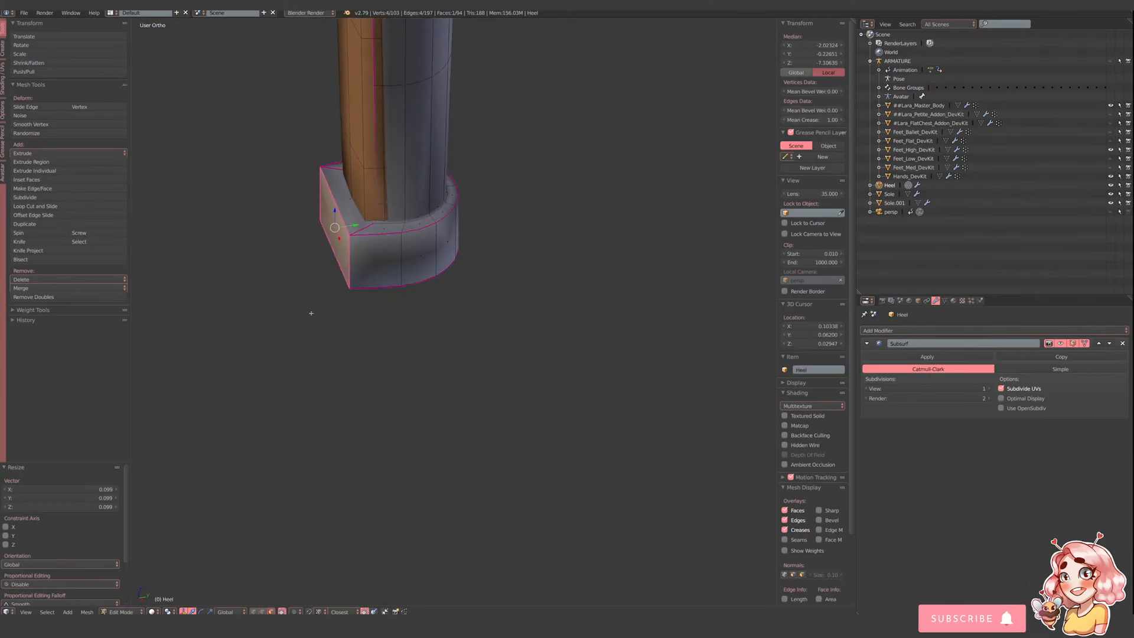
drag(353, 225, 369, 222)
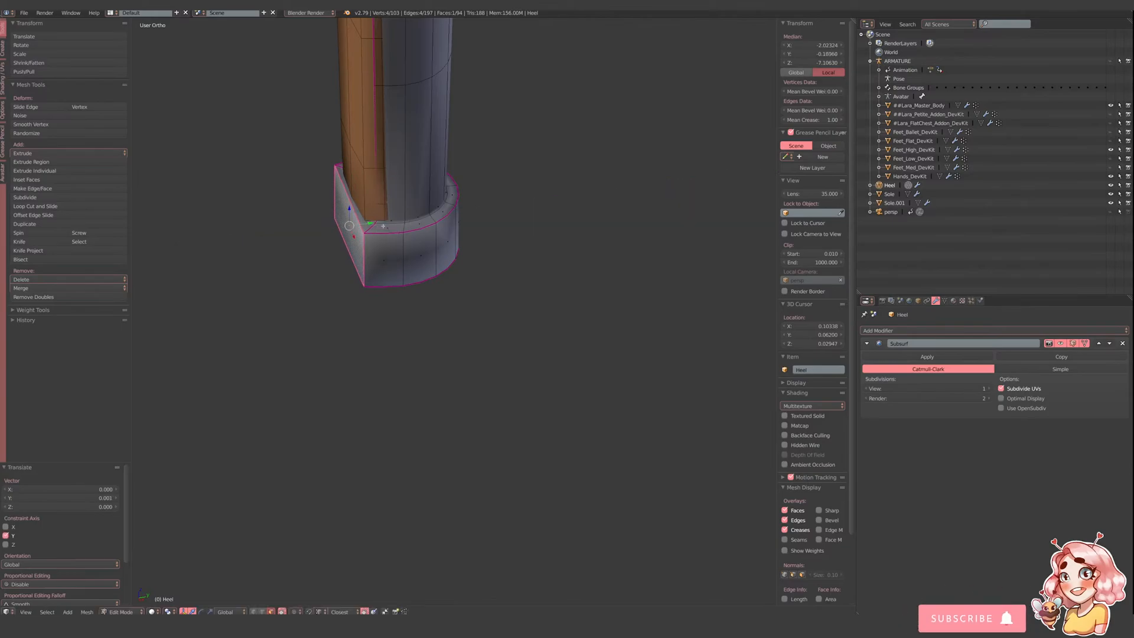
shift+middle_drag(436, 238, 415, 304)
key(Tab)
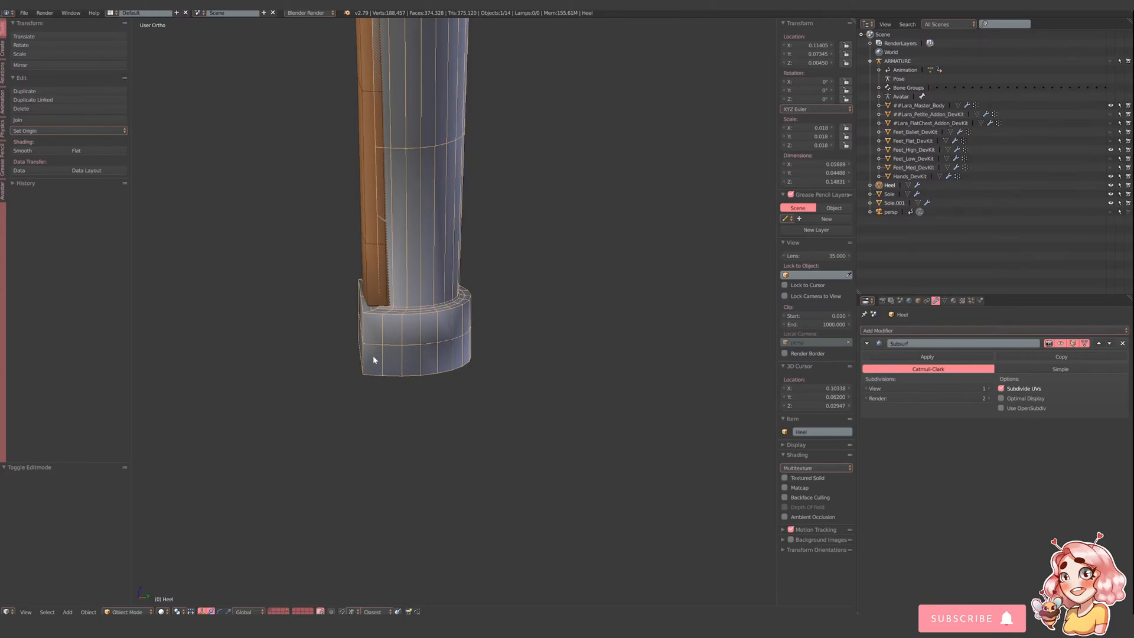
- Select the outsole's lowest face at the heel tip and move it down about 0.0004 along Z
right_click(375, 283)
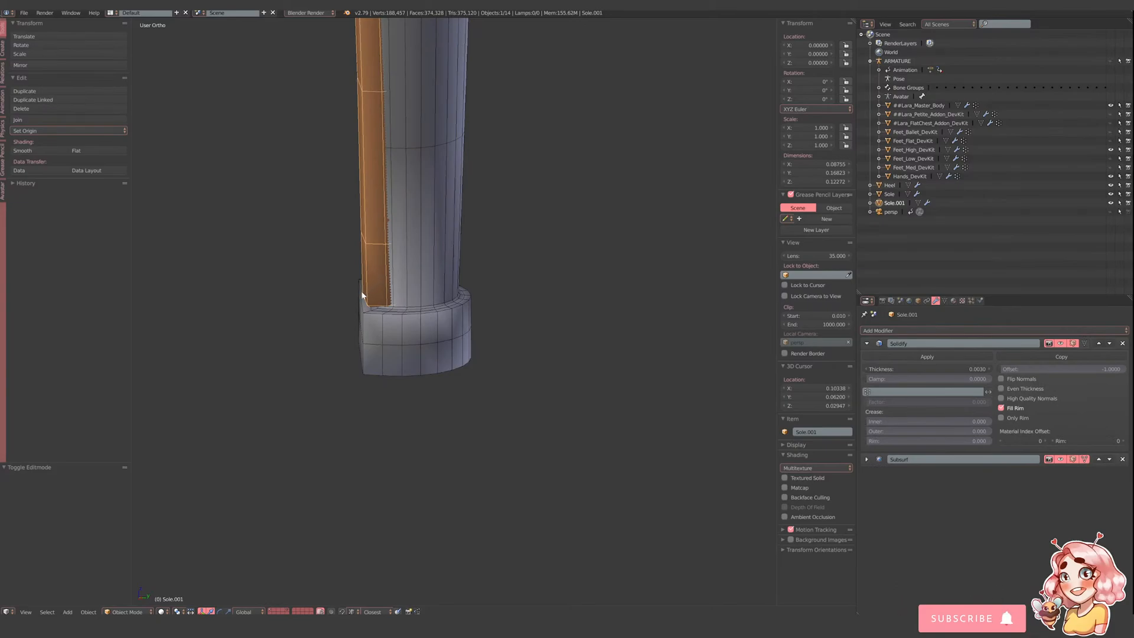
key(Tab)
middle_drag(393, 302, 404, 368)
key(z)
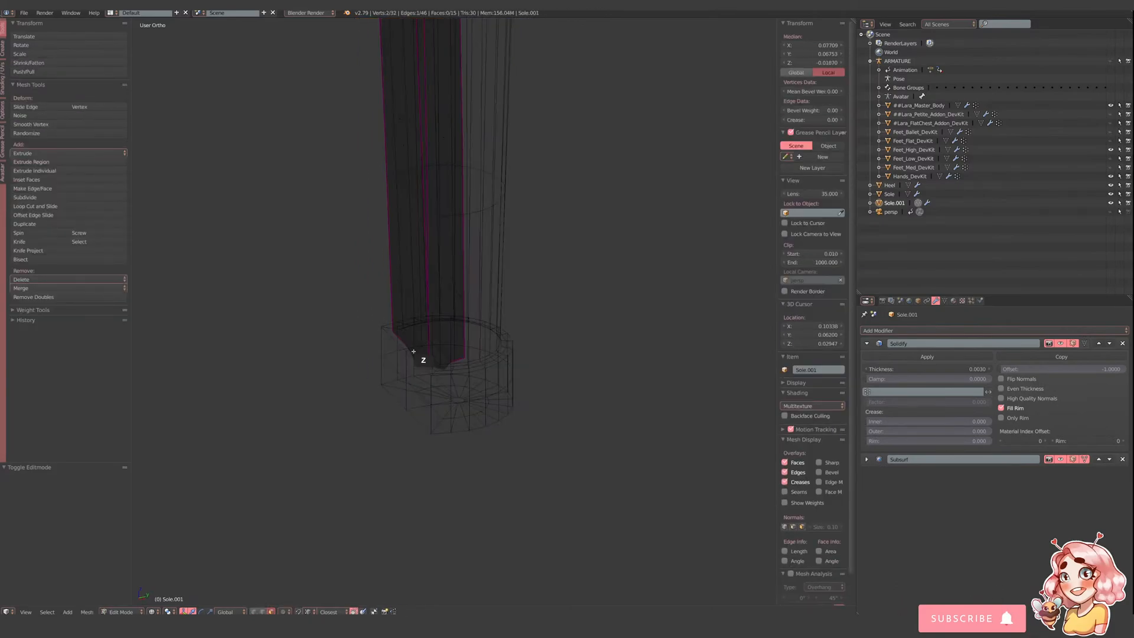
shift+right_click(421, 349)
key(z)
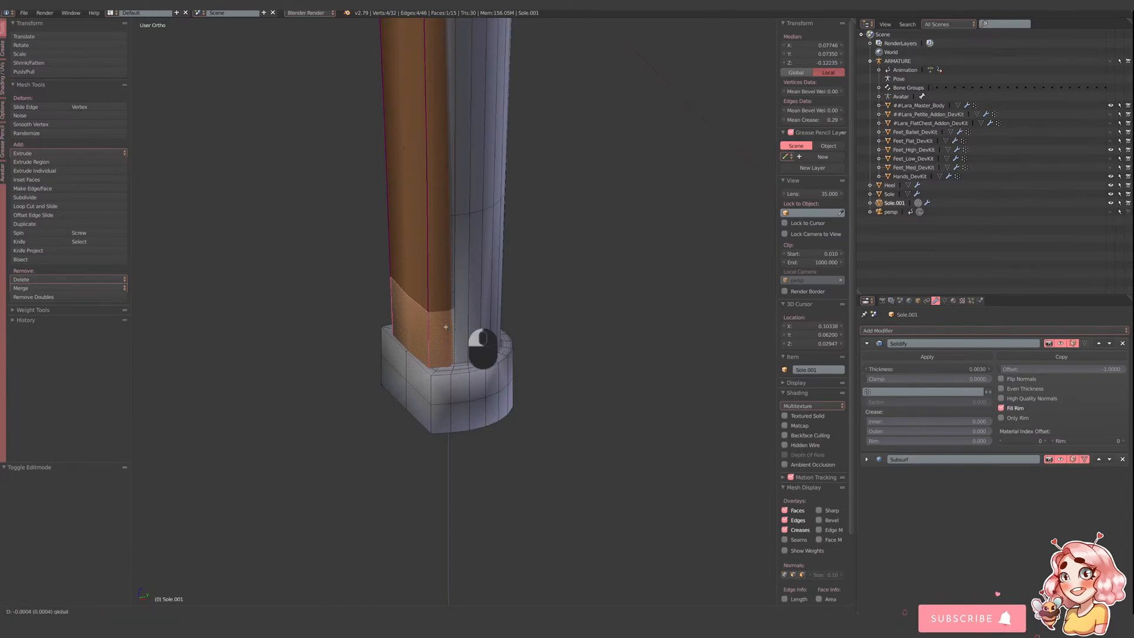
scroll(509, 349, down, 8)
key(Tab)
key(a)
scroll(498, 330, down, 5)
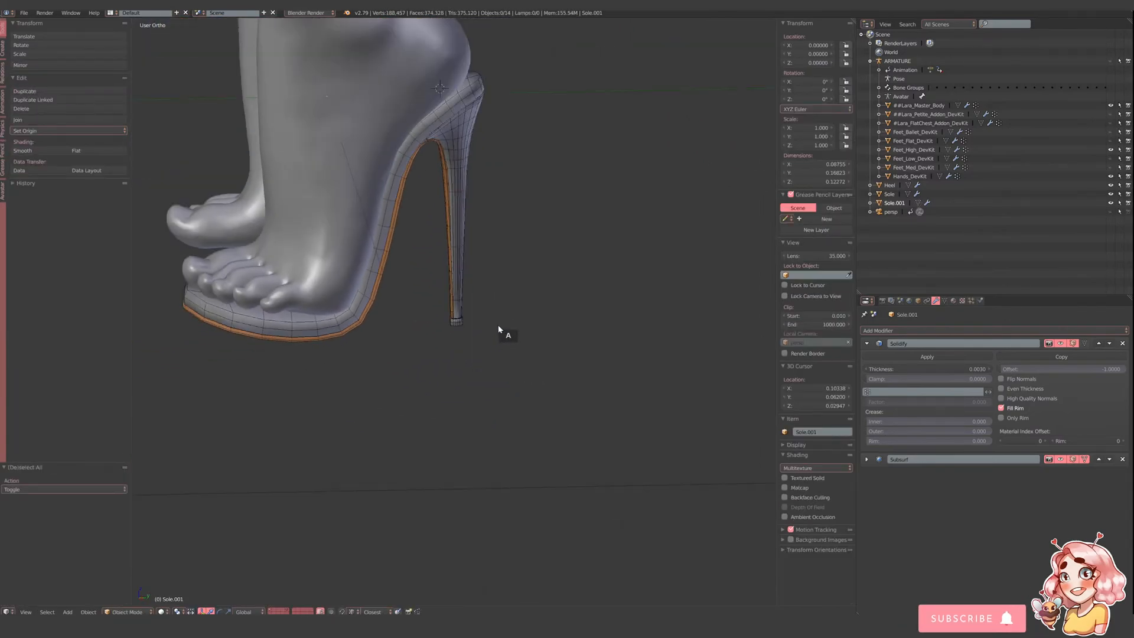
shift+middle_drag(469, 307, 455, 427)
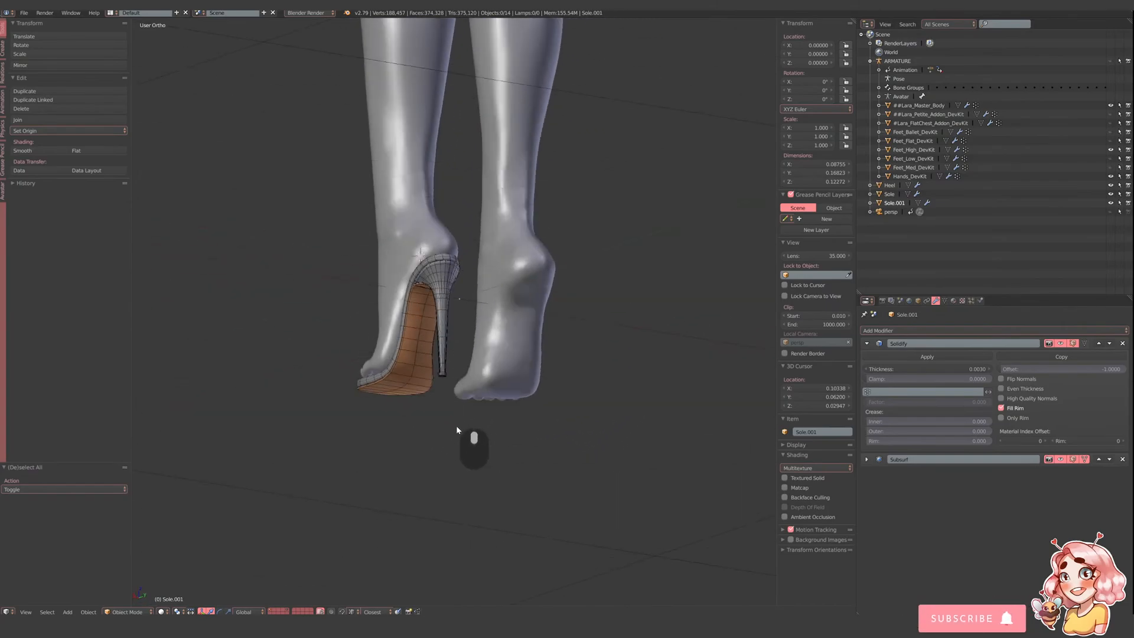
- Scale the open edge loop at the centre of the heel tip's underside inward to close the hole, and finish editing the heel
scroll(452, 420, up, 4)
middle_drag(413, 350, 458, 394)
scroll(458, 394, up, 6)
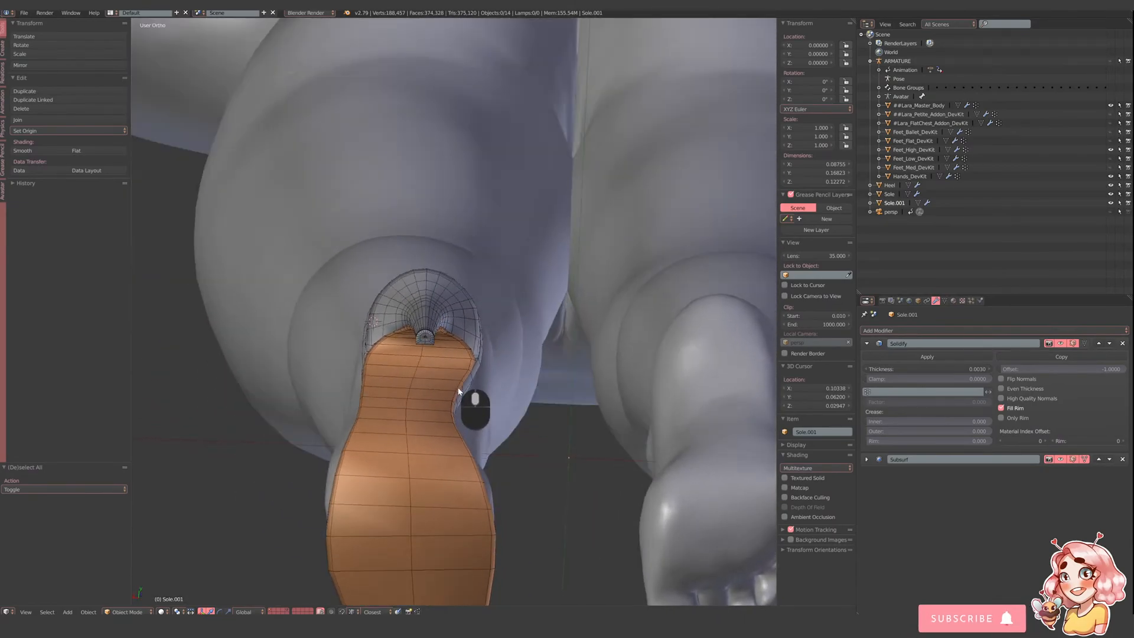
right_click(371, 412)
key(Tab)
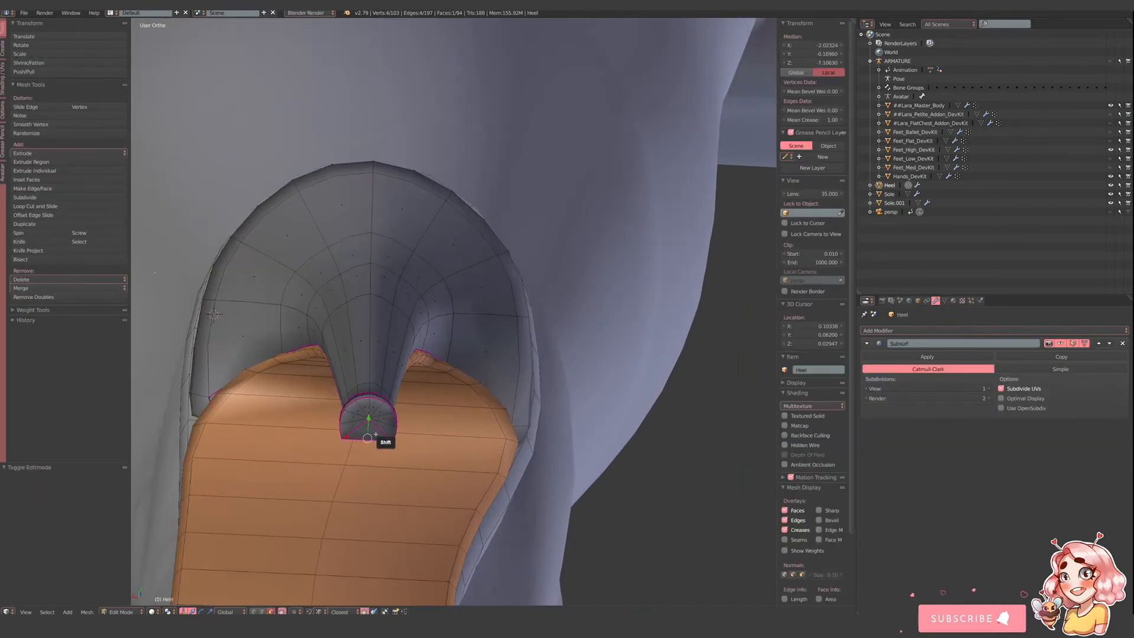
scroll(396, 452, up, 5)
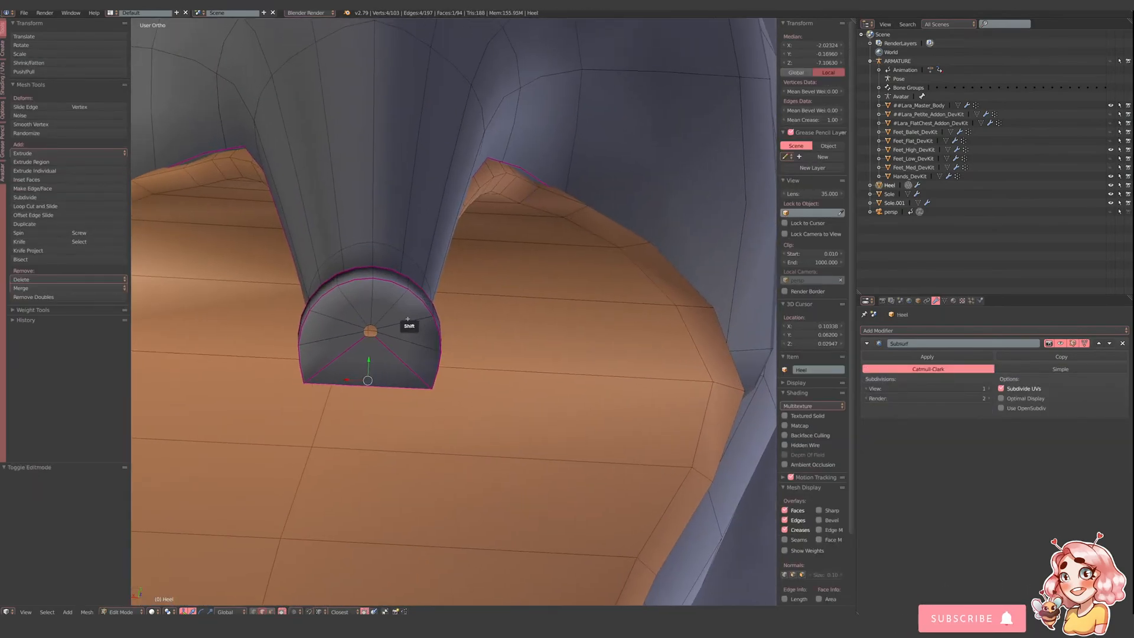
scroll(384, 378, up, 3)
alt+shift+right_click(312, 369)
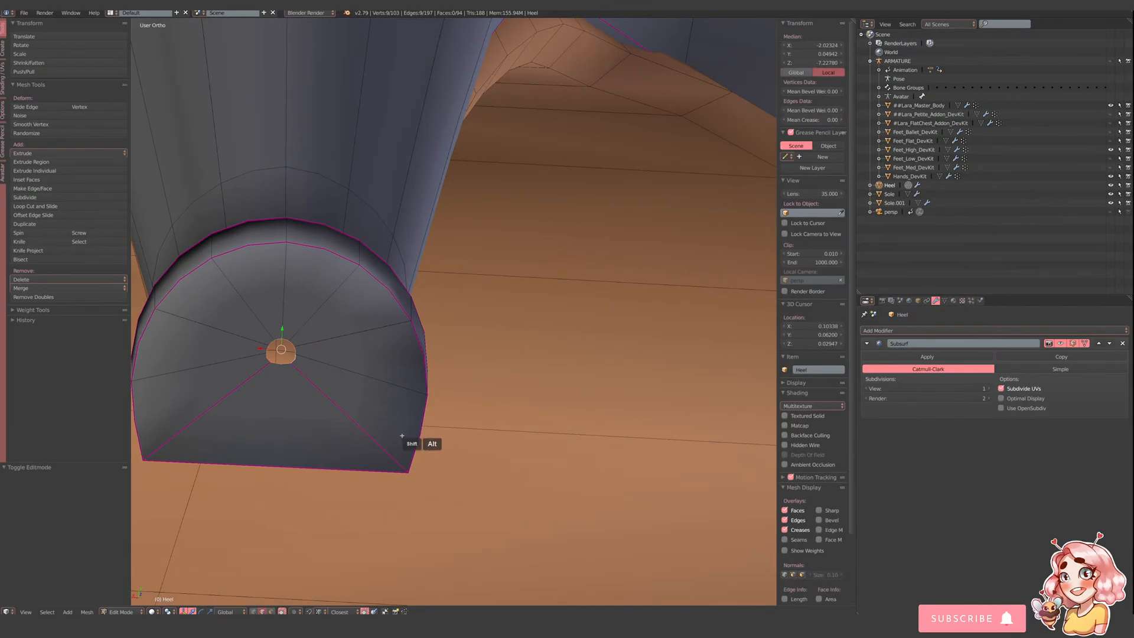
key(s)
click(290, 354)
key(s)
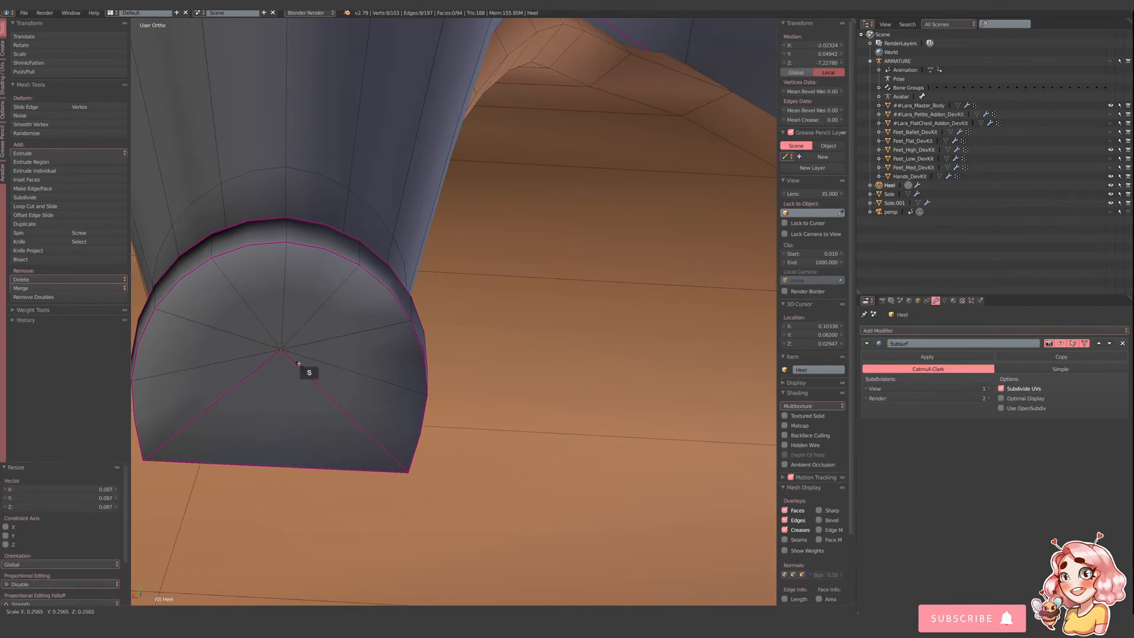
click(313, 372)
key(s)
click(304, 369)
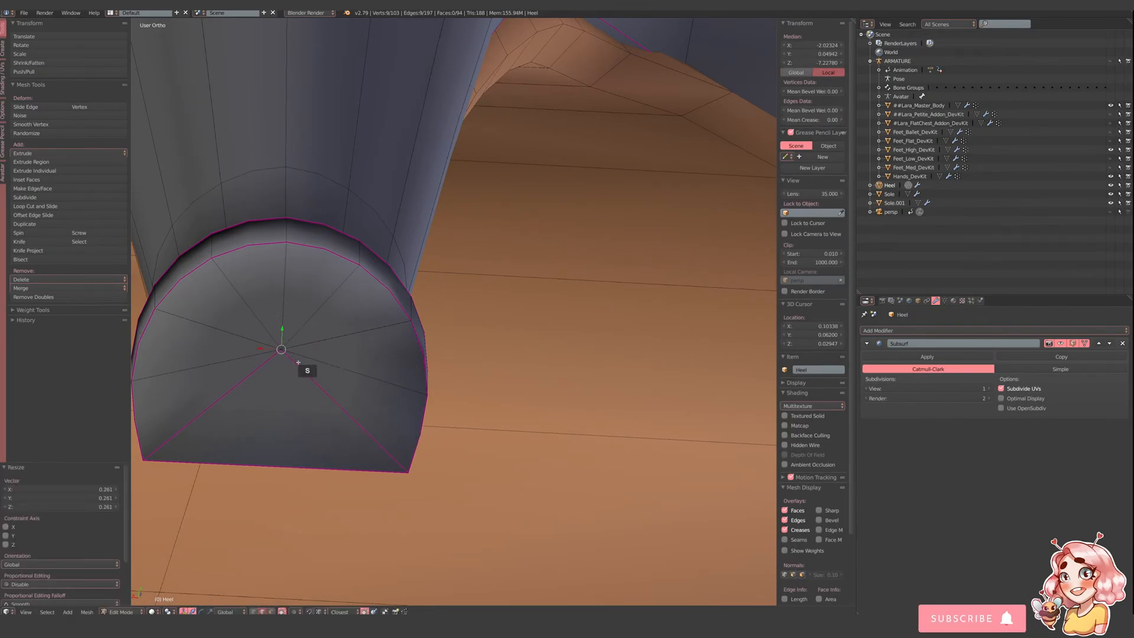
key(Tab)
scroll(354, 380, down, 3)
key(a)
- Examine the stiletto's fit against the sole and outsole, including its mesh and modifier options
scroll(389, 369, down, 2)
middle_drag(394, 366, 559, 426)
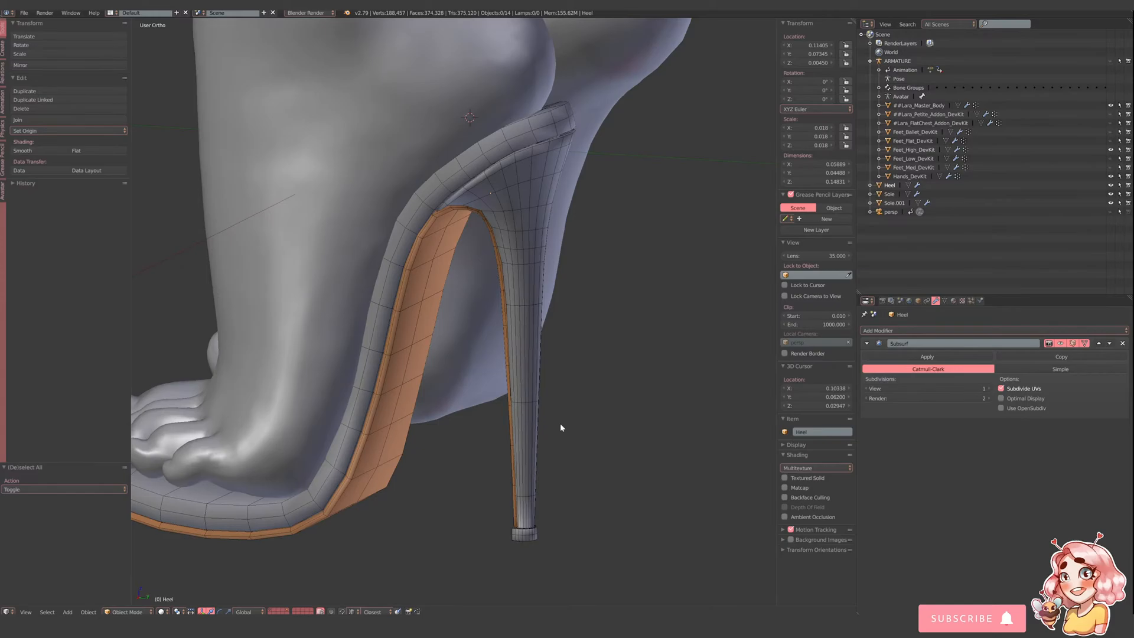
middle_drag(583, 395, 419, 379)
scroll(431, 312, up, 3)
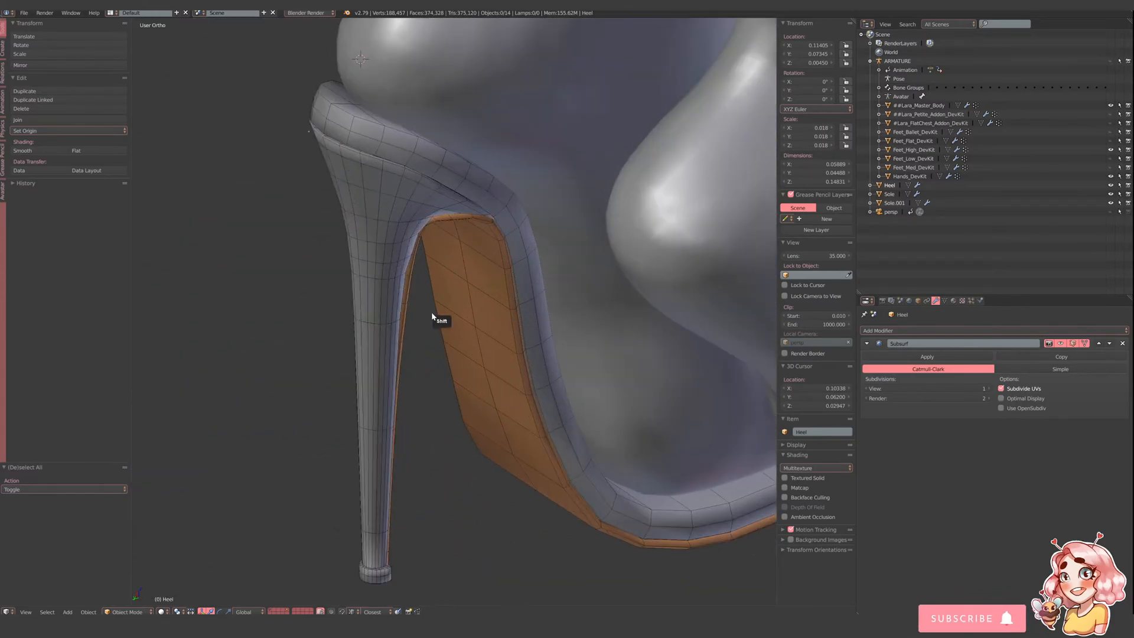
shift+middle_drag(431, 312, 508, 394)
middle_drag(508, 394, 491, 392)
scroll(473, 313, up, 2)
right_click(470, 303)
key(Tab)
middle_drag(481, 316, 537, 320)
key(Tab)
scroll(422, 313, down, 3)
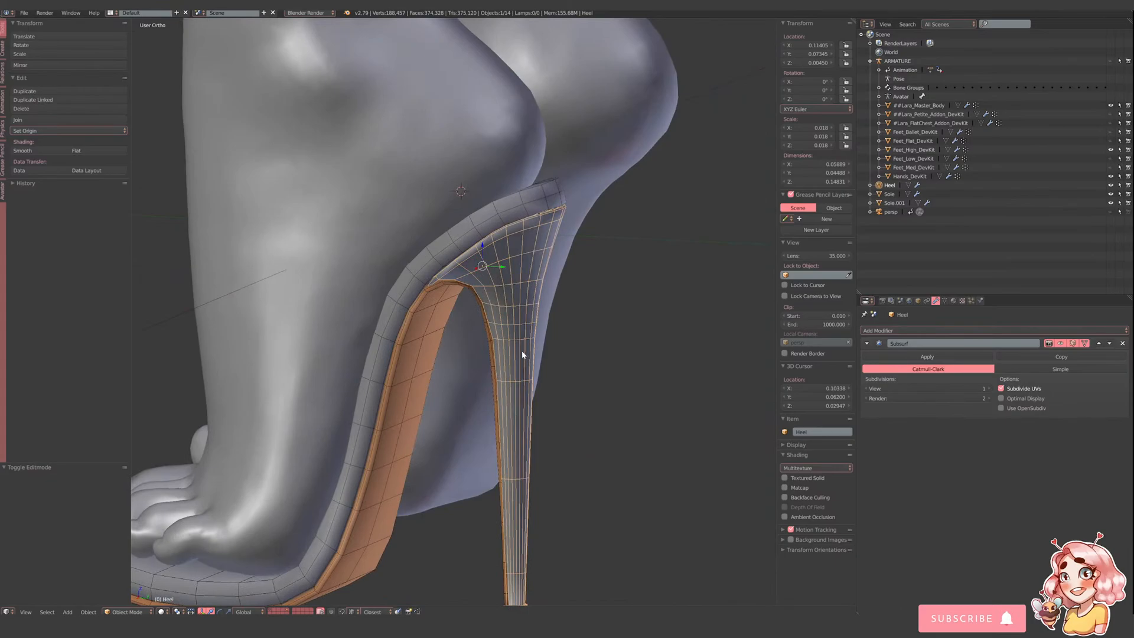
middle_drag(522, 350, 531, 370)
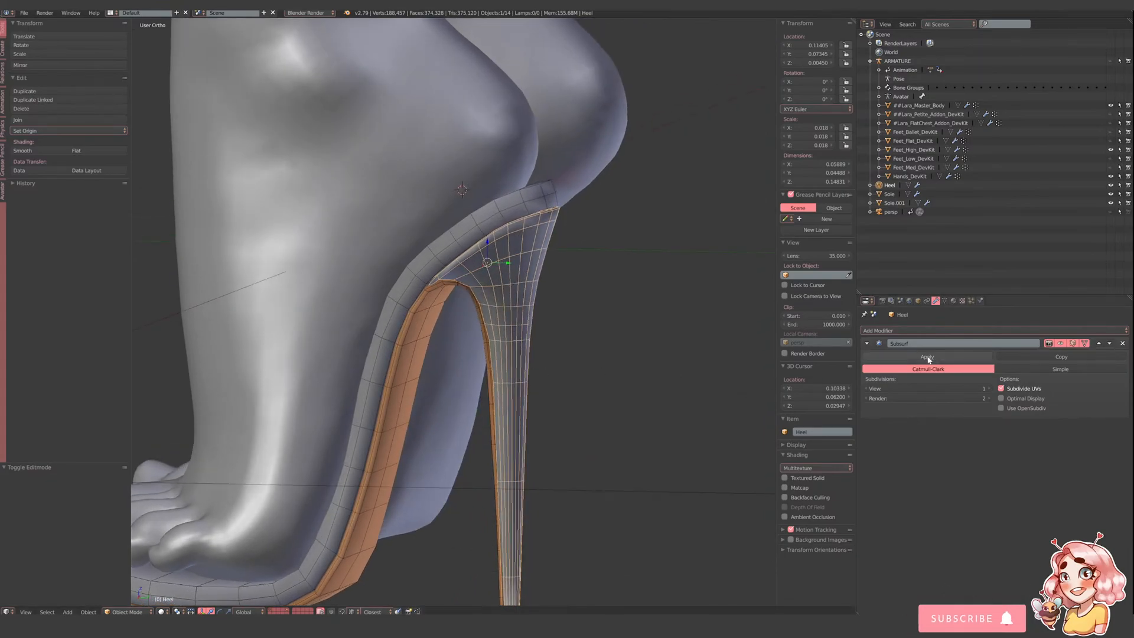
click(917, 331)
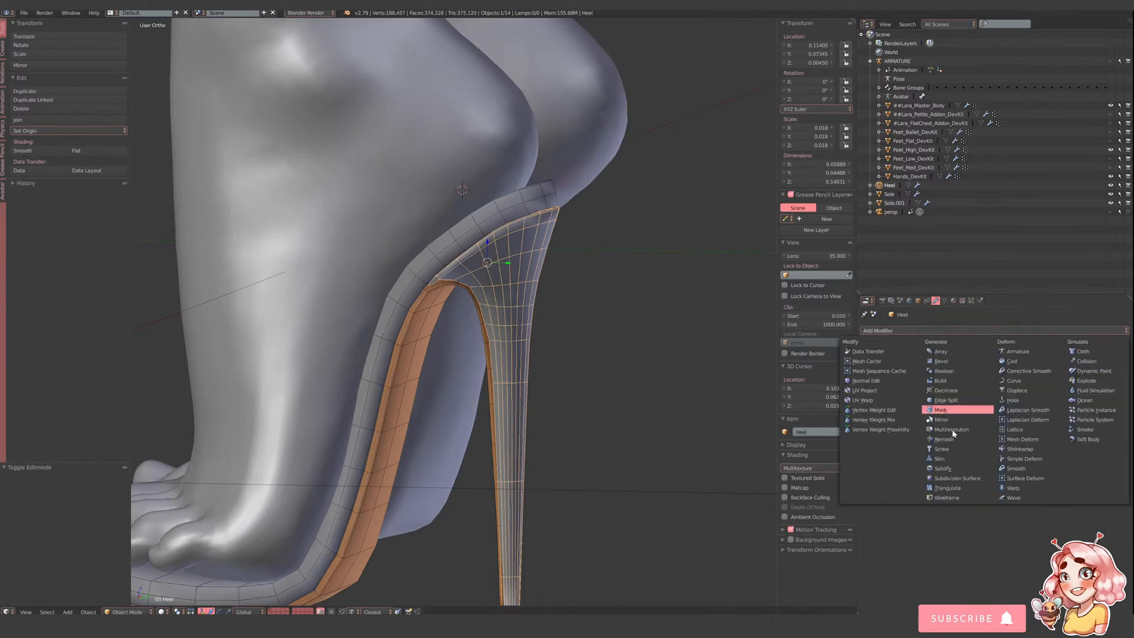
click(971, 478)
- Examine the shoe from the back and front and compare it with the reference photo of high heels
shift+middle_drag(450, 372, 366, 258)
key(a)
scroll(539, 281, up, 3)
scroll(444, 239, up, 3)
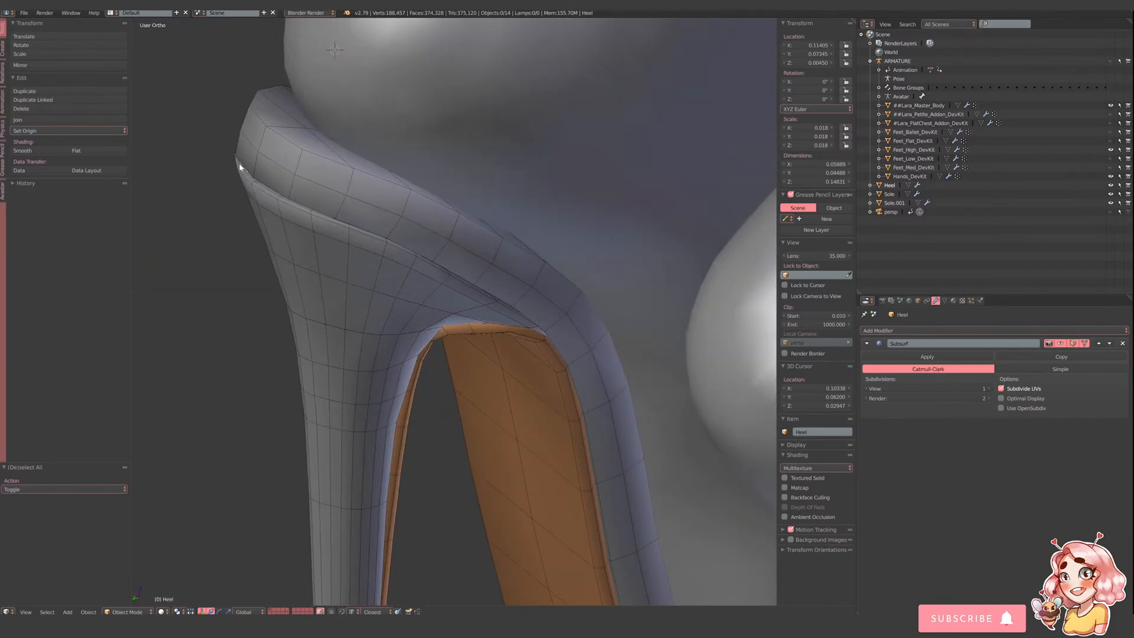
middle_drag(240, 167, 332, 195)
middle_drag(492, 248, 600, 355)
scroll(572, 270, down, 5)
scroll(569, 275, down, 1)
scroll(590, 296, up, 3)
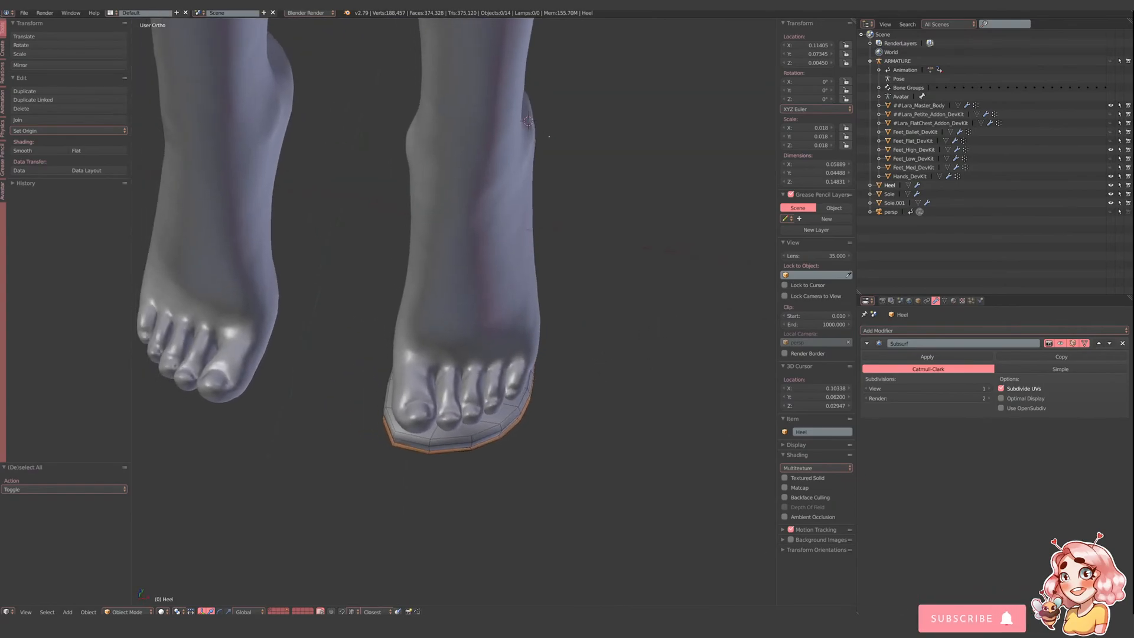
key(alt+Tab)
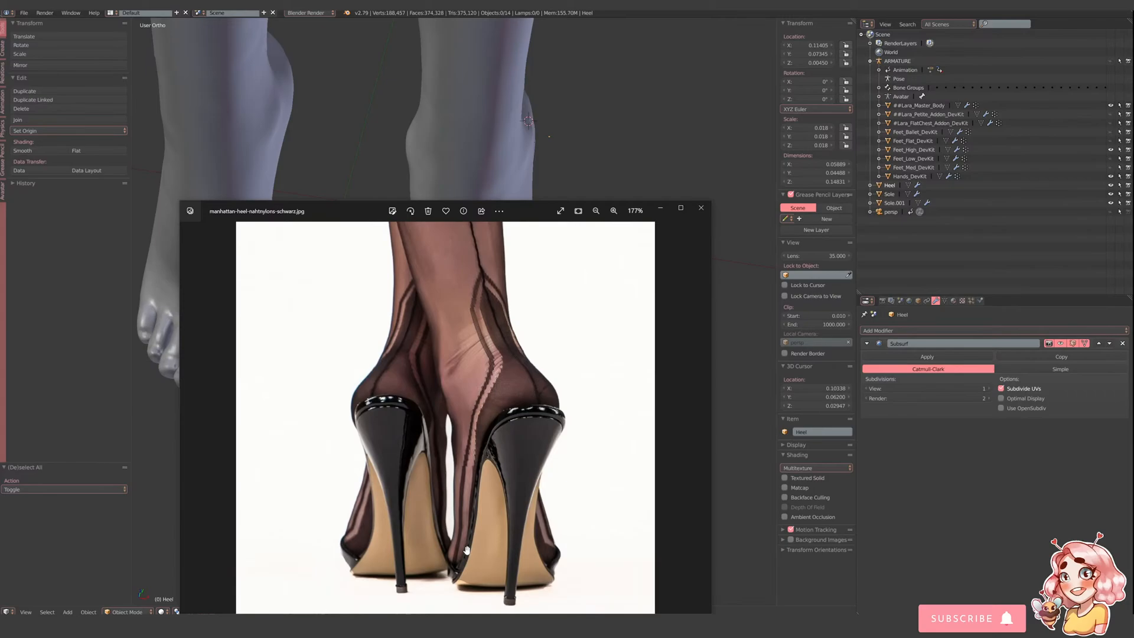
click(641, 134)
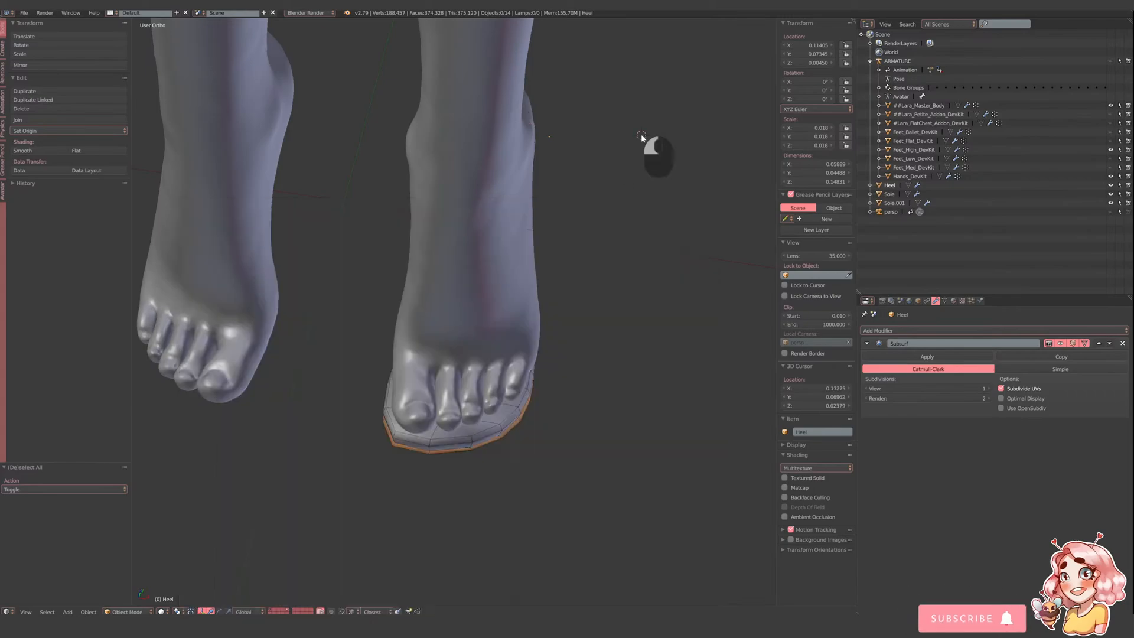
- Duplicate the sole's face beneath the ball of the foot in place and separate it into its own object
right_click(530, 430)
key(Tab)
middle_drag(549, 430, 569, 413)
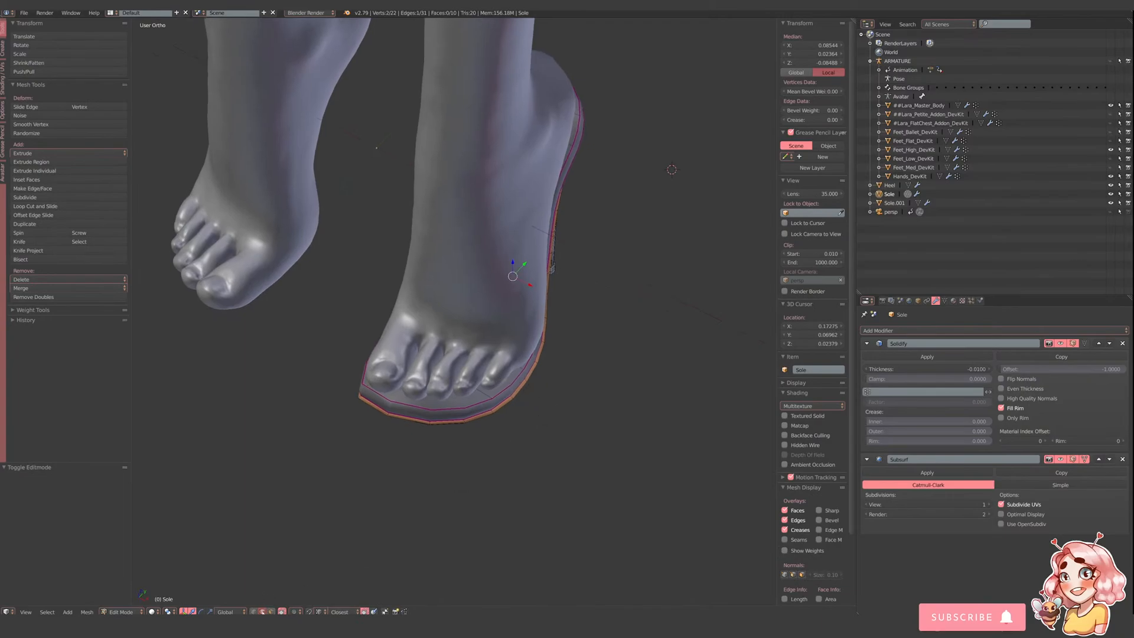
right_click(516, 387)
middle_drag(444, 412, 473, 365)
click(272, 612)
right_click(504, 403)
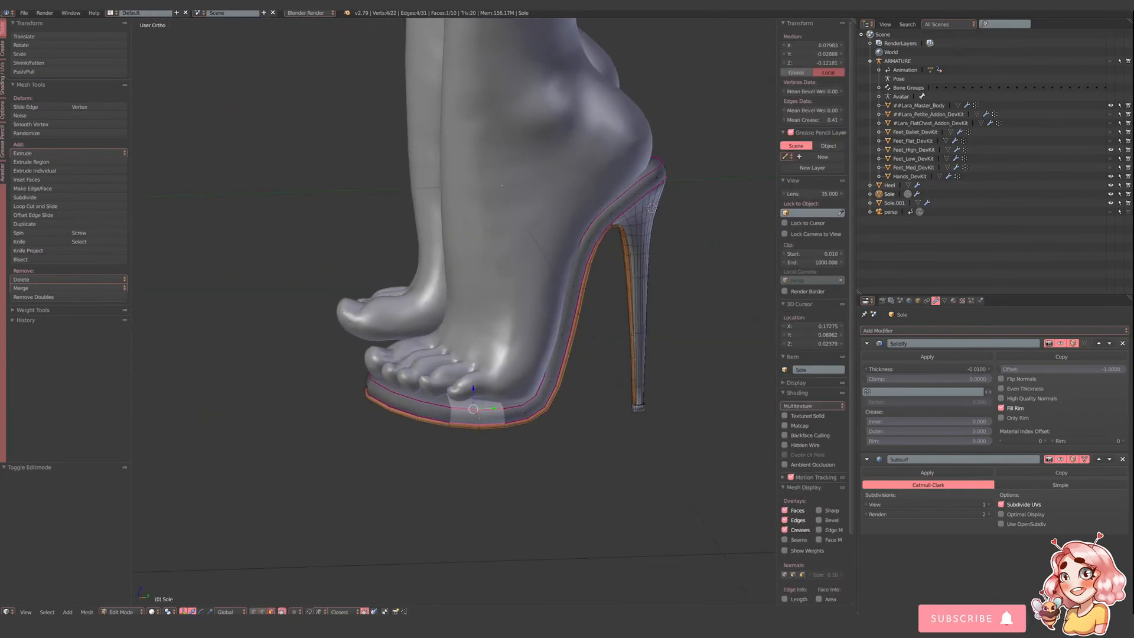
key(shift+d)
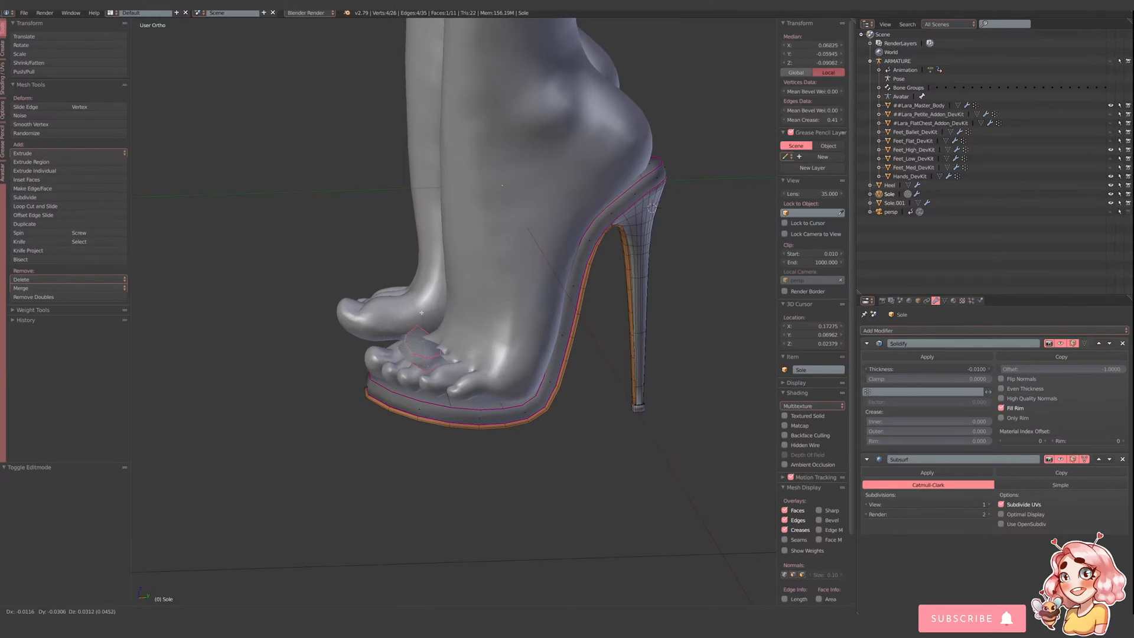
right_click(421, 313)
key(p)
click(399, 311)
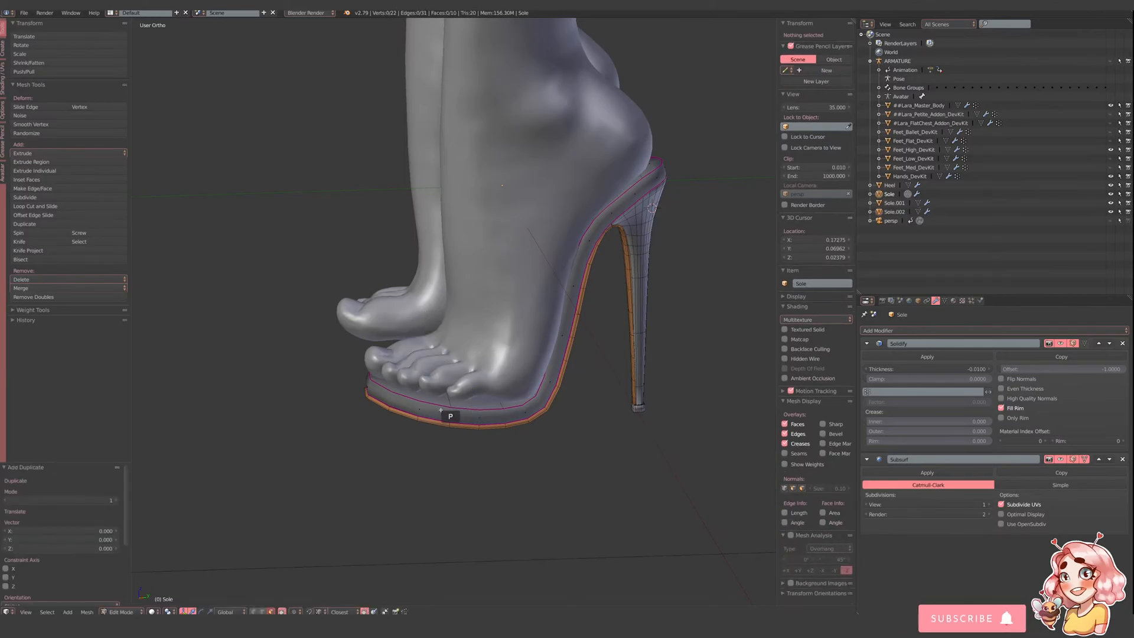
- Move the separated face up about 0.038 along Z and -0.027 along Y so it lies over the toes
key(Tab)
right_click(480, 411)
key(Tab)
key(a)
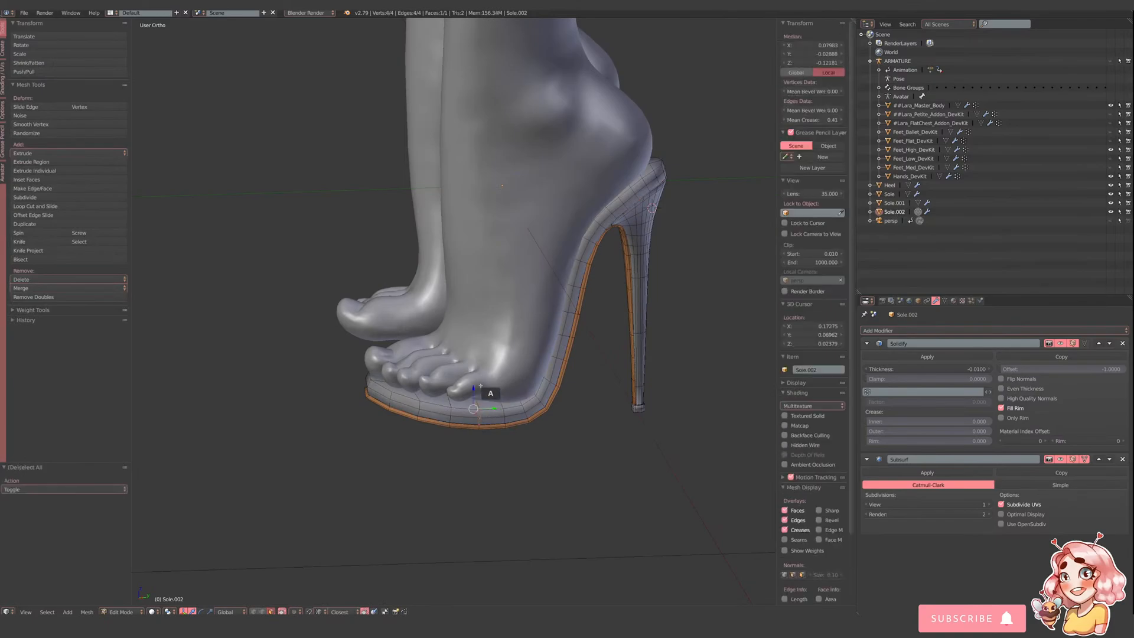
drag(475, 384, 454, 361)
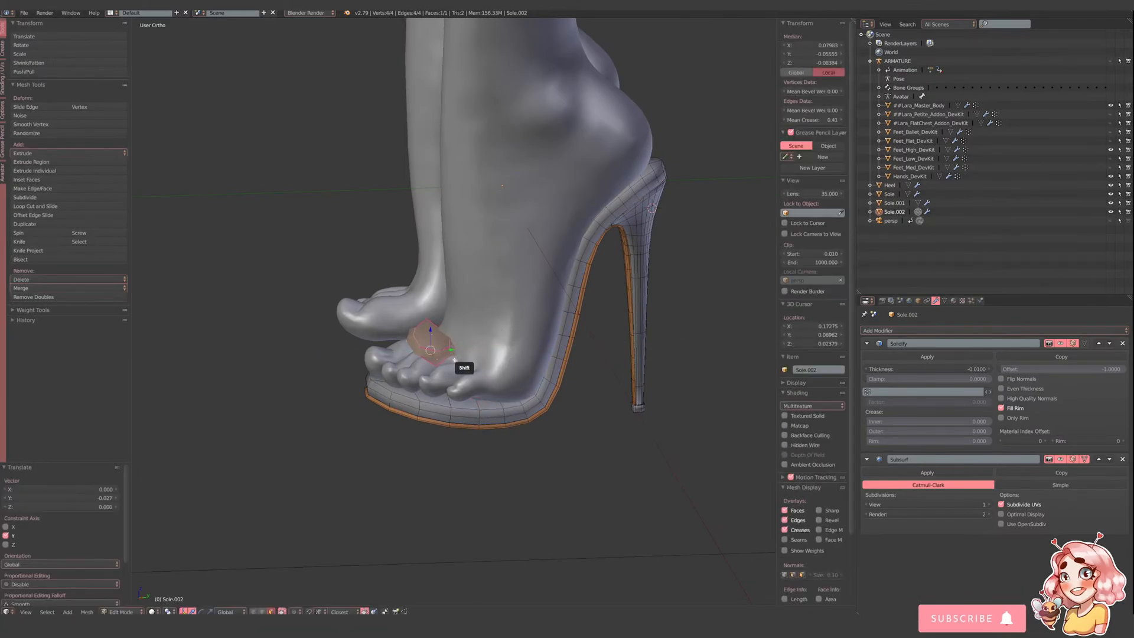
middle_drag(455, 360, 515, 412)
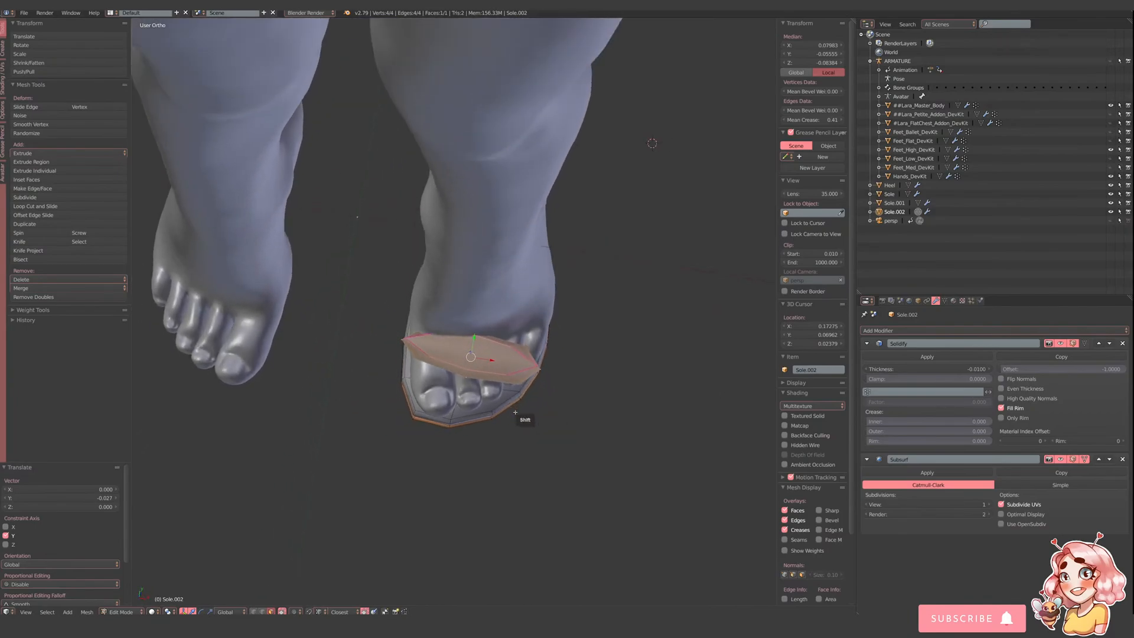
- Rotate the strap face over the toes and move it -0.005 along Y
middle_drag(594, 504, 508, 358)
key(r)
click(636, 506)
key(g)
key(y)
click(428, 347)
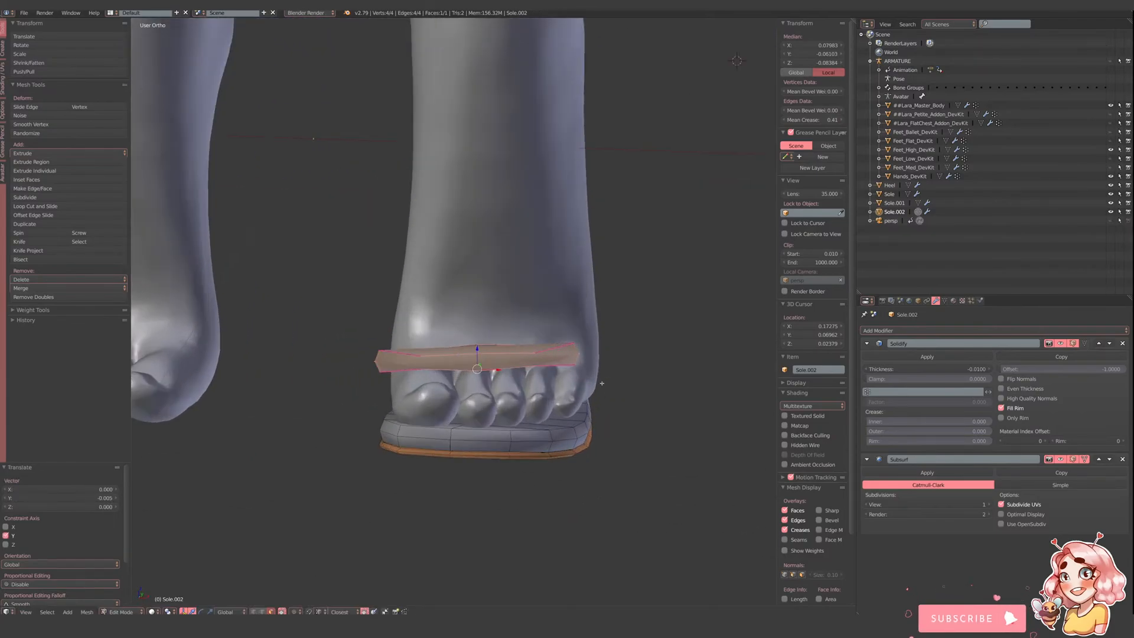
- Set the strap's Solidify thickness to -0.0050
click(929, 369)
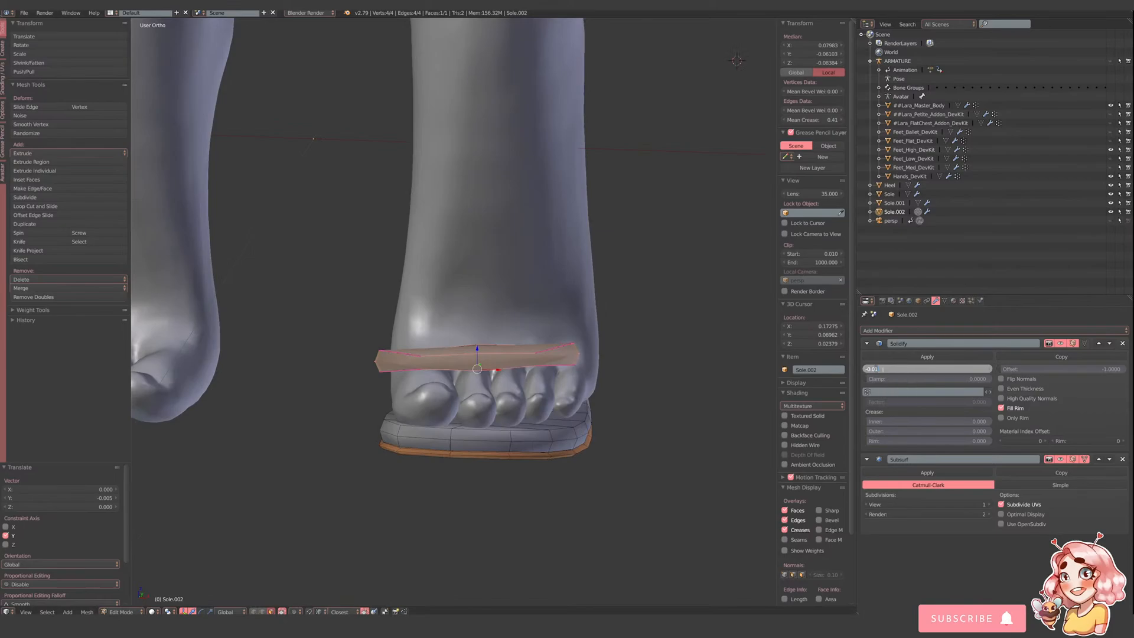
text(05)
key(Return)
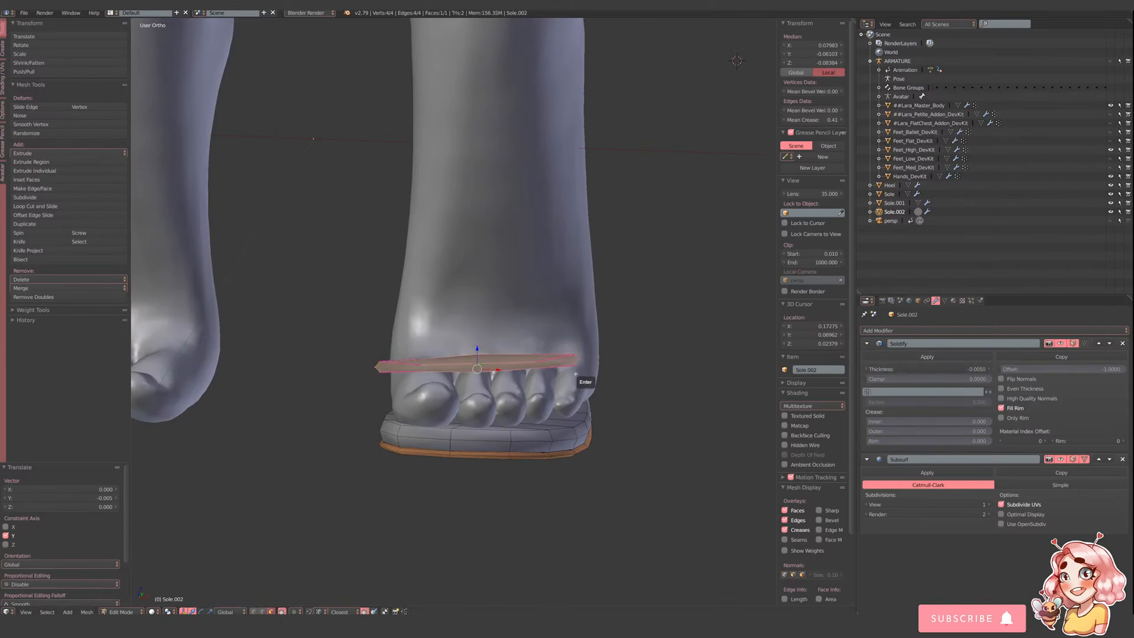
- Set the strap face's mean crease to 0.00 and move it -0.004 along Y toward the toe tips
middle_drag(577, 374, 625, 392)
drag(827, 120, 779, 124)
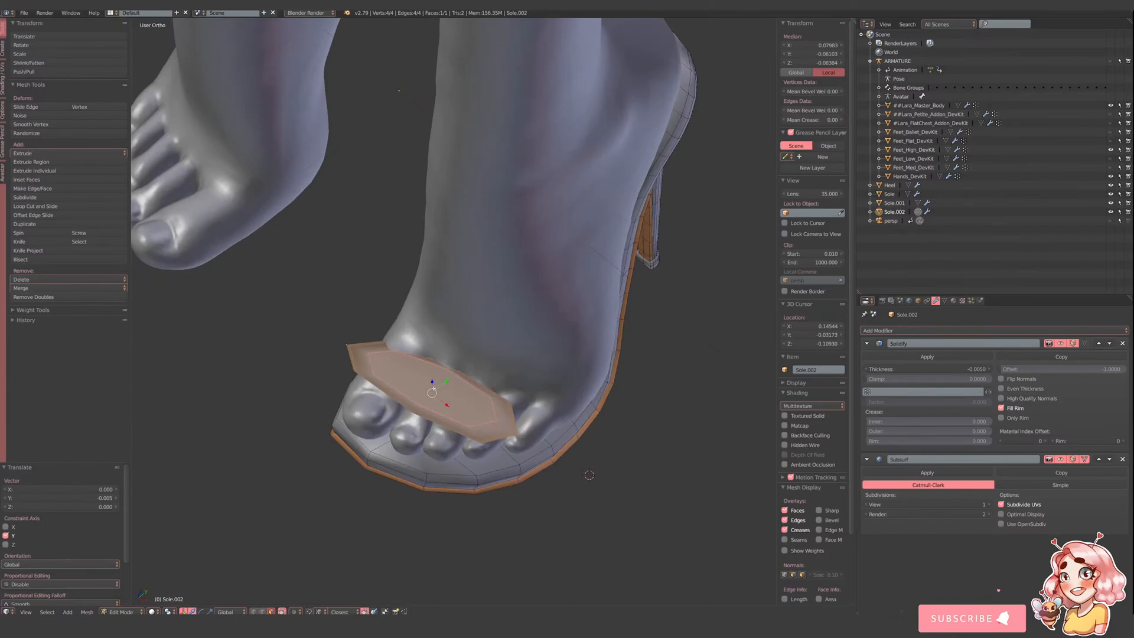
drag(446, 378, 438, 386)
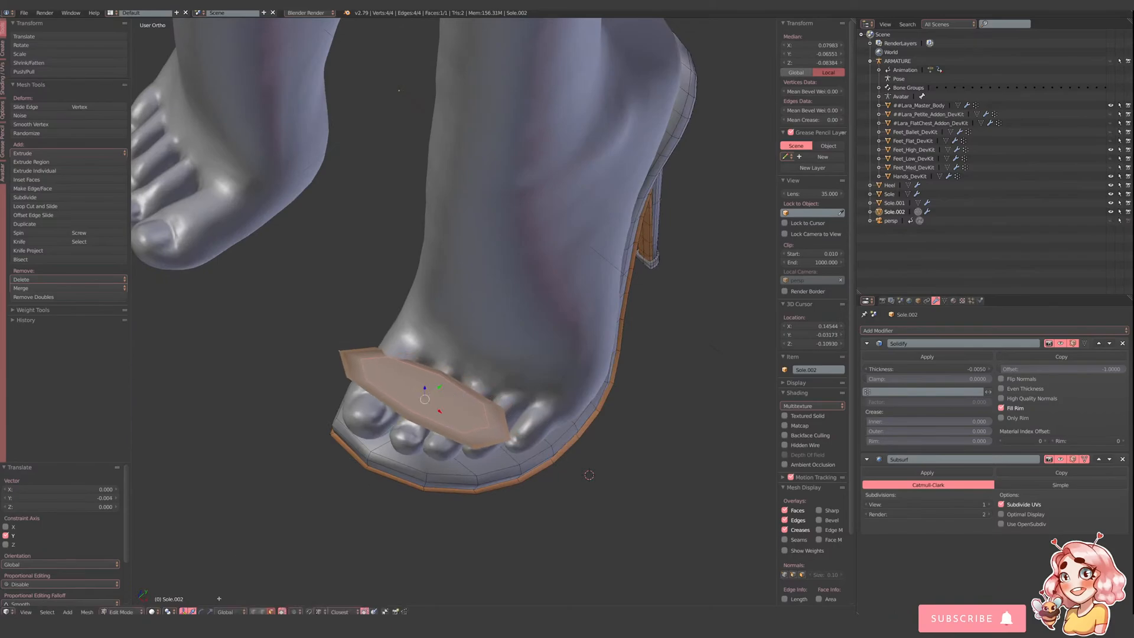
- Extrude the strap's little-toe edge down about 0.039 to the sole and shift the new edge 0.016 back along Y
click(262, 612)
right_click(482, 426)
middle_drag(460, 449, 564, 393)
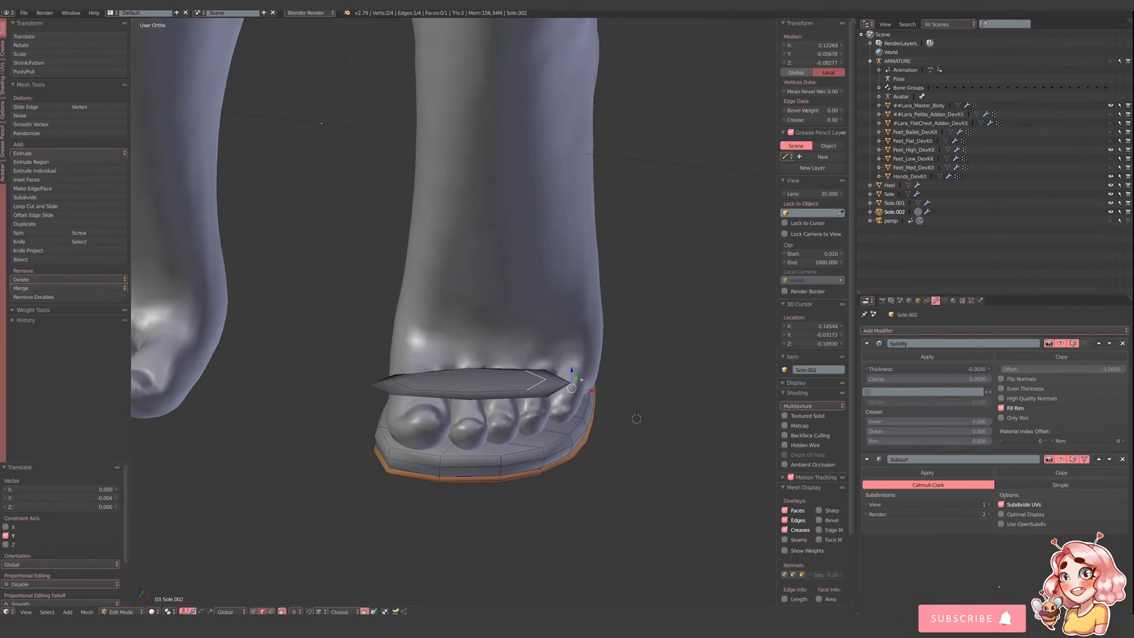
key(e)
click(589, 427)
middle_drag(589, 426, 533, 437)
drag(365, 413, 431, 471)
click(382, 487)
- Align the strap's lower outer edge with the sole's side by rotating it and moving it -0.013 along X
middle_drag(431, 471, 427, 378)
key(r)
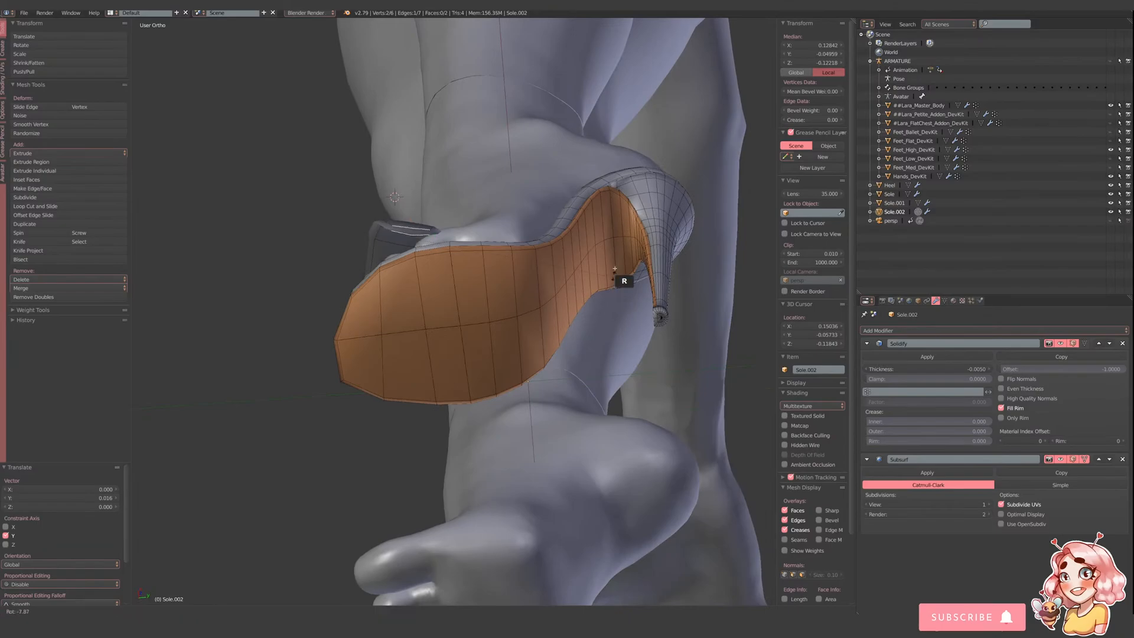
click(567, 225)
drag(410, 223, 412, 253)
key(r)
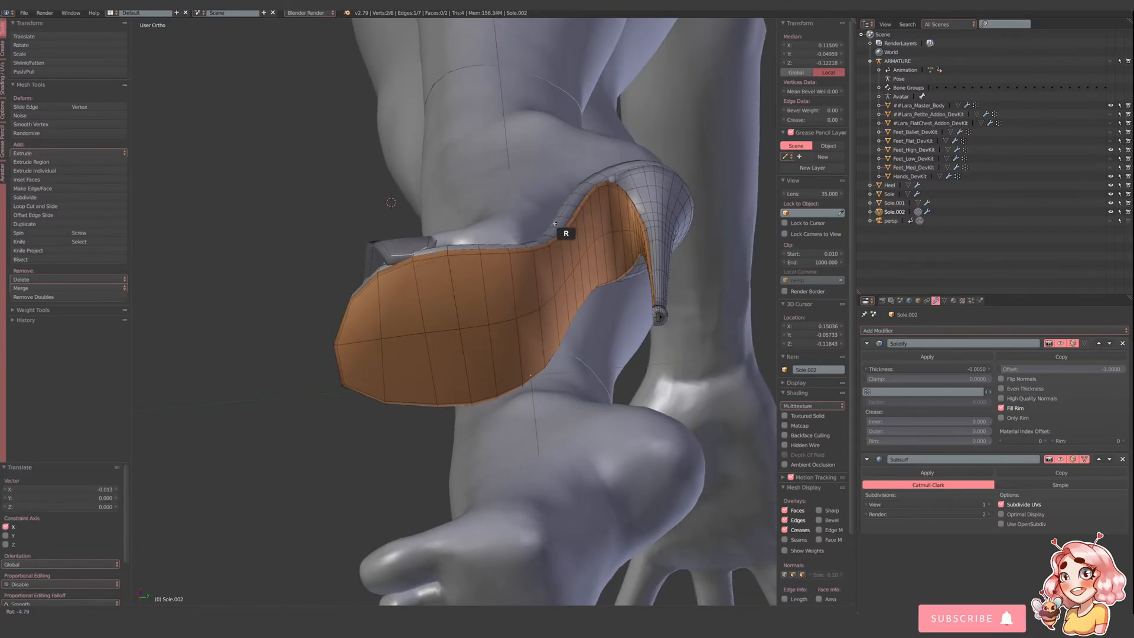
click(522, 204)
- Rotate the strap's upper little-toe edge by -22.2° in the side view
middle_drag(469, 224, 474, 311)
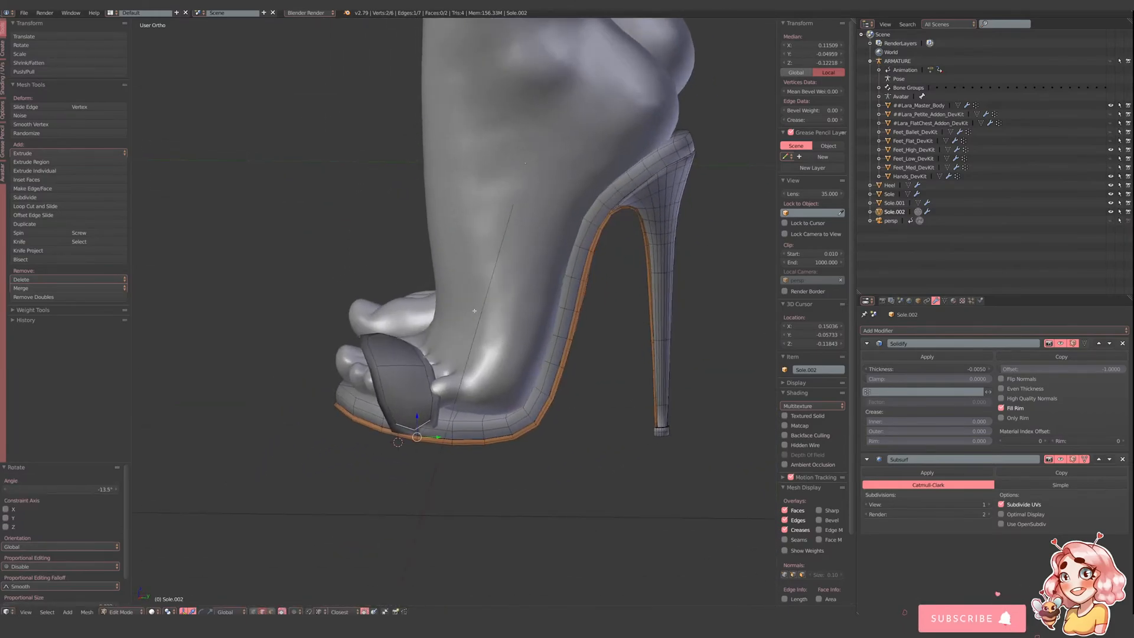
key(r)
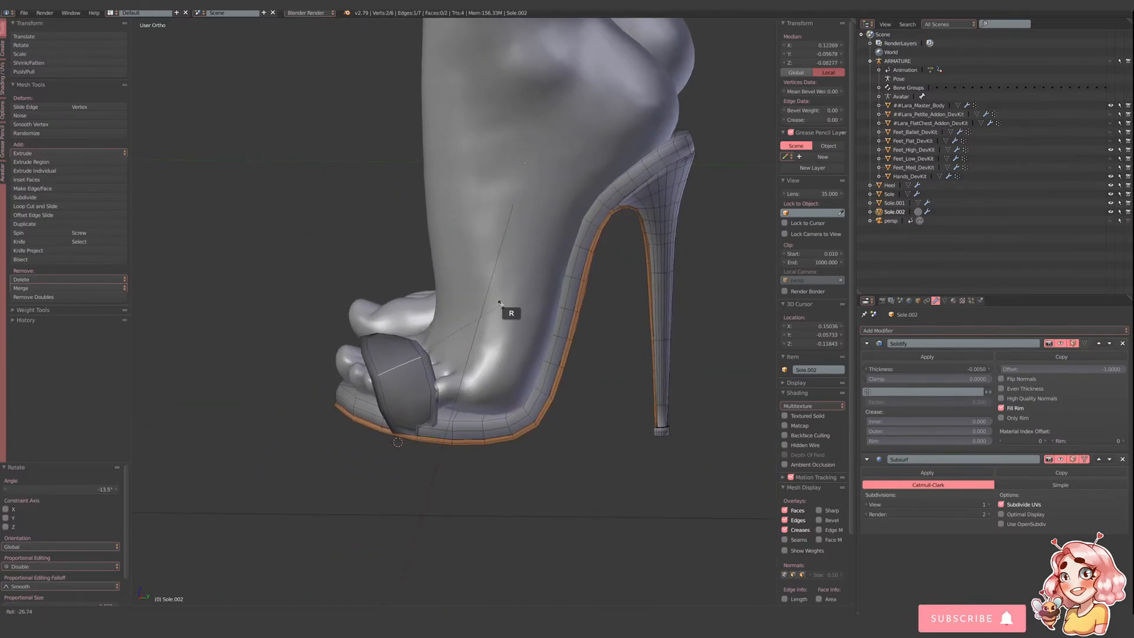
click(510, 310)
- Extrude the strap's big-toe edge down to the sole and move the new edge 0.024 back along Y
middle_drag(343, 322, 465, 353)
right_click(443, 384)
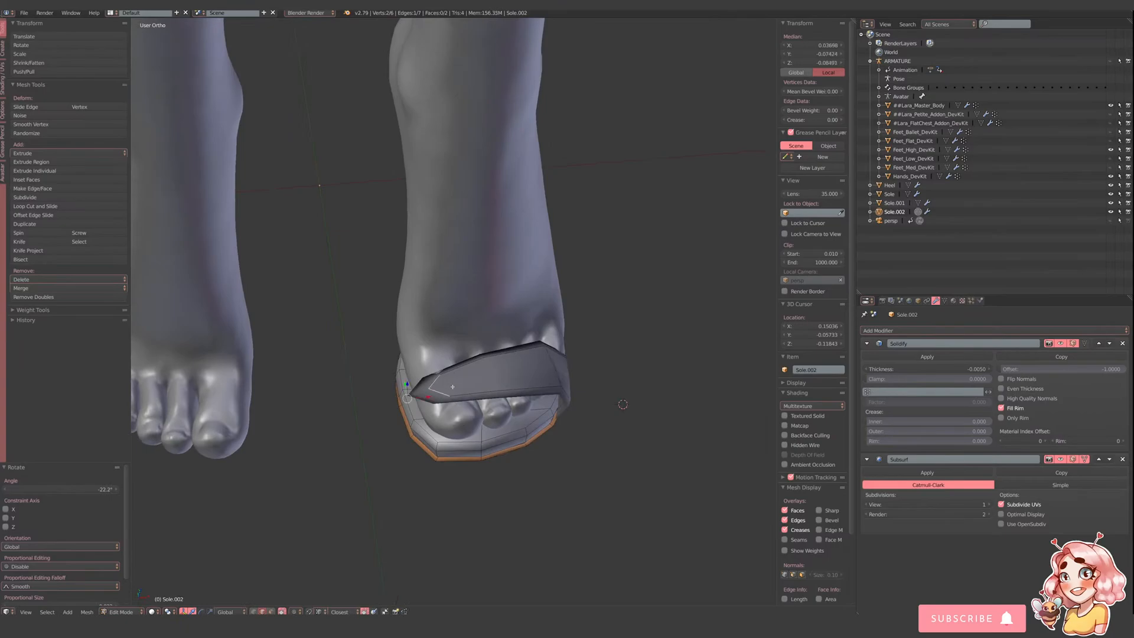
middle_drag(406, 378, 506, 264)
key(e)
click(473, 411)
drag(516, 244, 461, 277)
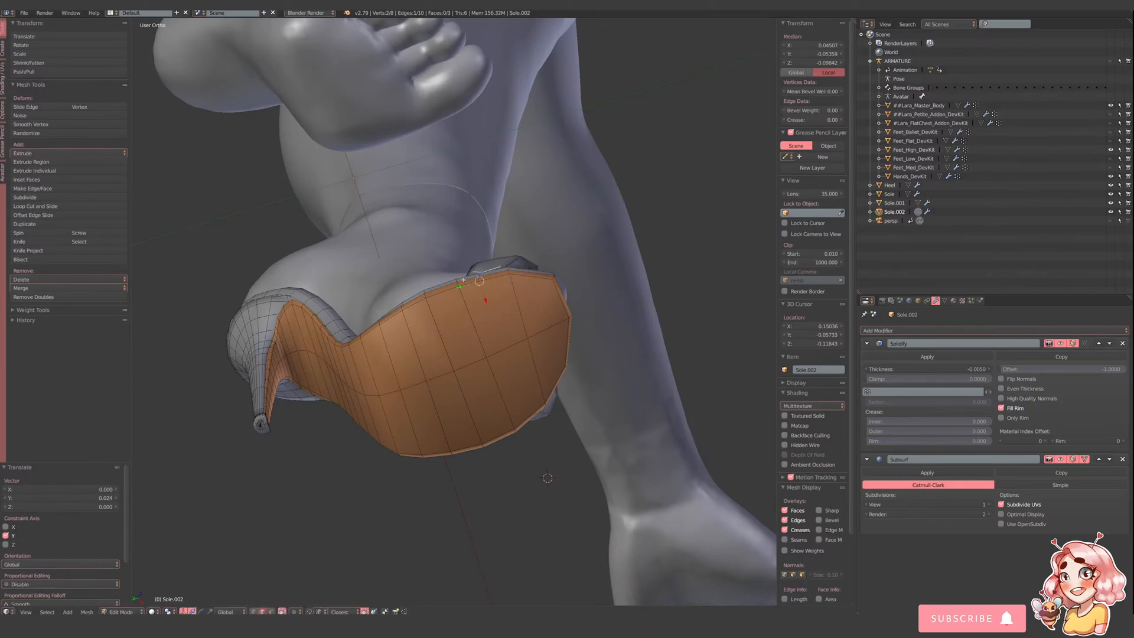
middle_drag(460, 278, 509, 402)
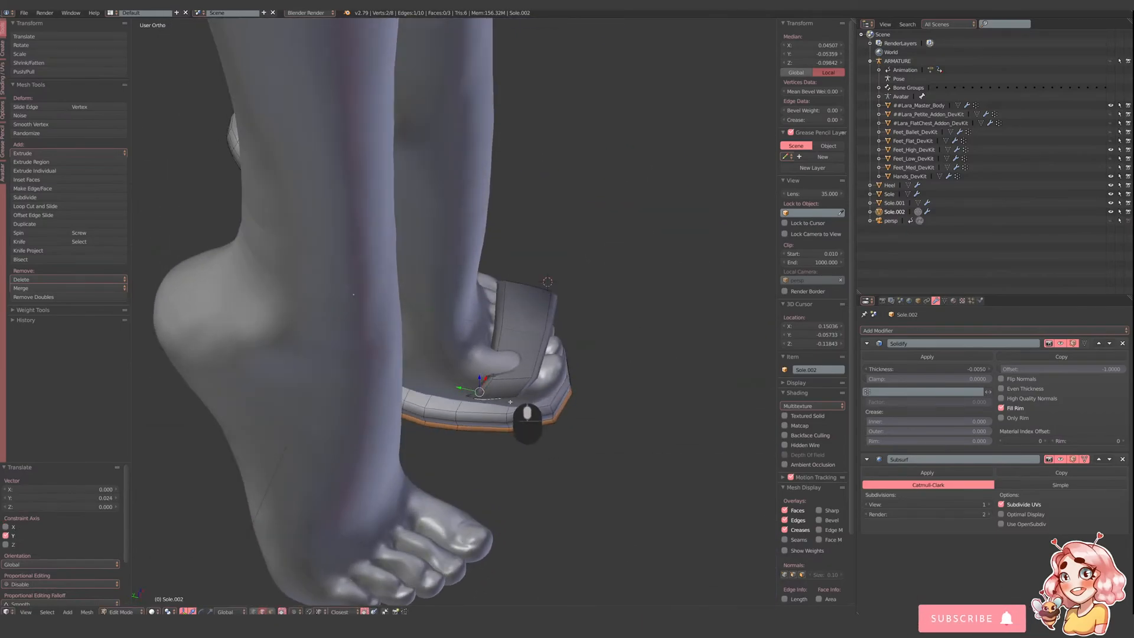
- Shift the strap's upper big-toe edge -0.007 along X and rotate it 16.4° to follow the foot
right_click(511, 381)
click(499, 386)
mouse_move(495, 389)
mouse_down()
mouse_move(470, 385)
mouse_move(501, 382)
mouse_move(503, 394)
mouse_up()
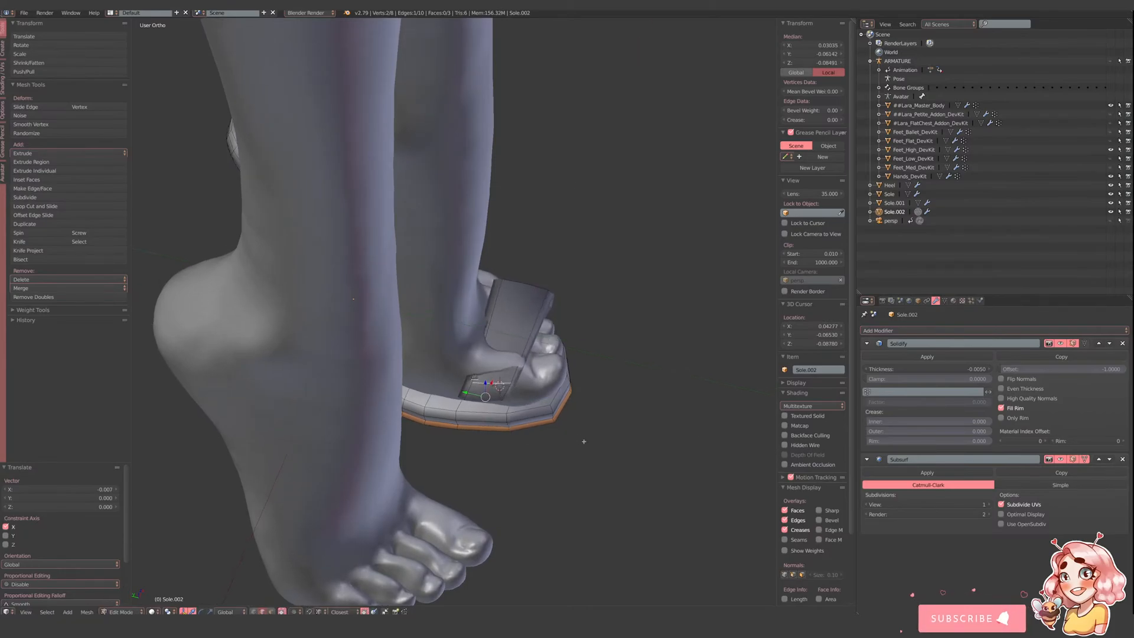
middle_drag(583, 440, 578, 460)
key(r)
click(556, 488)
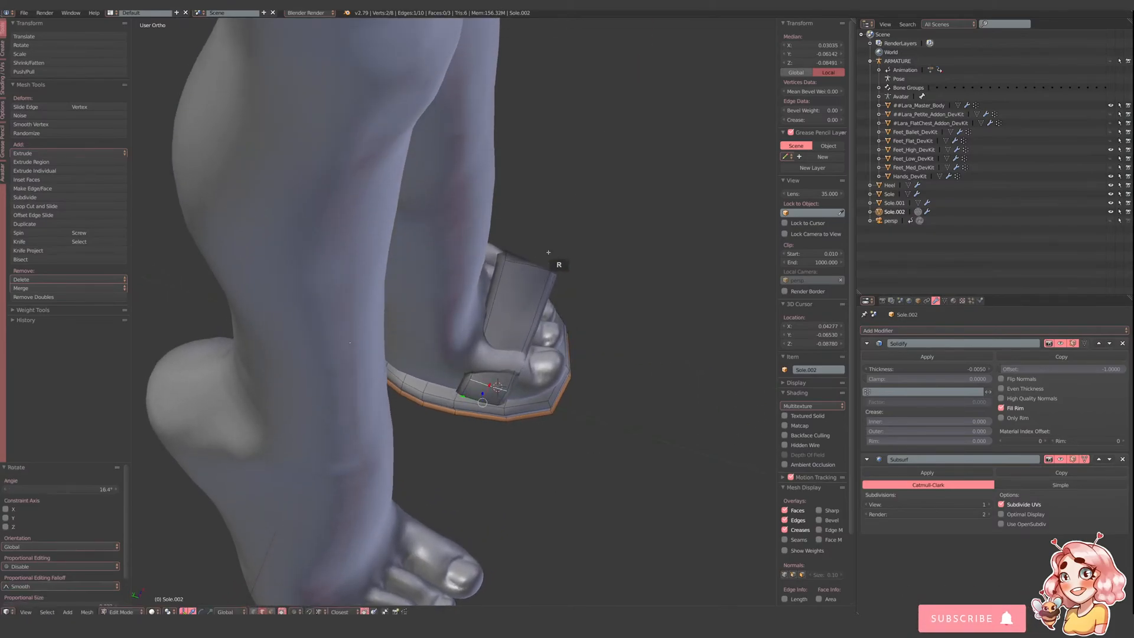
- Scale down the strap's upper little-toe edge and reposition the strap's side edges around the foot
key(s)
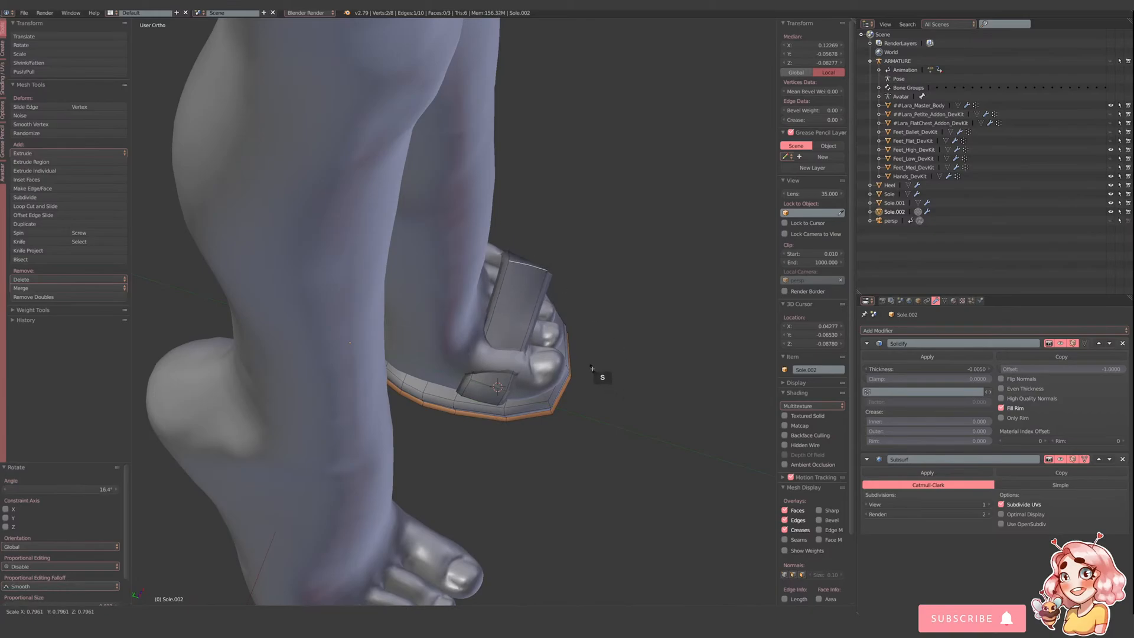
click(596, 378)
key(s)
click(549, 408)
middle_drag(549, 409, 485, 366)
drag(474, 353, 488, 390)
middle_drag(490, 387, 449, 440)
drag(468, 422, 460, 426)
middle_drag(486, 380, 476, 349)
- Add a single centred loop cut across the top section of the strap
key(ctrl+r)
right_click(464, 371)
key(ctrl+r)
click(492, 399)
right_click(492, 400)
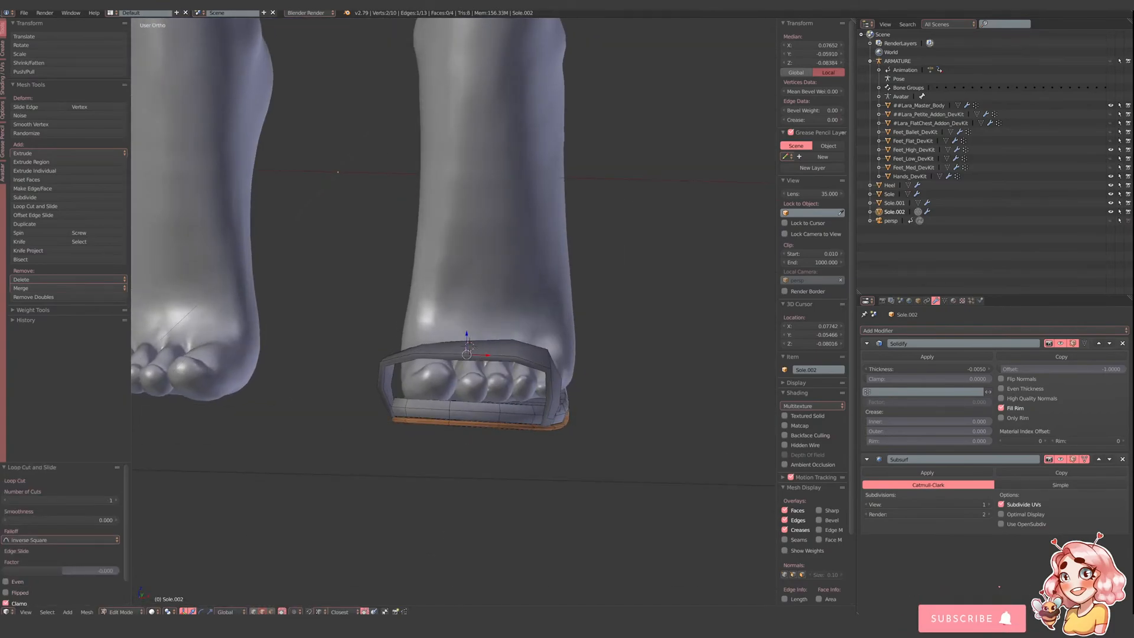
- Raise the strap's lower big-toe edge 0.006 along Z and extrude it down 0.008 towards the outsole
middle_drag(415, 421, 499, 403)
right_click(496, 362)
shift+right_click(471, 368)
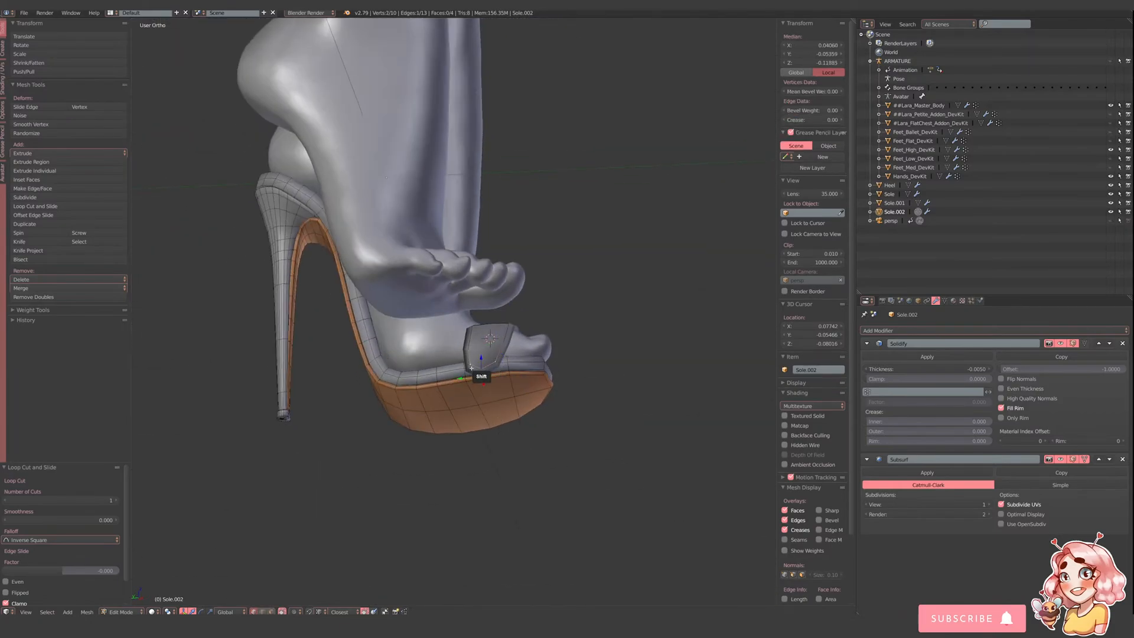
drag(483, 361, 483, 354)
middle_drag(481, 356, 536, 430)
scroll(519, 347, up, 5)
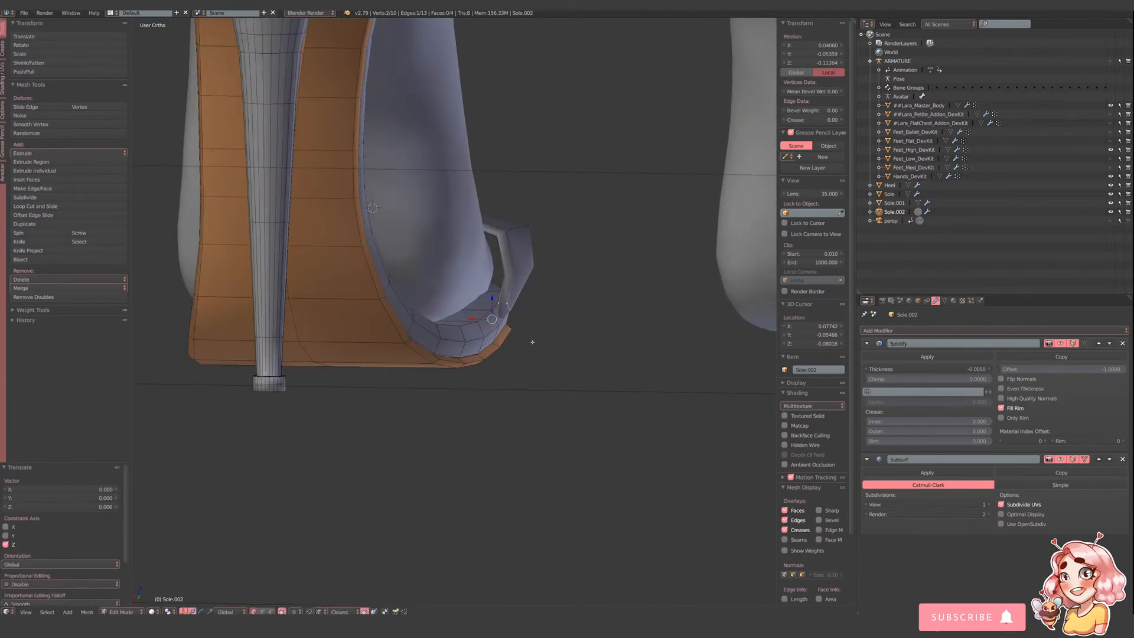
key(e)
click(533, 372)
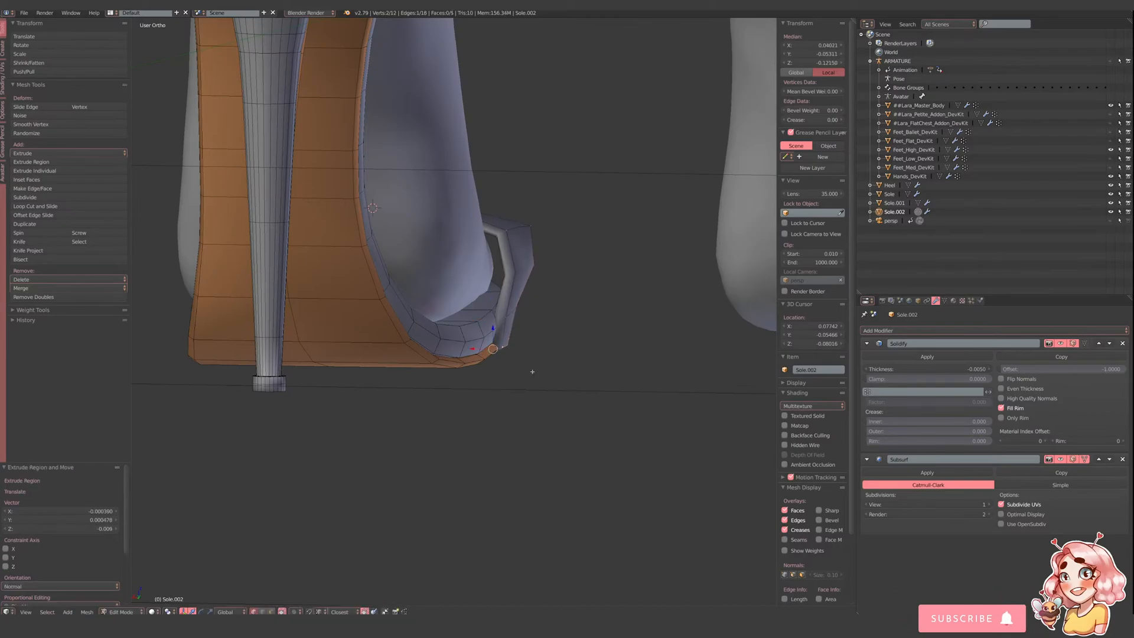
- Align the newly extruded big-toe edge with the side of the sole by moving it and its vertices along X and Z
middle_drag(533, 372, 539, 368)
drag(480, 352, 454, 341)
middle_drag(512, 338, 384, 341)
drag(456, 334, 436, 313)
right_click(470, 345)
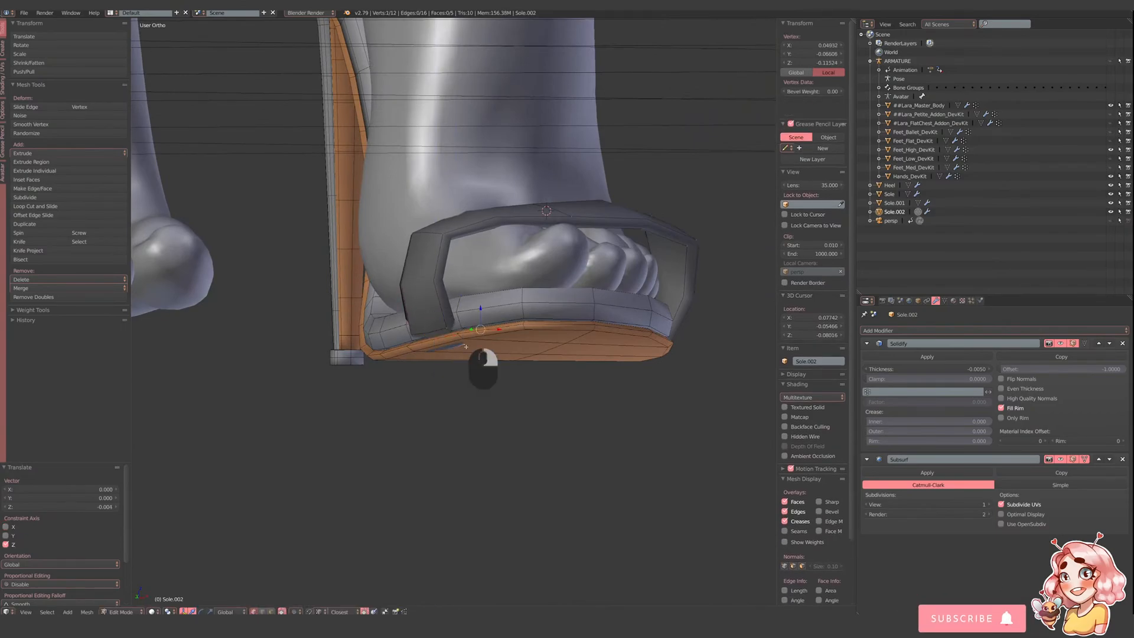
shift+right_click(449, 350)
key(z)
key(z)
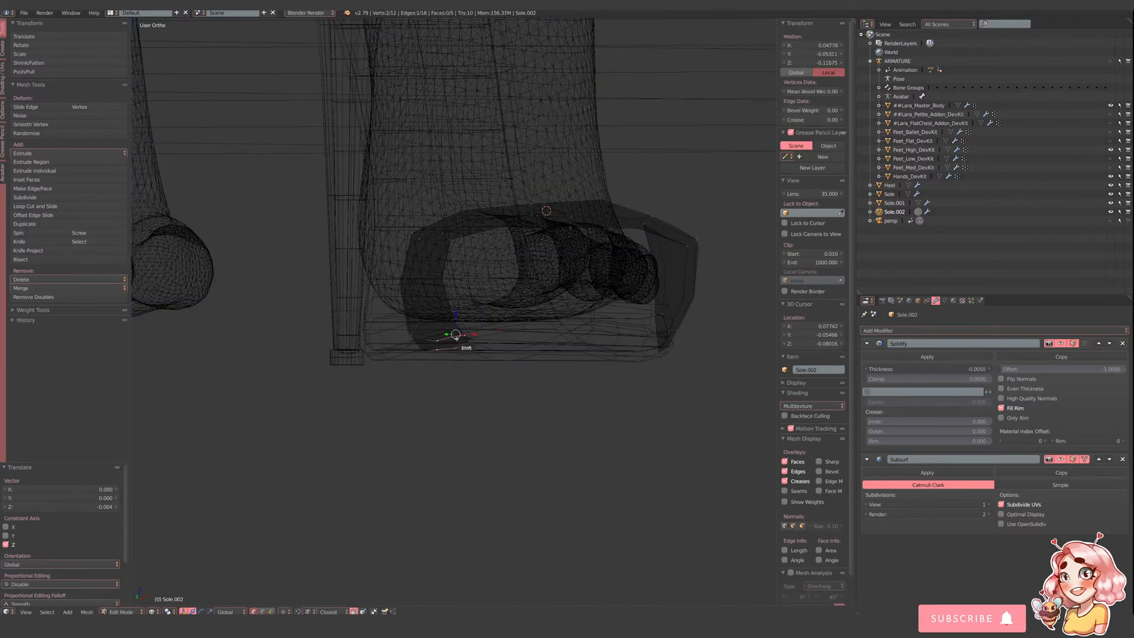
drag(456, 313, 435, 319)
- Move the edge above the strap's big-toe end -0.001 along X and the lower rear corner vertex -0.002 along X
right_click(452, 329)
shift+right_click(415, 332)
middle_drag(435, 318, 428, 353)
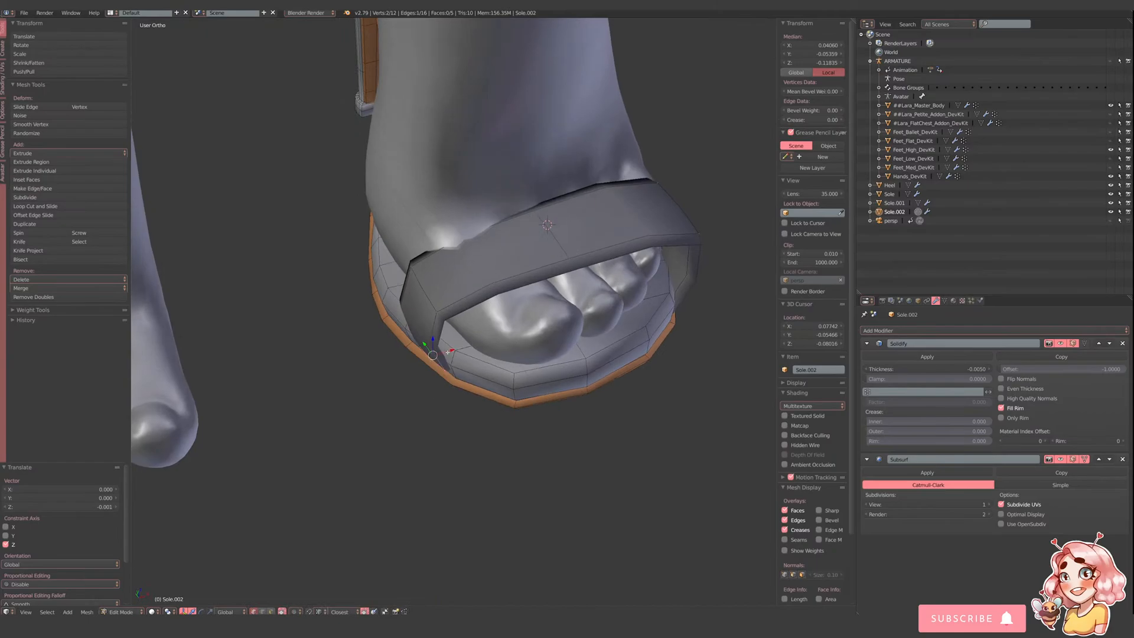
drag(450, 352, 444, 354)
middle_drag(443, 354, 476, 392)
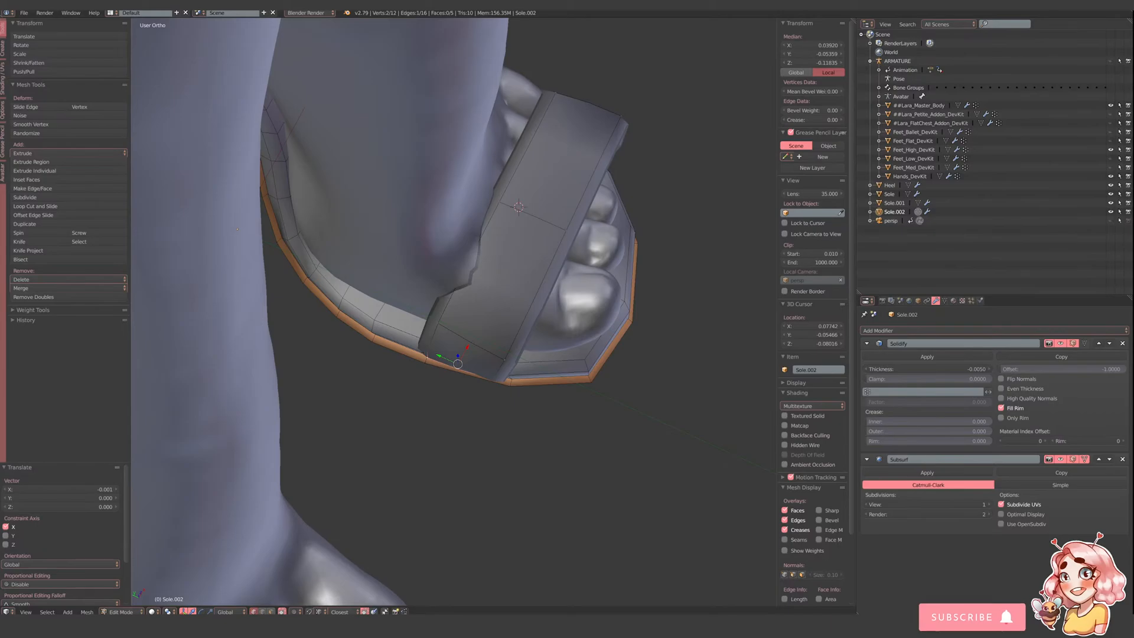
middle_drag(367, 398, 418, 350)
right_click(416, 335)
drag(427, 344, 422, 346)
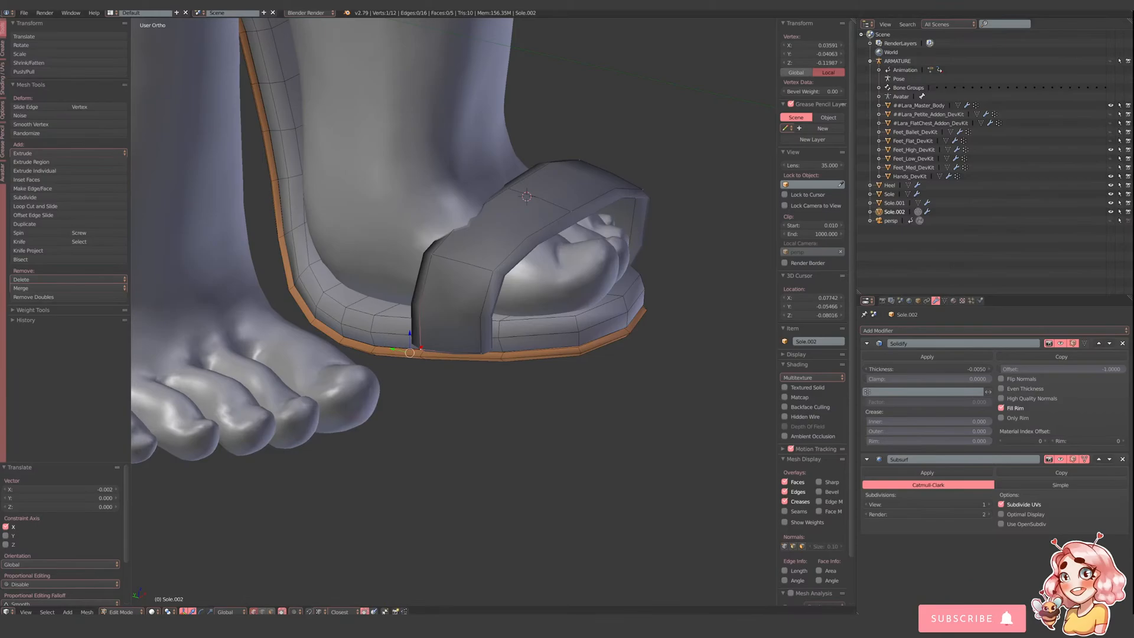
middle_drag(449, 269, 452, 303)
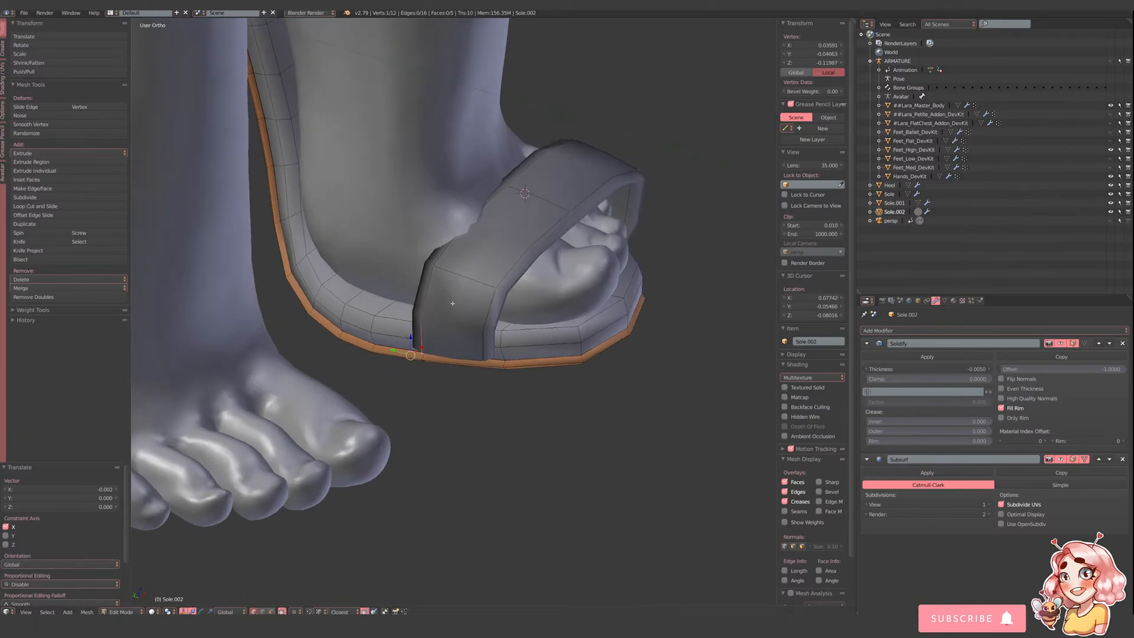
- Fine-tune the strap's rear centre vertex along Y and shift its upper front big-toe vertex about 0.0009 along X
middle_drag(485, 372, 444, 280)
mouse_move(424, 268)
mouse_down()
mouse_move(424, 256)
mouse_move(414, 269)
mouse_move(442, 275)
mouse_up()
mouse_move(486, 174)
mouse_down()
mouse_move(468, 179)
mouse_move(477, 182)
mouse_up()
middle_drag(479, 177, 390, 233)
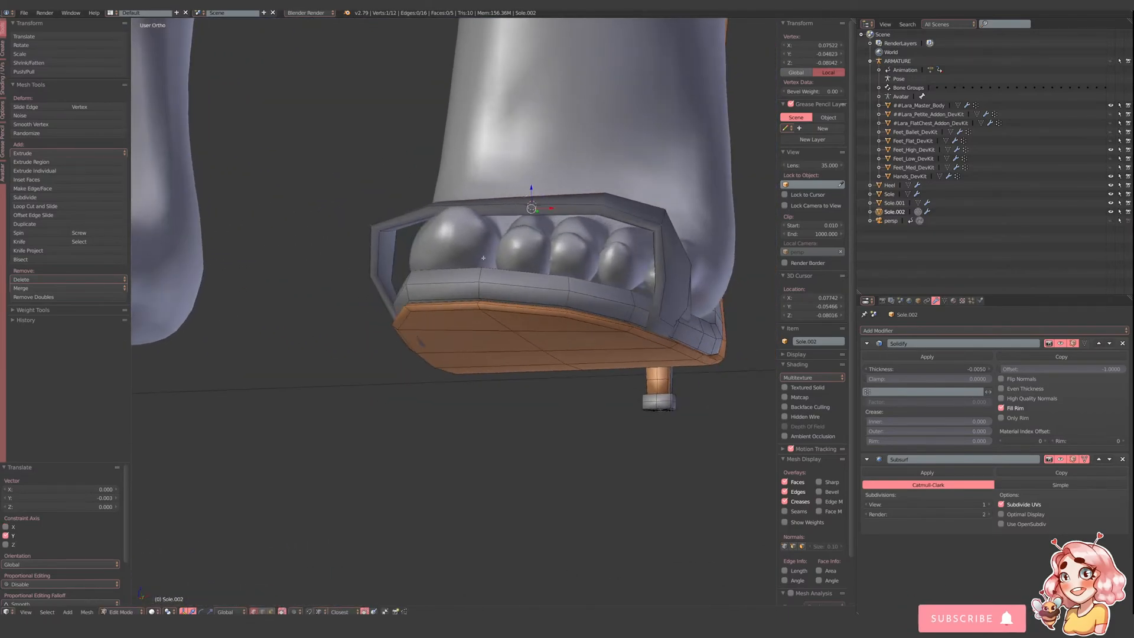
drag(371, 218, 408, 218)
click(388, 195)
middle_drag(402, 231, 424, 257)
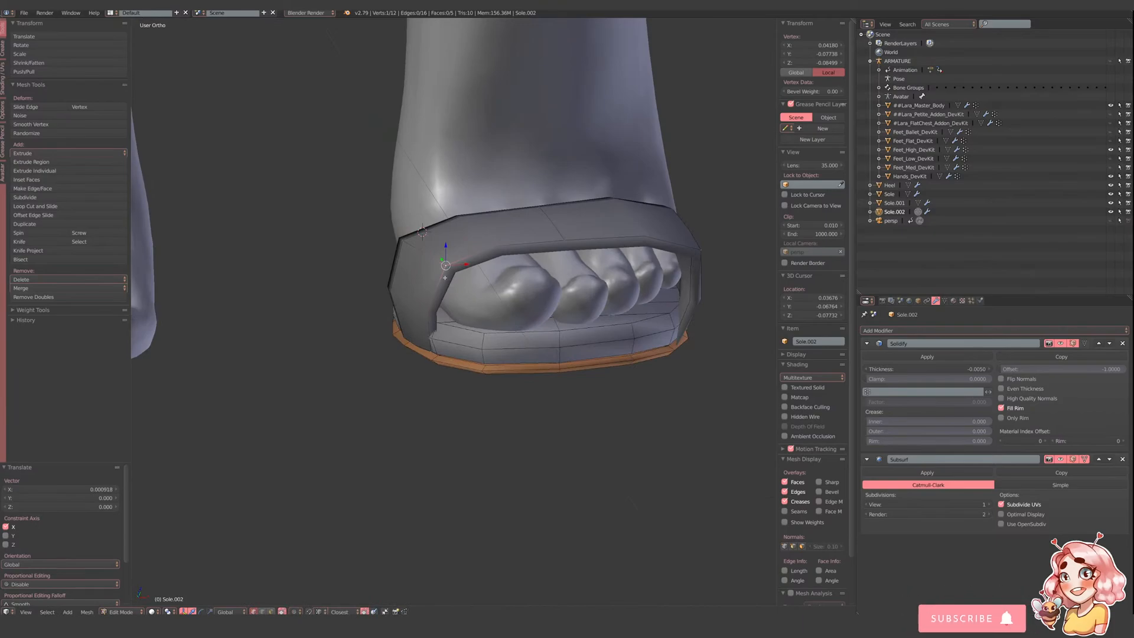
- Move the strap's lower front big-toe vertex -0.002 along Y and raise the upper rear vertex 0.001 along Z
middle_drag(409, 316, 464, 324)
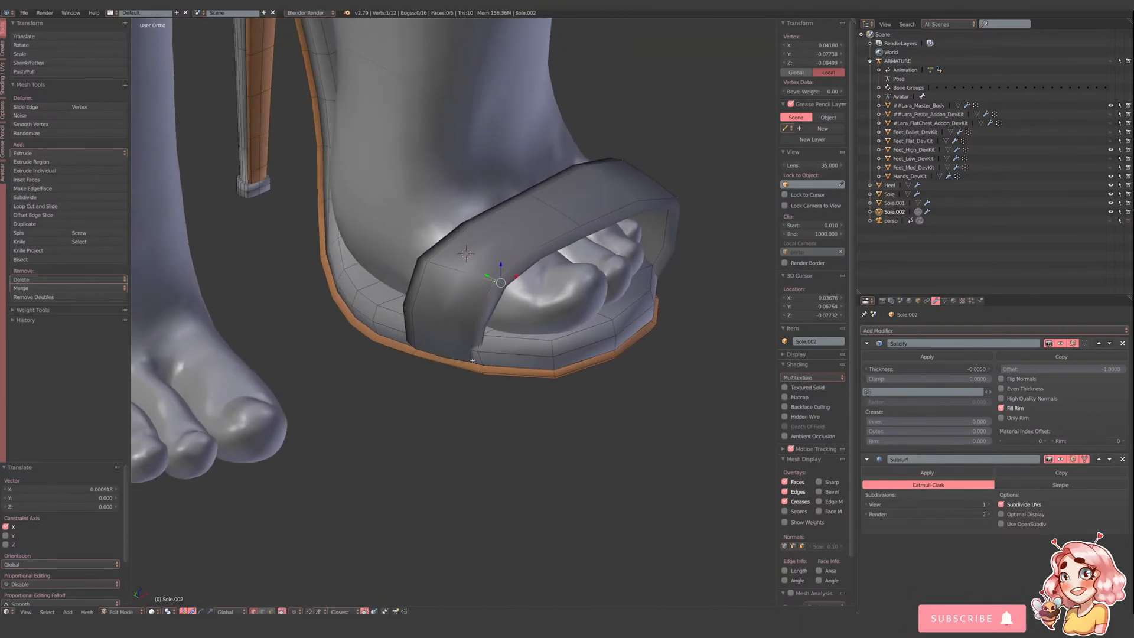
right_click(470, 359)
drag(489, 360, 460, 362)
middle_drag(440, 277, 467, 298)
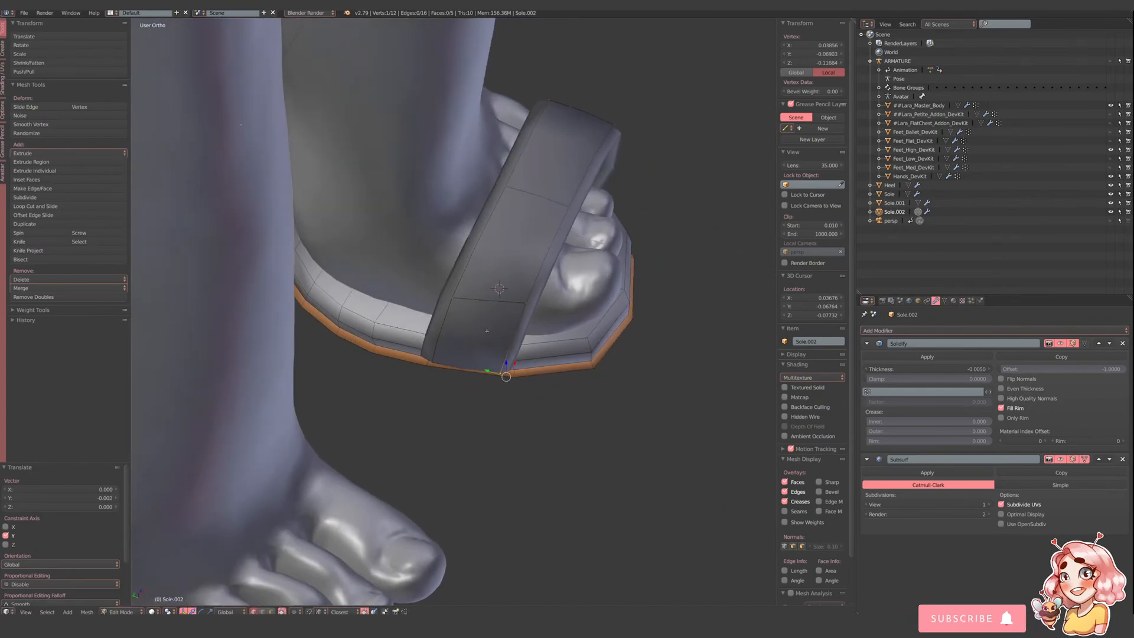
middle_drag(465, 344, 463, 351)
right_click(451, 322)
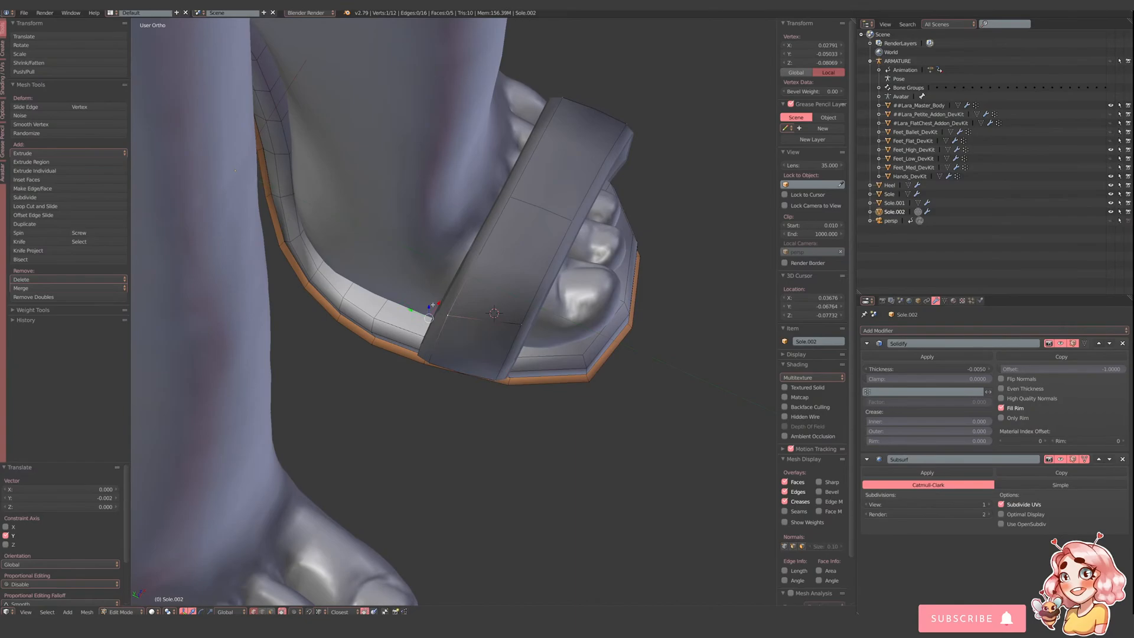
mouse_move(439, 304)
mouse_down()
mouse_move(446, 295)
mouse_move(436, 294)
mouse_up()
- Nudge the strap's upper front little-toe vertex to refine the curve around the toes
middle_drag(611, 284, 522, 217)
right_click(688, 266)
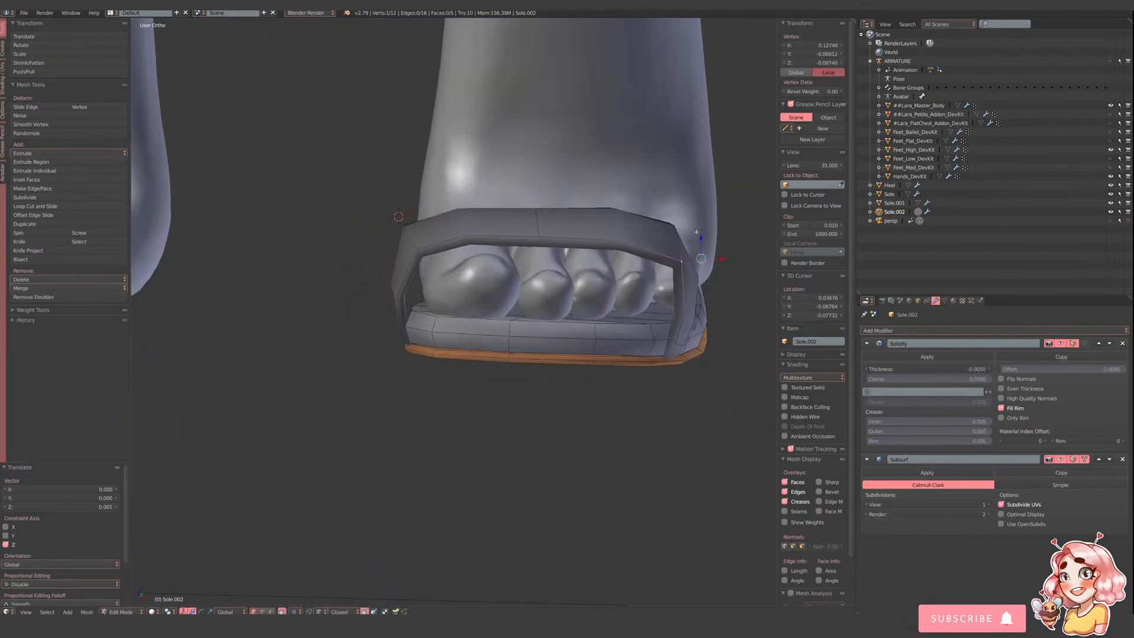
drag(701, 240, 671, 241)
middle_drag(705, 245, 602, 293)
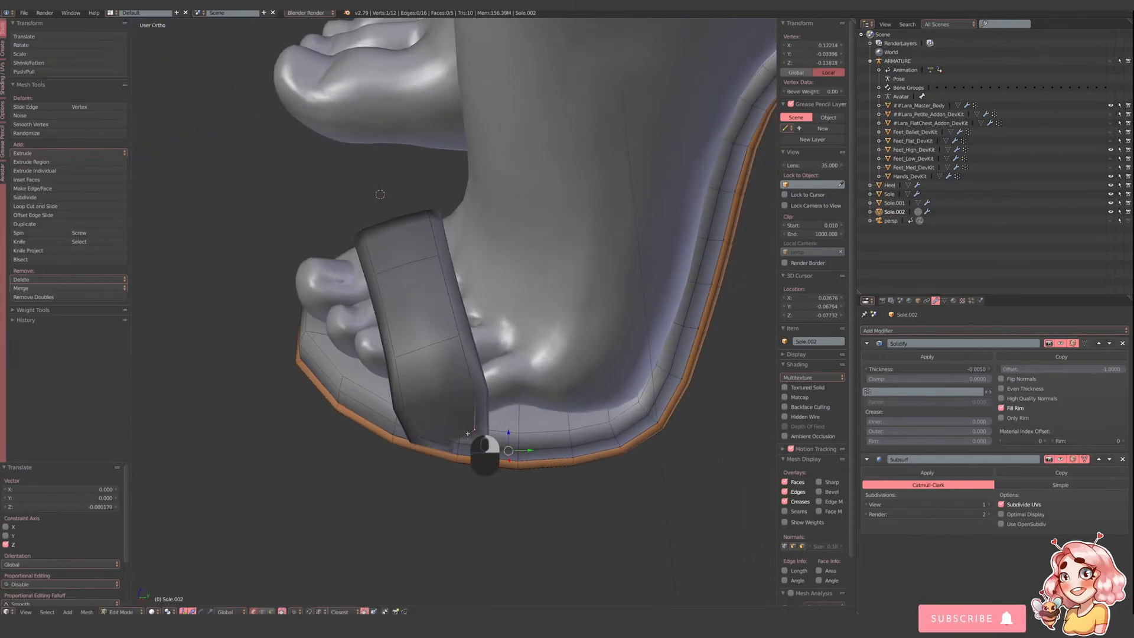
- Raise the strap's lower little-toe edge 0.006 along Z and extrude it down 0.007 towards the outsole
shift+right_click(435, 446)
drag(454, 430, 453, 414)
middle_drag(454, 412, 541, 372)
middle_drag(653, 329, 565, 336)
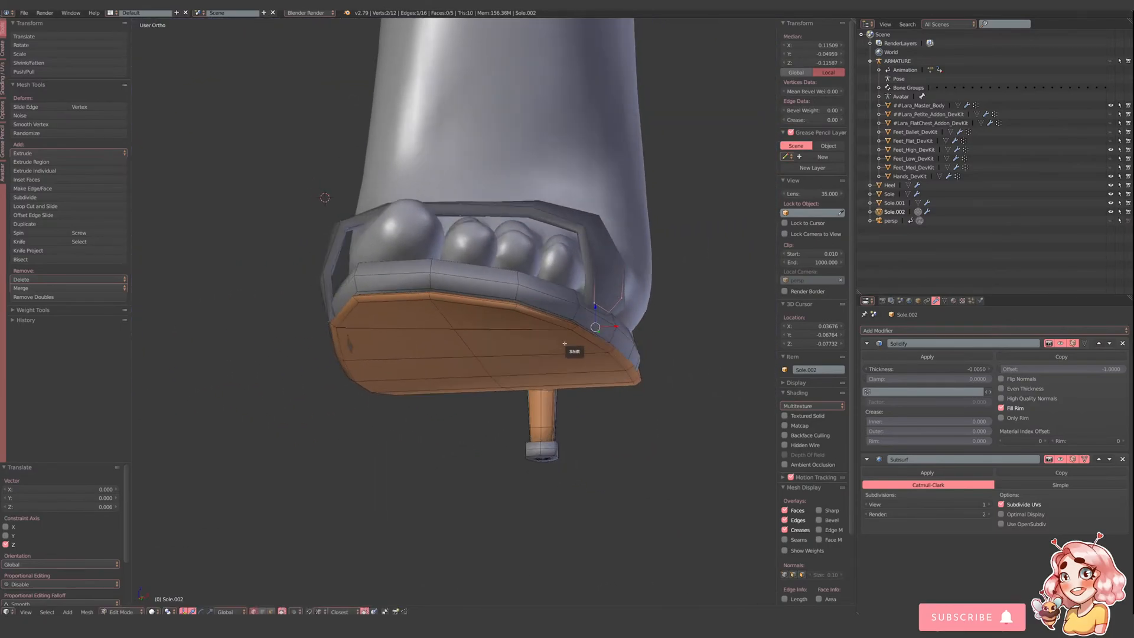
key(e)
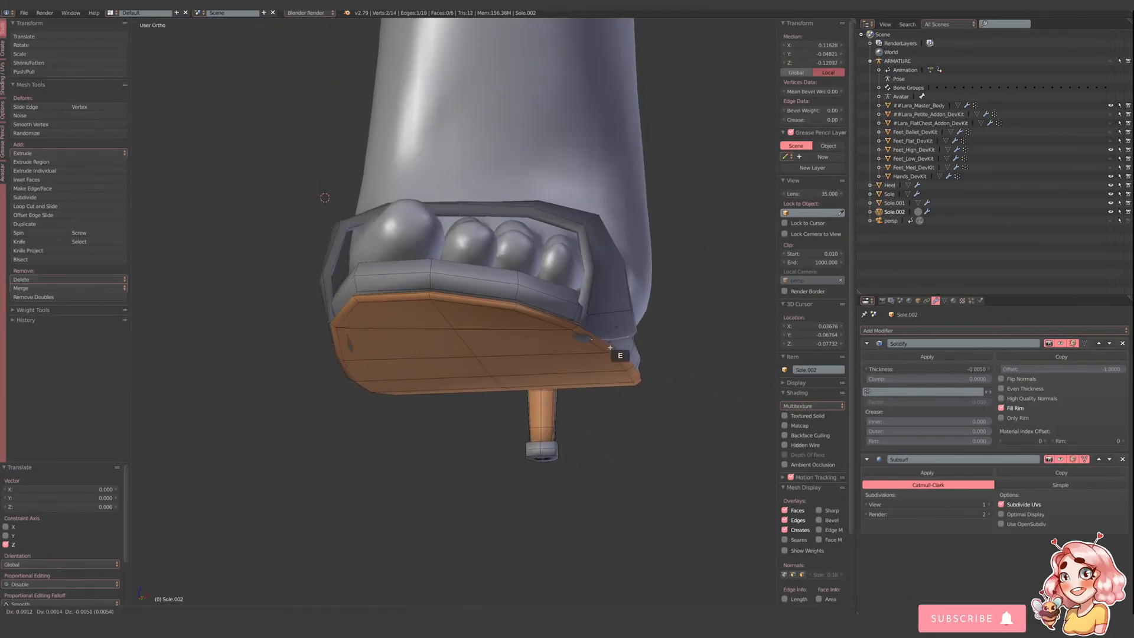
click(611, 352)
- Rotate the new little-toe edge 20.2° and move it -0.009 along X and 0.004 along Z into the sole
middle_drag(613, 352, 554, 286)
shift+middle_drag(515, 217, 528, 286)
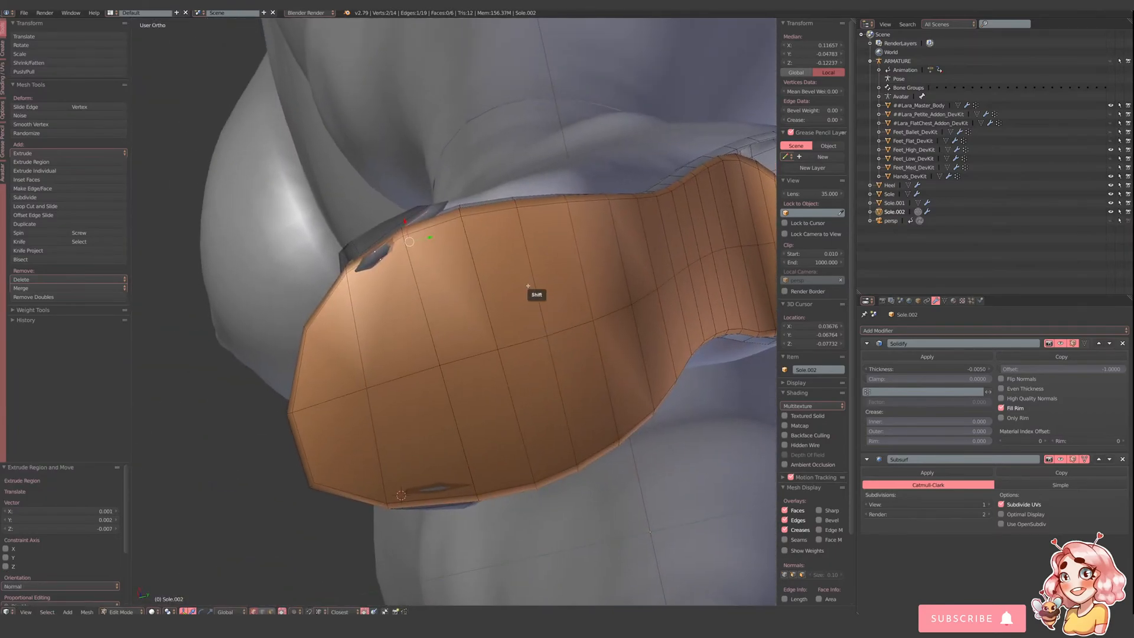
key(r)
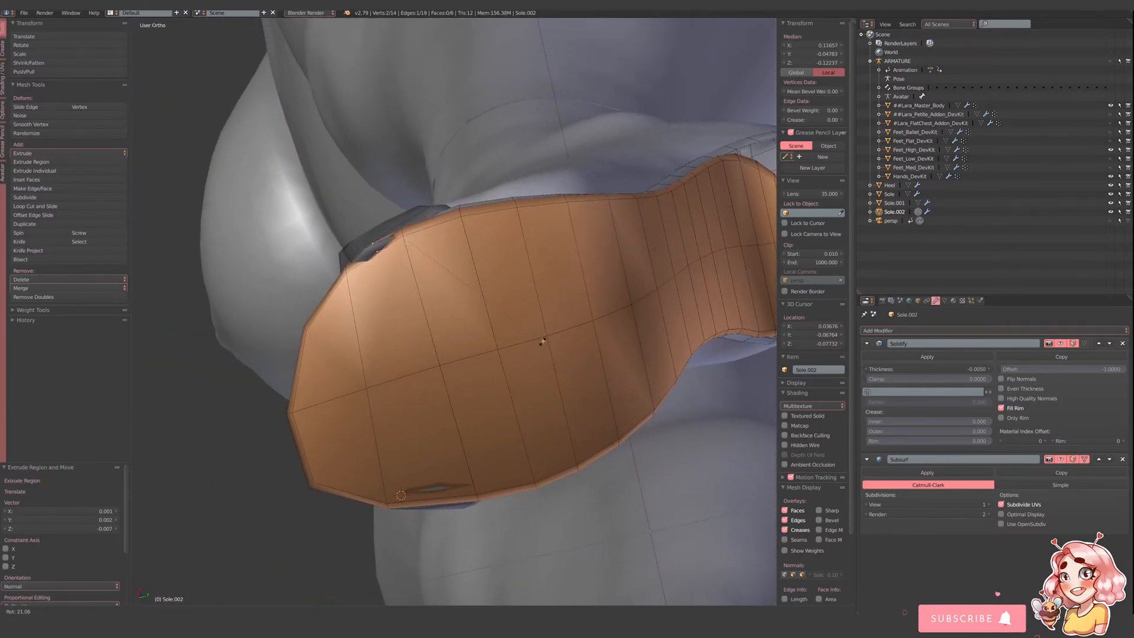
click(539, 332)
middle_drag(539, 332, 590, 417)
key(g)
key(x)
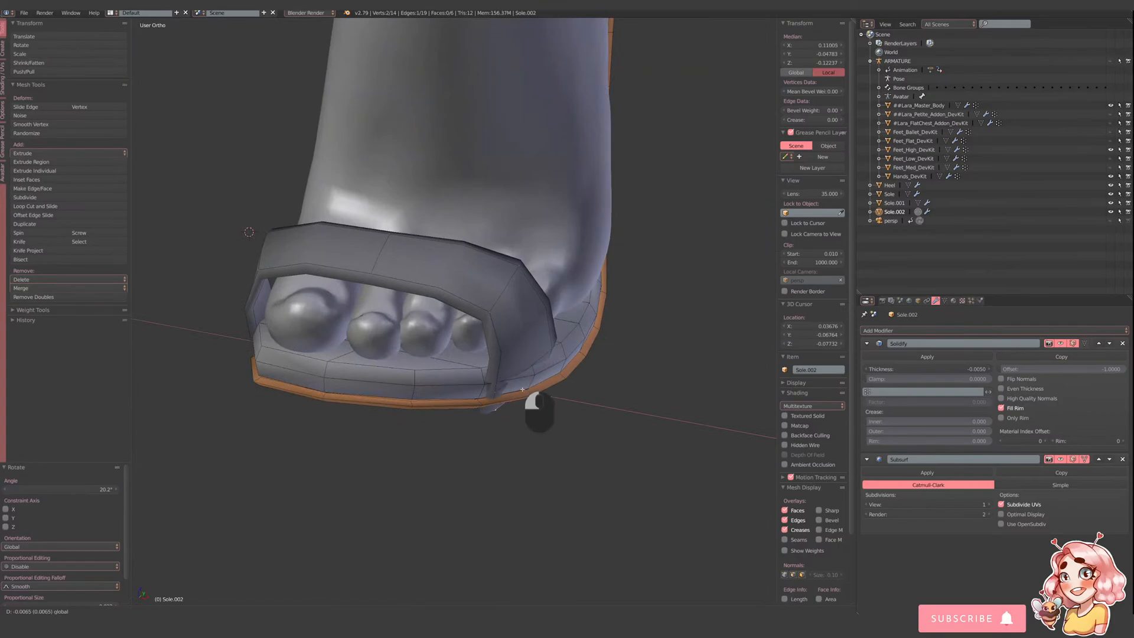
click(514, 392)
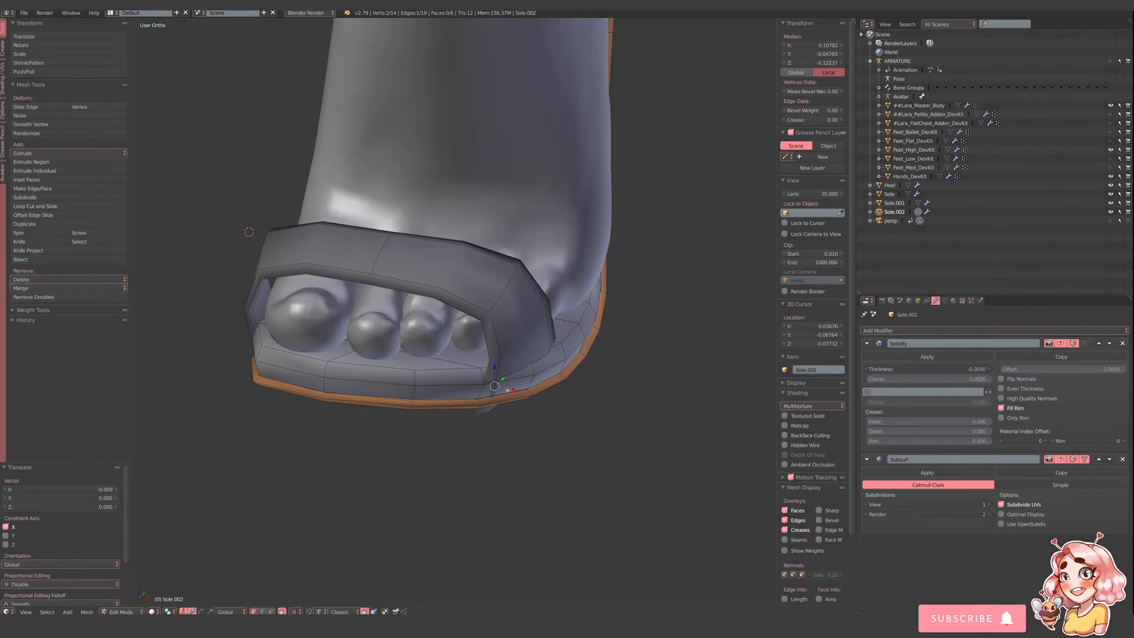
key(g)
key(z)
click(494, 381)
- Align the edge above the little-toe end with the sole by shifting it outward along X and rotating it 14.8°
key(z)
right_click(489, 383)
shift+right_click(545, 342)
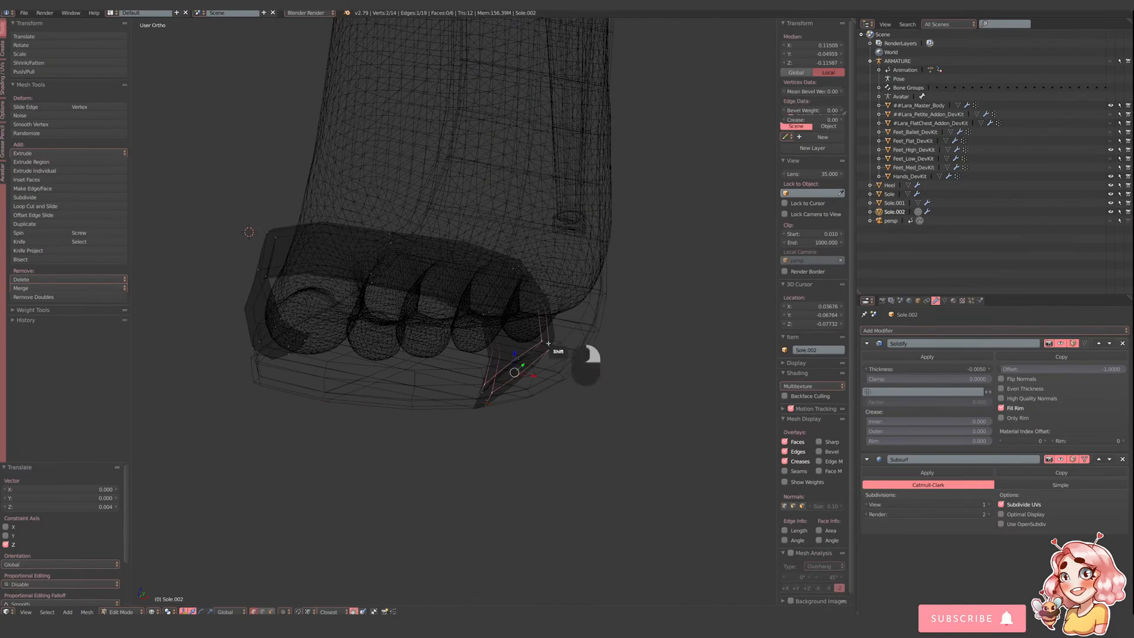
key(z)
mouse_move(534, 377)
mouse_down()
mouse_move(553, 380)
mouse_move(540, 373)
mouse_up()
middle_drag(540, 373, 543, 390)
key(r)
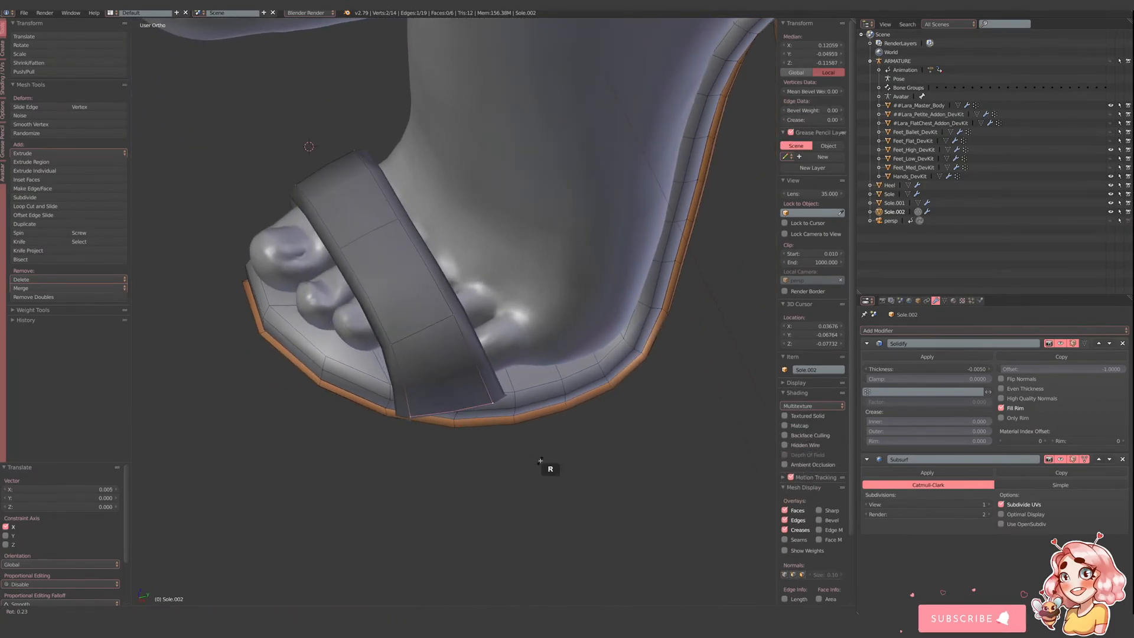
click(518, 475)
middle_drag(515, 465, 457, 425)
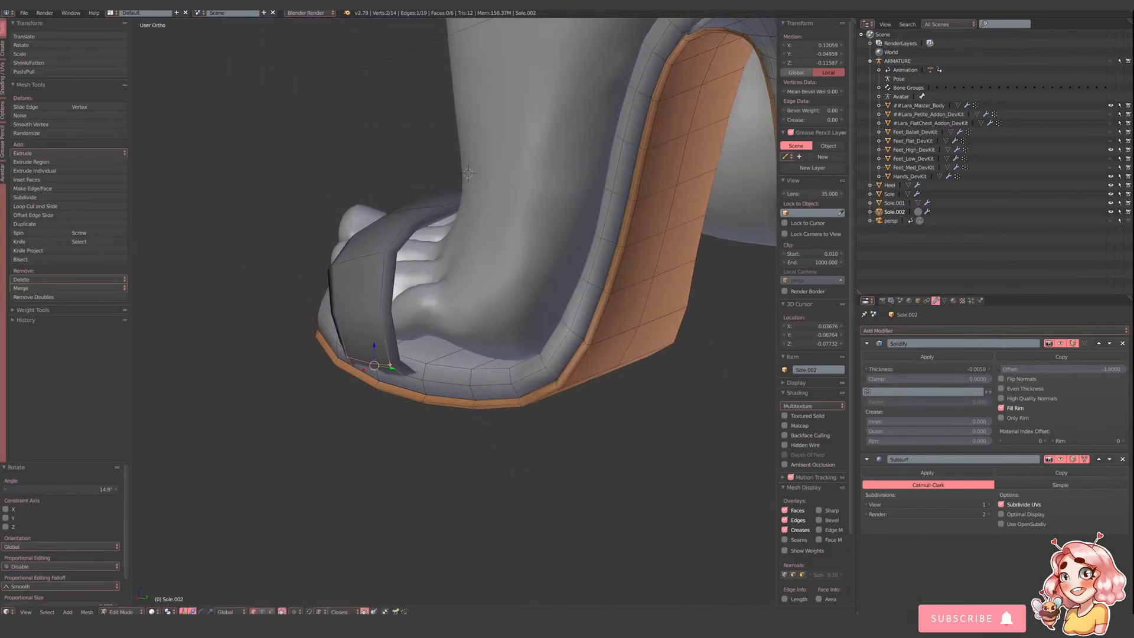
drag(370, 371, 365, 372)
- Nudge the rear corner vertex of the strap's little-toe end along Z and raise its front corner vertex 0.005
key(z)
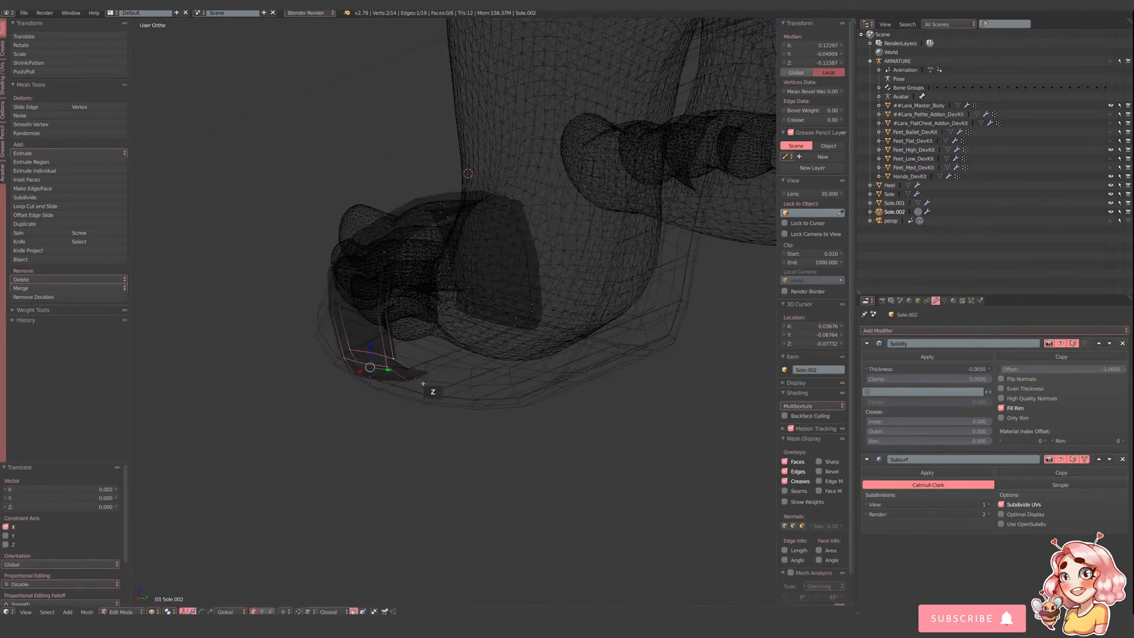
right_click(424, 383)
key(z)
drag(446, 344, 445, 371)
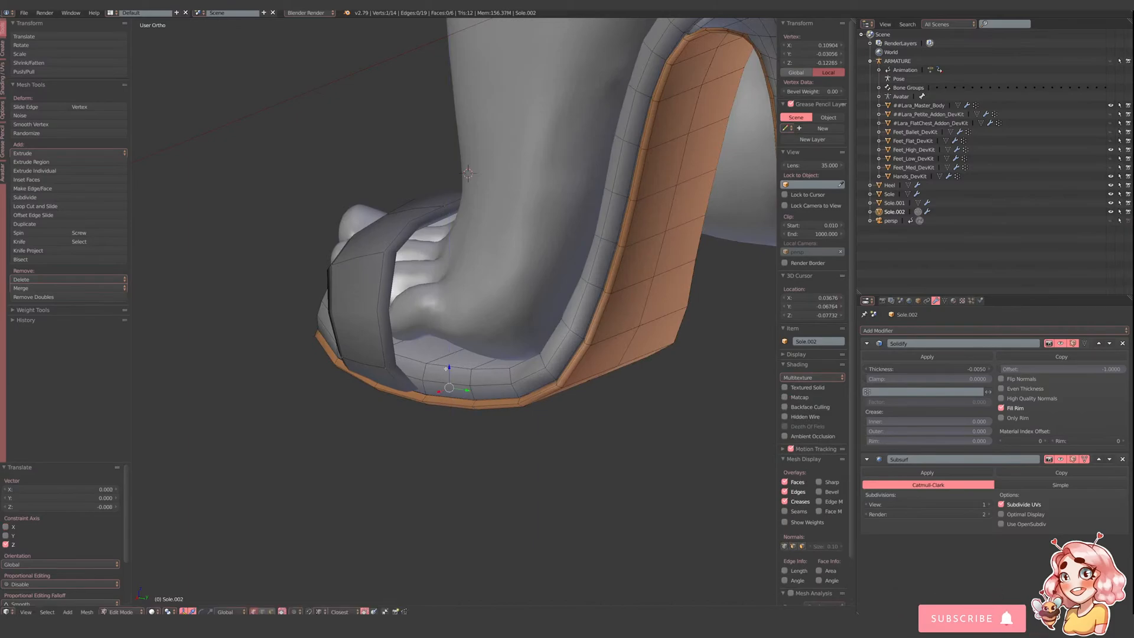
middle_drag(446, 371, 391, 364)
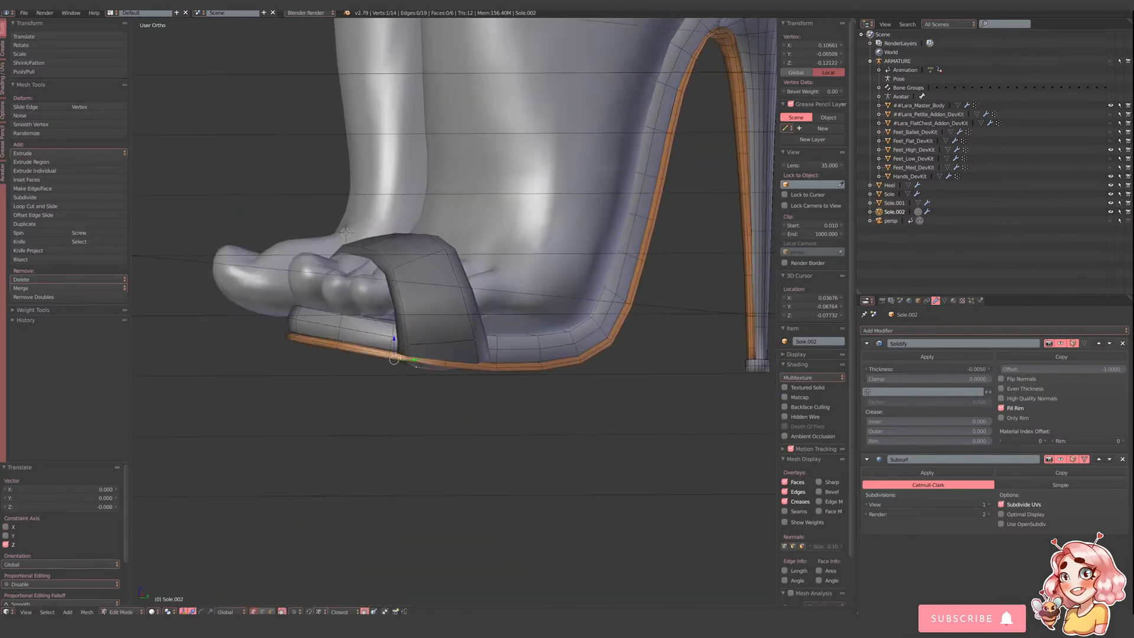
drag(391, 363, 394, 328)
click(394, 329)
- Shift the rear vertex above the little-toe end -0.006 along X and fine-tune the strap's upper vertices around the foot
middle_drag(394, 328, 535, 396)
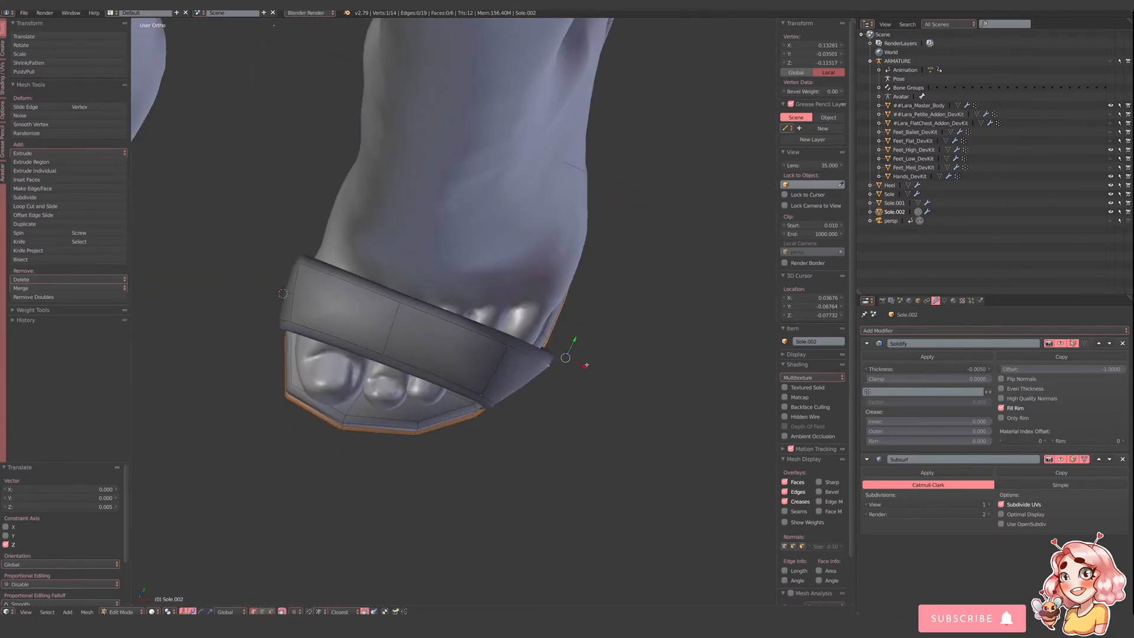
drag(586, 365, 576, 355)
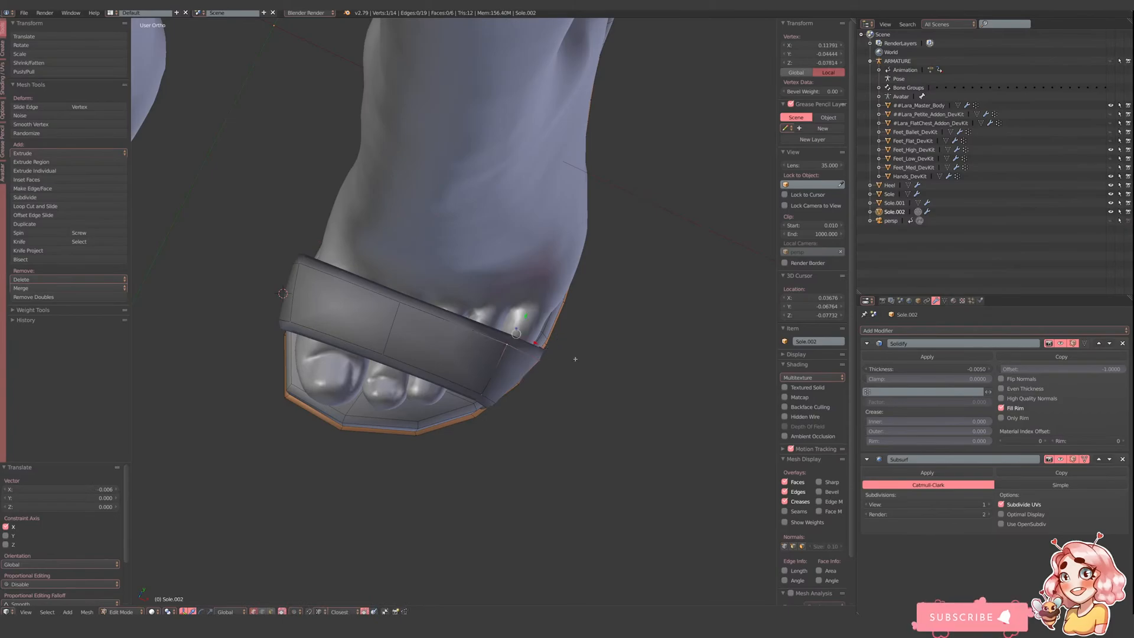
middle_drag(576, 355, 470, 310)
drag(378, 229, 358, 241)
right_click(369, 244)
middle_drag(358, 241, 547, 294)
drag(549, 296, 549, 296)
middle_drag(549, 296, 457, 310)
- Check the strap in Object Mode and adjust a vertex at its lower little-toe end against the sole in Edit Mode
scroll(528, 303, down, 5)
key(Tab)
scroll(458, 310, up, 4)
key(Tab)
middle_drag(527, 436, 521, 449)
shift+middle_drag(521, 447, 487, 313)
scroll(487, 313, up, 4)
right_click(487, 313)
drag(508, 311, 511, 315)
middle_drag(512, 315, 513, 313)
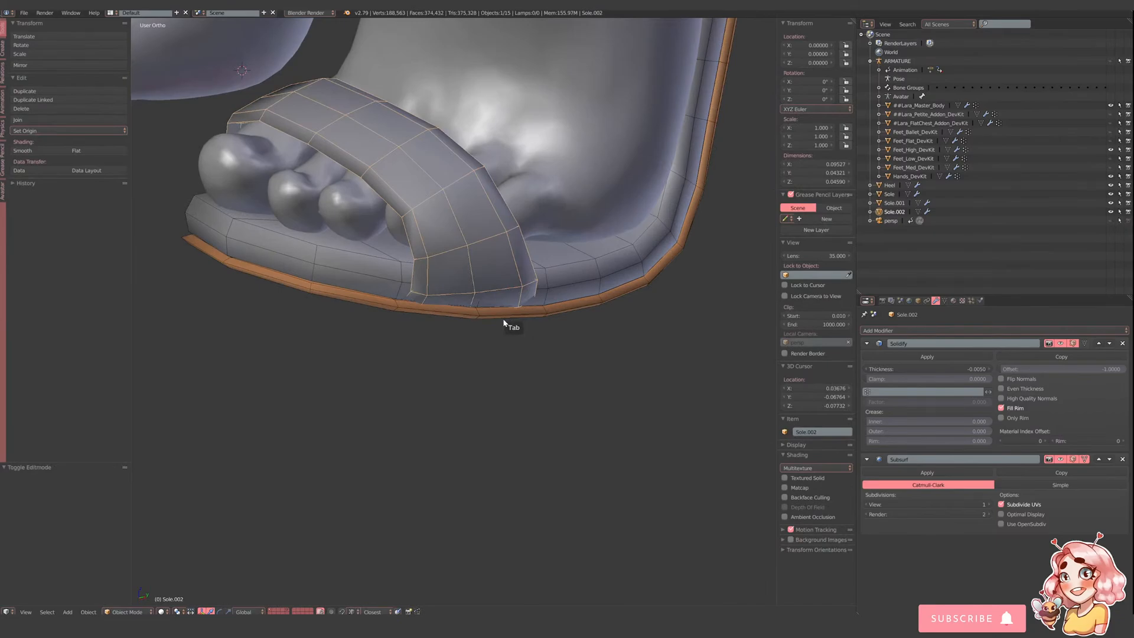
- Give the toe strap a new material with a red diffuse colour
middle_drag(496, 314, 476, 329)
scroll(476, 329, up, 3)
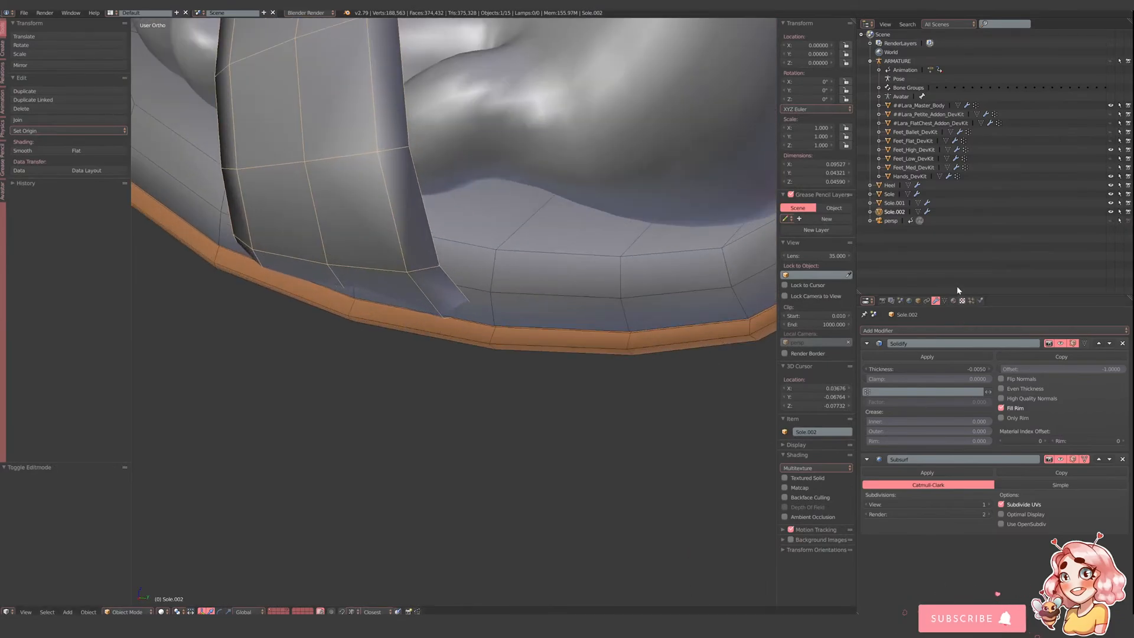
click(953, 301)
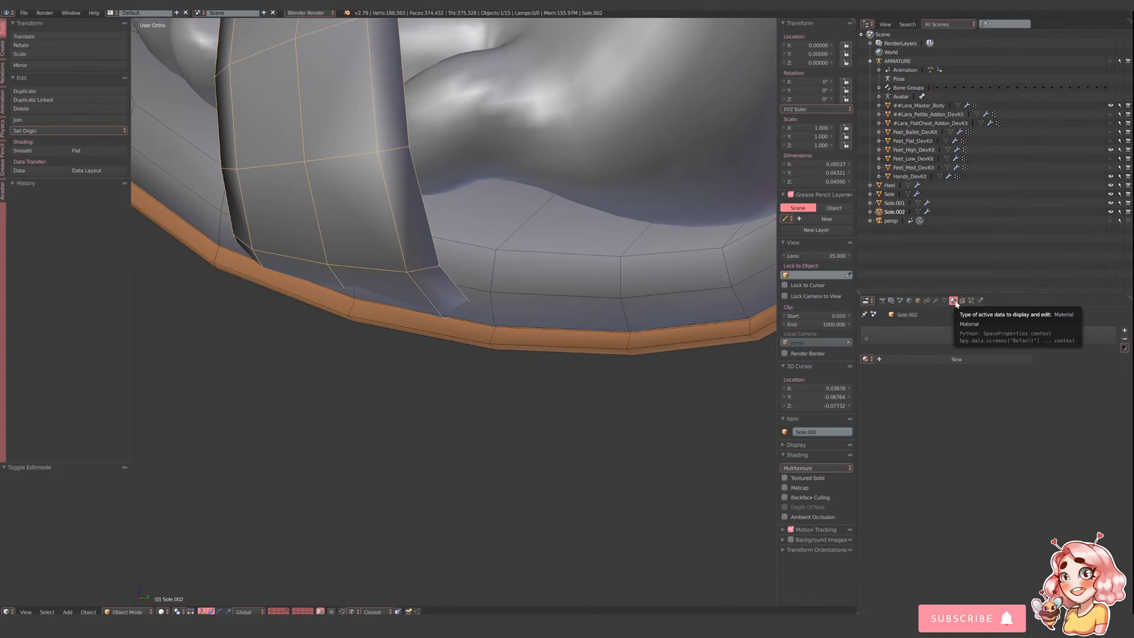
click(924, 359)
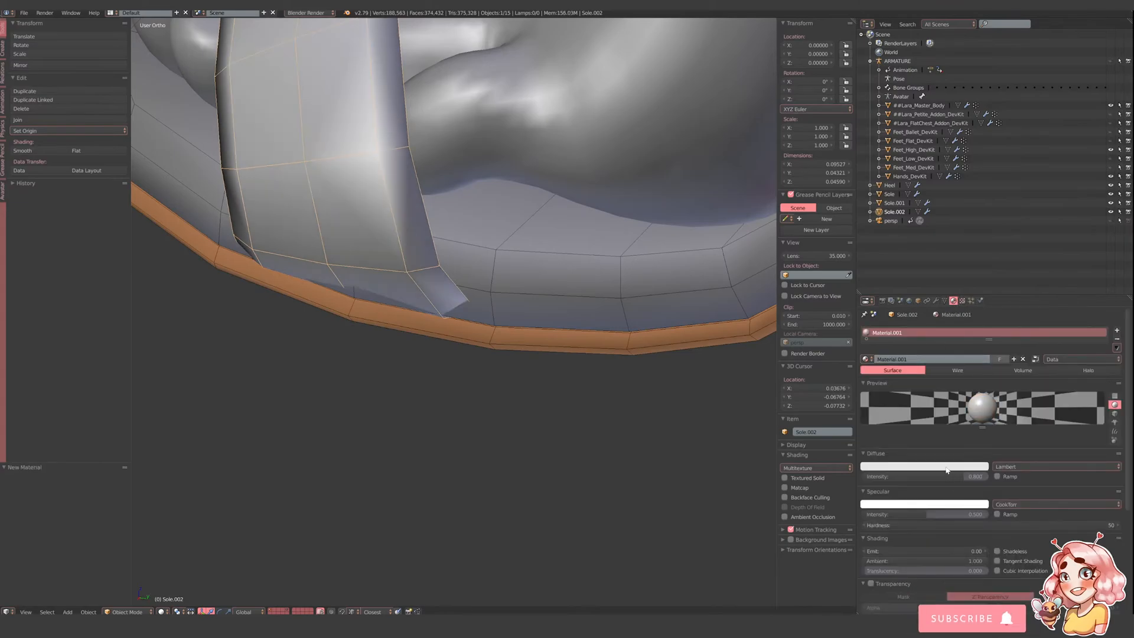
click(946, 468)
drag(895, 391, 897, 410)
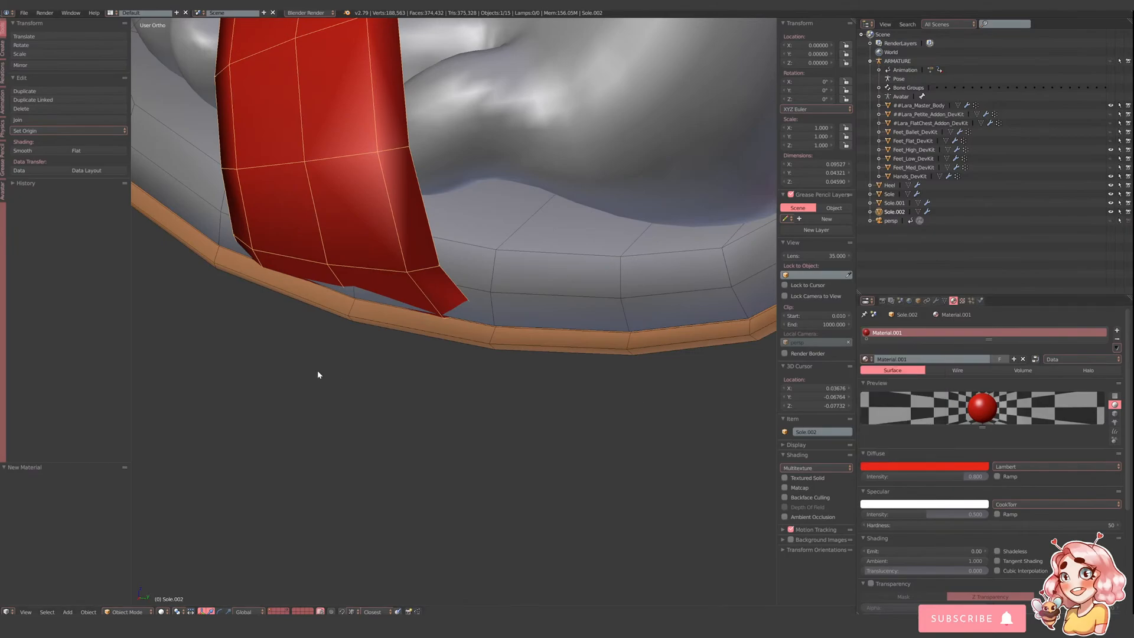
- Check the red strap around the toes, then shift its upper edge on the big-toe side 0.004 along X in Edit Mode
scroll(319, 375, down, 3)
middle_drag(318, 374, 483, 385)
scroll(536, 311, up, 2)
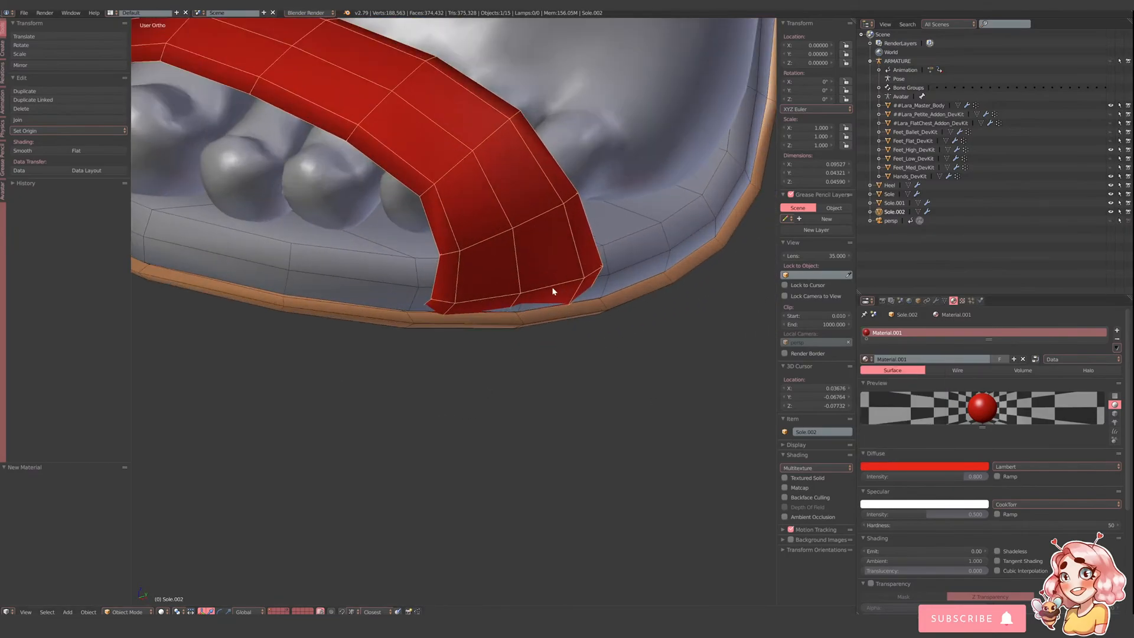
middle_drag(534, 317, 484, 299)
scroll(490, 321, down, 2)
scroll(451, 277, up, 1)
key(Tab)
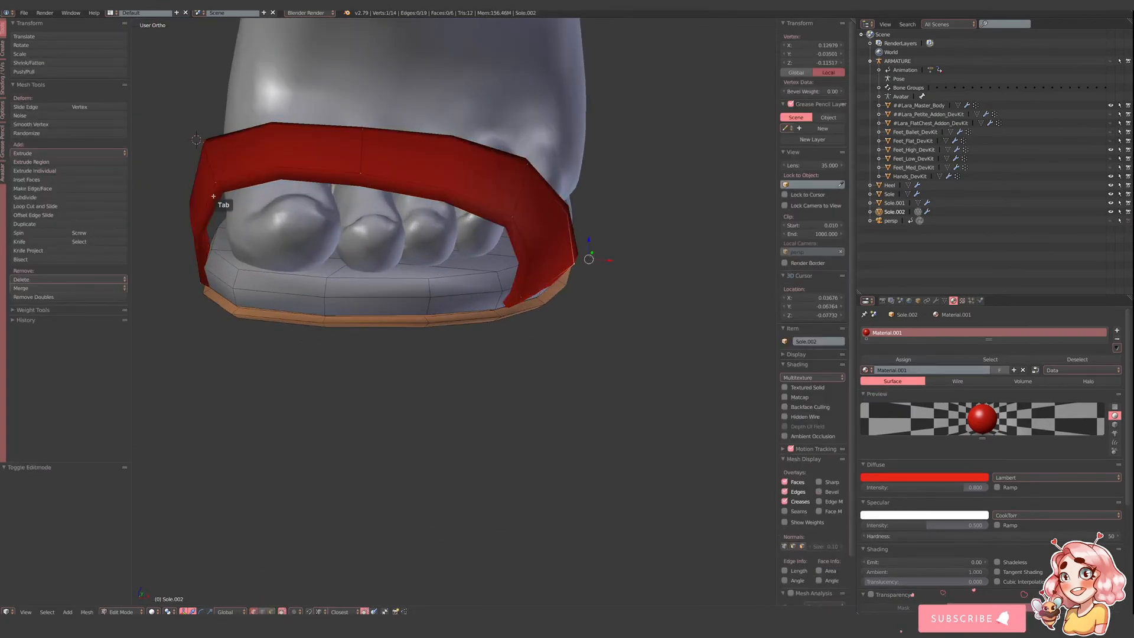
right_click(208, 180)
shift+right_click(207, 144)
mouse_move(221, 154)
mouse_down()
mouse_move(253, 155)
mouse_move(216, 158)
mouse_move(236, 158)
mouse_up()
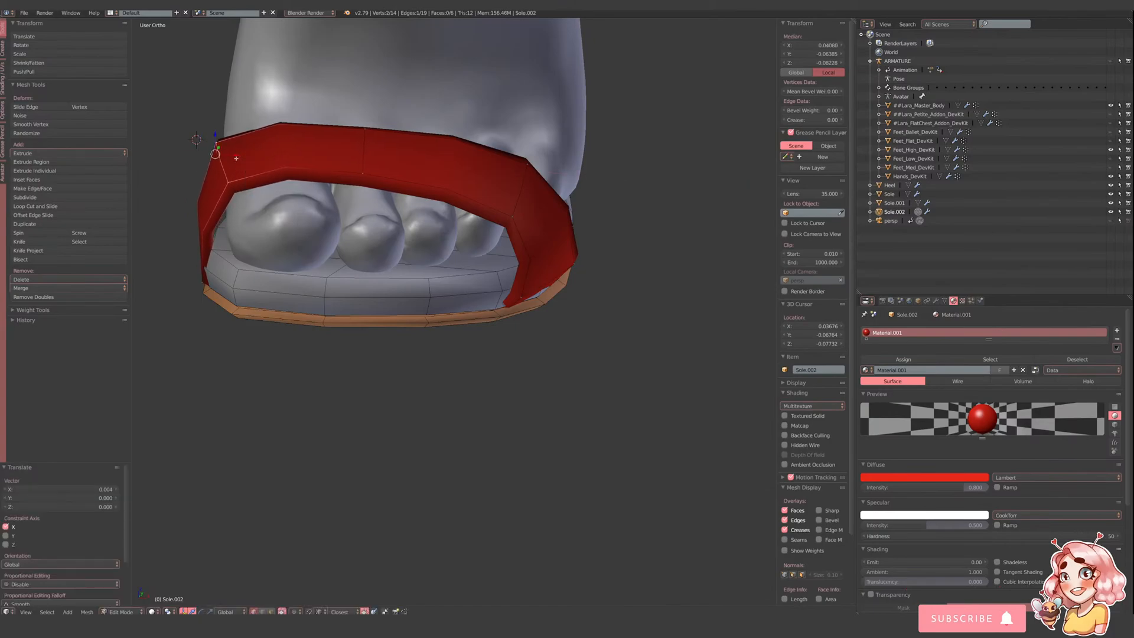
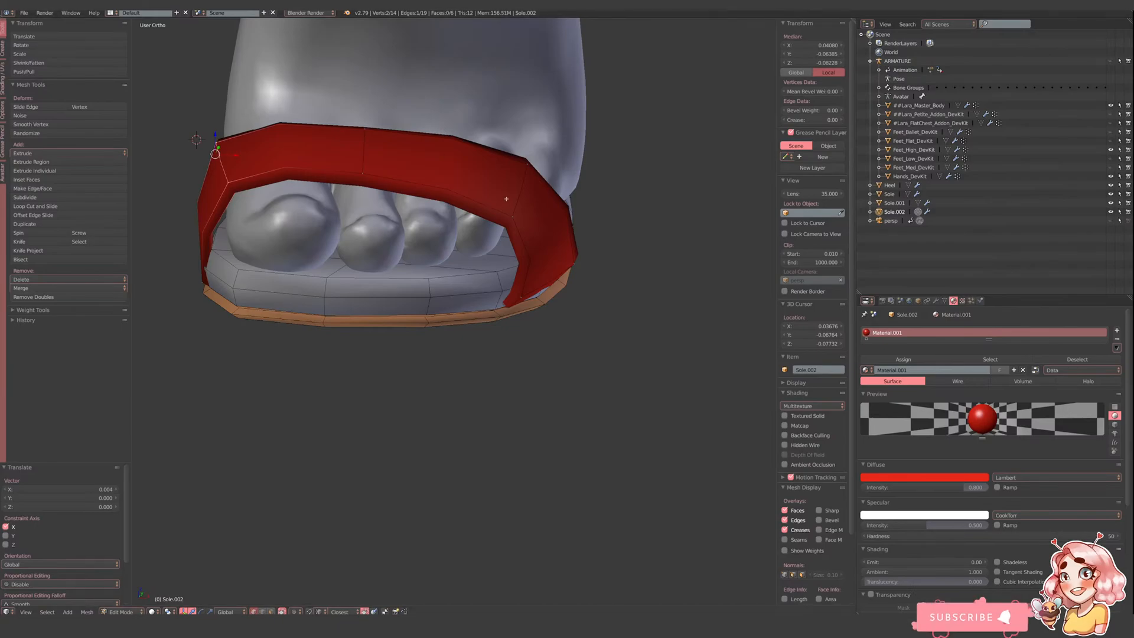
- Enable proportional editing and preview its influence with a trial scale of the rear corner vertex at the strap's little-toe end
middle_drag(508, 195, 478, 338)
right_click(471, 347)
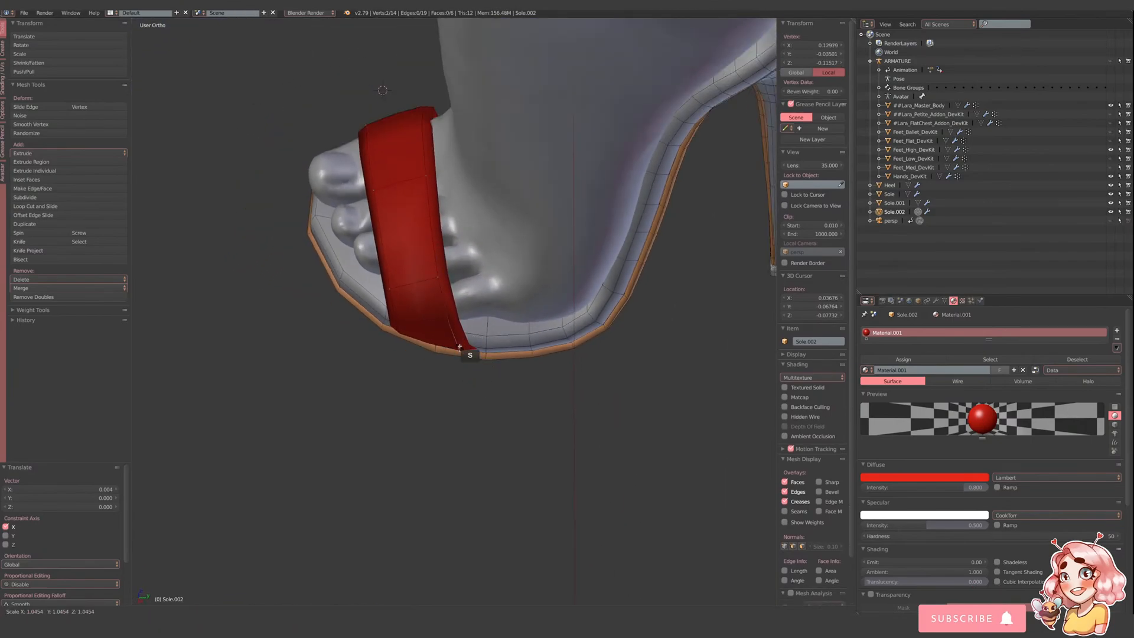
key(s)
click(296, 612)
click(312, 592)
key(g)
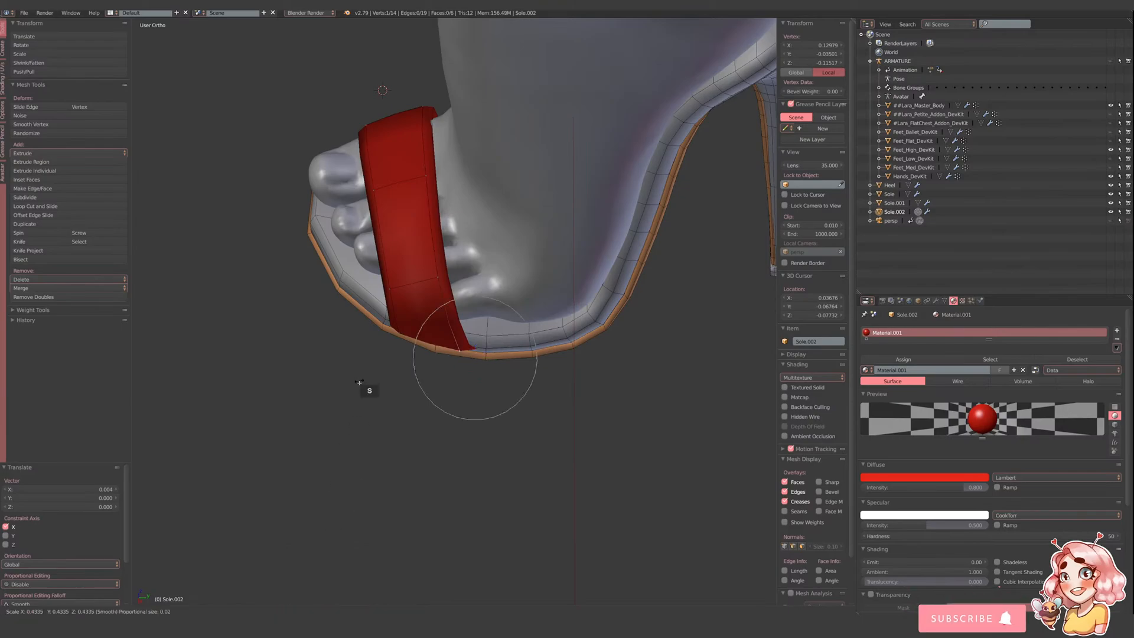
scroll(362, 387, down, 11)
right_click(430, 383)
- Select the lower edge of the little-toe end in wireframe, shift it about 0.008 along Y and rotate it with proportional editing
key(z)
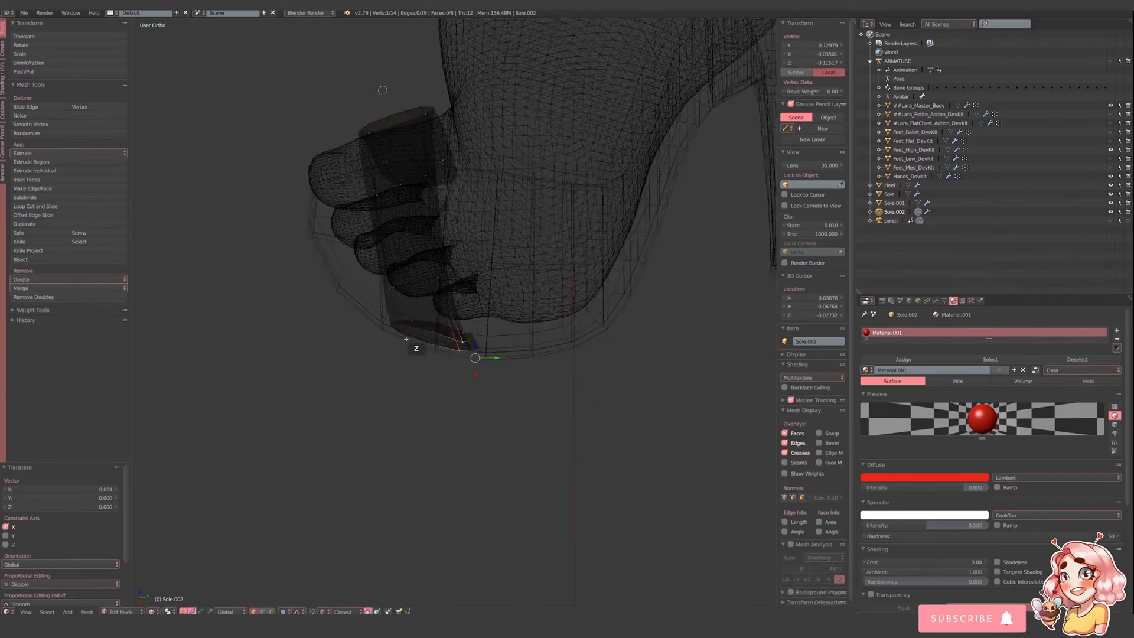
shift+right_click(403, 334)
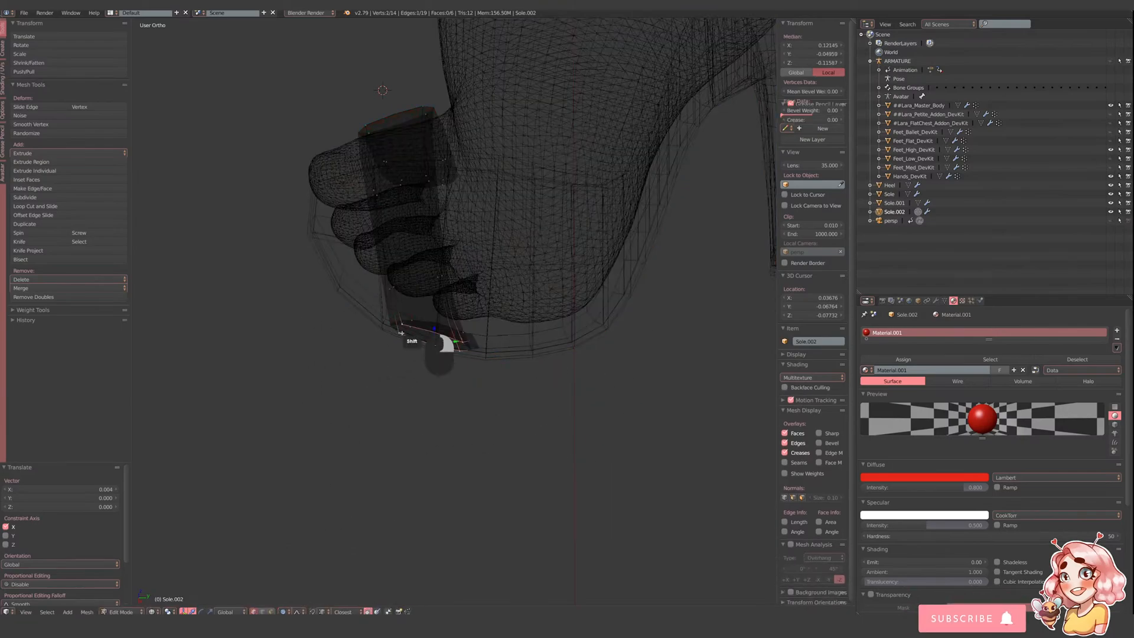
click(289, 611)
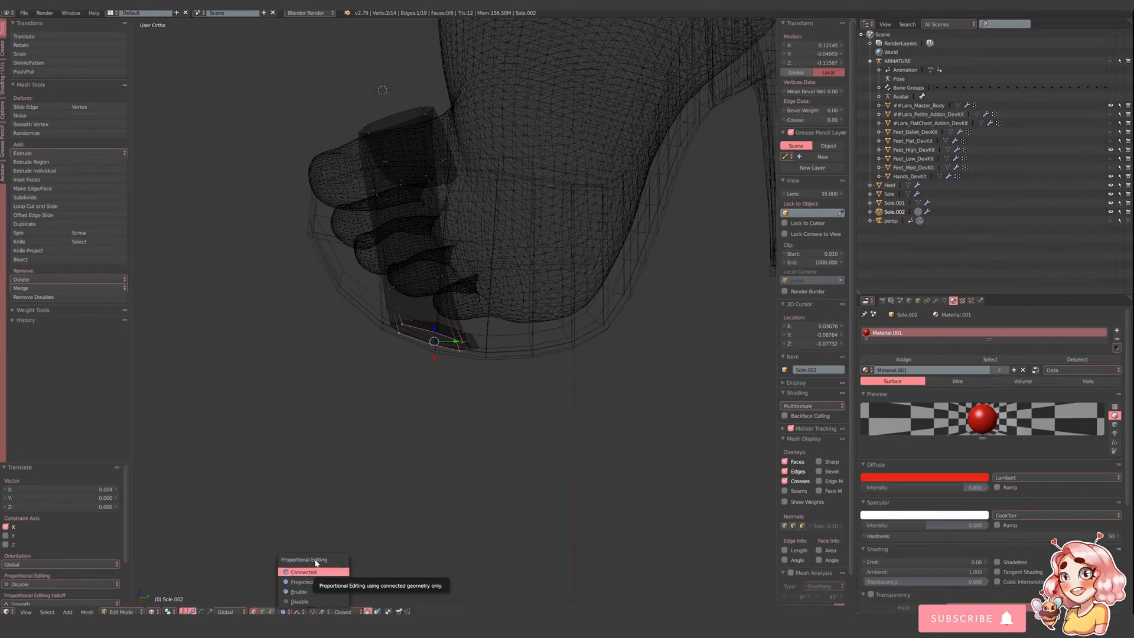
drag(460, 342, 481, 345)
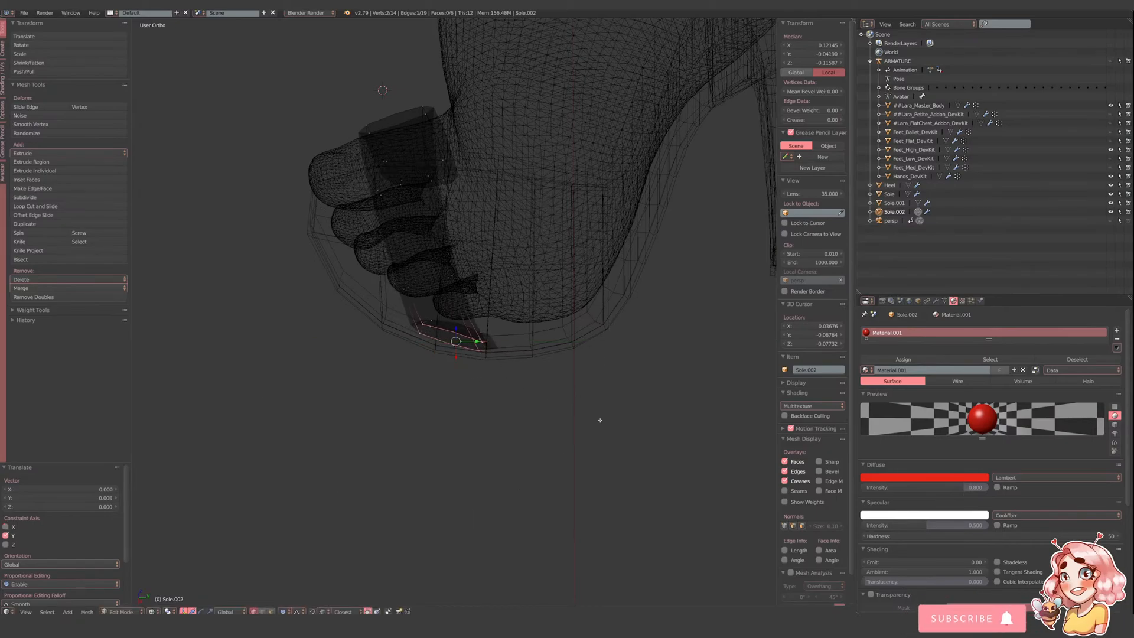
key(r)
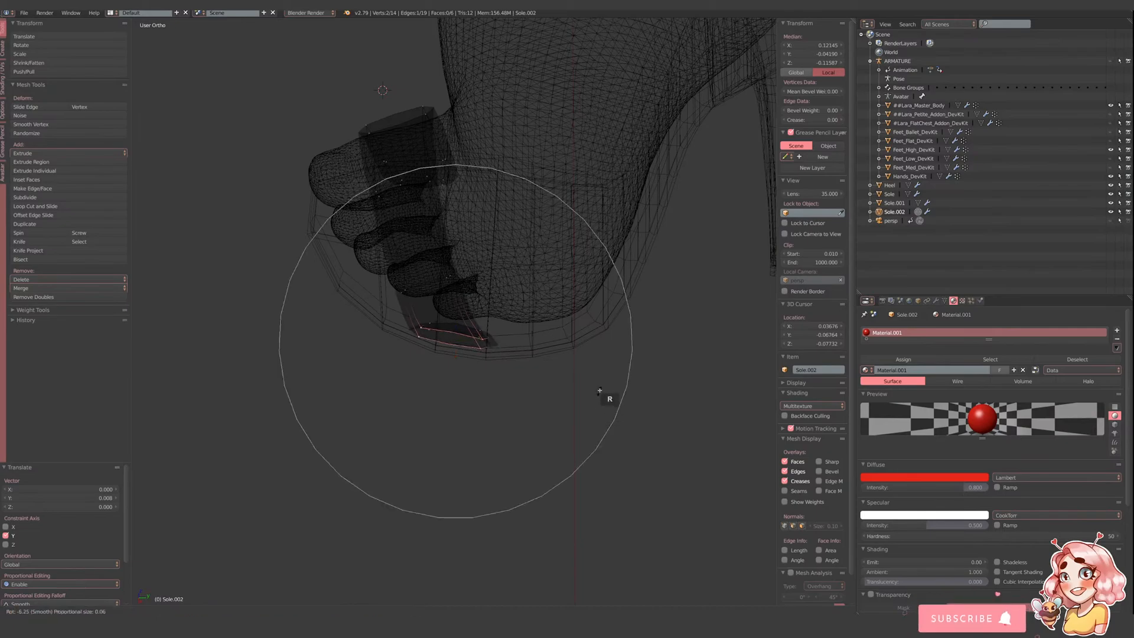
click(602, 397)
- In solid shading, move the little-toe end's lower edge 0.003 along X and the rear vertex above it 0.004 along Y
key(z)
mouse_move(456, 353)
mouse_down()
mouse_move(470, 380)
mouse_move(462, 357)
mouse_up()
key(s)
scroll(458, 349, up, 5)
right_click(458, 350)
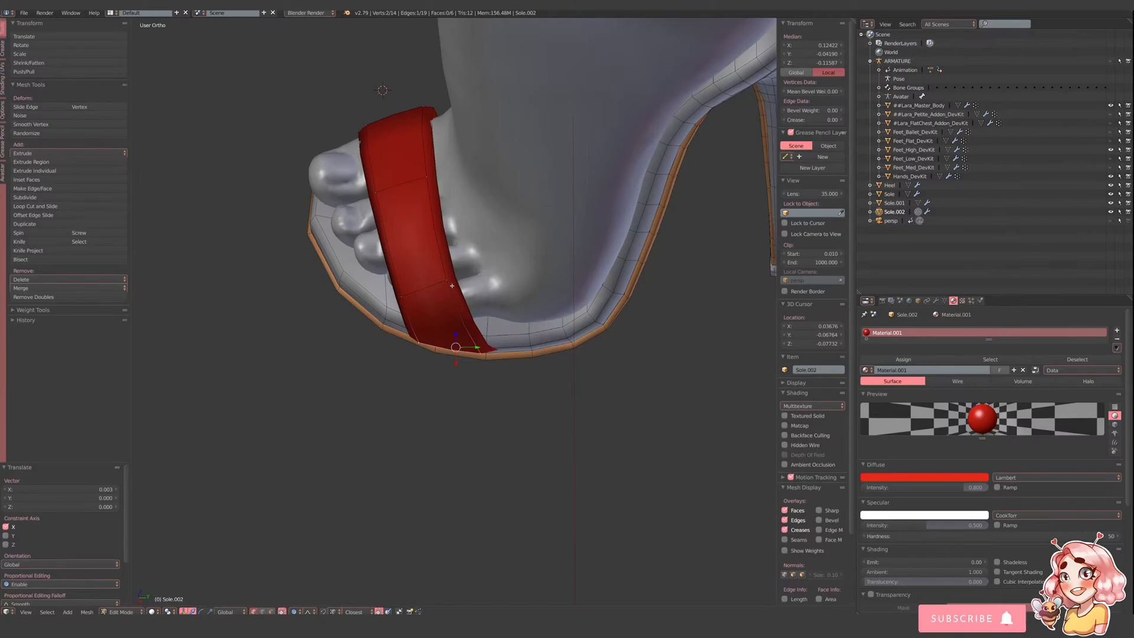
right_click(444, 282)
drag(477, 277, 488, 277)
- Adjust the proportional influence and move the rear corner vertex of the little-toe end 0.007 along Y
right_click(489, 353)
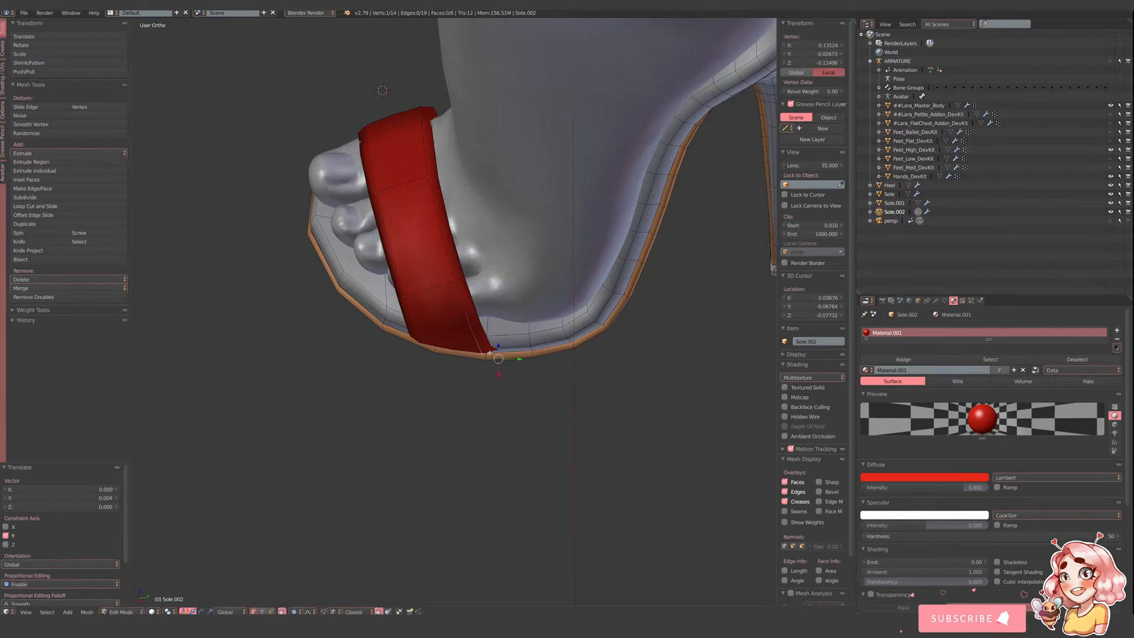
key(s)
scroll(489, 353, down, 3)
scroll(489, 353, down, 2)
right_click(489, 353)
drag(504, 358, 527, 358)
- Shift the front corner vertex of the little-toe end about 0.003 along Y and nudge the rear corner vertex slightly along Y
right_click(429, 345)
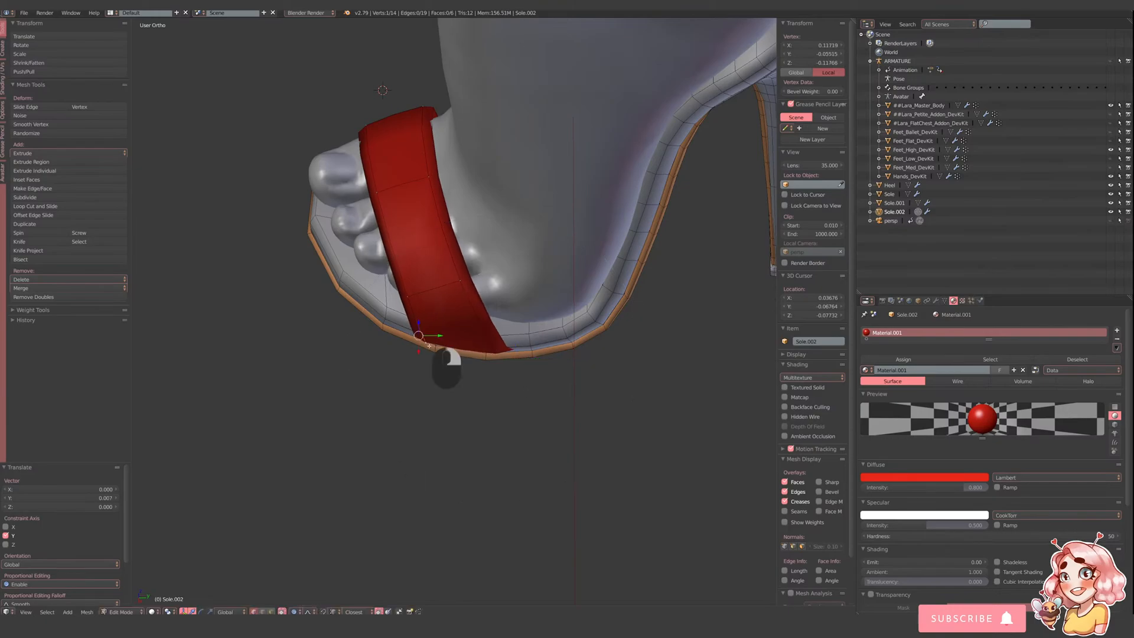
drag(437, 336, 448, 337)
right_click(512, 356)
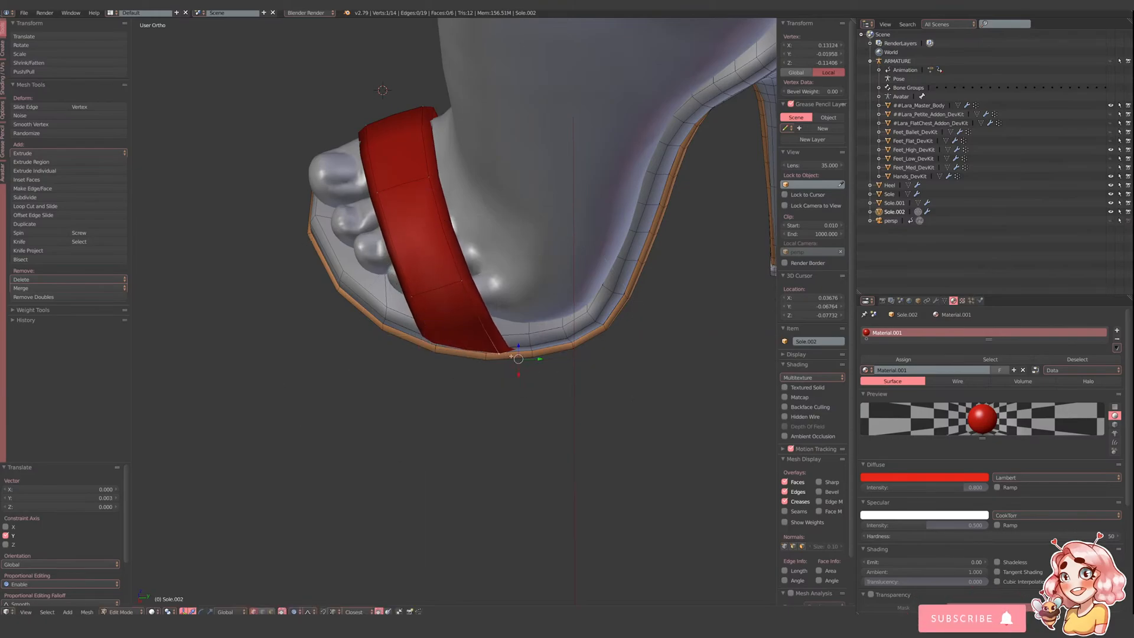
drag(534, 360, 536, 359)
scroll(536, 360, down, 1)
- Reduce the proportional influence and nudge the rear vertex above the little-toe end along Y
right_click(463, 288)
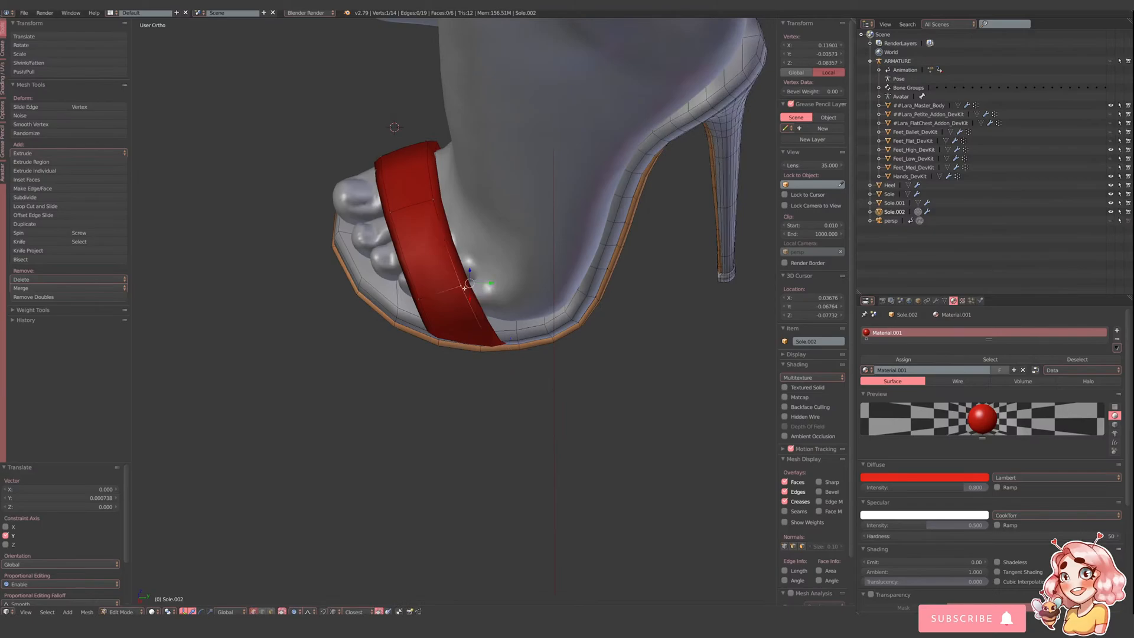
key(s)
scroll(465, 288, up, 7)
key(Escape)
drag(490, 283, 493, 282)
scroll(487, 287, down, 3)
- Fine-tune the rear vertex above the little-toe end by 0.002 along X and check the strap's fit around the foot
middle_drag(458, 298, 519, 301)
scroll(531, 331, up, 3)
right_click(540, 299)
drag(571, 304, 531, 306)
right_click(503, 303)
middle_drag(348, 286, 432, 307)
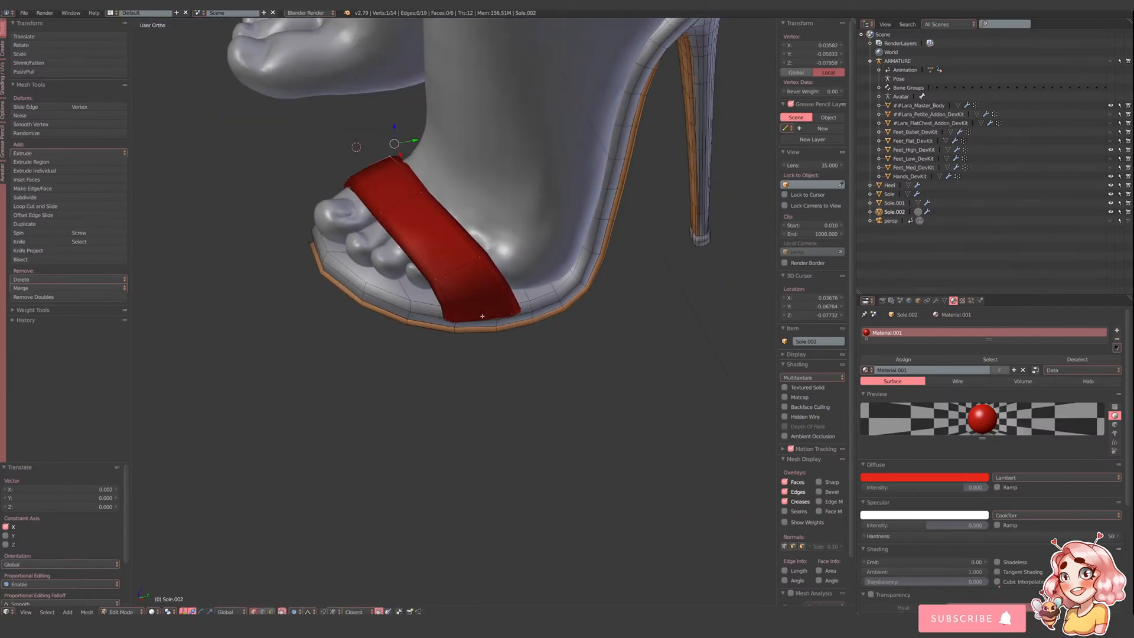
- Lower the bottom edge of the little-toe end about 0.0035 along Z into the sole and nudge it slightly along X
right_click(461, 325)
shift+right_click(522, 319)
key(g)
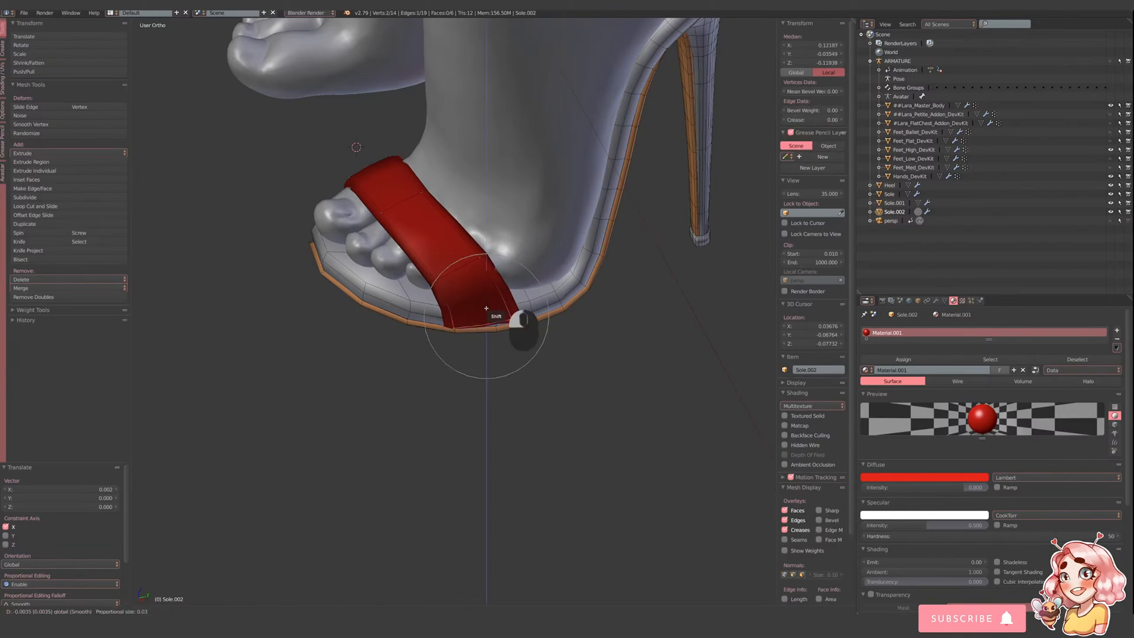
key(z)
click(492, 332)
drag(492, 331, 493, 333)
middle_drag(479, 281, 495, 261)
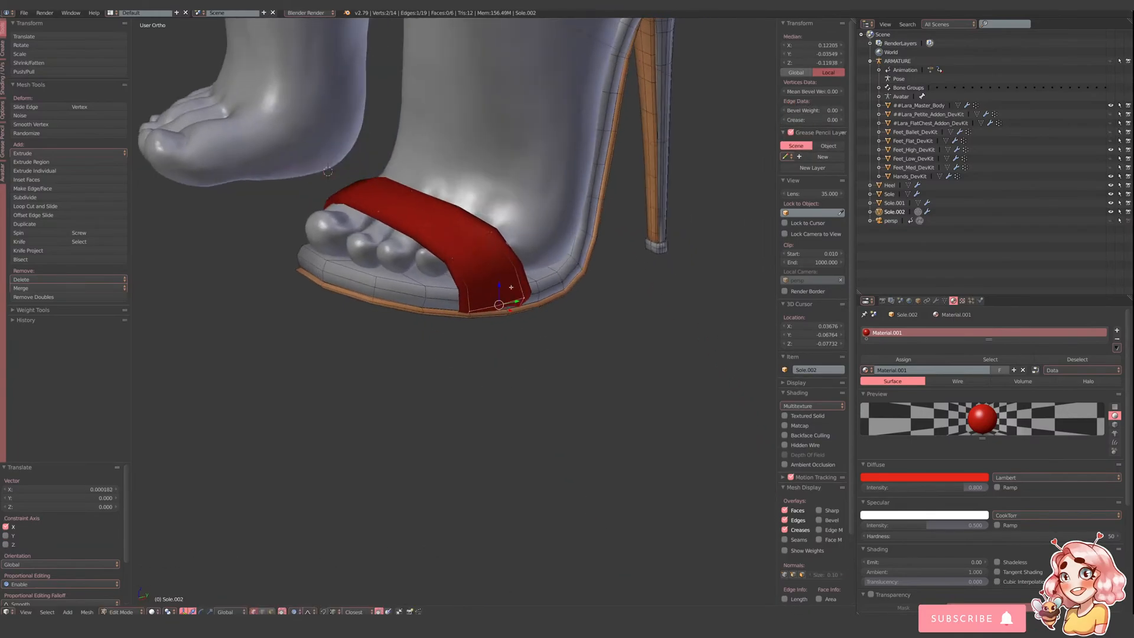
- Tune the proportional editing radius around the front corner vertex poking through the sole's underside and raise the vertex 0.001 along Z
middle_drag(482, 307, 558, 236)
scroll(552, 241, up, 1)
right_click(491, 281)
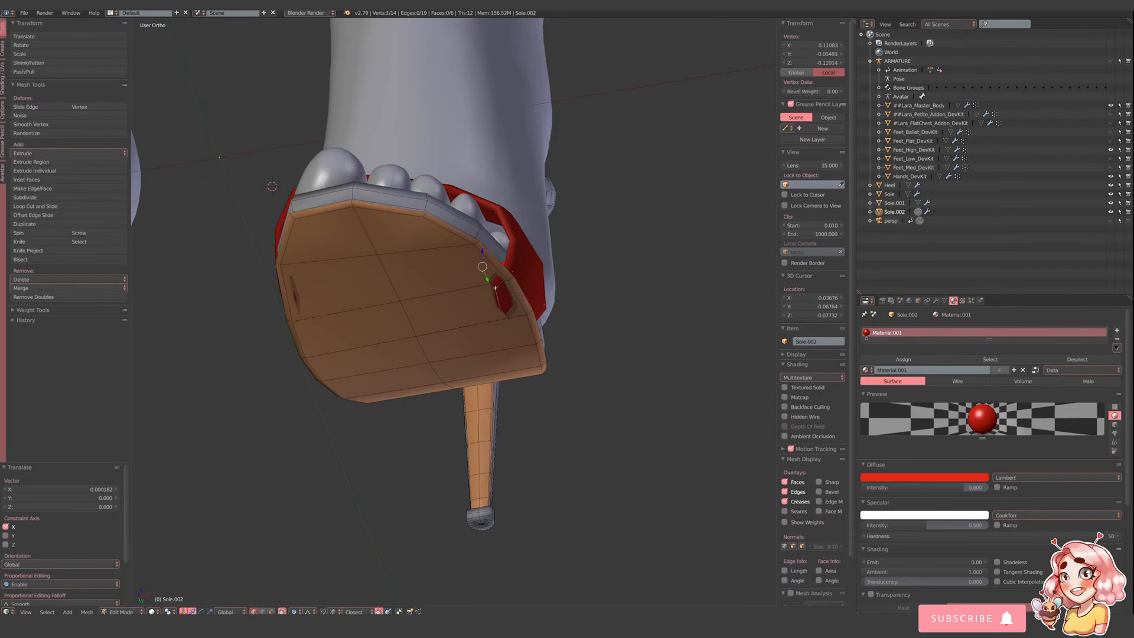
key(s)
scroll(495, 287, up, 6)
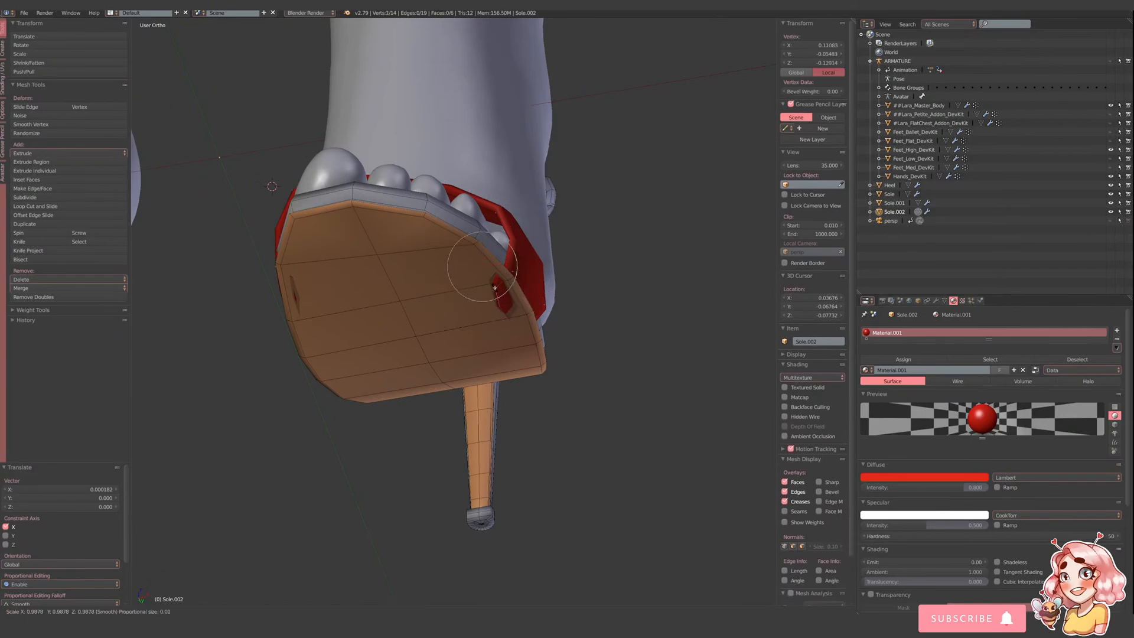
key(Escape)
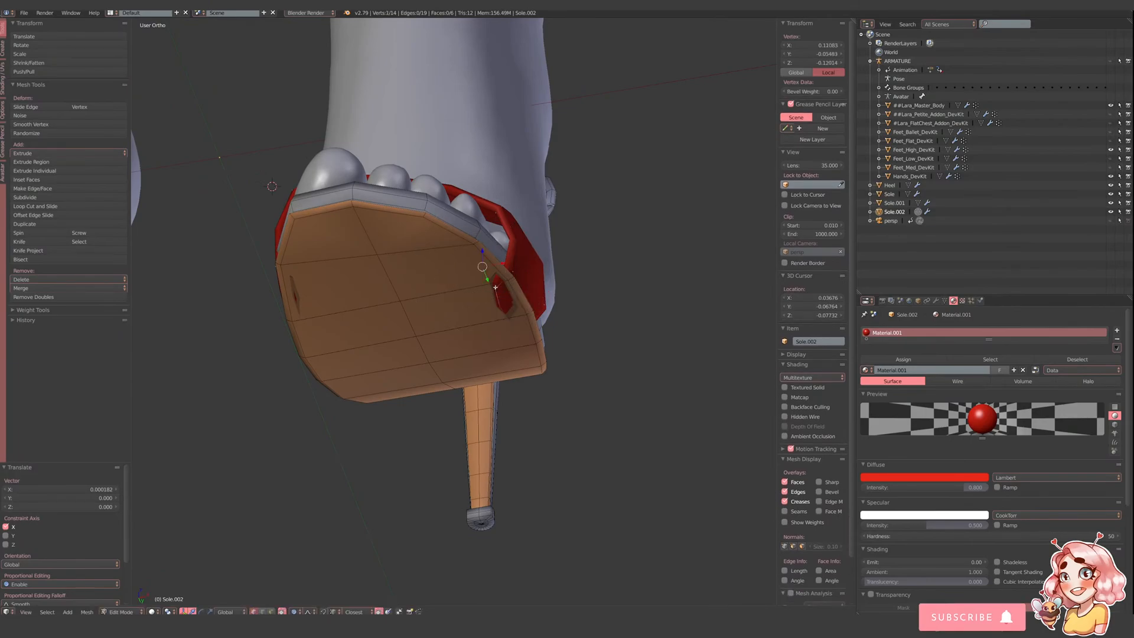
key(s)
scroll(495, 287, down, 5)
scroll(495, 287, down, 1)
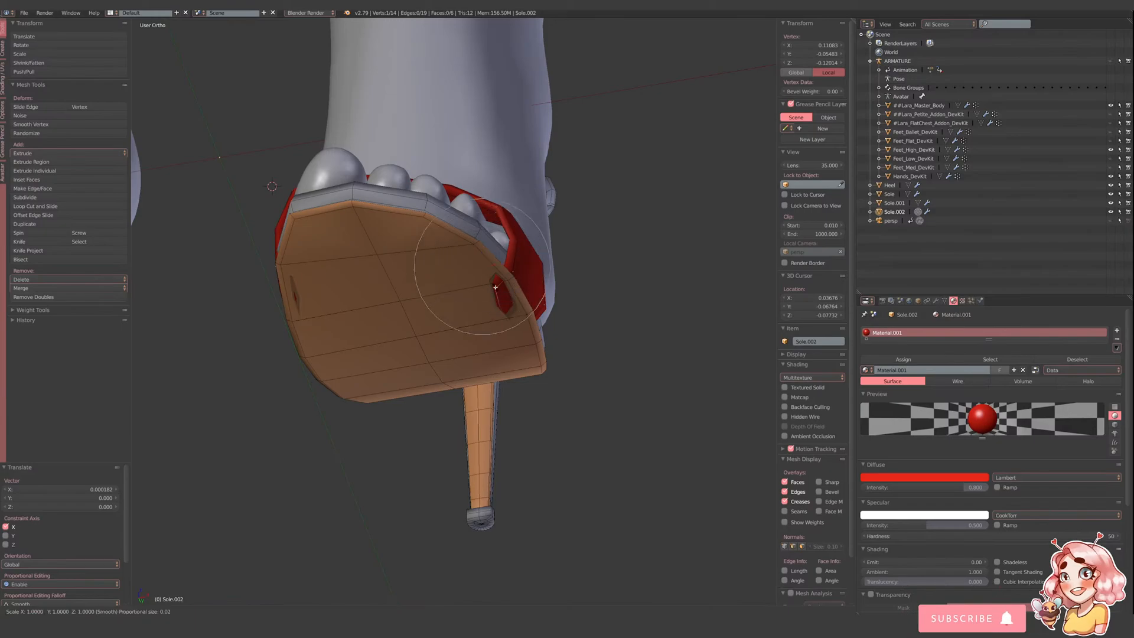
scroll(495, 287, up, 1)
scroll(495, 287, up, 1)
scroll(495, 287, down, 1)
scroll(495, 287, up, 1)
scroll(495, 288, down, 1)
scroll(495, 287, up, 4)
scroll(495, 288, down, 4)
scroll(494, 288, up, 5)
scroll(494, 287, down, 5)
scroll(495, 287, up, 6)
scroll(495, 288, down, 5)
scroll(494, 288, up, 6)
scroll(495, 289, down, 5)
scroll(495, 289, up, 6)
scroll(495, 289, down, 5)
scroll(495, 290, up, 6)
scroll(495, 291, down, 6)
scroll(495, 290, down, 3)
key(Escape)
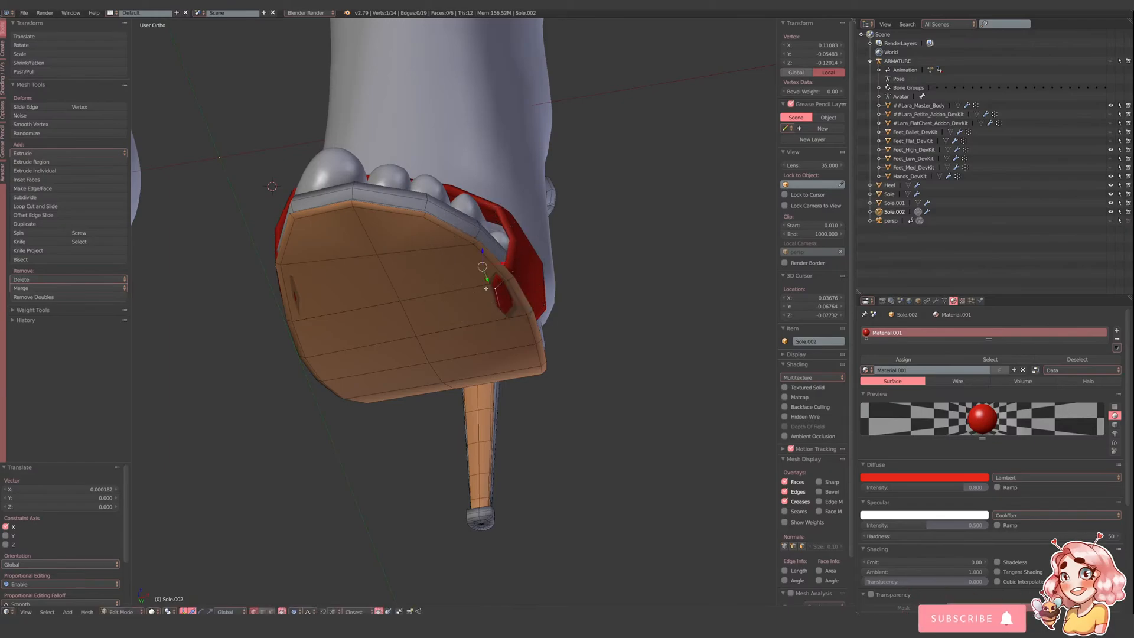
drag(482, 253, 484, 242)
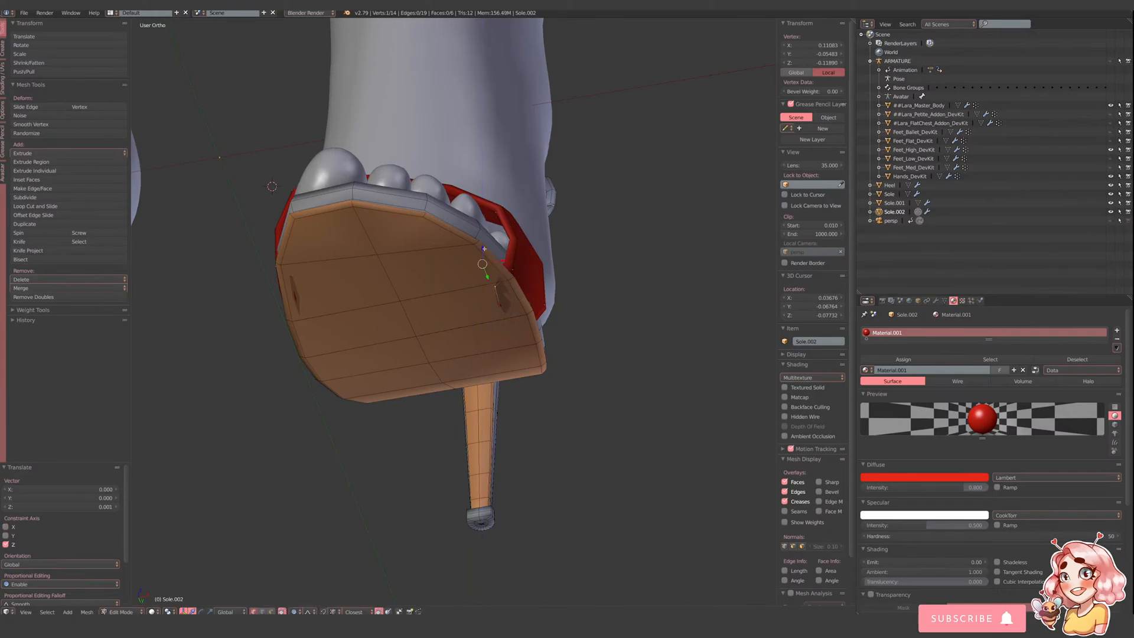
- Move the rear upper vertex on the big-toe side -0.002 along Y and nudge the rear vertex above the little-toe end
middle_drag(521, 260, 542, 370)
right_click(289, 325)
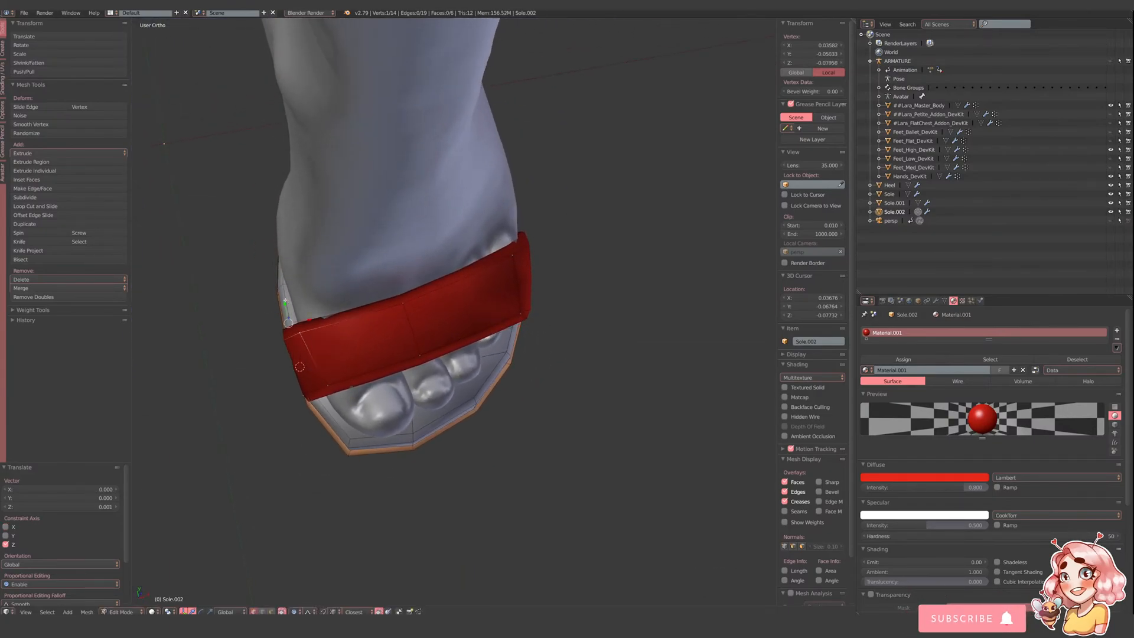
drag(285, 301, 286, 306)
right_click(514, 256)
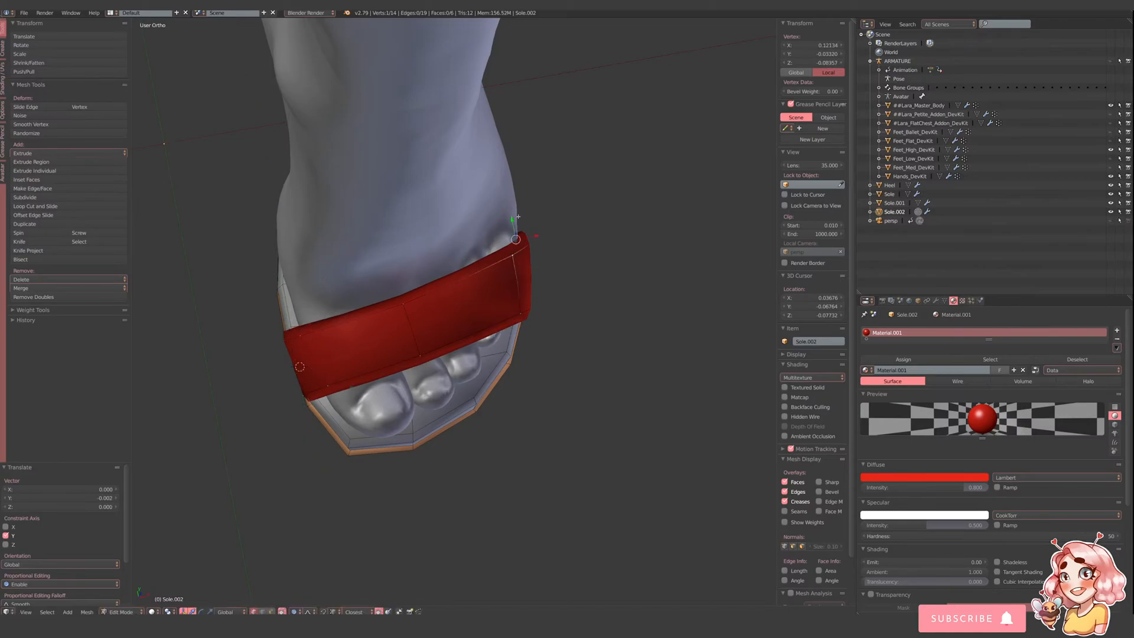
drag(514, 224, 537, 242)
scroll(538, 248, down, 4)
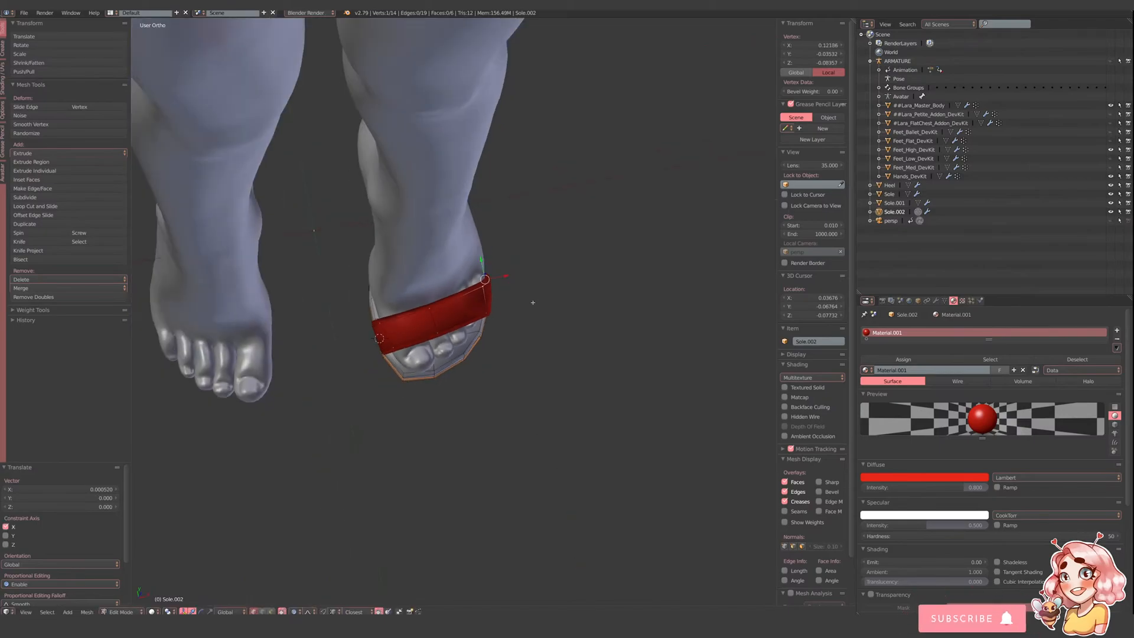
- Finish editing the toe strap and open the Sole mesh for editing
key(Tab)
scroll(533, 321, down, 3)
middle_drag(534, 322, 576, 381)
scroll(573, 384, up, 4)
right_click(621, 269)
key(Tab)
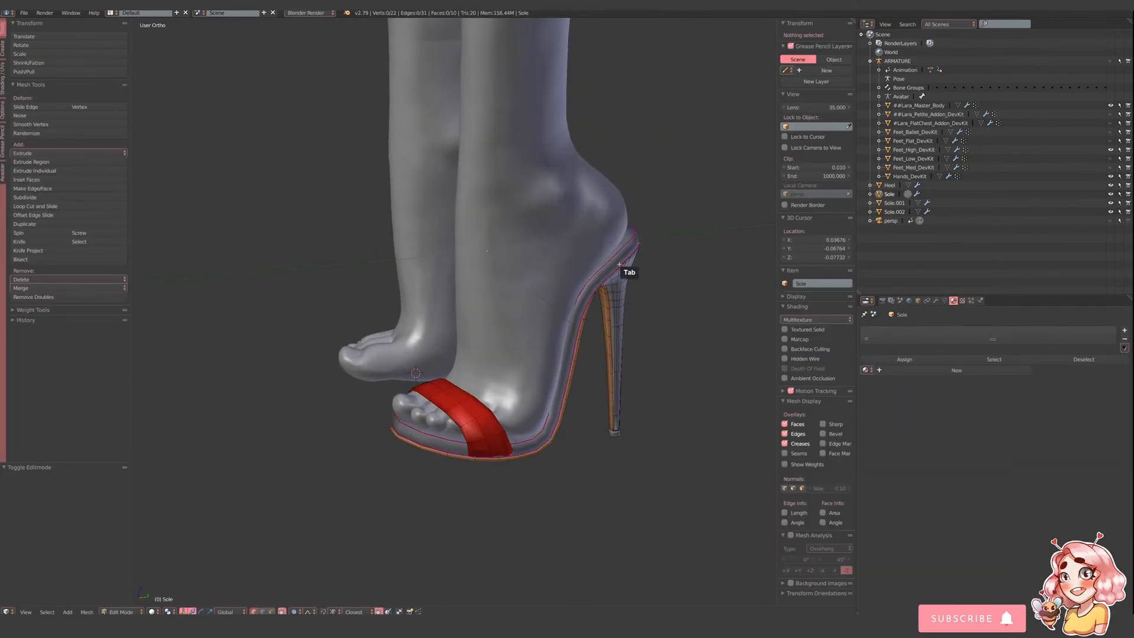
- Extrude the sole's side edge beside the heel up along the foot by about -0.013 in X, -0.002 in Y and 0.040 in Z
shift+middle_drag(619, 269, 559, 368)
scroll(427, 579, up, 1)
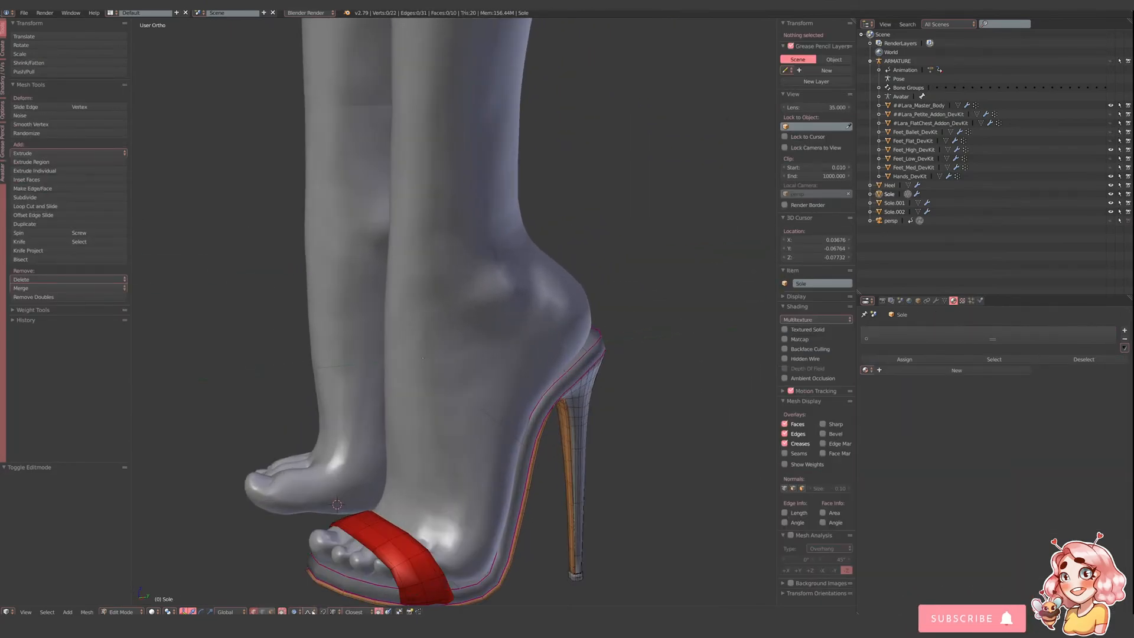
shift+right_click(623, 358)
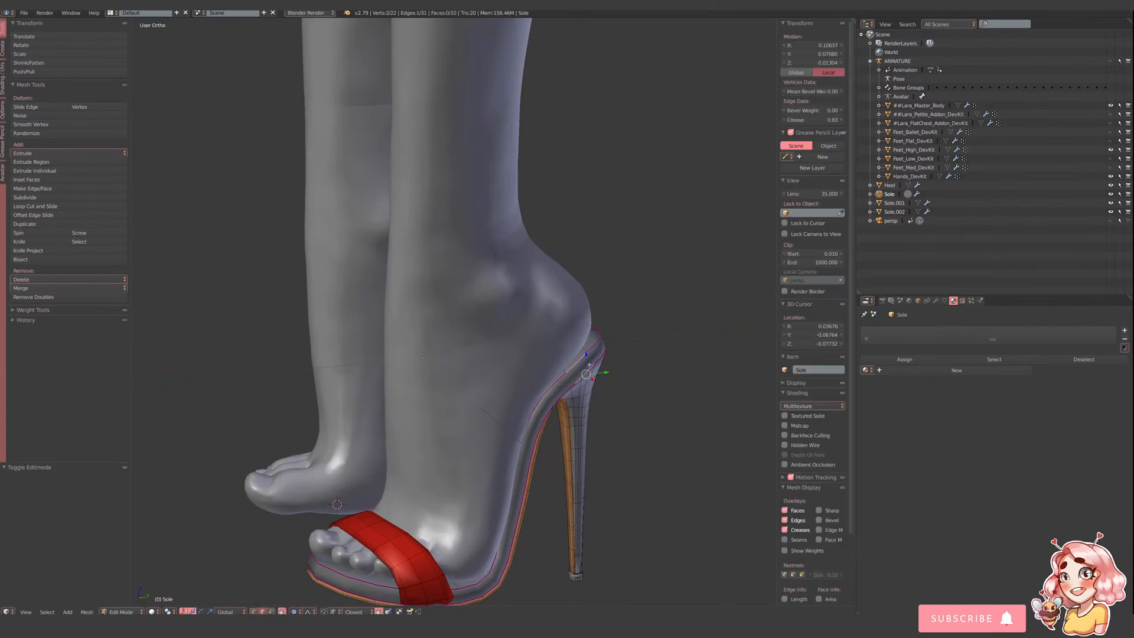
shift+middle_drag(623, 358, 603, 364)
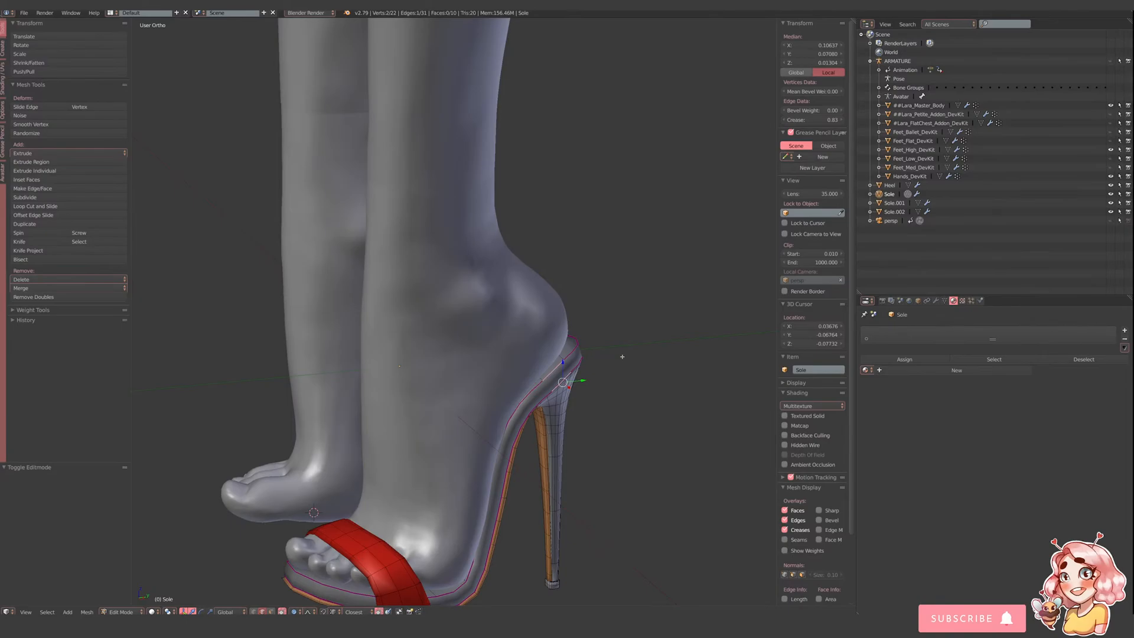
key(e)
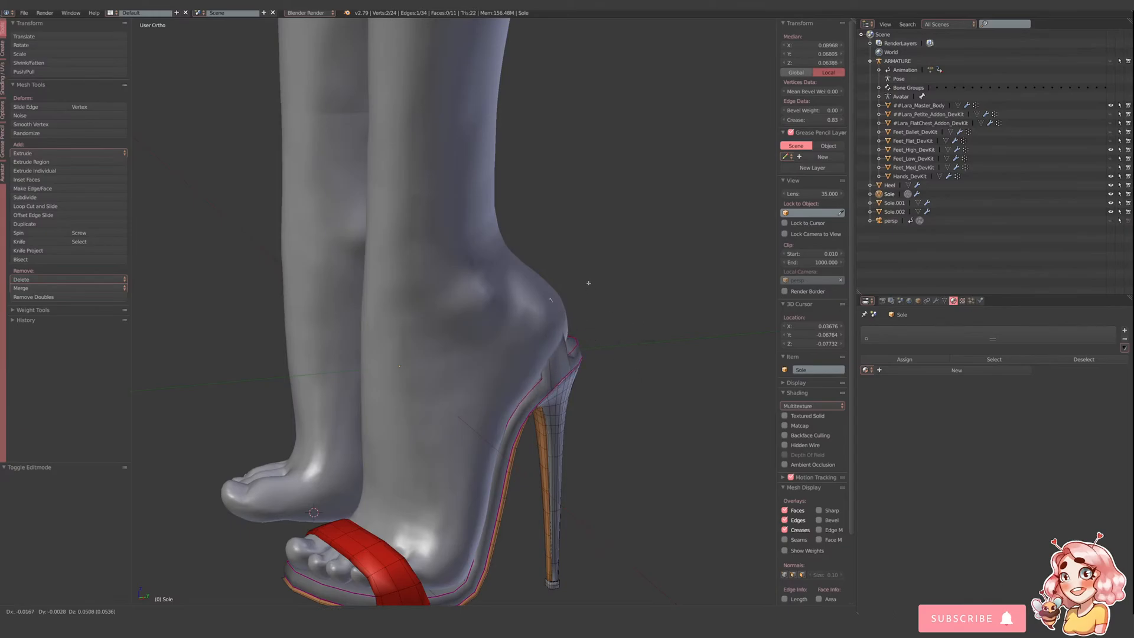
click(591, 302)
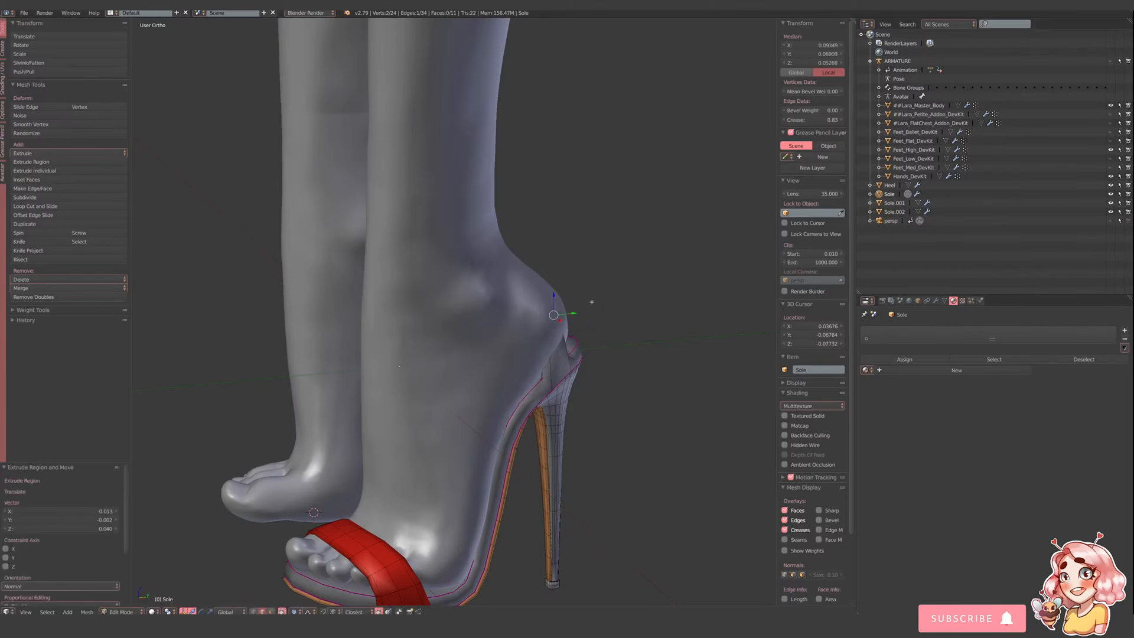
- Move the extruded upper edge about 0.015 along the X axis
middle_drag(590, 302, 577, 325)
drag(569, 351, 554, 352)
middle_drag(564, 367, 576, 386)
- Separate the newly extruded face beside the heel from the sole into its own object and open that object for editing
click(272, 612)
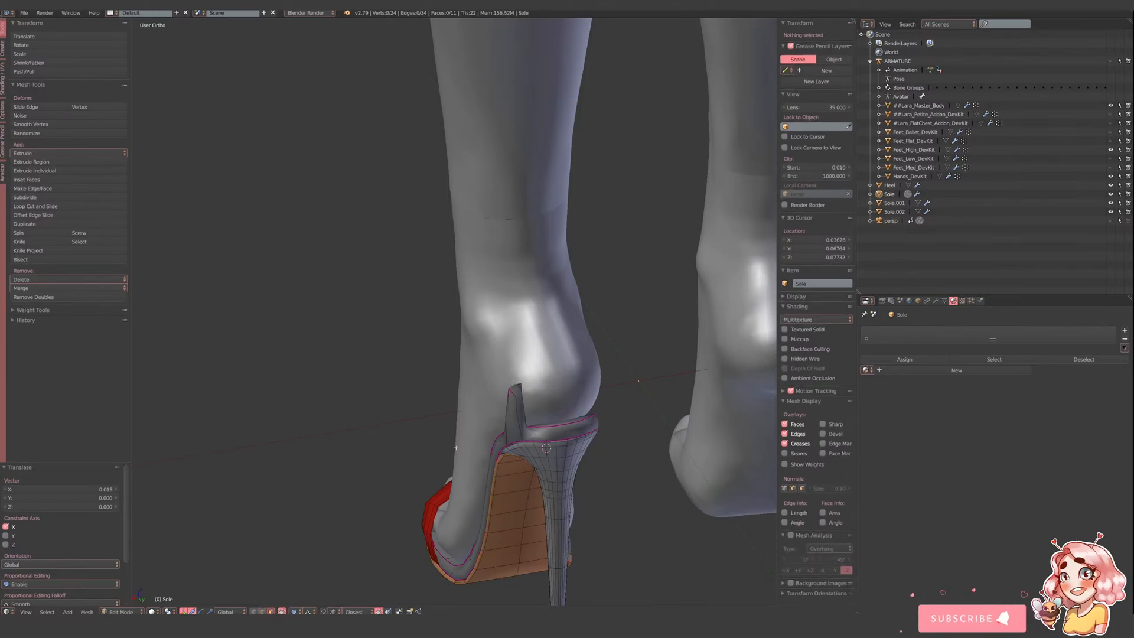
right_click(513, 416)
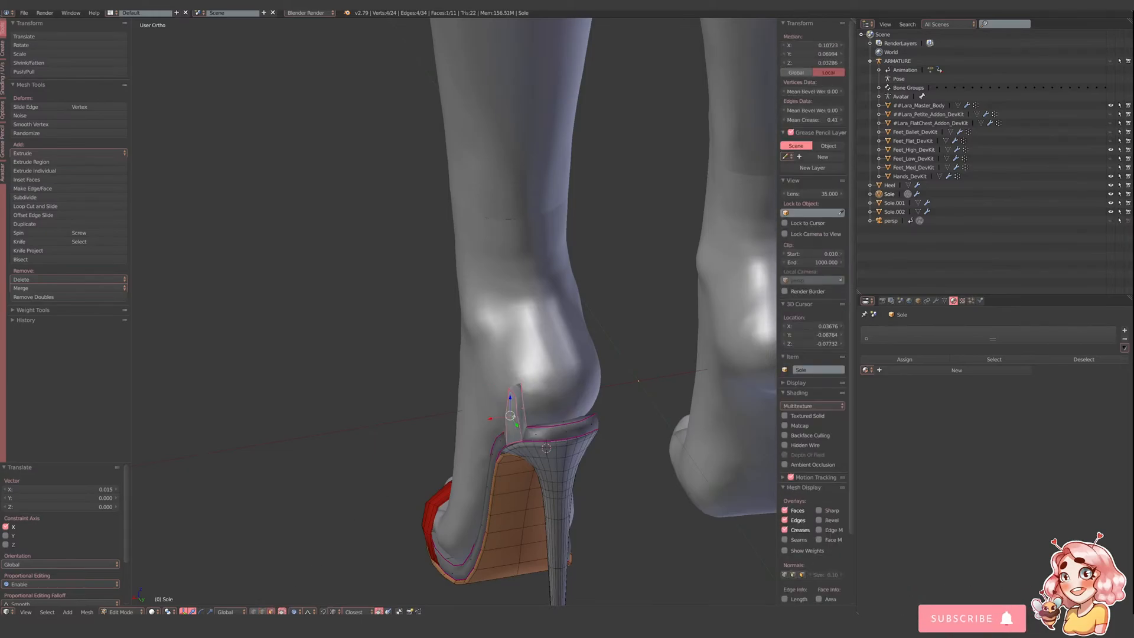
key(p)
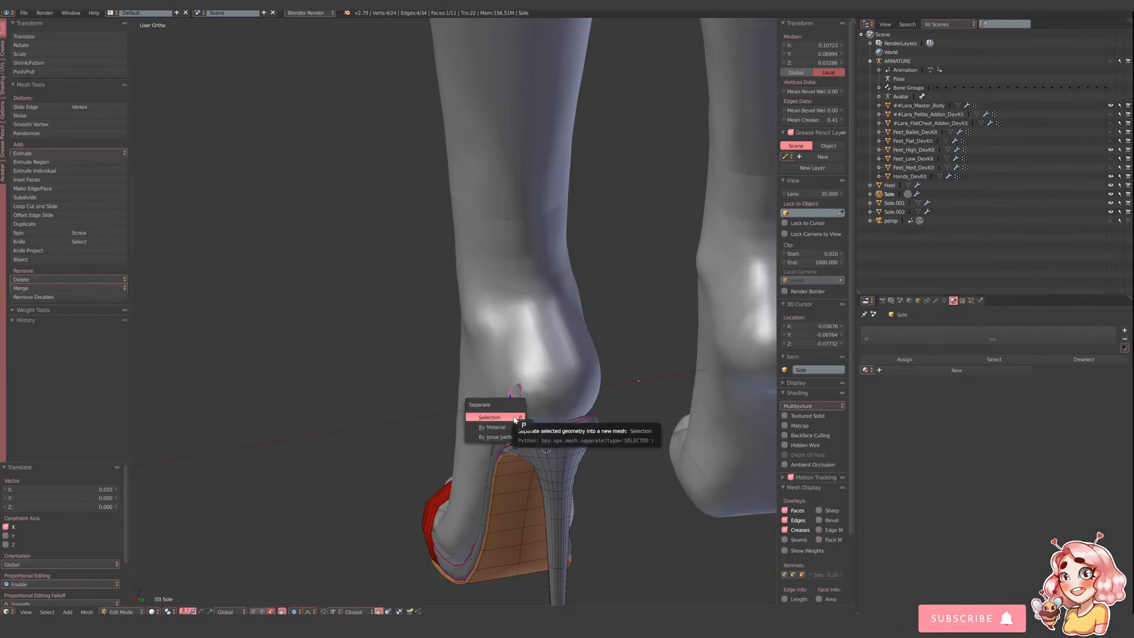
click(514, 420)
key(Tab)
right_click(515, 418)
key(Tab)
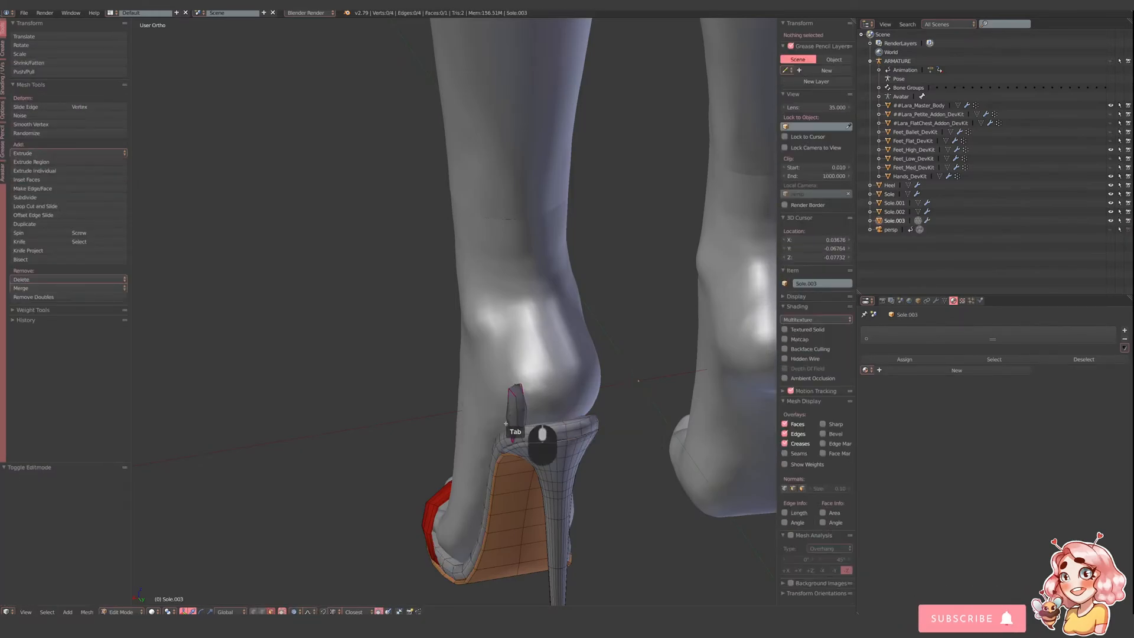
- Return the separated heel piece to Object Mode and set its Solidify thickness to -0.005
middle_drag(506, 422, 570, 419)
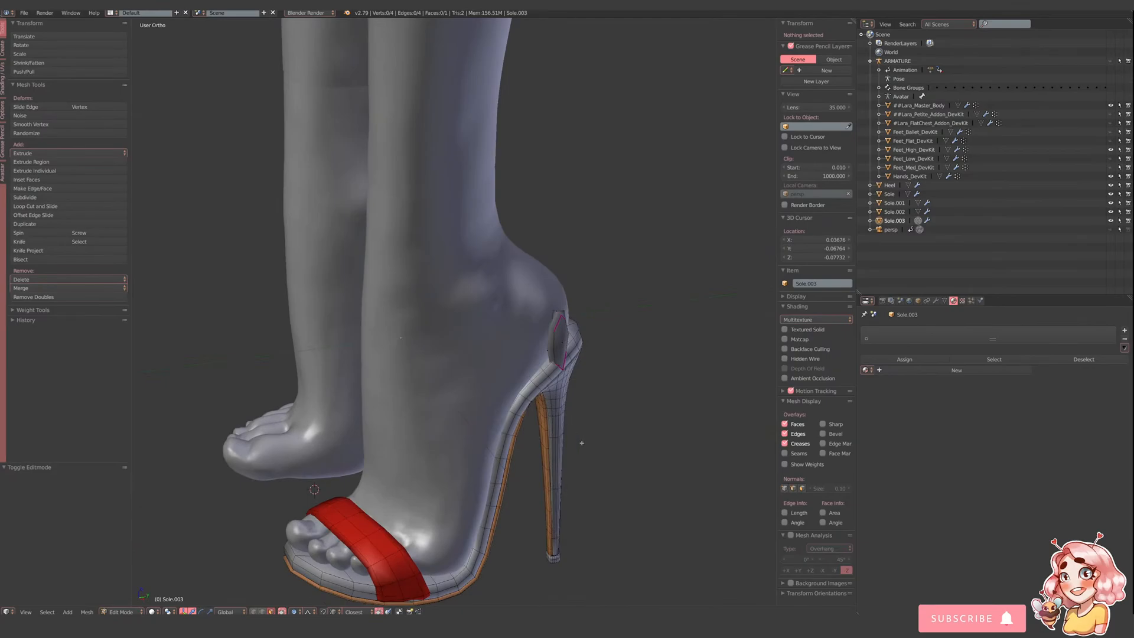
key(a)
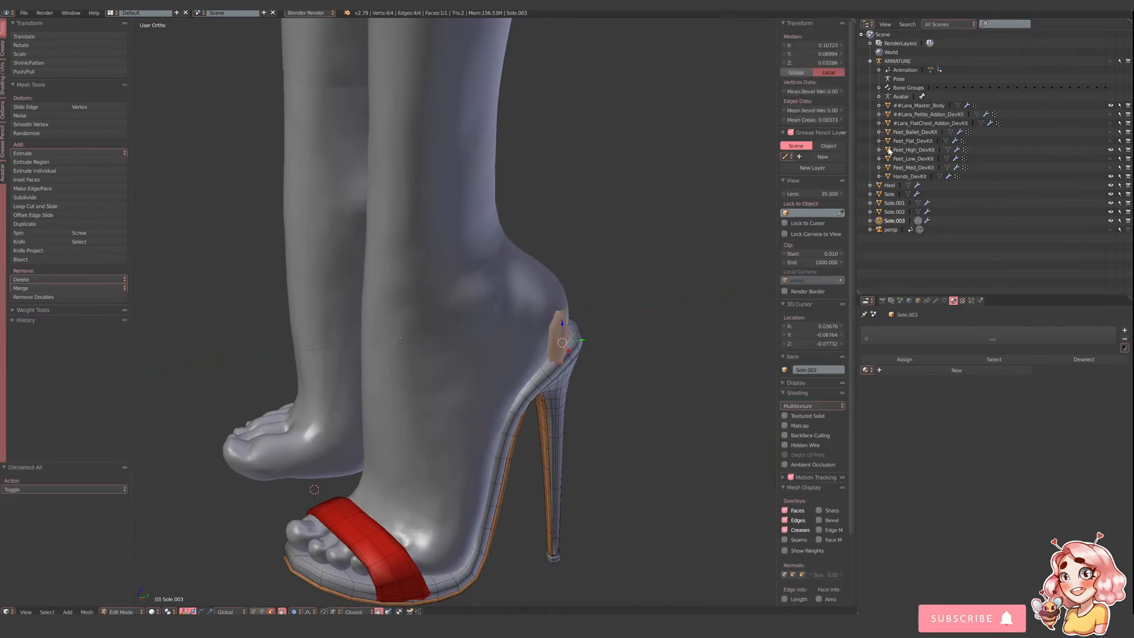
key(Tab)
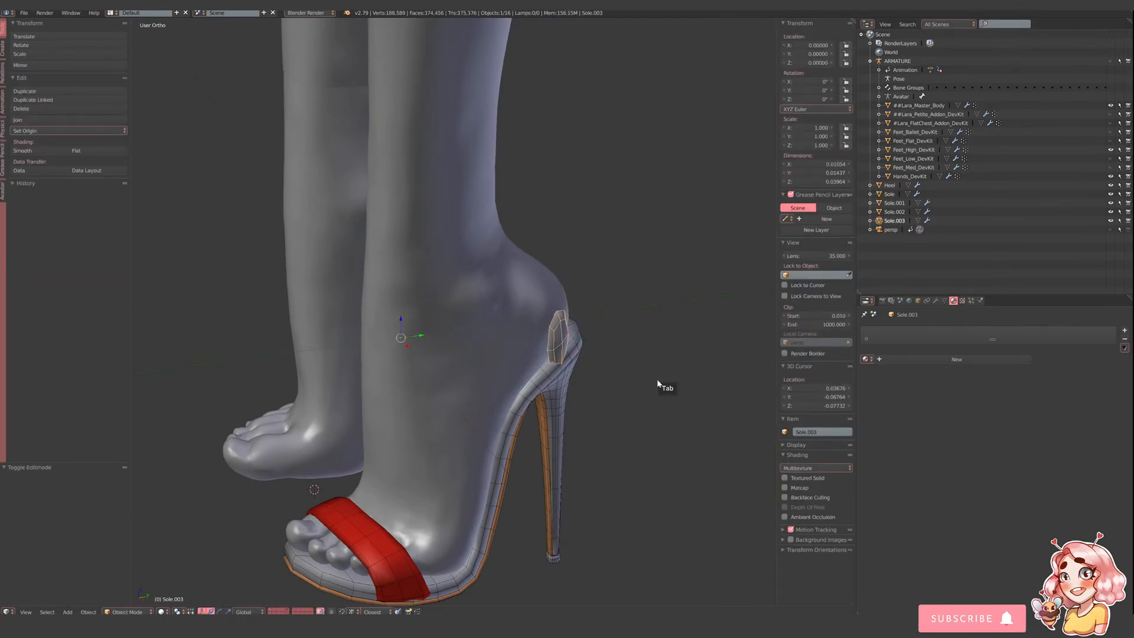
click(935, 301)
click(928, 369)
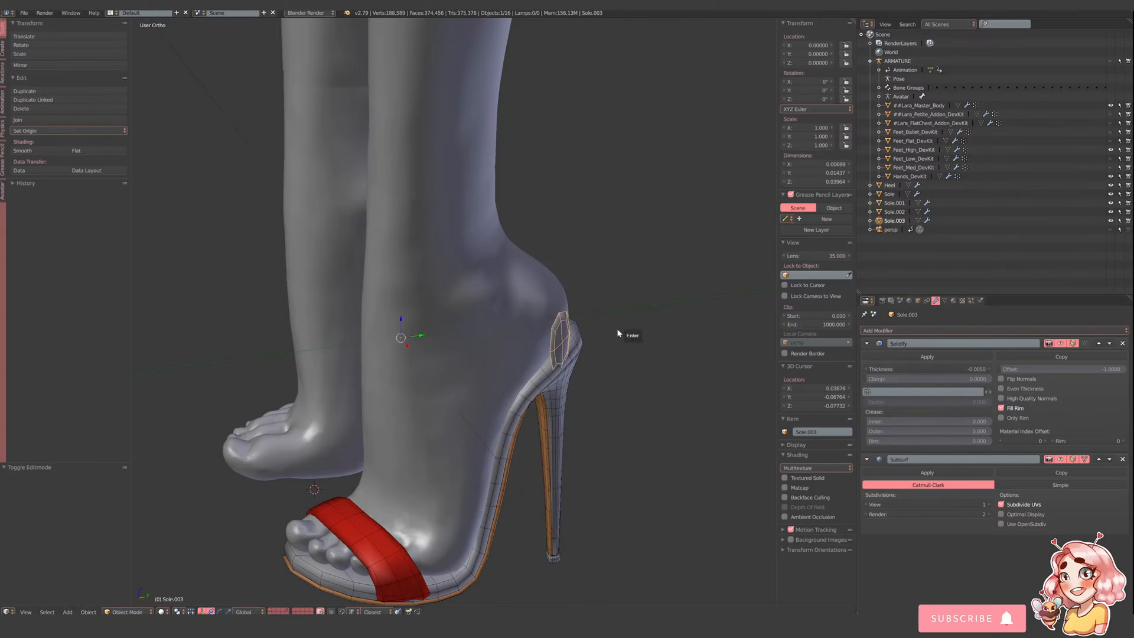
- Edit the small Sole.003 strap piece and move its upper edge forward along the heel and 0.002 along X
scroll(608, 339, down, 1)
middle_drag(592, 351, 527, 347)
scroll(582, 381, up, 2)
key(Tab)
scroll(608, 396, up, 1)
middle_drag(608, 396, 538, 331)
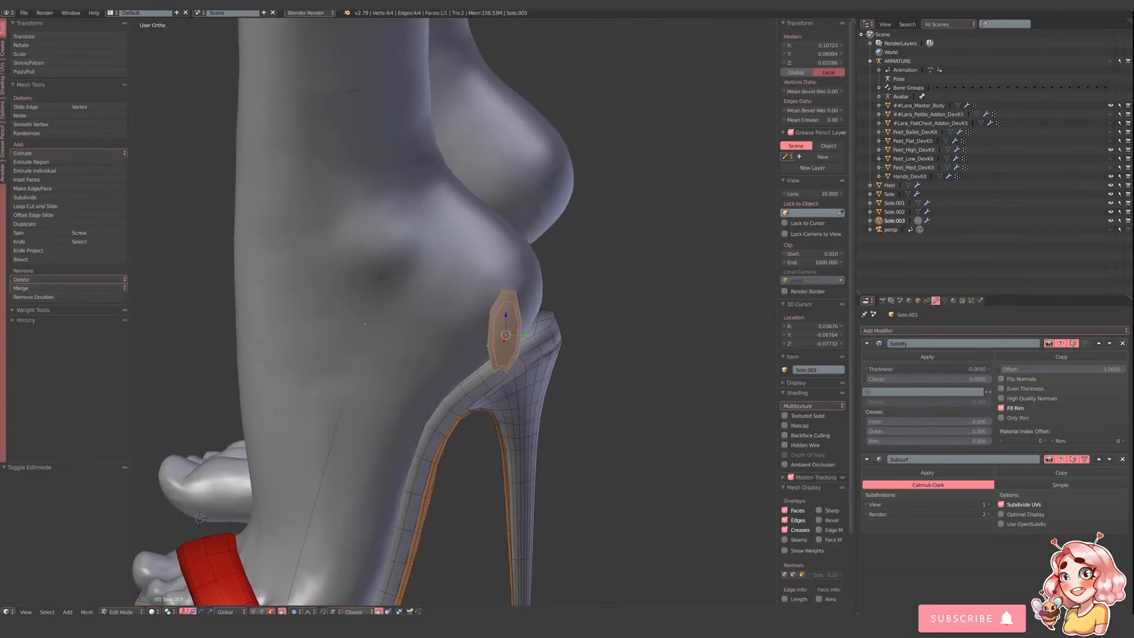
right_click(499, 309)
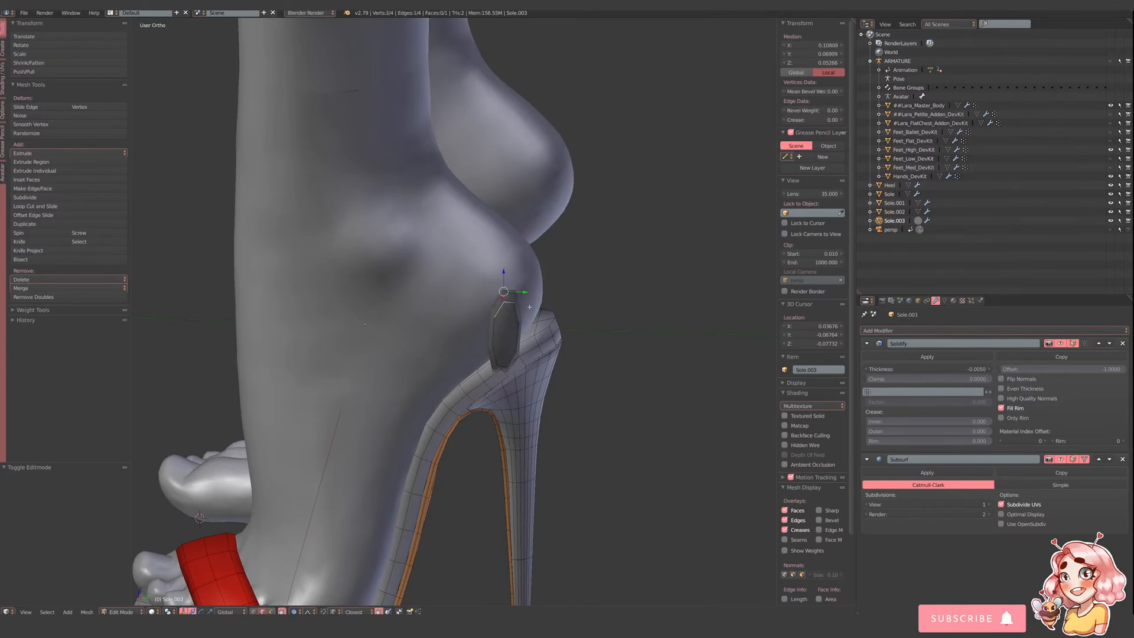
drag(524, 290, 489, 289)
middle_drag(502, 300, 474, 304)
click(467, 293)
drag(466, 297, 461, 300)
- Turn off proportional editing and move the strap's lower edge 0.004 along X
right_click(515, 381)
middle_drag(513, 385, 519, 382)
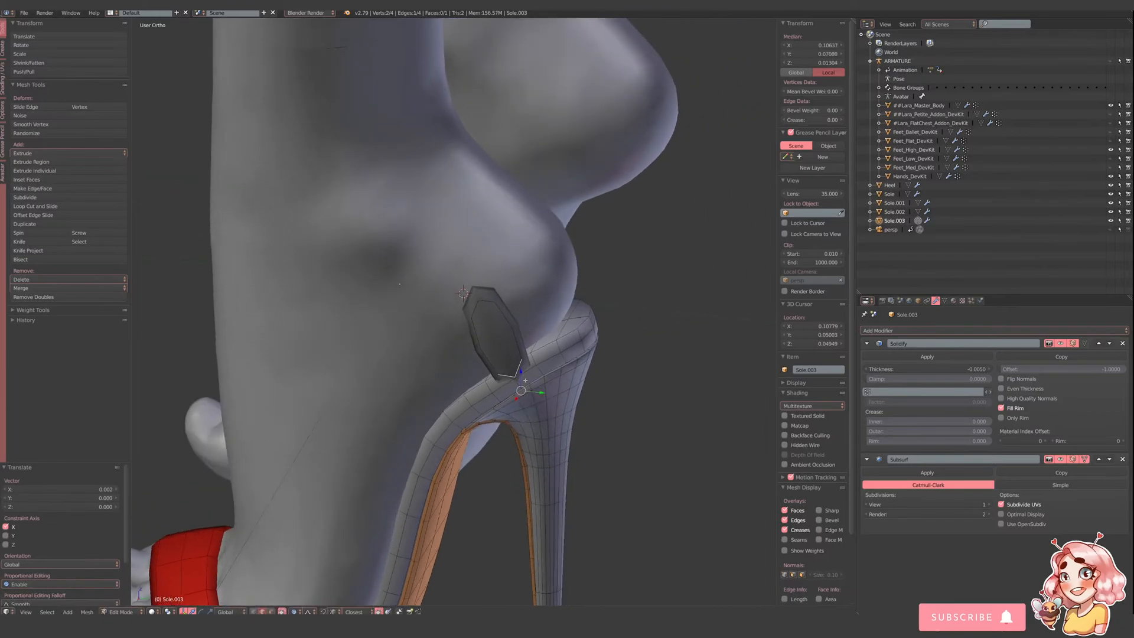
click(296, 612)
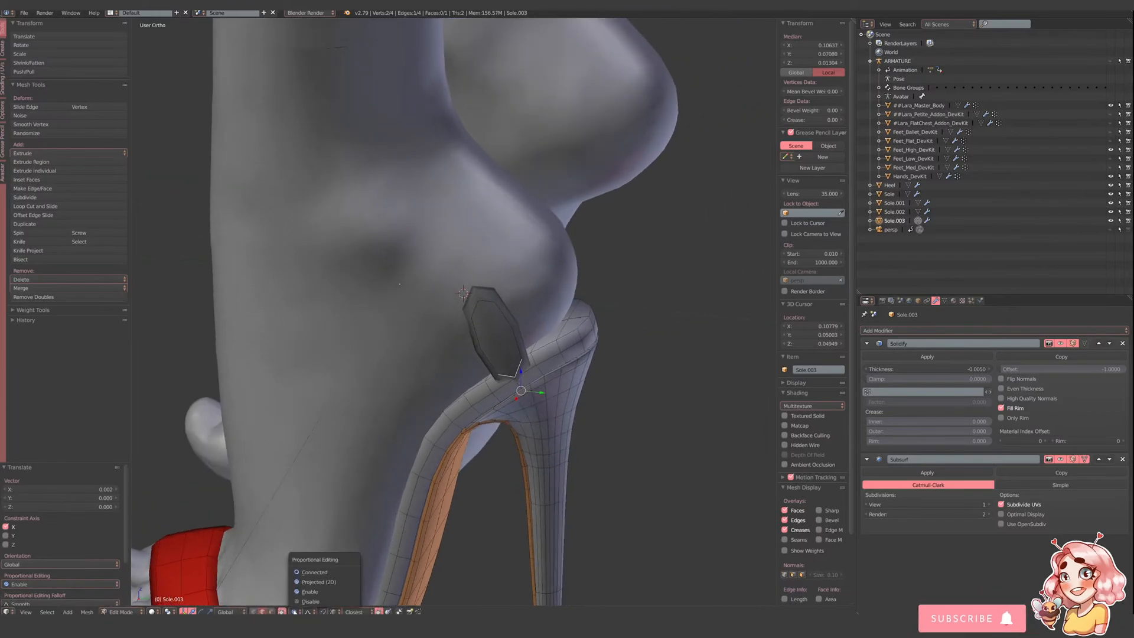
click(307, 601)
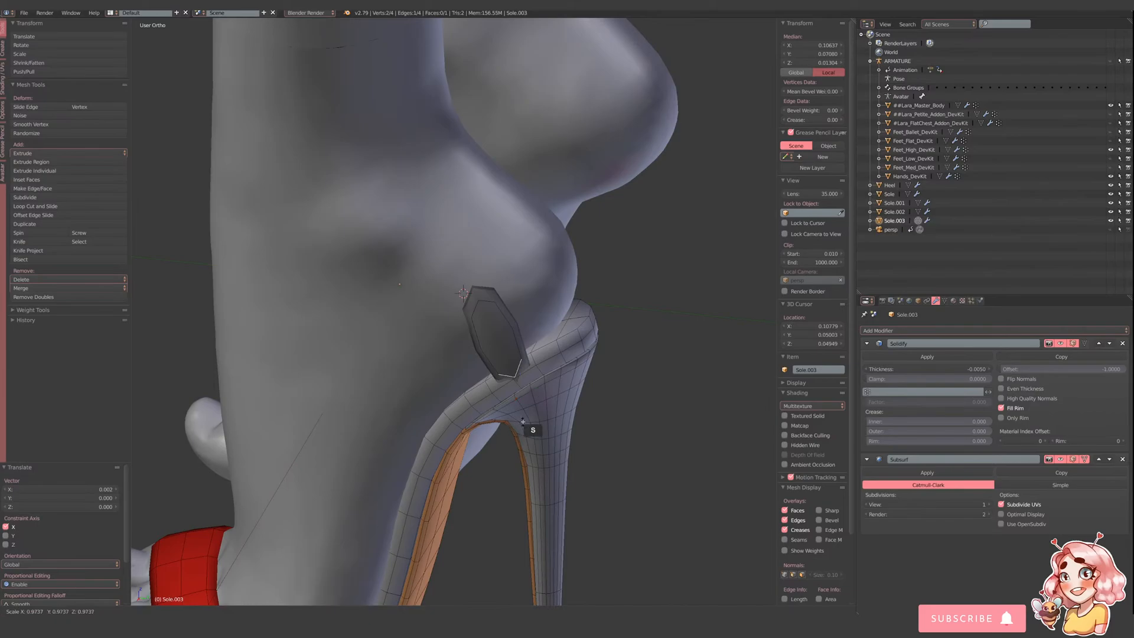
click(518, 374)
click(522, 376)
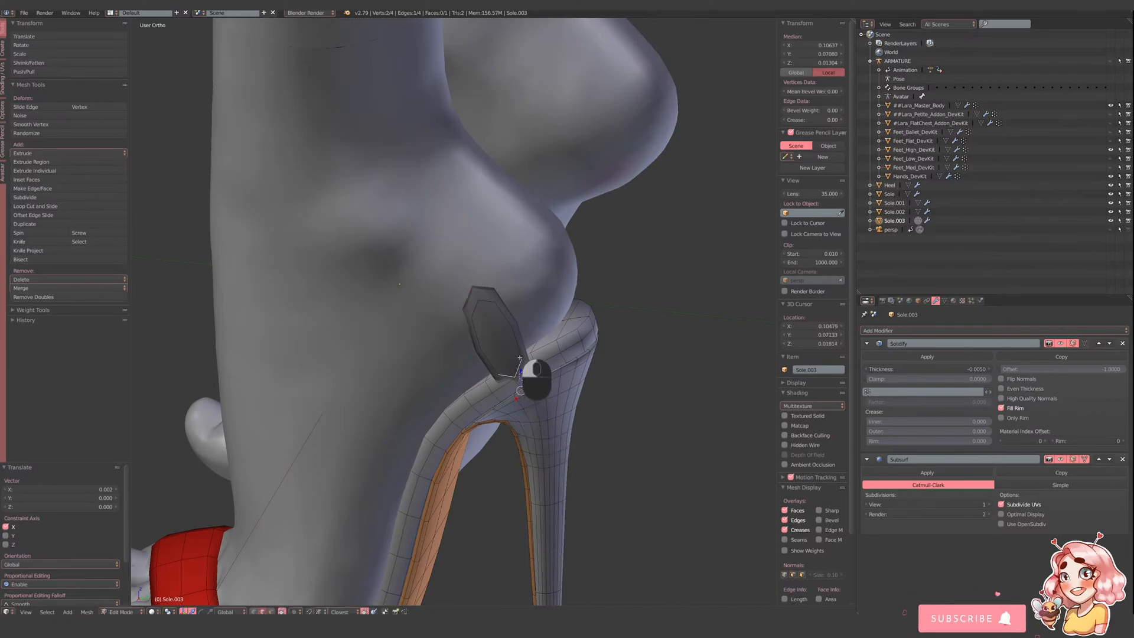
mouse_move(521, 386)
mouse_down()
mouse_move(519, 369)
mouse_move(507, 381)
mouse_up()
- Extrude the strap's lower edge down into the shoe sole, then shift it -0.004 along X and -0.003 along Z
middle_drag(540, 381, 570, 355)
key(e)
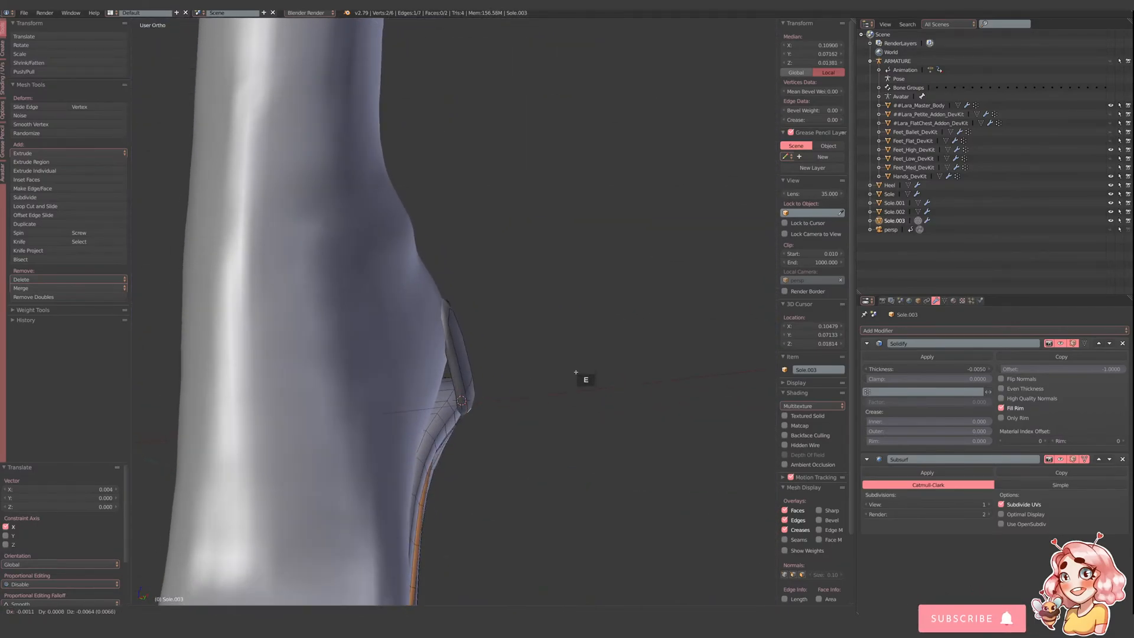
click(560, 387)
middle_drag(560, 387, 506, 381)
key(g)
key(x)
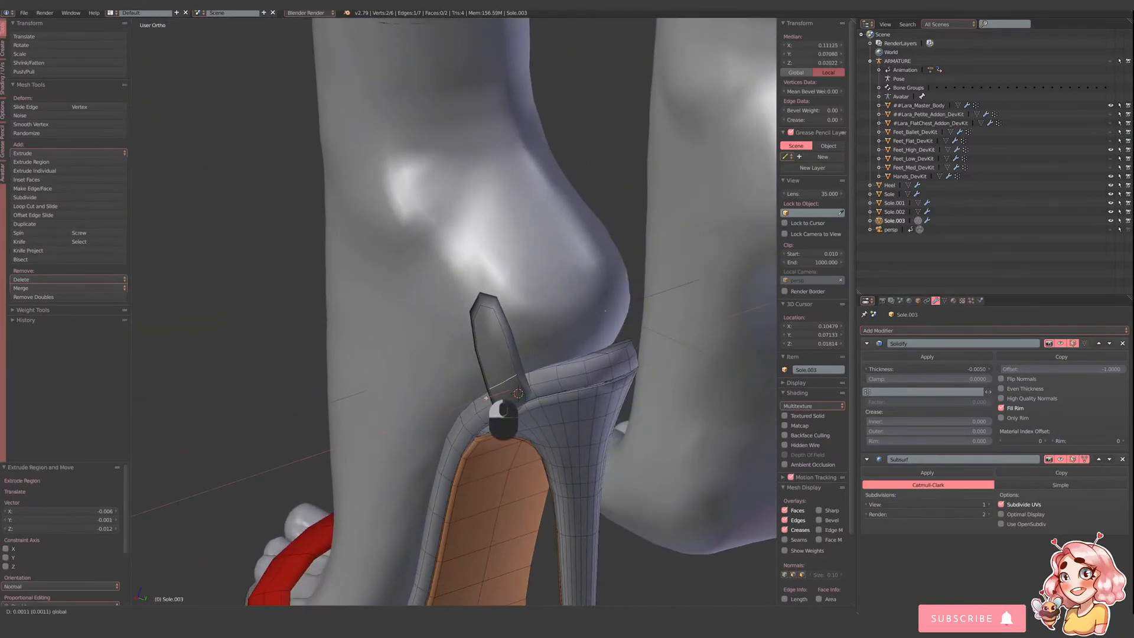
key(Return)
drag(504, 421, 513, 418)
right_click(498, 386)
drag(495, 378, 494, 387)
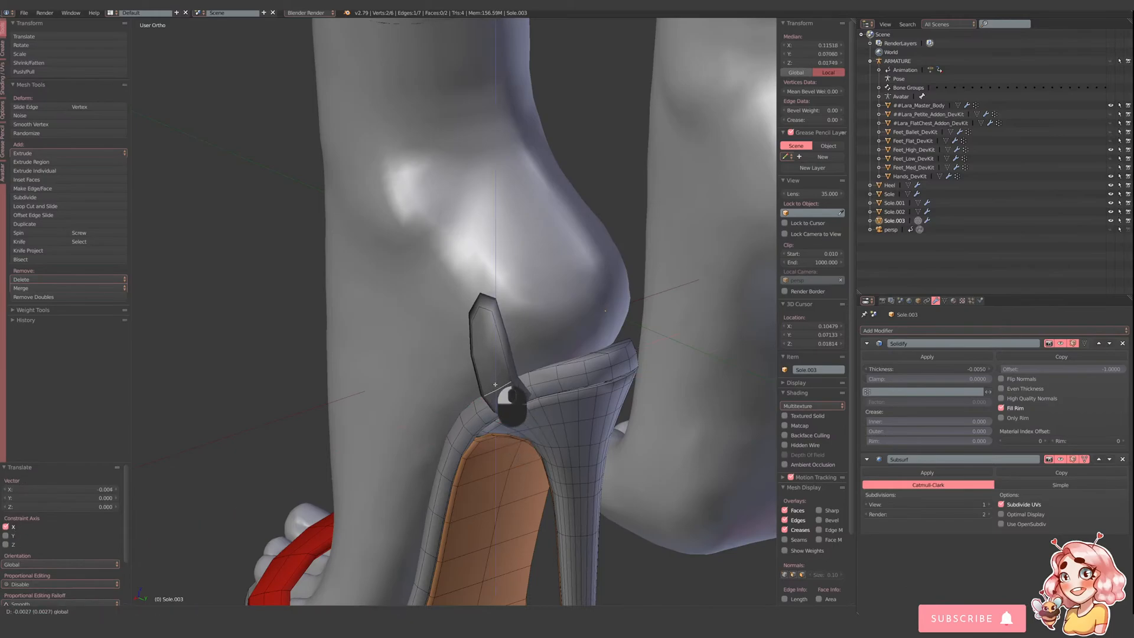
- Scale down the strap's lower edge where it meets the sole
scroll(495, 388, down, 5)
middle_drag(497, 391, 541, 396)
scroll(552, 398, up, 1)
shift+middle_drag(487, 351, 576, 410)
scroll(580, 414, up, 1)
key(s)
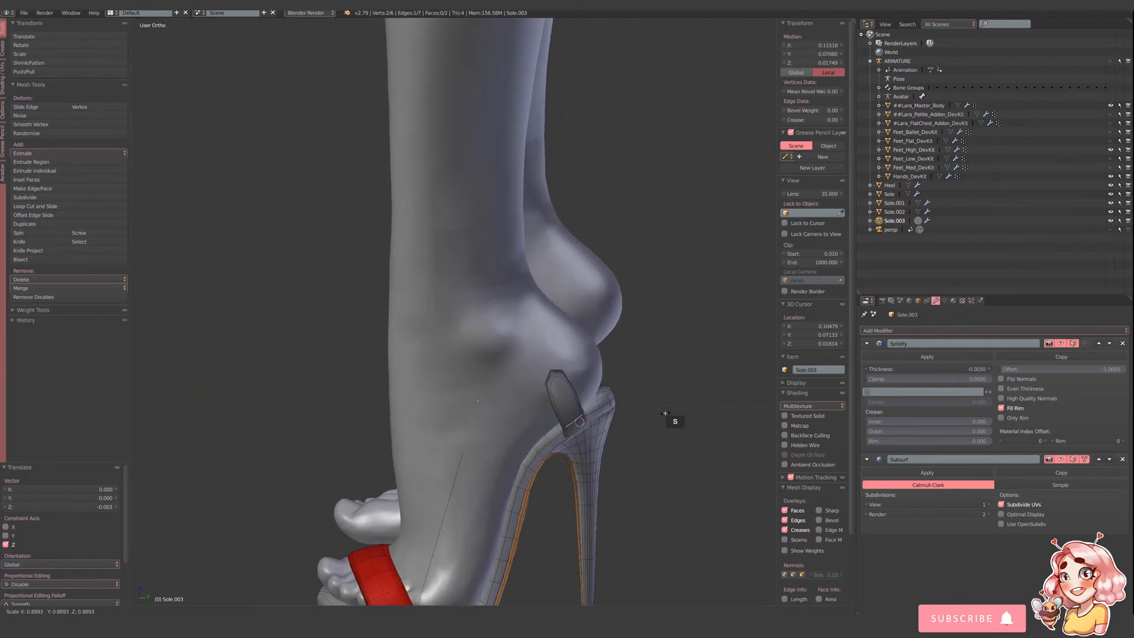
click(640, 430)
key(z)
key(z)
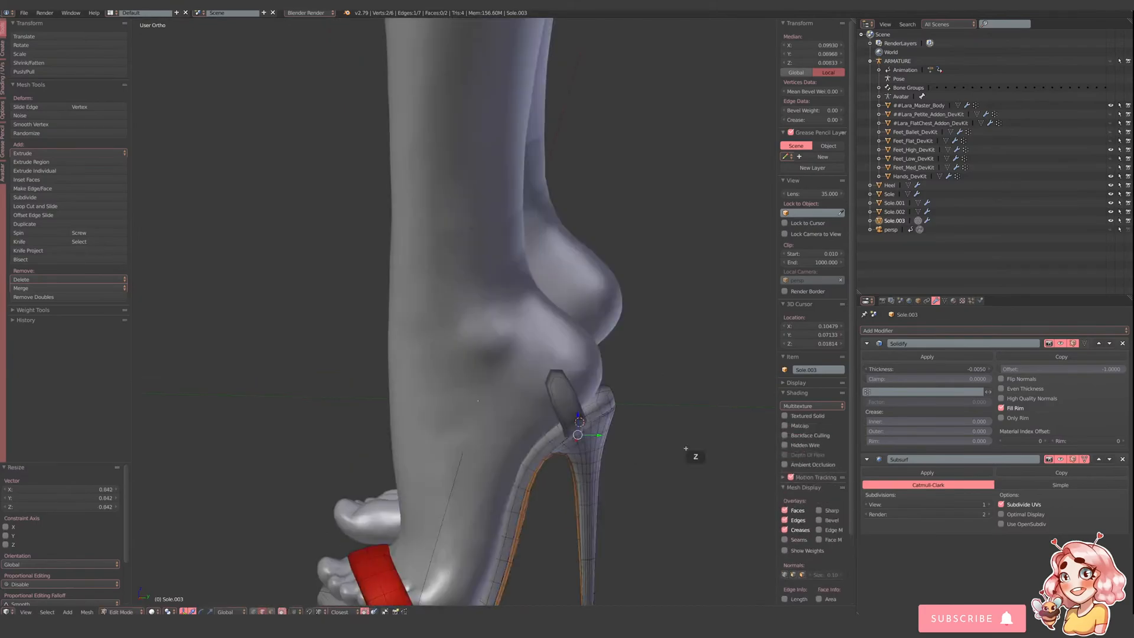
key(s)
click(654, 449)
- Scale down the strap's upper edge and extrude it up along the side of the heel
right_click(544, 375)
key(s)
click(623, 402)
key(e)
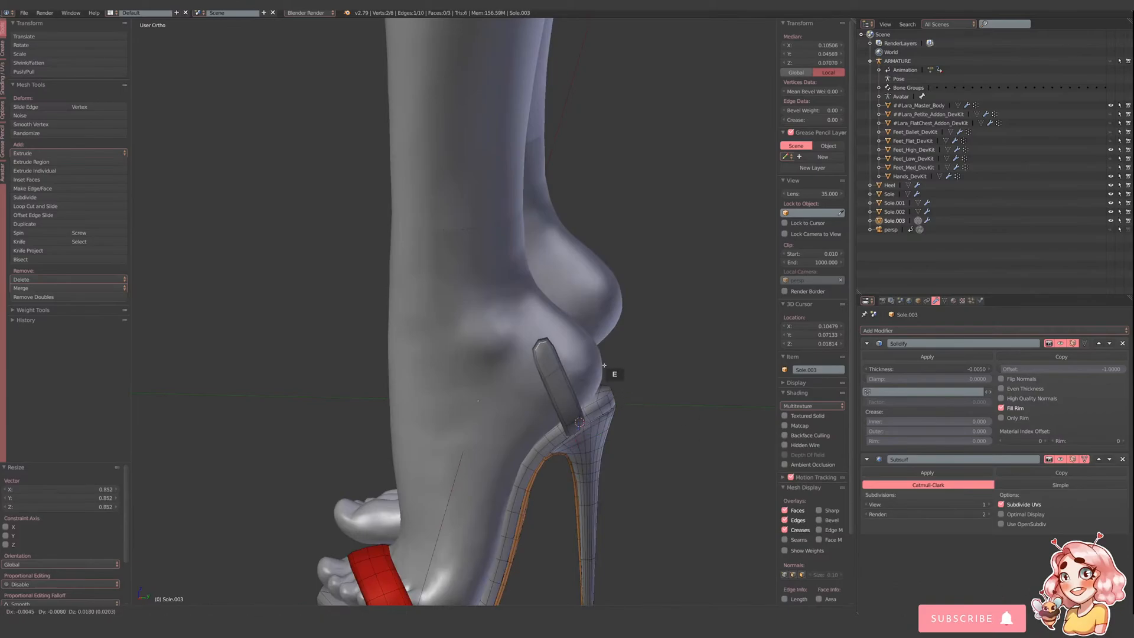
click(596, 351)
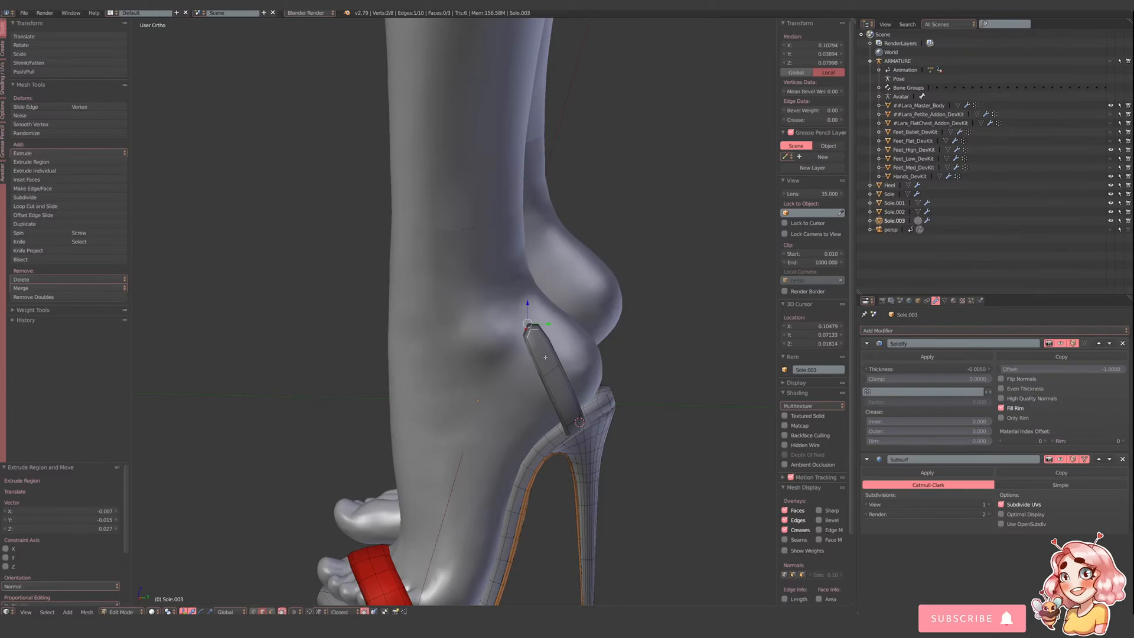
- Move the strap's middle edge 0.002 along X and its top edge -0.002 along Y
middle_drag(545, 357, 532, 362)
right_click(550, 375)
drag(537, 385, 536, 387)
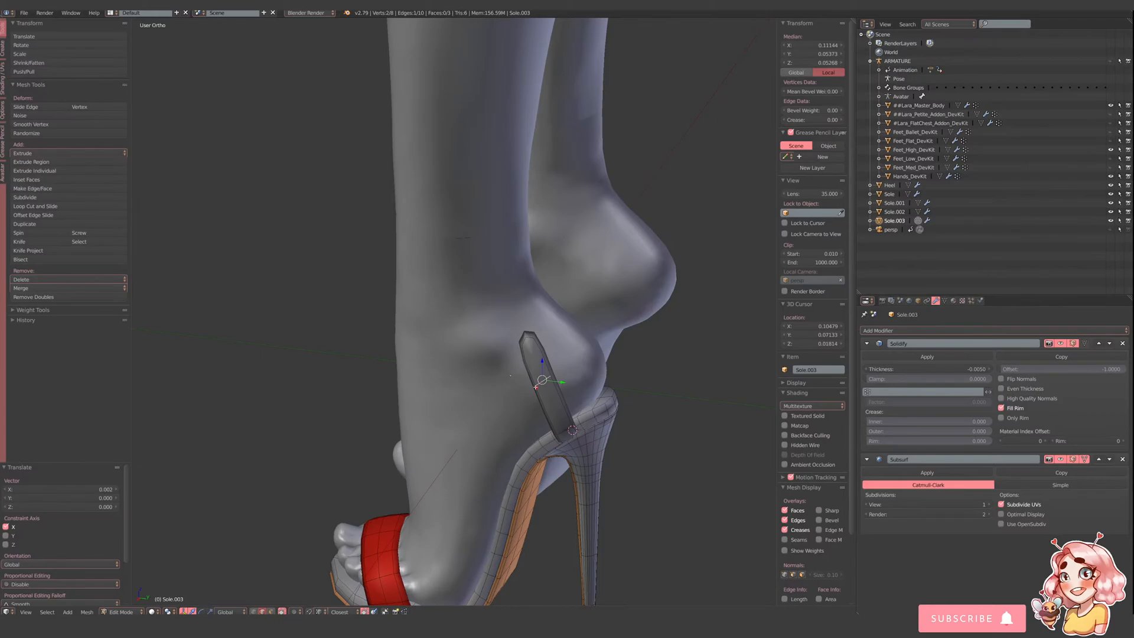
scroll(535, 362, up, 1)
right_click(555, 330)
middle_drag(544, 333, 557, 329)
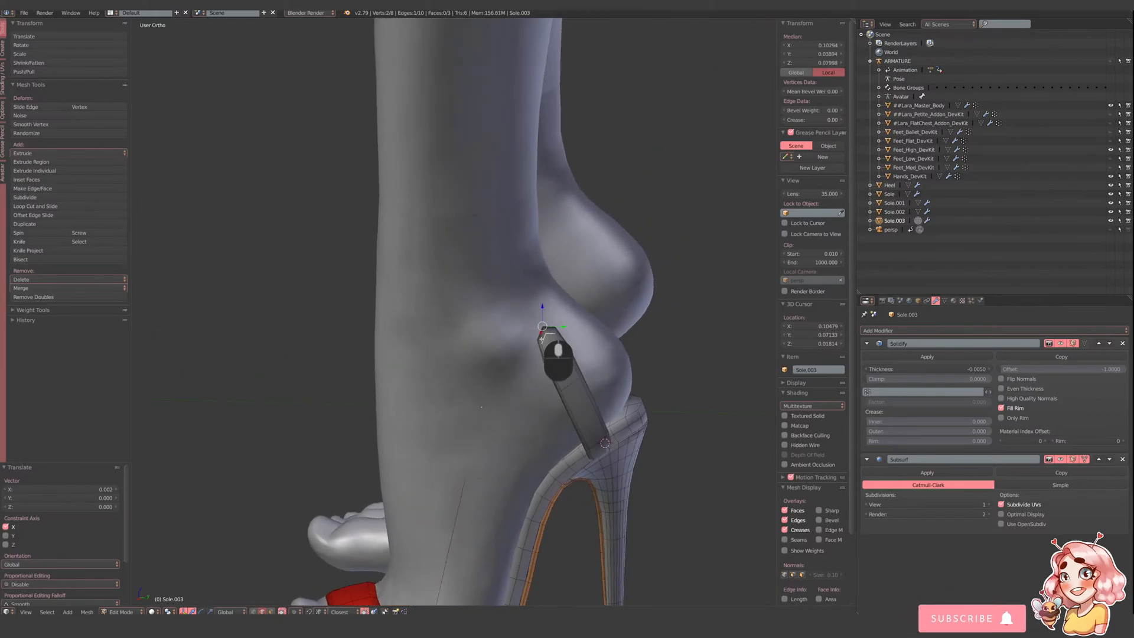
drag(558, 328, 555, 329)
- Rotate the strap's top edge about -20.2° and its middle edge about -8.15° to follow the foot
middle_drag(554, 329, 673, 468)
key(r)
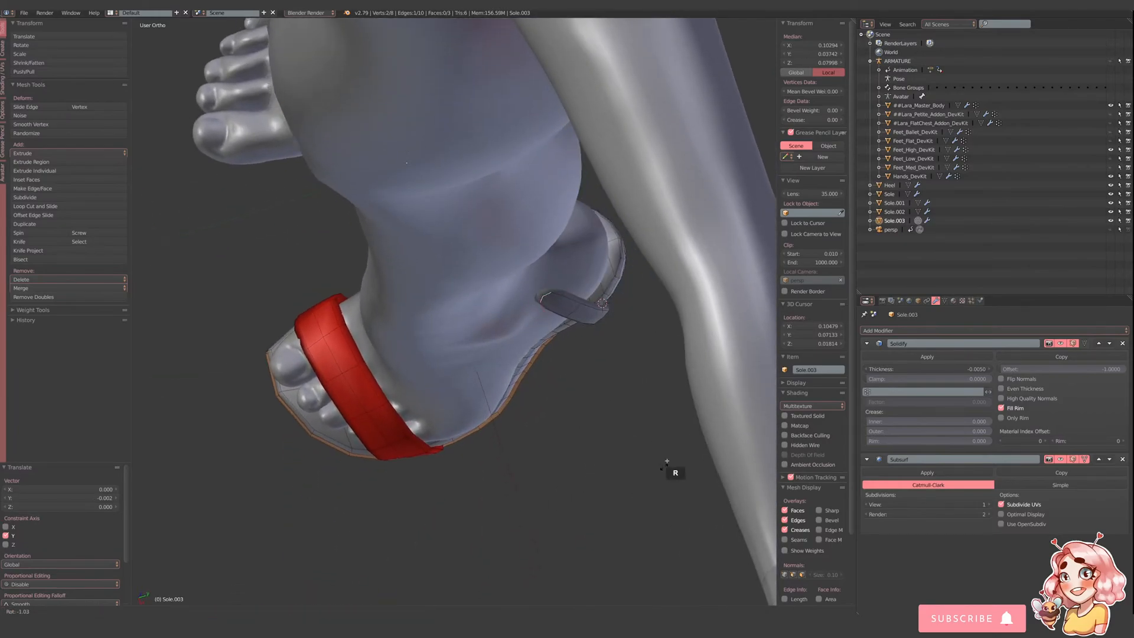
click(672, 388)
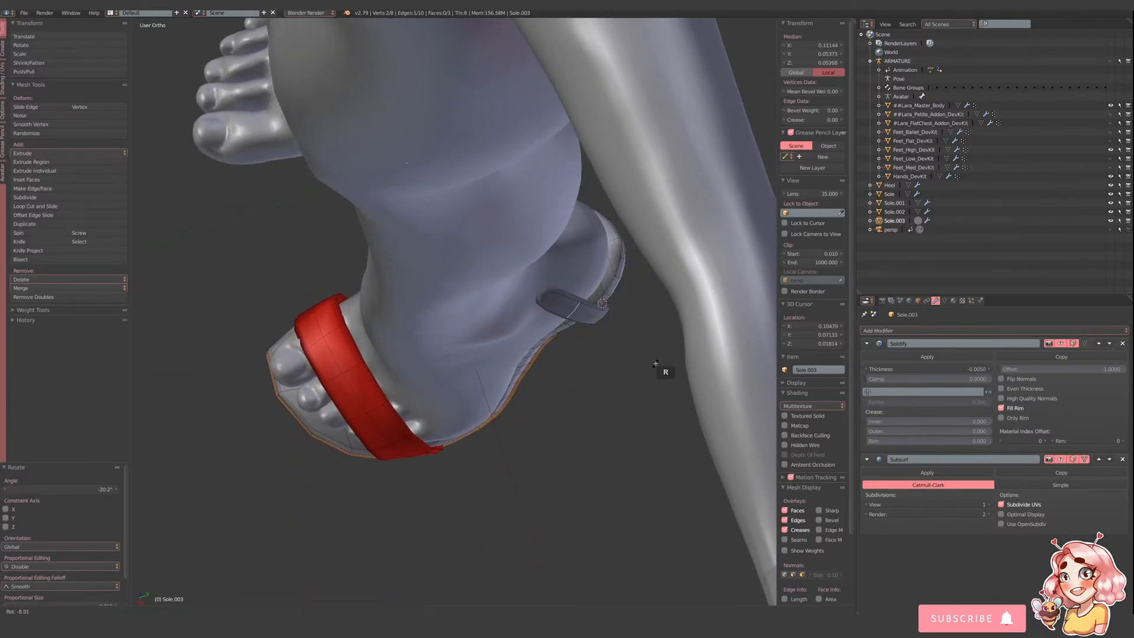
middle_drag(661, 372, 642, 324)
- Set the strap's Solidify thickness to -0.003 and return to Object Mode
scroll(615, 337, up, 3)
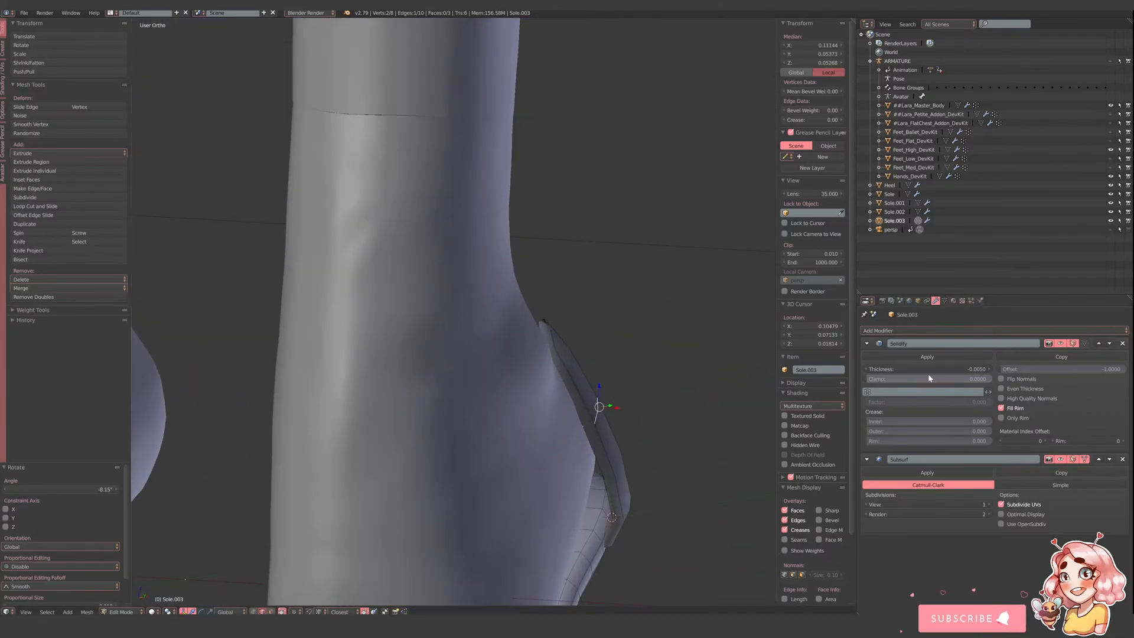
click(882, 369)
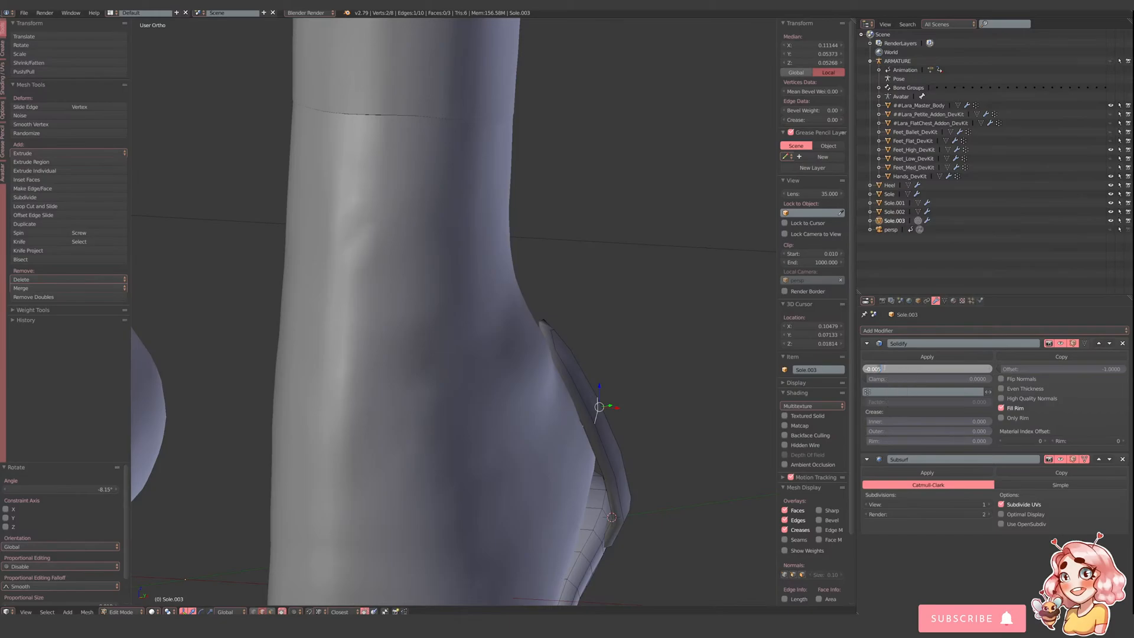
text(3)
key(Return)
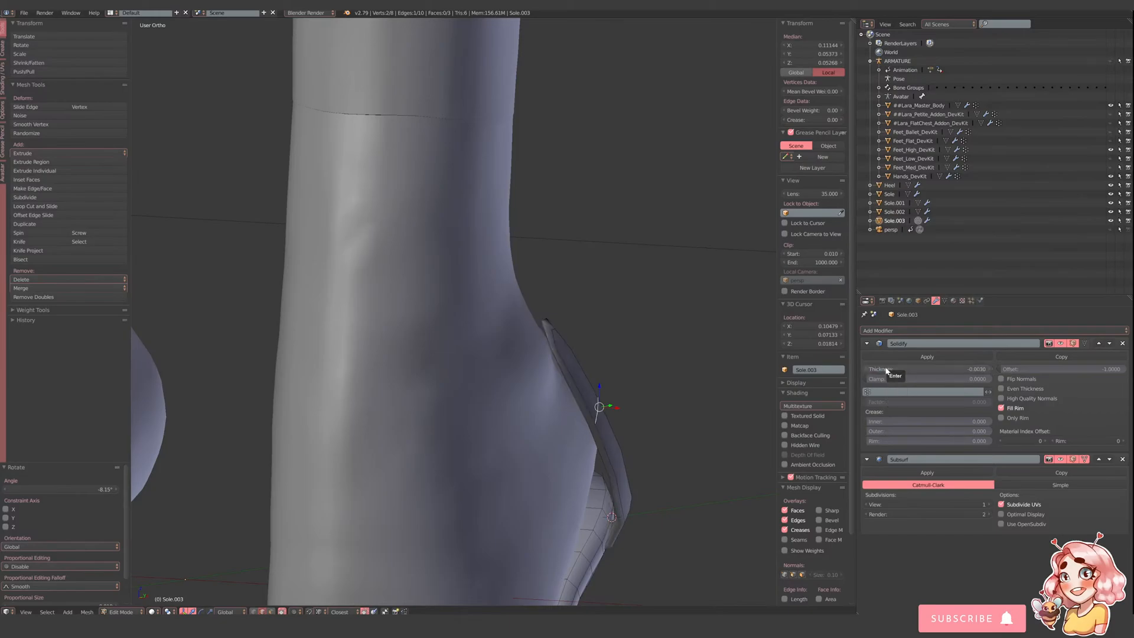
middle_drag(734, 352, 401, 439)
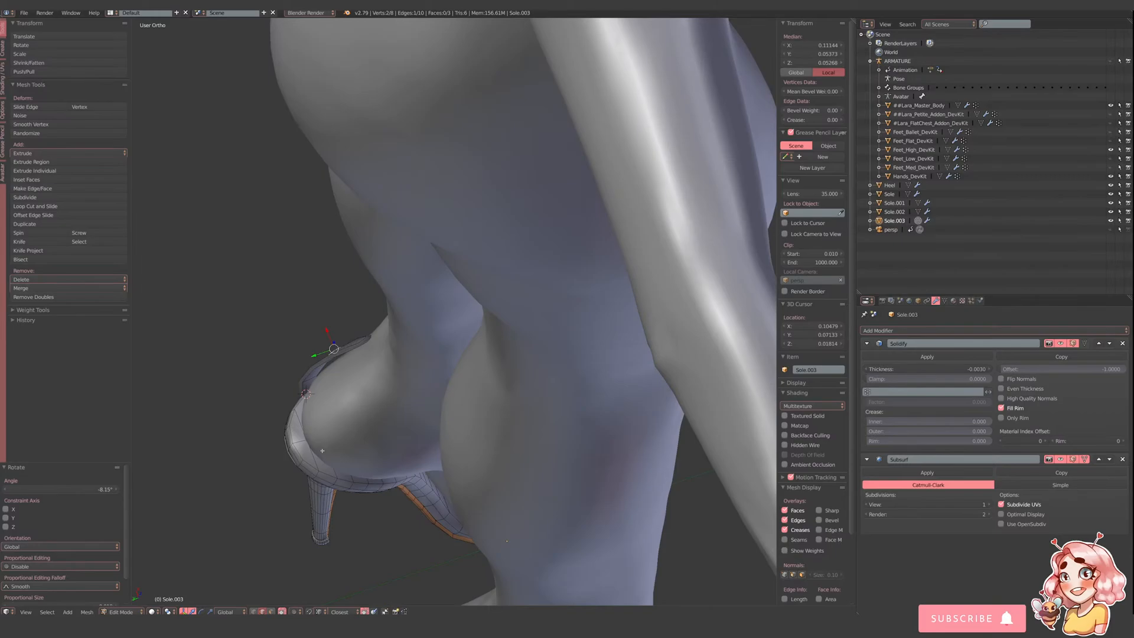
key(Tab)
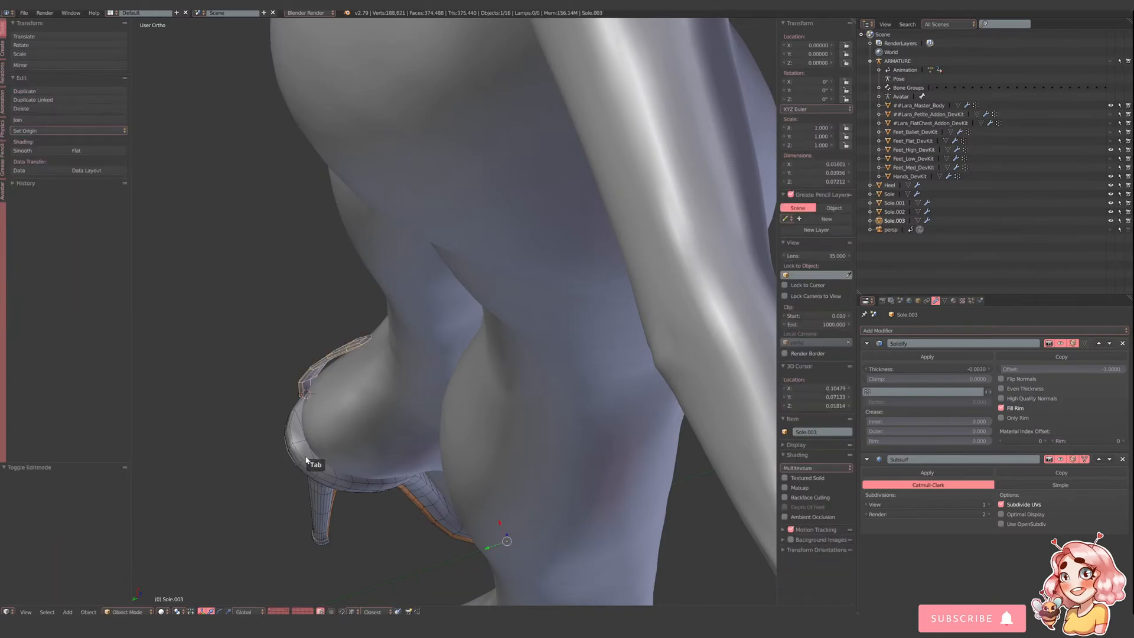
- Edit the Sole.003 strap again and extrude its top edge further up toward the back of the ankle
shift+middle_drag(307, 455, 374, 414)
scroll(376, 413, up, 2)
right_click(377, 414)
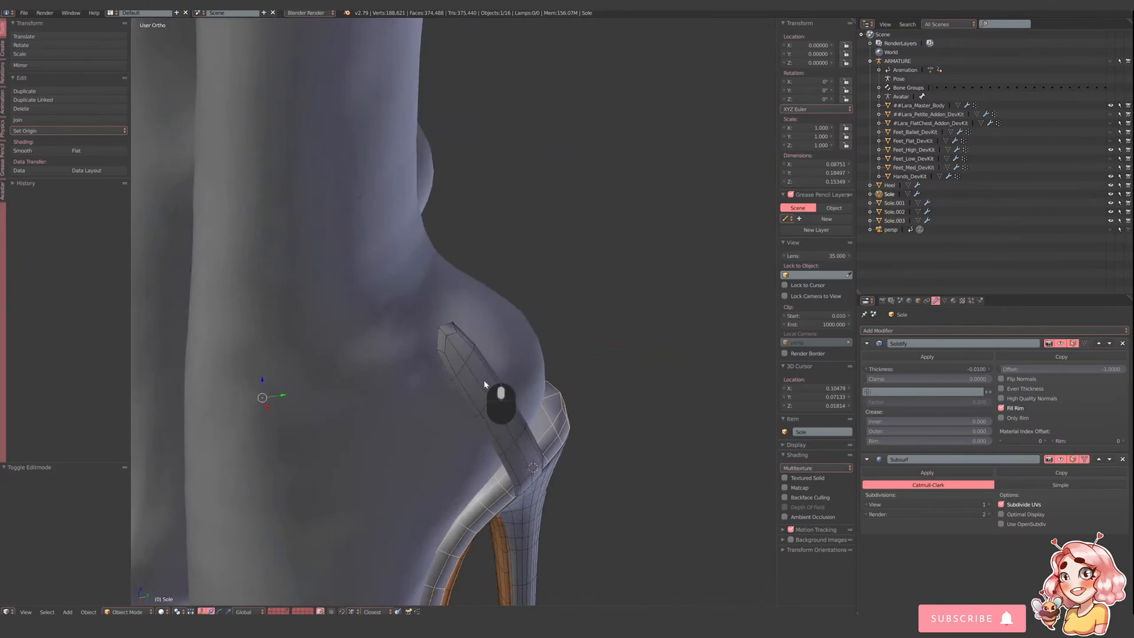
scroll(483, 380, up, 2)
right_click(478, 379)
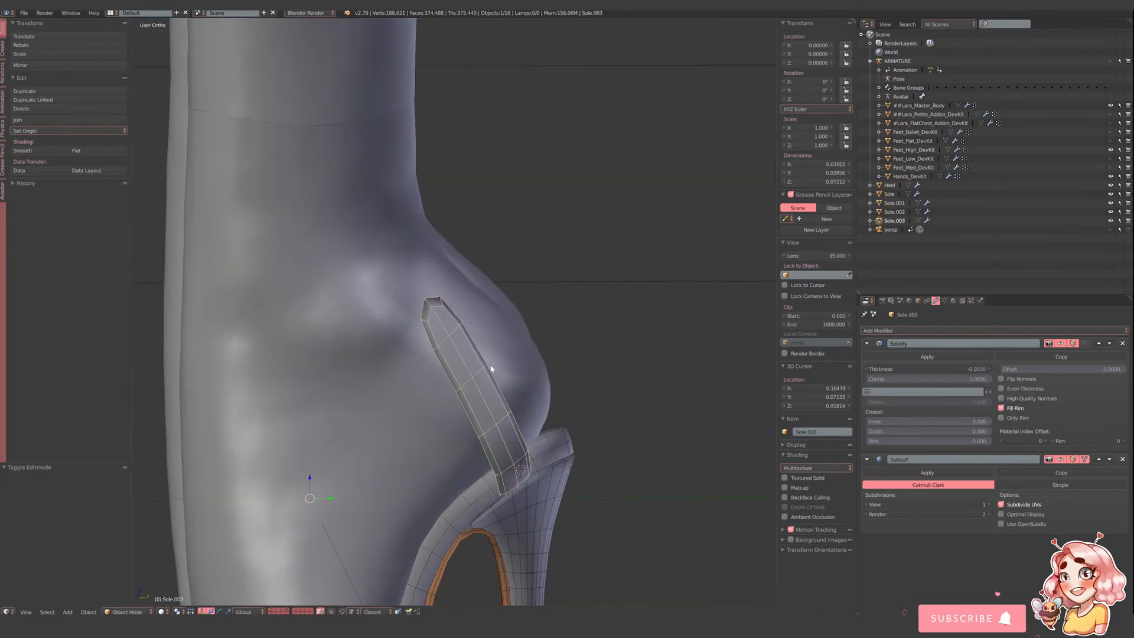
middle_drag(502, 368, 467, 360)
key(Tab)
right_click(425, 309)
middle_drag(425, 308, 535, 334)
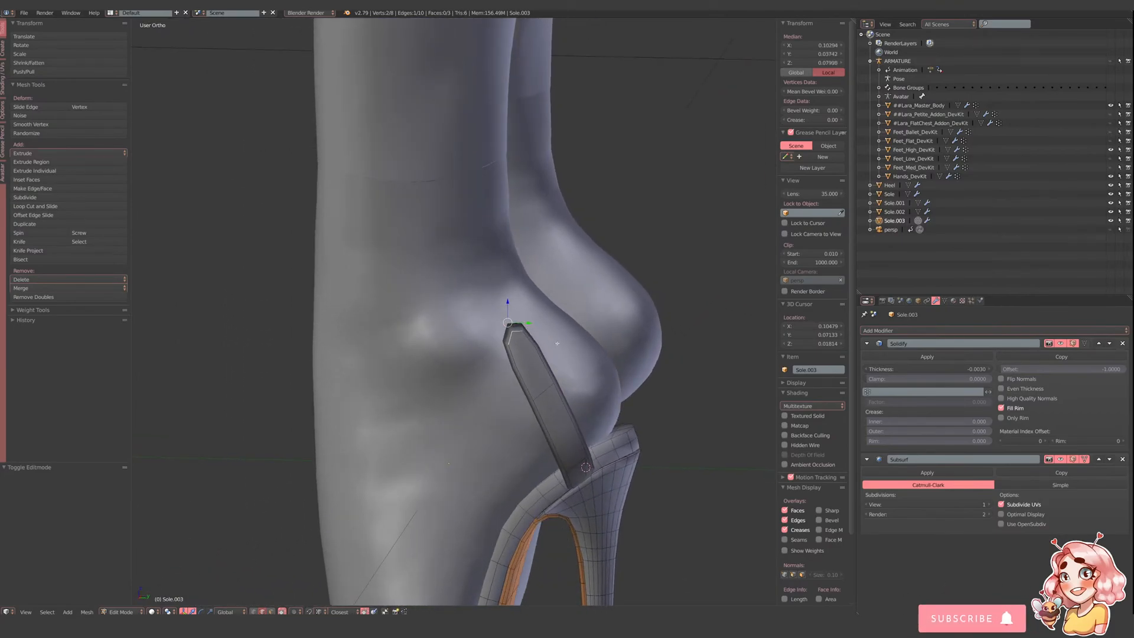
key(e)
click(511, 274)
mouse_move(511, 274)
middle_down()
mouse_move(502, 300)
mouse_move(502, 264)
middle_up()
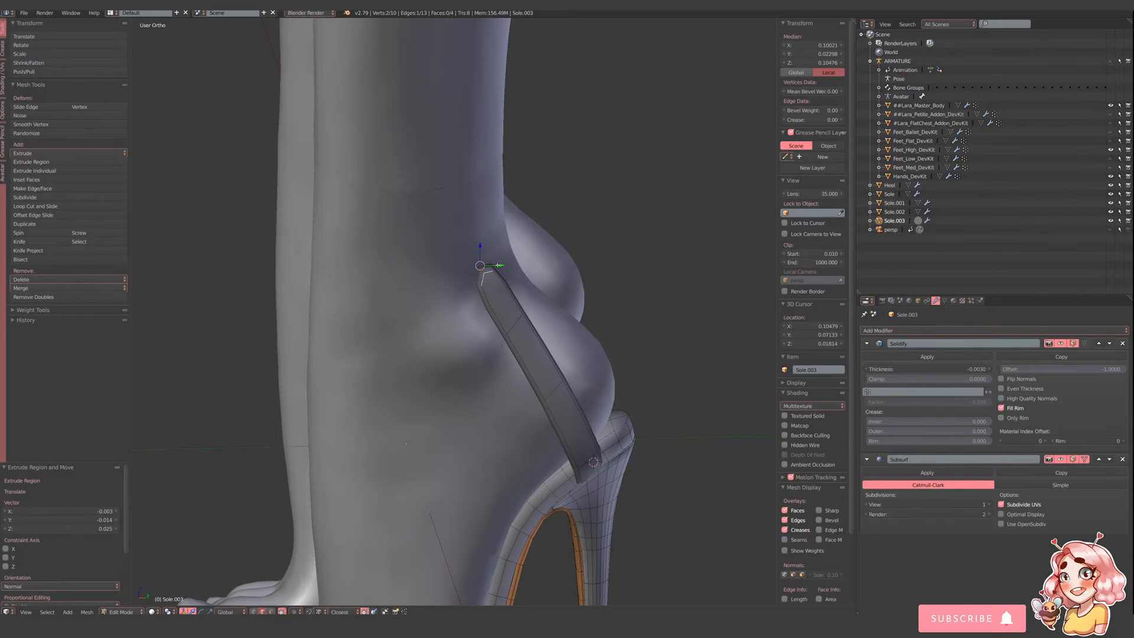
mouse_move(499, 265)
middle_down()
mouse_move(464, 283)
mouse_move(457, 272)
mouse_move(490, 236)
mouse_move(487, 273)
middle_up()
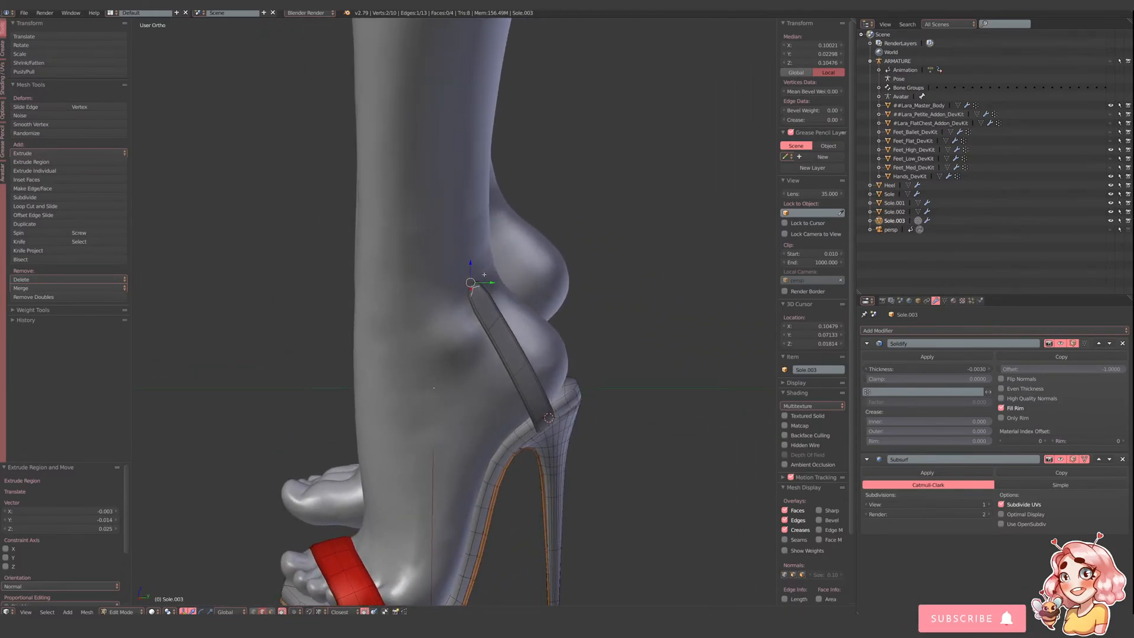
- Extrude the front side edge of the strap's top segment forward across the ankle and move it 0.014 along X
right_click(477, 308)
key(e)
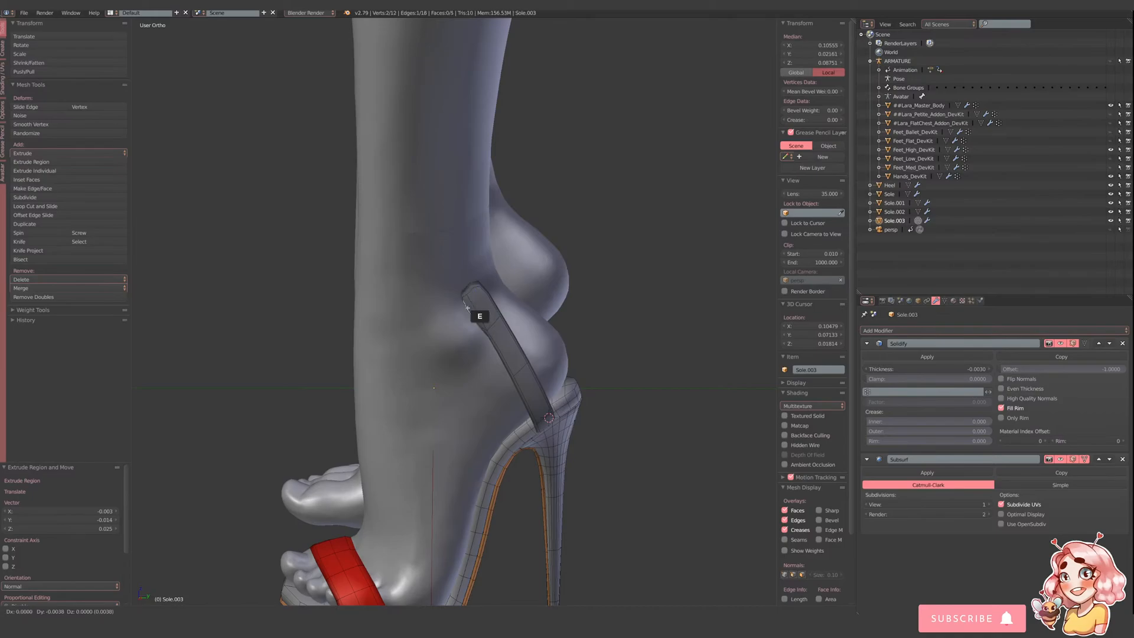
click(471, 314)
middle_drag(471, 314, 410, 325)
drag(410, 326, 402, 335)
- Scale the edge at the strap's branching corner to about 0.347 and move the corner's top vertex 0.003 along Y
middle_drag(402, 335, 473, 319)
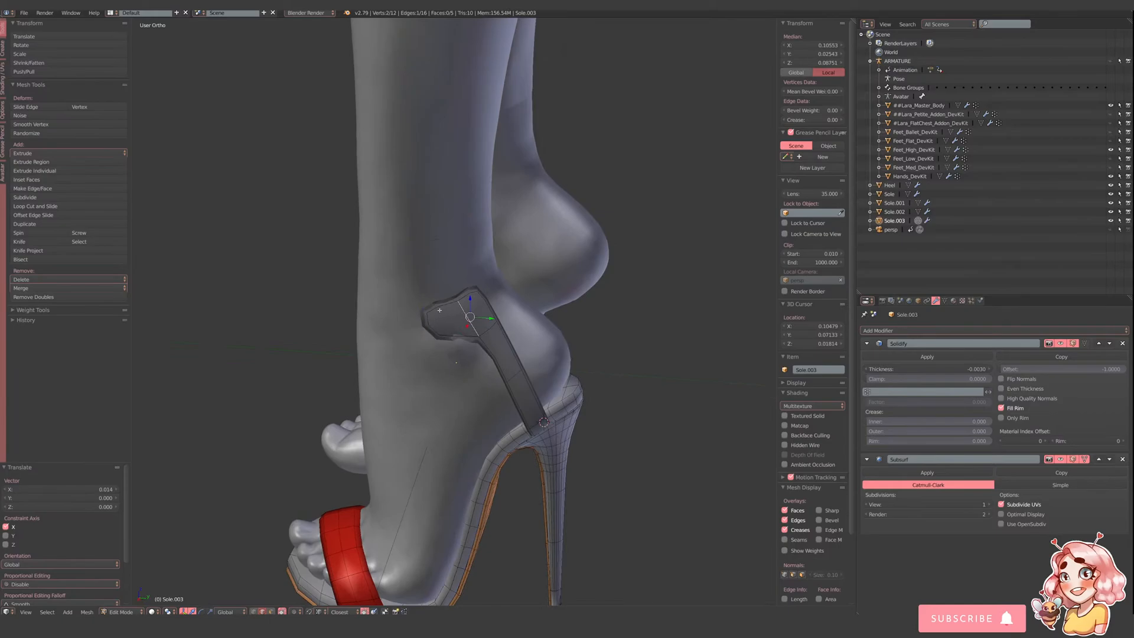
key(s)
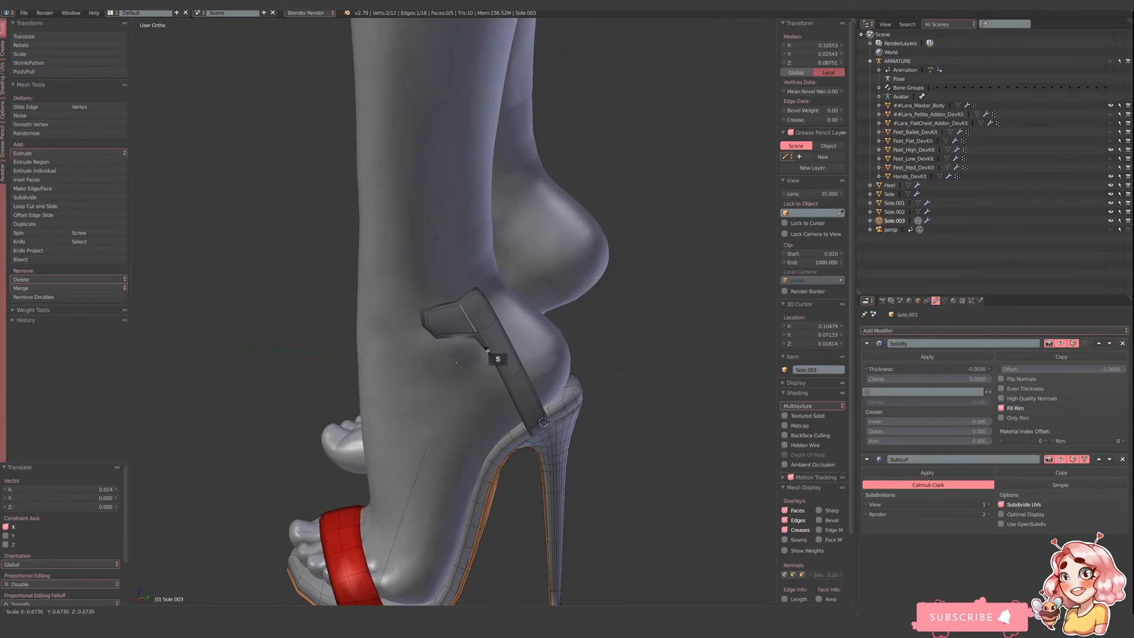
click(481, 333)
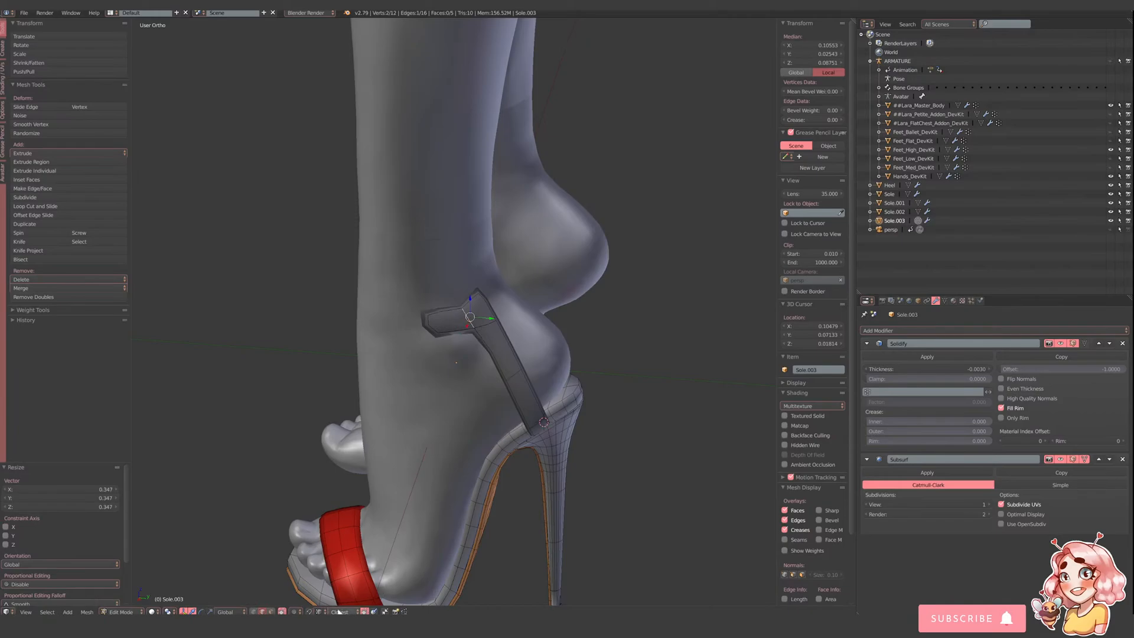
right_click(468, 317)
right_click(484, 293)
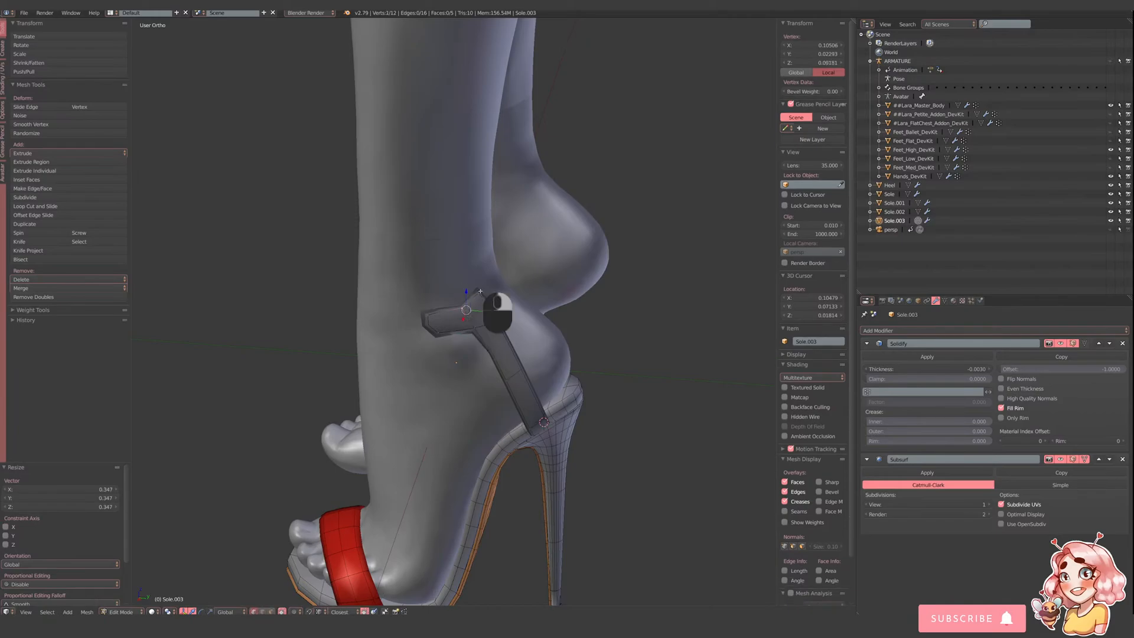
drag(481, 266, 514, 309)
click(262, 612)
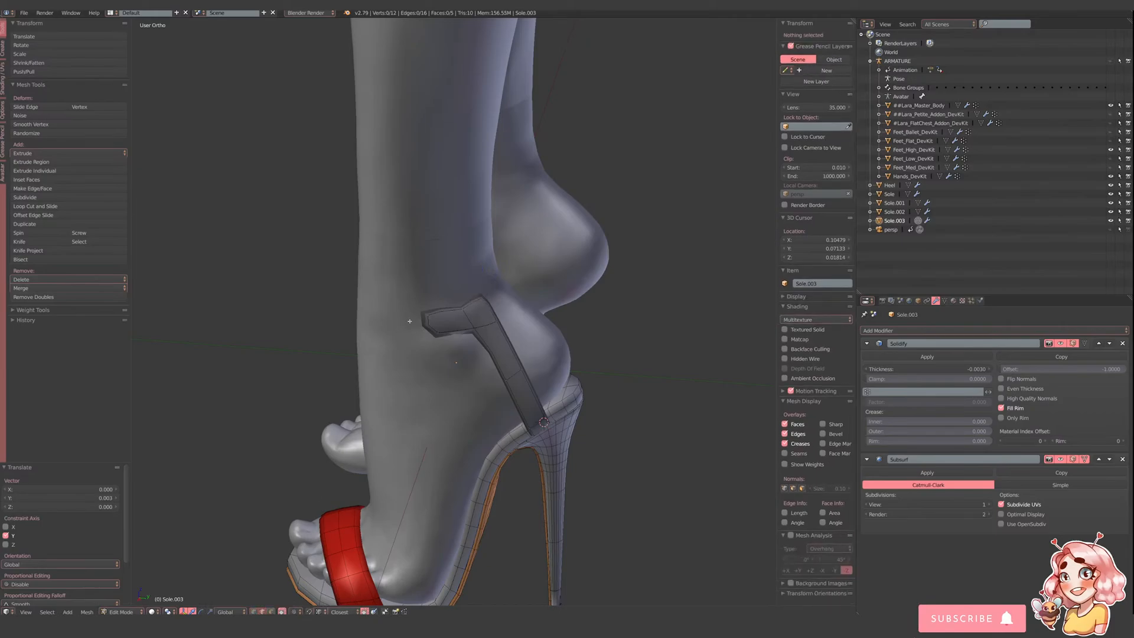
- Extrude the strap's front end edge forward around the ankle and move it -0.013 along Y
right_click(426, 324)
middle_drag(426, 326, 403, 376)
key(e)
click(419, 369)
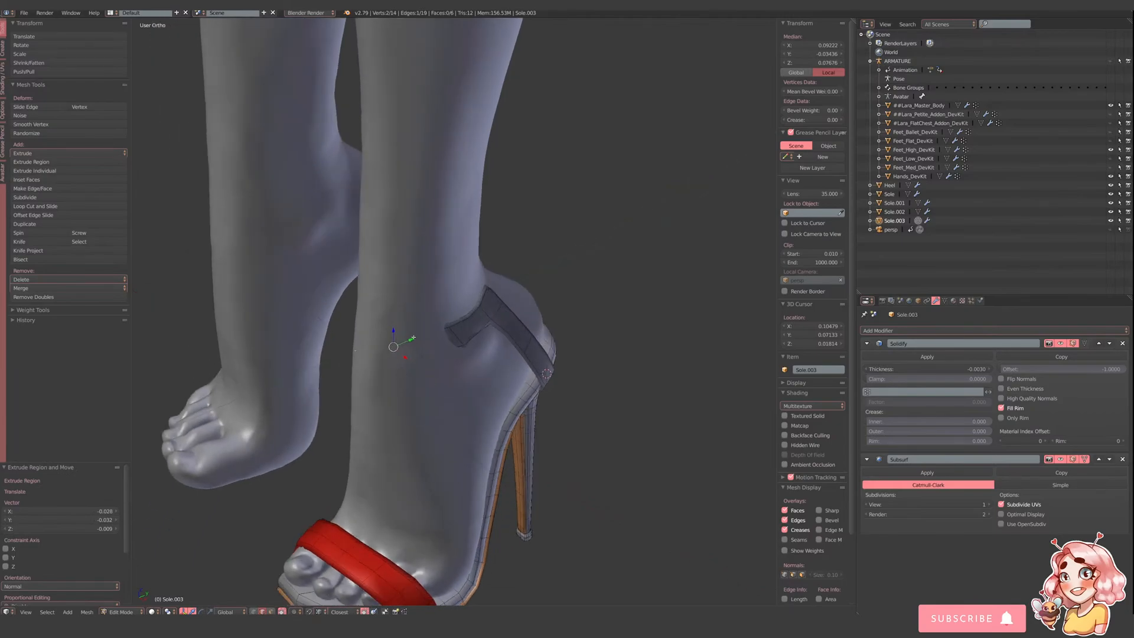
drag(409, 340, 380, 355)
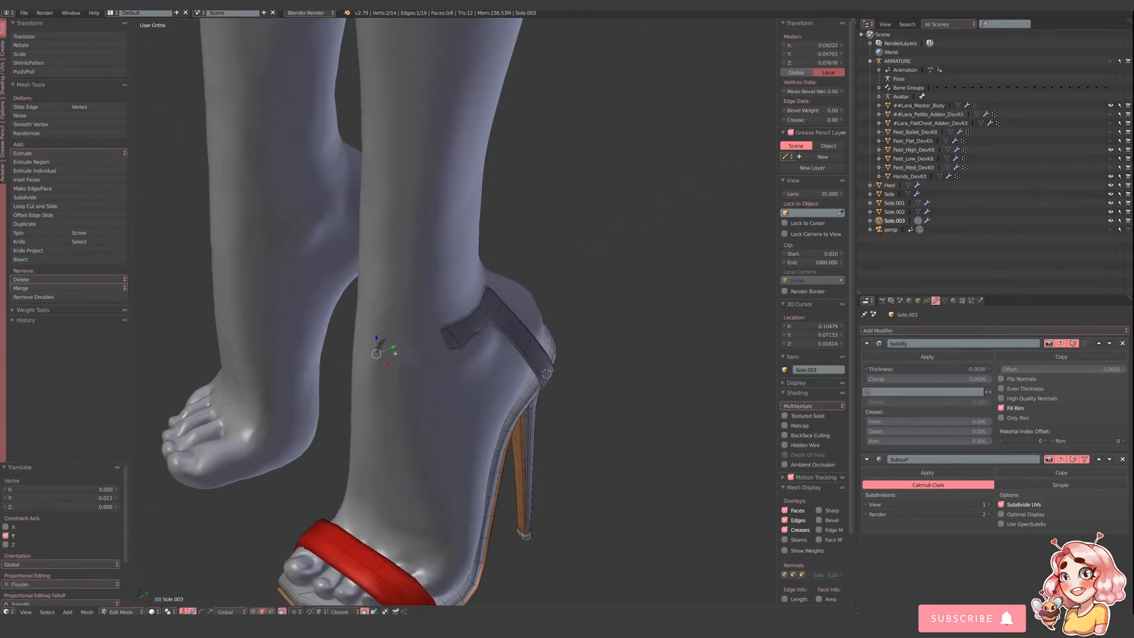
middle_drag(380, 355, 403, 378)
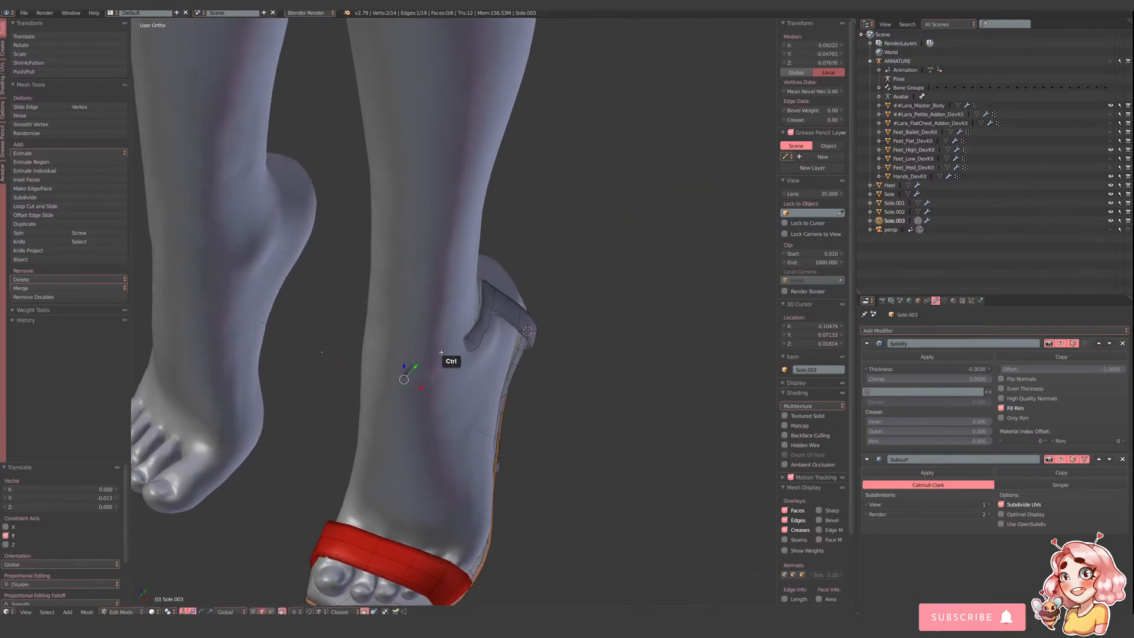
- Add one loop cut across the new front segment and move it outward along X, clear of the ankle
key(ctrl+r)
click(439, 349)
click(439, 349)
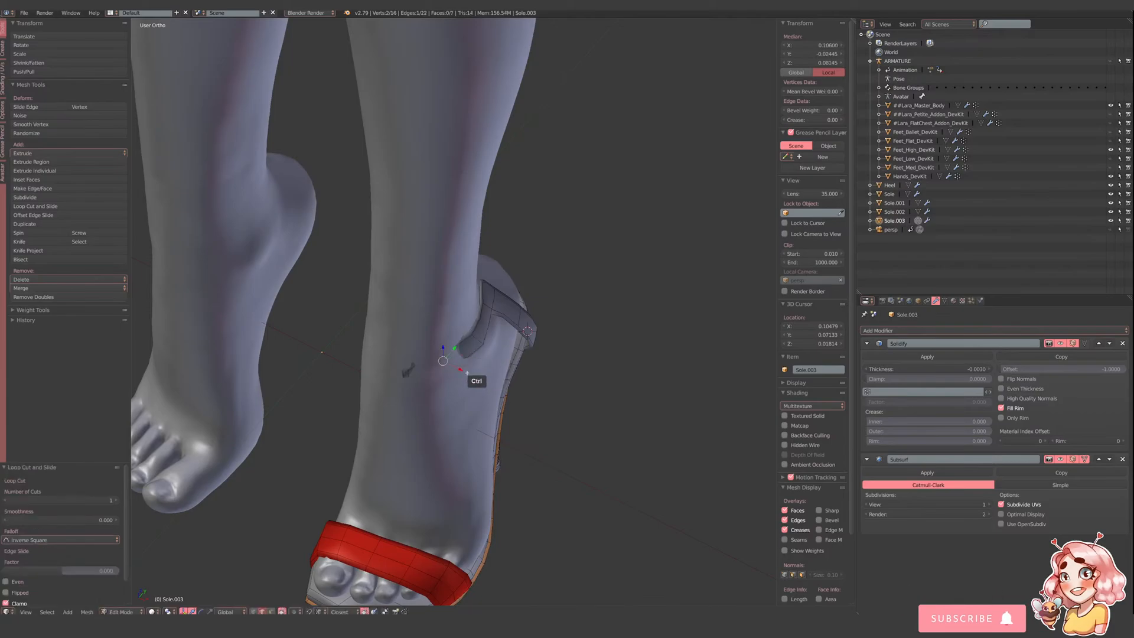
mouse_move(465, 373)
mouse_down()
mouse_move(474, 377)
mouse_move(455, 391)
mouse_up()
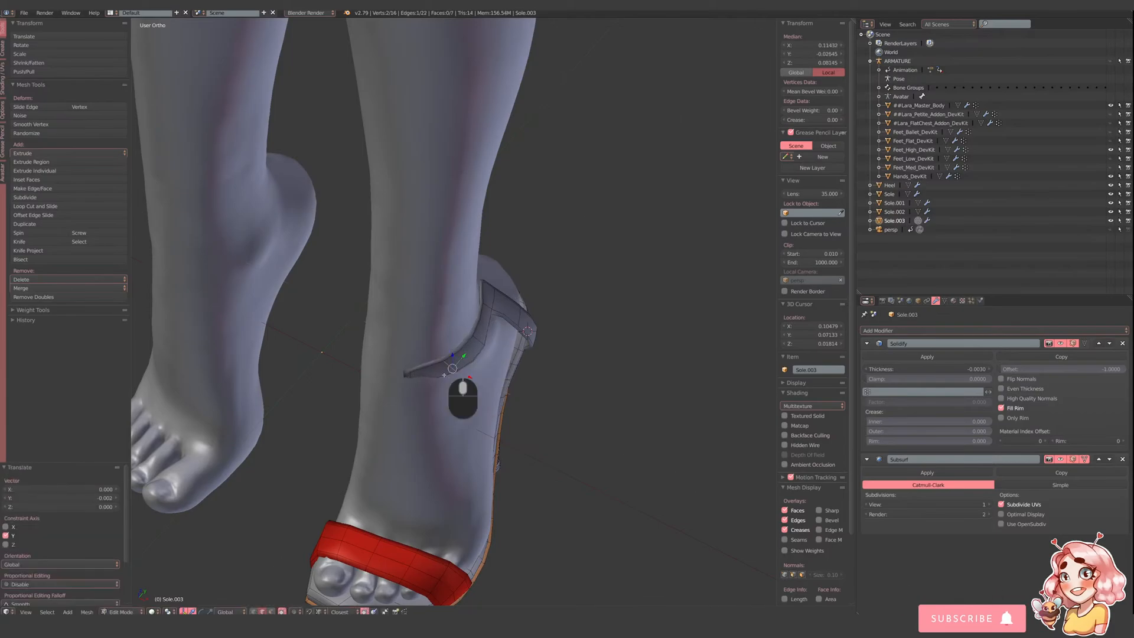
- Rotate the new loop edge 28.2° and the neighbouring edge behind it about 17.6° to follow the strap's direction
middle_drag(456, 391, 430, 375)
key(r)
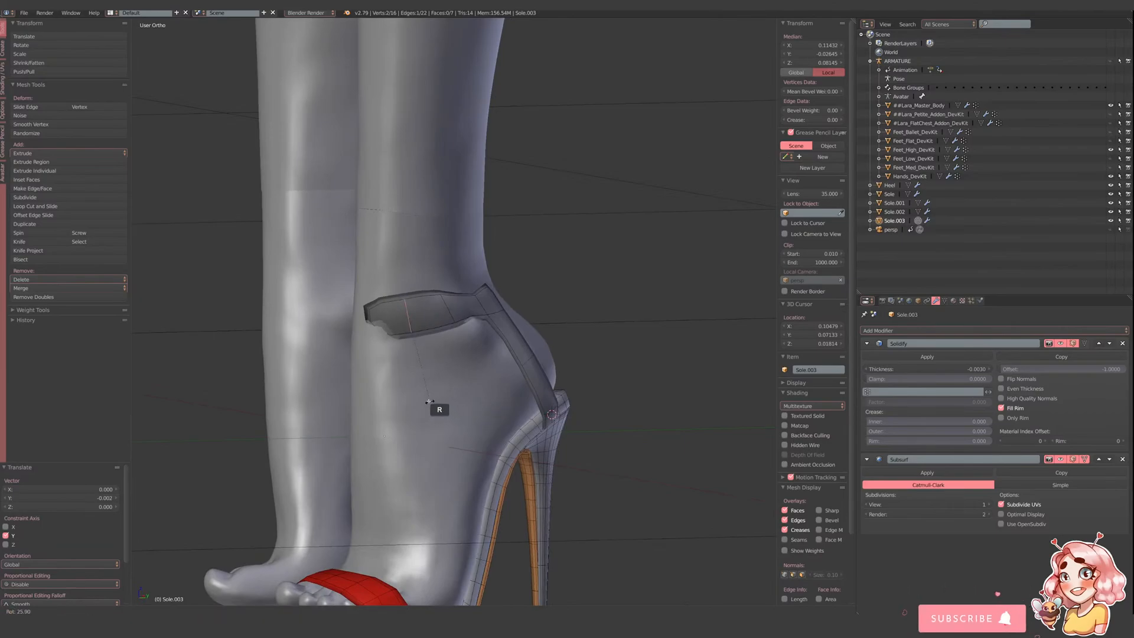
click(449, 413)
key(r)
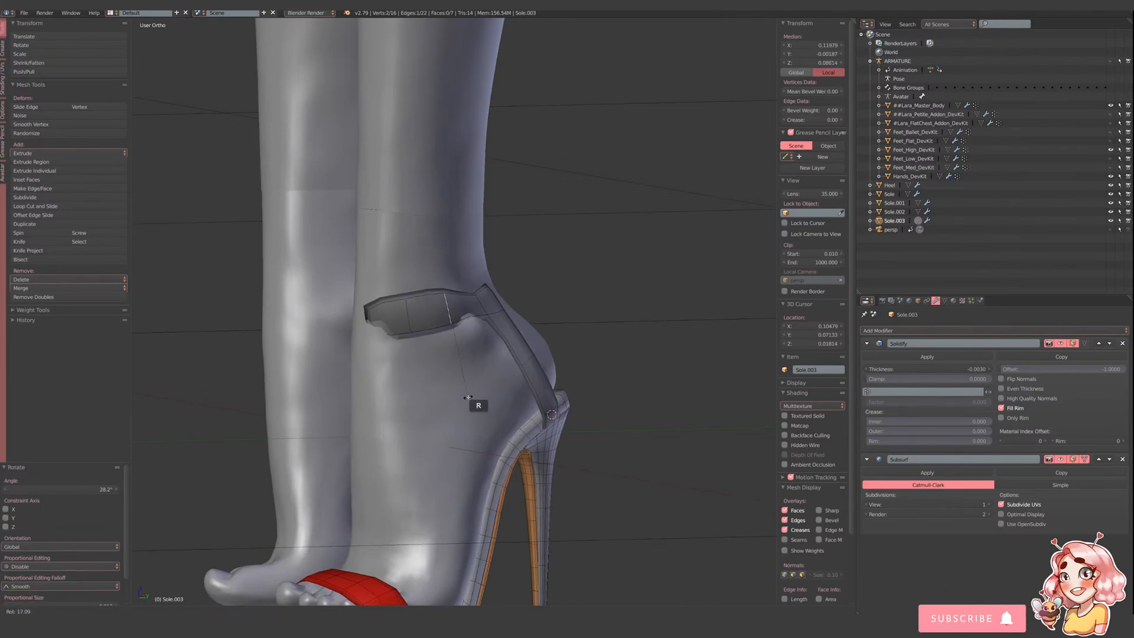
click(473, 400)
- Select both cross edges of the side band together and scale them to 0.549
shift+click(408, 319)
key(s)
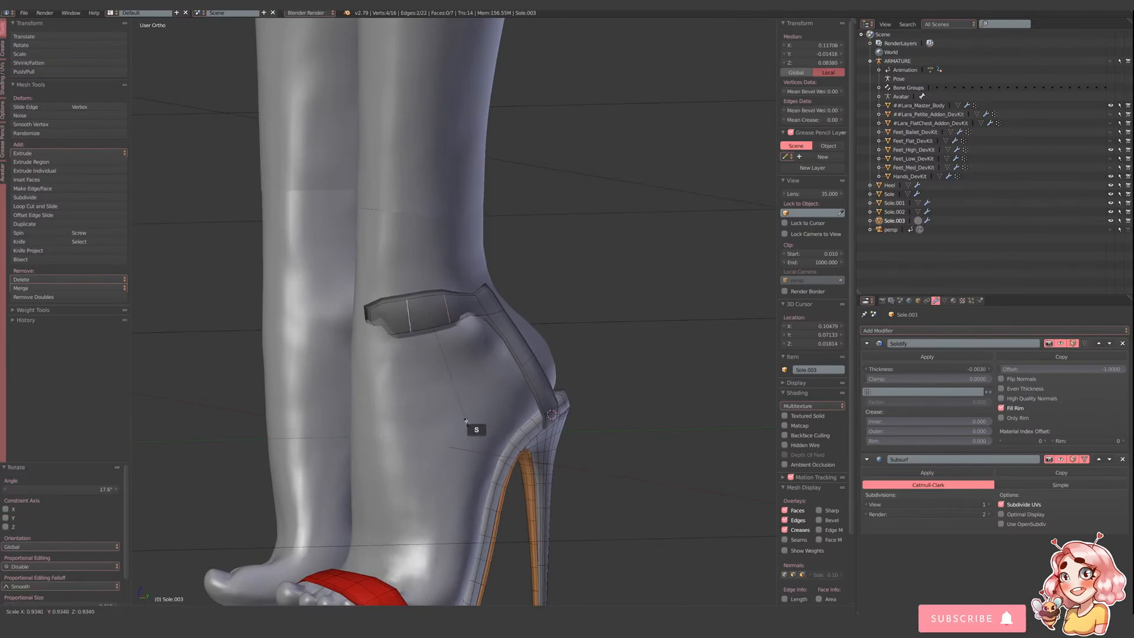
click(362, 316)
- Scale down the strap's front end edge and move it -0.014 along Y
right_click(362, 316)
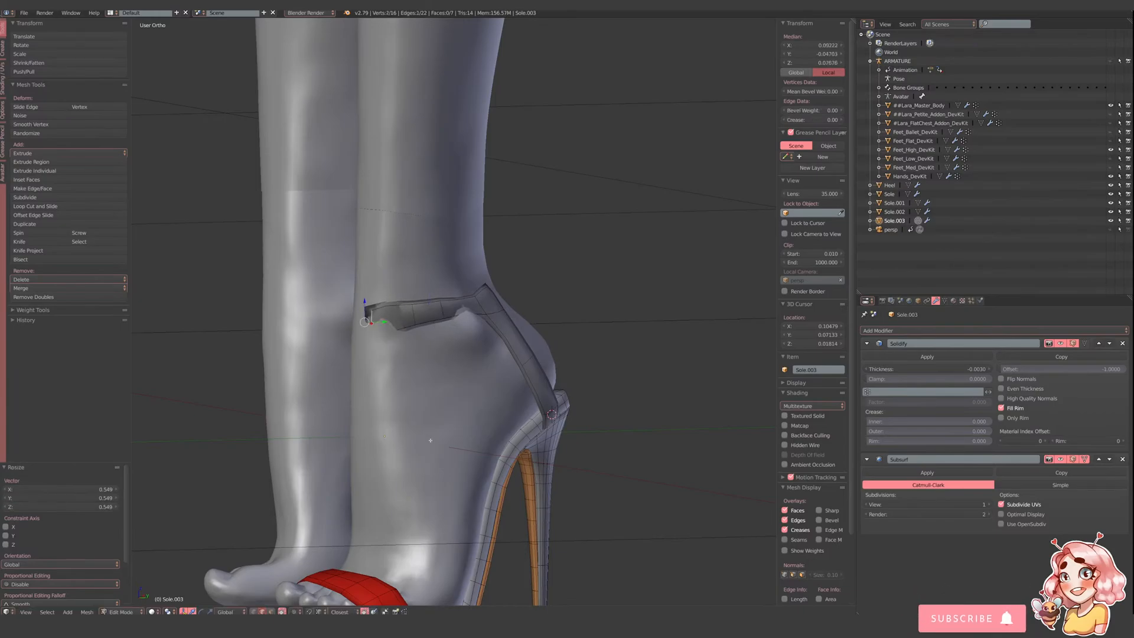
key(s)
click(406, 395)
middle_drag(405, 395, 370, 327)
drag(382, 327, 412, 328)
middle_drag(412, 328, 437, 337)
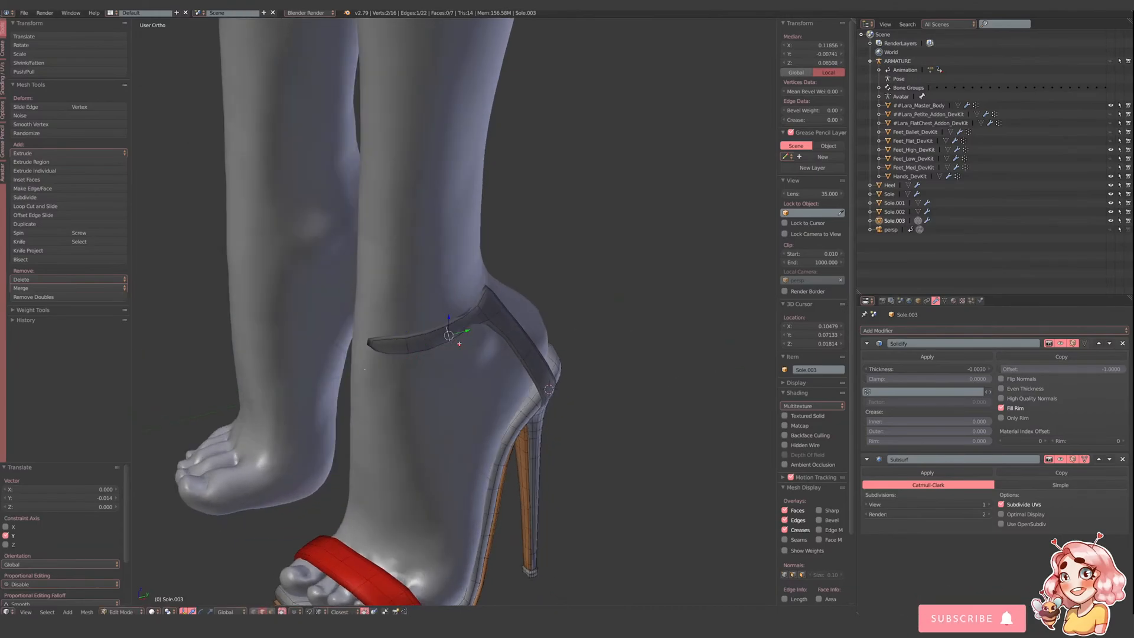
- Move the side band's cross edges along X, including shifts of 0.004 and -0.007, to fit them around the ankle
drag(459, 343, 465, 345)
middle_drag(465, 345, 482, 370)
scroll(482, 370, up, 1)
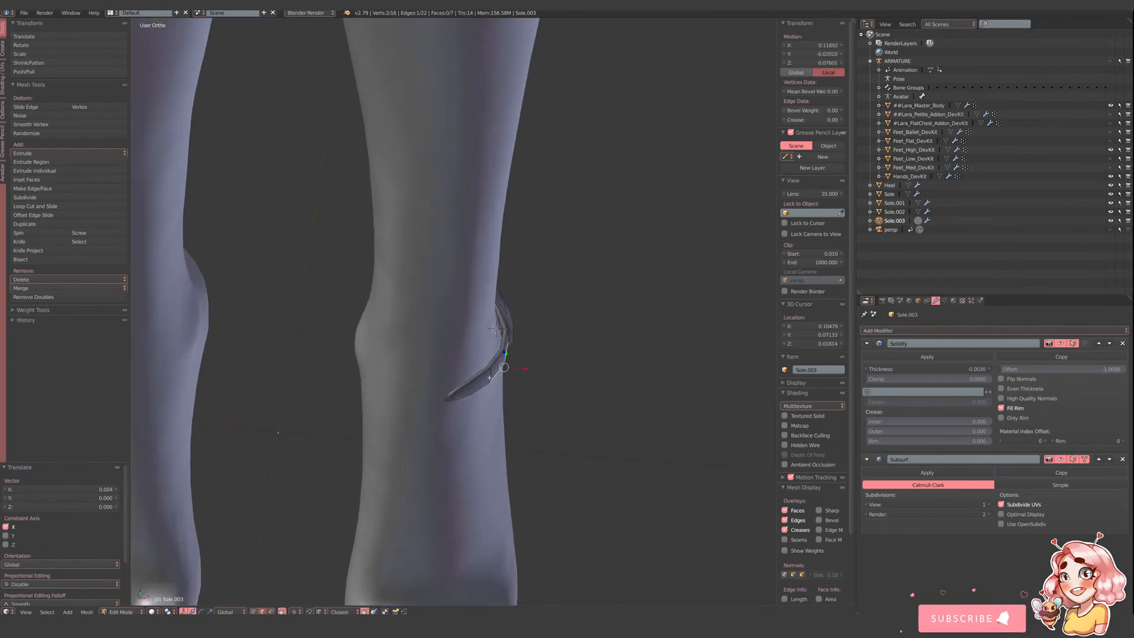
drag(511, 379, 498, 379)
middle_drag(519, 351, 473, 352)
scroll(474, 352, up, 1)
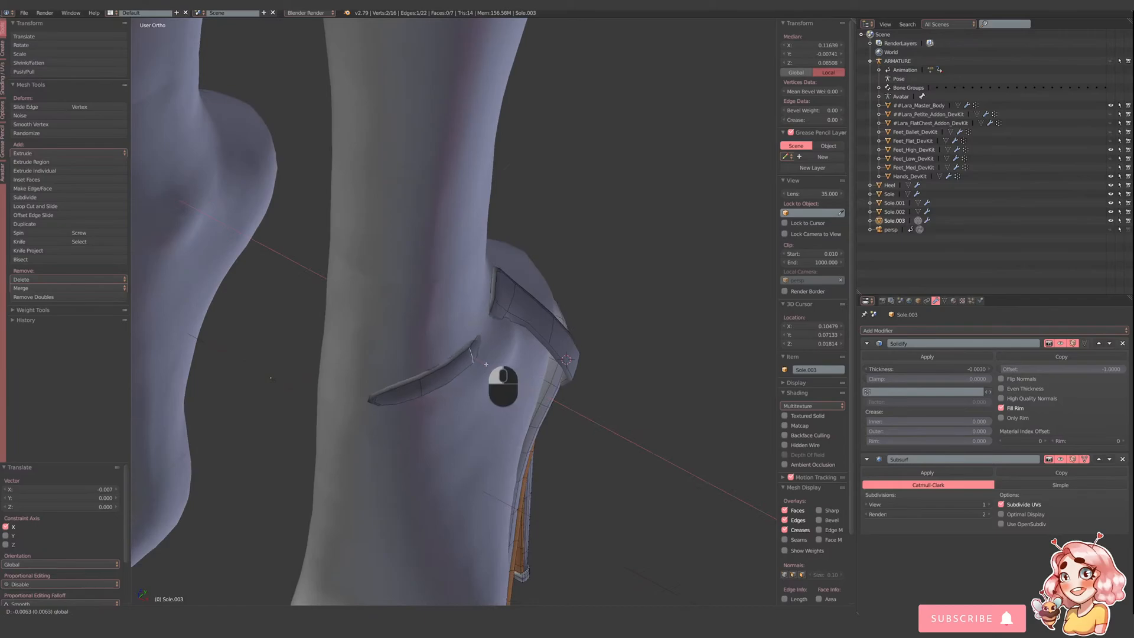
click(473, 355)
- Extrude the strap's end edge across the front of the ankle and move it -0.016 along X
middle_drag(472, 355, 408, 393)
key(e)
click(344, 386)
drag(426, 397, 394, 403)
- Rotate the extruded end edge -33°, then rotate the neighbouring front edge -31.5° and shift it outward from the ankle
middle_drag(394, 403, 649, 389)
key(r)
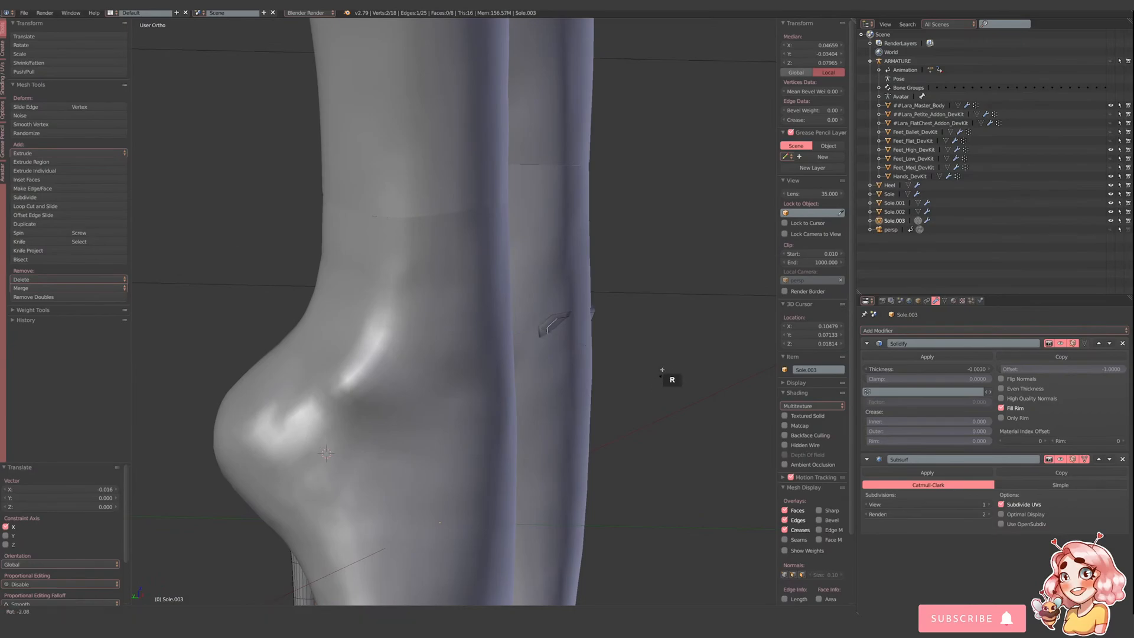
click(649, 307)
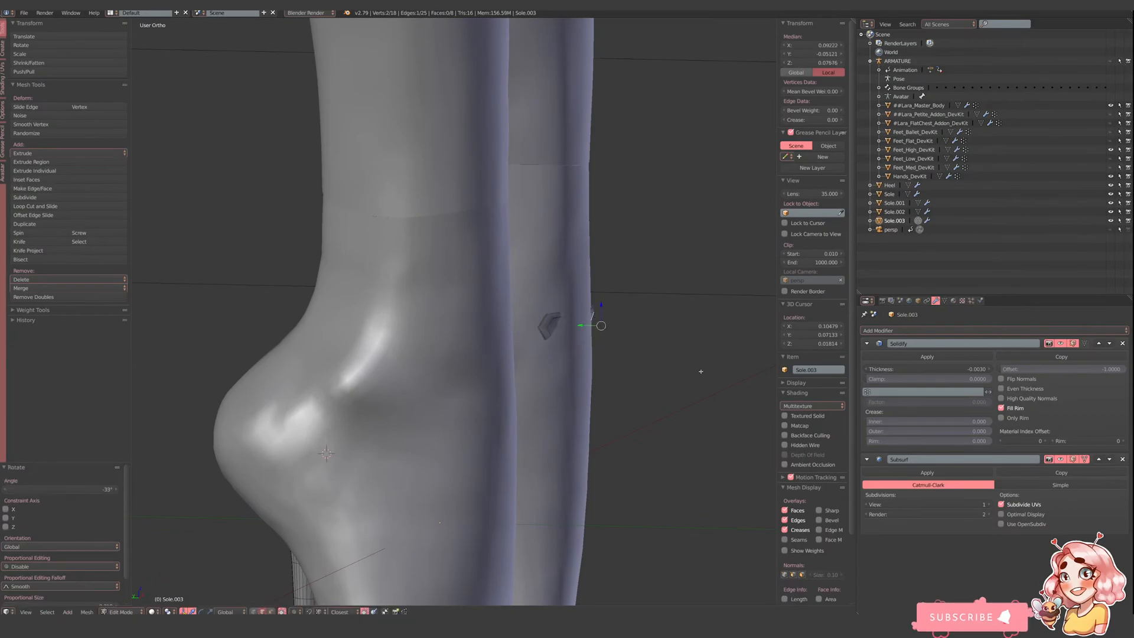
key(r)
click(599, 322)
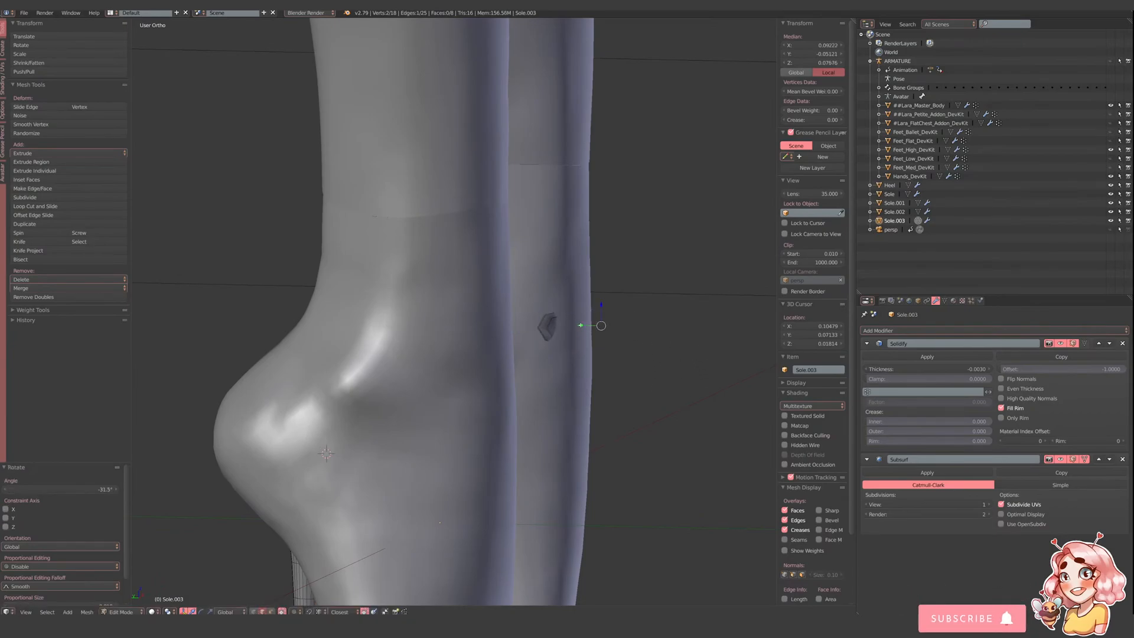
key(g)
click(608, 329)
- Separate the shoeless foot of Feet_High_DevKit from the mesh as its own object
middle_drag(610, 332, 579, 342)
scroll(440, 367, down, 4)
key(Tab)
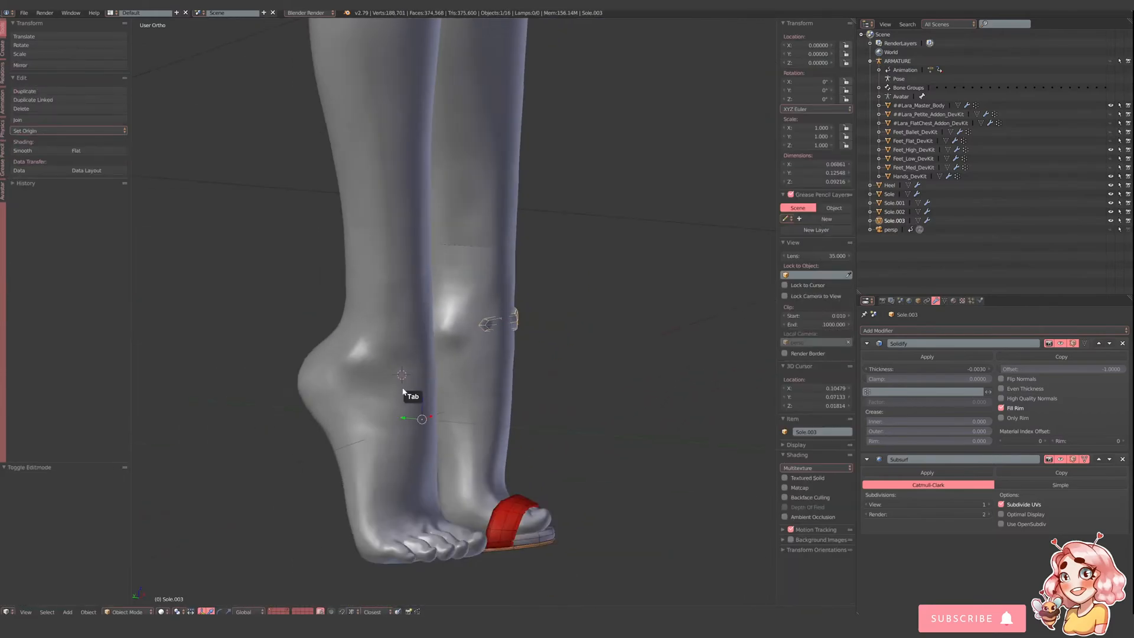
right_click(403, 390)
key(Tab)
scroll(454, 395, down, 4)
middle_drag(455, 396, 419, 373)
key(z)
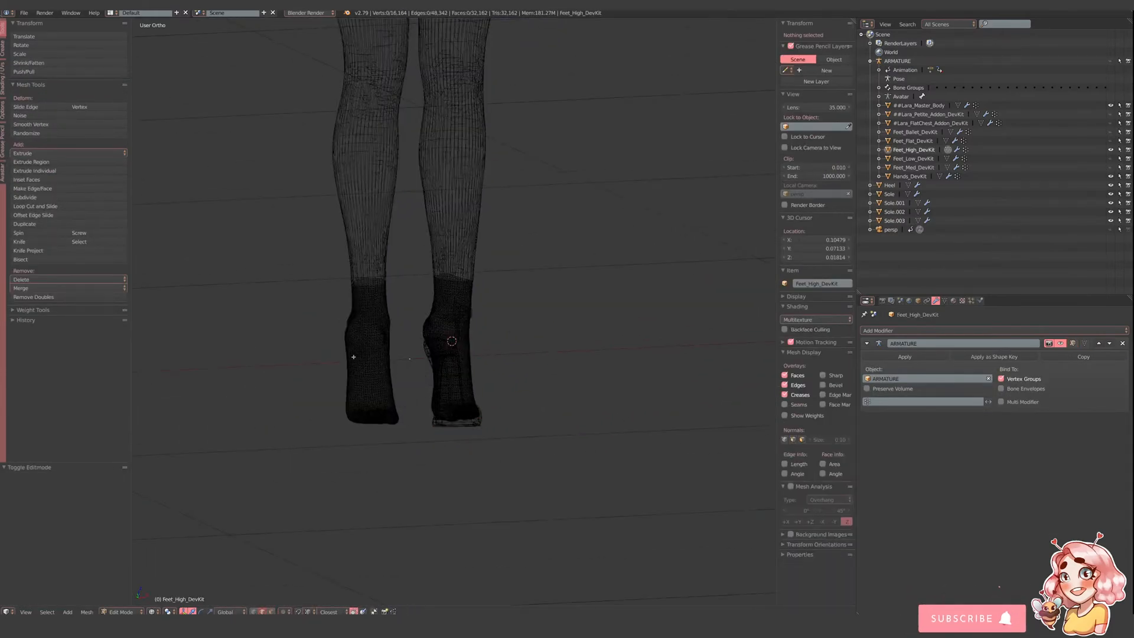
key(b)
drag(314, 261, 411, 443)
key(p)
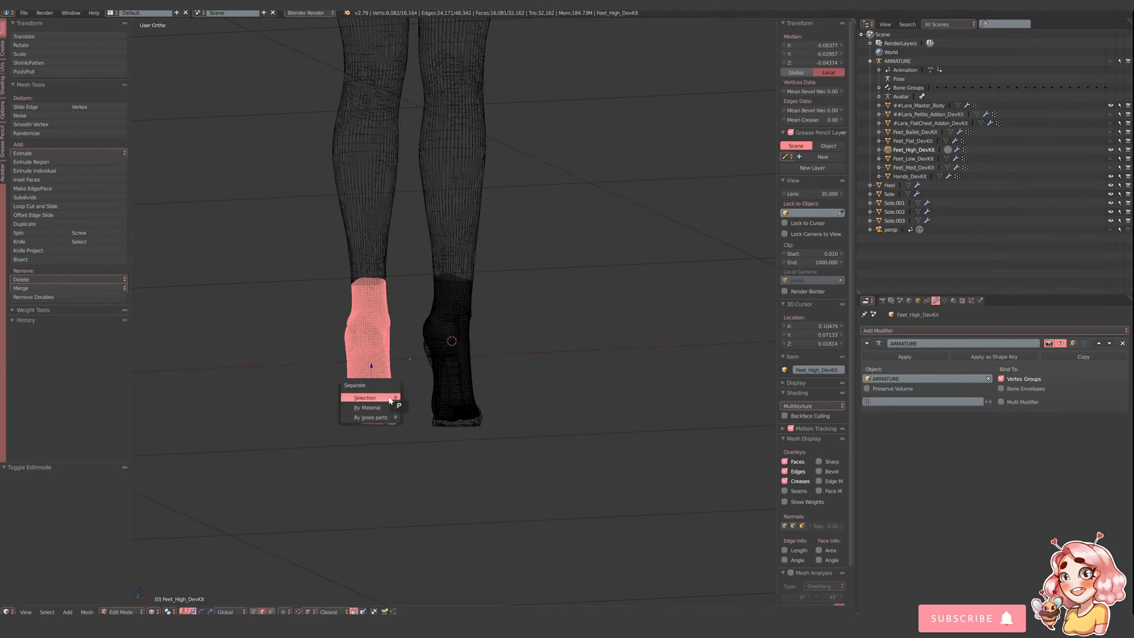
click(364, 397)
- Leave Edit Mode, hide Feet_High_DevKit.001 and return to solid shading
key(Tab)
click(934, 159)
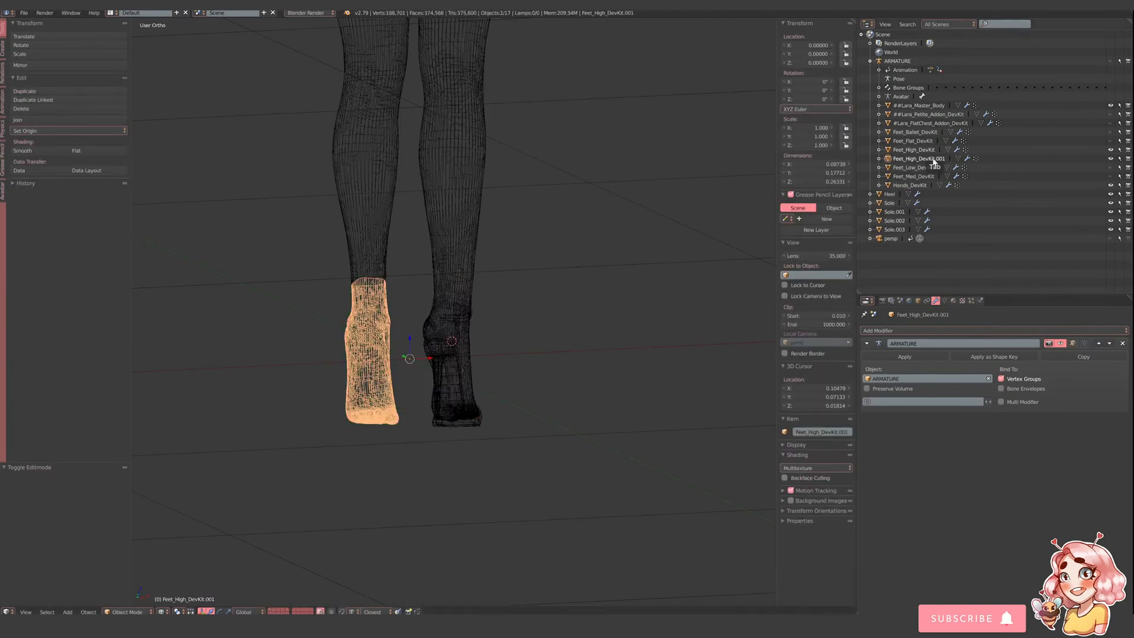
click(1111, 159)
scroll(489, 328, up, 4)
key(z)
- Edit the Sole.003 strap again and move its front edge -0.013 along X
right_click(466, 323)
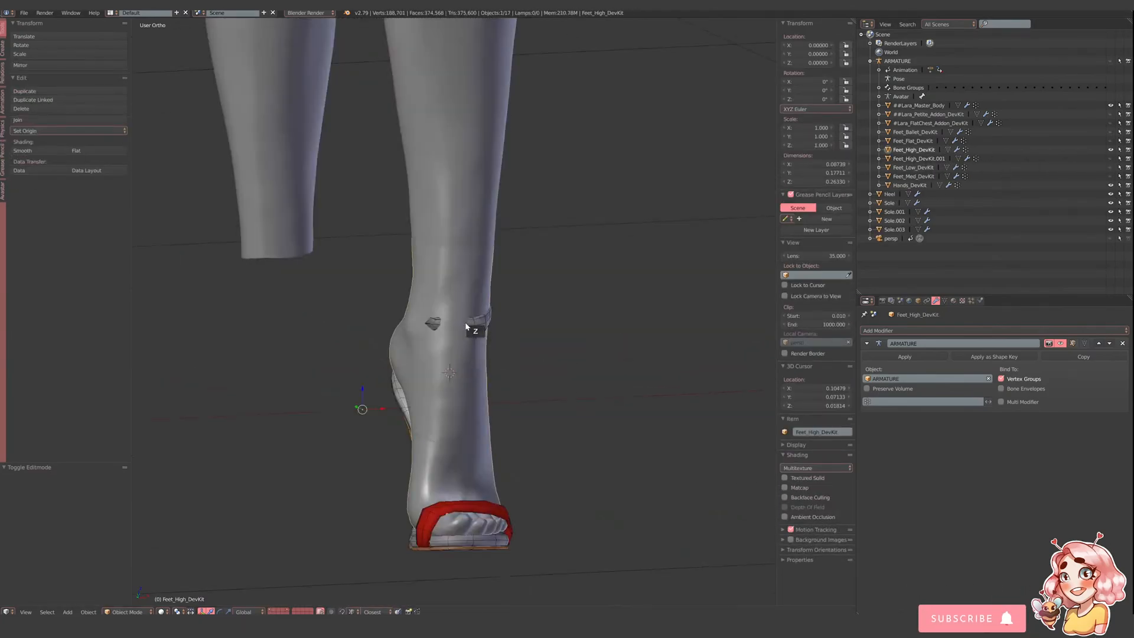
right_click(485, 321)
key(Tab)
scroll(437, 354, up, 4)
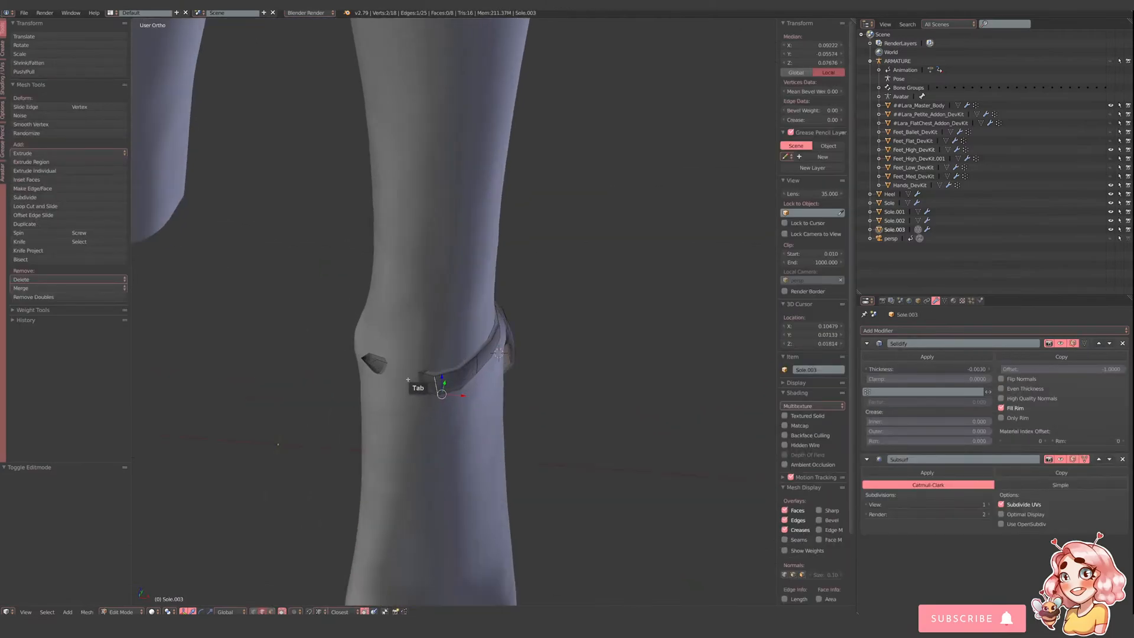
drag(461, 395, 436, 386)
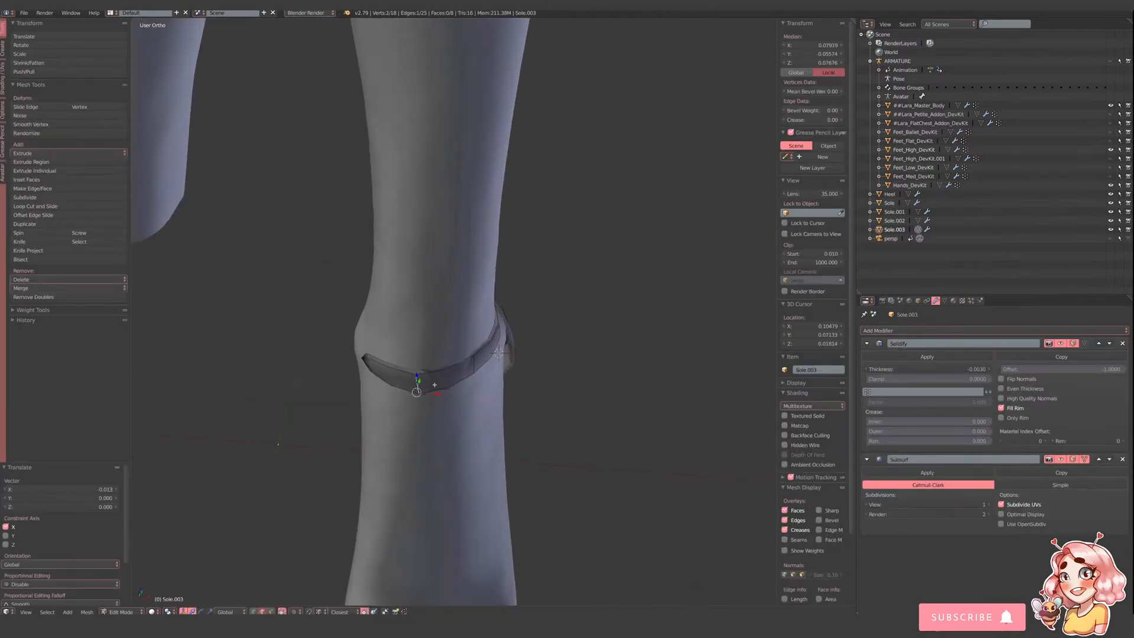
- Raise the strap's inner end edge and its front edge 0.010 each along Z, and rotate the front edge 16.2°
middle_drag(436, 386, 517, 349)
drag(512, 340, 512, 317)
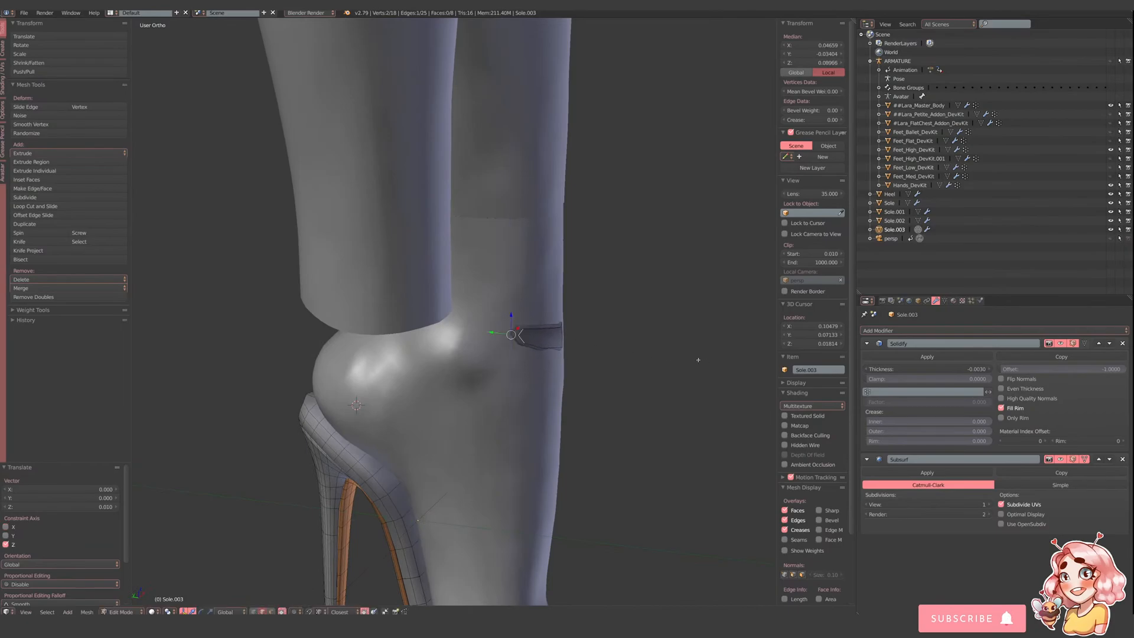
middle_drag(687, 349, 578, 356)
right_click(434, 365)
drag(432, 357, 437, 338)
key(r)
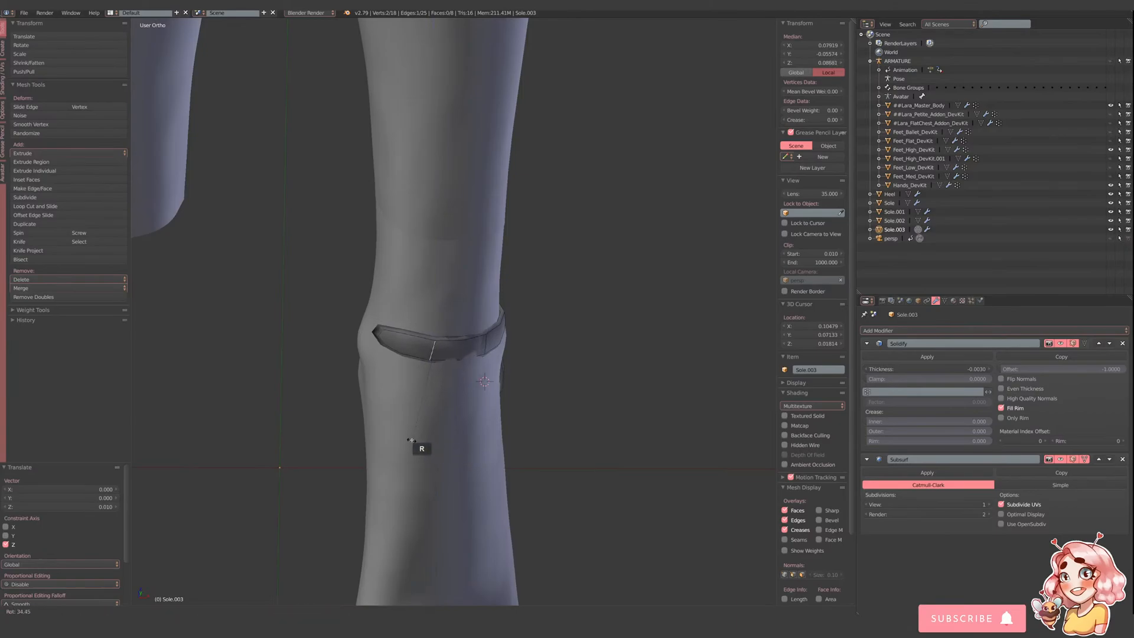
click(438, 435)
- Extrude the strap's end edge backward along the inner side of the ankle and rotate it -27°
middle_drag(438, 435, 469, 292)
key(e)
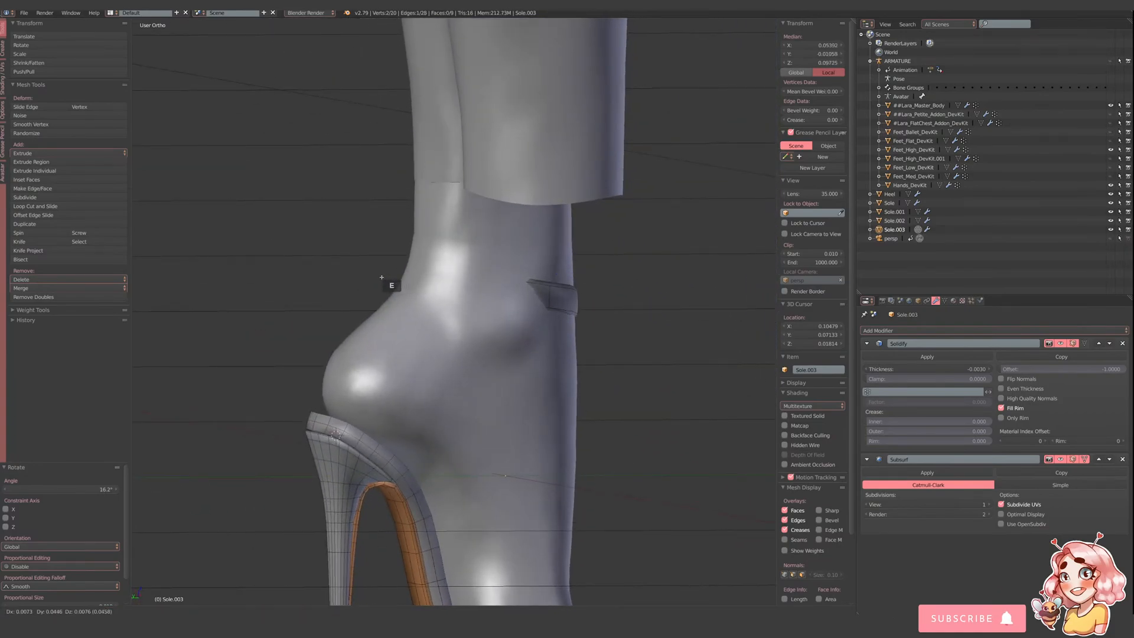
click(382, 277)
middle_drag(381, 277, 675, 338)
click(420, 302)
key(r)
click(666, 299)
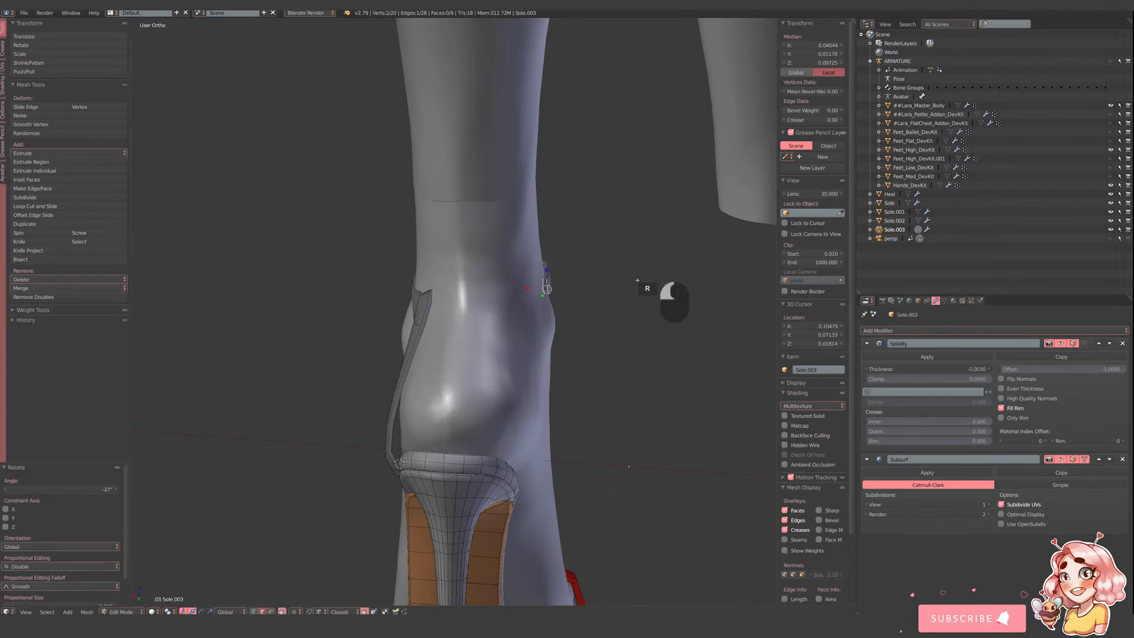
- Rotate the strap edge at the inner front of the ankle -14.3°
middle_drag(666, 299, 575, 281)
key(r)
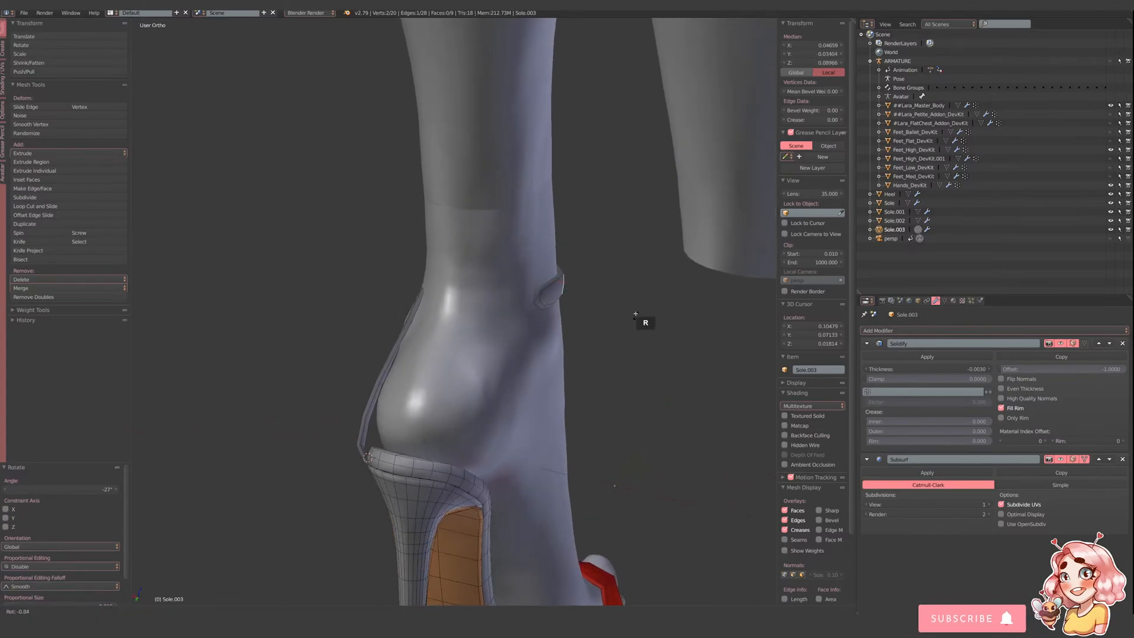
click(619, 295)
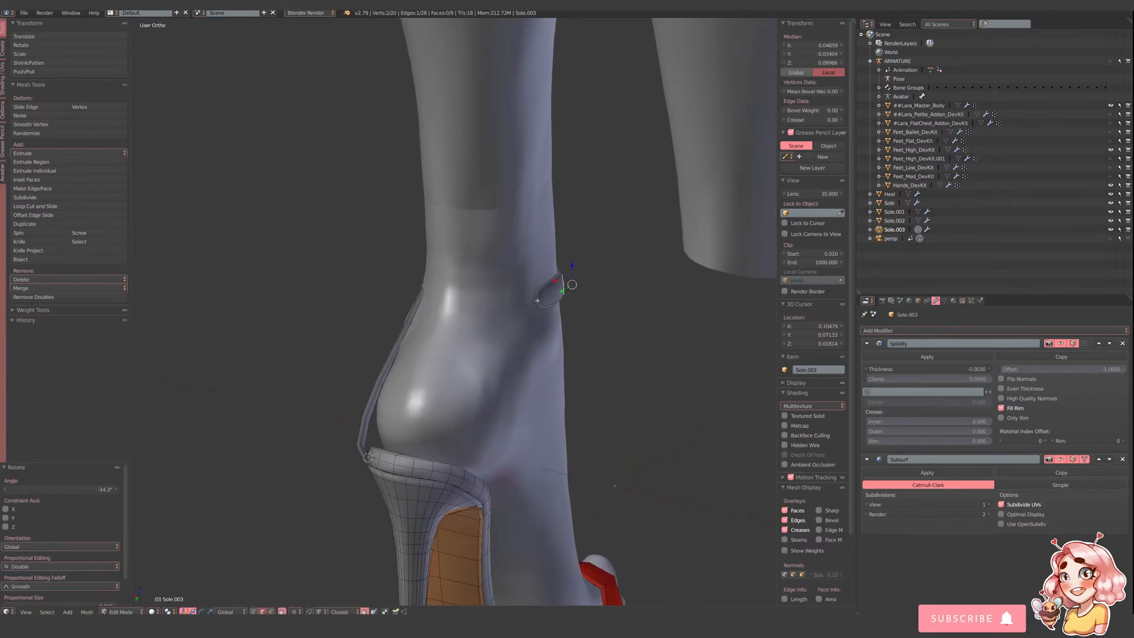
- Extrude the strap's end edge around to the back of the ankle and move it 0.007 along Y
mouse_move(537, 301)
middle_down()
mouse_move(519, 307)
mouse_move(531, 319)
middle_up()
key(e)
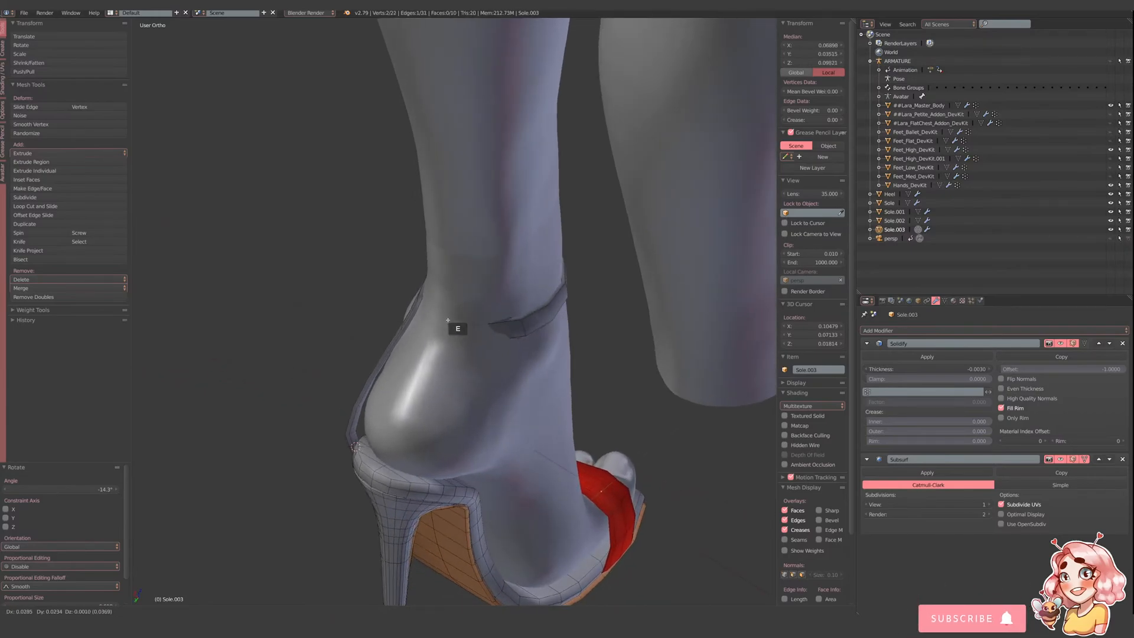
click(448, 319)
middle_drag(447, 321, 492, 334)
drag(478, 344, 474, 351)
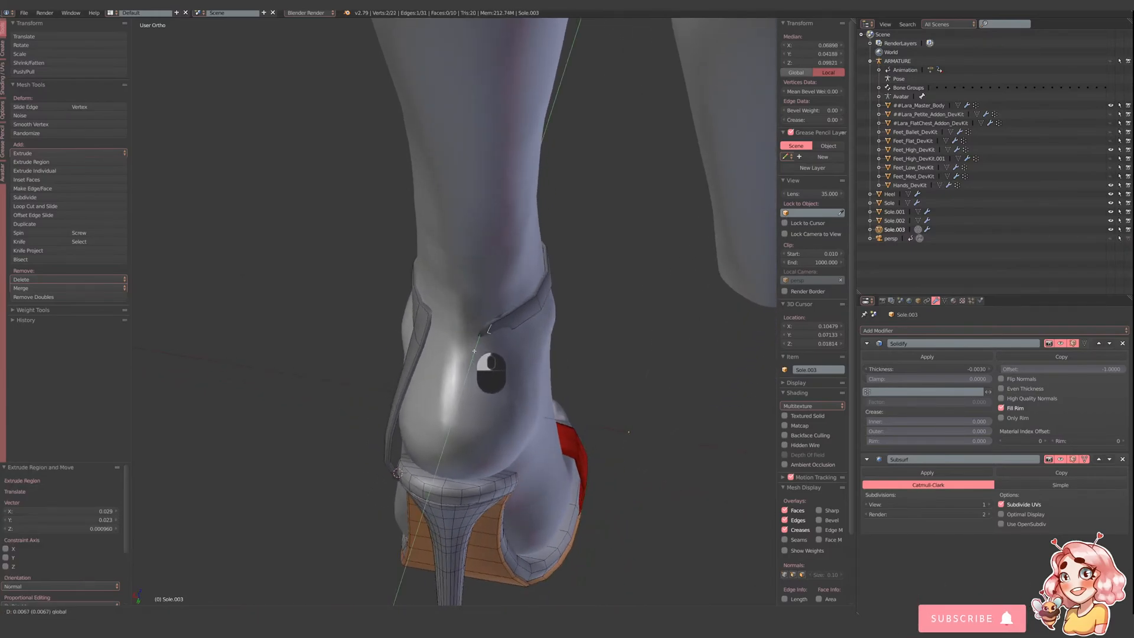
click(474, 351)
- Rotate the end edge behind the ankle and raise it 0.004 along Z
middle_drag(474, 350, 590, 321)
key(r)
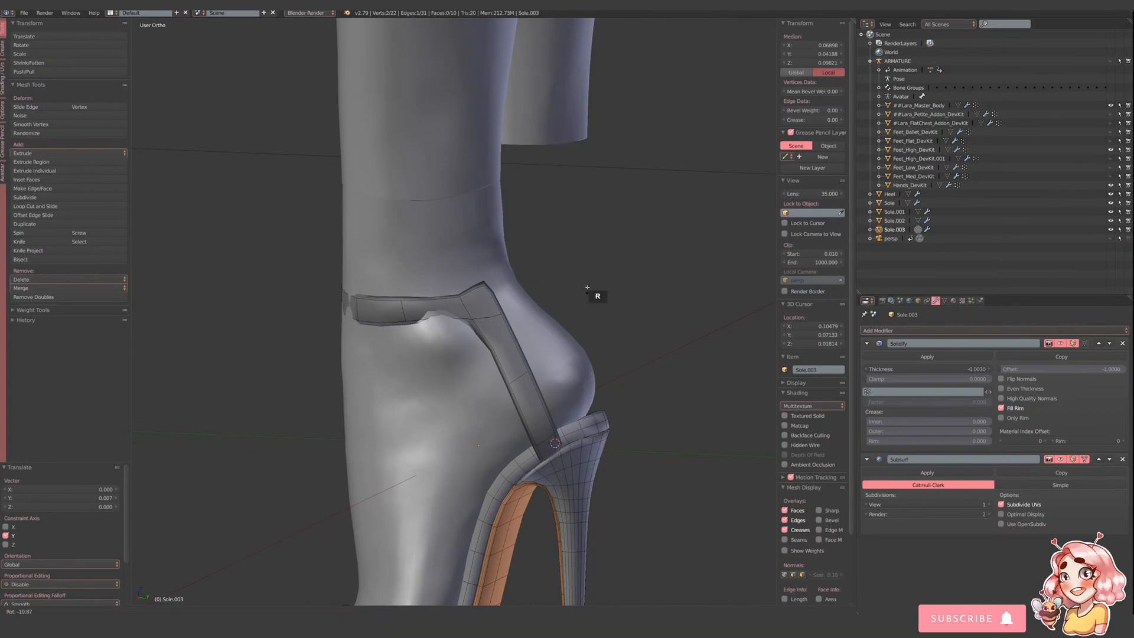
click(587, 286)
mouse_move(521, 260)
mouse_down()
mouse_move(543, 255)
mouse_move(526, 249)
mouse_up()
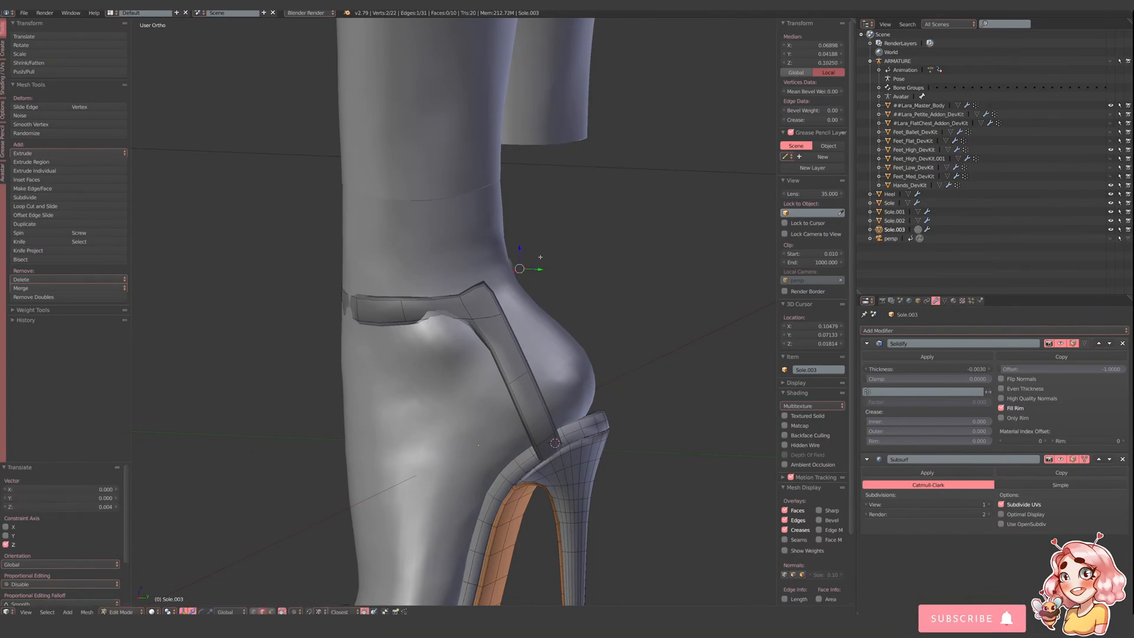
- Rotate the middle cross edge on the inner ankle about 14° and raise it 0.004 along Z
middle_drag(541, 257, 475, 373)
key(r)
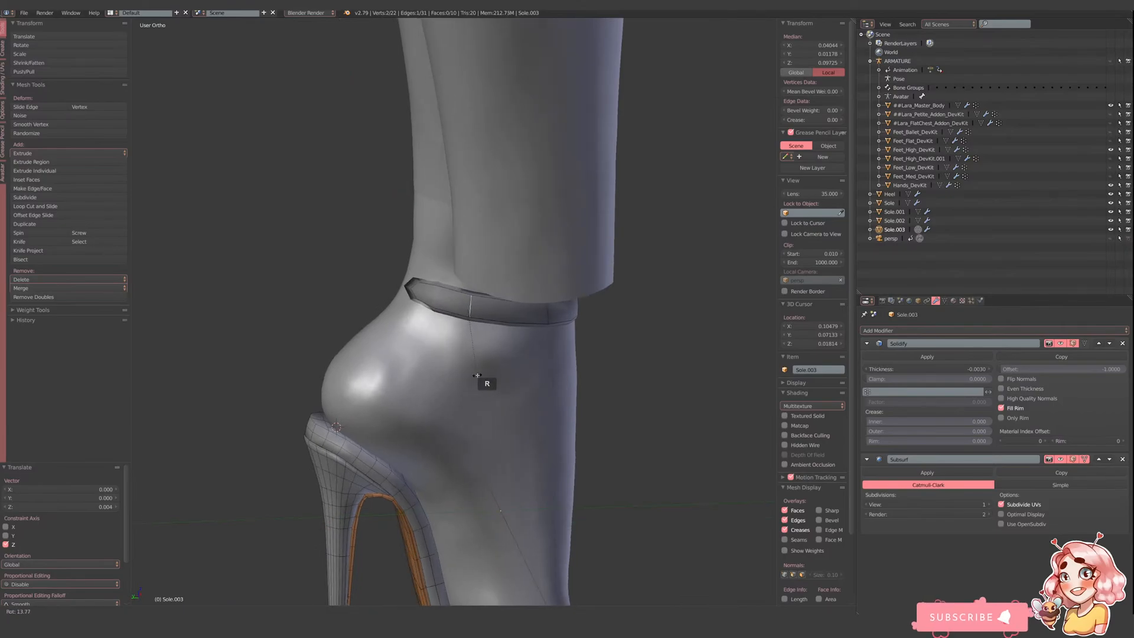
click(477, 375)
drag(470, 288, 469, 274)
- Rotate the cross edge at the inner front of the ankle and raise it 0.003 along Z
middle_drag(479, 296, 526, 319)
right_click(539, 320)
key(r)
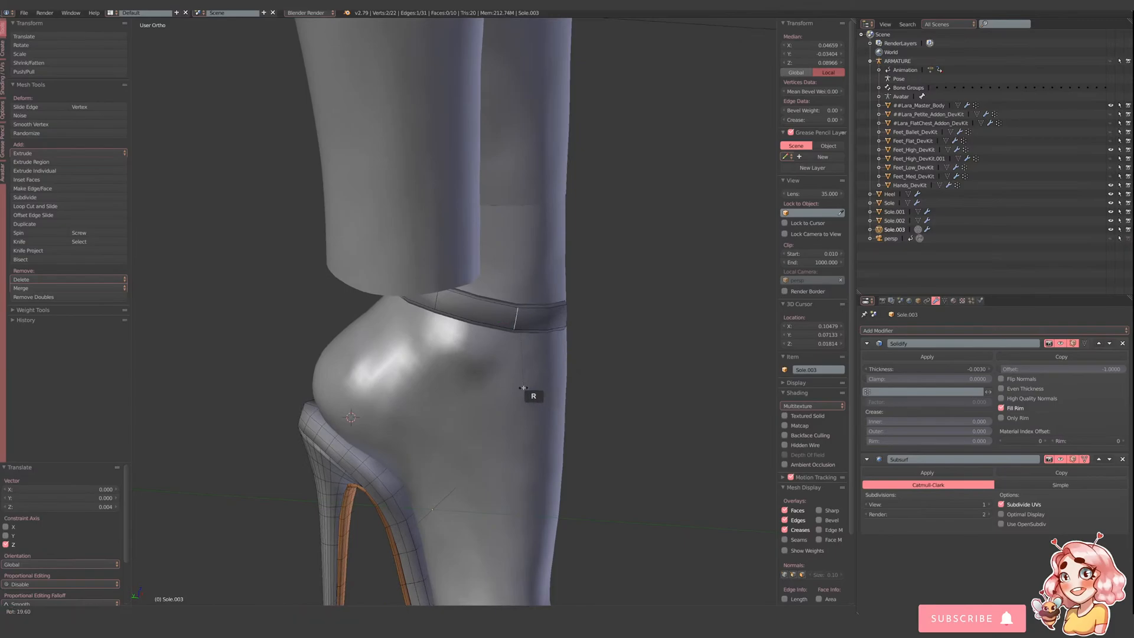
click(531, 389)
drag(519, 302, 518, 294)
middle_drag(518, 294, 452, 322)
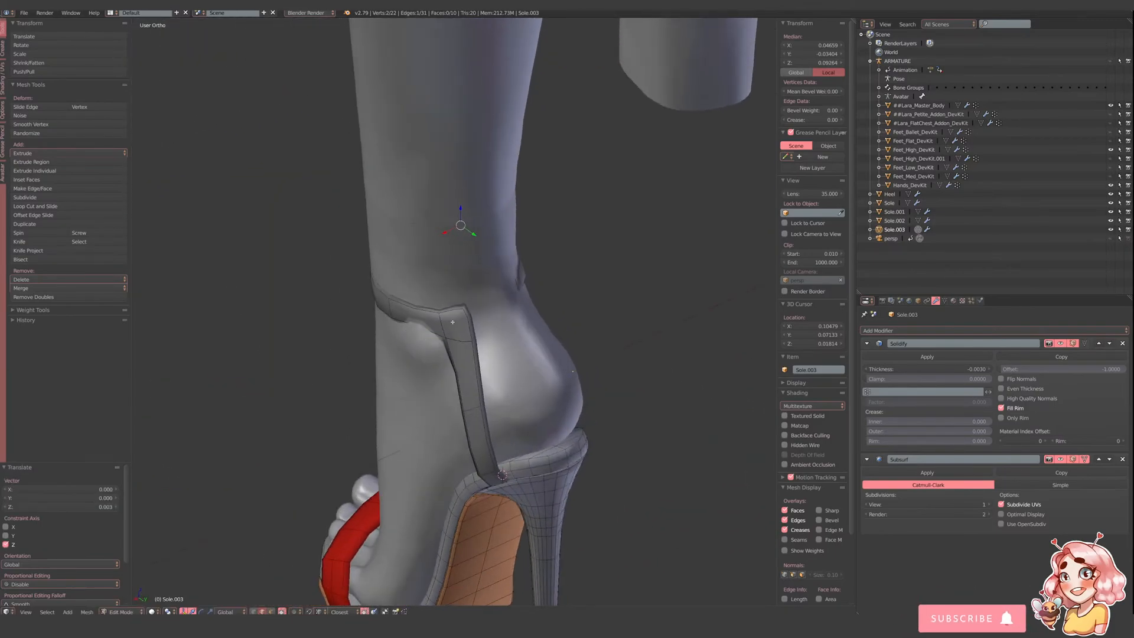
- Try to fill a face across the gap between the ankle strap's end edges behind the ankle
shift+right_click(519, 278)
key(f)
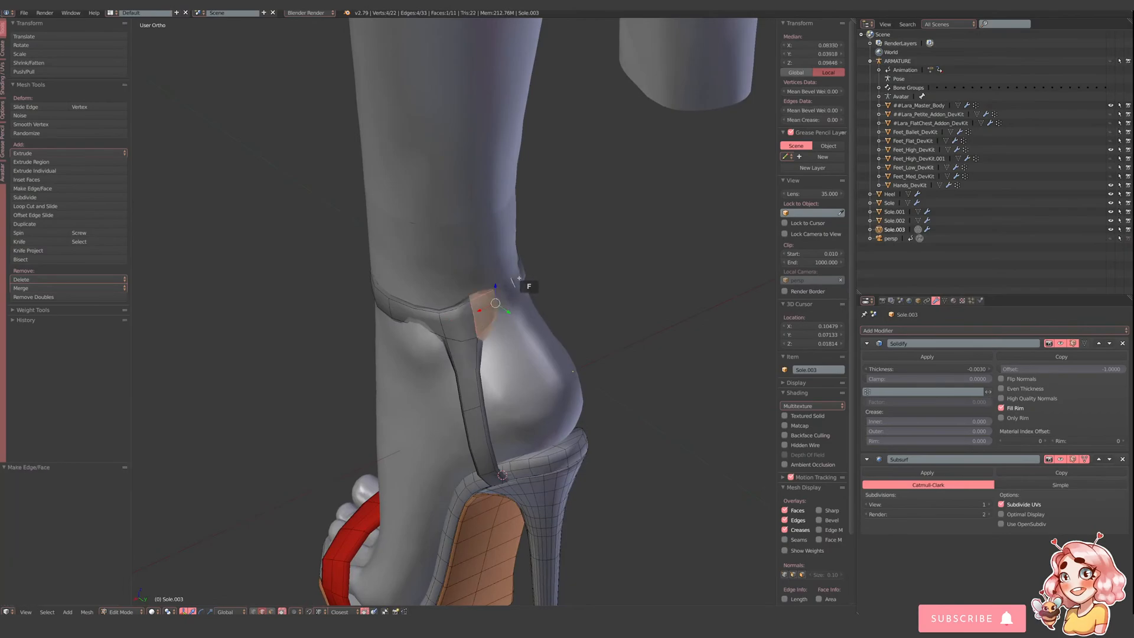
middle_drag(520, 315, 378, 295)
key(ctrl+z)
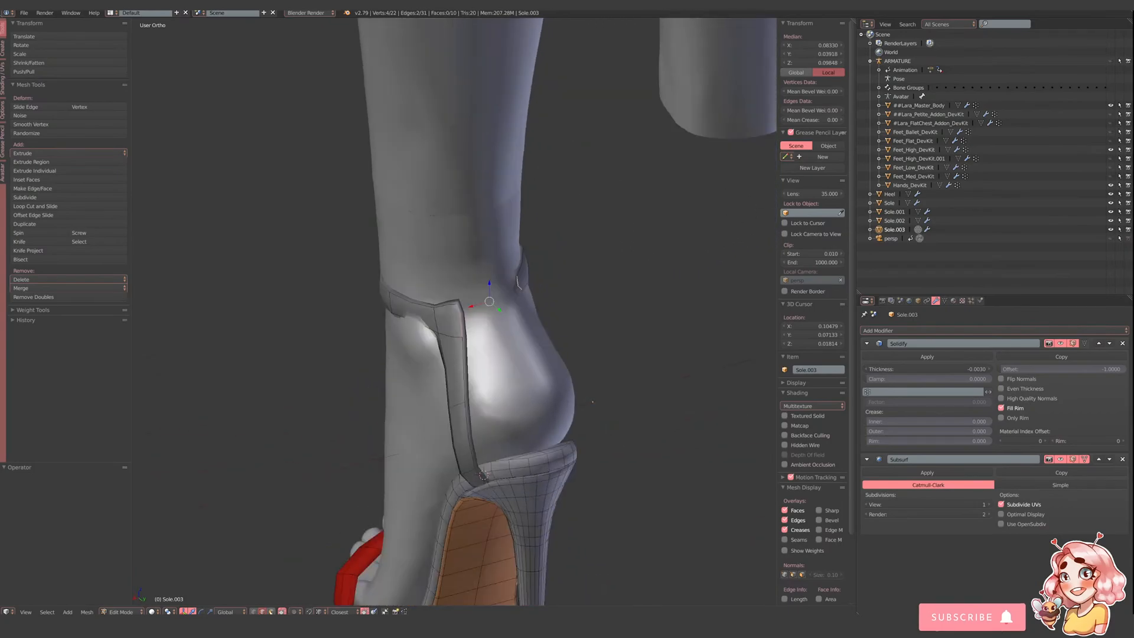
- Select the faces of the vertical strip running up from the heel and separate them into their own object
click(271, 612)
alt+right_click(446, 337)
alt+shift+right_click(448, 336)
alt+shift+right_click(449, 336)
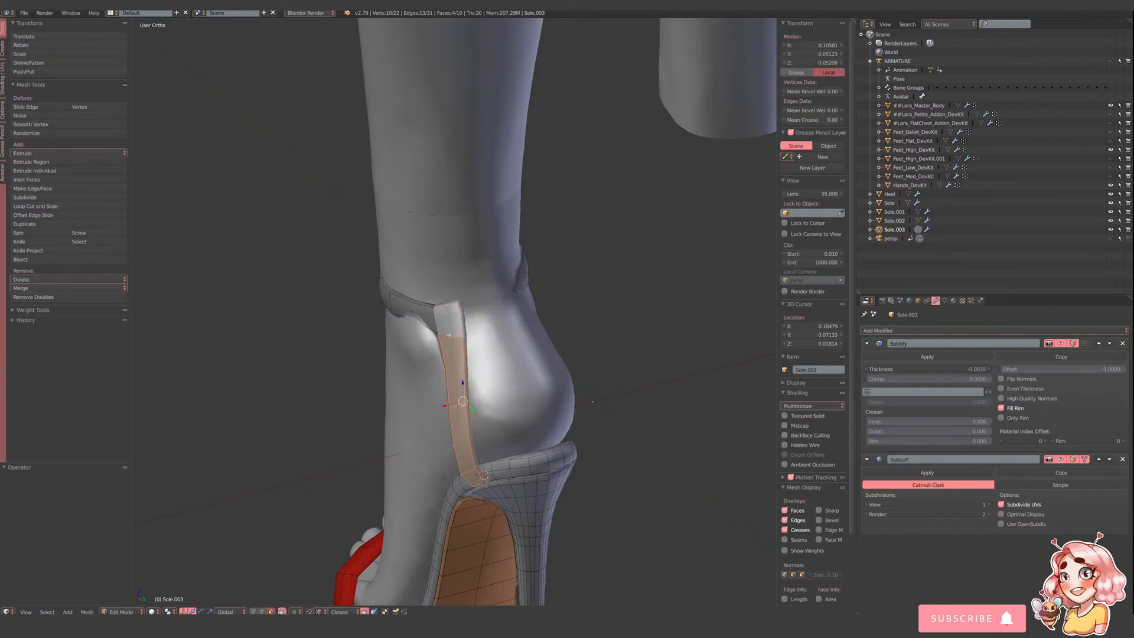
key(p)
click(449, 335)
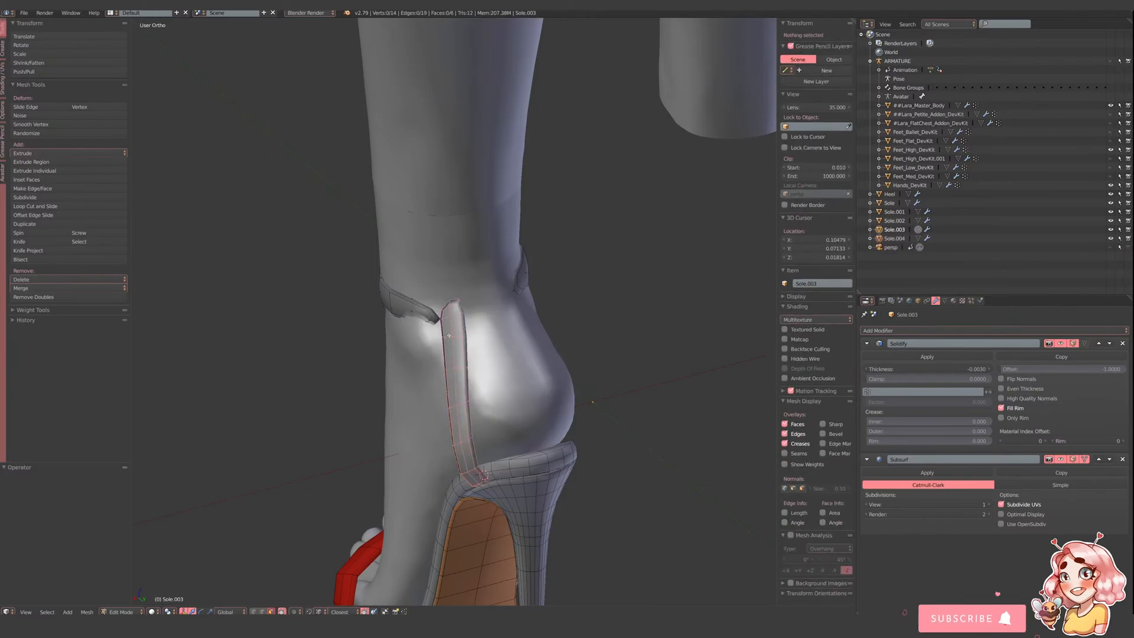
- Add a Mirror modifier on the X axis to the separated vertical strap and place it first in the modifier stack
key(Tab)
right_click(451, 337)
mouse_move(452, 391)
middle_down()
mouse_move(463, 403)
mouse_move(459, 389)
middle_up()
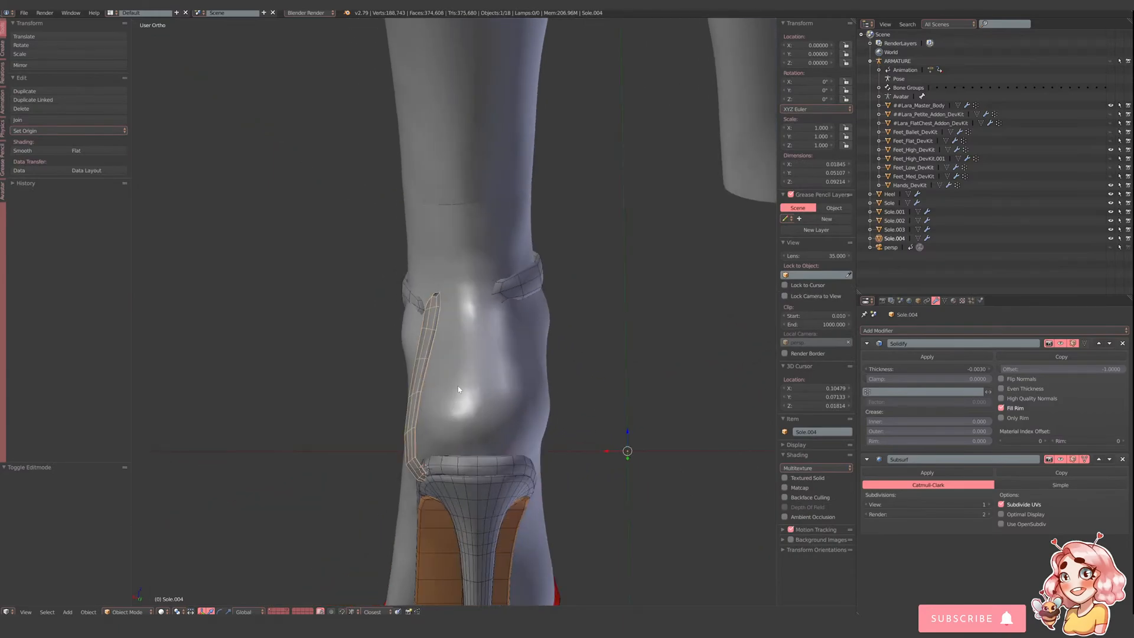
click(892, 331)
click(944, 421)
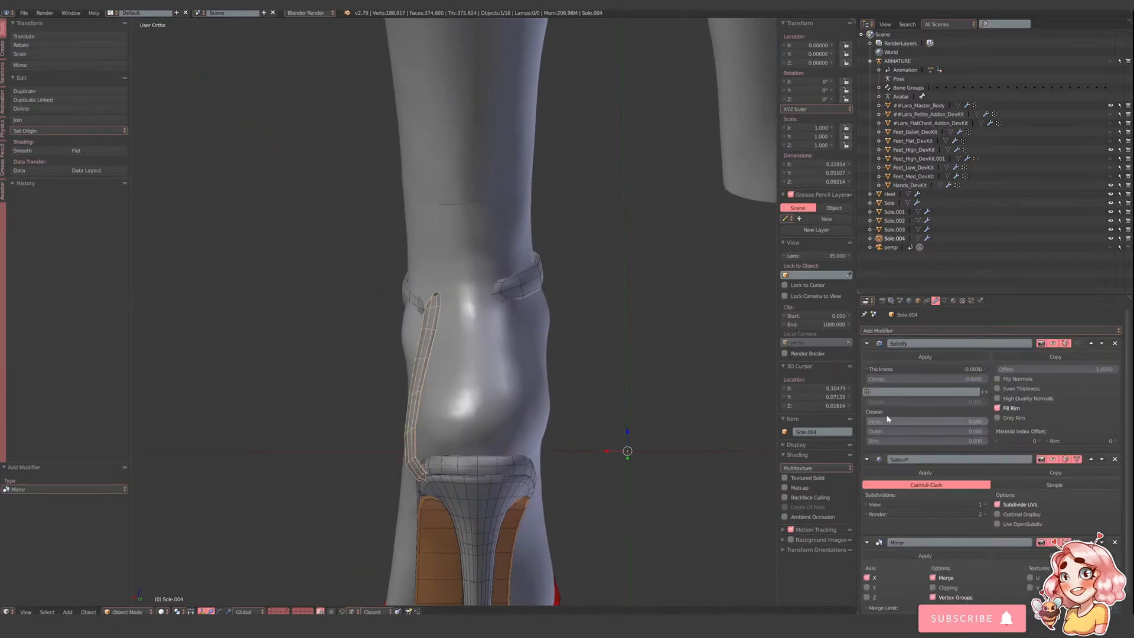
scroll(591, 354, down, 4)
click(1091, 545)
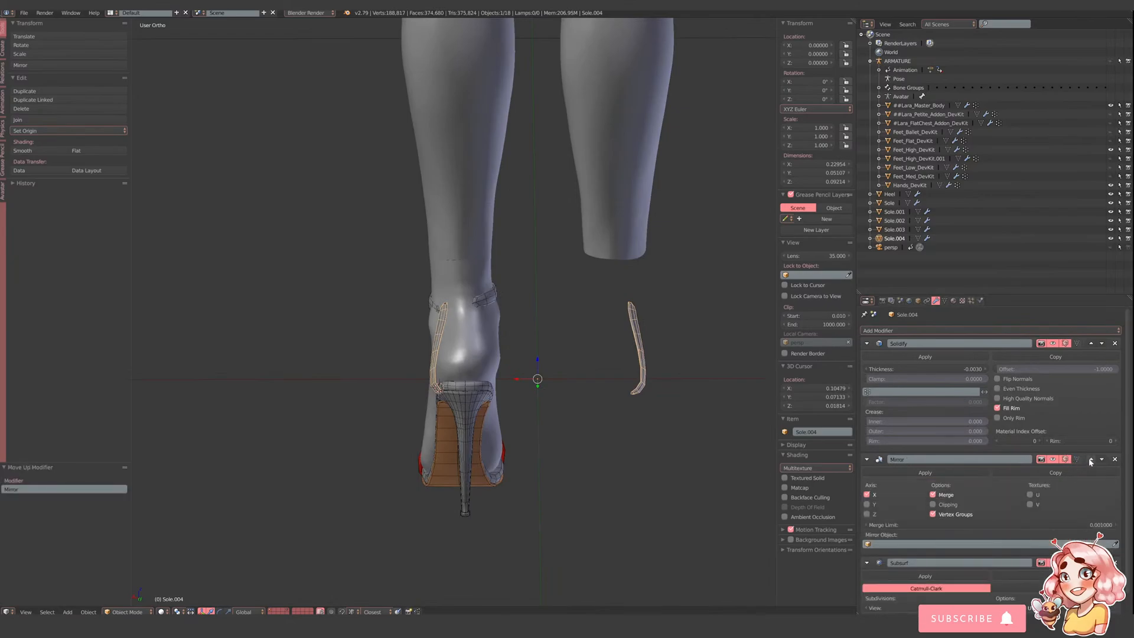
click(1090, 459)
- Collapse the Solidify and Subsurf modifiers and apply the Mirror modifier on the vertical strap
click(866, 343)
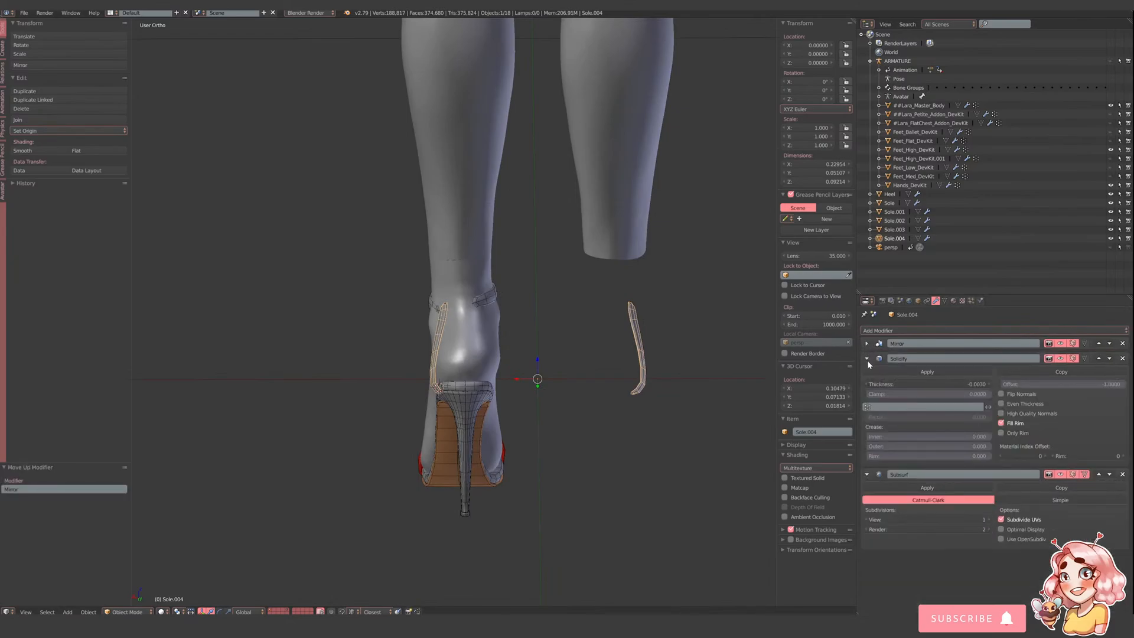
click(867, 358)
click(866, 374)
click(867, 344)
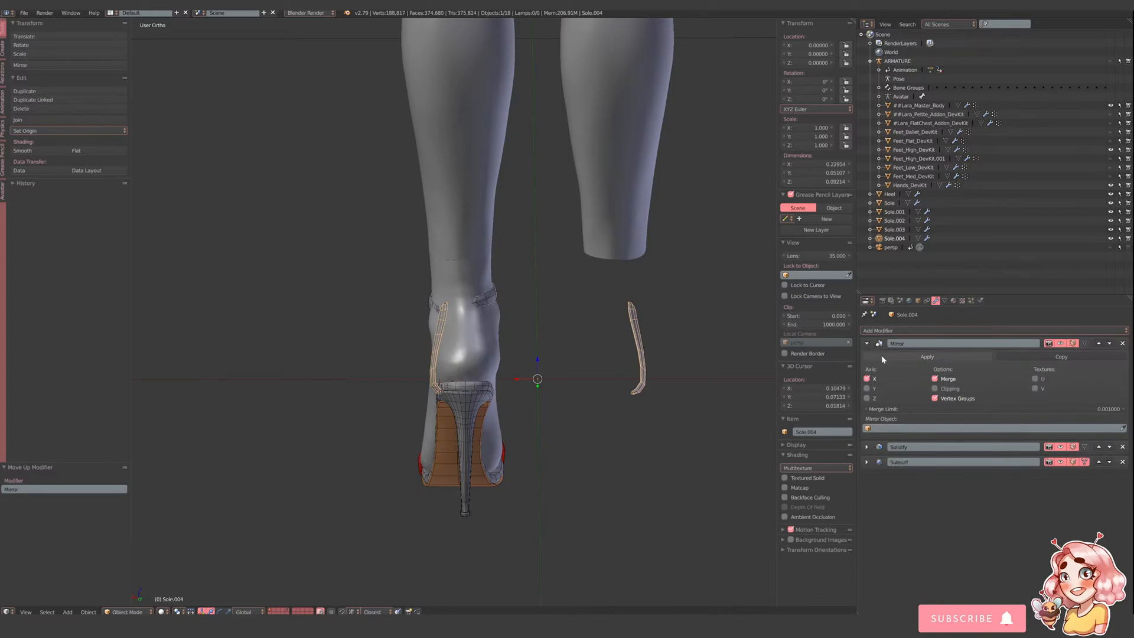
click(881, 356)
- Select the whole mirrored strap and move it 0.154 along X to the inner side of the heel
scroll(695, 381, up, 1)
key(Tab)
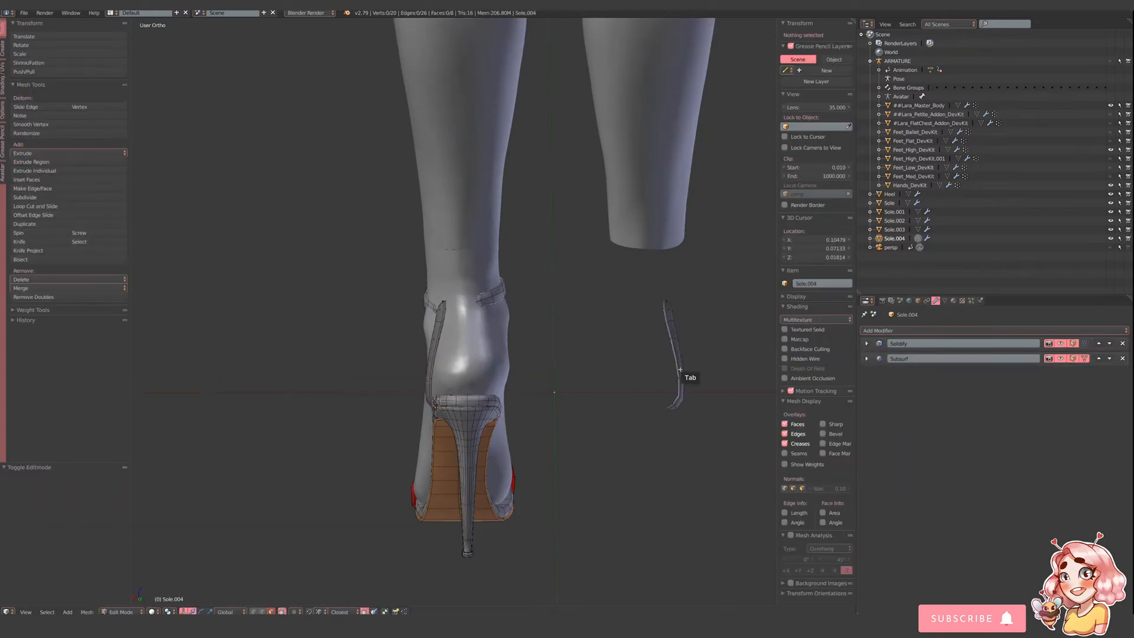
key(z)
key(b)
drag(654, 284, 737, 442)
key(z)
drag(659, 358, 489, 357)
- Nudge the mirrored inner strap another 0.001 along X against the heel
mouse_move(540, 366)
middle_down()
mouse_move(552, 354)
mouse_move(538, 349)
mouse_move(543, 363)
middle_up()
scroll(553, 377, up, 2)
middle_drag(549, 412, 606, 432)
shift+middle_drag(606, 432, 613, 390)
shift+middle_drag(536, 397, 574, 425)
scroll(574, 425, up, 3)
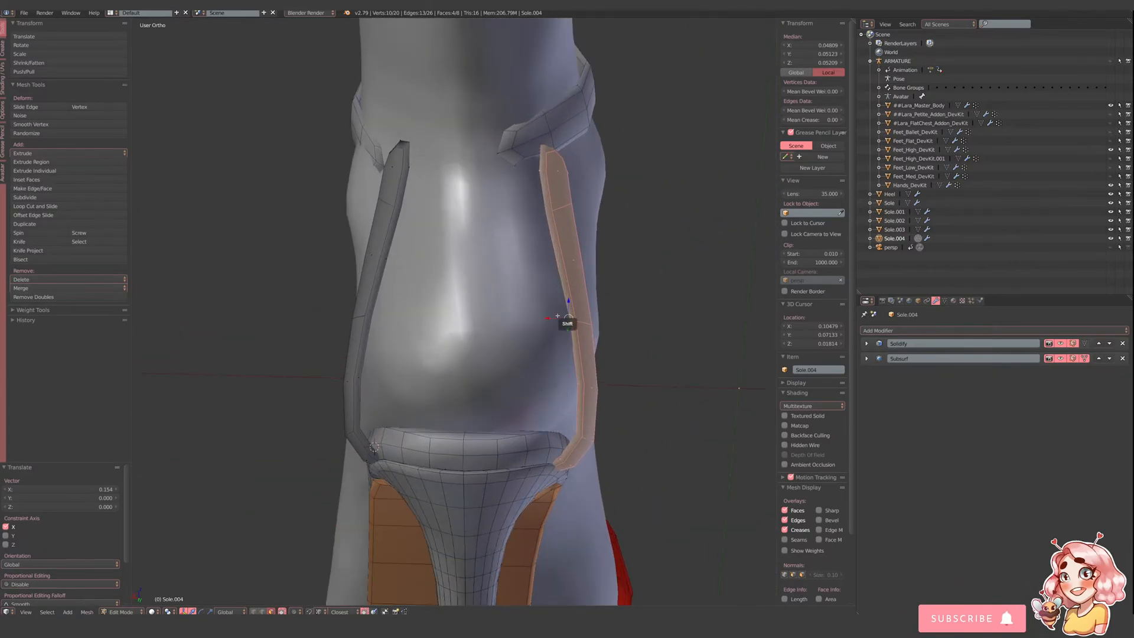
click(556, 315)
drag(551, 318, 547, 319)
- Enable proportional editing and move the inner strap's middle cross edge along X out of the foot surface
click(292, 612)
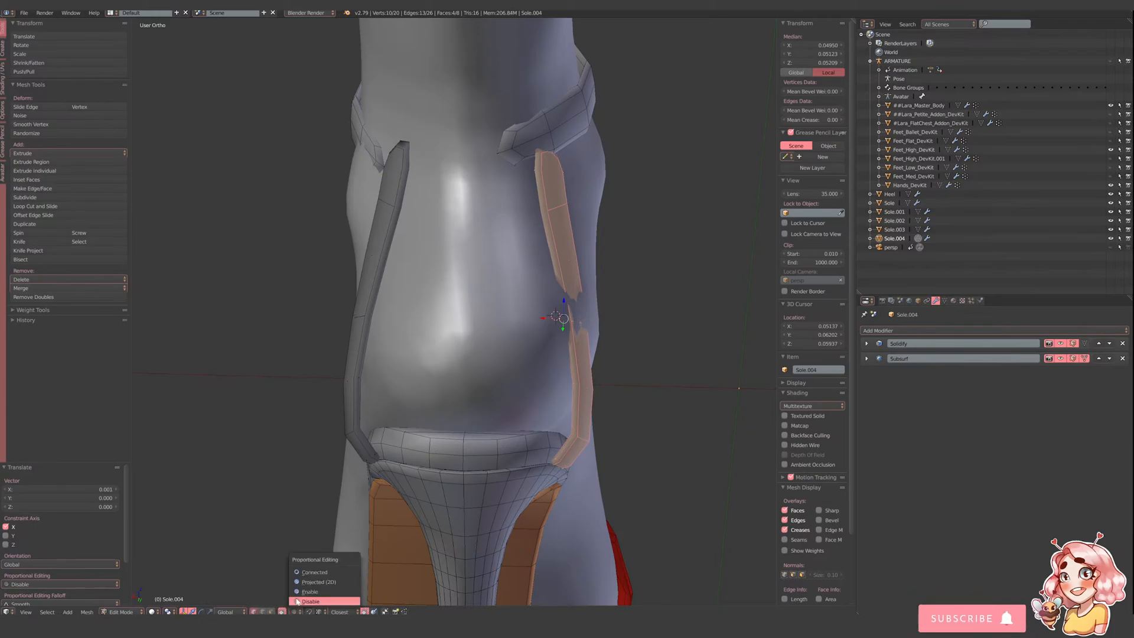
click(310, 591)
right_click(574, 319)
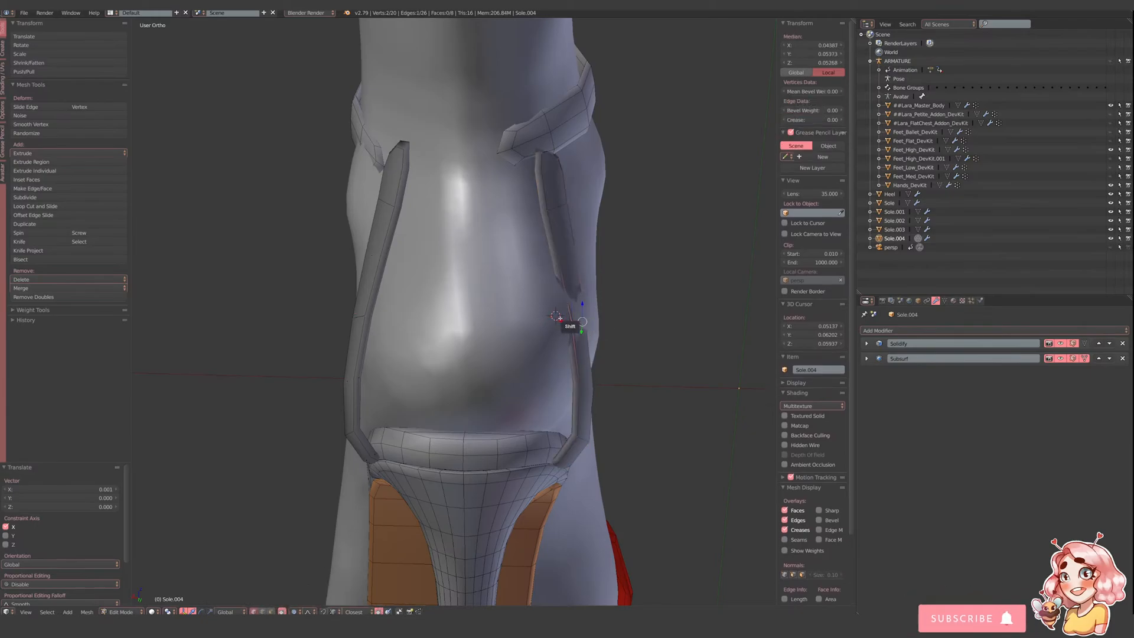
key(g)
key(x)
click(566, 320)
- Switch editing to the ankle strap and select both of its end edges behind the ankle
middle_drag(566, 320, 480, 210)
key(Tab)
right_click(571, 231)
key(Tab)
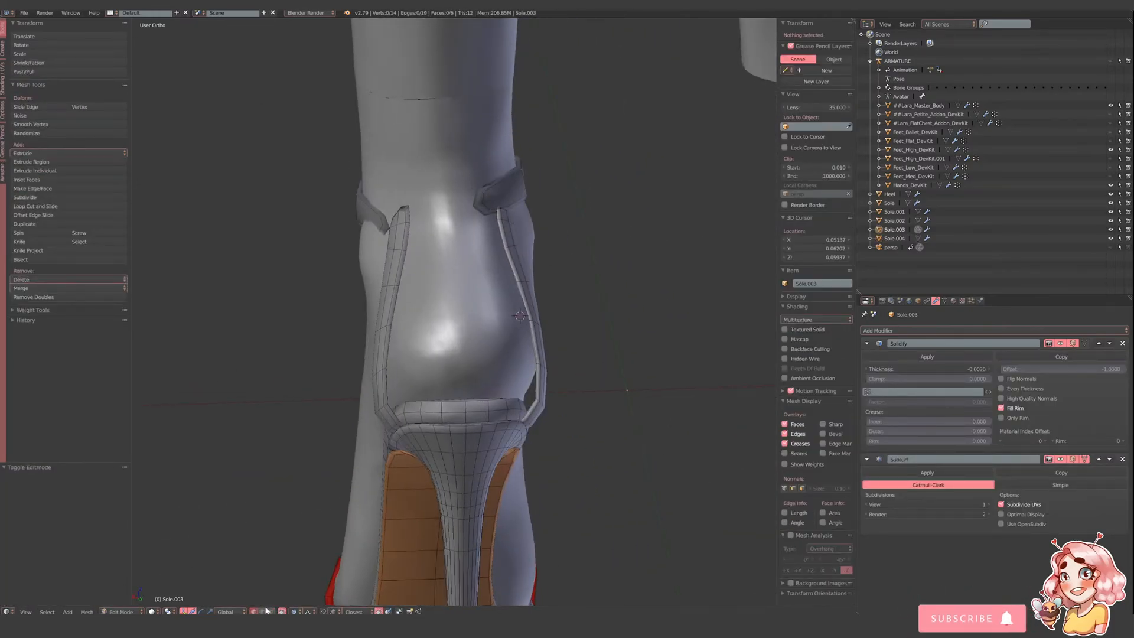
right_click(483, 201)
shift+right_click(381, 223)
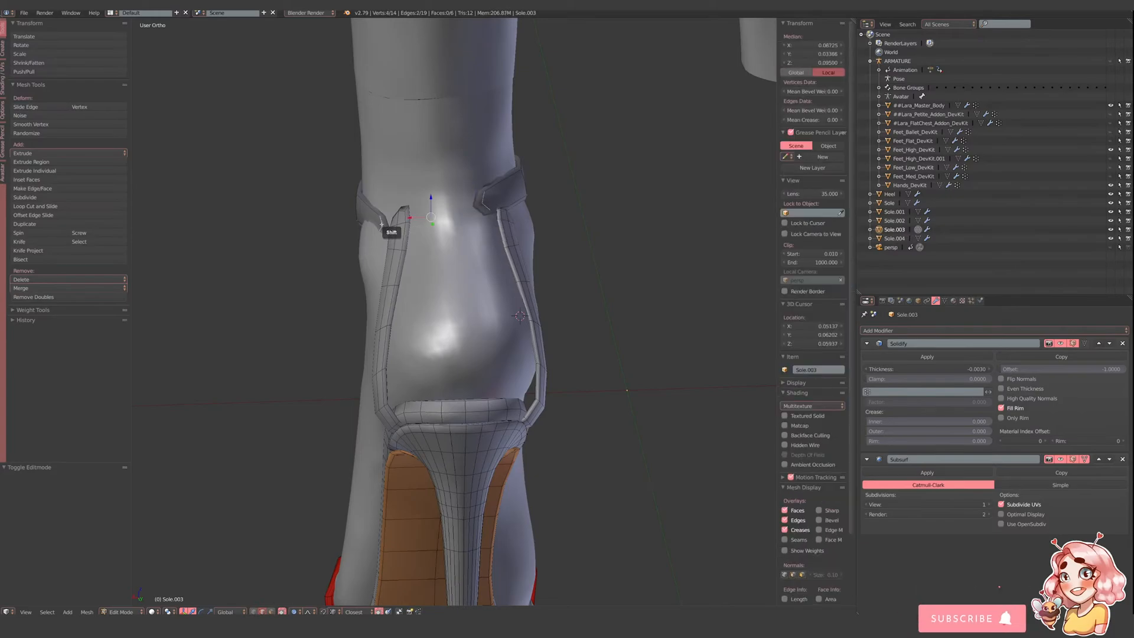
middle_drag(381, 223, 373, 245)
drag(382, 250, 371, 217)
middle_drag(370, 219, 476, 197)
key(ctrl+z)
key(ctrl+z)
key(ctrl+z)
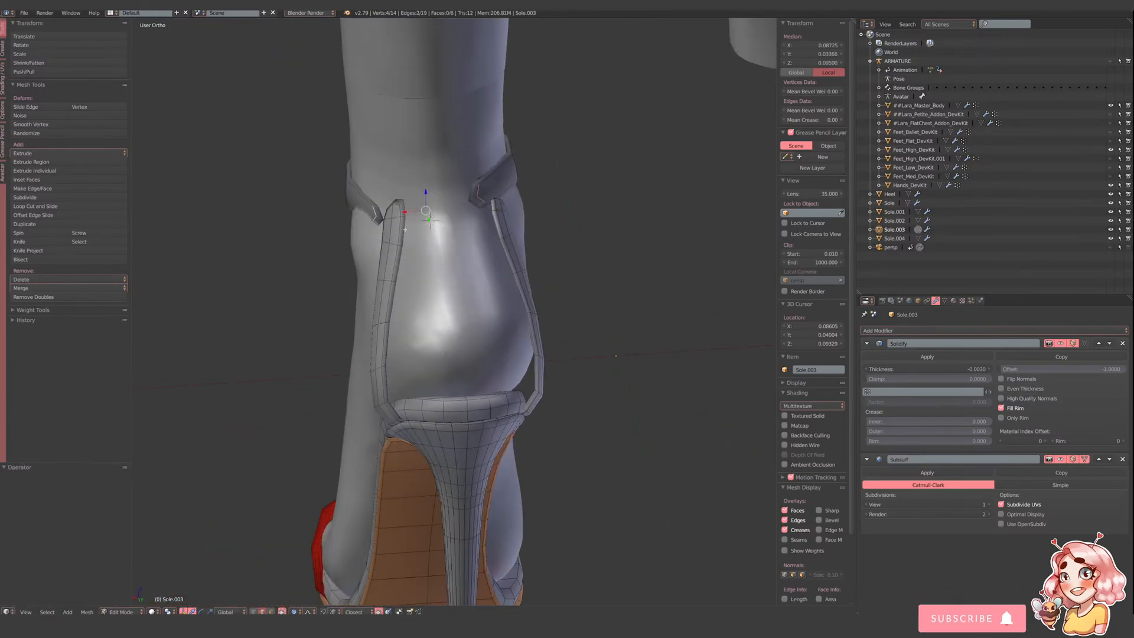
- Raise both ankle strap end edges 0.009 along Z and fill a face between them behind the ankle
middle_drag(405, 230, 408, 226)
drag(367, 218, 379, 196)
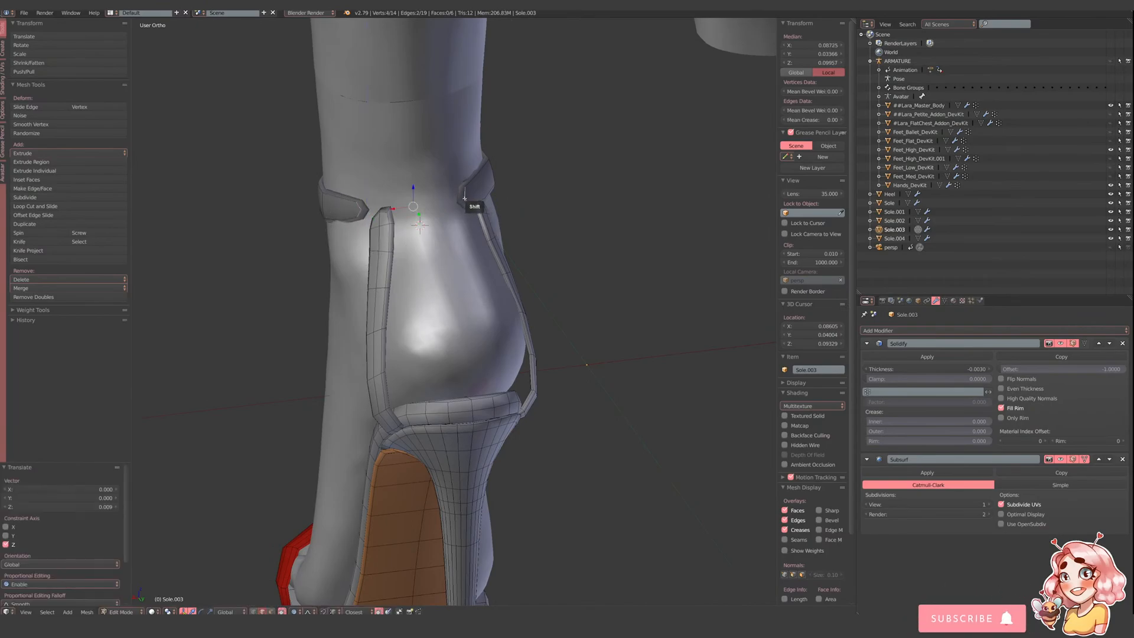
key(f)
middle_drag(418, 229, 464, 239)
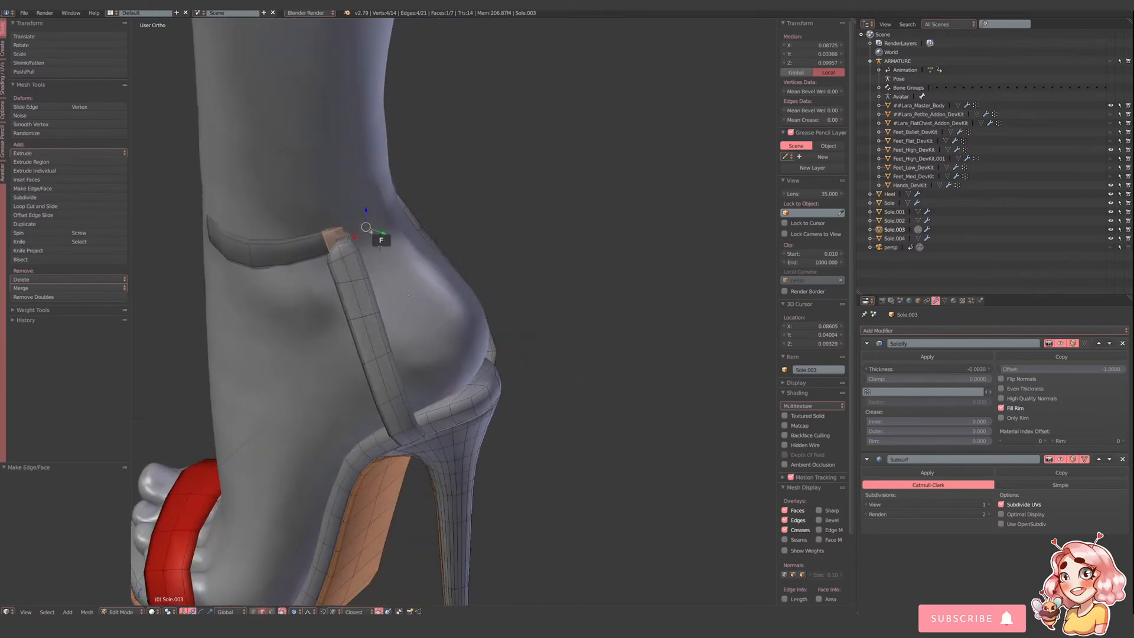
- Raise the new face behind the ankle along Z and the outer ankle's middle cross edge by 0.006 along Z
drag(378, 230, 382, 207)
middle_drag(368, 226, 392, 235)
right_click(263, 286)
drag(262, 274, 198, 257)
- Scale the ankle strap's outer back cross edge by 1.354 and rotate the cross edge behind the ankle
right_click(345, 250)
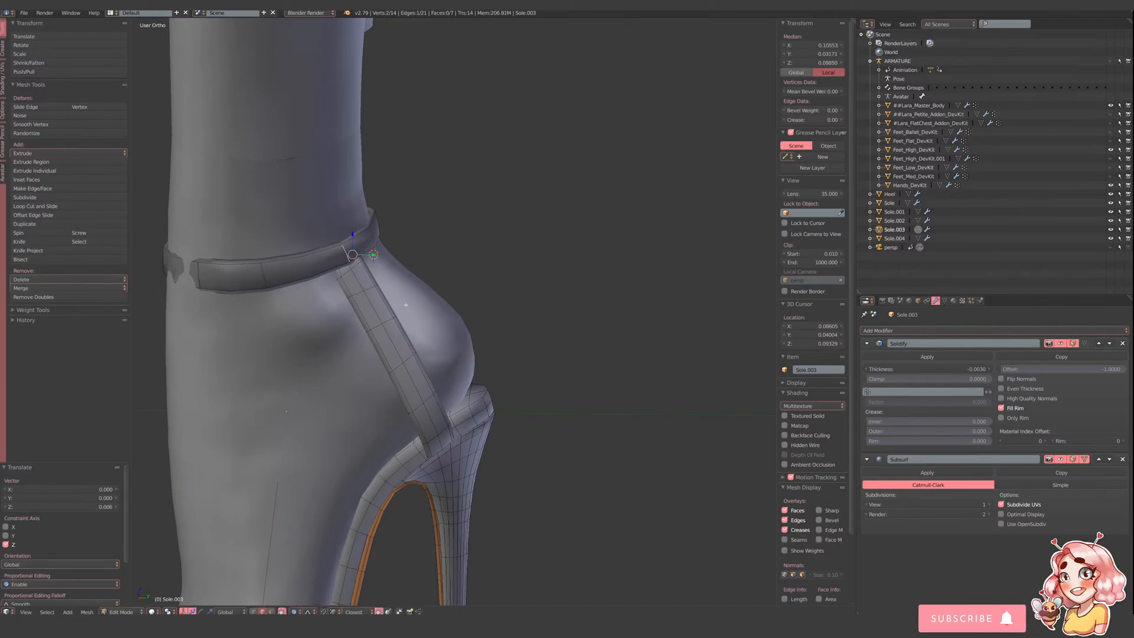
key(s)
click(421, 326)
middle_drag(421, 326, 347, 320)
shift+middle_drag(443, 269, 406, 390)
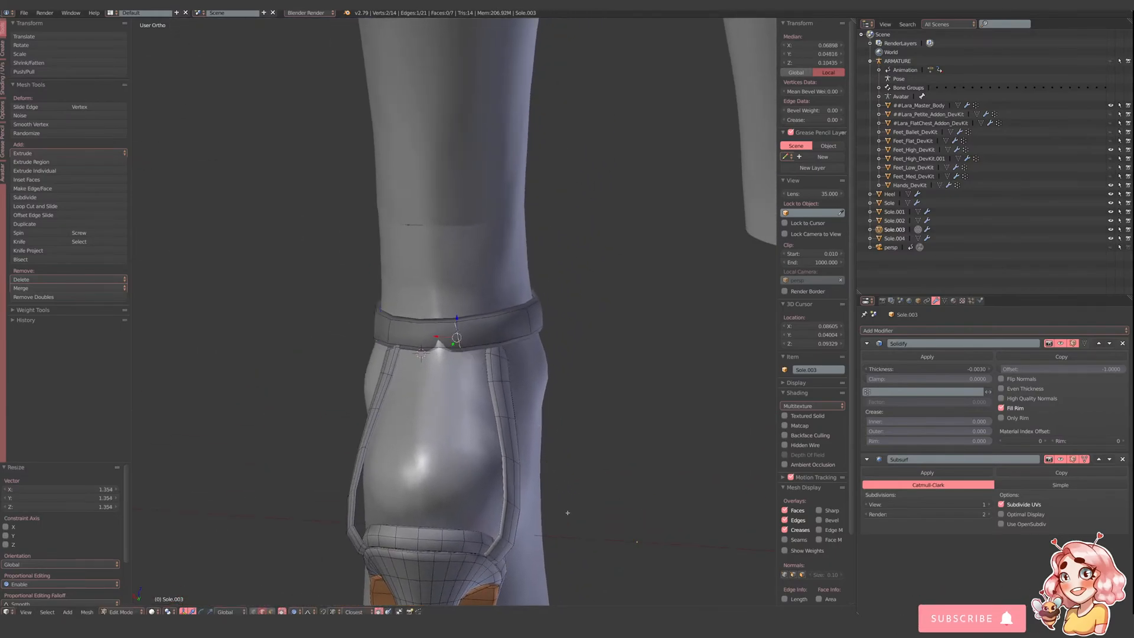
key(r)
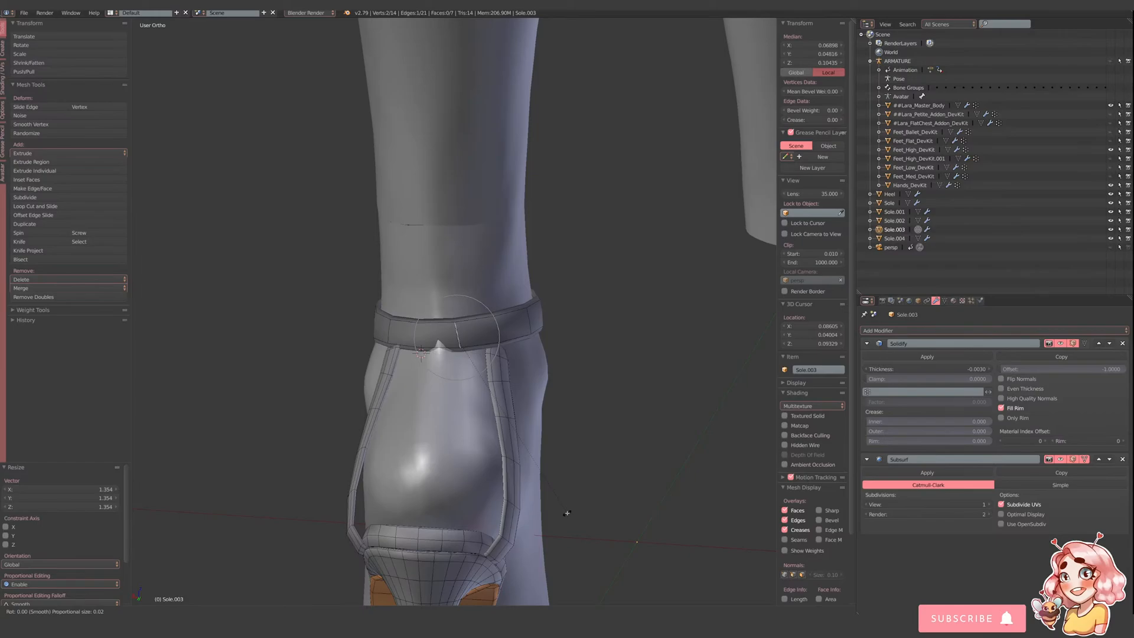
click(508, 514)
- Raise the ankle strap along Z, lifting the cross edge at the front of the ankle by 0.003
drag(380, 313, 380, 308)
middle_drag(577, 392, 474, 366)
drag(639, 390, 638, 382)
middle_drag(660, 385, 595, 382)
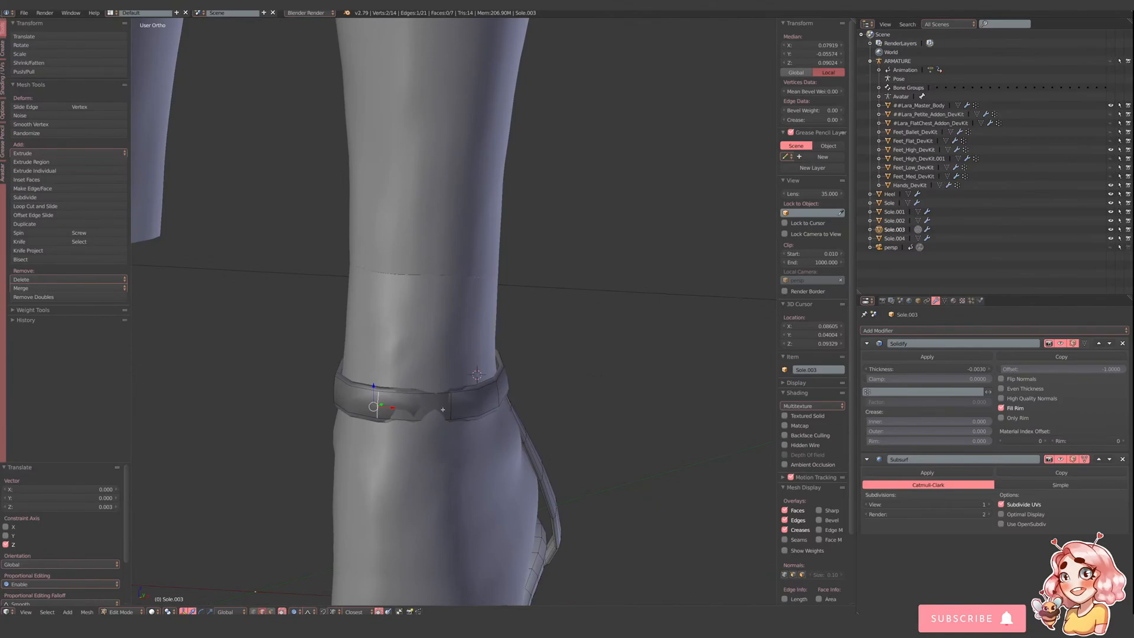
- Move the ankle strap's outer front cross edge -0.003 along Y and its outer back cross edge -0.003 along X
middle_drag(477, 406, 456, 418)
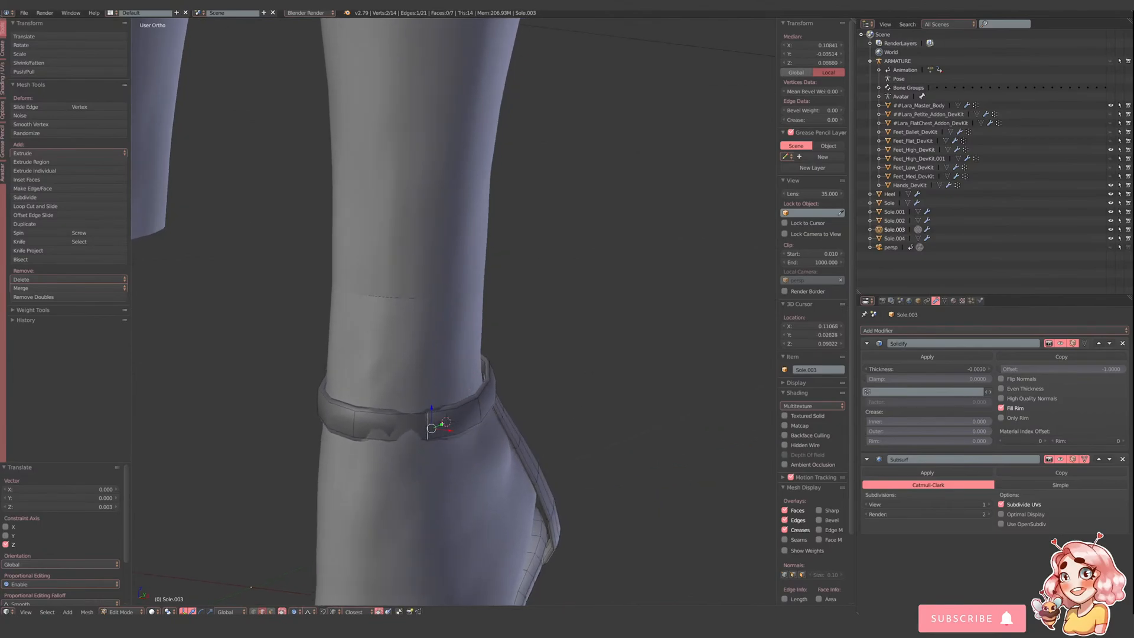
drag(443, 423, 452, 451)
middle_drag(452, 451, 463, 381)
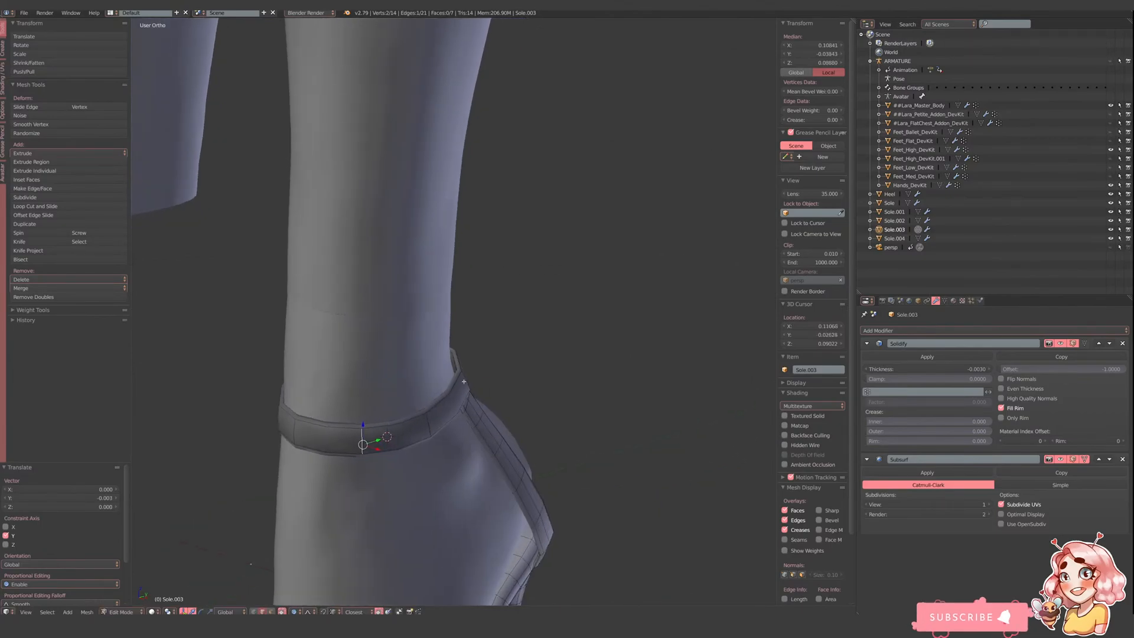
right_click(464, 382)
click(487, 379)
drag(494, 378, 488, 375)
- Raise the cross edge behind the ankle 0.003 along Z and rotate the ankle strap's outer back cross edge
scroll(526, 394, down, 1)
middle_drag(527, 394, 500, 365)
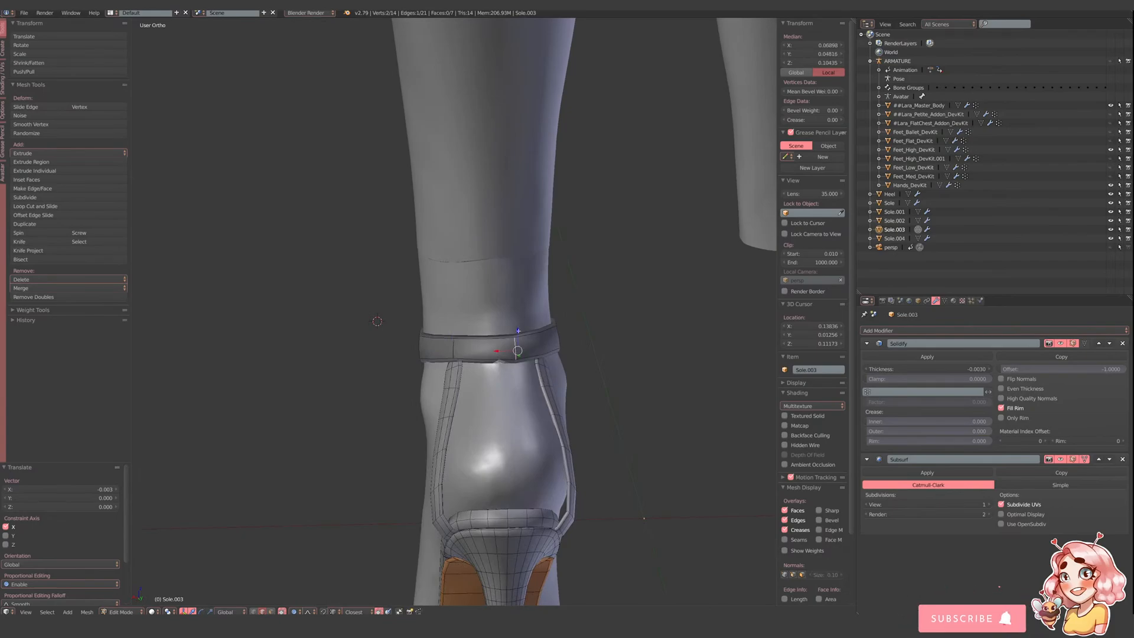
drag(518, 331, 517, 324)
middle_drag(518, 324, 522, 342)
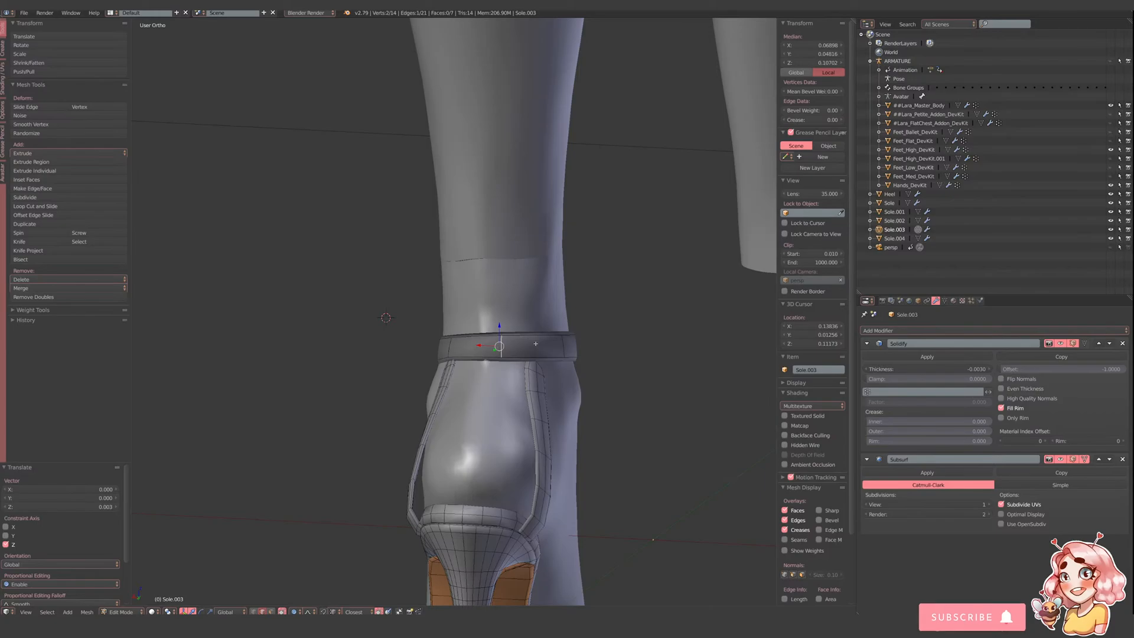
middle_drag(530, 324, 506, 364)
key(r)
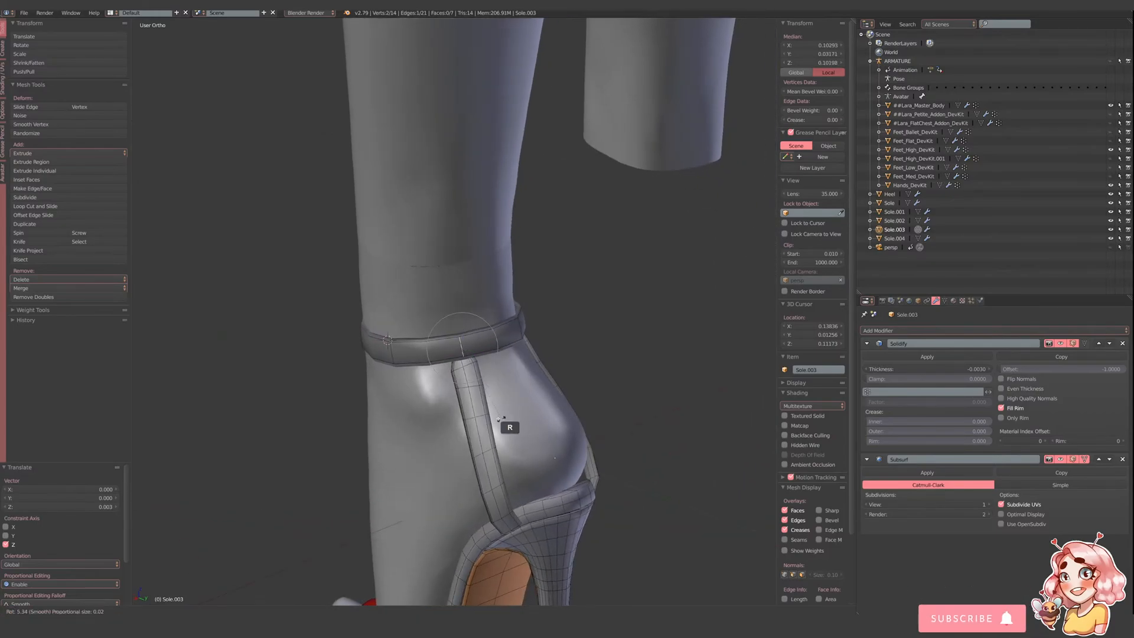
click(504, 424)
- Raise the ankle strap's cross edge on the outer side of the ankle 0.003 along Z
middle_drag(405, 375, 440, 360)
right_click(391, 365)
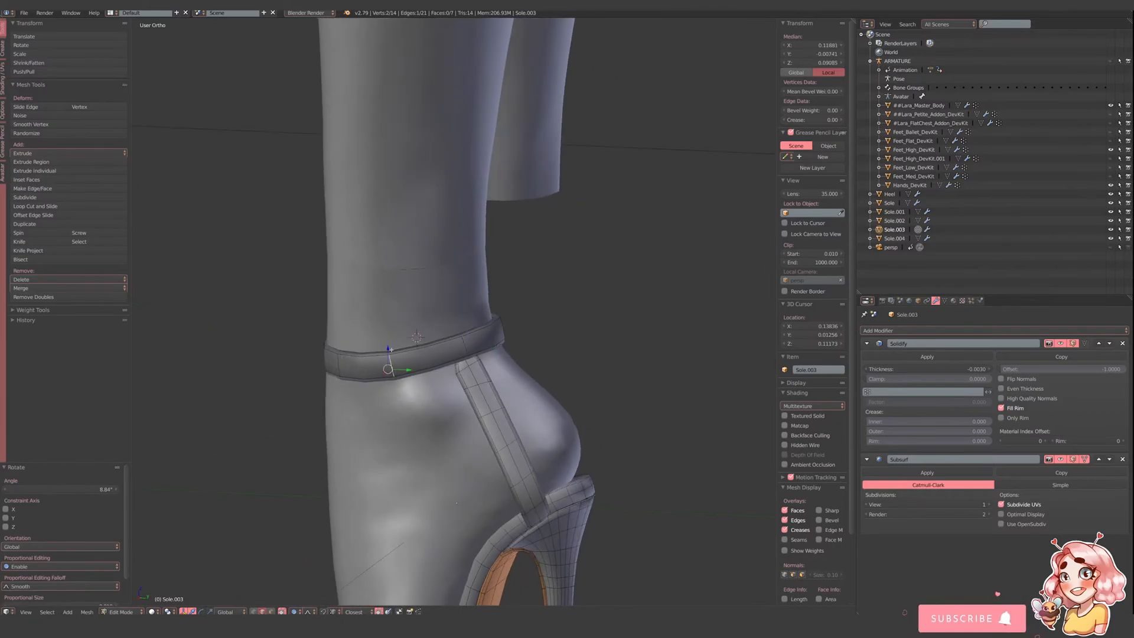
drag(388, 348, 389, 341)
middle_drag(530, 294, 534, 366)
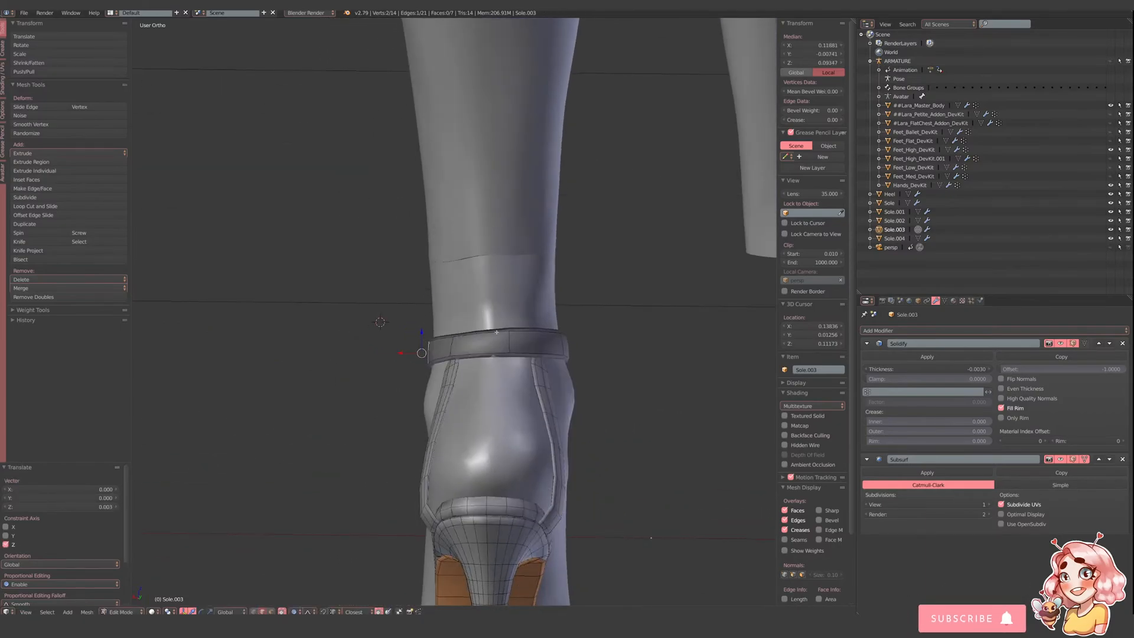
- Switch editing to the vertical straps, move the inner strap's top edge along X and raise it 0.007 along Z
key(Tab)
right_click(540, 369)
key(Tab)
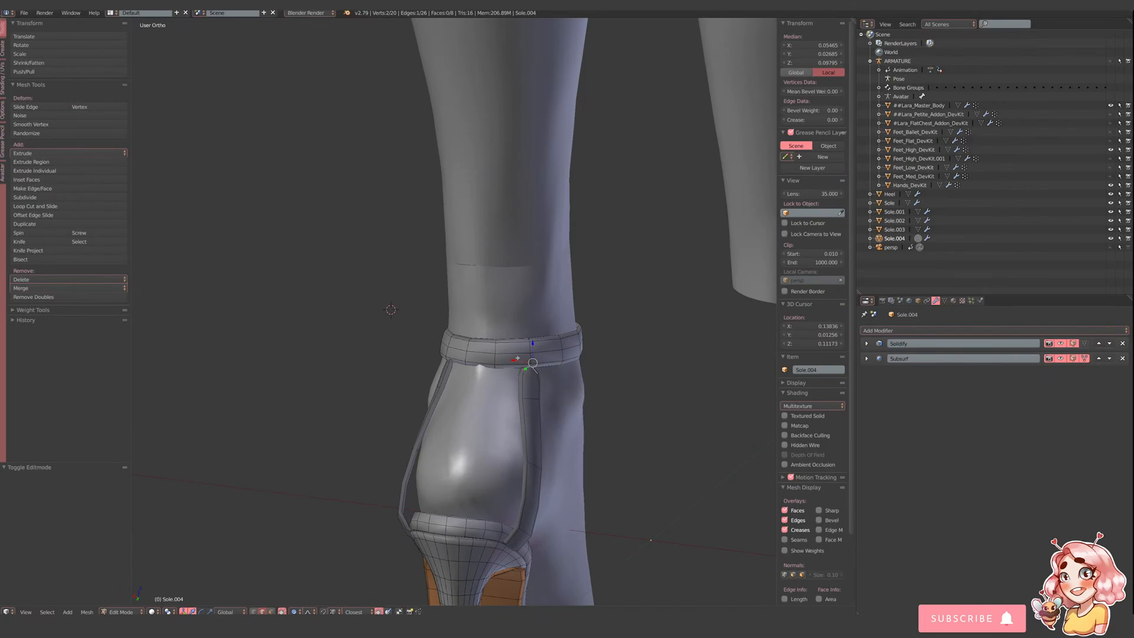
drag(514, 359, 525, 362)
middle_drag(538, 370, 568, 382)
drag(515, 368, 537, 351)
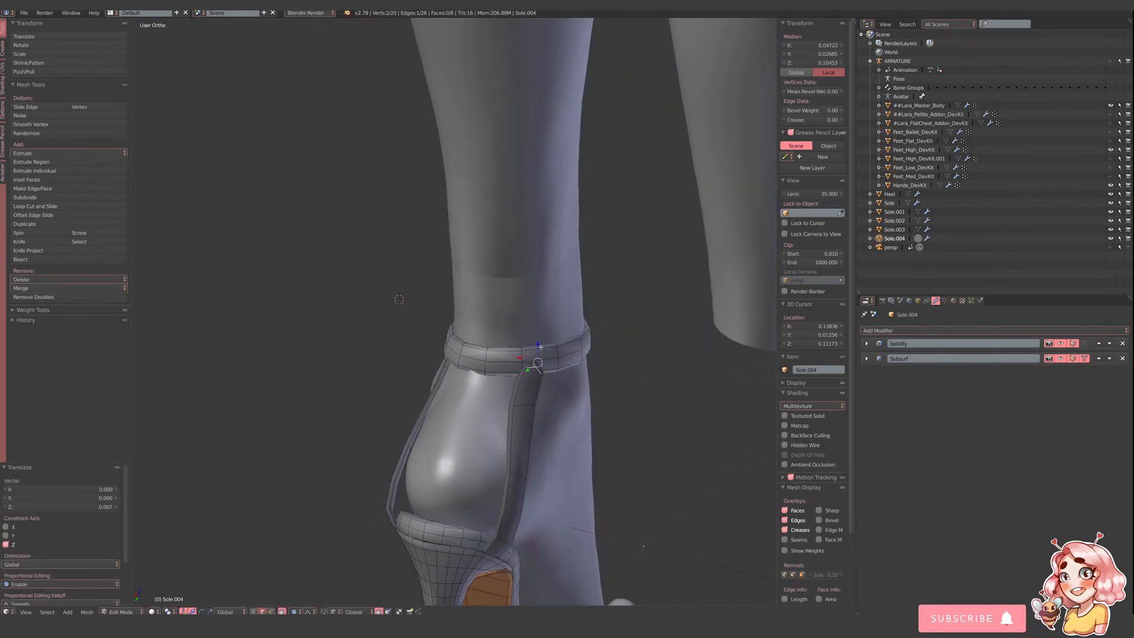
- Rotate the inner vertical strap's top edge by about -13° under the ankle strap
middle_drag(536, 351, 540, 362)
key(r)
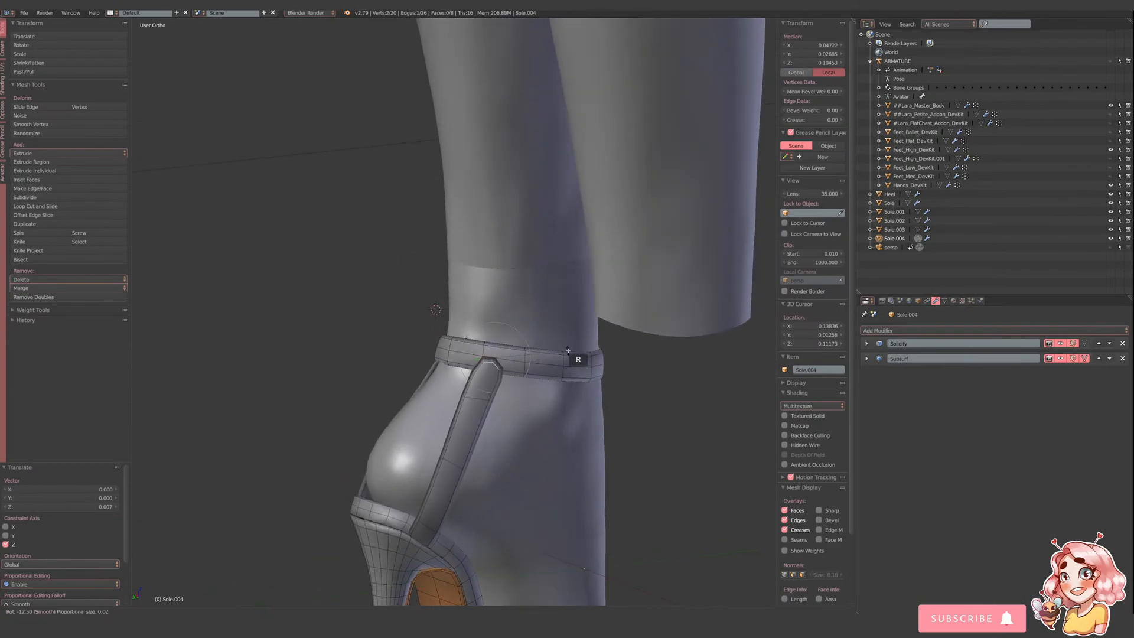
click(578, 360)
- Disable proportional editing, then rotate the cross edge just below the inner strap's top and scale it by 0.789
click(297, 612)
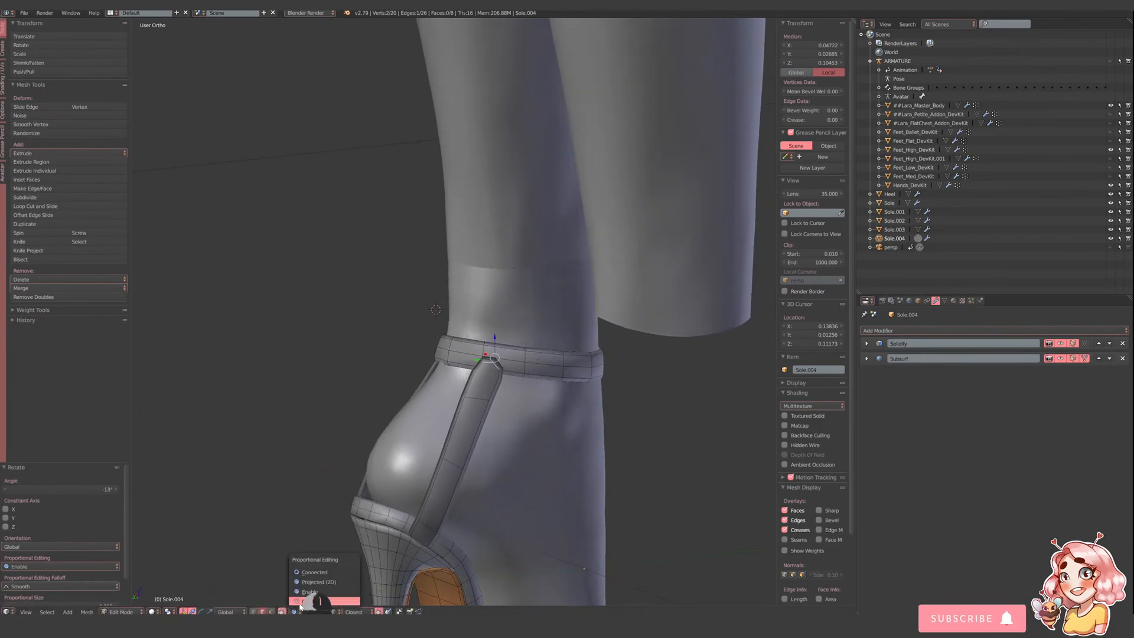
click(310, 601)
right_click(475, 398)
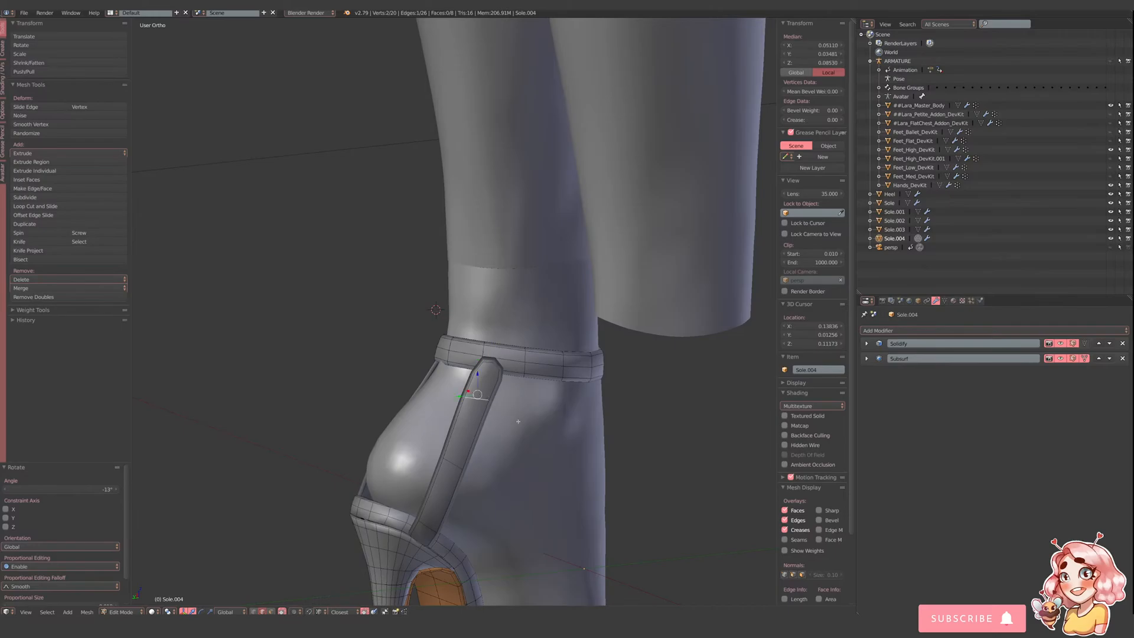
key(r)
click(511, 490)
key(s)
click(529, 459)
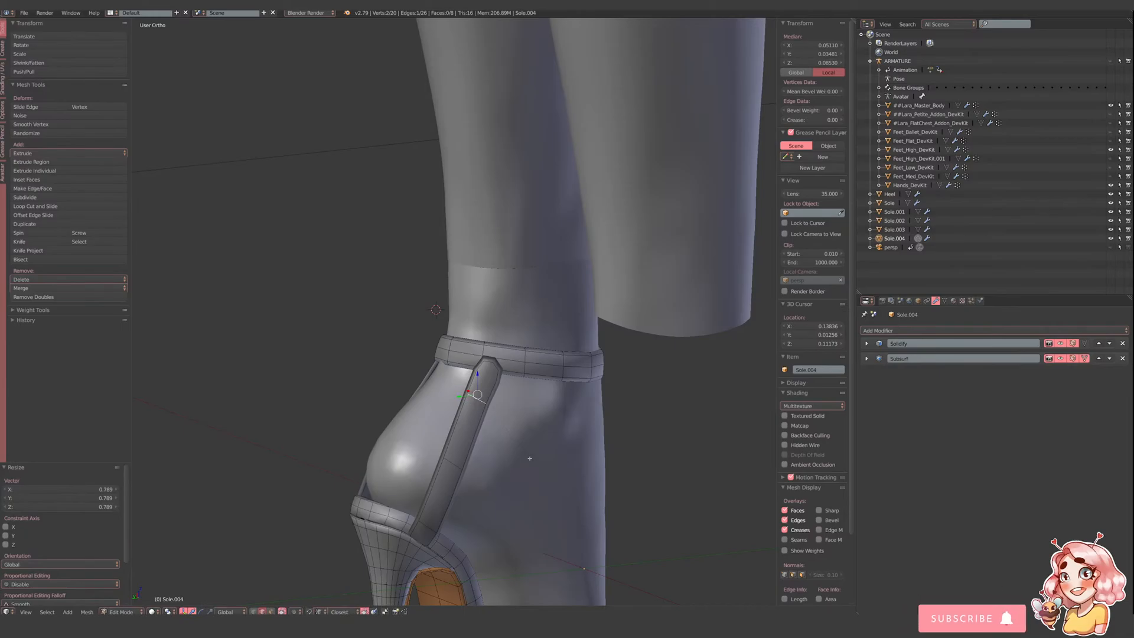
- Rotate the cross edge just below the outer vertical strap's top by -17.7°
middle_drag(434, 360, 524, 337)
right_click(478, 382)
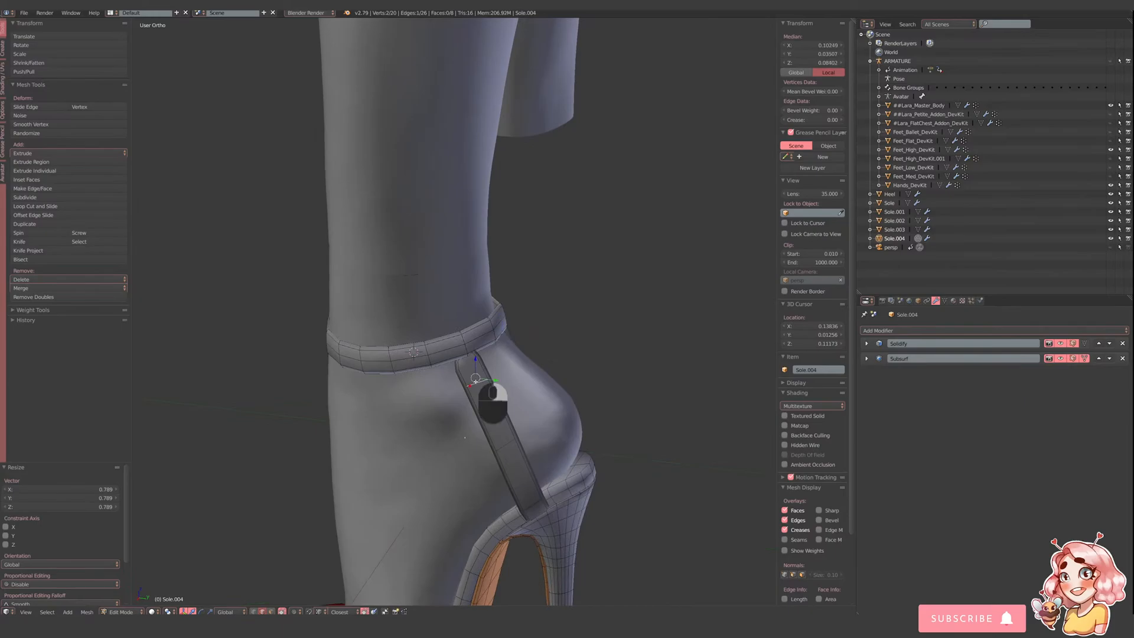
key(r)
click(600, 369)
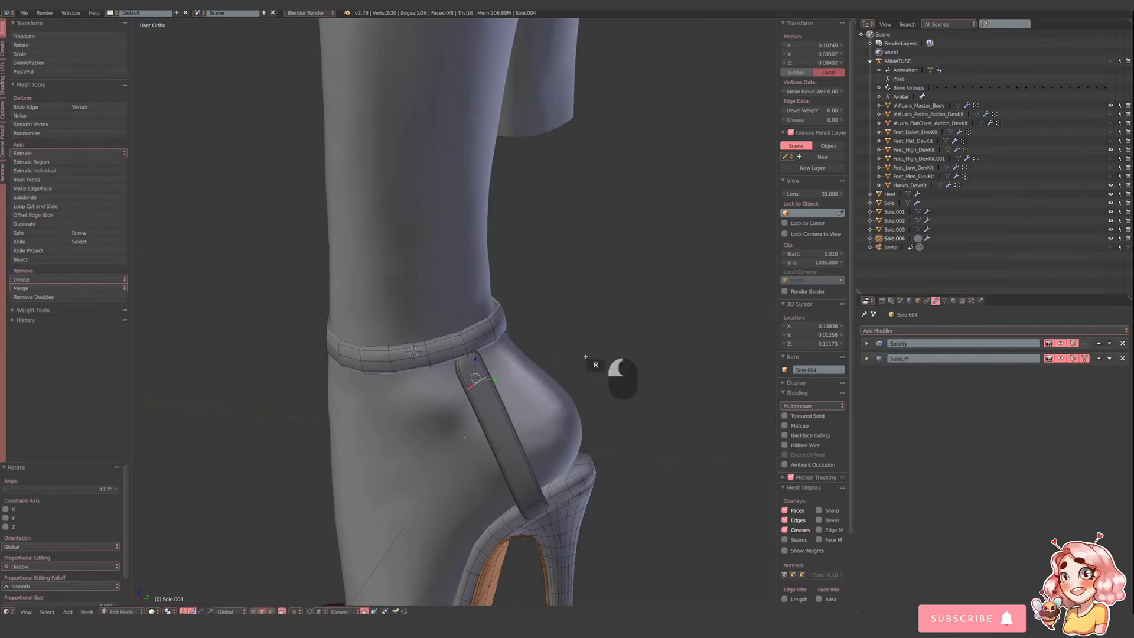
- Move the outer vertical strap's top edge 0.003 along X and rotate it 17.3° to align with the ankle strap
middle_drag(589, 362, 536, 348)
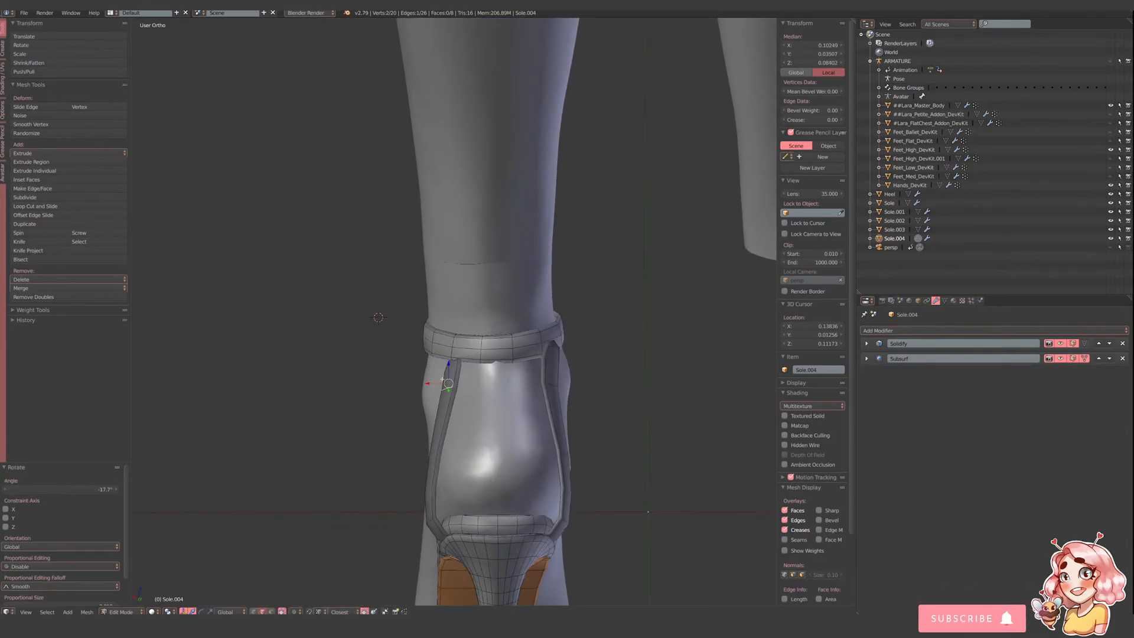
middle_drag(394, 353, 446, 367)
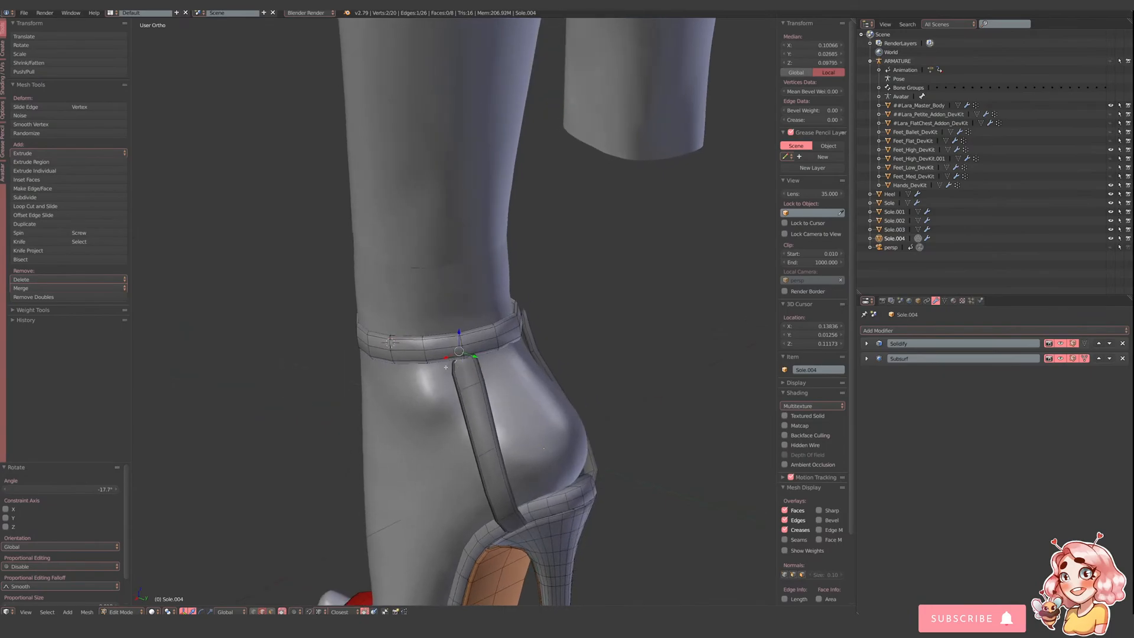
key(g)
key(x)
click(444, 357)
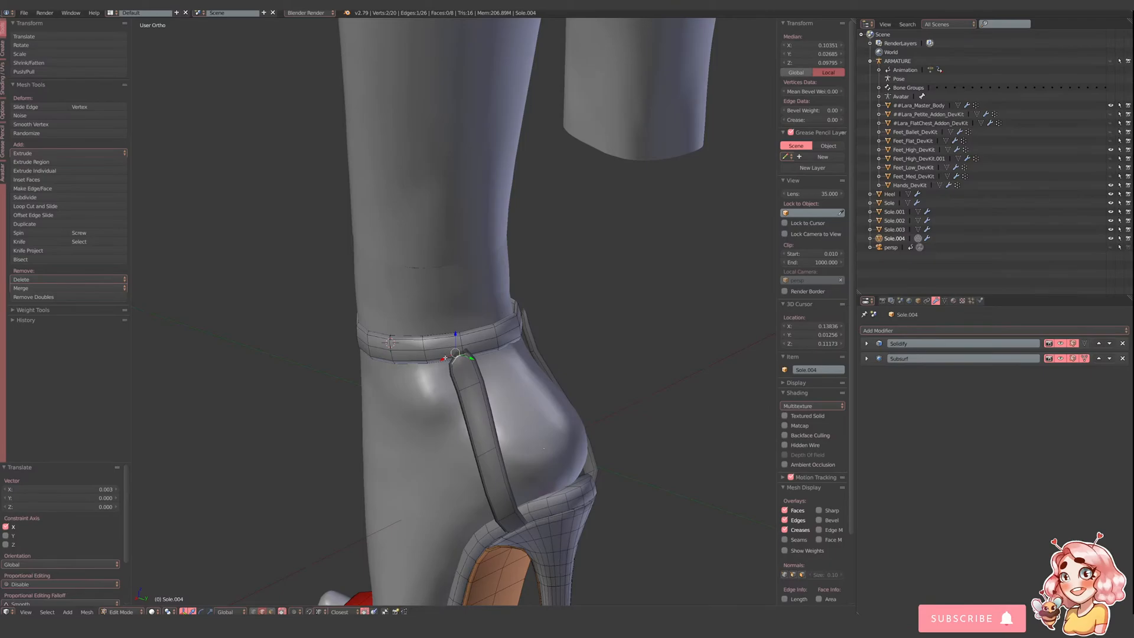
middle_drag(444, 357, 455, 359)
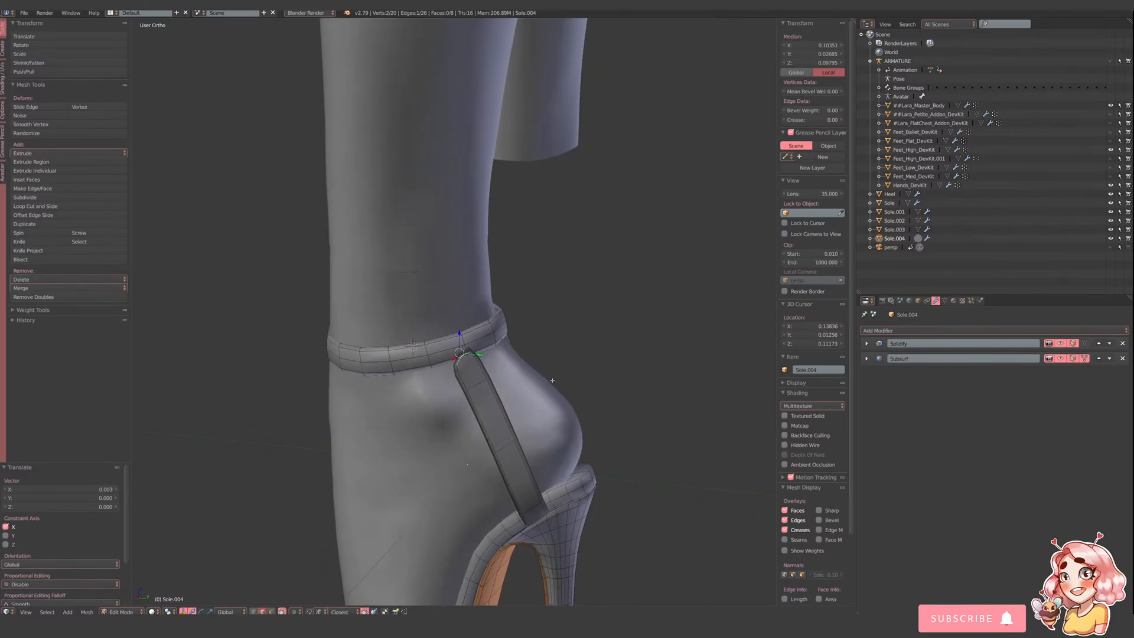
key(r)
click(561, 443)
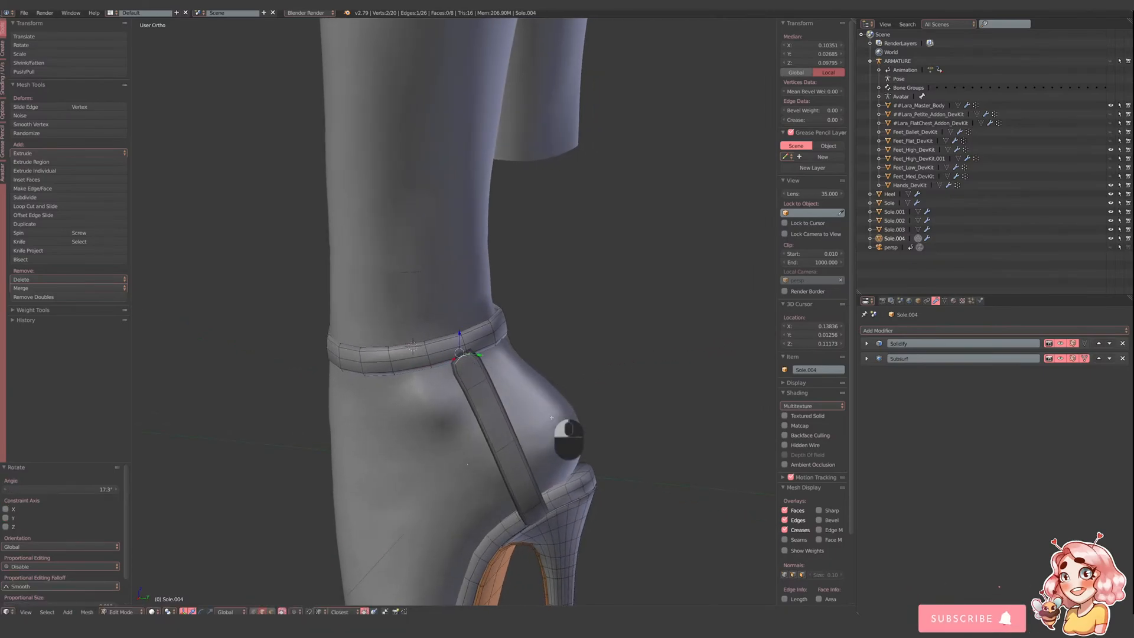
- Extrude the outer strap's top edge three times, going up over the ankle strap and folding down behind it
middle_drag(507, 400, 543, 379)
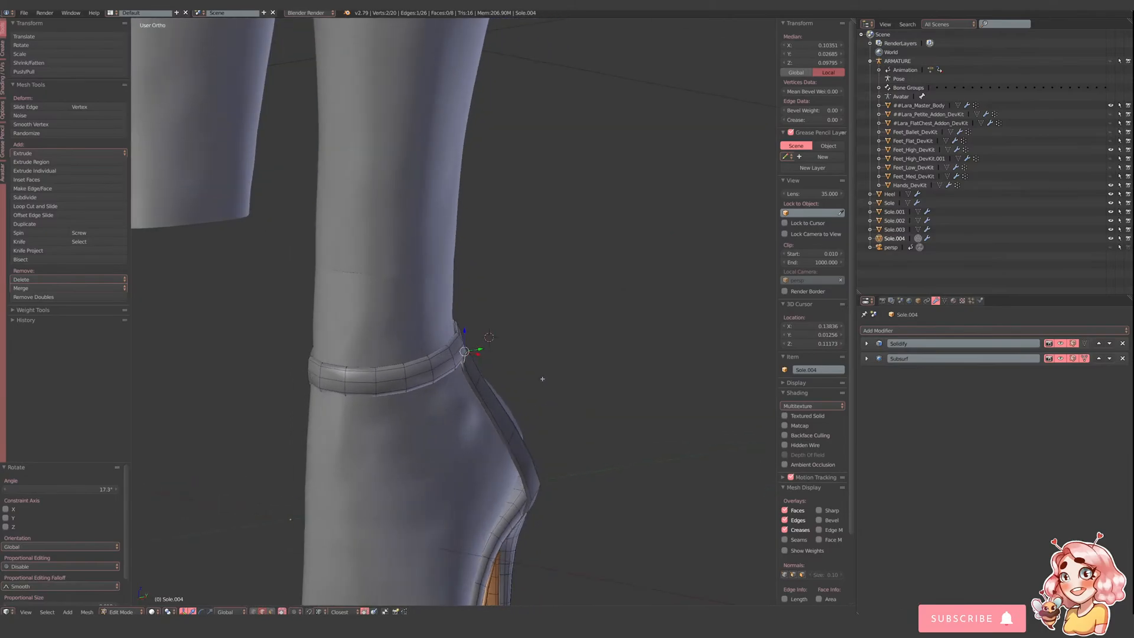
key(e)
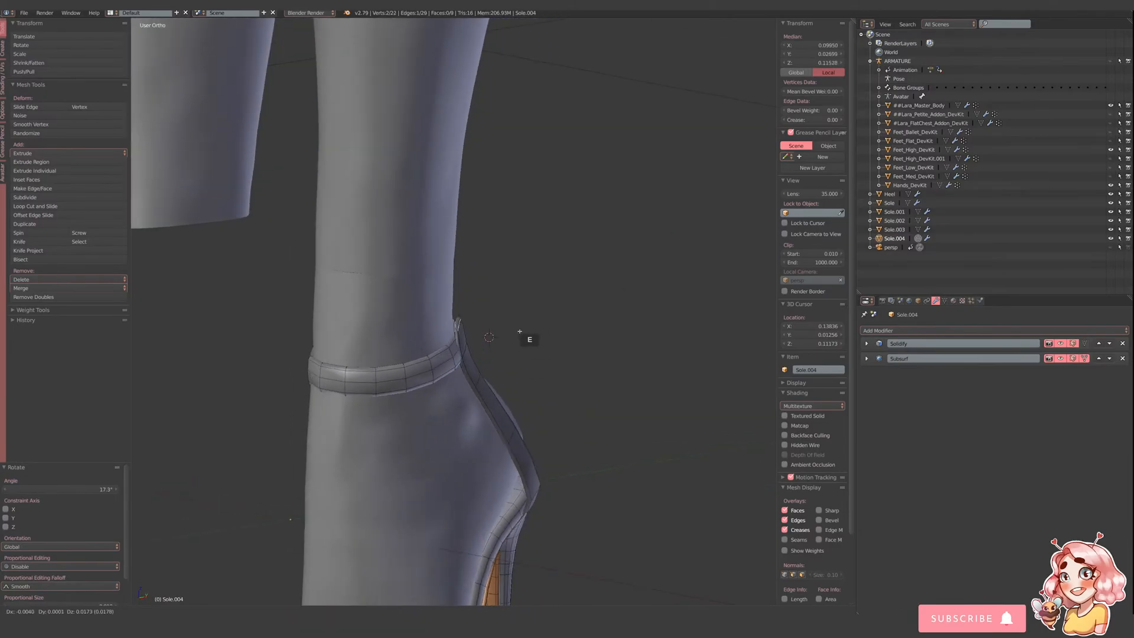
click(519, 331)
middle_drag(517, 333, 465, 344)
key(e)
click(467, 341)
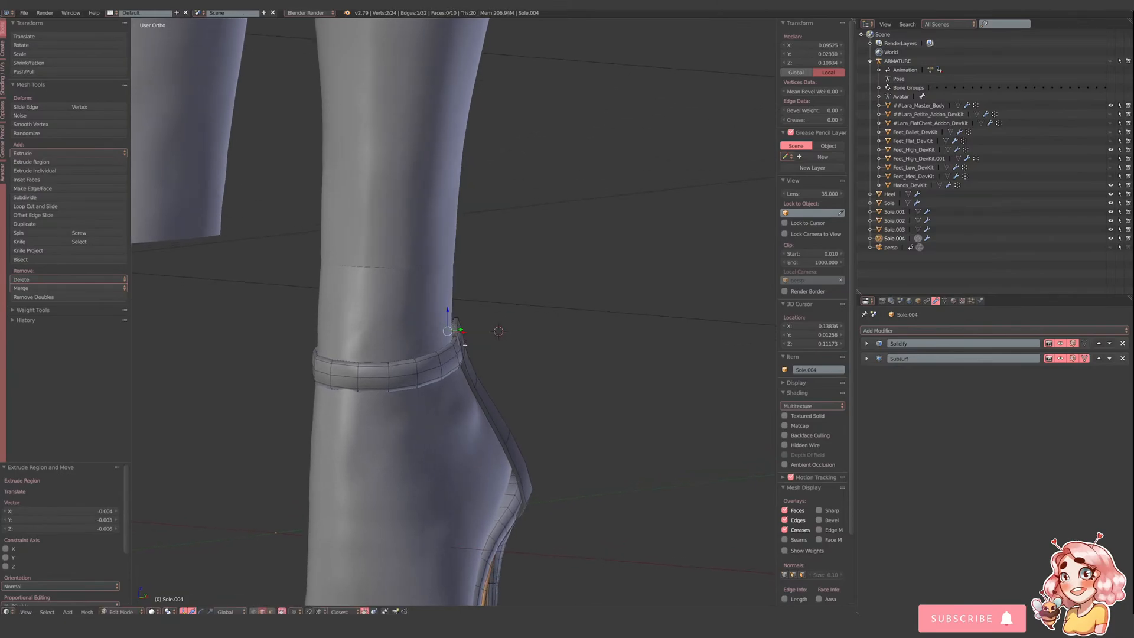
key(e)
click(476, 389)
- Position the folded end behind the ankle strap, moving its edges along Y, 0.004 along X and -0.006 along Z
middle_drag(476, 389, 467, 342)
key(g)
key(y)
click(457, 332)
key(g)
key(x)
click(457, 334)
key(z)
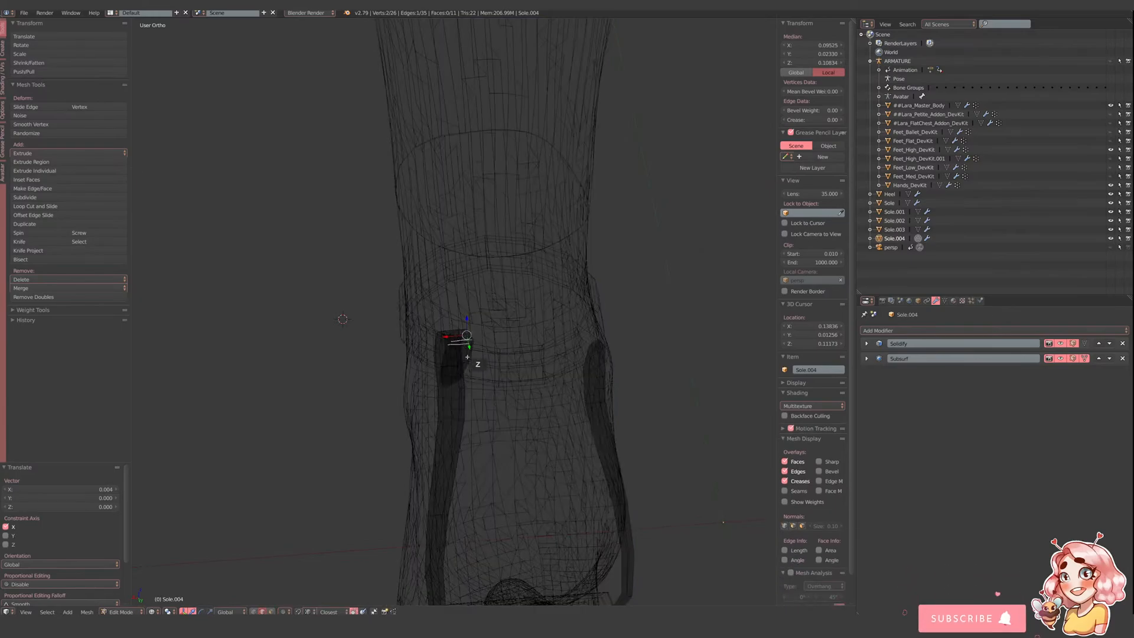
key(z)
drag(466, 319, 468, 332)
middle_drag(468, 332, 444, 335)
key(z)
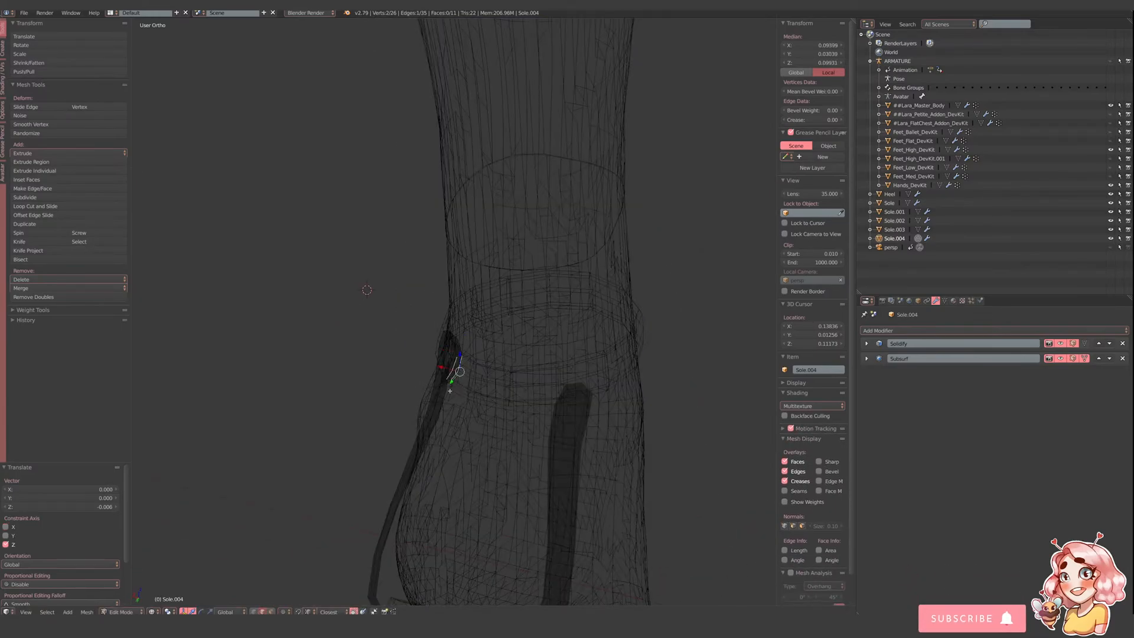
- Move the last edge of the outer strap's folded end 0.001 along X and 0.004 along Y
middle_drag(449, 391, 487, 386)
right_click(436, 387)
right_click(450, 381)
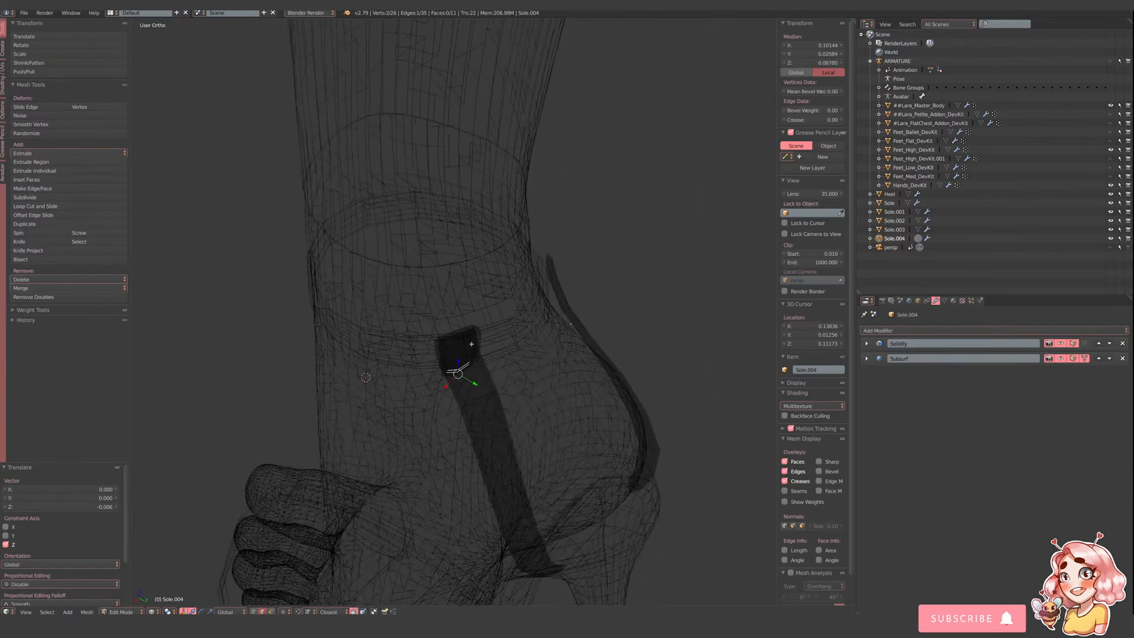
drag(477, 344, 445, 347)
right_click(459, 372)
key(g)
key(y)
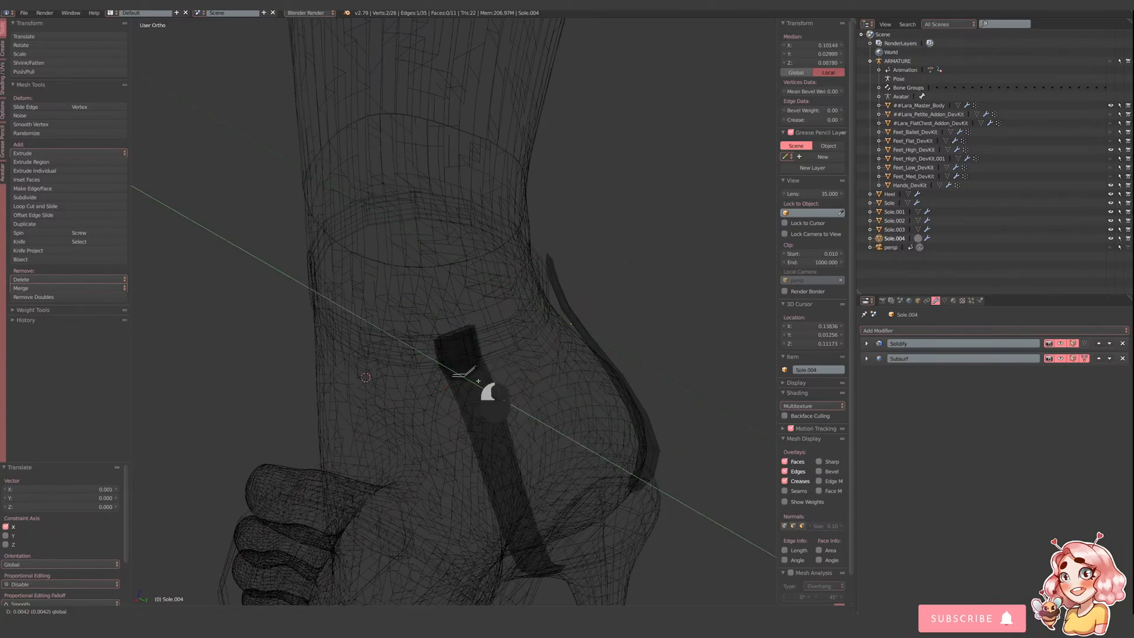
click(478, 381)
key(z)
middle_drag(494, 387, 481, 351)
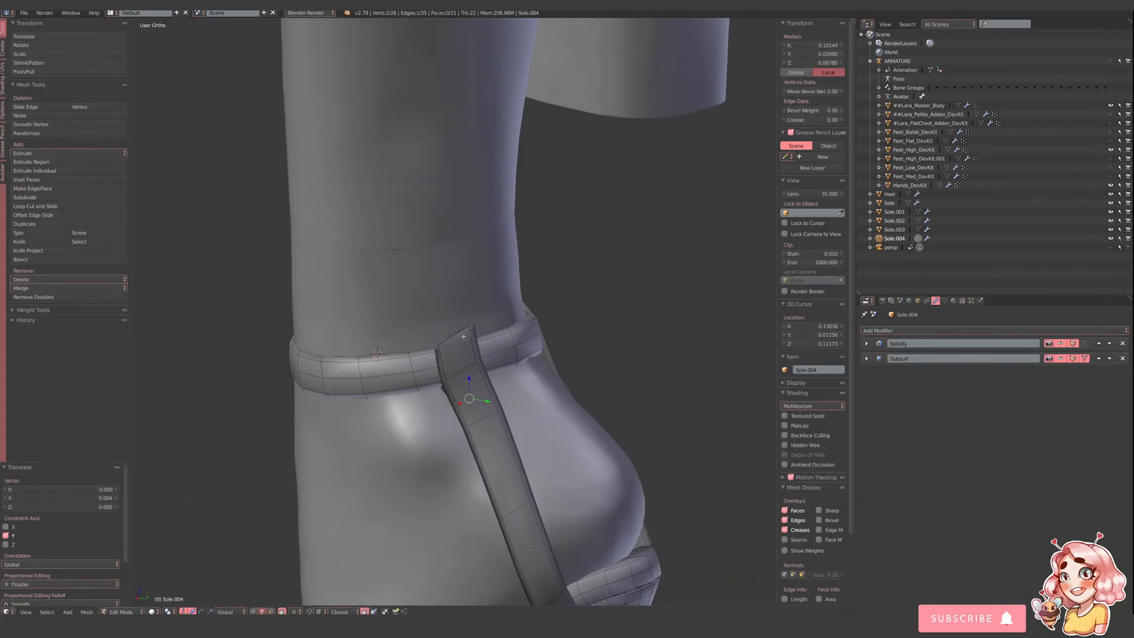
- Rotate the top edge of the outer strap's fold by about 24° and adjust its height along Z
key(r)
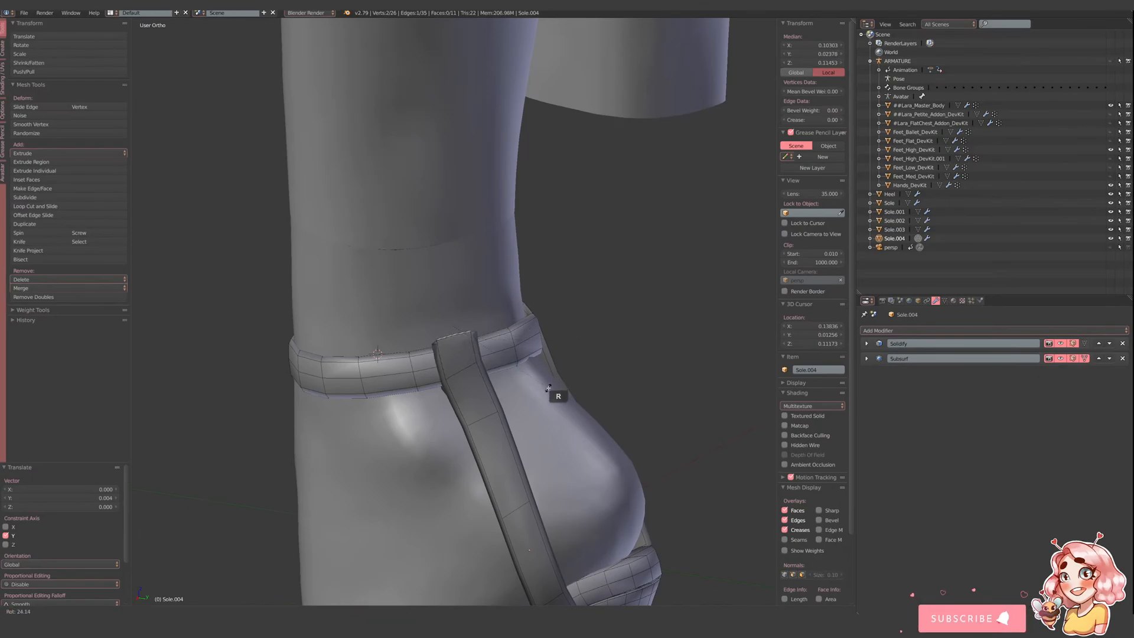
click(557, 392)
key(g)
key(z)
click(453, 307)
middle_drag(454, 307, 472, 349)
- Shift the outer strap's fold 0.000853 along X and check its overlap with the ankle strap in wireframe display
drag(484, 371, 487, 371)
middle_drag(488, 372, 496, 372)
key(z)
right_click(450, 379)
key(z)
key(z)
key(z)
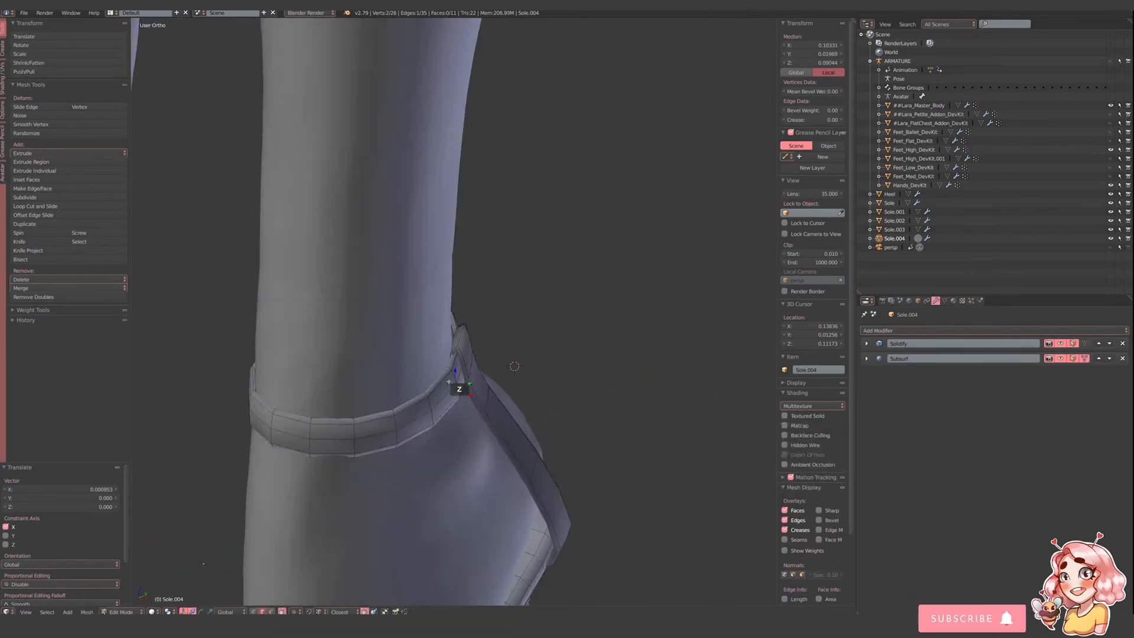
- Nudge the ankle strap's cross edge beside the outer vertical strap and return to editing the vertical straps
key(Tab)
right_click(448, 391)
key(Tab)
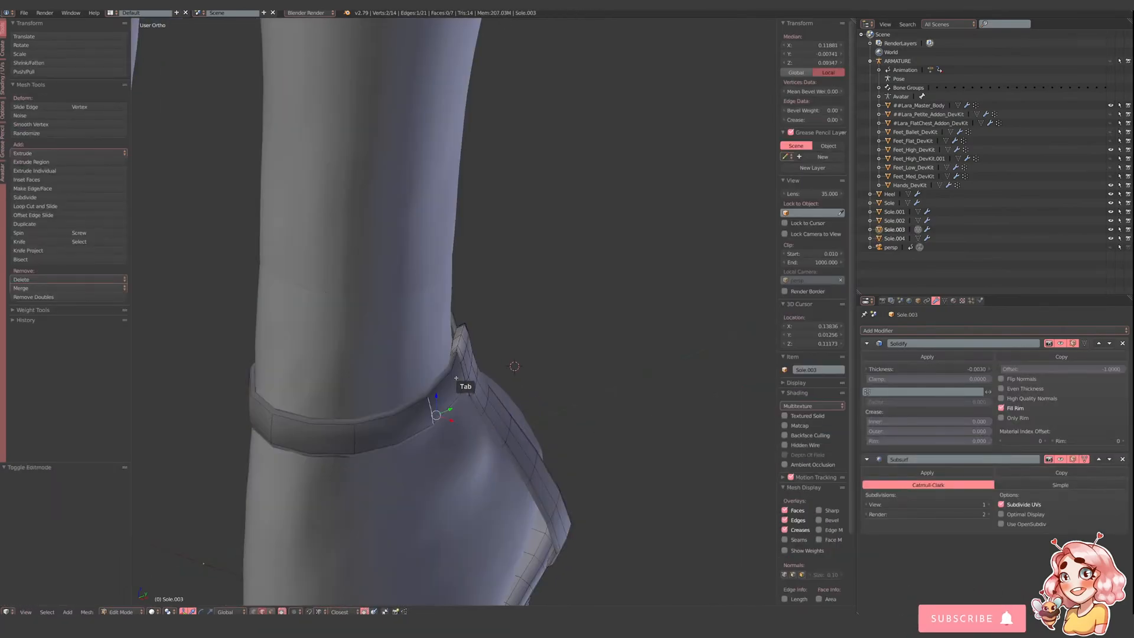
drag(463, 371, 466, 371)
key(Tab)
right_click(464, 353)
key(Tab)
- Move the outer strap's cross edge below the fold -0.003 along Z and rotate the cross edge lying on the ankle strap
middle_drag(461, 347, 502, 418)
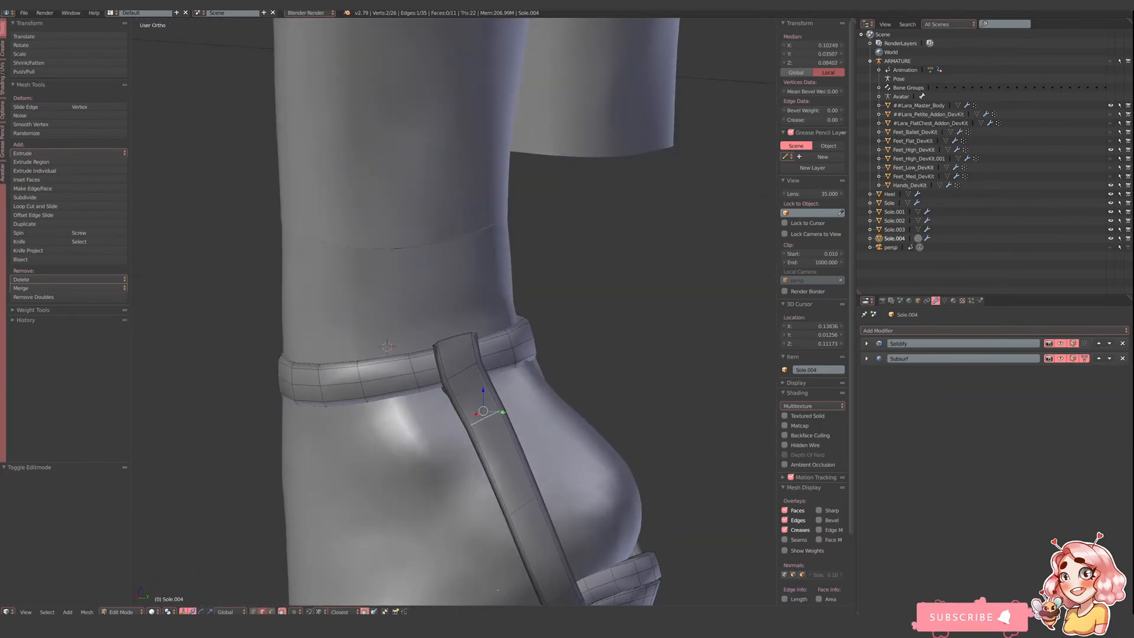
drag(506, 409, 485, 397)
middle_drag(485, 397, 466, 371)
key(r)
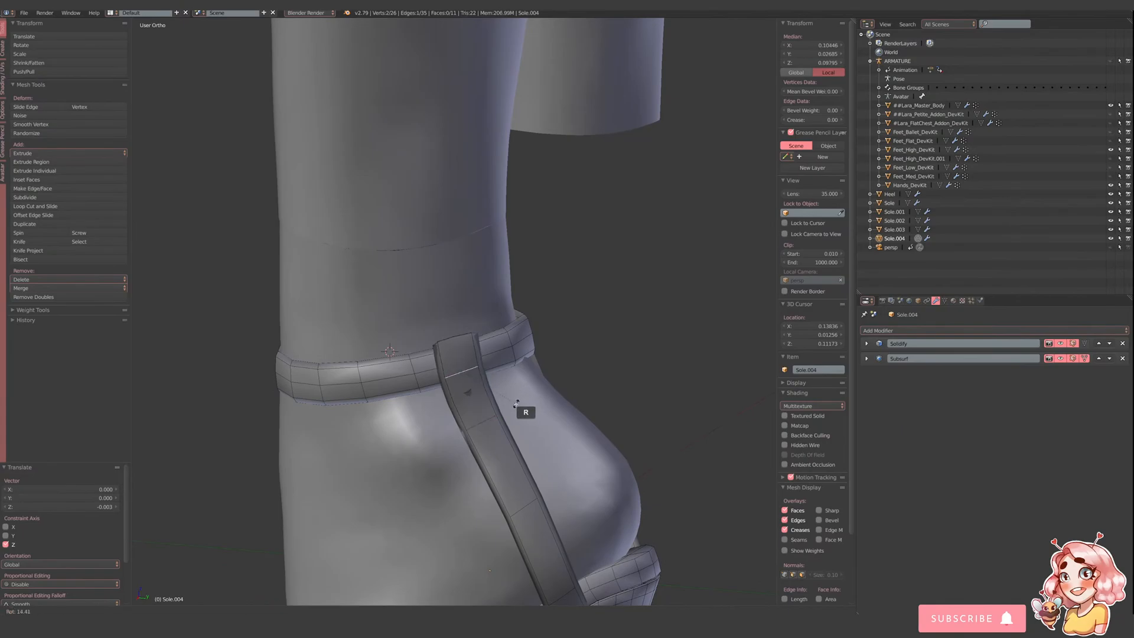
click(519, 418)
- Move the outer strap's cross edge at the ankle strap outward along X and 0.001 along Y
middle_drag(519, 417, 507, 440)
drag(502, 408, 506, 410)
middle_drag(506, 410, 499, 407)
right_click(465, 369)
drag(465, 381, 490, 372)
middle_drag(473, 363, 470, 387)
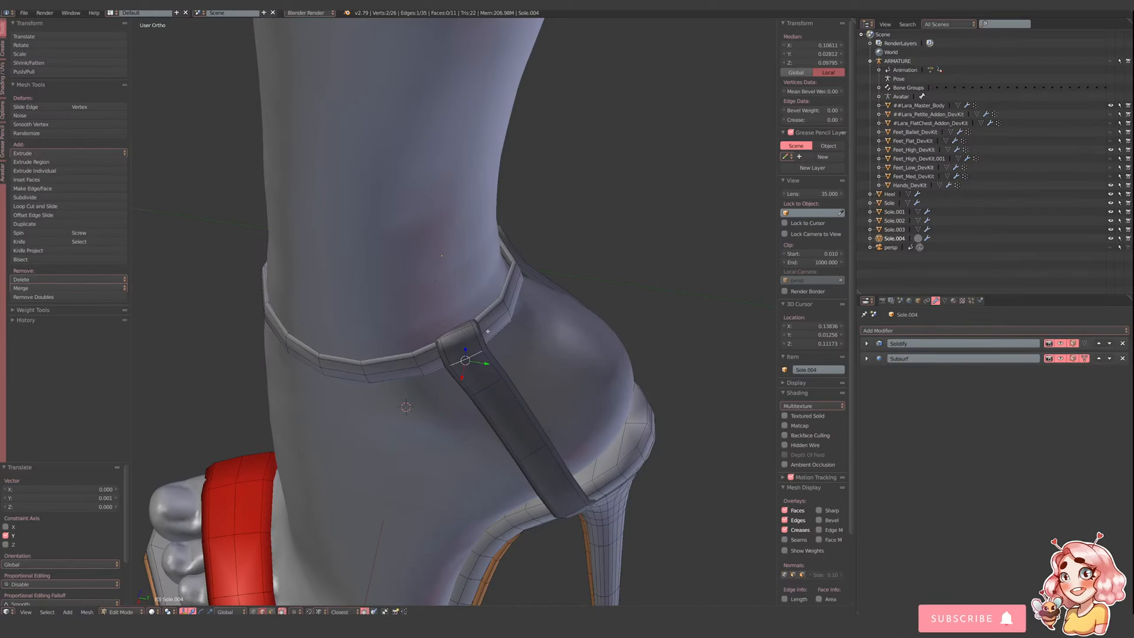
- Examine the fit of both vertical straps around the heel and ankle from several sides
scroll(487, 330, down, 3)
mouse_move(523, 365)
middle_down()
mouse_move(489, 335)
mouse_move(425, 329)
mouse_move(516, 353)
mouse_move(519, 365)
middle_up()
scroll(516, 353, up, 3)
scroll(495, 346, down, 4)
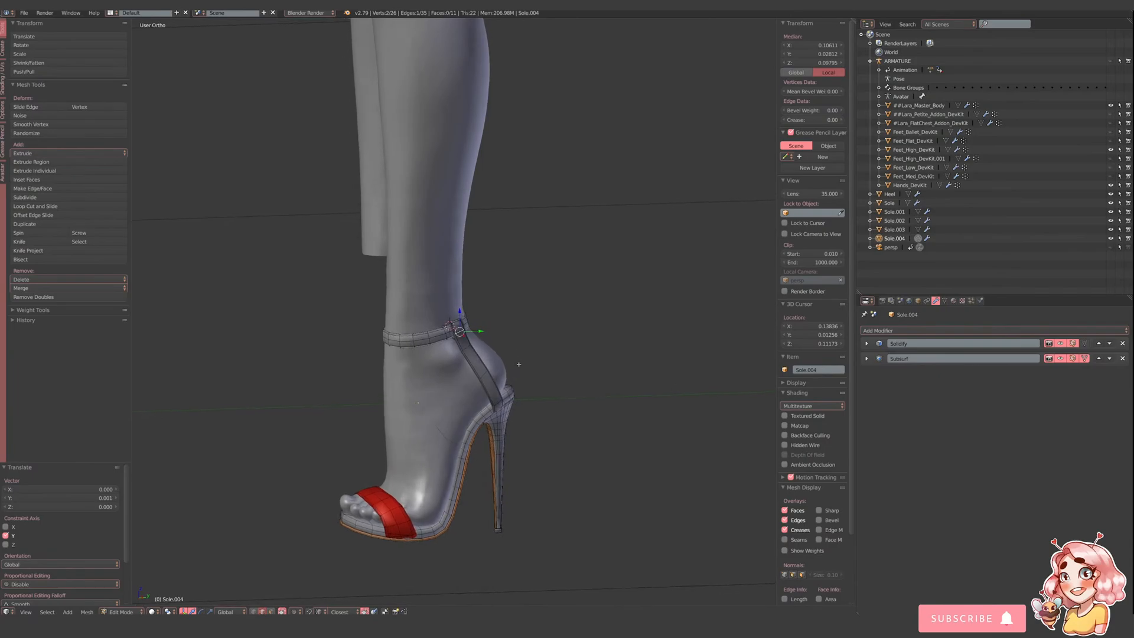
scroll(518, 364, up, 3)
middle_drag(467, 404, 631, 413)
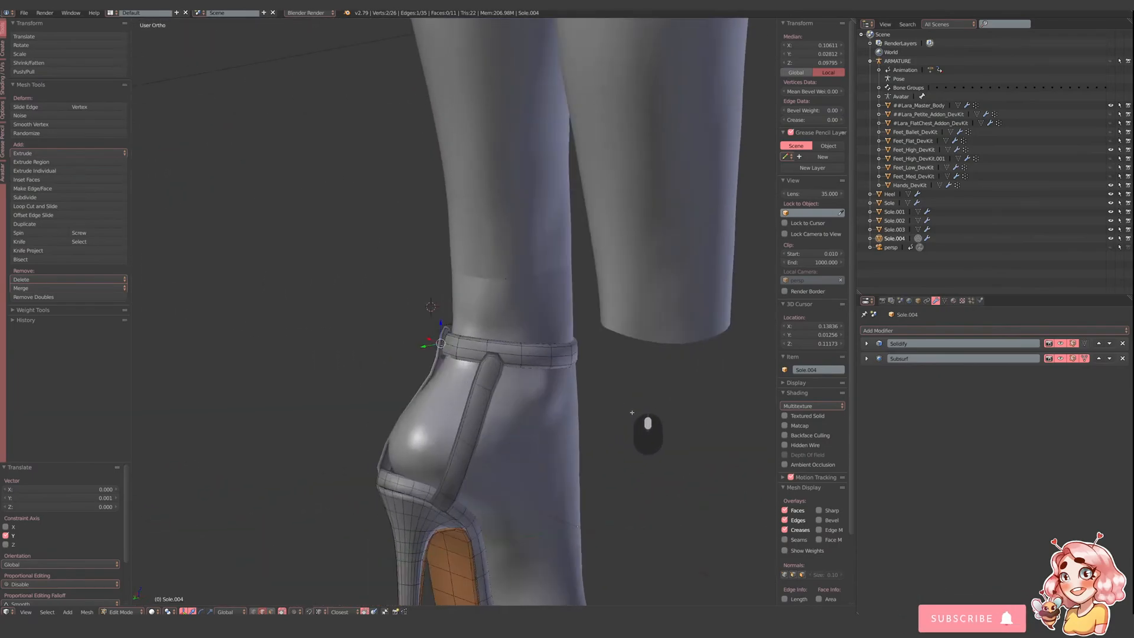
scroll(544, 381, up, 2)
middle_drag(539, 371, 523, 317)
scroll(565, 395, down, 3)
- Move the inner vertical strap's middle cross edge along Y, rotate it to follow the heel and shift it -0.001 along X
shift+drag(499, 314, 510, 320)
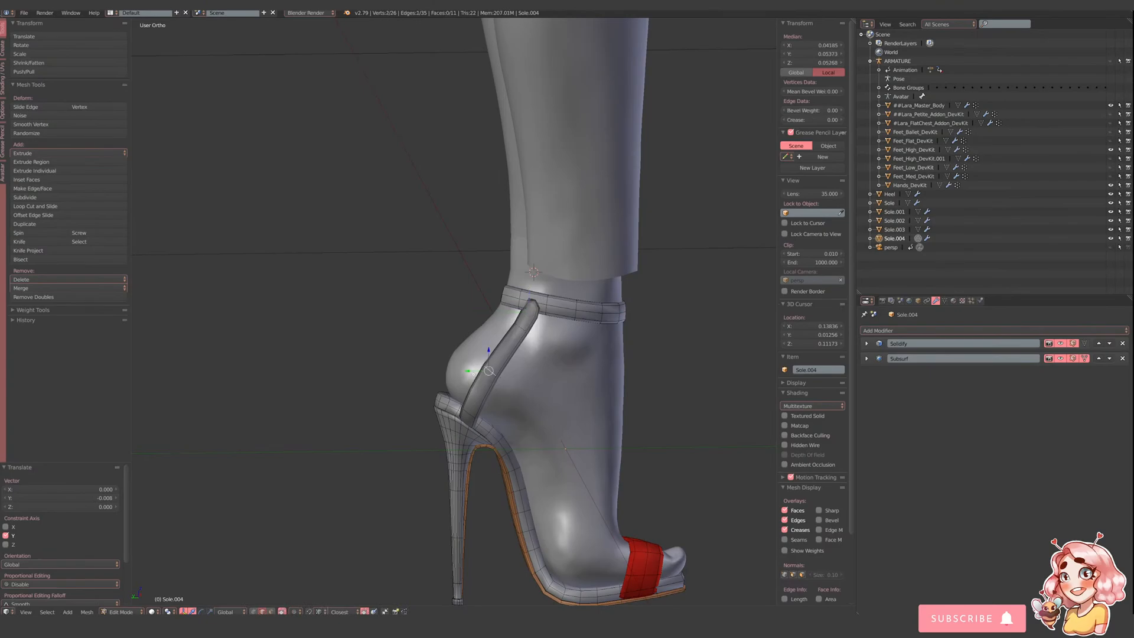
drag(489, 371, 500, 391)
middle_drag(500, 391, 585, 342)
key(r)
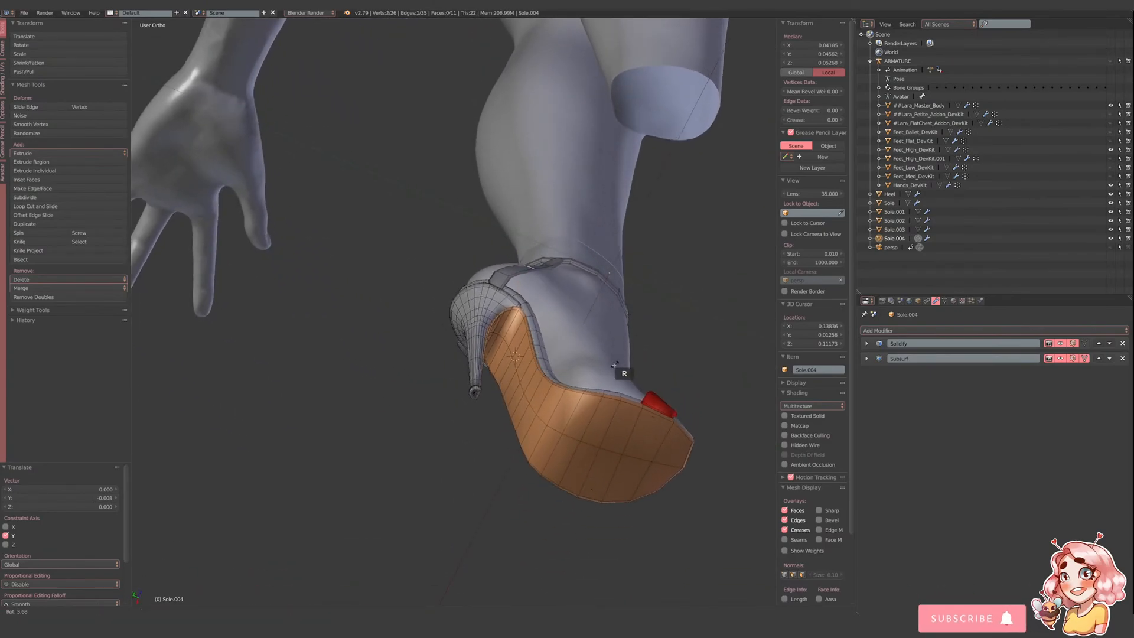
click(617, 387)
drag(520, 284, 521, 286)
middle_drag(520, 287, 568, 461)
- Rotate the inner vertical strap's top edge by about -18° as seen from above
right_click(557, 318)
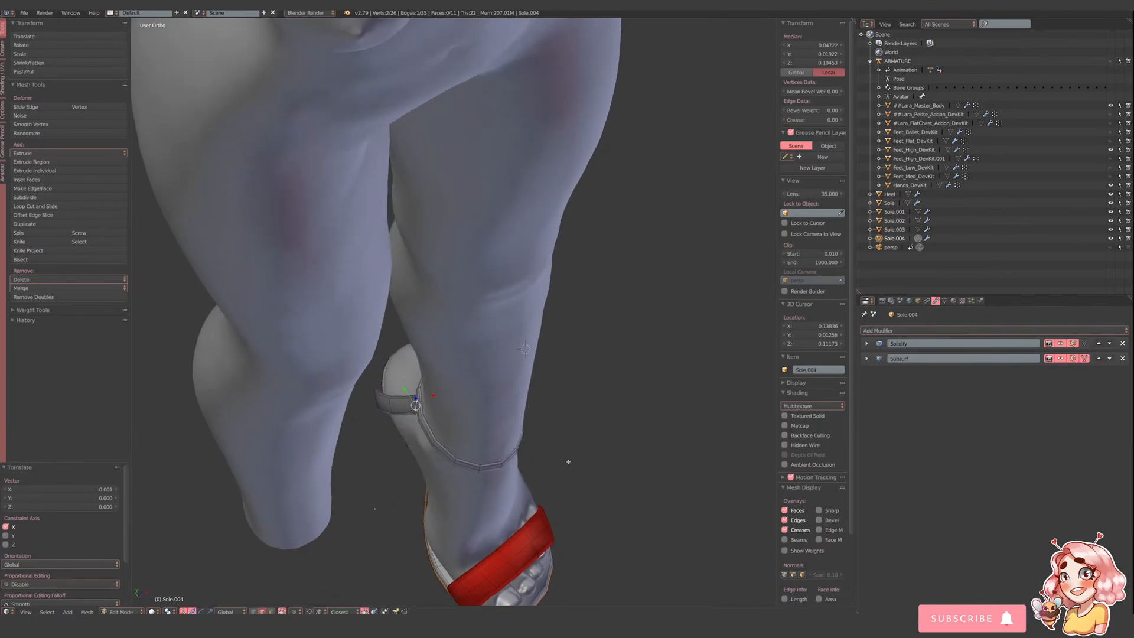
key(r)
click(603, 413)
middle_drag(603, 413, 614, 381)
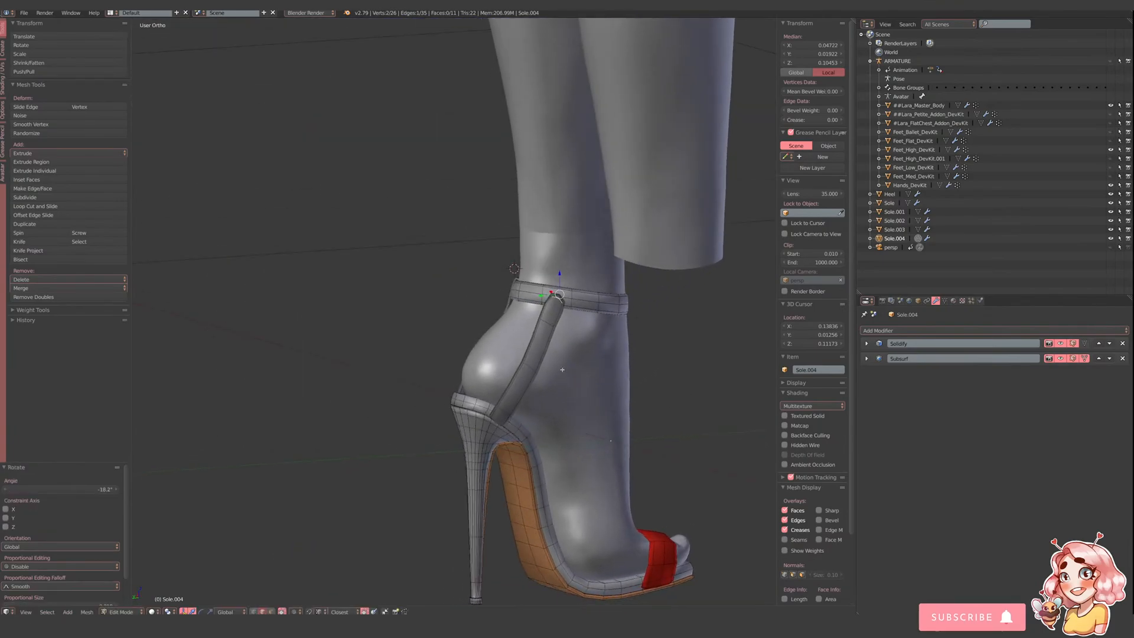
- Rotate the cross edge just below the inner strap's top and move it -0.002 along Y
scroll(635, 377, up, 3)
key(r)
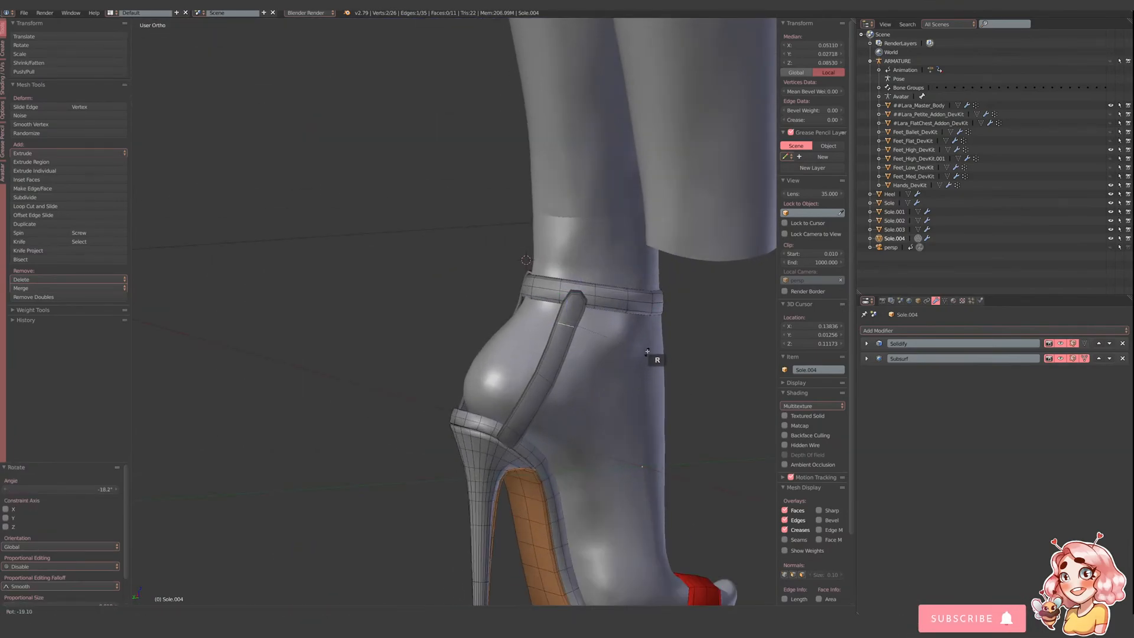
click(651, 367)
drag(547, 323, 551, 325)
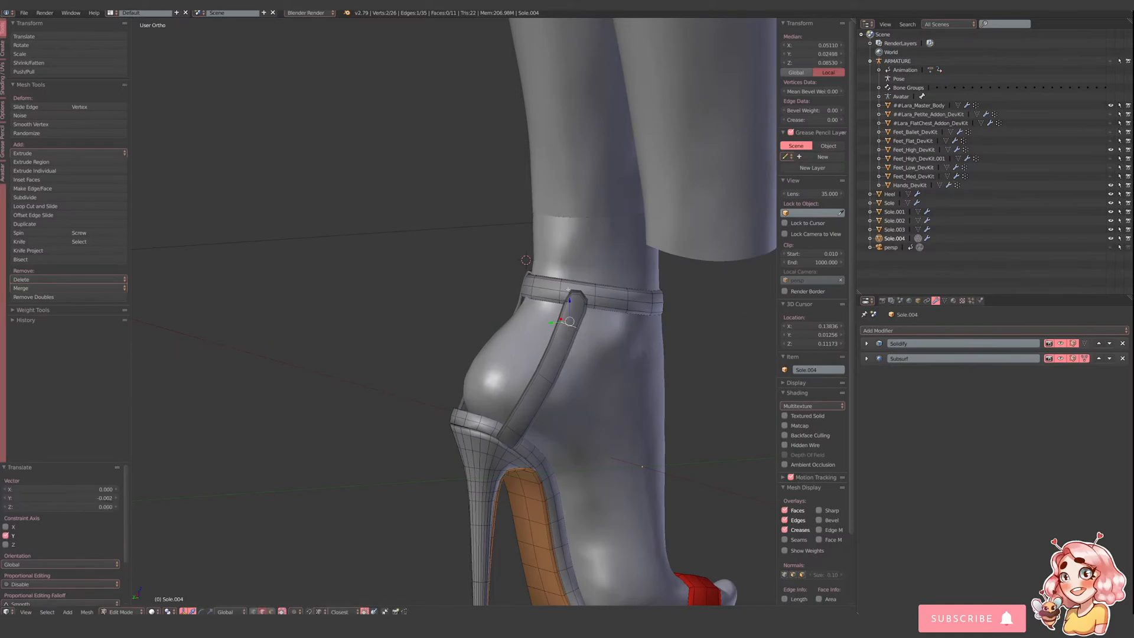
- Inspect the ankle strap where the two vertical straps meet it around the heel
middle_drag(590, 318, 635, 316)
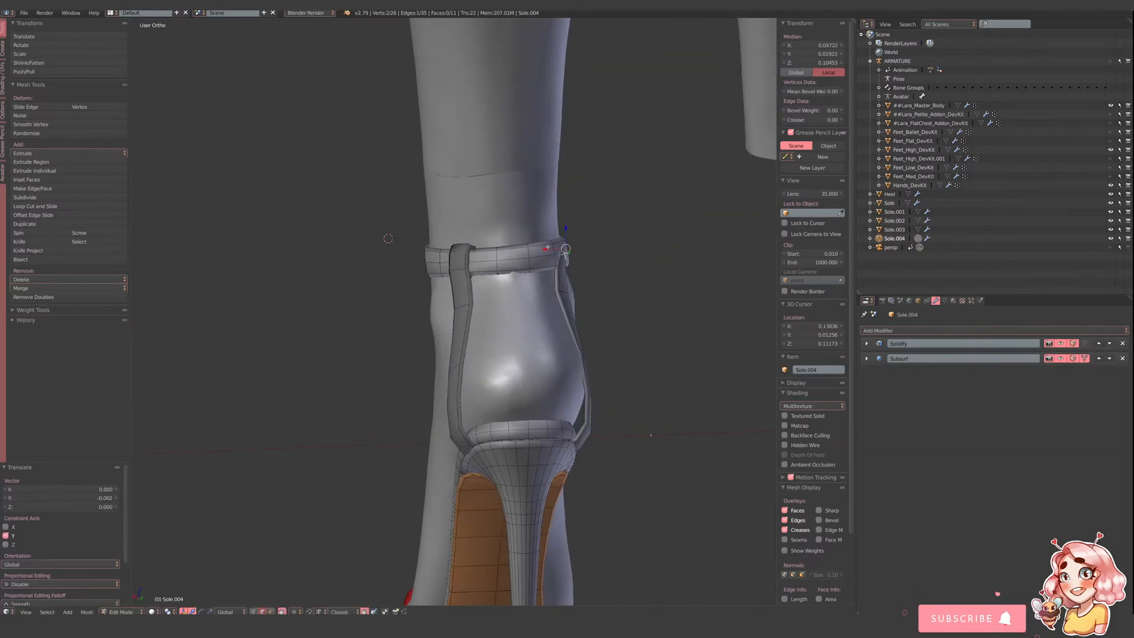
middle_drag(536, 264, 582, 269)
key(Tab)
right_click(512, 250)
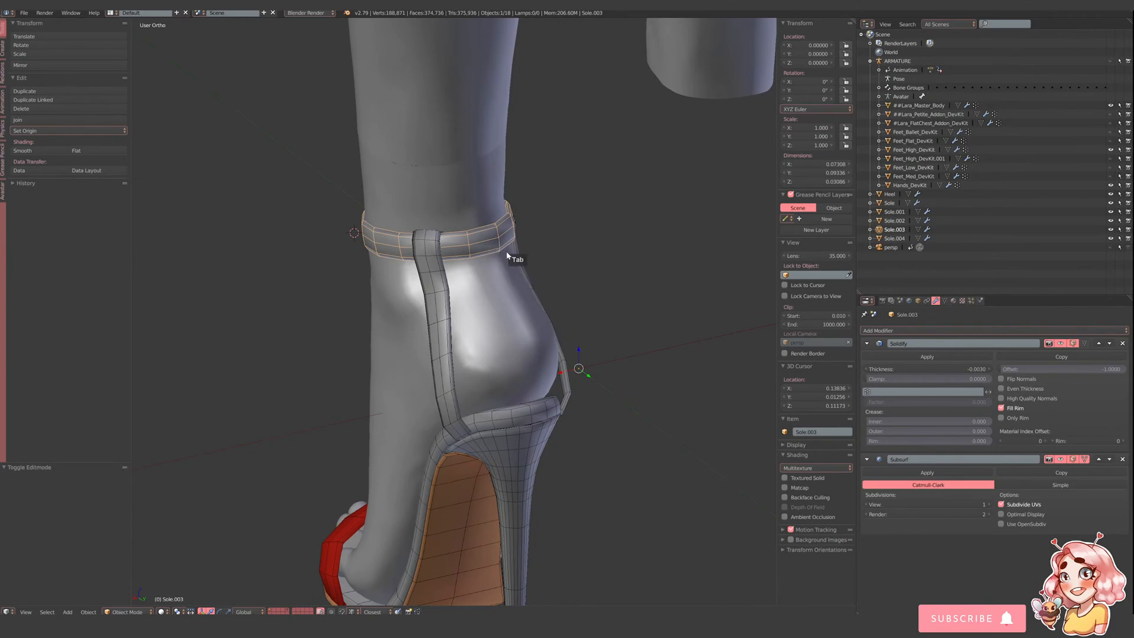
middle_drag(620, 302, 570, 420)
key(Tab)
scroll(532, 388, up, 4)
key(Tab)
middle_drag(576, 346, 502, 403)
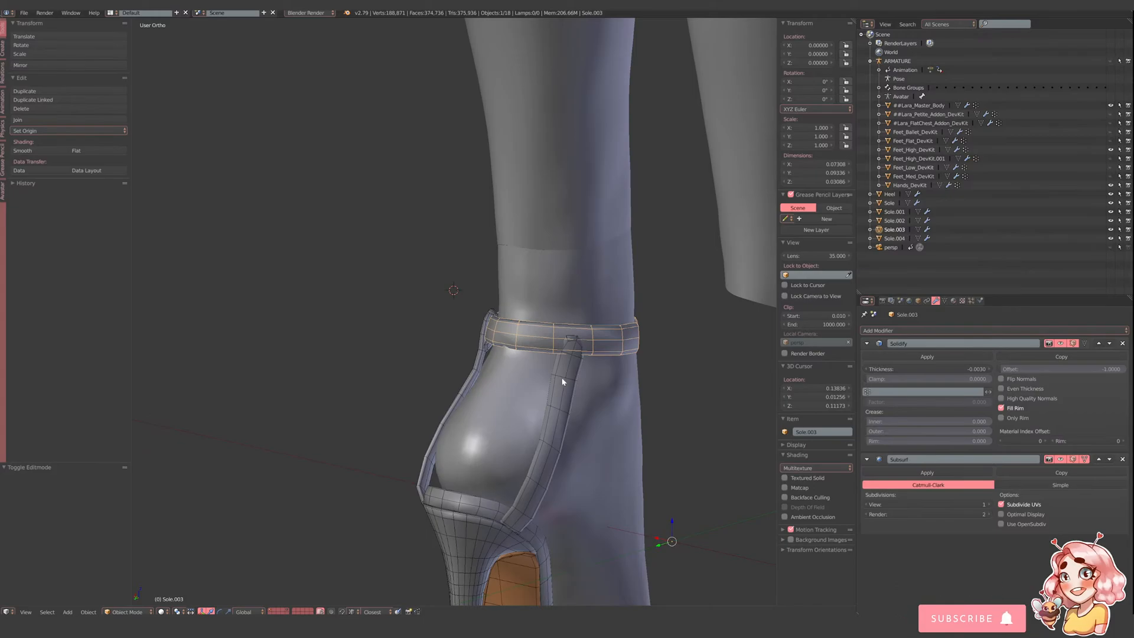
- Resume editing the vertical straps, moving the inner strap's top edge -0.002 along X and shifting the cross edge below it
right_click(578, 371)
middle_drag(577, 371, 551, 365)
key(Tab)
scroll(552, 365, up, 3)
shift+middle_drag(695, 383, 664, 383)
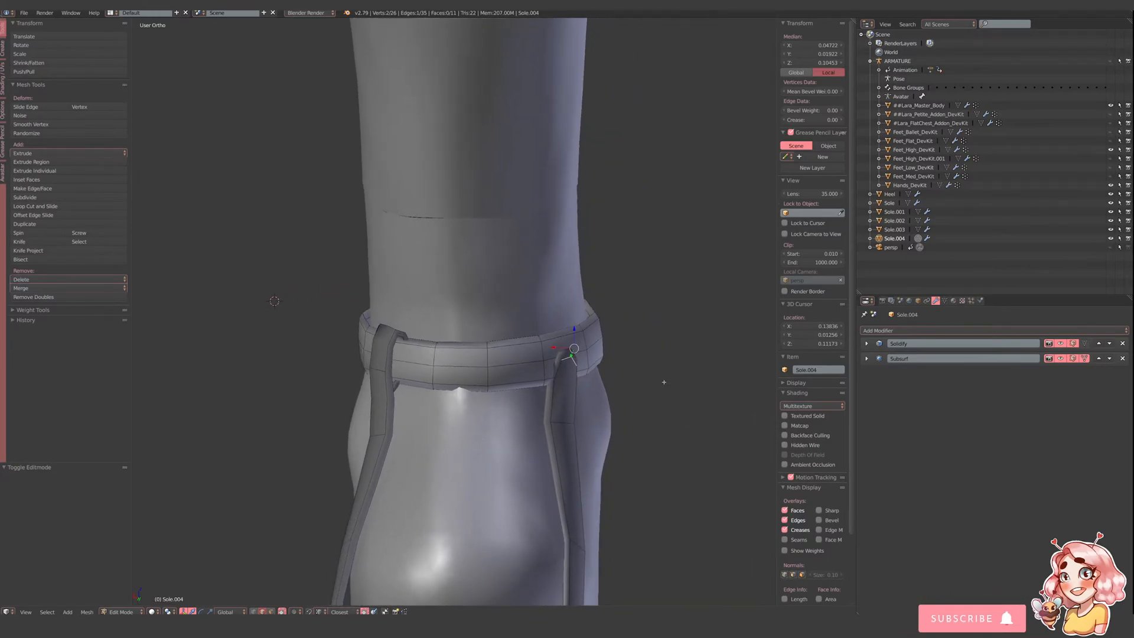
drag(557, 350, 565, 351)
right_click(563, 425)
drag(540, 415, 545, 415)
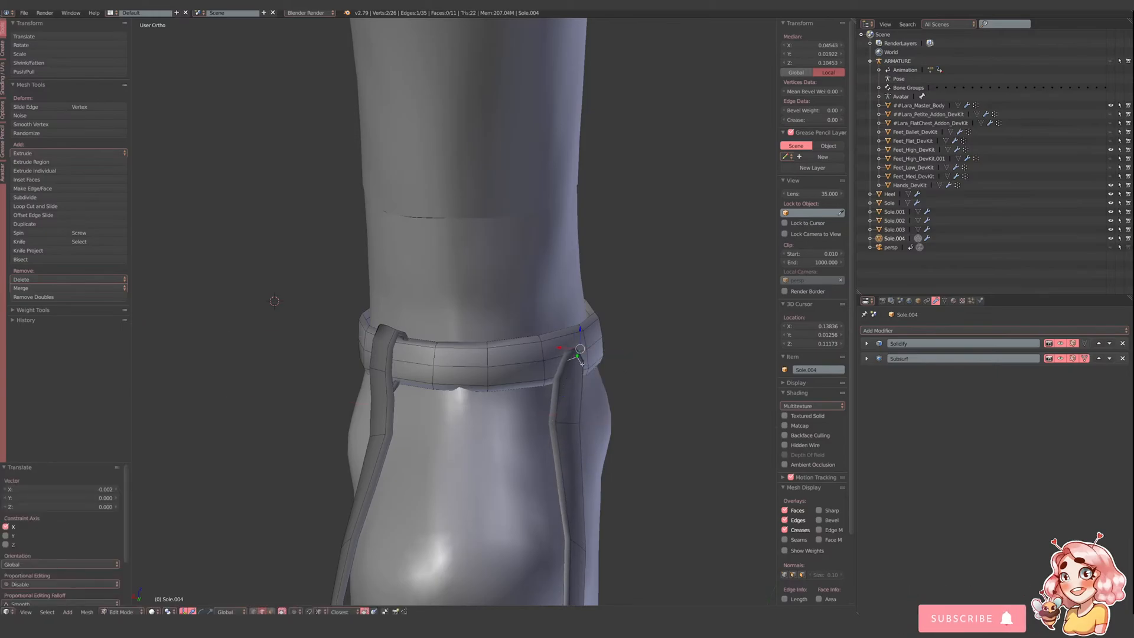
- Extrude the inner vertical strap's top edge upward over the ankle strap and rotate the new edge about -34°
key(e)
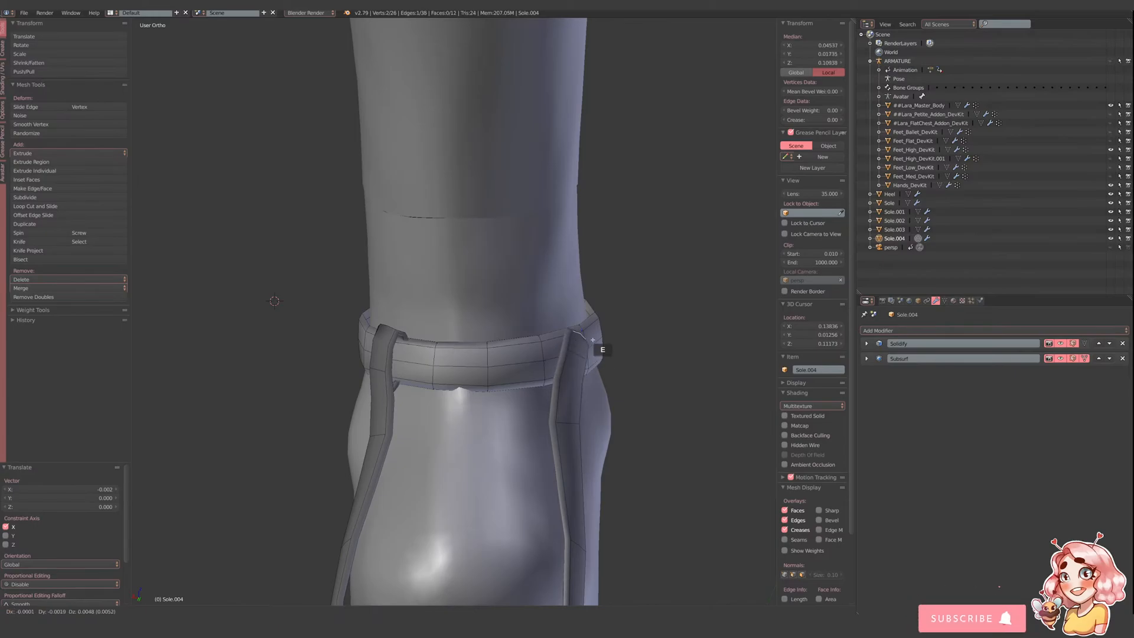
click(583, 325)
middle_drag(656, 325, 635, 340)
key(r)
- Level the cross edge below the inner strap's new top by rotating it, and scale it to about 0.798
right_click(568, 387)
key(r)
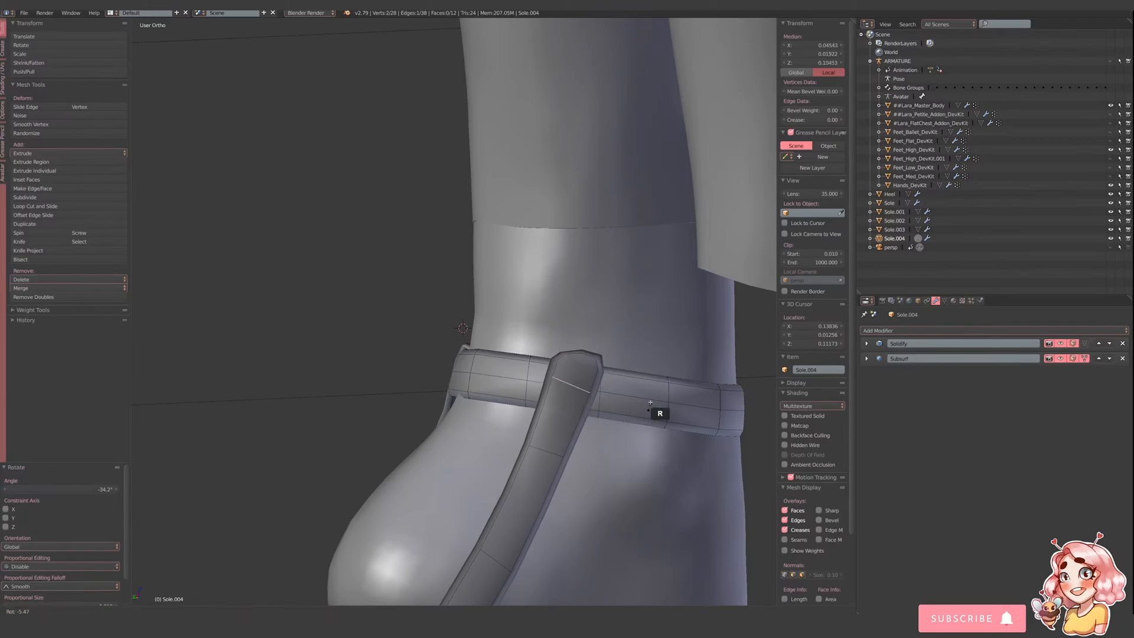
click(646, 374)
key(s)
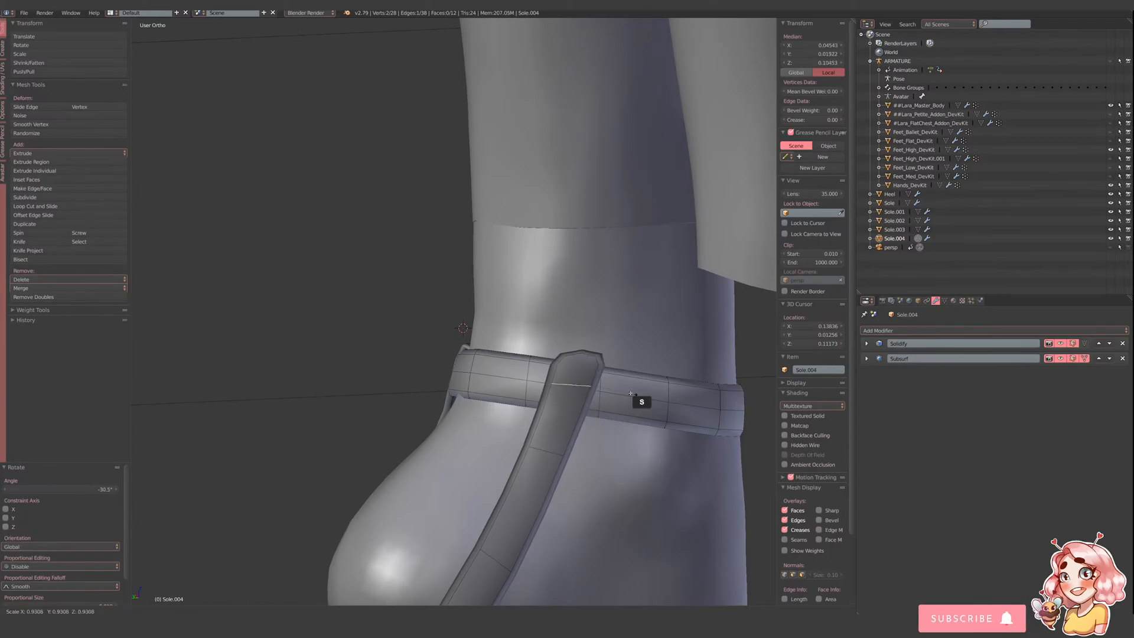
click(626, 385)
middle_drag(514, 374, 567, 377)
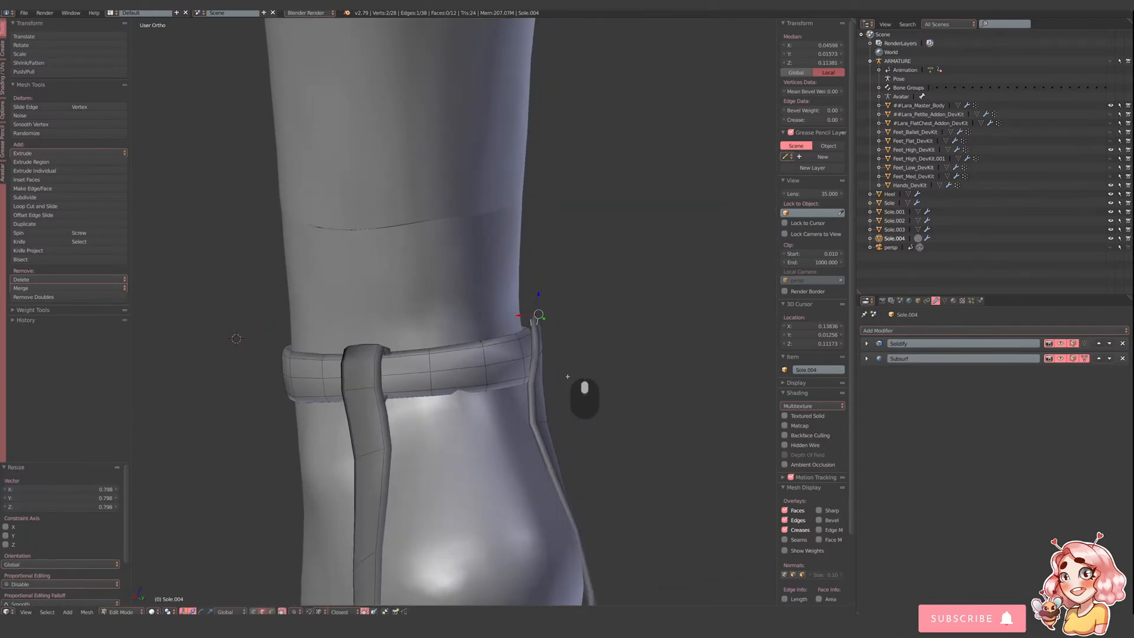
- Extrude the inner strap's top edge about 0.007 along X across the ankle strap, and once more about -0.010 along Z
key(e)
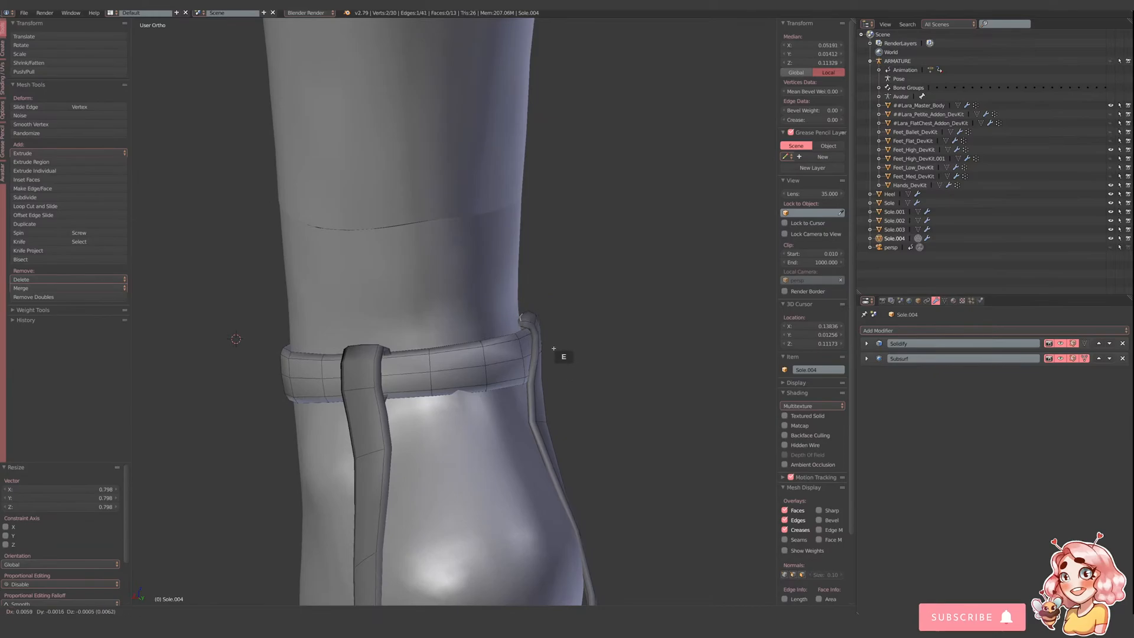
click(558, 354)
middle_drag(558, 354, 567, 367)
key(e)
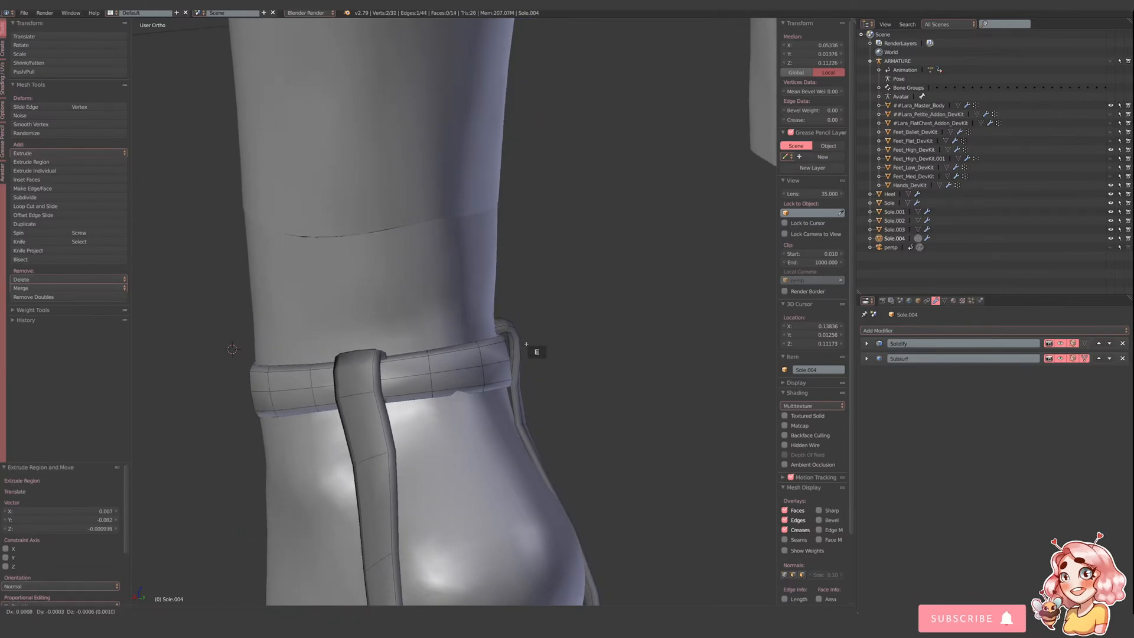
click(516, 377)
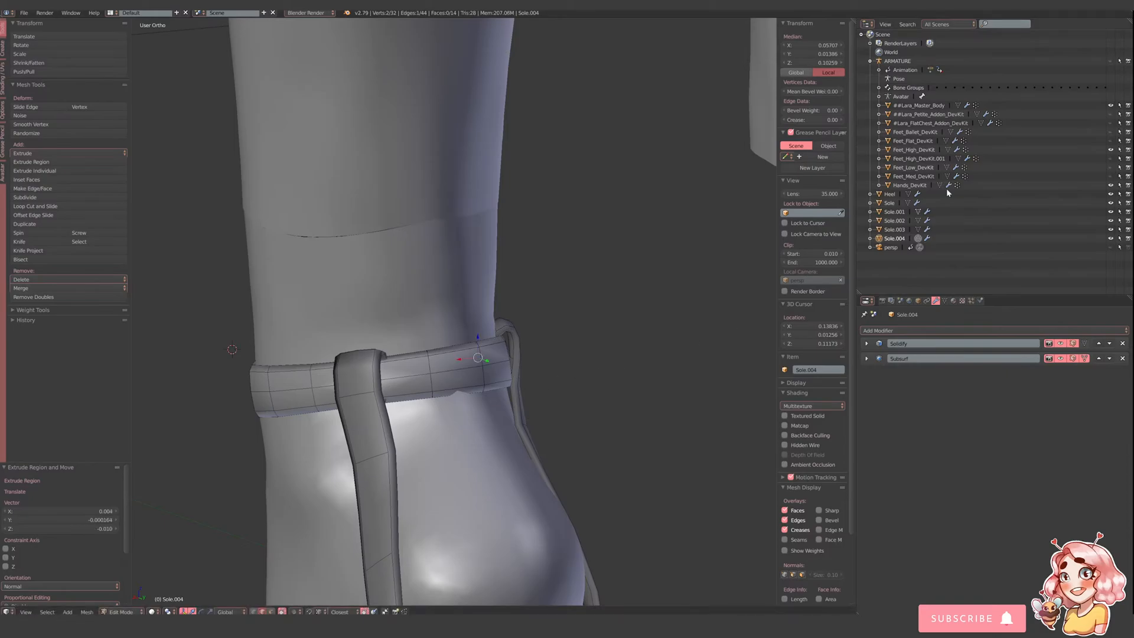
- Hide Feet_High_DevKit and extrude the inner strap's folded end about -0.015 along Z behind the ankle strap
click(1113, 150)
middle_drag(353, 352, 441, 329)
key(e)
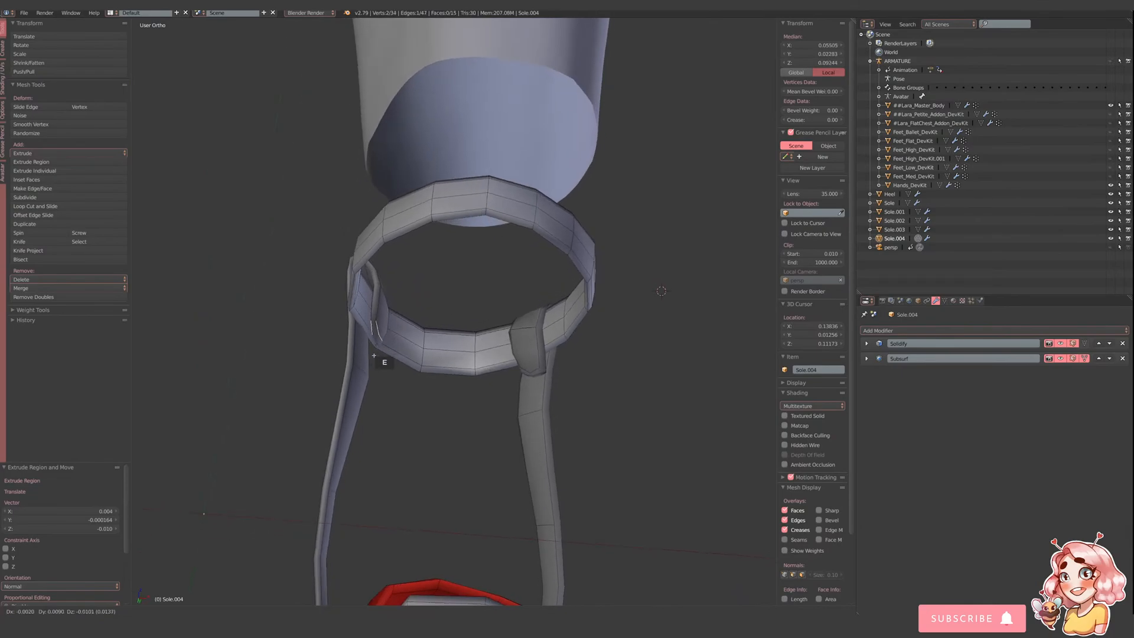
click(371, 374)
middle_drag(371, 373, 386, 421)
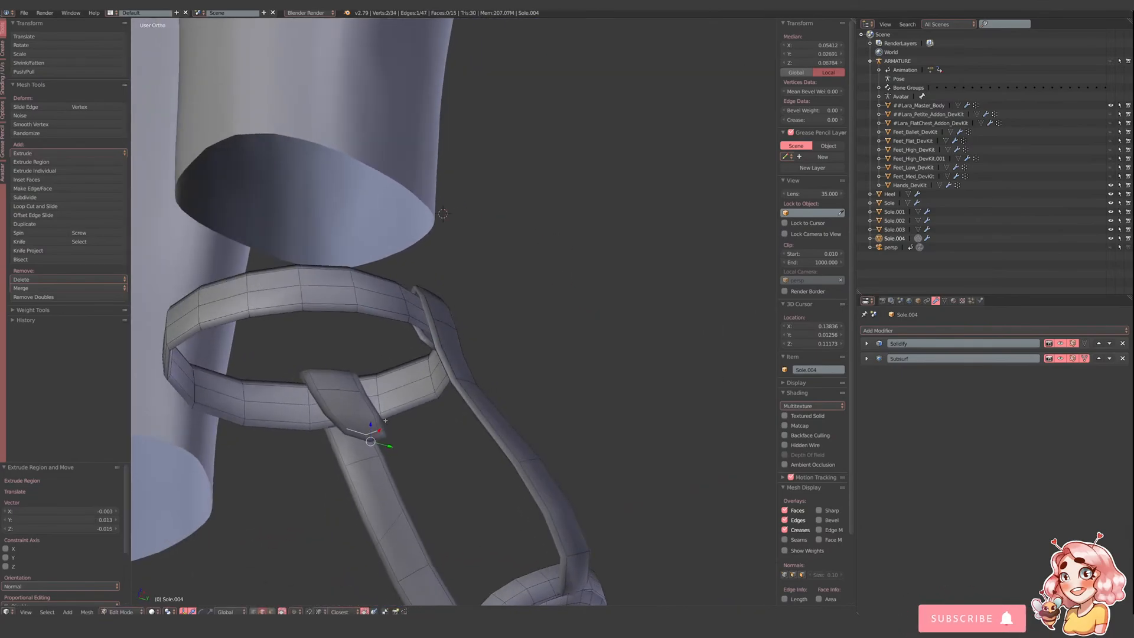
- Shift the folded flap's end edge along Y, rotate it, and move it -0.003 along Z
drag(390, 445, 352, 425)
key(r)
click(434, 405)
- Rotate the edge at the top of the inner strap's fold and lower it closer to the ankle strap
right_click(346, 391)
mouse_move(341, 375)
middle_down()
mouse_move(339, 408)
mouse_move(329, 361)
middle_up()
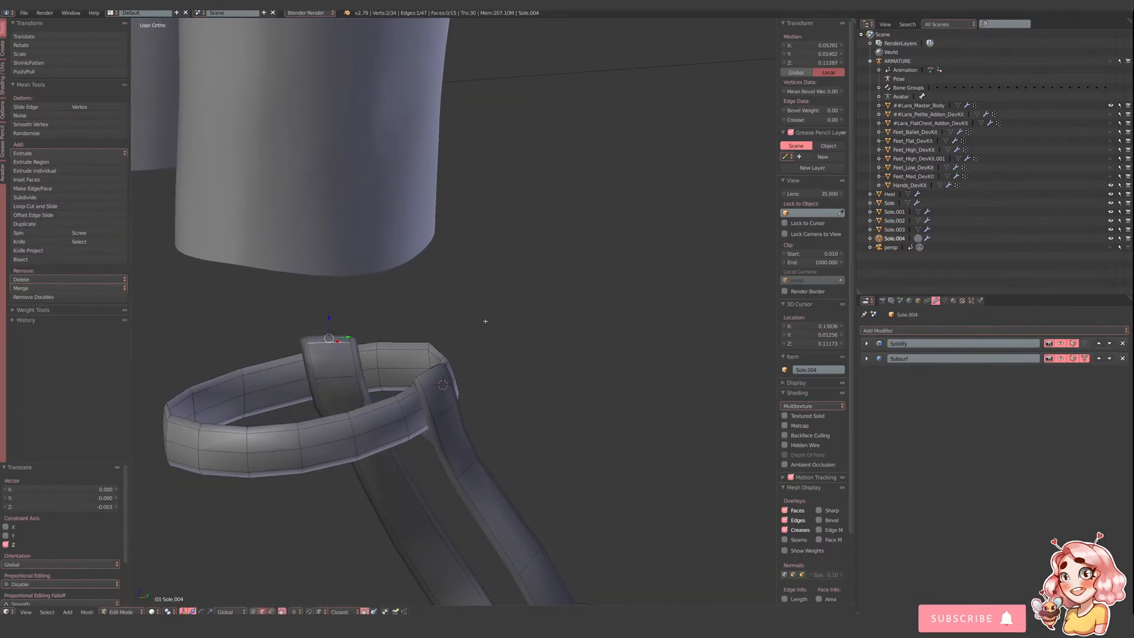
key(r)
click(365, 308)
drag(329, 317, 336, 362)
key(r)
click(444, 371)
- Move the flap's middle edge -0.004 along X, and shift its end edge toward negative X and 0.003 along Y
middle_drag(365, 413, 426, 365)
mouse_move(397, 318)
mouse_down()
mouse_move(358, 325)
mouse_move(382, 322)
mouse_up()
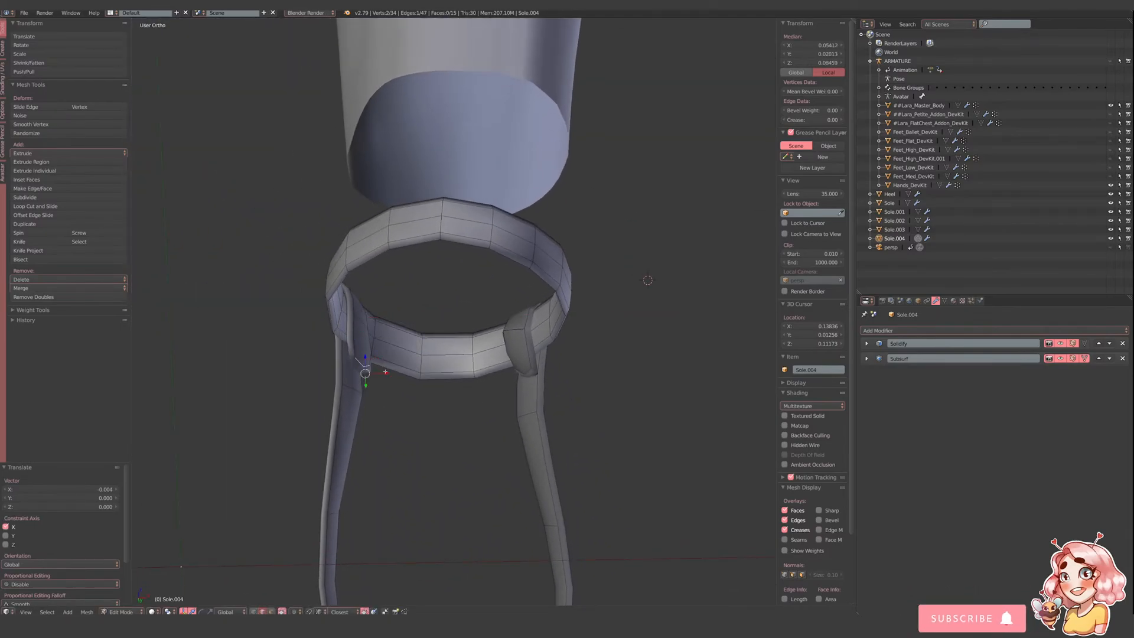
drag(385, 371, 371, 373)
middle_drag(375, 371, 364, 402)
drag(371, 431, 381, 433)
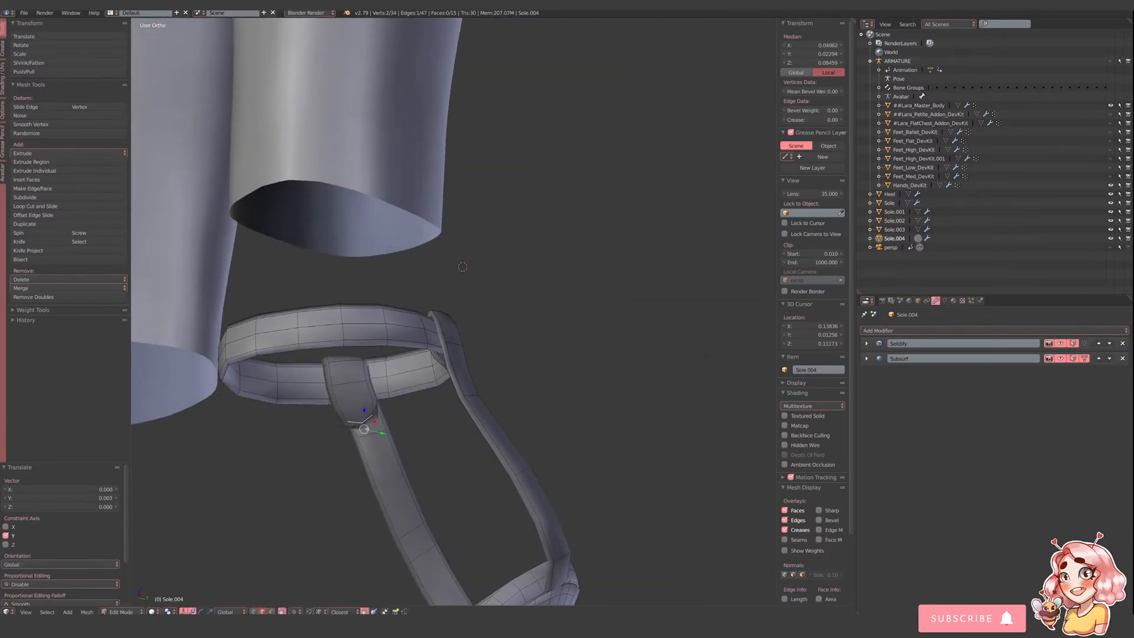
- Nudge the remaining edges of the inner strap's folded flap so it wraps closely around the ankle strap
middle_drag(375, 432, 409, 415)
drag(373, 397, 381, 395)
middle_drag(381, 395, 362, 377)
right_click(353, 369)
drag(353, 368, 358, 369)
middle_drag(358, 369, 353, 377)
drag(358, 372, 375, 362)
- Rotate the edge at the top of the inner strap's fold by about 14.3° and scale it
middle_drag(387, 345, 513, 397)
key(r)
click(621, 401)
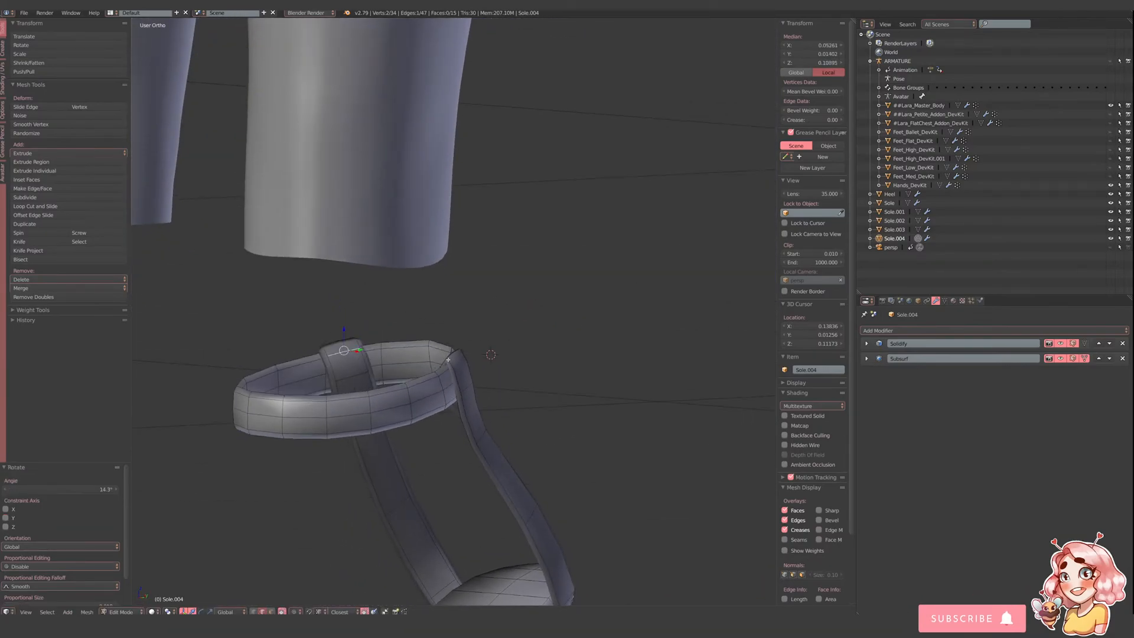
key(s)
click(431, 367)
- Narrow two more edges of the inner strap's folded flap, scaling the second to about 0.827
right_click(357, 382)
middle_drag(444, 394, 567, 369)
key(s)
click(430, 411)
right_click(366, 399)
key(s)
click(430, 413)
- Rotate the inner strap's cross edge over the ankle strap about 13.4° and its lower cross edge about -9.5°
right_click(558, 372)
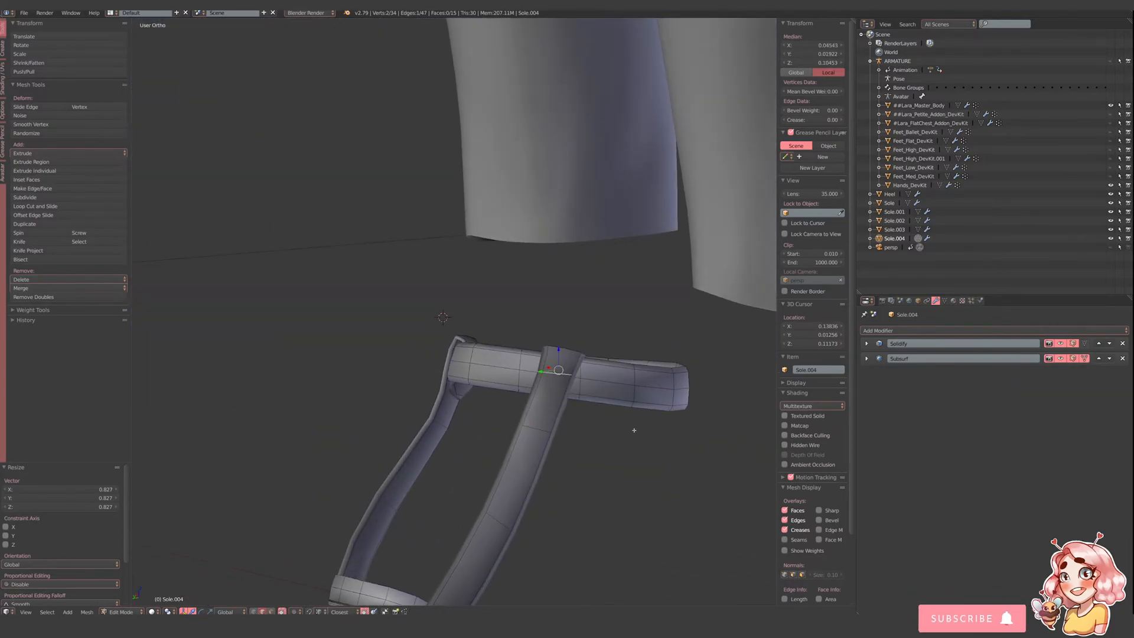
key(r)
click(613, 466)
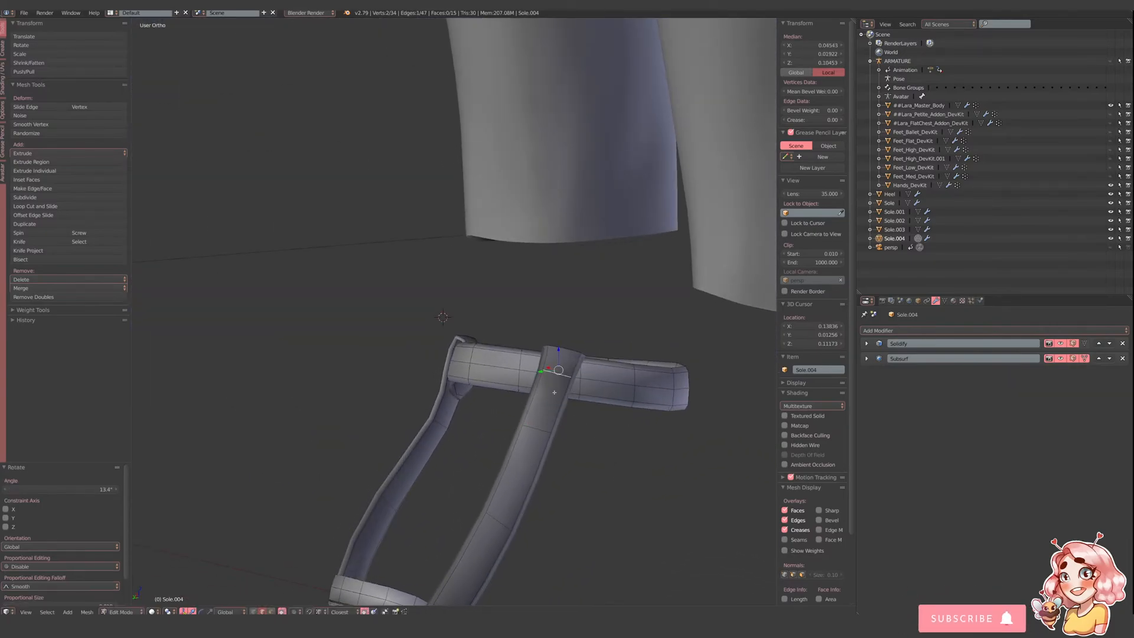
middle_drag(613, 466, 499, 464)
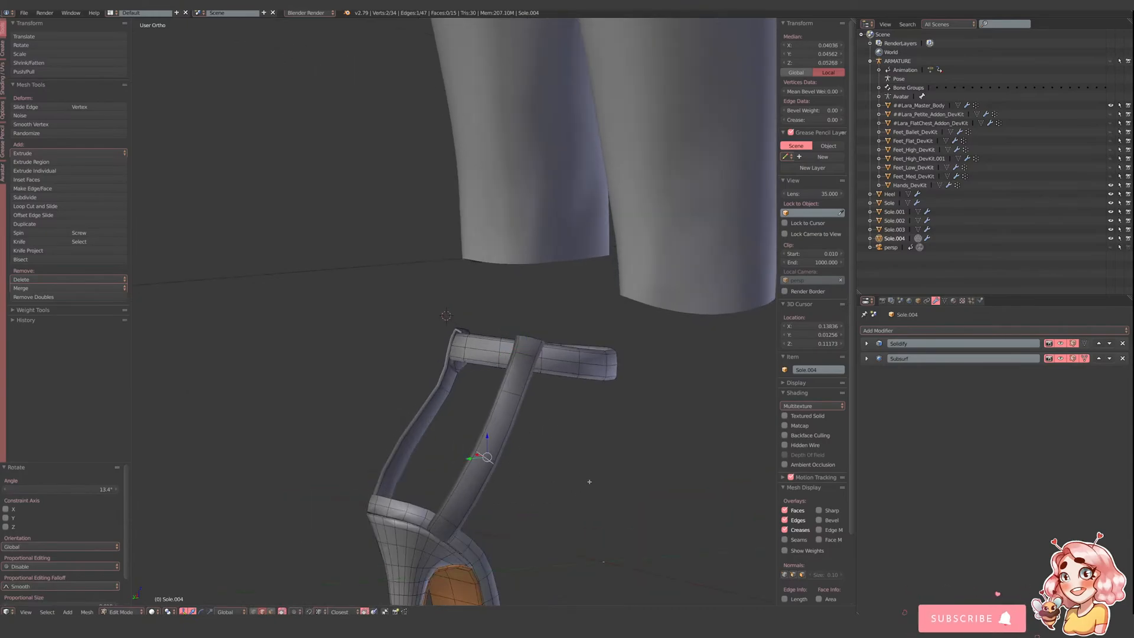
key(r)
click(569, 461)
- Rotate the outer vertical strap's lower cross edge slightly and finish editing the strap mesh
mouse_move(570, 461)
middle_down()
mouse_move(525, 451)
mouse_move(550, 455)
middle_up()
right_click(461, 461)
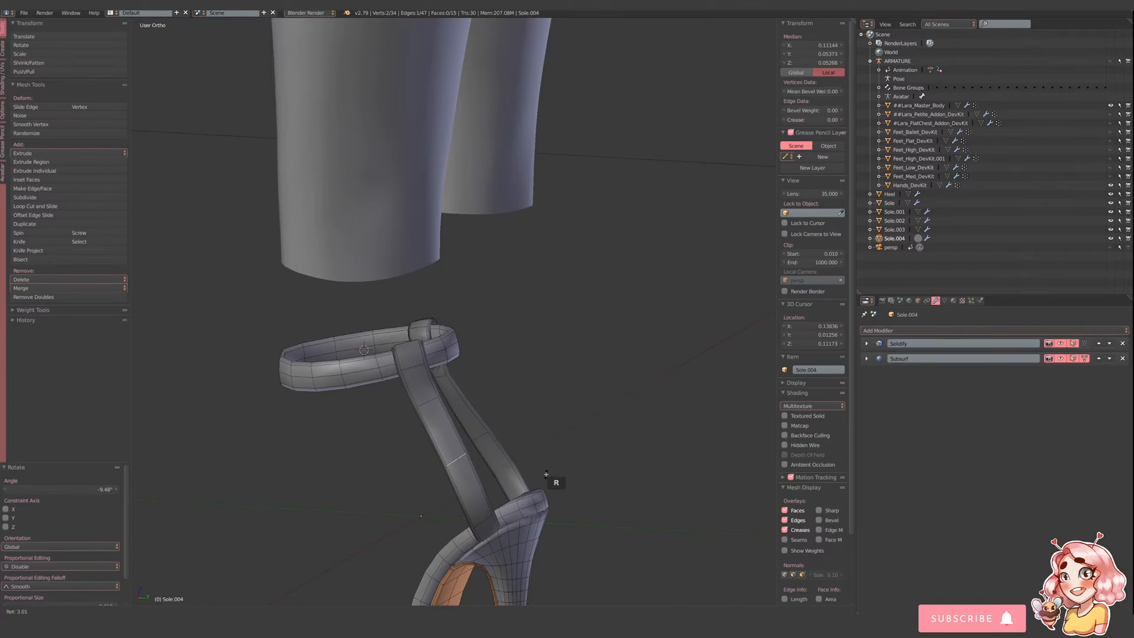
key(Tab)
- Join the vertical heel straps and the ankle strap into one object, keeping the ankle strap as the active object
middle_drag(469, 421, 510, 370)
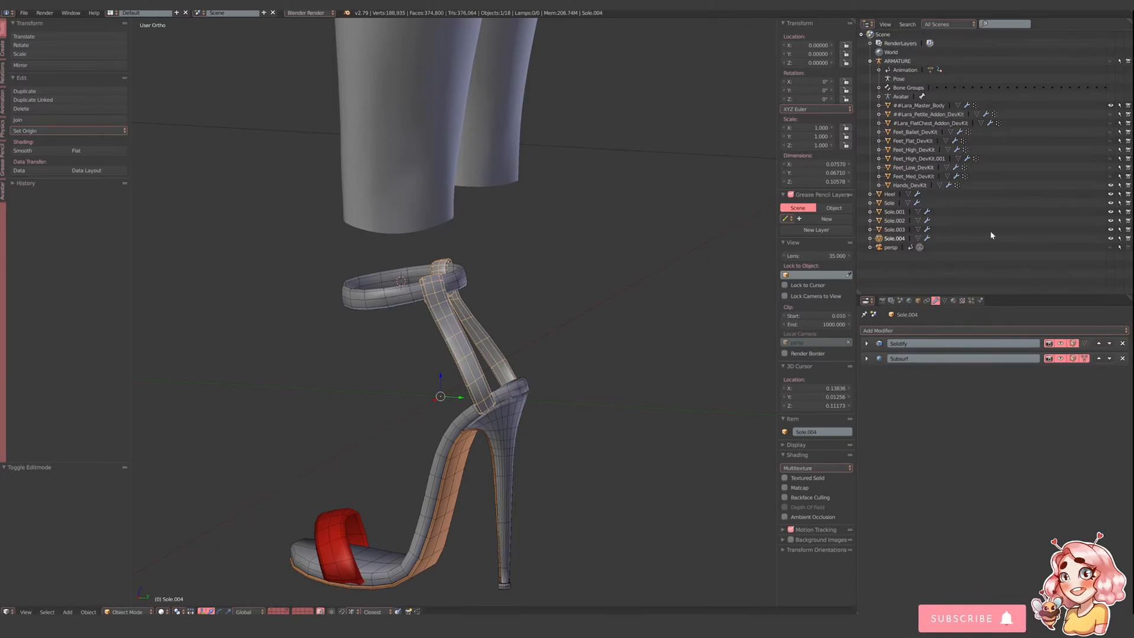
scroll(540, 389, up, 4)
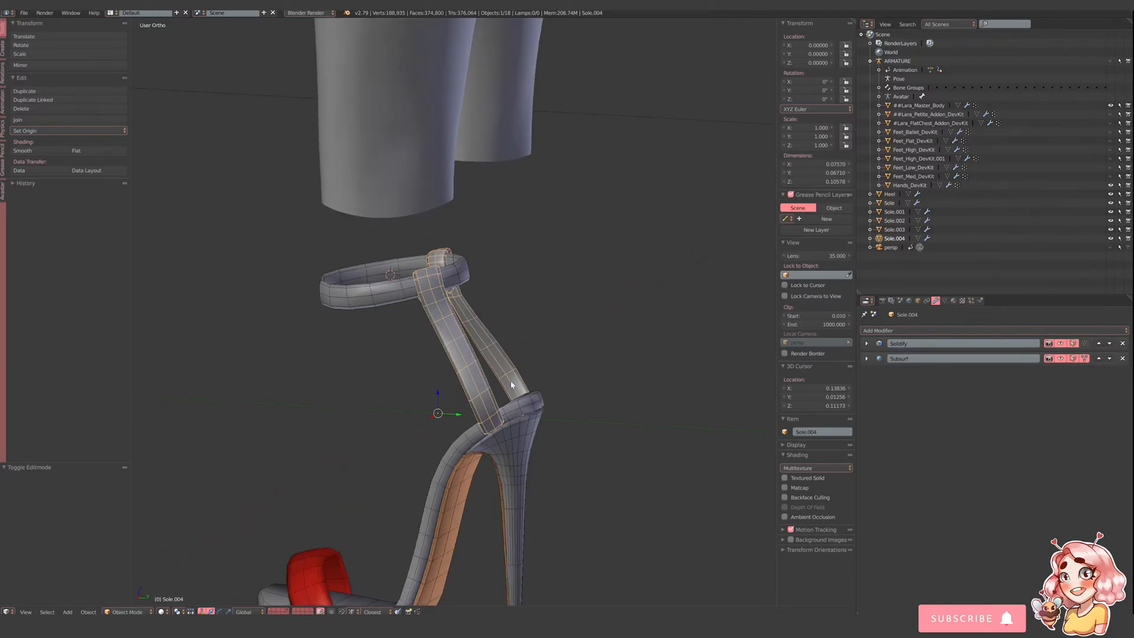
shift+right_click(378, 287)
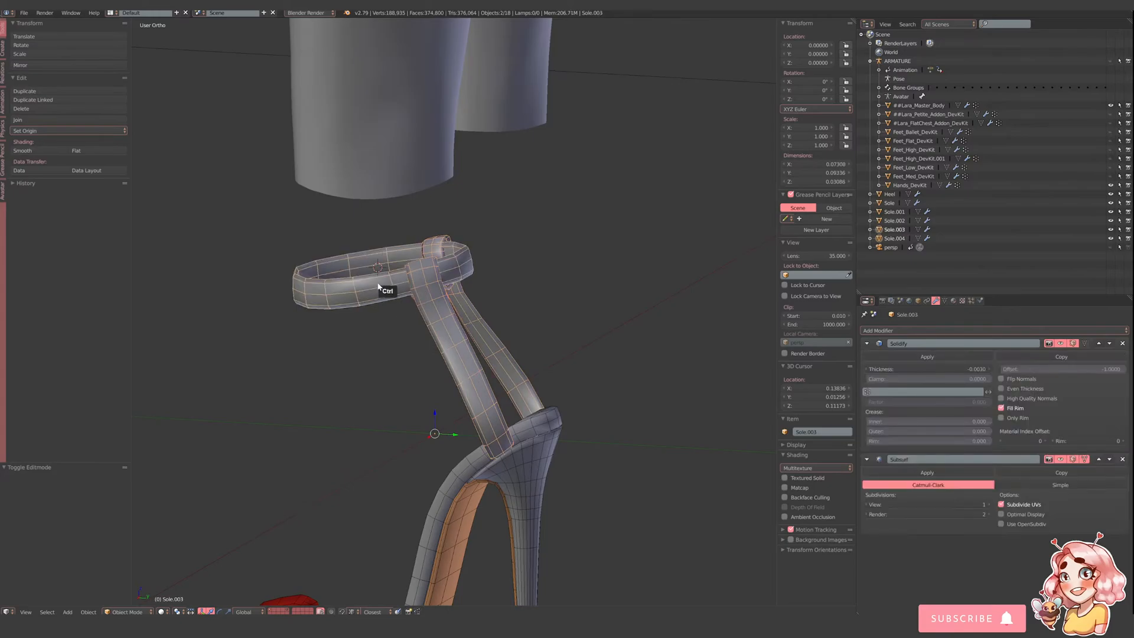
key(ctrl+j)
- Rename the joined strap object to "Straps"
scroll(496, 349, down, 3)
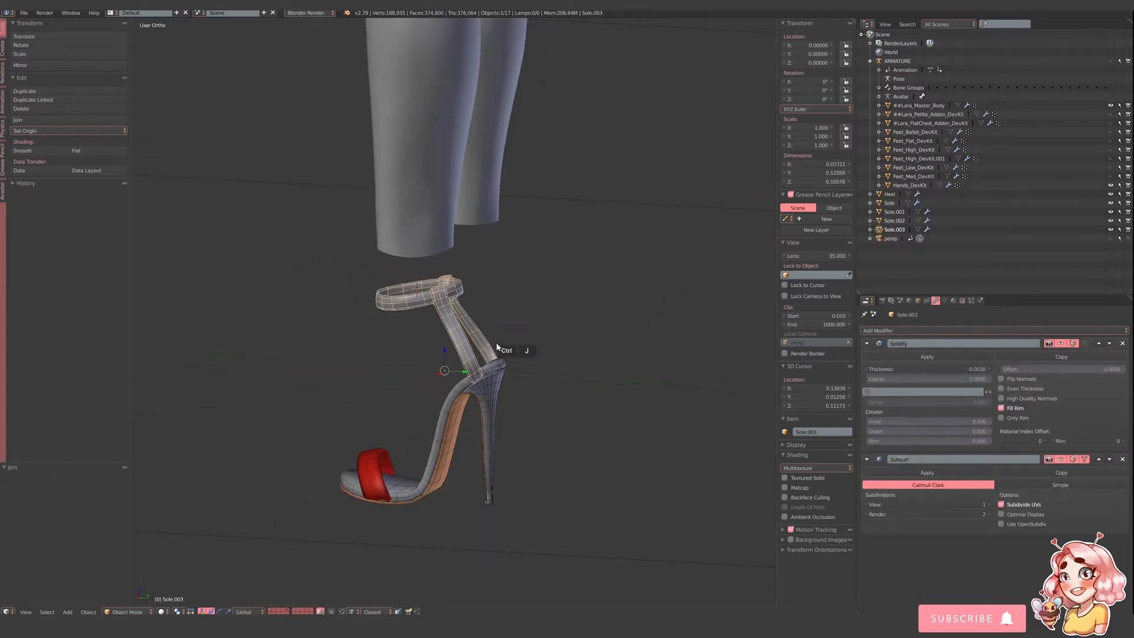
shift+middle_drag(497, 347, 516, 325)
double_click(895, 229)
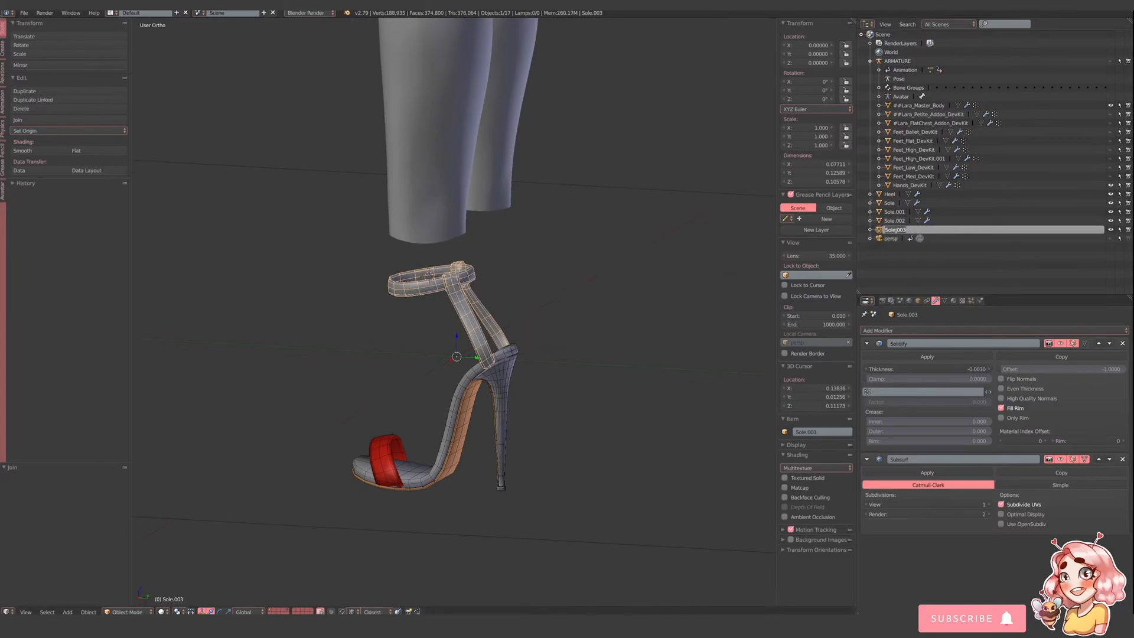
text(S)
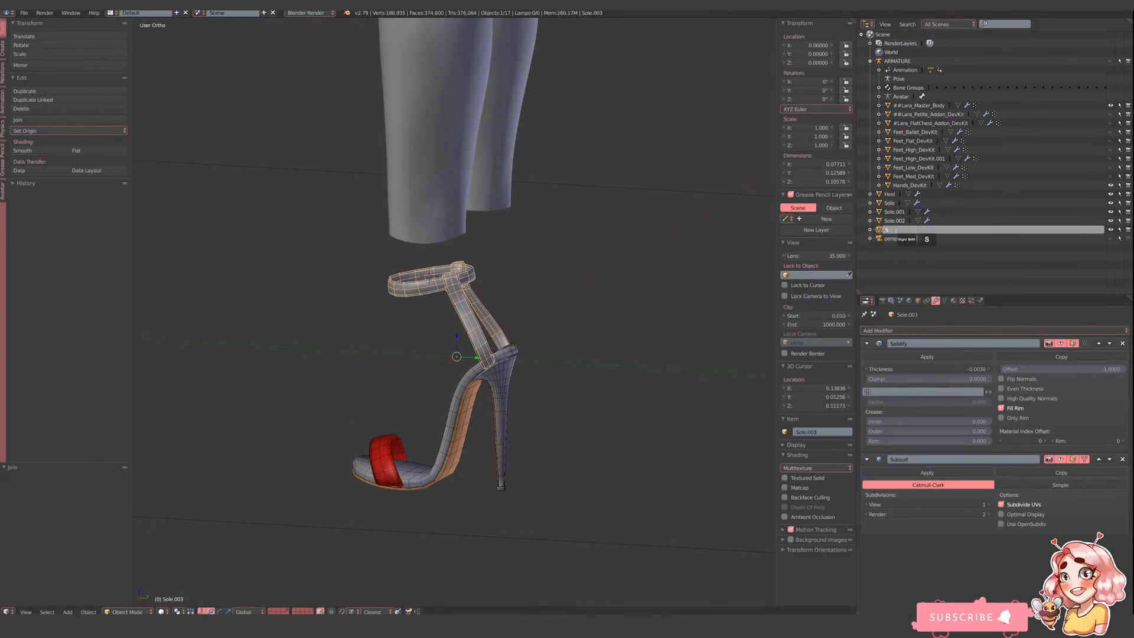
text(traps)
key(Return)
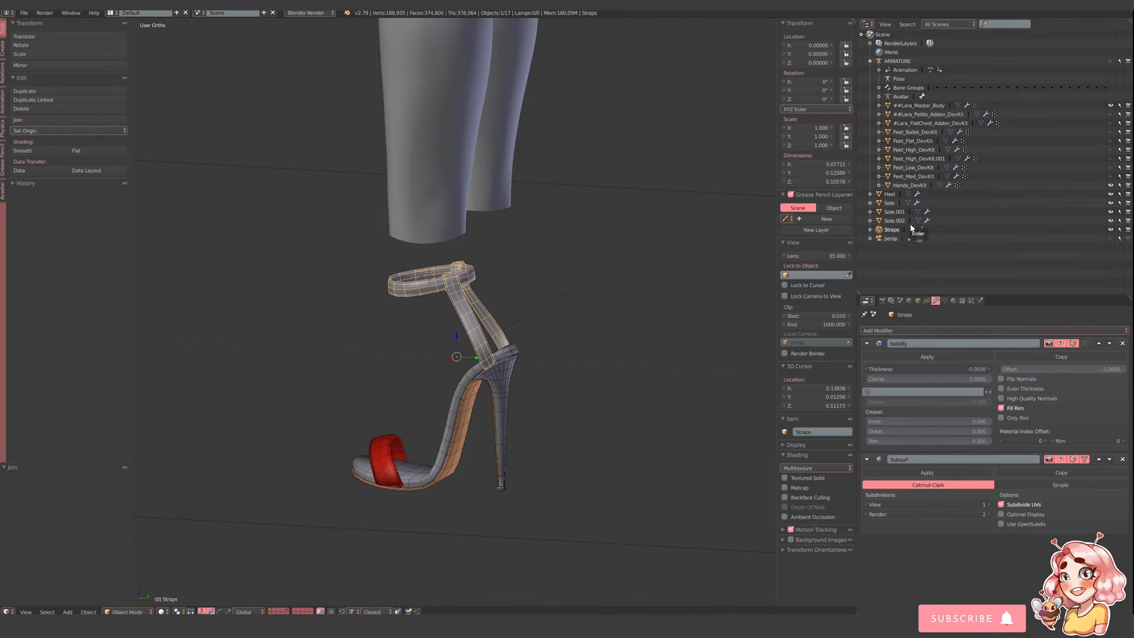
- Rename the red toe strap object to "Red Strap"
right_click(389, 455)
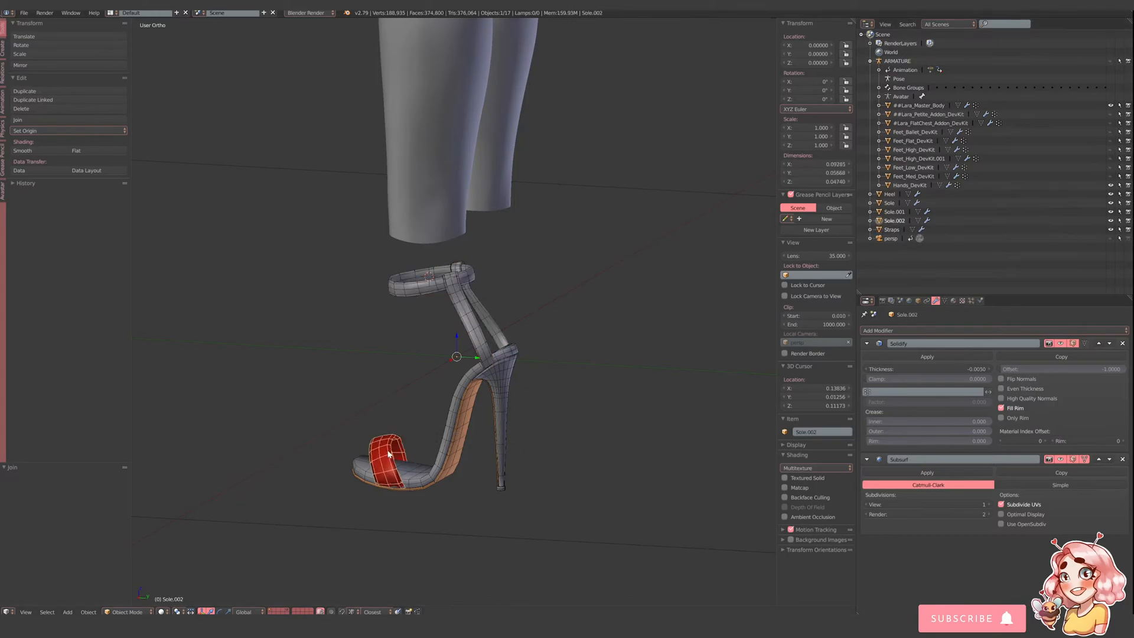
double_click(894, 221)
text(Red Strap)
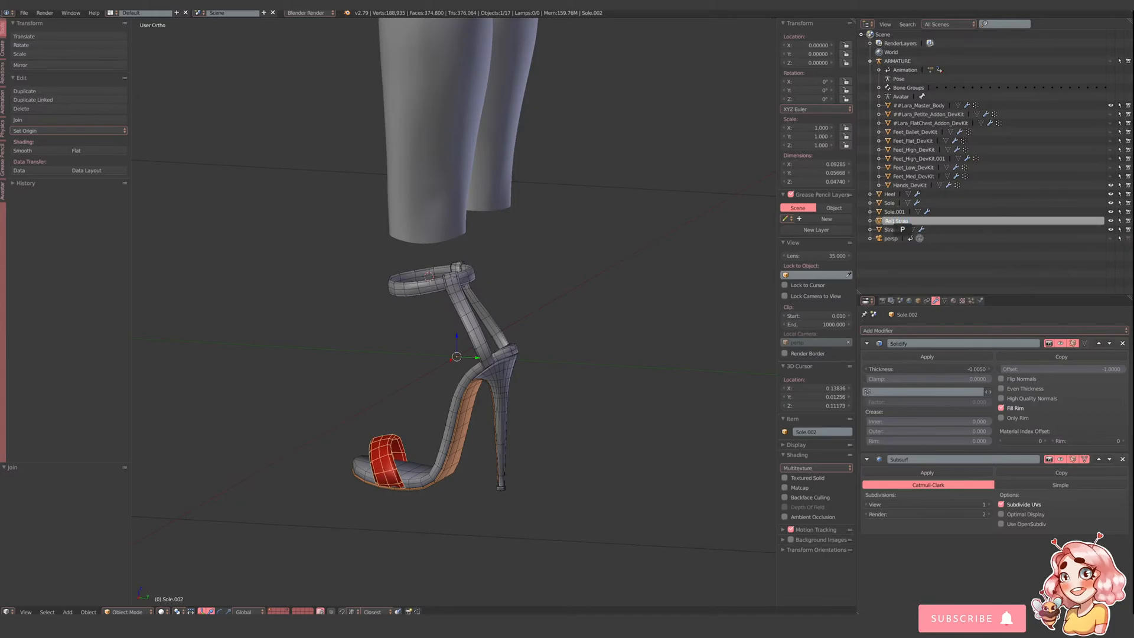
key(Return)
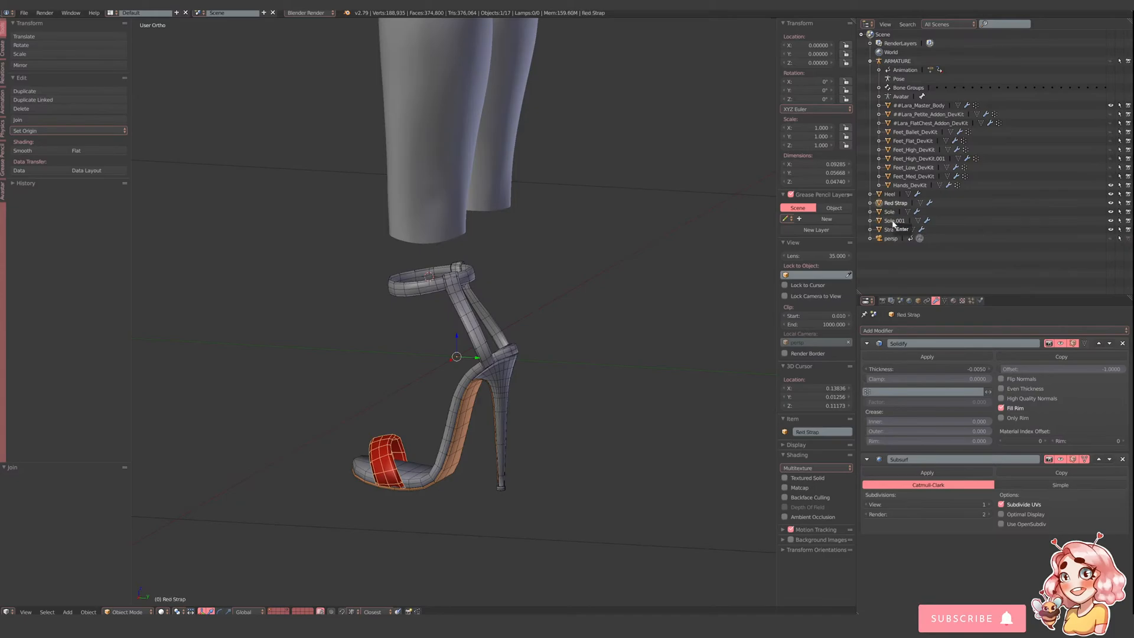
- Rename the orange underside object Sole.001 to "Outter Sole"
right_click(476, 405)
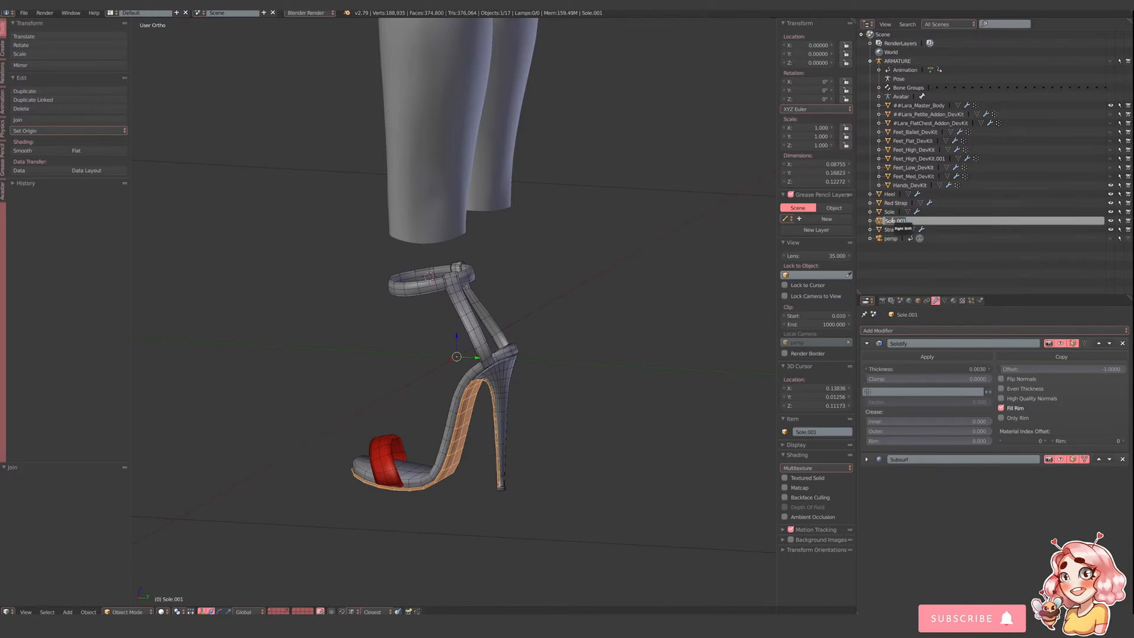
text(Outter Sole)
key(Return)
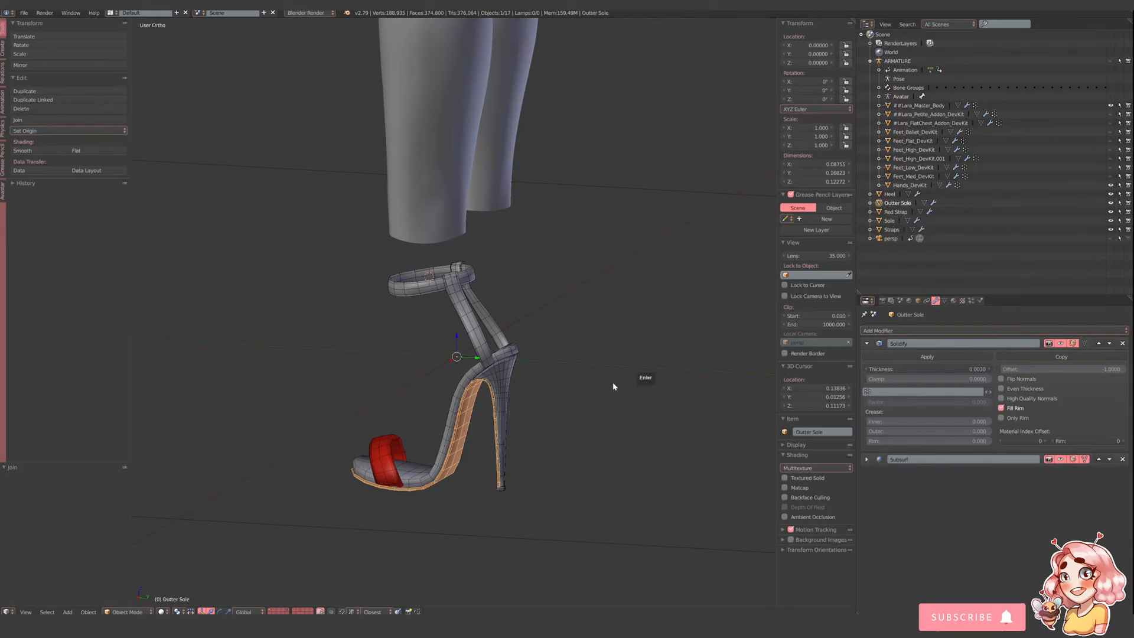
right_click(505, 393)
scroll(553, 442, down, 1)
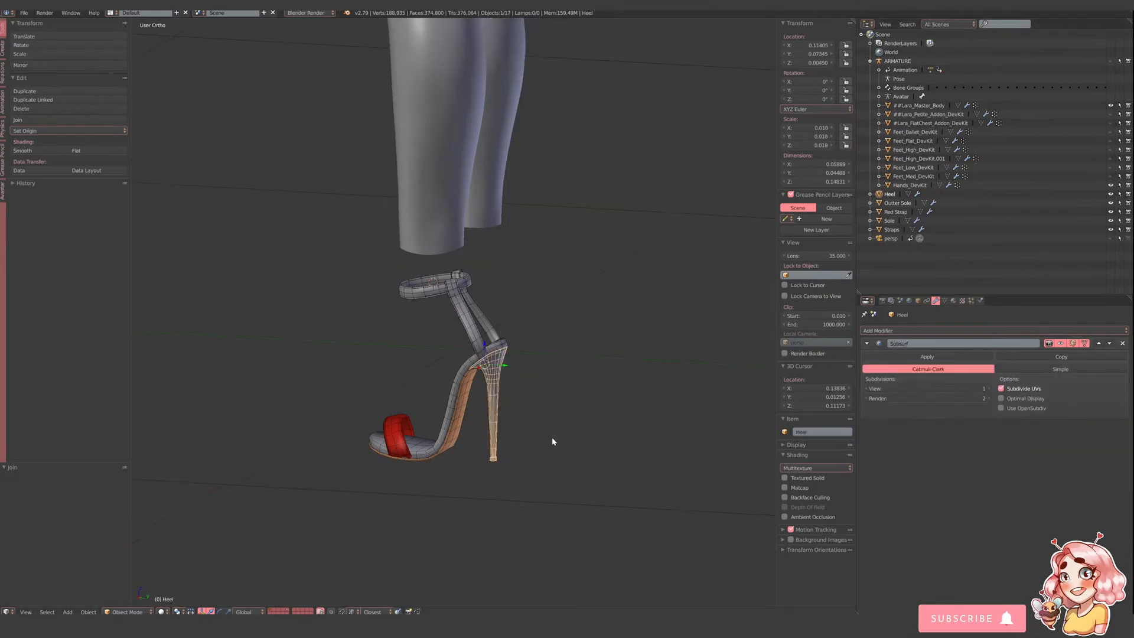
key(a)
scroll(539, 363, up, 3)
shift+middle_drag(539, 362, 534, 346)
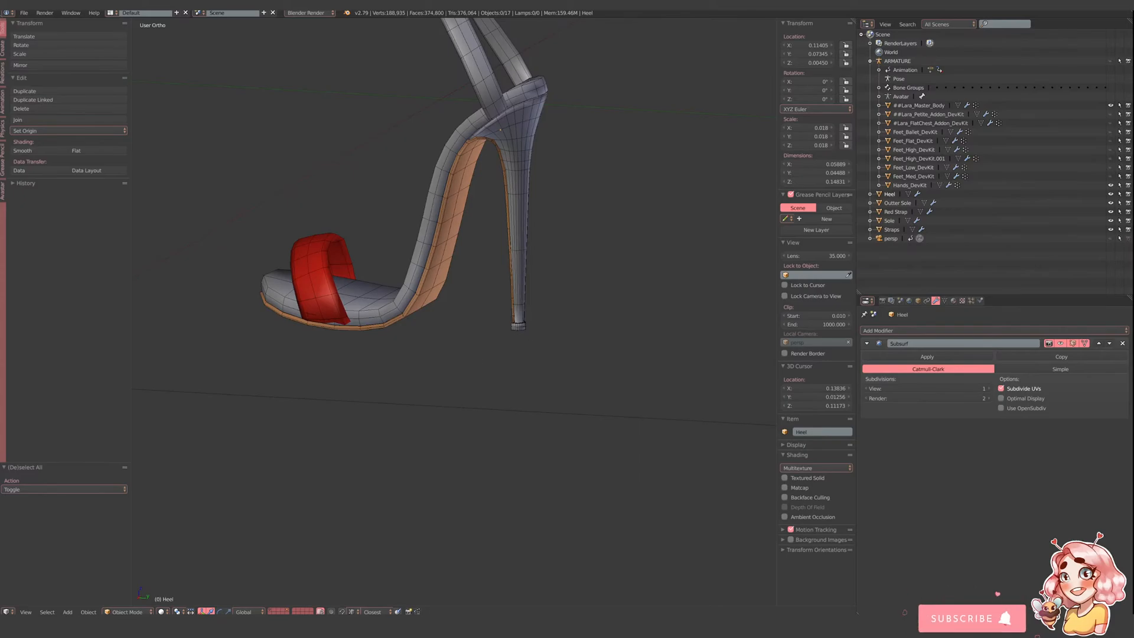
- Narrow the Heel's mid-height edge loop by scaling it down in the right orthographic view
click(25, 612)
click(38, 535)
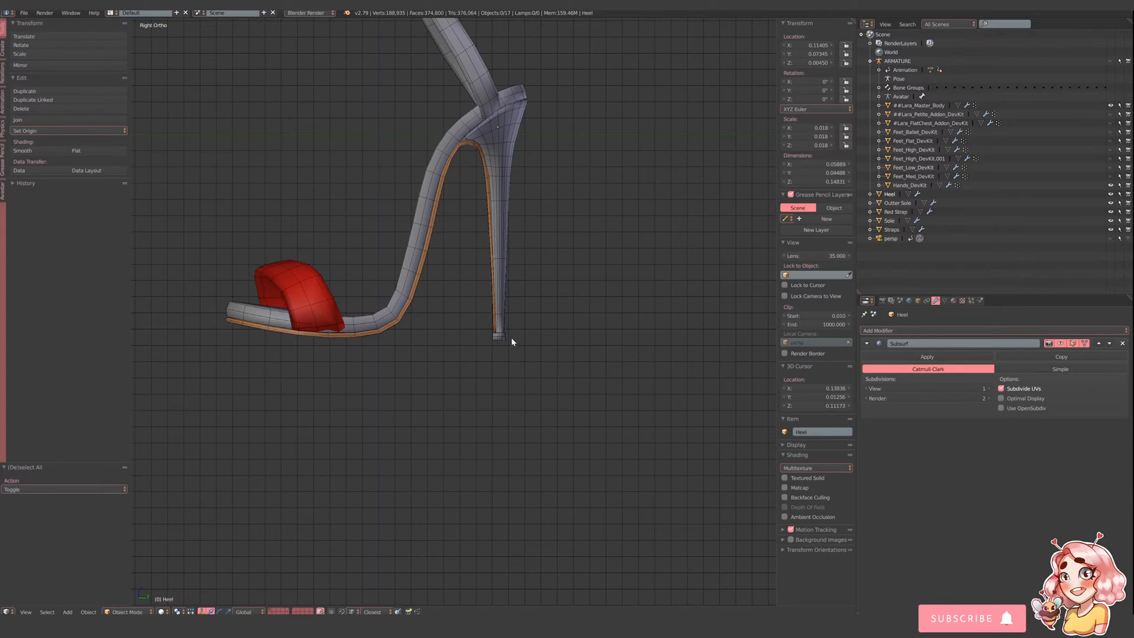
scroll(512, 338, up, 3)
right_click(537, 310)
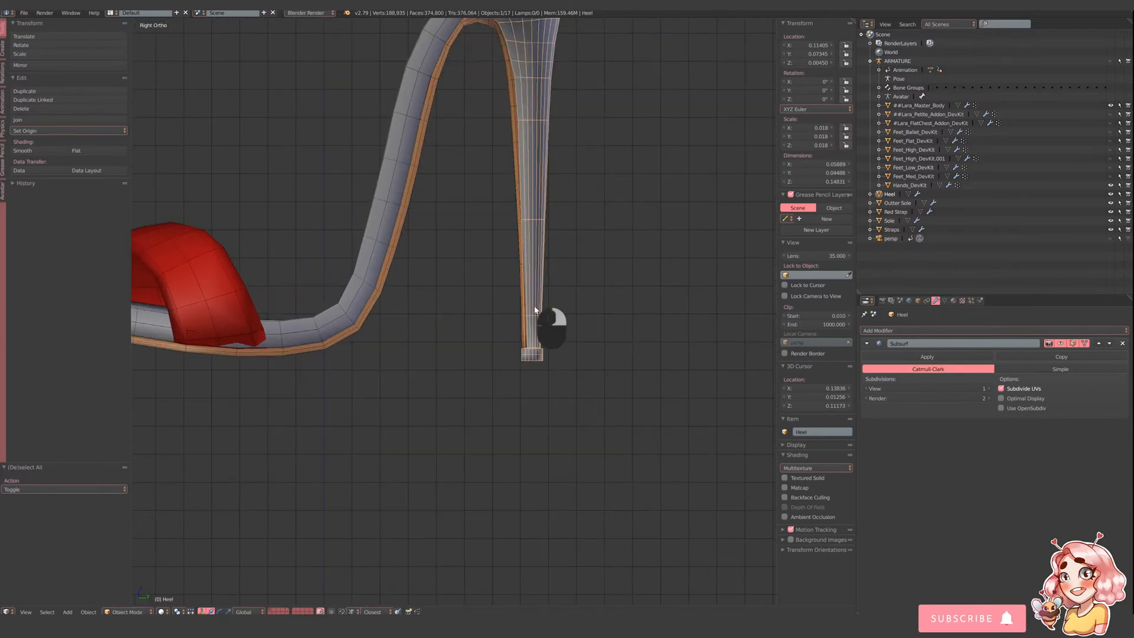
shift+middle_drag(527, 235, 481, 366)
scroll(493, 366, up, 1)
key(Tab)
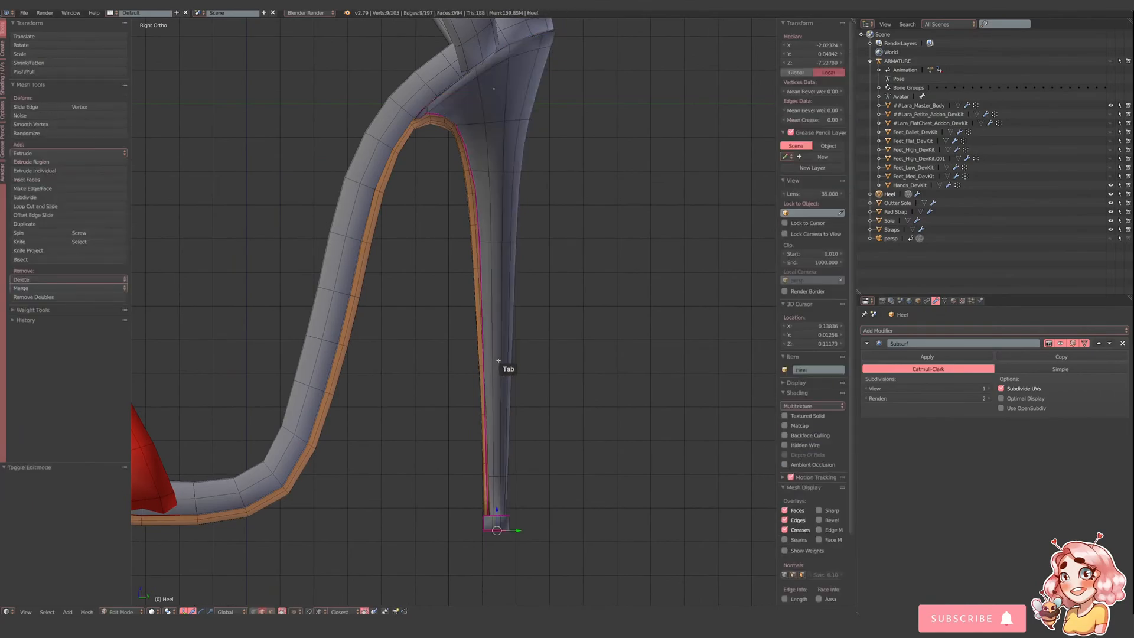
alt+shift+right_click(509, 242)
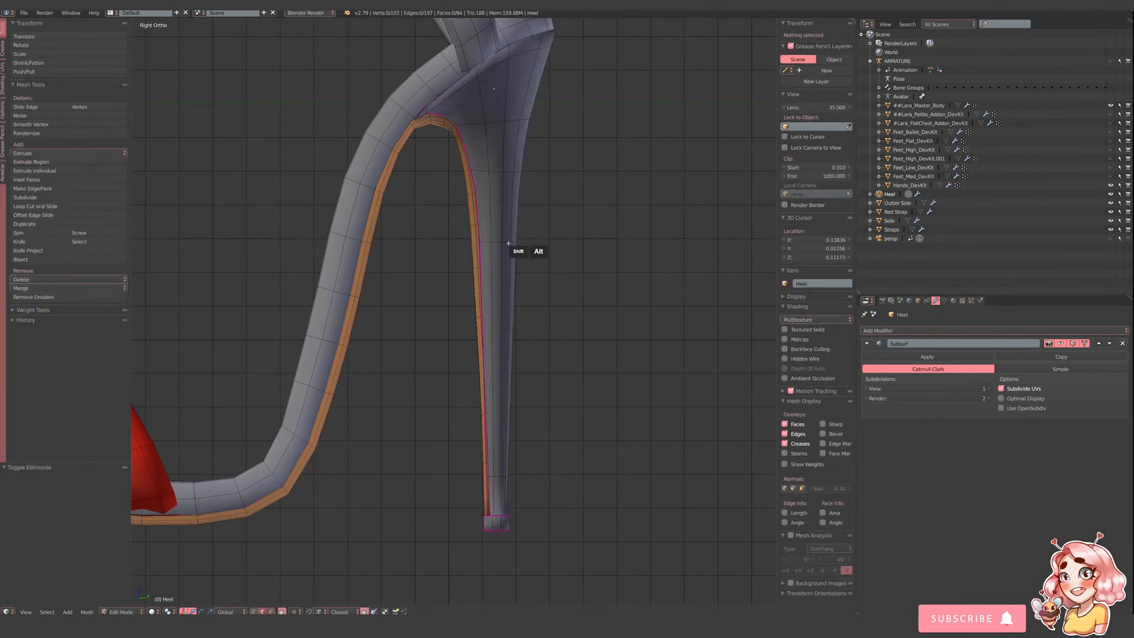
key(s)
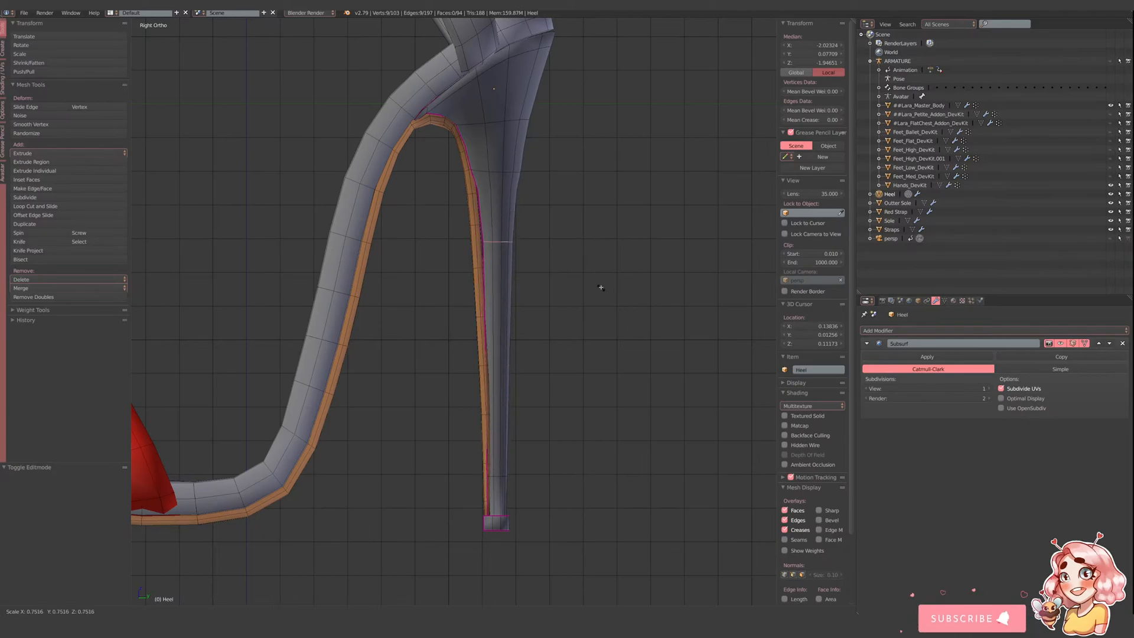
click(582, 269)
key(Tab)
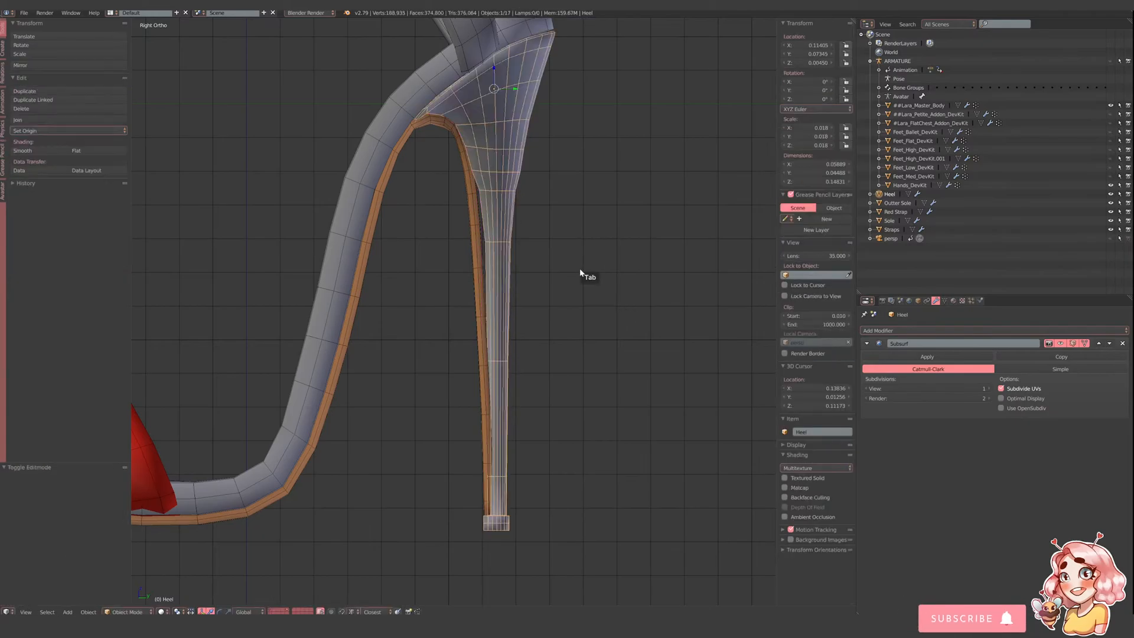
- Scale down the Heel edge loop just above the narrowed one to about 0.7 to slim the upper shaft
scroll(567, 280, down, 3)
scroll(558, 276, up, 2)
key(Tab)
key(a)
alt+right_click(496, 194)
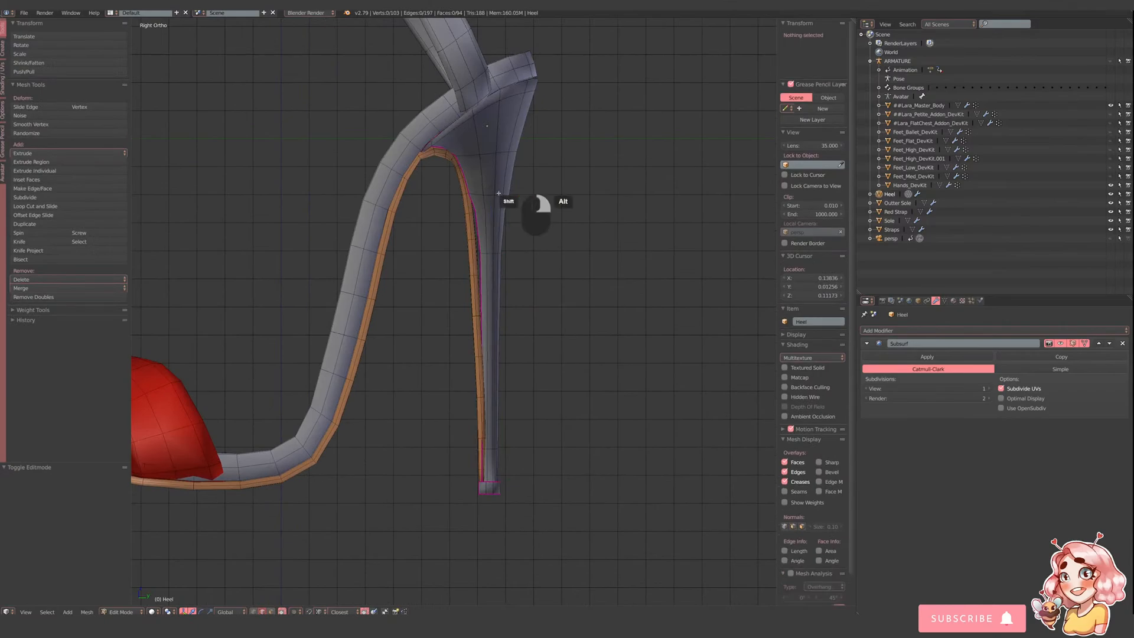
key(s)
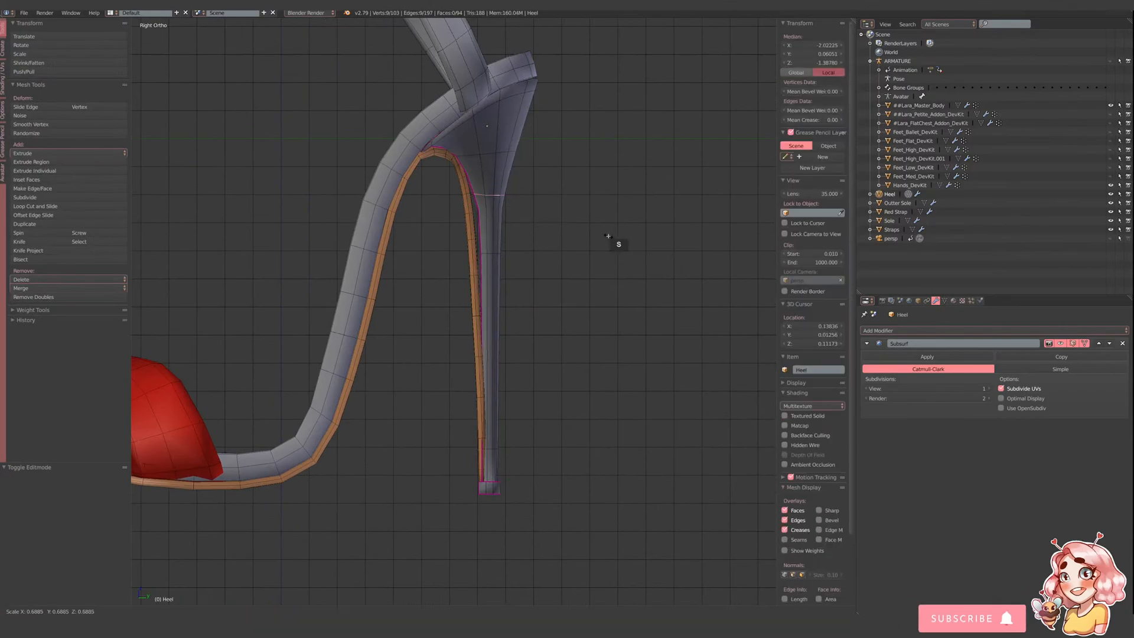
click(614, 246)
key(Tab)
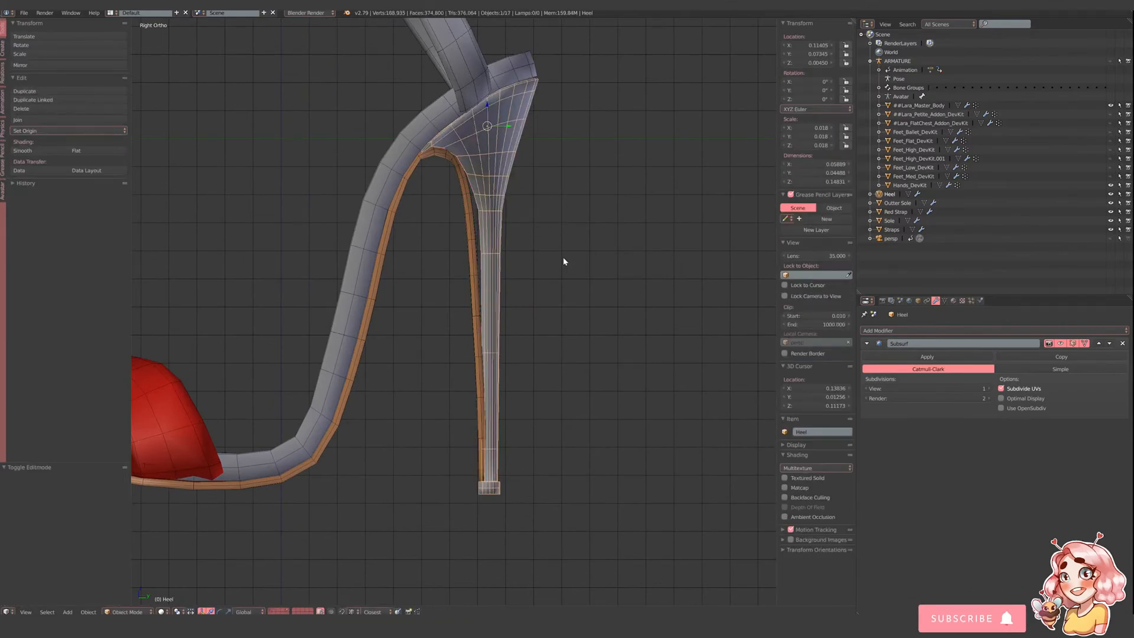
- Toggle the Outter Sole's visibility to examine how it fits the slimmed heel
middle_drag(562, 260, 431, 330)
key(Tab)
key(Tab)
right_click(362, 380)
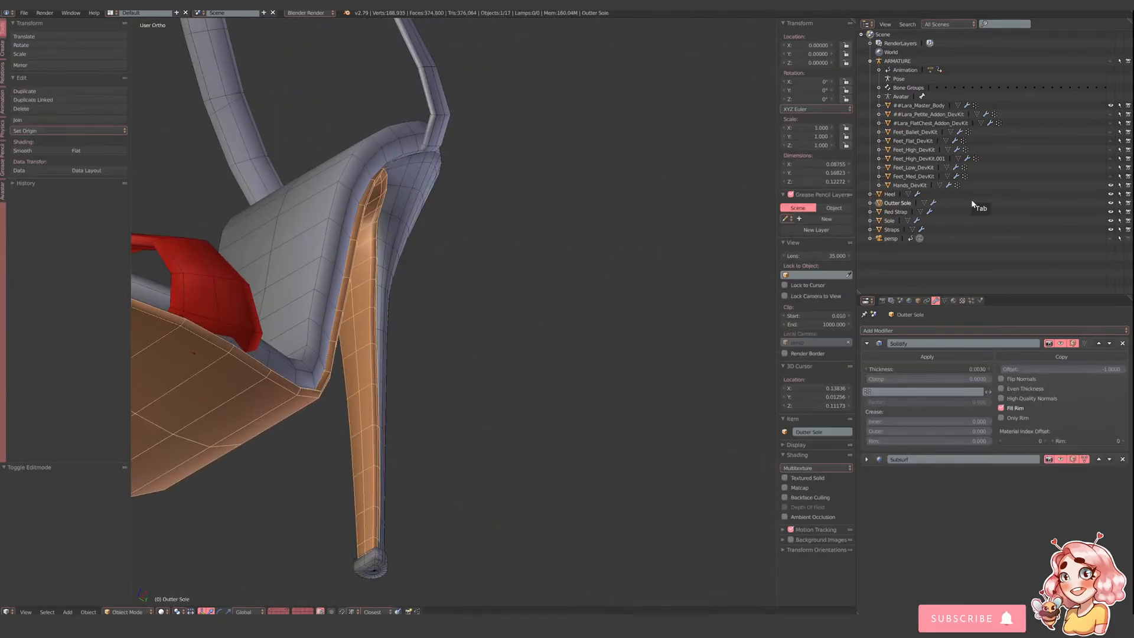
click(1111, 203)
middle_drag(408, 354, 559, 354)
right_click(483, 354)
scroll(472, 353, up, 3)
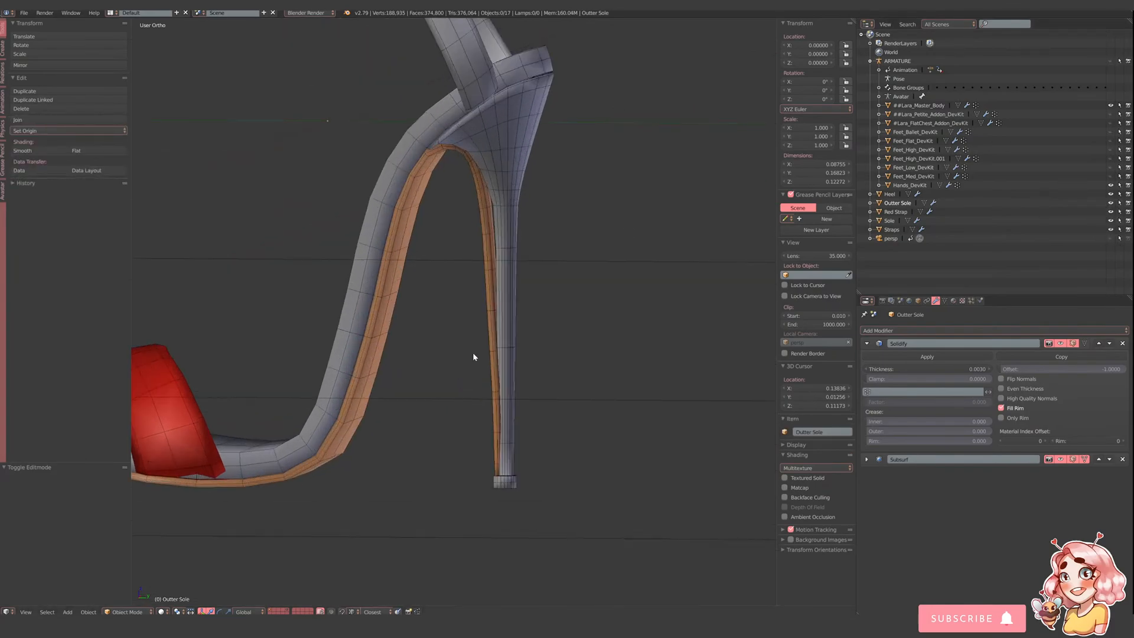
- Narrow the Outter Sole's strip on the heel by scaling its edge row in the lower shaft to 0.672
key(Tab)
key(Tab)
right_click(491, 306)
key(Tab)
middle_drag(464, 312, 549, 254)
shift+middle_drag(379, 348, 530, 306)
scroll(501, 280, up, 4)
alt+right_click(475, 314)
key(s)
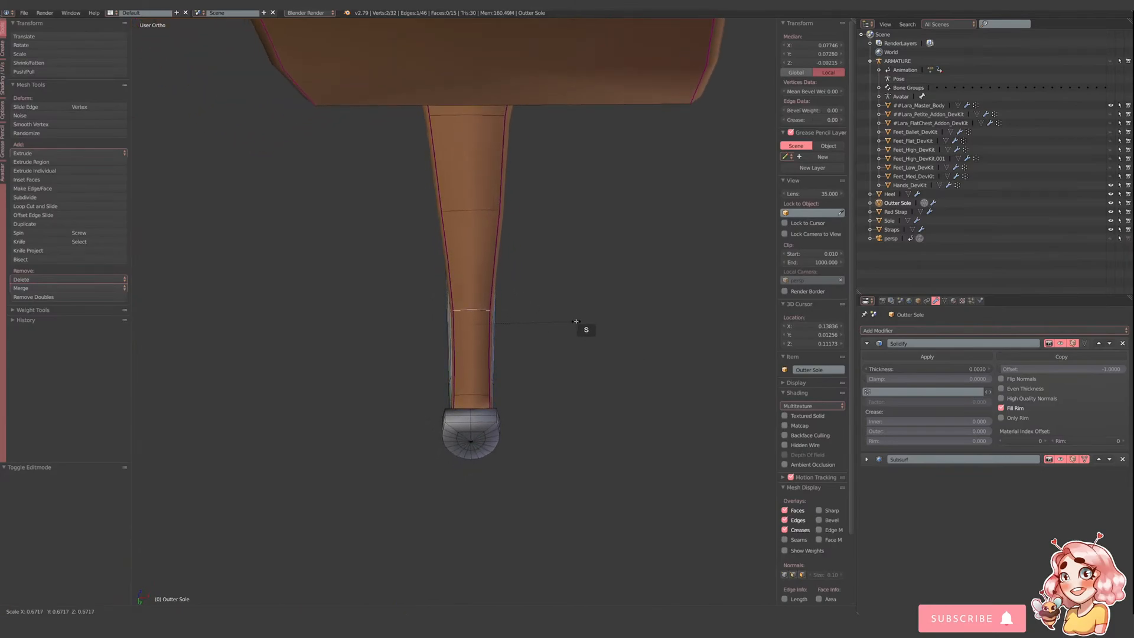
click(576, 322)
- Scale the next two edge rows up the Outter Sole's heel strip to 0.662 and 0.780
alt+right_click(490, 210)
key(s)
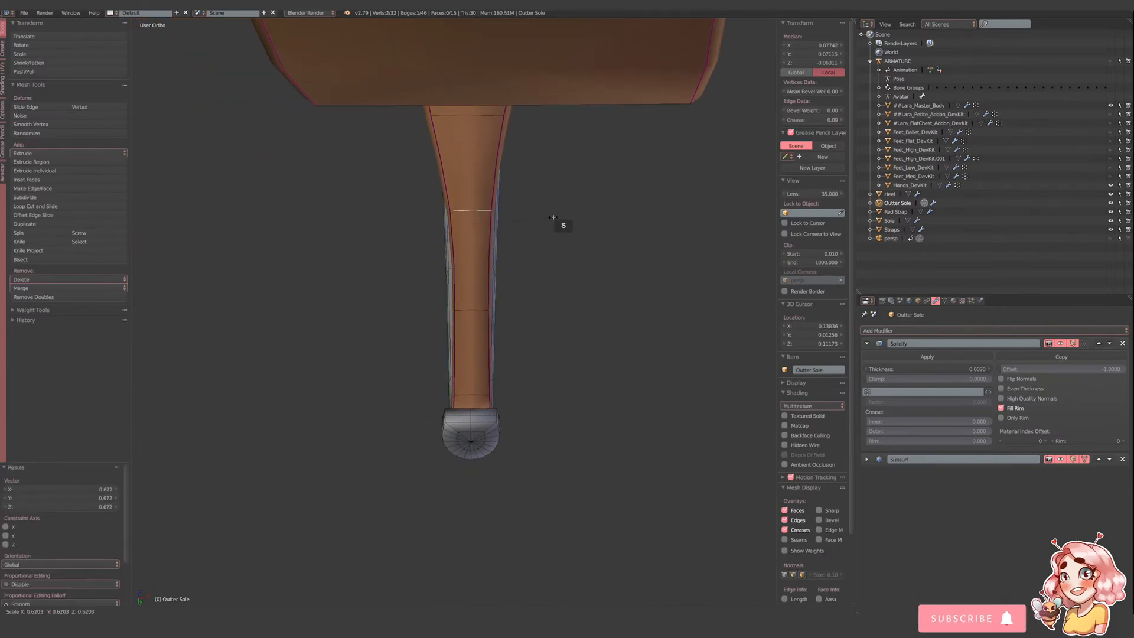
click(560, 216)
shift+middle_drag(532, 193, 513, 370)
middle_drag(512, 369, 507, 301)
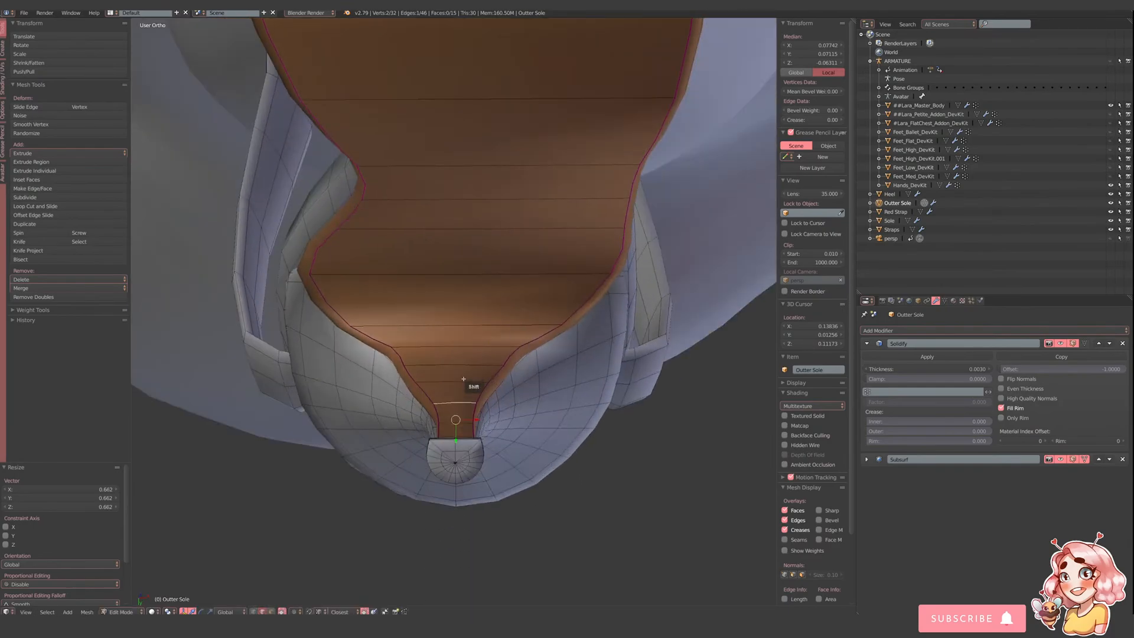
middle_drag(464, 378, 494, 396)
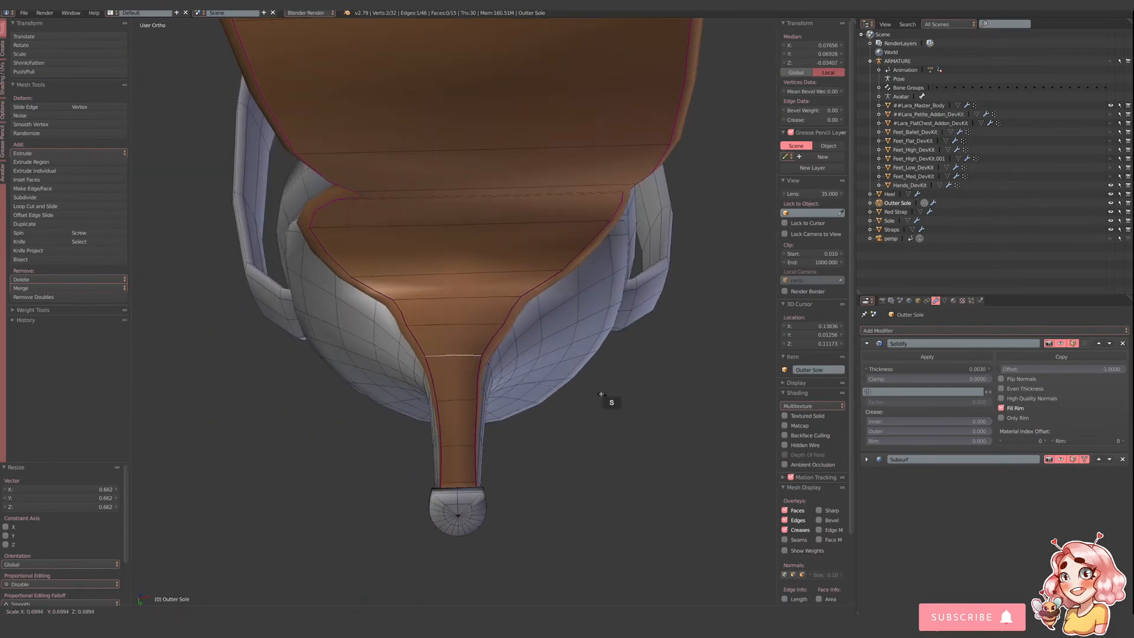
key(s)
click(495, 326)
- Narrow the following edge row where the heel strip widens and shift it 0.000305 along X
alt+right_click(495, 327)
key(s)
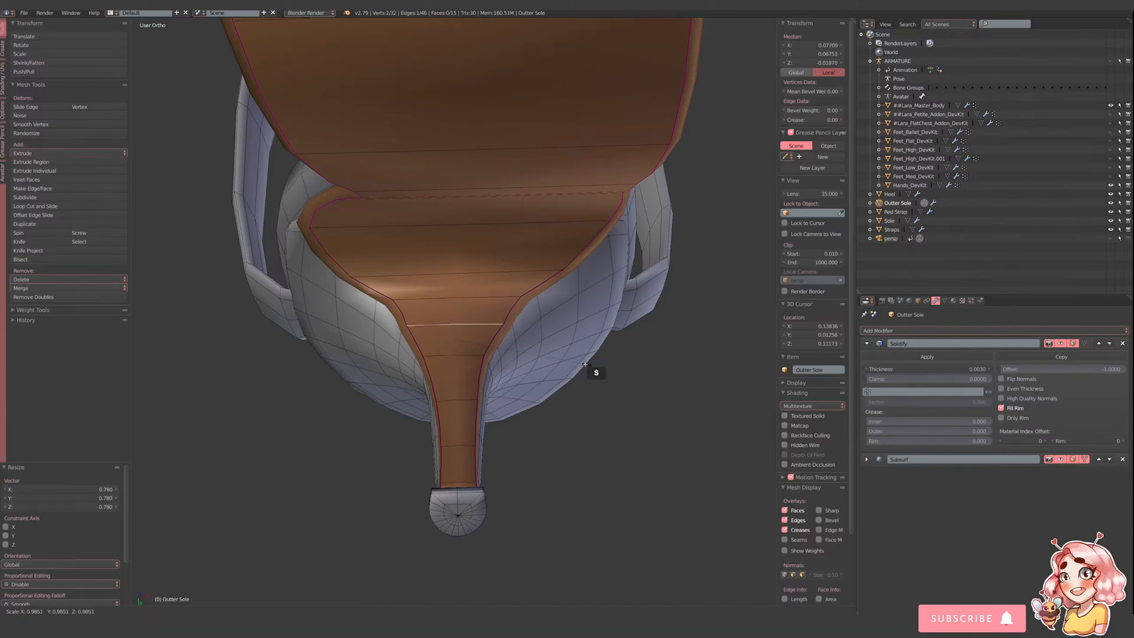
click(569, 356)
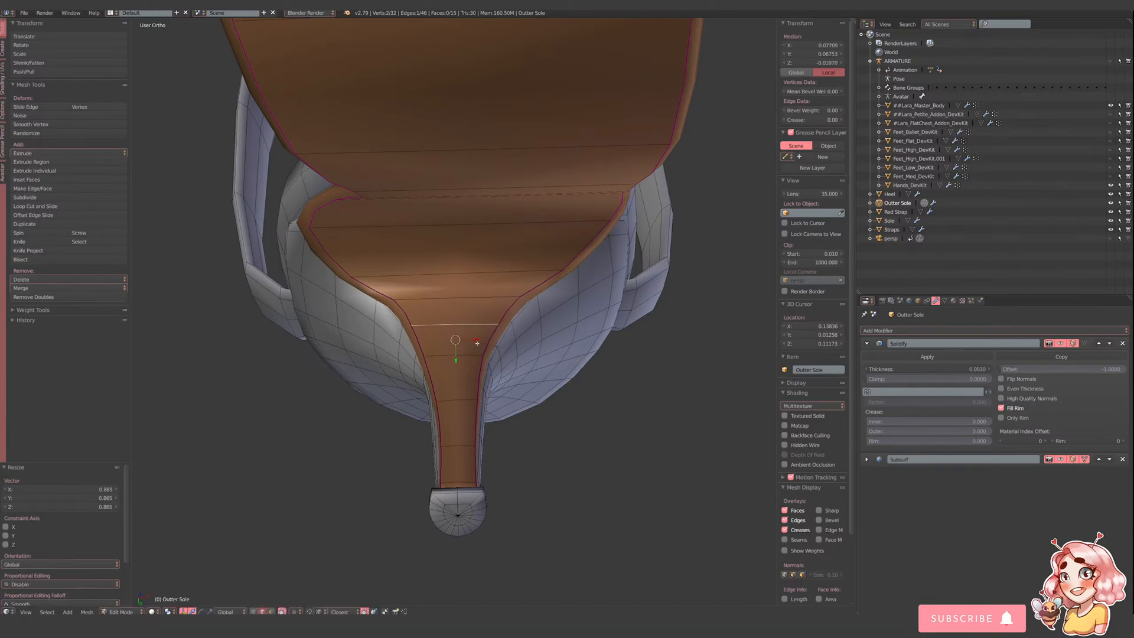
key(g)
key(x)
click(471, 372)
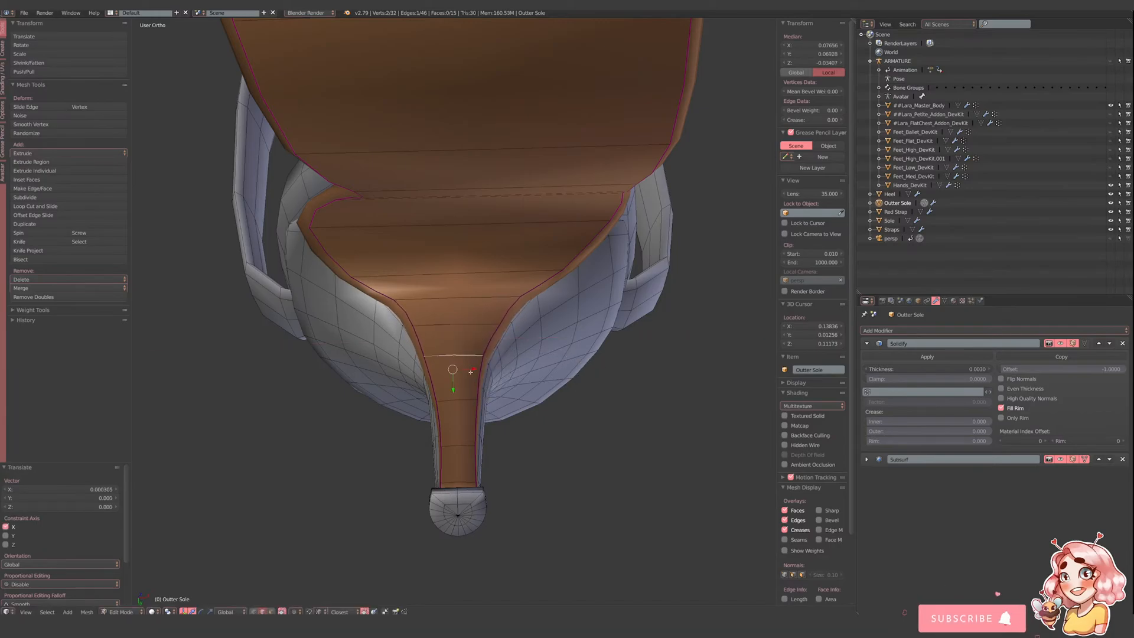
- Centre the two edge rows below it on the heel strip along X and scale both slightly narrower
drag(471, 372, 474, 372)
key(s)
click(561, 401)
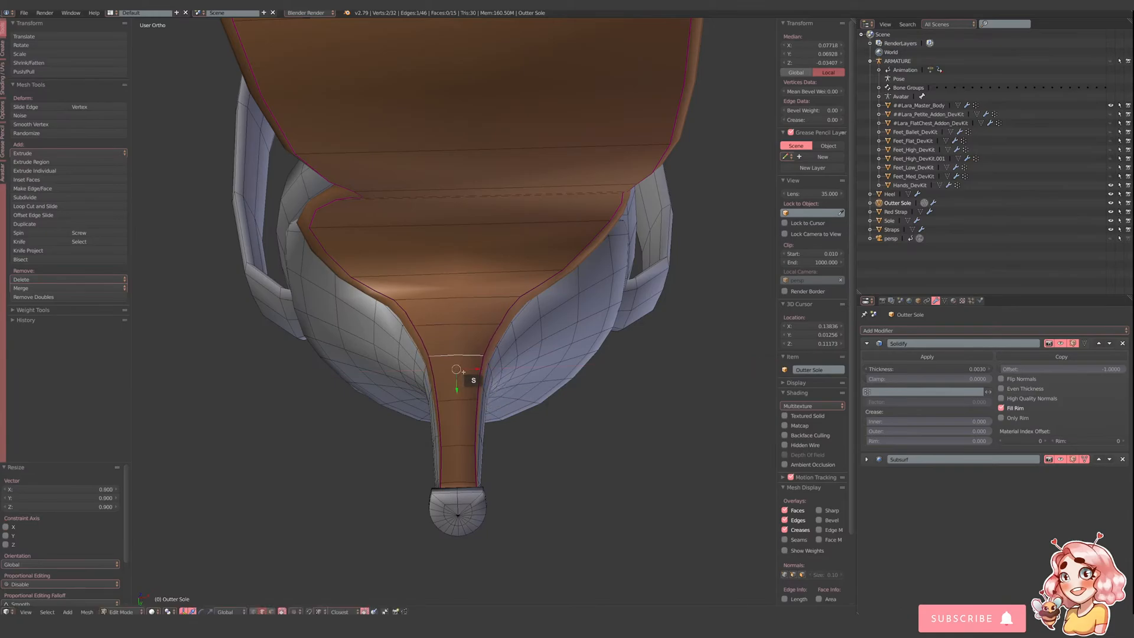
key(s)
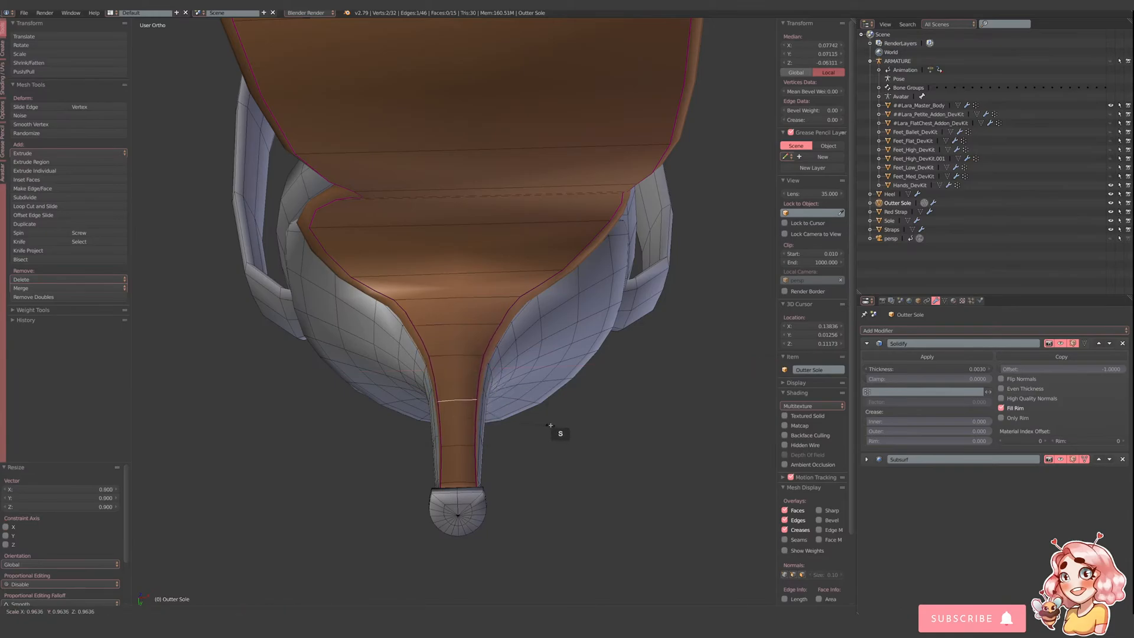
click(550, 425)
drag(479, 417, 480, 417)
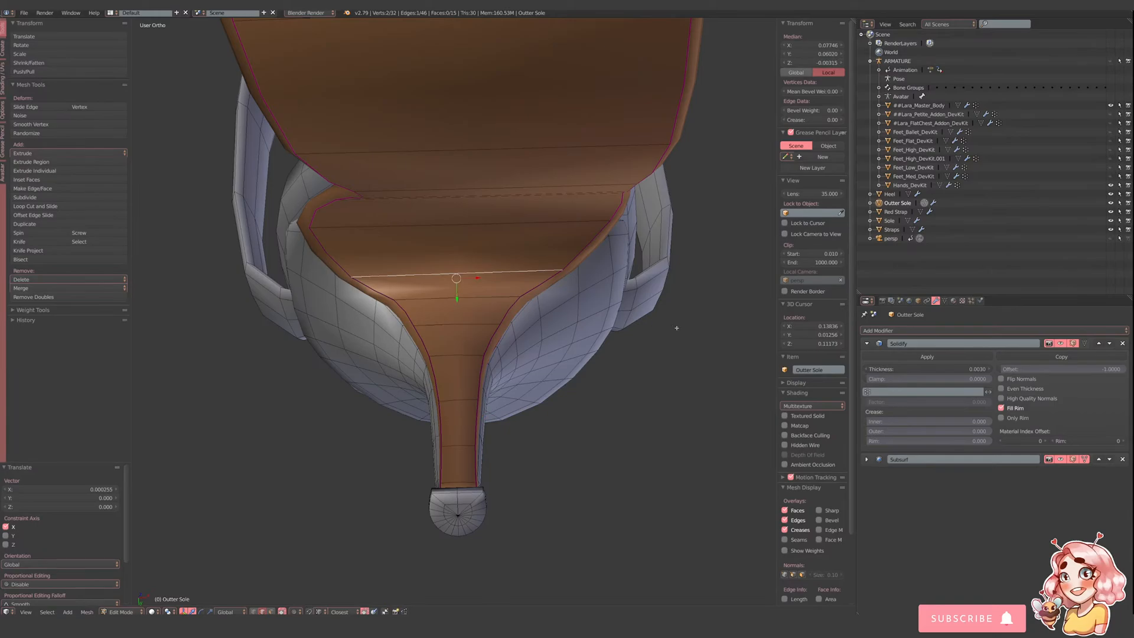
- Scale the wider edge row under the heel to 0.841, shift it 0.000717 along X, and scale the row beside it to 1.015
key(s)
click(644, 319)
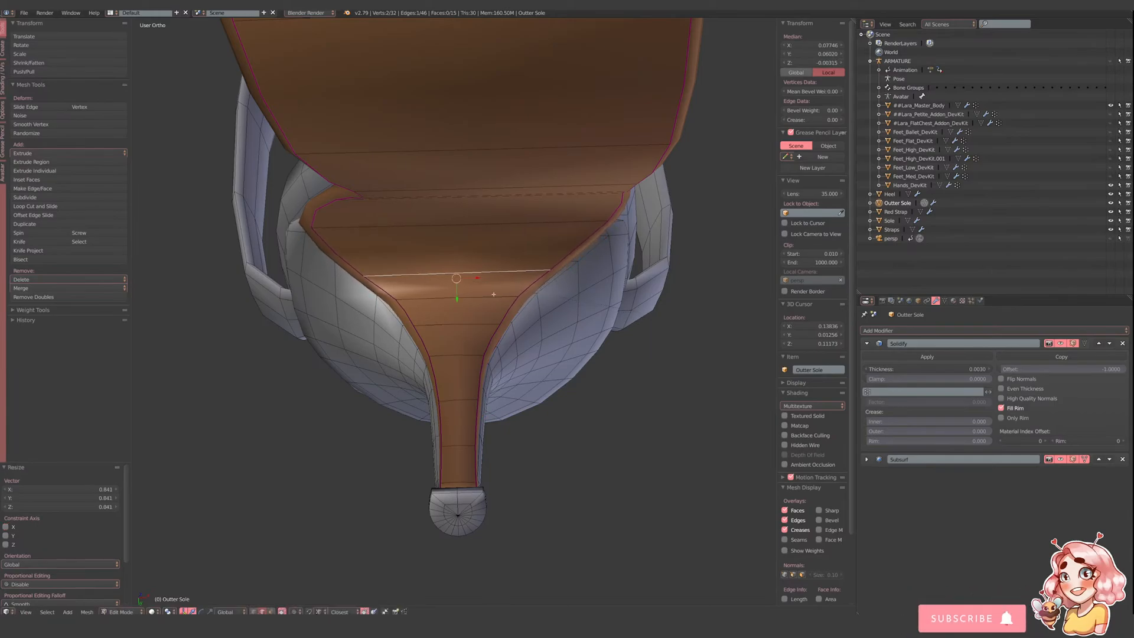
drag(471, 279, 476, 277)
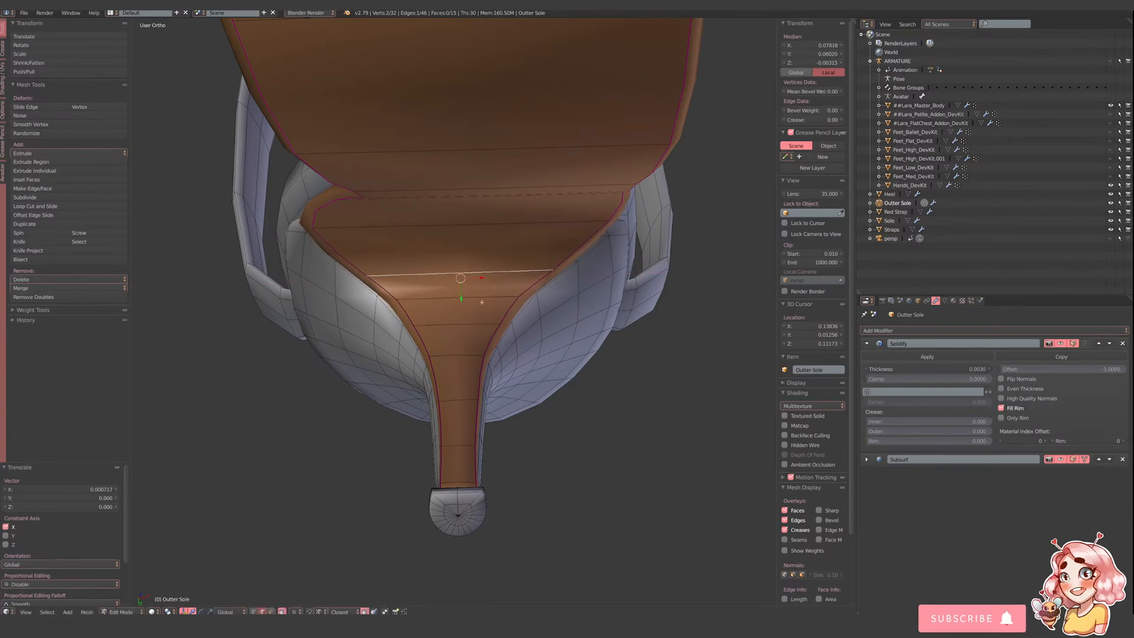
right_click(498, 294)
key(s)
click(538, 296)
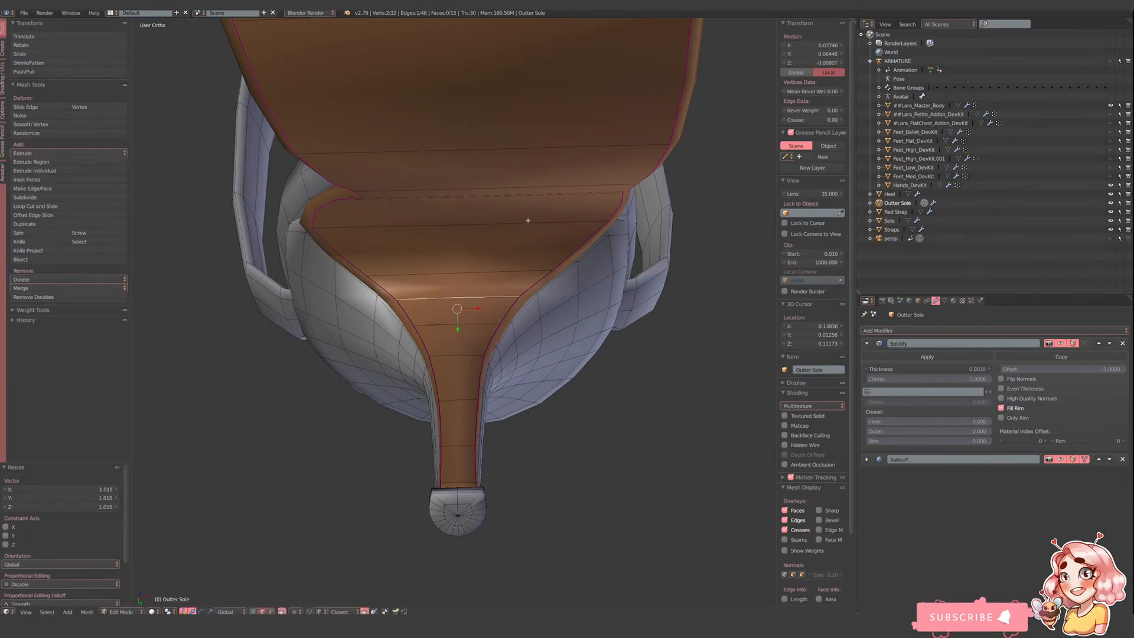
- Show Feet_High_DevKit as a fit reference and return to editing the Outter Sole's mesh from below
right_click(511, 224)
scroll(455, 277, down, 4)
middle_drag(454, 277, 501, 361)
key(Tab)
scroll(463, 301, down, 3)
key(a)
scroll(490, 325, down, 3)
scroll(499, 367, up, 4)
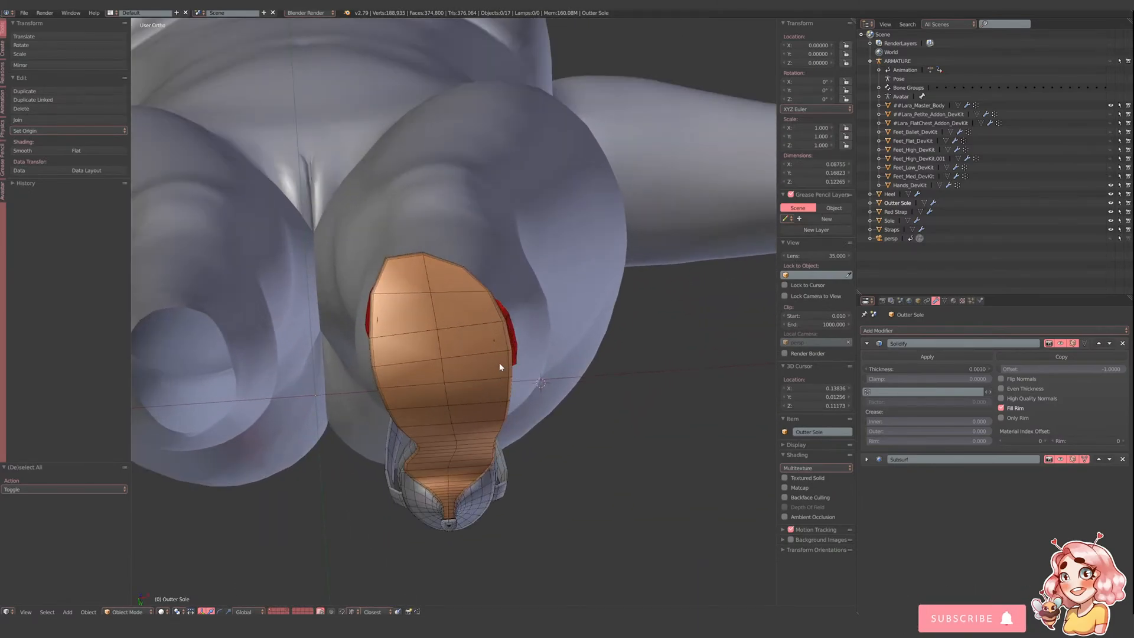
right_click(460, 355)
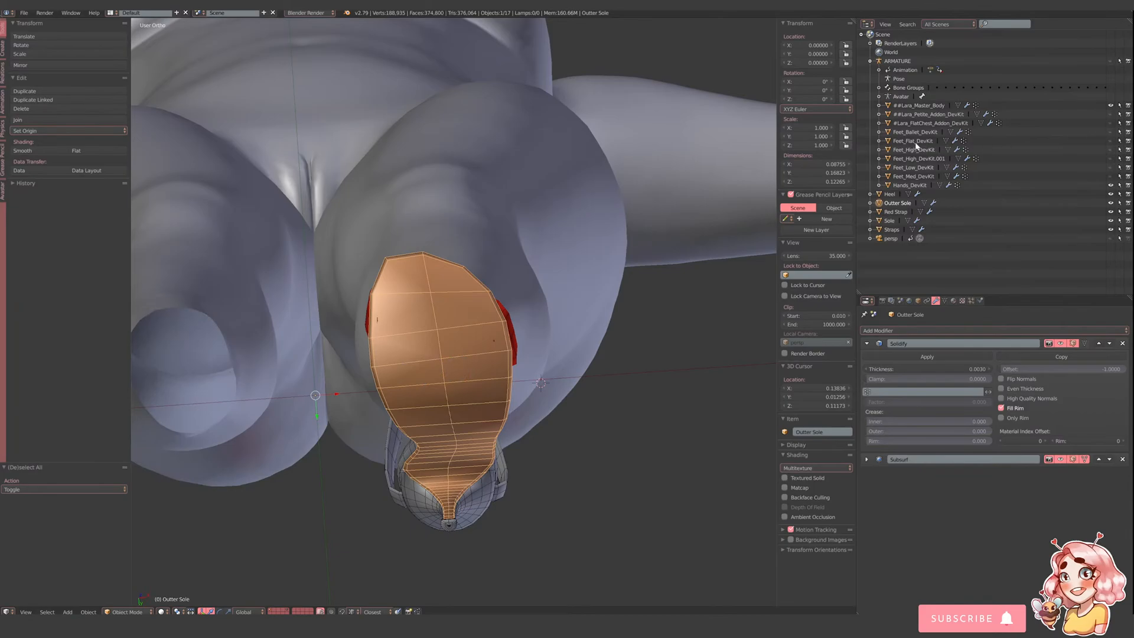
click(1111, 149)
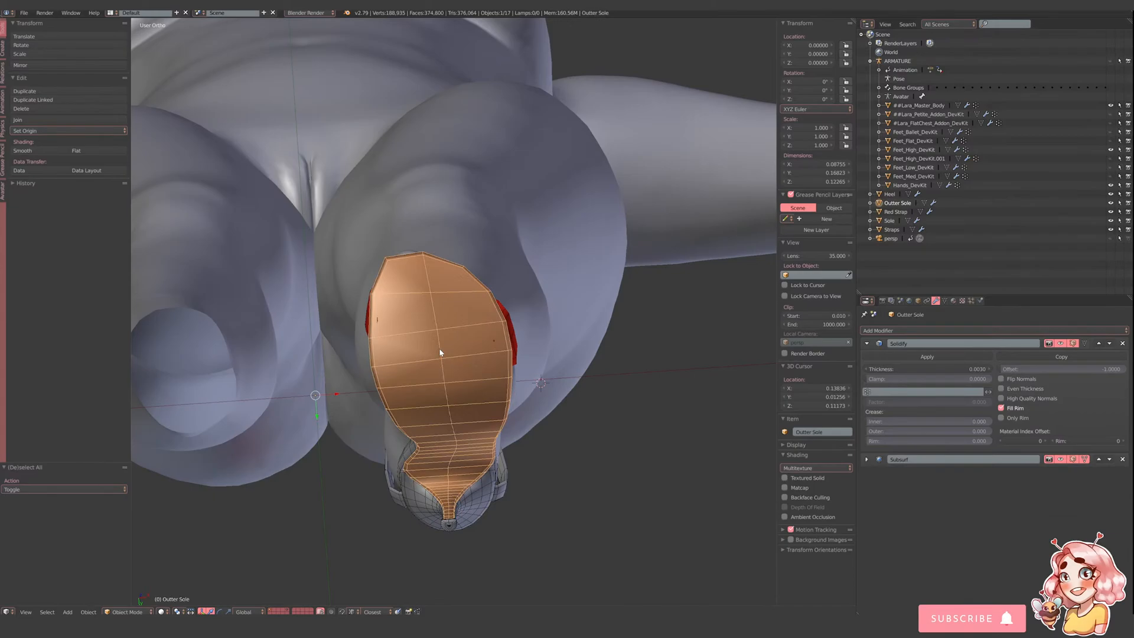
middle_drag(409, 357, 473, 363)
key(Tab)
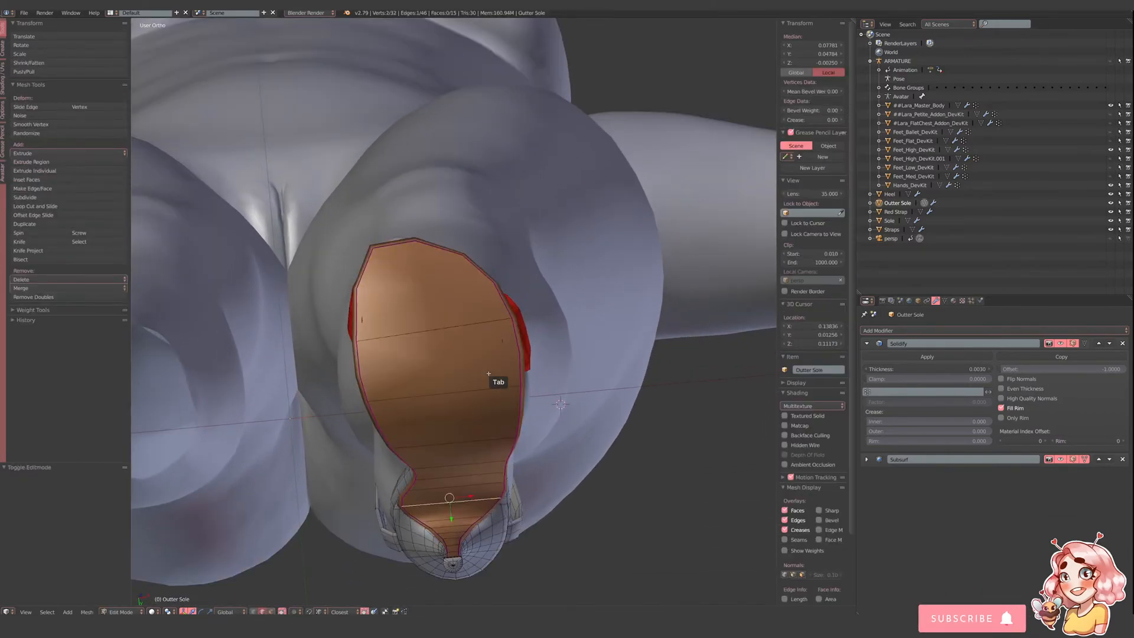
- Try to extrude the Outter Sole's toe edge forward, and undo the extrusion
right_click(443, 251)
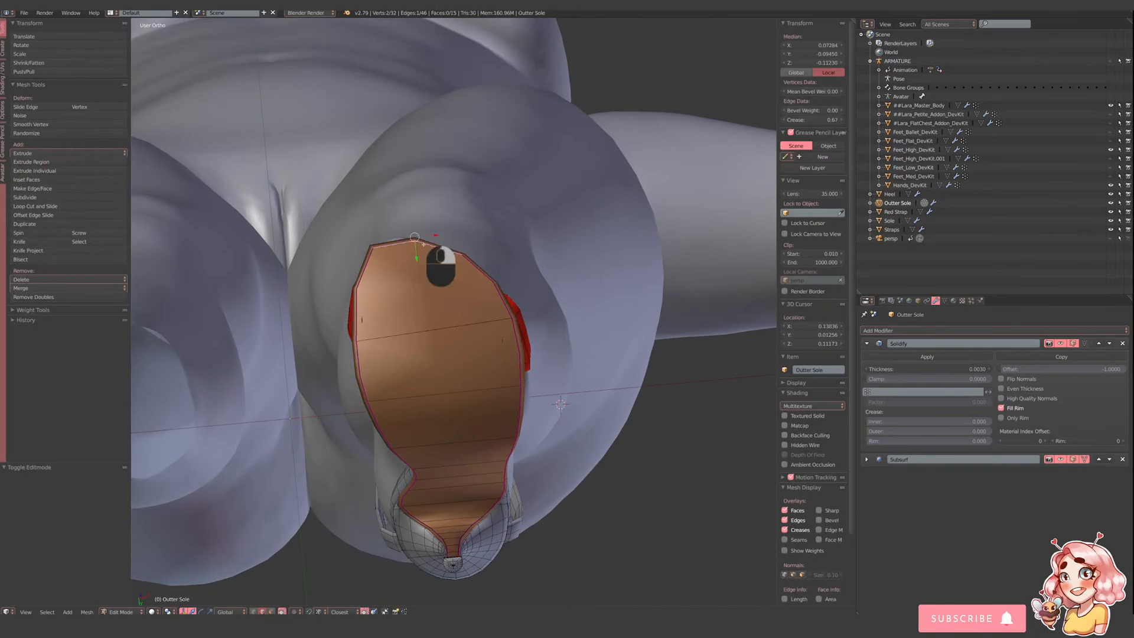
key(e)
click(433, 241)
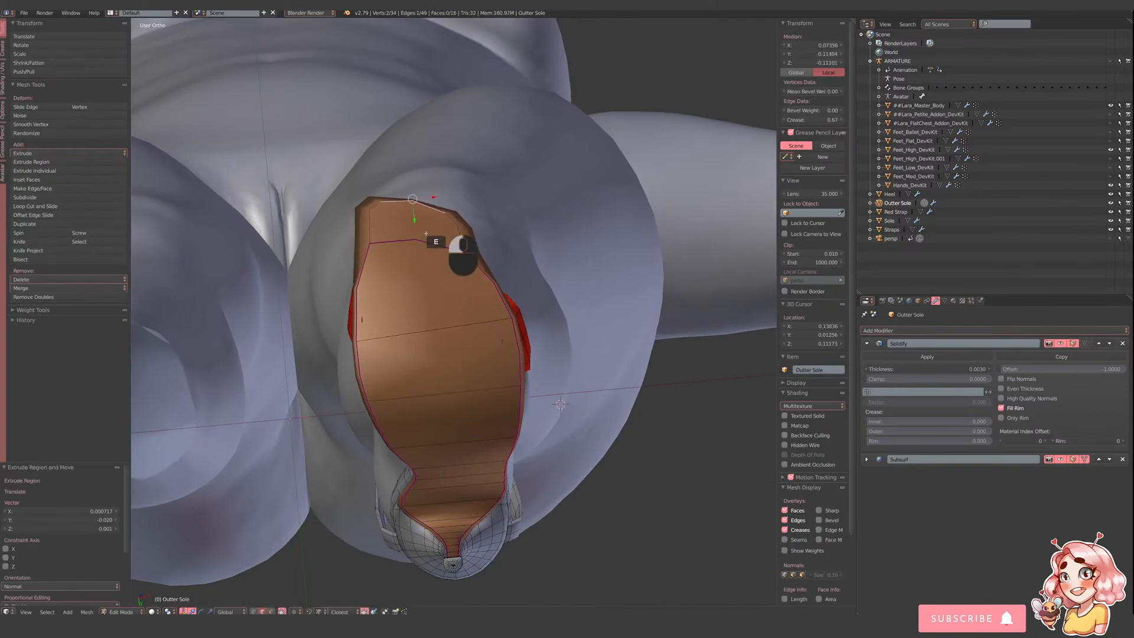
key(ctrl+z)
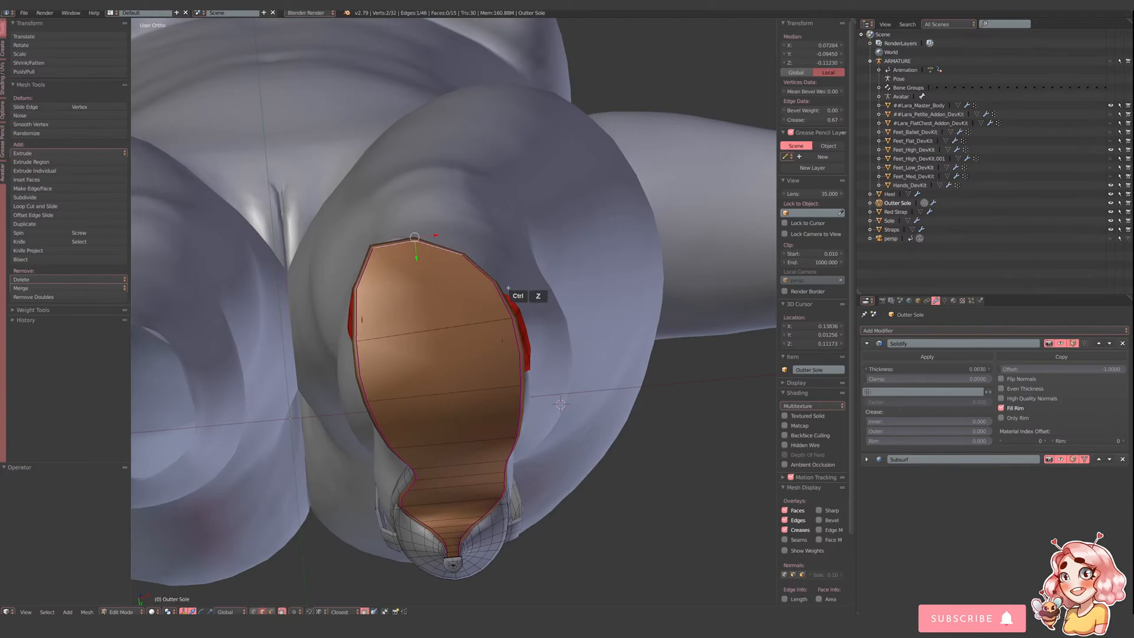
- Rotate the Outter Sole's edge row nearest the toe by about 6.4° to straighten it across the forefoot
right_click(511, 320)
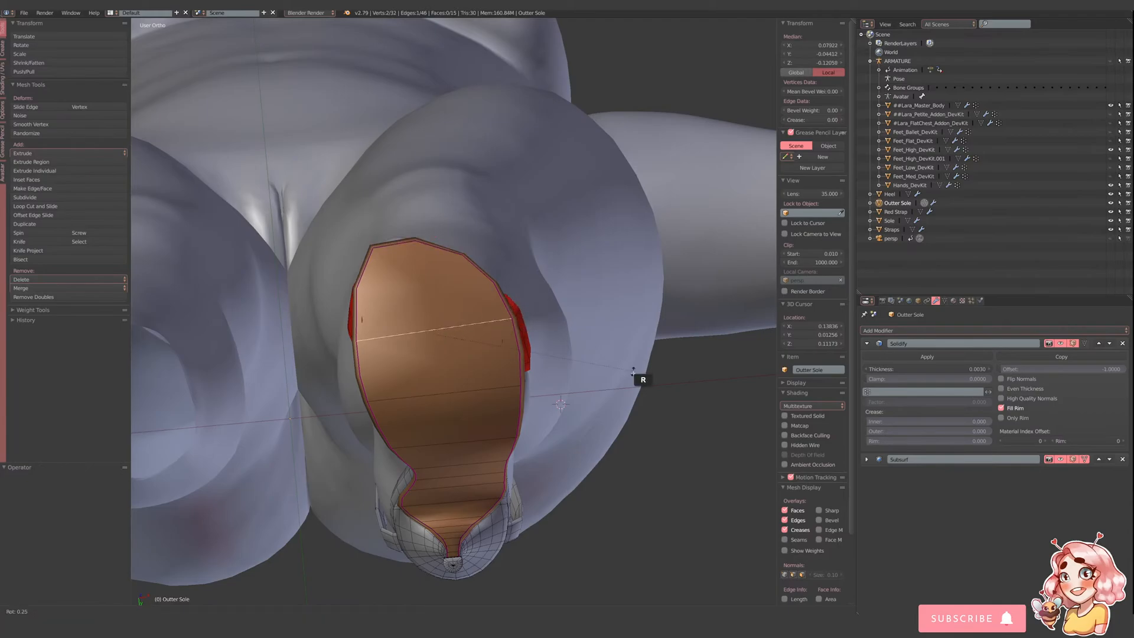
key(r)
click(635, 394)
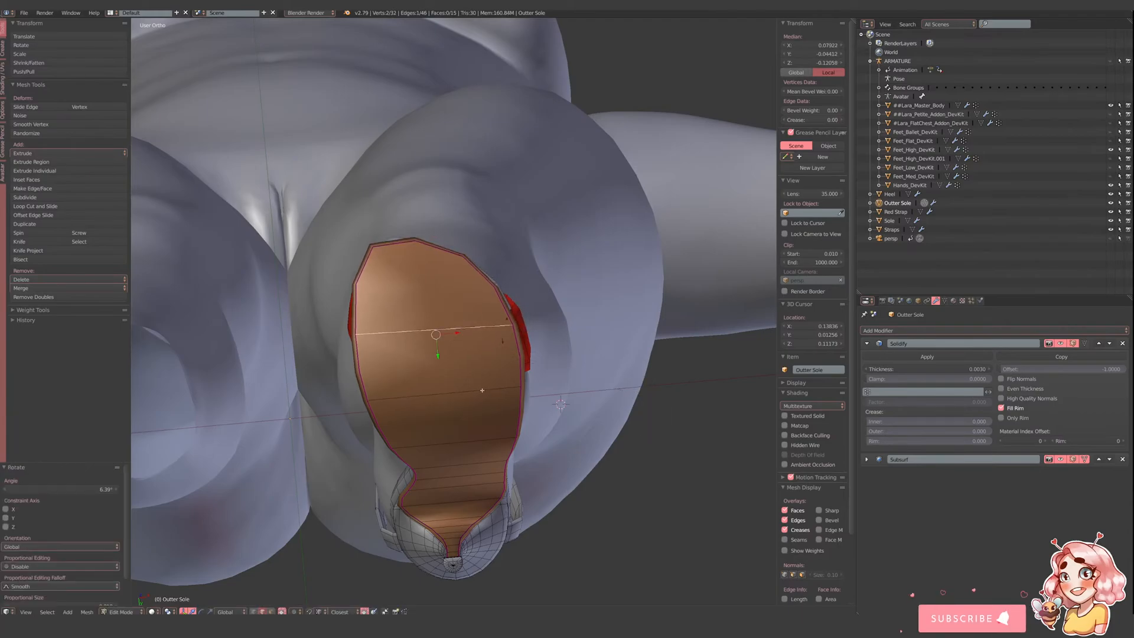
- Rotate the Outter Sole's second edge row from the toe by 2.07° and try scaling it narrower
right_click(628, 415)
key(r)
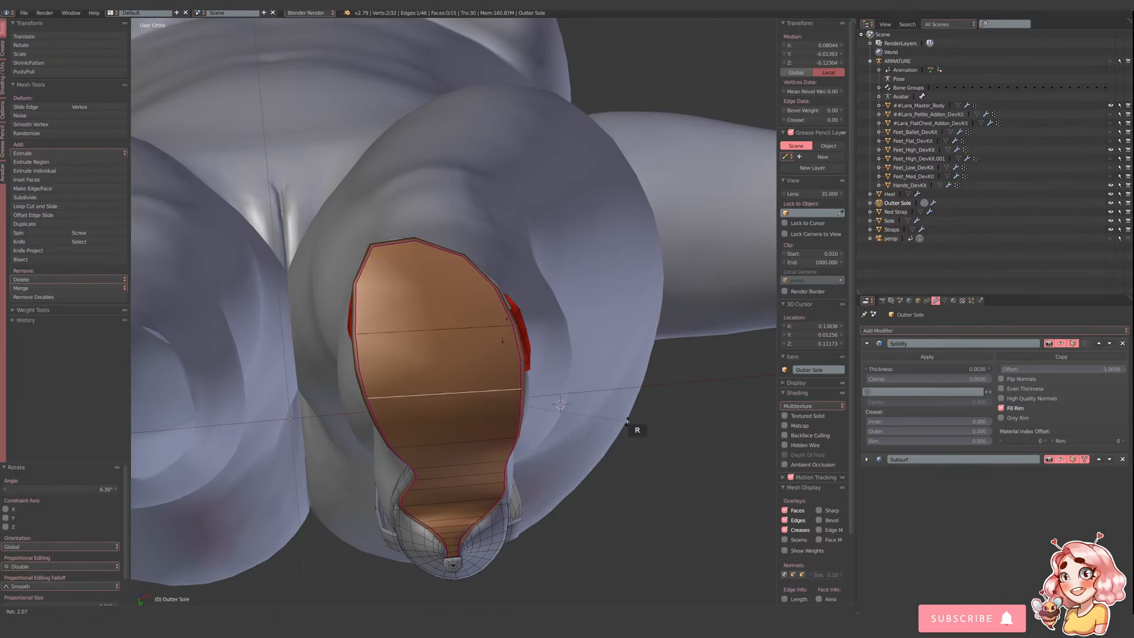
click(626, 422)
key(s)
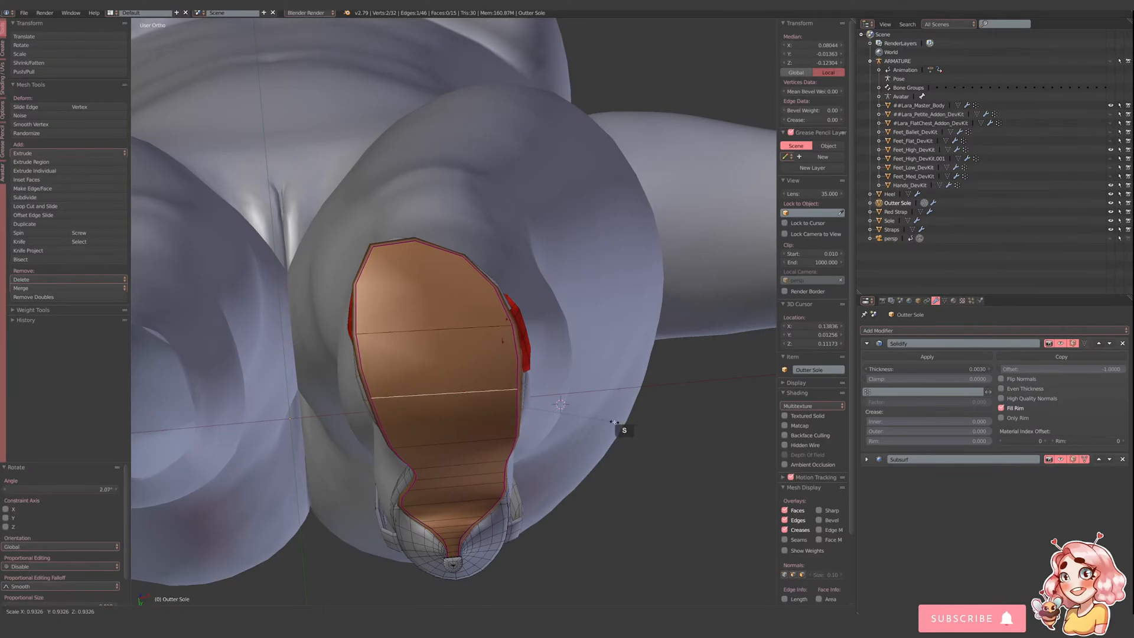
right_click(614, 423)
- Examine the Outter Sole's outline from below and from the toe side, without any selection highlight
scroll(467, 298, down, 2)
middle_drag(467, 298, 454, 341)
key(Tab)
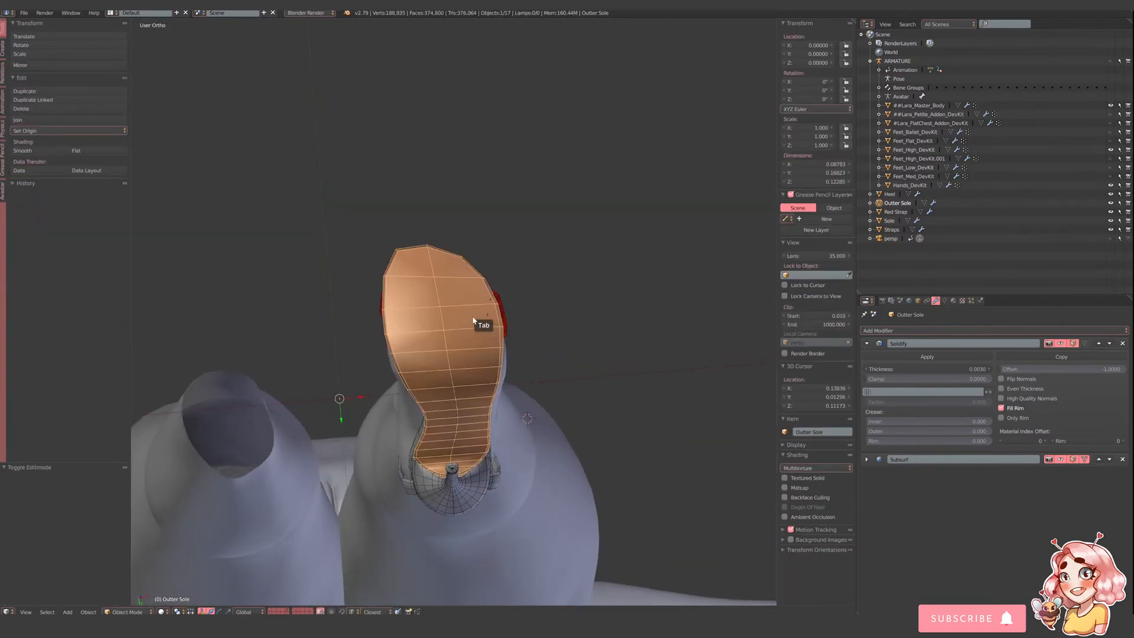
key(Tab)
key(a)
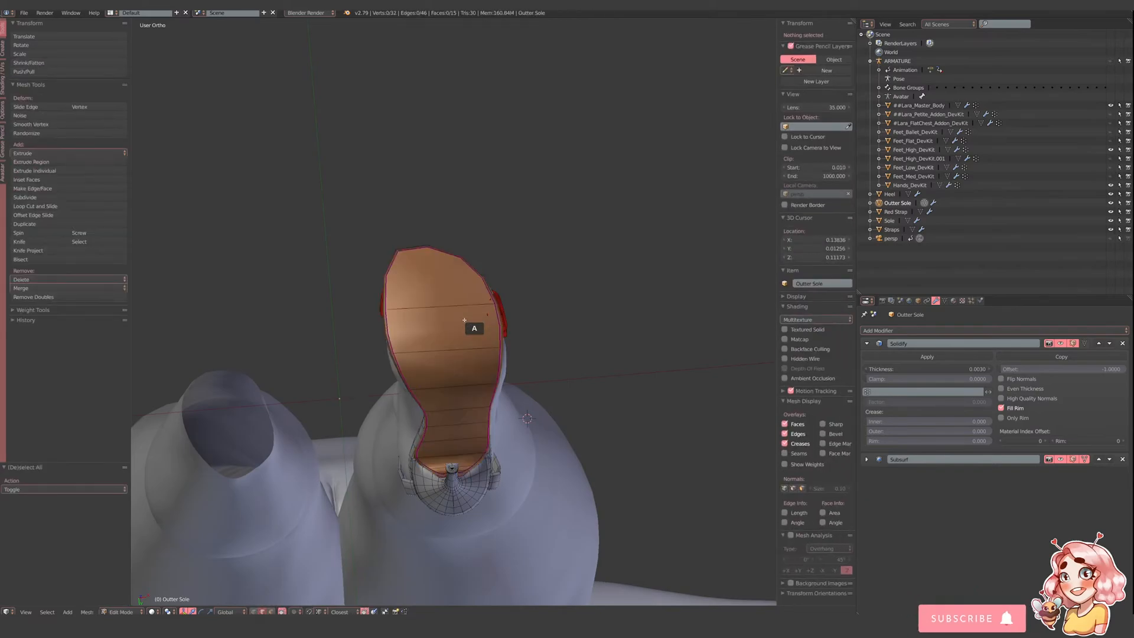
key(Tab)
key(a)
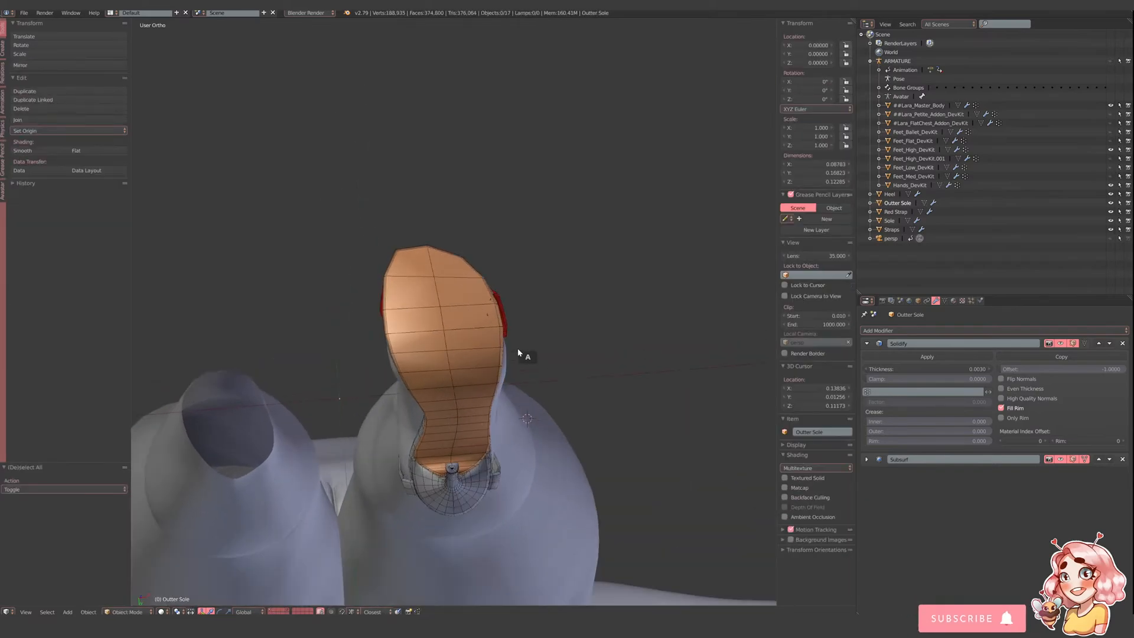
middle_drag(518, 349, 512, 372)
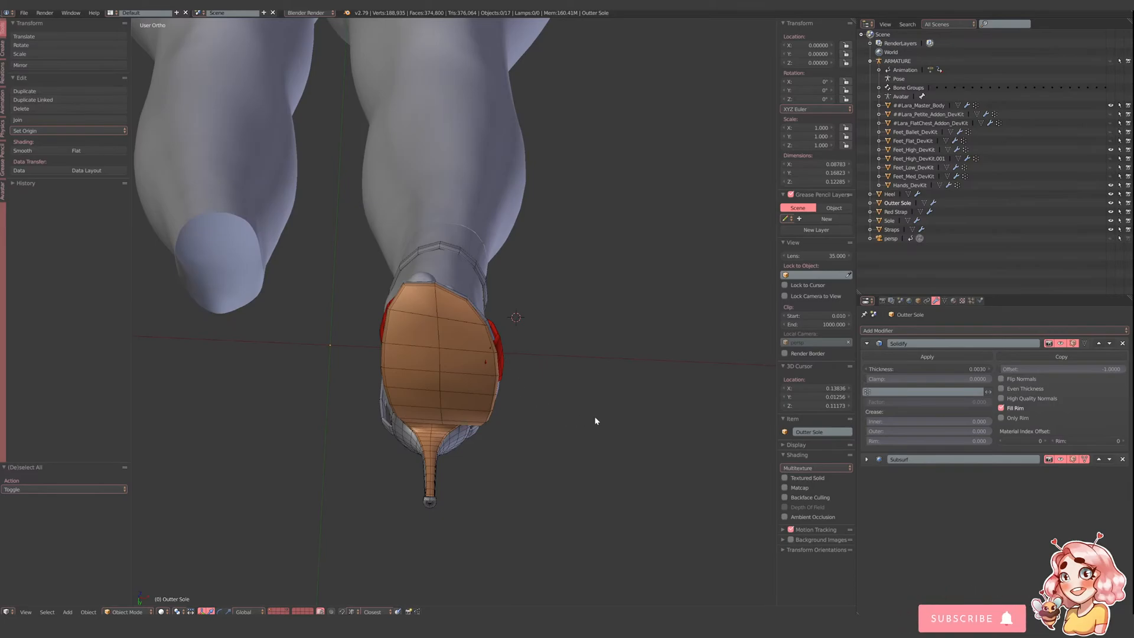
middle_drag(518, 380, 503, 445)
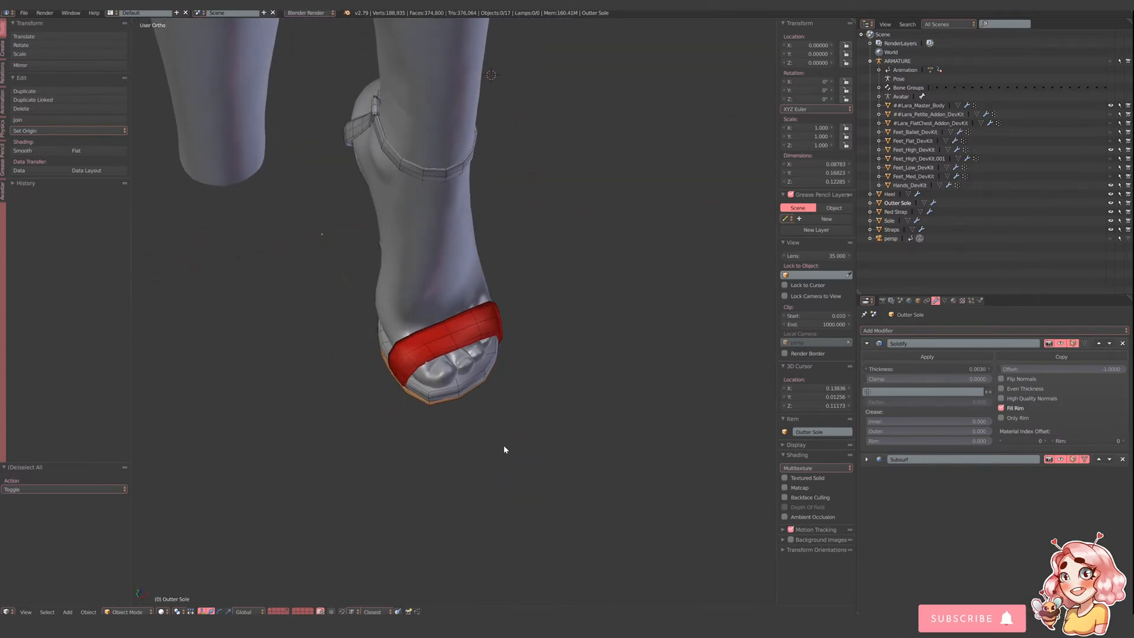
- Enable proportional editing and shift the Outter Sole's toe-corner vertex on the big-toe side slightly along X with a smaller falloff
scroll(503, 444, up, 3)
key(Tab)
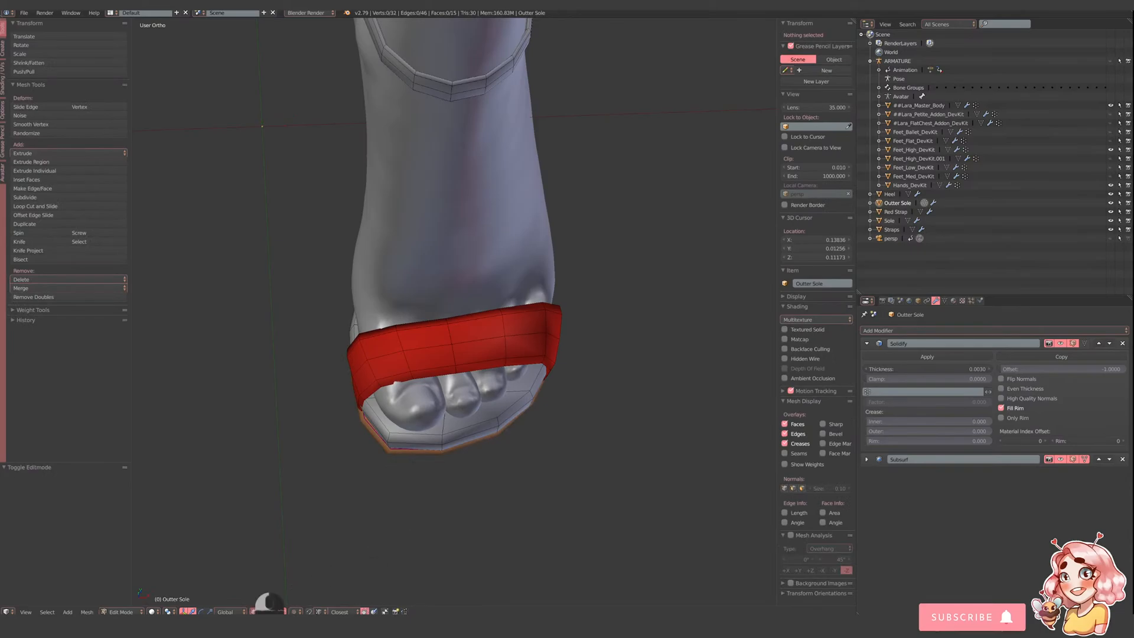
click(295, 611)
click(319, 591)
right_click(401, 457)
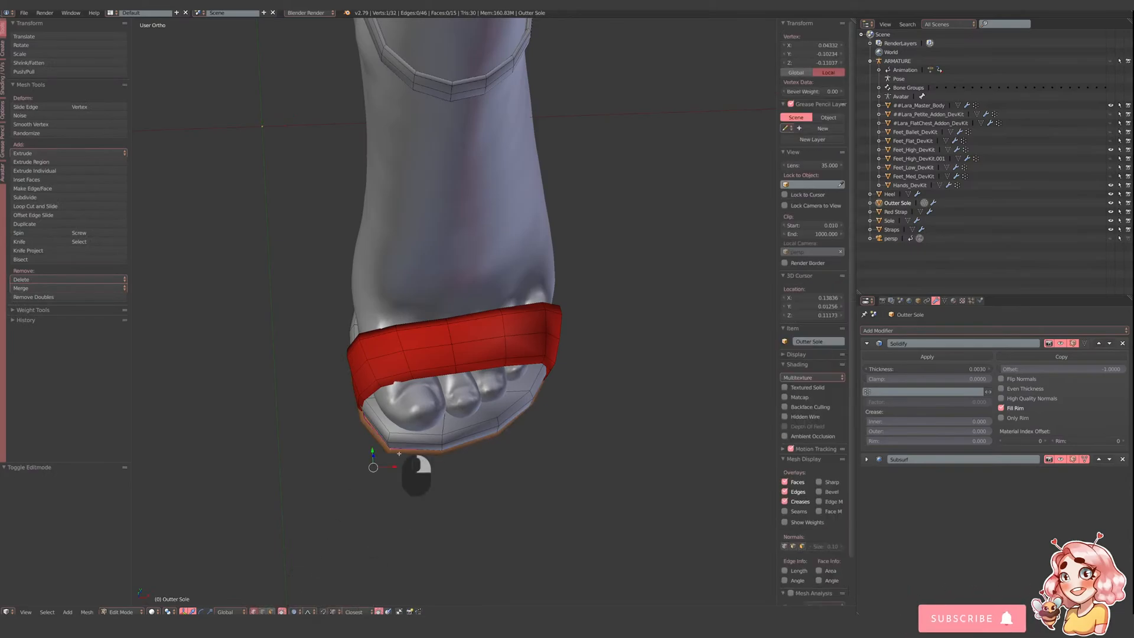
key(s)
scroll(401, 457, down, 8)
right_click(400, 456)
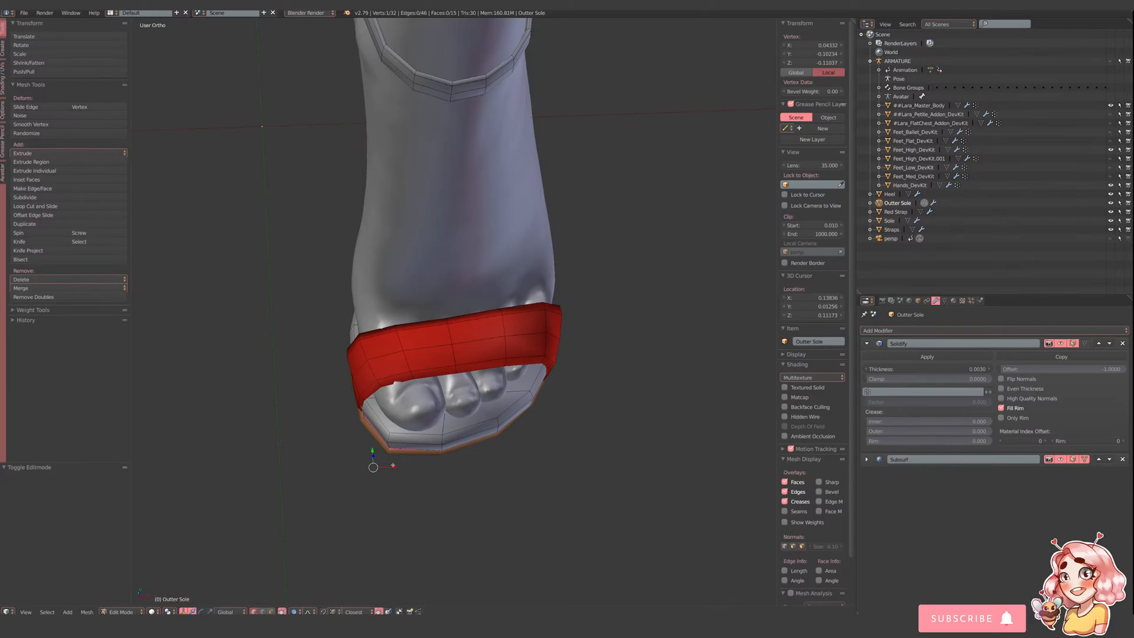
key(g)
key(x)
click(391, 465)
key(Tab)
- Examine the whole sandal on the foot from several sides, checking the straps, heel and outer sole
middle_drag(435, 456, 399, 427)
key(a)
scroll(431, 411, down, 3)
middle_drag(463, 392, 487, 391)
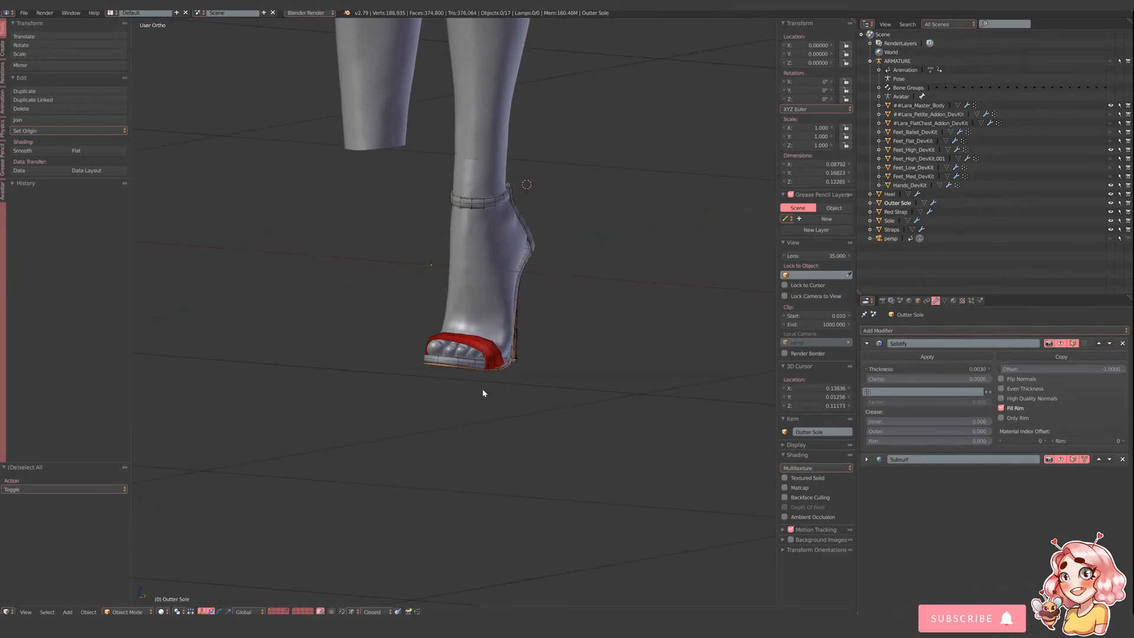
right_click(473, 200)
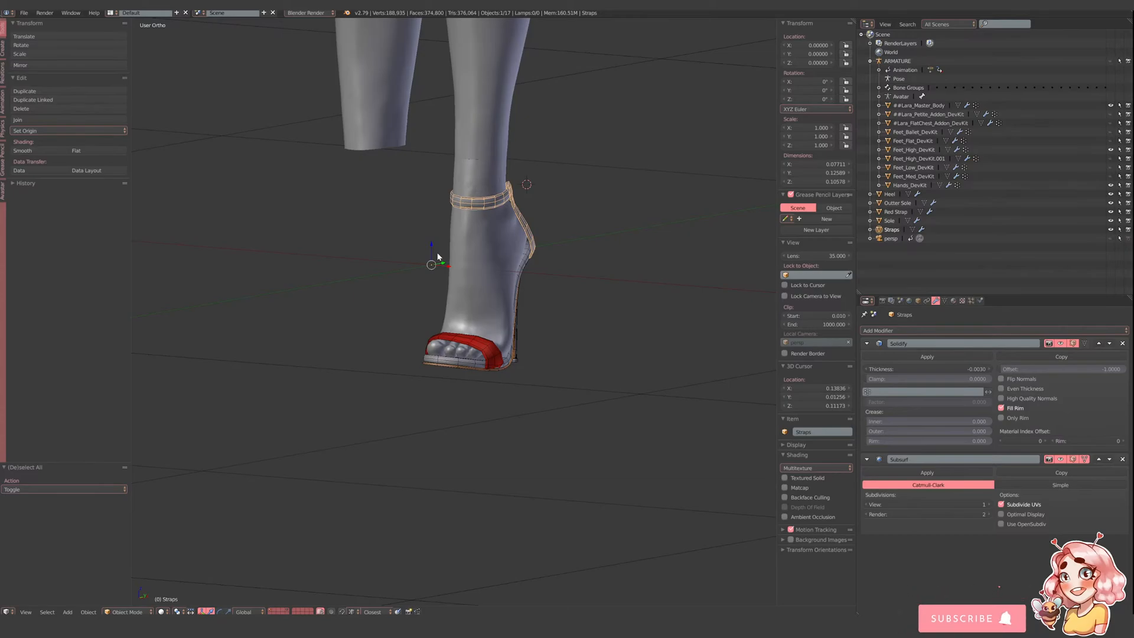
middle_drag(438, 257, 633, 307)
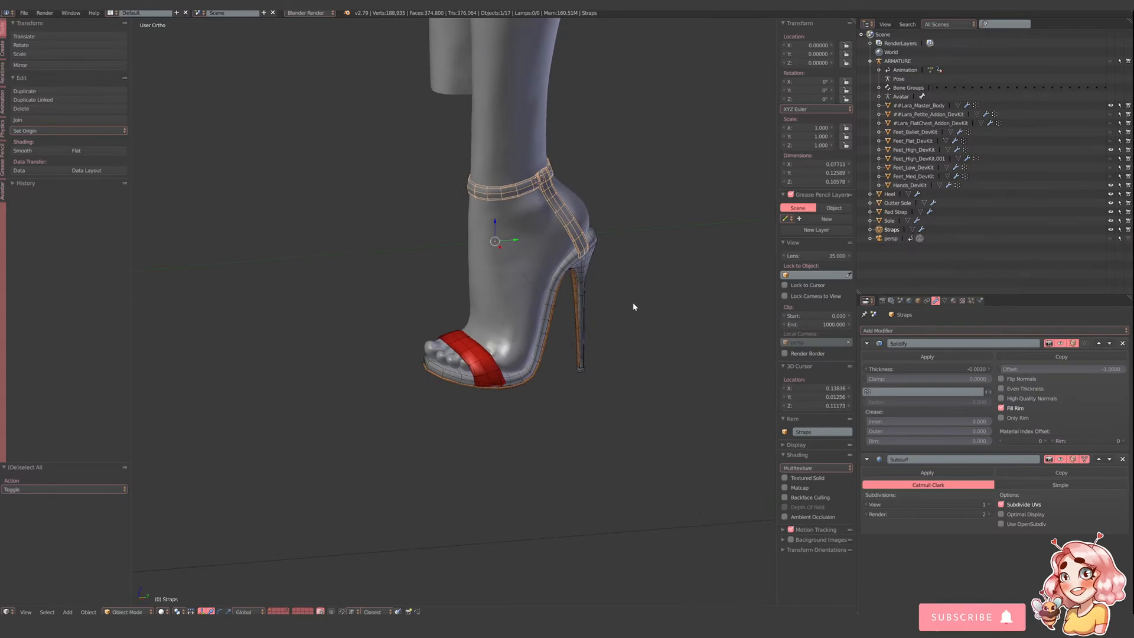
scroll(647, 299, up, 2)
shift+middle_drag(584, 234, 570, 303)
scroll(591, 297, up, 4)
shift+middle_drag(603, 387, 650, 322)
right_click(639, 283)
- Open the Outter Sole's mesh for editing in the right side view, zoomed in at the heel arch, with nothing selected
click(25, 612)
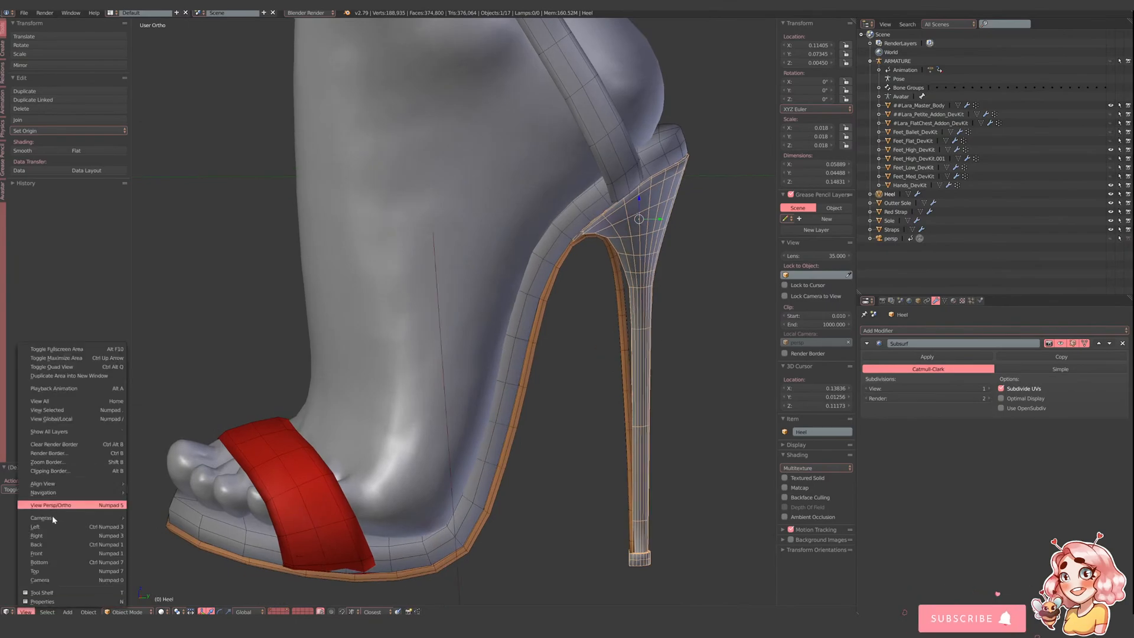
click(36, 535)
scroll(444, 434, up, 3)
scroll(474, 366, up, 3)
right_click(471, 365)
key(Tab)
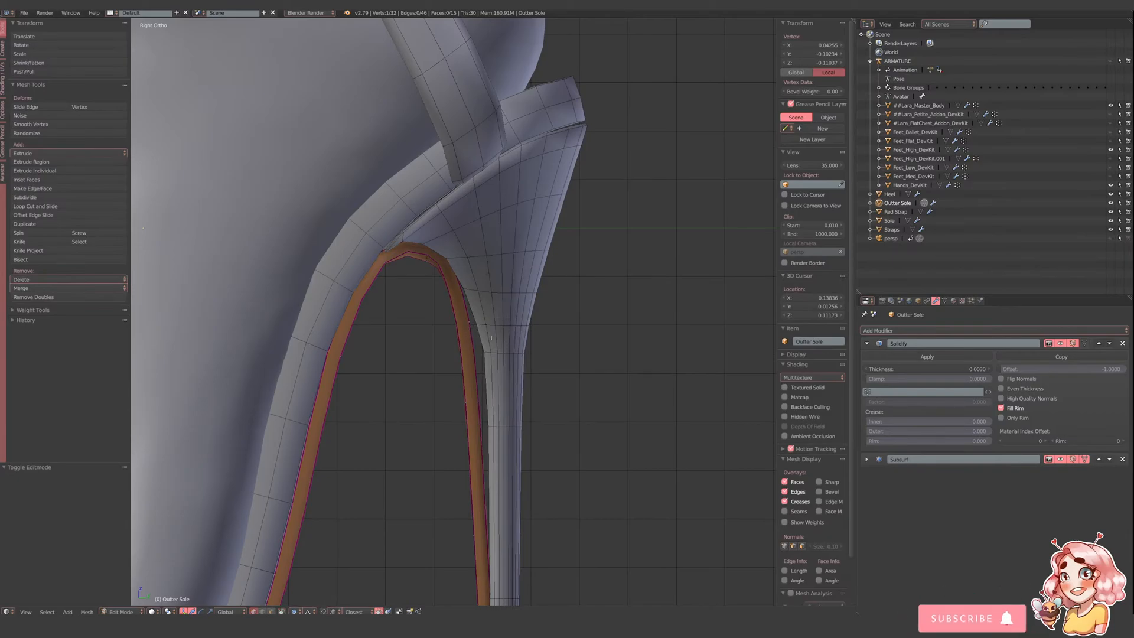
key(a)
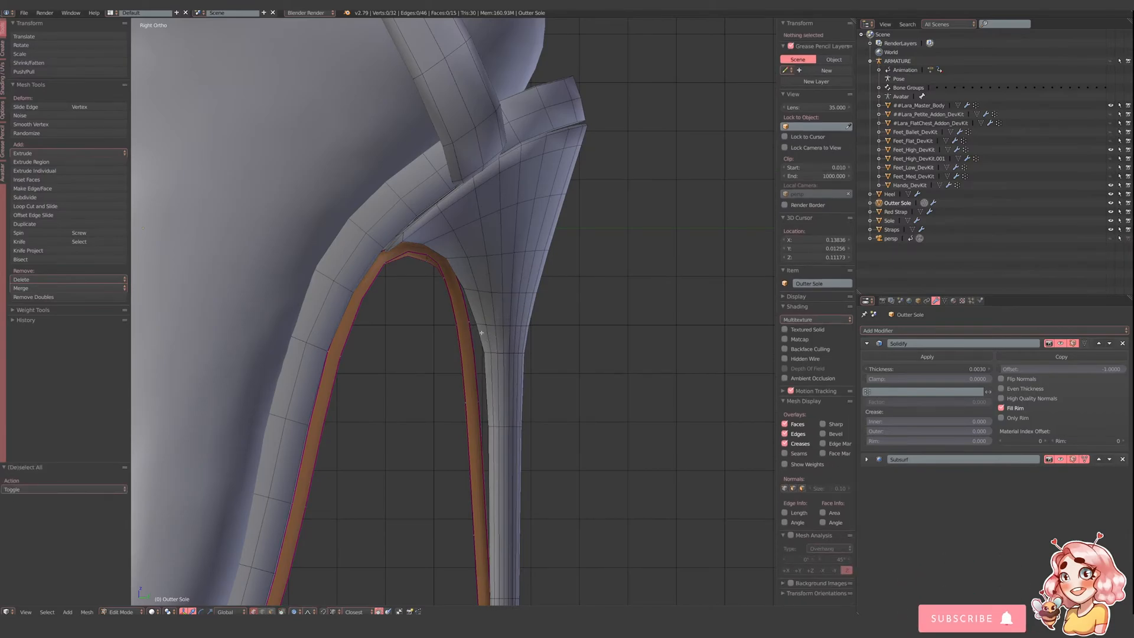
key(a)
key(a)
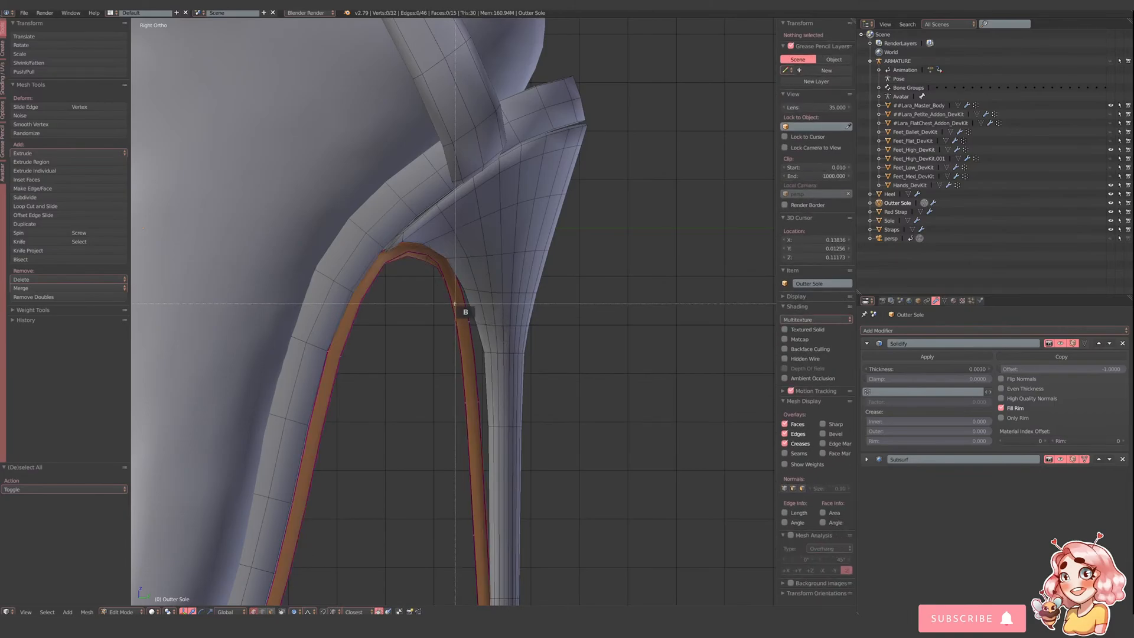
- Move the Outter Sole's edge row at the heel's neck along Y toward the heel, using a smaller proportional falloff
right_click(472, 318)
drag(491, 318, 498, 319)
key(ctrl+z)
scroll(487, 330, up, 3)
key(s)
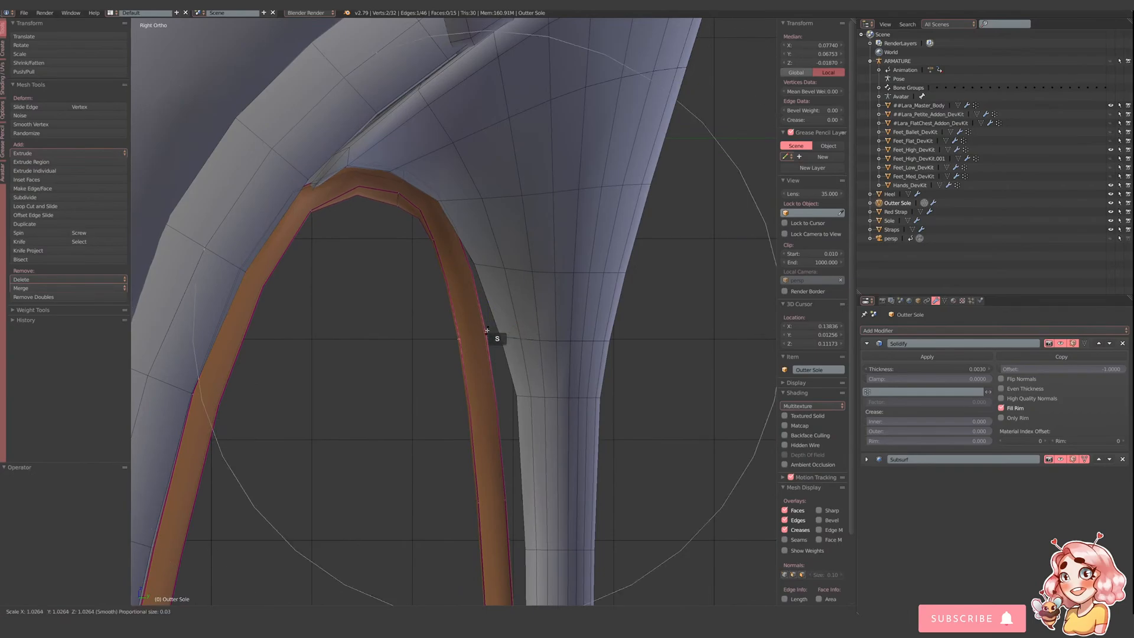
scroll(494, 331, up, 4)
right_click(486, 329)
drag(505, 326, 523, 326)
- Shift the Outter Sole's next edge row down the heel shaft 0.002 along Y toward the heel, and finish editing the mesh
scroll(520, 354, down, 3)
shift+middle_drag(505, 421, 480, 301)
key(a)
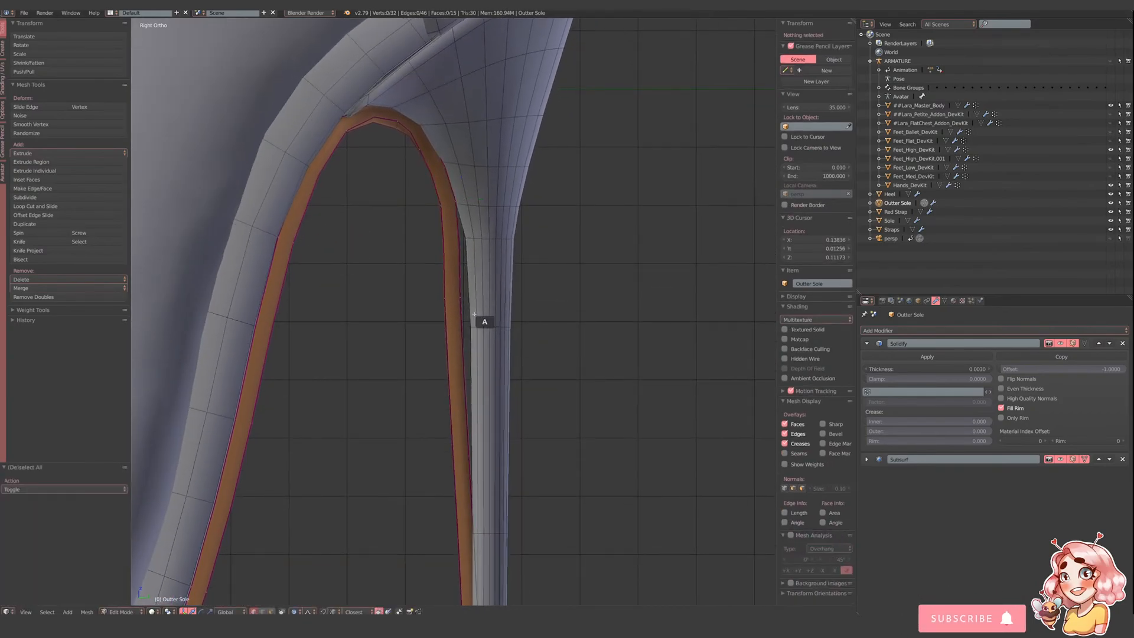
key(b)
drag(435, 307, 507, 307)
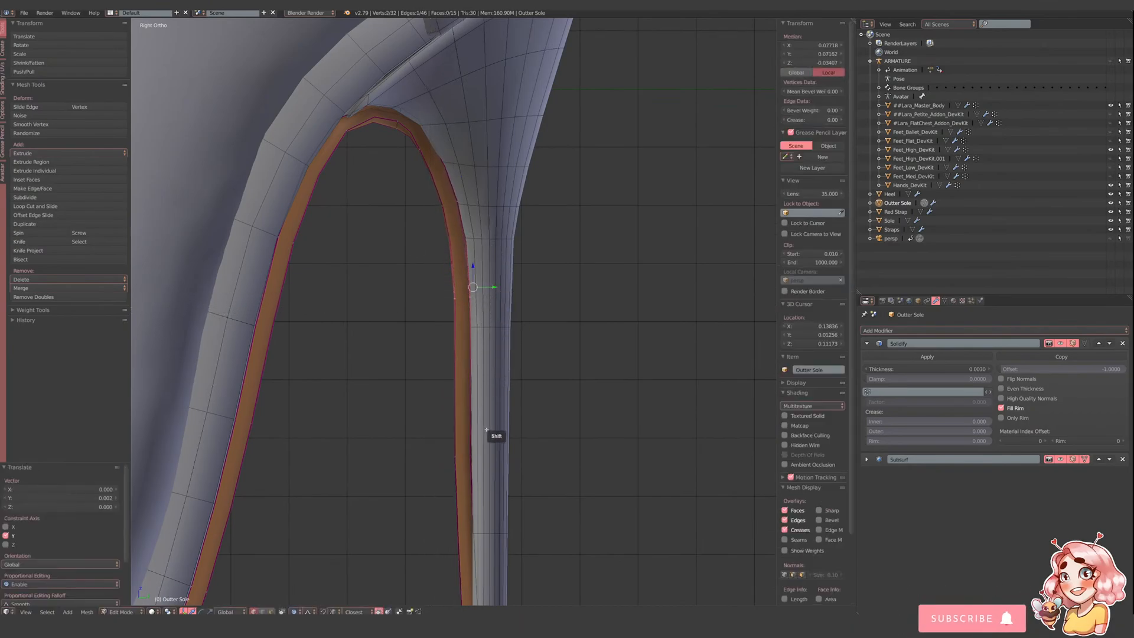
key(a)
key(b)
drag(428, 431, 500, 452)
key(Tab)
- Hide Feet_High_DevKit and open the Sole's mesh for editing with face selection
scroll(488, 374, down, 6)
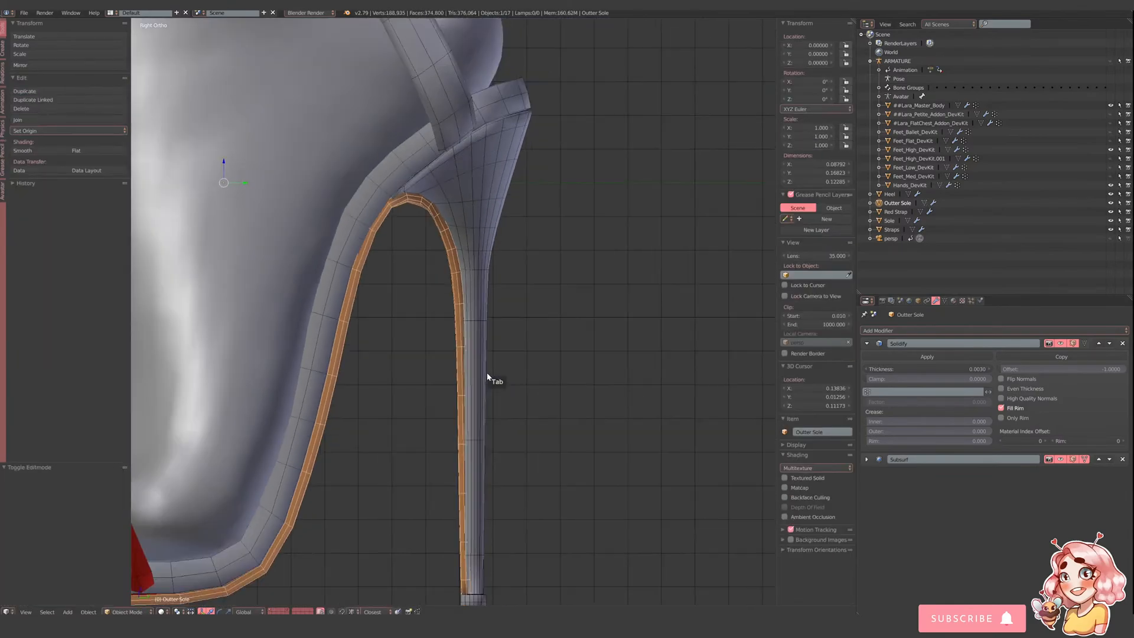
shift+middle_drag(488, 366, 562, 407)
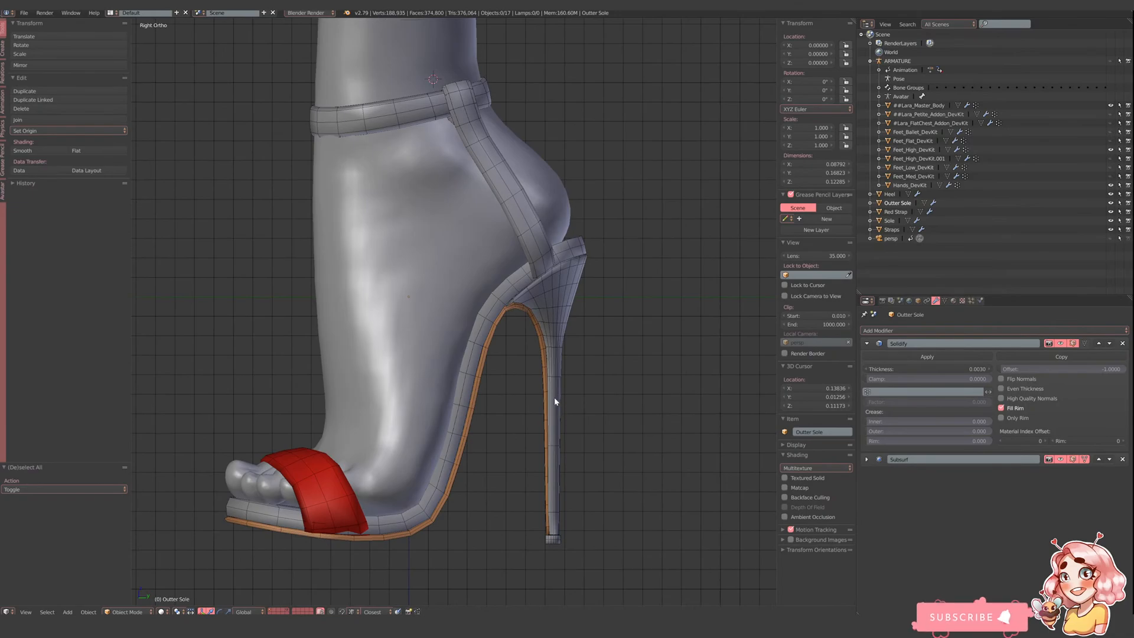
middle_drag(405, 397, 435, 420)
right_click(434, 420)
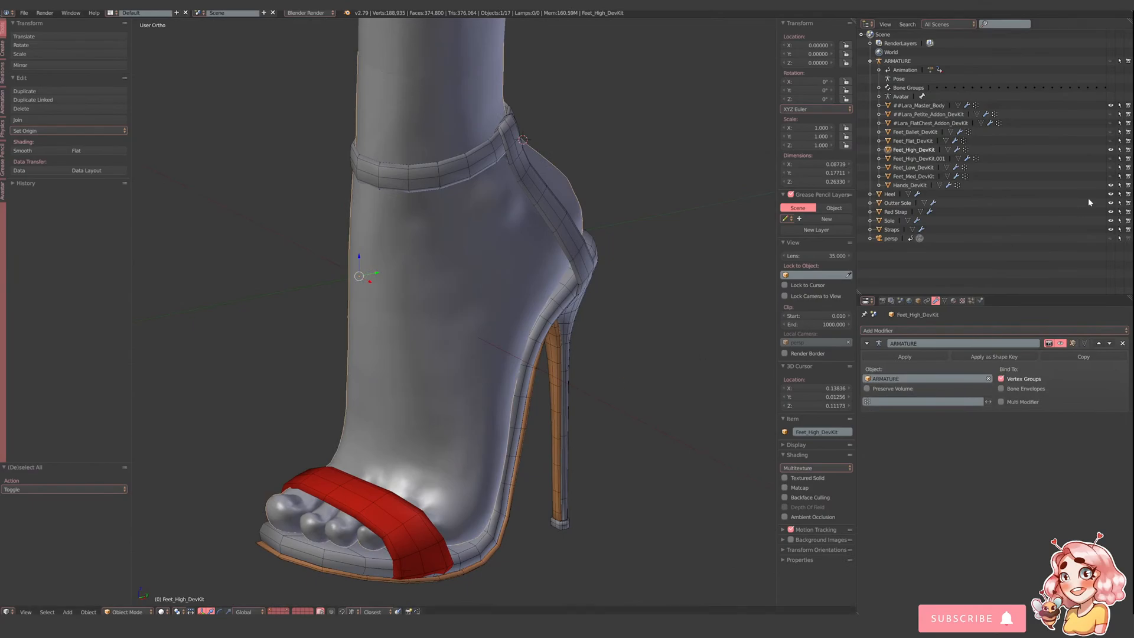
click(1110, 150)
right_click(511, 395)
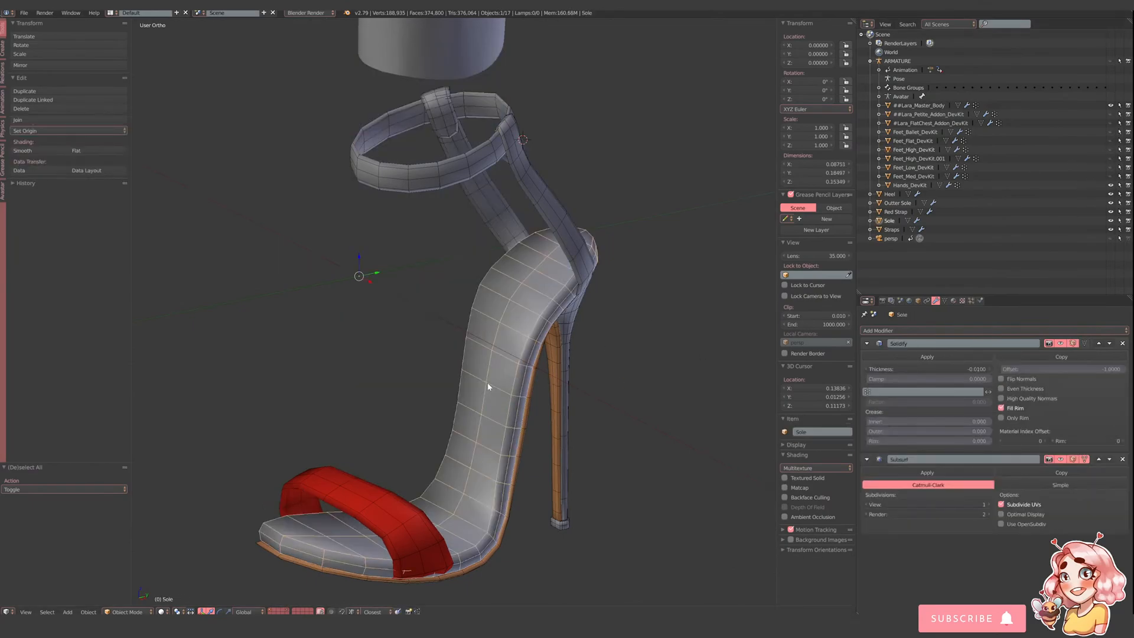
scroll(512, 395, up, 3)
key(Tab)
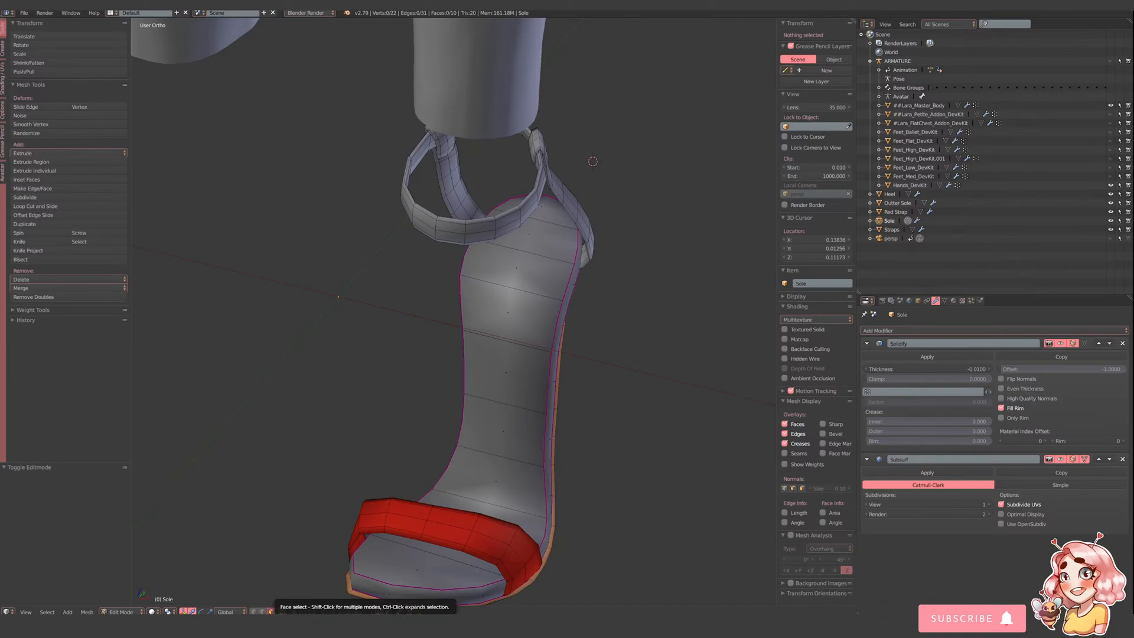
- Duplicate all of the Sole's faces except the rearmost heel face in place, and separate the copy into its own object
right_click(534, 242)
shift+right_click(525, 274)
shift+right_click(510, 316)
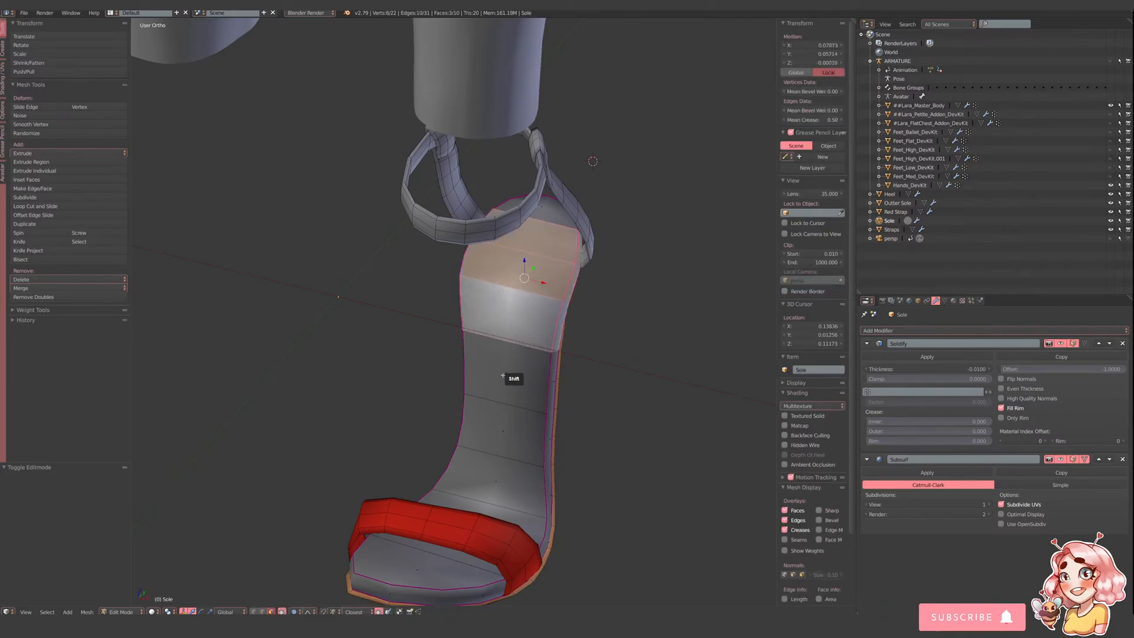
shift+right_click(502, 376)
shift+right_click(506, 451)
shift+right_click(494, 504)
shift+right_click(522, 508)
middle_drag(521, 509, 485, 521)
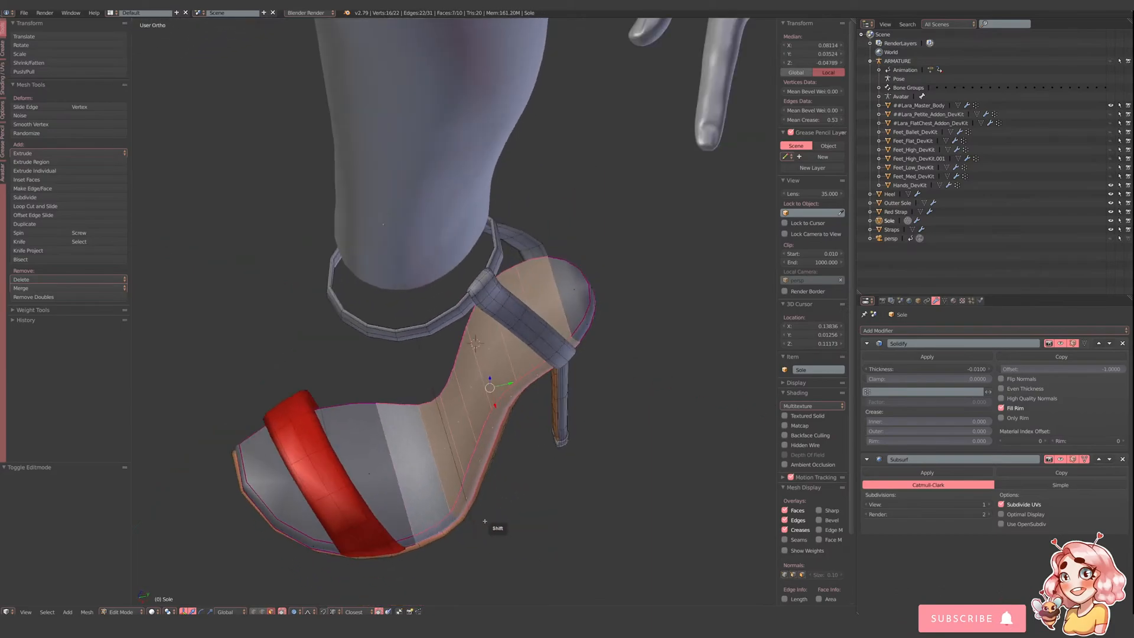
shift+right_click(376, 486)
middle_drag(375, 485, 375, 413)
key(shift+d)
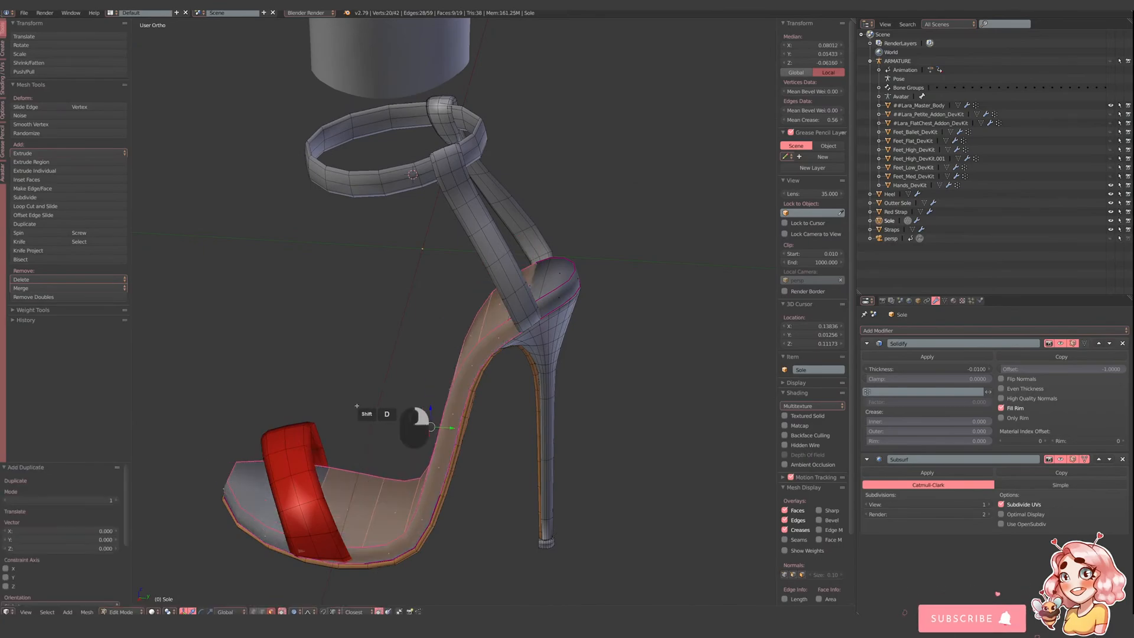
key(p)
click(357, 406)
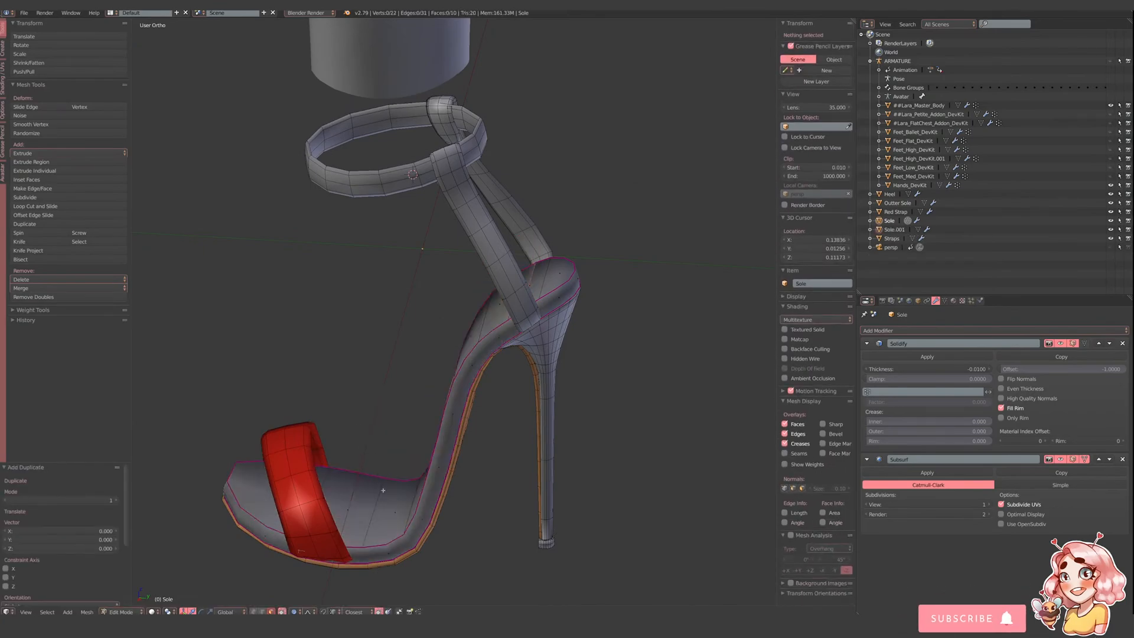
key(Tab)
- Set the Solidify thickness of the separated sole copy to 0.0010
right_click(379, 517)
click(928, 368)
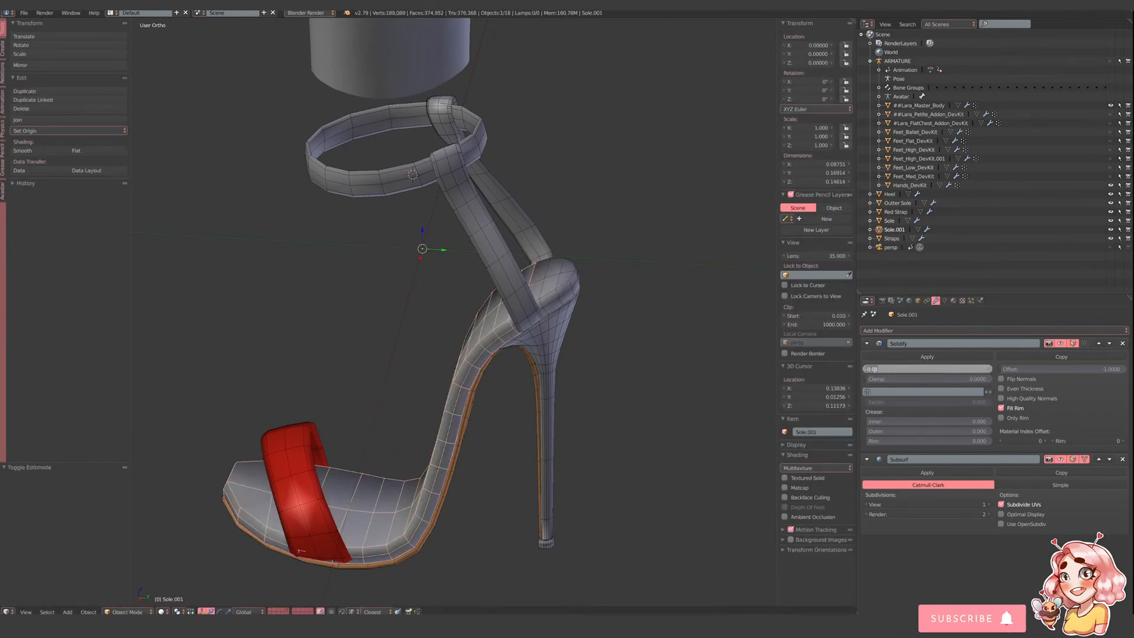
text(0)
key(Return)
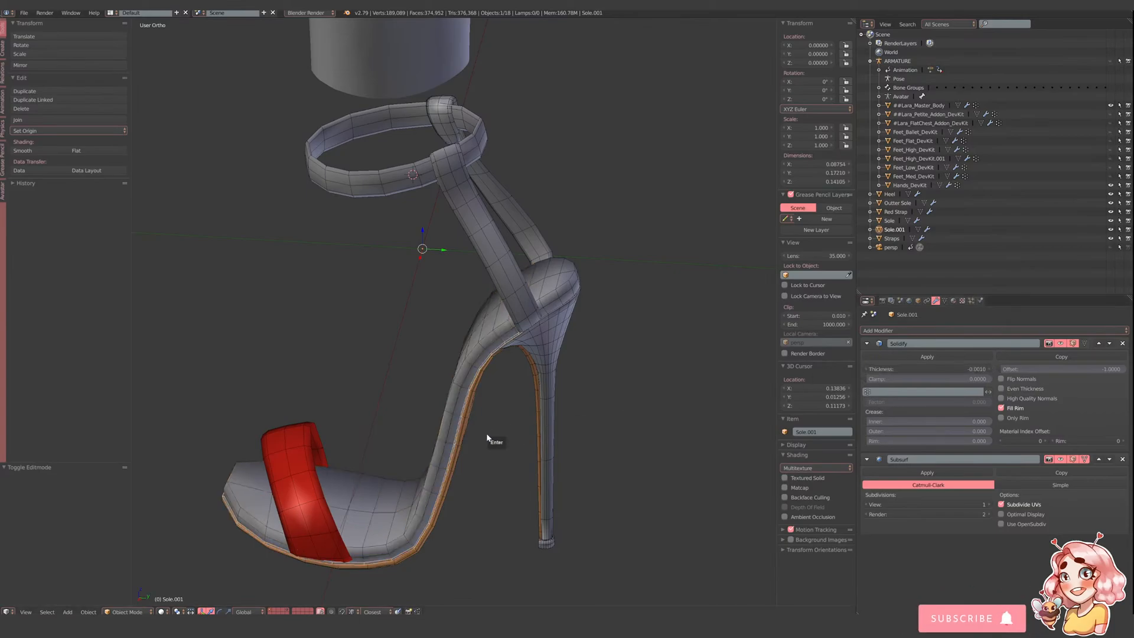
middle_drag(487, 434, 493, 437)
click(909, 369)
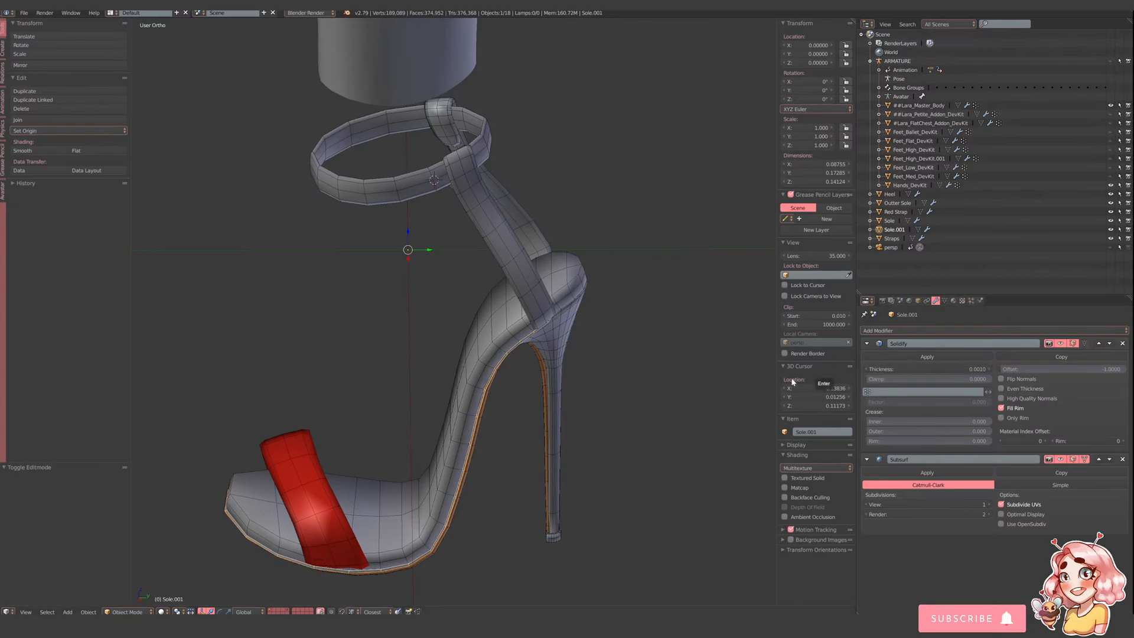
- Raise the whole mesh of the separated sole copy 0.012 along Z to bring it onto the Sole's upper surface
key(Tab)
key(a)
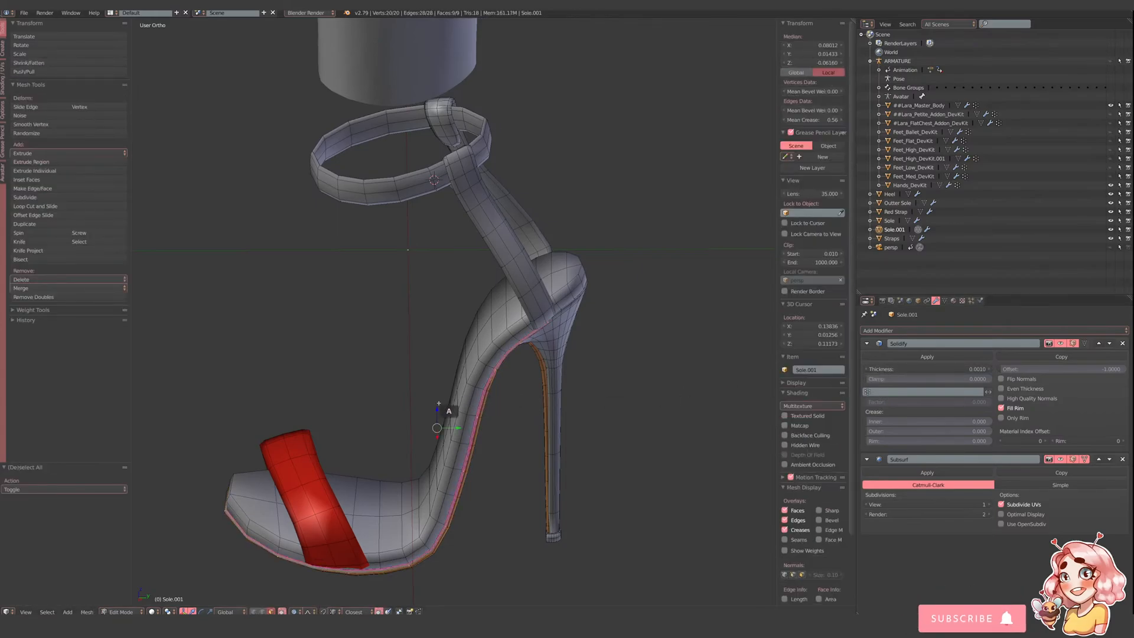
drag(437, 410, 438, 390)
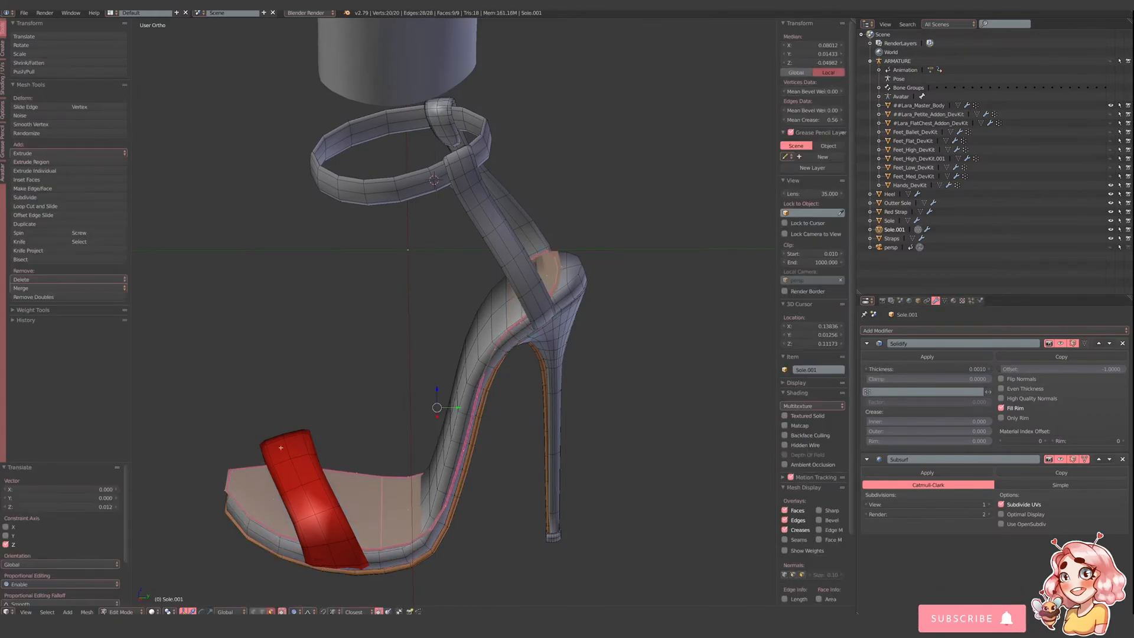
right_click(290, 502)
middle_drag(302, 508, 450, 420)
key(Tab)
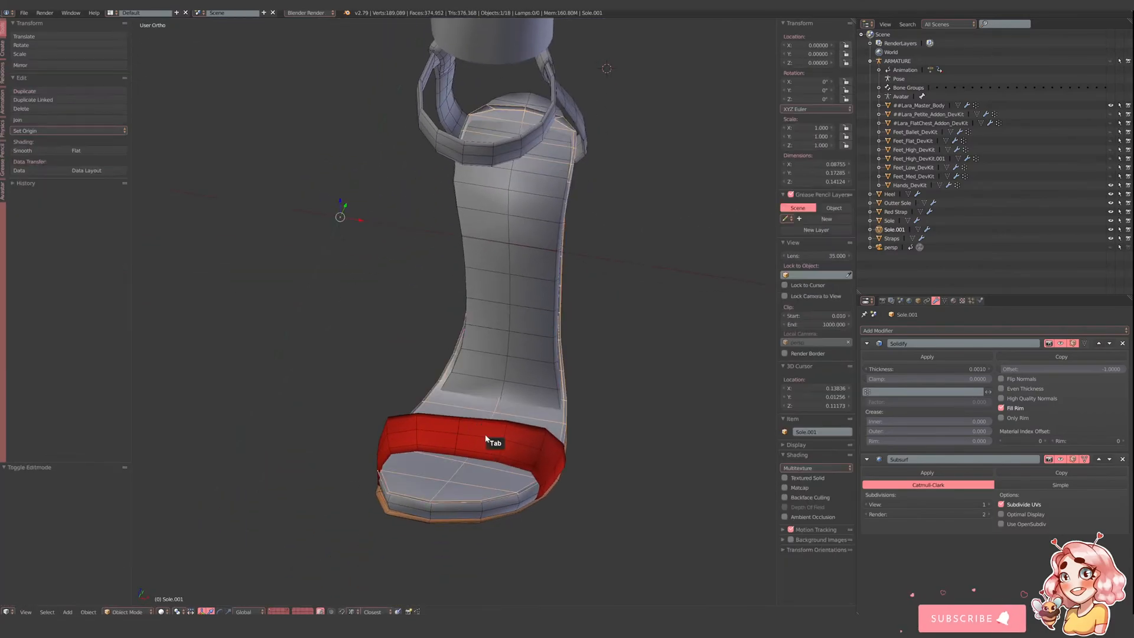
- Hide the Red Strap and open the thin insole copy, Sole.001, for mesh editing
right_click(486, 438)
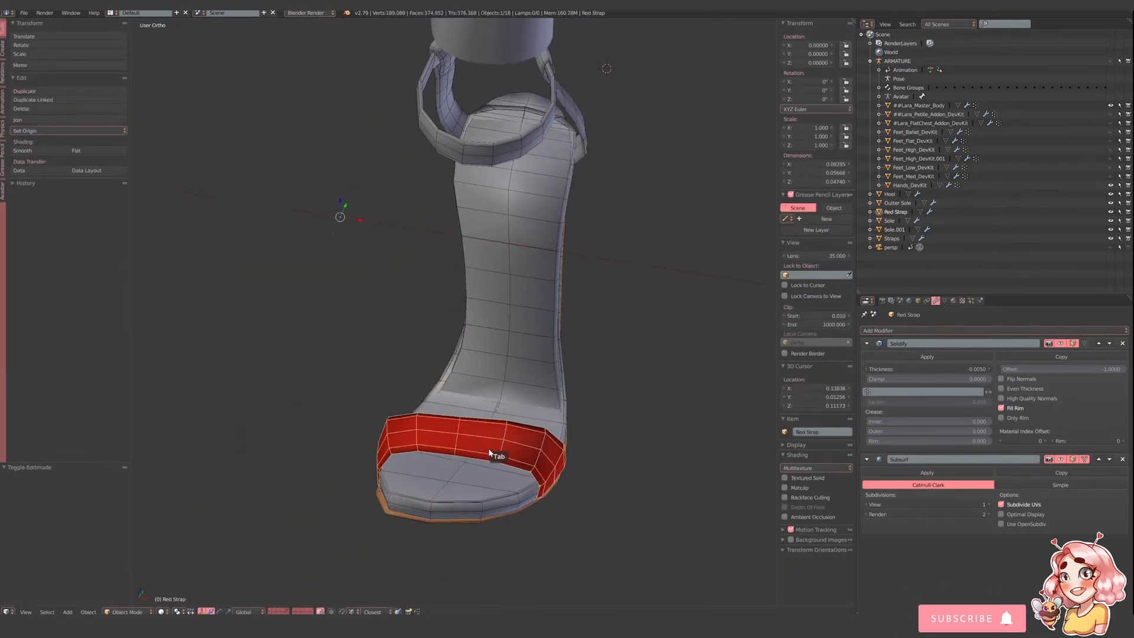
click(1111, 211)
right_click(532, 385)
key(Tab)
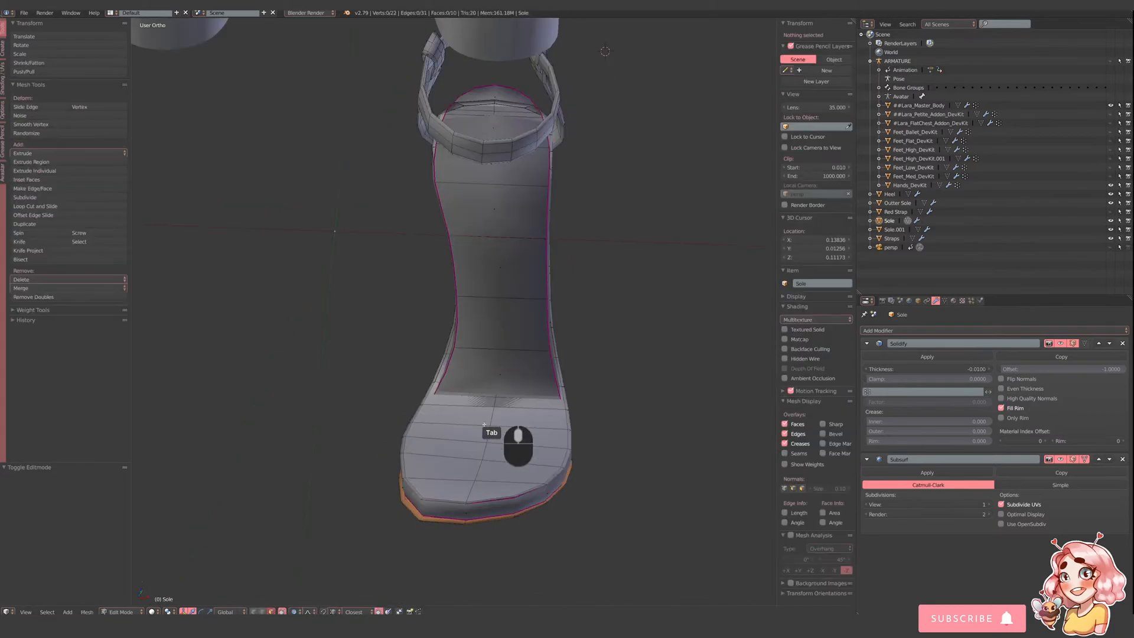
middle_drag(484, 424, 511, 428)
right_click(533, 478)
key(Tab)
middle_drag(533, 475, 391, 312)
right_click(532, 456)
key(Tab)
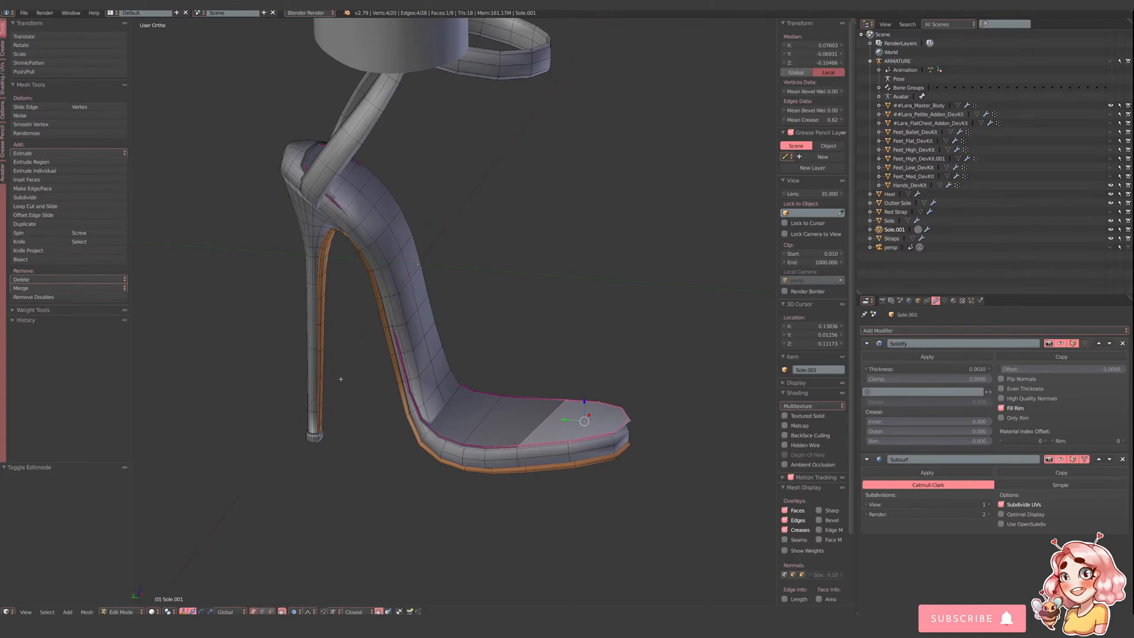
- In a right-side wireframe view, move the insole's steep arch section along negative Y with proportional editing to meet the sole's upper surface
click(26, 612)
click(45, 536)
key(z)
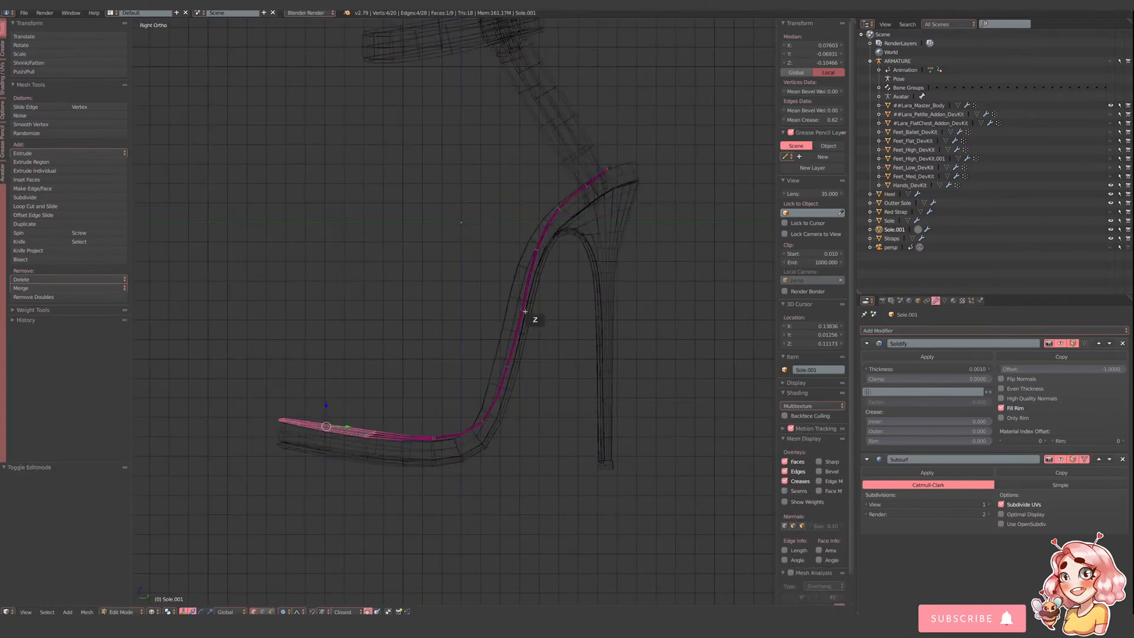
key(a)
key(b)
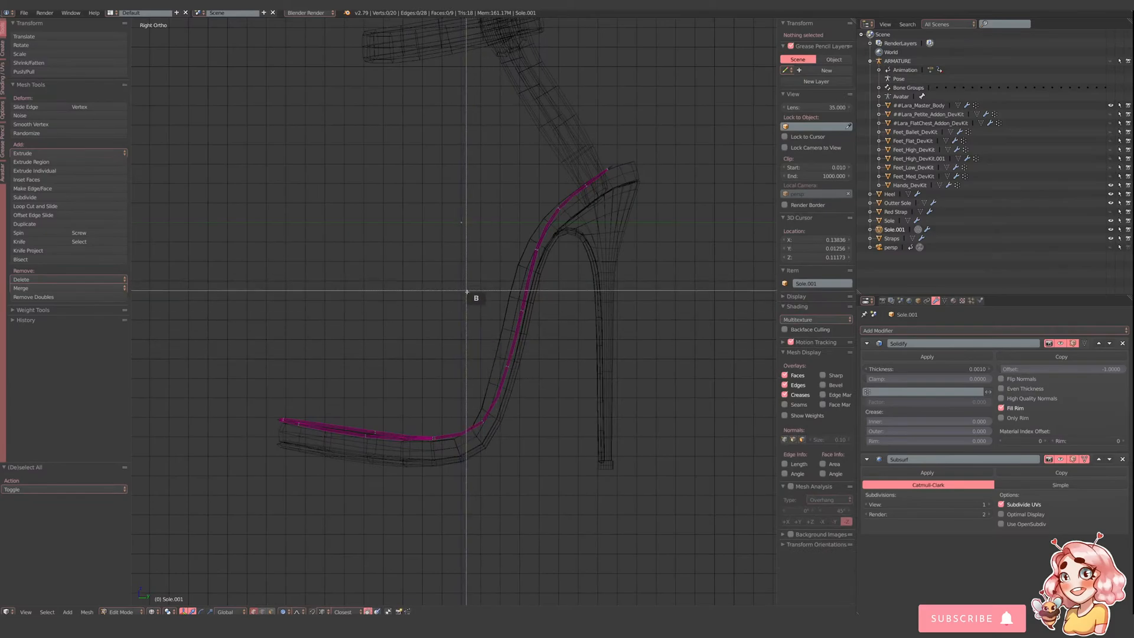
drag(466, 291, 559, 435)
drag(526, 368, 512, 368)
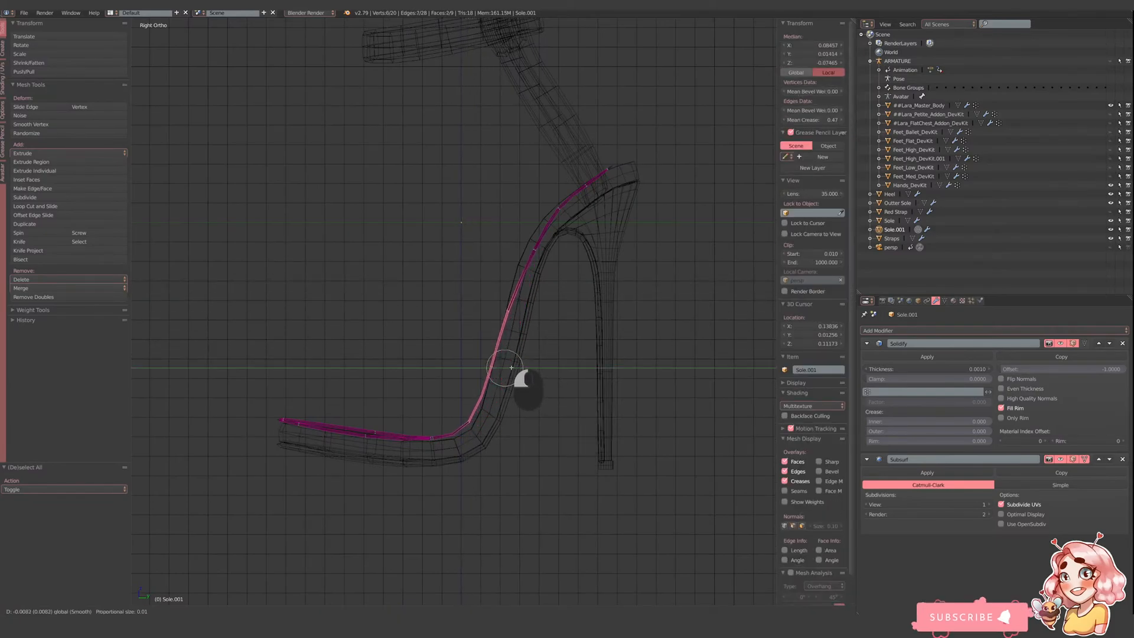
click(513, 368)
key(a)
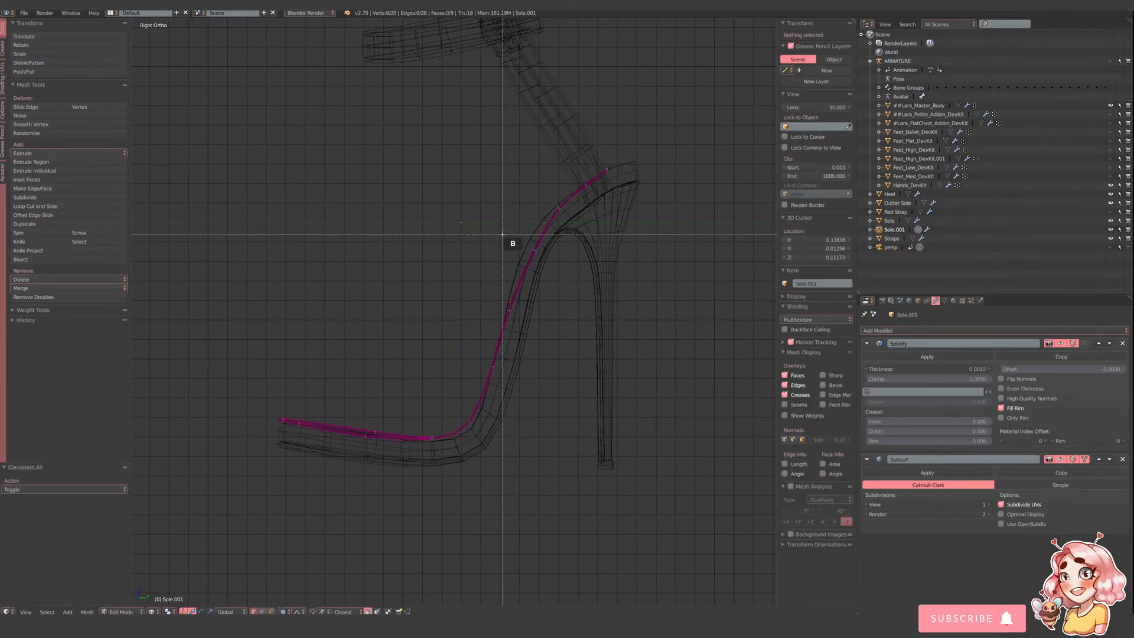
- Move the insole's cross edge at the upper bend of the arch along negative Y onto the sole's surface
right_click(536, 248)
key(g)
key(y)
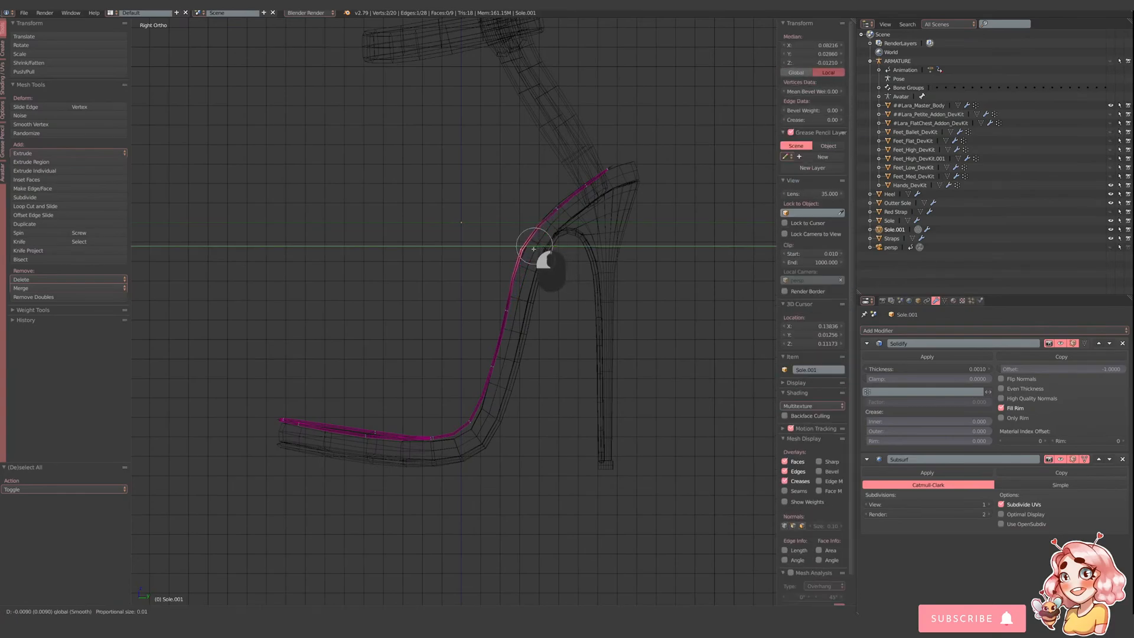
click(533, 249)
key(a)
- Raise the insole's heel-end section 0.002 along Z with proportional editing and return to the solid view
key(b)
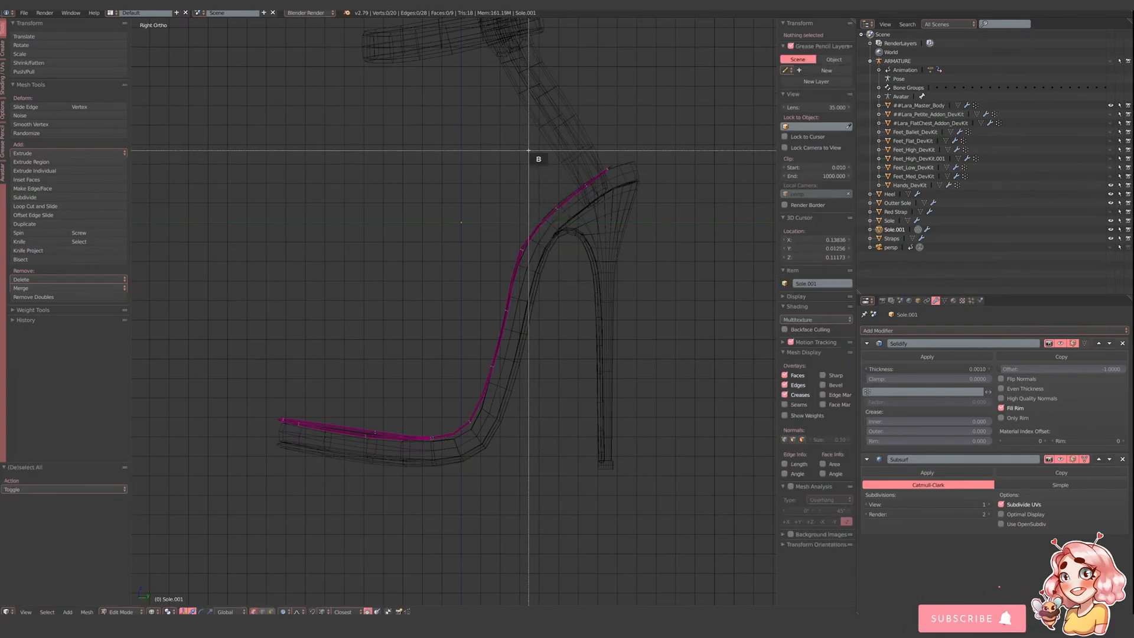
drag(529, 151, 662, 238)
key(g)
key(z)
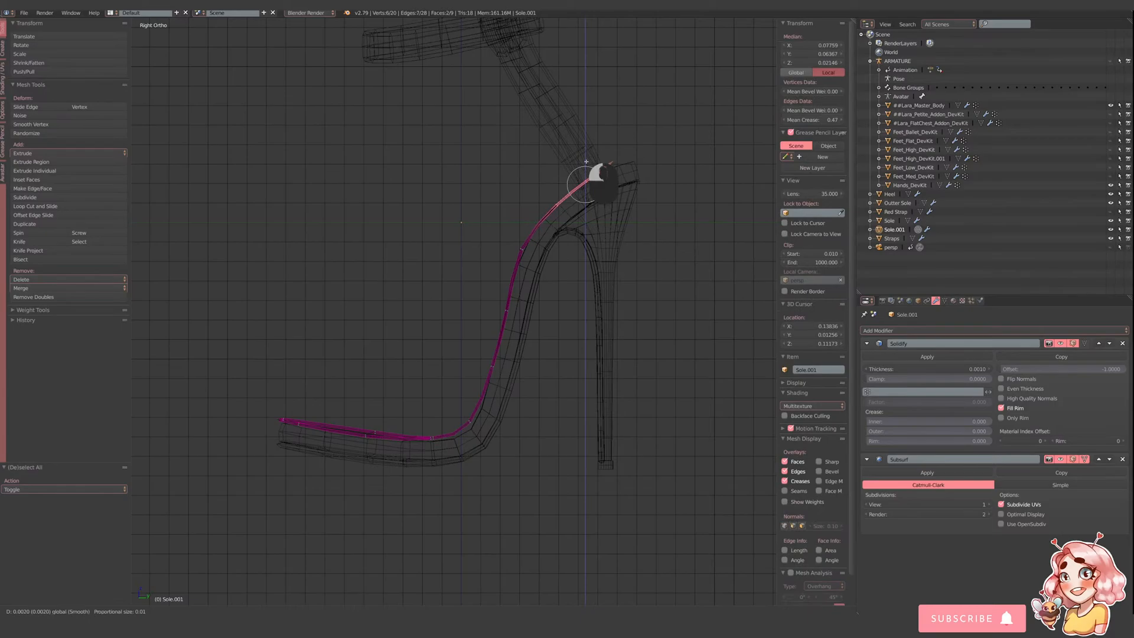
click(586, 162)
key(z)
mouse_move(593, 169)
middle_down()
mouse_move(469, 296)
mouse_move(526, 290)
mouse_move(555, 309)
mouse_move(538, 324)
mouse_move(538, 312)
mouse_move(558, 316)
middle_up()
scroll(560, 316, up, 3)
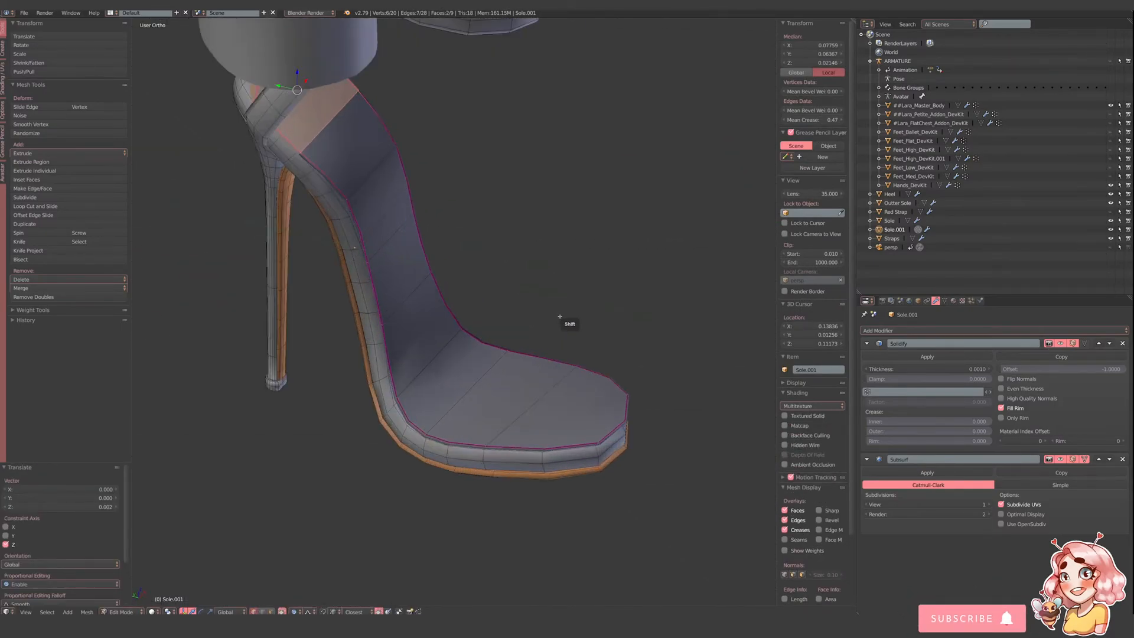
scroll(560, 316, up, 1)
- Set the mean crease of all the insole's edges to 0.00 and leave mesh editing
key(a)
key(a)
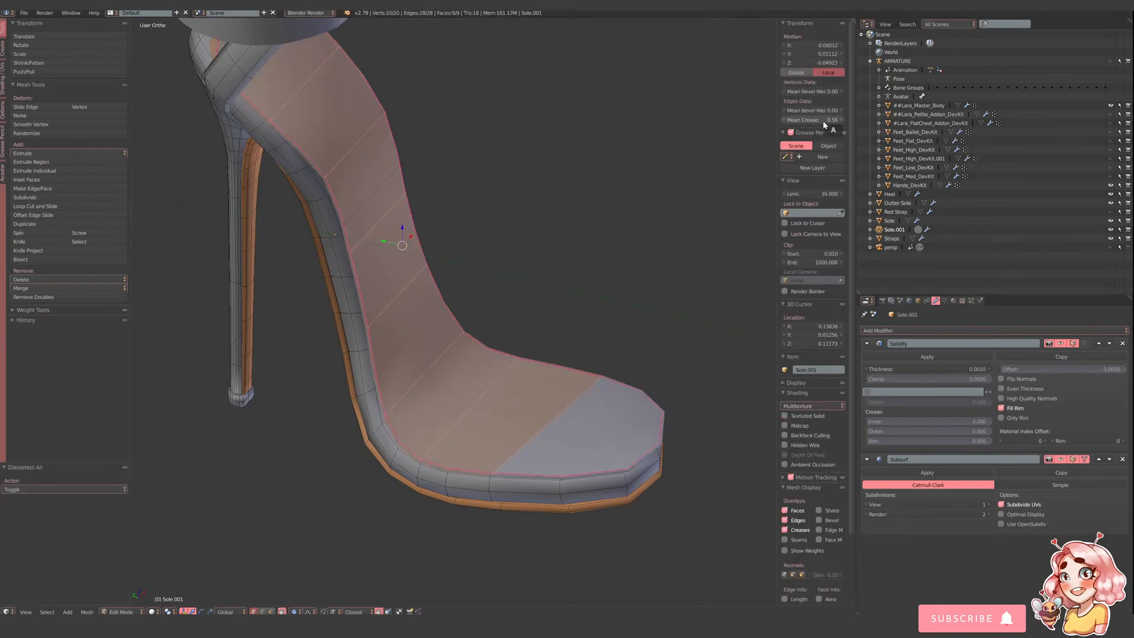
drag(823, 122, 597, 122)
key(Tab)
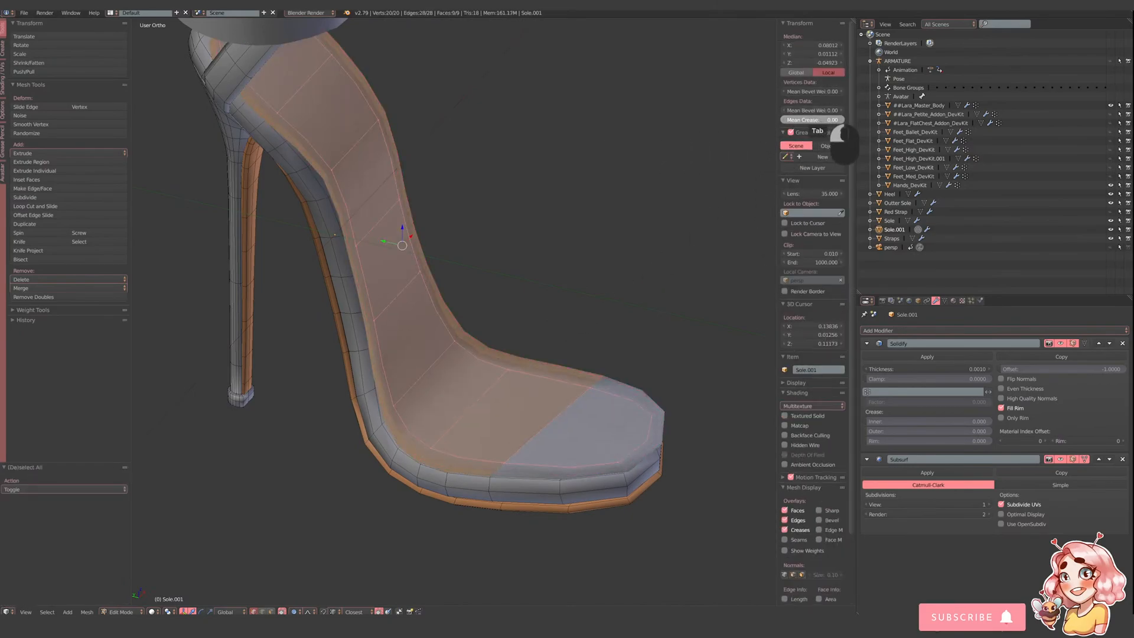
- Try a Solidify thickness of -0.0010 on the insole and set it back to 0.0010
middle_drag(590, 372, 530, 376)
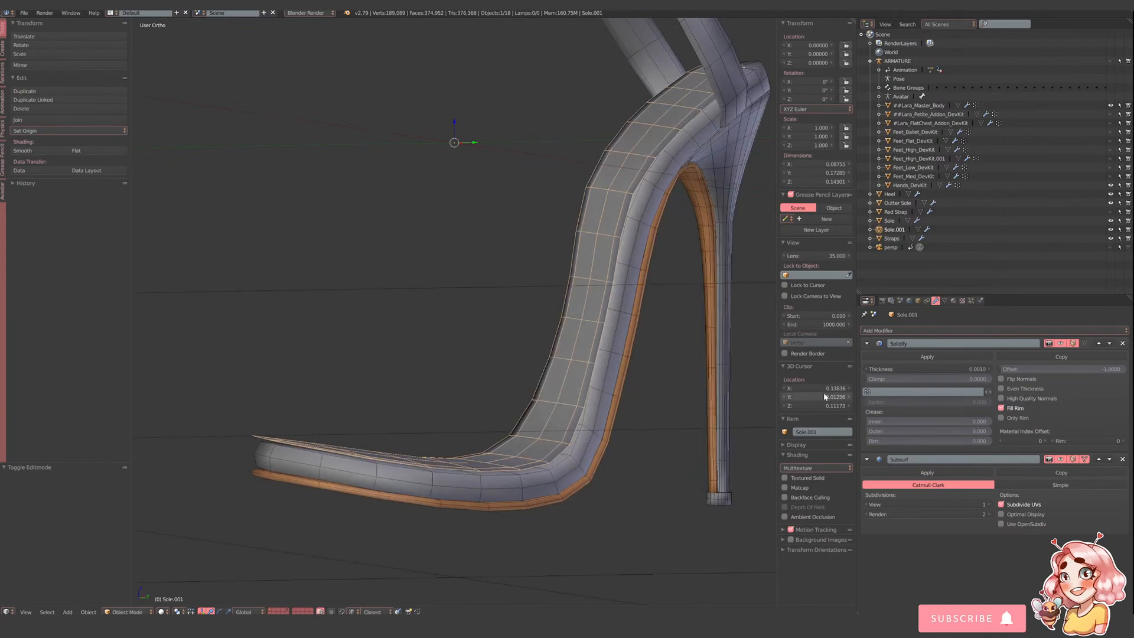
click(886, 368)
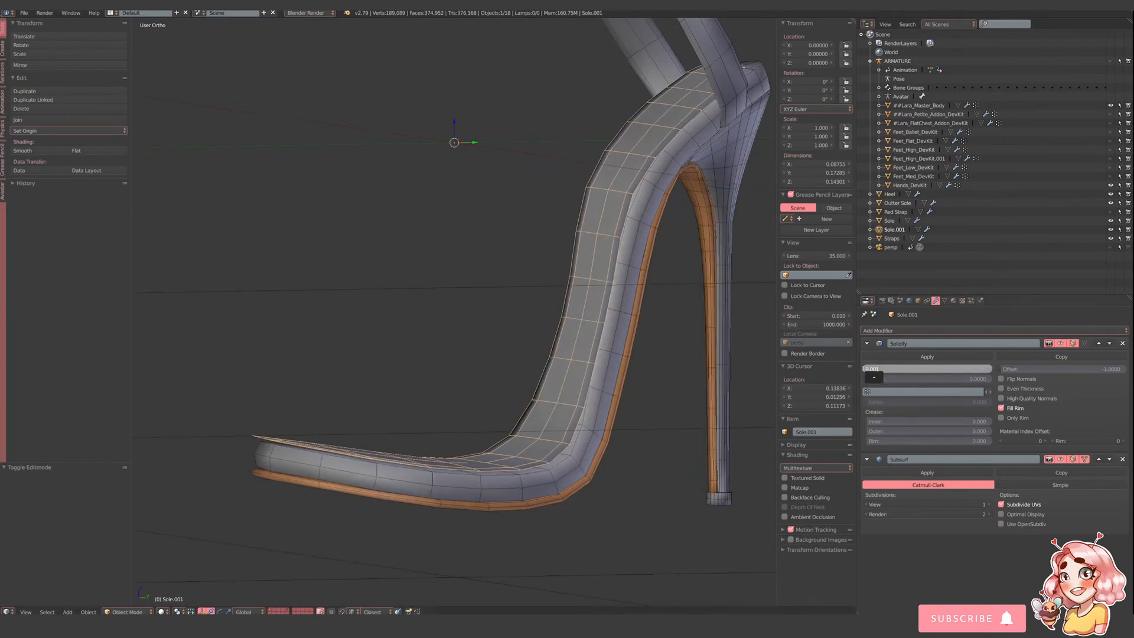
key(Return)
click(865, 369)
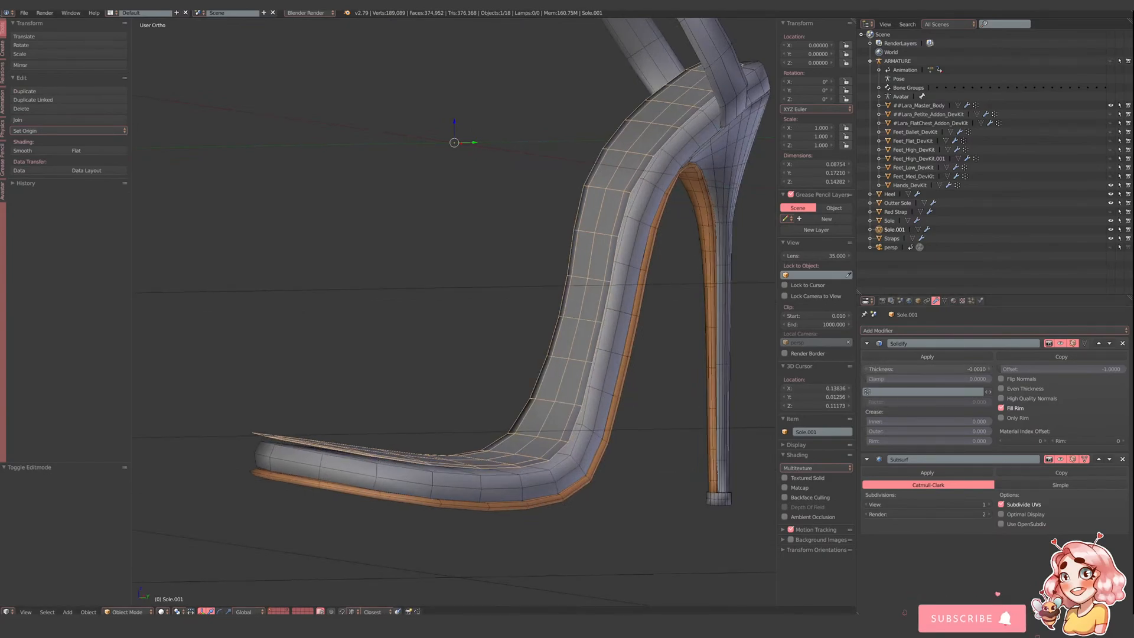
key(Return)
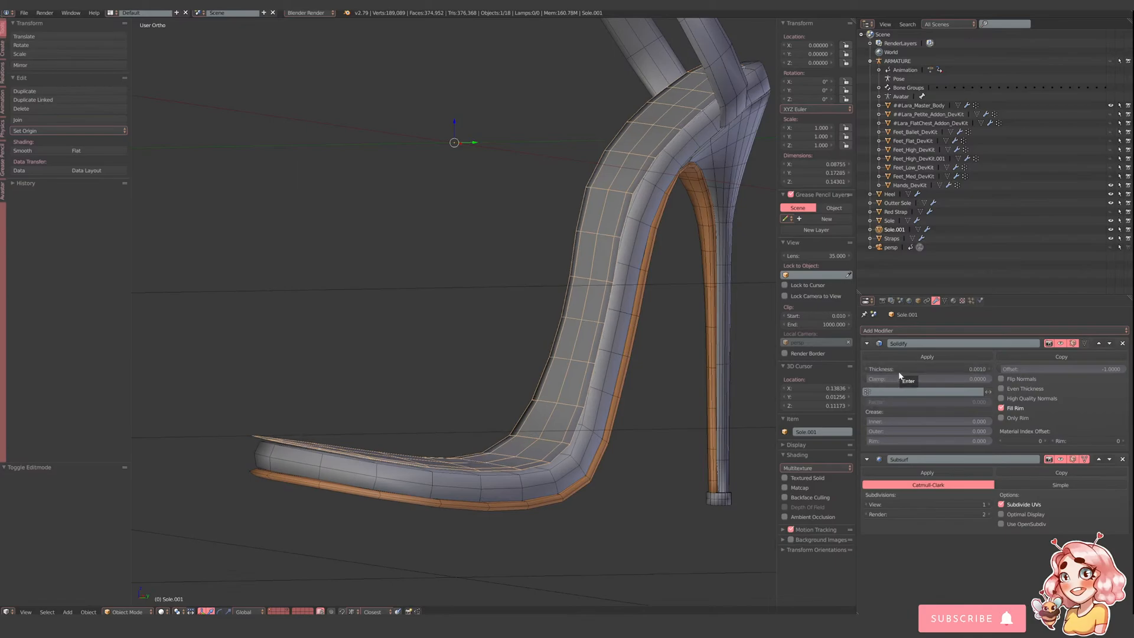
- Set the insole's Solidify thickness to 0.0040
click(921, 368)
click(884, 369)
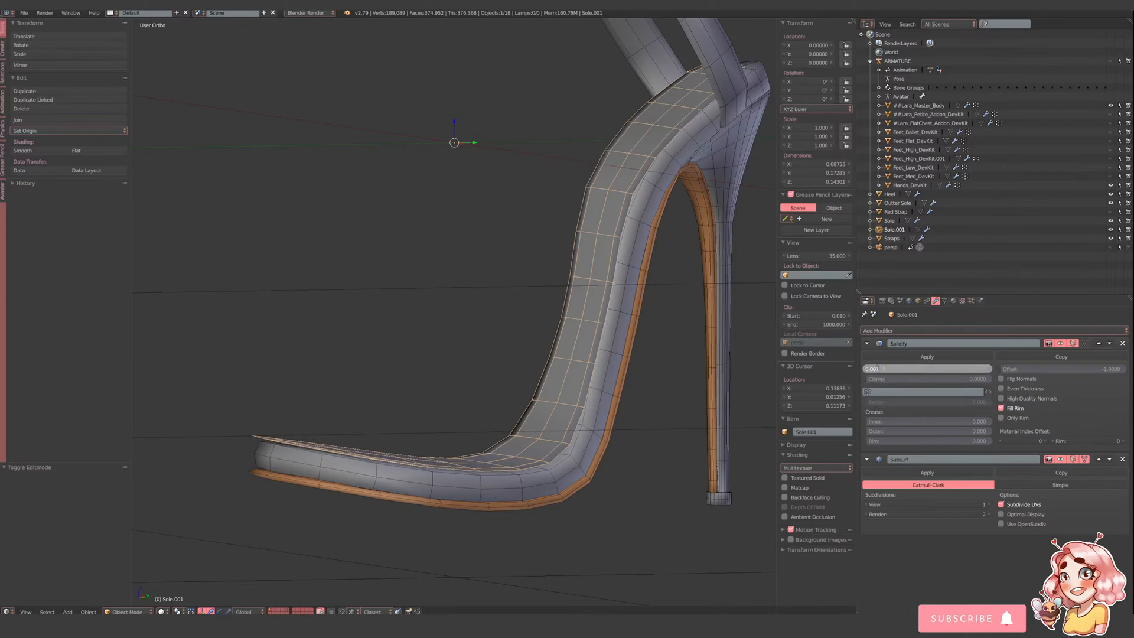
key(Return)
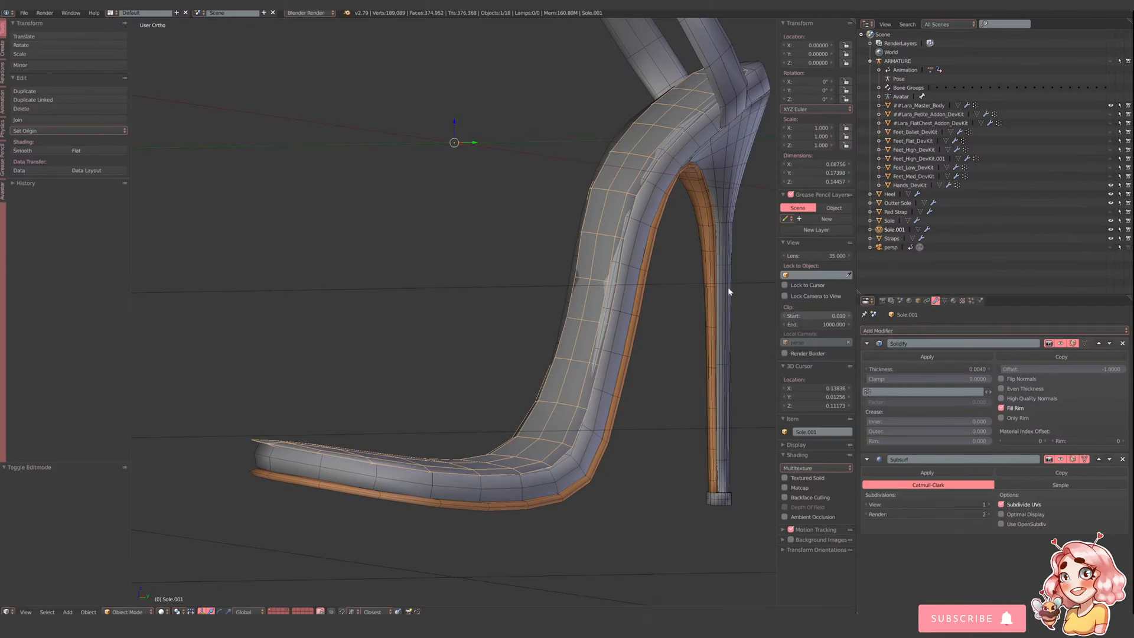
- Narrow the whole insole mesh by scaling it to 0.824 along X
key(Tab)
middle_drag(589, 332, 638, 357)
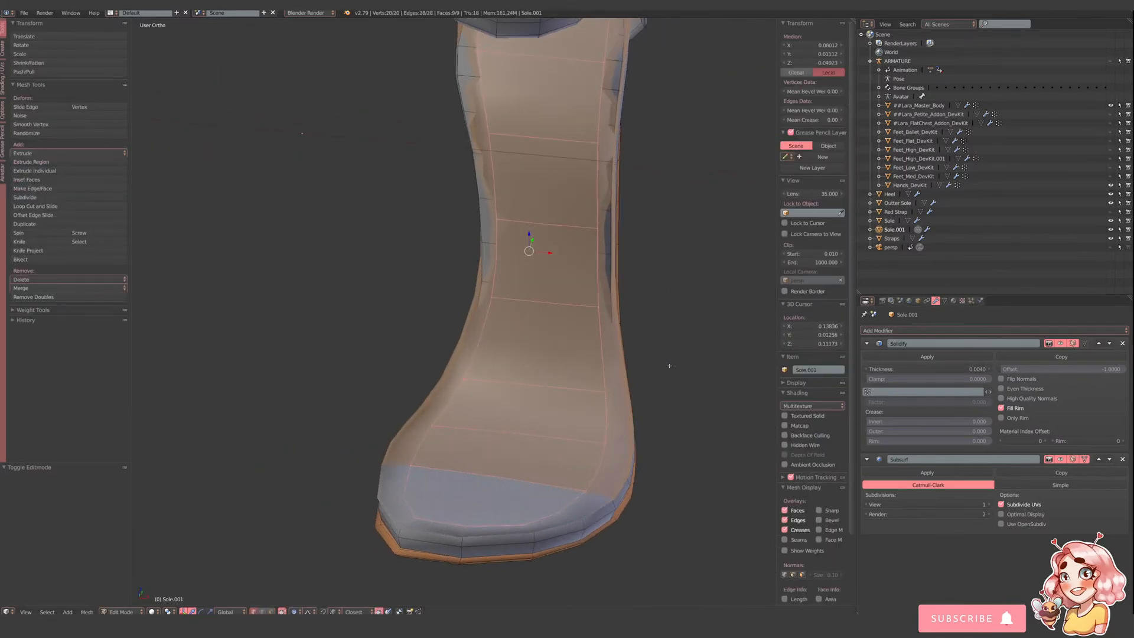
key(s)
key(x)
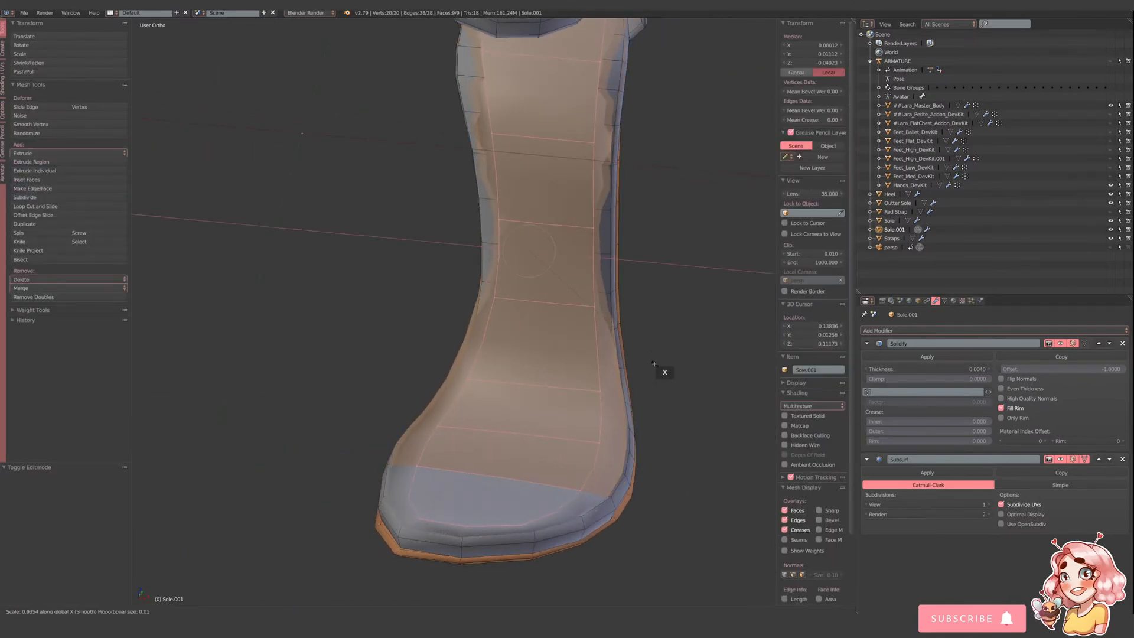
click(631, 361)
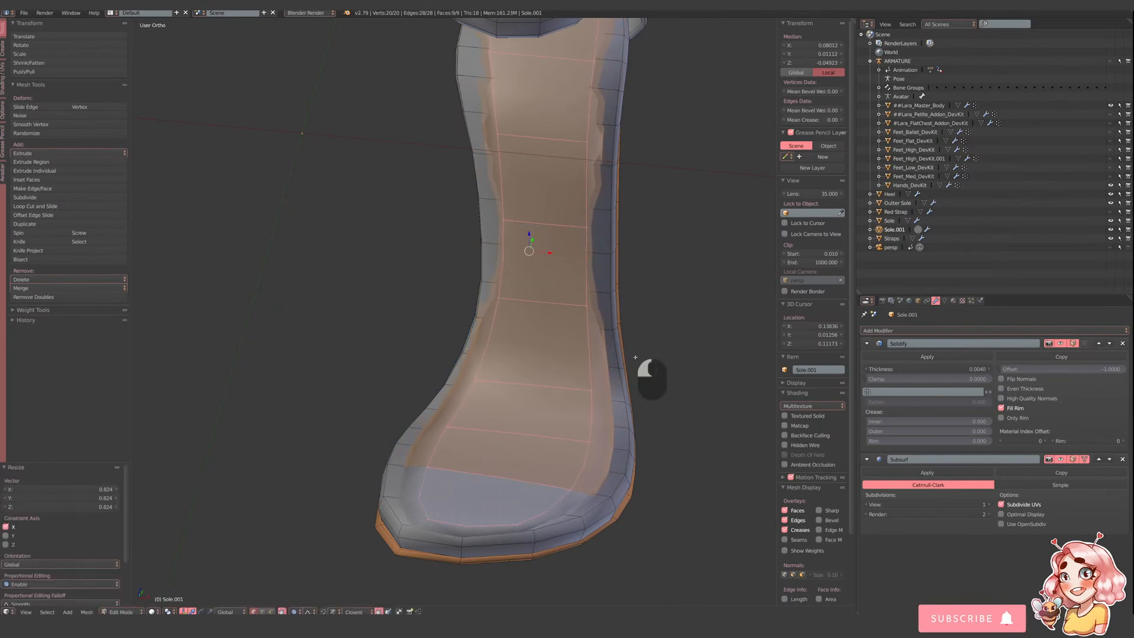
- Delete the foremost toe face of the insole
middle_drag(653, 374, 535, 484)
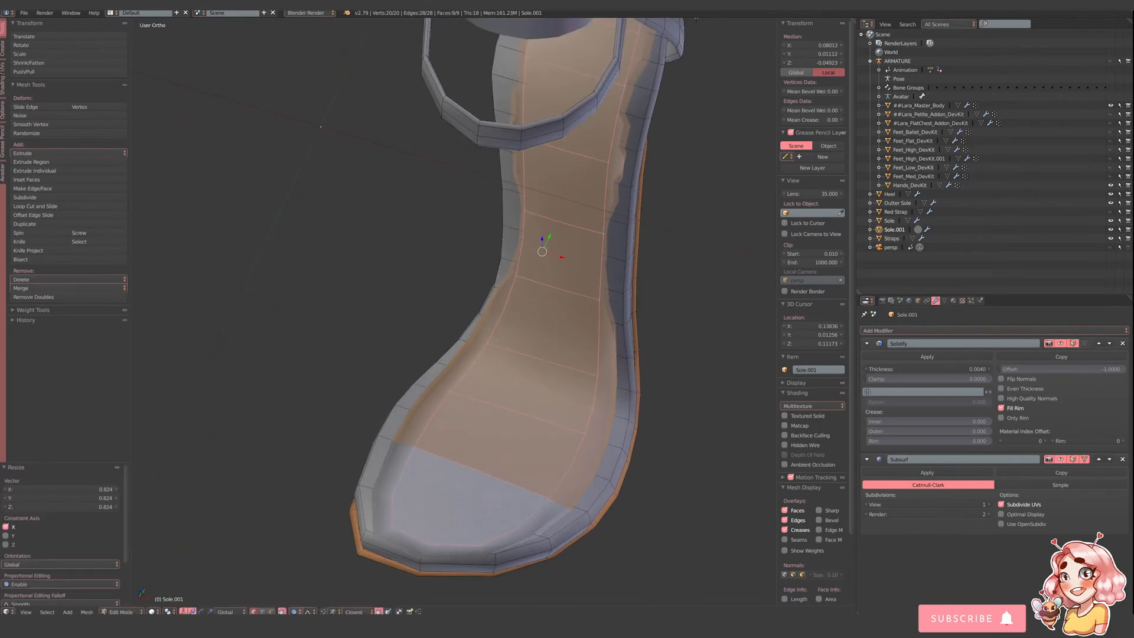
right_click(447, 485)
key(x)
click(447, 488)
mouse_move(448, 488)
middle_down()
mouse_move(506, 466)
mouse_move(458, 502)
middle_up()
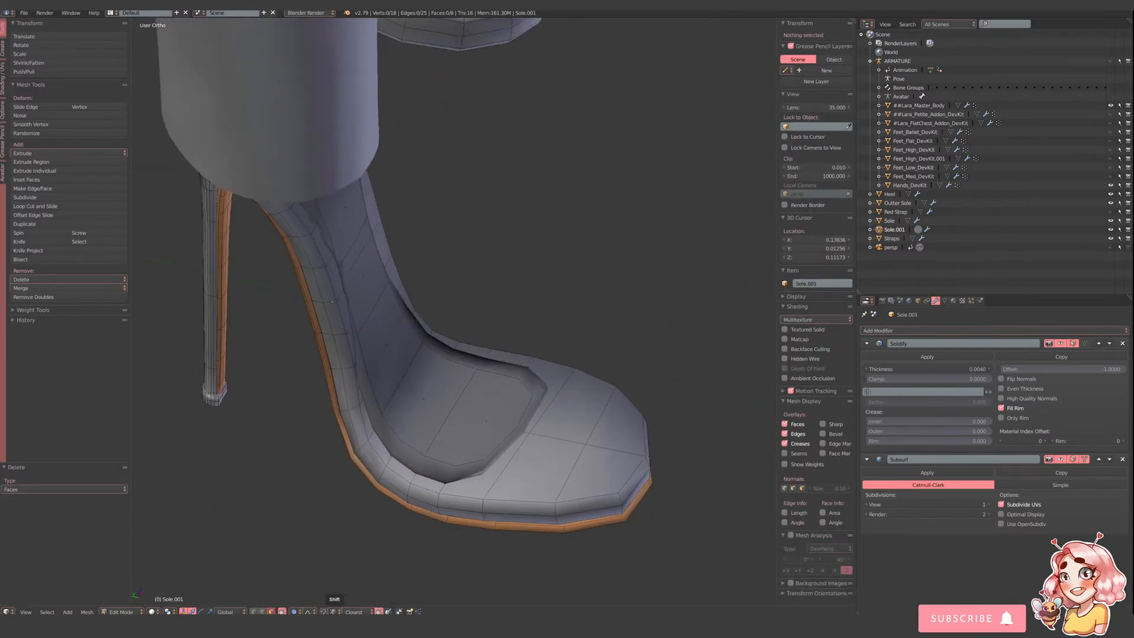
- Raise the insole's front edge about 0.0006 along Z and extrude it about 0.025 toward the toe
click(262, 612)
right_click(526, 433)
middle_drag(510, 468, 533, 423)
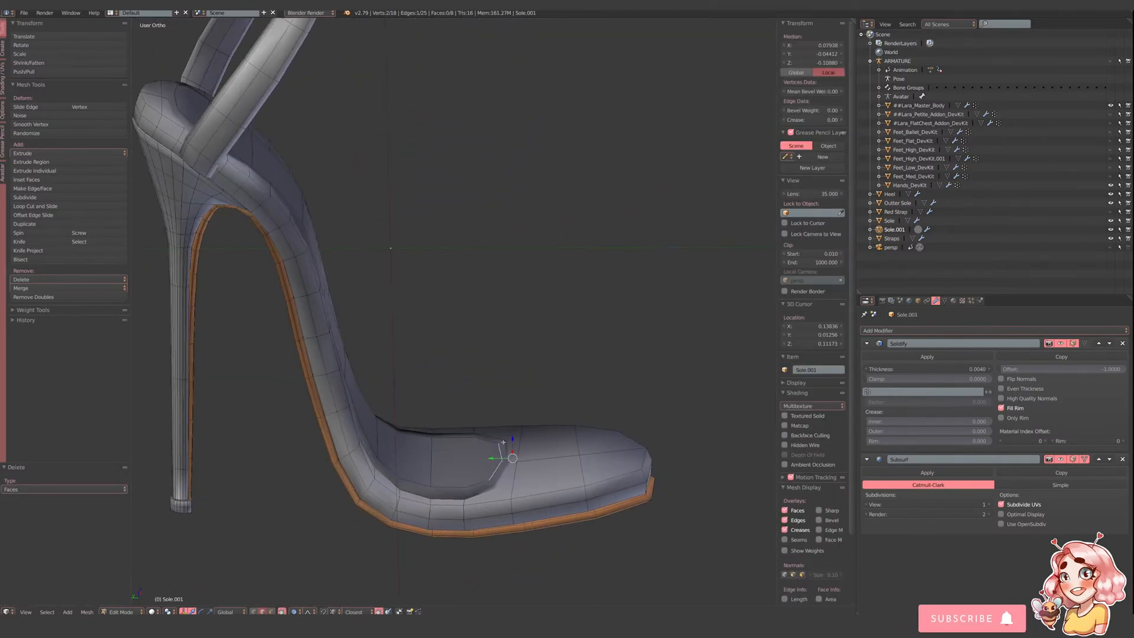
drag(512, 441, 513, 440)
click(513, 439)
key(e)
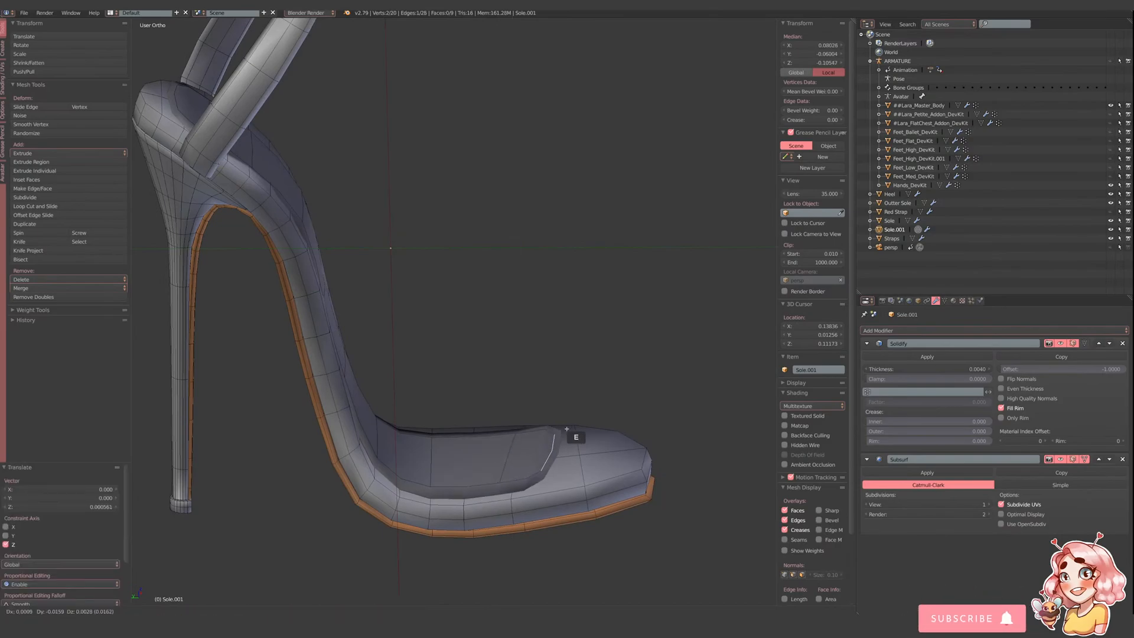
click(588, 437)
- Scale the extruded toe edge of the insole to 0.742 and shift it -0.008 along X
middle_drag(587, 437, 534, 491)
key(s)
click(597, 497)
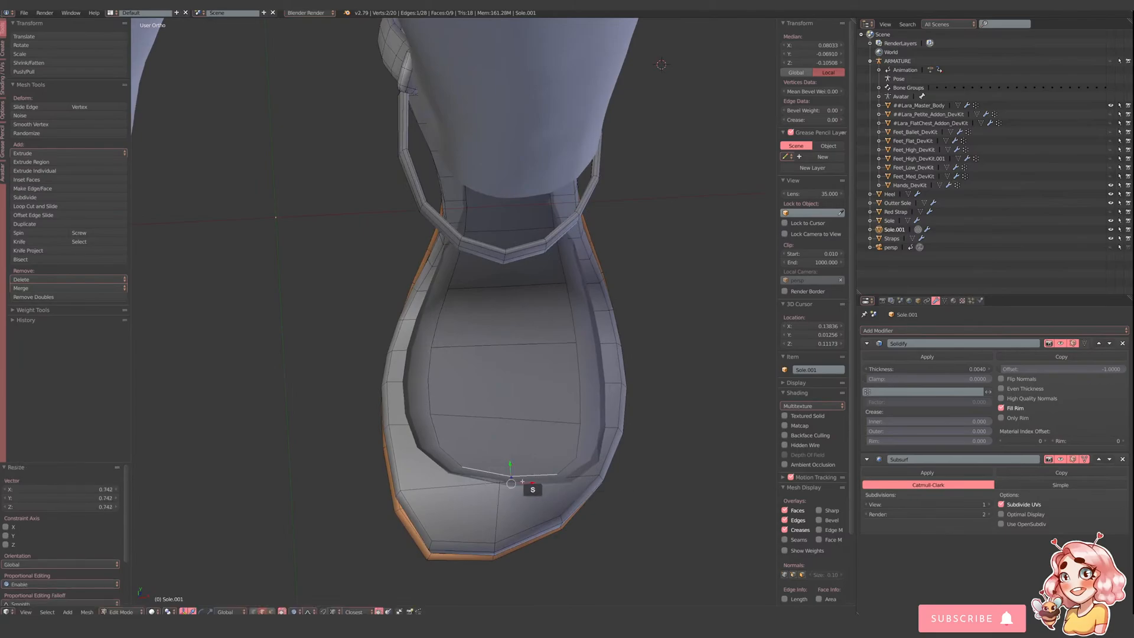
drag(529, 482, 507, 480)
- Shift the cross edge just behind the insole's toe edge -0.003 along X
right_click(555, 424)
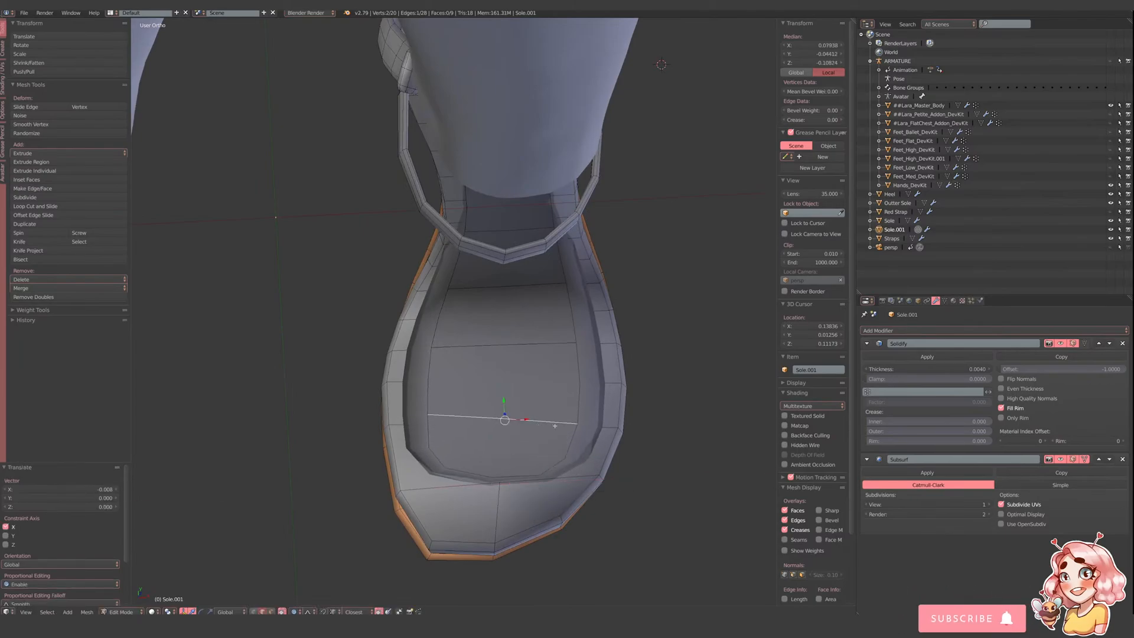
drag(522, 419, 519, 420)
middle_drag(517, 506, 534, 331)
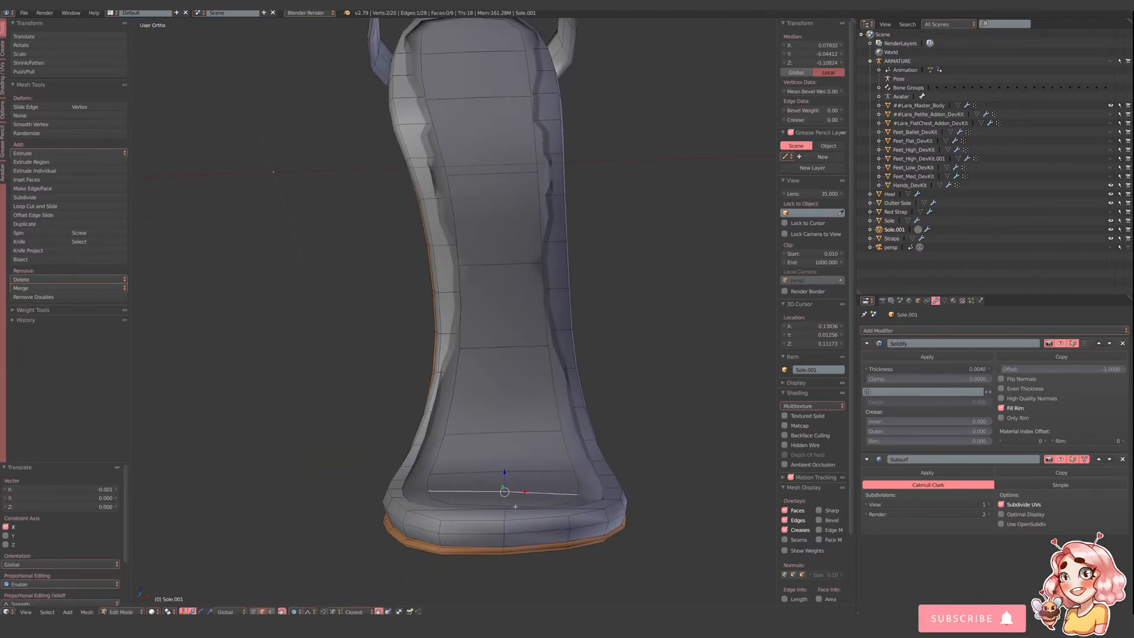
- Rotate the insole's toe edge slightly to match the sole's tilt and nudge it into place
middle_drag(554, 503, 653, 476)
key(r)
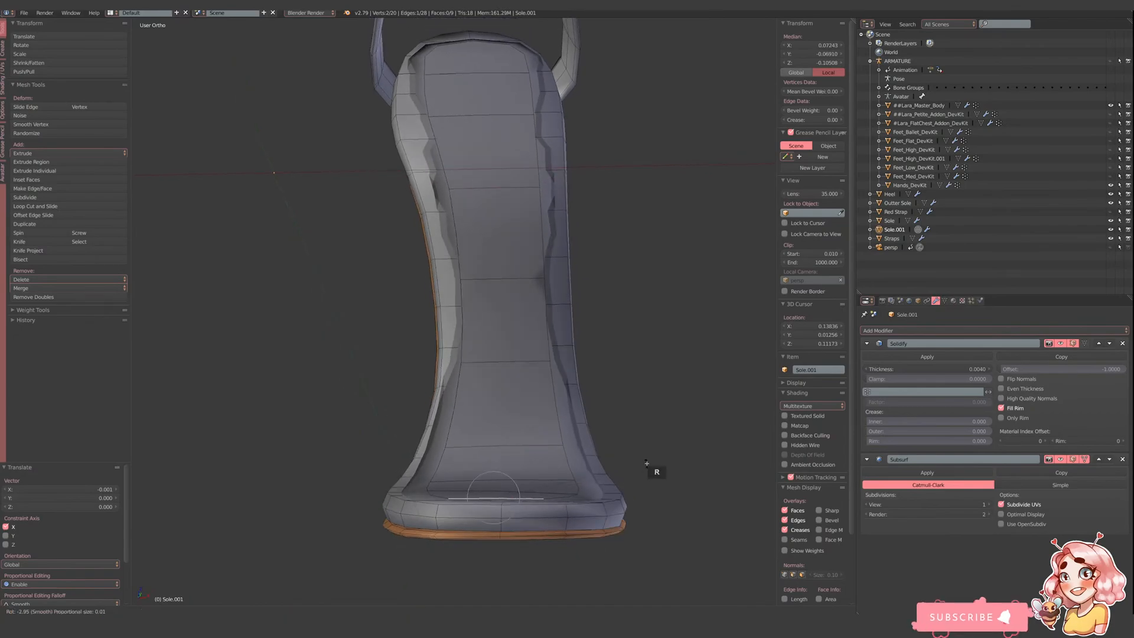
click(584, 467)
drag(492, 476, 524, 466)
- Nudge the insole's arch cross edges along negative Y so the insole sits just above the sole
middle_drag(601, 440, 566, 443)
drag(600, 291, 590, 299)
right_click(585, 380)
drag(586, 377, 585, 376)
- Adjust the insole's upper cross edges near the heel, raising the heel-end one about 0.001 along Z
right_click(615, 140)
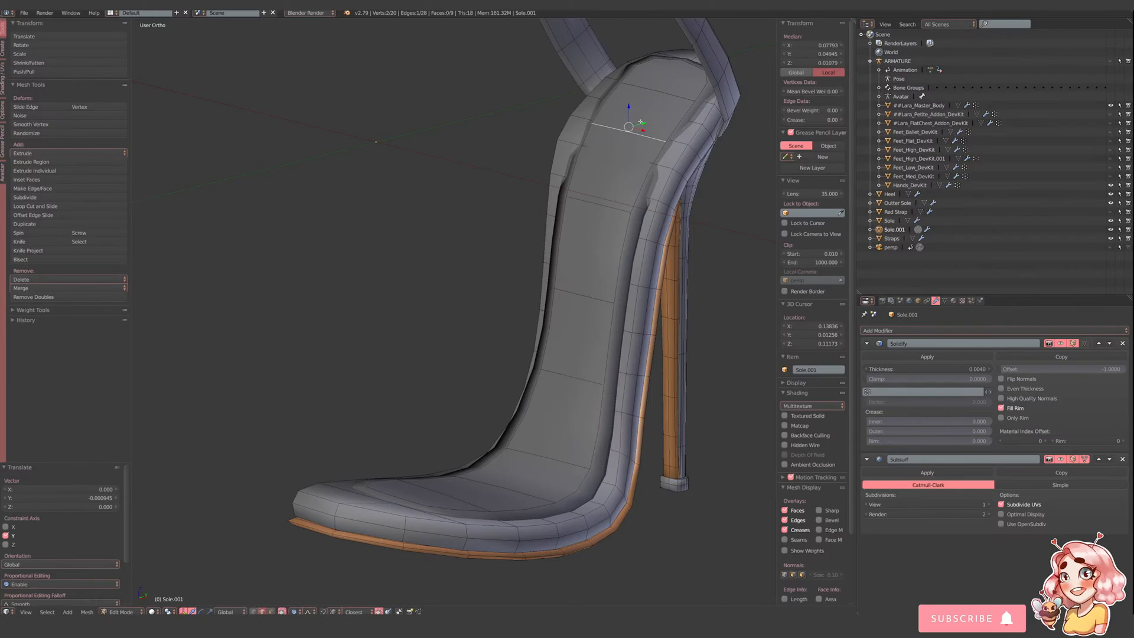
drag(641, 123, 658, 68)
scroll(596, 241, down, 1)
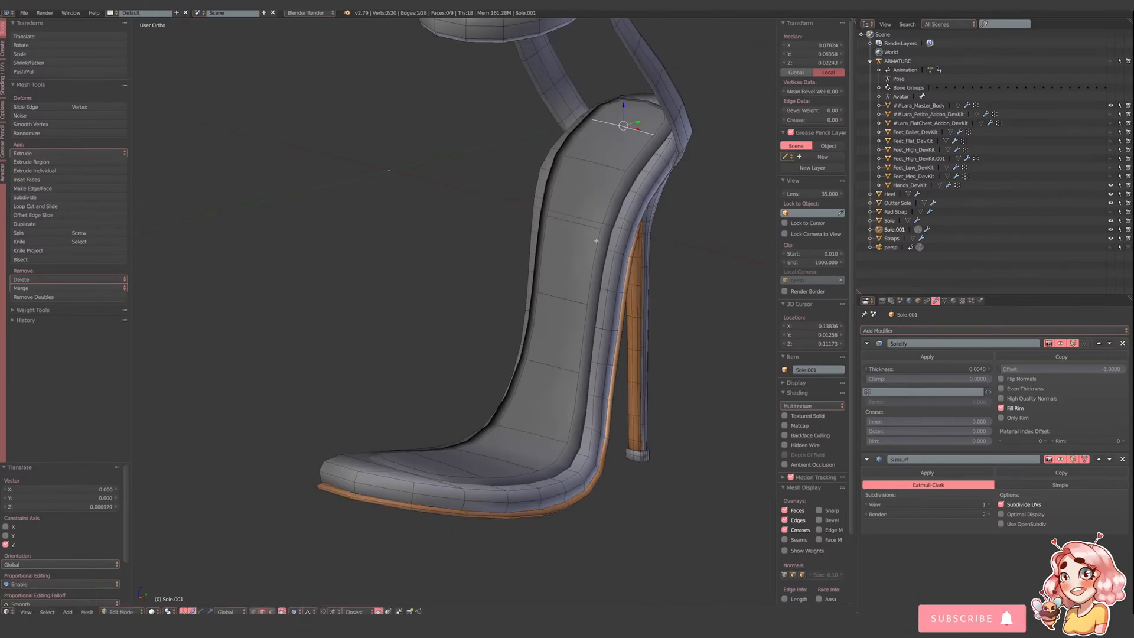
- Smooth the insole's side outline by nudging individual side vertices around the arch and the ball of the foot
middle_drag(596, 241, 271, 586)
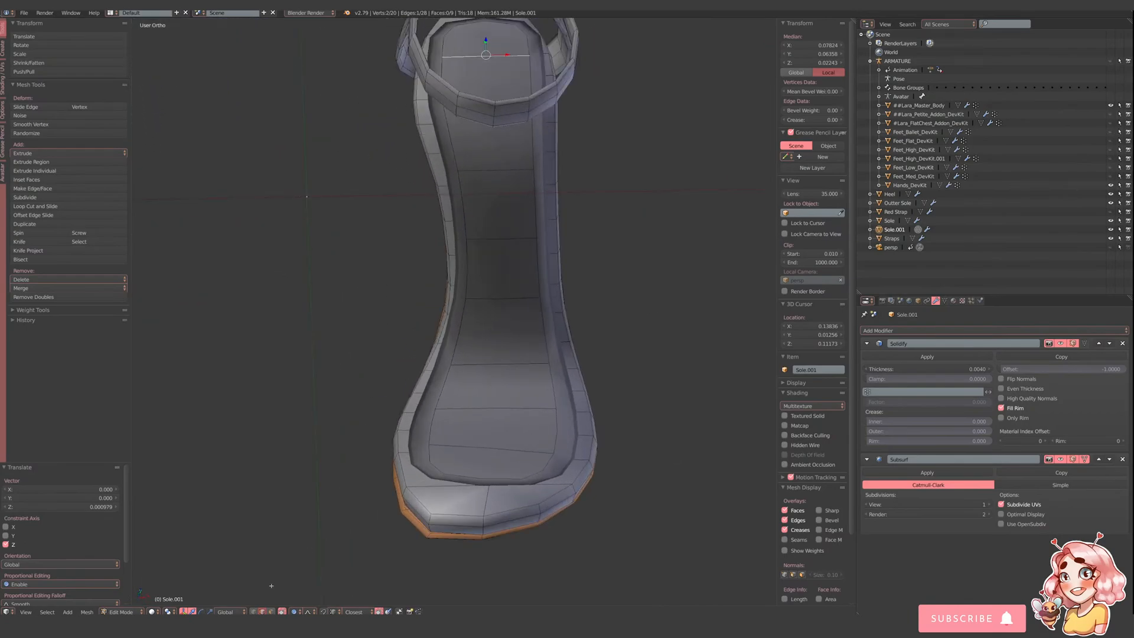
click(456, 298)
key(g)
key(x)
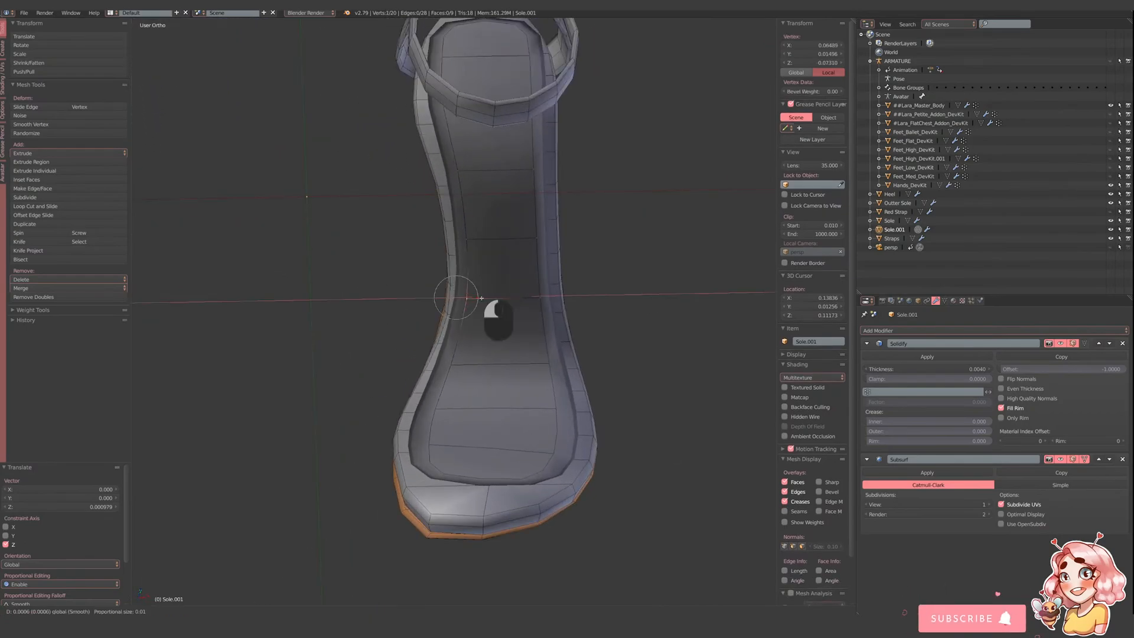
click(485, 297)
drag(456, 369, 460, 368)
middle_drag(567, 322, 533, 345)
drag(594, 368, 595, 370)
- Set the insole's Solidify thickness to 0.007 and move the whole insole about -0.001 along Y
click(925, 368)
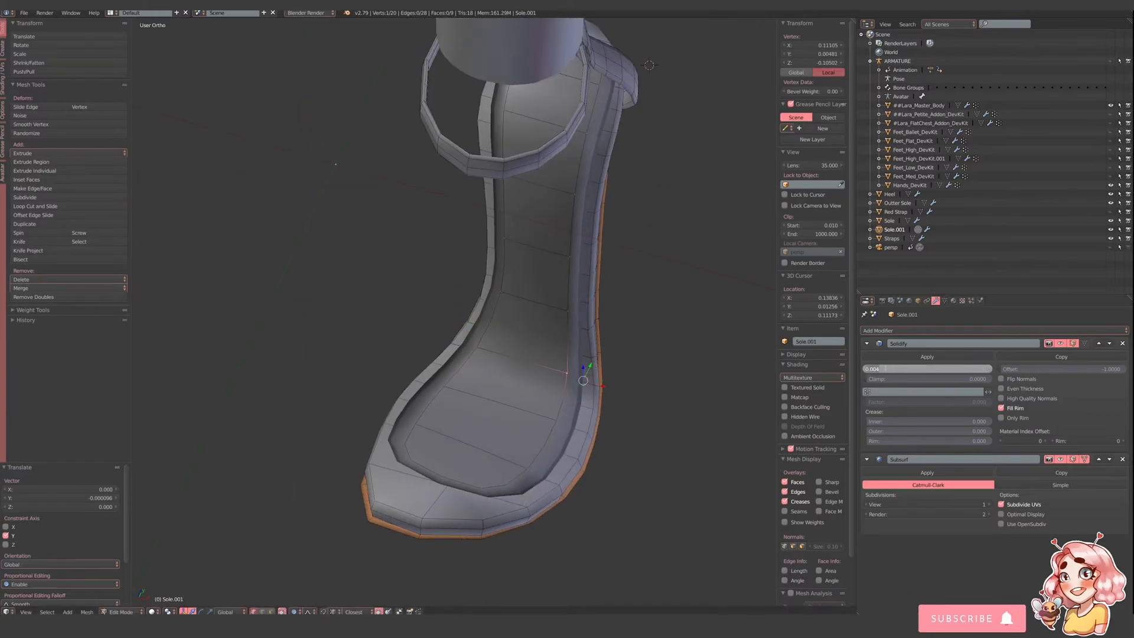
click(880, 370)
key(Return)
middle_drag(527, 389, 583, 456)
key(a)
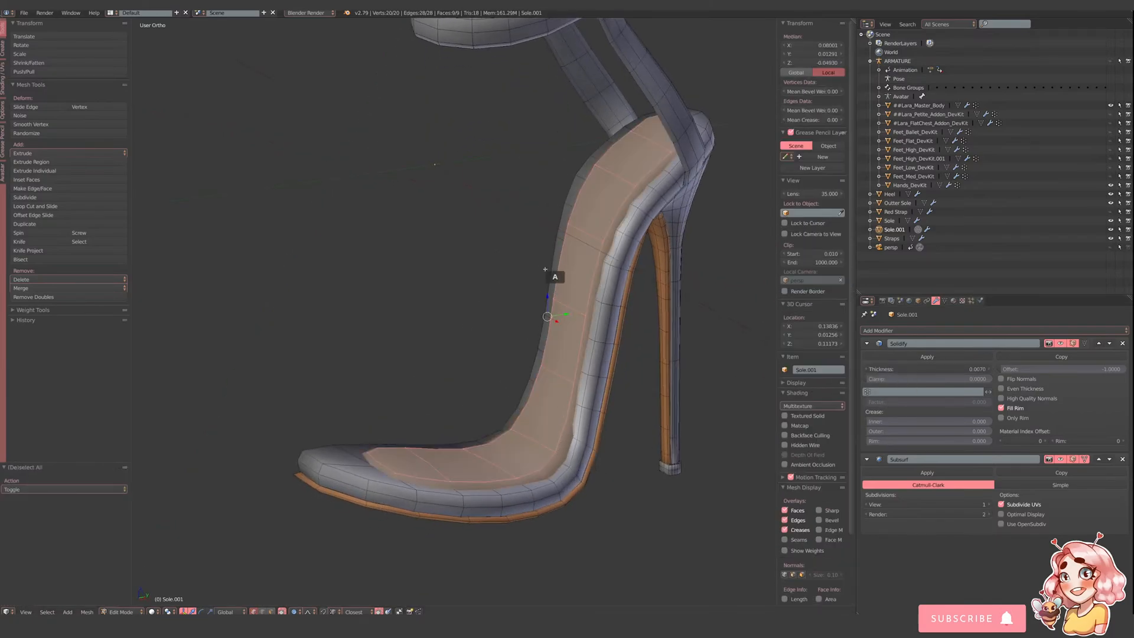
drag(547, 298, 576, 319)
middle_drag(575, 319, 507, 315)
- Scale down the insole's end edge at the heel to give the heel end a narrower, rounder outline
click(494, 265)
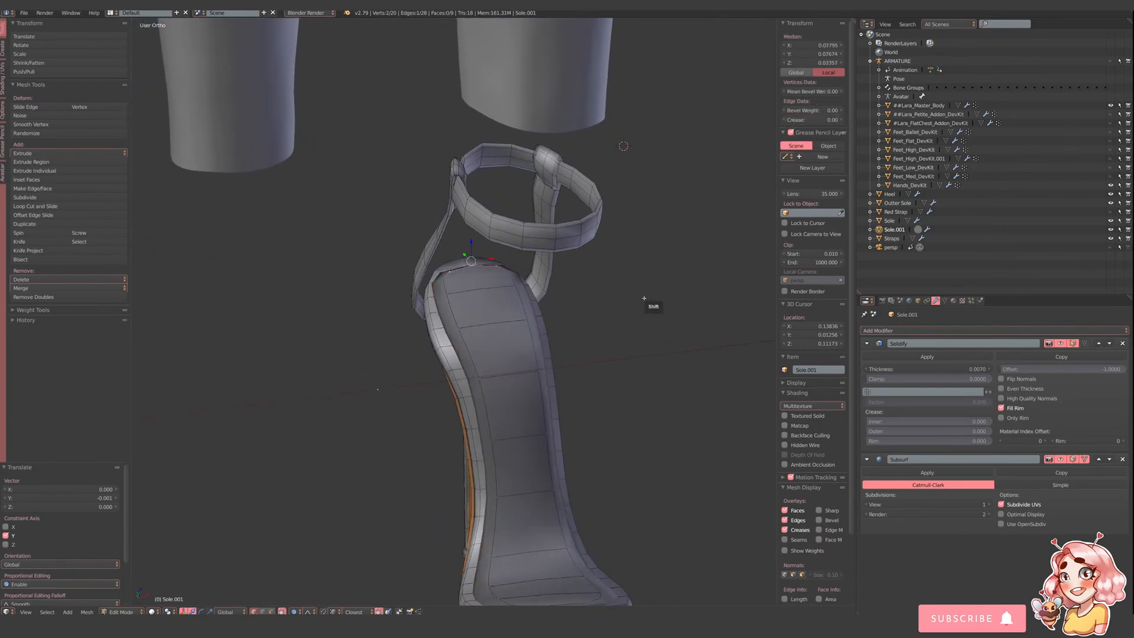
key(s)
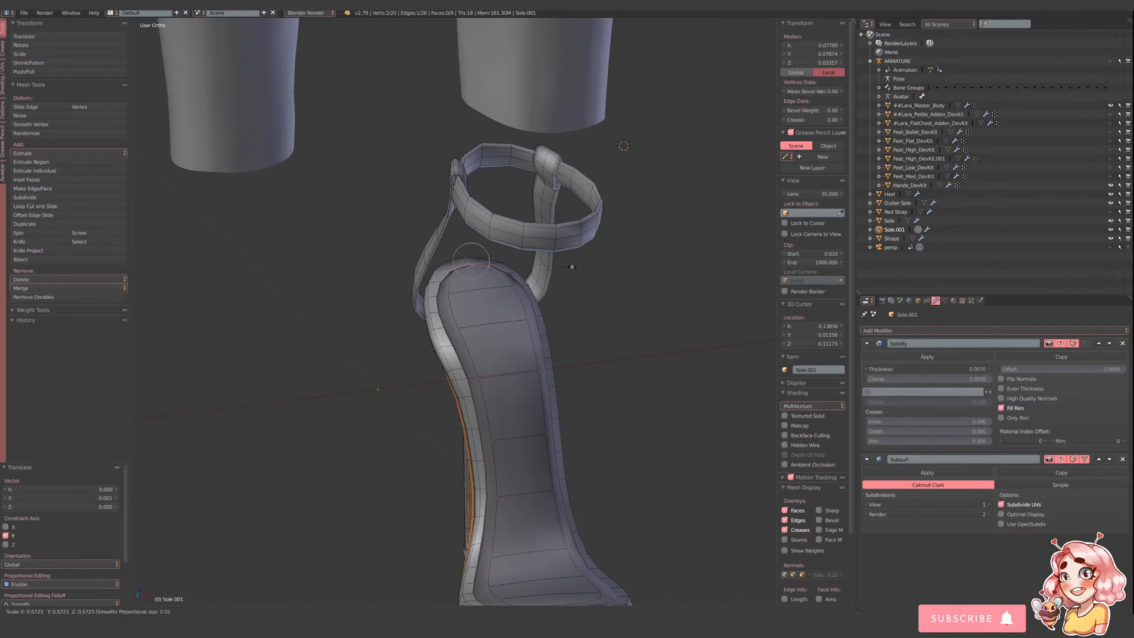
click(572, 266)
middle_drag(572, 267, 530, 384)
key(Tab)
key(a)
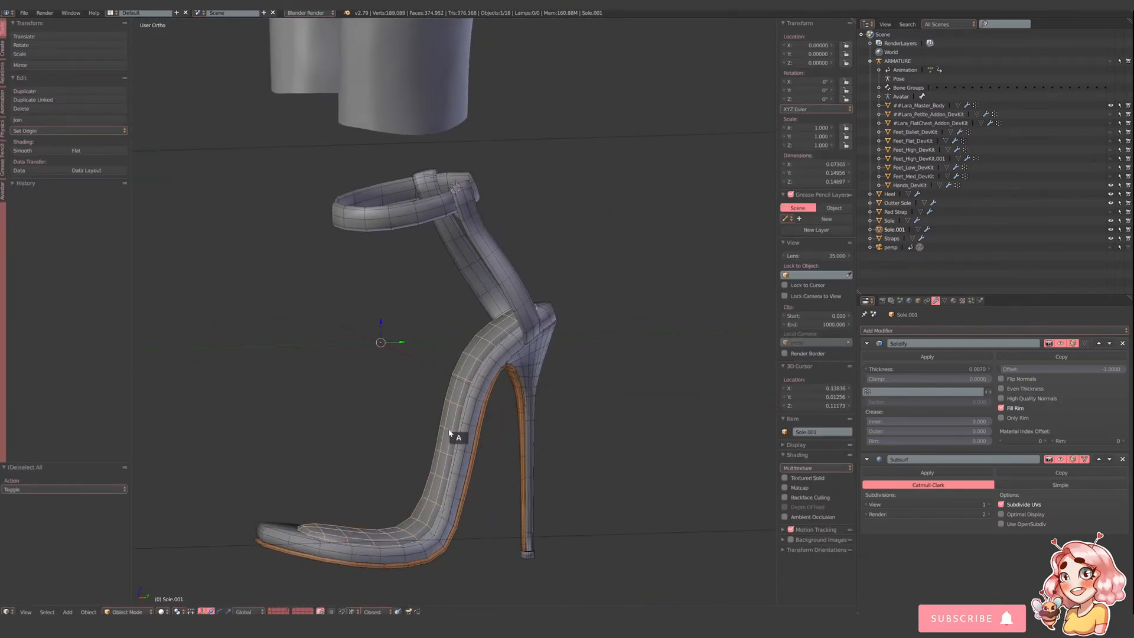
- Assign the existing orange-brown material named Material to the insole
click(953, 301)
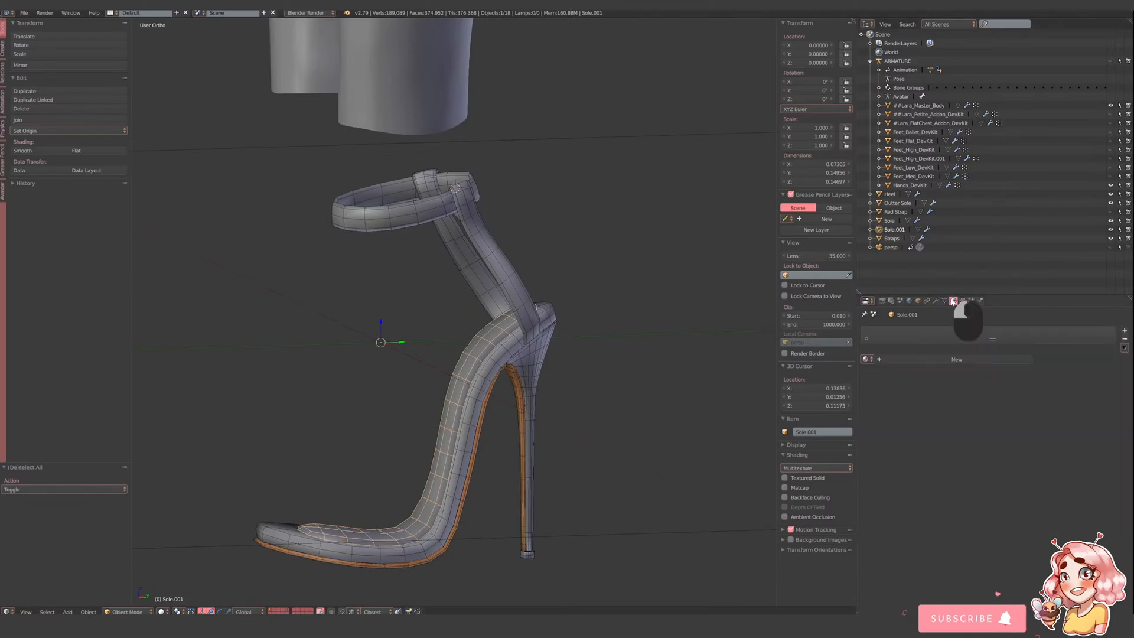
click(1017, 362)
click(867, 359)
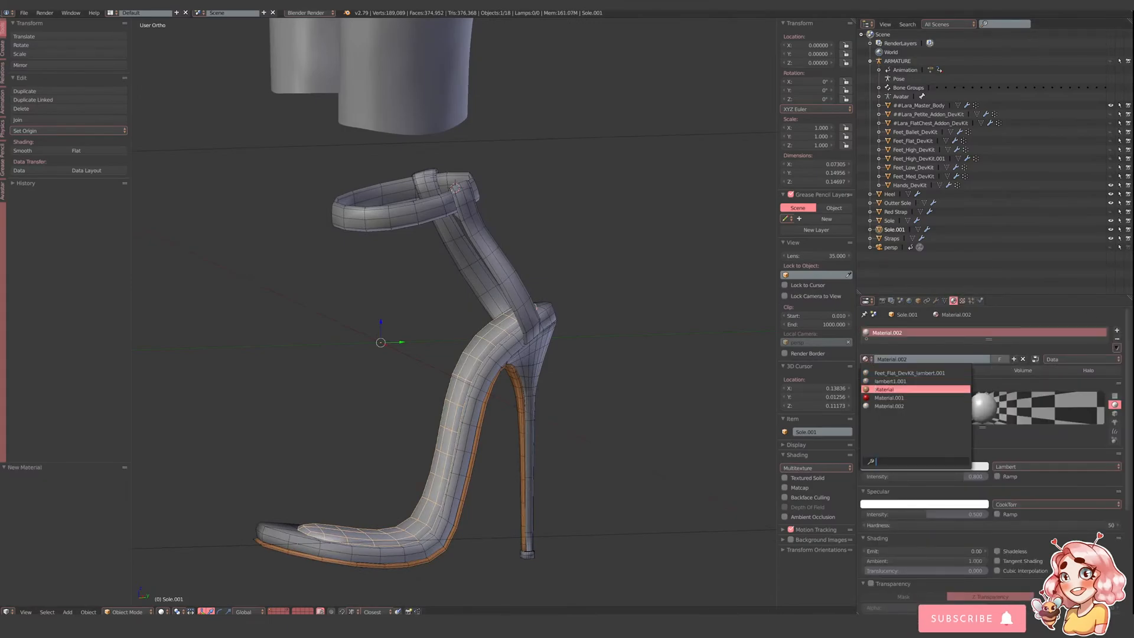
click(886, 389)
- Scale down the insole's front edge at the toes to narrow and round off the toe end
middle_drag(449, 439, 543, 418)
key(a)
scroll(595, 486, up, 1)
scroll(504, 387, up, 2)
key(Tab)
right_click(597, 431)
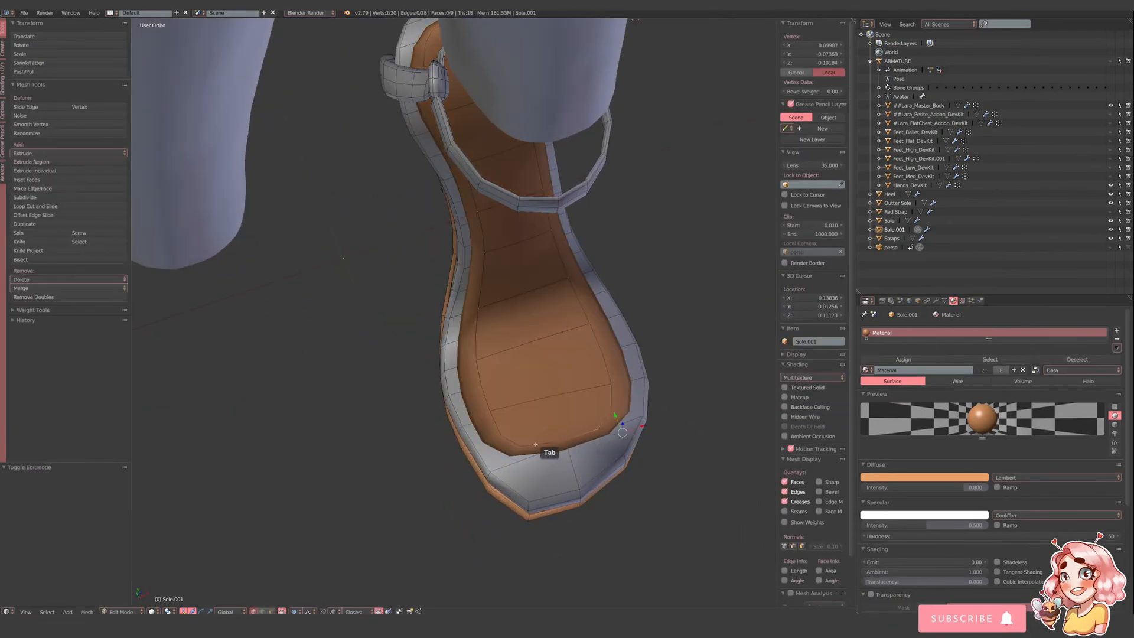
shift+right_click(523, 448)
key(s)
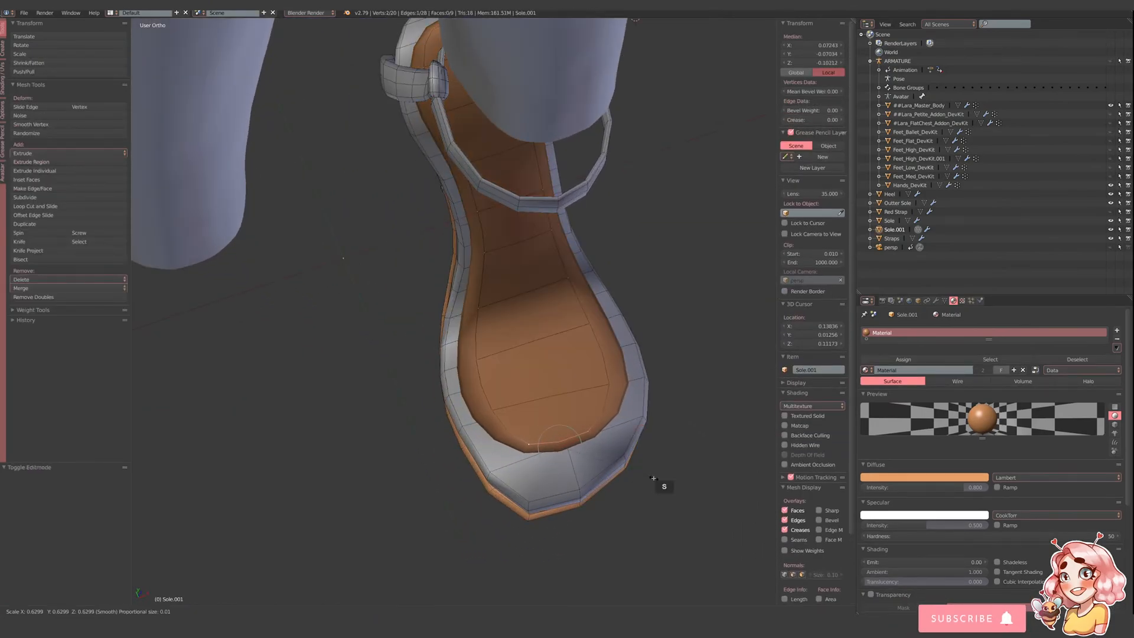
click(623, 472)
key(Tab)
- Rename the insole object Sole.001 as Footbed
scroll(619, 471, down, 5)
middle_drag(608, 466, 556, 377)
key(a)
scroll(602, 411, up, 3)
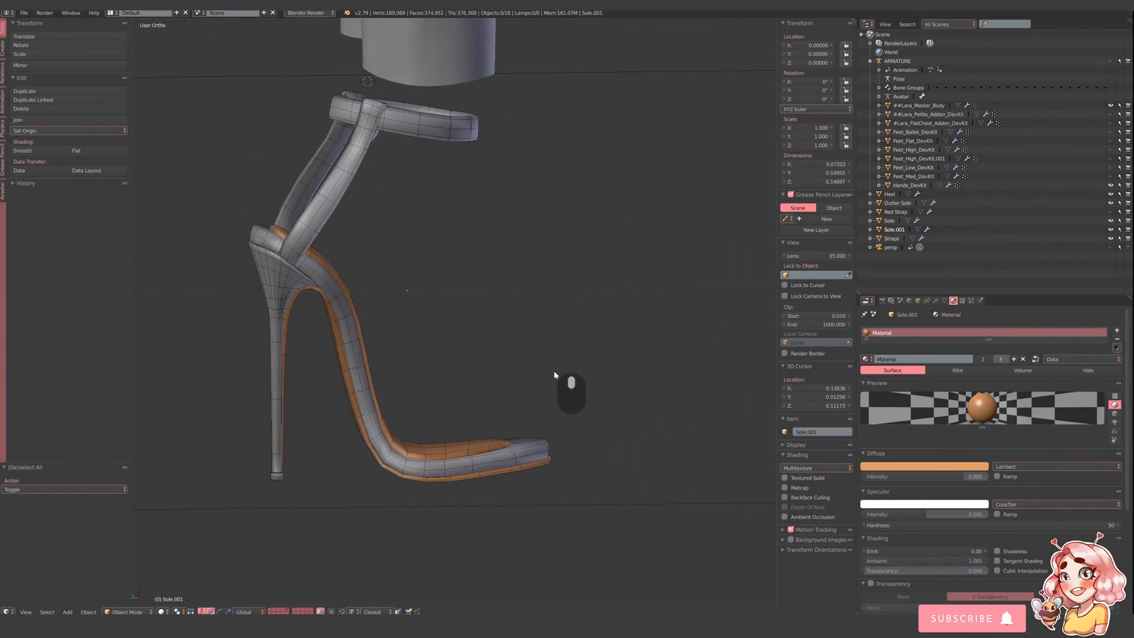
shift+middle_drag(478, 354, 549, 338)
scroll(554, 335, up, 1)
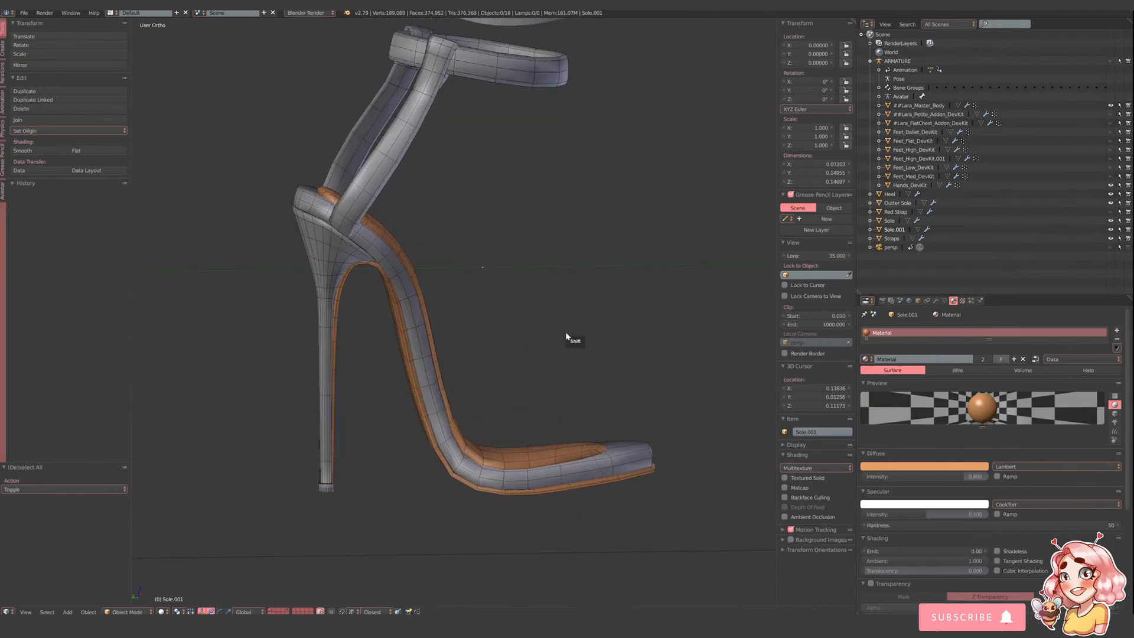
middle_drag(467, 353, 547, 393)
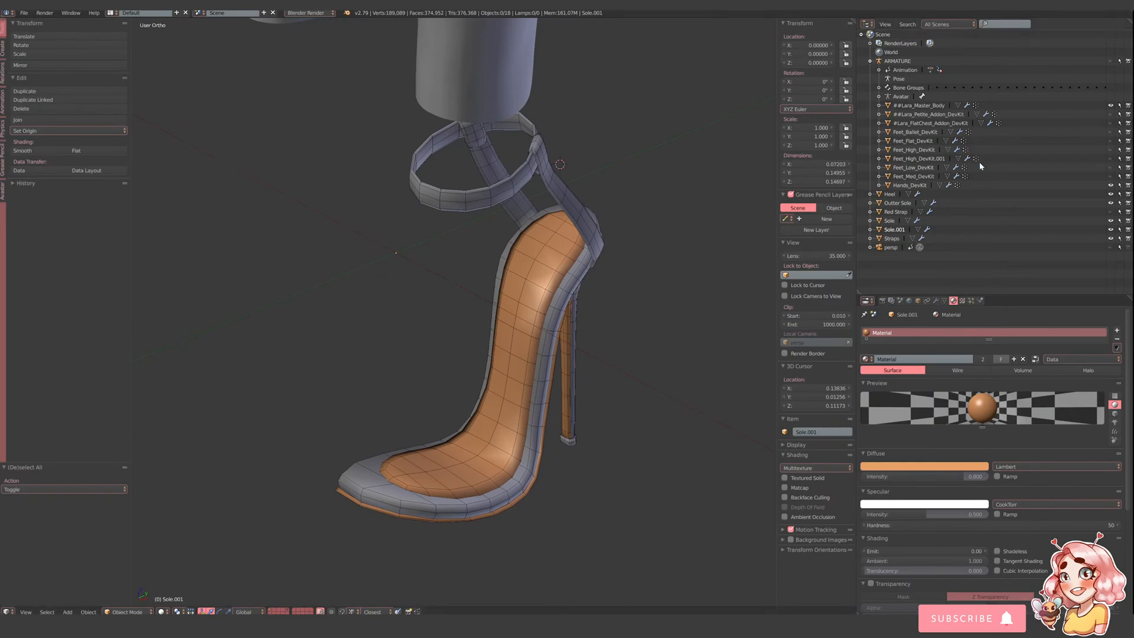
click(894, 230)
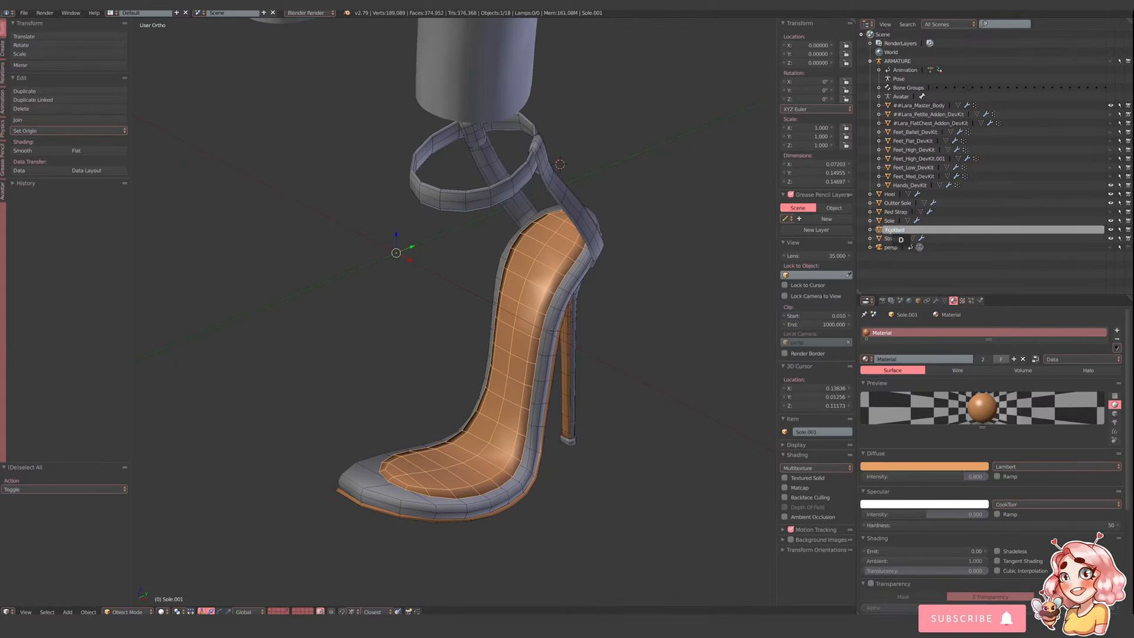
key(Return)
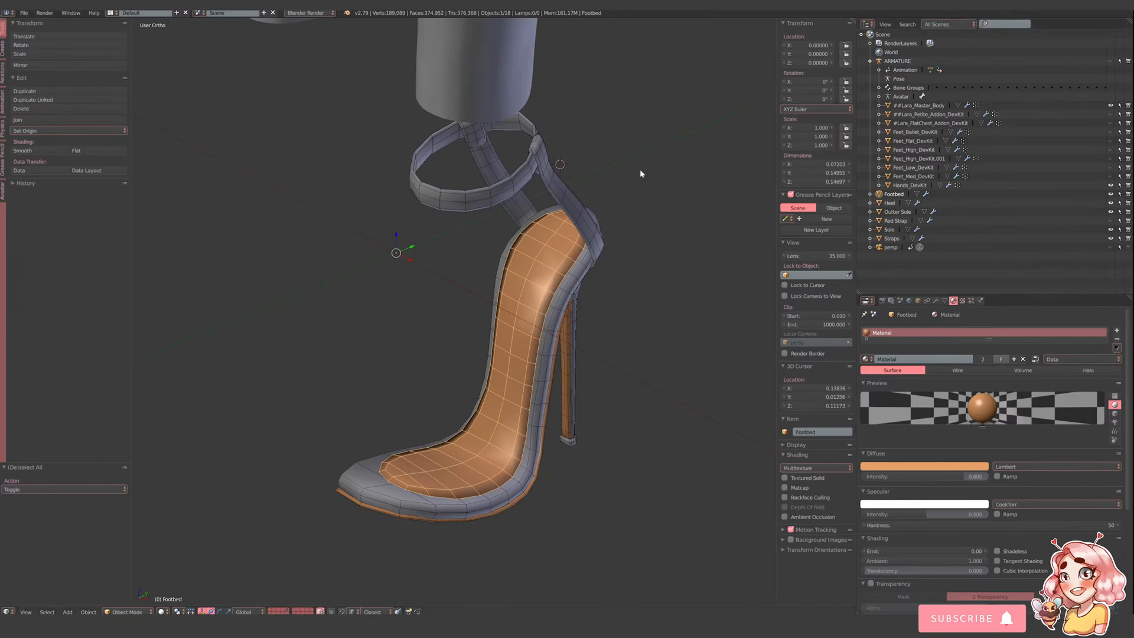
middle_drag(518, 208, 561, 214)
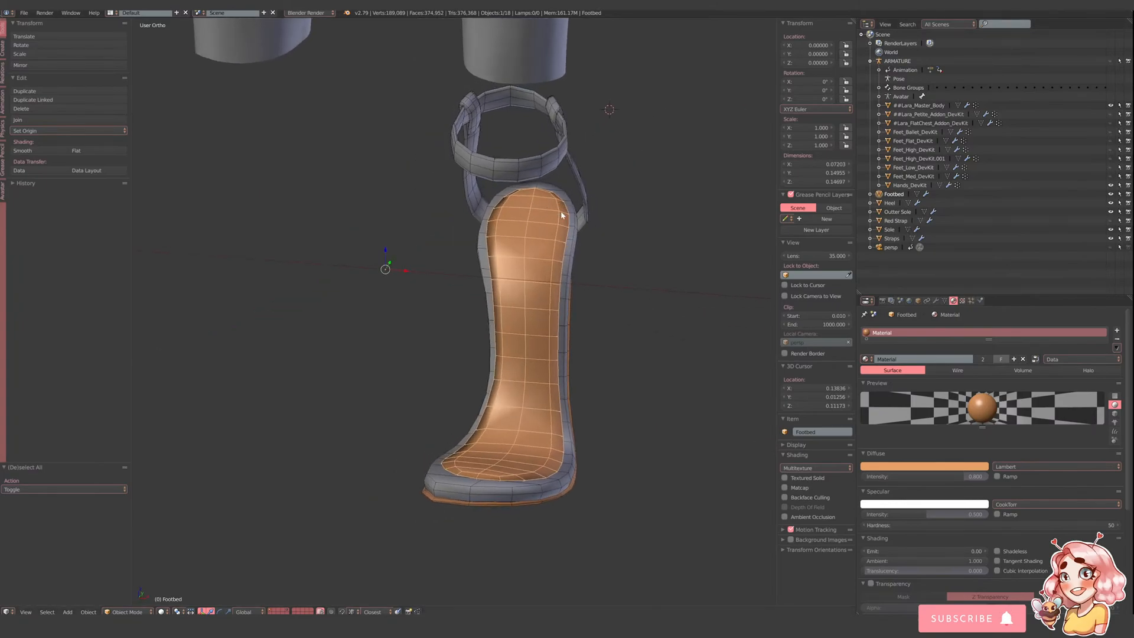
click(69, 611)
mouse_move(80, 602)
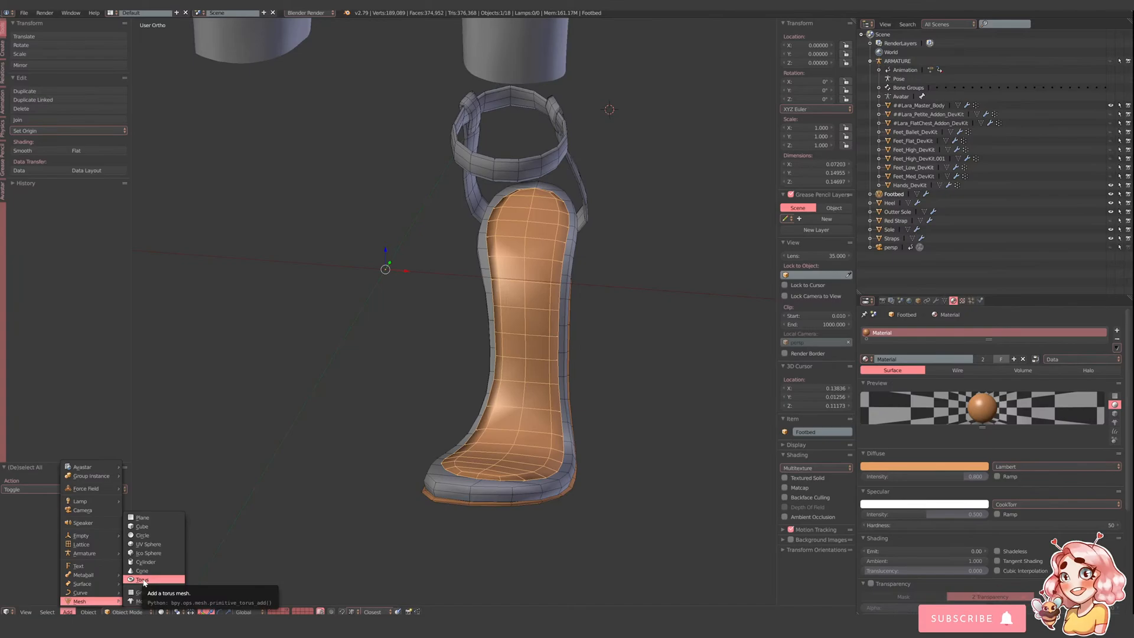
- Make the hidden Red Strap object visible over the toe area of the sandal
right_click(520, 177)
scroll(514, 266, down, 3)
middle_drag(515, 267, 492, 283)
scroll(488, 270, up, 1)
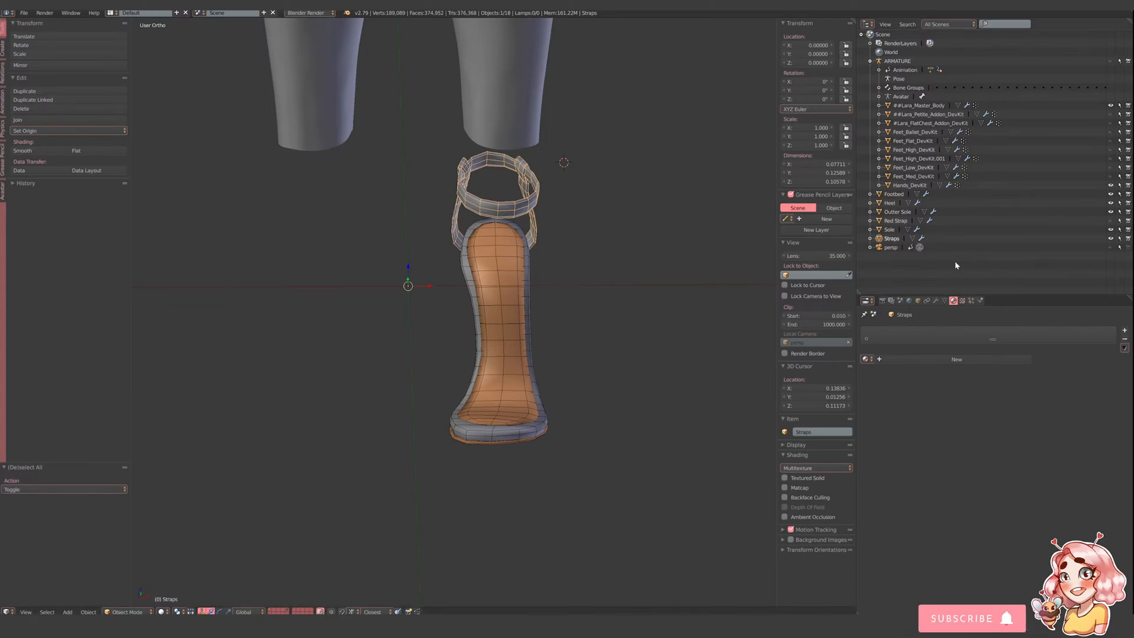
click(1110, 220)
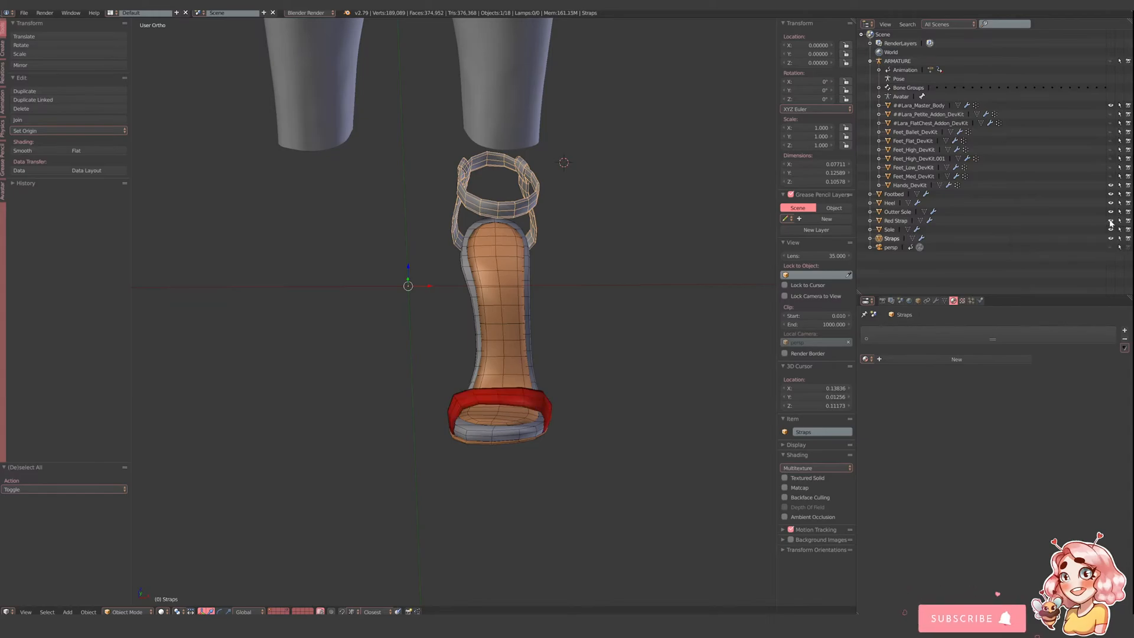
middle_drag(628, 279, 653, 299)
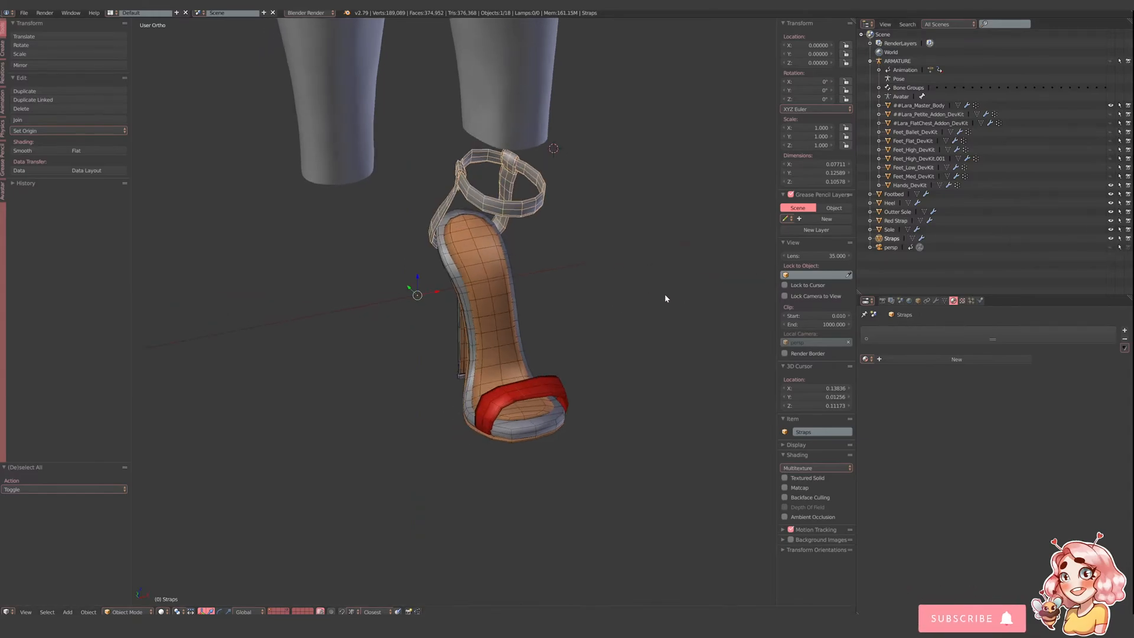
- Separate the avatar's leg without the shoe, from mid-thigh down, from the body mesh into its own object
right_click(372, 204)
scroll(390, 213, down, 4)
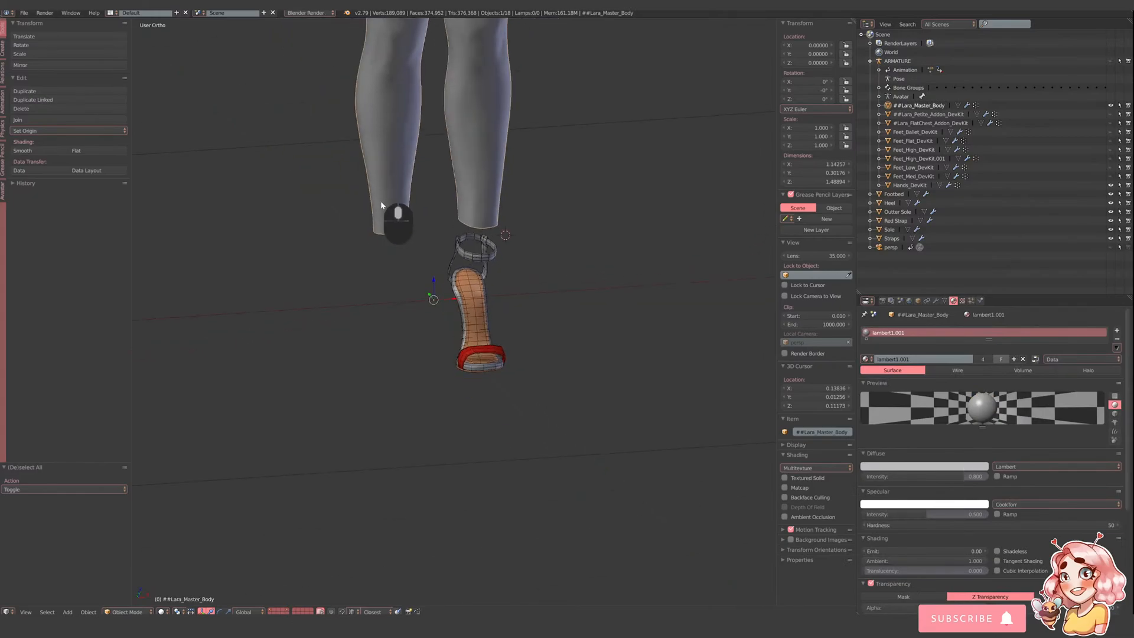
key(Tab)
shift+middle_drag(398, 151, 381, 324)
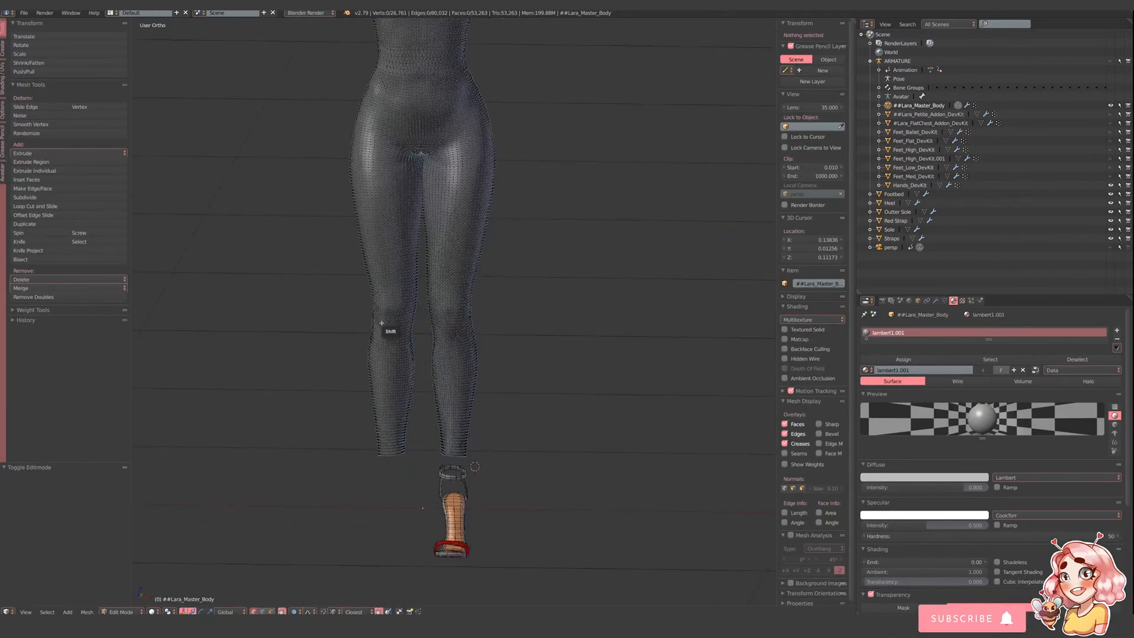
key(z)
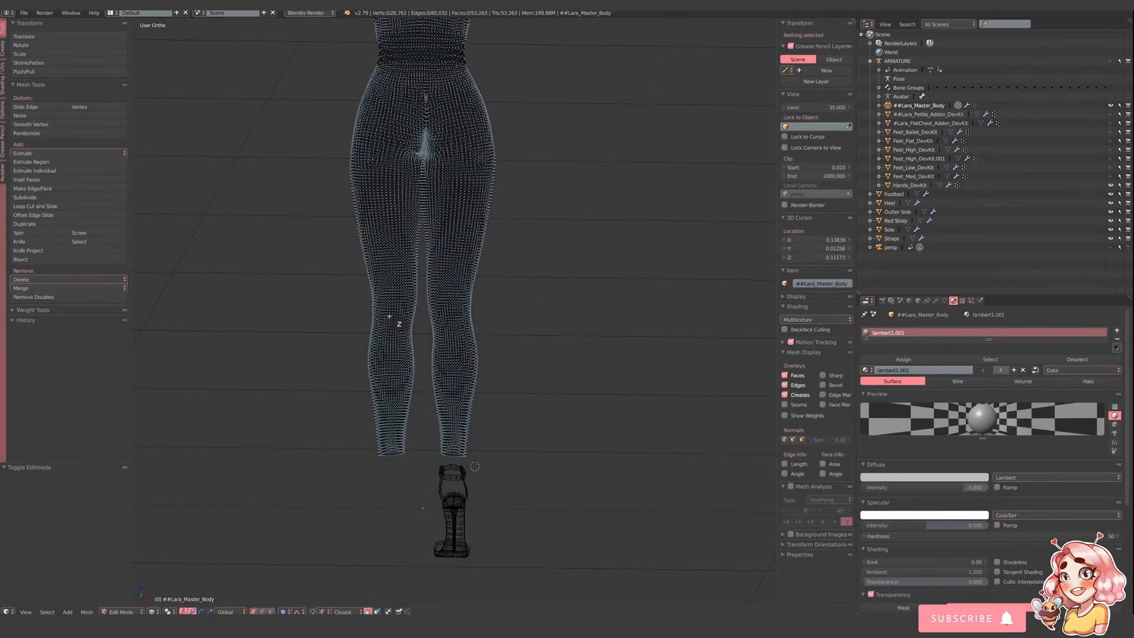
key(b)
drag(316, 227, 421, 470)
key(p)
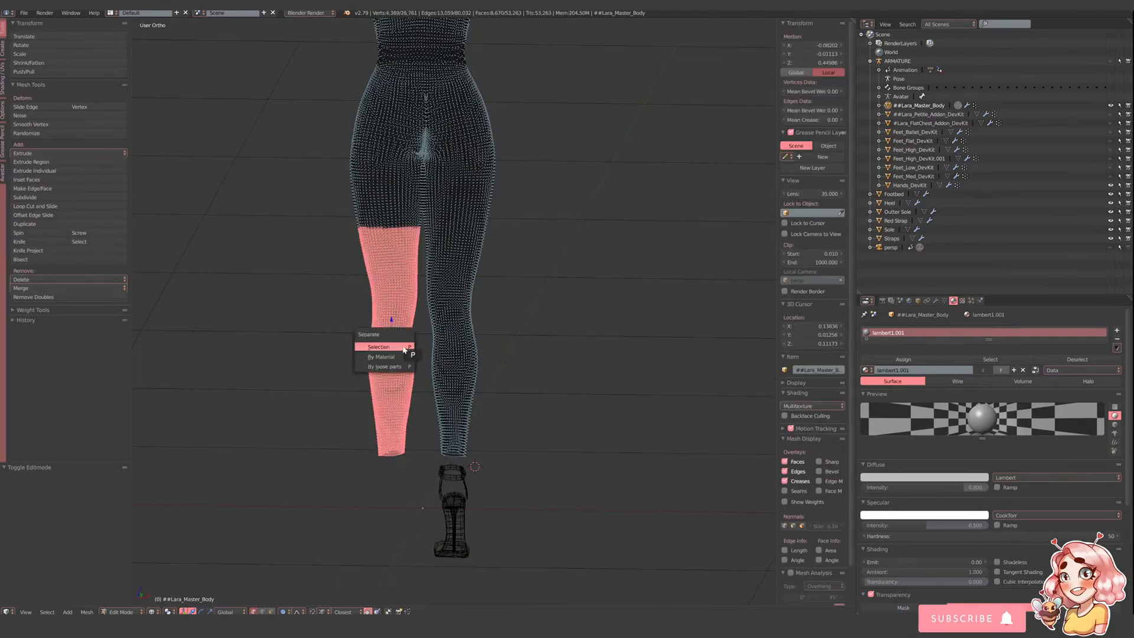
click(404, 348)
key(Tab)
- Hide the separated leg piece and show the Feet_High_DevKit feet inside the sandal
right_click(404, 360)
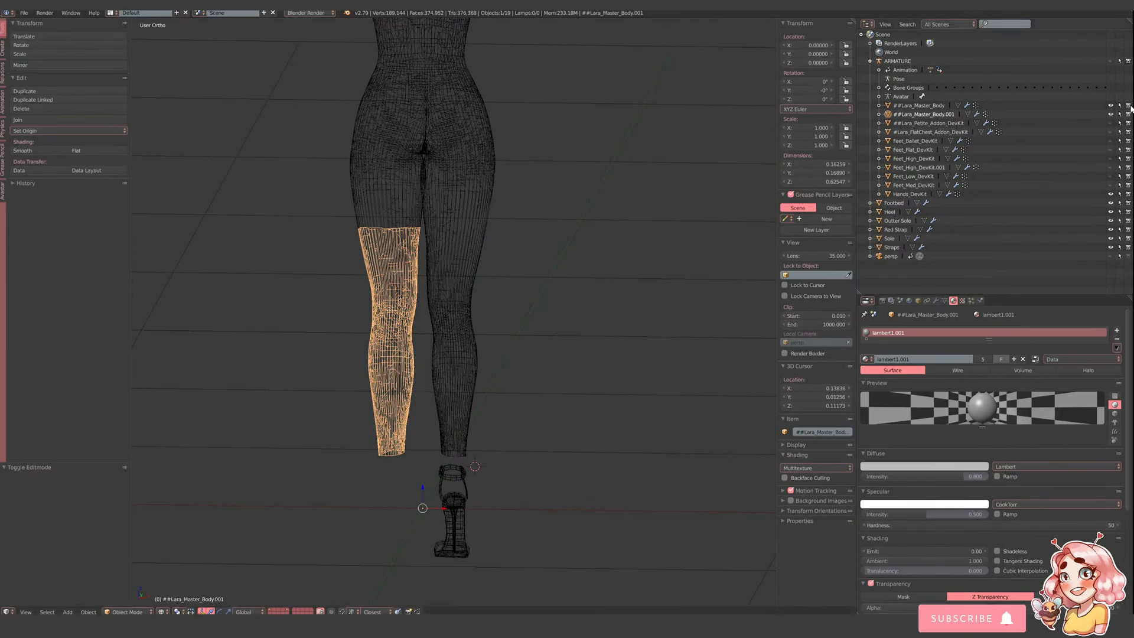
click(1111, 114)
scroll(494, 519, up, 3)
mouse_move(494, 519)
shift+middle_down()
mouse_move(497, 258)
mouse_move(479, 394)
mouse_move(538, 392)
mouse_move(626, 355)
shift+middle_up()
key(z)
scroll(582, 359, up, 4)
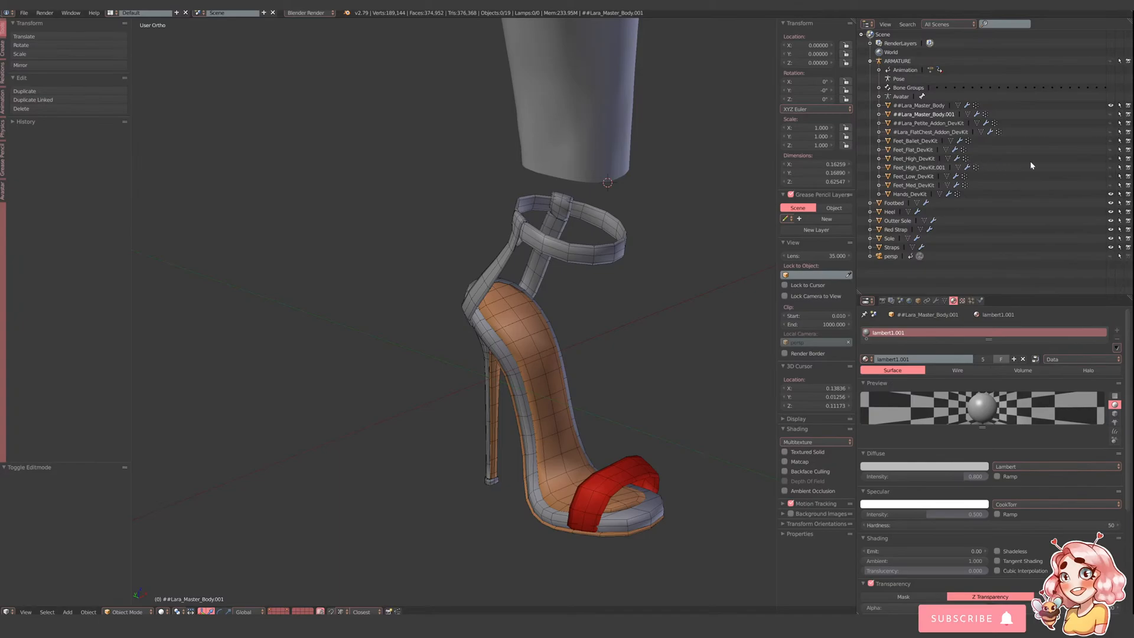
click(1109, 158)
middle_drag(598, 286, 531, 277)
- Examine how the ankle straps and the red toe strap sit on the foot
right_click(566, 271)
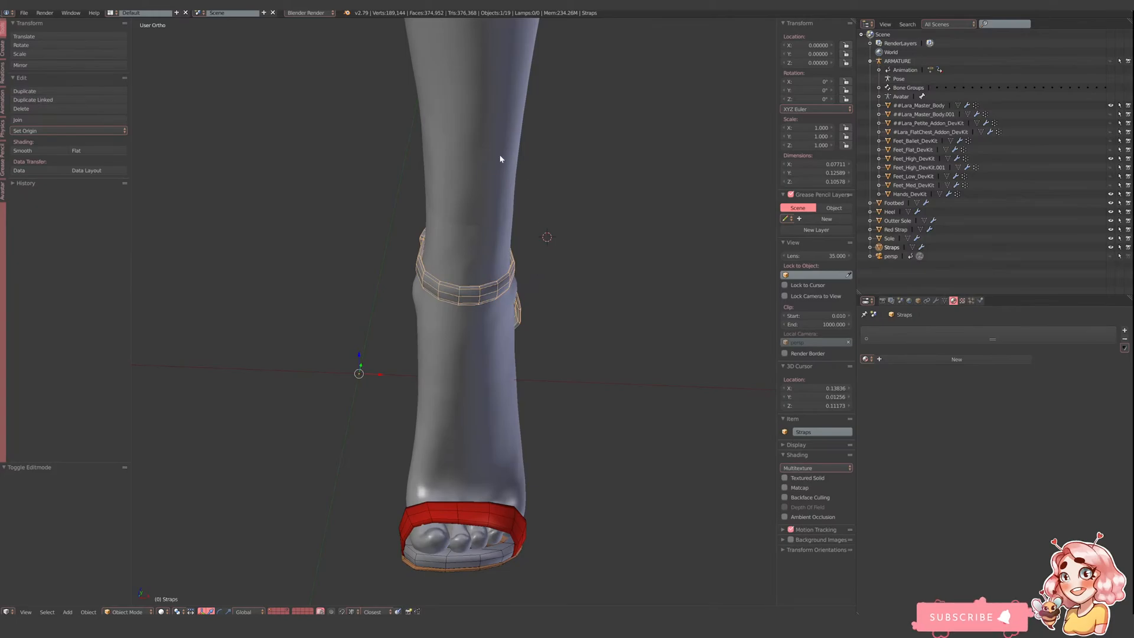
right_click(463, 505)
middle_drag(463, 505, 463, 387)
scroll(415, 471, up, 3)
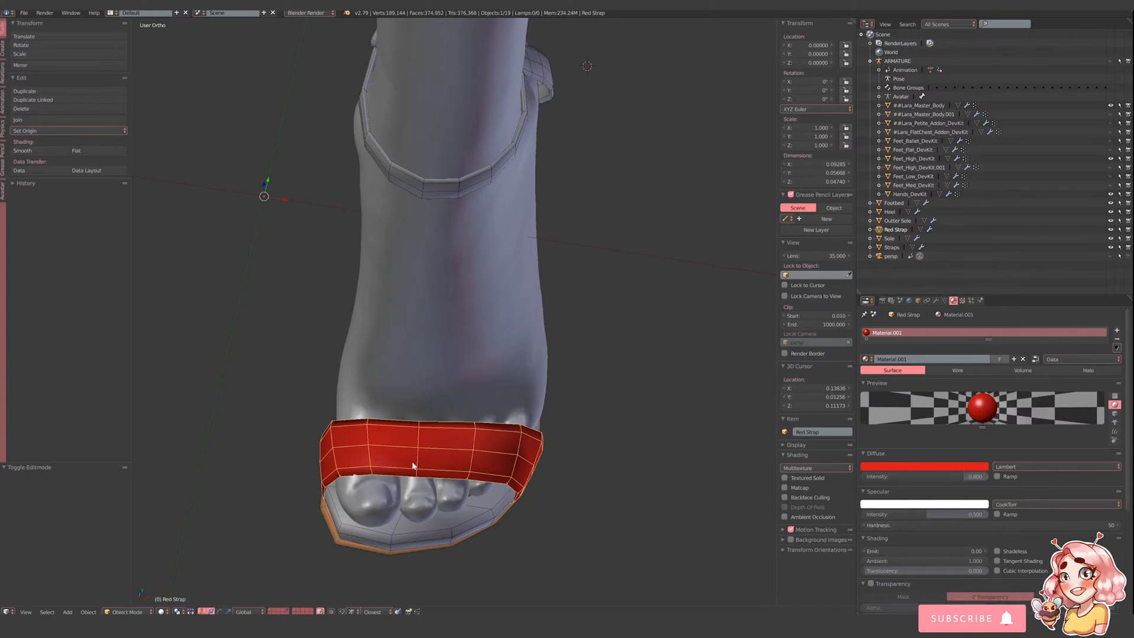
scroll(462, 178, down, 3)
middle_drag(462, 179, 473, 329)
scroll(472, 329, up, 1)
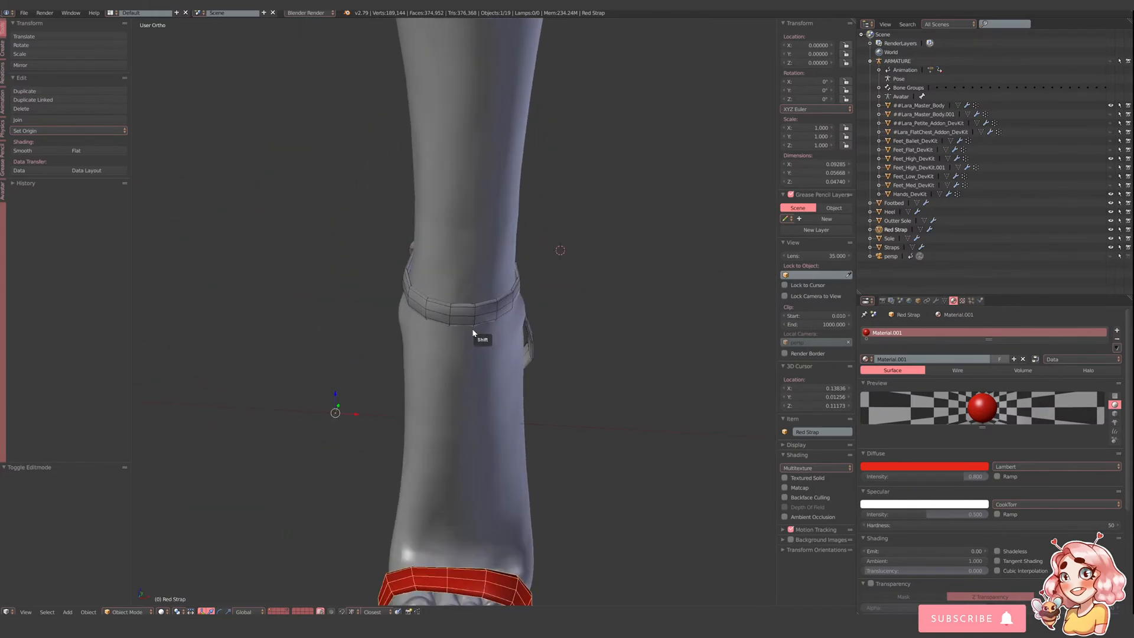
- Separate the strap band around the ankle from the Straps mesh into its own object
right_click(464, 308)
key(Tab)
scroll(473, 322, up, 3)
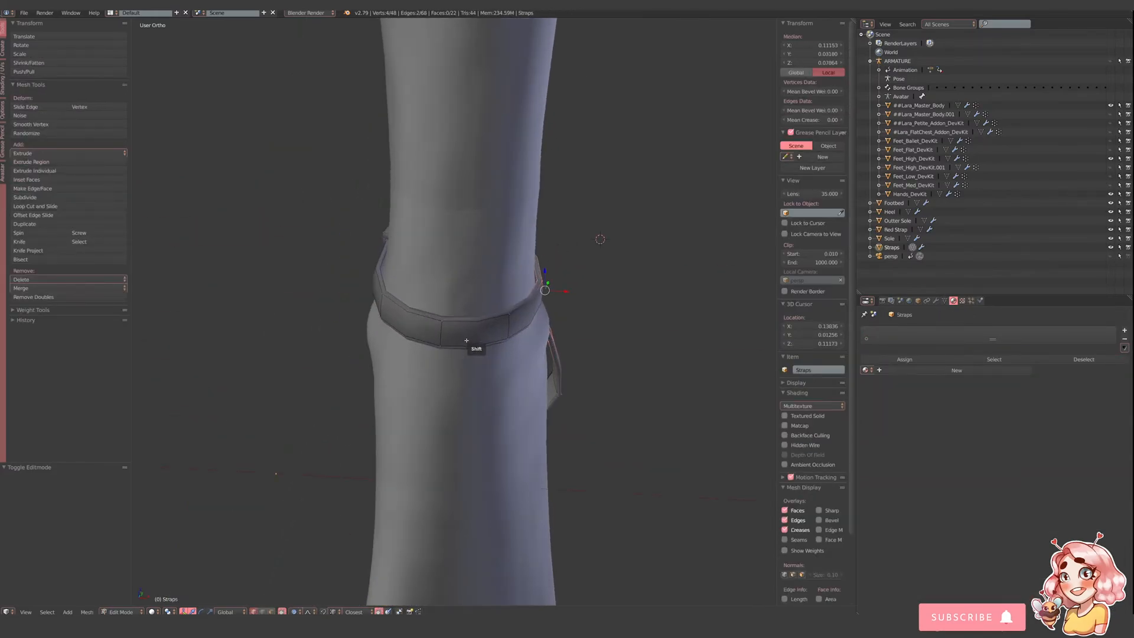
key(Tab)
middle_drag(509, 345, 495, 320)
key(Tab)
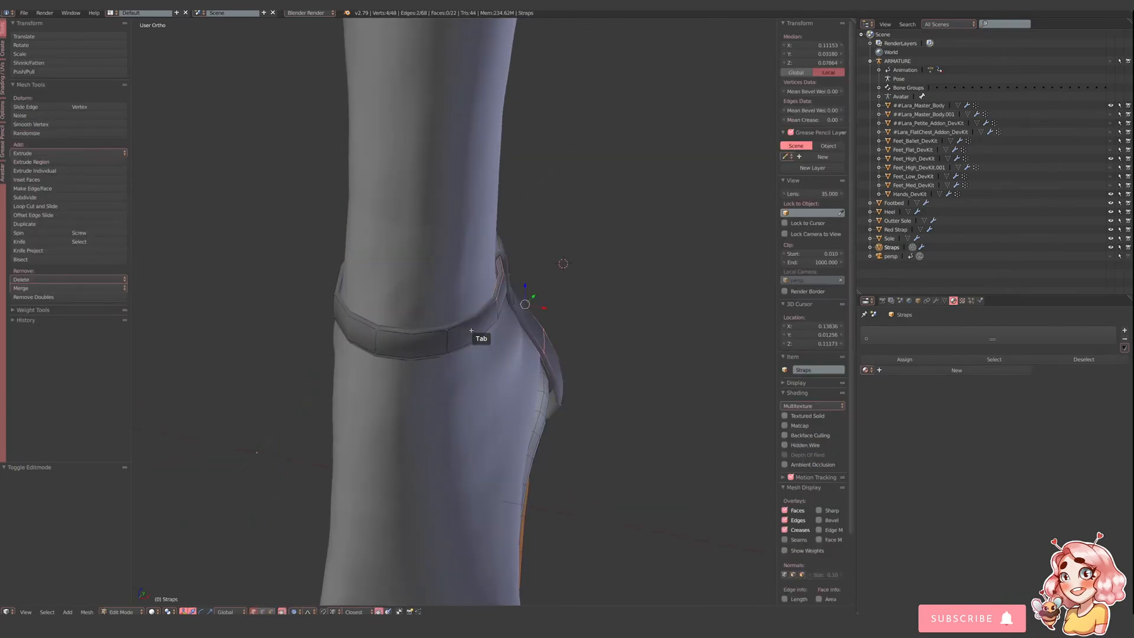
key(l)
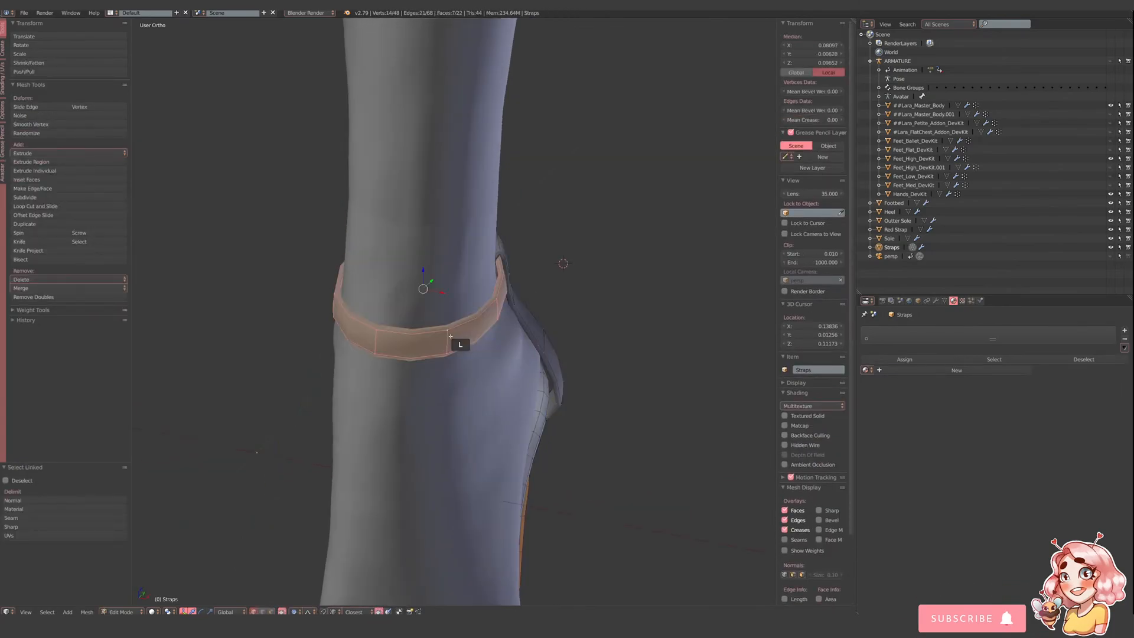
key(p)
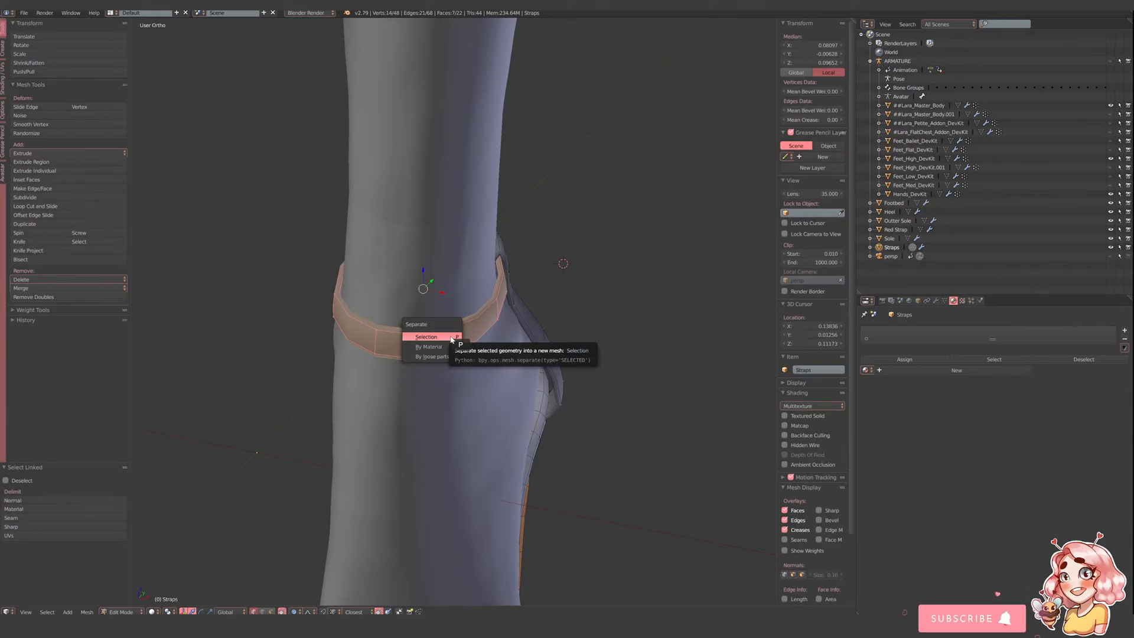
click(450, 336)
key(Tab)
- Apply the Subsurf modifier on the separated ankle band, keeping its Solidify modifier
right_click(456, 334)
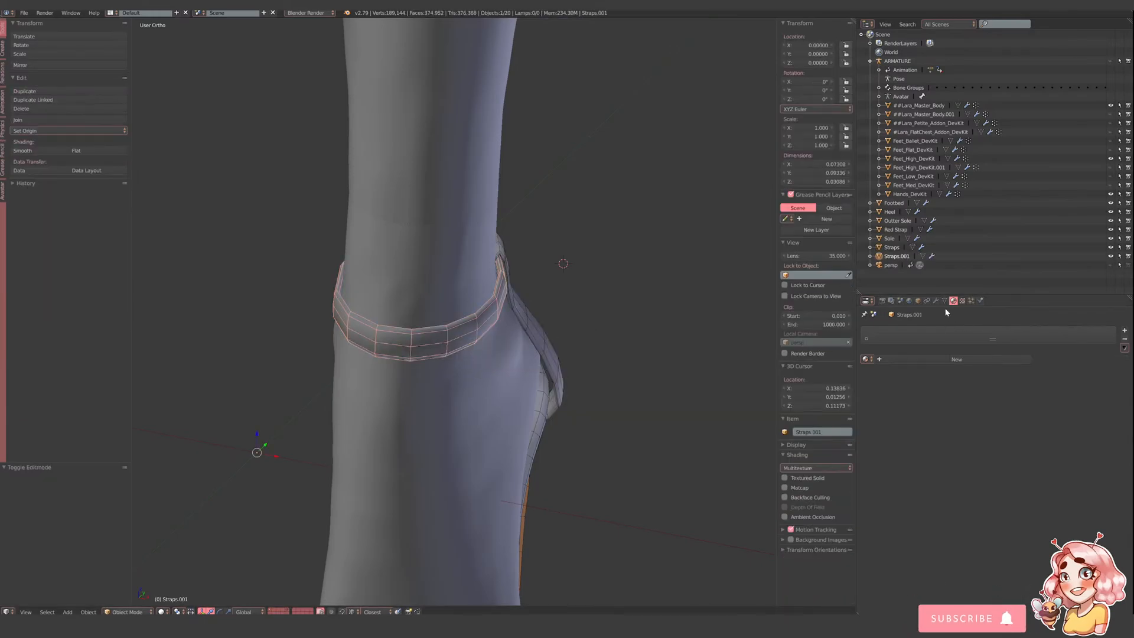
click(935, 300)
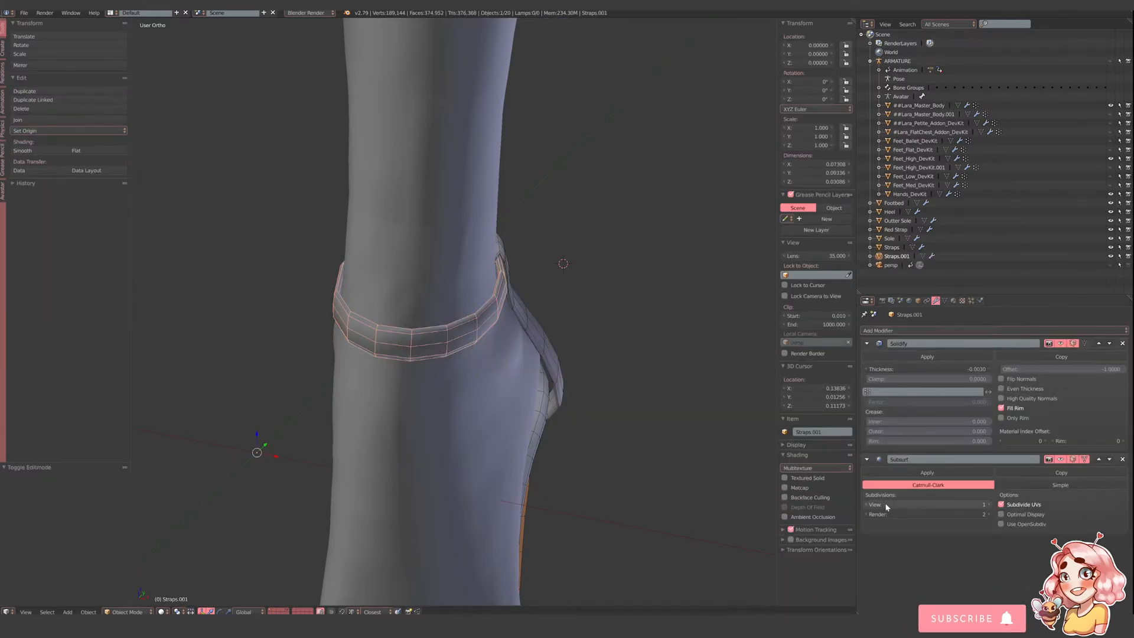
click(898, 471)
middle_drag(413, 399, 624, 364)
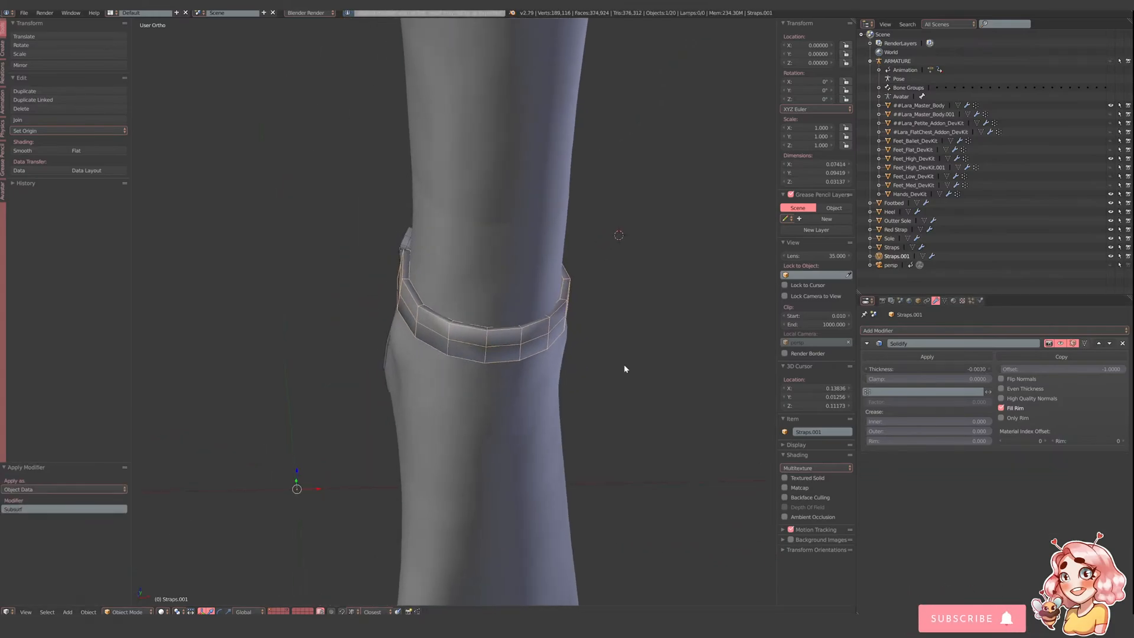
- Add a Subdivision Surface modifier after Solidify on the ankle band and open its mesh for editing
click(889, 331)
click(947, 480)
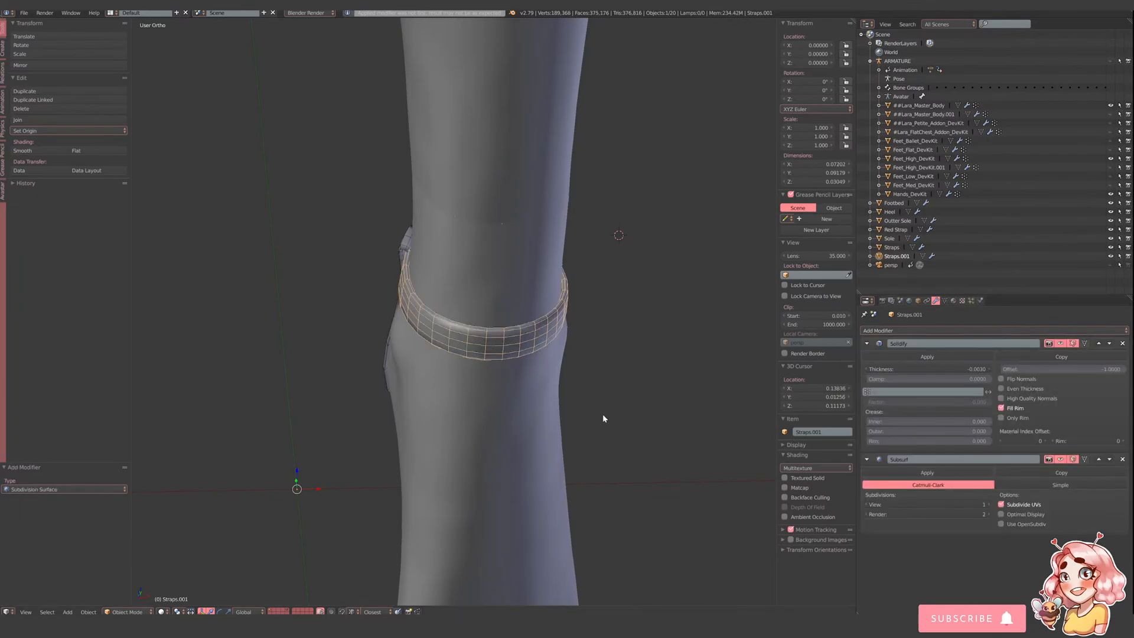
middle_drag(603, 413, 526, 371)
key(Tab)
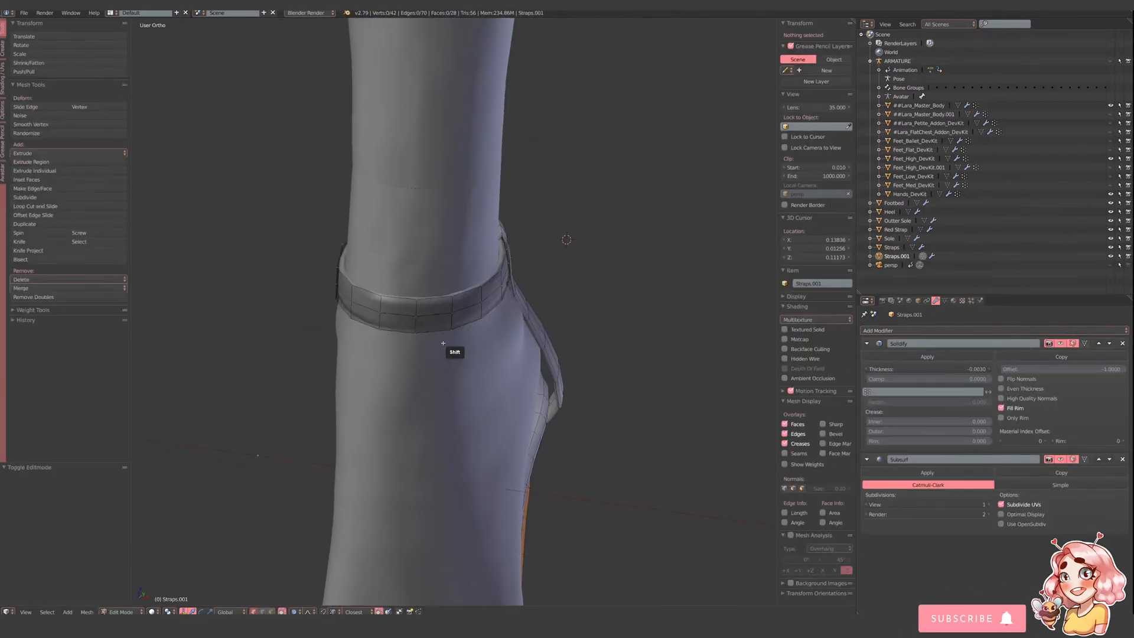
- Select the two stacked faces at the front centre of the ankle band in face mode
shift+middle_drag(450, 351, 489, 412)
click(270, 612)
middle_drag(548, 358, 574, 378)
right_click(513, 414)
shift+right_click(522, 432)
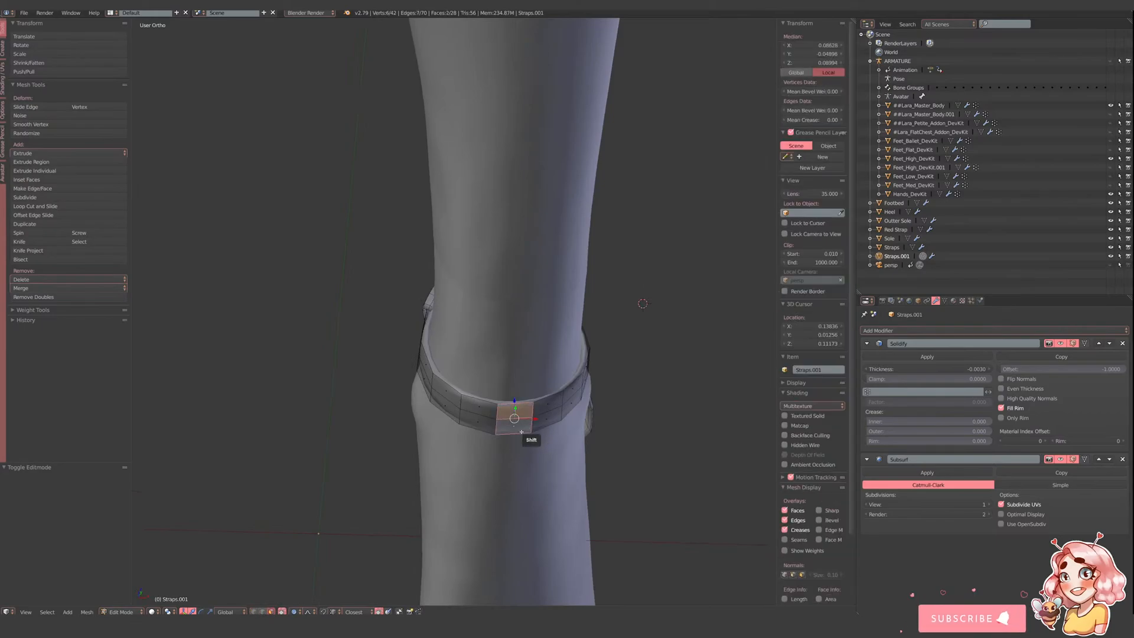
- Try deleting the two selected front faces of the ankle band, and undo the deletion
key(x)
click(523, 432)
shift+middle_drag(500, 451, 488, 454)
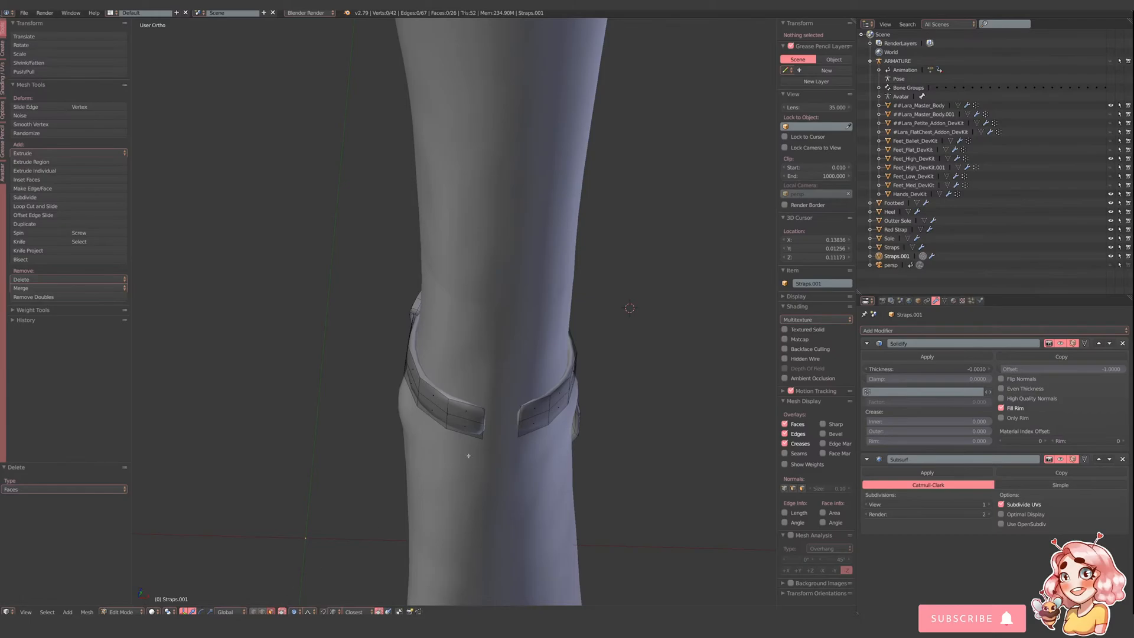
key(ctrl)
key(ctrl+z)
- Separate the two selected front faces of the ankle band into their own object
key(p)
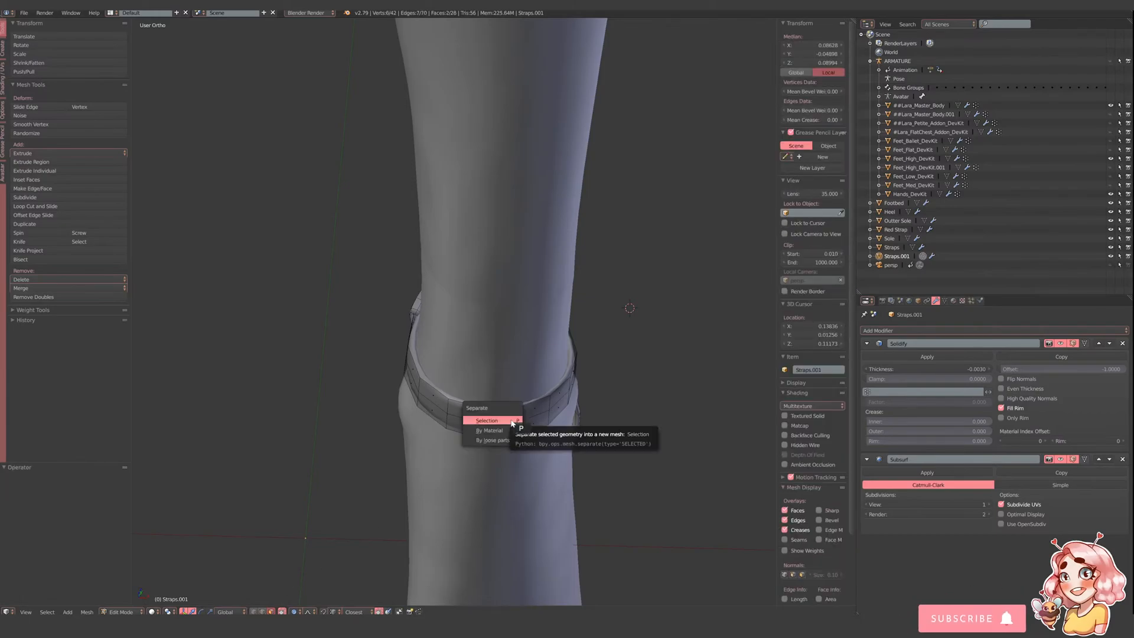
click(511, 421)
key(Tab)
right_click(511, 422)
shift+right_click(533, 420)
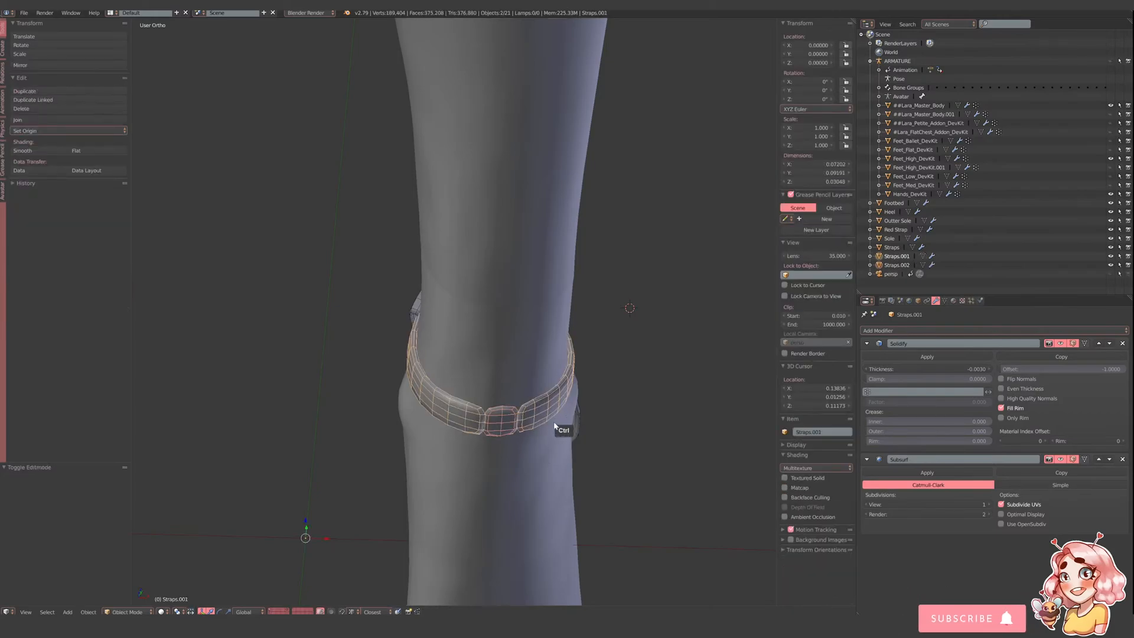
- Delete the small separated front piece, leaving a gap in the ankle band
right_click(541, 406)
right_click(541, 406)
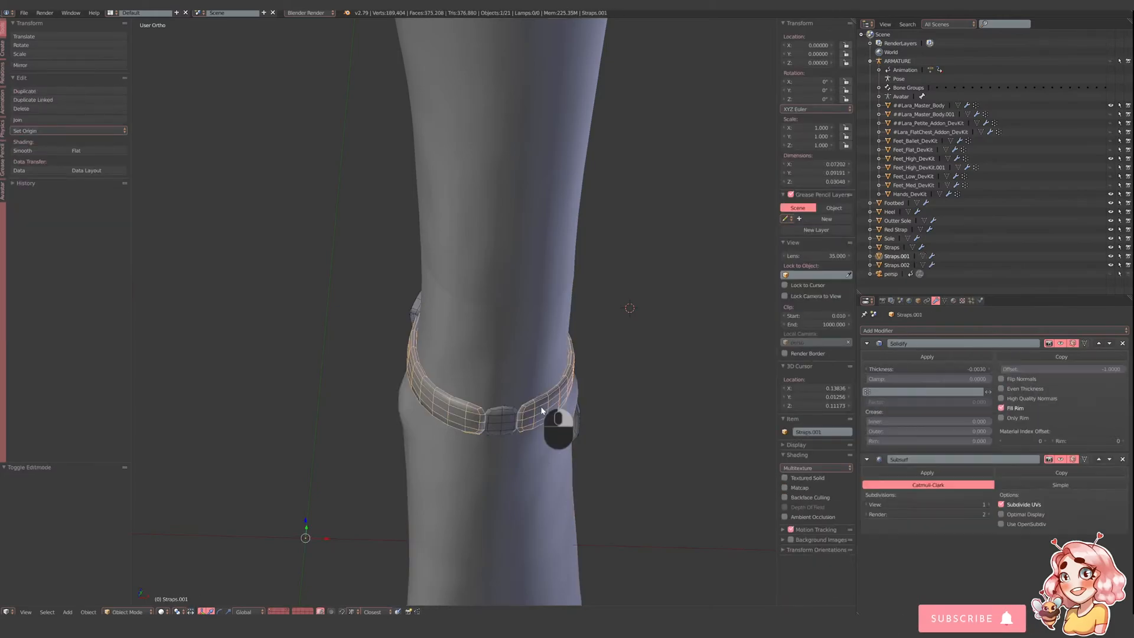
right_click(514, 425)
key(x)
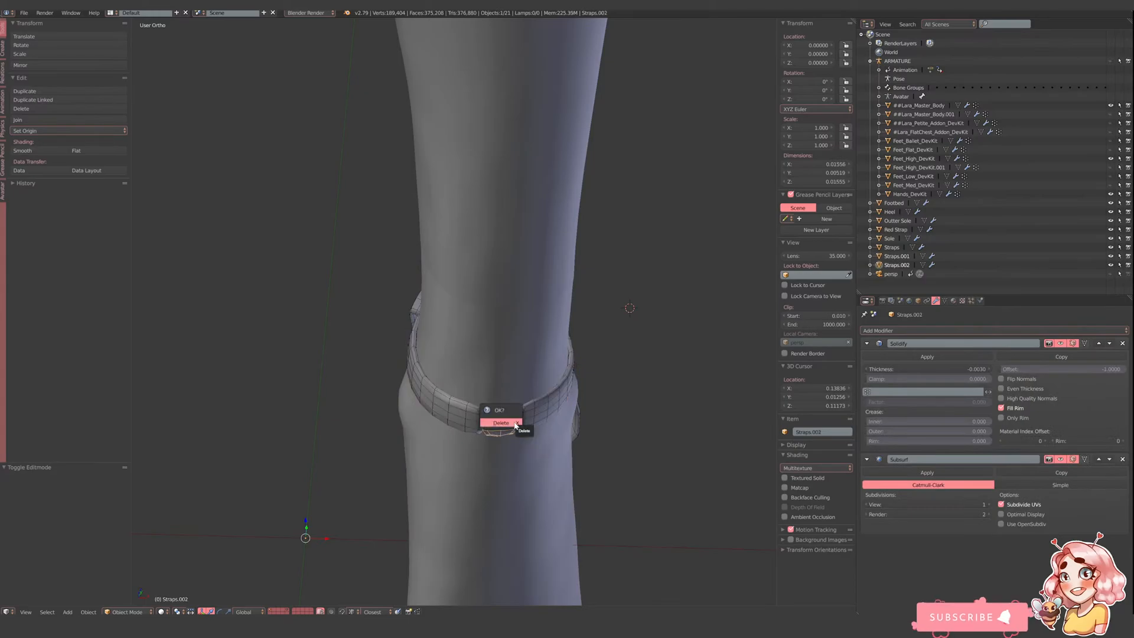
click(516, 423)
right_click(528, 422)
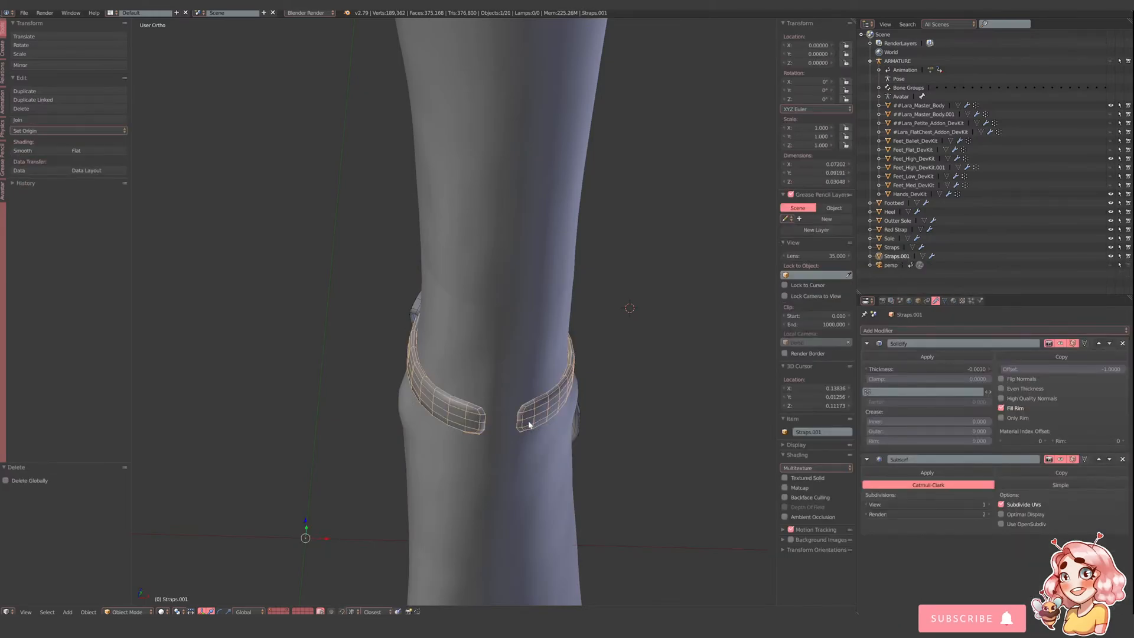
- Remove the edge loop running lengthwise along the middle of the ankle band with Delete Edge Loops
key(Tab)
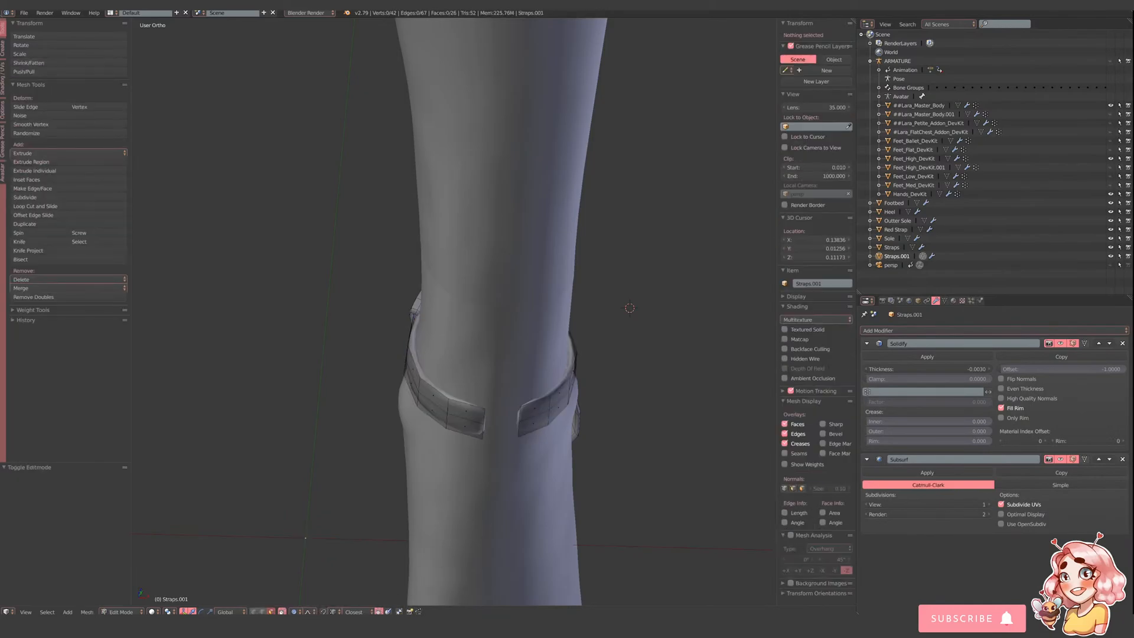
alt+shift+right_click(538, 414)
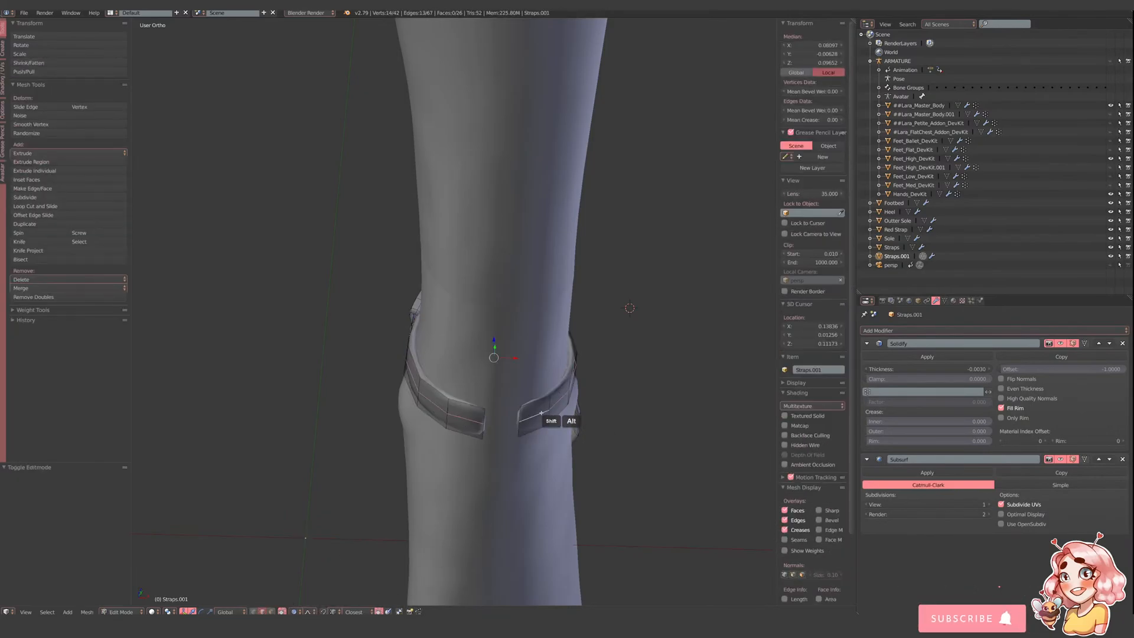
key(x)
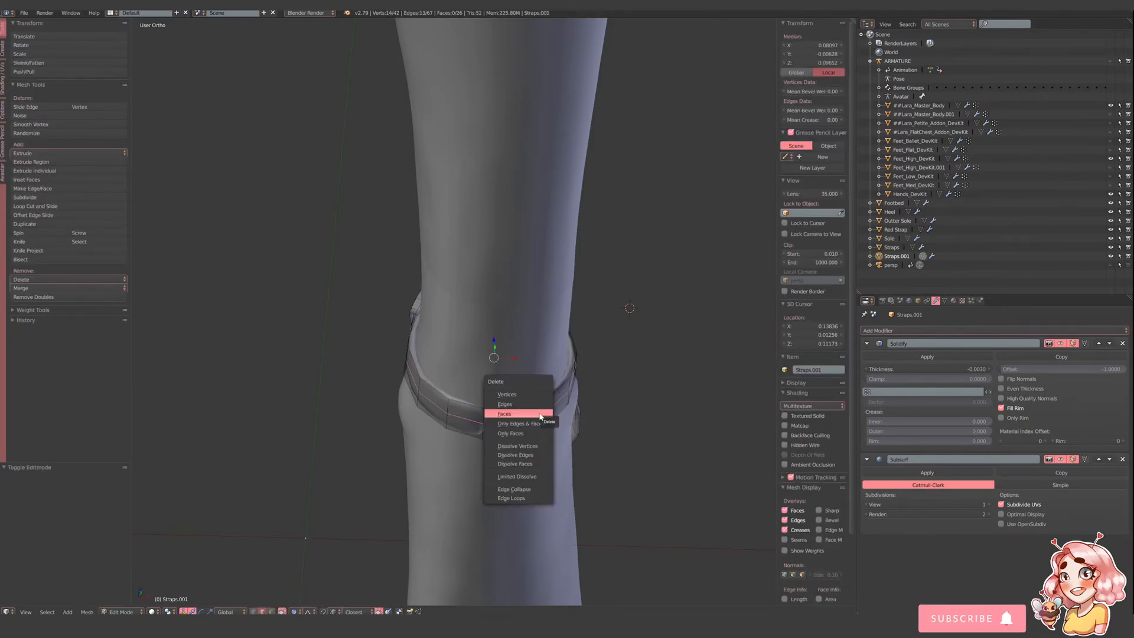
click(540, 500)
middle_drag(572, 420, 540, 411)
- With proportional editing disabled, extrude the band's end edge across the front gap over the other end, and move it -0.002 along Y
right_click(356, 368)
middle_drag(385, 390, 444, 451)
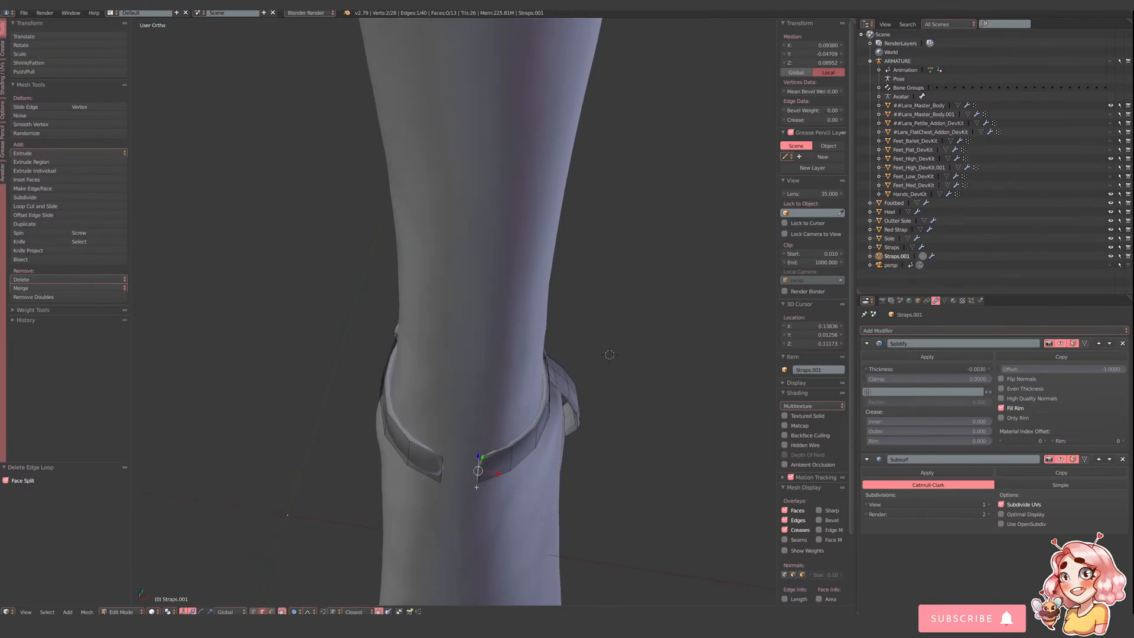
click(298, 611)
click(300, 602)
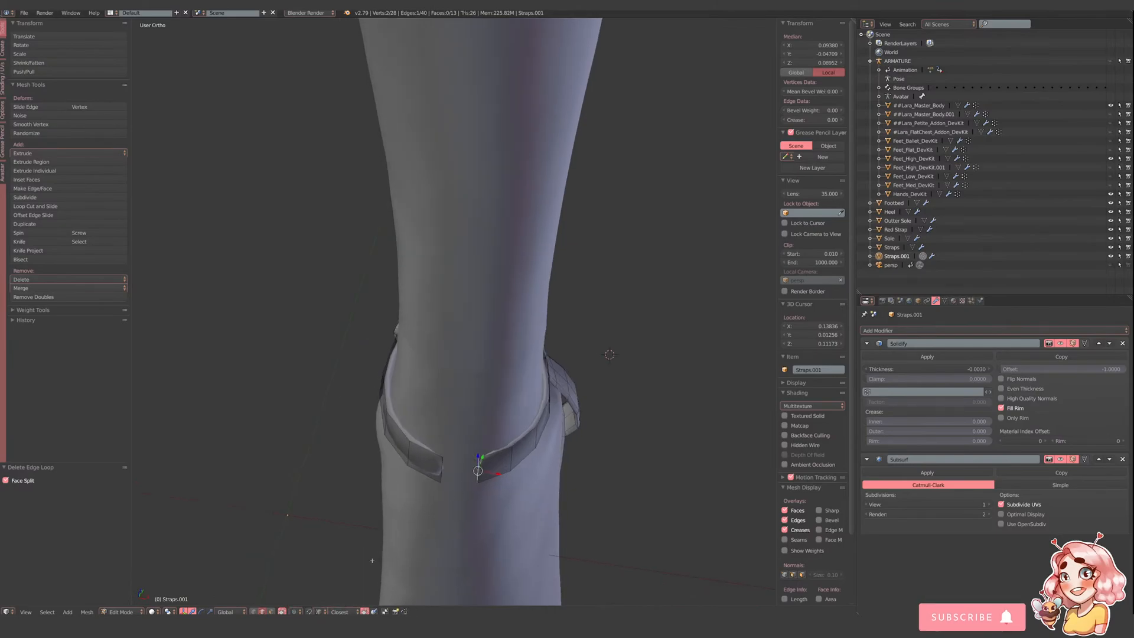
key(e)
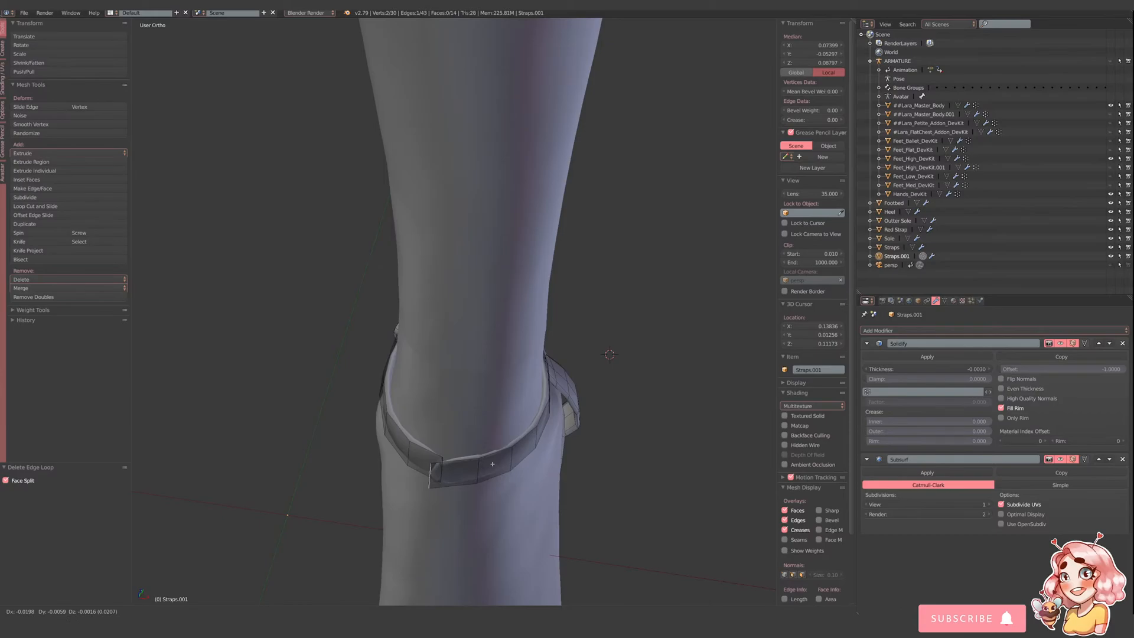
click(492, 464)
middle_drag(492, 464, 444, 489)
drag(402, 481, 397, 484)
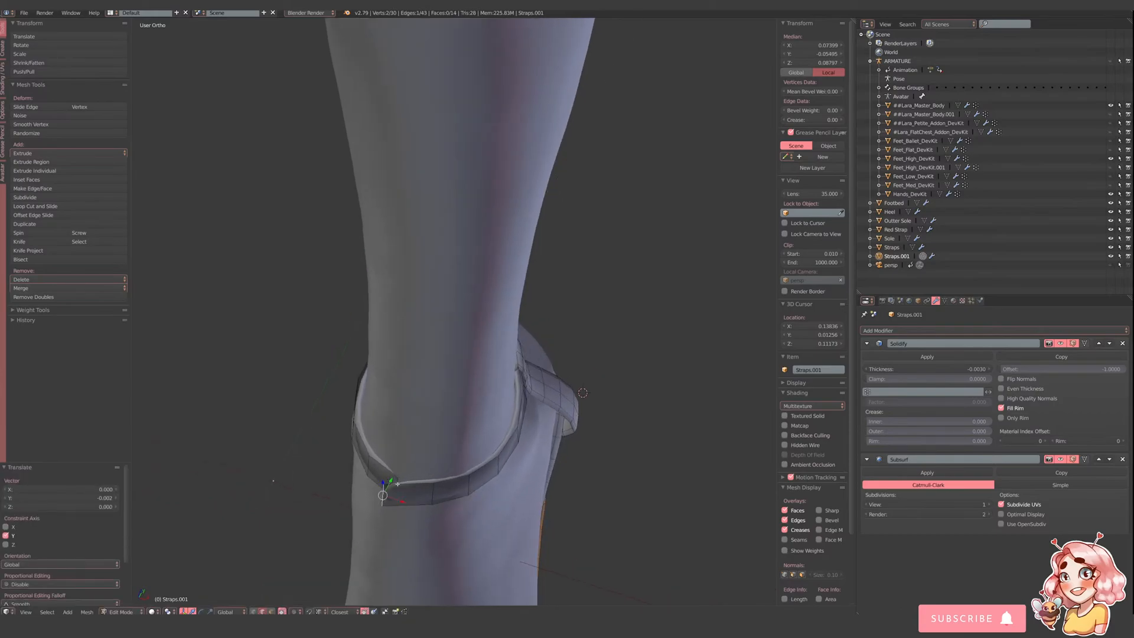
middle_drag(397, 484, 532, 378)
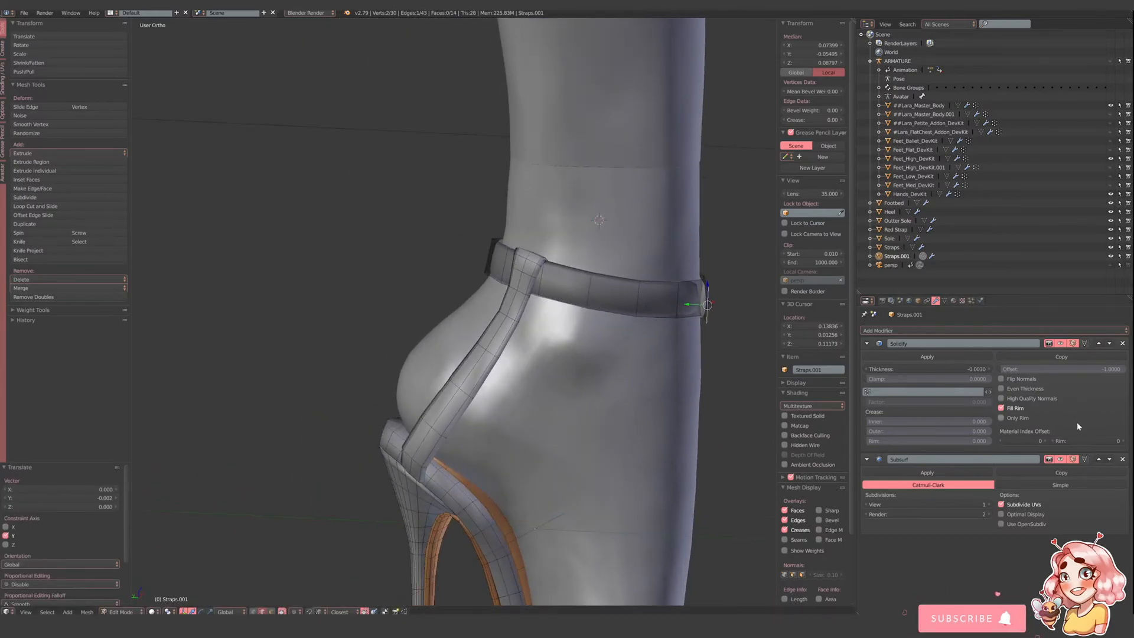
- Shift the front strap edge 0.003 along X and extrude the overlapping end around the ankle by -0.021, 0.024, 0.012
middle_drag(679, 301, 565, 419)
drag(517, 527, 557, 509)
right_click(474, 532)
key(e)
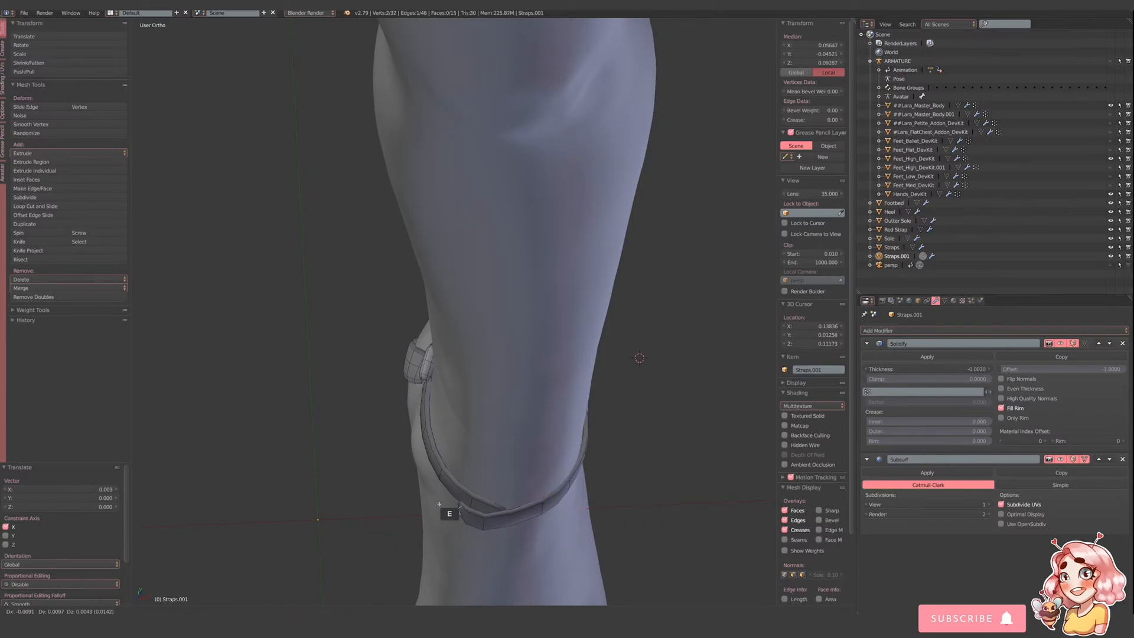
click(418, 476)
middle_drag(417, 476, 431, 488)
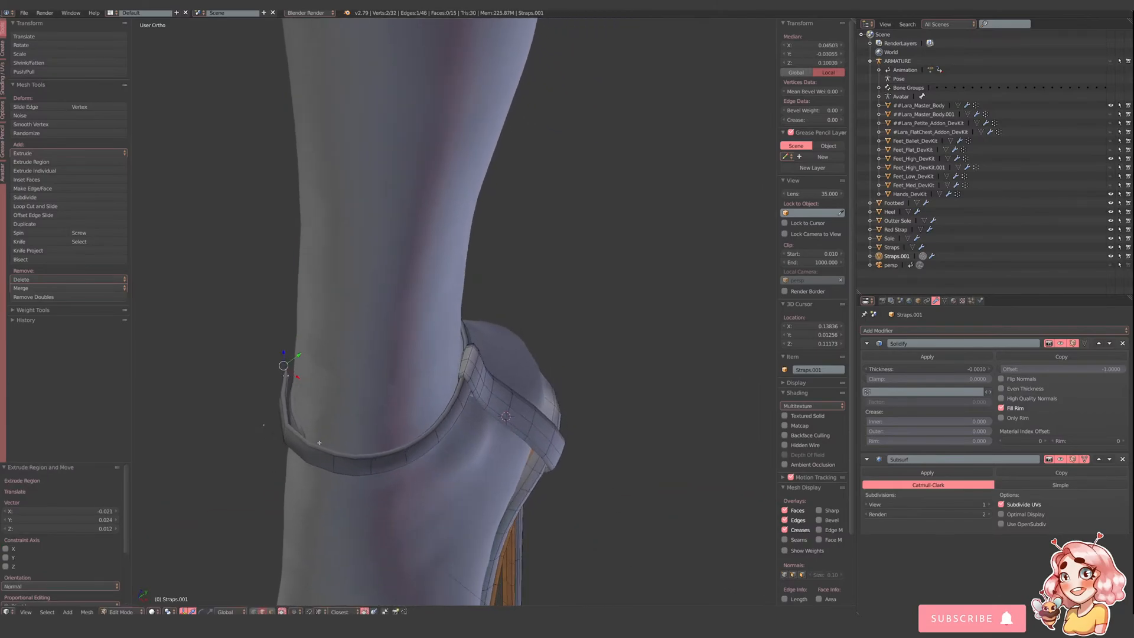
- Move the edge at the front of the overlapping strap flap -0.001 along Y, off the ankle
right_click(285, 435)
drag(294, 431, 338, 452)
right_click(355, 476)
scroll(378, 448, down, 3)
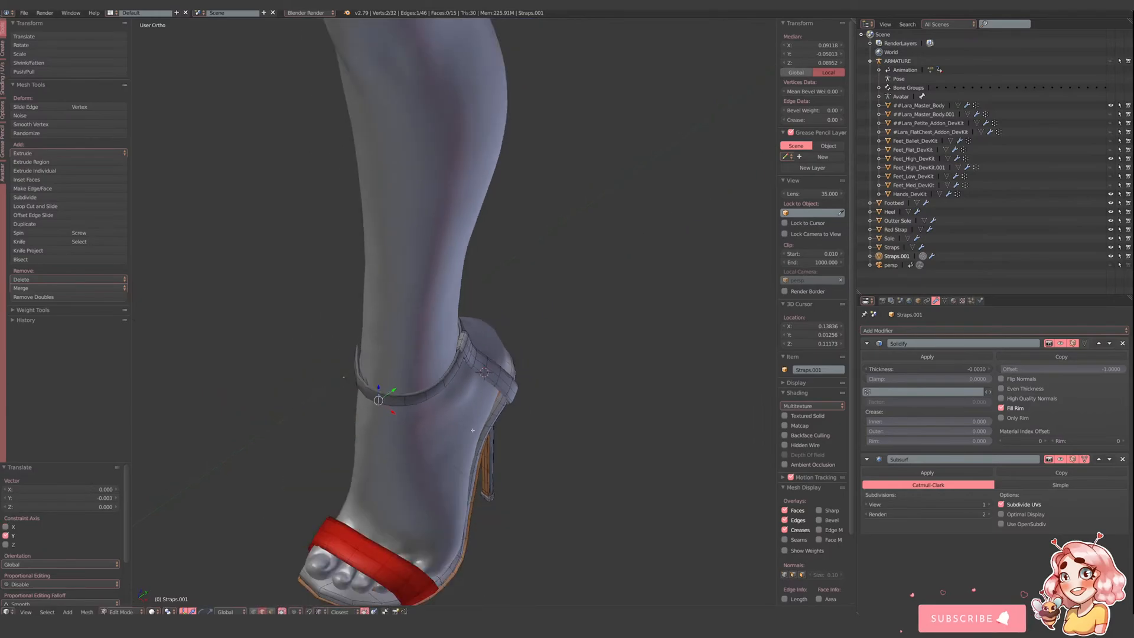
- Lower the end edge of the overlapping strap flap by 0.013 along Z
middle_drag(450, 438, 538, 390)
scroll(502, 364, up, 4)
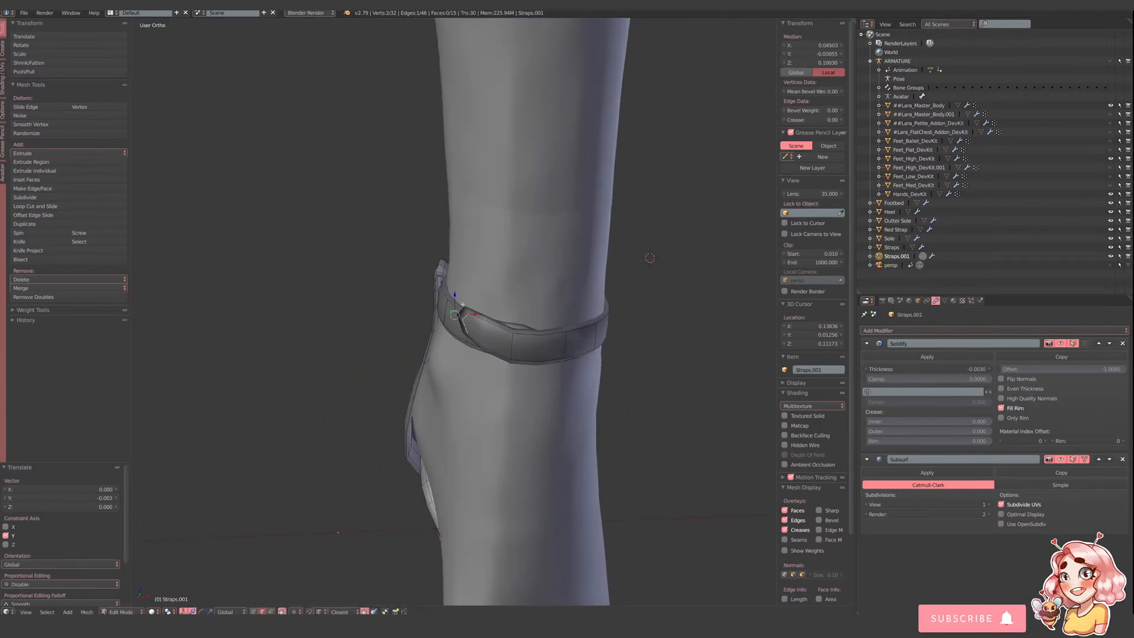
drag(462, 304, 443, 326)
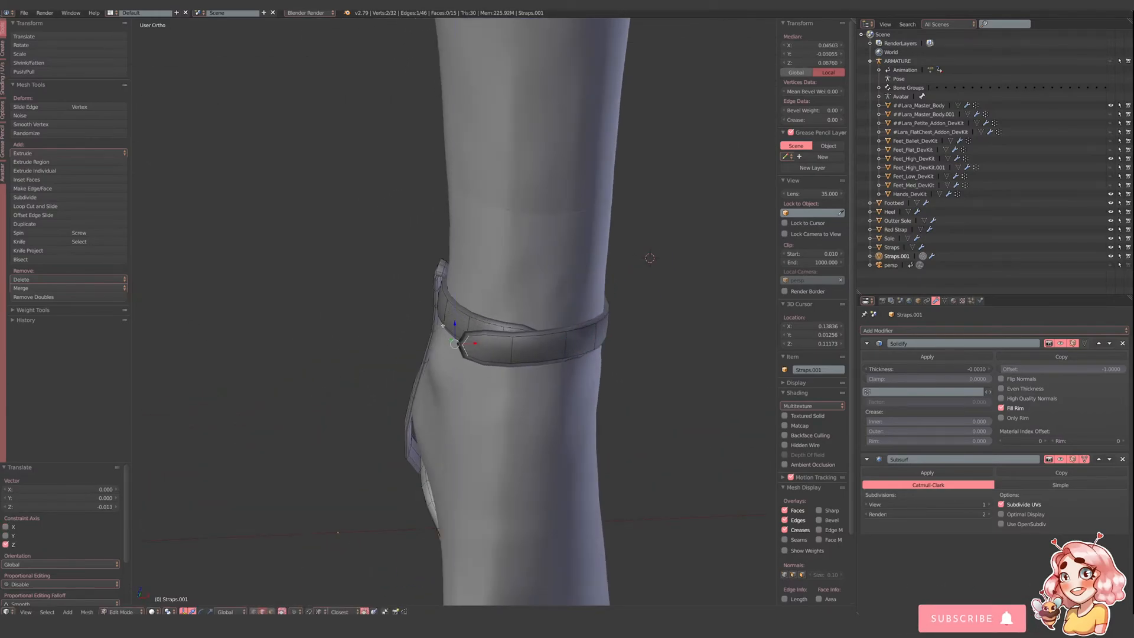
- Nudge the upper edge of the strap at the front overlap, and return to Object Mode
right_click(532, 329)
middle_drag(559, 350, 594, 322)
scroll(543, 395, down, 4)
scroll(595, 320, up, 4)
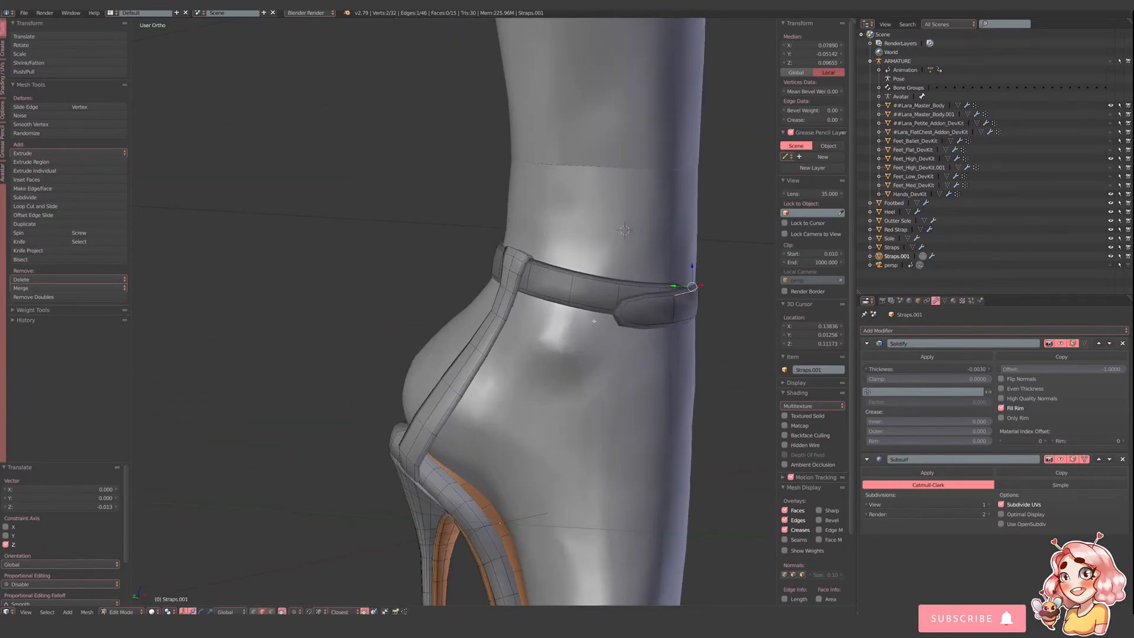
drag(612, 293, 613, 298)
middle_drag(620, 300, 586, 342)
key(Tab)
scroll(575, 345, down, 4)
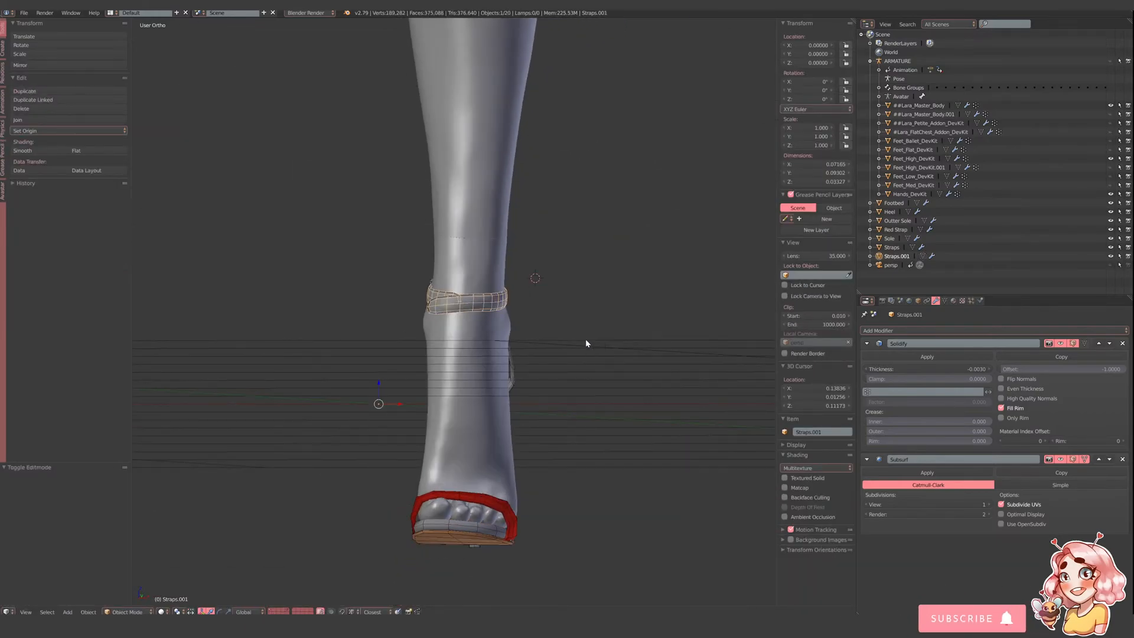
scroll(428, 374, up, 6)
- Lower the front edge of the strap flap about 0.0008 along Z, nudge the neighbouring lower edge slightly, and deselect the band
key(Tab)
right_click(507, 277)
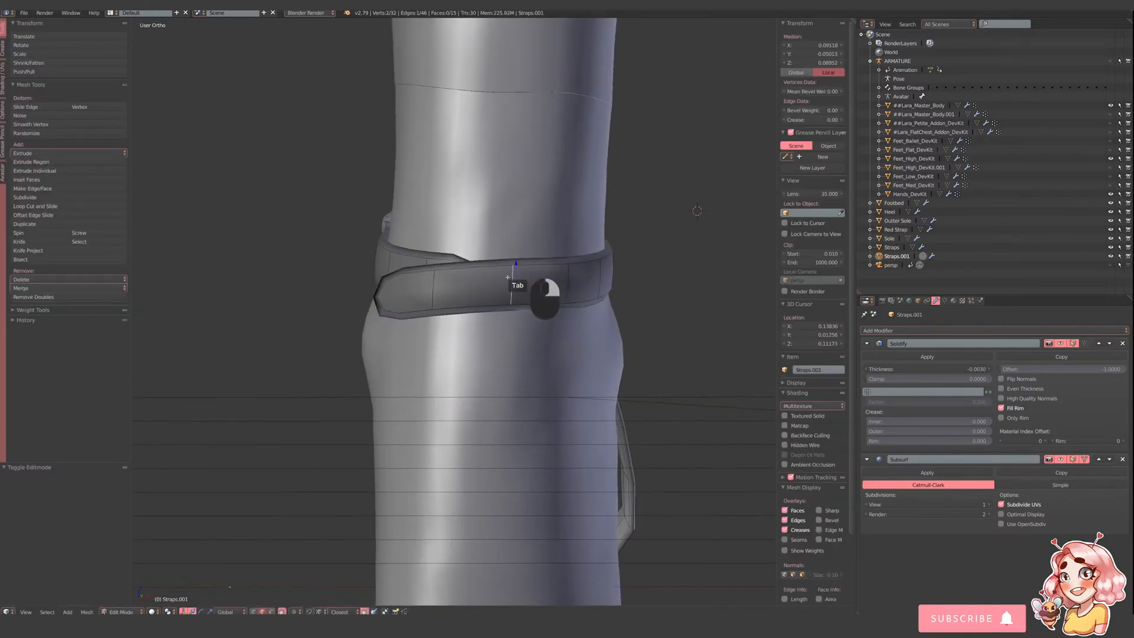
drag(517, 262, 515, 265)
middle_drag(517, 268, 580, 308)
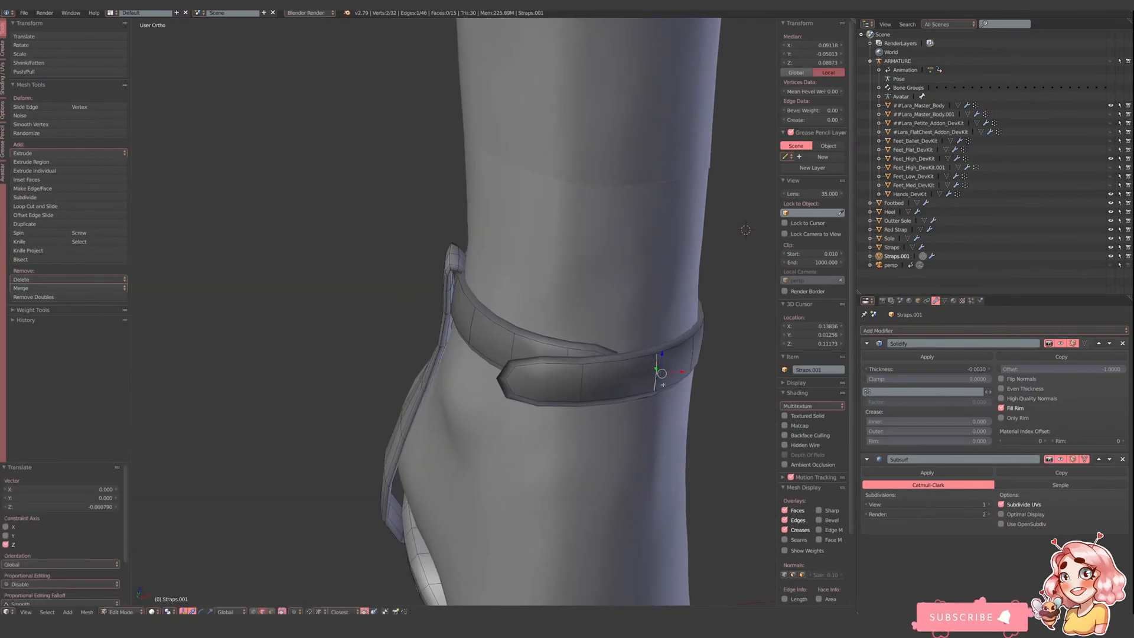
right_click(674, 388)
scroll(676, 389, down, 5)
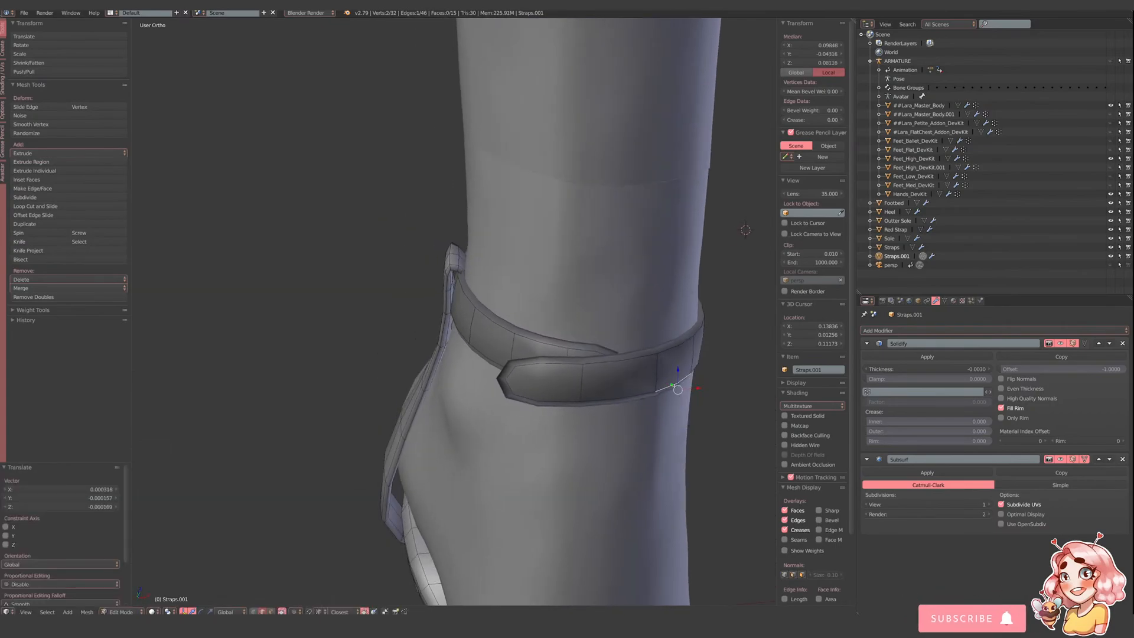
key(Tab)
middle_drag(443, 384, 501, 370)
key(a)
middle_drag(579, 343, 493, 373)
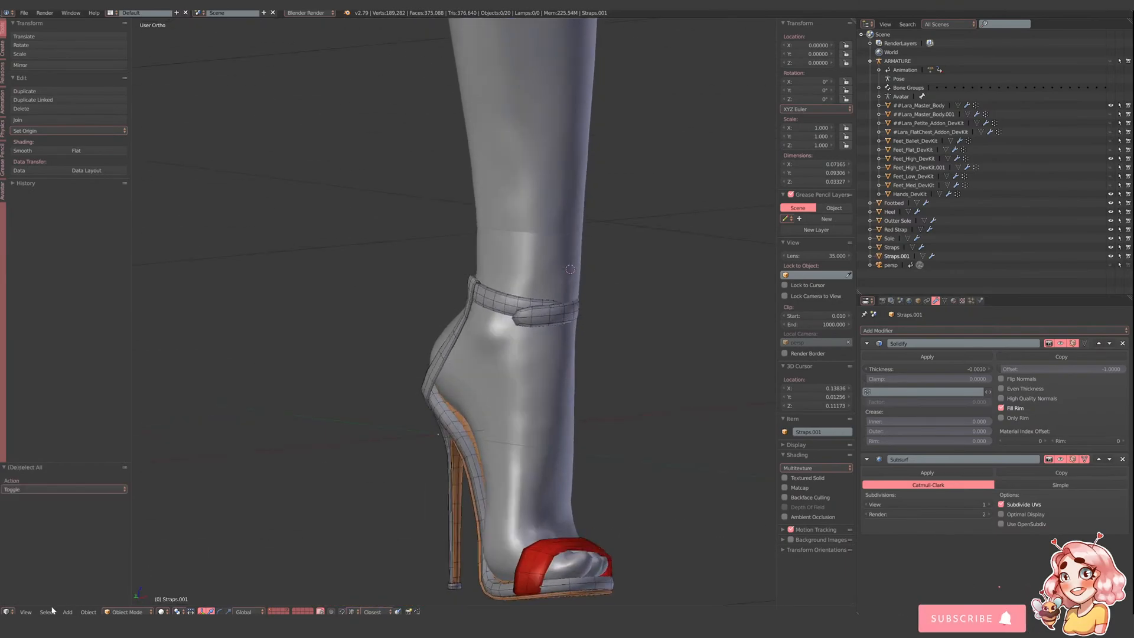
- Open the heel mesh for editing in a front view close to the heel tip
click(26, 612)
click(37, 554)
shift+middle_drag(499, 459, 454, 408)
scroll(494, 413, up, 1)
shift+middle_drag(489, 514, 451, 377)
scroll(449, 377, up, 3)
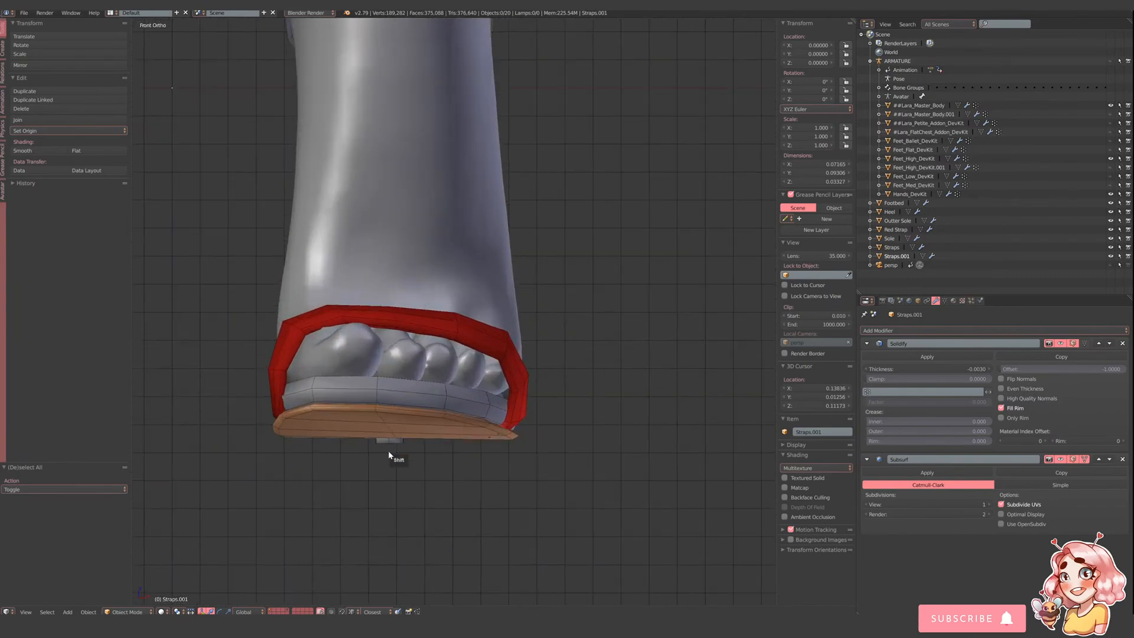
shift+middle_drag(404, 446, 420, 391)
scroll(418, 392, up, 2)
right_click(395, 426)
key(Tab)
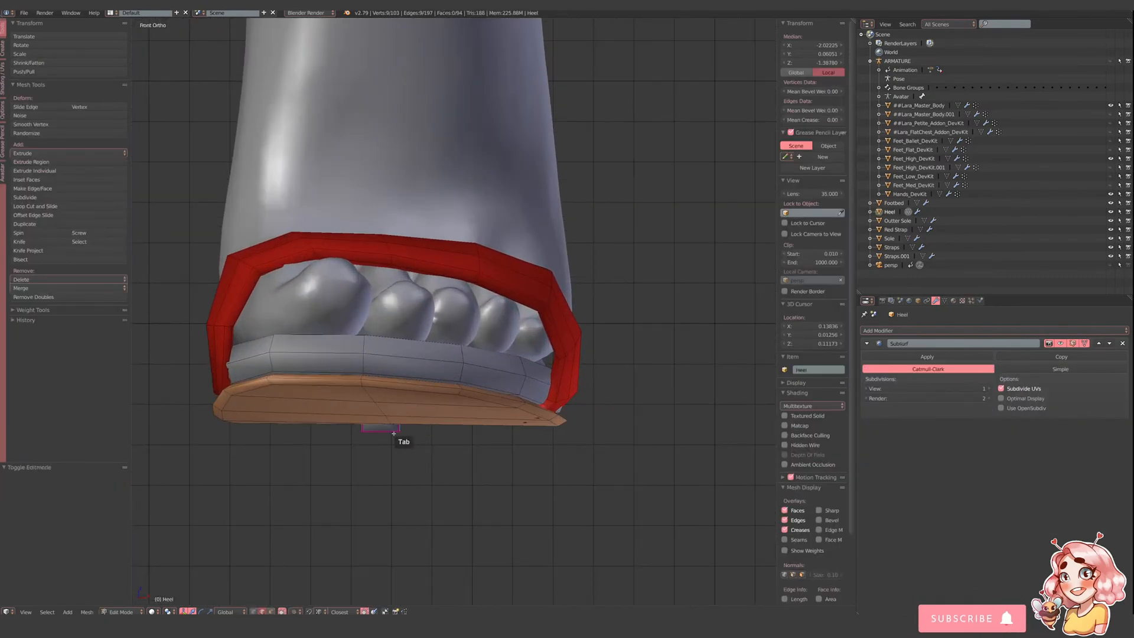
- With proportional editing enabled, raise the bottom tip of the heel 0.002 along Z to line up with the outer sole
key(z)
key(a)
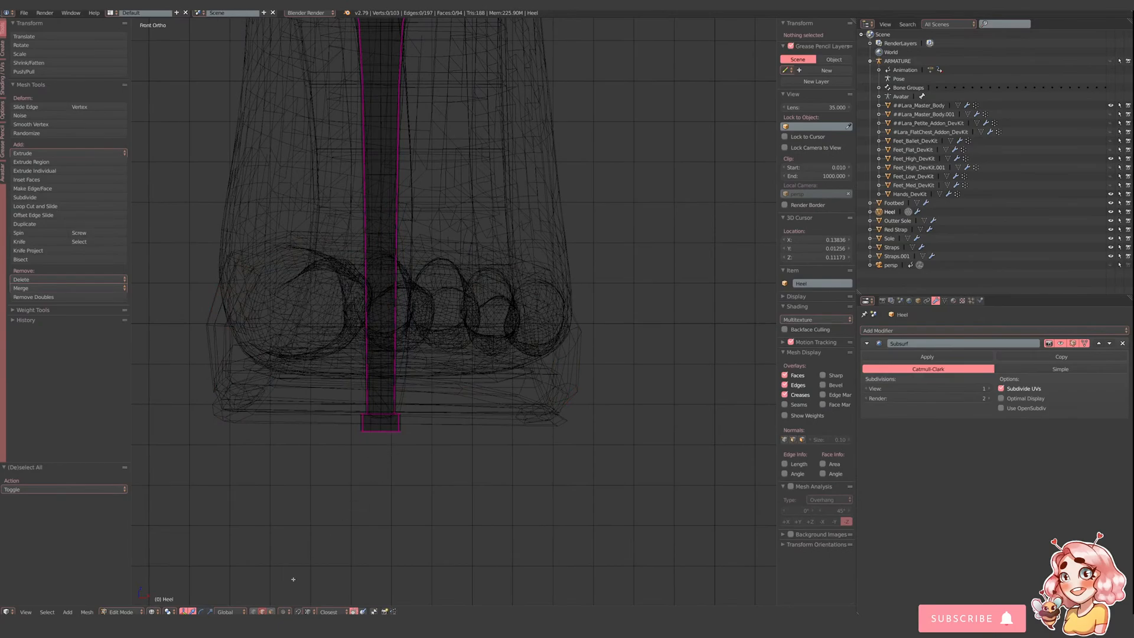
click(254, 612)
click(285, 612)
click(296, 593)
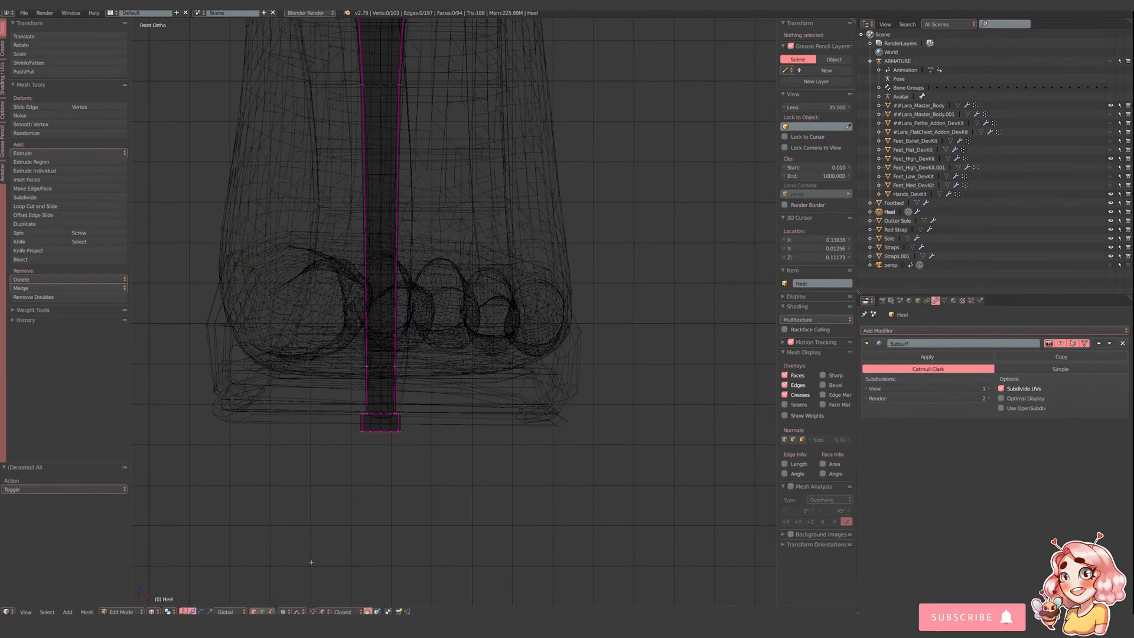
key(b)
drag(350, 354, 416, 447)
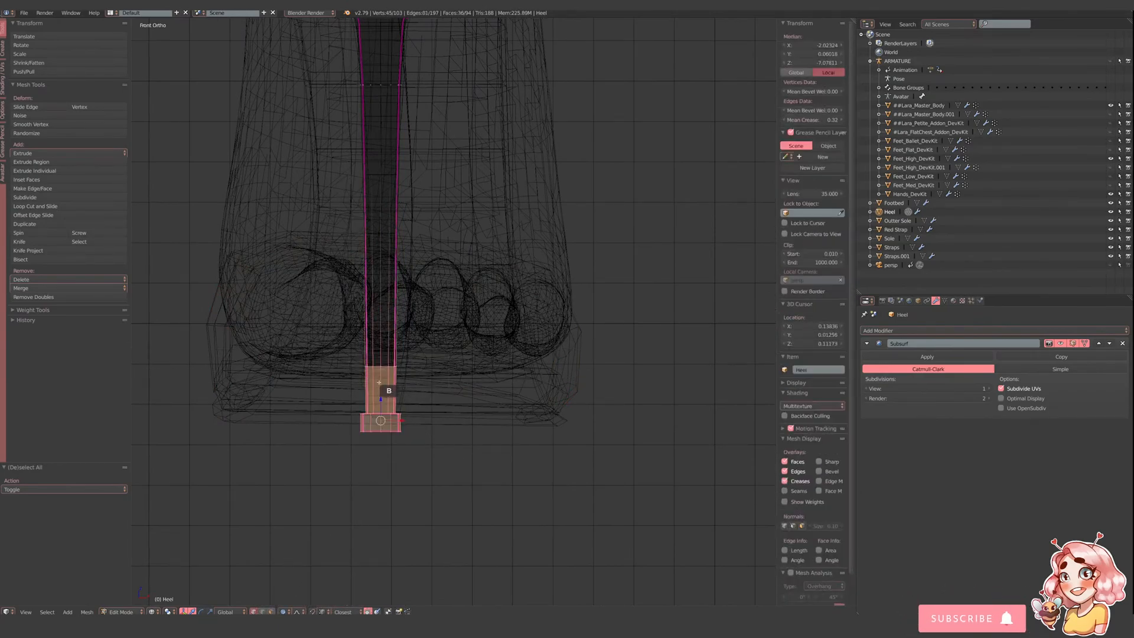
key(g)
click(397, 398)
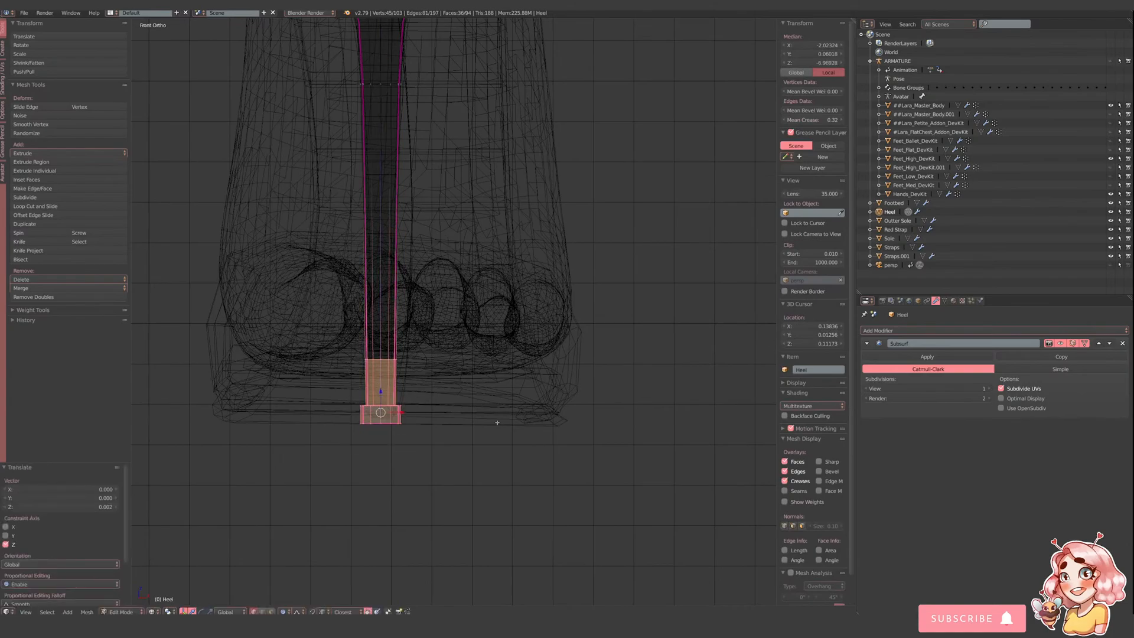
key(Tab)
key(z)
scroll(499, 425, down, 6)
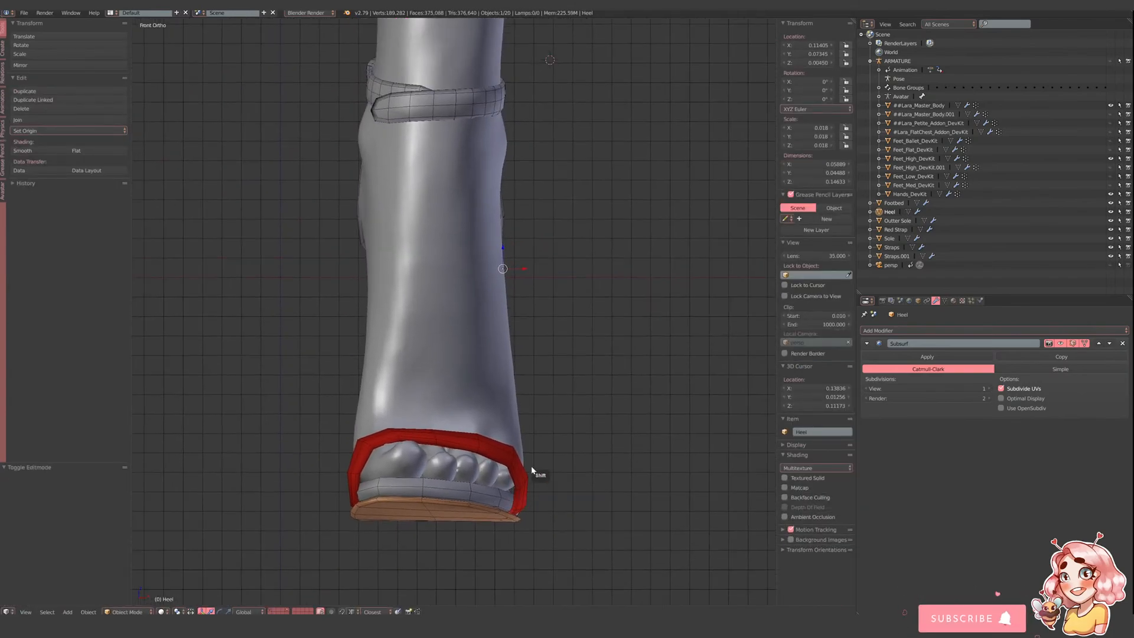
- Add a plane mesh at the 3D cursor and set its X rotation to 90°
shift+middle_drag(601, 353, 655, 441)
scroll(574, 461, up, 1)
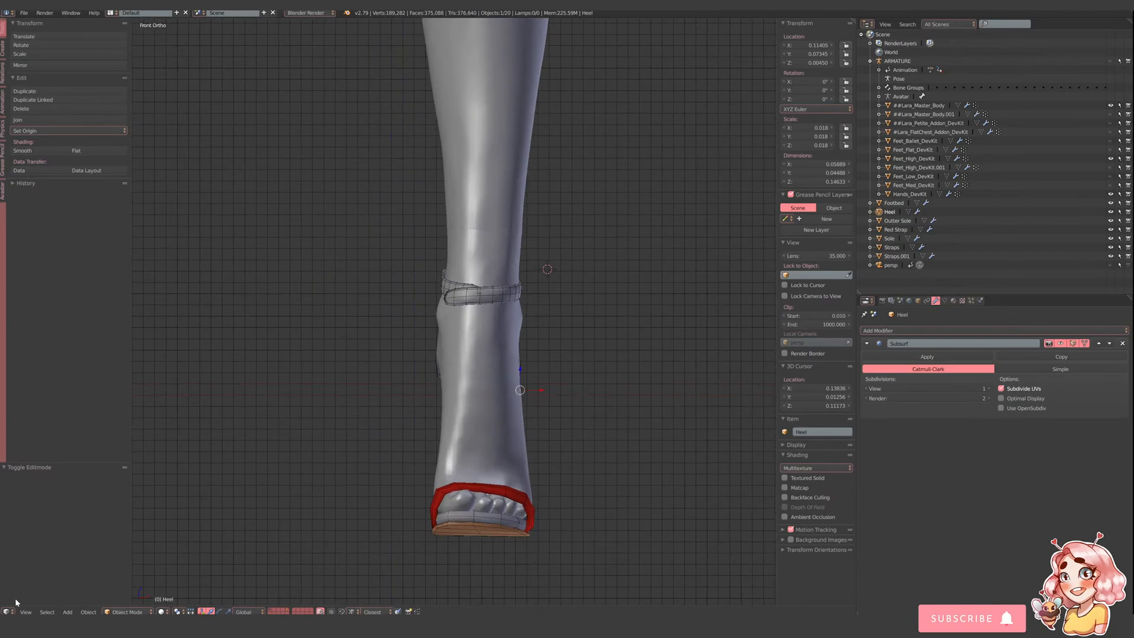
click(66, 611)
mouse_move(72, 602)
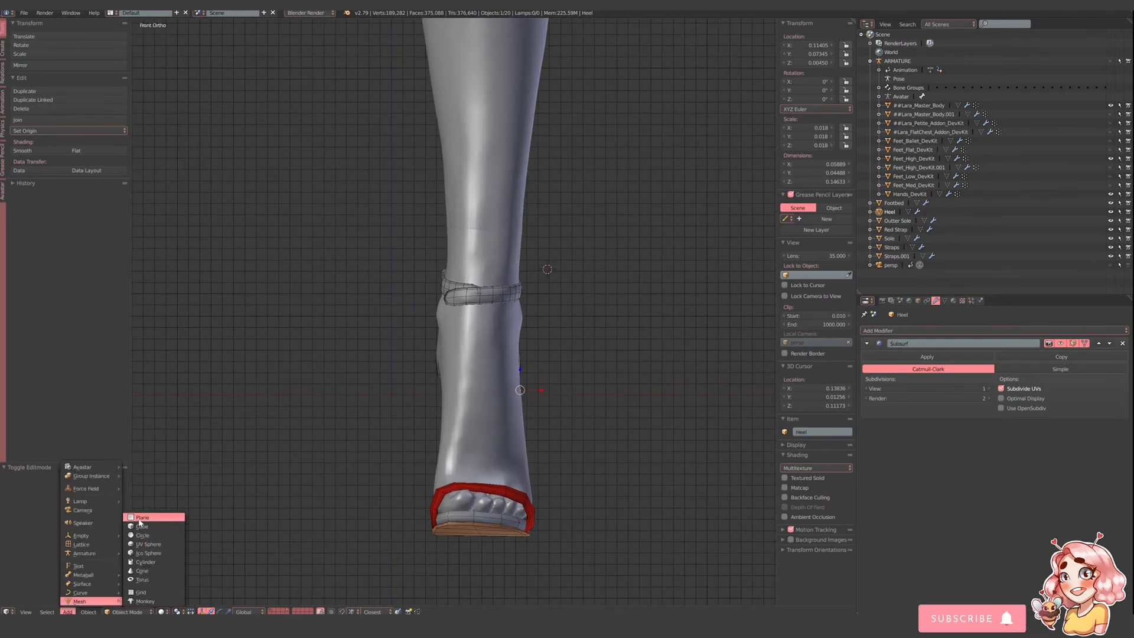
click(143, 517)
scroll(579, 313, down, 2)
drag(808, 83, 820, 83)
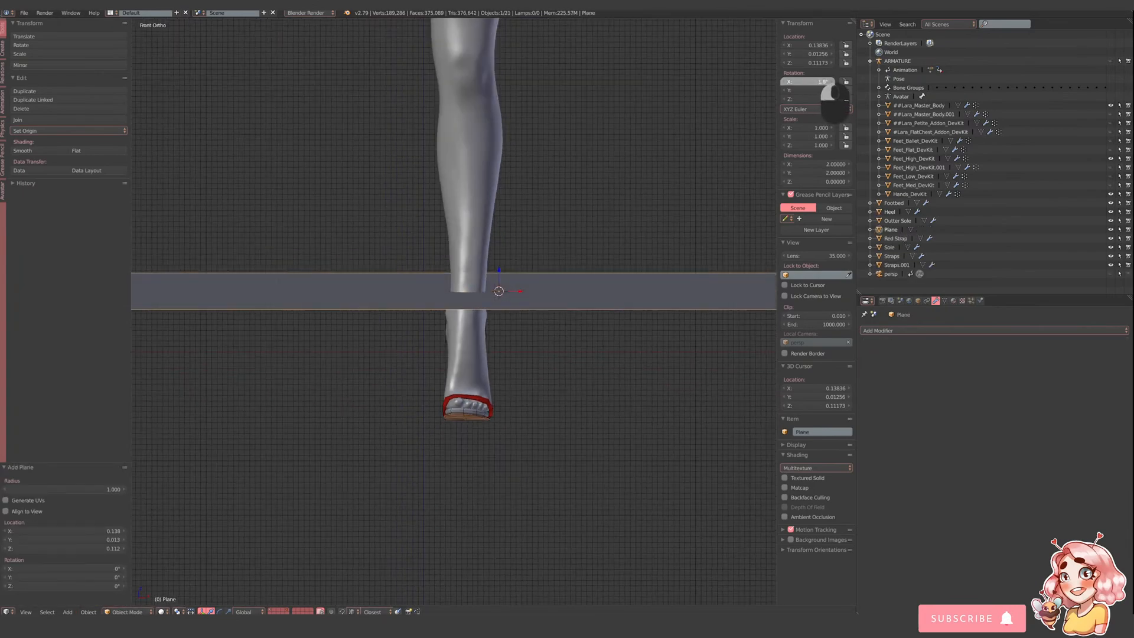
click(807, 83)
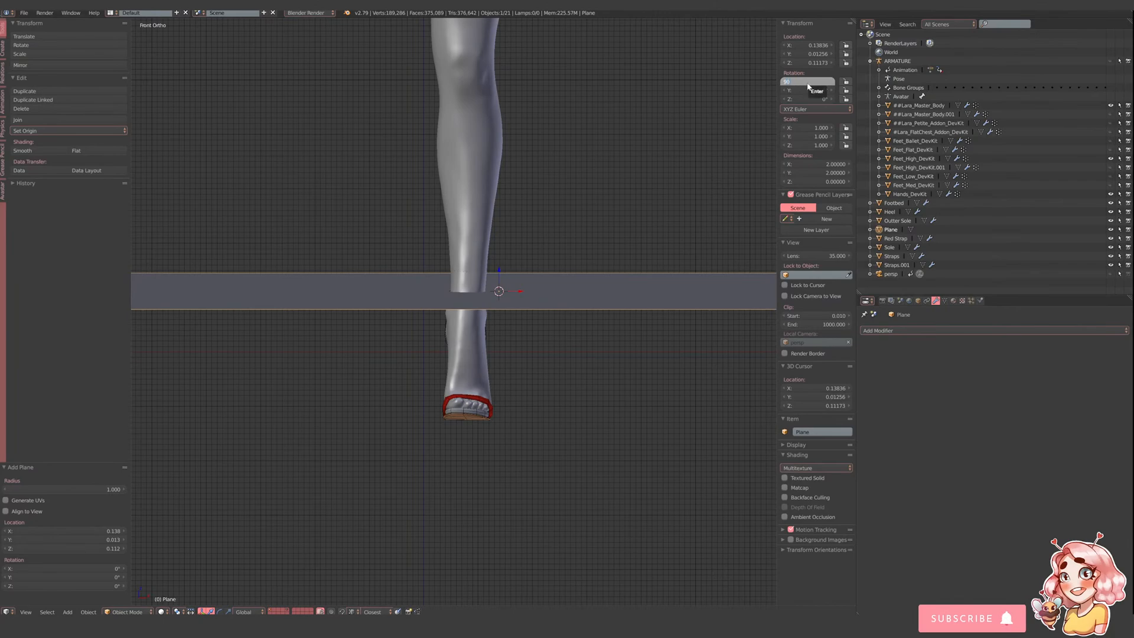
key(Return)
- Scale the plane down to 0.066 and move it 0.118 along X so it stands clear of the leg
scroll(546, 276, down, 5)
key(s)
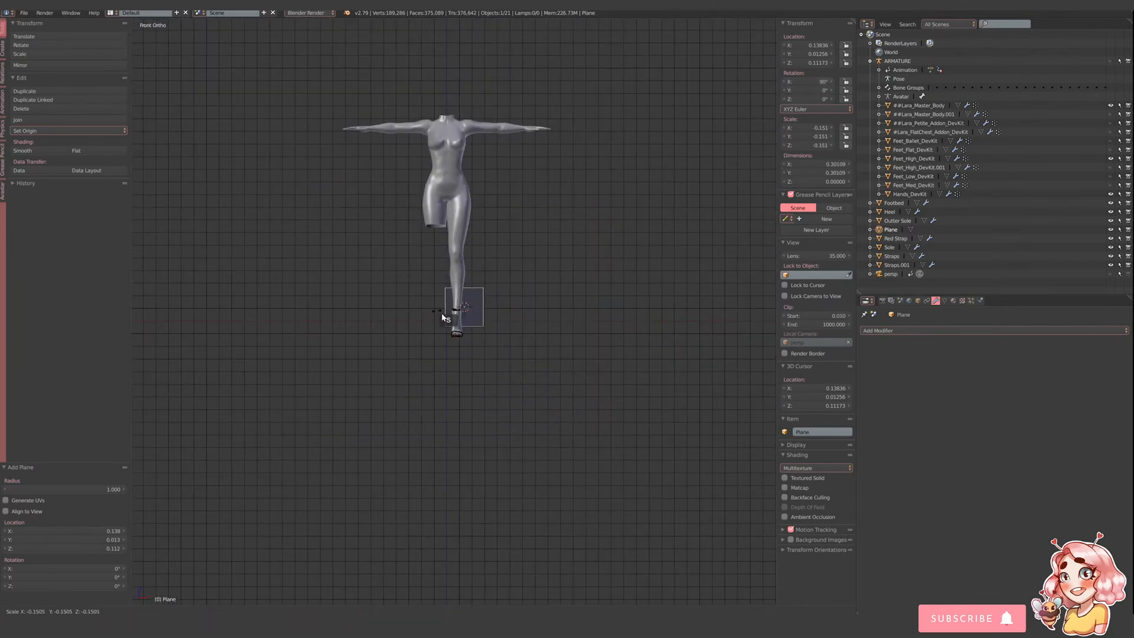
click(473, 314)
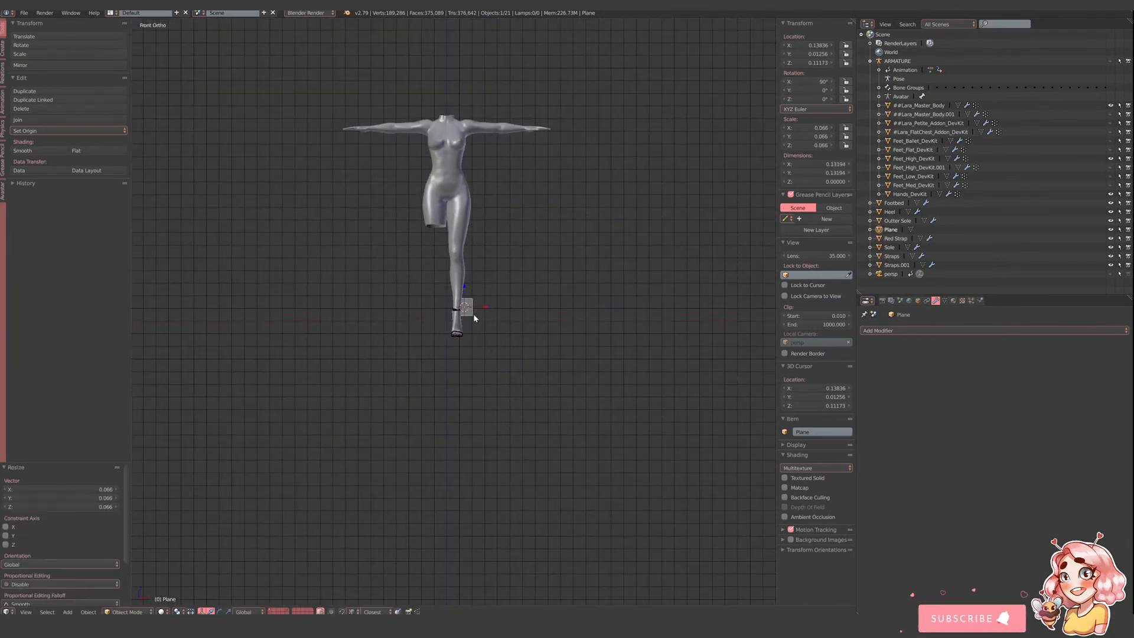
scroll(473, 313, up, 2)
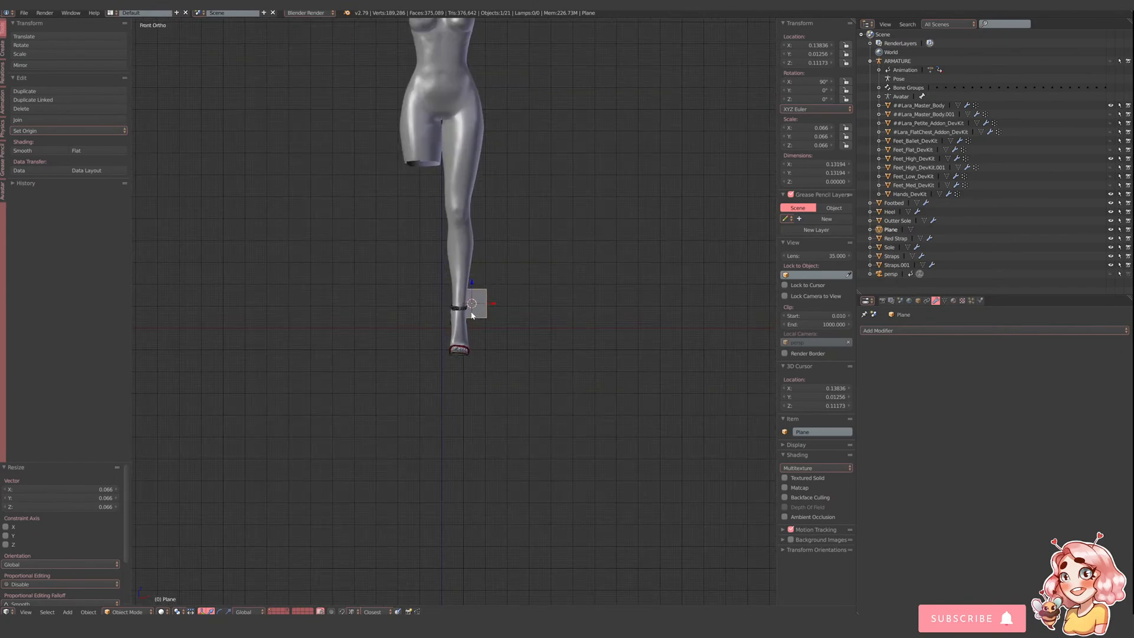
key(g)
key(x)
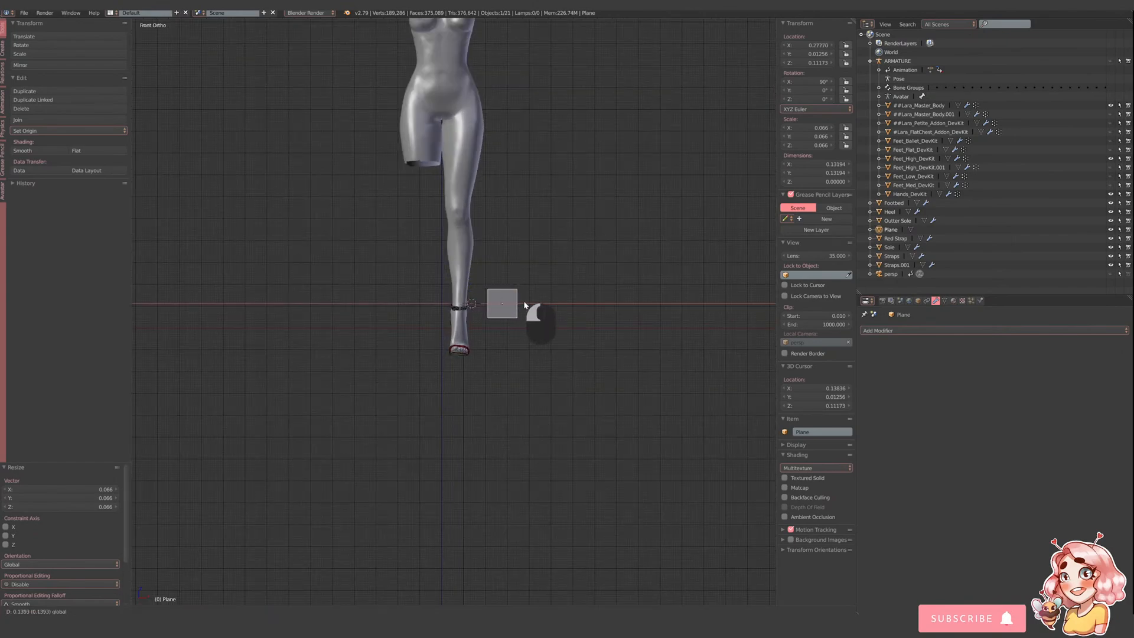
click(529, 310)
scroll(525, 308, up, 3)
scroll(464, 332, up, 4)
shift+middle_drag(466, 331, 526, 307)
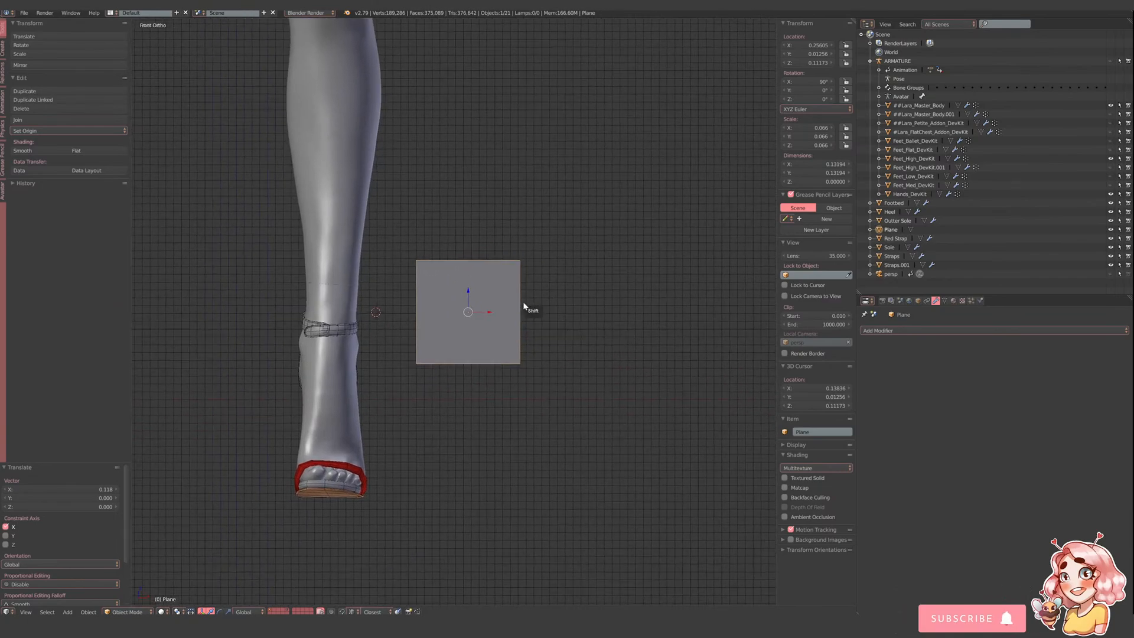
- In wireframe Edit Mode, cut a centred vertical loop through the plane and delete the face of the half nearest the leg
scroll(527, 313, up, 3)
key(z)
key(Tab)
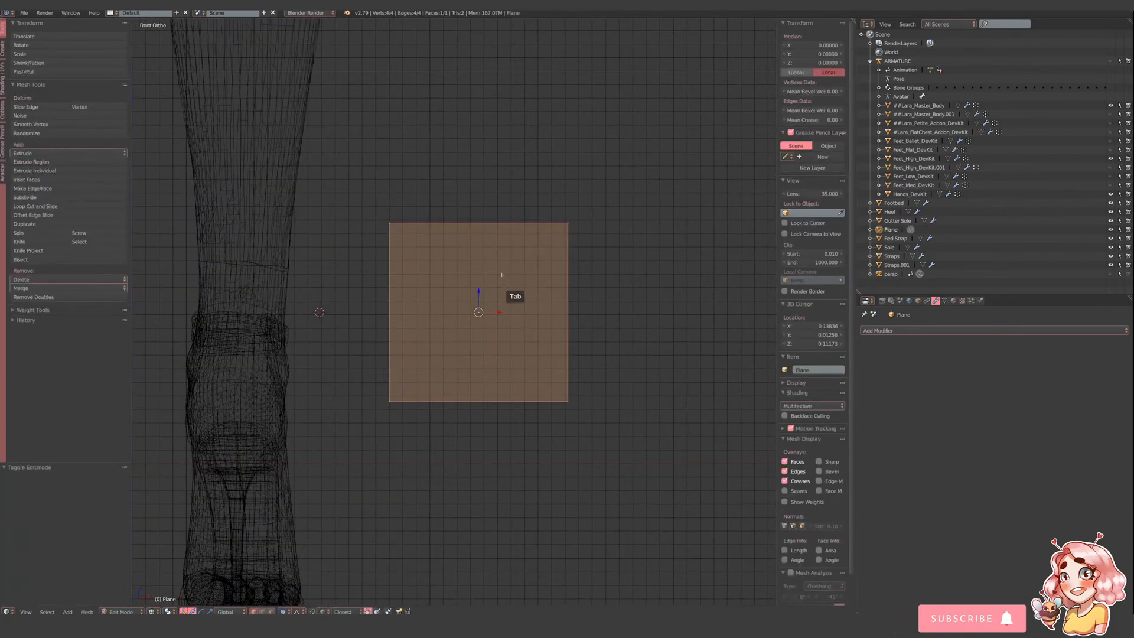
key(ctrl+r)
click(481, 224)
right_click(482, 224)
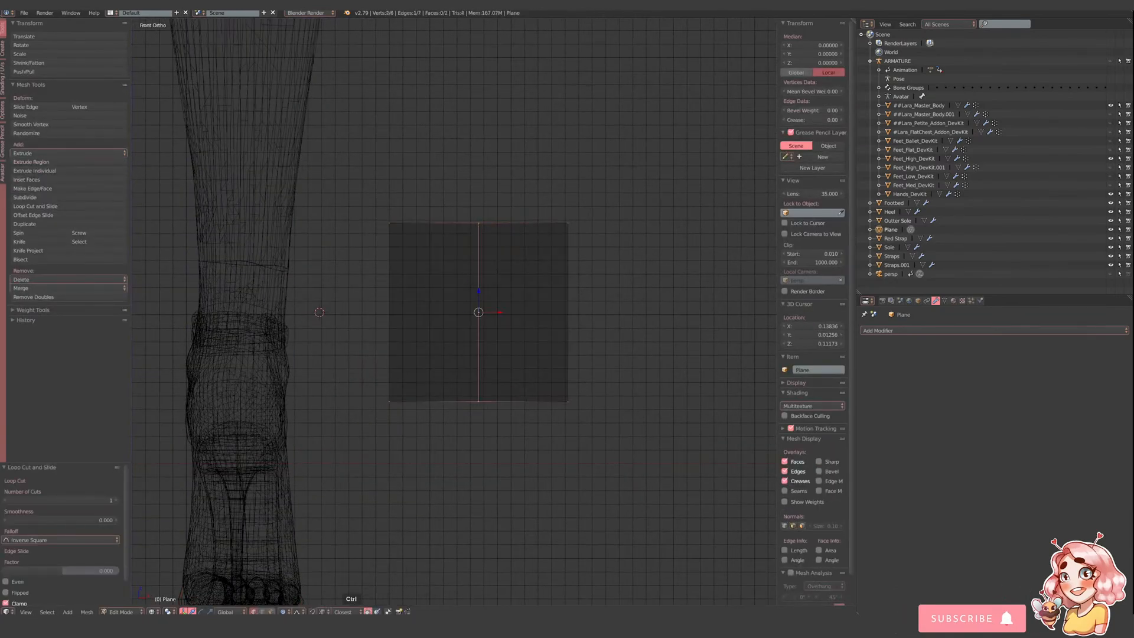
key(a)
right_click(426, 305)
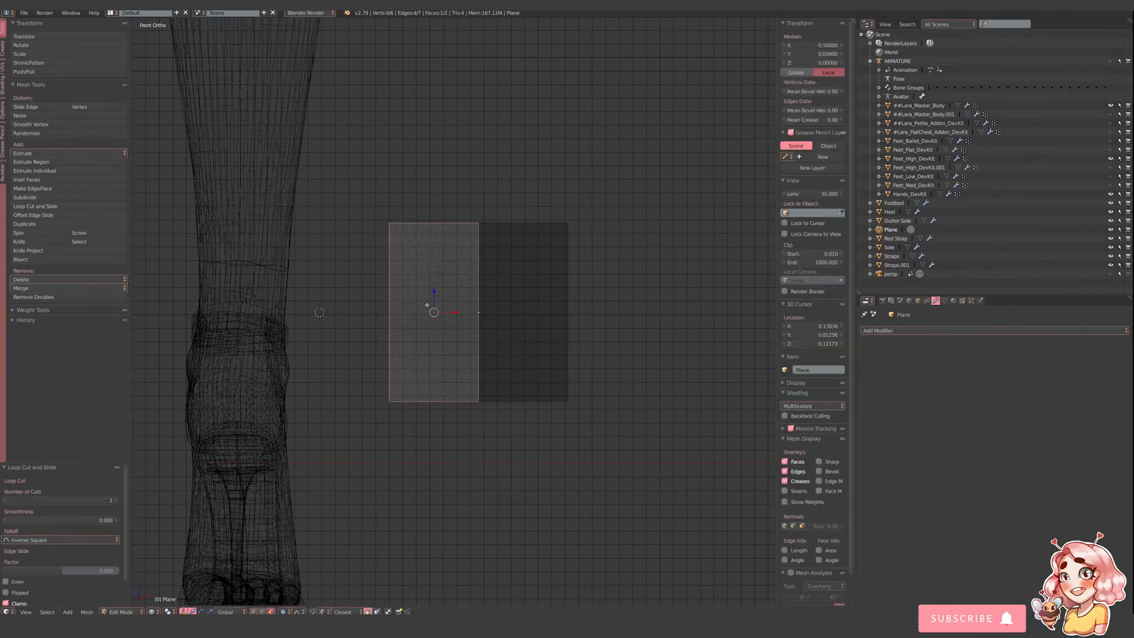
key(x)
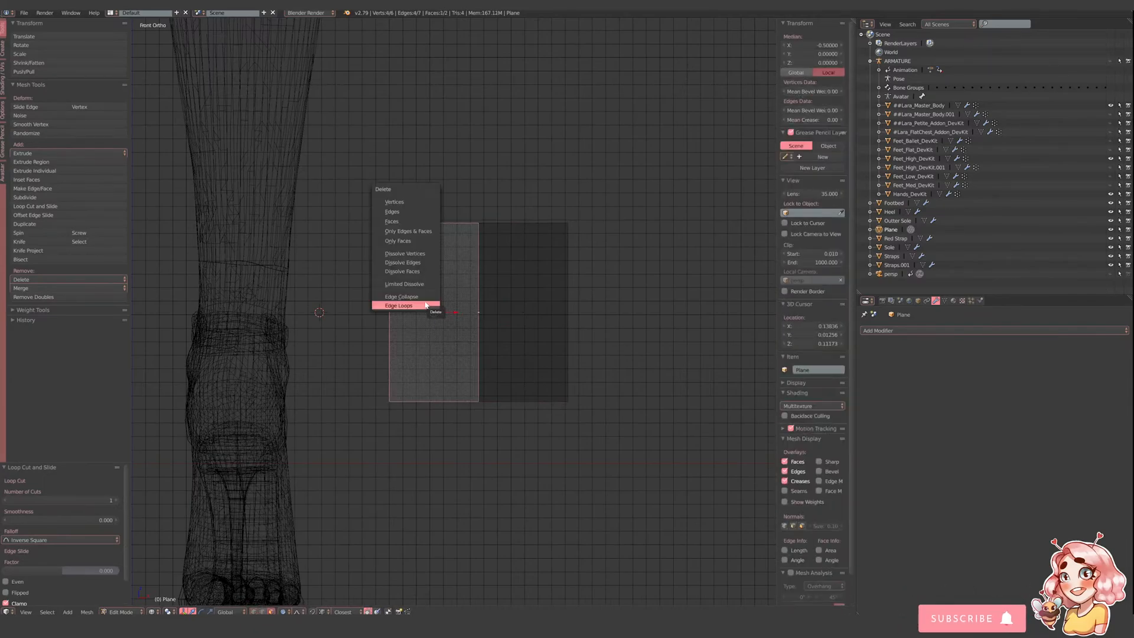
click(392, 220)
- Add a Mirror modifier on the X axis to the half plane
click(941, 418)
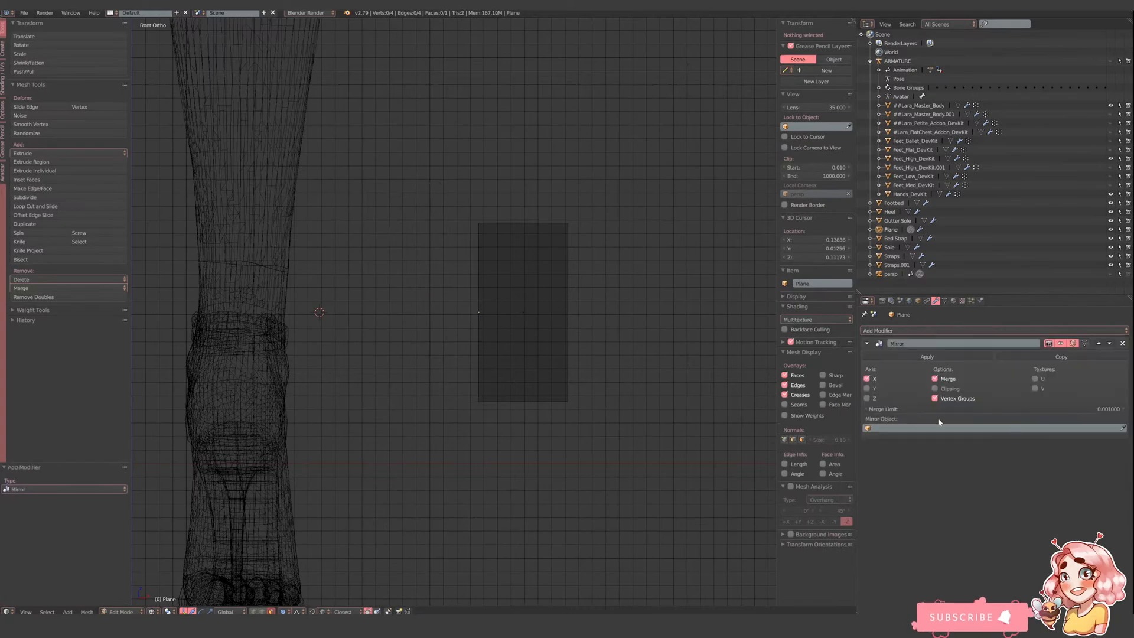
scroll(503, 357, down, 2)
scroll(502, 357, up, 5)
scroll(530, 354, down, 1)
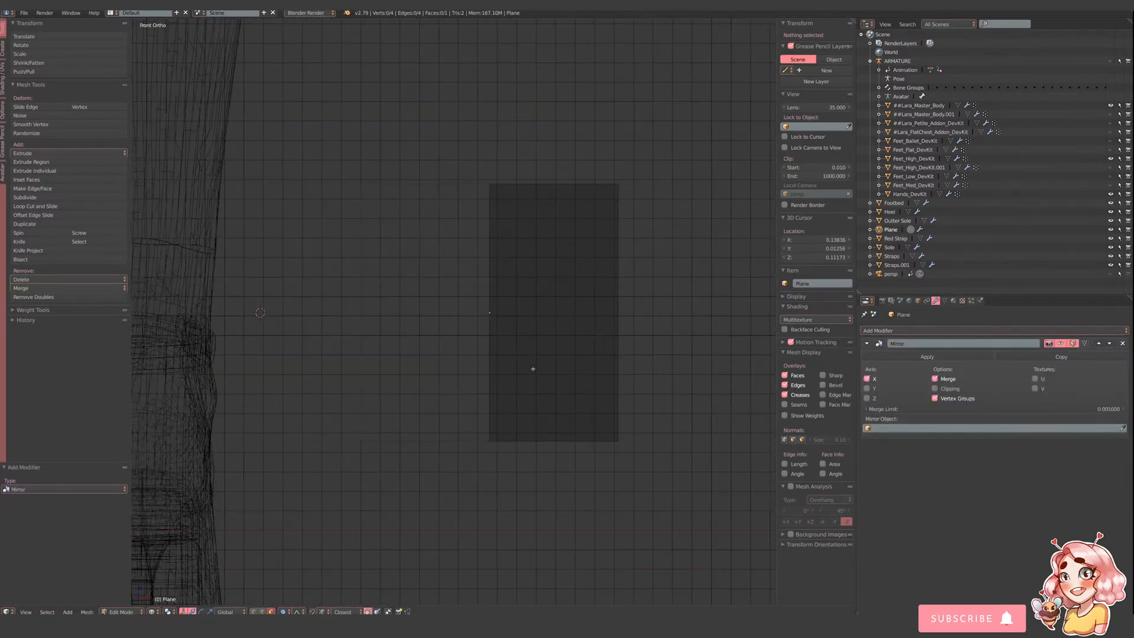
- Lower the half plane's bottom centre vertex 0.038 and its top centre vertex 0.025 along Z
right_click(488, 442)
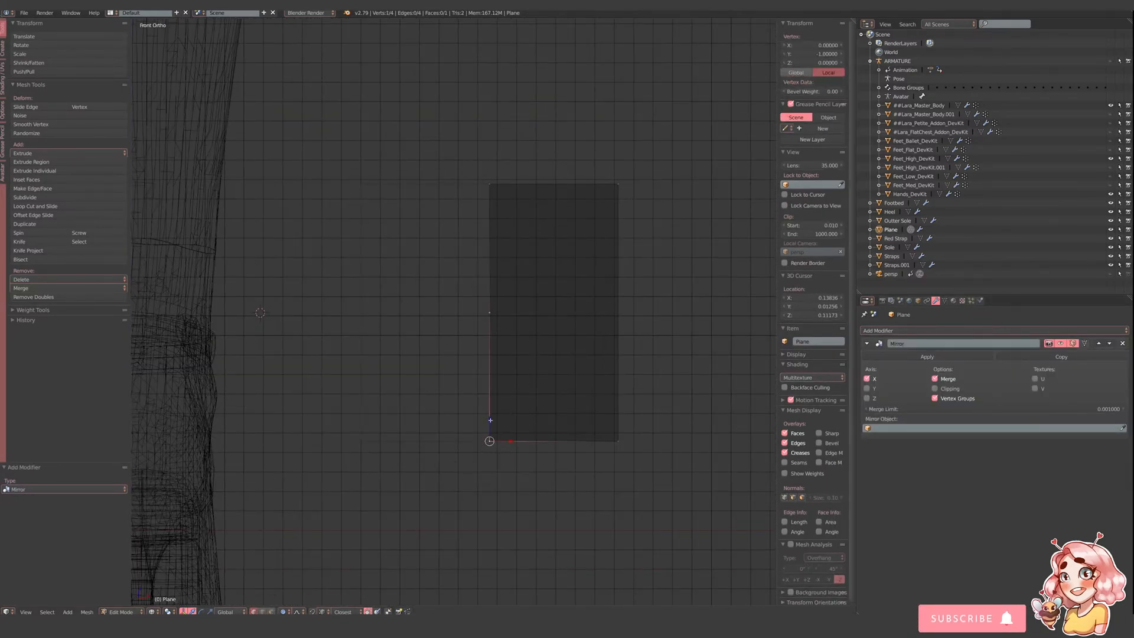
key(g)
key(z)
click(494, 480)
right_click(490, 184)
key(g)
key(z)
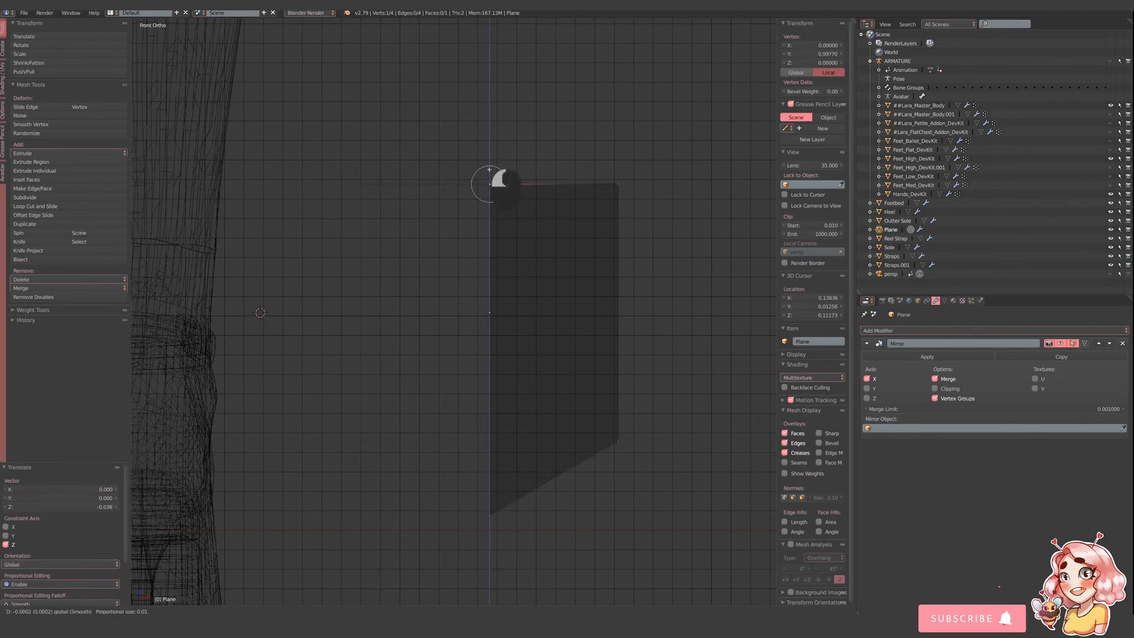
click(486, 214)
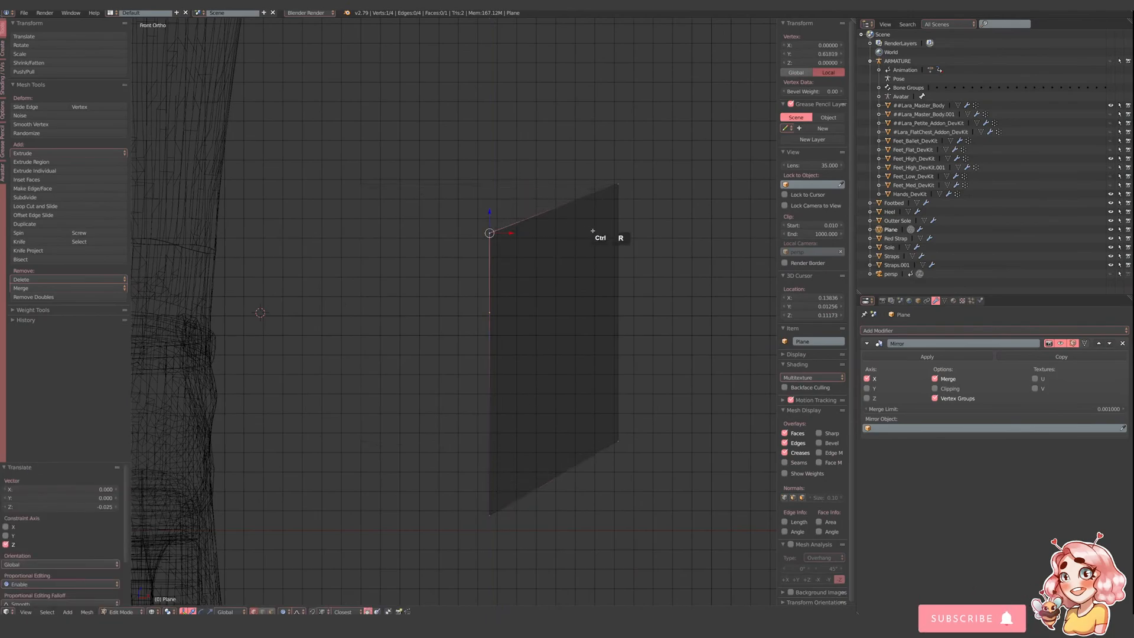
- Add a horizontal loop cut across the half plane and pull its outer vertex outward and upward
key(ctrl+r)
double_click(627, 253)
right_click(622, 311)
drag(642, 314, 675, 245)
- Add a vertical loop cut, move its top vertex inward and 0.013 up, and shift the upper outer corner 0.002 along X
key(ctrl+r)
double_click(535, 214)
right_click(554, 213)
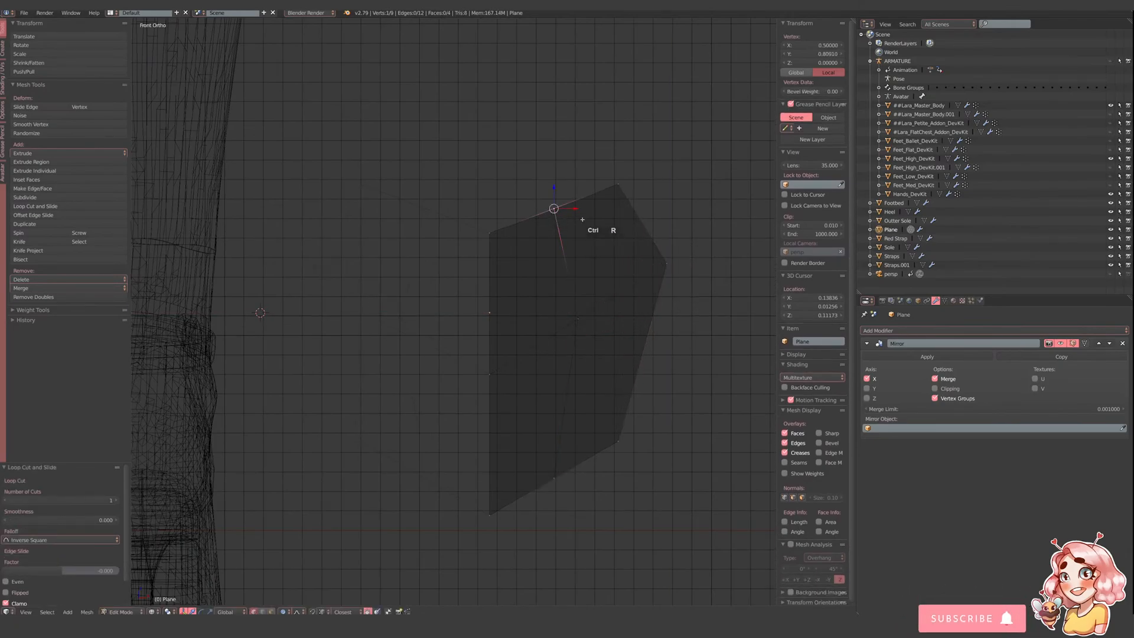
drag(576, 209, 538, 164)
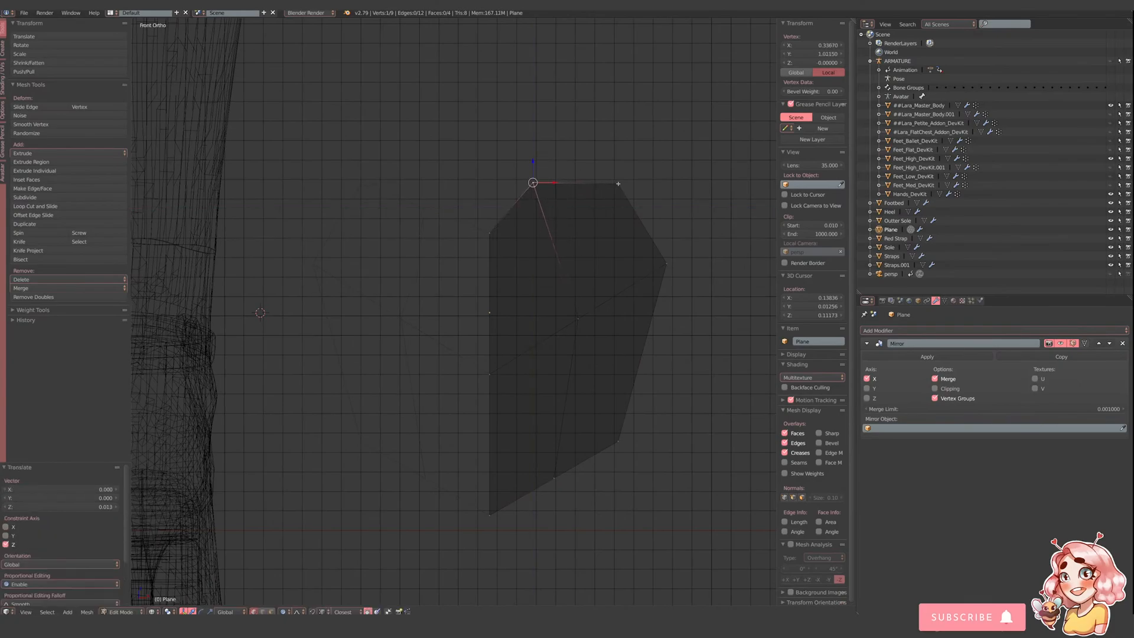
right_click(619, 184)
drag(639, 184, 642, 184)
- Shift the interior vertex inward, raise the lower outer corner and the bottom edge's middle vertex to taper the heart, and restore solid shading
right_click(573, 307)
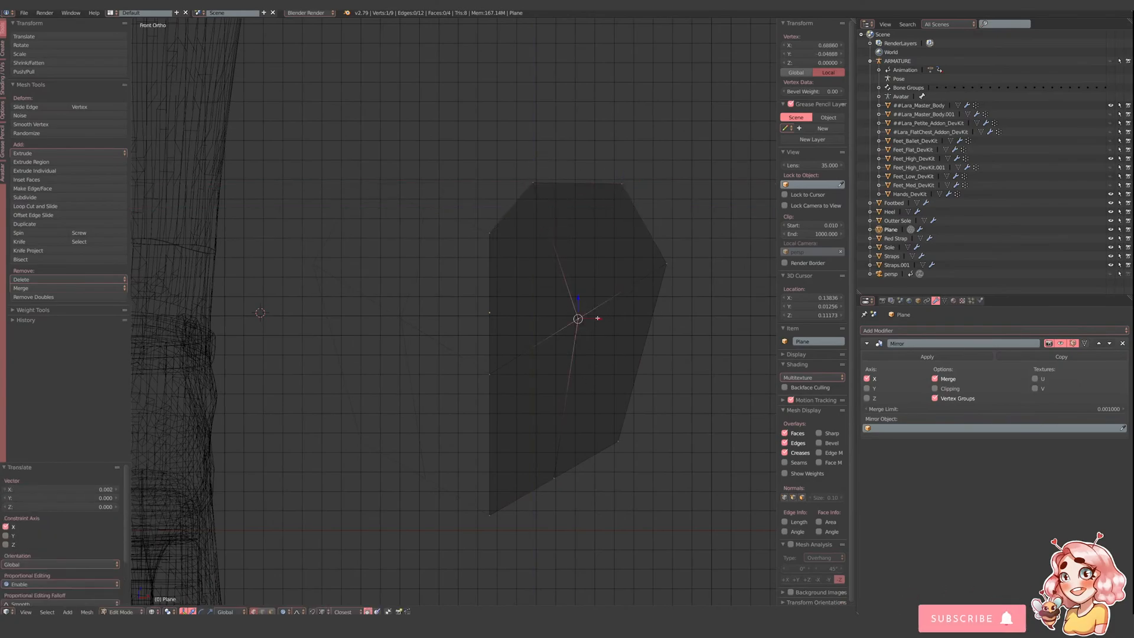
drag(598, 319, 573, 320)
right_click(620, 442)
drag(618, 413, 618, 336)
right_click(556, 476)
drag(555, 458, 555, 428)
key(z)
scroll(621, 355, down, 2)
shift+middle_drag(621, 354, 605, 380)
scroll(611, 381, up, 2)
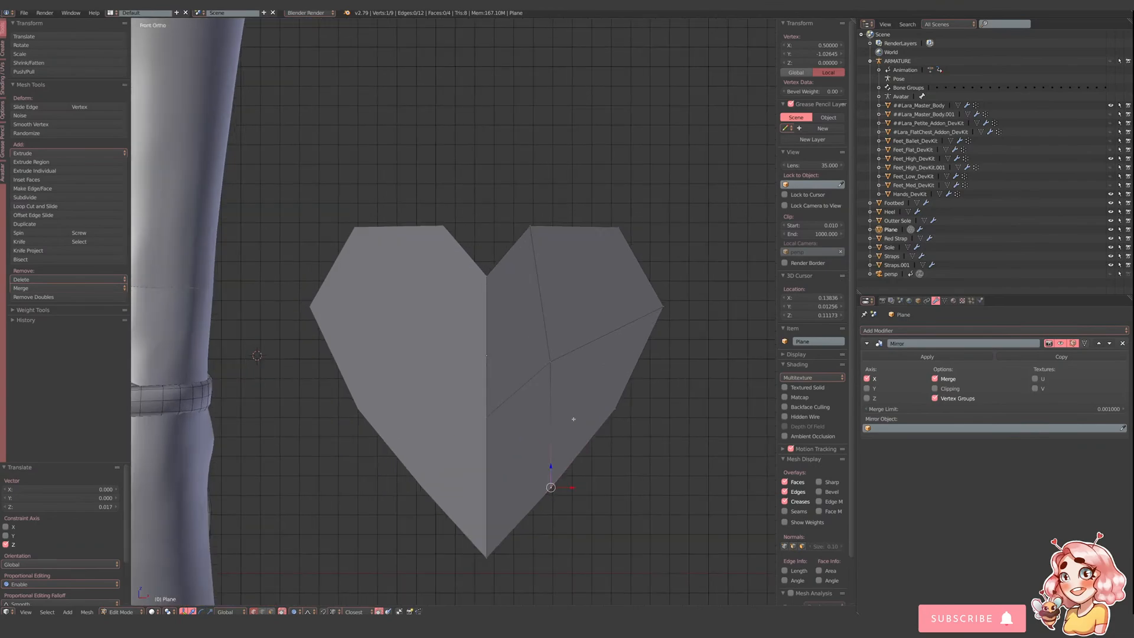
- Knife-cut an inner outline parallel to the heart half's outer edge, from the lower centre line around to the top notch
key(a)
key(k)
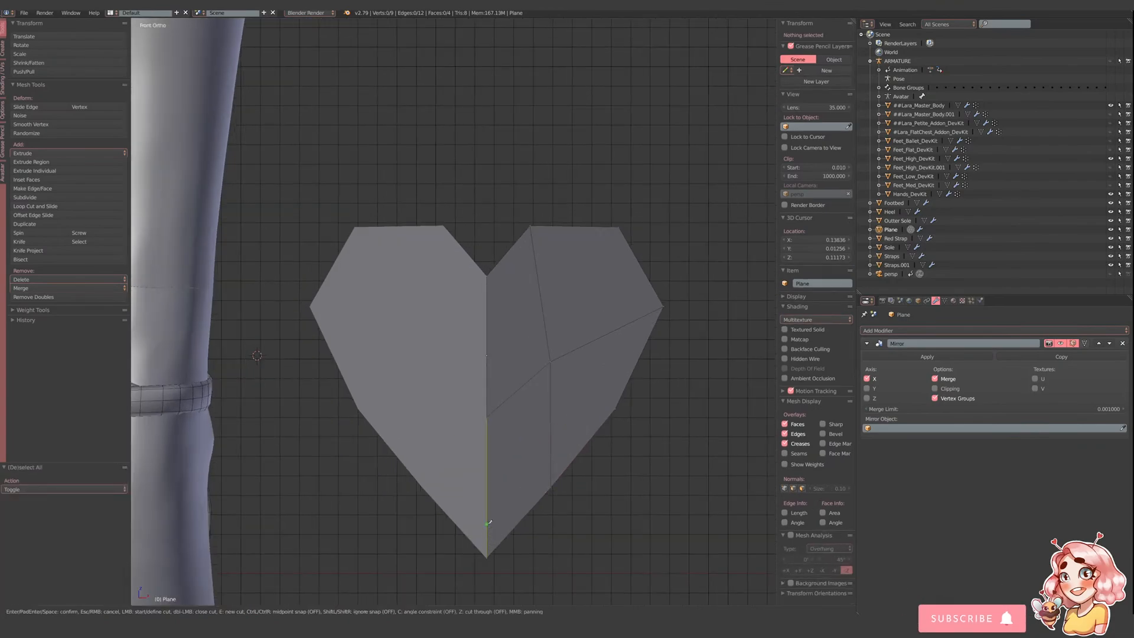
click(551, 460)
key(Return)
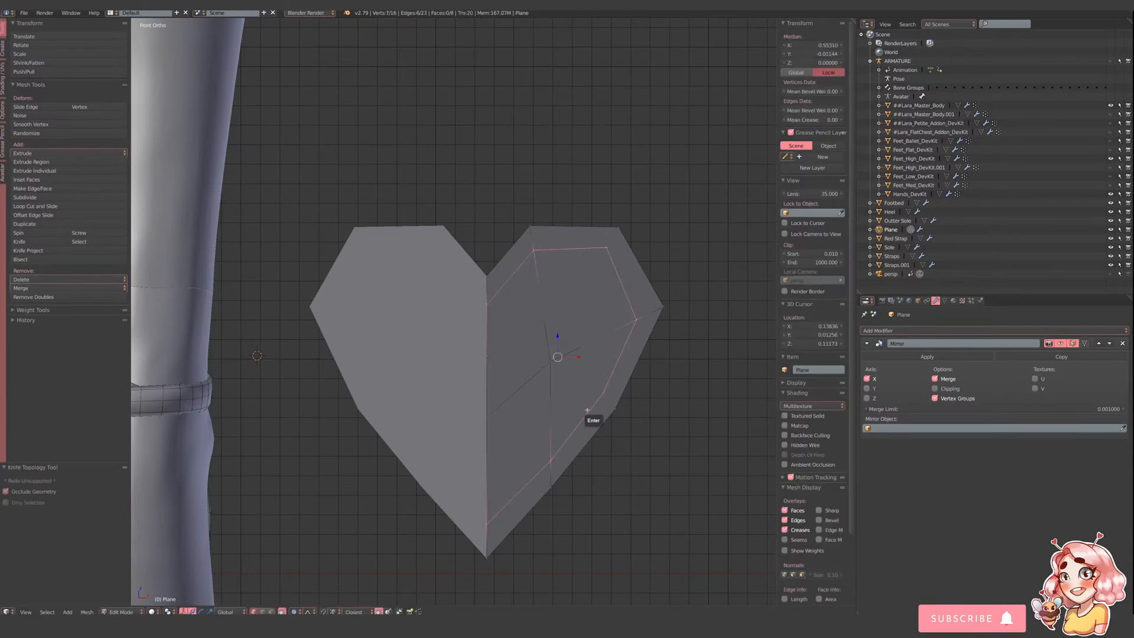
- Connect the inner outline's lower and upper corner vertices to the matching outer corners of the heart
right_click(604, 394)
shift+right_click(613, 410)
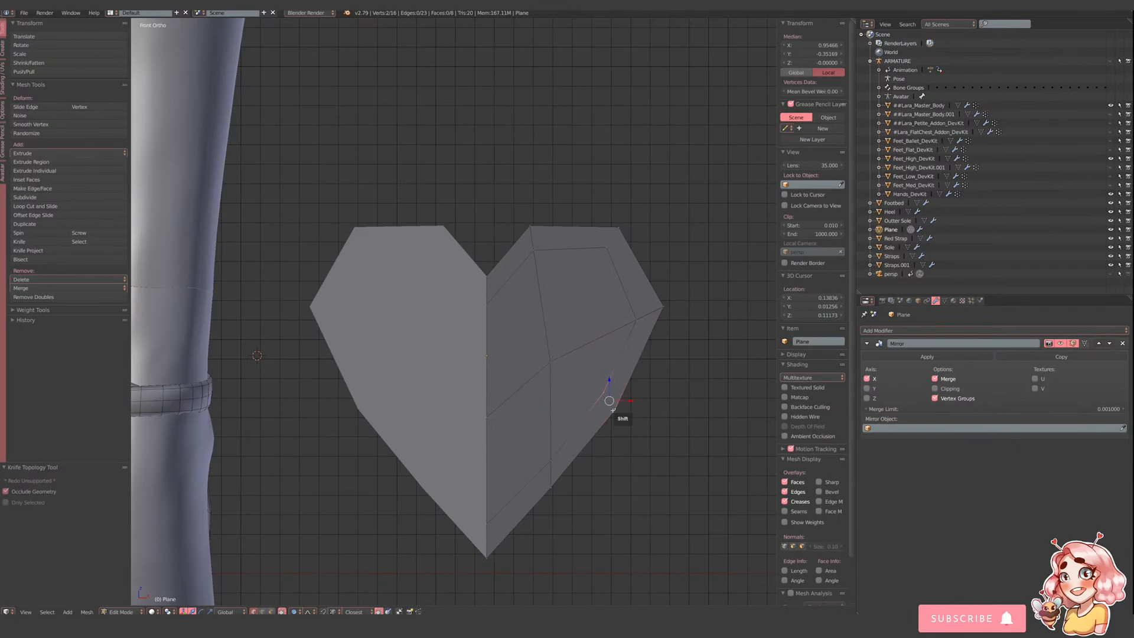
key(j)
right_click(606, 248)
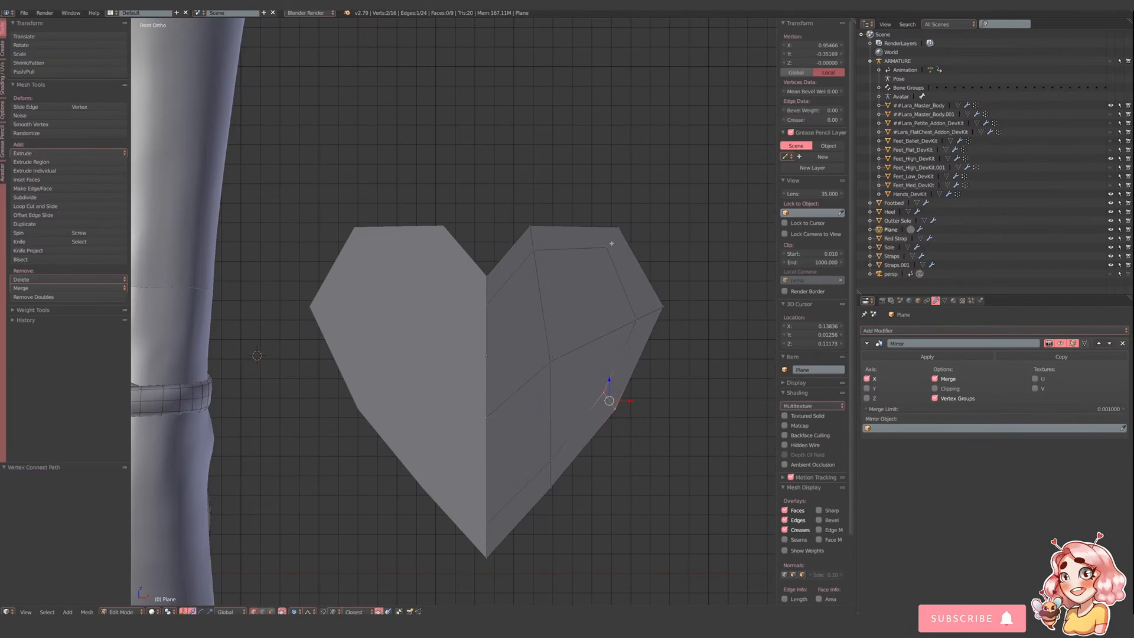
shift+right_click(618, 227)
key(k)
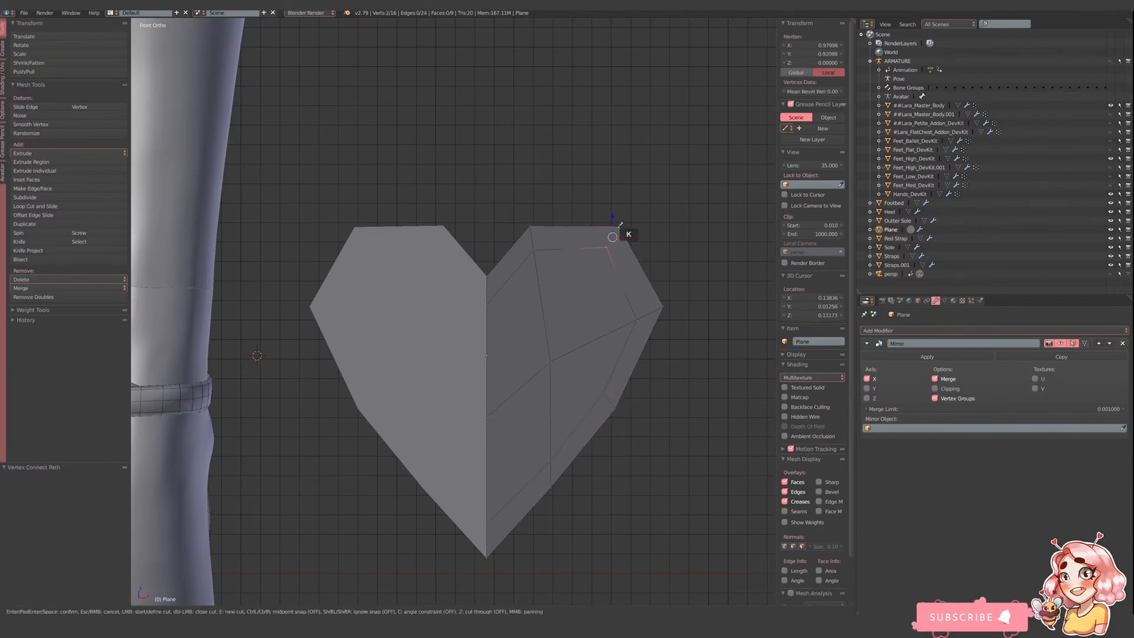
key(Escape)
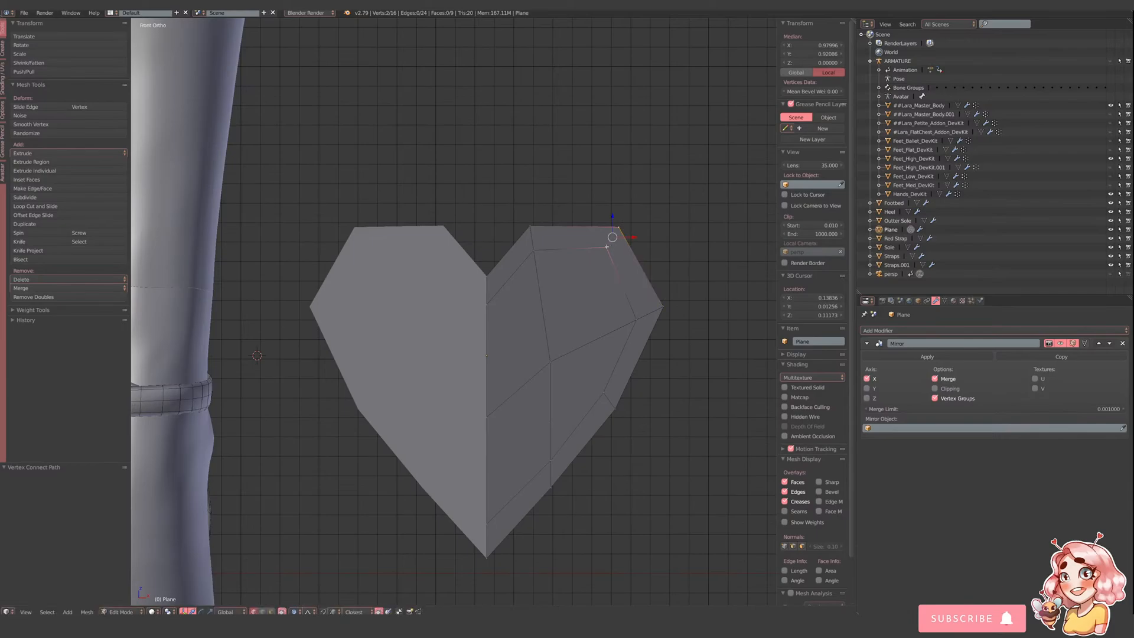
key(j)
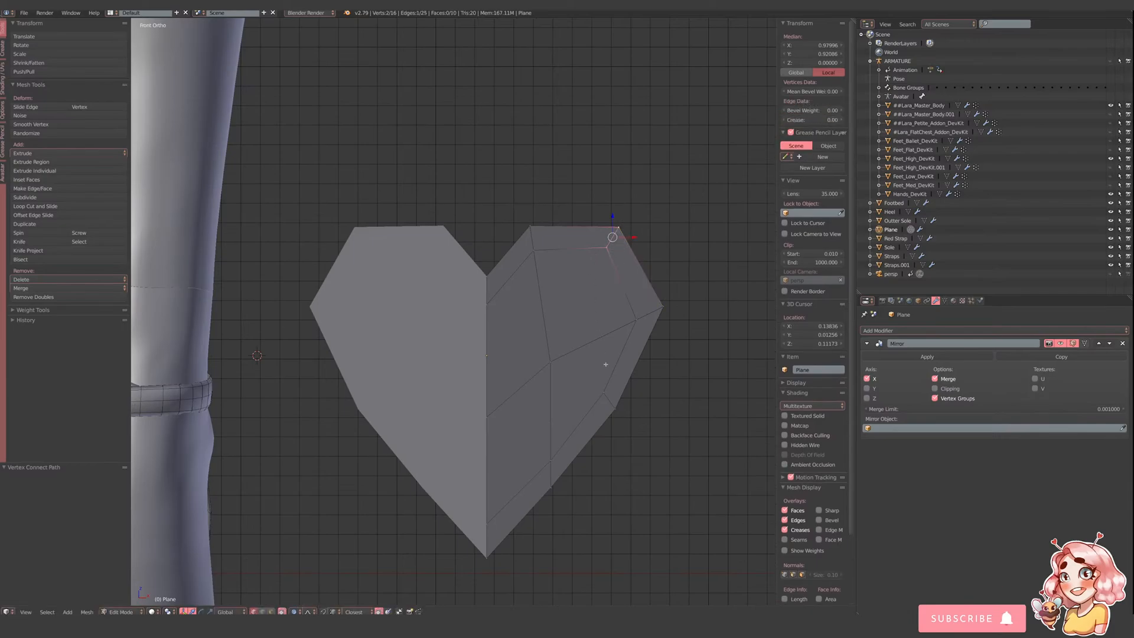
- Nudge the inner outline's outermost side vertex slightly upward and 0.001 outward along X to even the rim
right_click(634, 316)
drag(637, 300, 653, 314)
shift+right_click(661, 304)
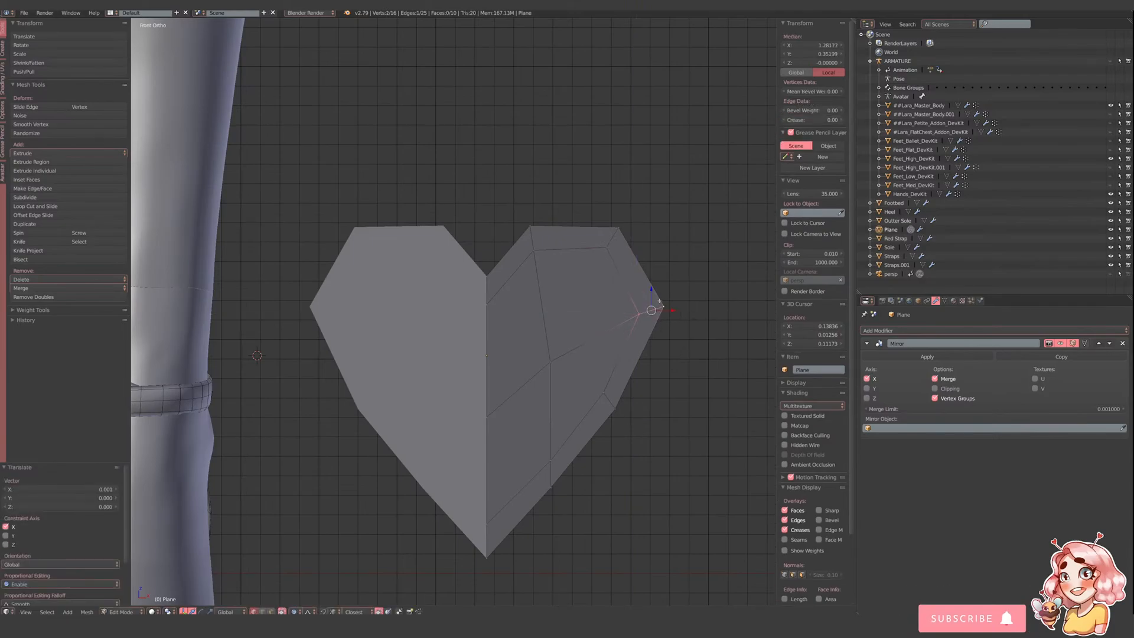
- Select the four faces inside the inner outline and delete them, leaving a heart-shaped rim
click(271, 612)
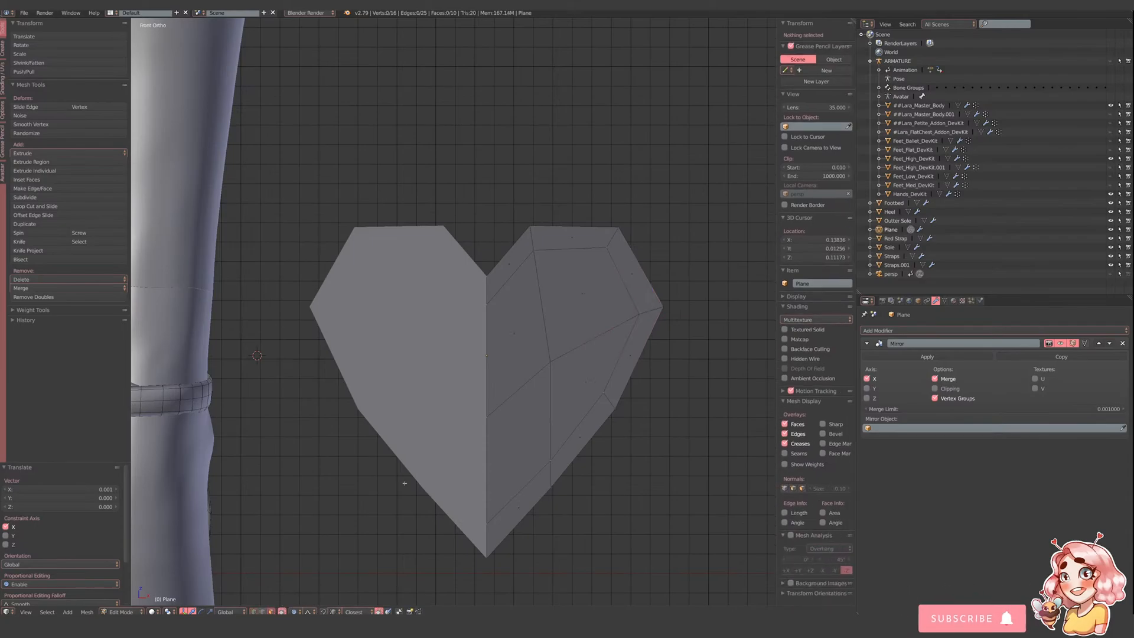
right_click(509, 437)
shift+right_click(575, 371)
shift+right_click(567, 320)
shift+right_click(537, 345)
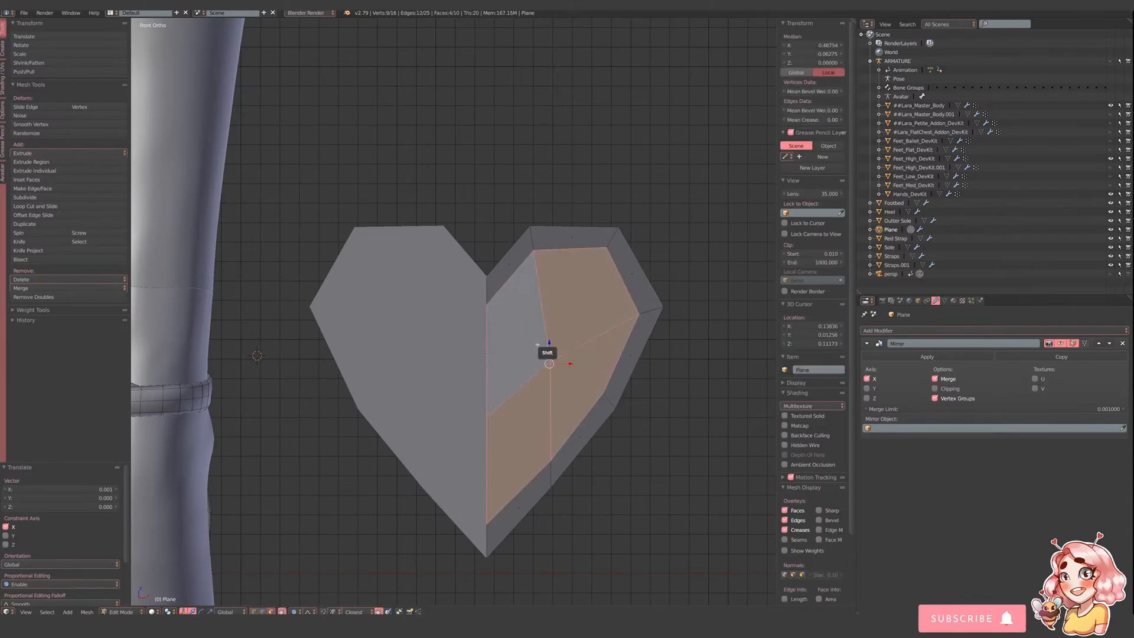
key(x)
click(538, 345)
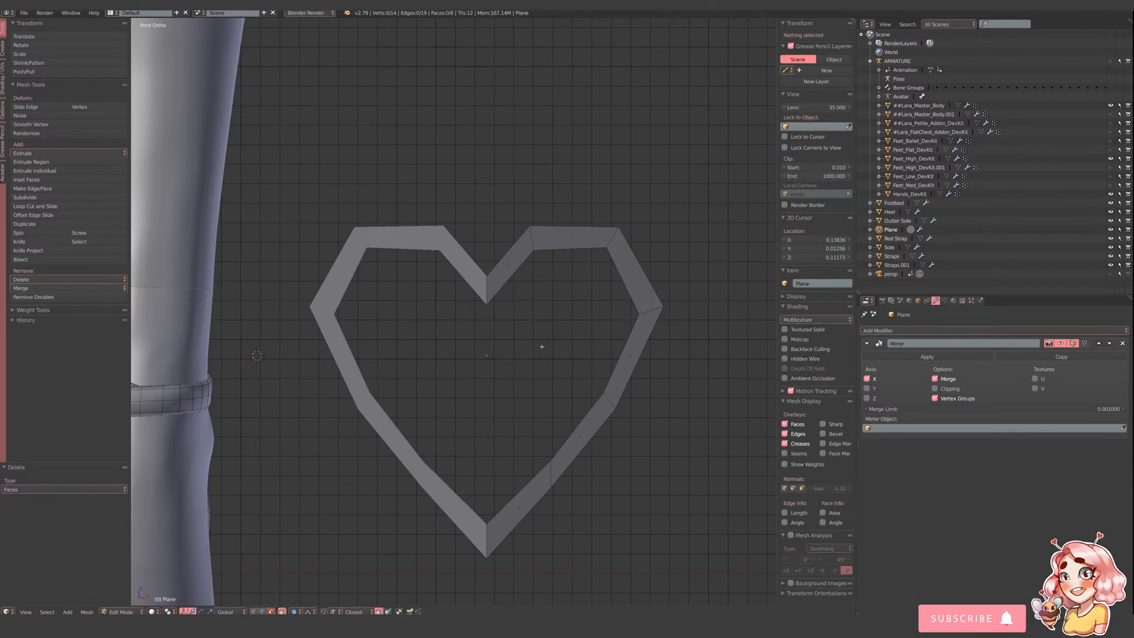
- Rotate the two cross edges on the heart half's lower side square to the rim, the lower one by about -44°
click(262, 612)
right_click(550, 474)
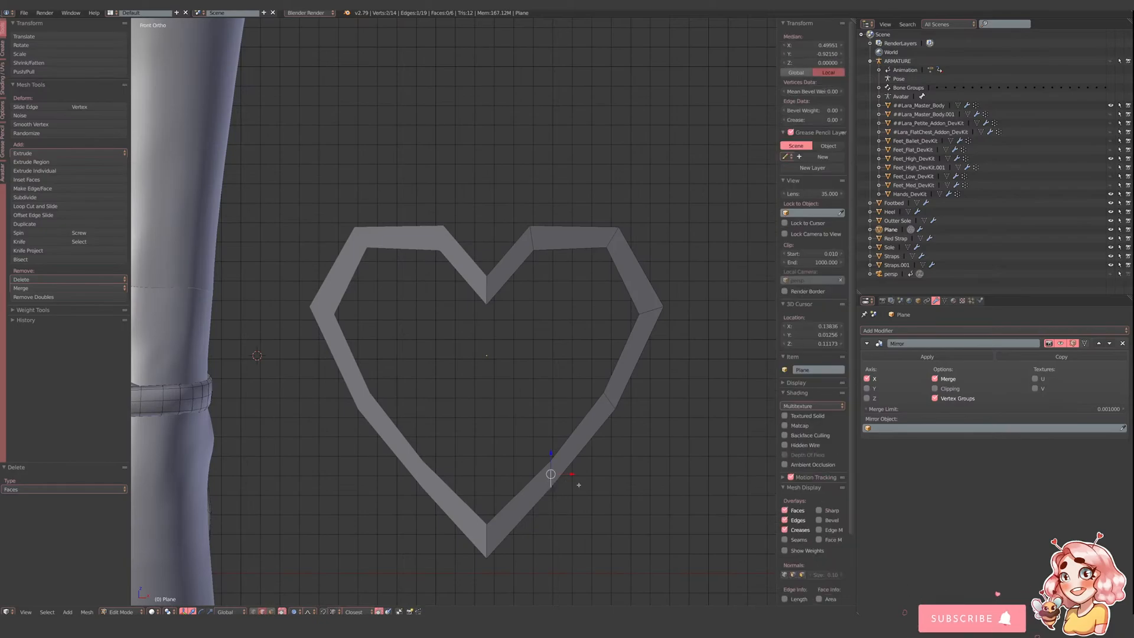
key(r)
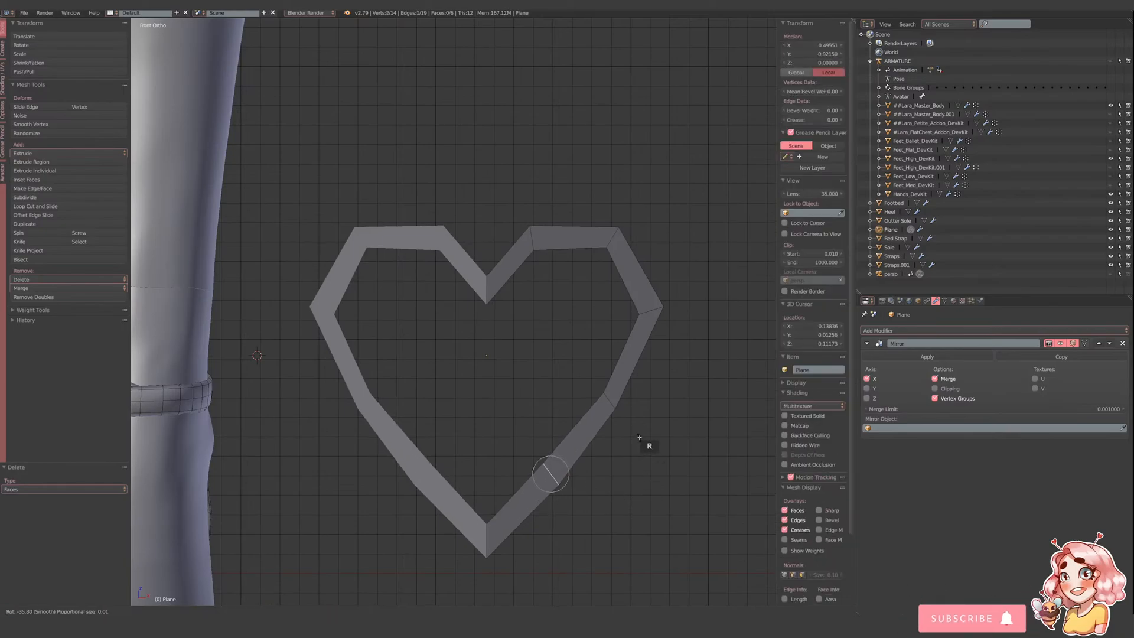
click(617, 411)
right_click(610, 399)
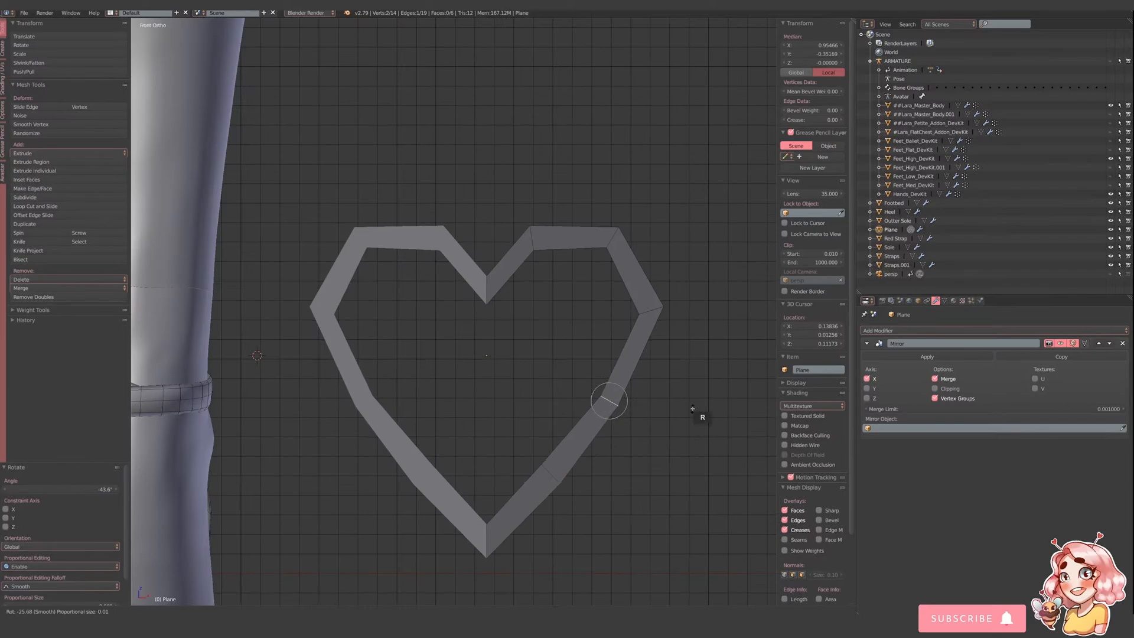
- Nudge the inner outline's lower-side, outermost side, upper outer corner and bottom tip vertices to even the rim's width
right_click(536, 469)
drag(562, 465, 547, 447)
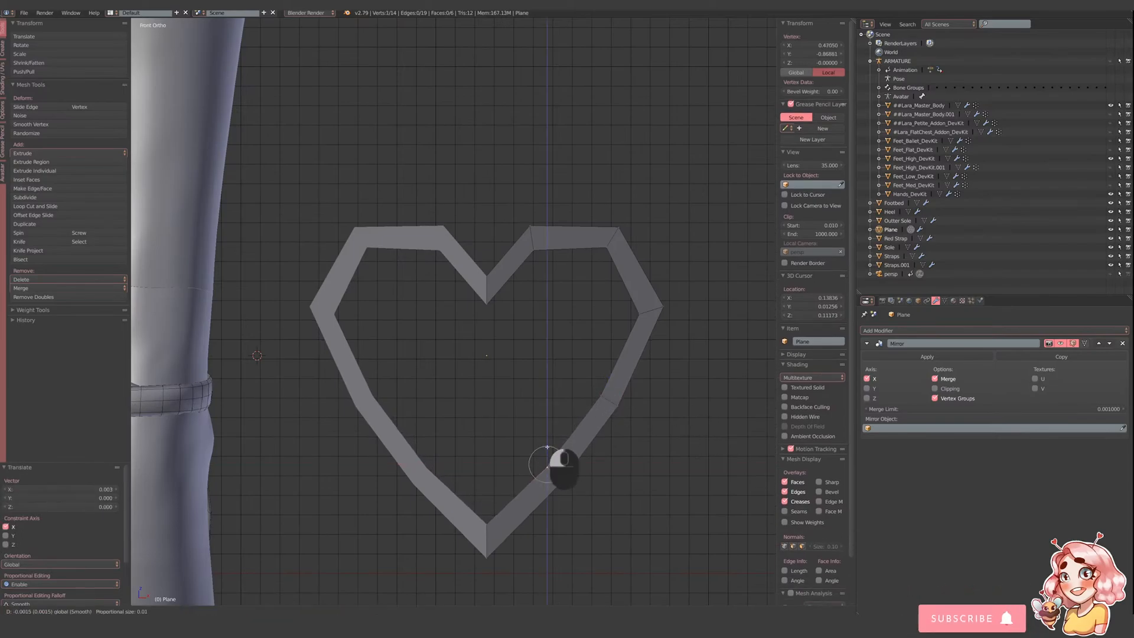
click(547, 447)
drag(639, 294, 640, 287)
drag(626, 247, 606, 228)
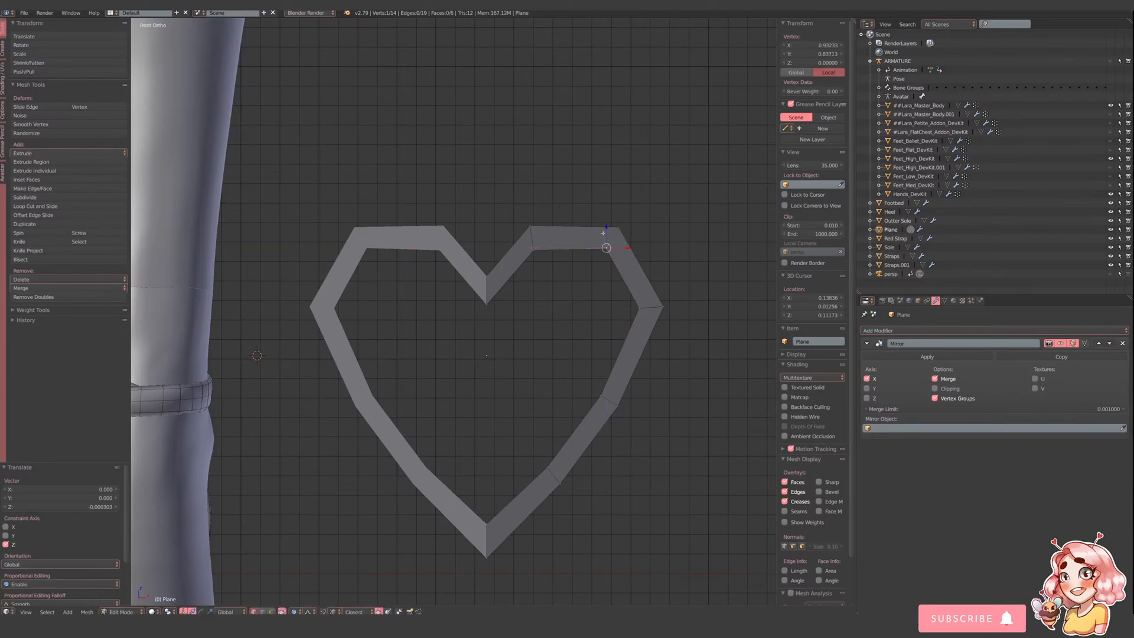
drag(488, 511, 484, 507)
- Move the heart half's lower, middle and widest cross edges outward along X to round its side, the middle one by about 0.006
scroll(608, 397, down, 2)
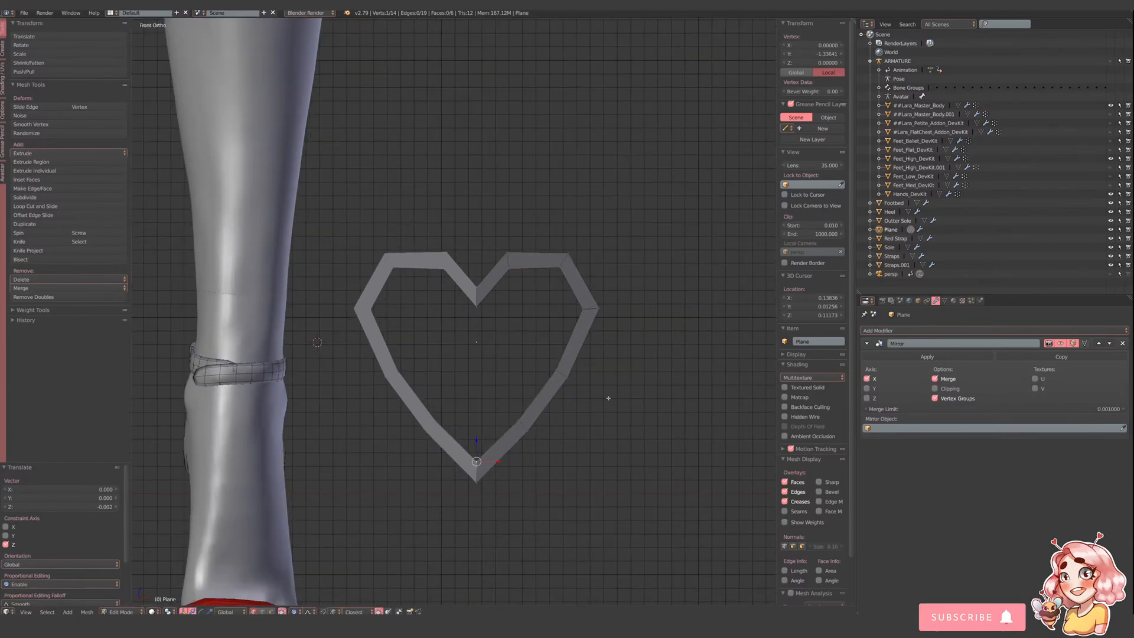
shift+right_click(517, 415)
click(551, 423)
drag(544, 424, 545, 425)
right_click(557, 371)
shift+right_click(569, 377)
drag(577, 372, 585, 373)
right_click(584, 308)
shift+right_click(598, 307)
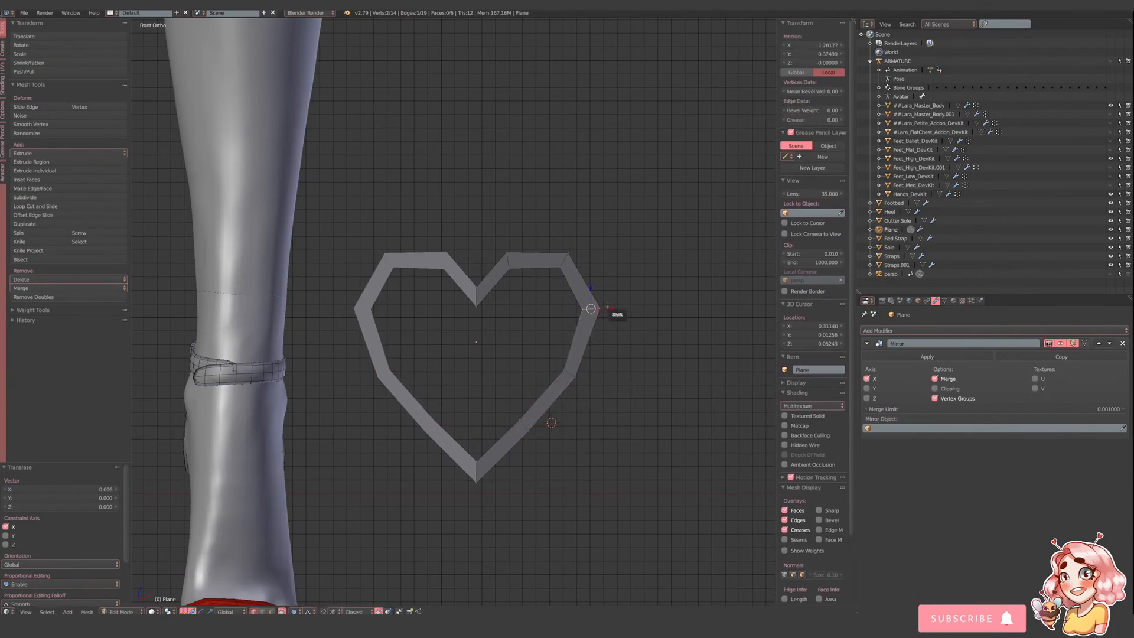
drag(606, 306, 607, 306)
- Return to Object Mode and add a Subdivision Surface modifier to the heart-shaped rim
key(Tab)
scroll(597, 308, down, 4)
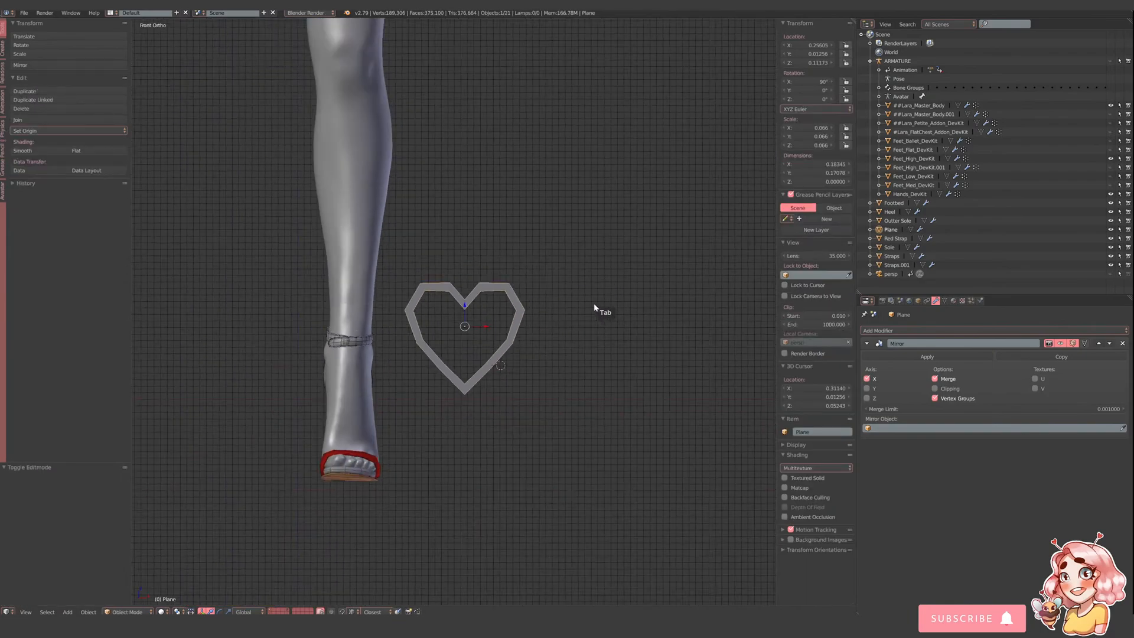
shift+middle_drag(594, 308, 600, 393)
scroll(600, 393, up, 3)
click(915, 329)
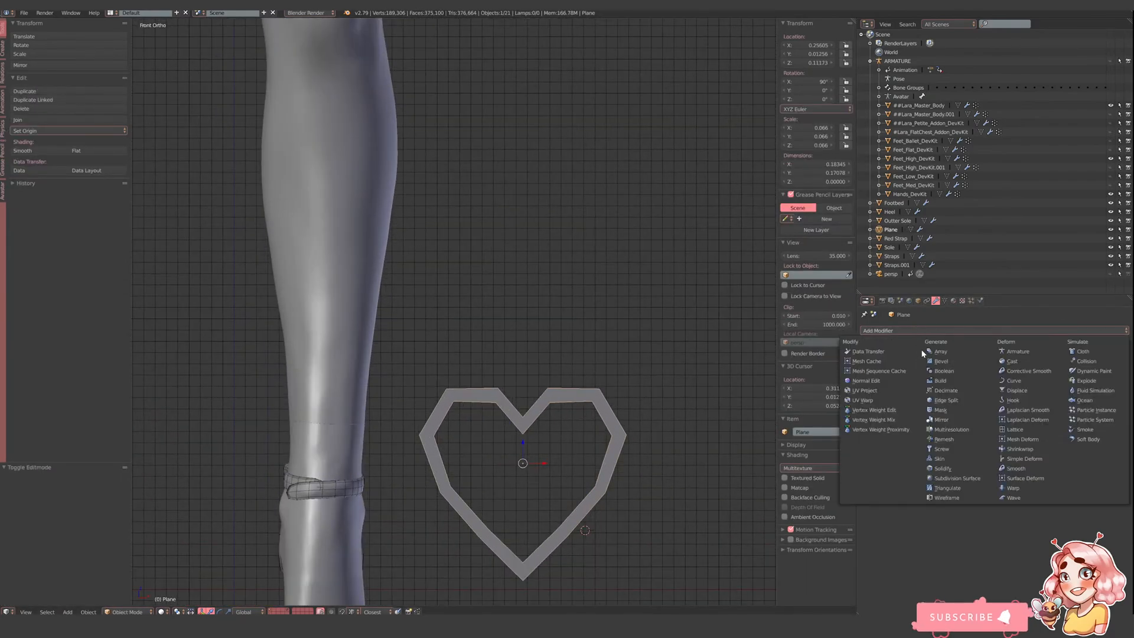
click(958, 479)
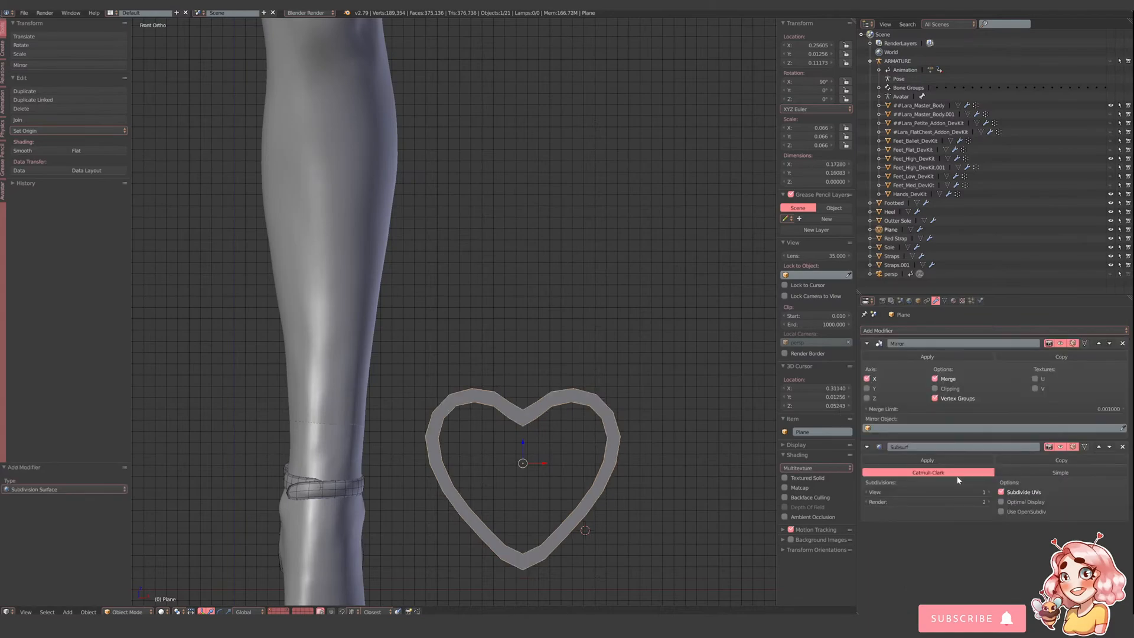
- Add a Solidify modifier to the heart, place it above the Subsurf modifier, and collapse the Subsurf settings
click(921, 330)
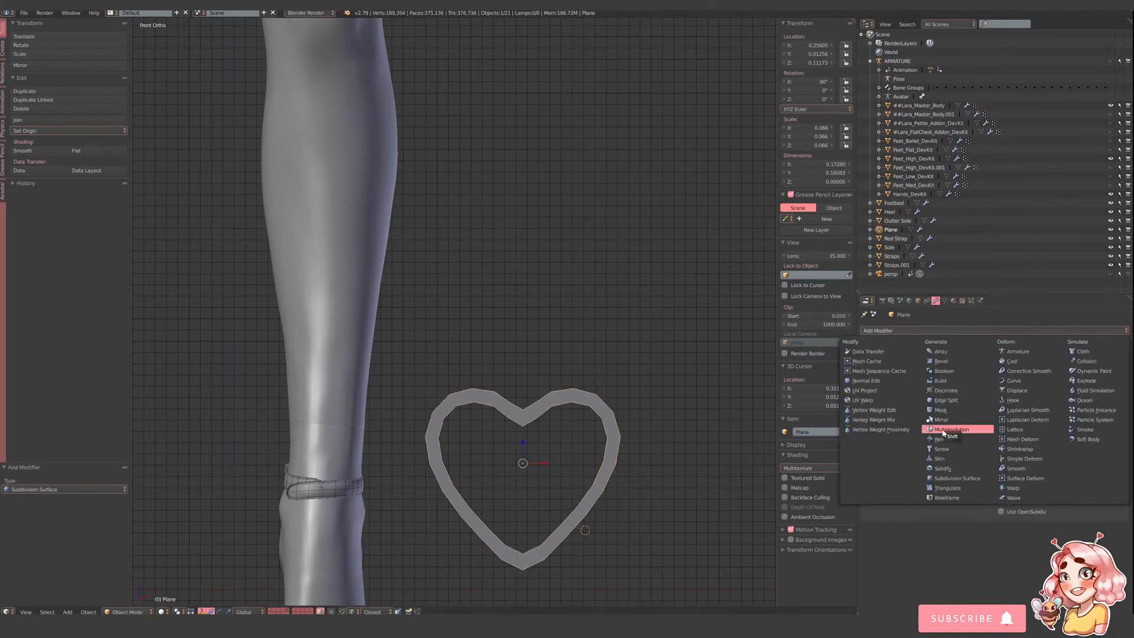
click(957, 469)
click(1091, 529)
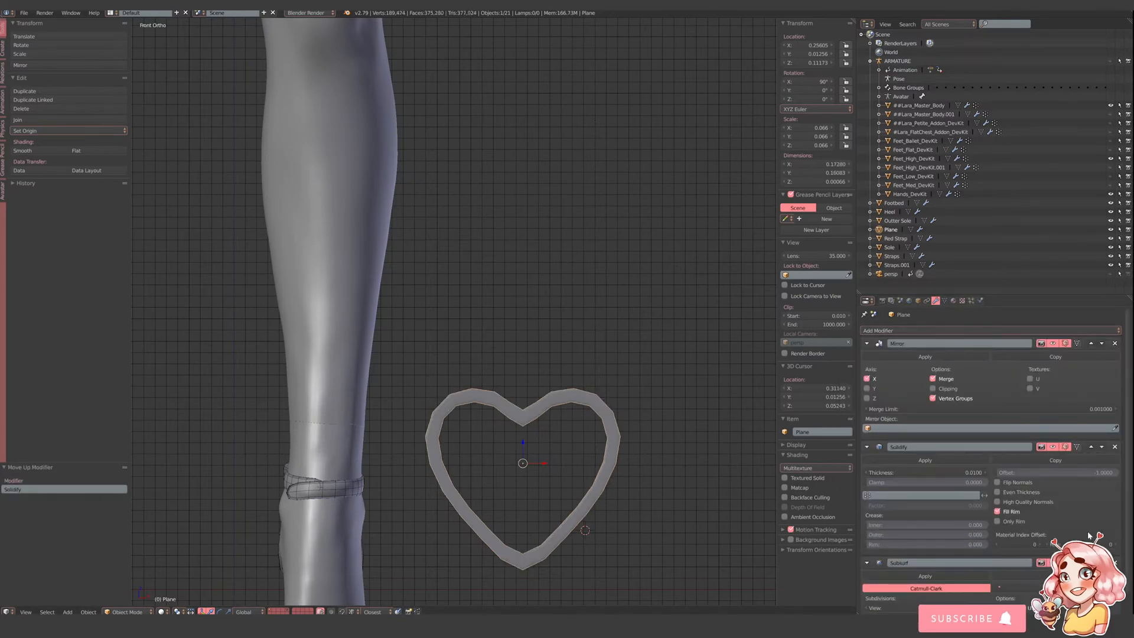
scroll(888, 574, down, 1)
click(866, 539)
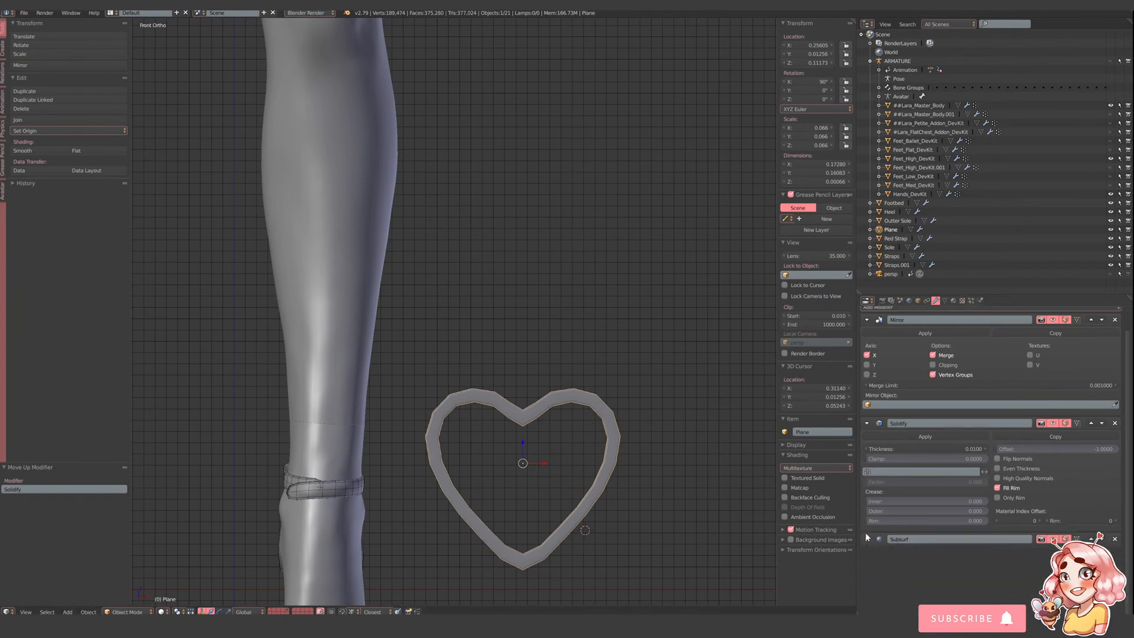
- Set the heart's Solidify thickness to 0.2370
shift+middle_drag(577, 480, 588, 394)
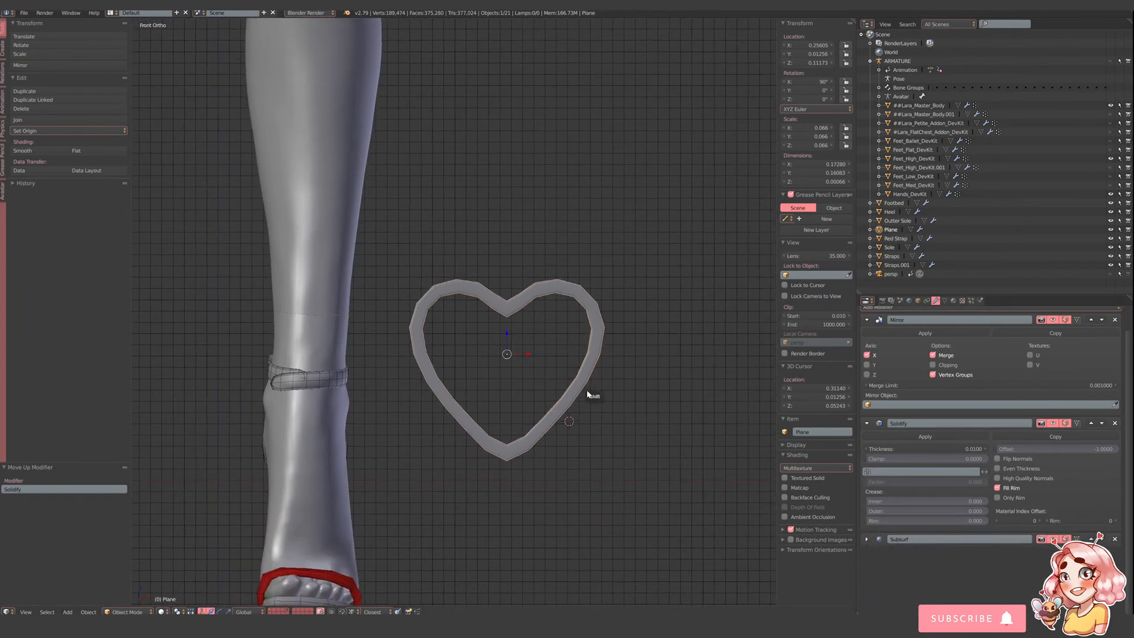
scroll(587, 395, up, 2)
middle_drag(511, 477, 463, 498)
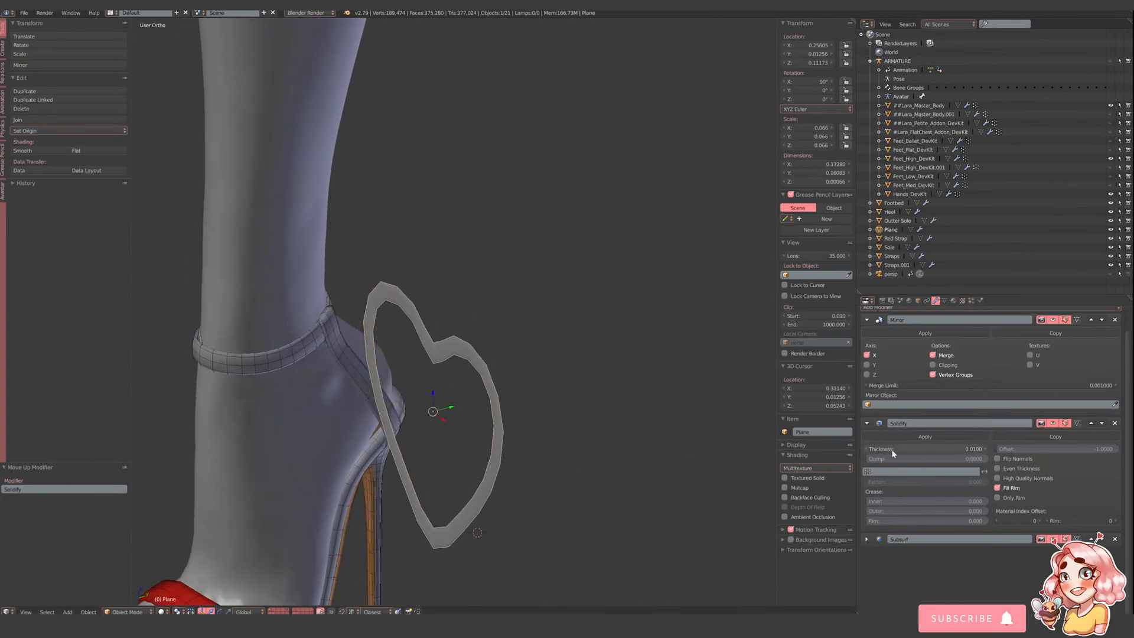
drag(925, 448, 969, 452)
scroll(446, 433, down, 4)
middle_drag(446, 432, 590, 434)
scroll(541, 414, up, 2)
- In Edit Mode from the front view, scale the heart's inner edge loop to about 0.836
key(Tab)
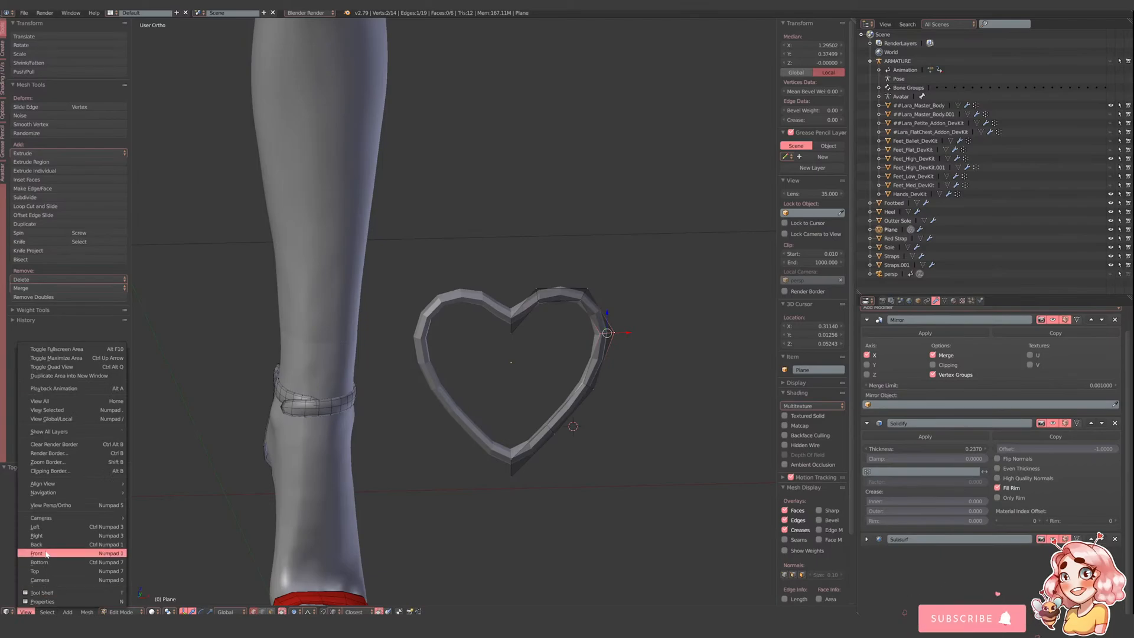
key(KP_1)
alt+shift+click(626, 322)
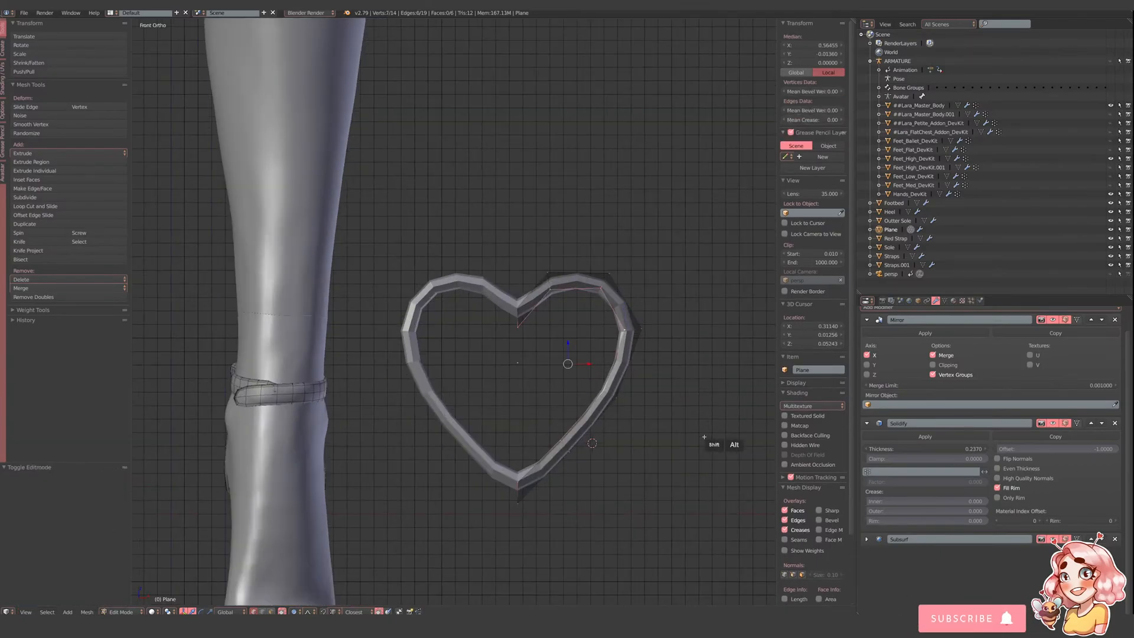
key(s)
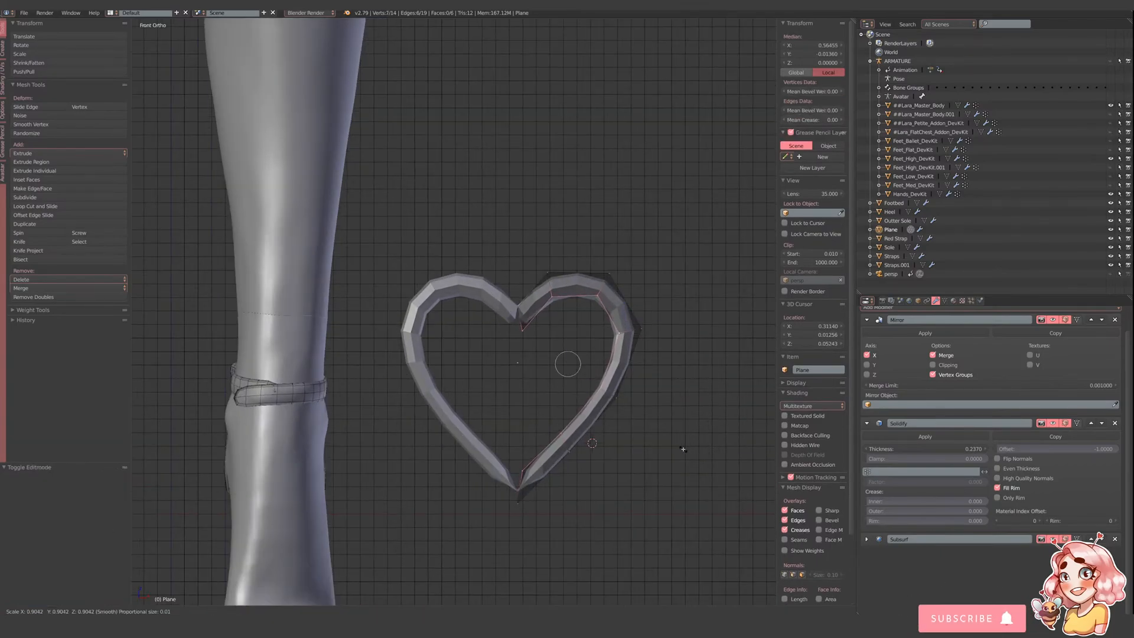
click(671, 449)
- Enable Clipping on the Mirror modifier and move the heart's inner top and bottom vertices onto the centre line
right_click(526, 332)
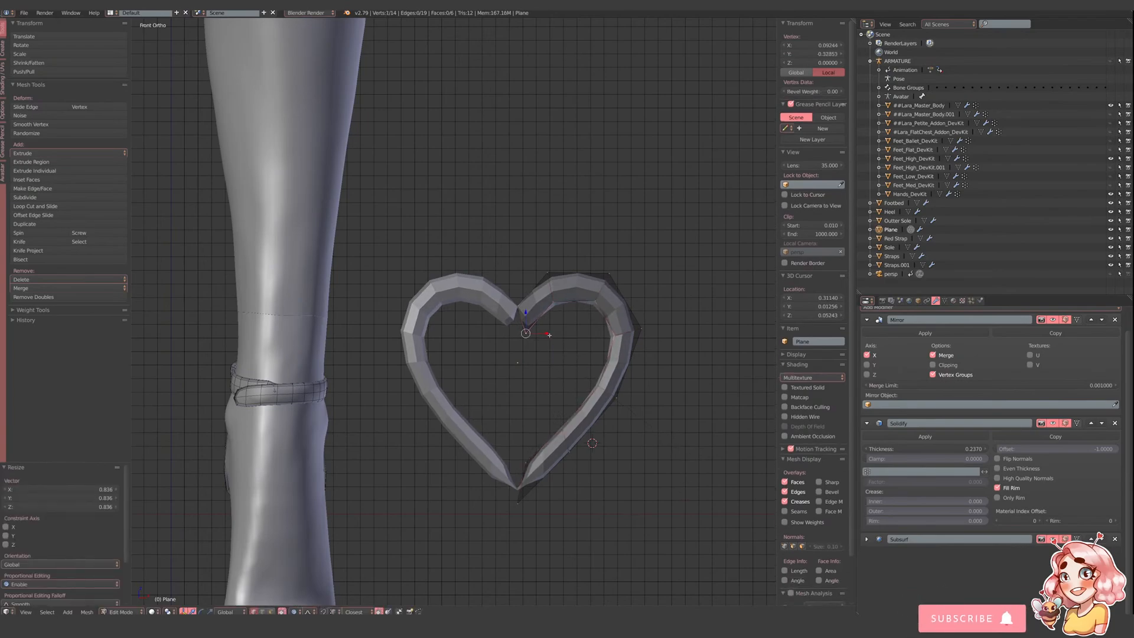
drag(548, 334, 535, 341)
click(933, 365)
right_click(524, 464)
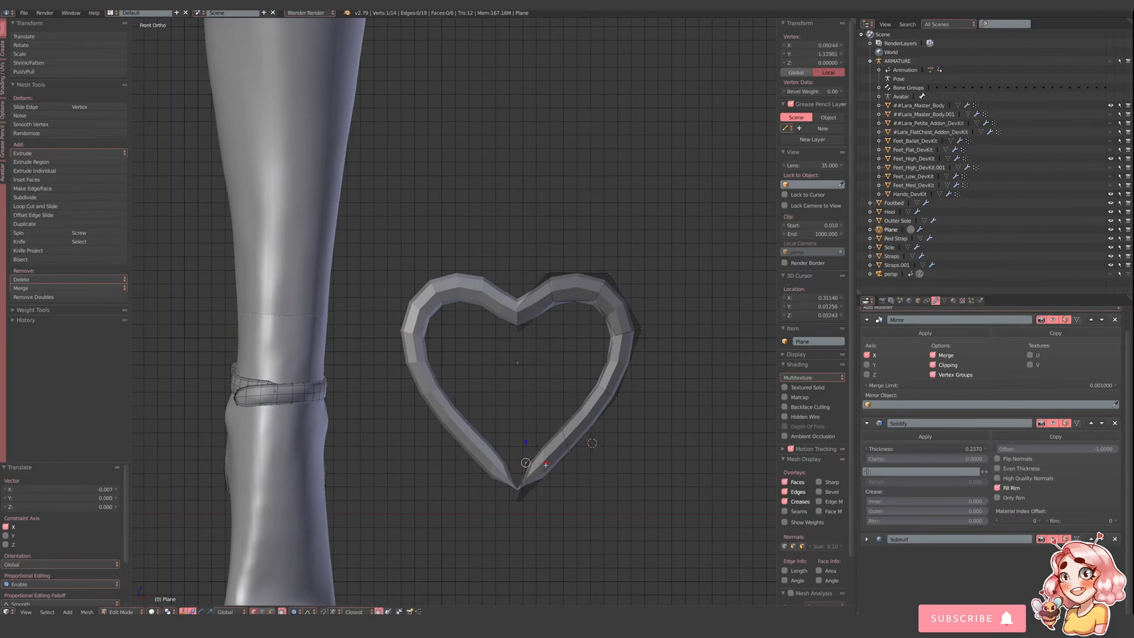
drag(545, 464, 526, 465)
right_click(519, 503)
drag(539, 504, 529, 505)
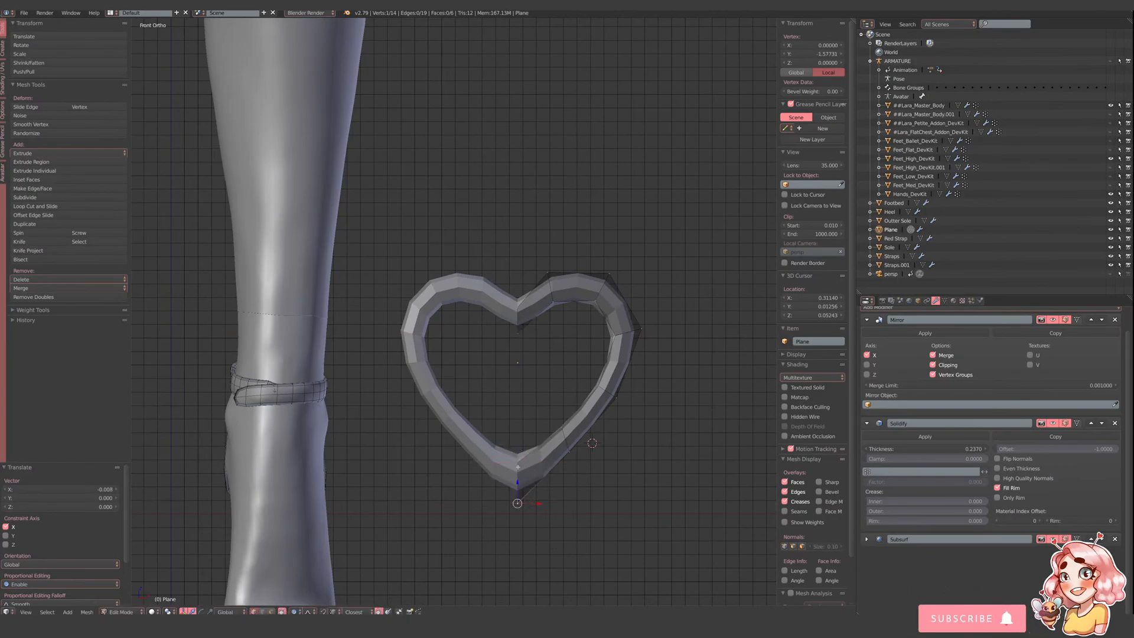
- Lower the inner bottom vertex by about 0.006 and shift the vertex pair at the upper notch slightly down
right_click(517, 466)
drag(517, 442, 517, 451)
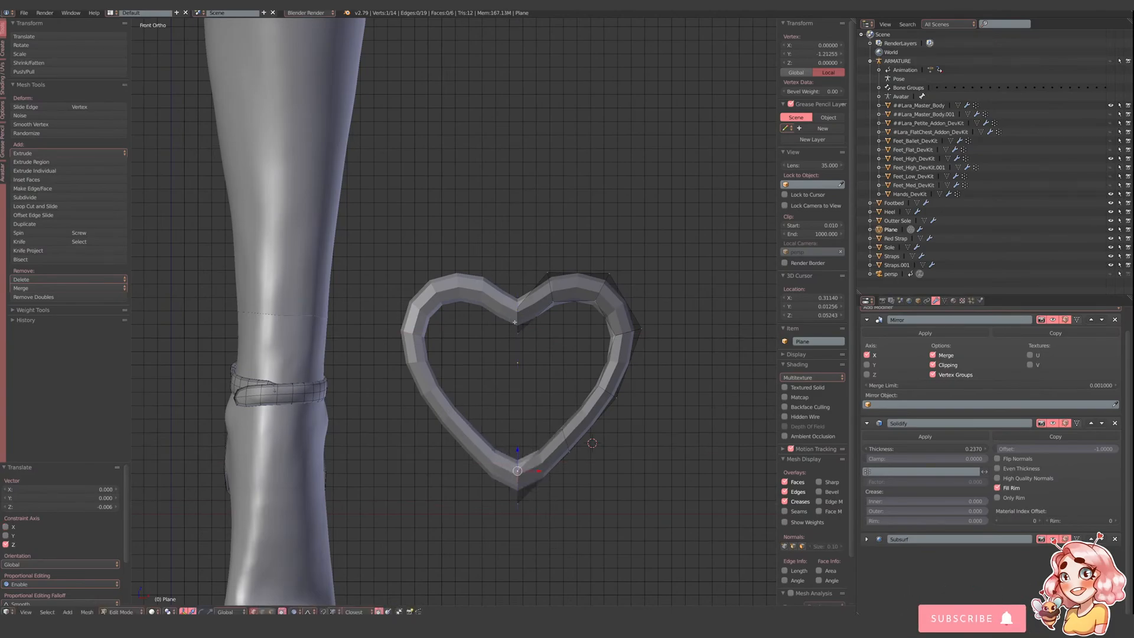
right_click(520, 310)
shift+right_click(518, 332)
click(516, 305)
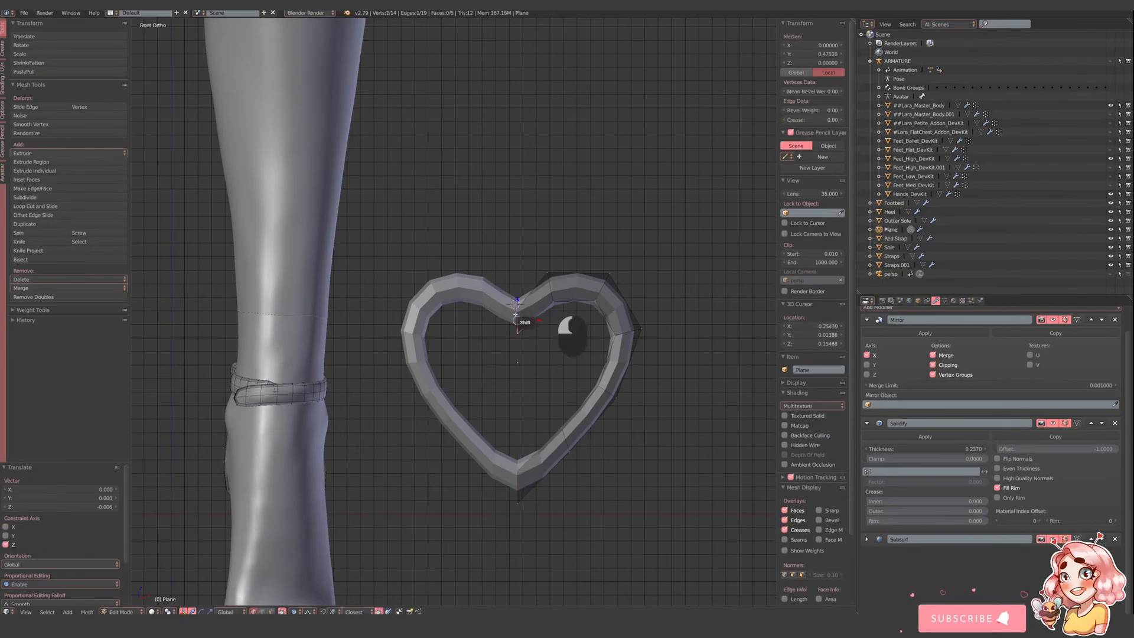
drag(518, 302, 517, 311)
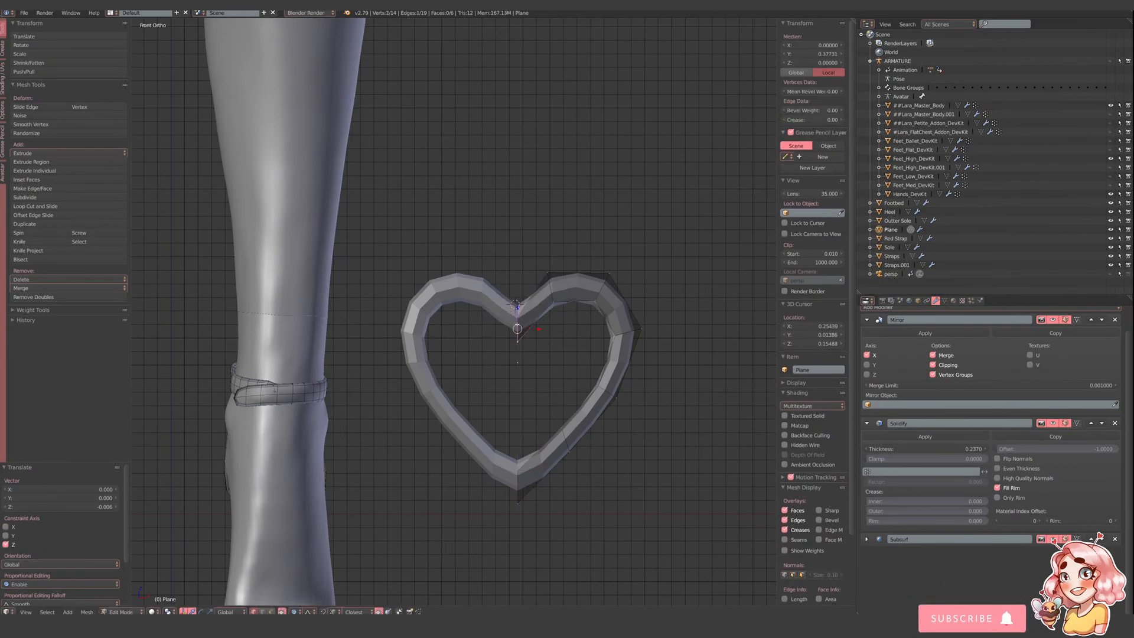
- Move the inner vertex on the lower side inward by about 0.004 and the vertex pair above it by about 0.005
right_click(569, 439)
drag(593, 442, 579, 435)
right_click(615, 396)
shift+right_click(600, 386)
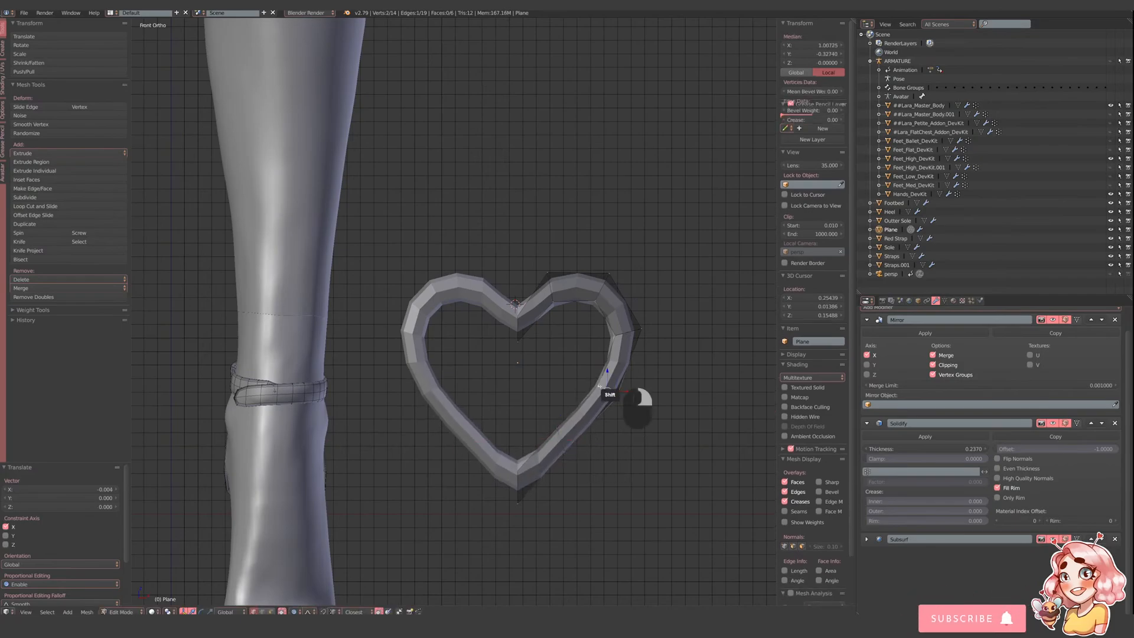
drag(623, 391, 616, 392)
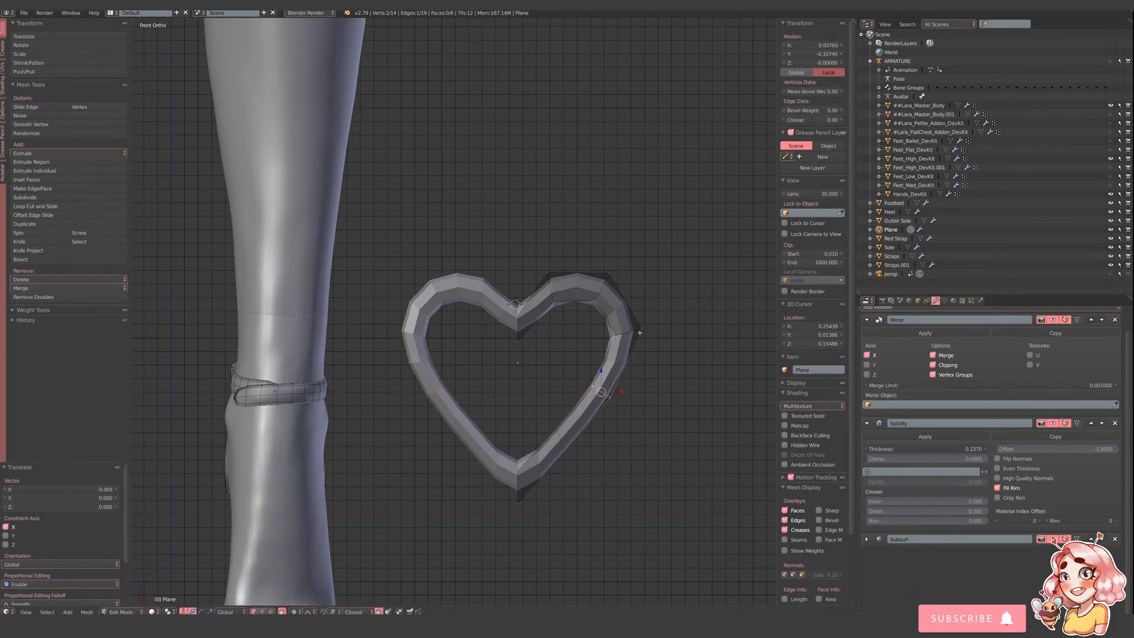
- Move the vertex pair at the heart's widest side outward by about 0.003 and nudge the pair below it outward
right_click(640, 332)
shift+right_click(616, 335)
drag(627, 315, 648, 337)
right_click(612, 396)
shift+right_click(592, 387)
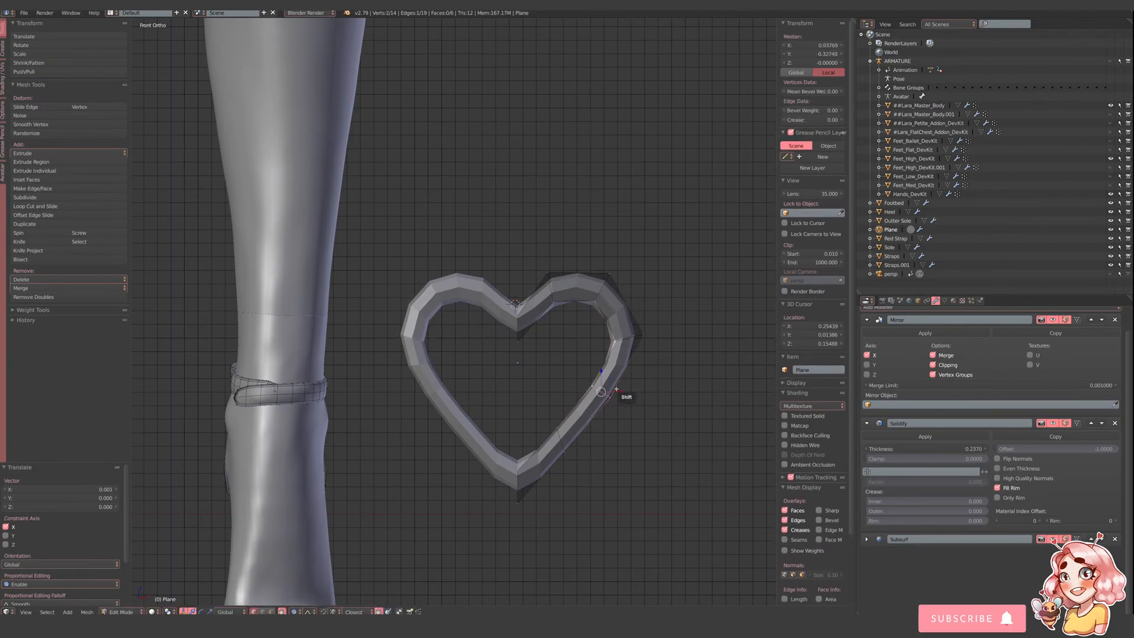
click(616, 389)
drag(620, 391, 620, 391)
key(Tab)
key(Tab)
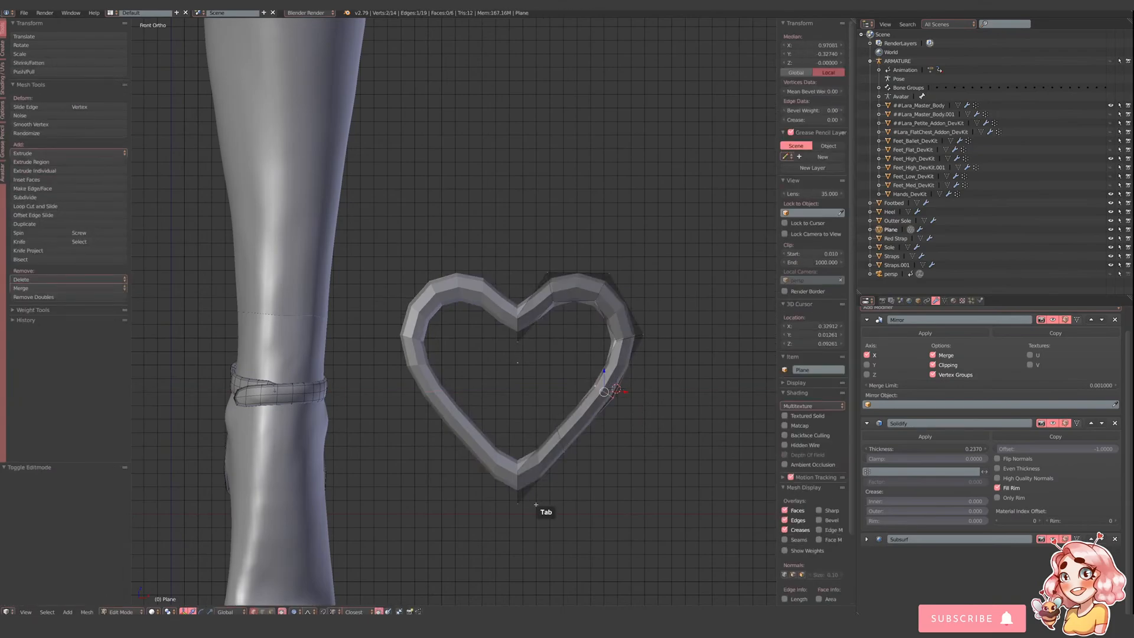
- Add one edge loop across the heart outline close to its bottom tip to sharpen the point
right_click(518, 471)
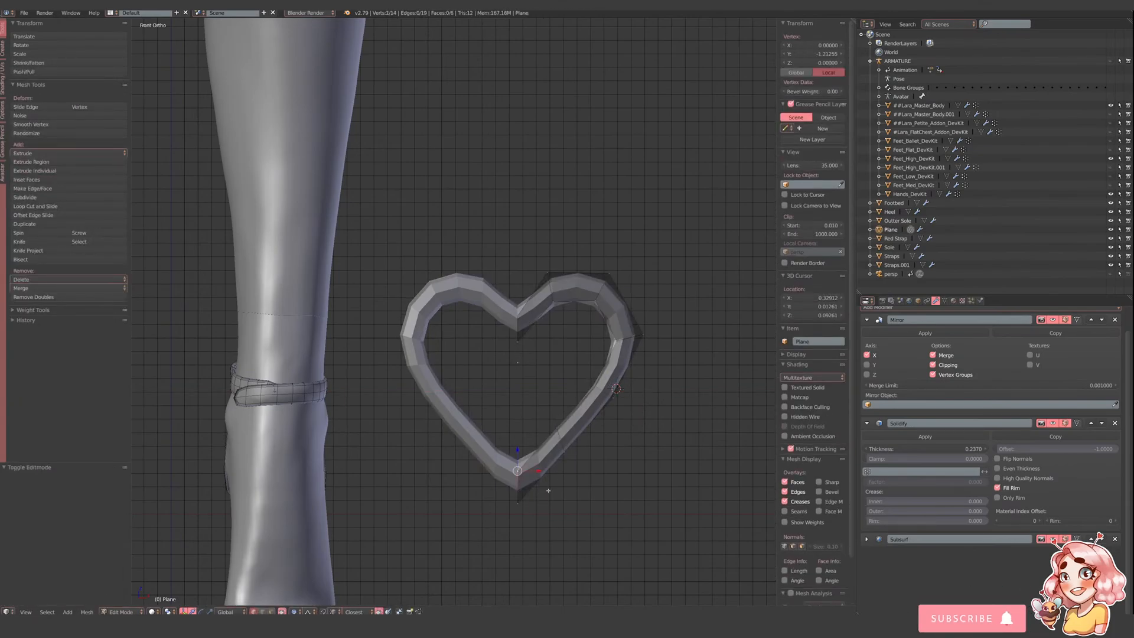
key(ctrl+r)
click(533, 479)
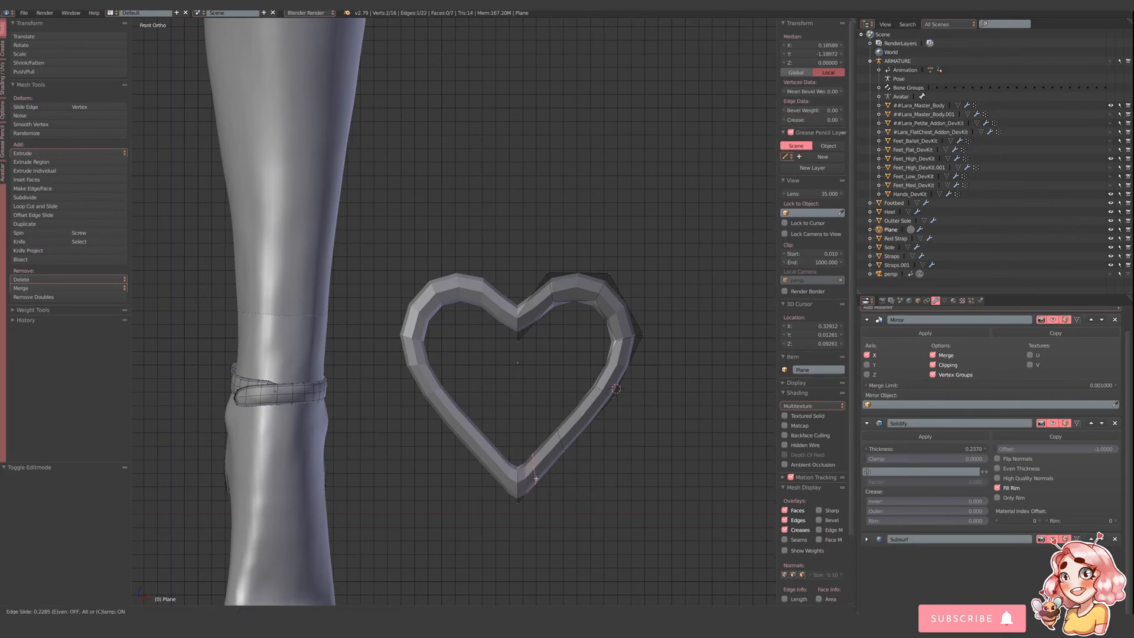
click(539, 476)
- Try adding an edge loop beside the heart's upper notch and nudging the nearby inner vertices, and undo these edits
key(ctrl+r)
click(545, 319)
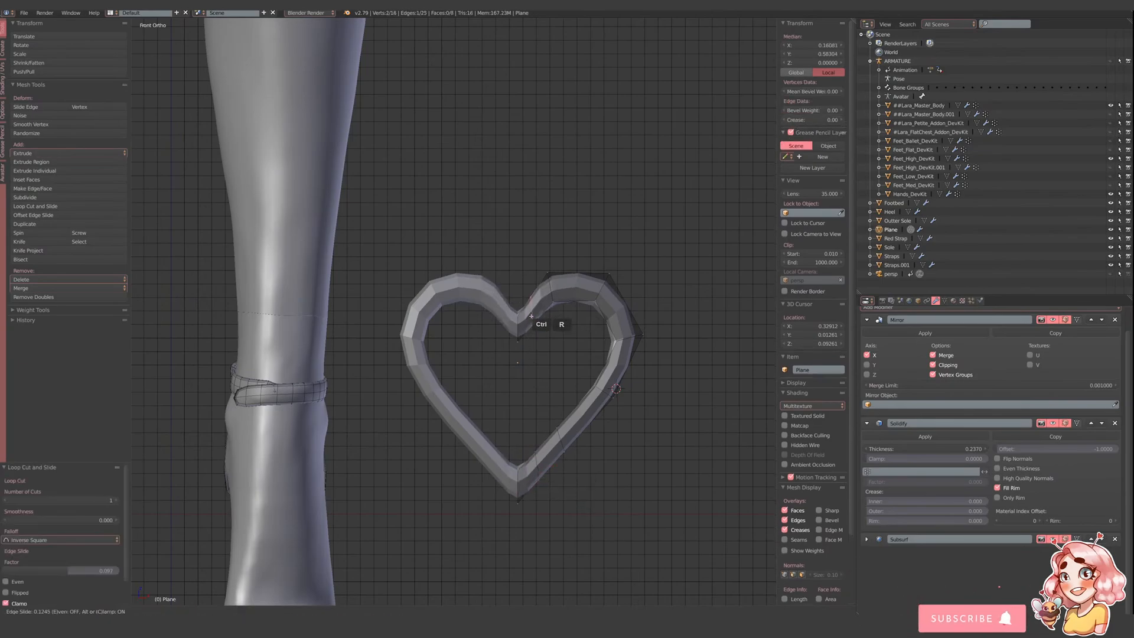
click(529, 316)
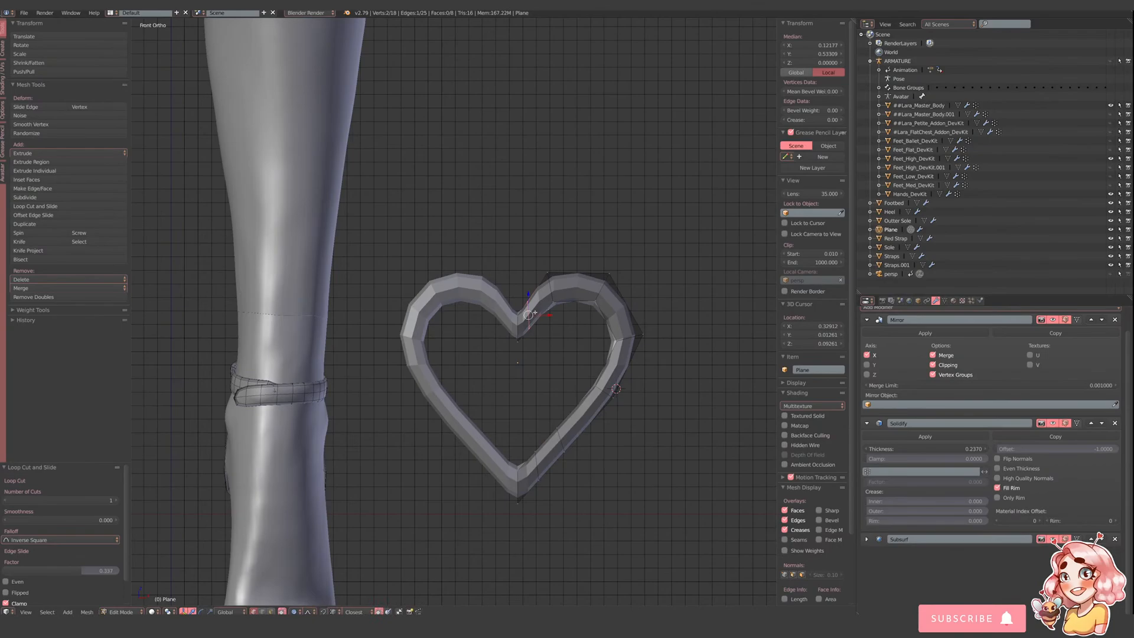
right_click(529, 300)
drag(528, 282, 527, 280)
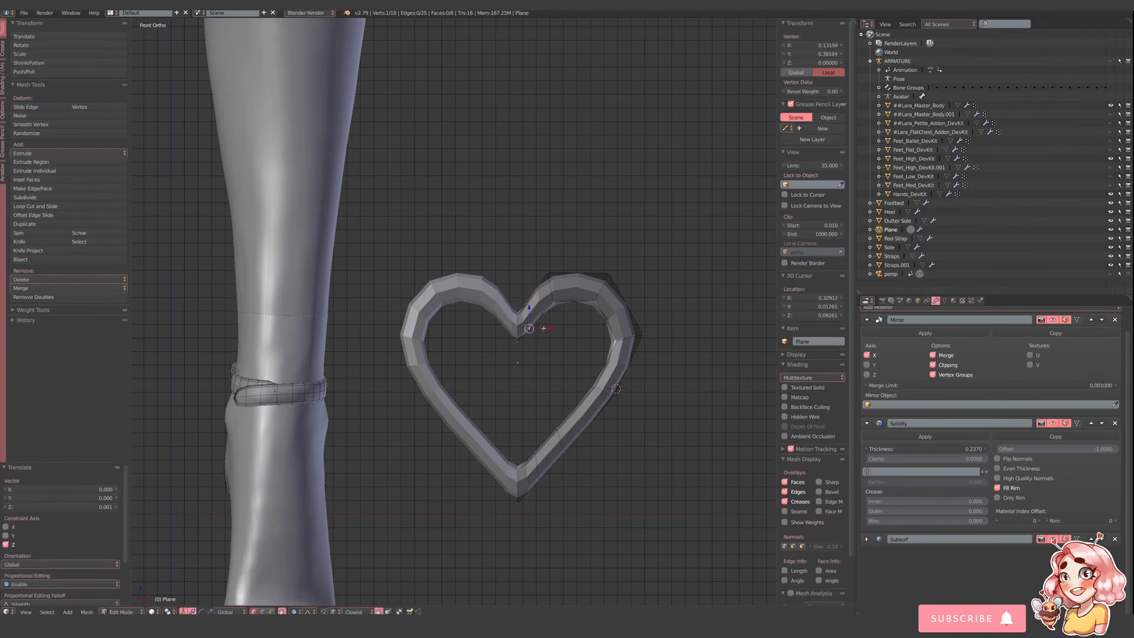
drag(543, 329, 547, 326)
right_click(552, 303)
right_click(520, 313)
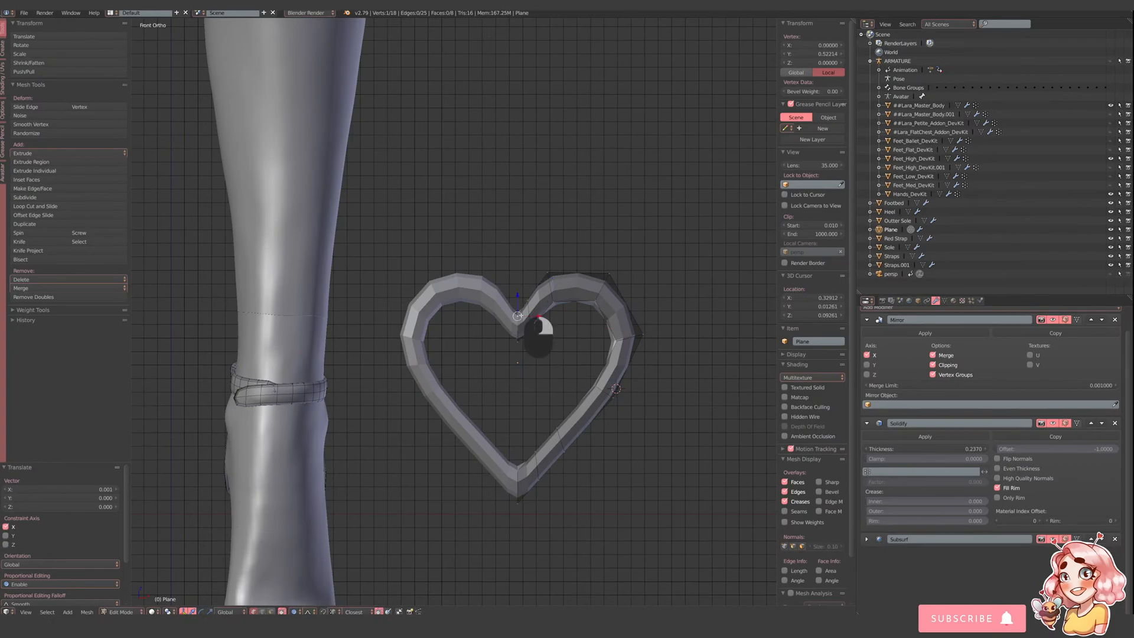
drag(521, 297, 521, 292)
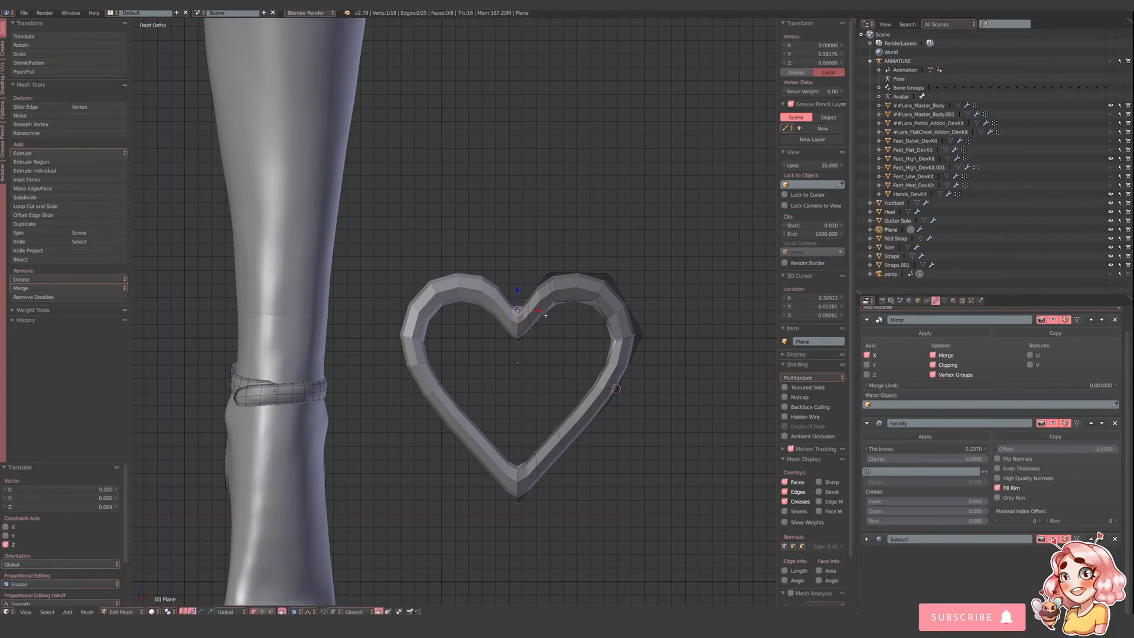
key(ctrl+z)
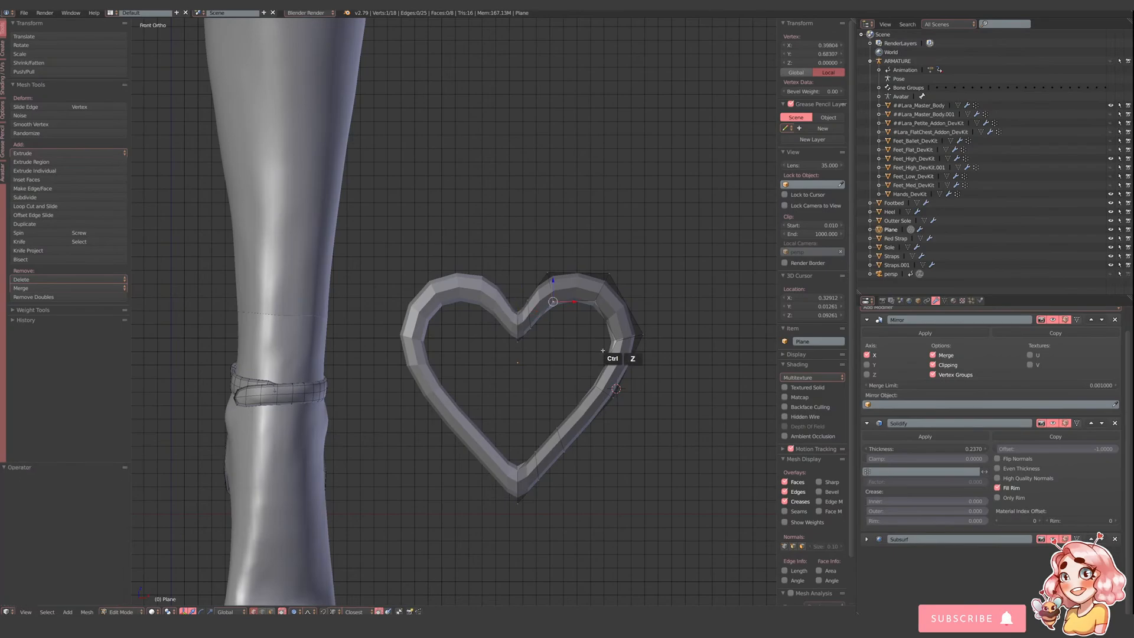
key(ctrl+z)
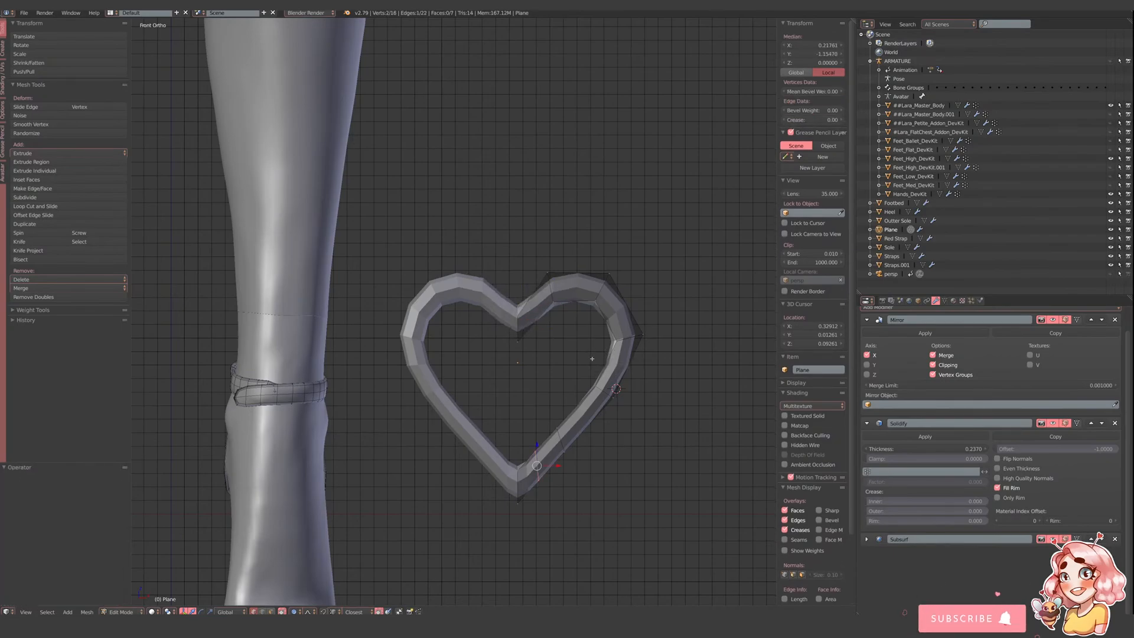
- Return the heart to Object Mode and collapse its Solidify and Mirror modifier settings
key(Tab)
scroll(633, 372, down, 2)
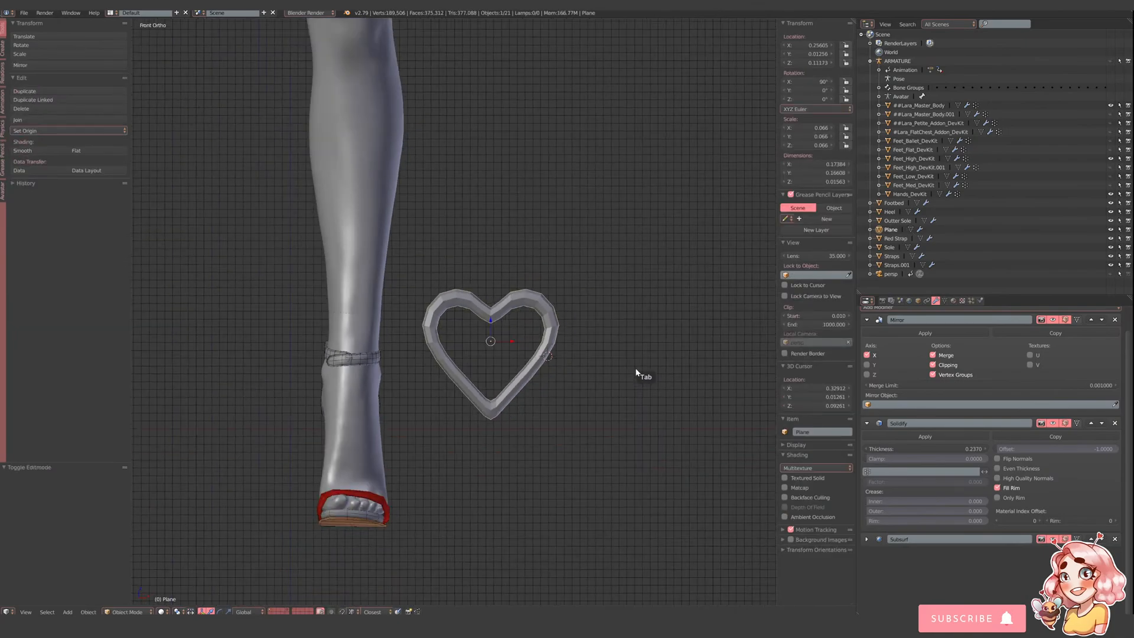
key(s)
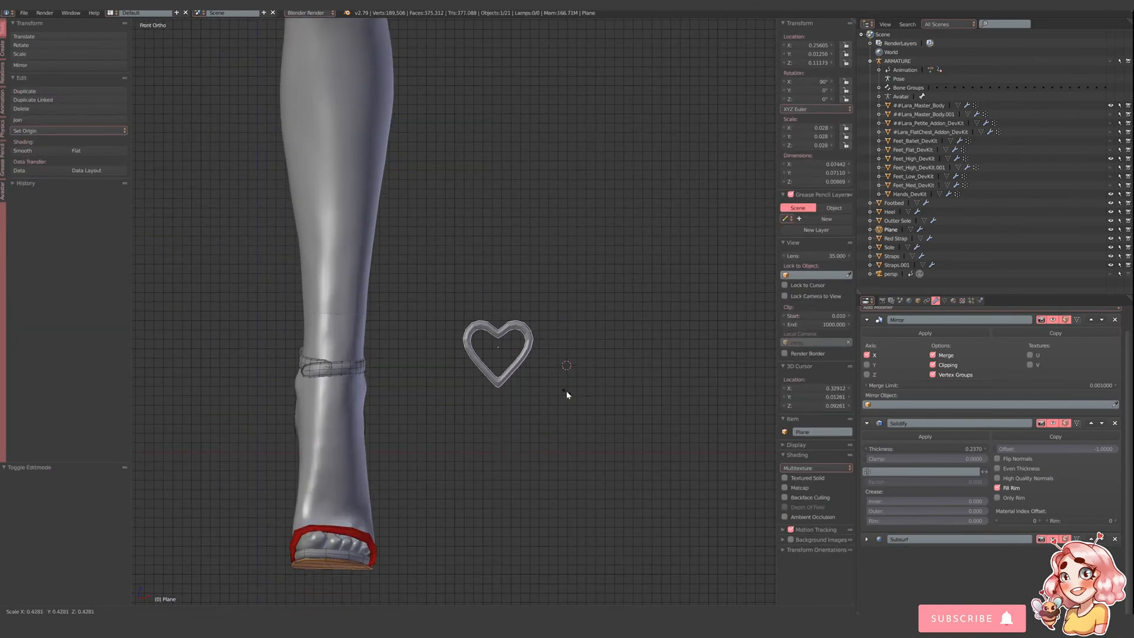
right_click(567, 395)
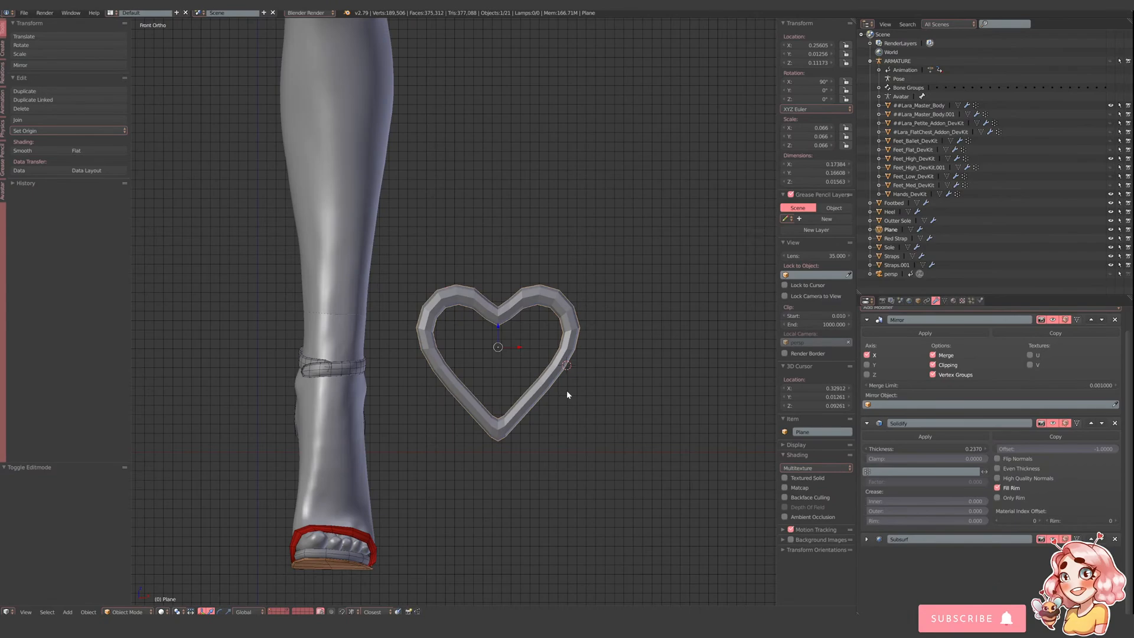
click(866, 423)
click(866, 320)
key(Tab)
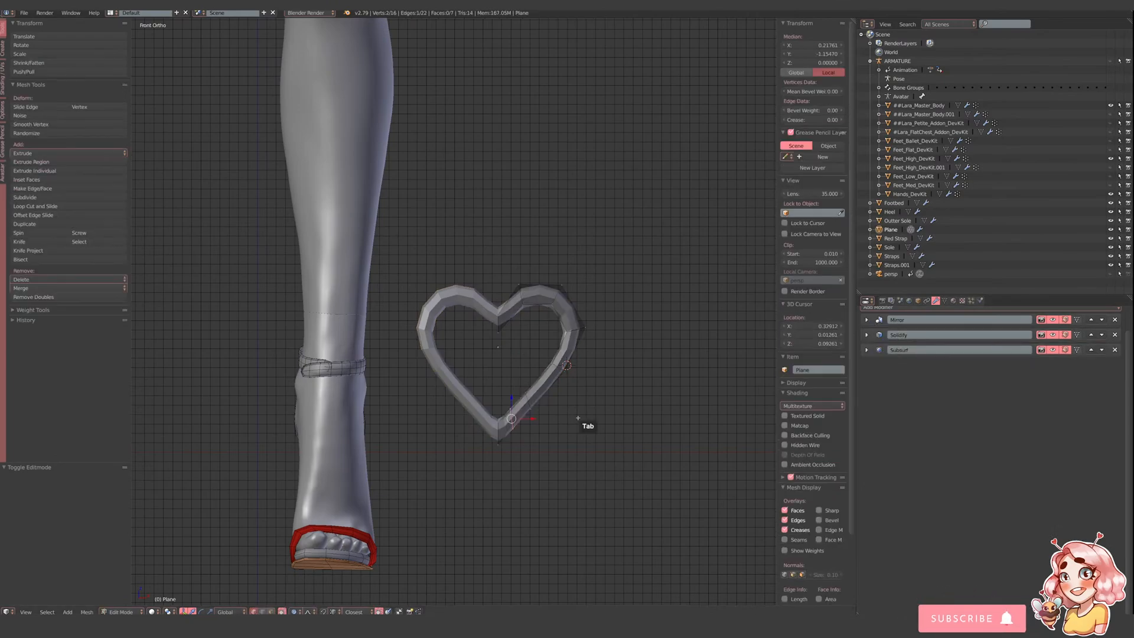
key(a)
key(a)
key(s)
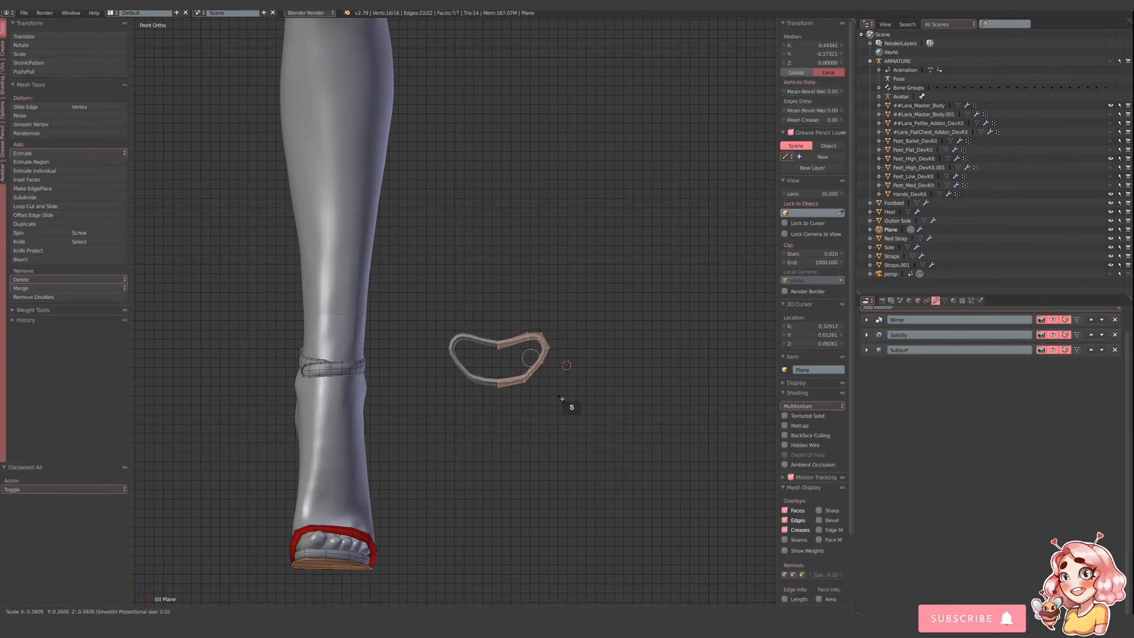
key(Tab)
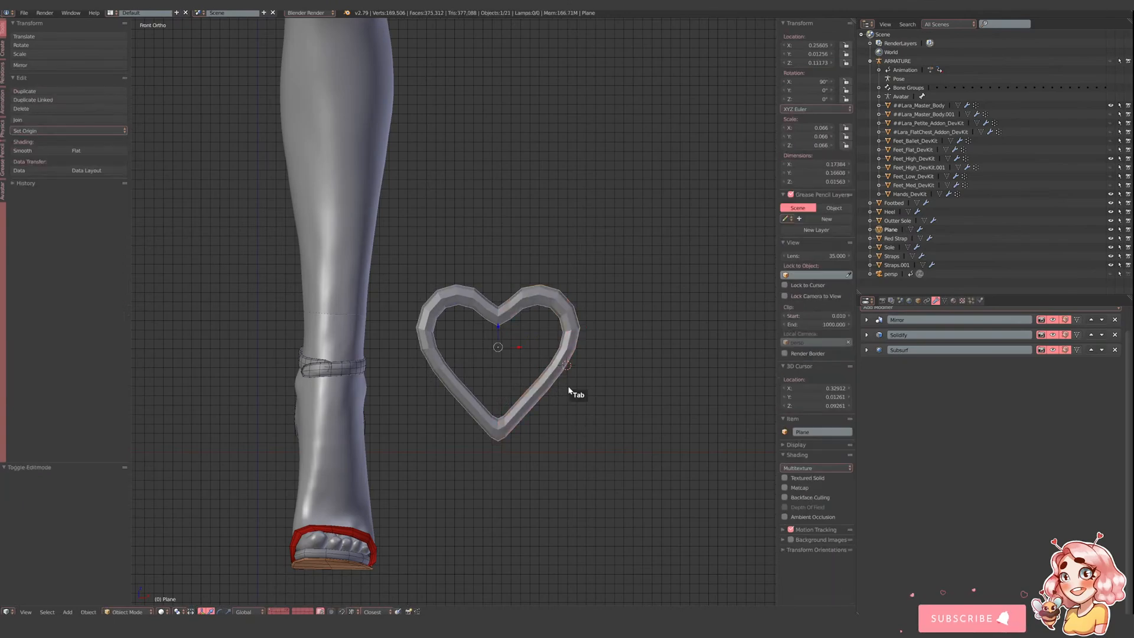
- Scale the whole heart down in Object Mode to about 0.178 of its size
key(s)
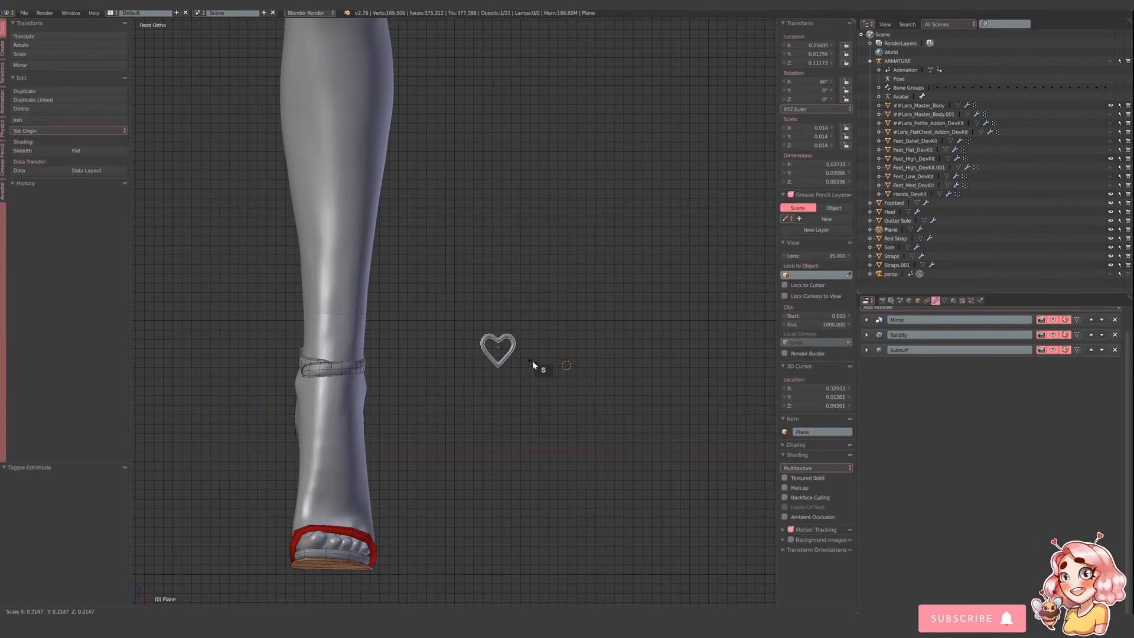
click(529, 359)
scroll(539, 362, up, 3)
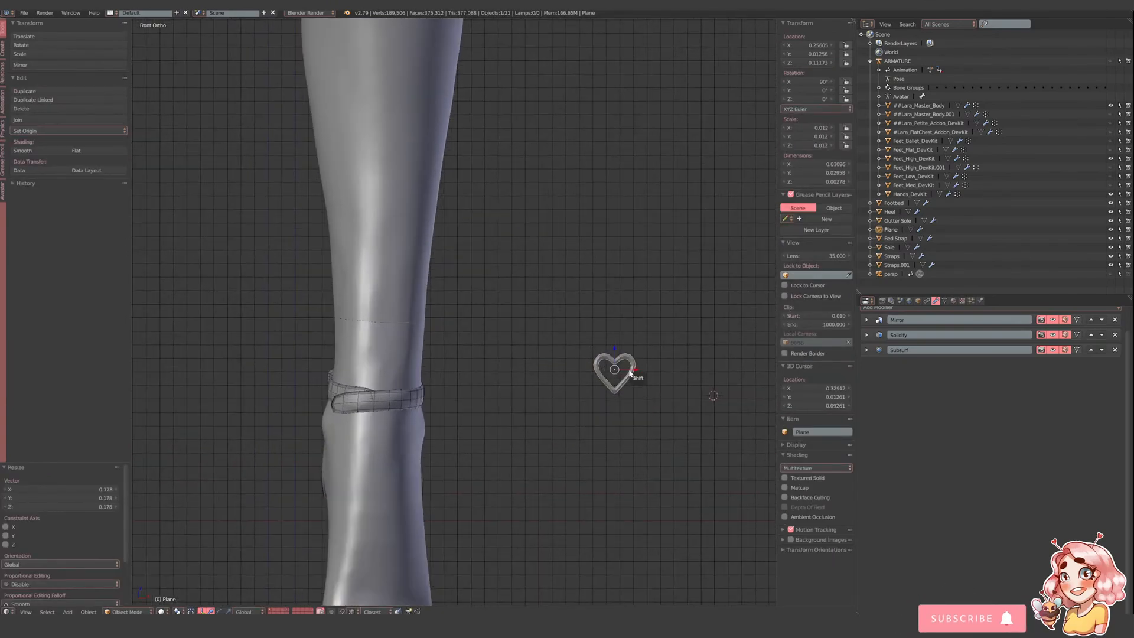
- Move the heart about -0.173 along X and about -0.065 along Y so it sits in front of the ankle
key(g)
key(x)
drag(448, 362, 396, 365)
middle_drag(472, 365, 571, 319)
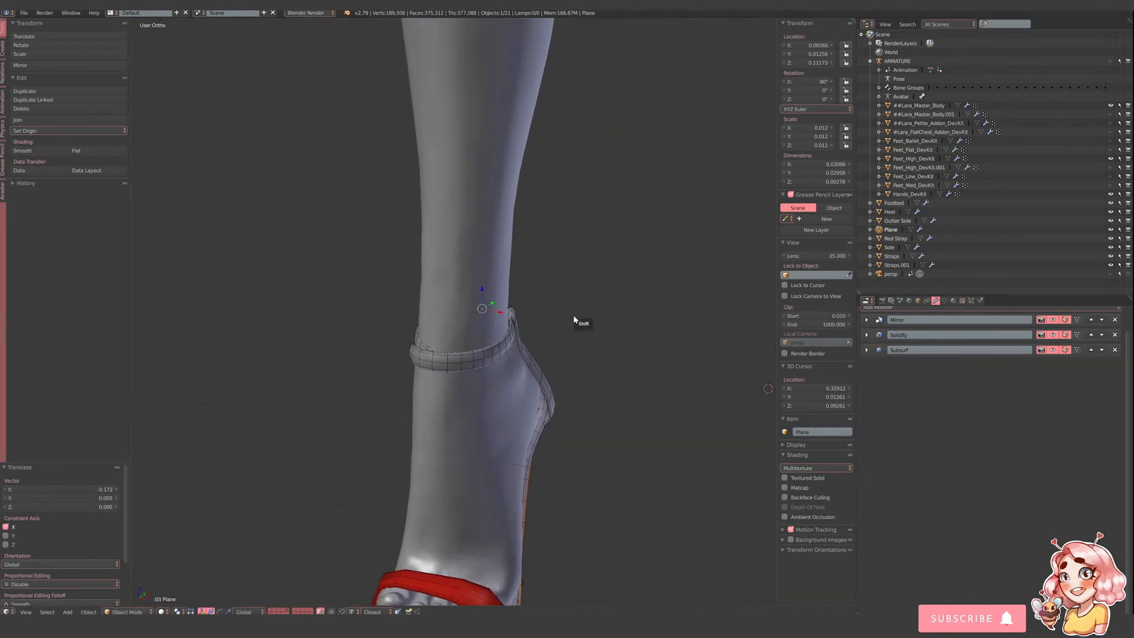
scroll(512, 323, up, 2)
drag(507, 305, 458, 359)
middle_drag(458, 359, 496, 357)
shift+middle_drag(496, 357, 429, 314)
scroll(429, 315, up, 2)
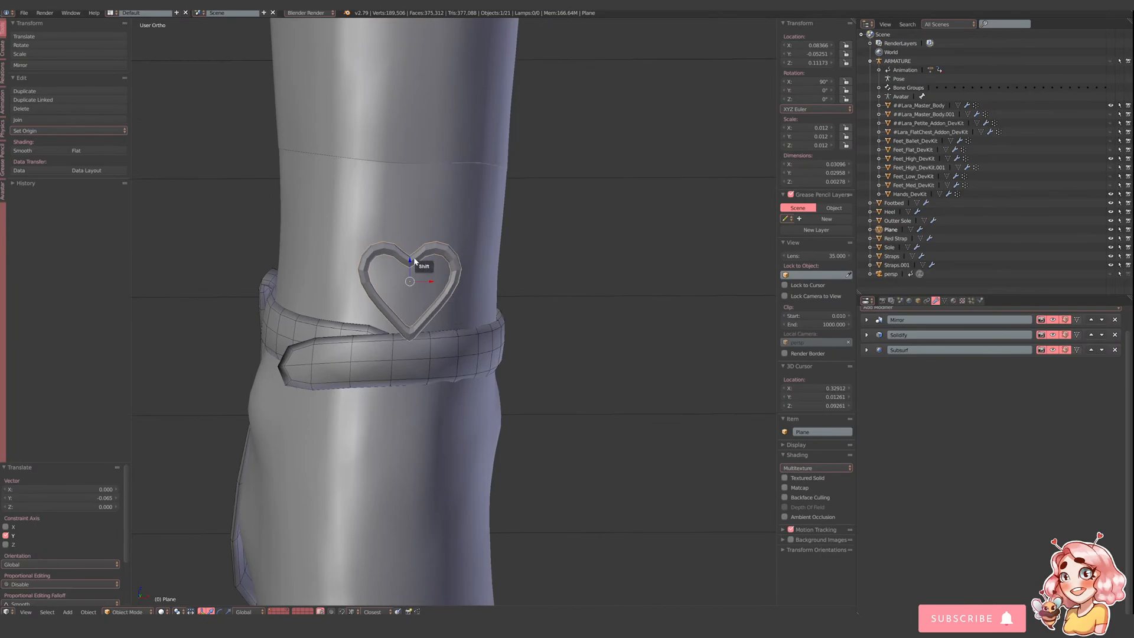
- Lower the heart about 0.020 along Z onto the front of the ankle strap
drag(414, 260, 417, 330)
scroll(417, 332, down, 3)
middle_drag(434, 334, 415, 355)
shift+middle_drag(489, 384, 564, 434)
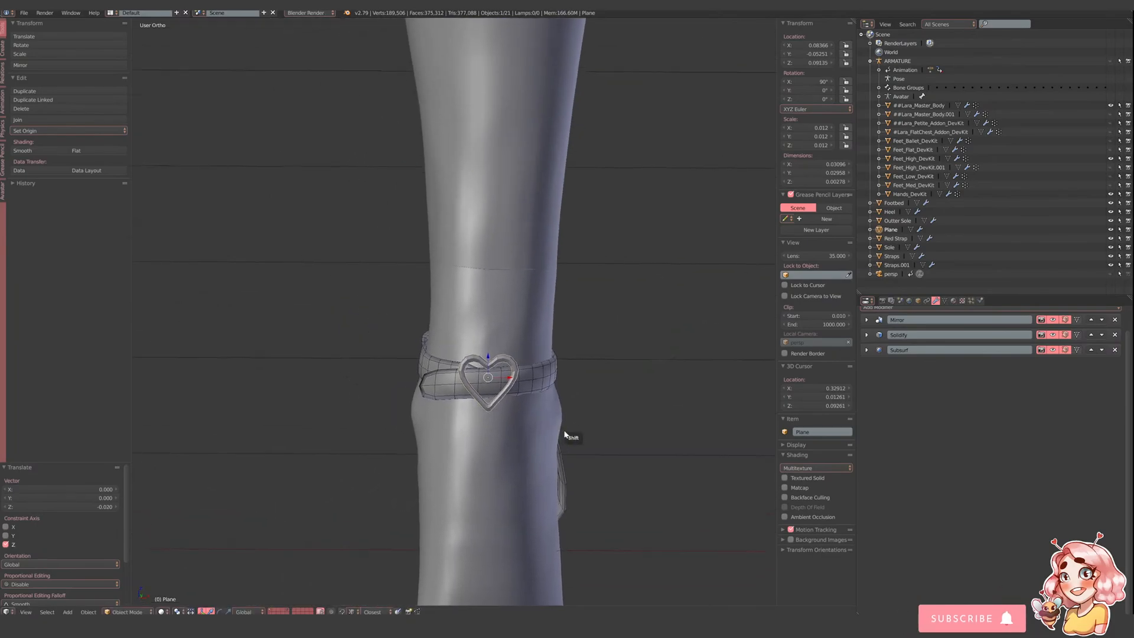
- Open the heart for mesh editing, select the vertex pair across its lower right side and disable proportional editing
scroll(566, 437, up, 4)
key(Tab)
shift+middle_drag(582, 509, 524, 392)
scroll(518, 405, up, 3)
right_click(521, 422)
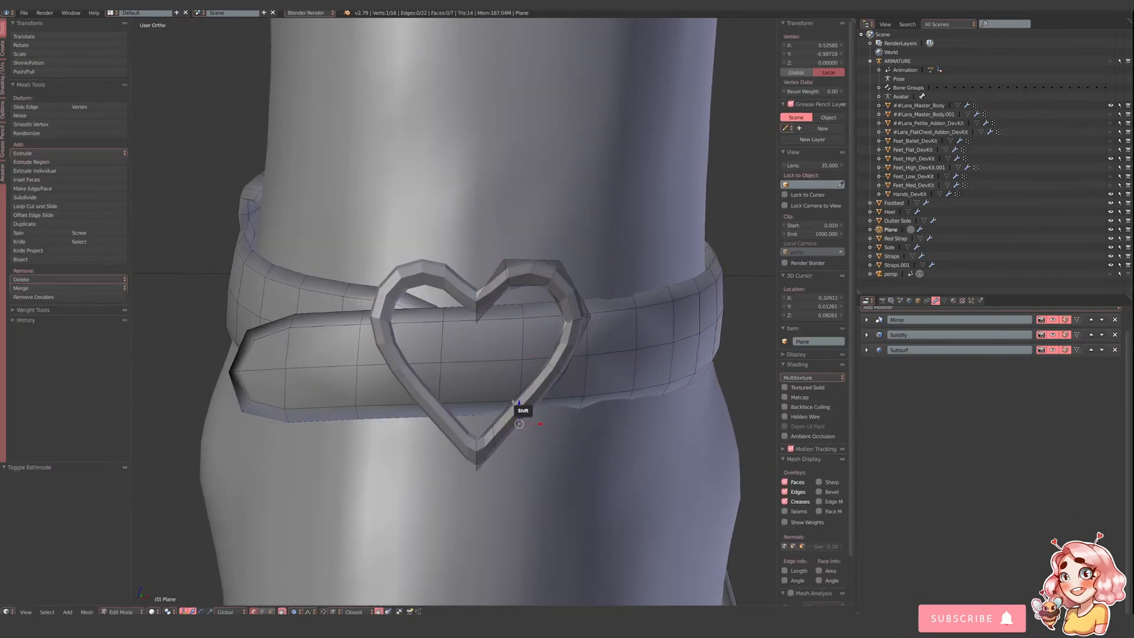
shift+right_click(512, 402)
drag(537, 413, 541, 414)
key(ctrl+z)
click(295, 611)
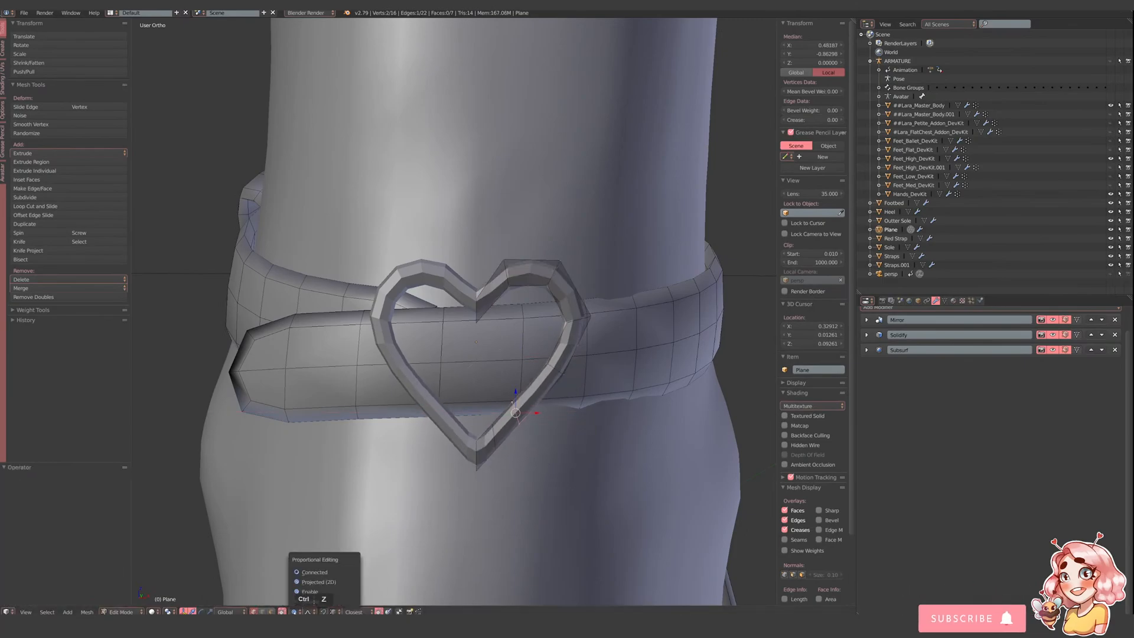
click(305, 601)
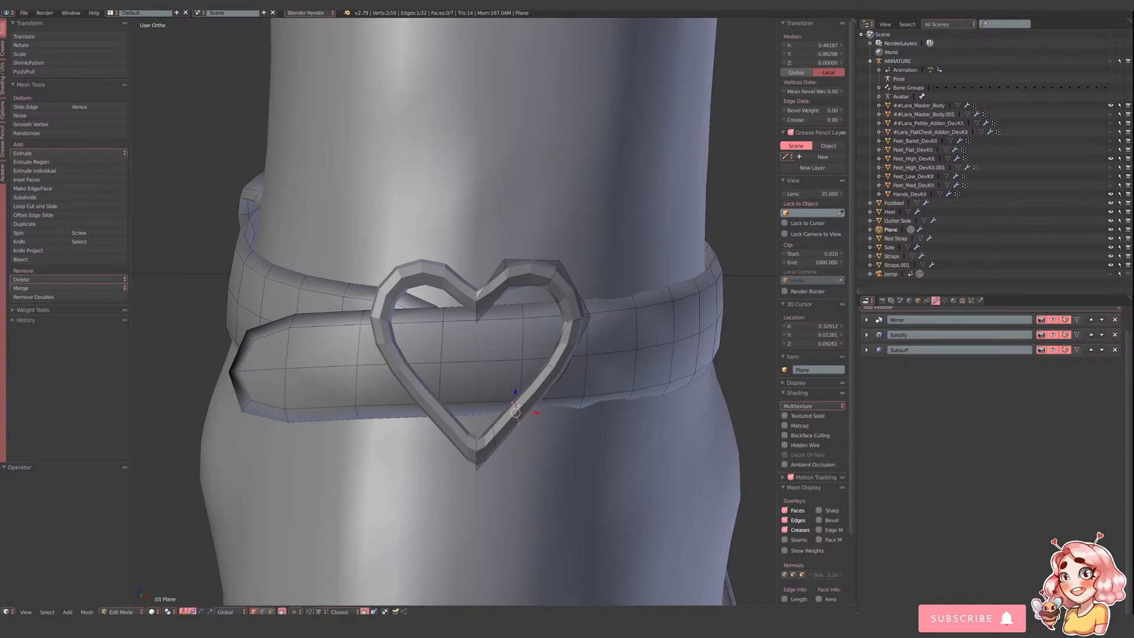
- Nudge the vertex pairs on the heart's lower right side, near the bottom tip, slightly outward along X
drag(537, 413, 541, 412)
right_drag(496, 447, 495, 440)
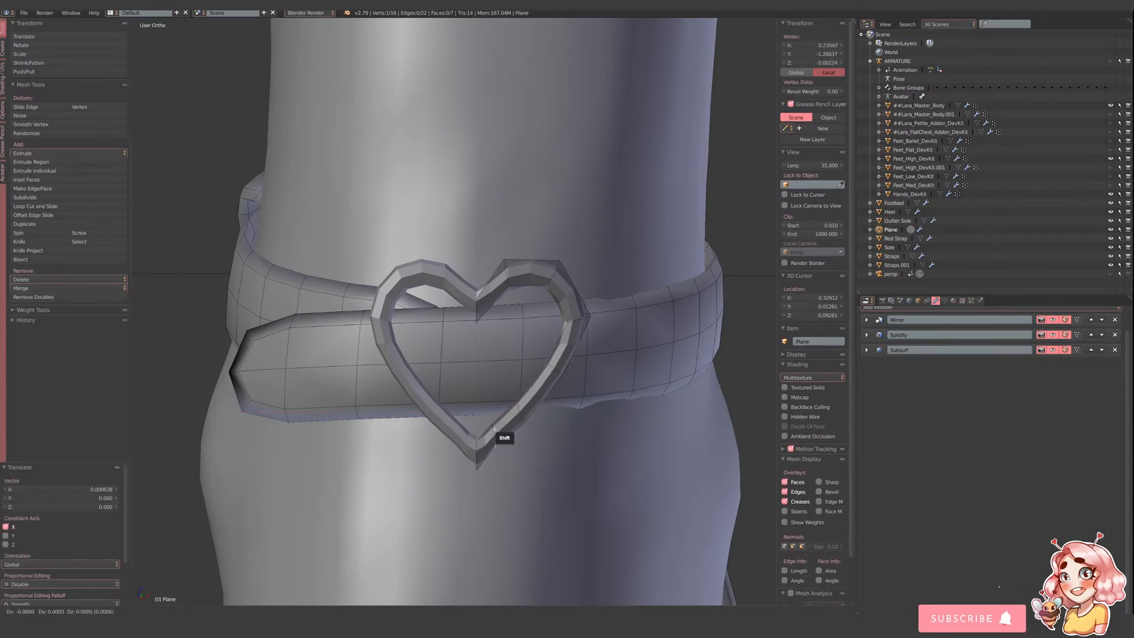
shift+right_click(495, 430)
shift+right_click(493, 424)
drag(514, 436, 542, 412)
- Nudge the vertex pair midway up the heart's right side outward along X and return to Object Mode
right_click(523, 423)
shift+right_click(516, 401)
right_click(563, 375)
shift+right_click(550, 364)
drag(574, 367, 578, 368)
key(Tab)
scroll(597, 378, down, 4)
scroll(585, 363, up, 2)
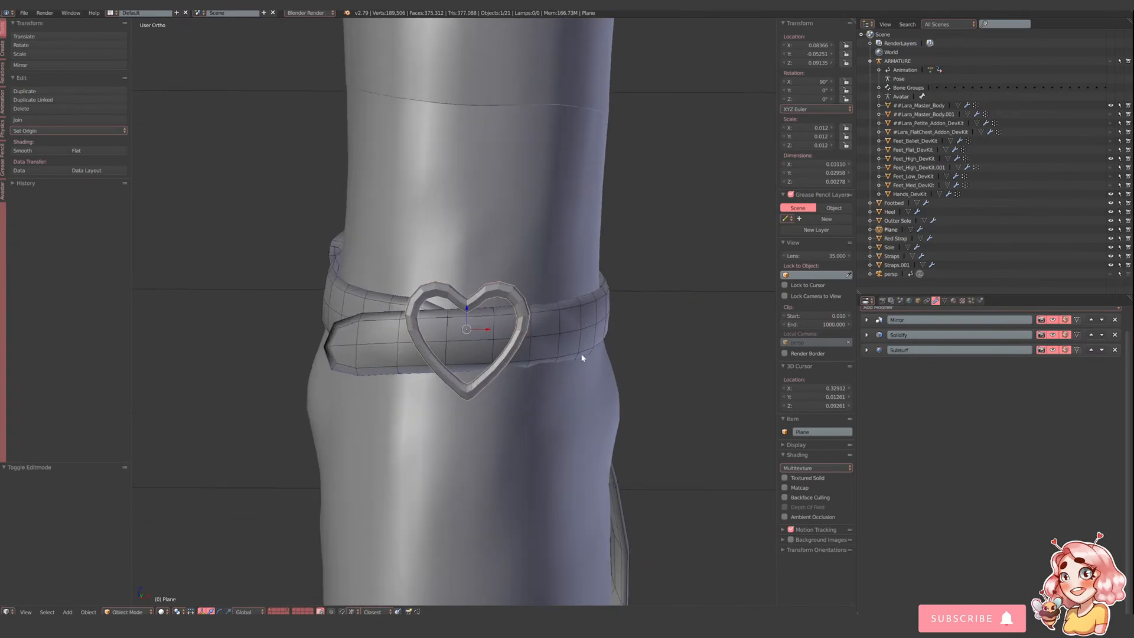
- Move the vertex pair at the heart's widest point about 0.0005 outward along X and adjust the upper lobe's outer pair
scroll(582, 357, up, 3)
key(Tab)
right_click(589, 317)
shift+right_click(568, 319)
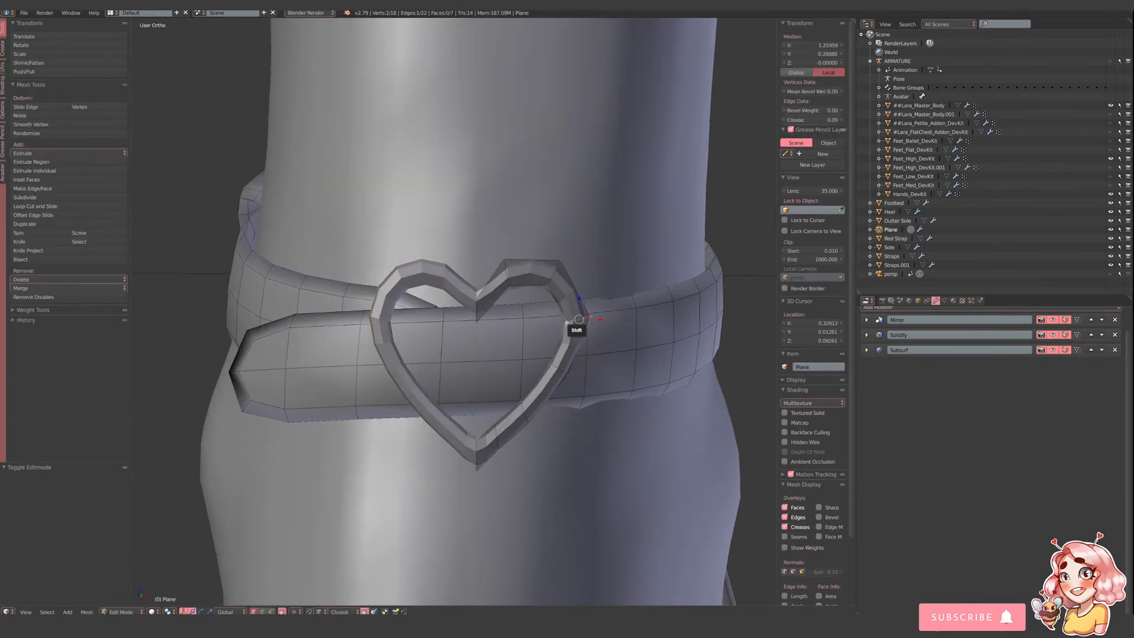
drag(594, 319, 598, 318)
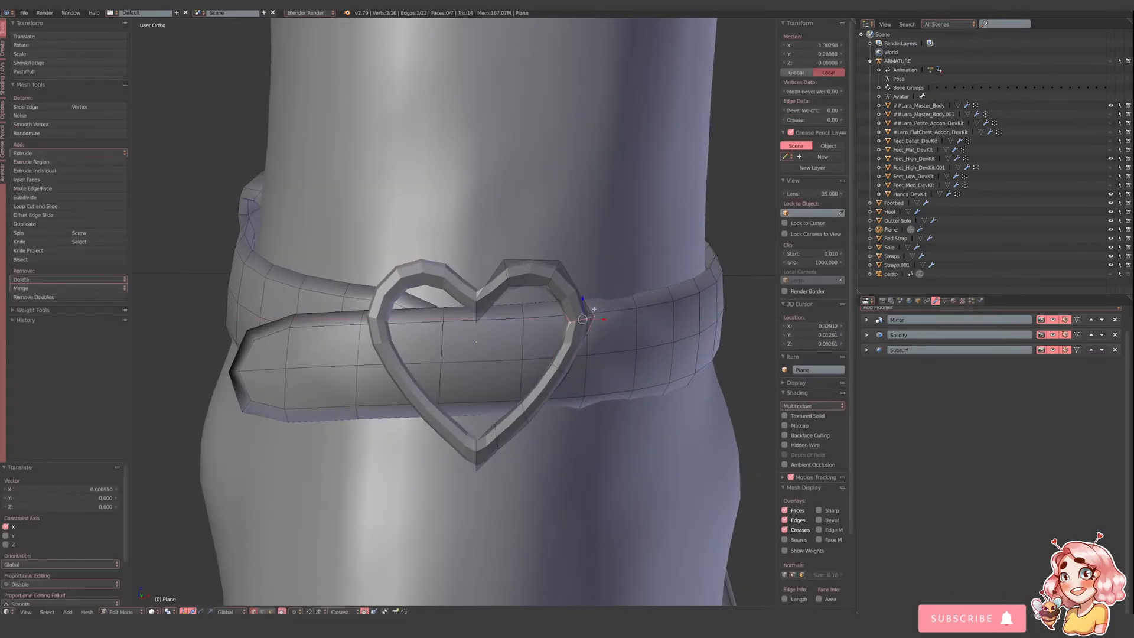
right_click(555, 272)
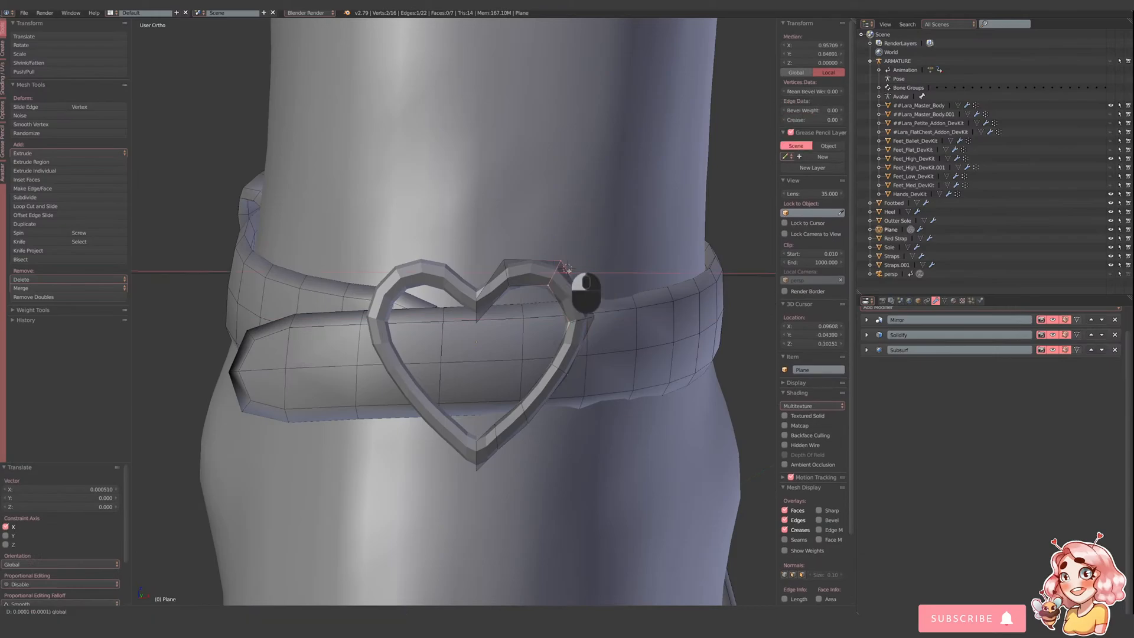
key(Tab)
scroll(591, 330, down, 4)
scroll(587, 346, down, 2)
- Scale the heart to about 0.815 of its size and rotate it about -9.21° to follow the ankle strap
key(a)
mouse_move(572, 365)
middle_down()
mouse_move(552, 377)
mouse_move(571, 385)
middle_up()
scroll(552, 381, up, 4)
scroll(577, 472, up, 2)
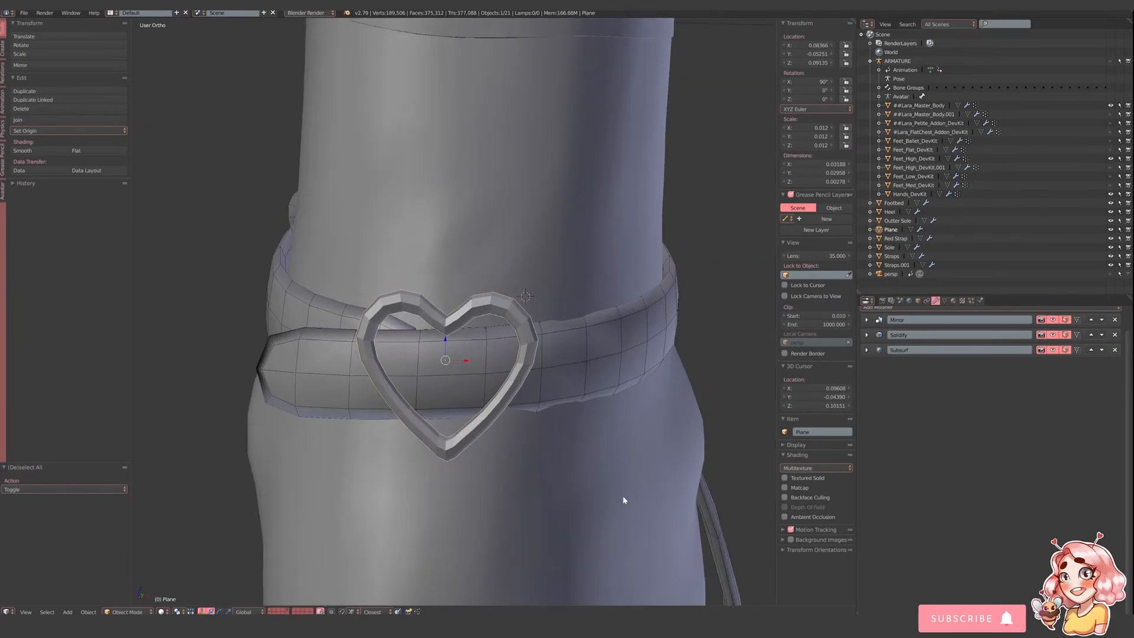
key(s)
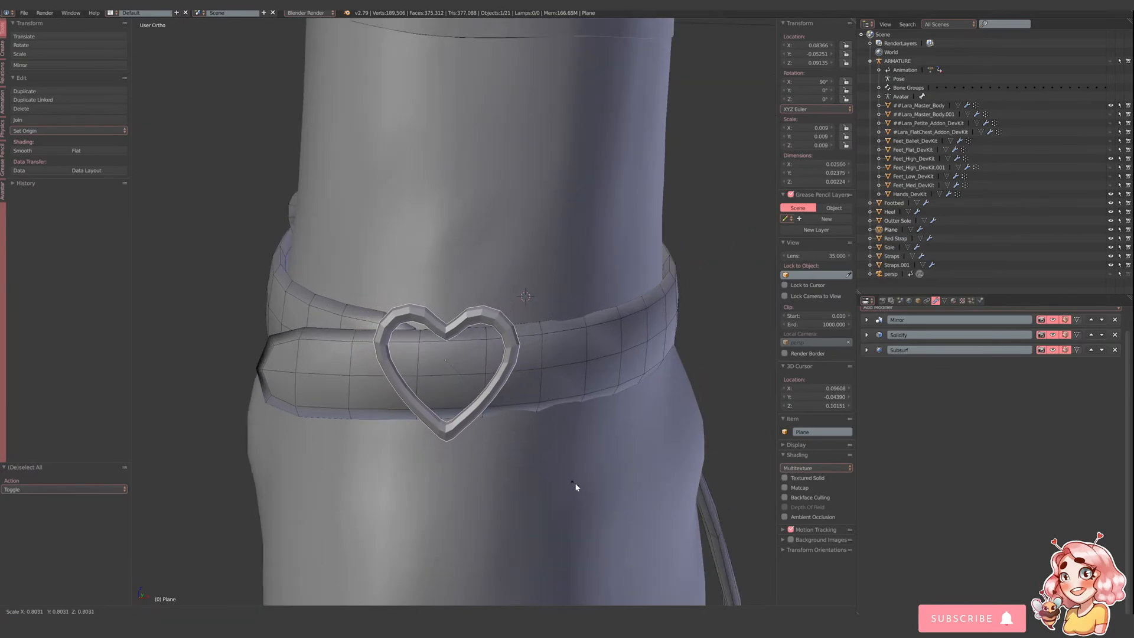
click(578, 480)
middle_drag(579, 479, 484, 486)
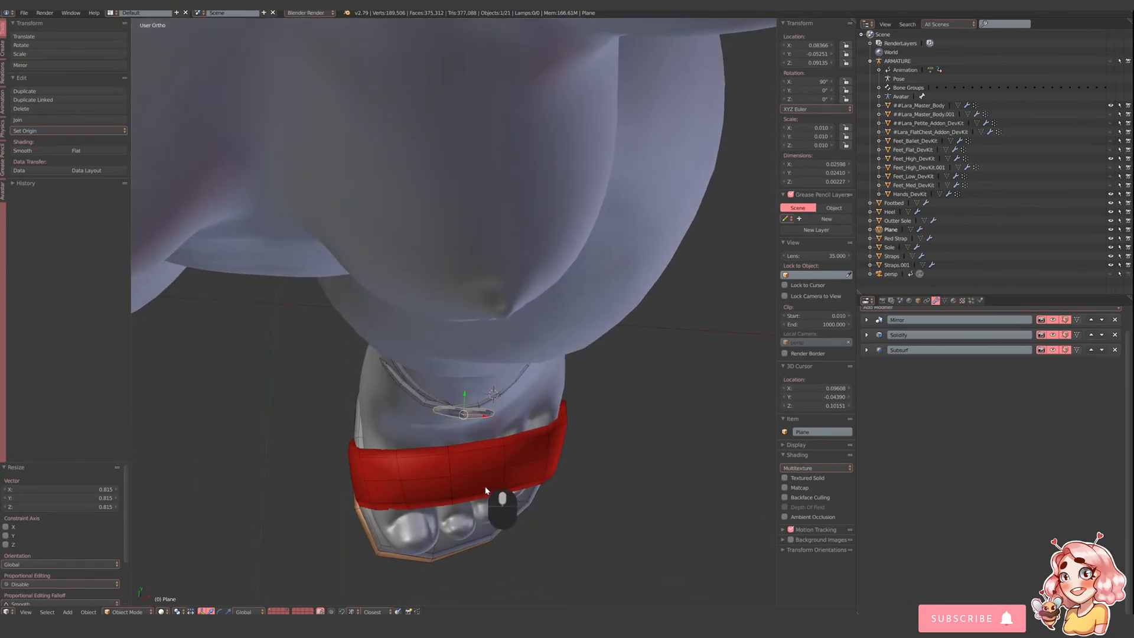
key(r)
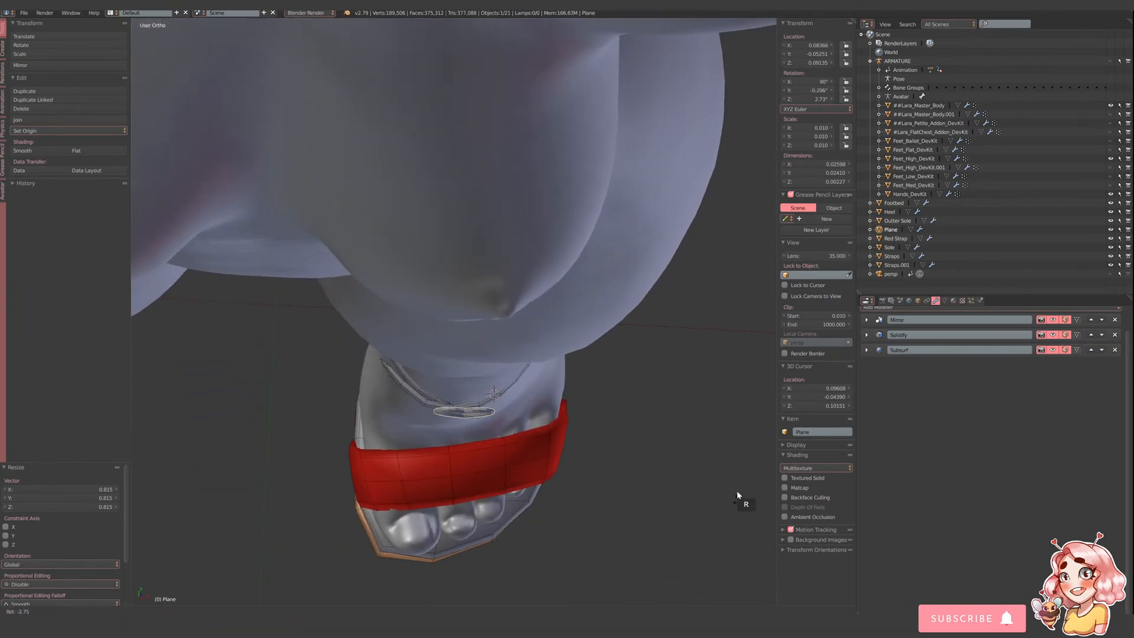
click(742, 467)
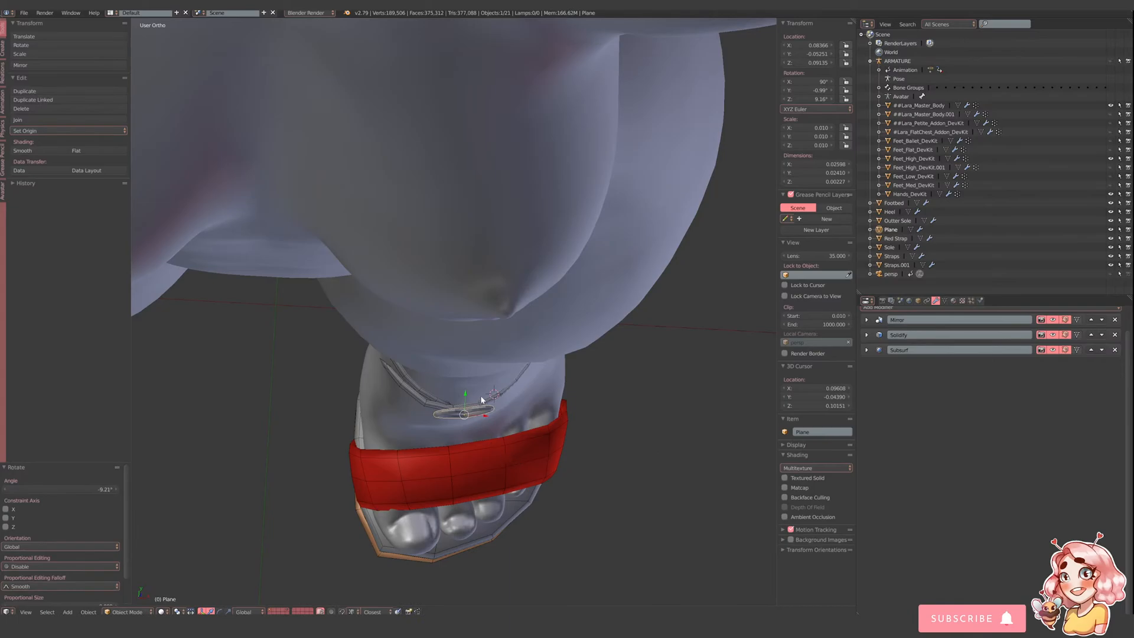
- Move the heart about 0.002 along Y against the strap and give it smooth shading
drag(466, 395, 466, 388)
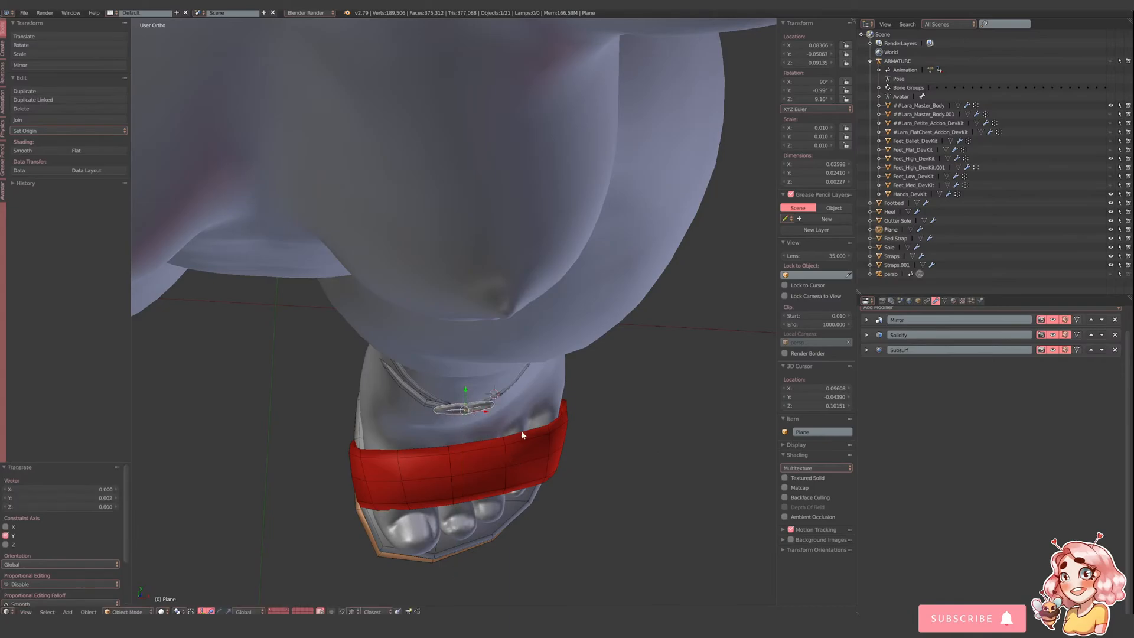
click(44, 152)
mouse_move(484, 378)
middle_down()
mouse_move(554, 350)
mouse_move(478, 367)
middle_up()
- Edit the ankle strap and move its vertex pair behind the heart about -0.005 along X
right_click(537, 347)
key(Tab)
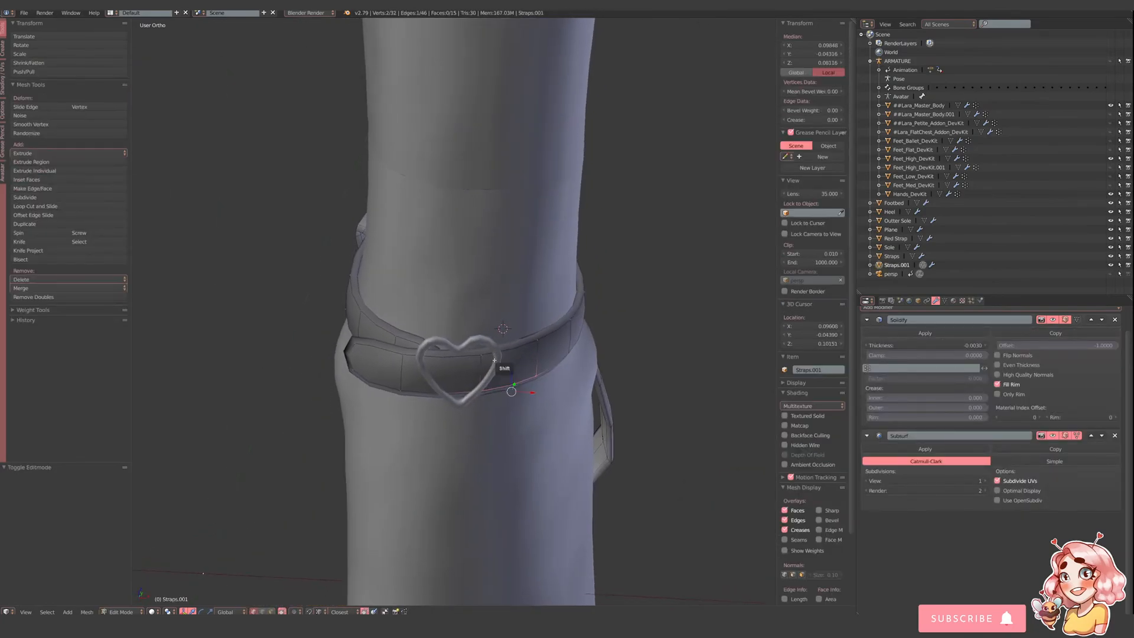
right_click(490, 361)
shift+right_click(497, 388)
key(g)
key(x)
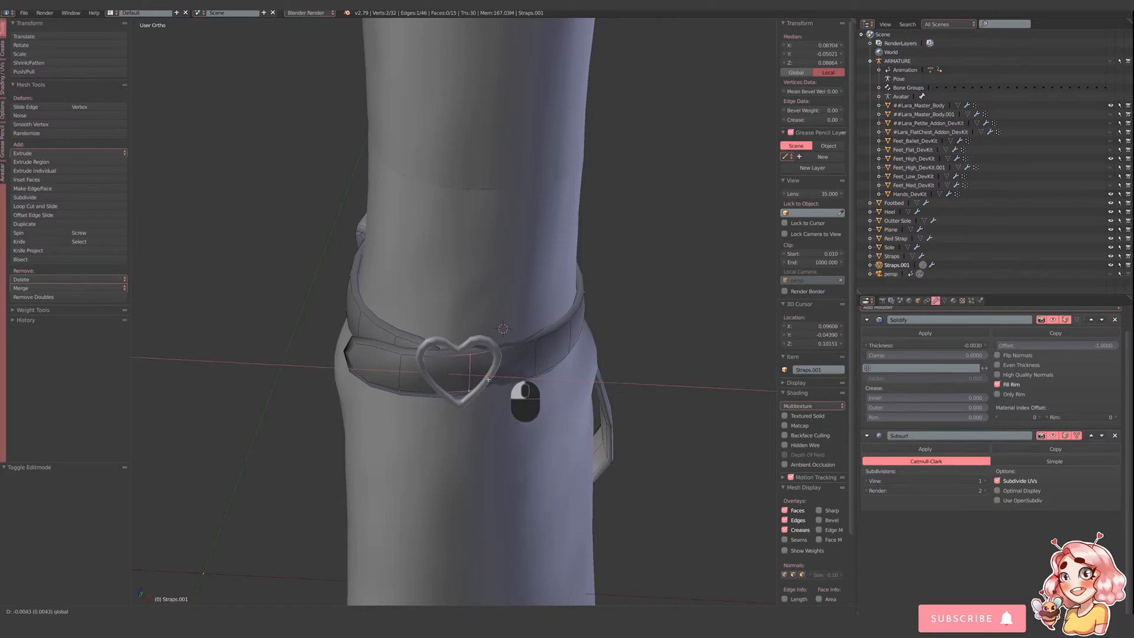
click(476, 371)
key(s)
right_click(461, 369)
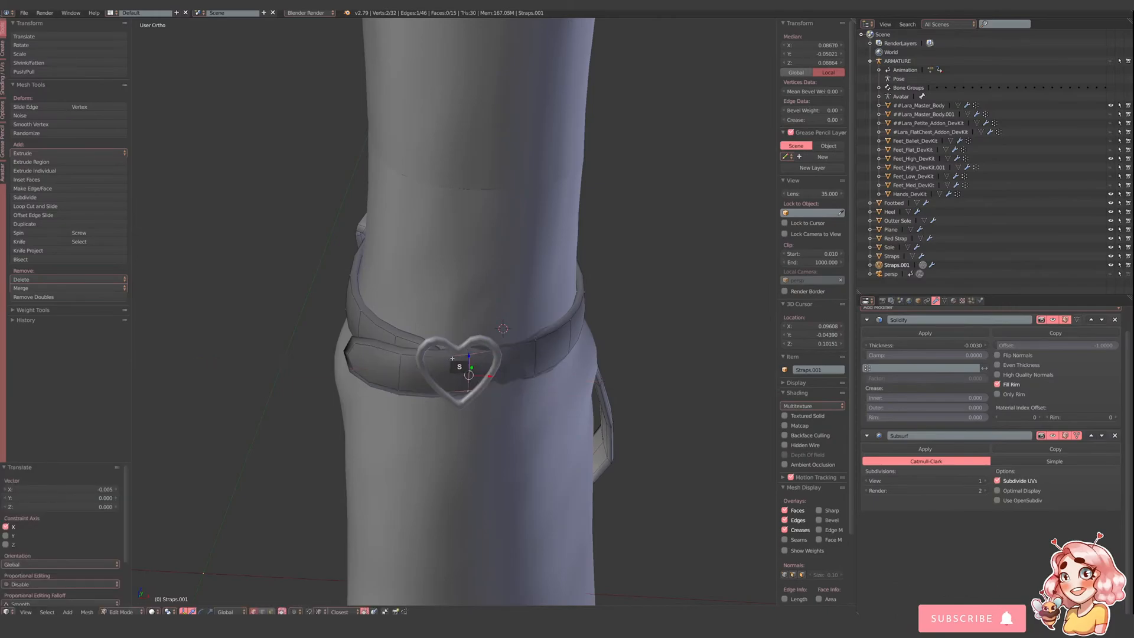
- Move the strap's vertex pair behind the heart about -0.003 along Y
middle_drag(475, 370, 445, 374)
key(g)
key(y)
click(446, 376)
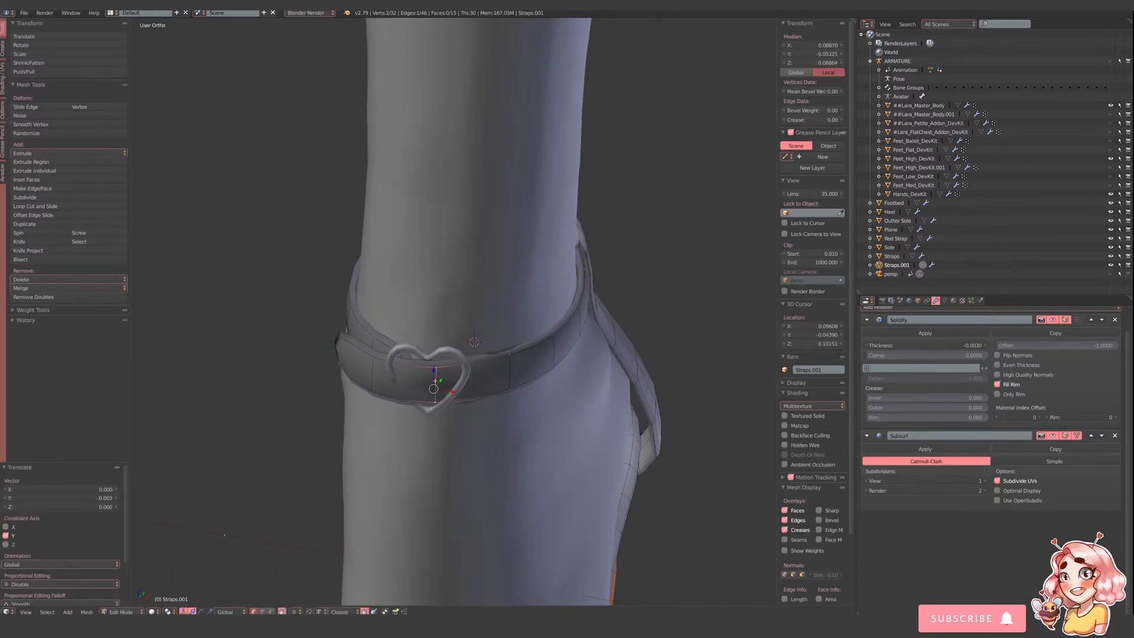
- Add an edge loop across the strap behind the heart's left lobe and nudge it slightly along Y
key(ctrl+r)
click(386, 359)
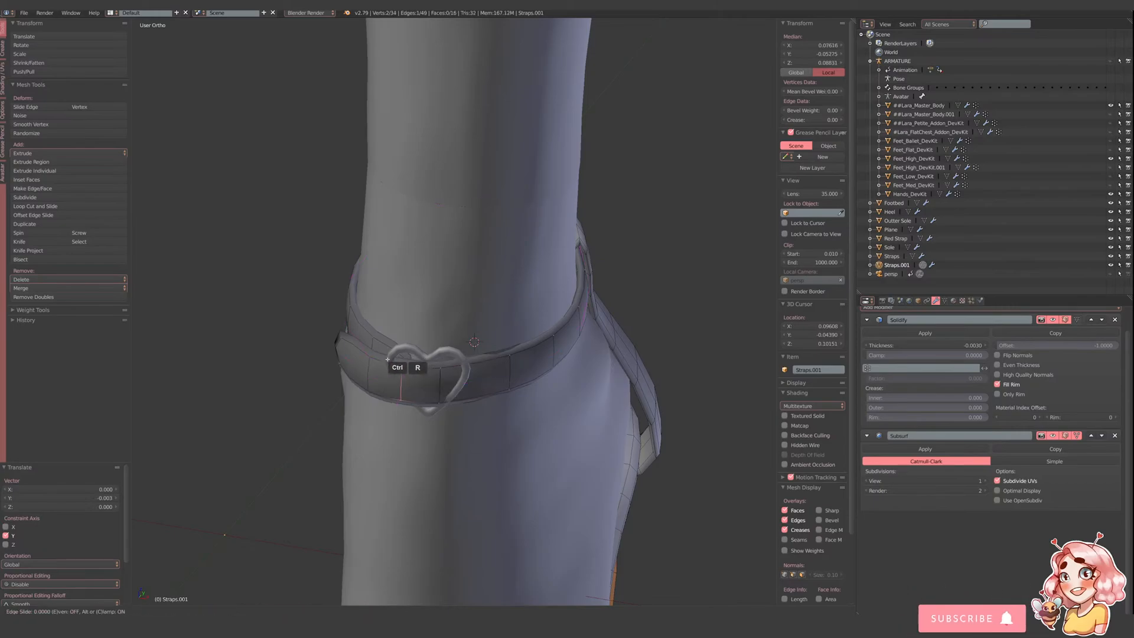
click(387, 359)
mouse_move(420, 386)
mouse_down()
mouse_move(402, 373)
mouse_move(442, 394)
mouse_move(432, 380)
mouse_move(408, 392)
mouse_up()
right_click(441, 370)
ctrl+right_click(441, 401)
right_click(395, 399)
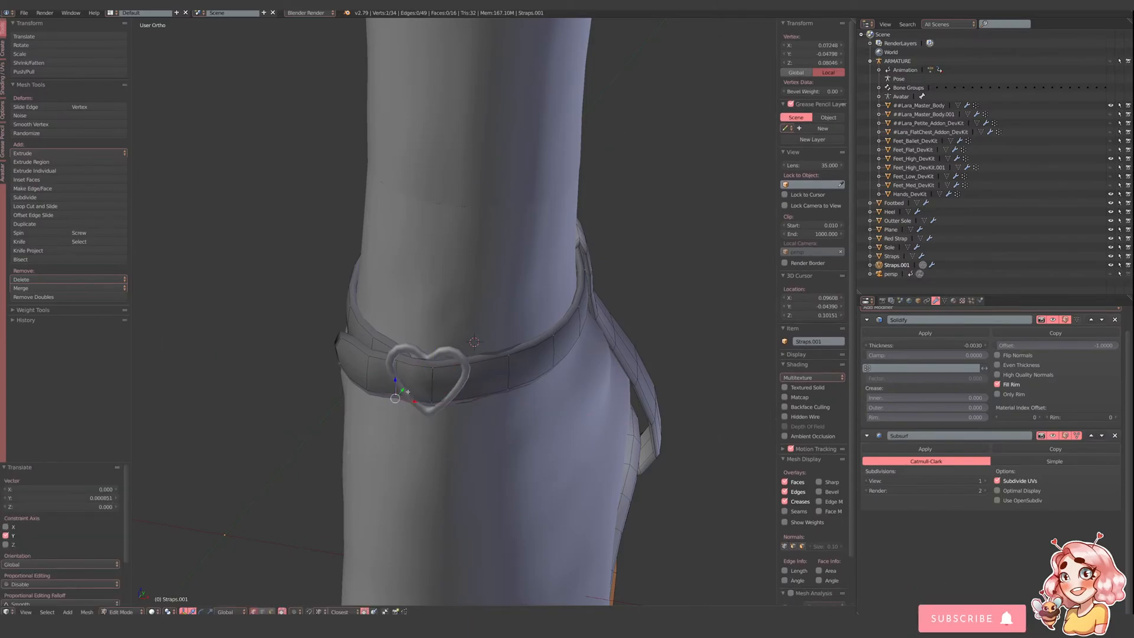
- Nudge the strap's vertex pair to the right of the heart along Y
right_click(505, 358)
shift+right_click(515, 374)
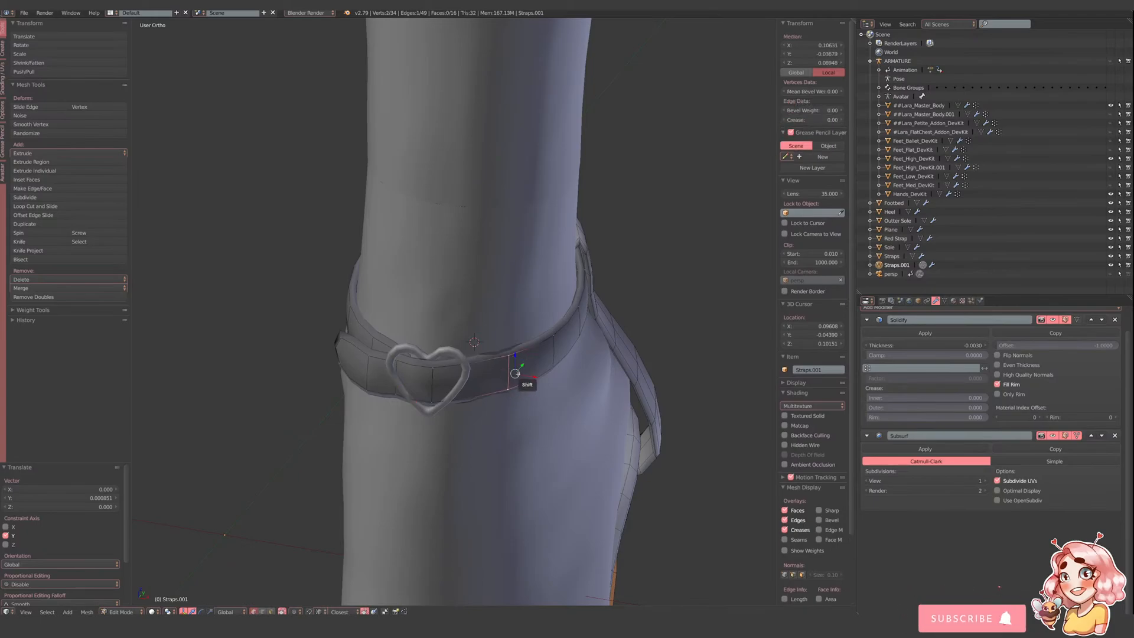
drag(520, 365, 443, 394)
right_click(432, 402)
- Add an edge loop across the strap at the heart's right side and move it about 0.001 along Y
key(ctrl+r)
click(470, 374)
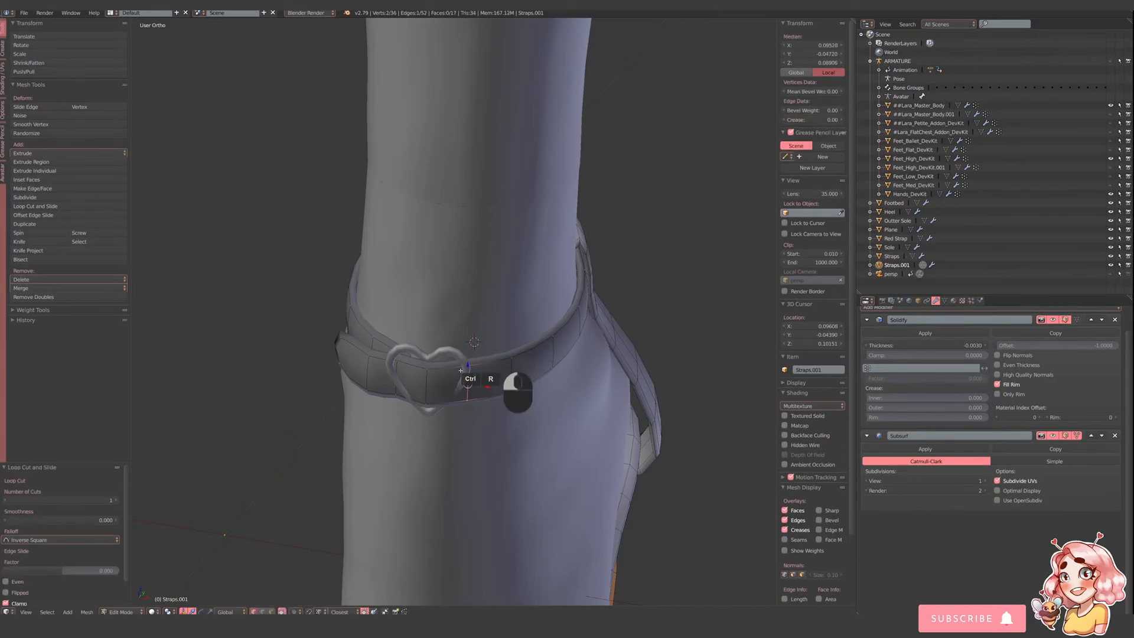
click(475, 374)
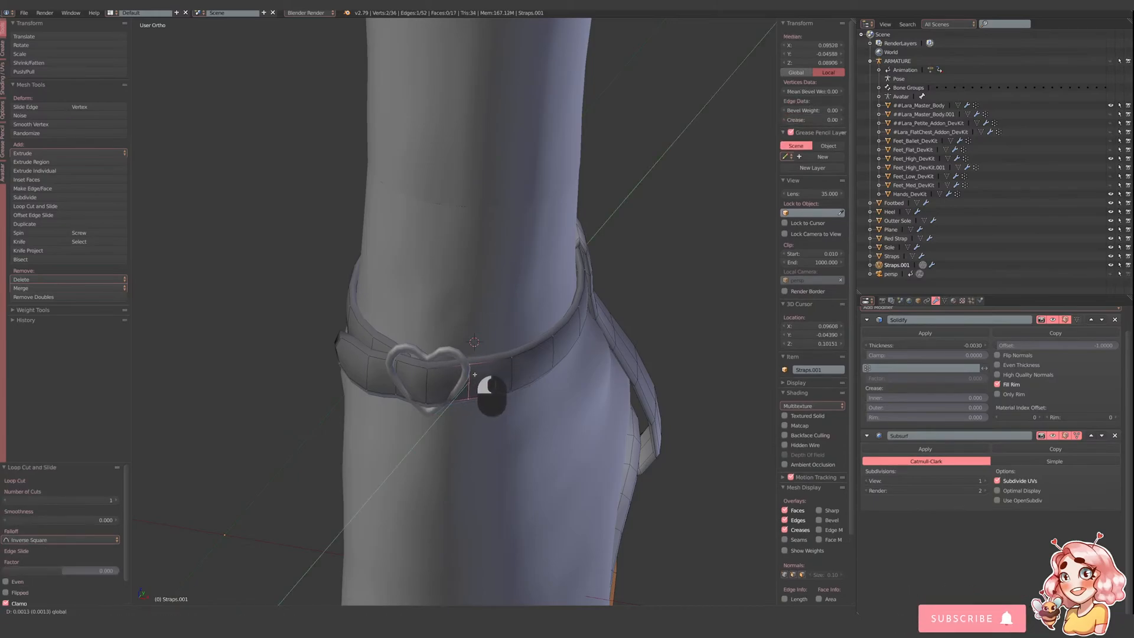
drag(475, 375, 474, 376)
middle_drag(451, 384, 479, 372)
scroll(481, 375, up, 3)
- Move the strap's lower-edge vertex at the heart's right side about -0.001 along X
right_click(546, 441)
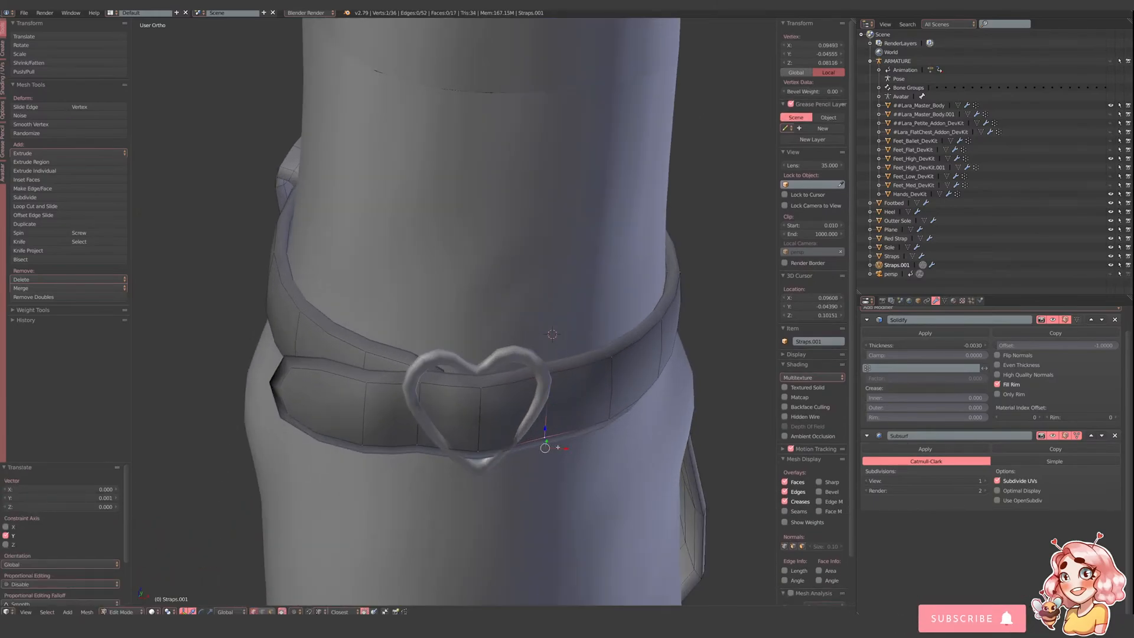
key(g)
key(x)
click(551, 449)
middle_drag(502, 450, 511, 458)
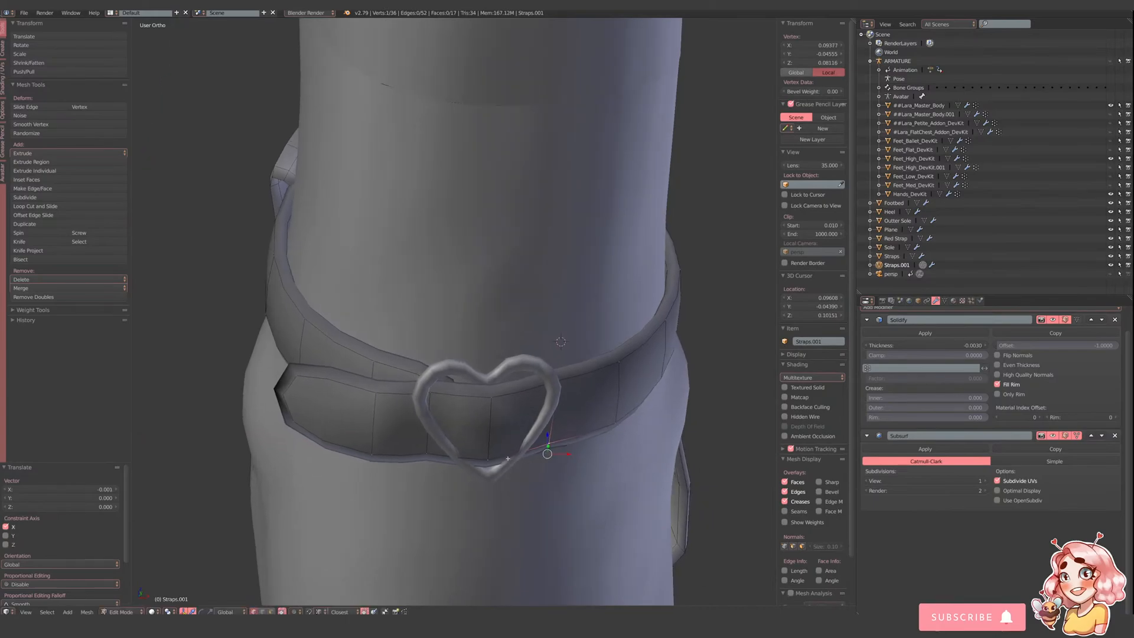
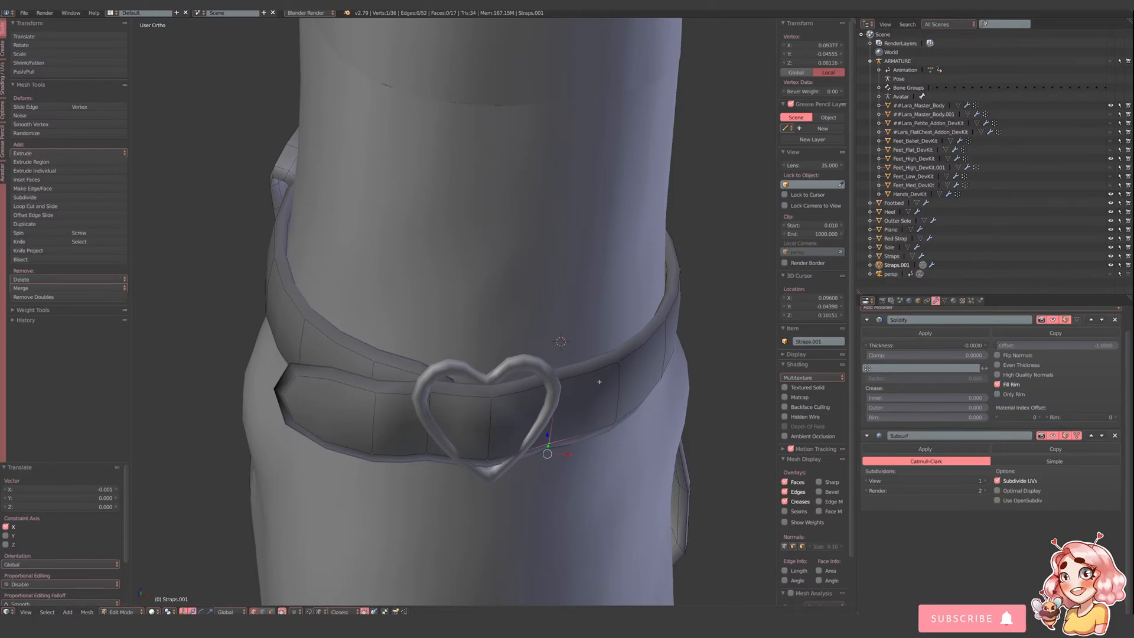
- Add the matching upper-edge vertex to the selection on the strap's new loop and scale the pair
middle_drag(599, 382, 513, 426)
scroll(594, 361, down, 2)
scroll(553, 381, up, 1)
shift+right_click(559, 390)
key(s)
click(593, 419)
- Nudge the strap's lower-edge vertex at the heart's left side slightly along X
middle_drag(581, 407, 438, 370)
key(Tab)
key(a)
key(Tab)
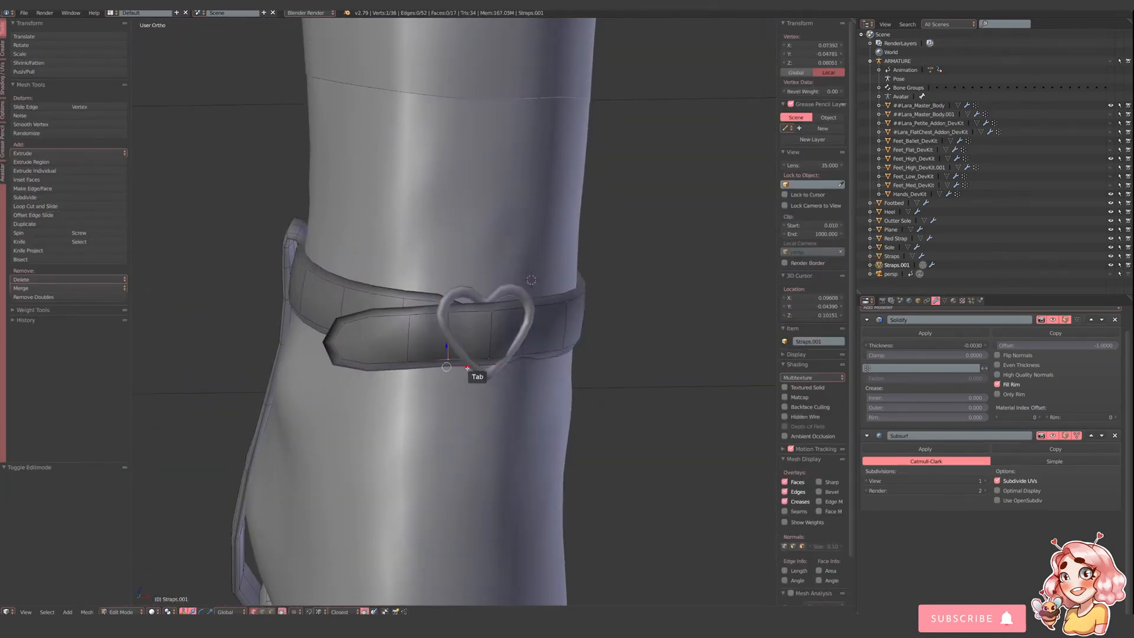
drag(467, 368, 471, 368)
middle_drag(471, 369, 545, 393)
- Select the heart and apply its Subdivision Surface modifier in Object Mode
key(Tab)
right_click(465, 339)
key(Tab)
scroll(502, 356, up, 1)
scroll(505, 356, up, 2)
scroll(545, 394, up, 3)
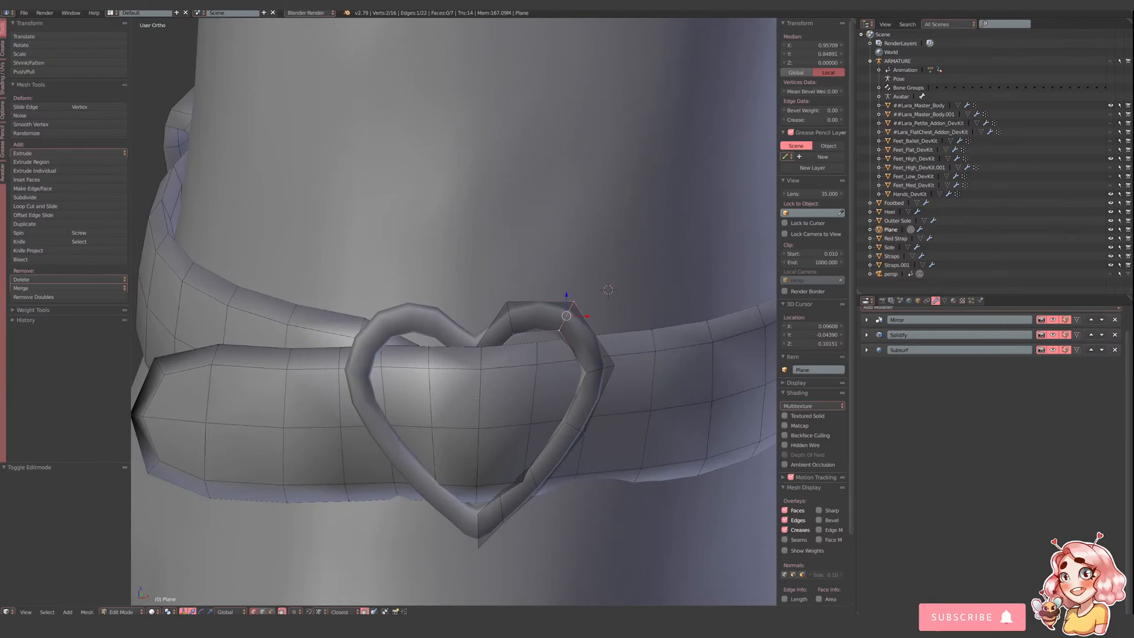
key(Tab)
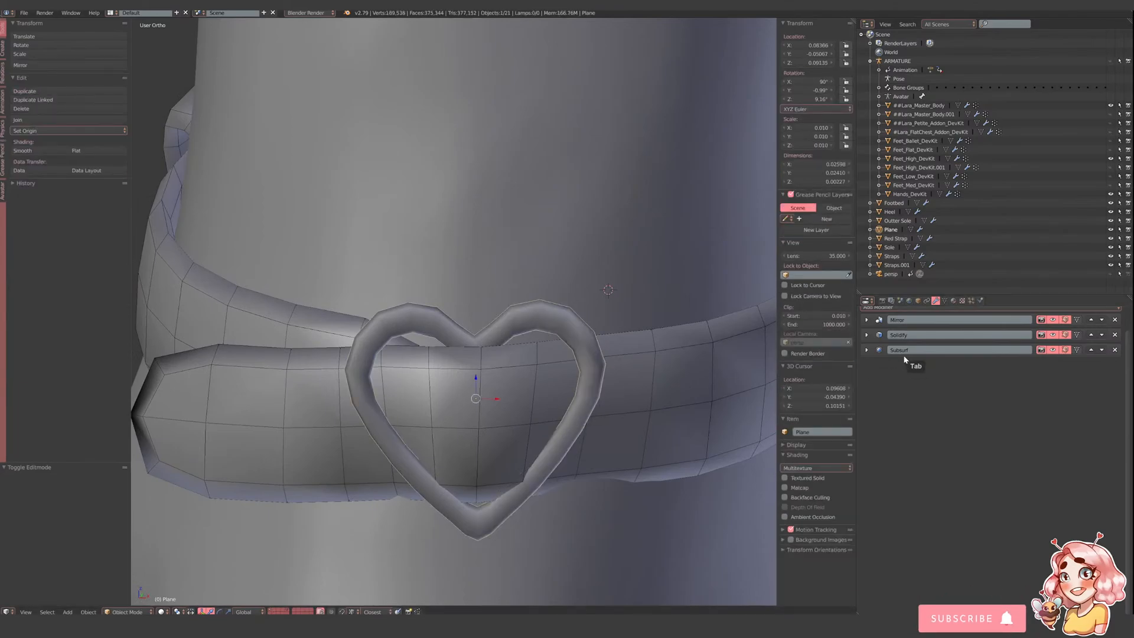
click(865, 350)
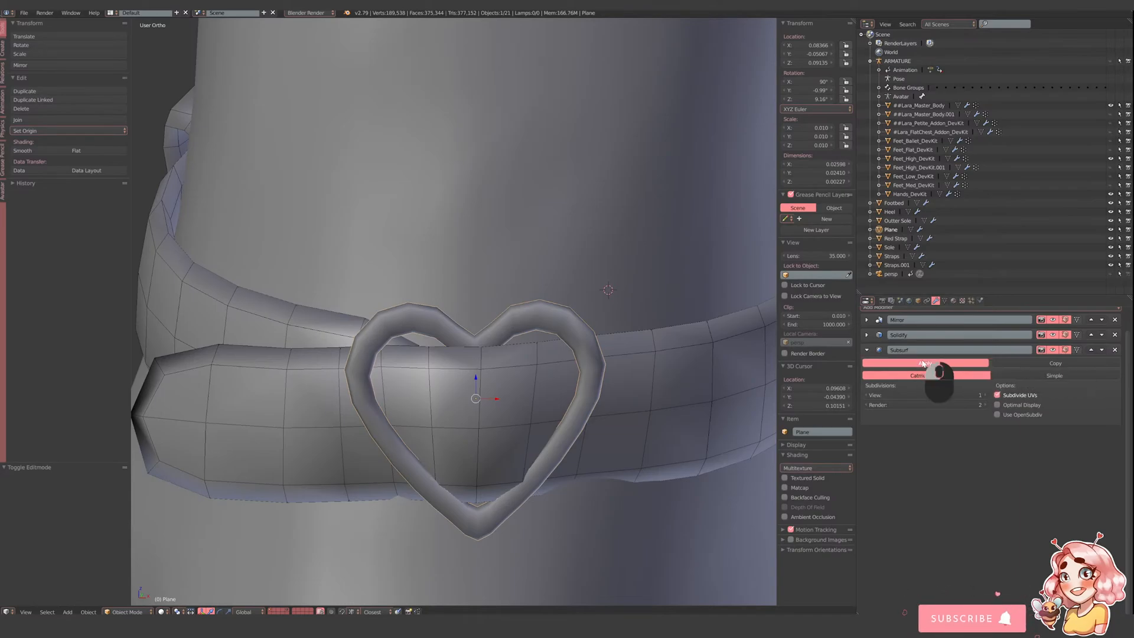
click(923, 362)
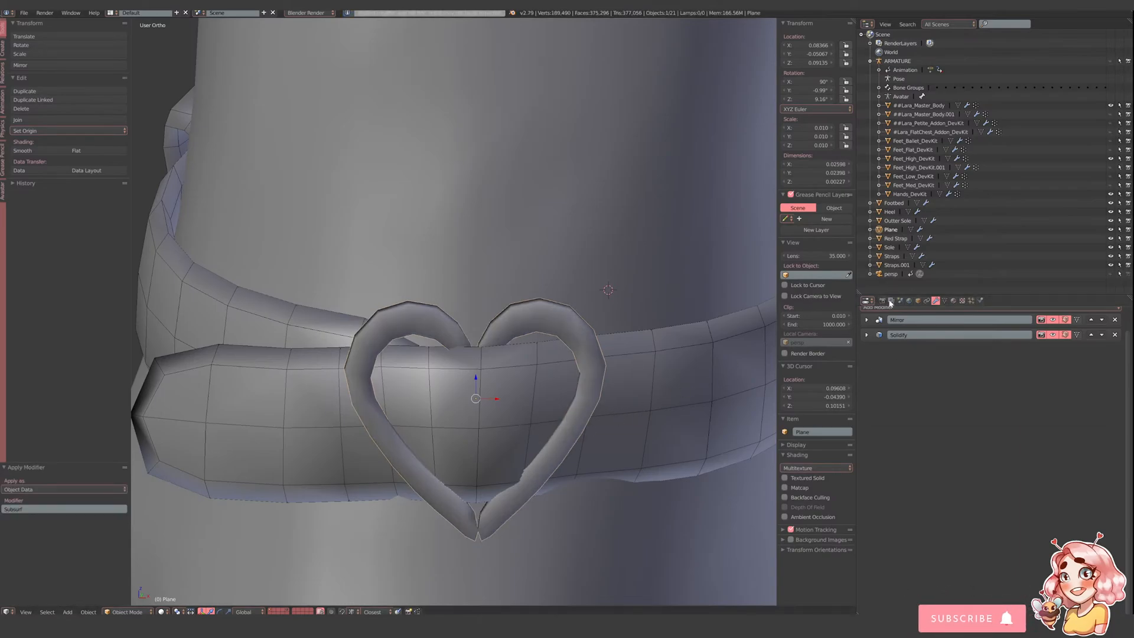
- Add a new Subdivision Surface modifier to the heart
scroll(880, 331, up, 2)
click(884, 331)
click(945, 479)
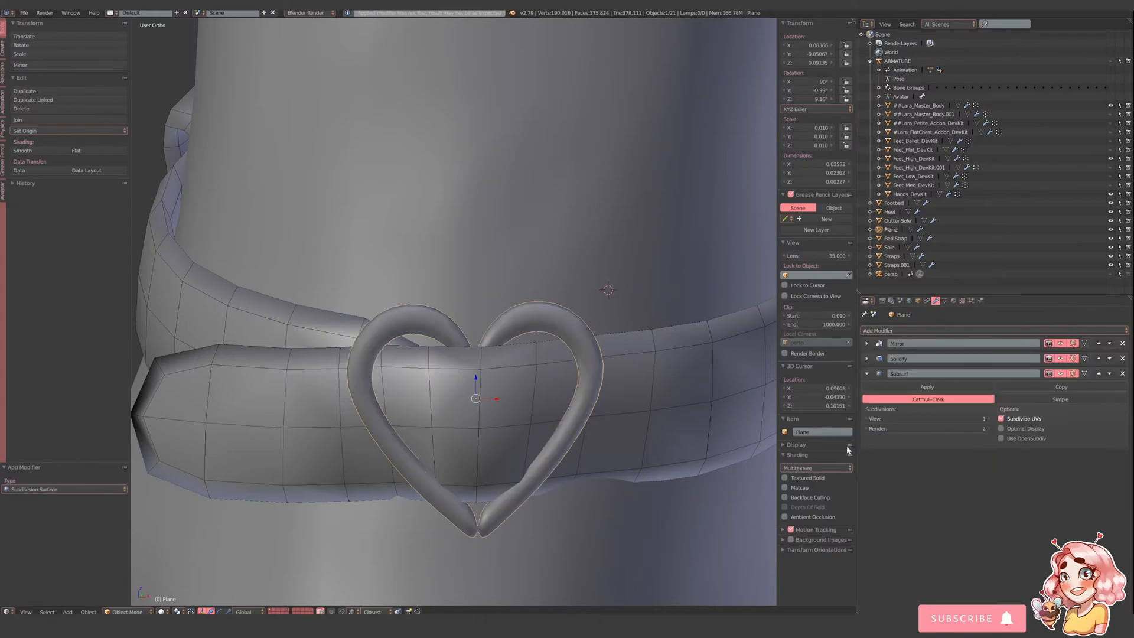
- Move the vertices at the heart's bottom tip along X onto the mirror centre line
key(Tab)
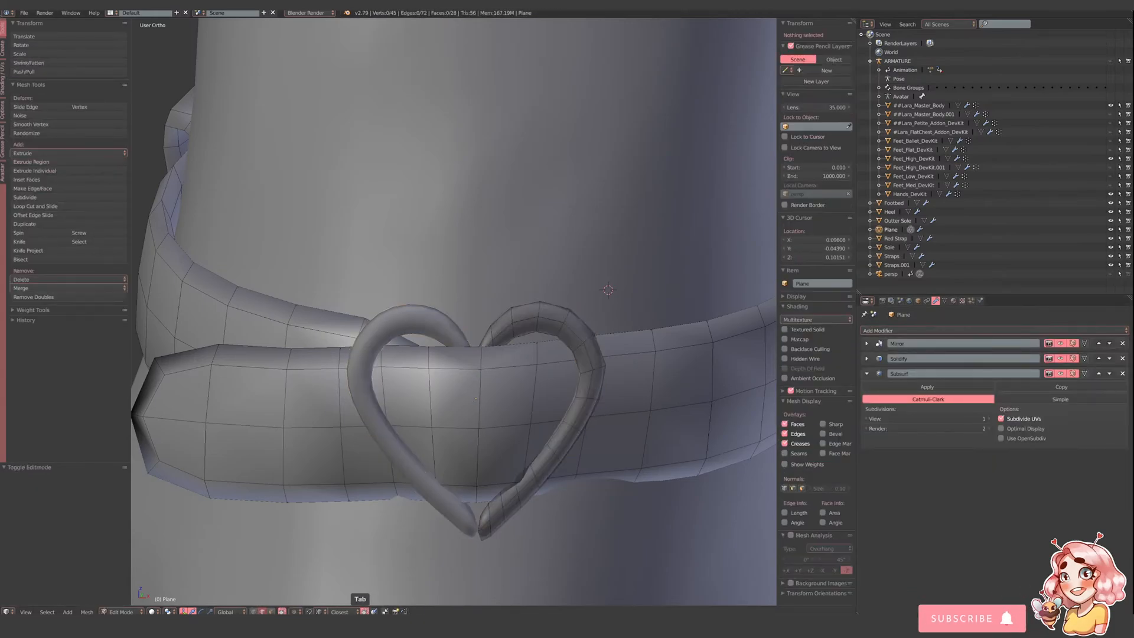
right_click(474, 516)
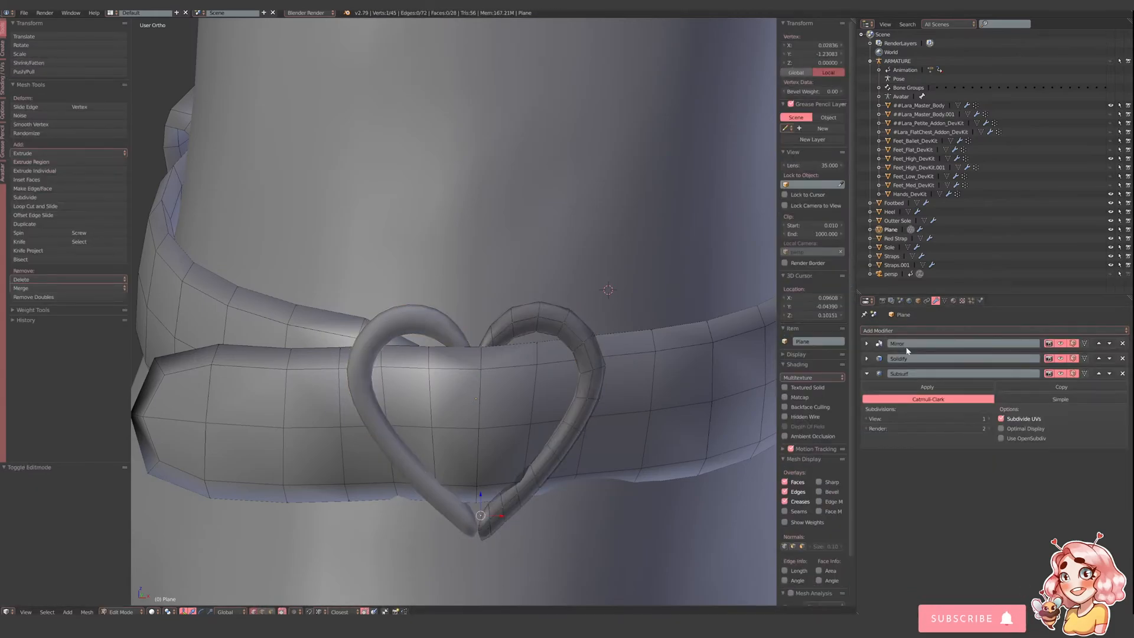
drag(501, 513, 494, 515)
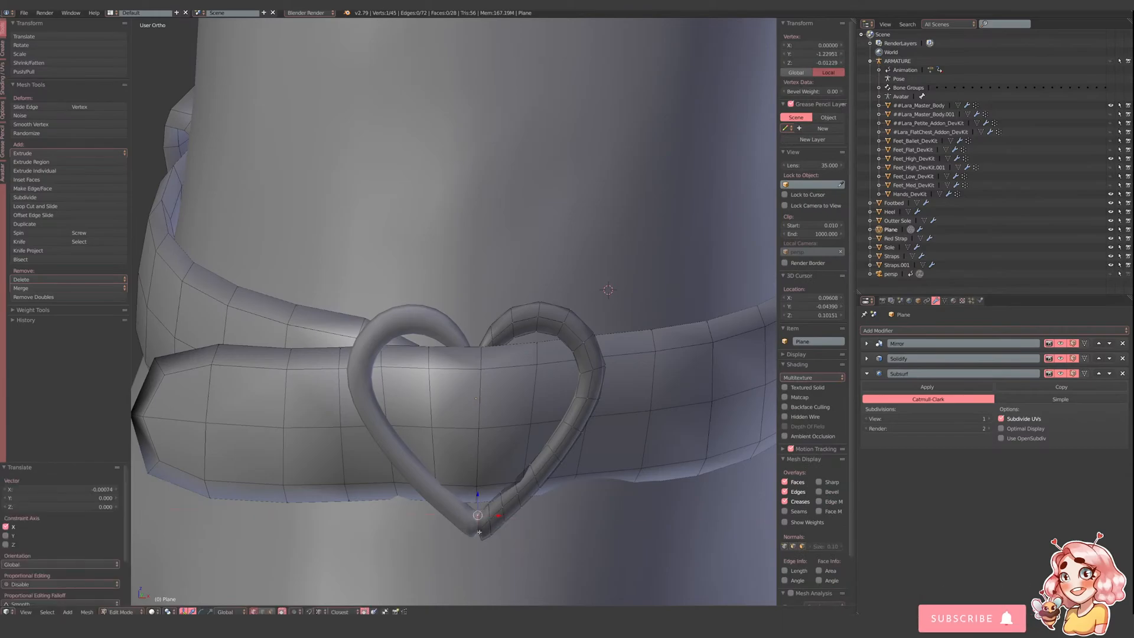
right_click(480, 533)
right_click(487, 542)
drag(504, 541, 498, 541)
- Move the end vertex at the heart's upper cleft along X to the mirror centre line and undo the last change
key(z)
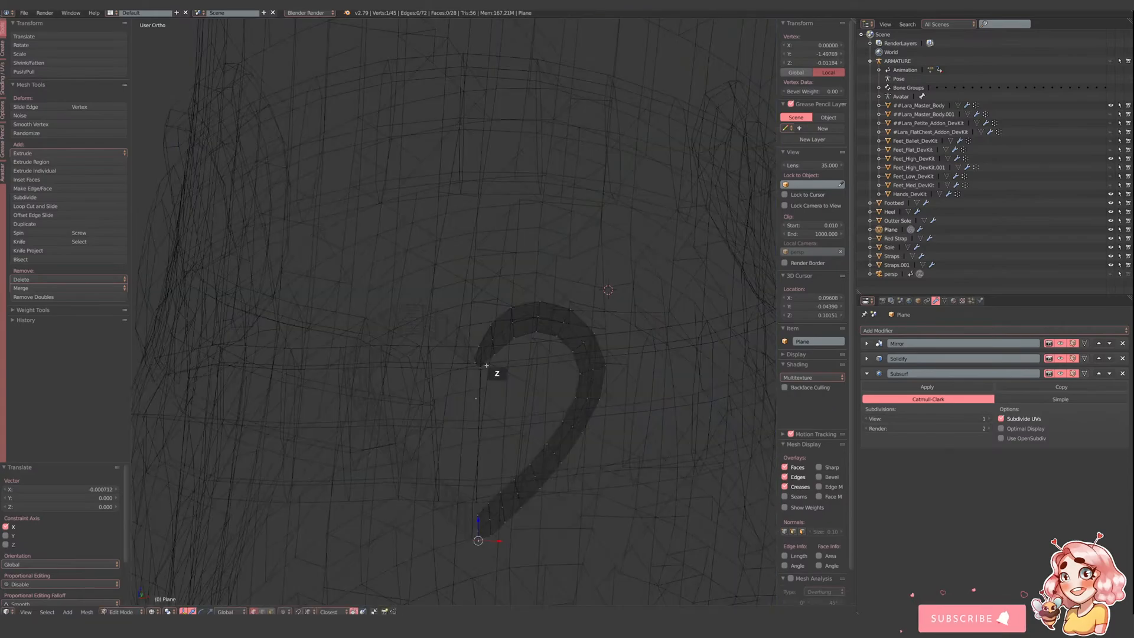
scroll(498, 383, up, 3)
mouse_move(511, 401)
mouse_down()
mouse_move(487, 414)
mouse_move(492, 400)
mouse_up()
right_click(500, 411)
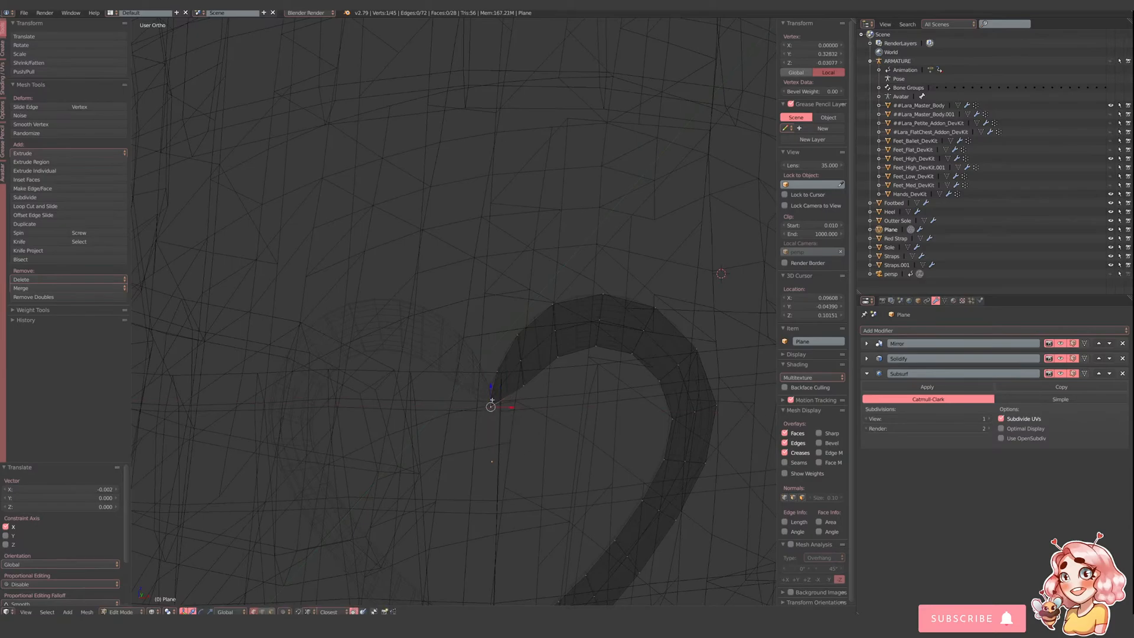
key(ctrl+z)
scroll(512, 434, up, 2)
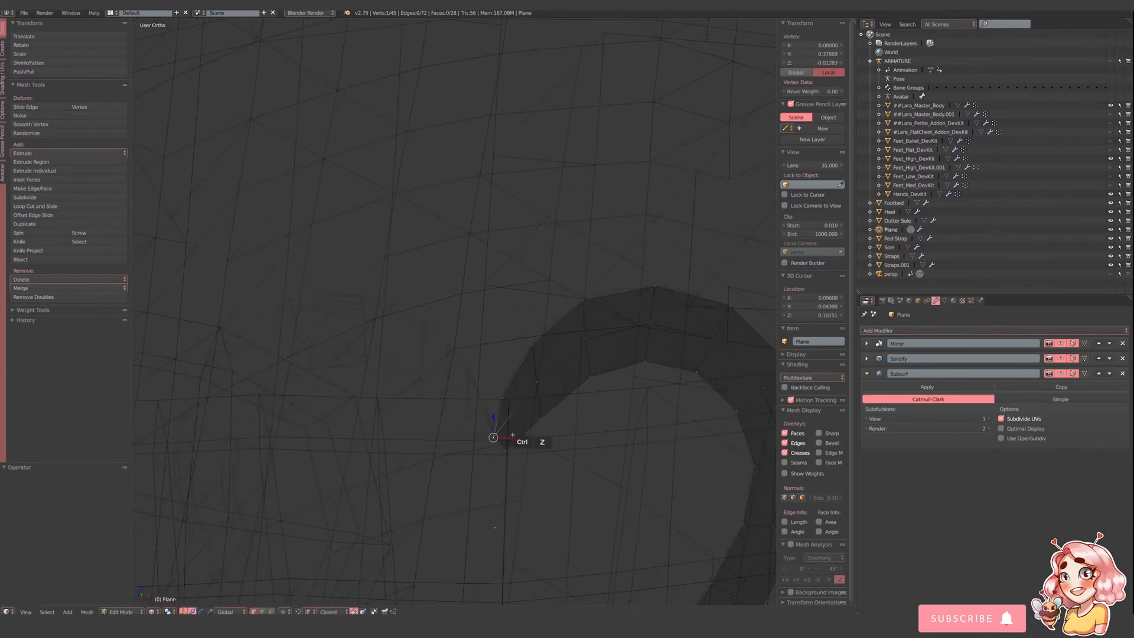
- Toggle the Mirror modifier's Edit Mode display and reposition the upper cleft's end vertices along X so both heart halves join
click(867, 343)
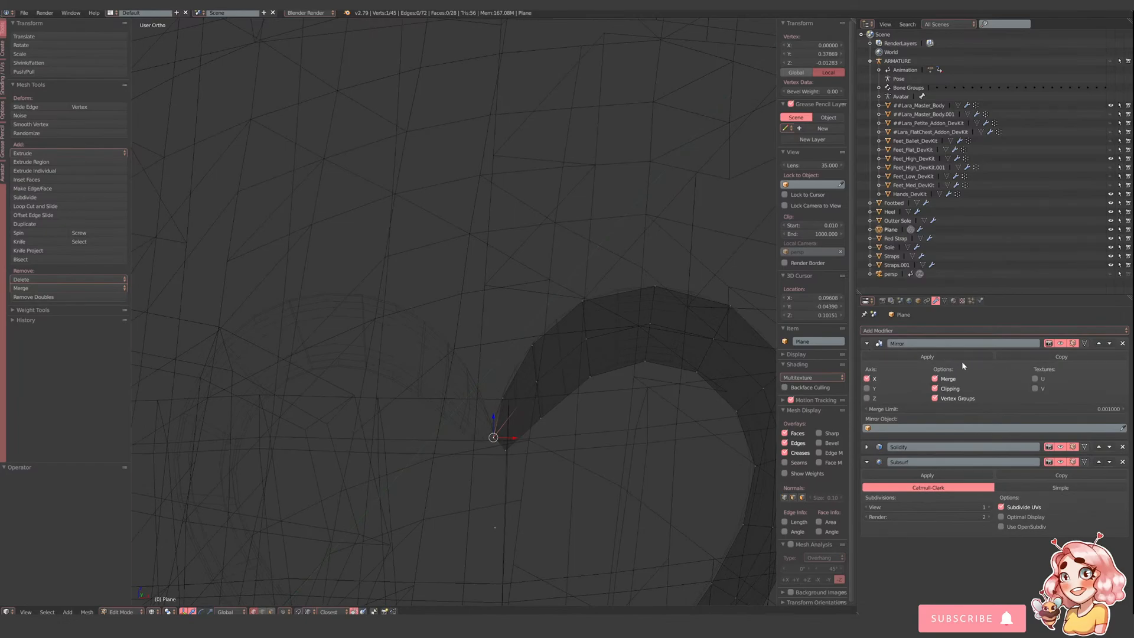
click(1073, 344)
scroll(463, 495, up, 1)
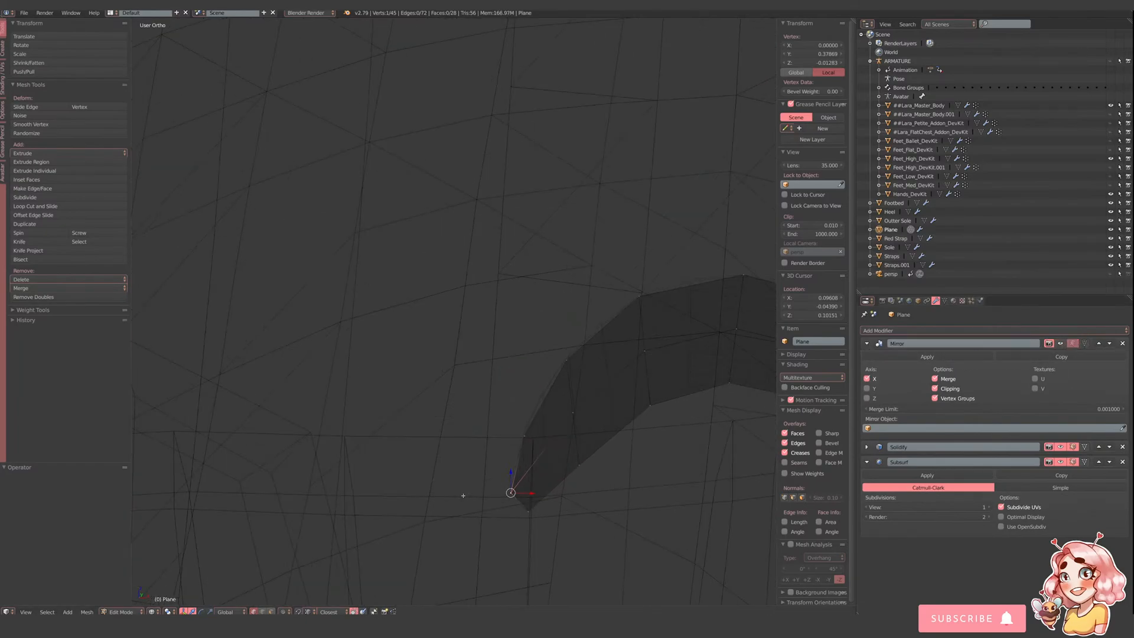
click(532, 489)
drag(533, 494, 499, 454)
mouse_move(523, 415)
mouse_down()
mouse_move(524, 393)
mouse_move(523, 416)
mouse_up()
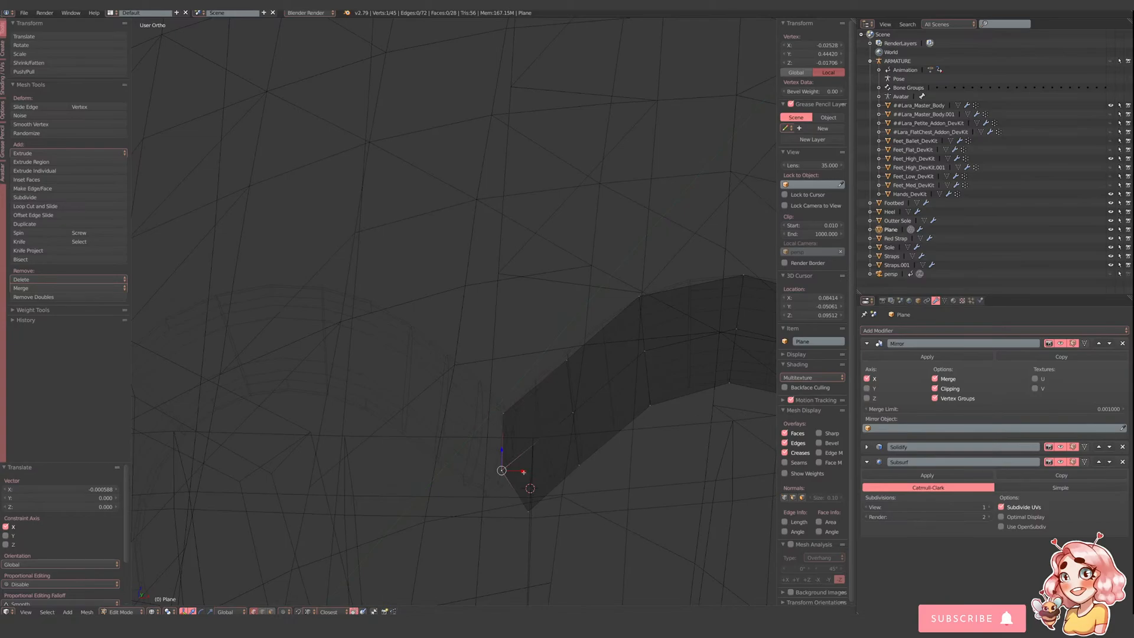
drag(524, 472, 532, 472)
drag(549, 514, 506, 488)
drag(526, 414, 540, 414)
scroll(551, 409, down, 3)
key(Tab)
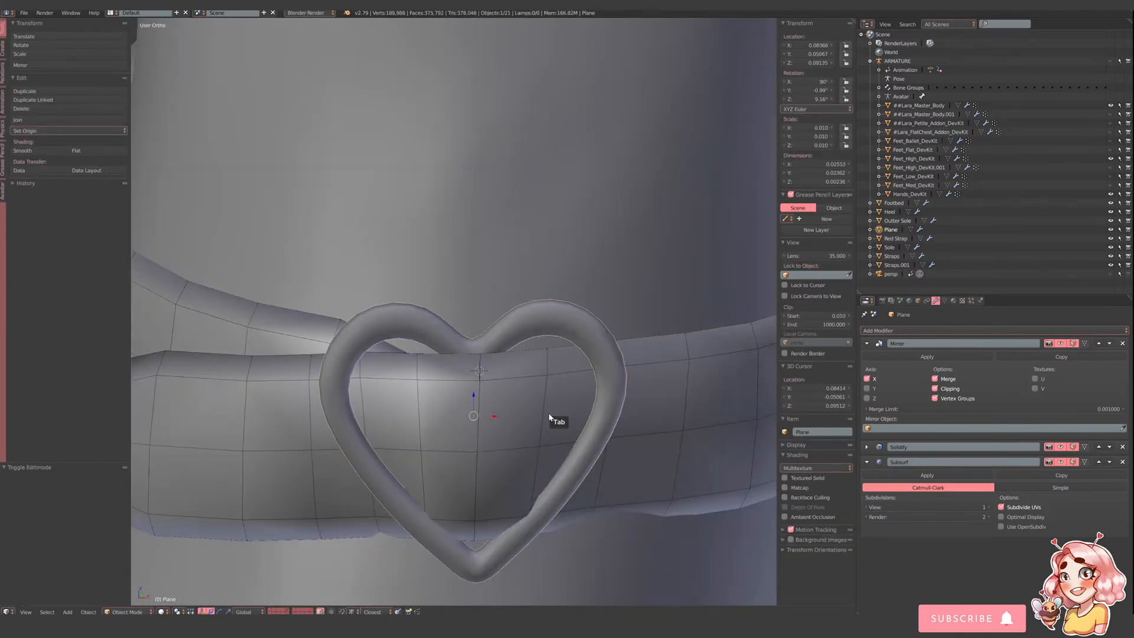
scroll(506, 437, up, 3)
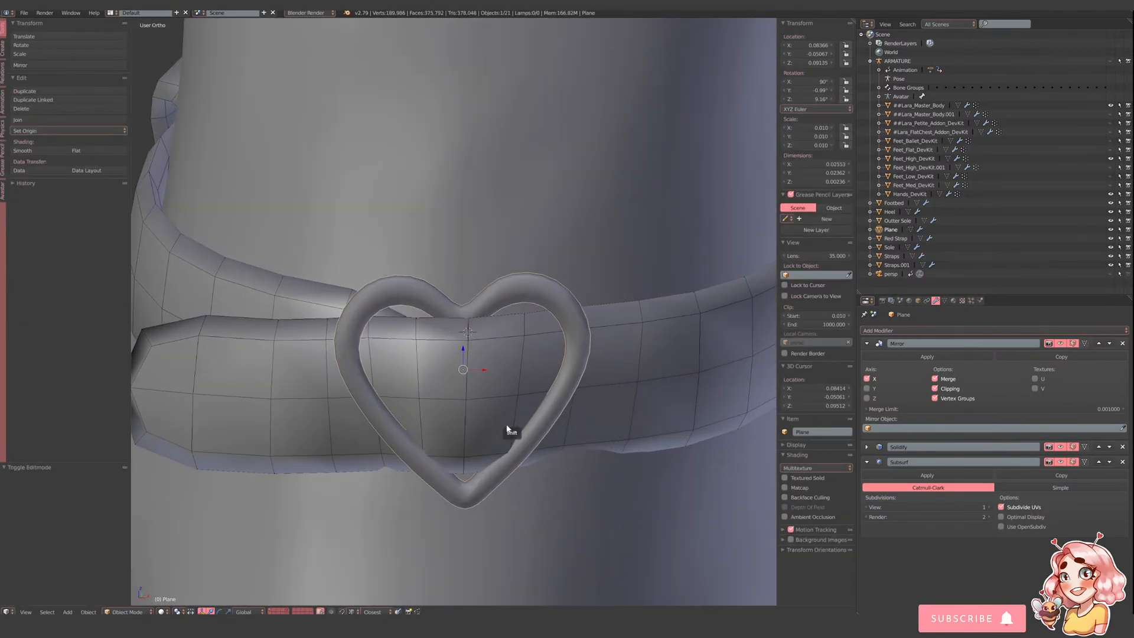
key(Tab)
click(260, 612)
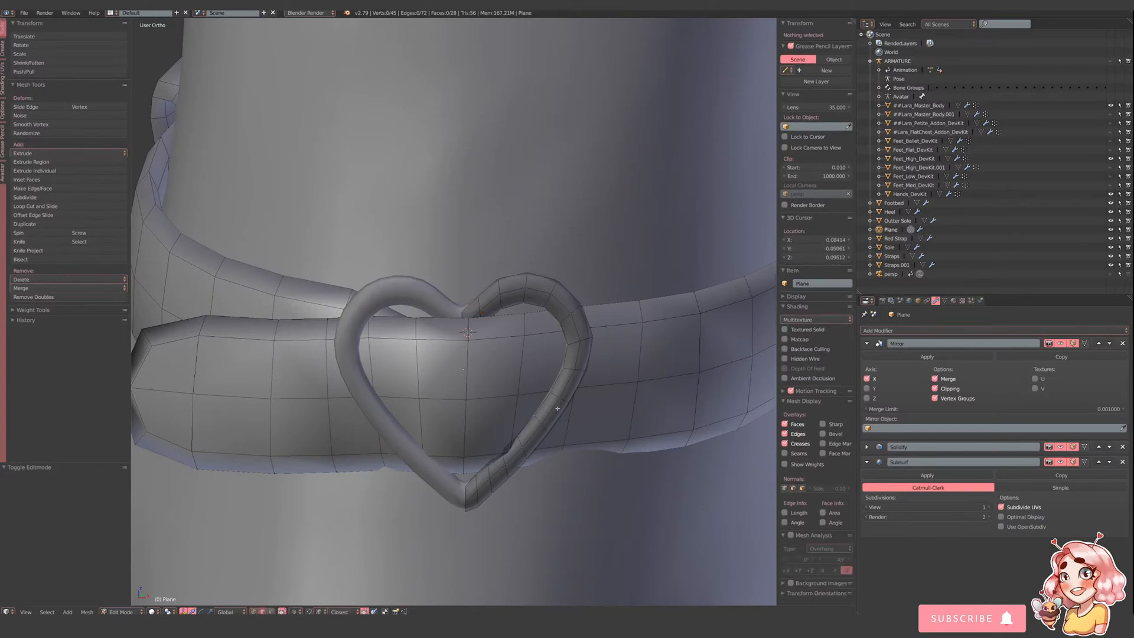
right_click(575, 391)
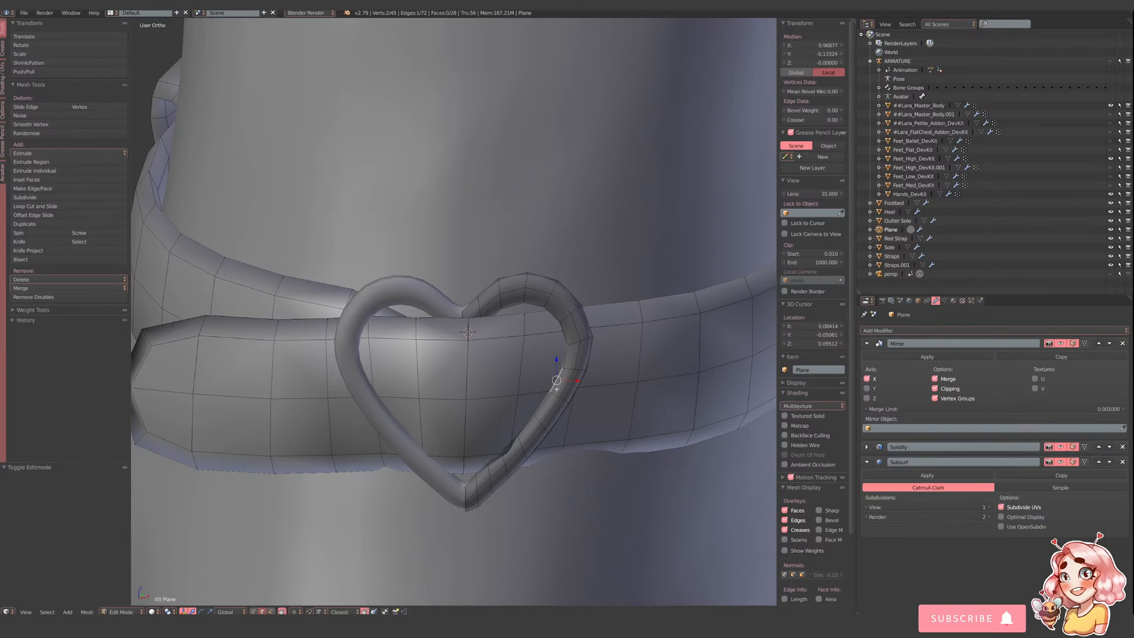
key(e)
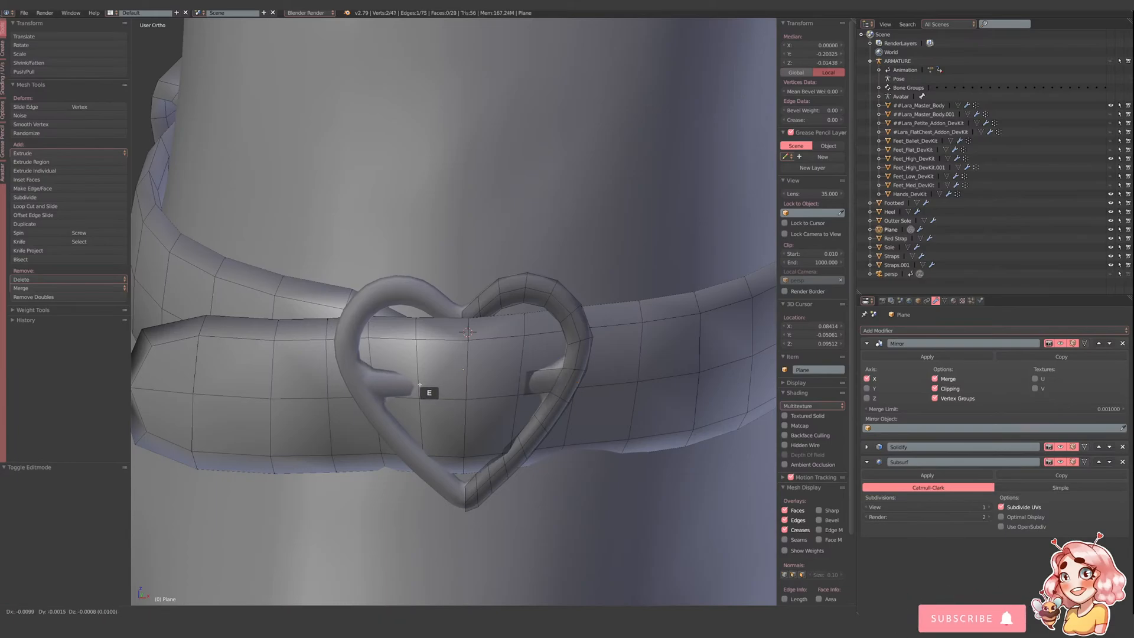
right_click(481, 382)
key(Tab)
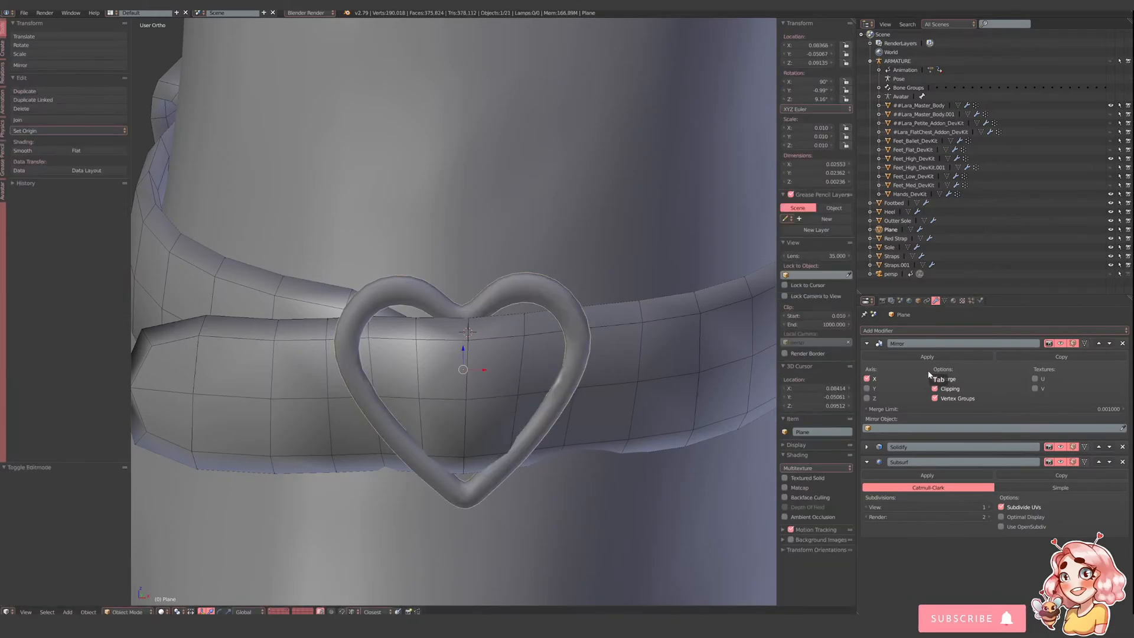
click(925, 357)
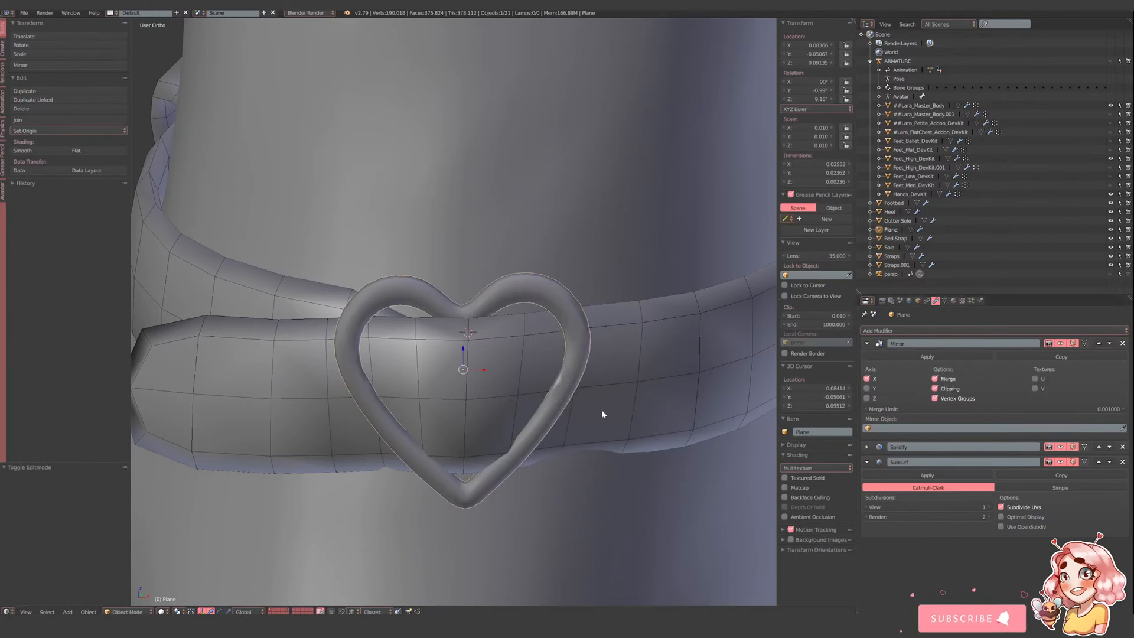
key(Tab)
key(Tab)
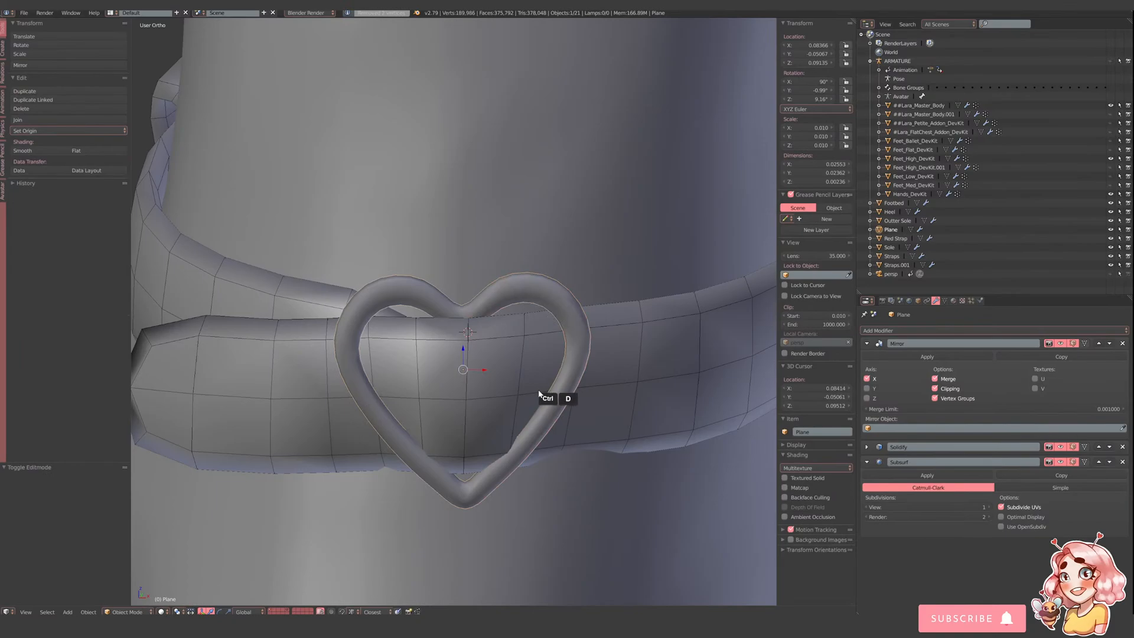
- Duplicate the heart in place and apply the Mirror modifier on the original heart
key(shift+d)
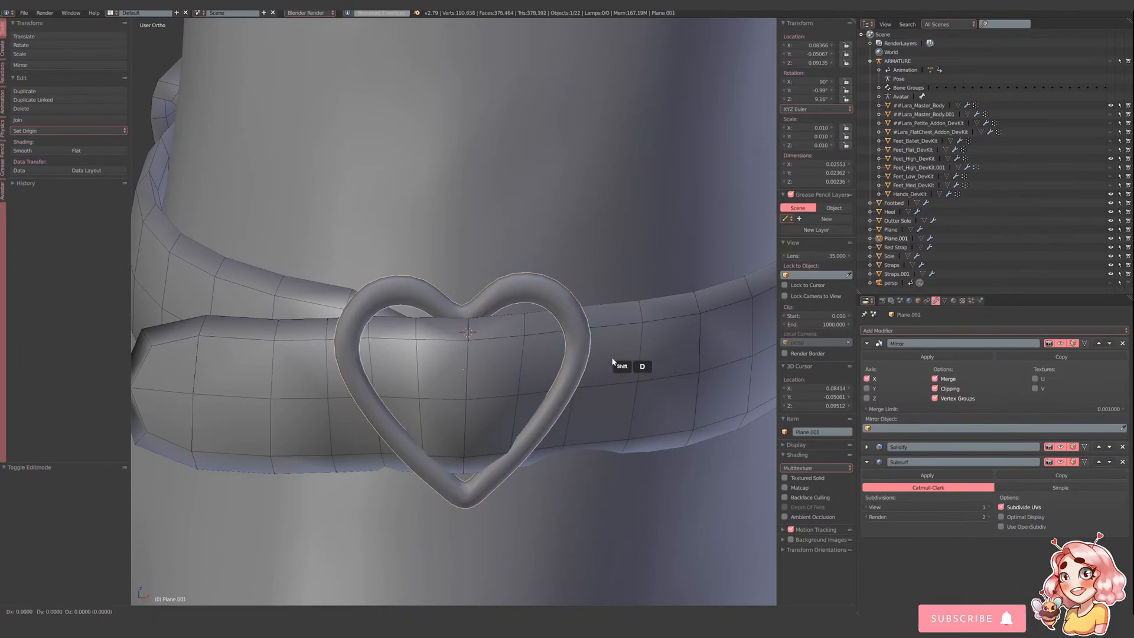
right_click(650, 341)
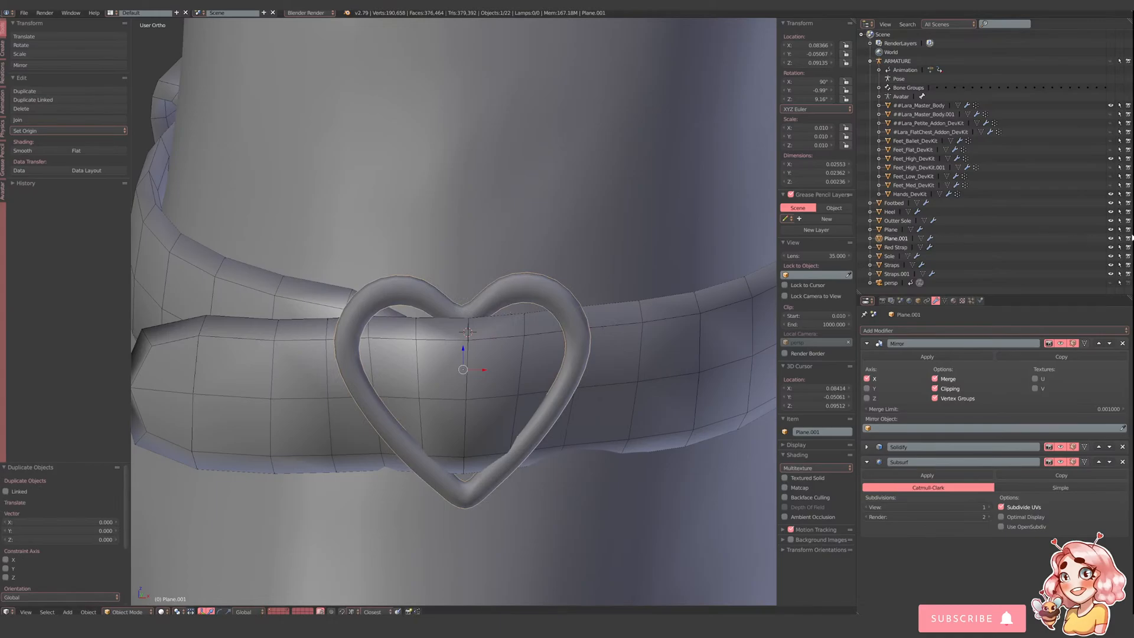
right_click(561, 394)
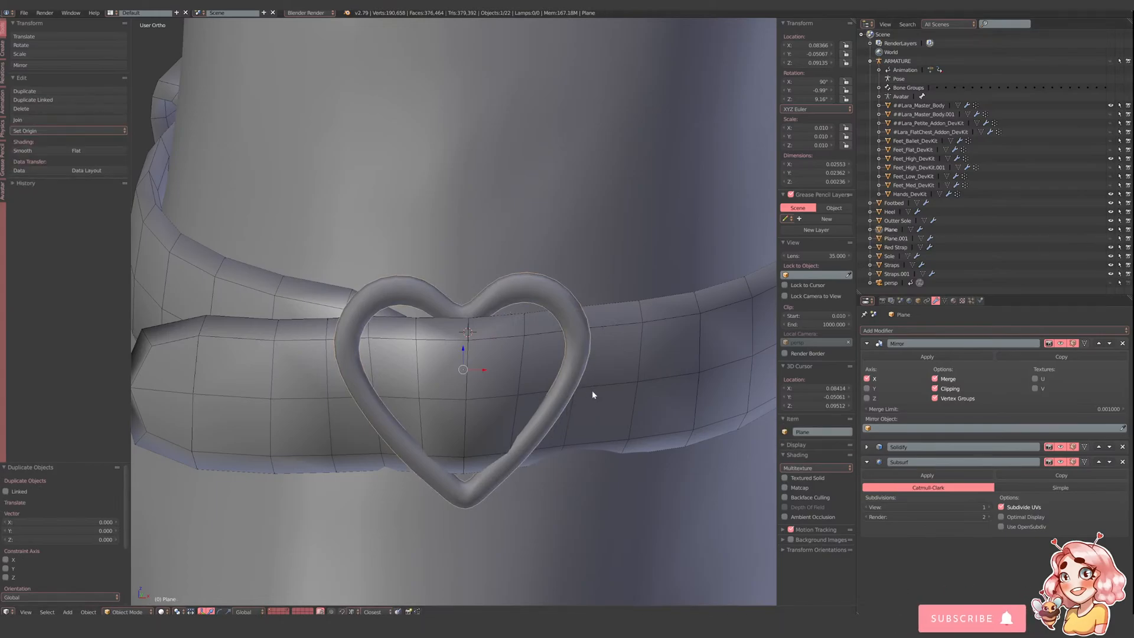
click(894, 358)
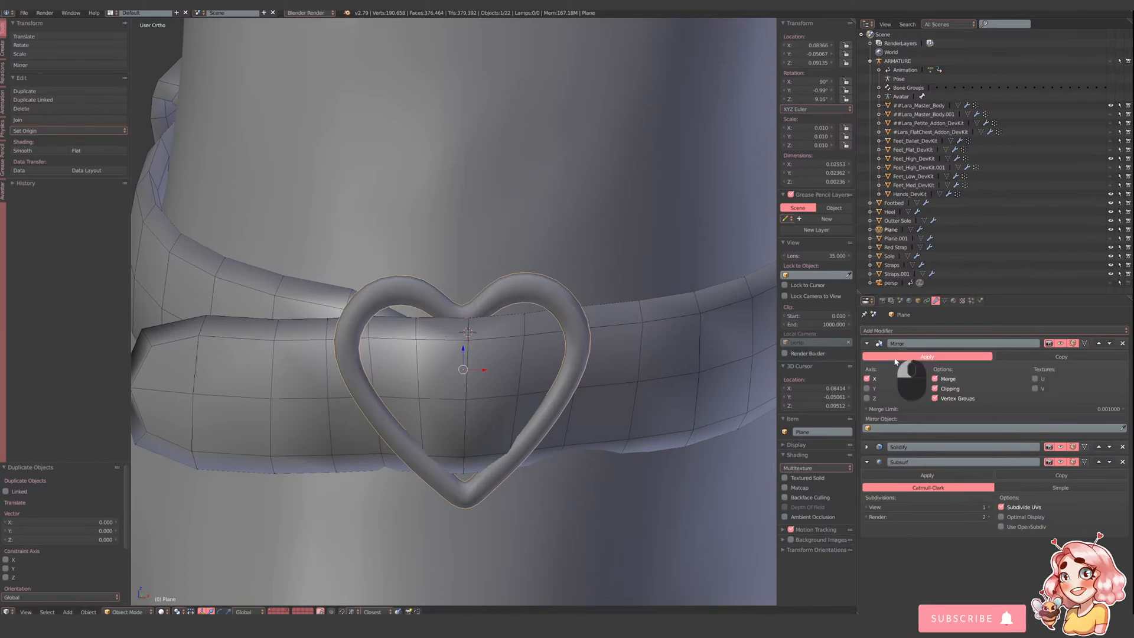
- Extrude the inner edge of the heart's right side twice to form a bar reaching across to its left side
key(Tab)
right_click(588, 394)
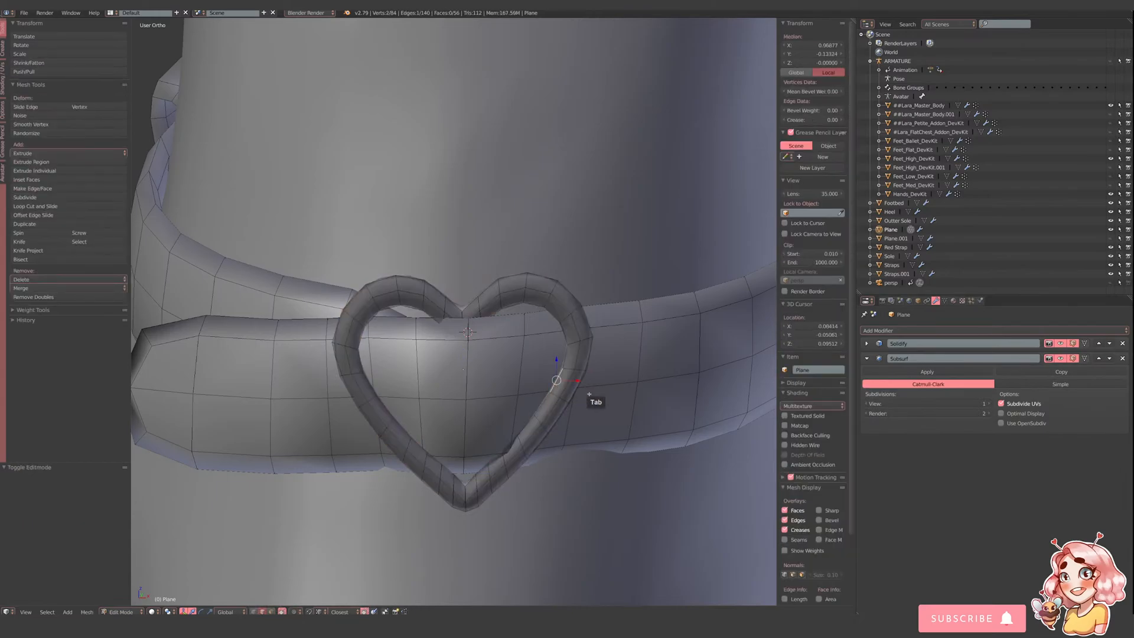
key(e)
click(553, 407)
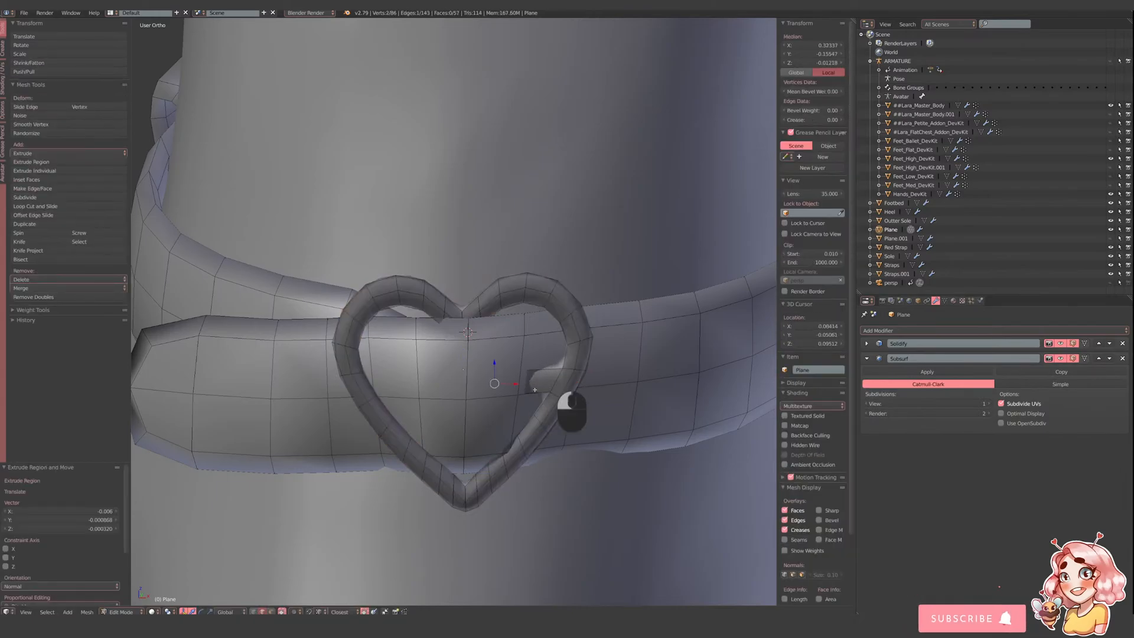
middle_drag(552, 407, 512, 404)
key(e)
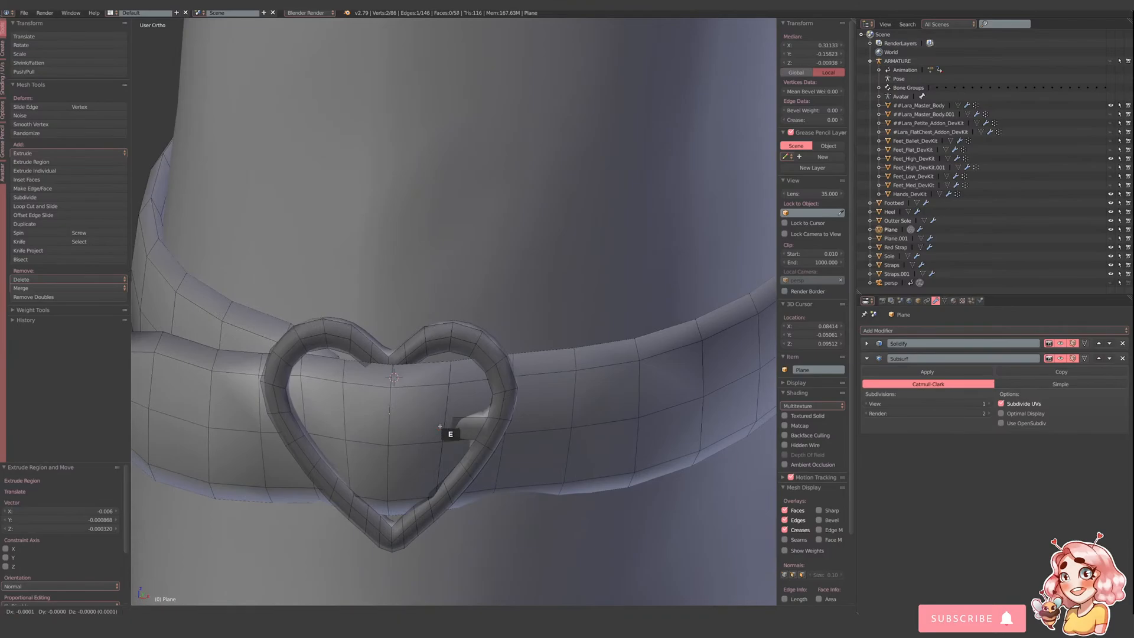
click(311, 421)
- Reposition the bar's left end edge so it rests over the heart's left side, checking the fit in Object Mode
scroll(402, 430, down, 2)
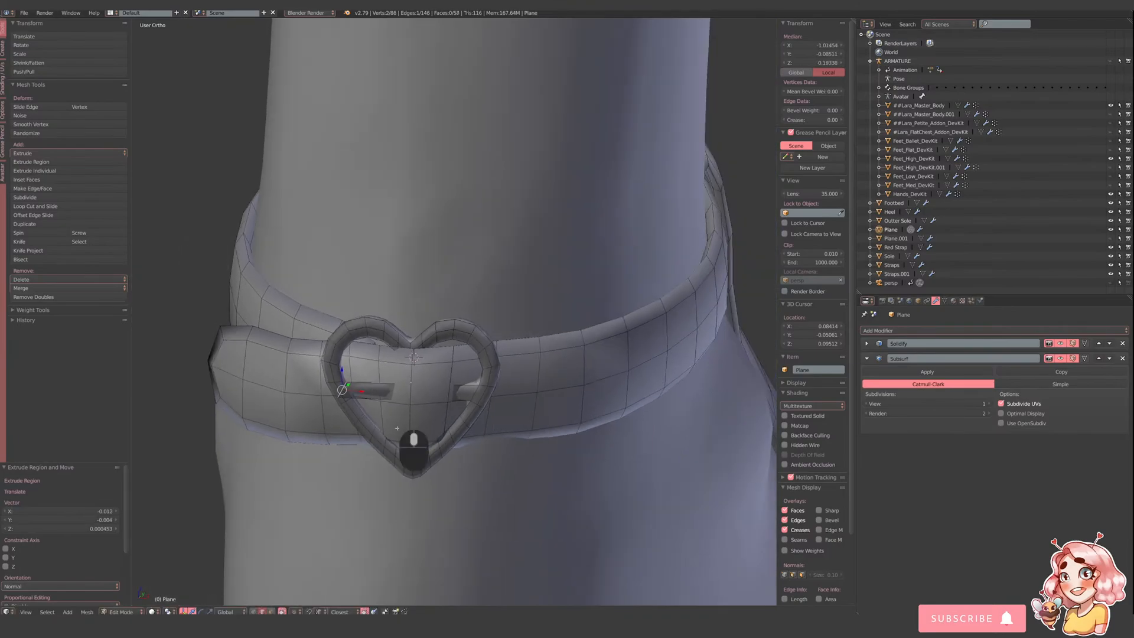
middle_drag(401, 429, 467, 433)
shift+middle_drag(627, 420, 587, 405)
scroll(587, 405, up, 2)
drag(539, 413, 517, 417)
middle_drag(517, 416, 566, 434)
scroll(565, 434, down, 1)
shift+middle_drag(667, 407, 562, 411)
scroll(550, 390, up, 1)
drag(570, 410, 580, 410)
scroll(580, 410, down, 4)
middle_drag(585, 409, 497, 388)
key(Tab)
key(a)
scroll(499, 370, down, 3)
scroll(498, 355, up, 4)
- Add a loop cut across the heart's bar near its left end
key(Tab)
scroll(497, 391, up, 1)
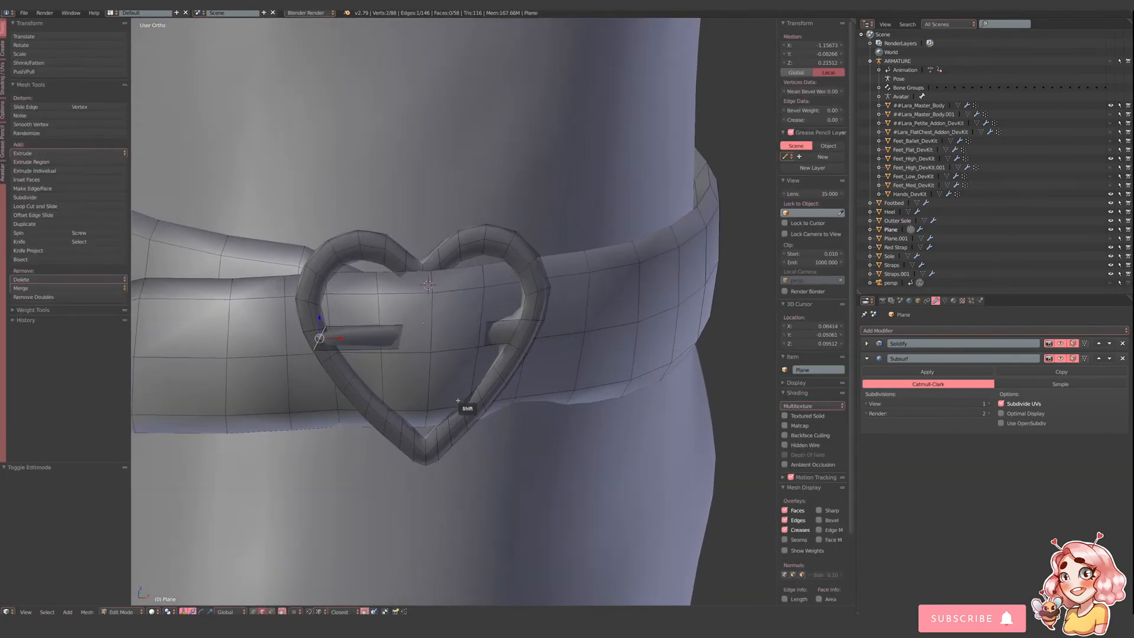
key(ctrl+r)
click(386, 337)
key(z)
key(ctrl+r)
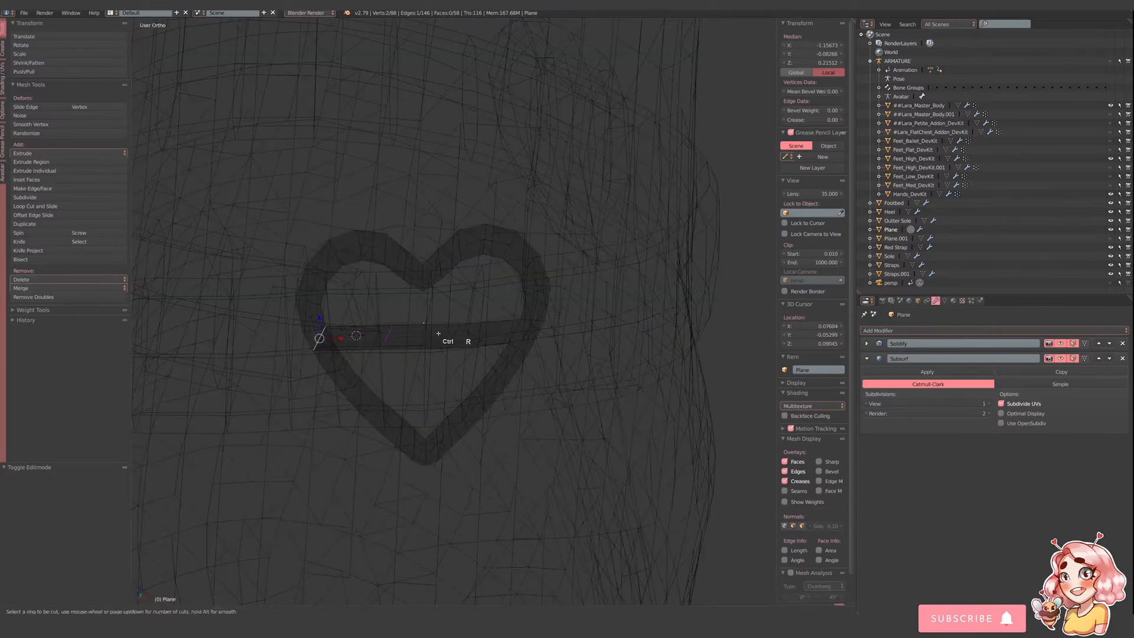
click(416, 336)
click(395, 334)
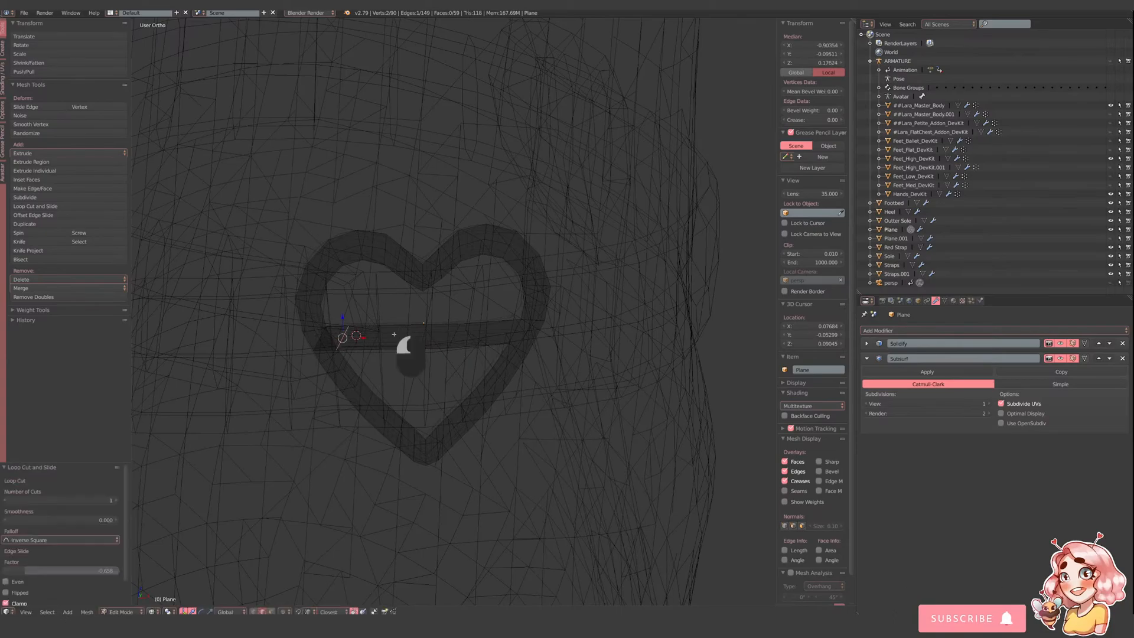
key(z)
- Scale the bar's left end edge to 0.641 to taper it into a point
right_click(331, 336)
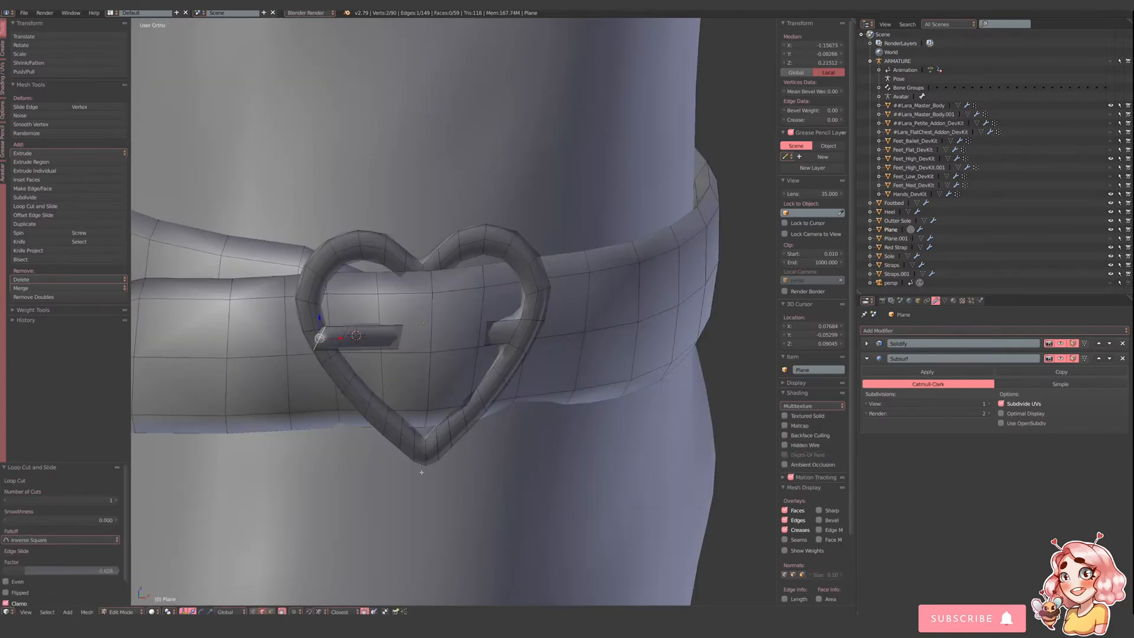
key(s)
click(397, 405)
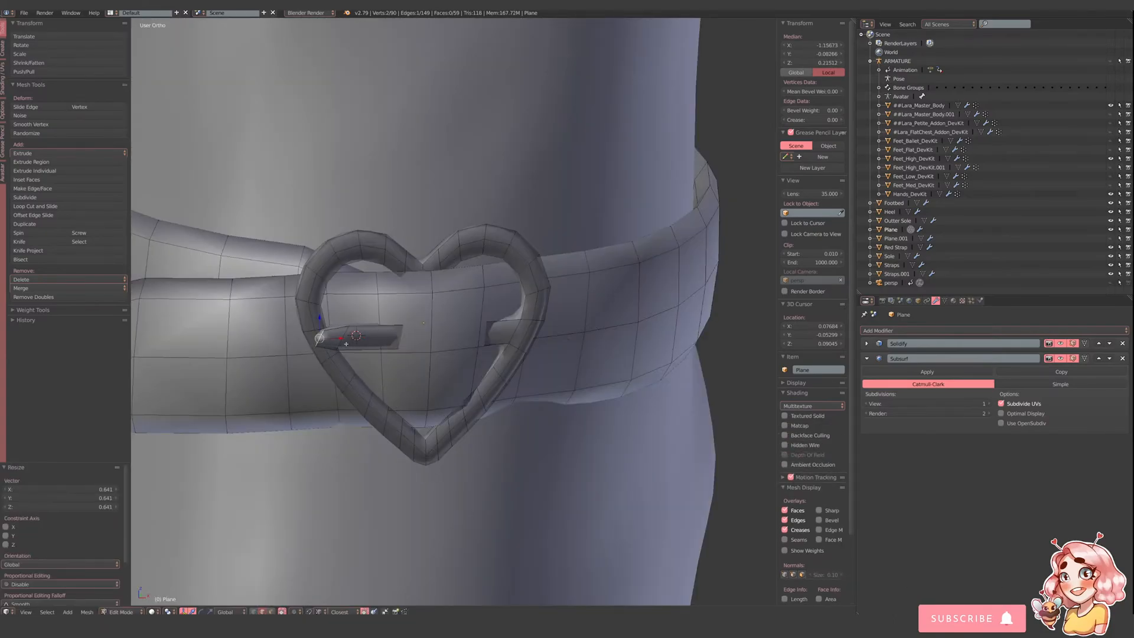
- Rotate the bar's new loop edge by about -29.4° and tilt its middle edge in the same direction
key(r)
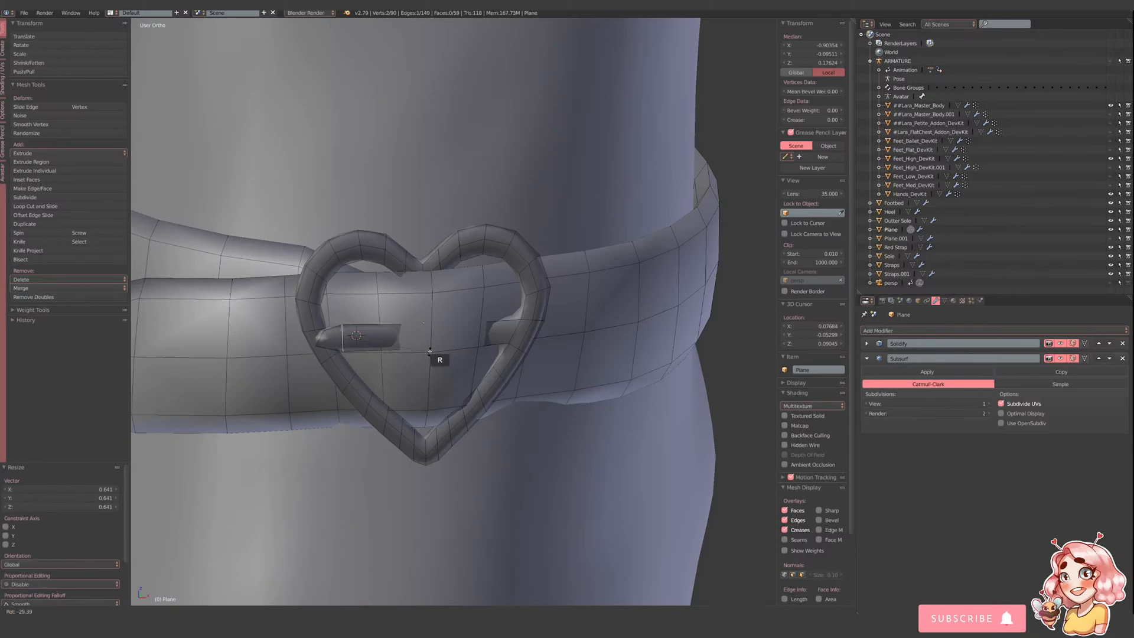
click(430, 352)
key(z)
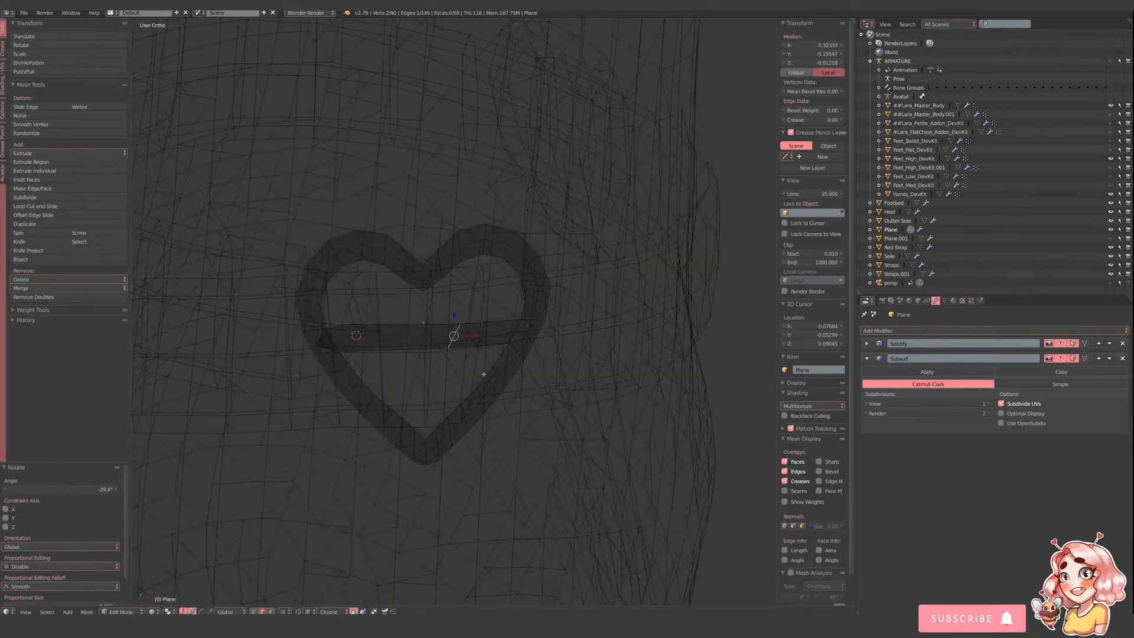
key(r)
click(529, 361)
key(z)
- Add a loop cut at the bar's base, slid close to the heart's right side, and return to Object Mode
key(ctrl+r)
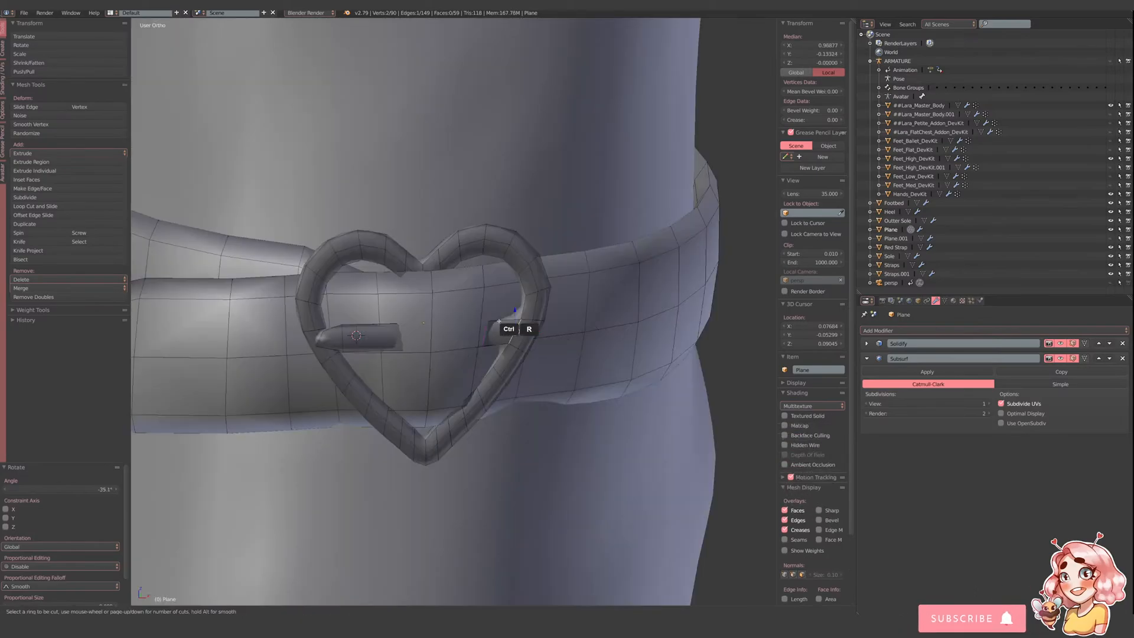
click(518, 317)
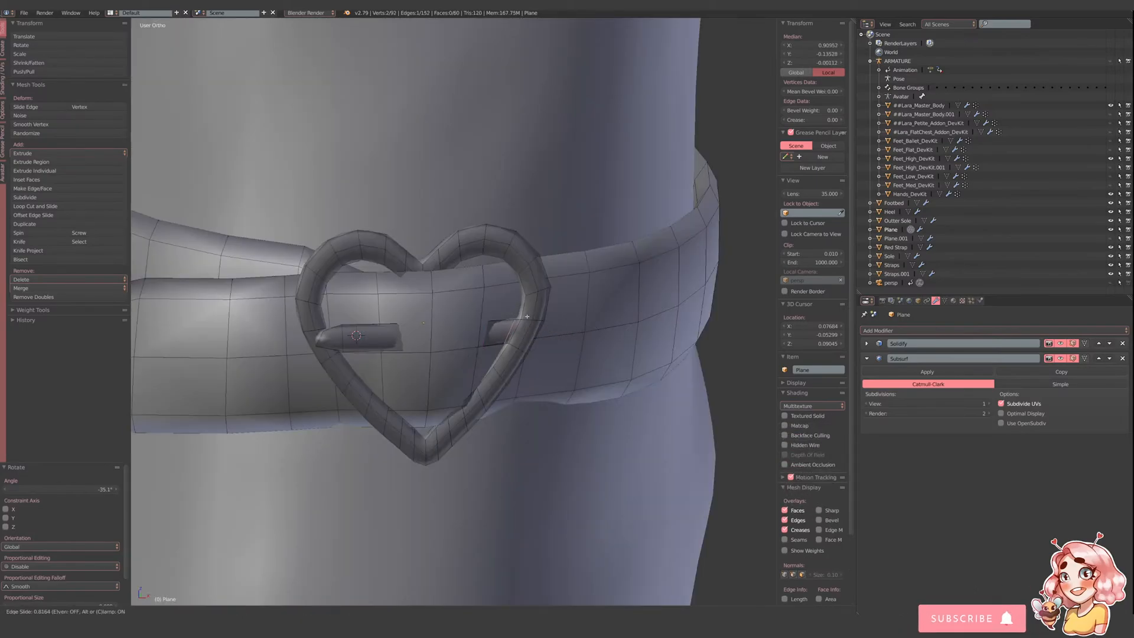
click(526, 319)
key(Tab)
key(a)
scroll(494, 384, down, 4)
middle_drag(492, 385, 445, 420)
scroll(440, 418, up, 3)
right_click(375, 407)
key(Tab)
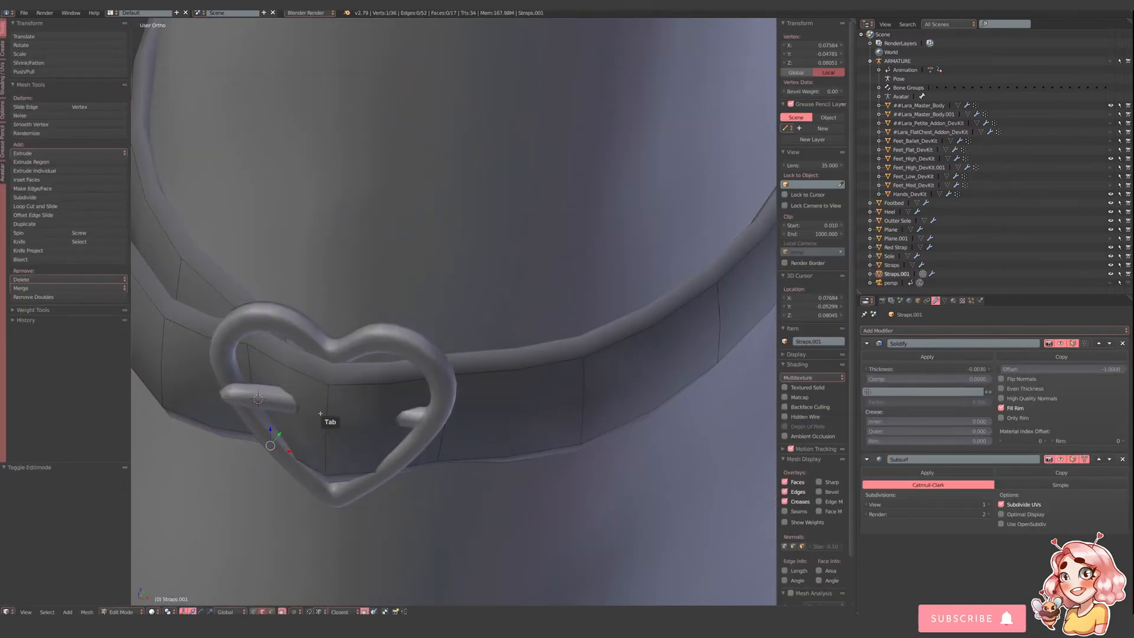
key(Tab)
scroll(336, 415, down, 2)
key(a)
scroll(378, 423, down, 5)
middle_drag(460, 438, 480, 427)
scroll(476, 390, up, 2)
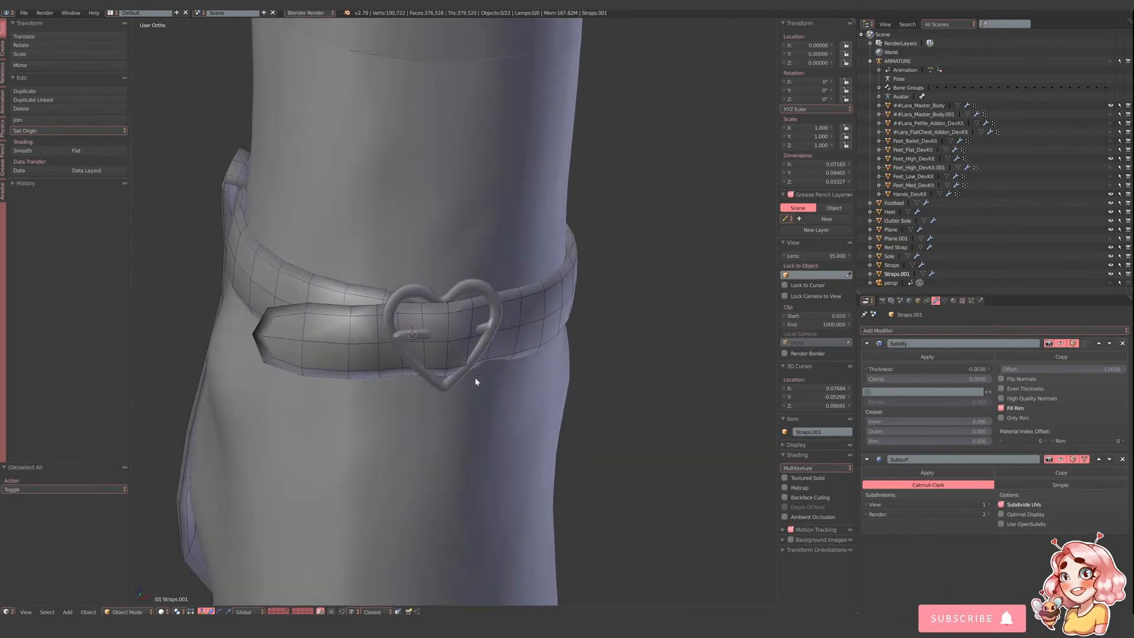
- Edit the side strap with proportional editing enabled and move its outer lower end forward along the sole, lowering it by 0.017
middle_drag(537, 359, 480, 350)
scroll(439, 371, down, 4)
scroll(432, 396, down, 4)
scroll(480, 350, up, 3)
right_click(536, 367)
key(Tab)
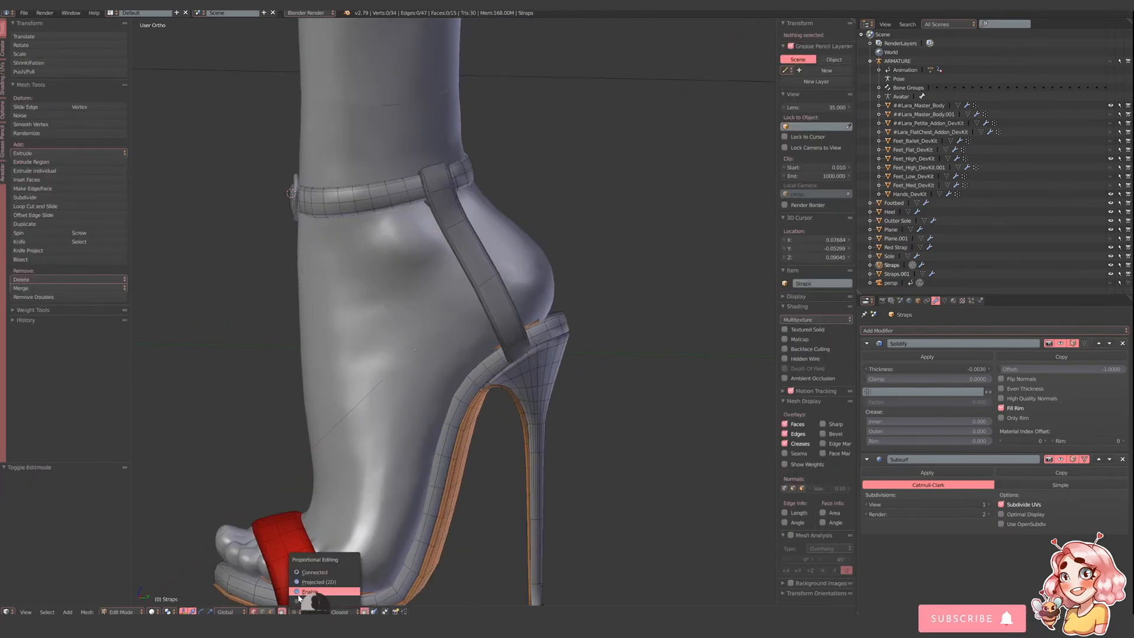
right_click(515, 356)
key(s)
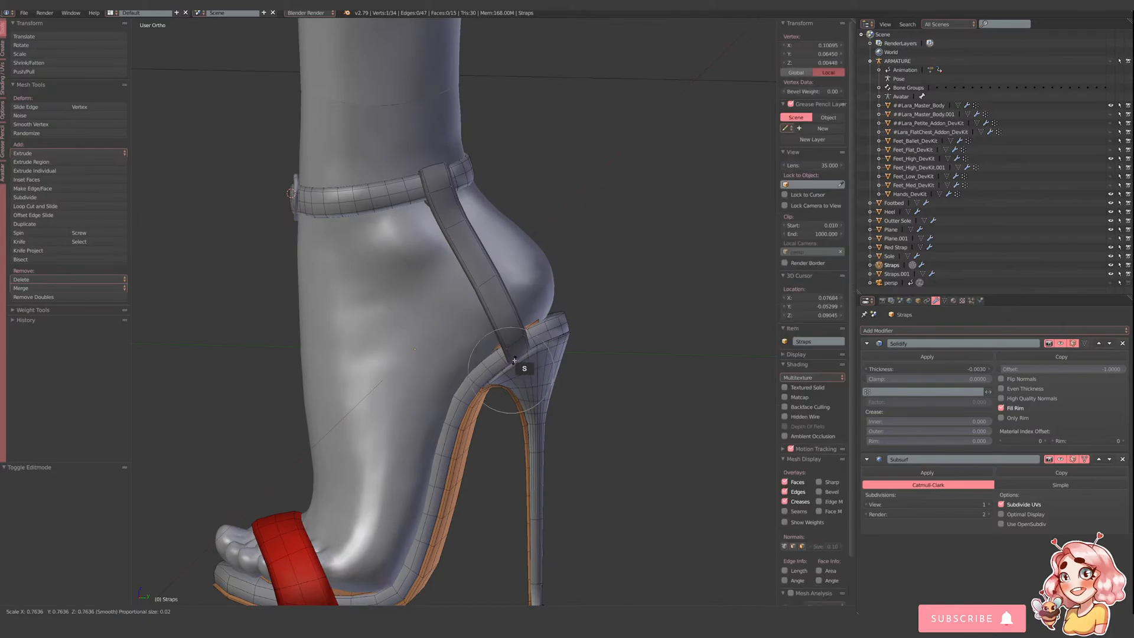
scroll(515, 361, down, 11)
right_click(515, 363)
drag(534, 374, 476, 386)
- Move the outer side strap's middle edge 0.011 forward along Y and 0.003 outward along X
right_click(487, 279)
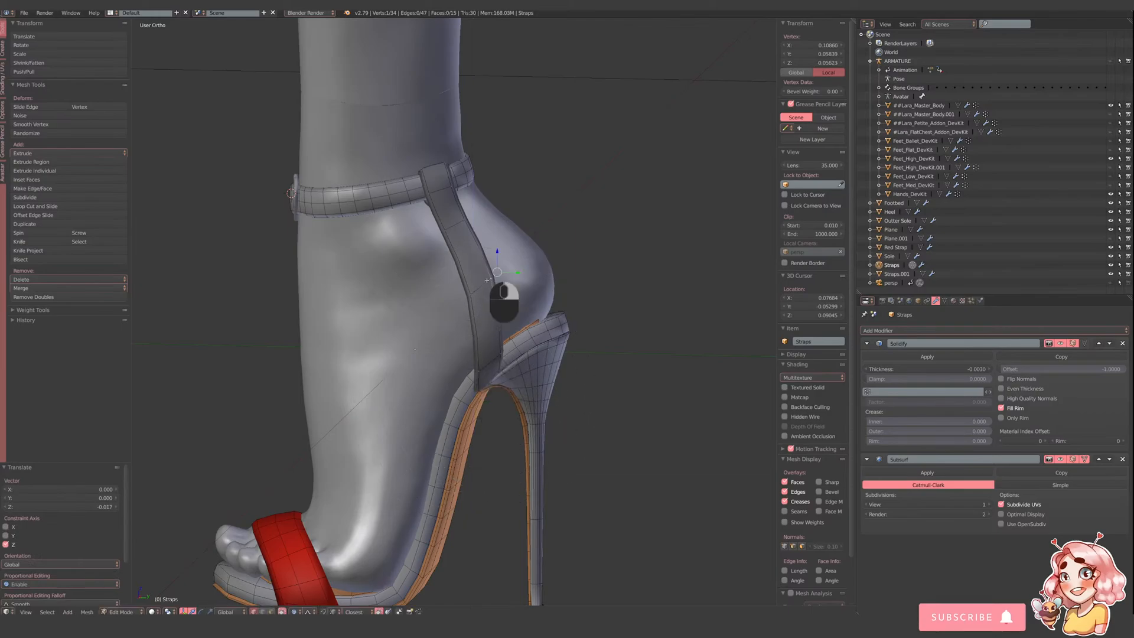
shift+right_click(468, 291)
drag(501, 285, 478, 289)
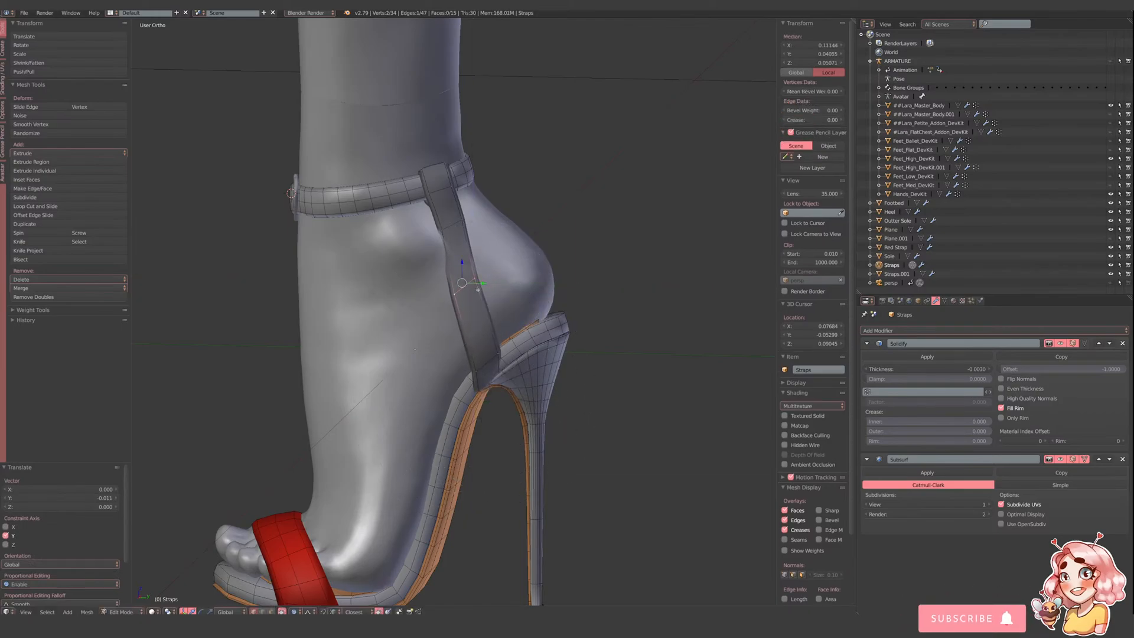
middle_drag(478, 289, 451, 317)
drag(443, 325, 437, 330)
shift+middle_drag(436, 323, 438, 330)
scroll(438, 329, up, 1)
key(s)
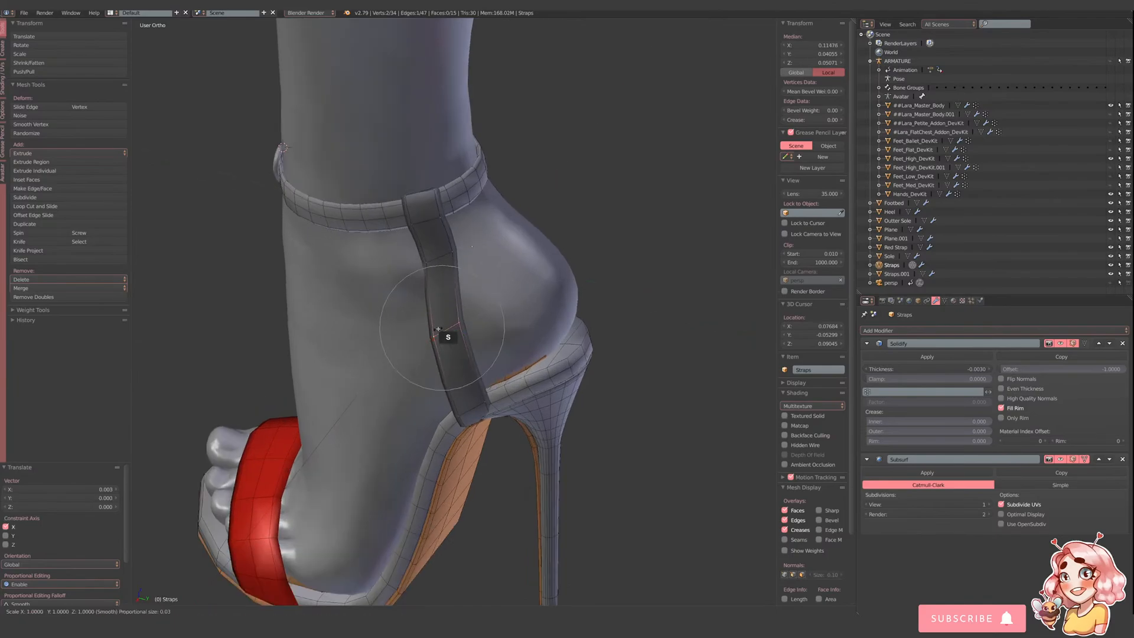
right_click(438, 329)
- Shift the outer side strap's upper edge, just below the ankle strap, by -0.004 along Y
right_click(451, 253)
shift+right_click(422, 261)
mouse_move(432, 264)
mouse_down()
mouse_move(454, 264)
mouse_move(446, 261)
mouse_up()
middle_drag(452, 279, 466, 247)
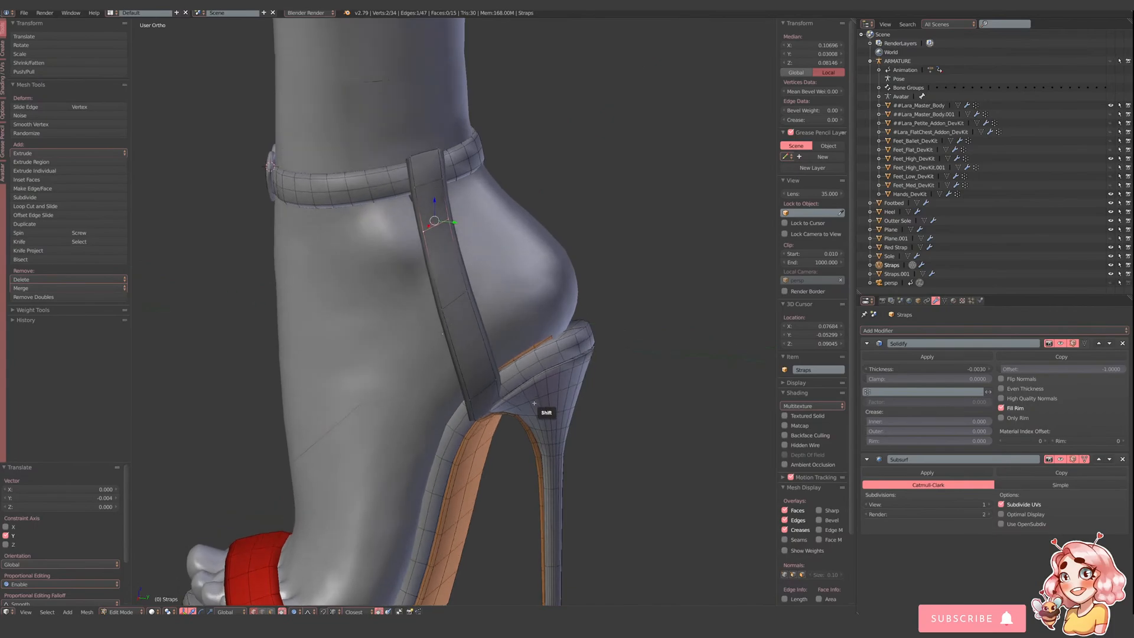
- Scale the edge just above the outer strap's bottom end to 0.777 to narrow it
shift+middle_drag(534, 402, 507, 337)
right_click(467, 317)
shift+right_click(444, 331)
key(s)
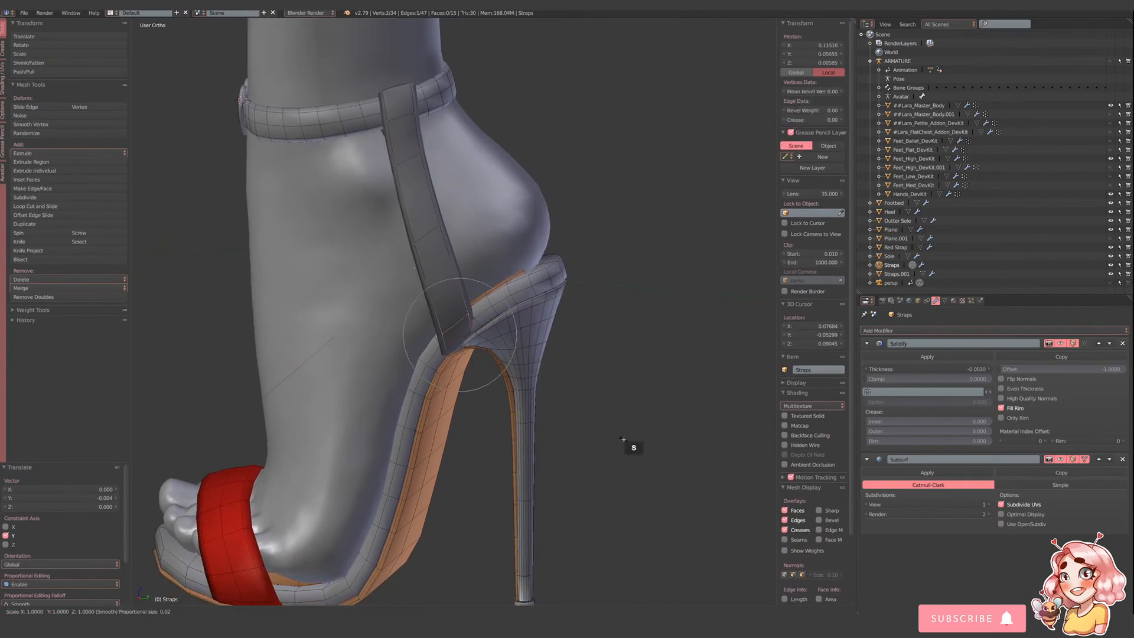
click(583, 419)
- Scale the outer side strap's middle edge to 0.841
right_click(438, 225)
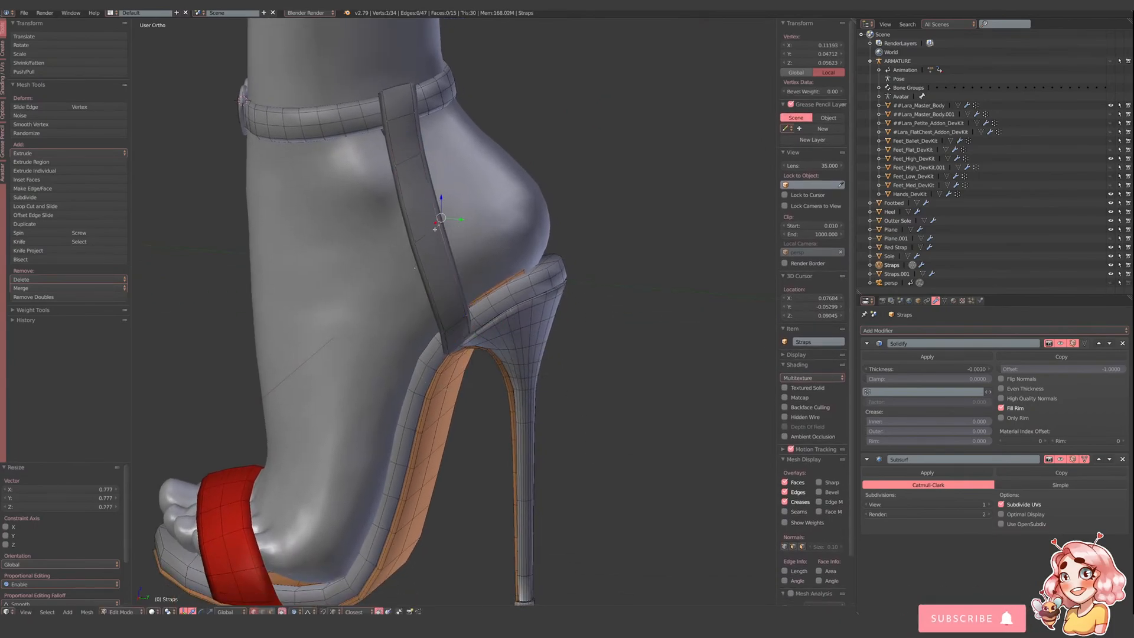
shift+right_click(415, 243)
key(s)
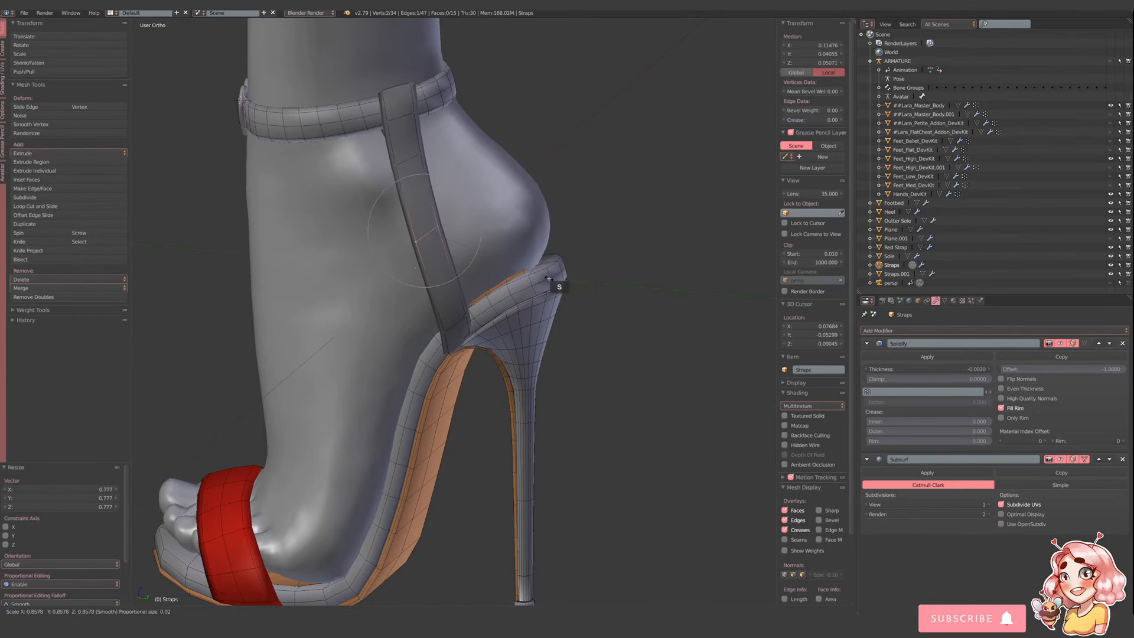
click(544, 281)
- Select both vertices of the outer strap's bottom end edge and rotate the edge by 22.6°
scroll(545, 282, down, 4)
scroll(504, 330, up, 7)
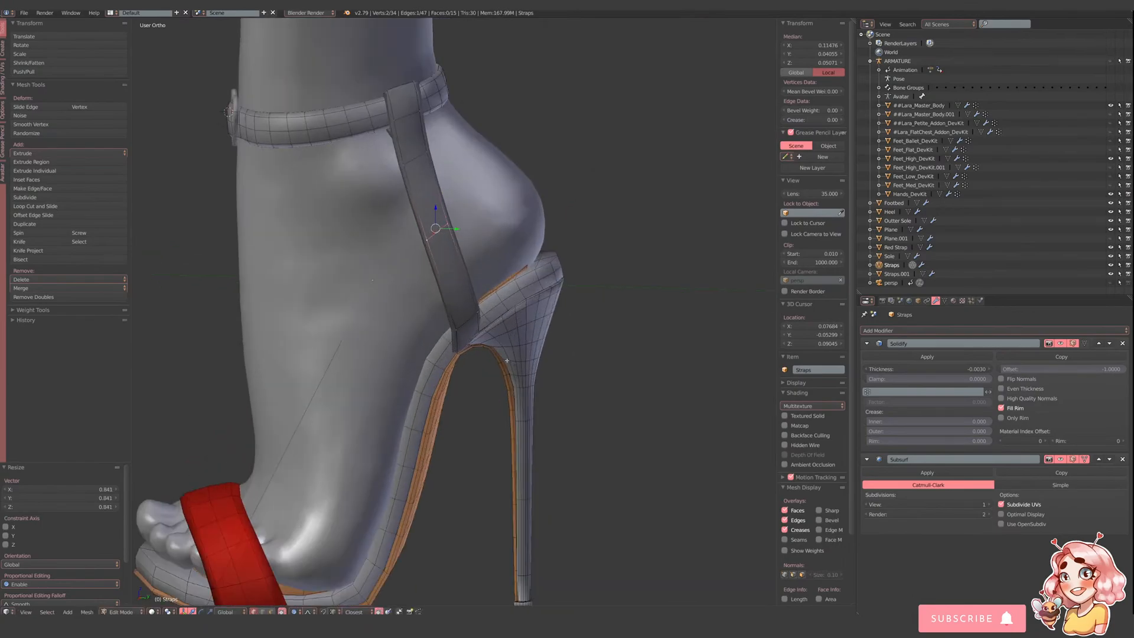
right_click(503, 329)
key(g)
right_click(508, 331)
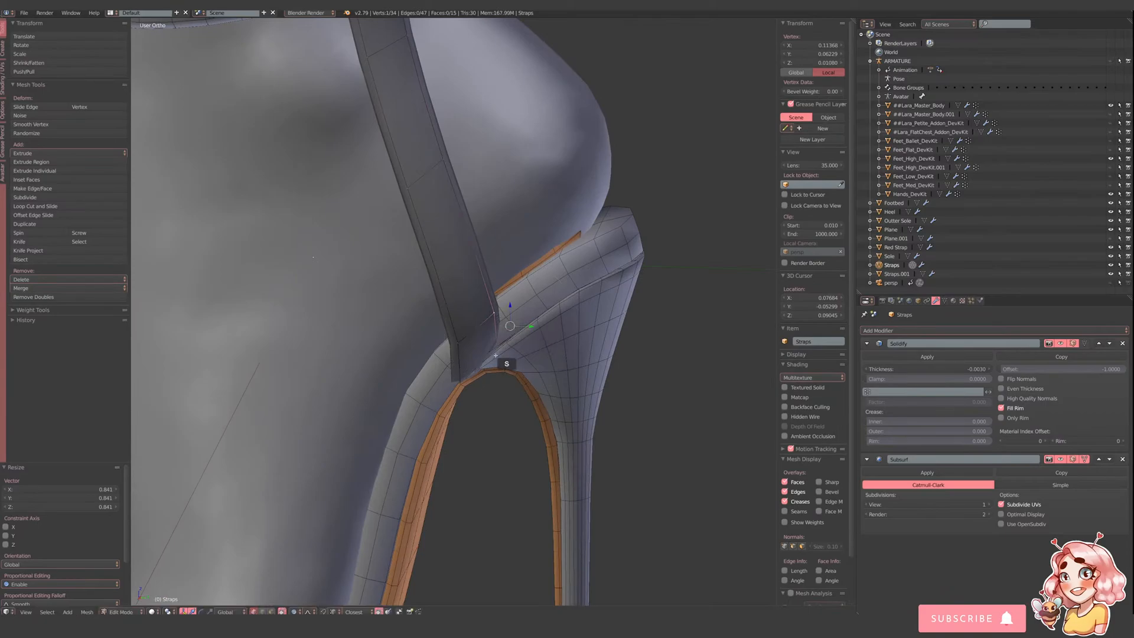
key(z)
mouse_move(496, 353)
middle_down()
mouse_move(468, 350)
mouse_move(509, 376)
middle_up()
right_click(468, 349)
shift+right_click(447, 375)
key(z)
key(r)
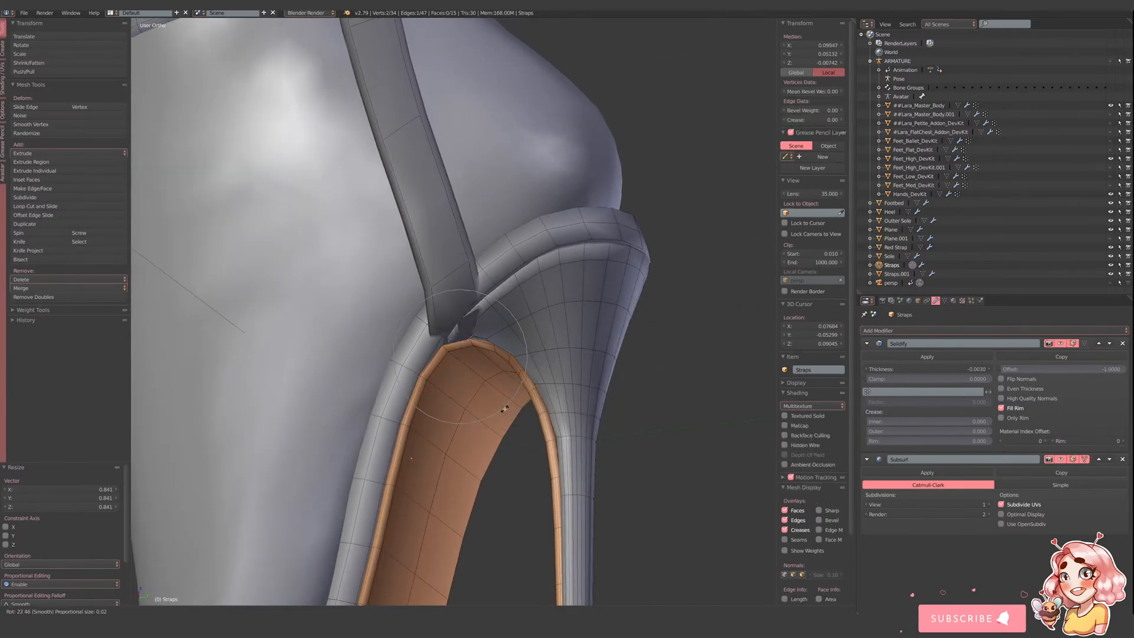
click(523, 438)
- Rotate the edge just above the outer strap's bottom end by 5.67° and lower it by 0.006
right_click(435, 304)
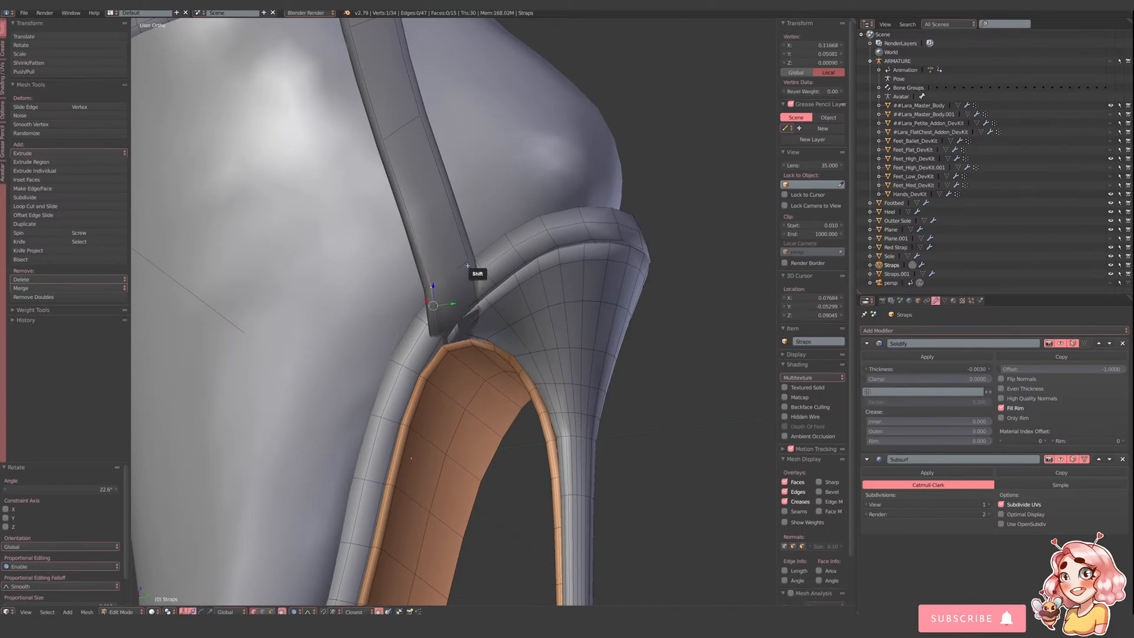
shift+right_click(467, 266)
key(s)
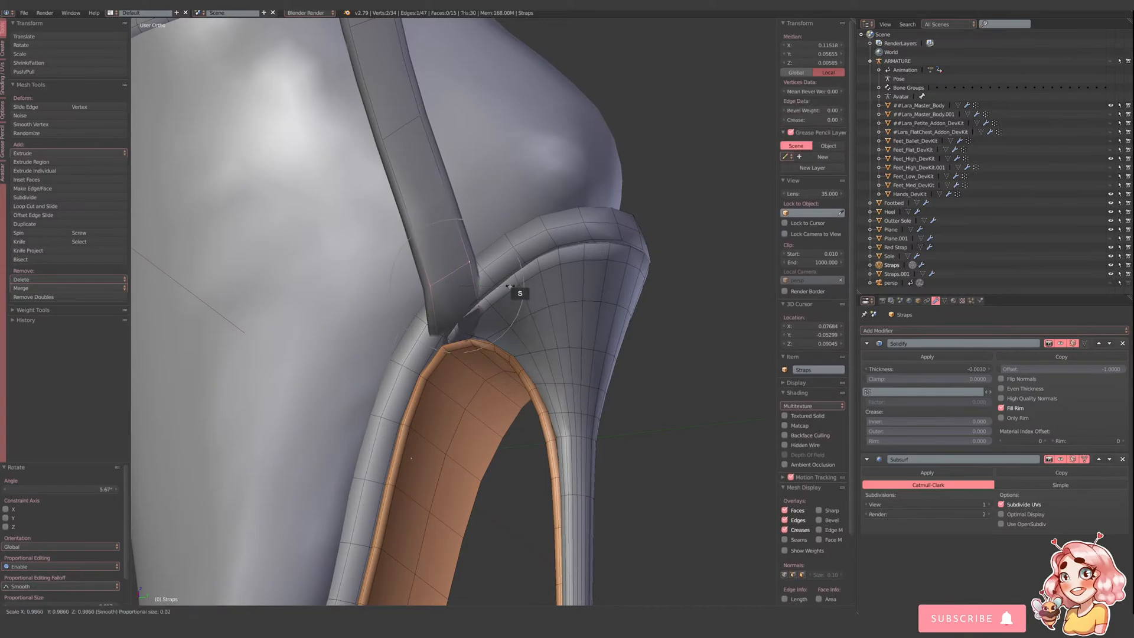
right_click(521, 296)
drag(458, 273, 457, 290)
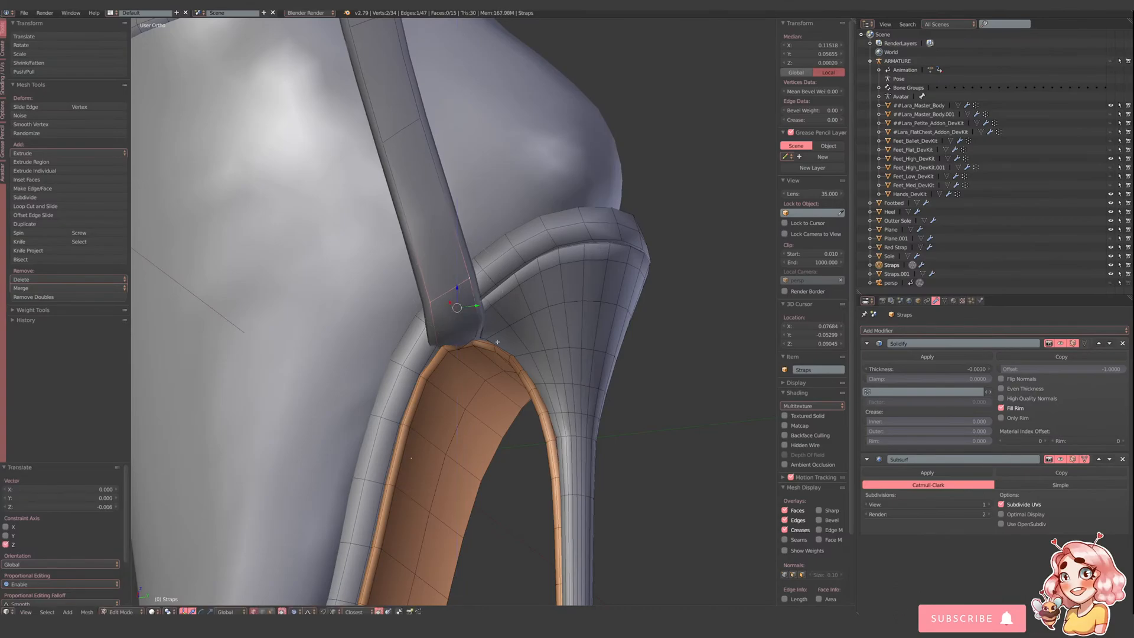
- Raise the rear corner of the outer strap's bottom end by 0.006 and lower its front corner by 0.001
right_click(494, 346)
drag(490, 328, 490, 305)
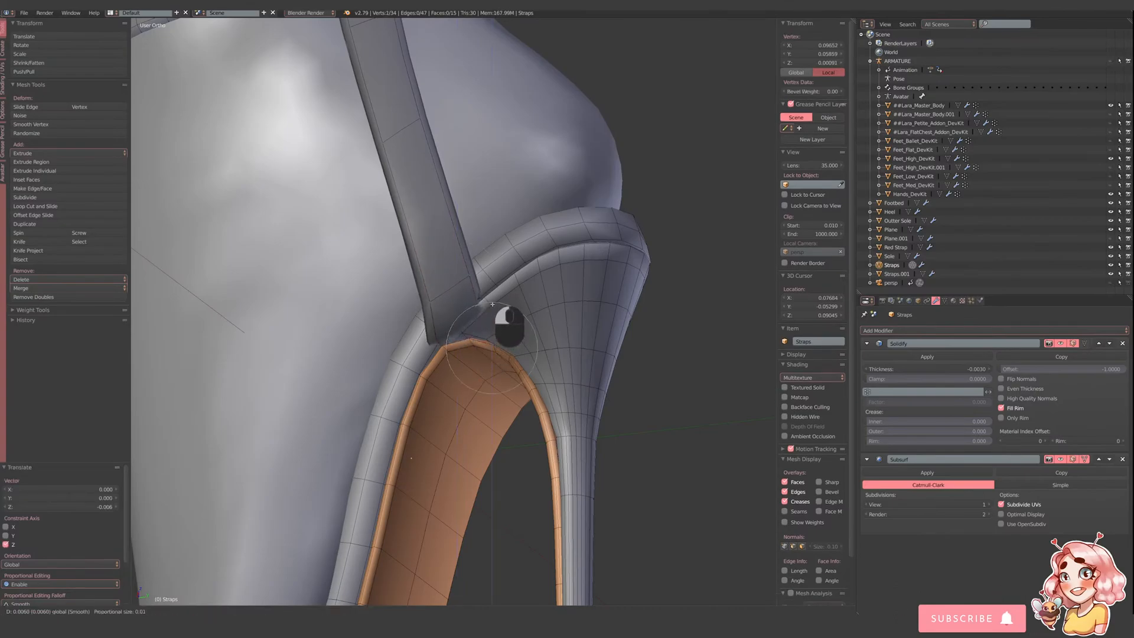
right_click(430, 341)
key(z)
right_click(439, 348)
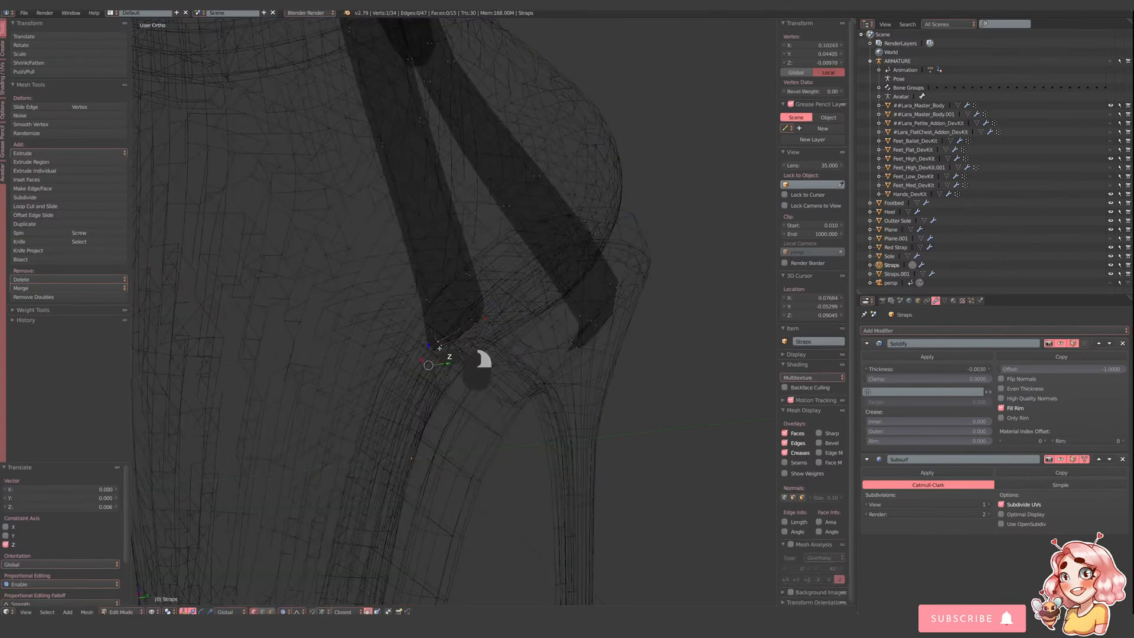
key(z)
click(430, 340)
drag(430, 345, 431, 349)
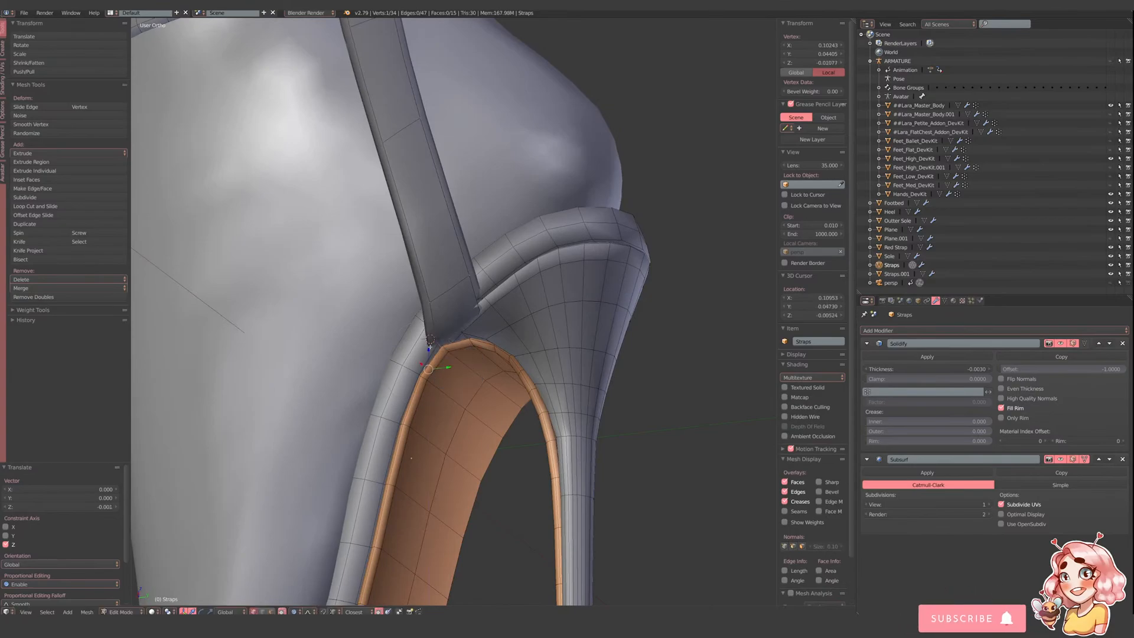
- Raise the rear corner vertex of the outer strap's bottom end by another 0.002
key(s)
right_click(430, 343)
right_click(482, 318)
drag(492, 302, 494, 292)
scroll(483, 301, down, 4)
middle_drag(484, 322, 498, 357)
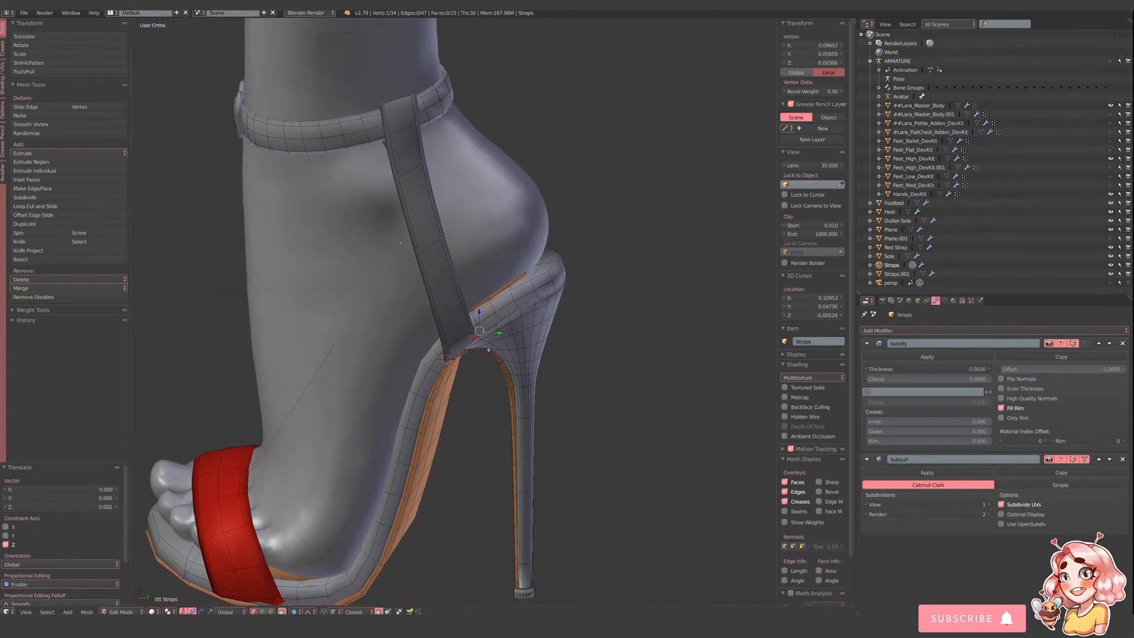
- Move the front corner vertex of the outer strap's bottom end 0.002 along Y and raise it by 0.003
scroll(466, 346, up, 4)
key(z)
right_click(447, 368)
click(451, 373)
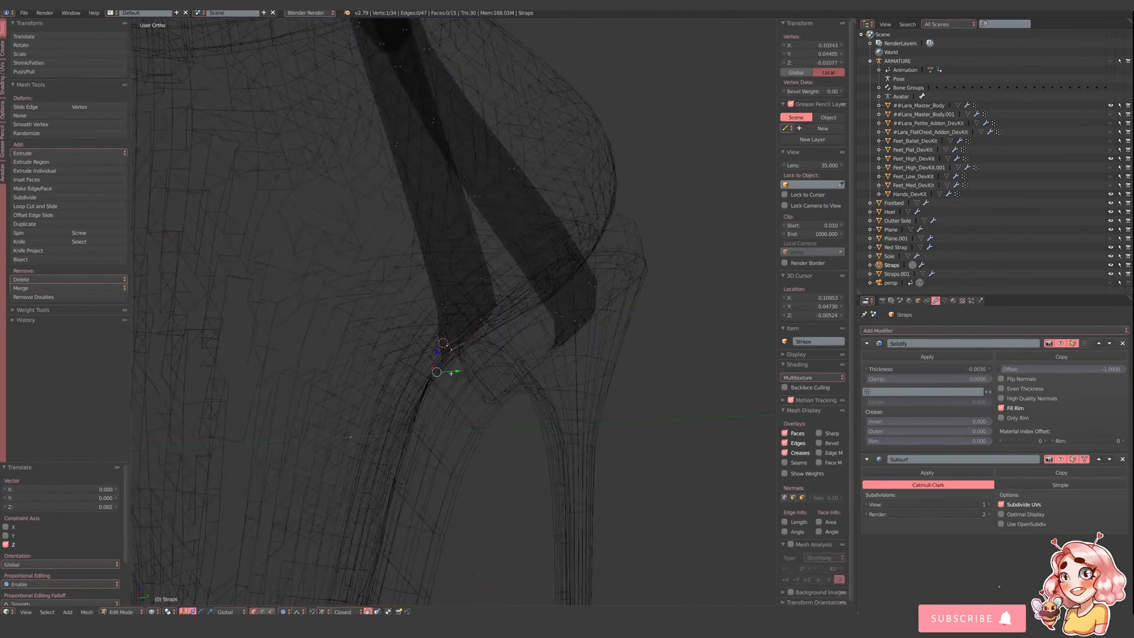
key(z)
key(g)
key(y)
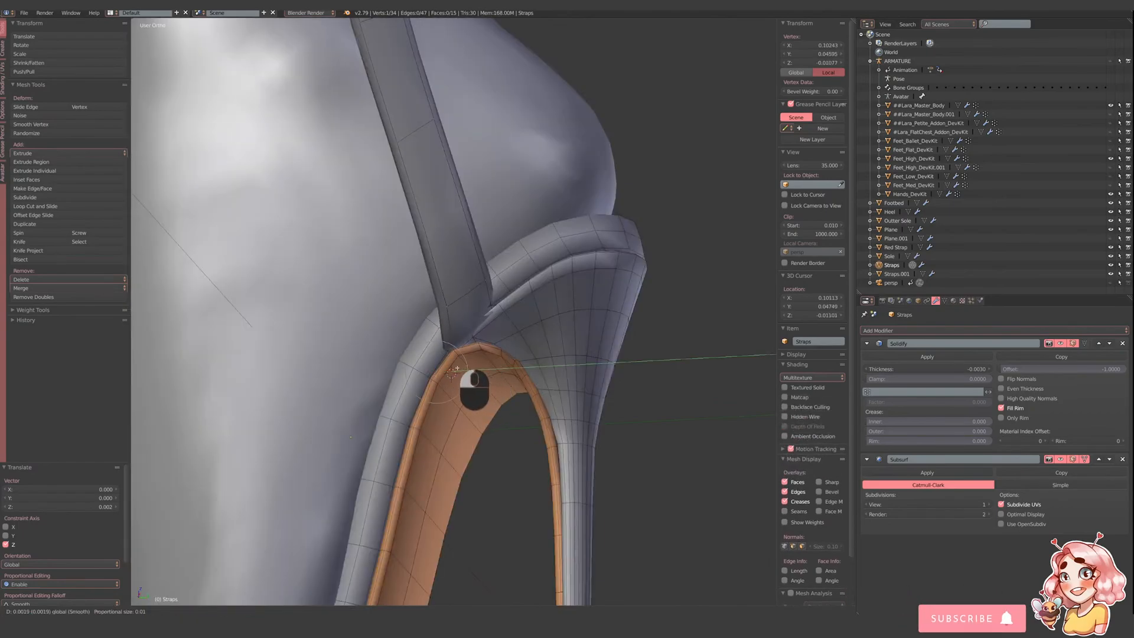
click(455, 366)
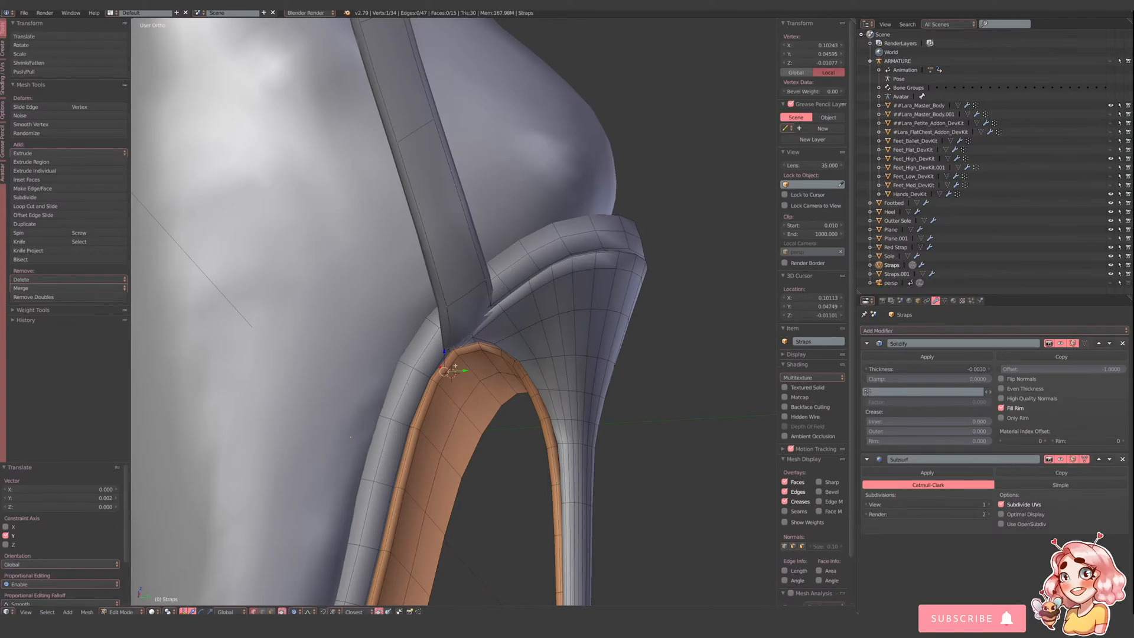
drag(465, 371, 454, 345)
- Move the protruding vertex near the outer strap's lower end by -0.004 along X, closer to the sole
middle_drag(678, 298, 623, 347)
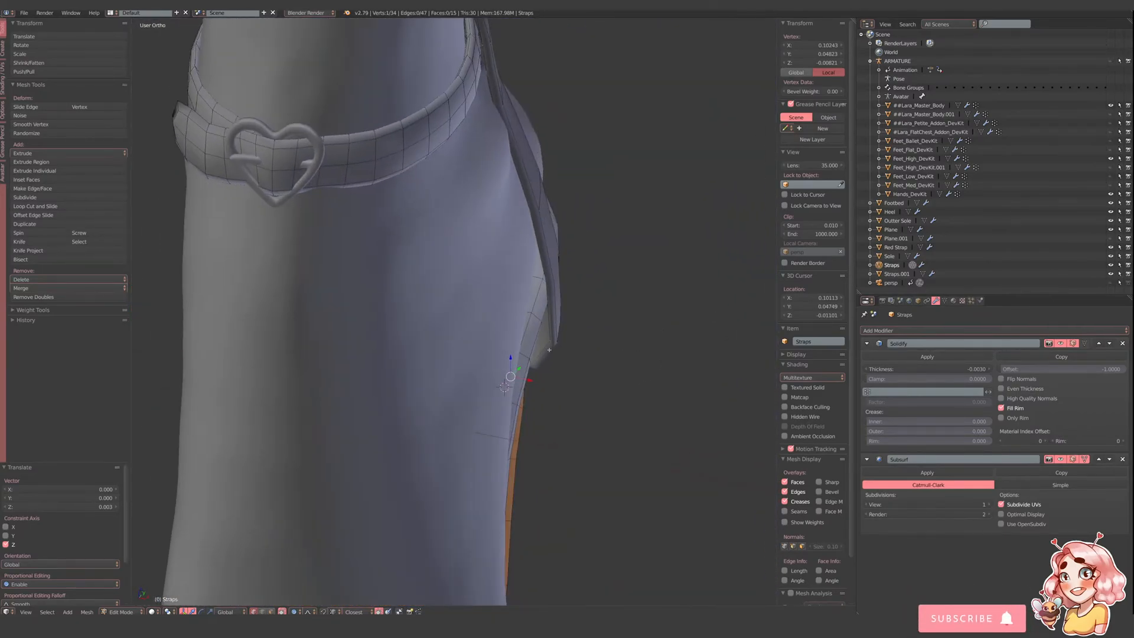
drag(587, 373, 571, 372)
middle_drag(570, 372, 516, 328)
scroll(516, 329, down, 3)
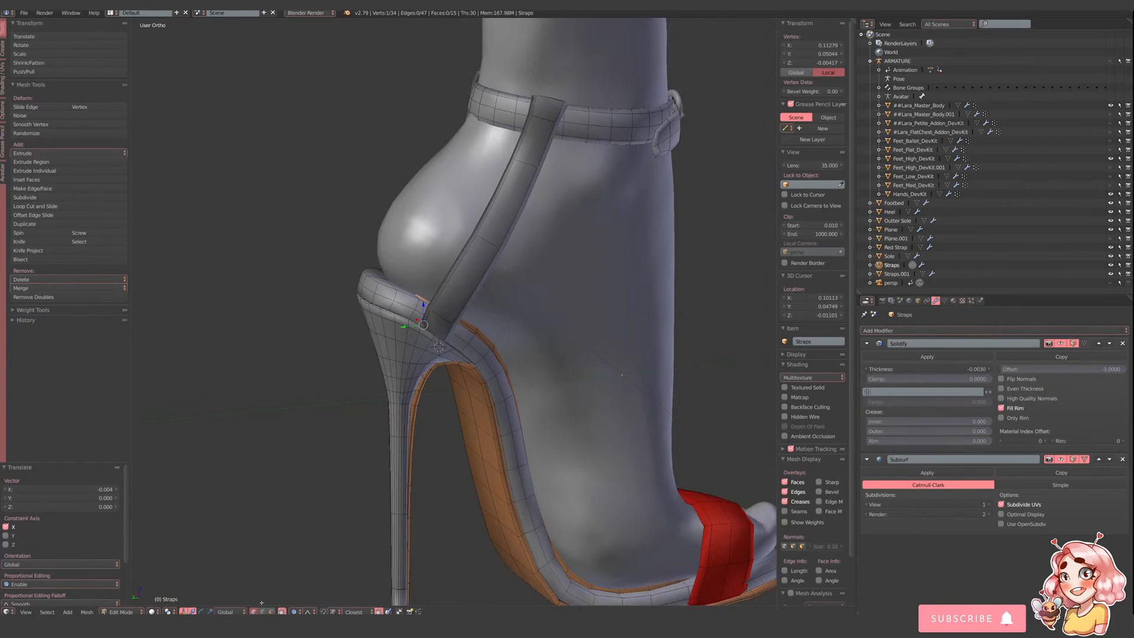
- Select the bottom end edge of the strap on the foot's inner side and move it forward and down along the sole
key(s)
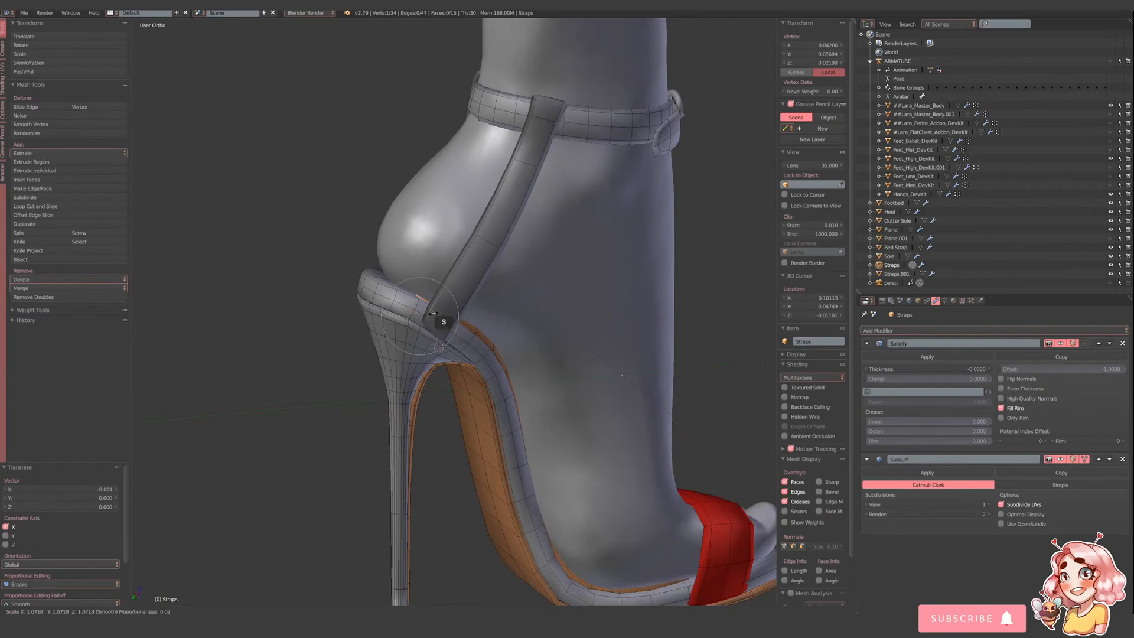
scroll(435, 322, down, 7)
right_click(440, 339)
click(423, 352)
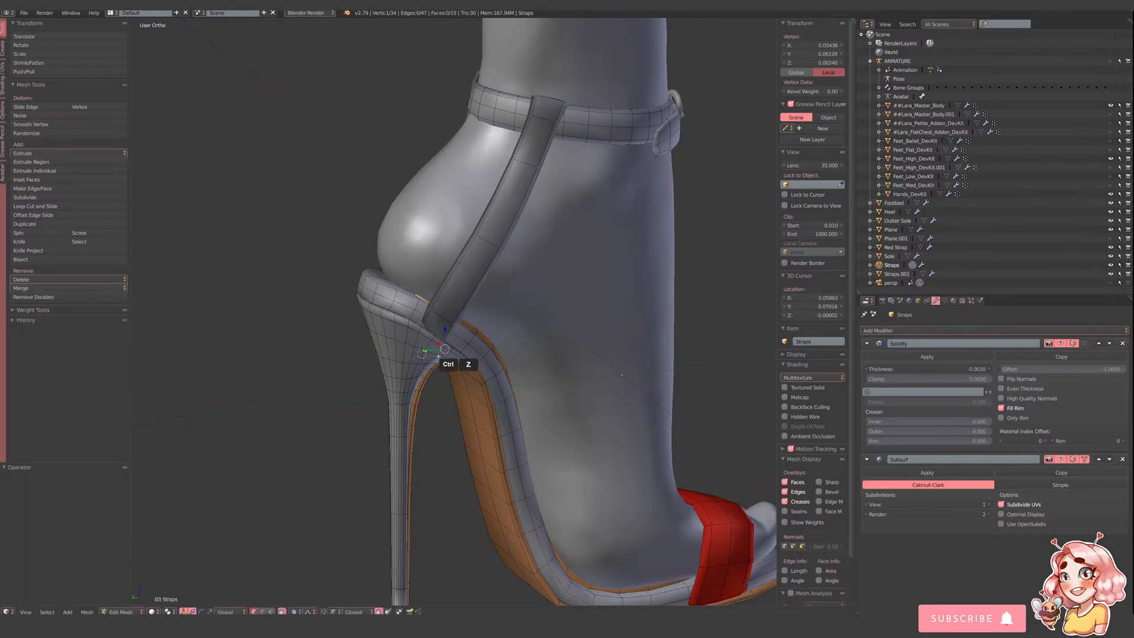
key(z)
ctrl+shift+click(438, 333)
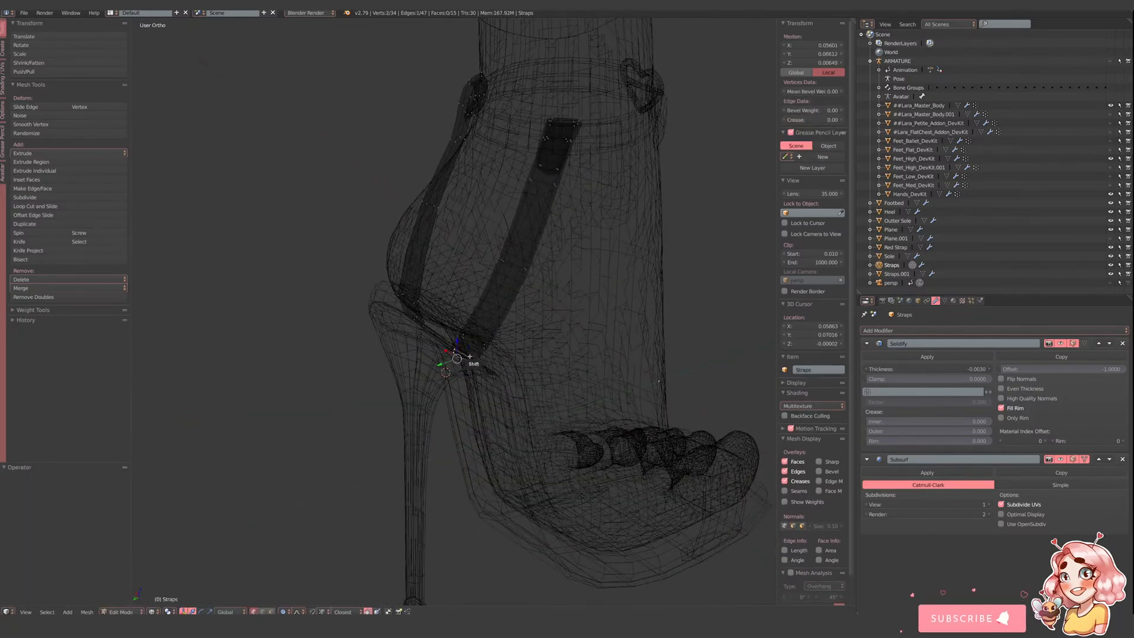
key(z)
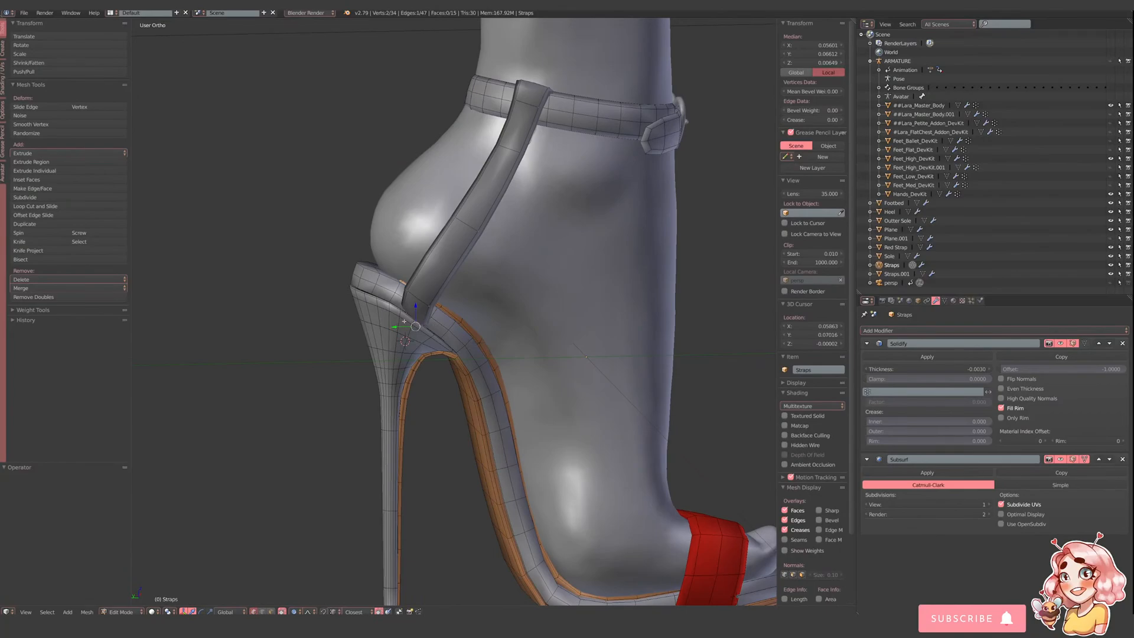
drag(399, 326, 429, 356)
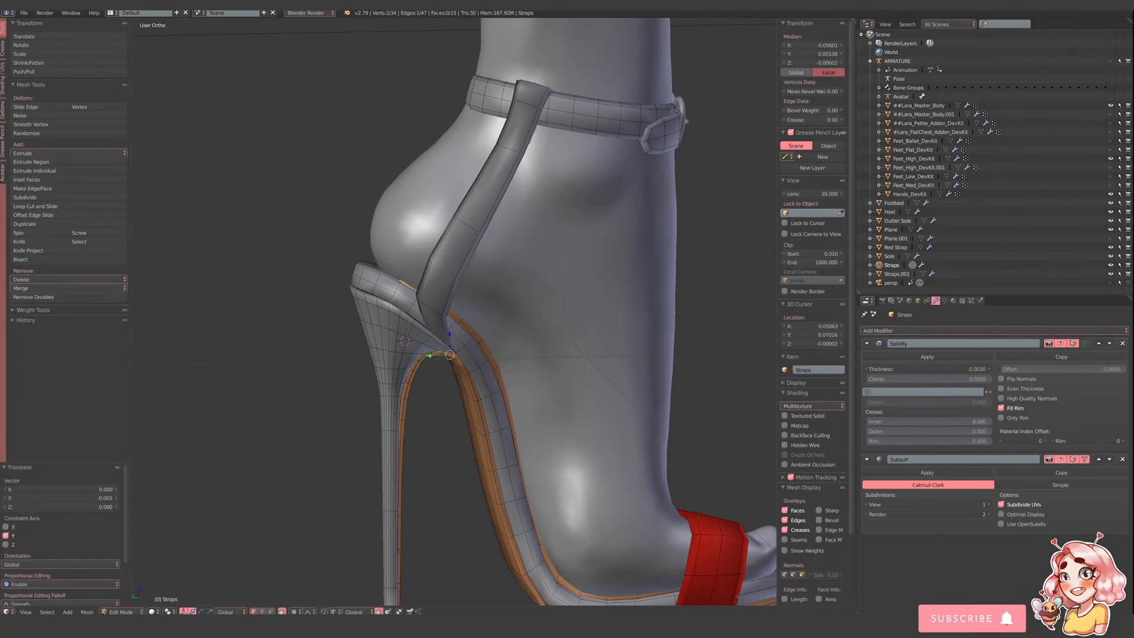
- Move the edge just above the inner strap's bottom end forward to line up with the end edge
right_click(439, 319)
shift+right_click(414, 298)
key(s)
right_click(415, 298)
drag(399, 314, 452, 309)
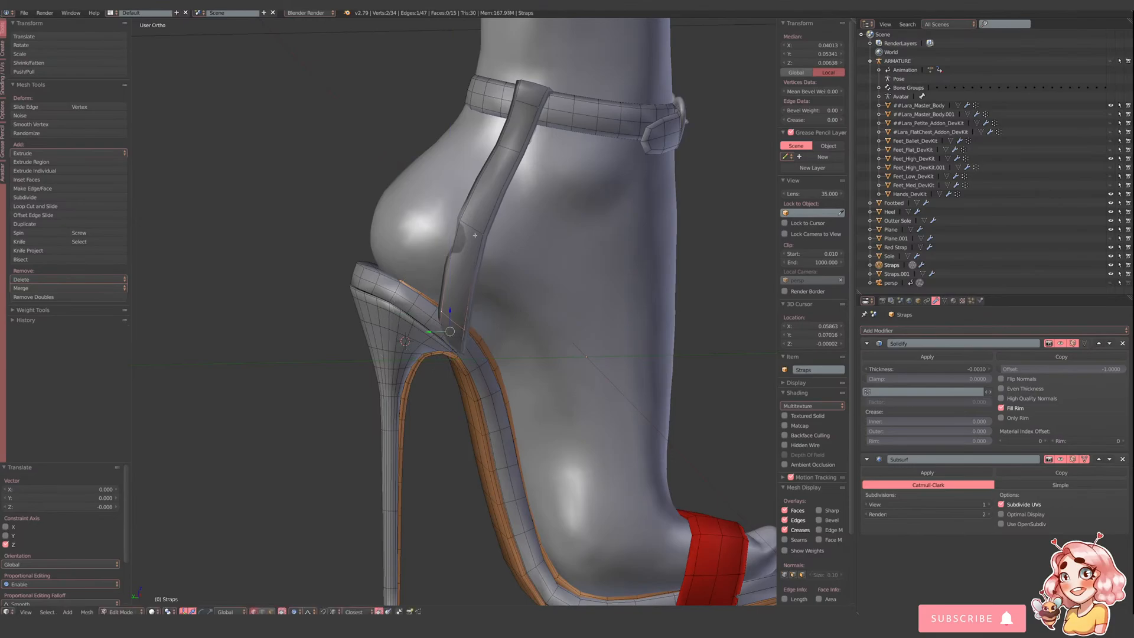
- Move the inner side strap's middle edge by -0.012 along Y to straighten the strap
right_click(478, 233)
shift+right_click(457, 222)
click(440, 225)
drag(449, 225, 468, 225)
- Rotate the inner strap's middle edge by -24.1° and move it -0.003 along X to follow the foot
middle_drag(468, 226, 485, 325)
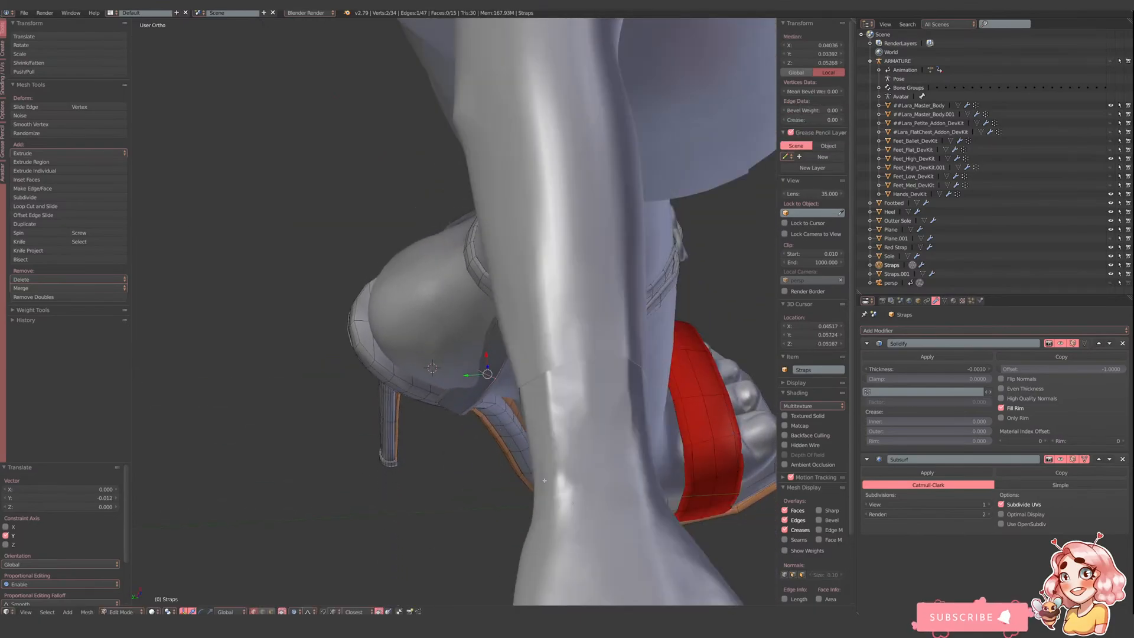
key(r)
click(632, 437)
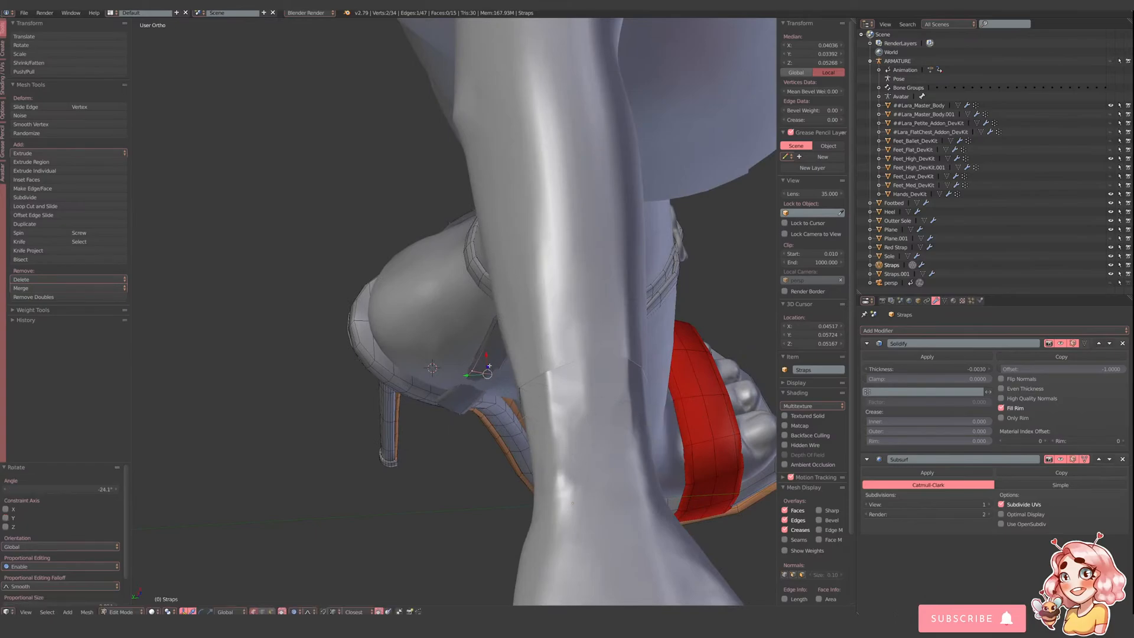
drag(486, 356, 485, 362)
middle_drag(484, 381, 486, 342)
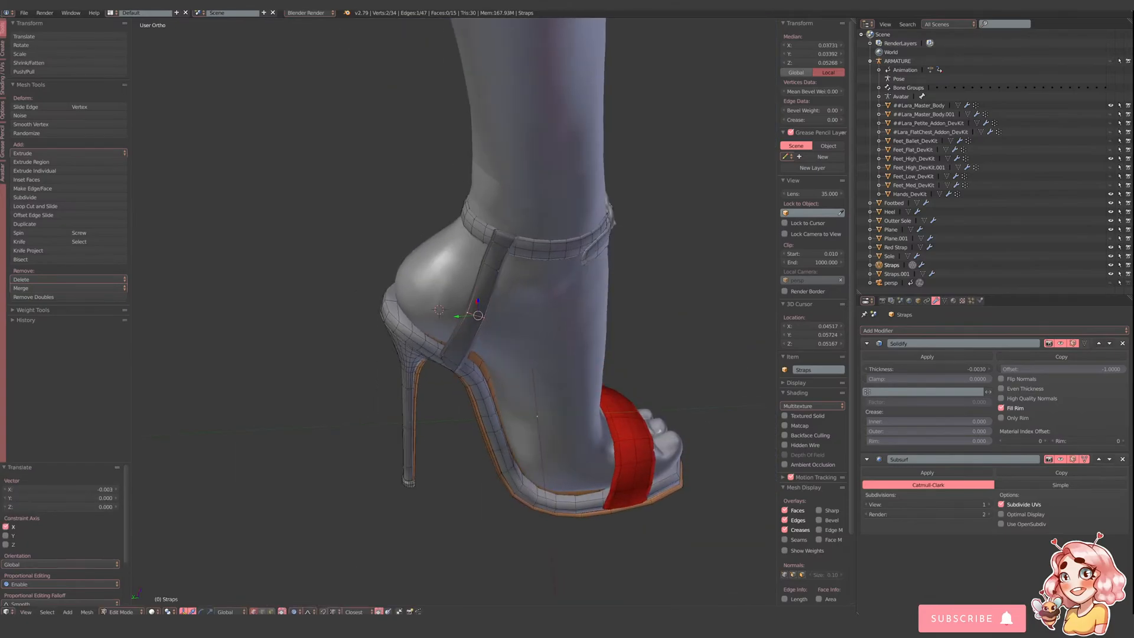
- Select the two end vertices at the bottom of the inner side strap and move them along X toward the sole
click(295, 611)
middle_drag(435, 514, 490, 360)
scroll(484, 359, up, 5)
right_click(481, 360)
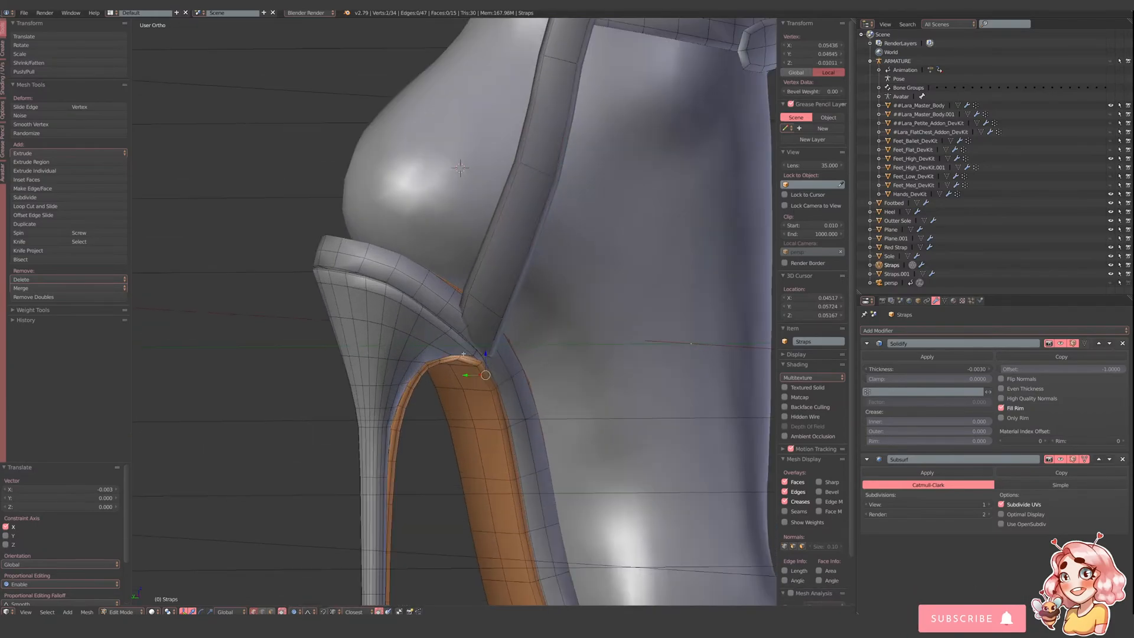
key(z)
key(z)
shift+right_click(458, 342)
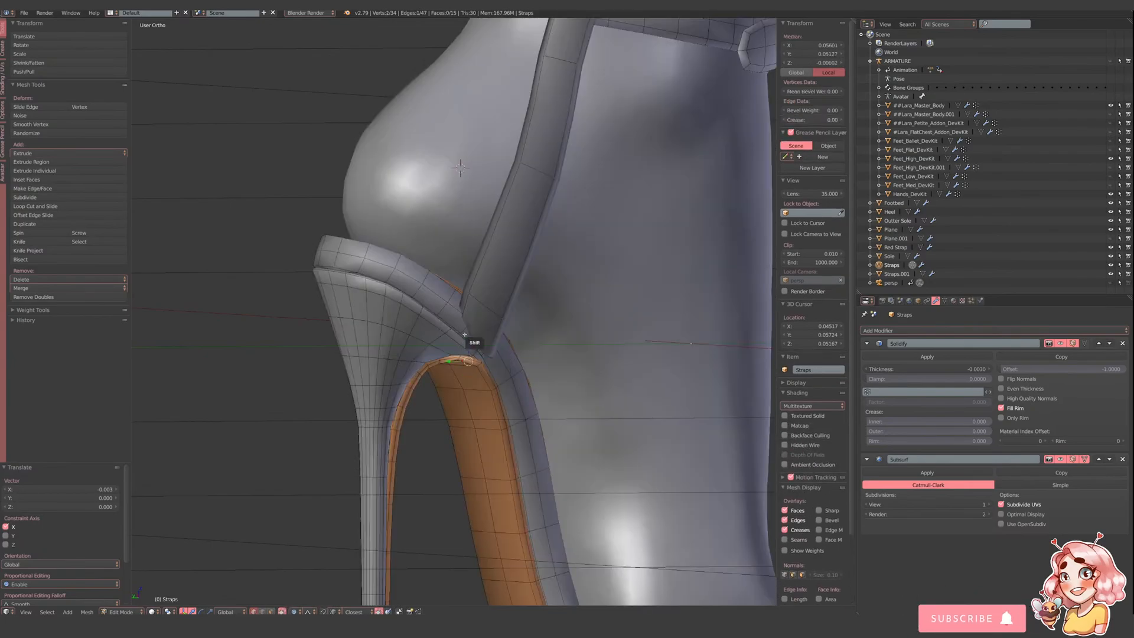
key(g)
key(x)
click(470, 343)
- Lower the rear and front corner vertices of the inner strap's bottom end individually, each by about -0.002 along Z
right_click(469, 296)
key(s)
key(z)
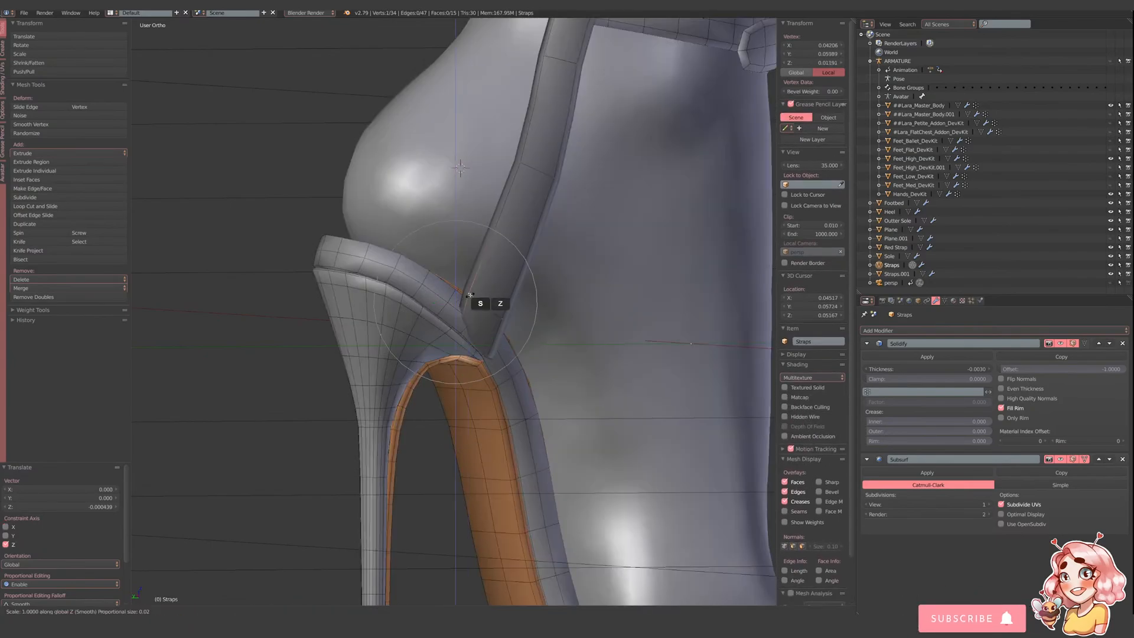
scroll(470, 295, up, 3)
key(Escape)
drag(455, 281, 456, 301)
right_click(482, 367)
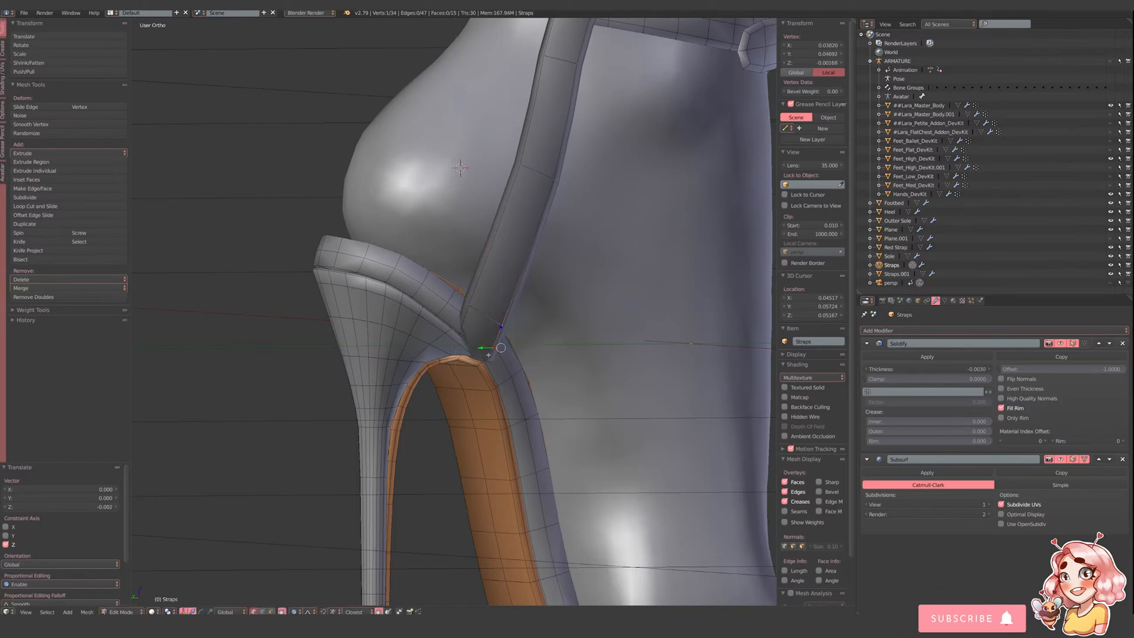
drag(485, 360, 501, 337)
right_click(503, 328)
click(505, 327)
- Narrow the inner strap's bottom end edge by scaling it to 0.870
scroll(506, 334, down, 5)
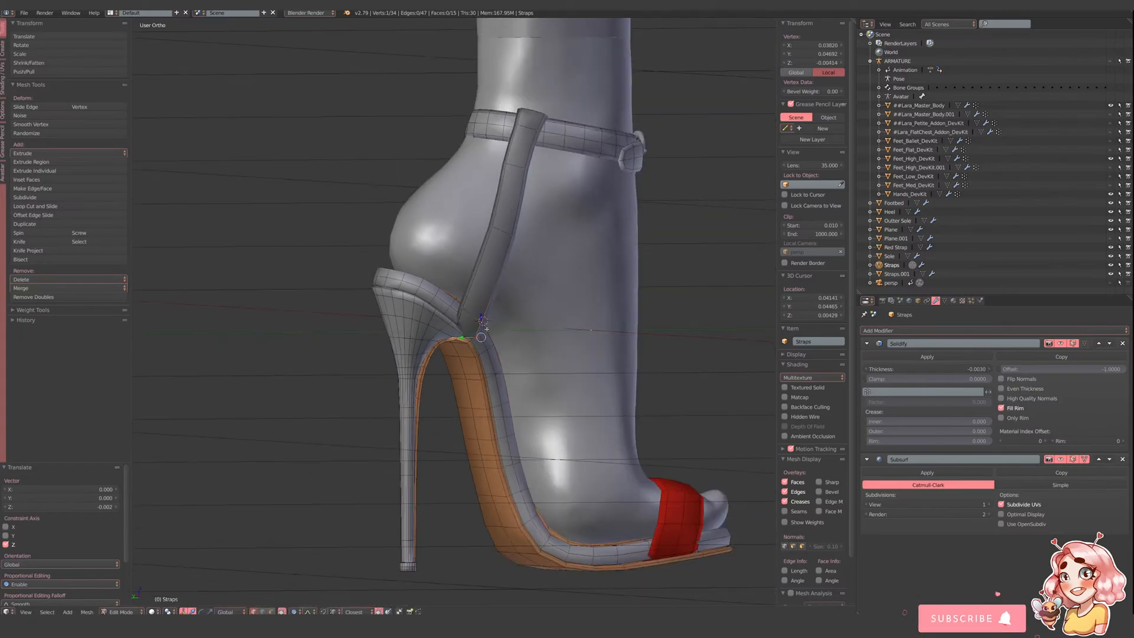
middle_drag(513, 326, 470, 330)
scroll(469, 331, up, 4)
key(s)
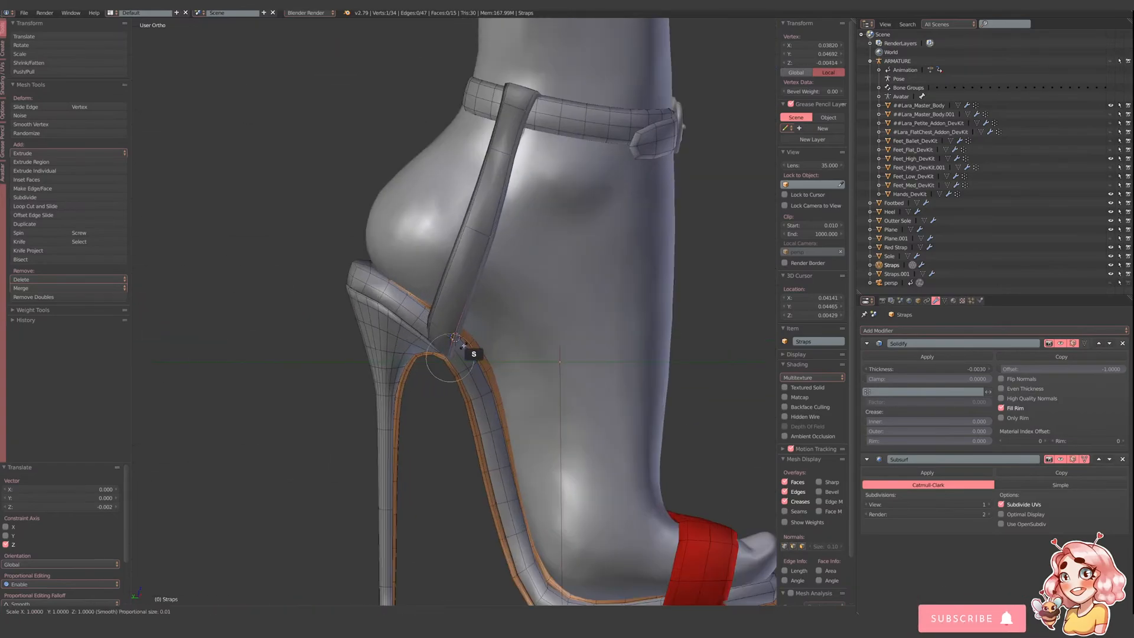
scroll(464, 346, down, 6)
right_click(464, 346)
shift+right_click(431, 322)
key(s)
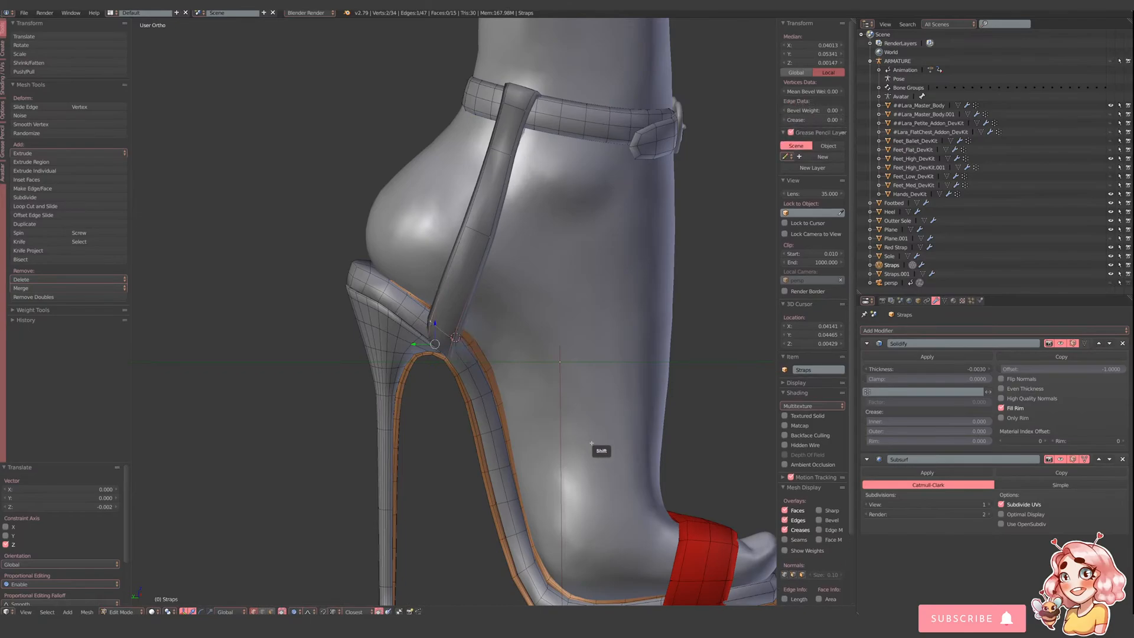
click(567, 432)
- Narrow the inner strap's middle edge by scaling it to about 0.8
right_click(489, 237)
shift+right_click(467, 228)
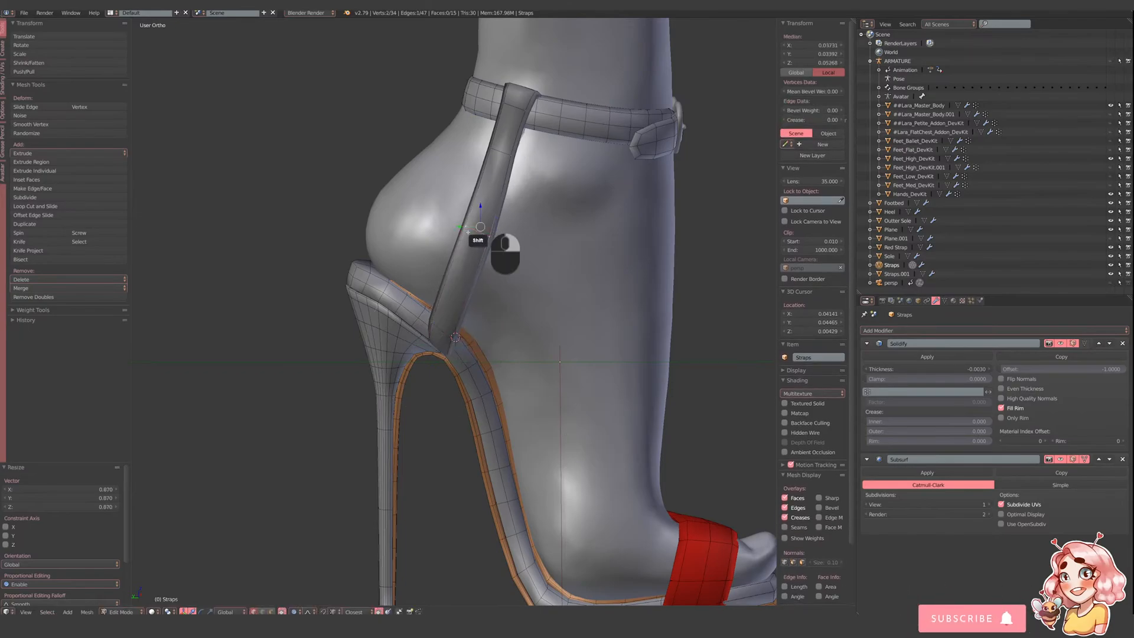
key(s)
click(550, 299)
middle_drag(498, 325, 513, 323)
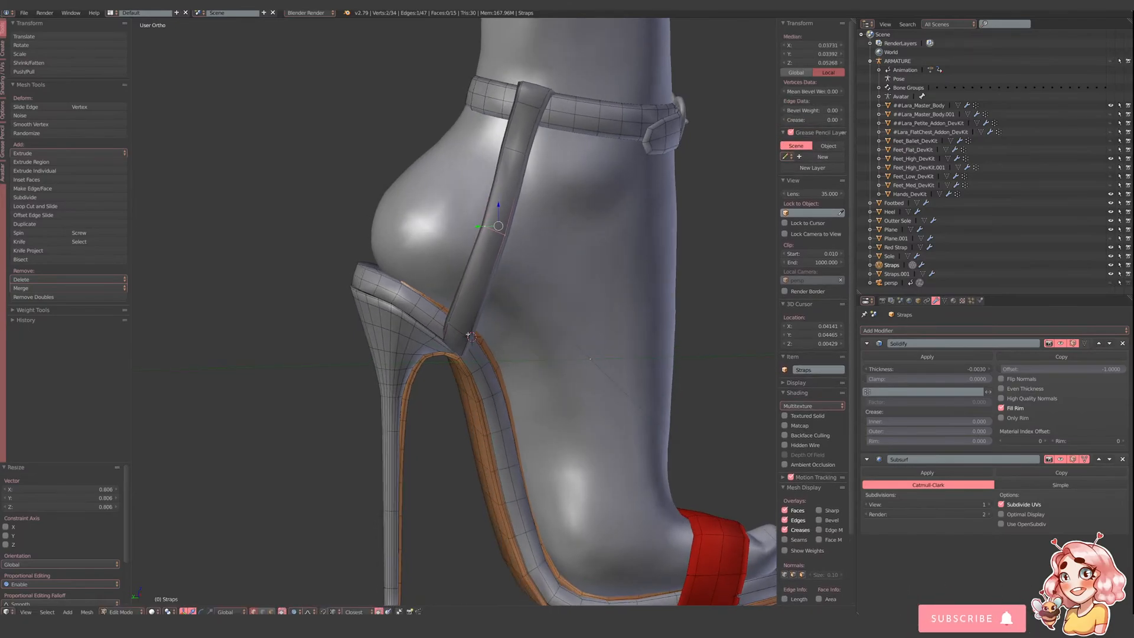
- Narrow the inner strap's bottom end edge further, scaling it by about 0.84 and then once more
right_click(470, 348)
shift+right_click(451, 325)
key(s)
click(539, 391)
key(s)
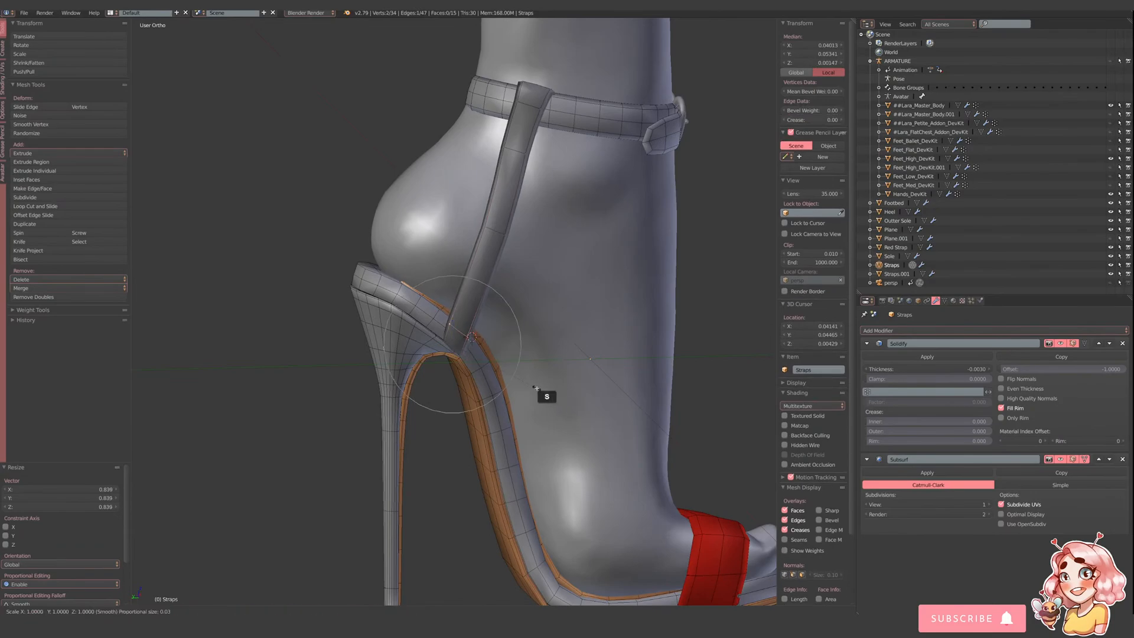
click(547, 391)
- Narrow the inner strap's middle edge a second time, then return to Object Mode and deselect everything
right_click(505, 235)
shift+right_click(484, 227)
key(s)
click(519, 281)
scroll(511, 287, down, 5)
middle_drag(512, 286, 410, 340)
key(Tab)
key(a)
scroll(411, 339, up, 4)
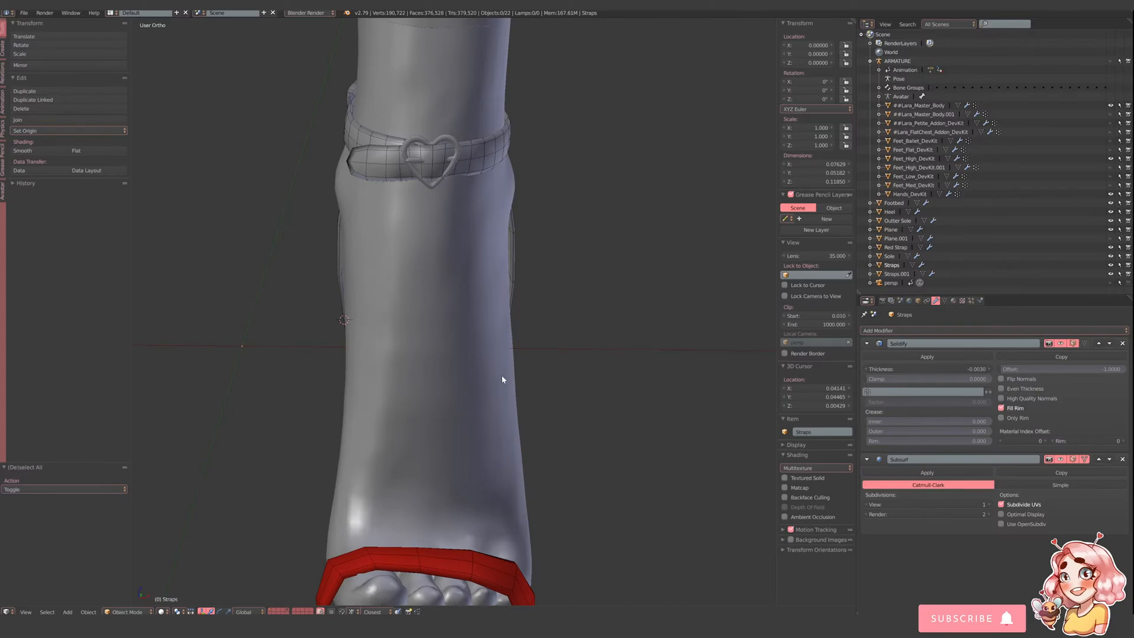
- Rename the heart-shaped buckle object on the front of the ankle strap as Buckle Heart
middle_drag(519, 393, 505, 388)
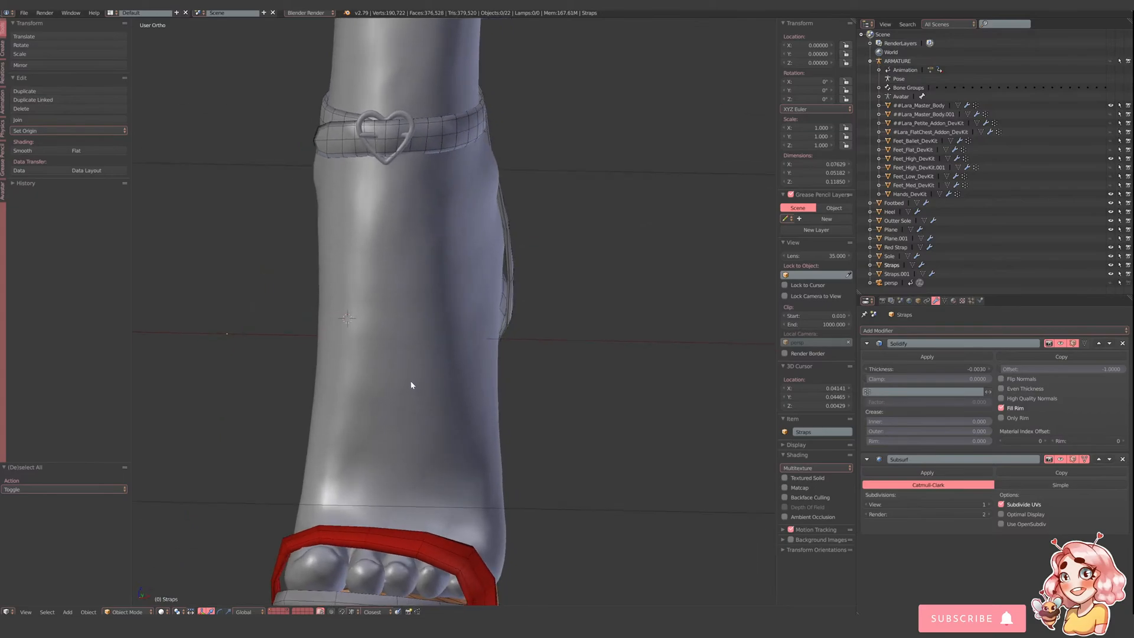
middle_drag(408, 381, 421, 292)
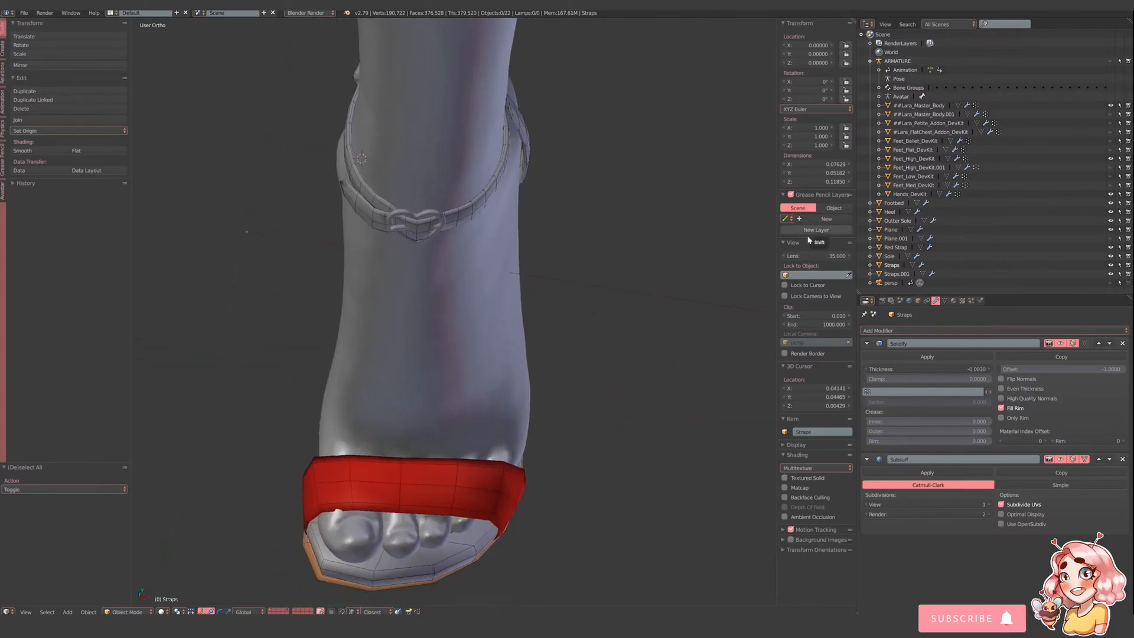
right_click(447, 229)
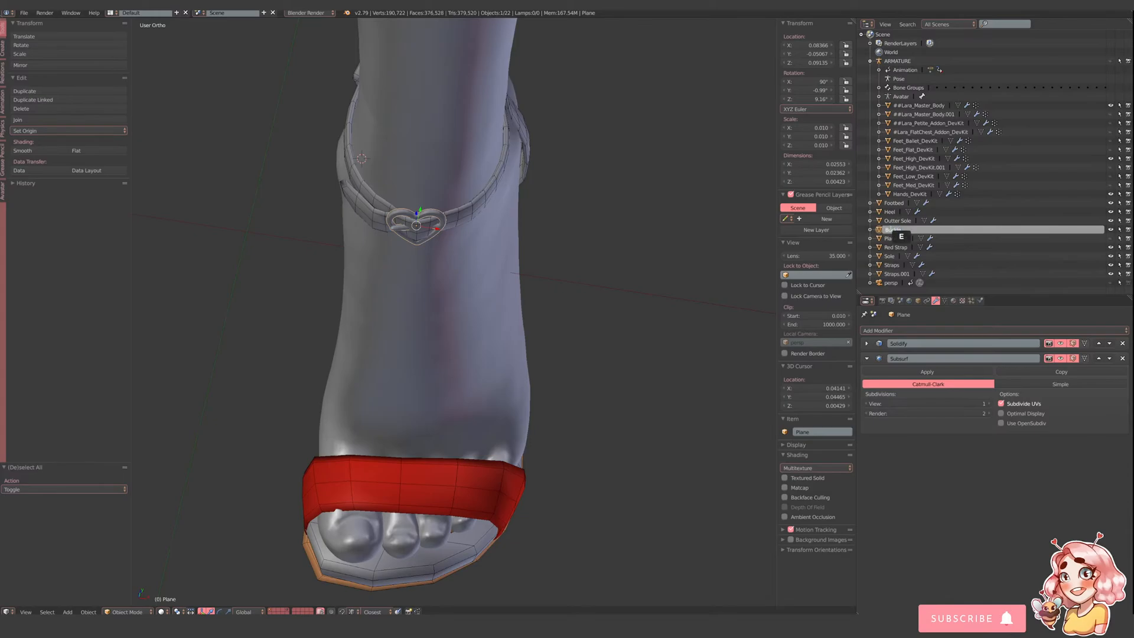
click(892, 230)
text(Buckle Heart)
key(Return)
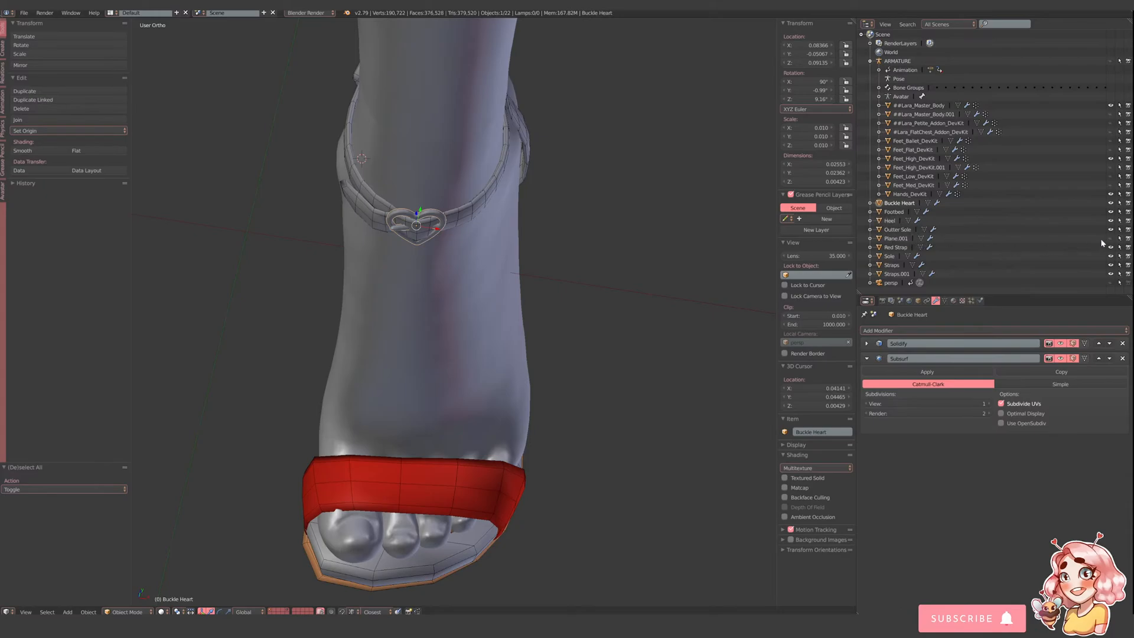
- Duplicate the heart object Plane.001 in place and rename the copy Heart
click(896, 238)
scroll(424, 292, down, 4)
alt+drag(424, 293, 497, 288)
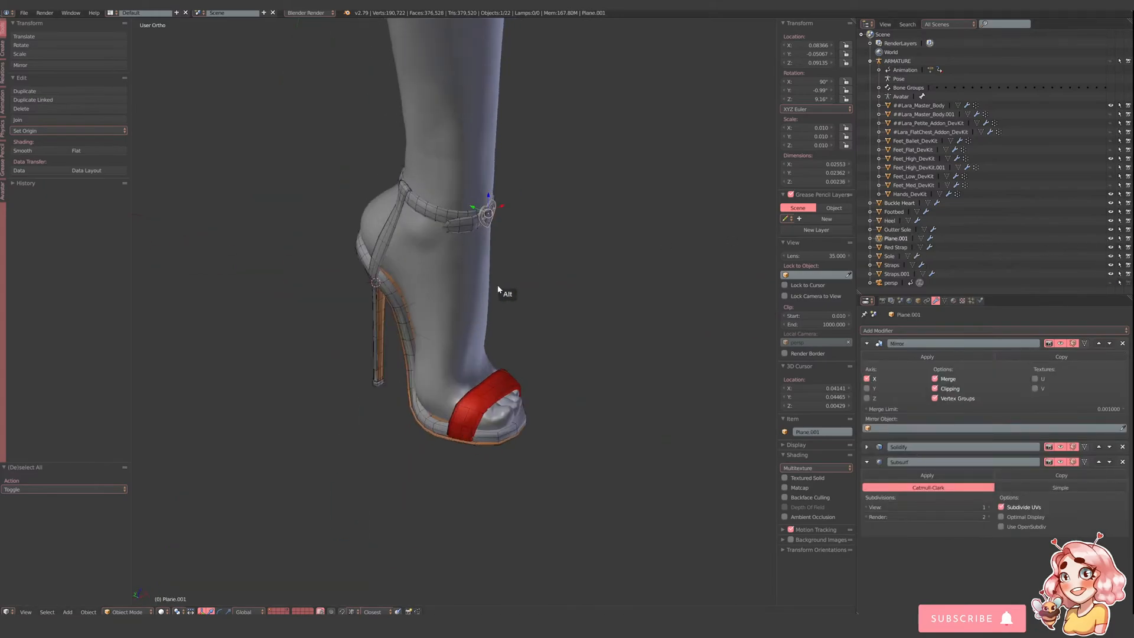
scroll(500, 284, up, 3)
key(z)
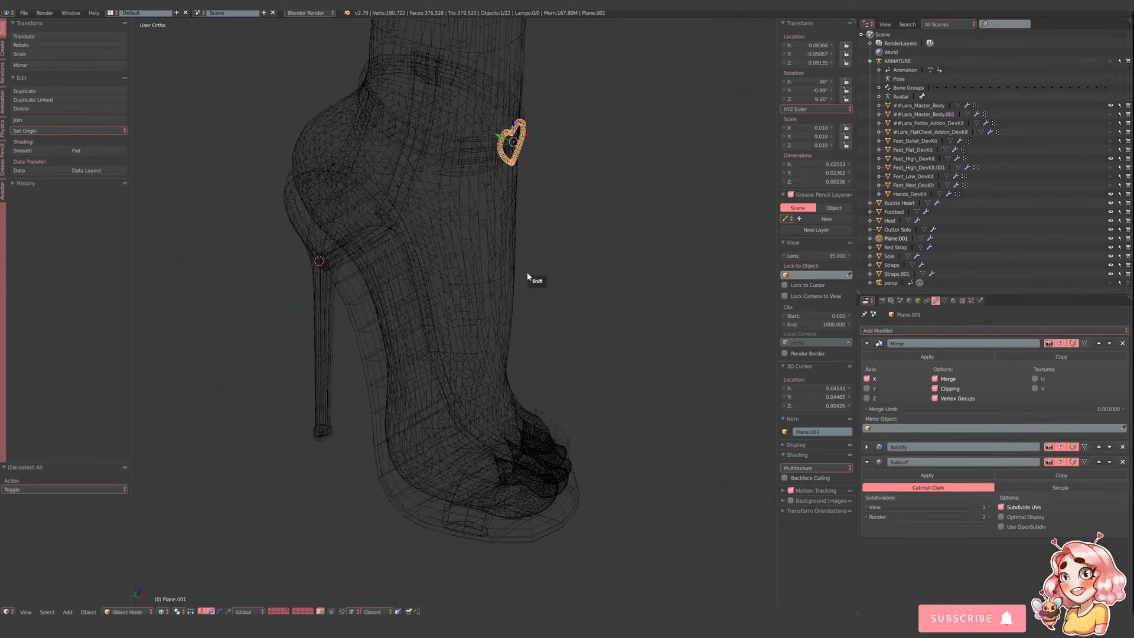
key(shift+d)
right_click(611, 286)
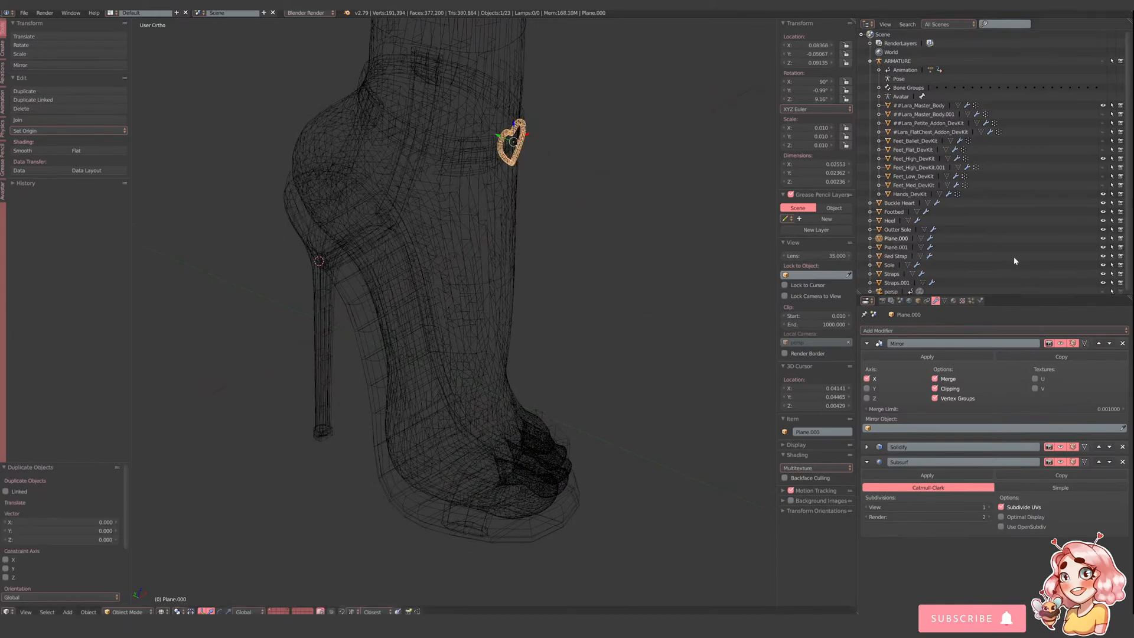
double_click(895, 240)
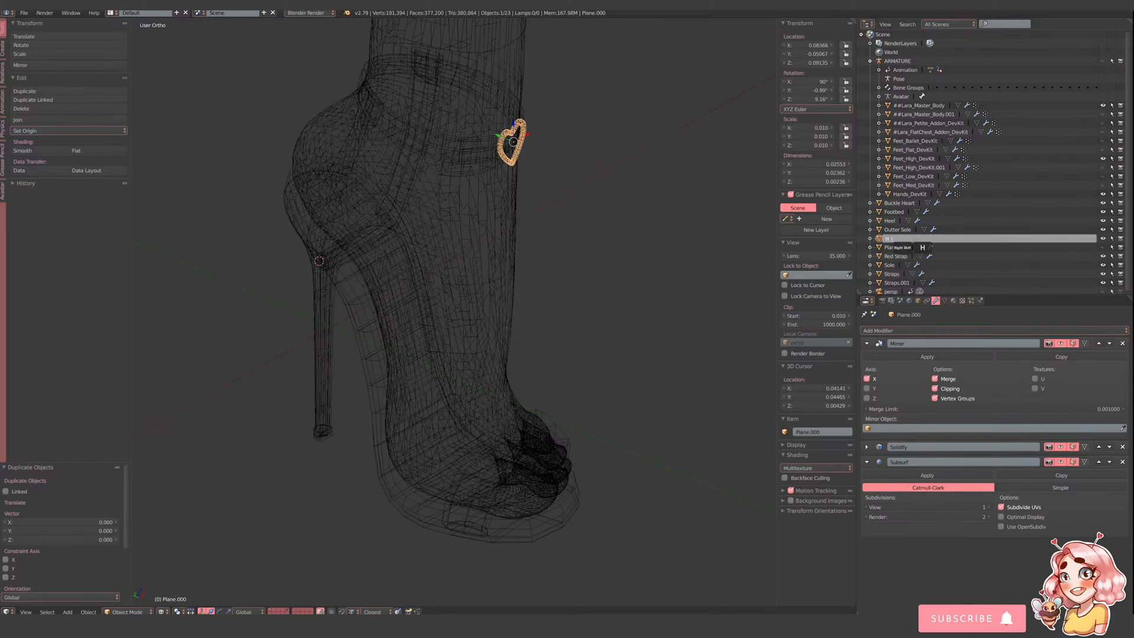
key(Return)
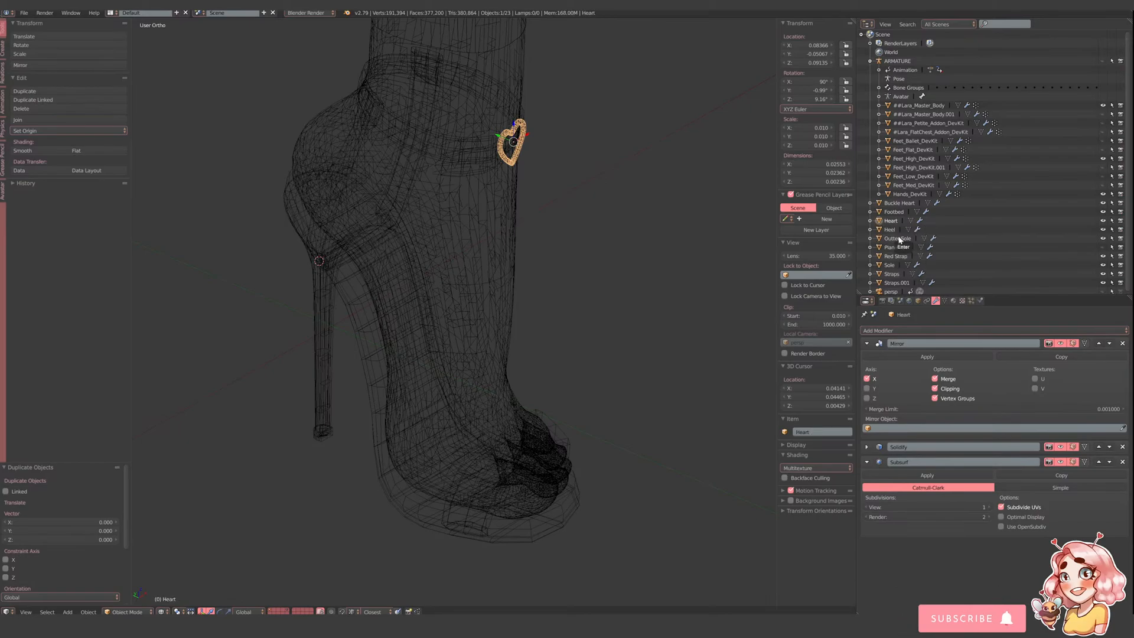
- In the right view, move Heart down from the ankle to the toes by -0.015 along Y and -0.172 along Z
middle_drag(539, 404, 560, 396)
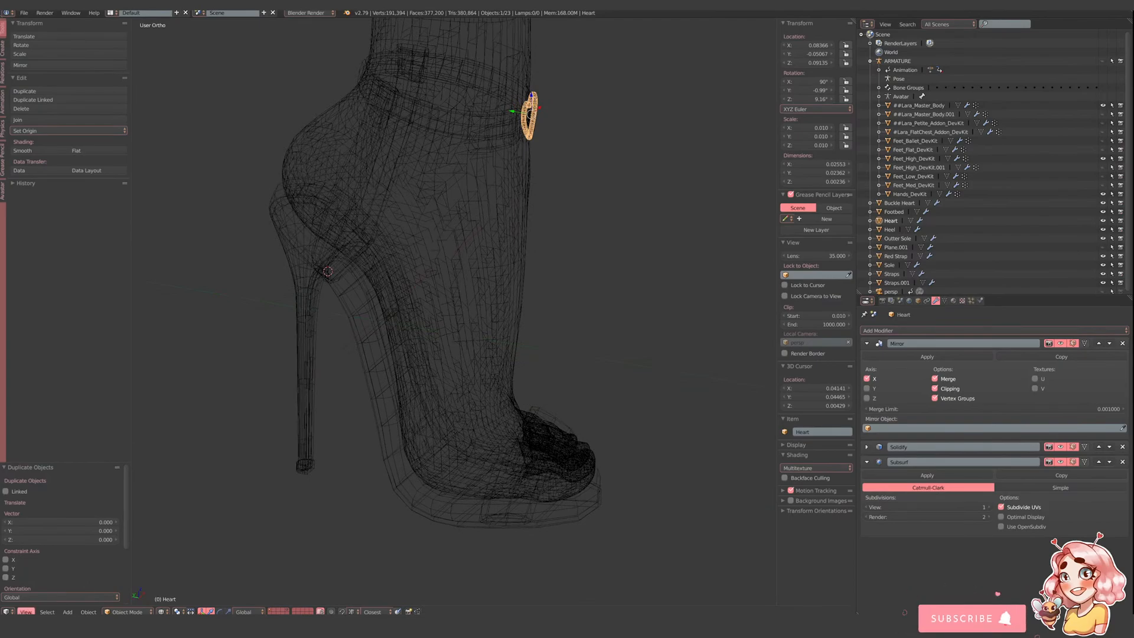
click(26, 612)
click(35, 534)
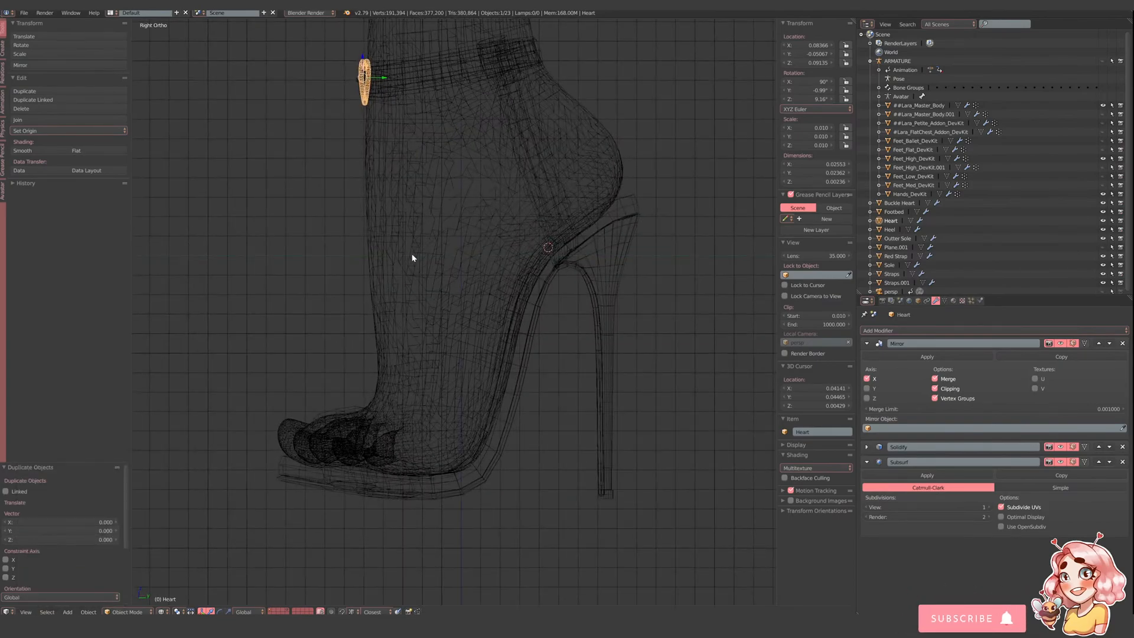
key(g)
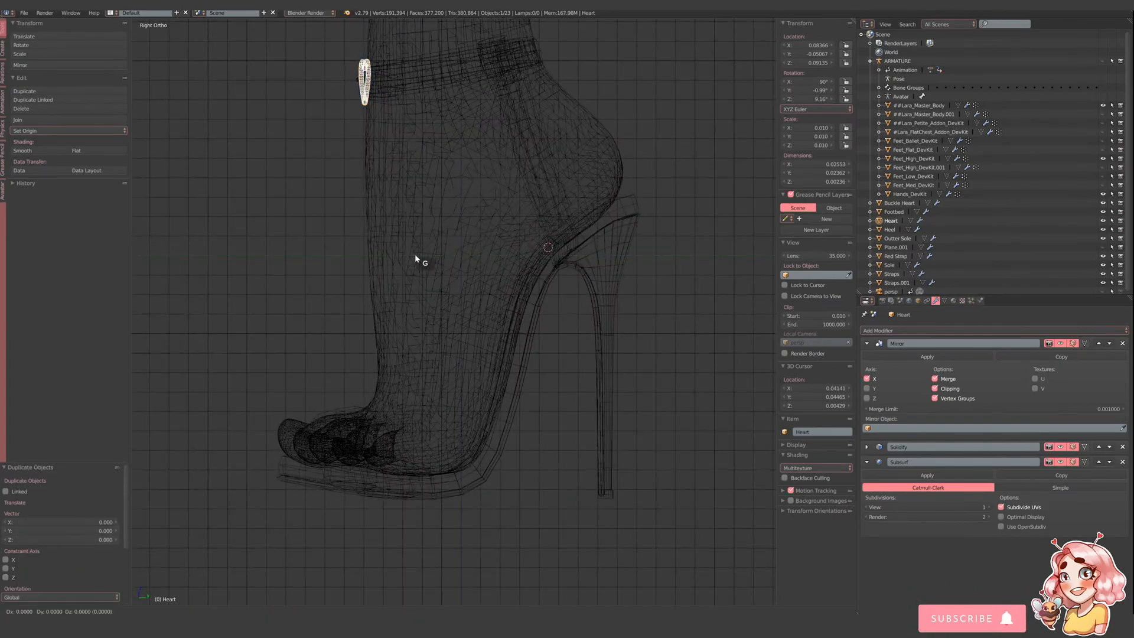
click(385, 589)
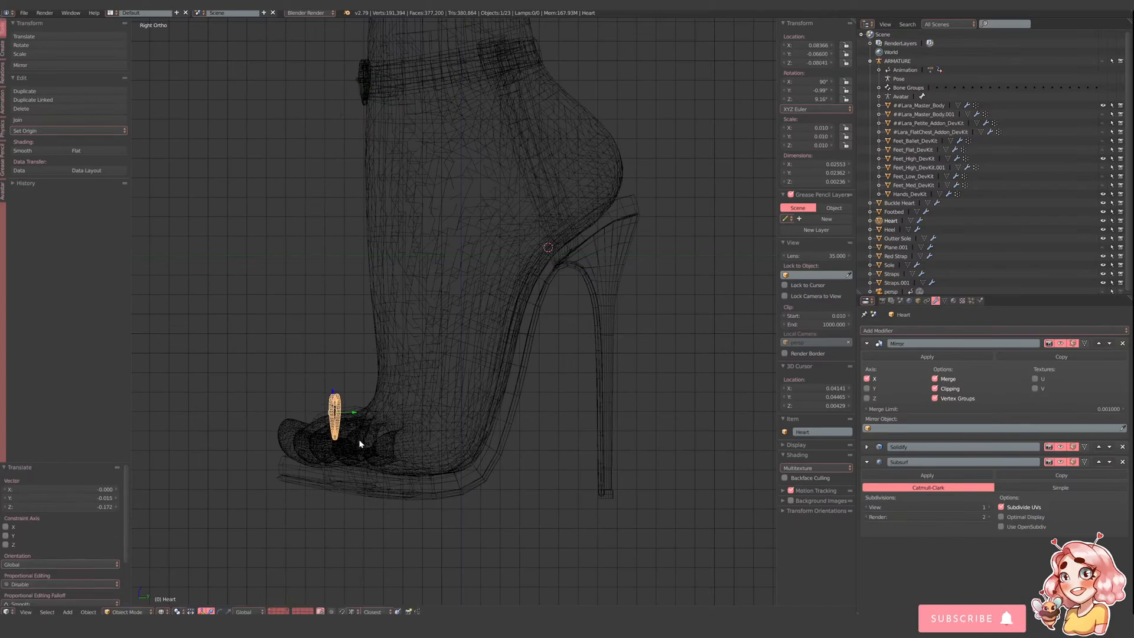
- Rotate Heart 76° in the right view so it lies over the toe strap
shift+middle_drag(360, 443, 468, 326)
scroll(475, 340, up, 2)
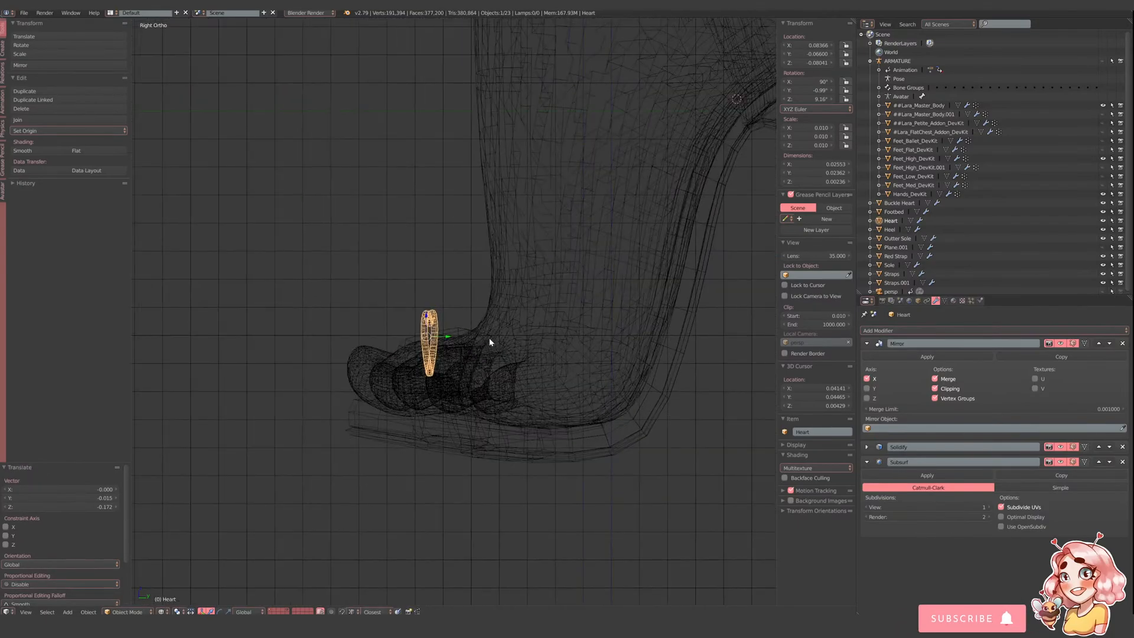
key(r)
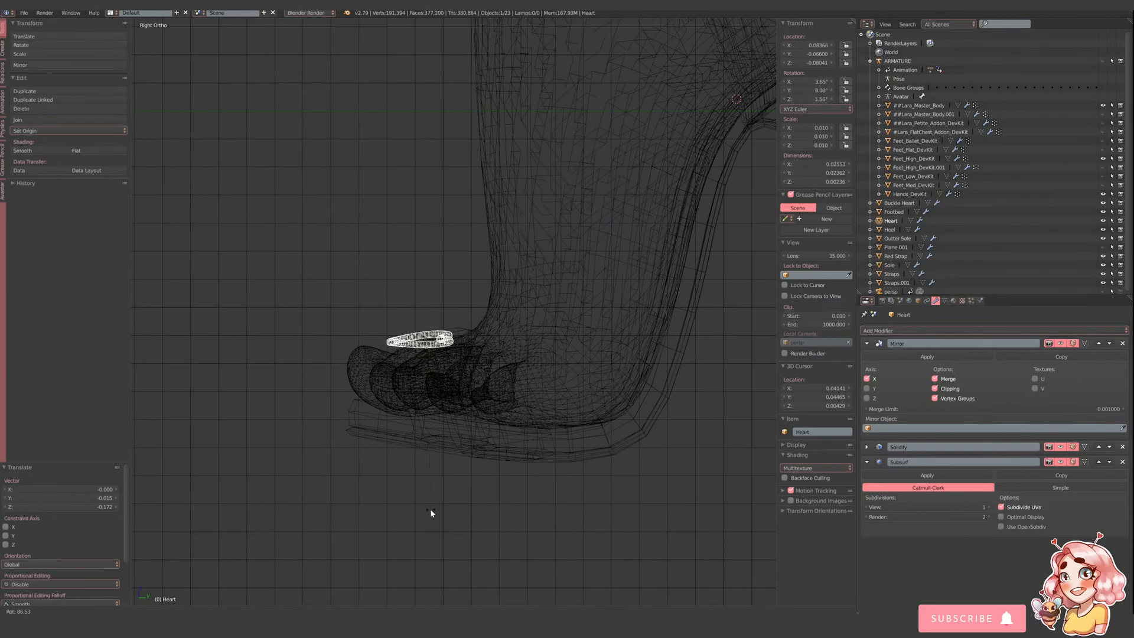
click(462, 506)
key(z)
middle_drag(454, 426, 514, 454)
middle_drag(490, 384, 463, 443)
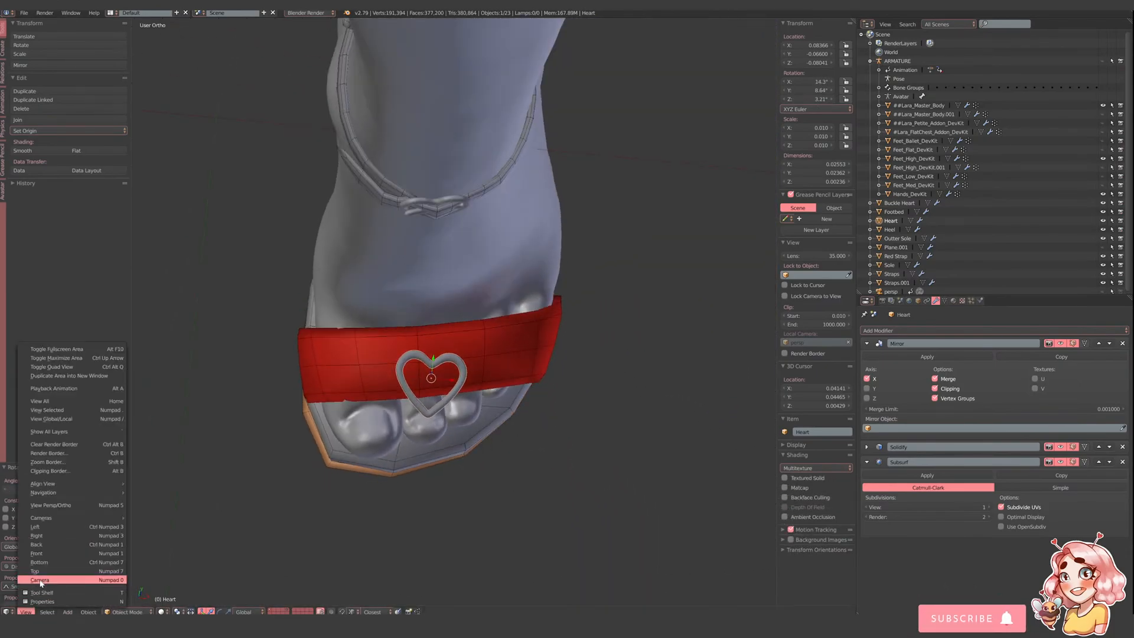
- Rotate Heart by -13.2° in the top view to turn it with the foot's direction
key(KP_7)
key(z)
scroll(446, 420, down, 1)
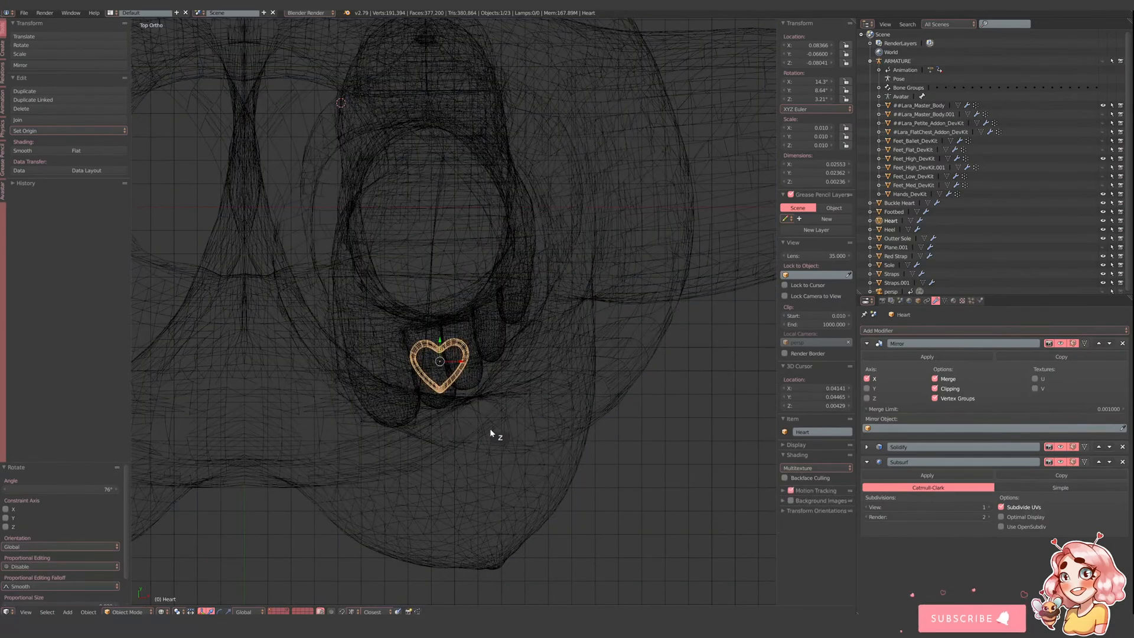
key(r)
click(632, 403)
key(z)
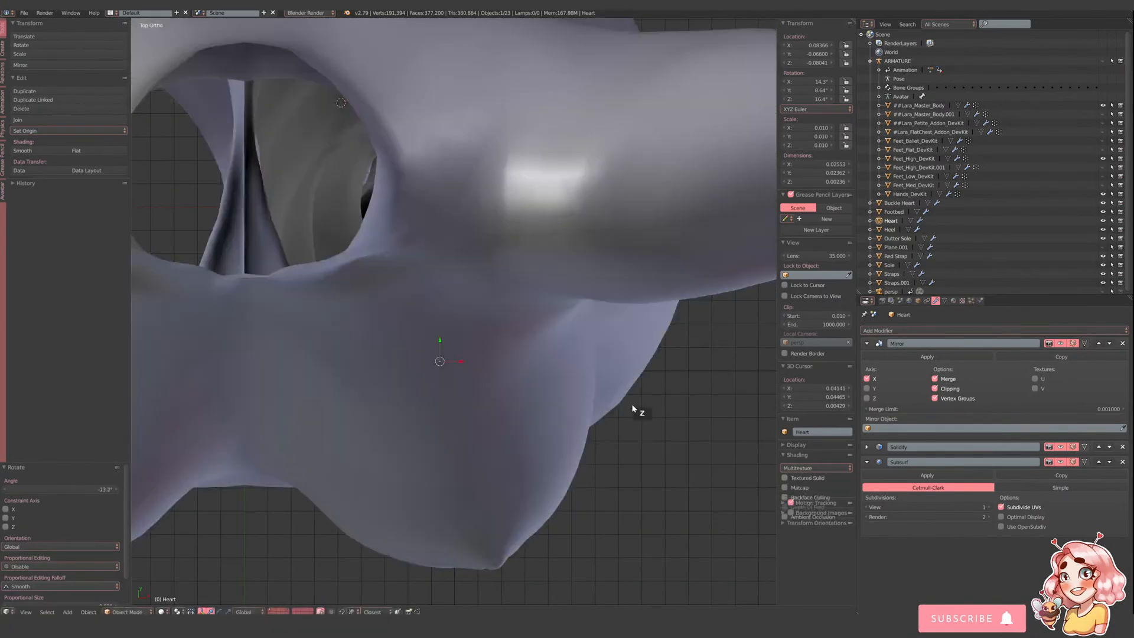
middle_drag(632, 403, 580, 390)
scroll(531, 403, up, 1)
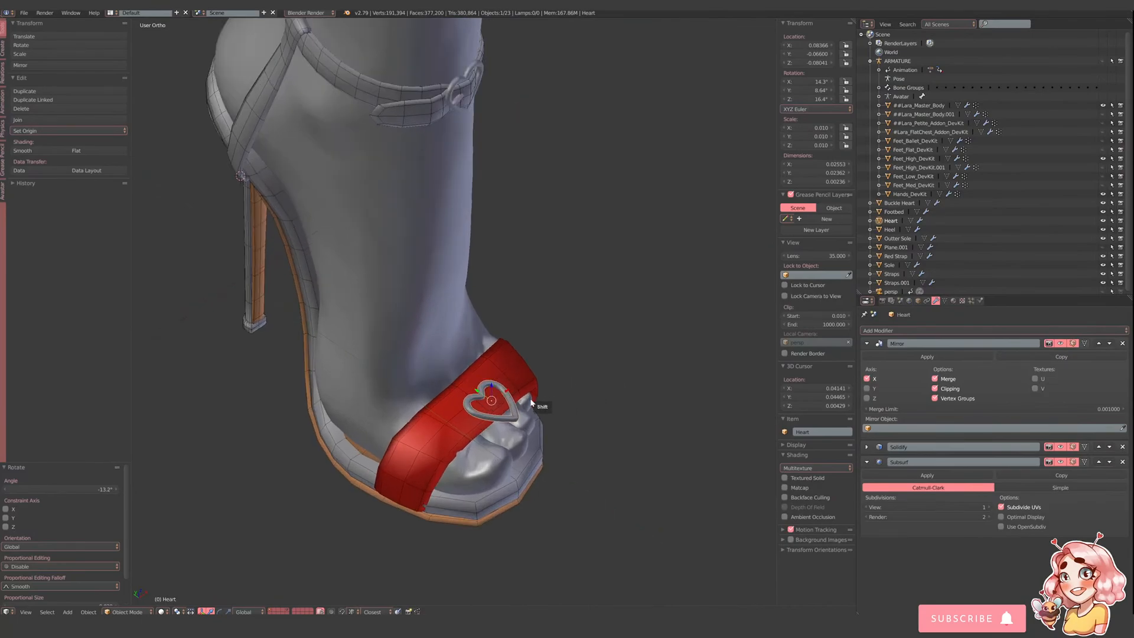
- Move Heart back along Y by about 0.008 and up along Z by 0.001 onto the red toe strap
key(g)
key(z)
click(481, 378)
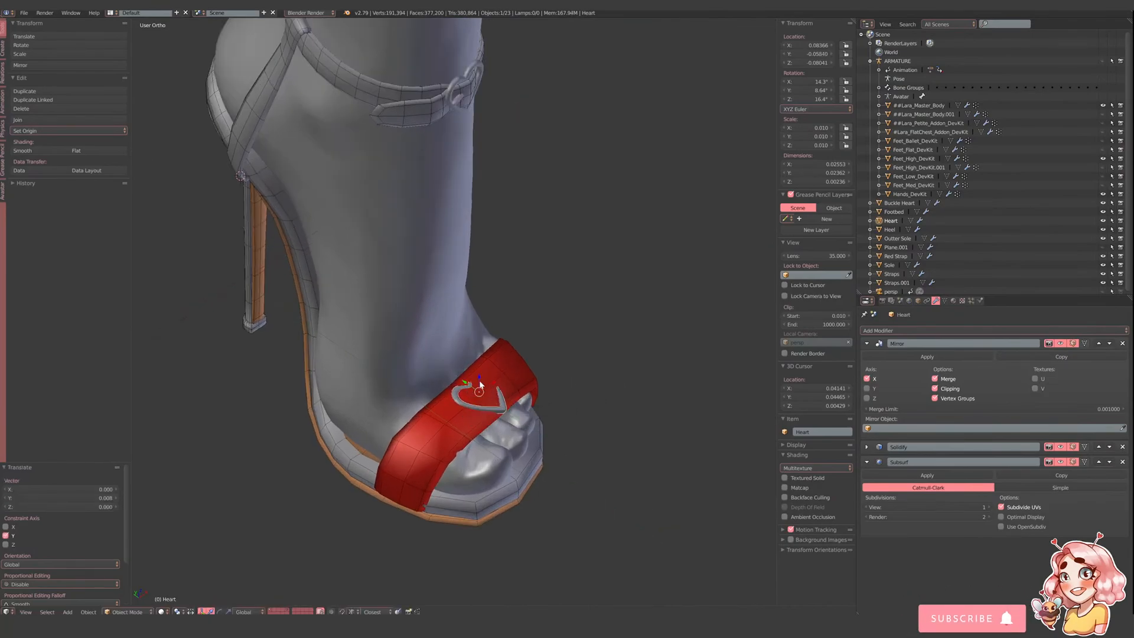
middle_drag(480, 378, 468, 413)
- Enlarge Heart by a factor of 1.438 and rotate it about 5.6° to sit straight on the toe strap
key(s)
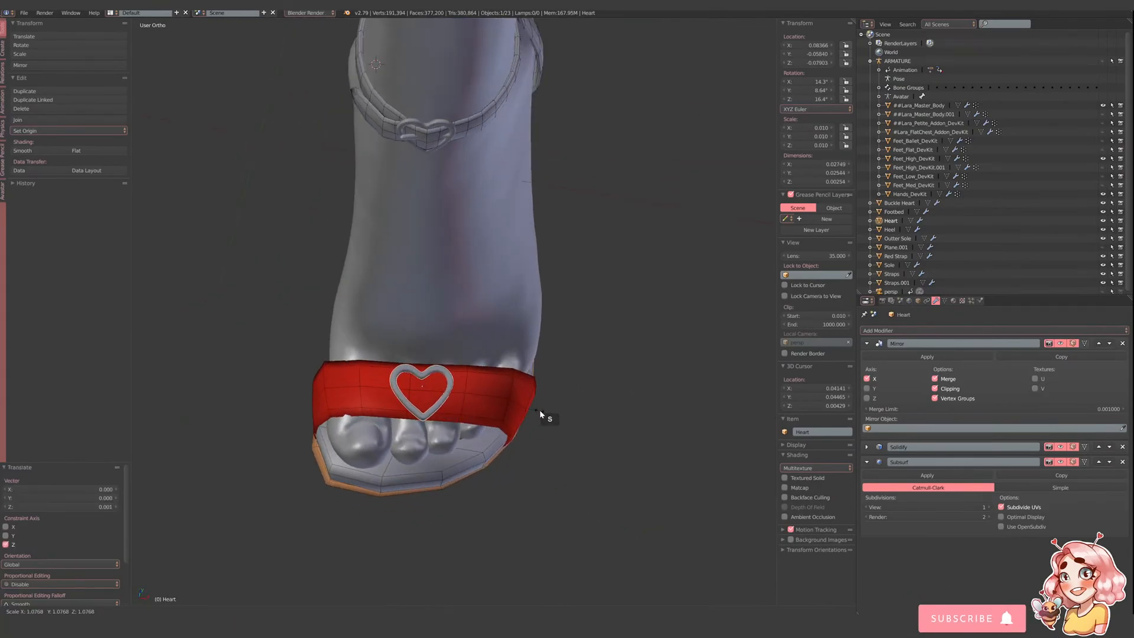
click(580, 416)
middle_drag(580, 416, 539, 499)
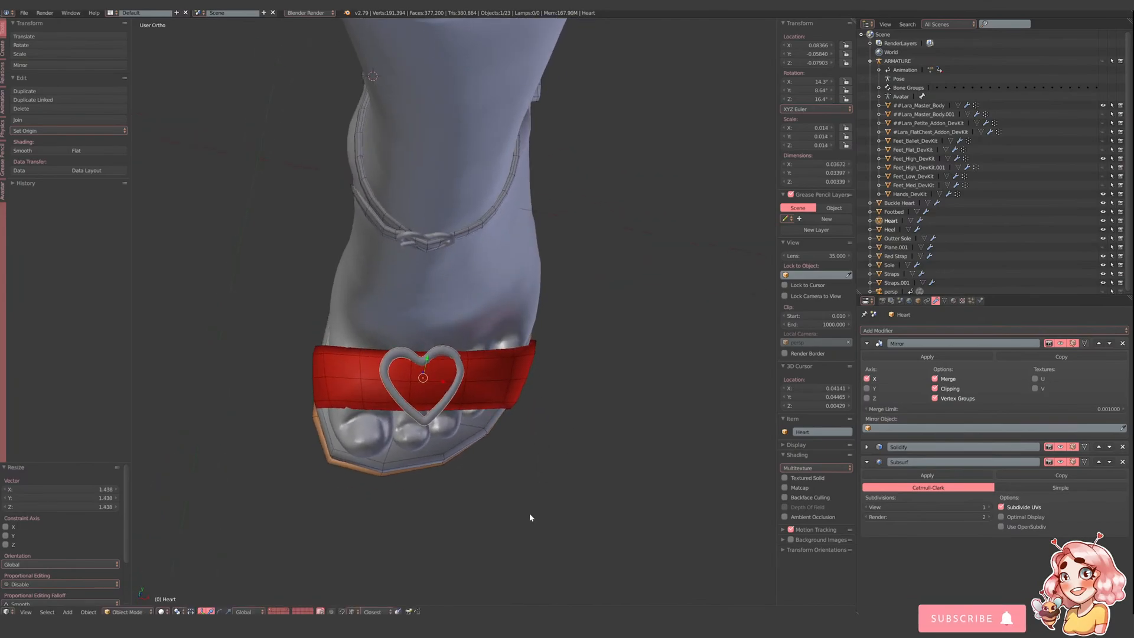
key(r)
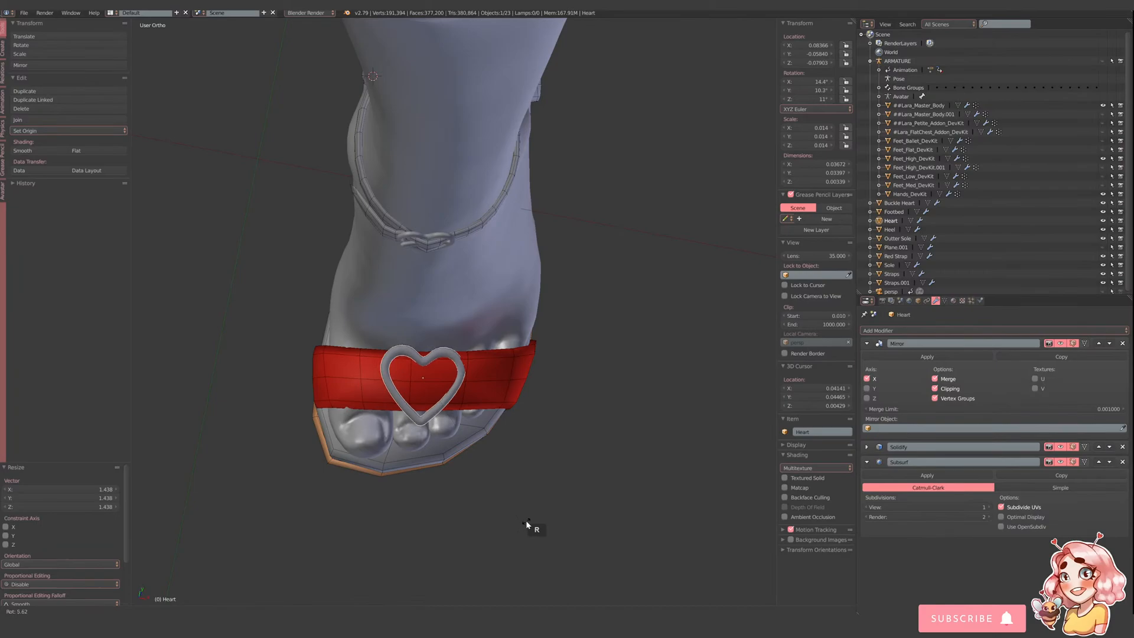
click(527, 525)
- Select the red toe strap and duplicate it in place, leaving the copy exactly over the original
middle_drag(527, 526, 491, 461)
right_click(491, 406)
key(Tab)
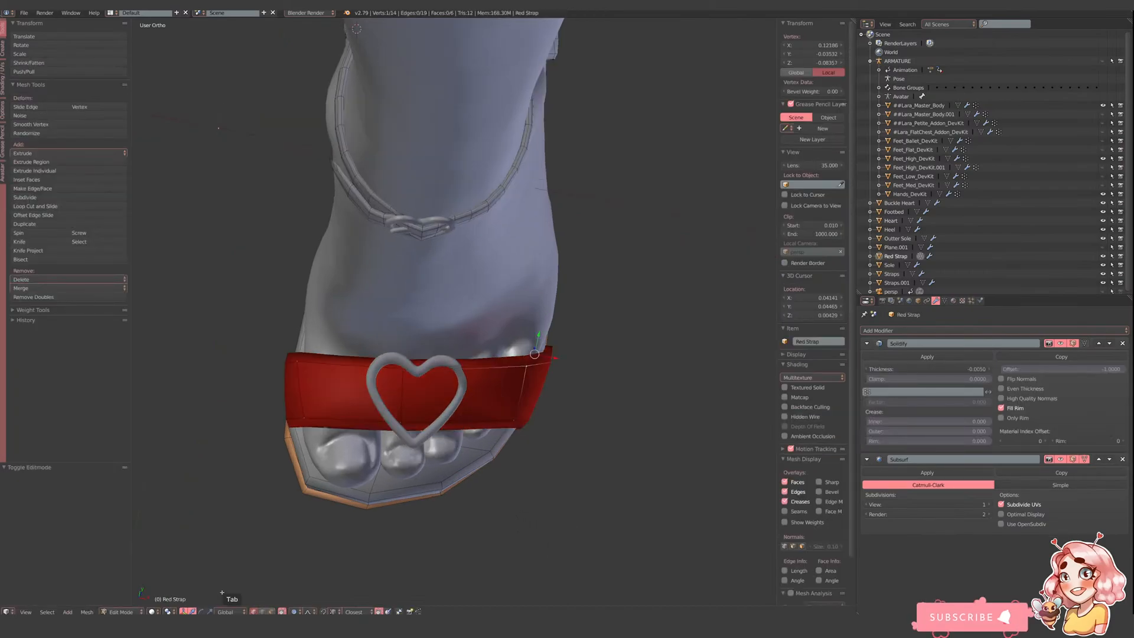
click(270, 612)
right_click(424, 394)
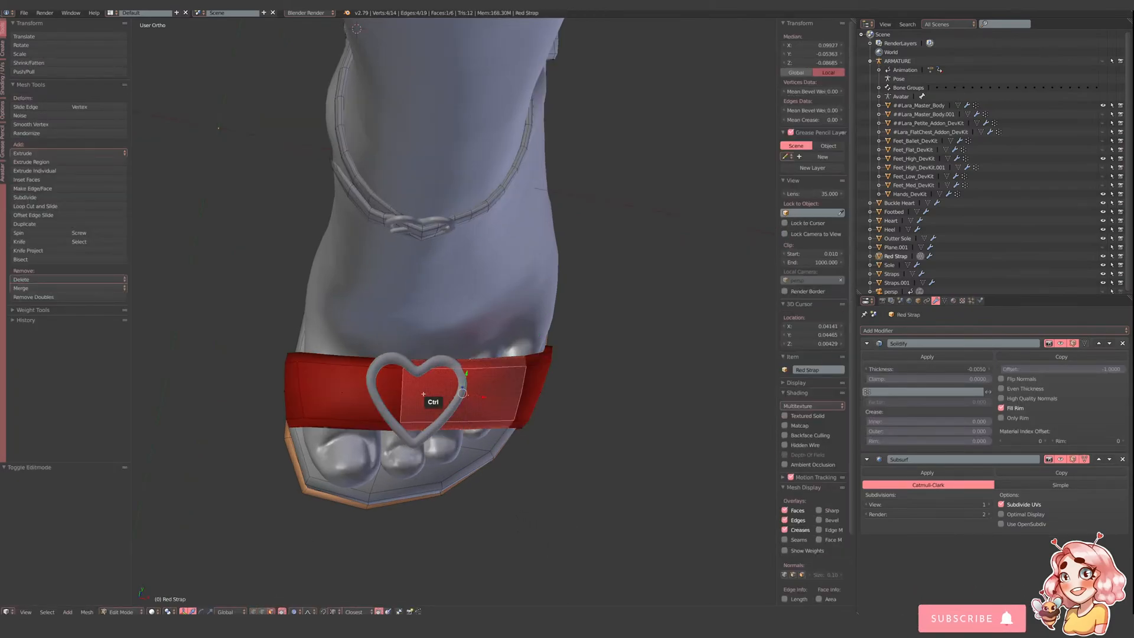
key(Tab)
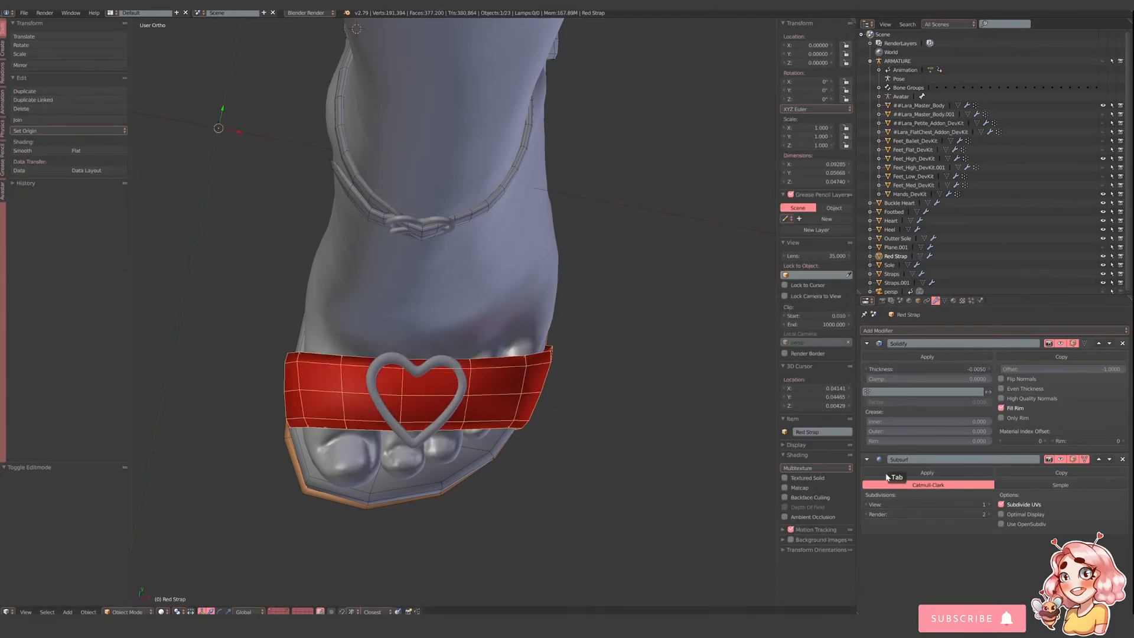
key(shift+d)
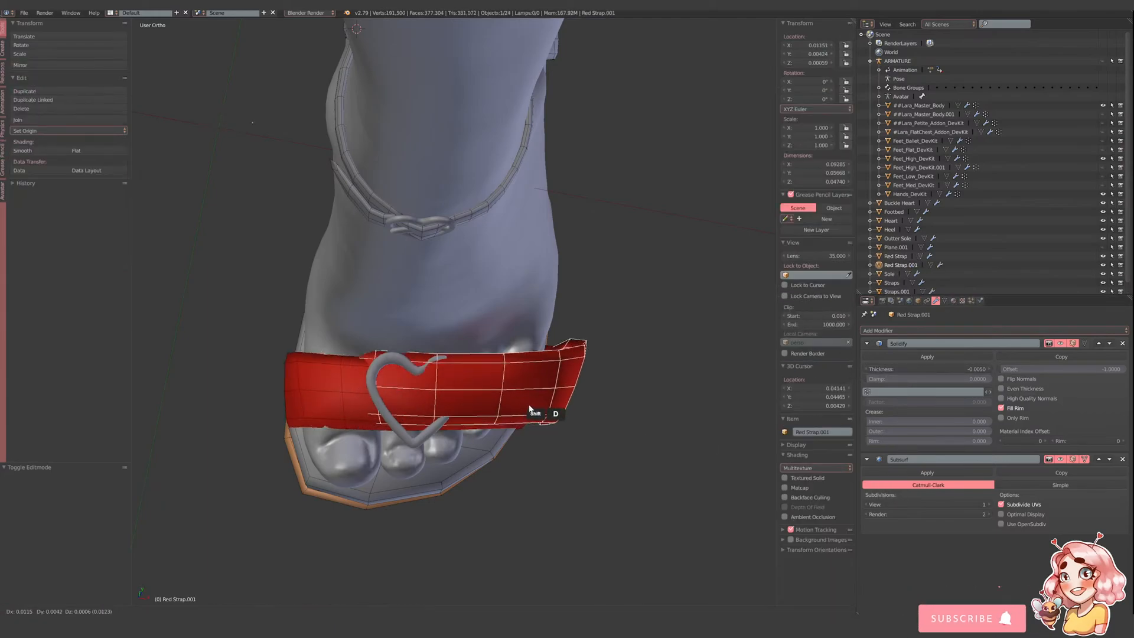
right_click(560, 403)
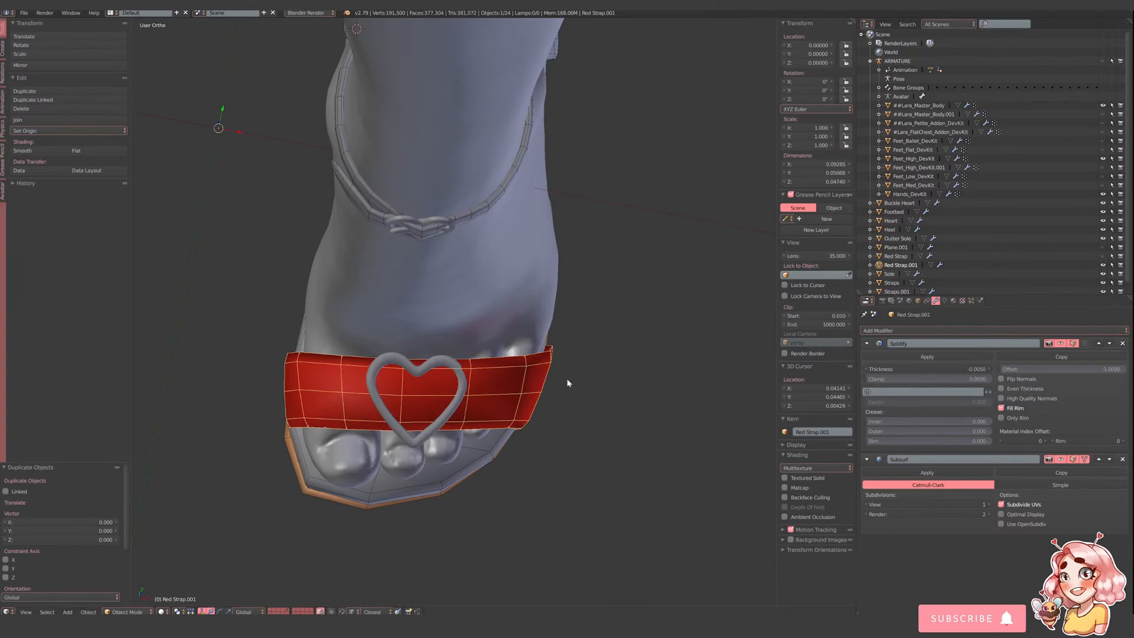
- Apply the strap copy's Subsurf modifier, add a new Subdivision Surface modifier and enable its edit-cage display
click(918, 473)
scroll(431, 441, up, 1)
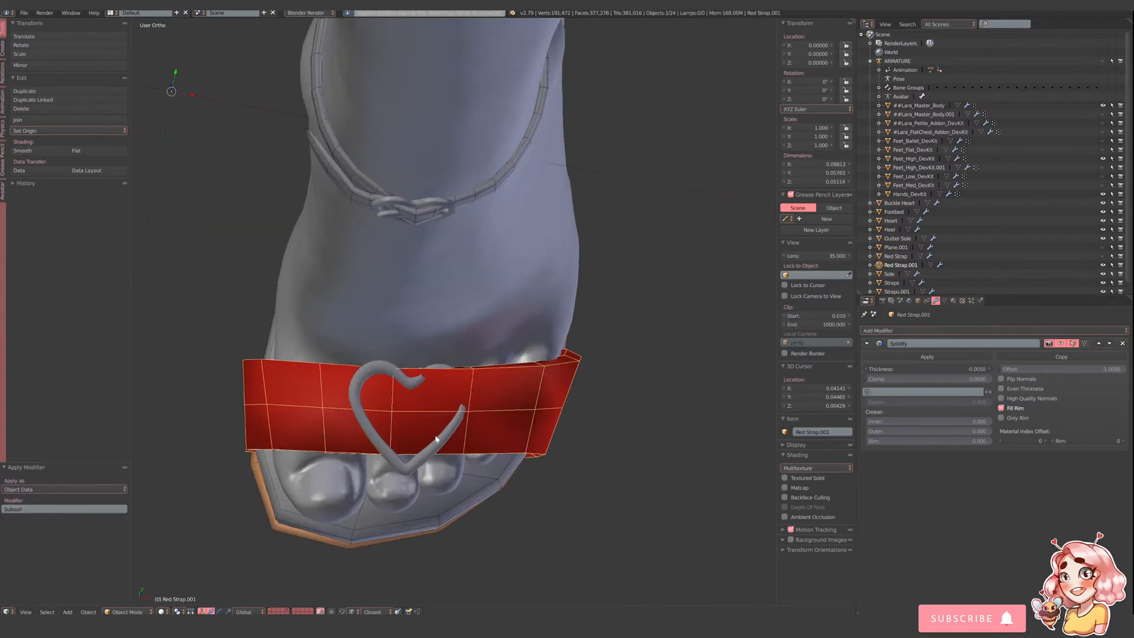
key(Tab)
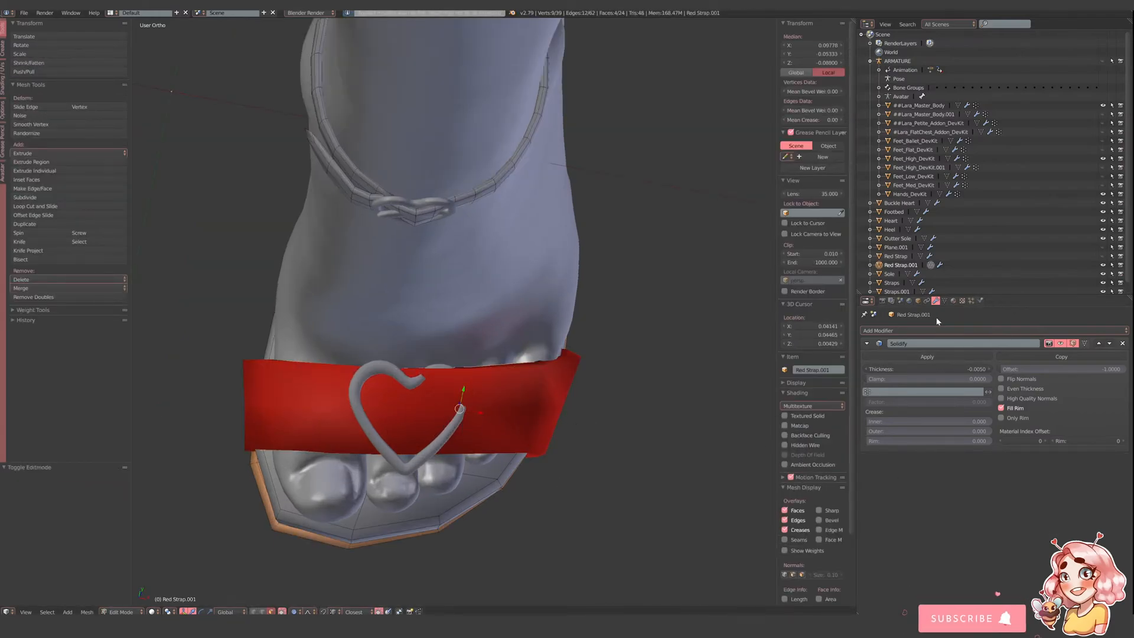
click(921, 331)
click(953, 478)
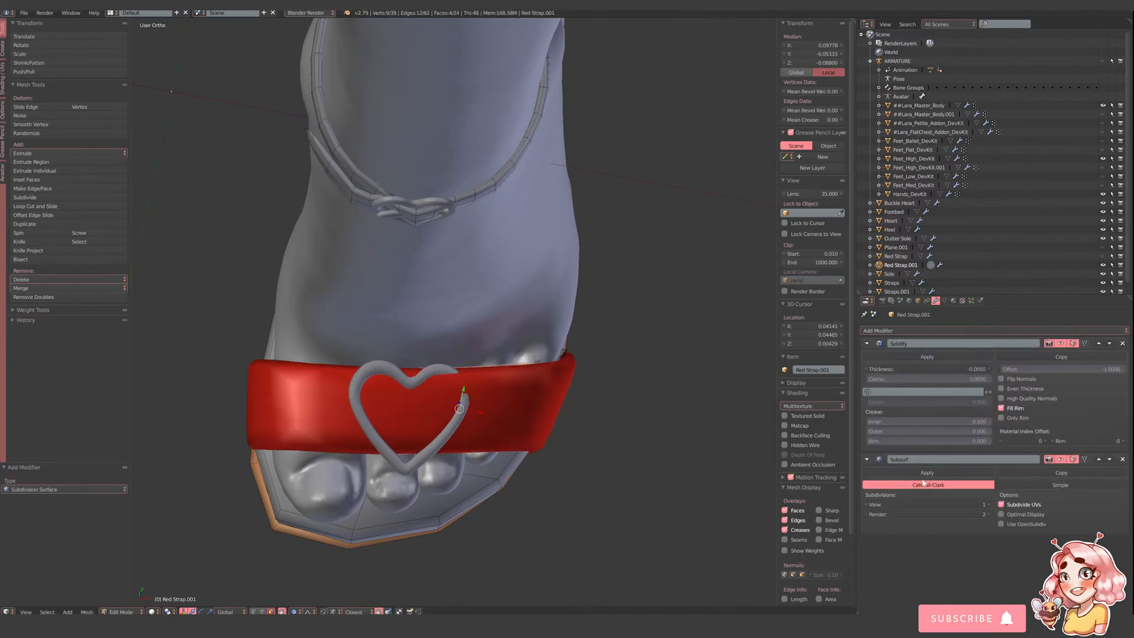
click(650, 503)
click(1084, 459)
- Delete the four central faces of the duplicated strap beneath the heart, splitting it into two side pieces
right_click(430, 430)
shift+right_click(417, 395)
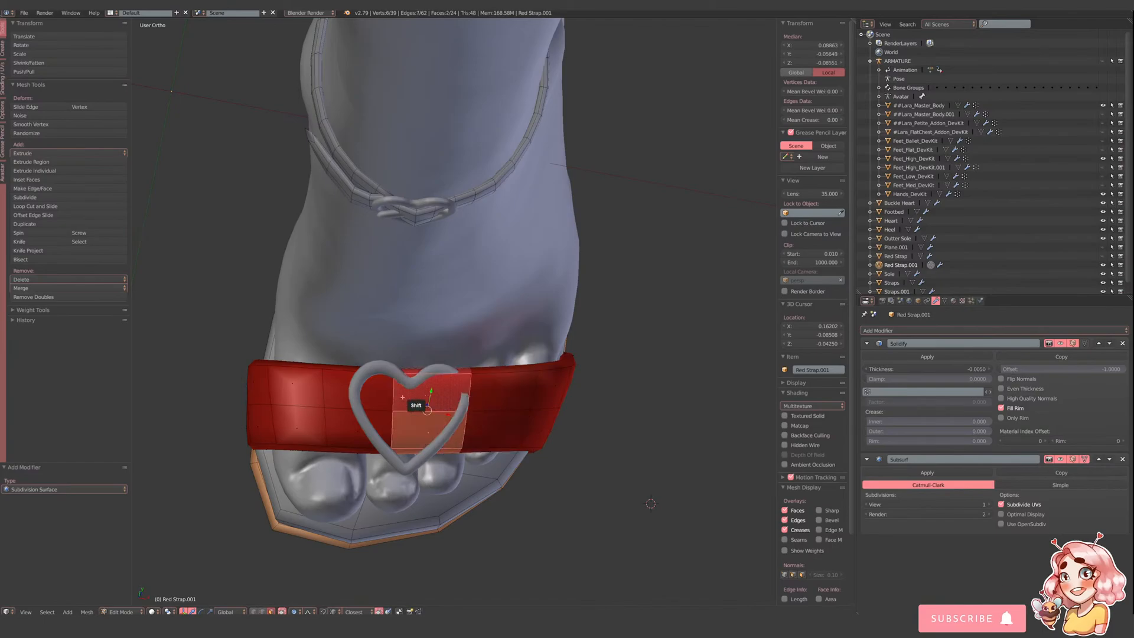
shift+right_click(367, 391)
shift+right_click(371, 426)
key(Delete)
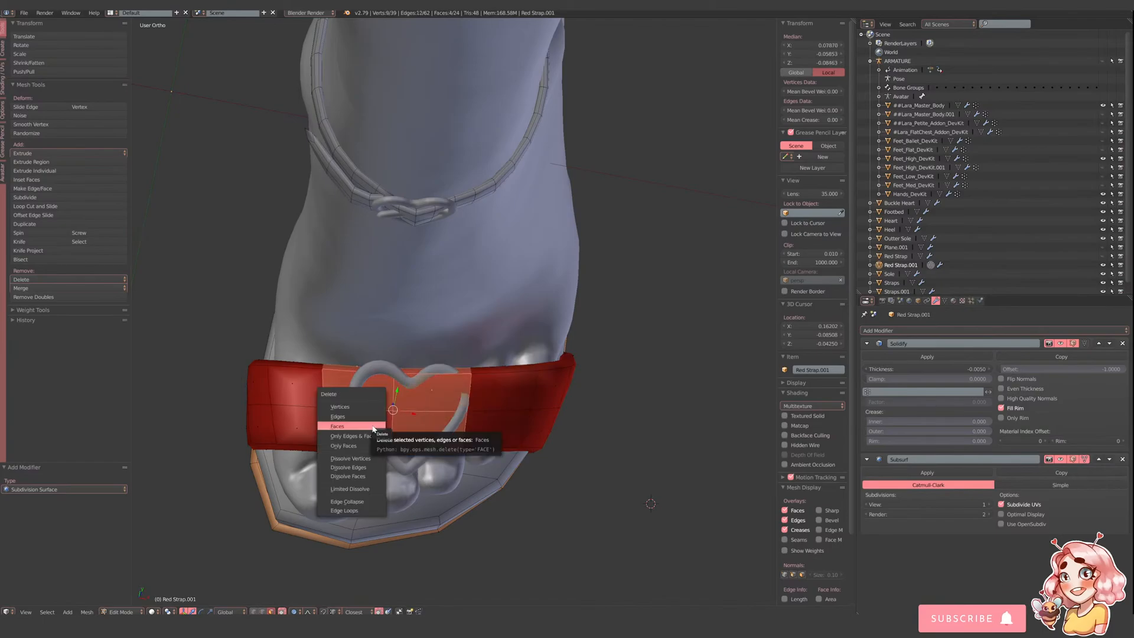
click(375, 427)
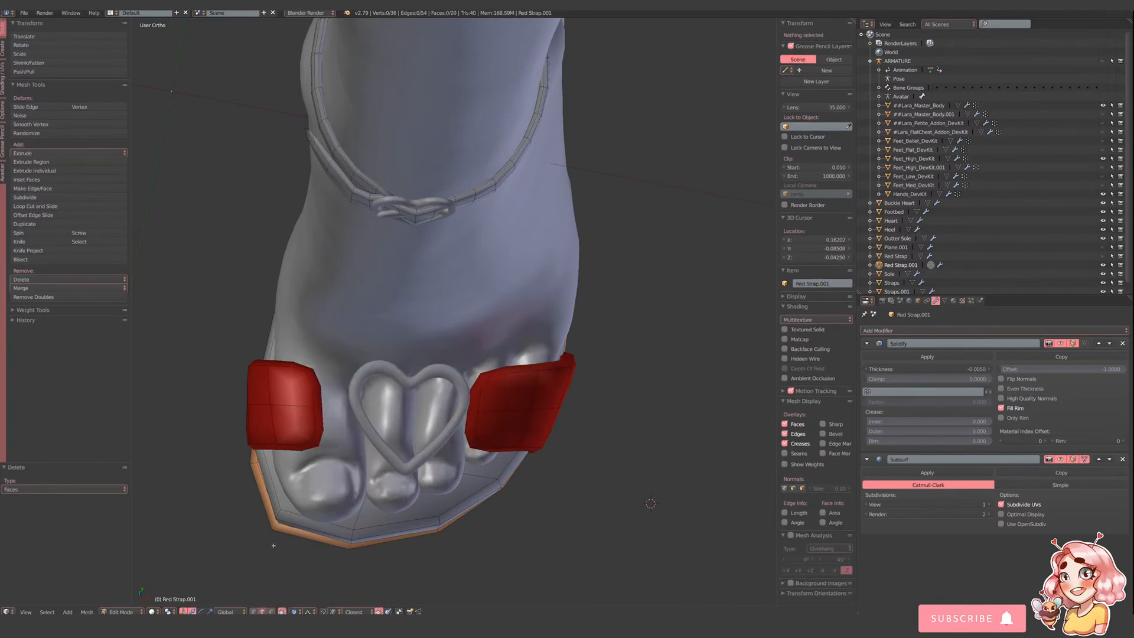
- Delete the lengthwise middle edge loop from both remaining strap pieces
right_click(310, 427)
shift+right_click(316, 390)
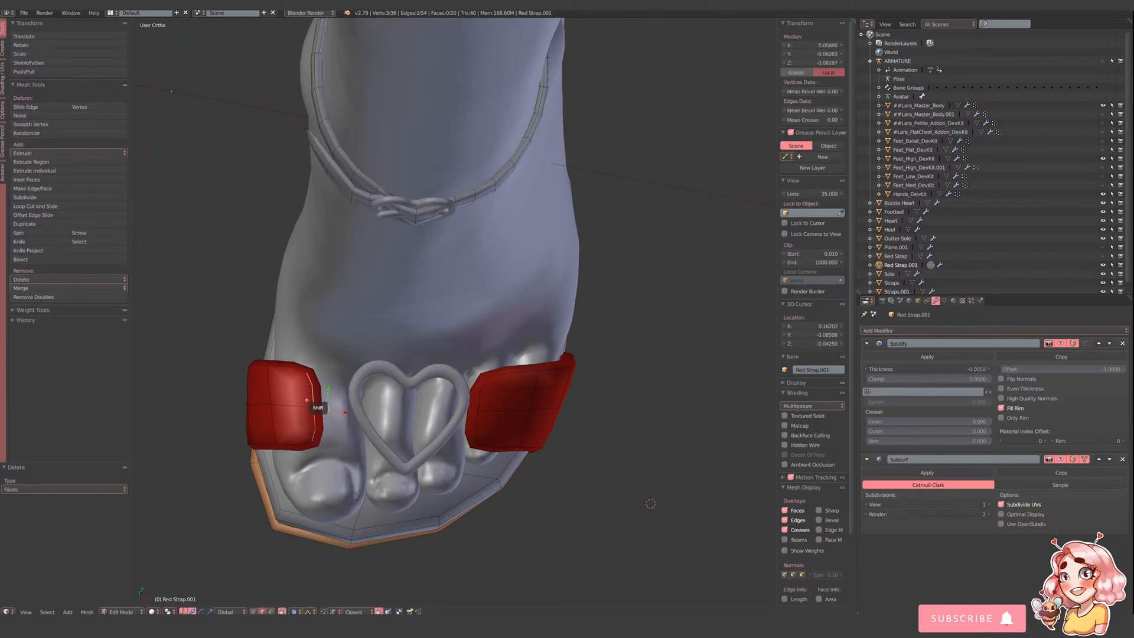
right_click(300, 405)
alt+shift+right_click(300, 405)
alt+shift+right_click(543, 418)
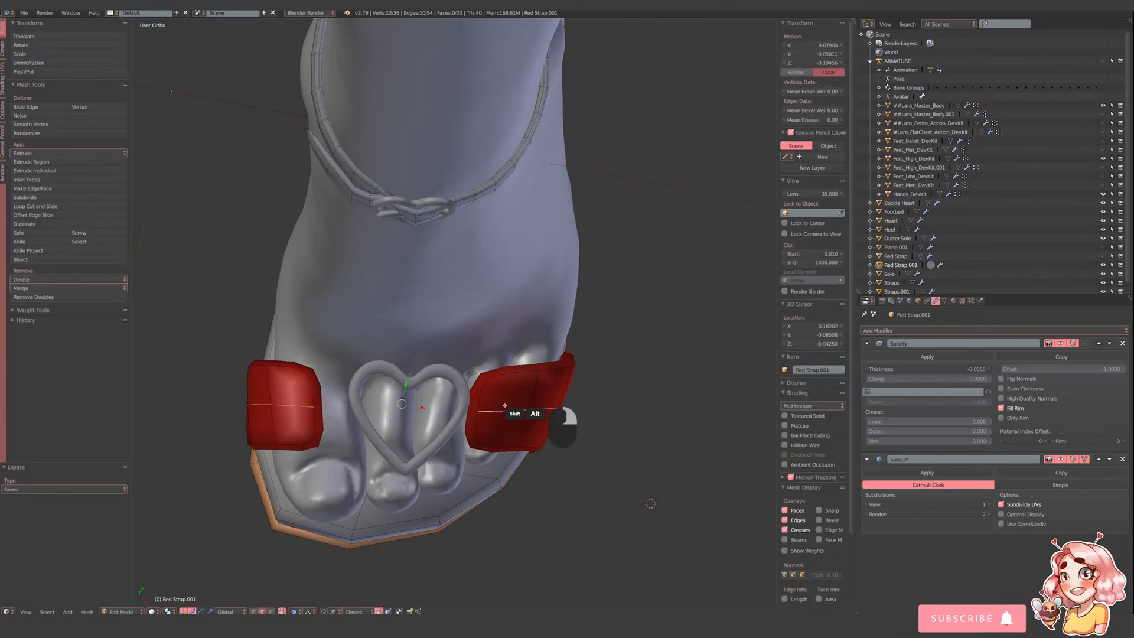
key(Delete)
click(477, 490)
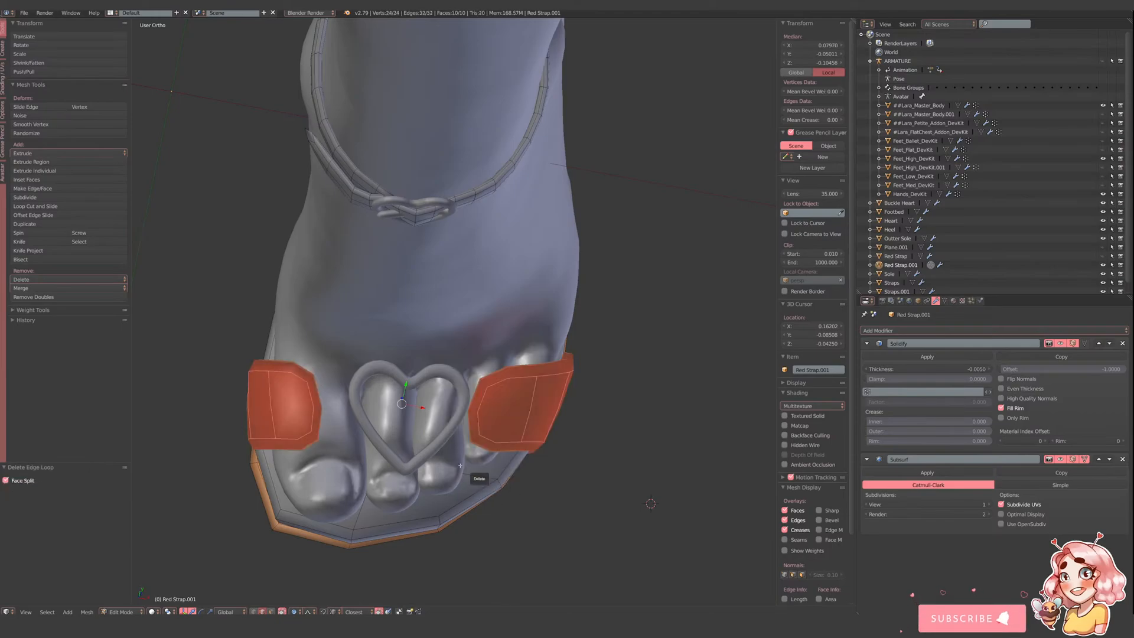
- Narrow both strap pieces toward the heart by scaling down their inner end edges, the big-toe side by 0.670
right_click(308, 399)
key(s)
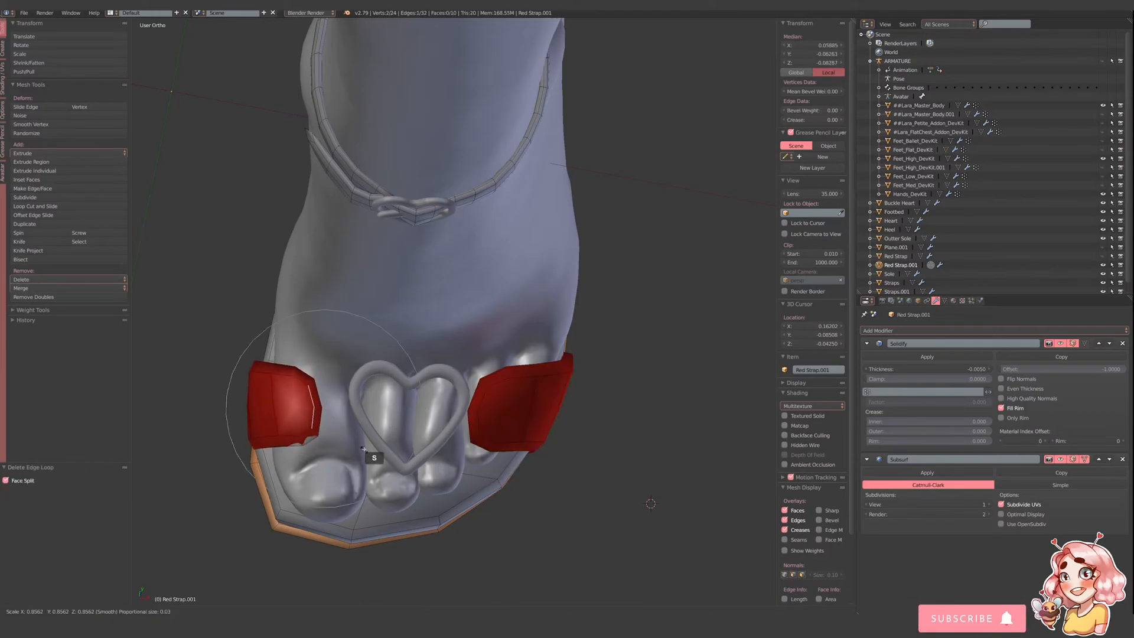
click(373, 455)
key(s)
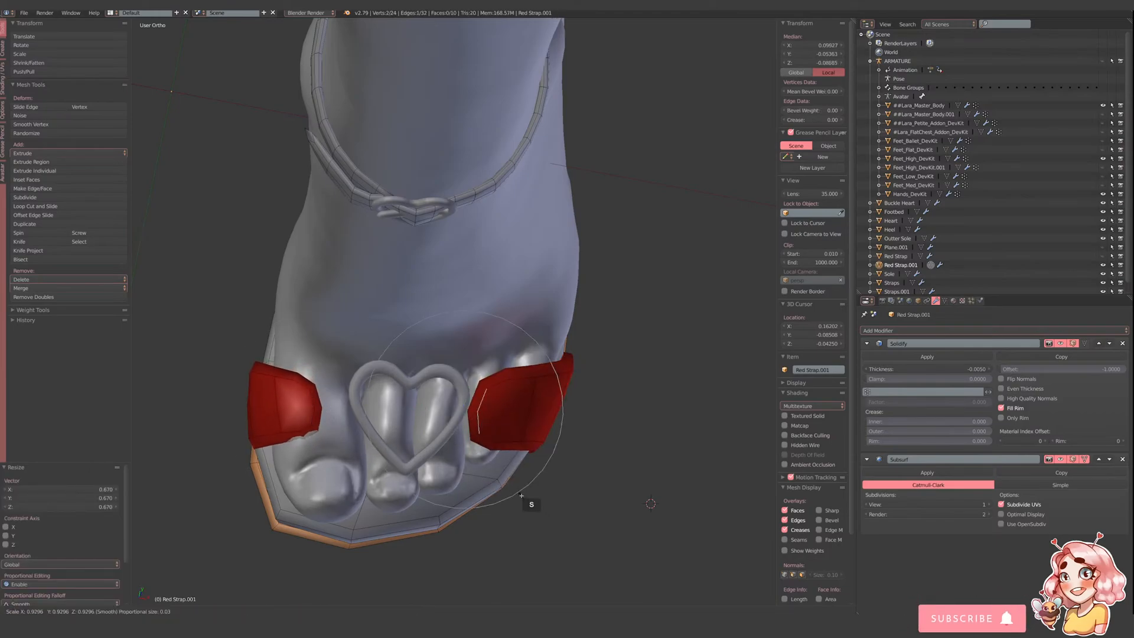
click(498, 461)
key(s)
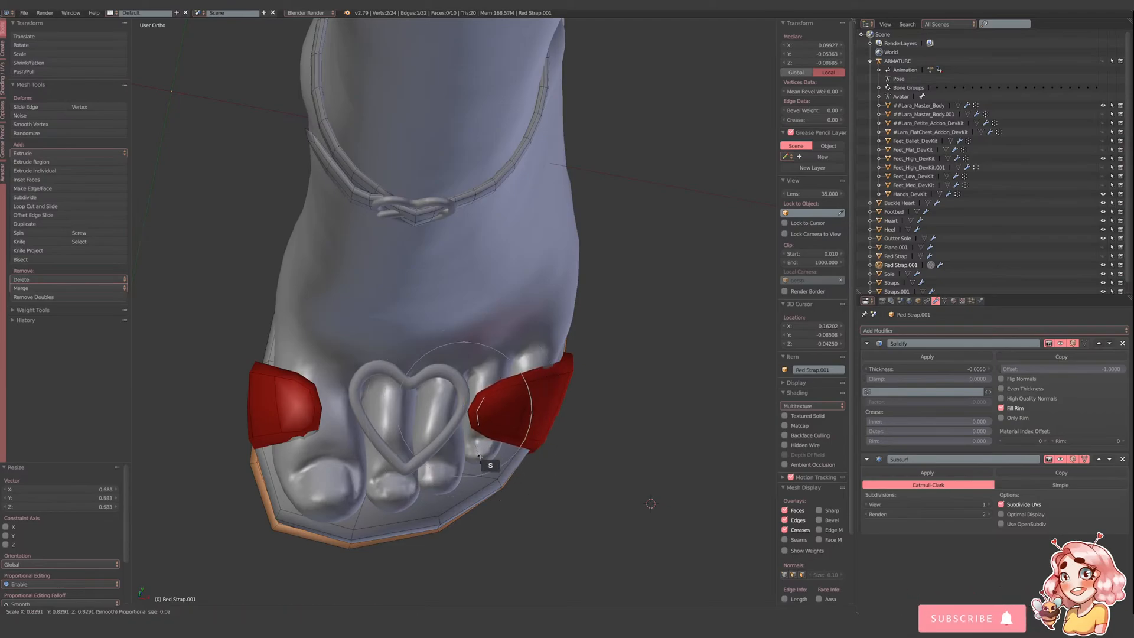
key(Escape)
- Disable proportional editing and extrude the little-toe-side strap's inner end twice, over the heart's rim and down inside it
click(304, 611)
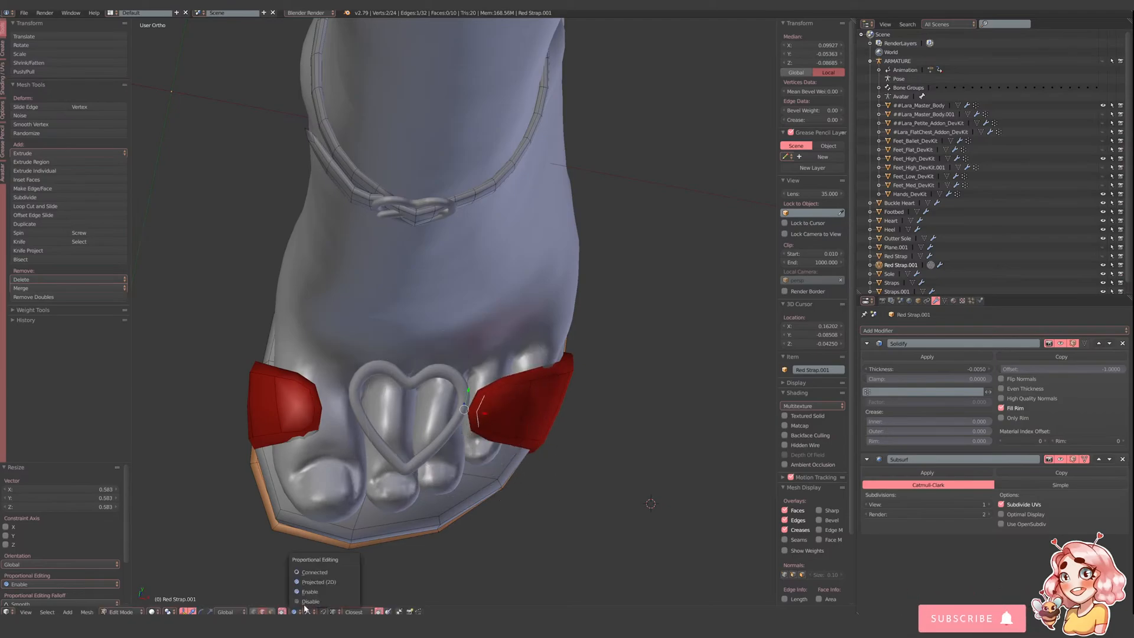
click(311, 601)
middle_drag(615, 348, 473, 393)
key(e)
click(439, 378)
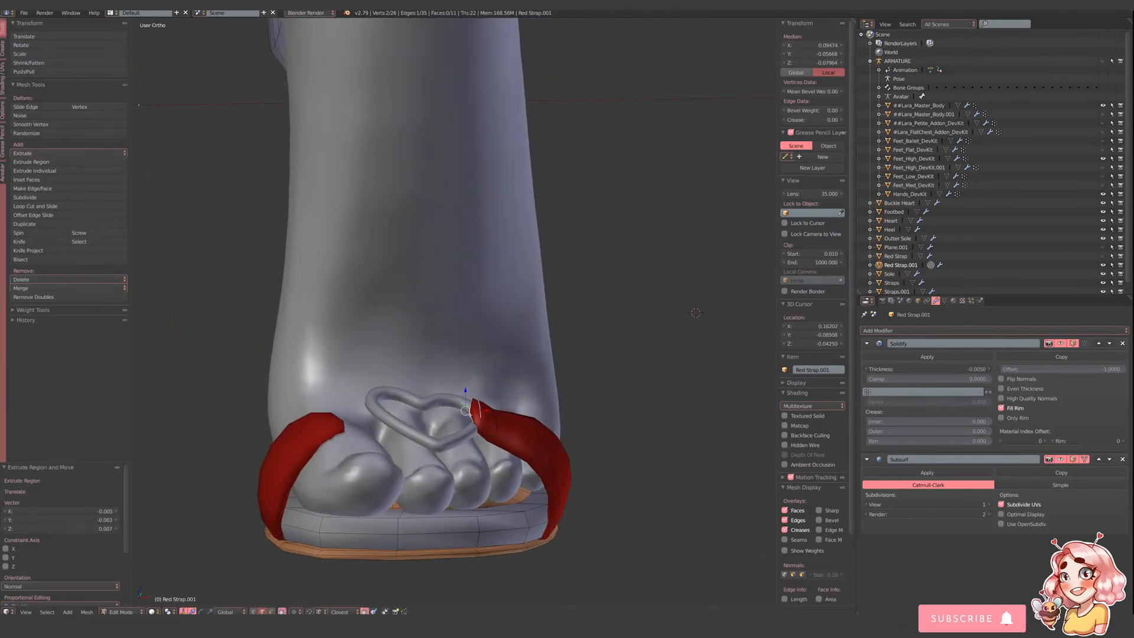
key(e)
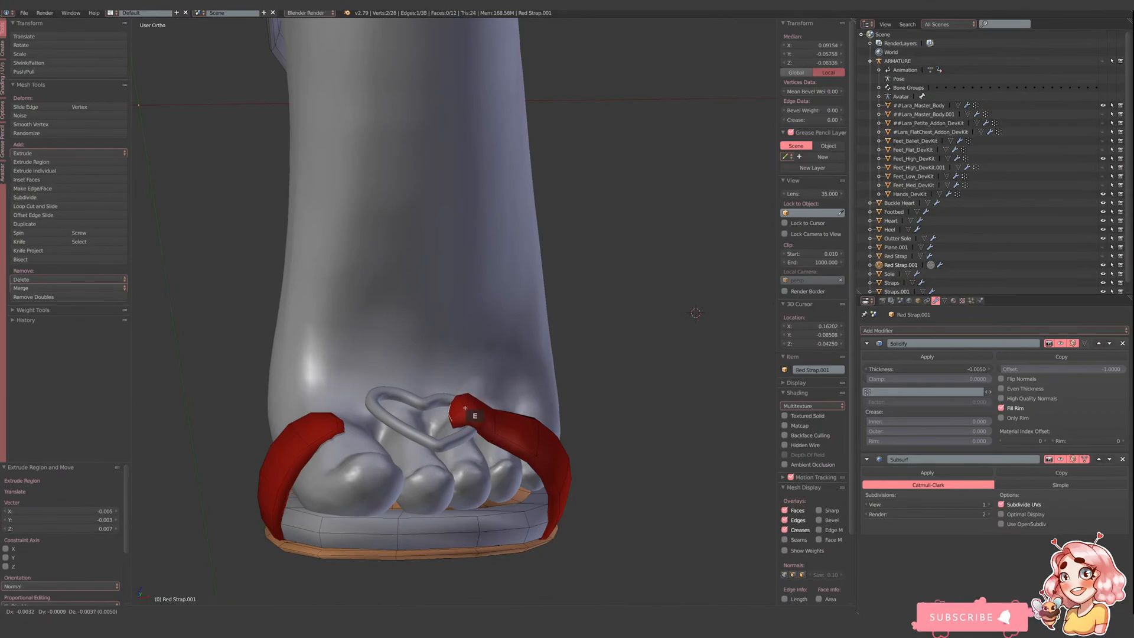
click(471, 409)
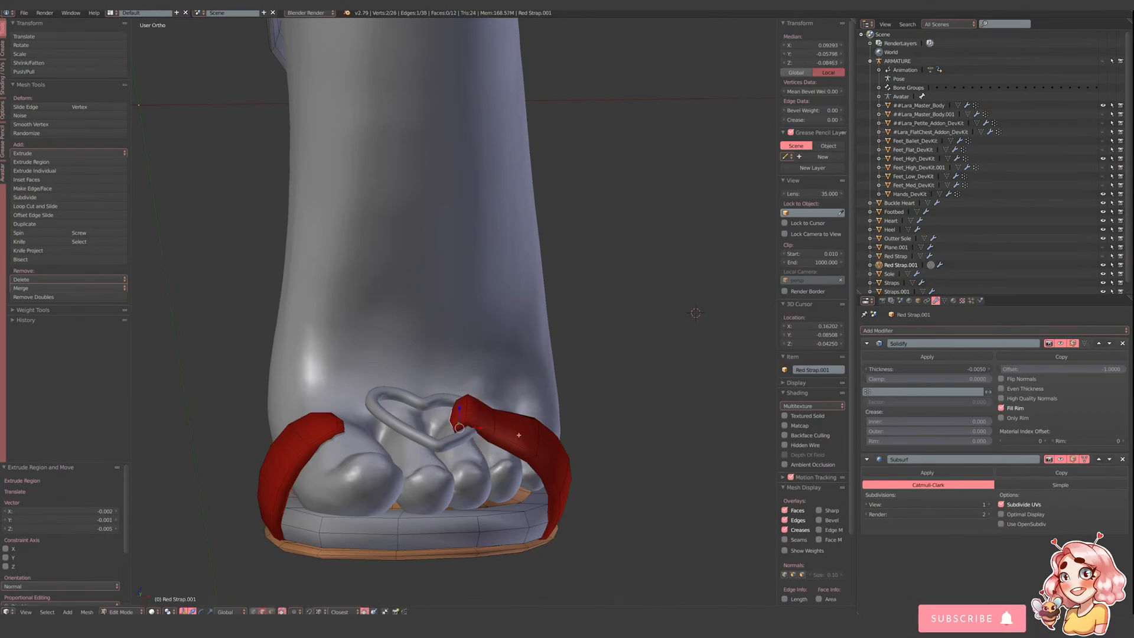
- Set the duplicated strap's Solidify thickness to -0.003
click(885, 367)
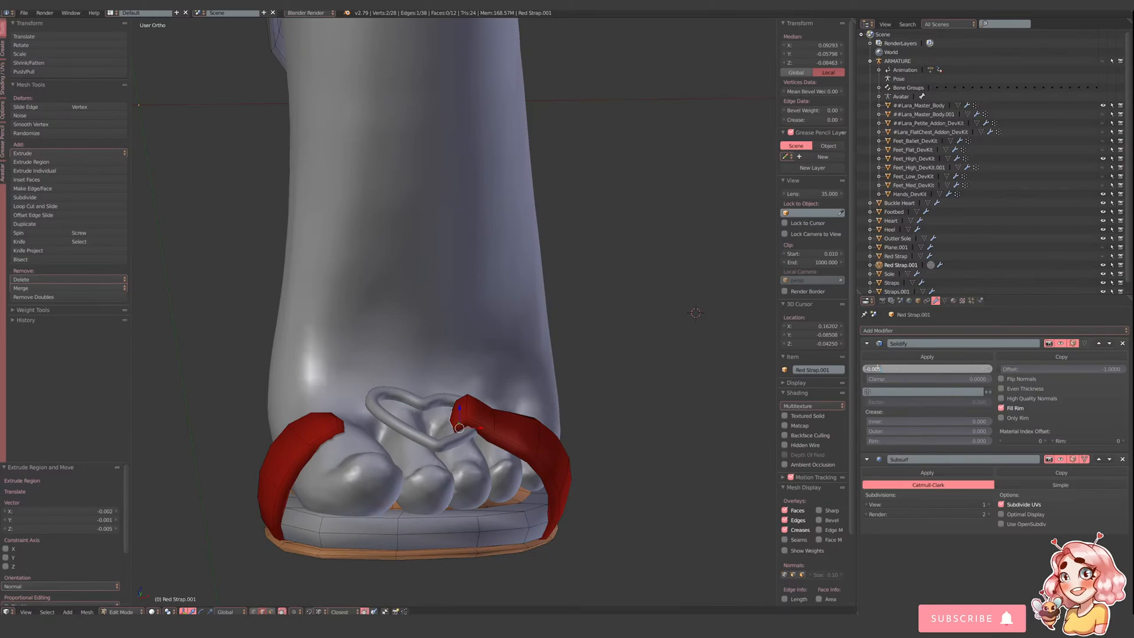
text(-0.003)
key(Return)
- Move the strap edge over the little toe outward by 0.002 along X to cover the toe
middle_drag(564, 381, 528, 402)
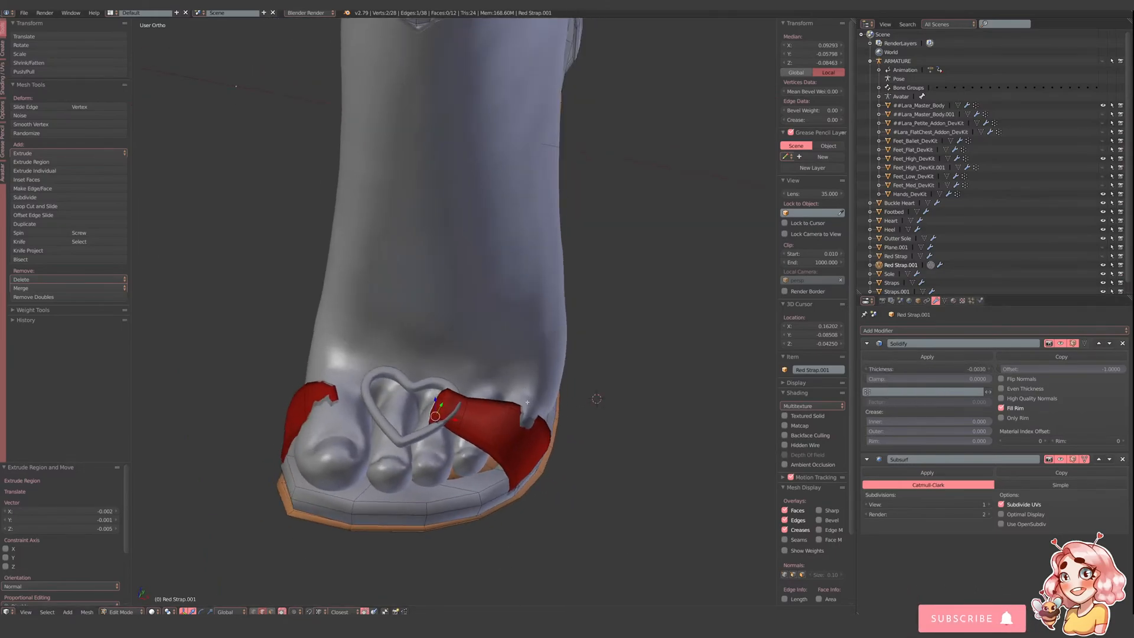
drag(547, 412, 553, 414)
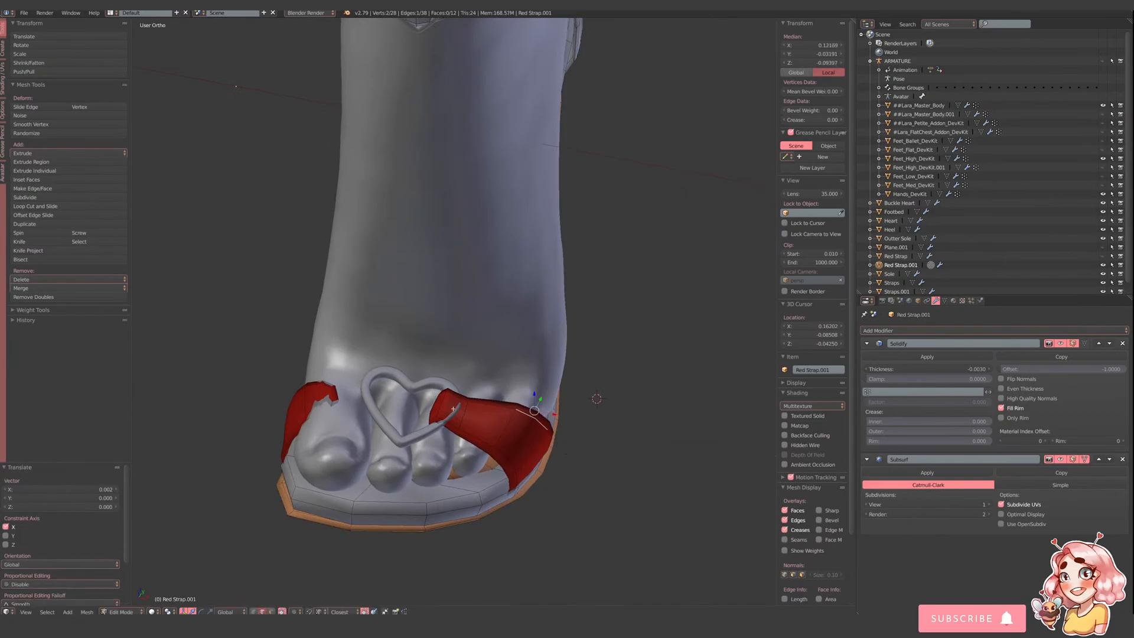
middle_drag(485, 427, 507, 428)
drag(484, 416, 470, 403)
- Extrude the strap's inner end edge back beneath the strap, about 0.011 toward the little toe
right_click(455, 406)
mouse_move(481, 440)
middle_down()
mouse_move(480, 366)
mouse_move(448, 376)
mouse_move(451, 390)
middle_up()
right_click(448, 354)
key(z)
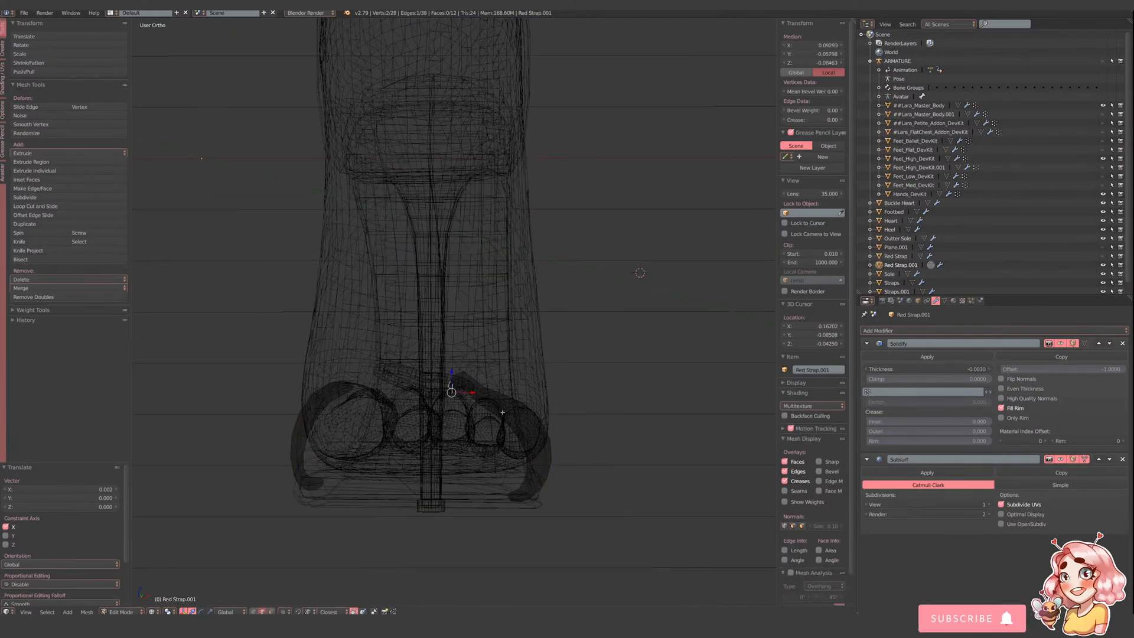
mouse_move(427, 426)
middle_down()
mouse_move(445, 461)
mouse_move(459, 413)
mouse_move(441, 370)
mouse_move(487, 444)
middle_up()
key(z)
key(e)
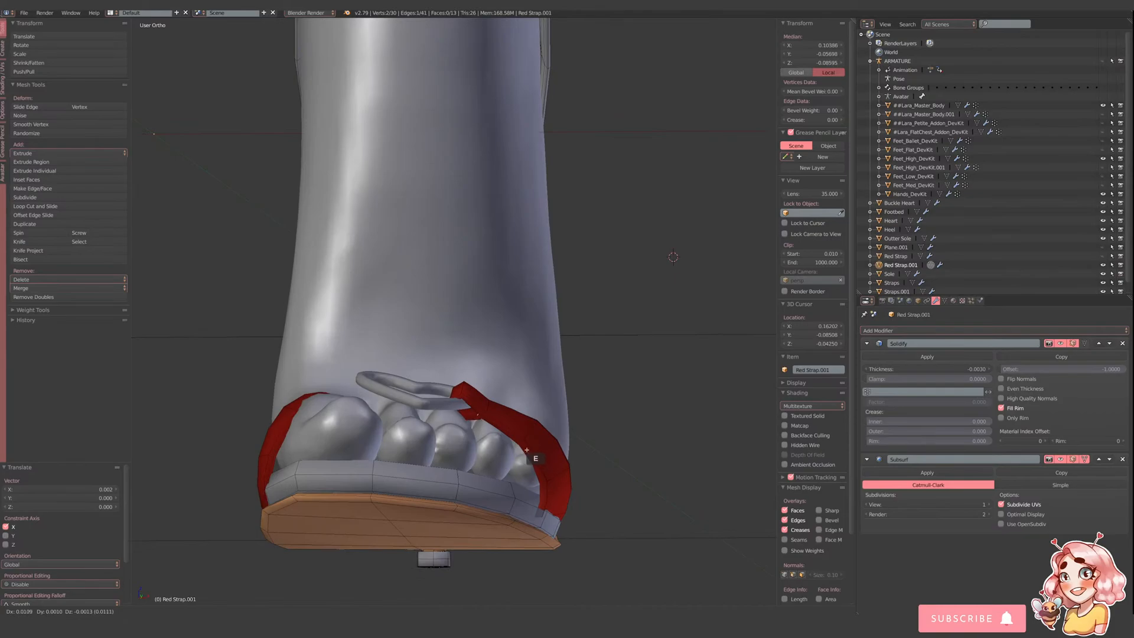
click(530, 450)
- Adjust the folded strap end around the heart's rim, moving it 0.002 along Y and its fold edge 0.002 up along Z
mouse_move(530, 449)
middle_down()
mouse_move(502, 452)
mouse_move(511, 458)
middle_up()
click(529, 367)
drag(525, 367, 519, 362)
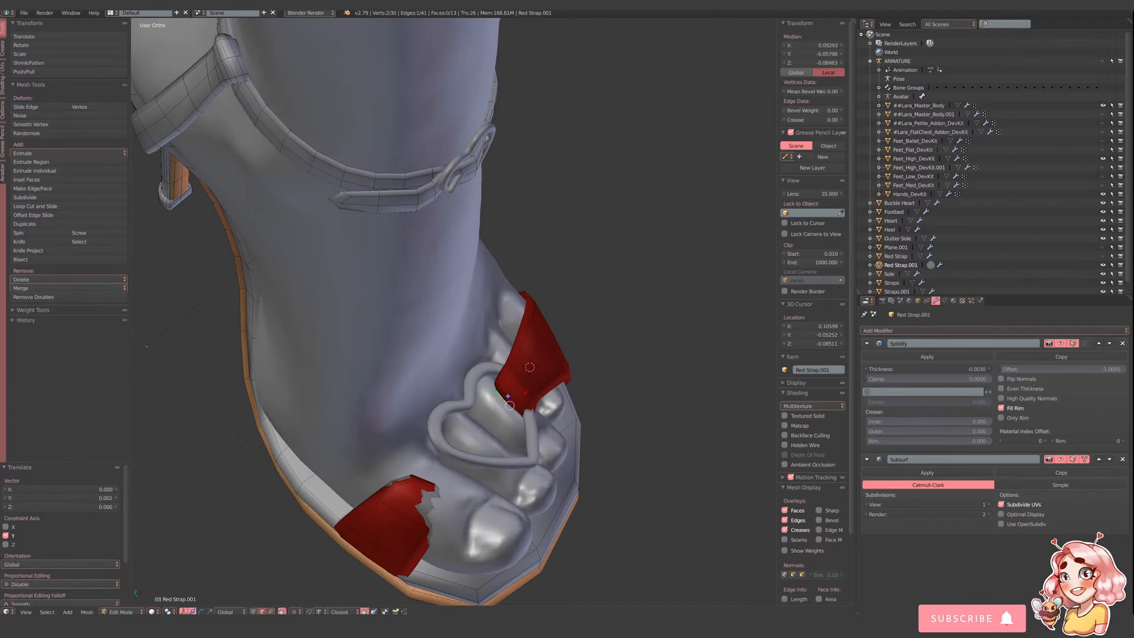
middle_drag(508, 398, 522, 377)
drag(517, 408, 514, 406)
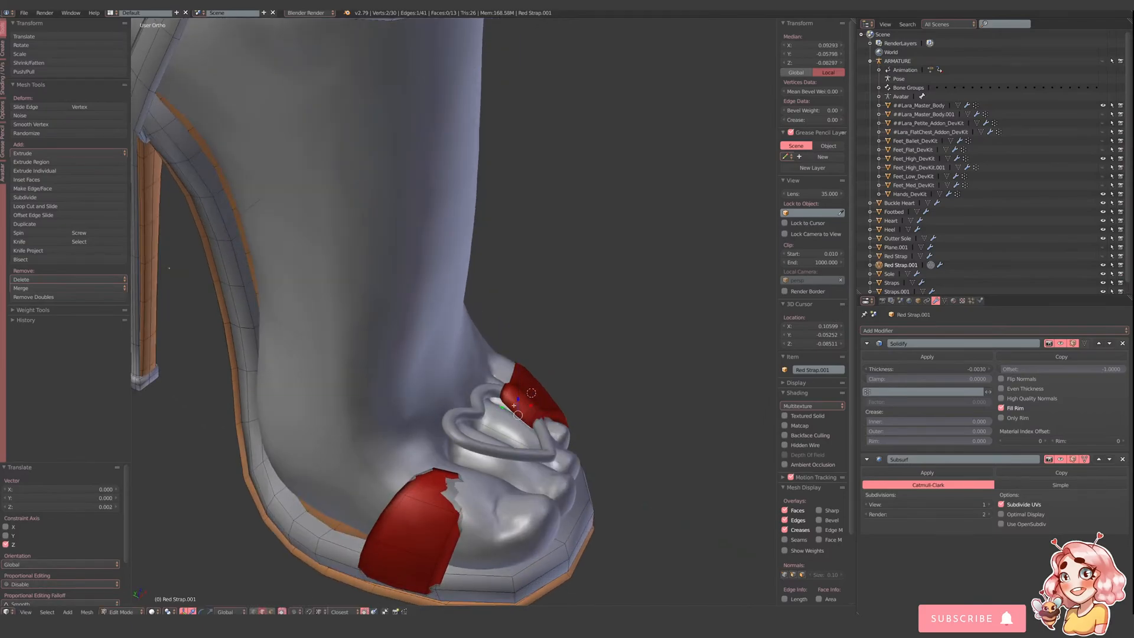
- Rotate the selected strap edge about -7.9° and shift the strap's edge at the heart by about -0.0009 along X
middle_drag(518, 415, 535, 434)
key(r)
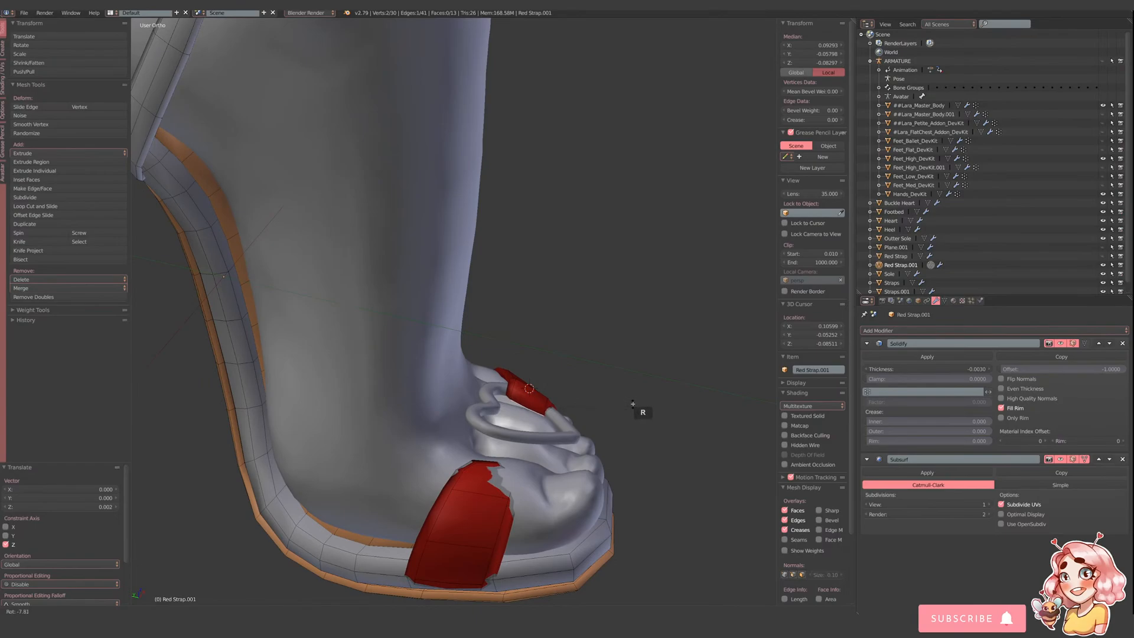
click(633, 404)
middle_drag(600, 393, 535, 417)
drag(527, 408, 524, 412)
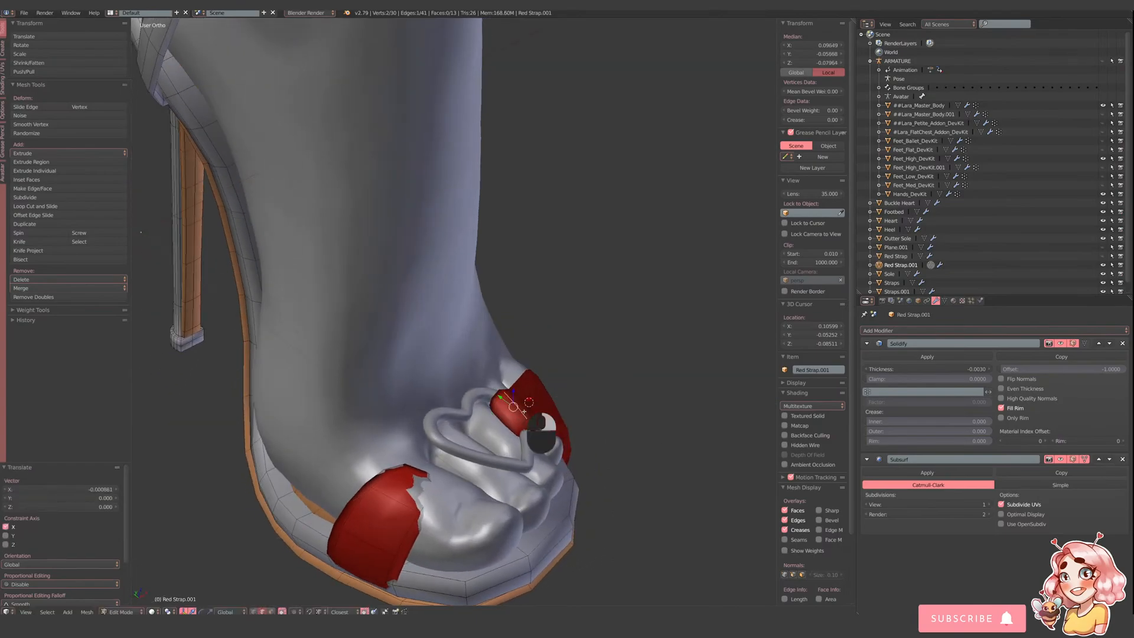
- Lower the ankle-side corner vertex of the strap's end by 0.002 along Z
middle_drag(523, 412, 431, 397)
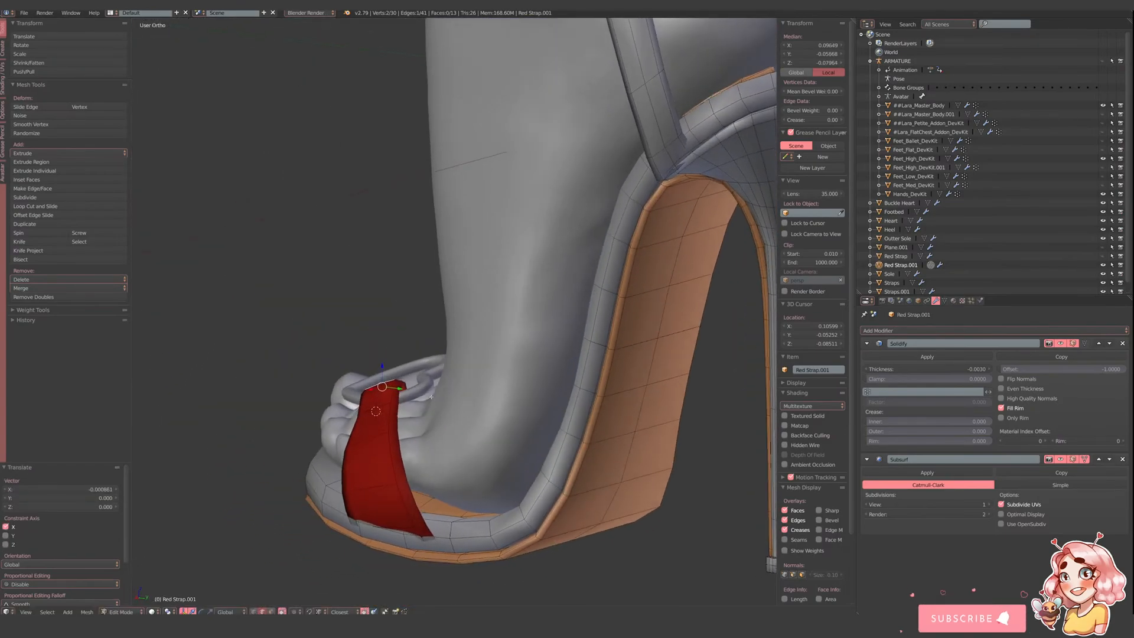
scroll(313, 494, up, 2)
key(a)
right_click(380, 408)
drag(380, 387, 381, 397)
scroll(383, 407, down, 3)
middle_drag(383, 409, 453, 413)
middle_drag(459, 447, 442, 447)
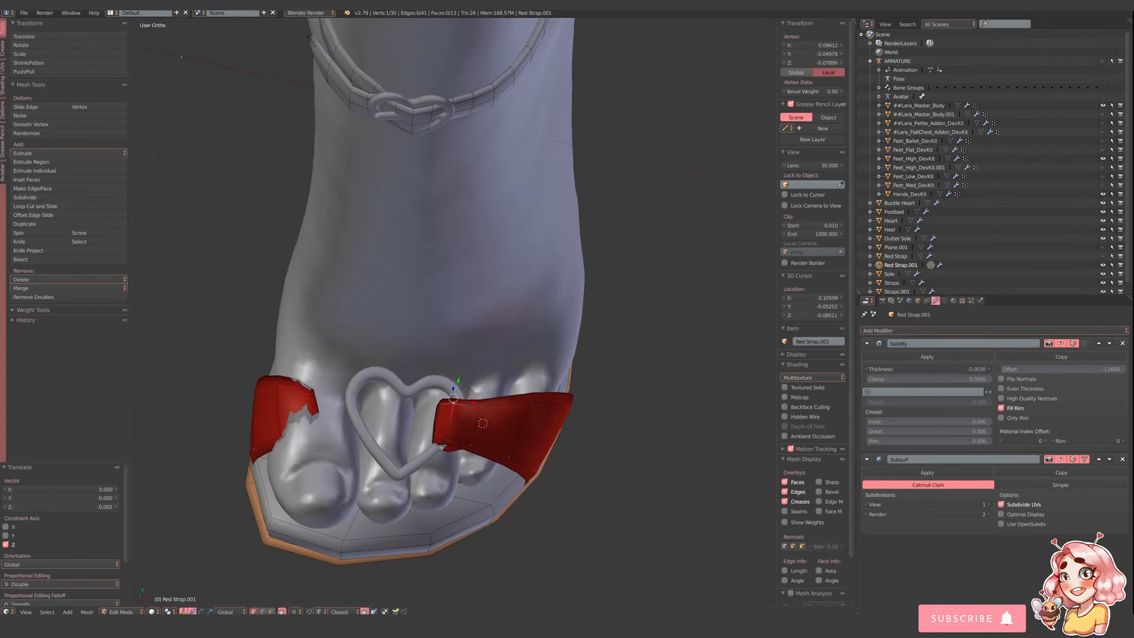
- Move the strap end's toe-side vertex 0.001 along Y and return to object mode with nothing selected
drag(447, 452, 481, 455)
key(z)
right_click(468, 447)
key(z)
key(z)
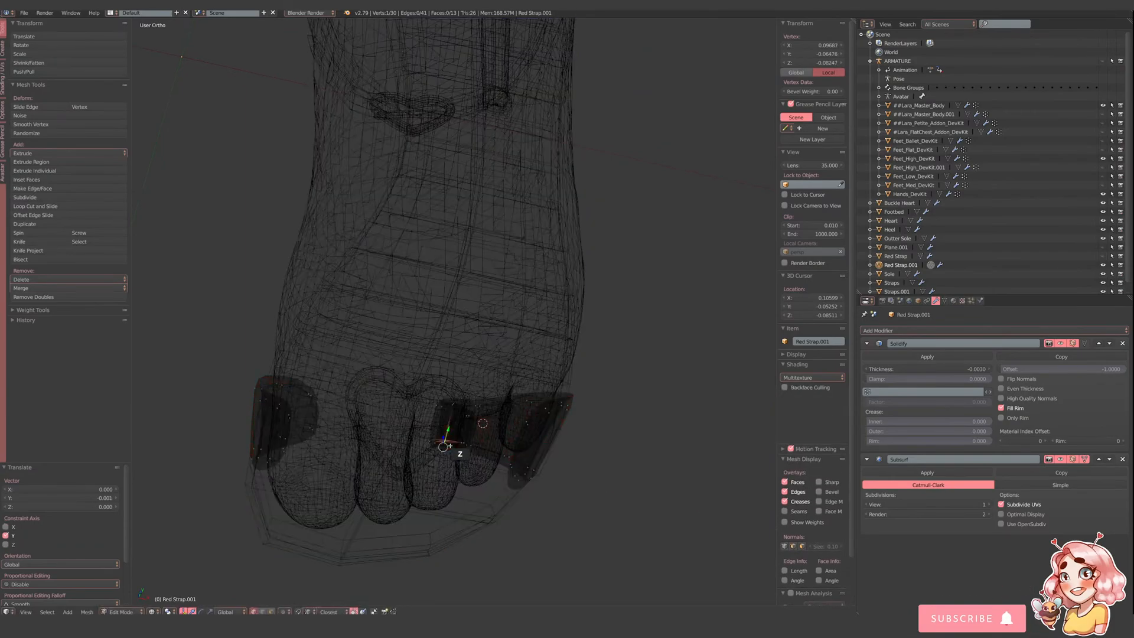
key(z)
key(Tab)
scroll(480, 454, down, 5)
middle_drag(488, 424, 537, 406)
key(a)
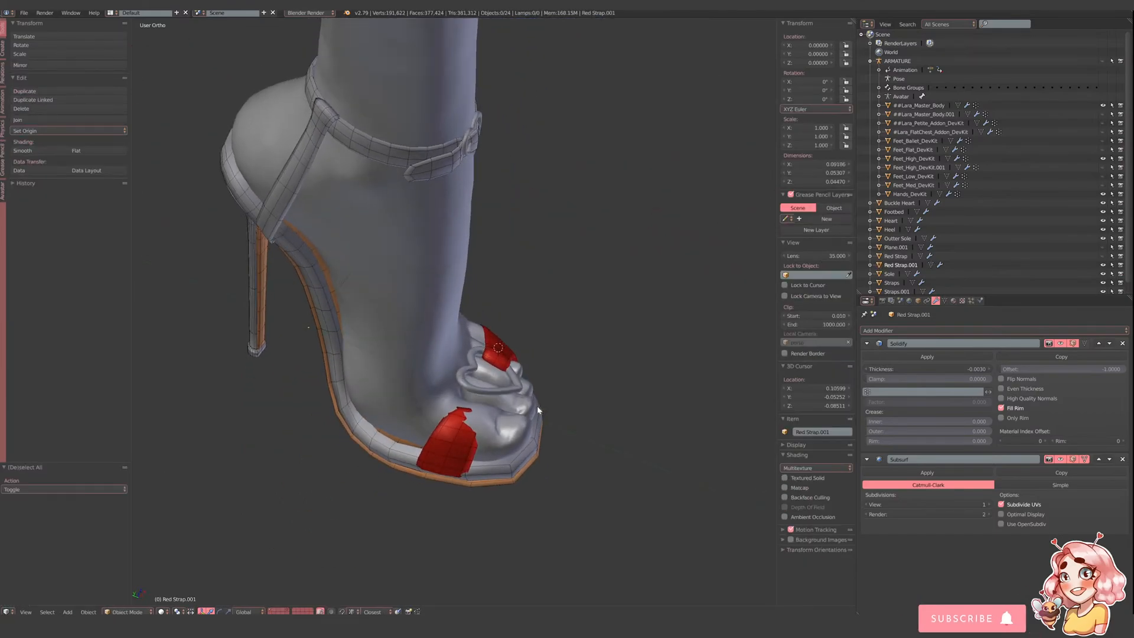
scroll(532, 355, down, 3)
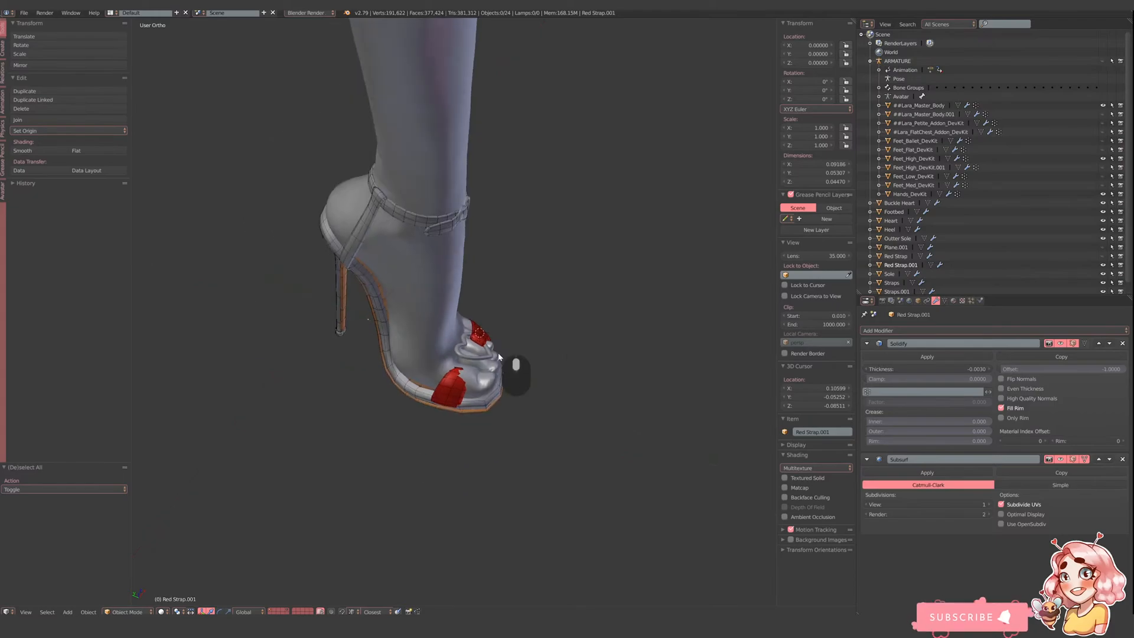
- Raise the big-toe strap's inner end by 0.003 along Z and shift its toe-side vertex by -0.003 along X
middle_drag(499, 355, 485, 391)
scroll(459, 364, up, 3)
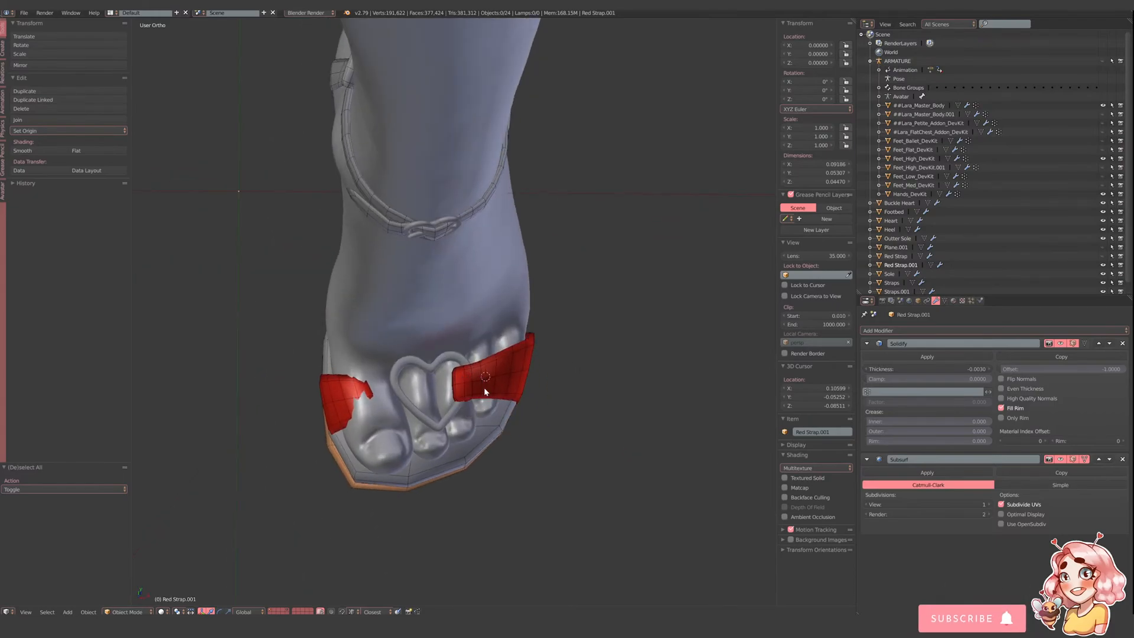
right_click(351, 395)
key(Tab)
right_click(381, 407)
shift+right_click(367, 383)
middle_drag(368, 382, 383, 350)
drag(384, 362, 383, 356)
right_click(367, 397)
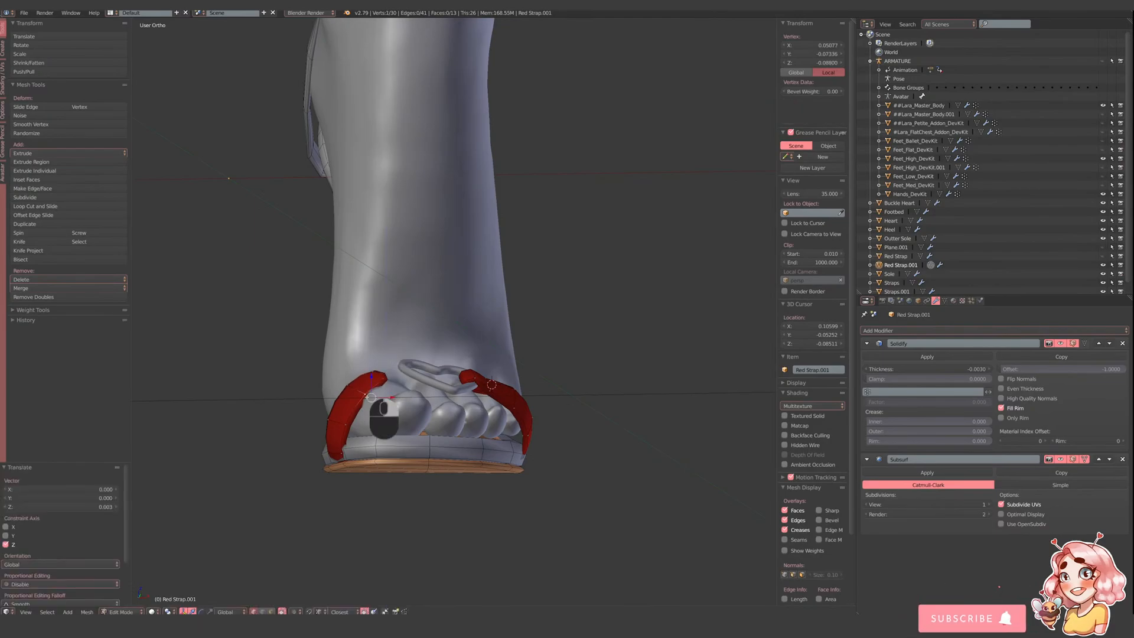
drag(392, 398, 383, 397)
- Extrude the big-toe strap's end edge about 0.015 toward the heart and lower the new edge slightly along Z
right_click(395, 373)
shift+right_click(407, 369)
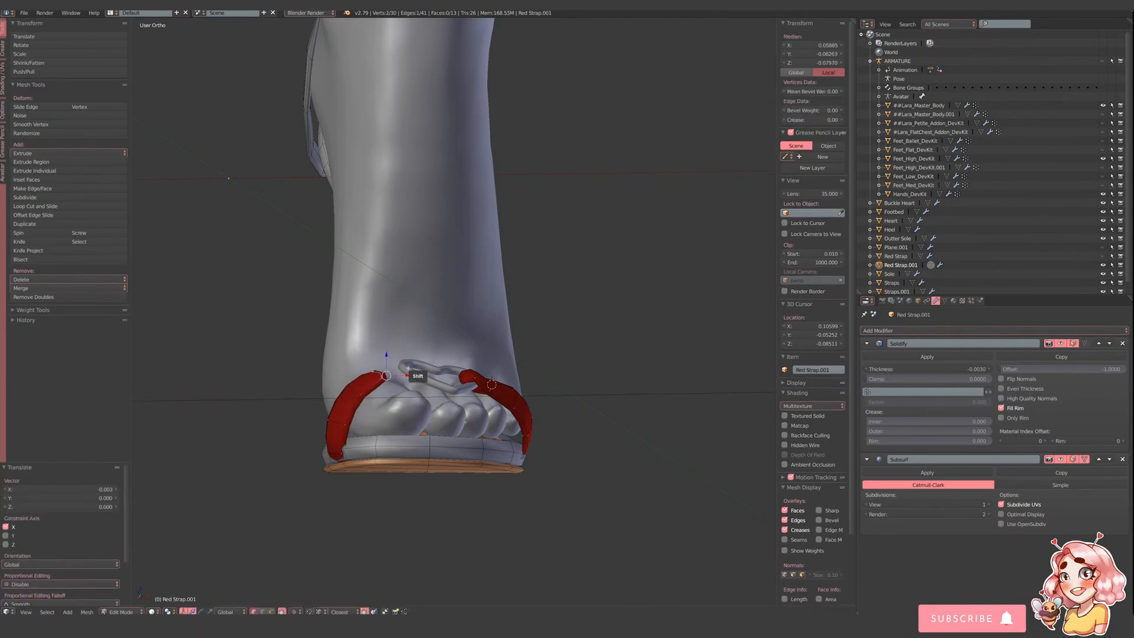
middle_drag(407, 368, 385, 377)
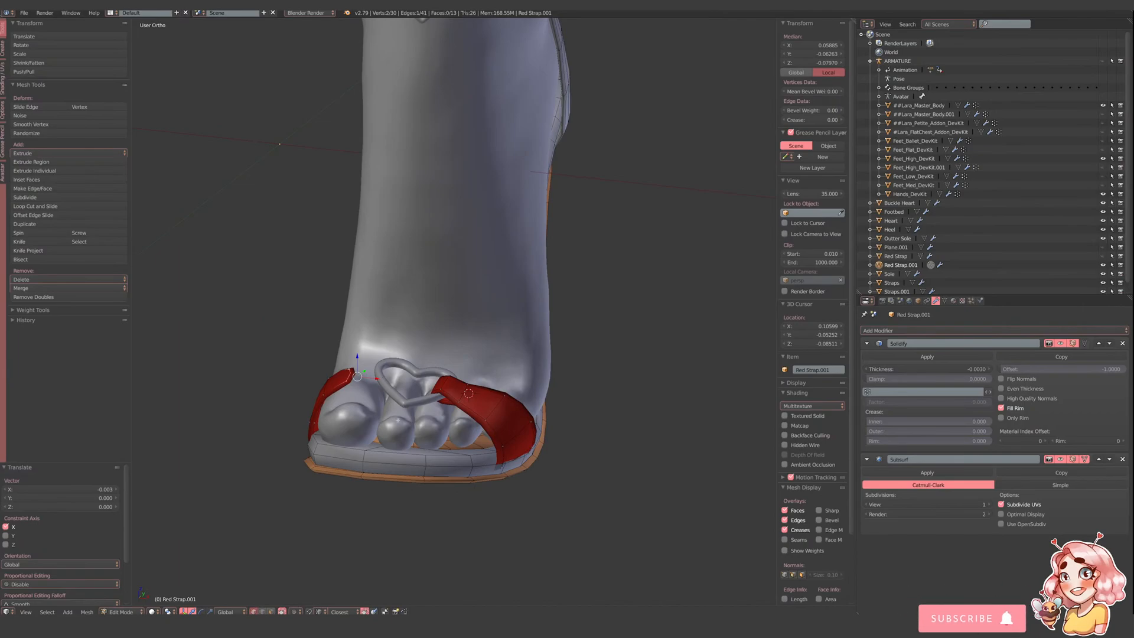
middle_drag(409, 412, 414, 444)
key(e)
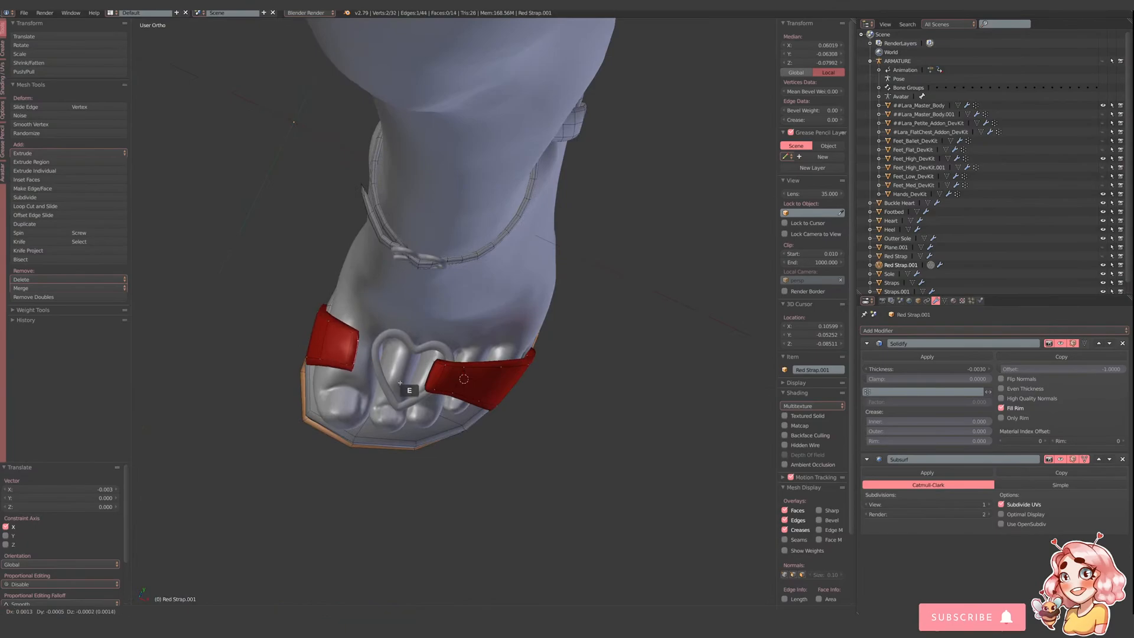
click(416, 387)
middle_drag(417, 387, 434, 342)
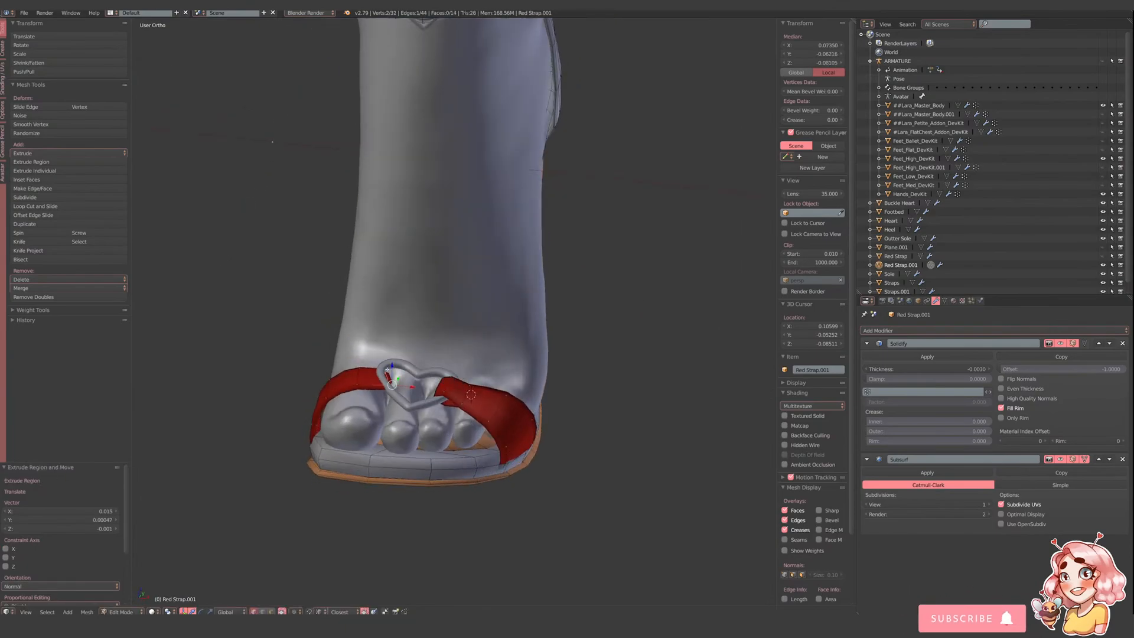
drag(390, 364, 388, 371)
- Rotate the heart ornament slightly in object mode, leaving its mesh unedited
middle_drag(388, 373, 419, 378)
key(Tab)
right_click(417, 364)
key(Tab)
scroll(448, 354, up, 2)
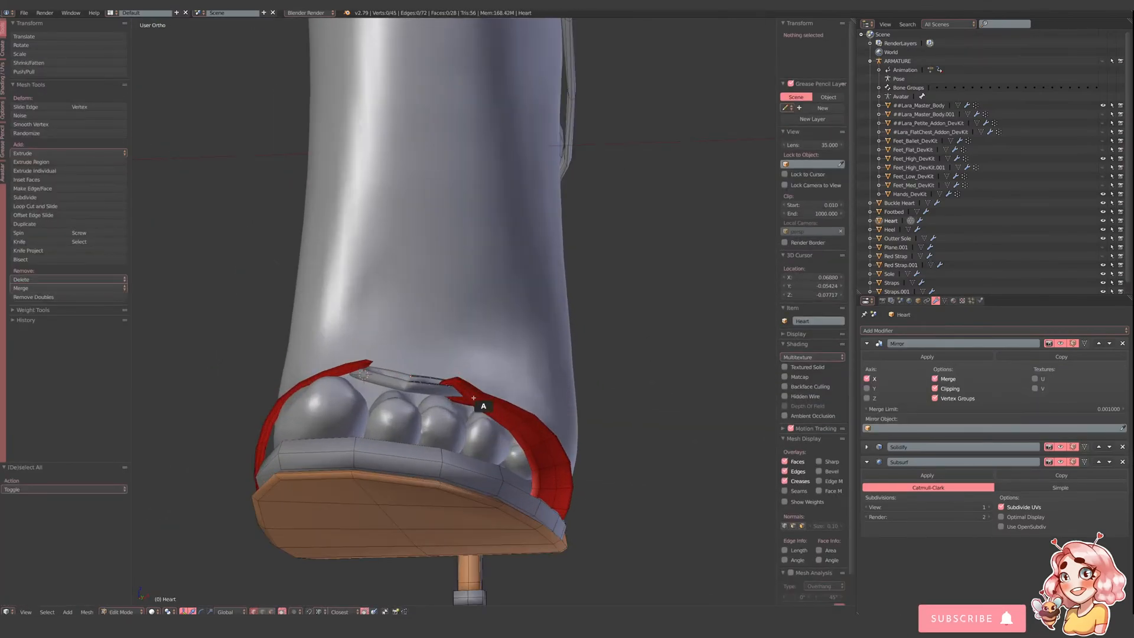
key(a)
key(Tab)
key(r)
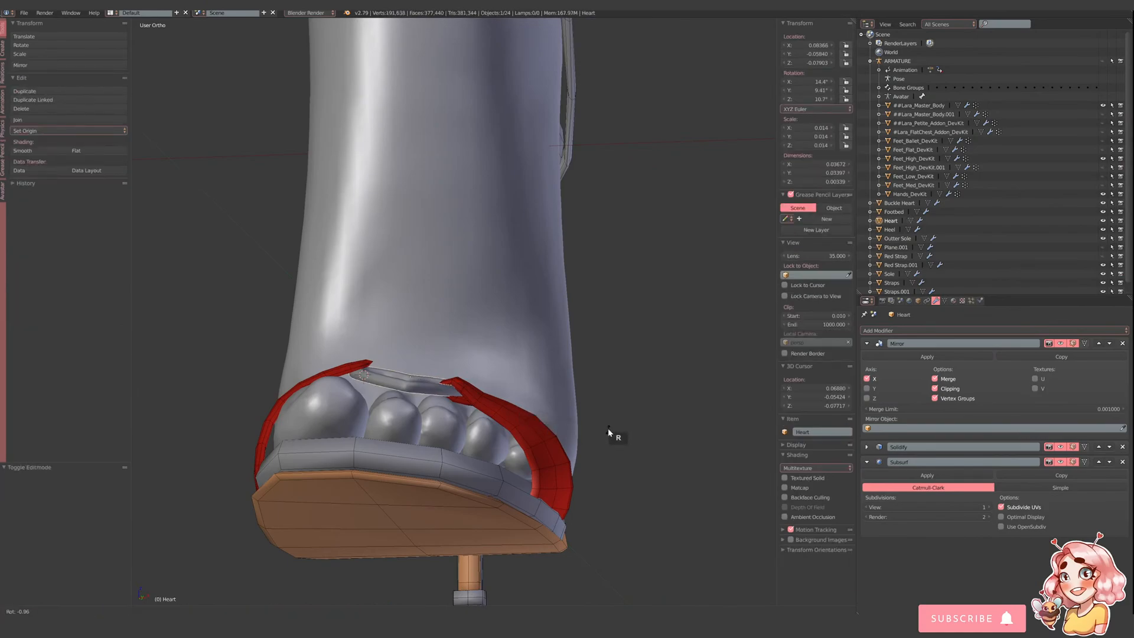
click(610, 422)
- Extrude the big-toe strap's end twice to fold it under the heart's rim and shift the last edge -0.005 along X
middle_drag(609, 423, 390, 369)
right_click(343, 421)
key(Tab)
key(e)
click(388, 388)
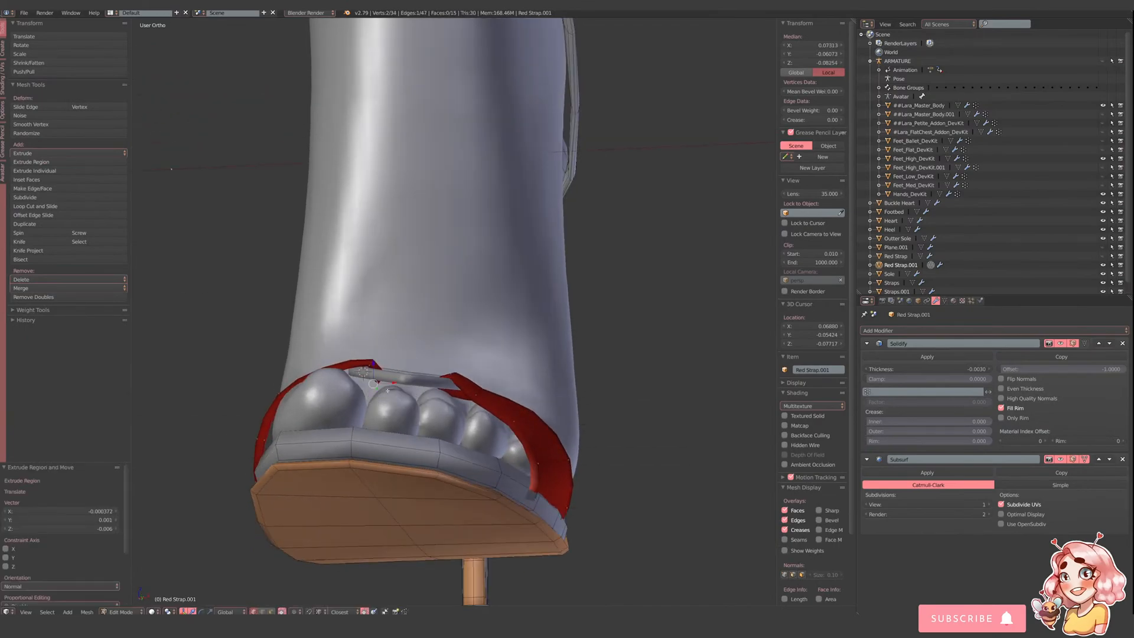
key(e)
click(357, 384)
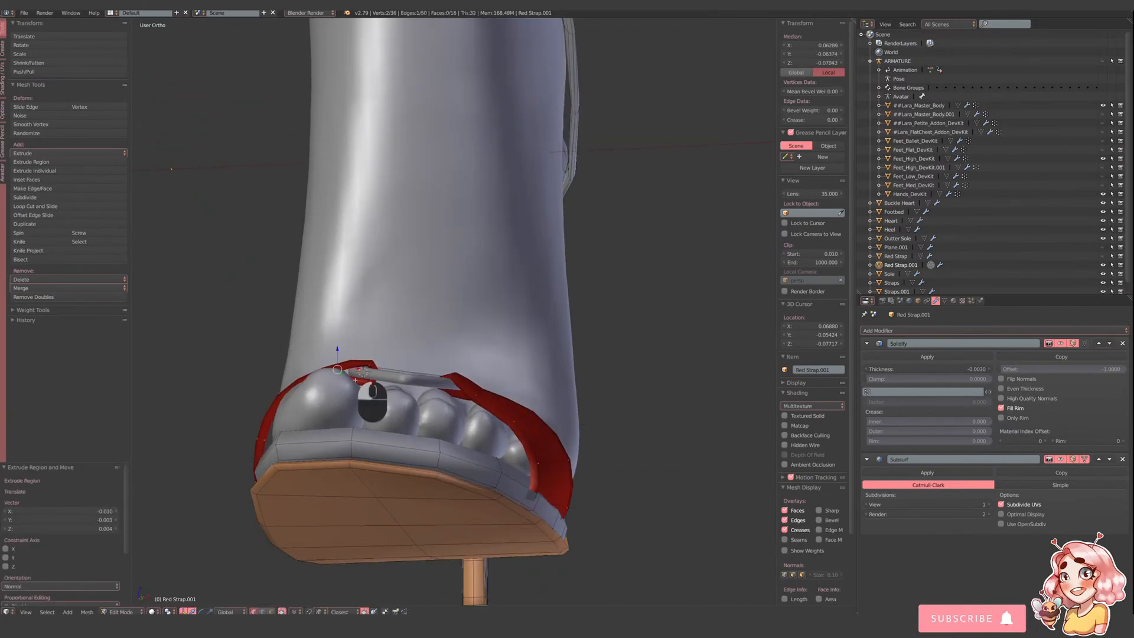
middle_drag(358, 383, 326, 437)
key(g)
key(x)
click(353, 390)
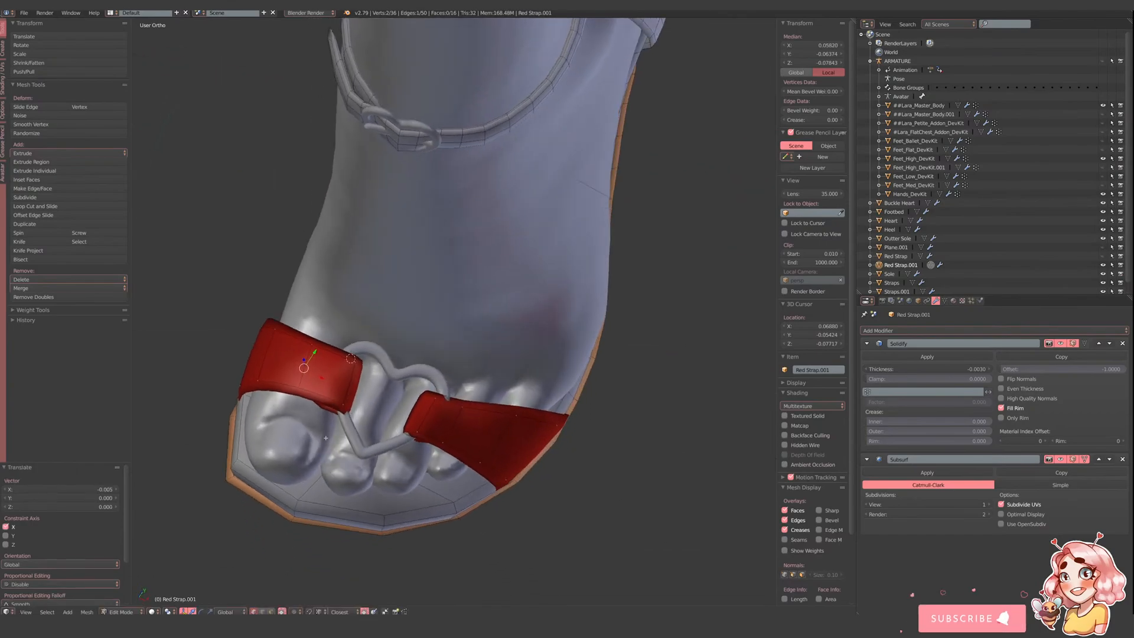
- Shift the big-toe strap's fold at the heart along X, its toe-side edge about -0.0007 and its ankle-side edge -0.001
key(z)
right_click(343, 413)
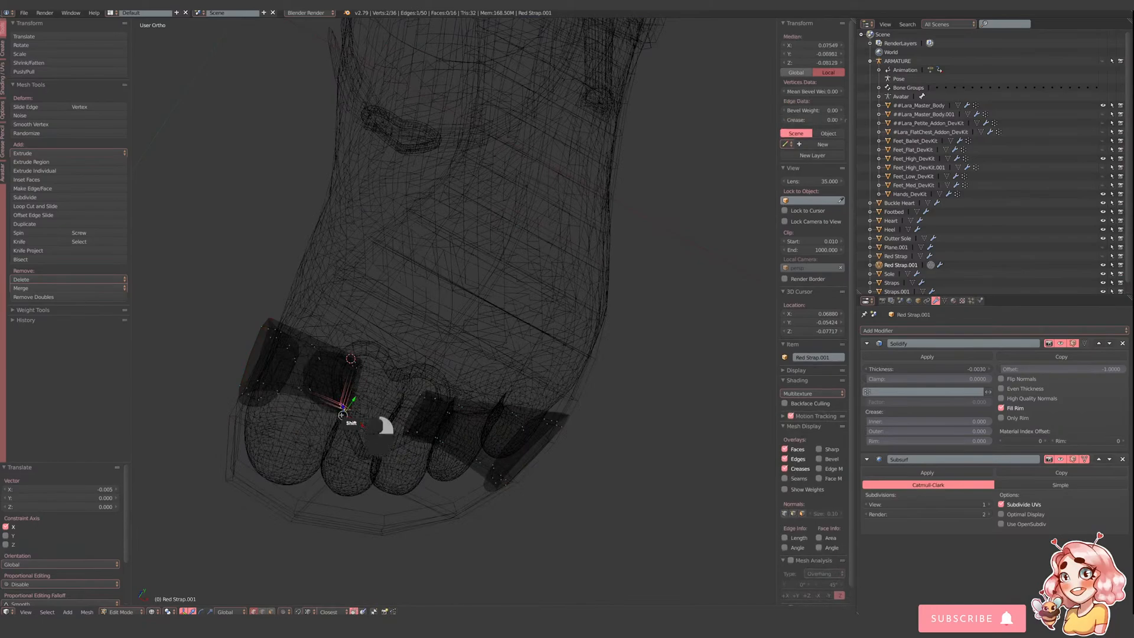
key(z)
mouse_move(353, 402)
mouse_down()
mouse_move(357, 392)
mouse_move(365, 416)
mouse_up()
key(z)
right_click(367, 360)
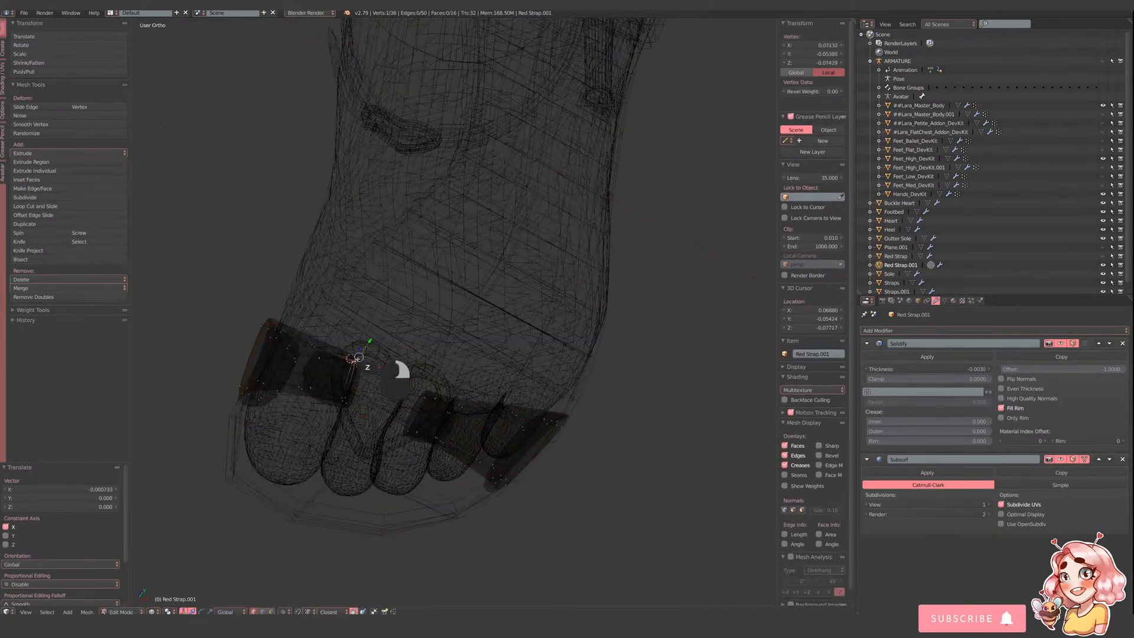
shift+right_click(358, 367)
key(z)
drag(377, 366, 373, 364)
- Move the big-toe strap's toe-side vertex about 0.00055 along Y and the little-toe strap's heart-side vertex 0.002 along X
key(z)
right_click(303, 393)
key(z)
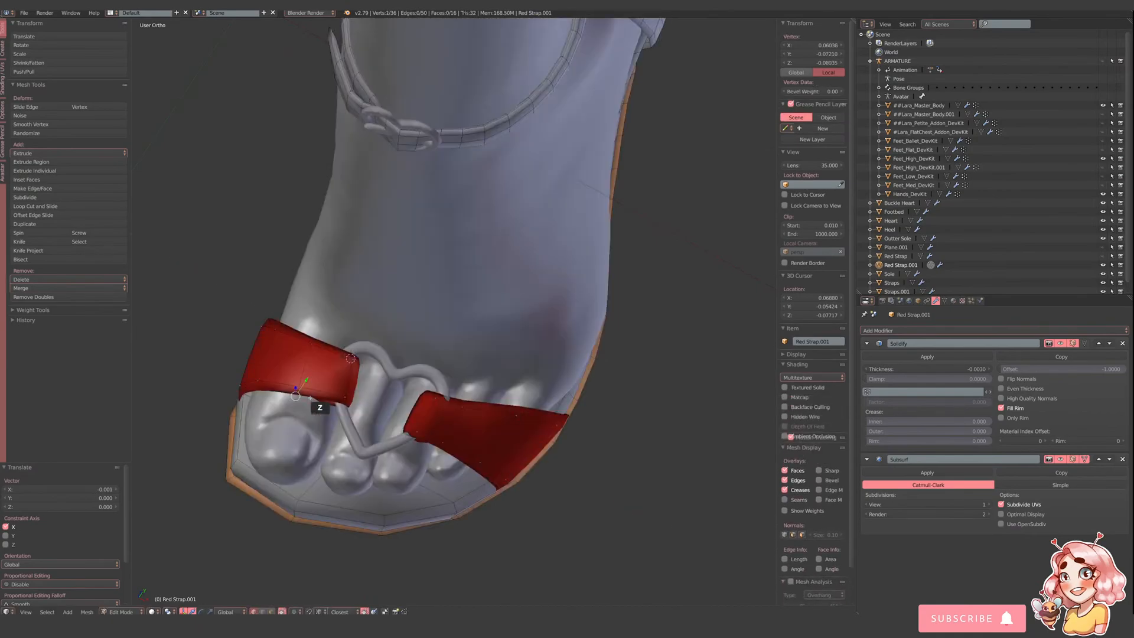
drag(306, 383, 307, 381)
scroll(378, 392, down, 3)
middle_drag(409, 401, 426, 409)
scroll(426, 409, up, 3)
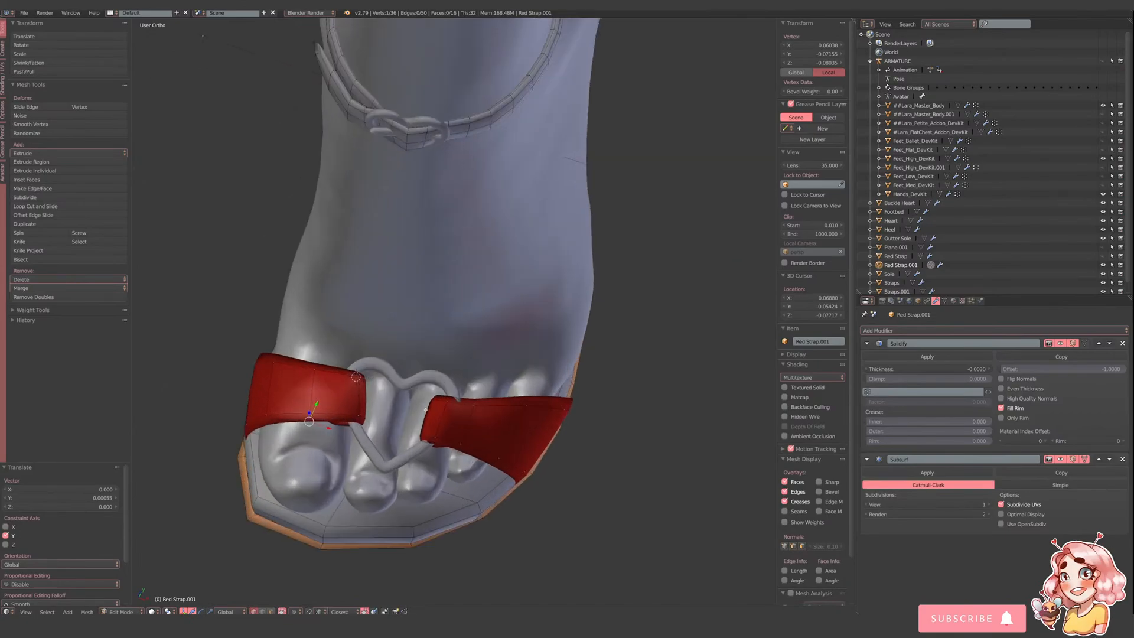
drag(463, 402, 471, 403)
- Move the ankle-side vertices of the big-toe strap about -0.001 along Y
right_click(343, 373)
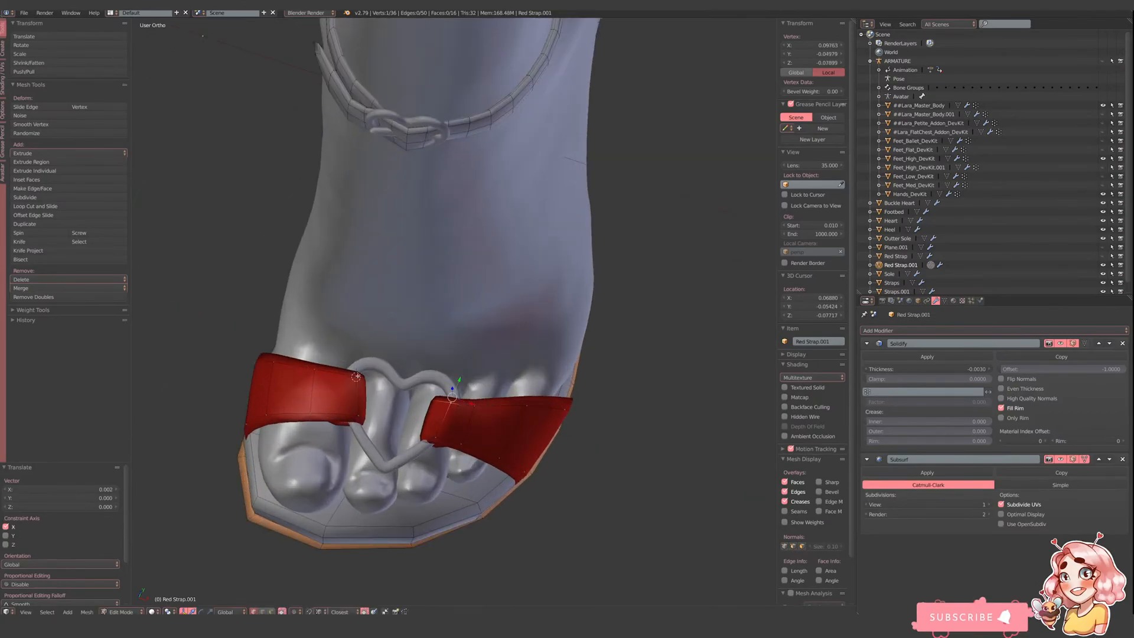
right_click(356, 377)
drag(365, 356, 364, 368)
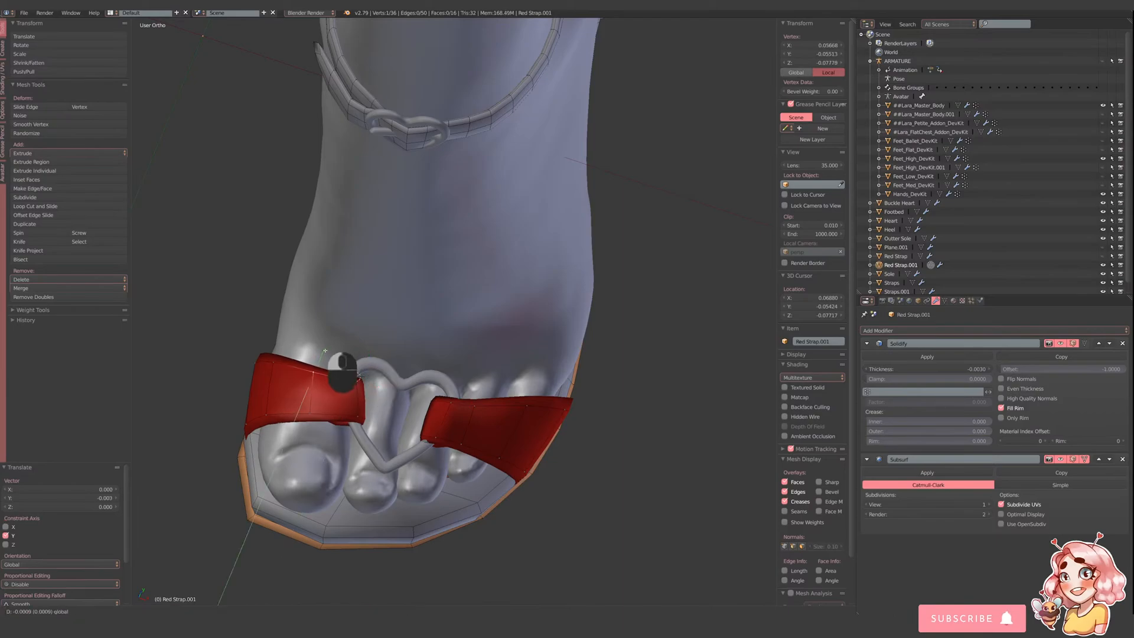
- Adjust the ankle-side vertices of the little-toe strap near the heart and return to object mode with nothing selected
right_click(476, 406)
drag(475, 379, 458, 375)
right_click(455, 397)
key(Tab)
key(a)
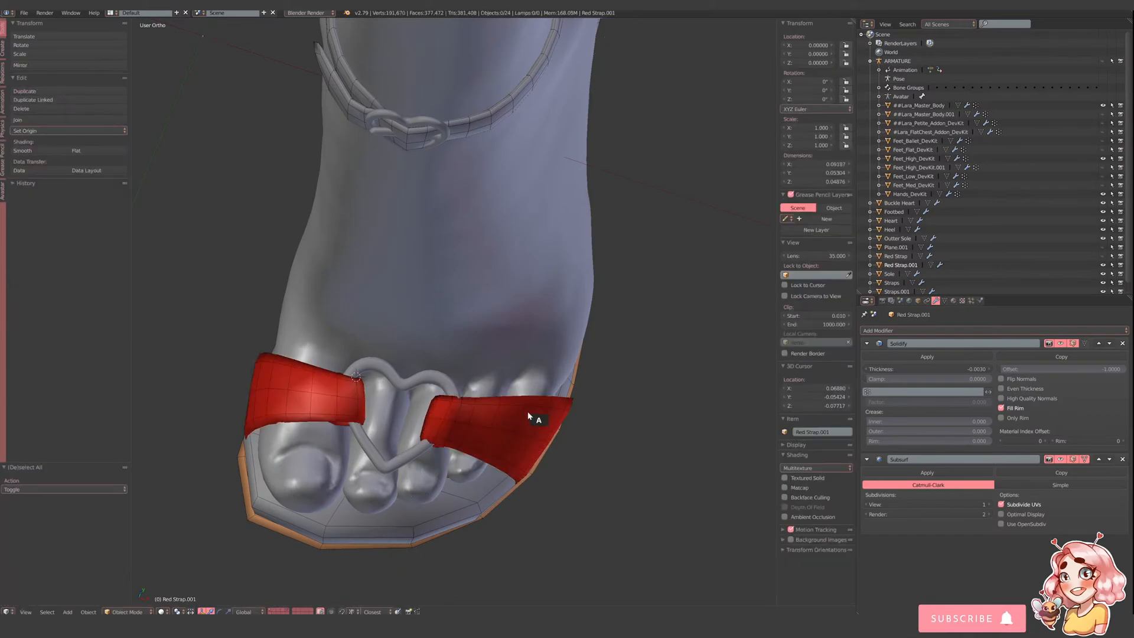
- Examine the whole shoe from several angles, checking the straps and the heel mesh where it meets the footbed
scroll(502, 417, down, 4)
middle_drag(502, 417, 545, 390)
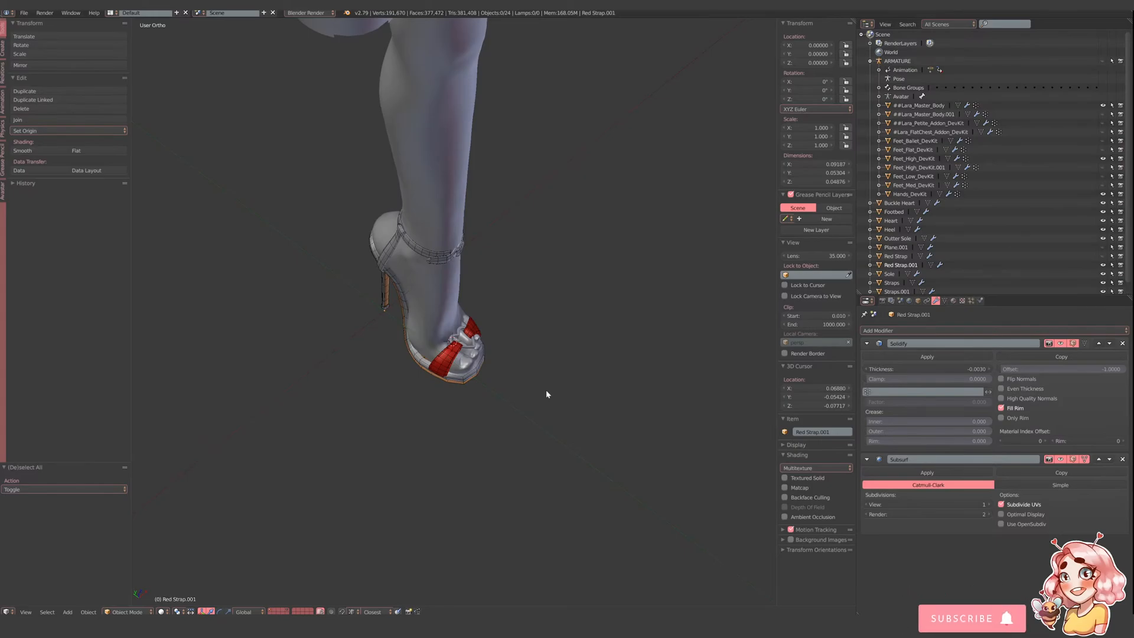
scroll(513, 311, up, 2)
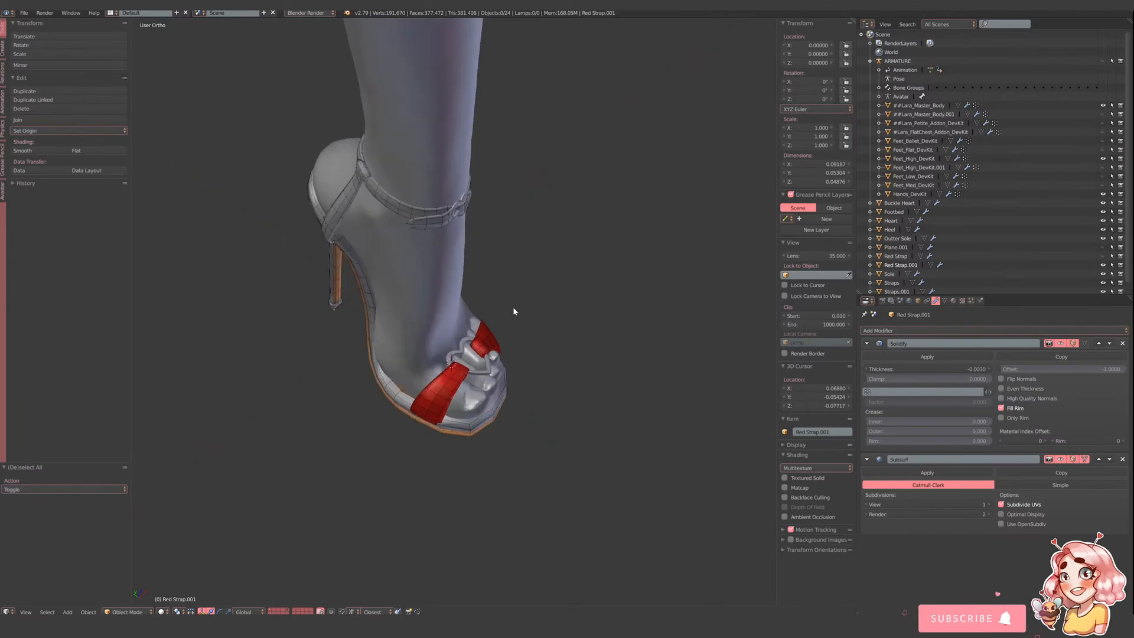
middle_drag(490, 365, 472, 383)
scroll(471, 382, up, 5)
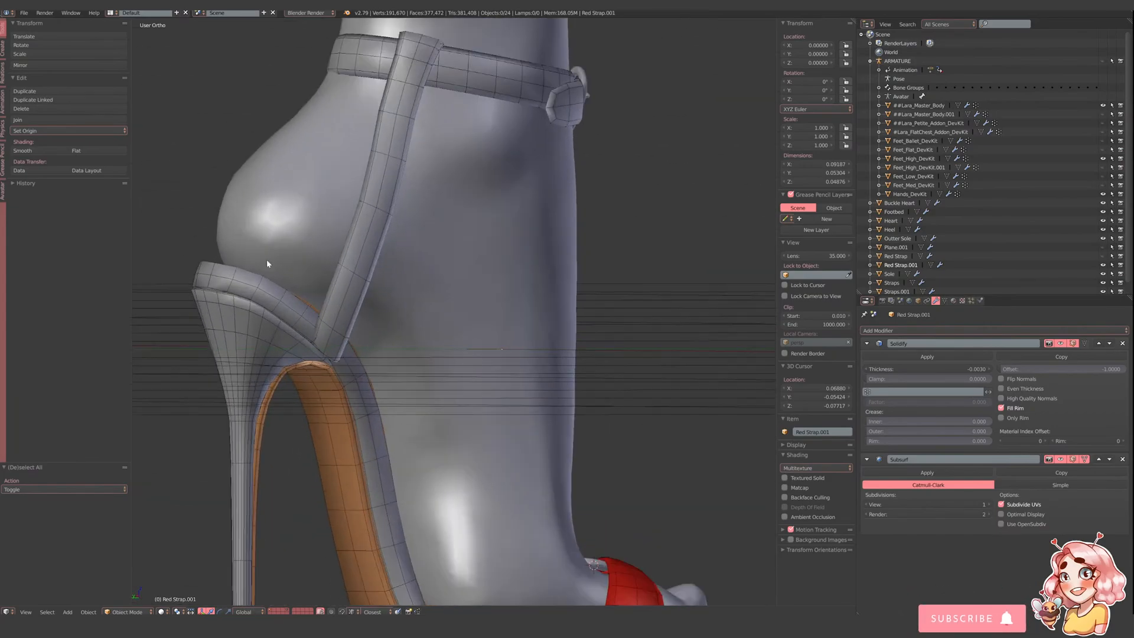
right_click(255, 321)
key(Tab)
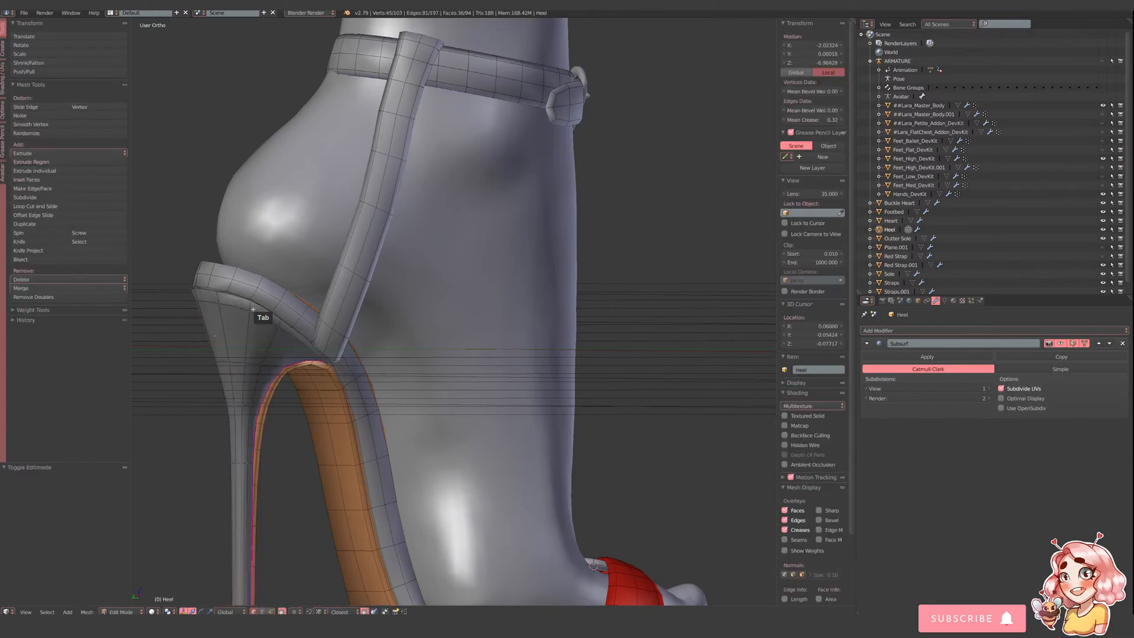
right_click(251, 299)
key(Tab)
scroll(456, 375, down, 6)
key(a)
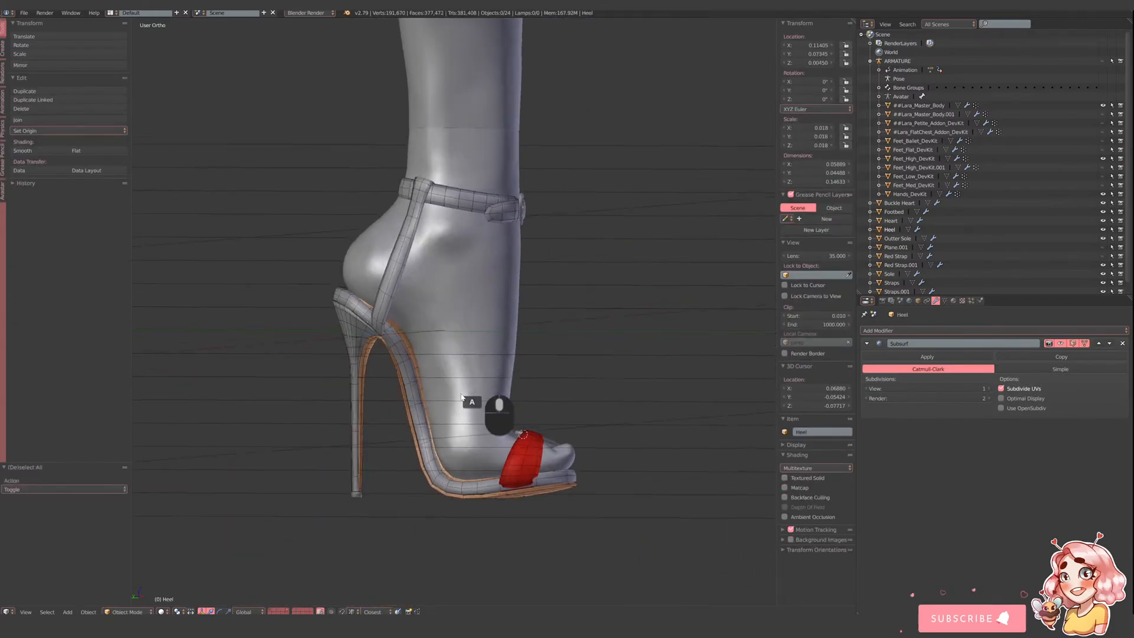
- Edit the red strap and move an ankle-side vertex of its little-toe half 0.001 along Y
middle_drag(463, 387, 453, 459)
scroll(453, 460, up, 2)
right_click(491, 497)
key(Tab)
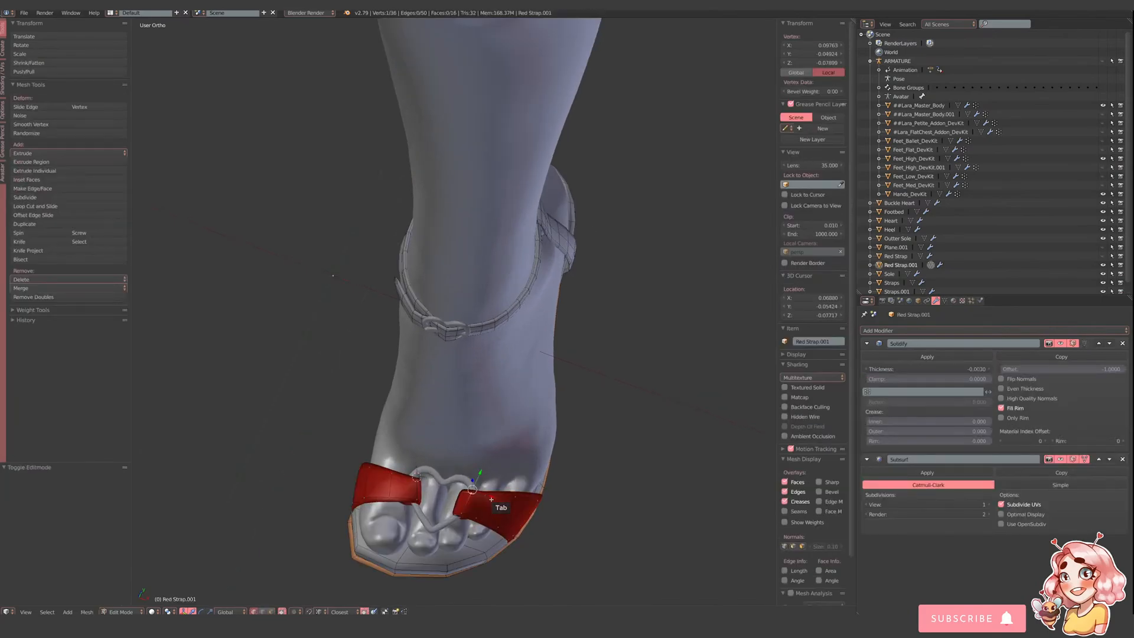
scroll(539, 392, up, 4)
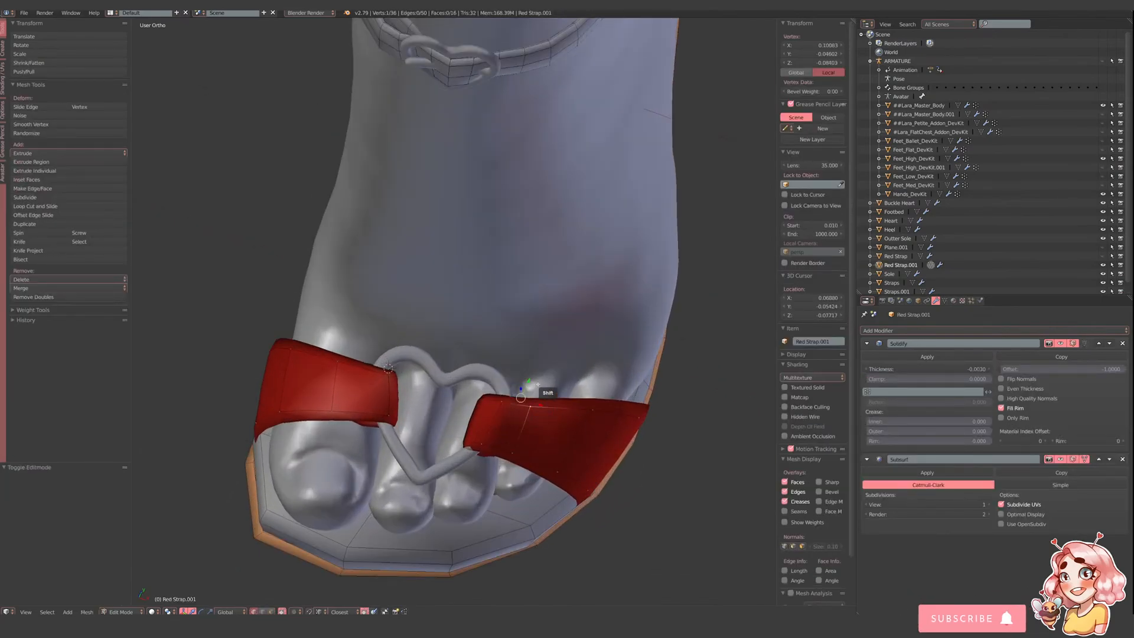
key(g)
key(y)
click(532, 379)
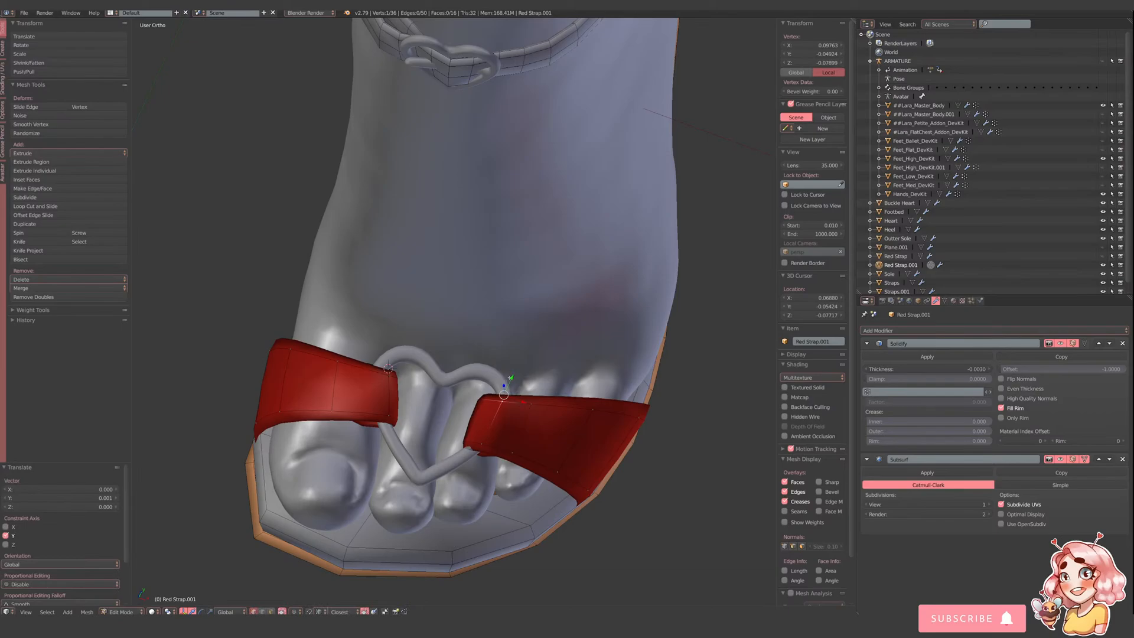
- Select the folded edge at the ankle-side corner of the little-toe strap and shift it along X
key(z)
shift+right_click(496, 402)
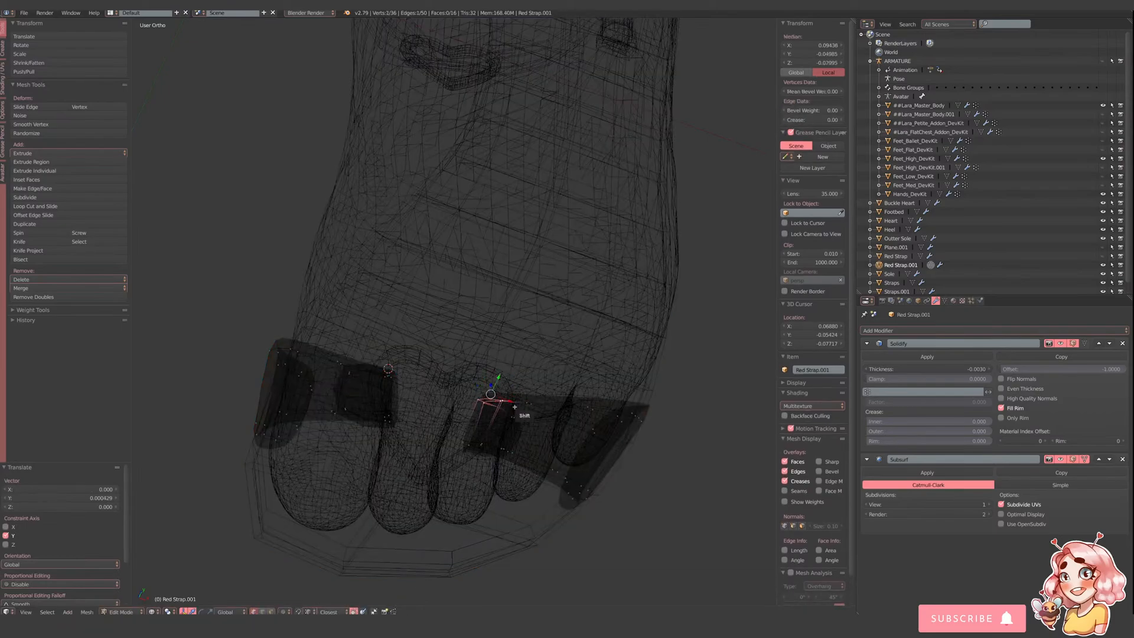
key(z)
key(g)
click(519, 404)
- Move the next ankle-side vertex of the little-toe strap about 0.002 along X, away from the heart
right_click(537, 405)
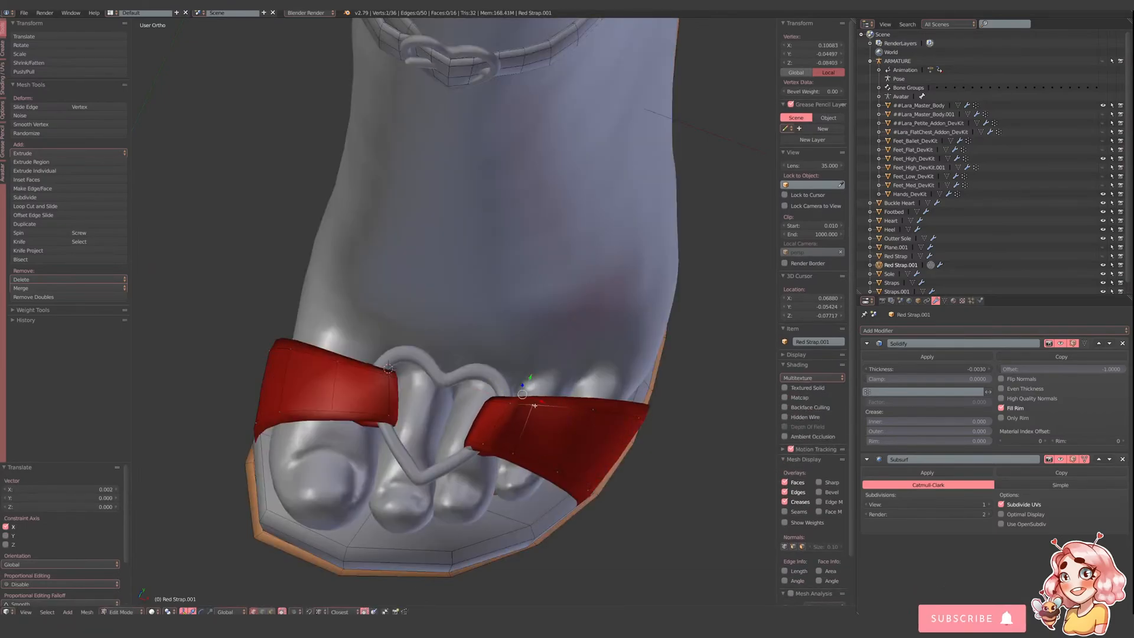
click(540, 405)
key(g)
key(x)
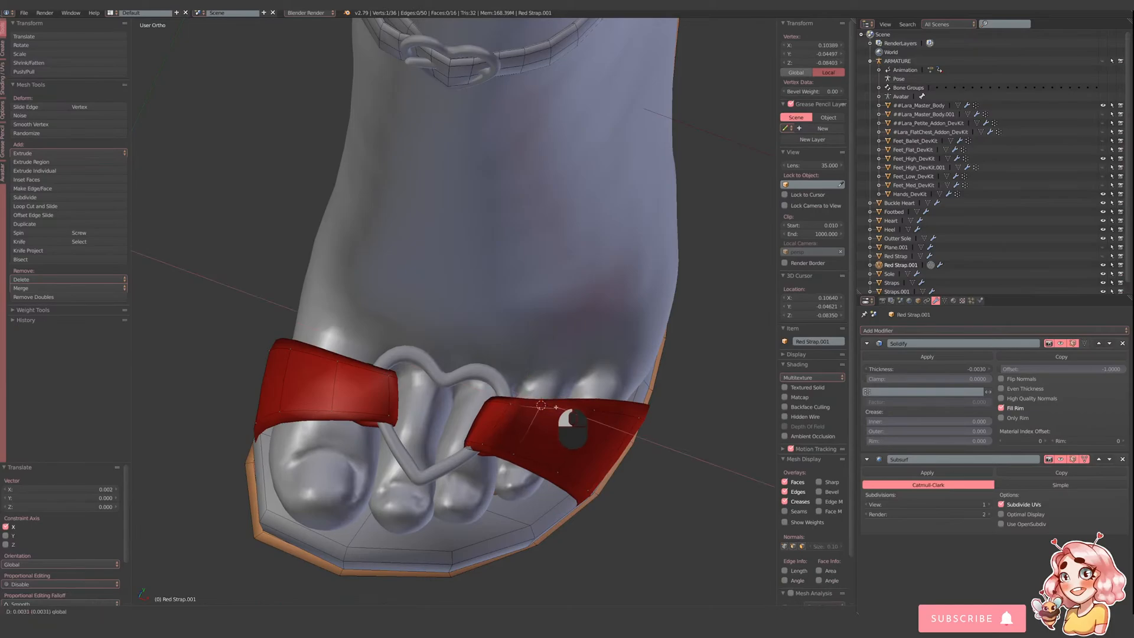
click(556, 407)
- Try switching the edit-cage display of the strap's Subsurf and Solidify modifiers
click(1084, 460)
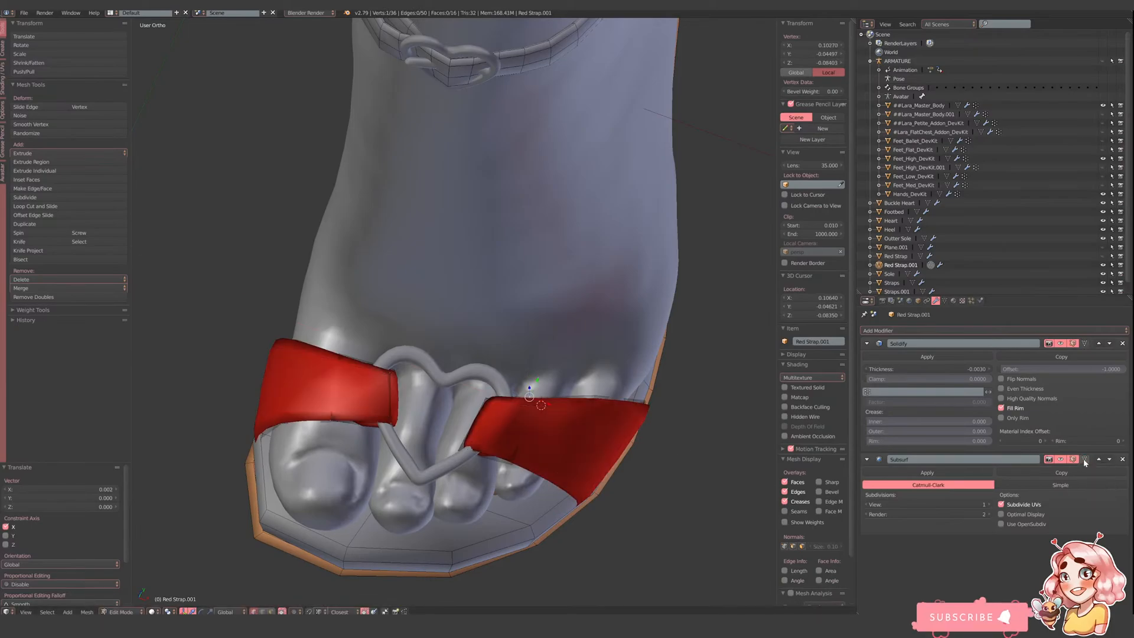
click(1084, 345)
mouse_move(541, 422)
middle_down()
mouse_move(524, 390)
mouse_move(582, 393)
mouse_move(551, 436)
middle_up()
key(Tab)
scroll(573, 422, down, 5)
key(Tab)
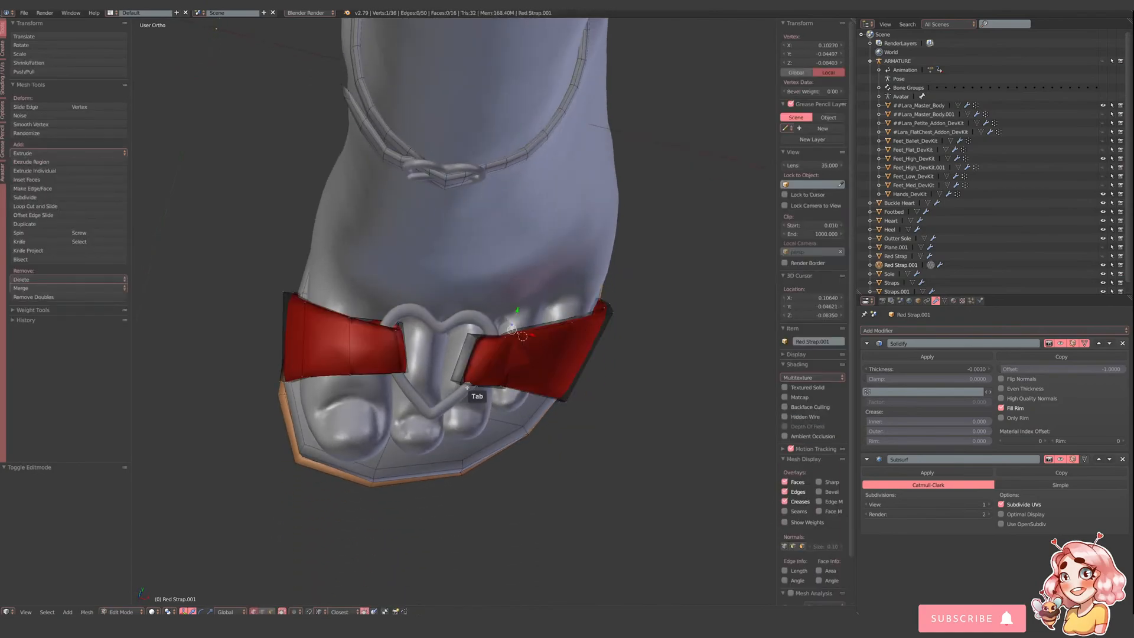
scroll(491, 409, up, 2)
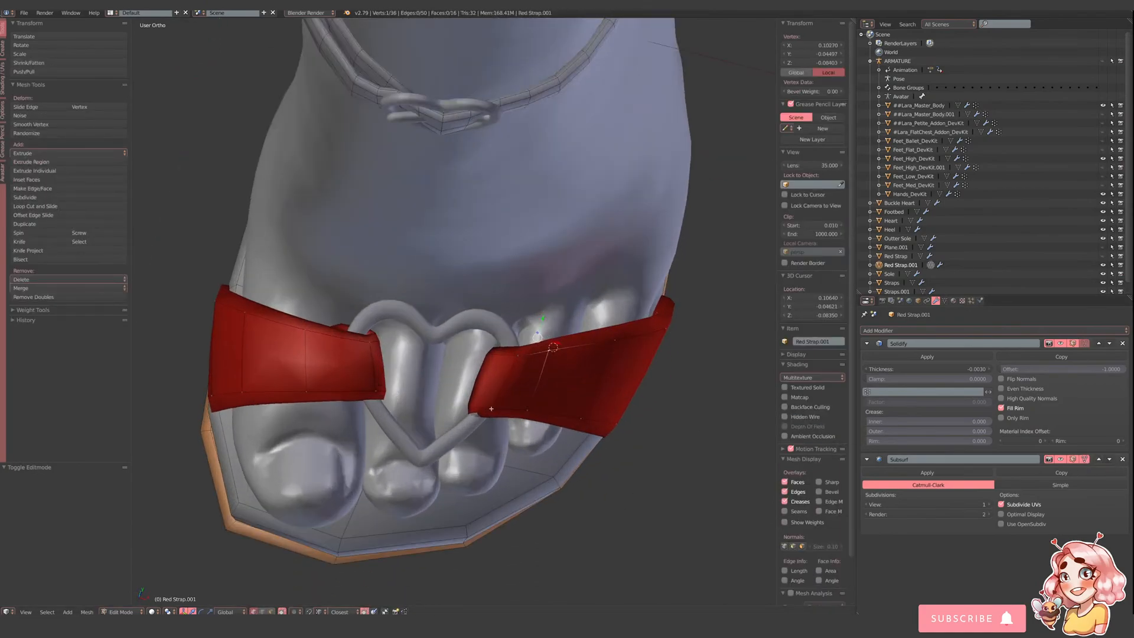
- Adjust the little-toe strap's toe-side vertices, moving the heart-side corner about -0.00025 along X and -0.0007 along Y and its neighbour 0.003 along X
drag(506, 421, 505, 421)
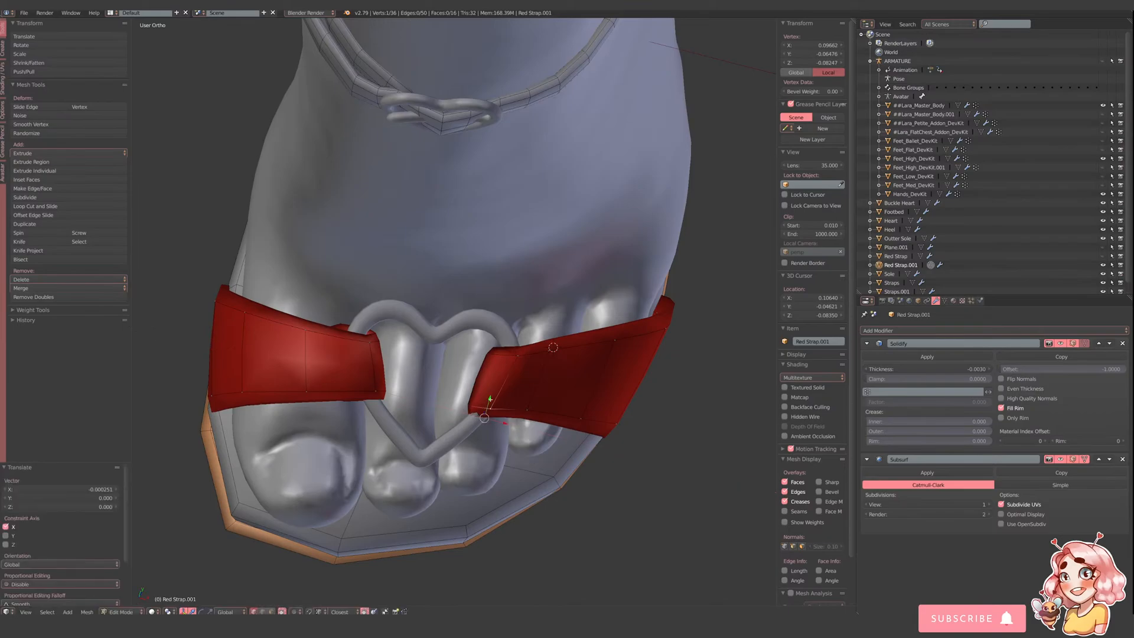
middle_drag(492, 429, 496, 537)
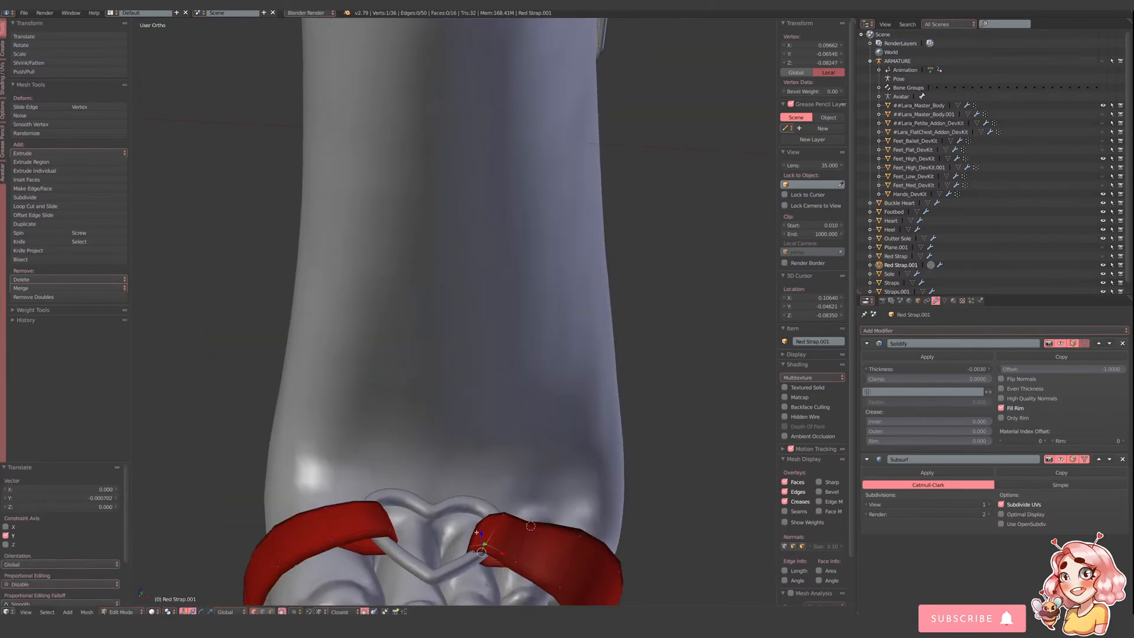
drag(476, 532, 551, 571)
right_click(516, 560)
click(537, 571)
- Move a toe-side vertex of the little-toe strap about -0.0009 along X and -0.002 along Y, and an ankle-side vertex 0.001 along X
middle_drag(553, 571, 485, 547)
right_click(486, 473)
key(g)
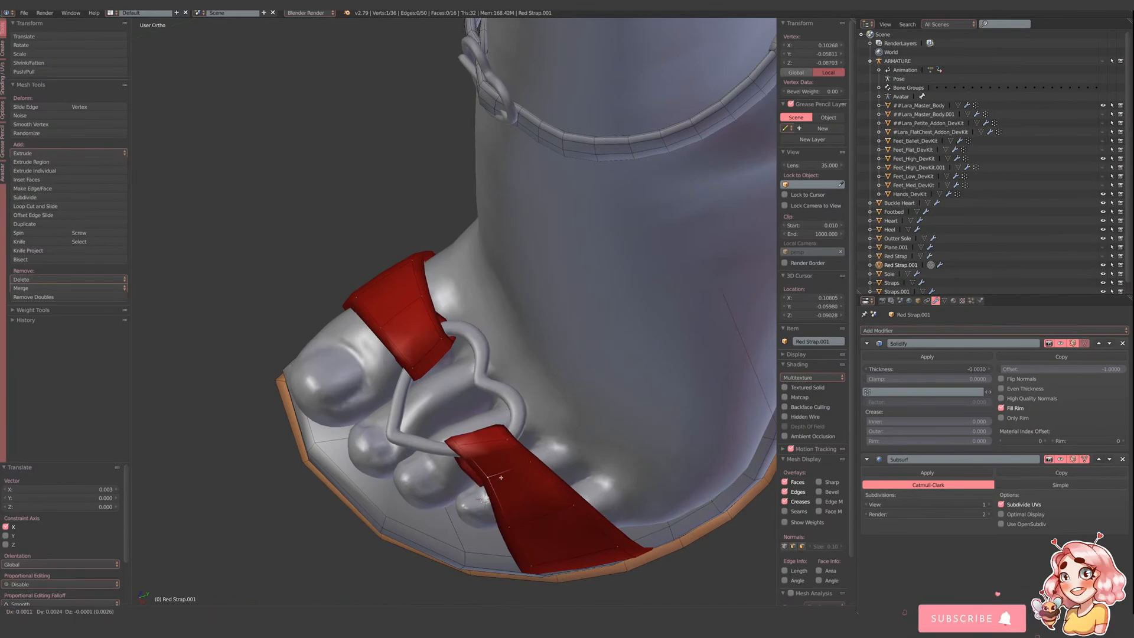
click(479, 476)
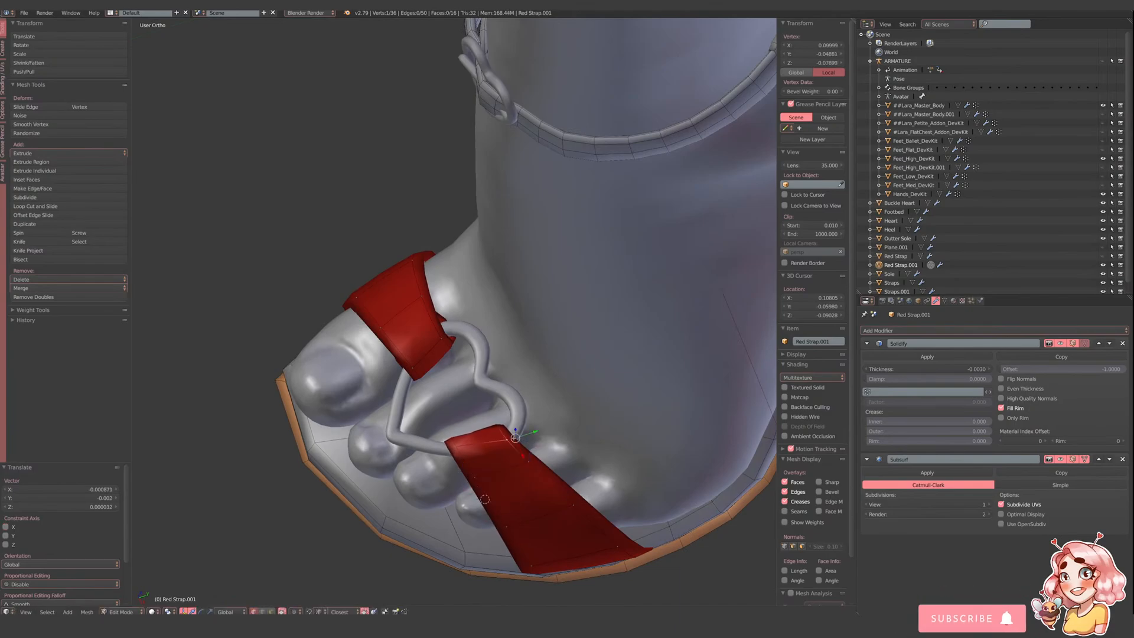
drag(520, 454, 512, 442)
- Nudge the ankle-side corner vertex at the heart end of the big-toe strap slightly along Y and compare the result outside mesh editing
key(z)
key(z)
key(z)
right_click(459, 341)
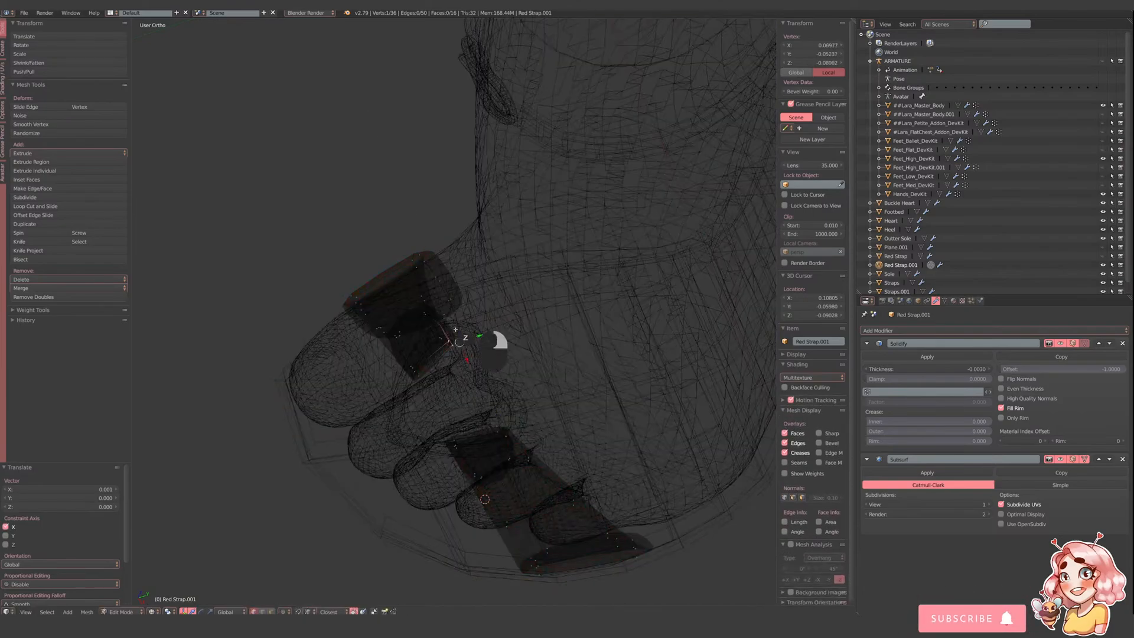
right_click(453, 333)
key(z)
drag(467, 333, 469, 332)
key(Tab)
key(Tab)
key(Tab)
key(Tab)
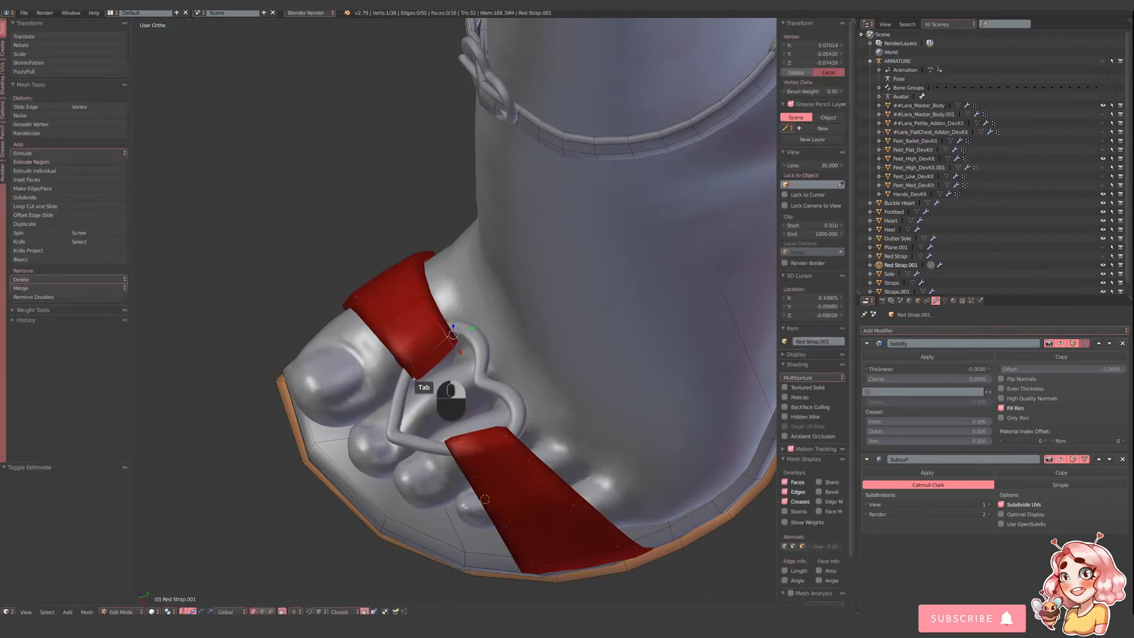
- Select the two-vertex edge at the toe-side heart corner of the big-toe strap and nudge it slightly along Y and about 0.0003 along X
key(z)
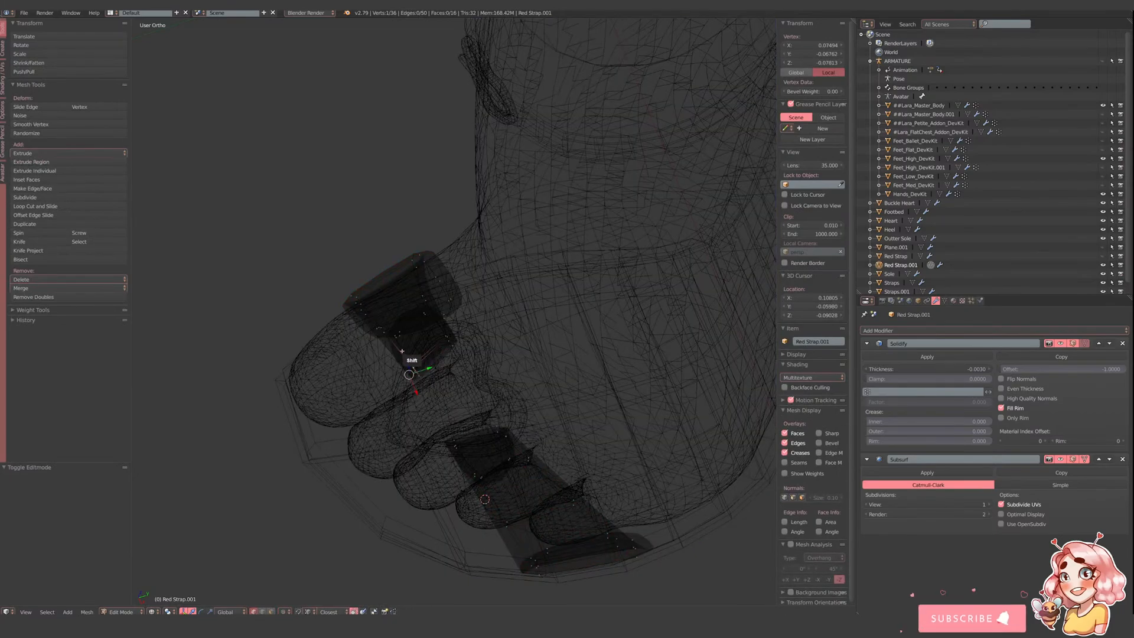
shift+right_click(411, 341)
key(z)
middle_drag(411, 342, 413, 381)
key(z)
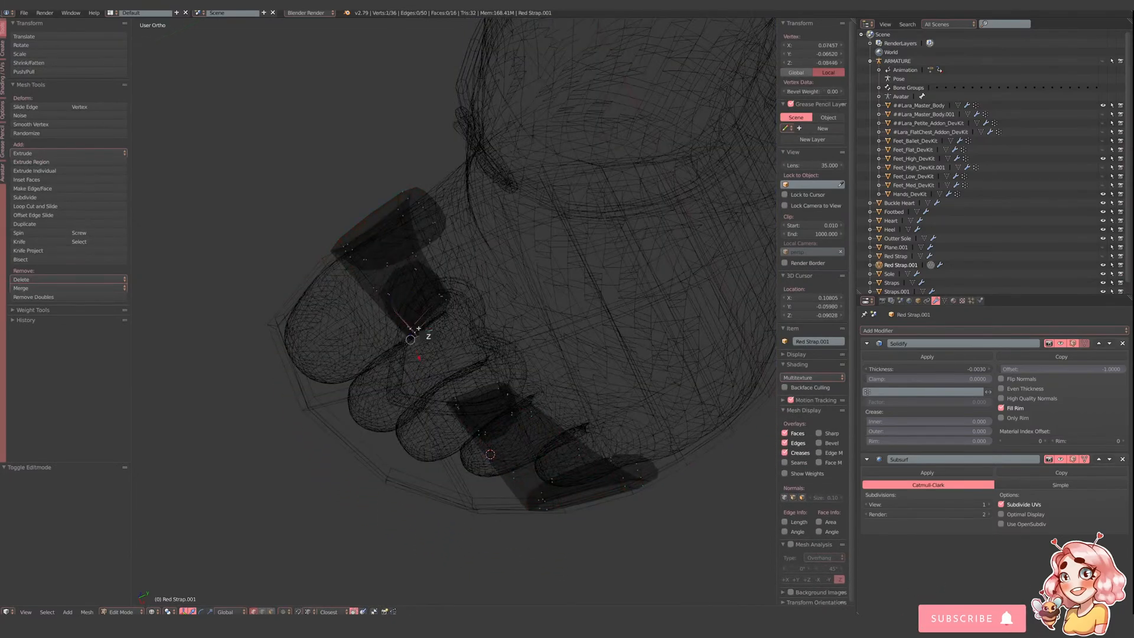
middle_drag(419, 329, 398, 330)
key(z)
mouse_move(403, 508)
shift+middle_down()
mouse_move(495, 341)
mouse_move(505, 357)
mouse_move(473, 382)
shift+middle_up()
shift+right_click(473, 356)
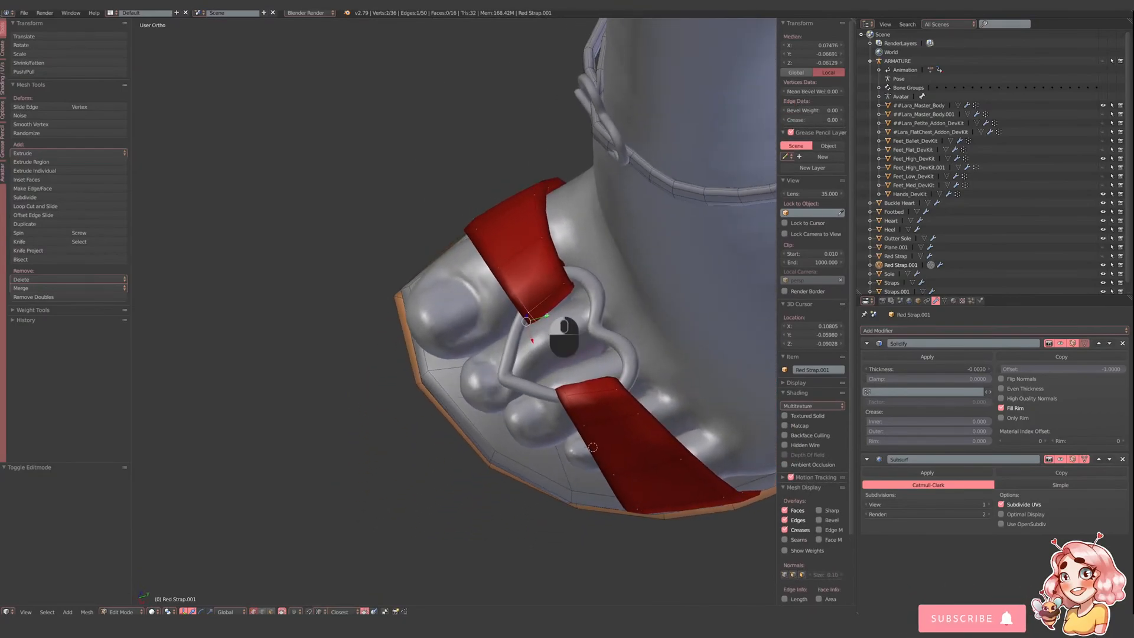
key(g)
key(y)
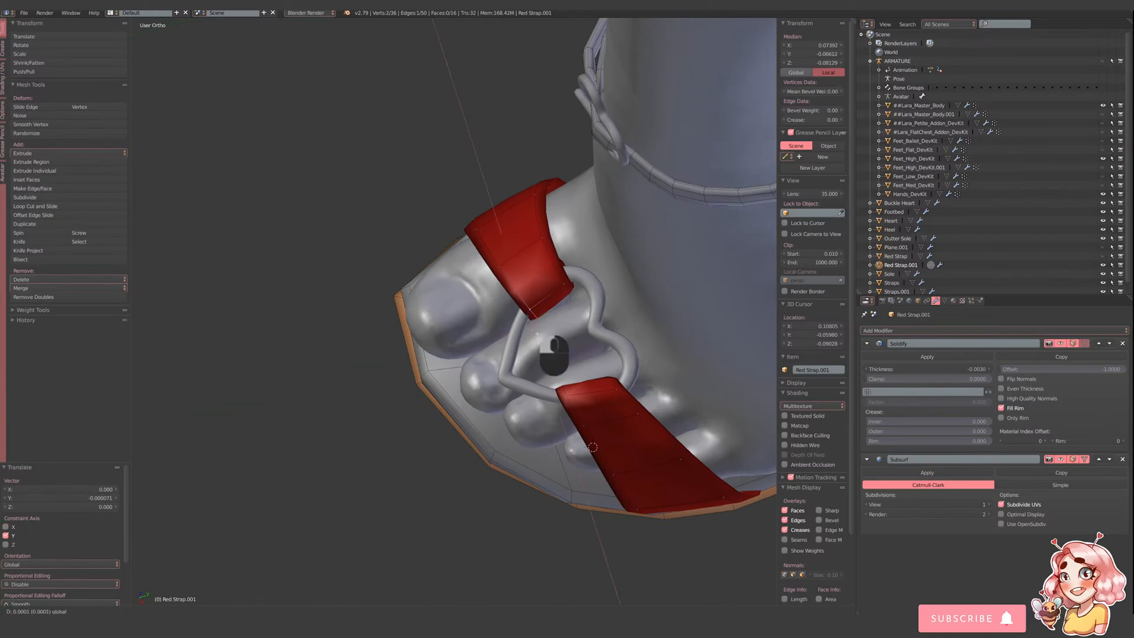
click(537, 334)
- Leave mesh editing and examine from several angles how both red straps wrap around the heart and the foot
scroll(537, 334, down, 2)
key(Tab)
mouse_move(537, 334)
middle_down()
mouse_move(568, 339)
mouse_move(550, 321)
middle_up()
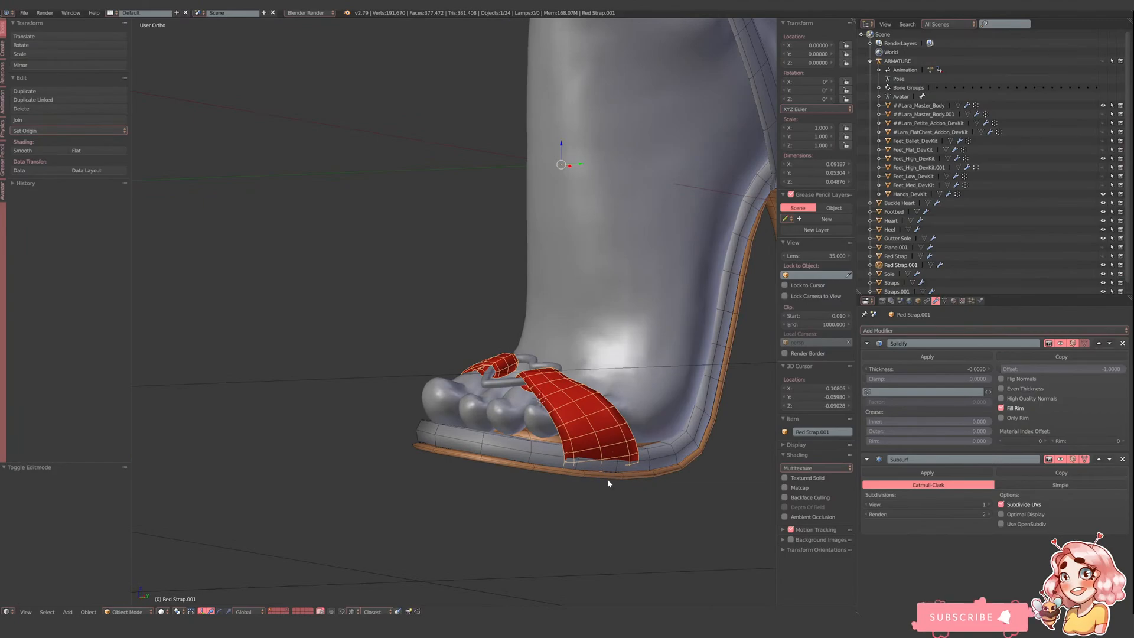
mouse_move(607, 479)
middle_down()
mouse_move(576, 431)
mouse_move(618, 479)
middle_up()
scroll(478, 289, up, 2)
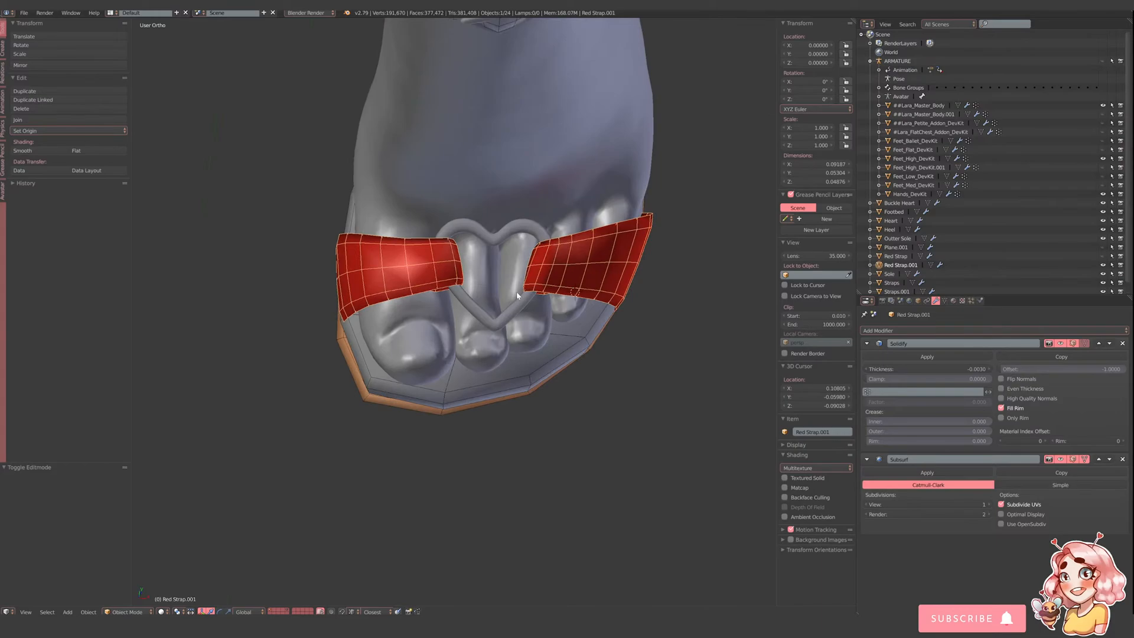
middle_drag(518, 295, 637, 418)
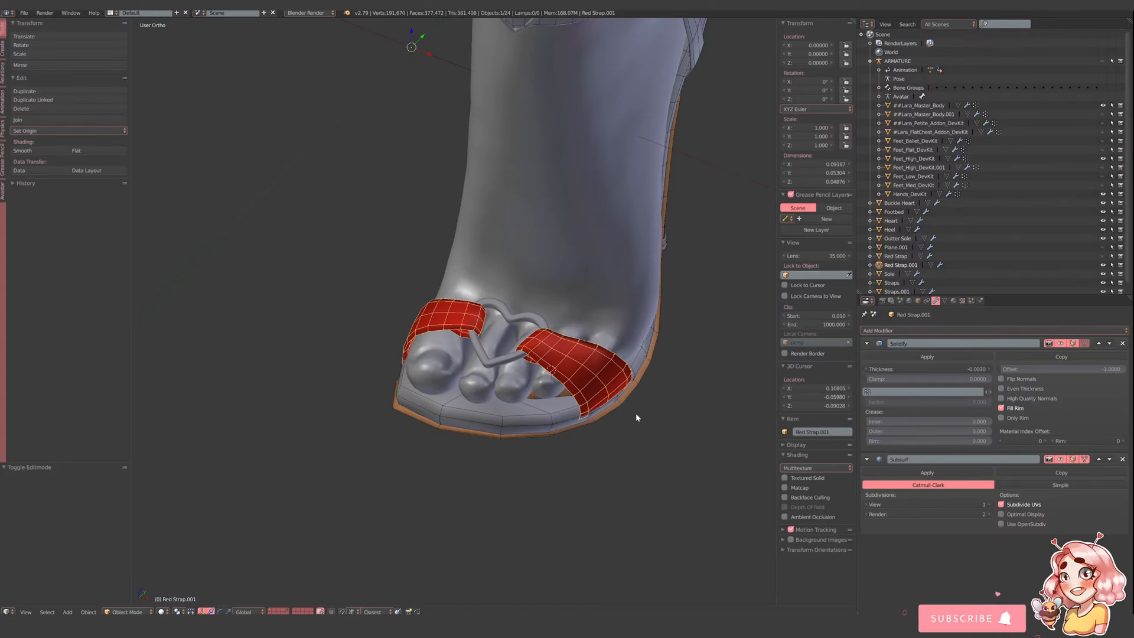
middle_drag(552, 418, 564, 430)
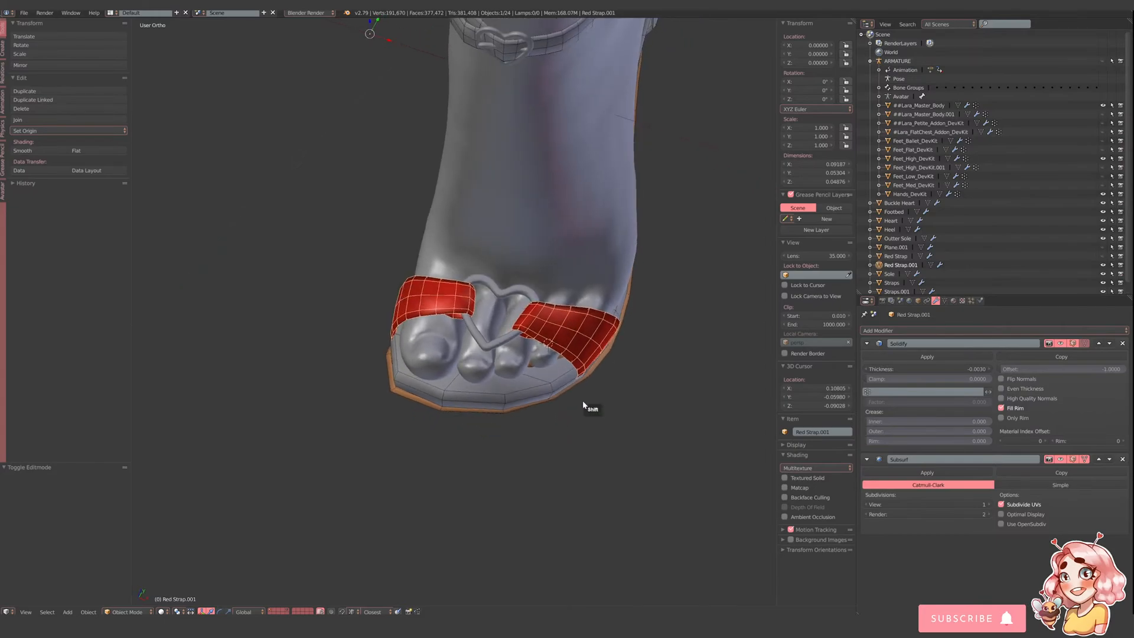
- Duplicate the red strap object in place and hide the original Red Strap.001
key(shift+d)
right_click(633, 392)
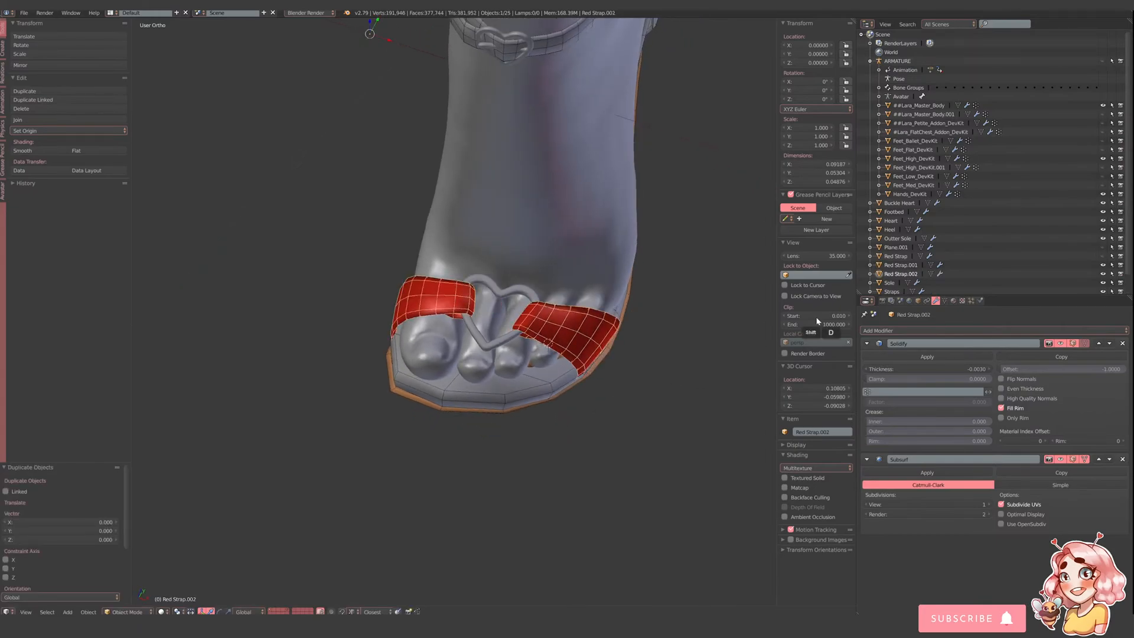
click(1103, 265)
- Add one lengthwise loop cut along the middle of both the little-toe and big-toe straps of the duplicate
middle_drag(620, 358, 618, 384)
key(1)
key(Tab)
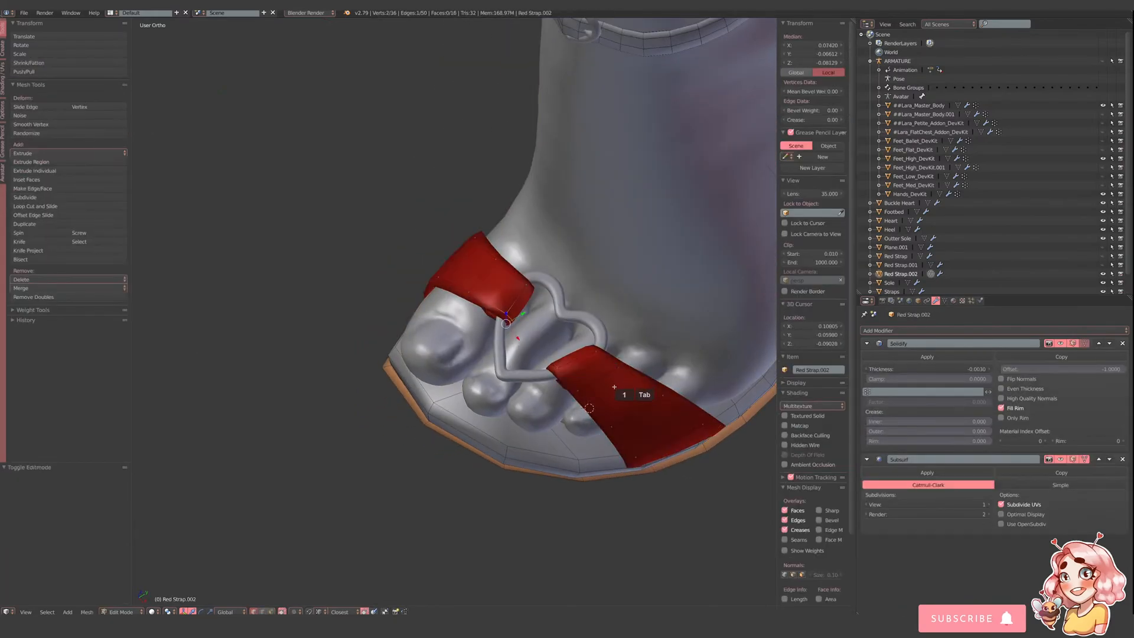
key(ctrl+r)
click(619, 386)
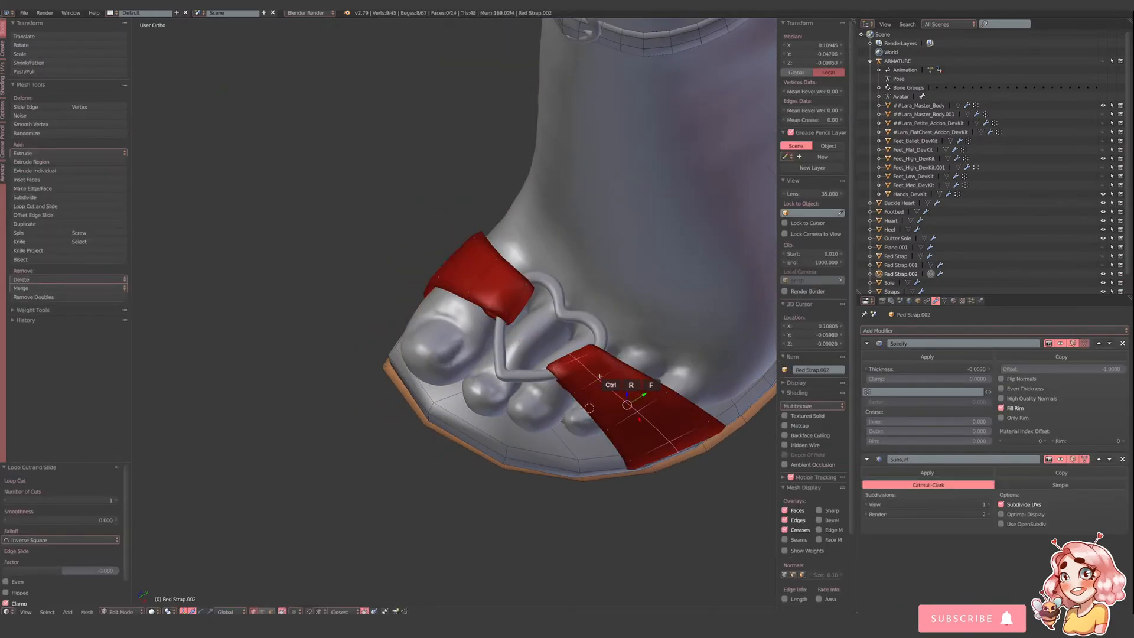
key(ctrl+r)
click(516, 302)
key(Tab)
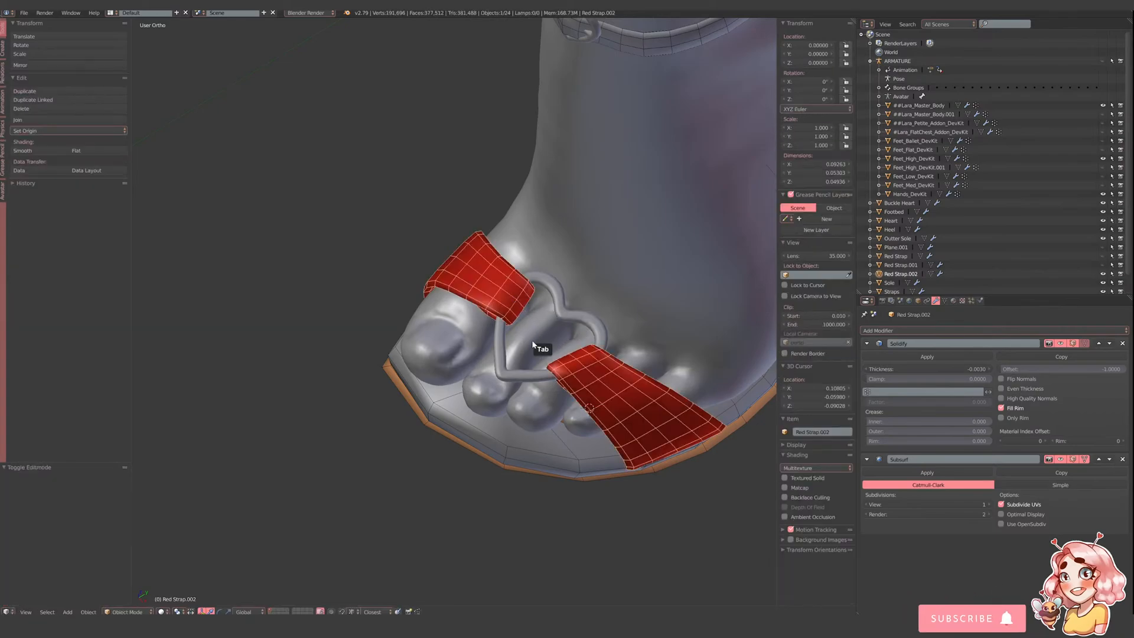
- Apply the duplicate strap's Subsurf modifier and add a new Subdivision Surface modifier after Solidify
scroll(626, 378, down, 2)
shift+middle_drag(631, 380, 560, 344)
scroll(554, 375, up, 3)
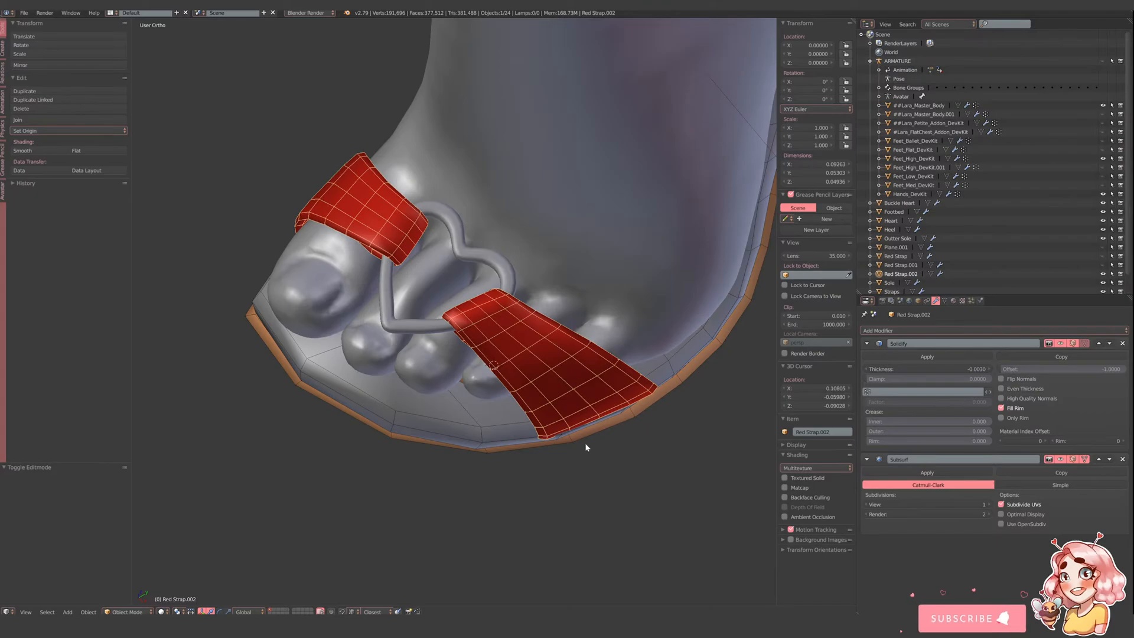
click(925, 475)
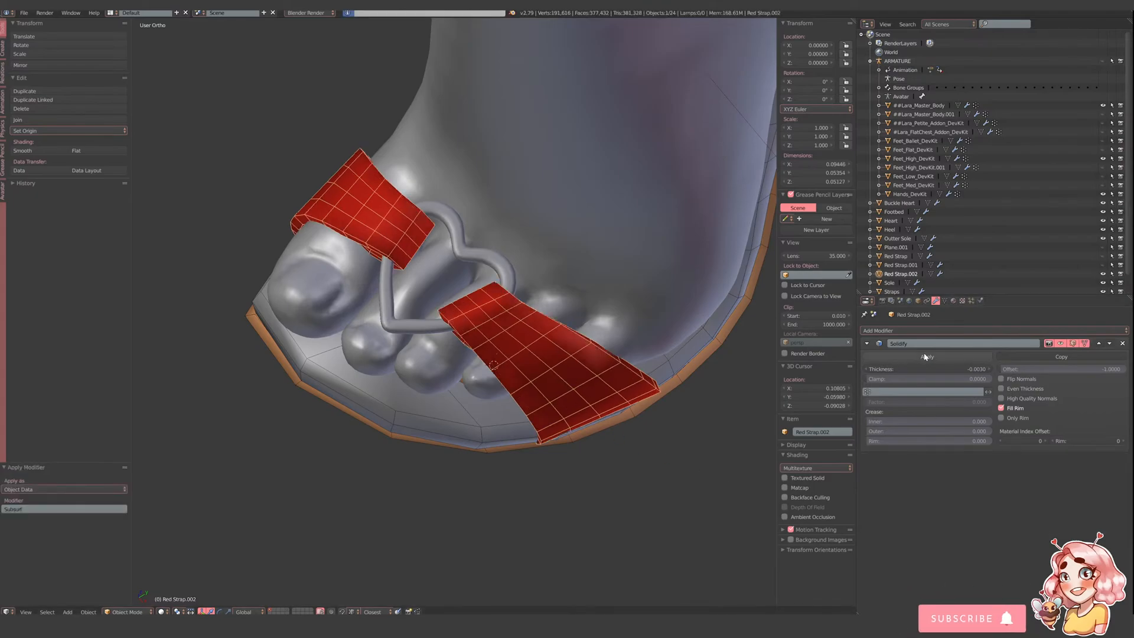
click(930, 331)
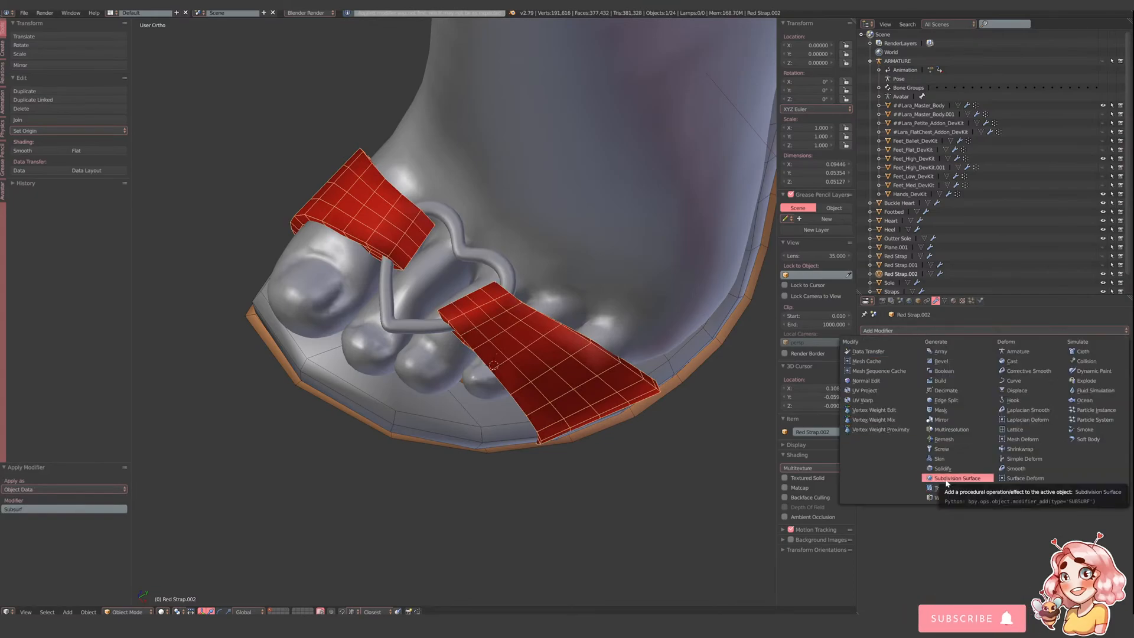
click(946, 478)
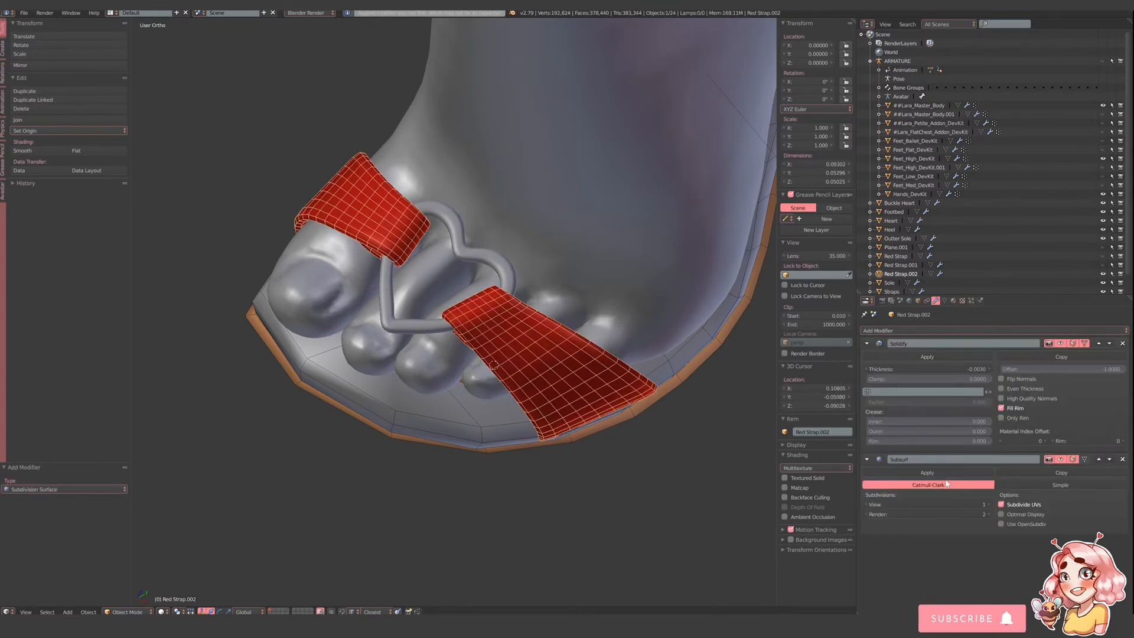
- In face selection, select the lengthwise face strip along the little-toe strap's toe-side edge and separate it into its own object
key(Tab)
mouse_move(576, 439)
middle_down()
mouse_move(567, 438)
mouse_move(597, 436)
middle_up()
click(271, 613)
right_click(579, 434)
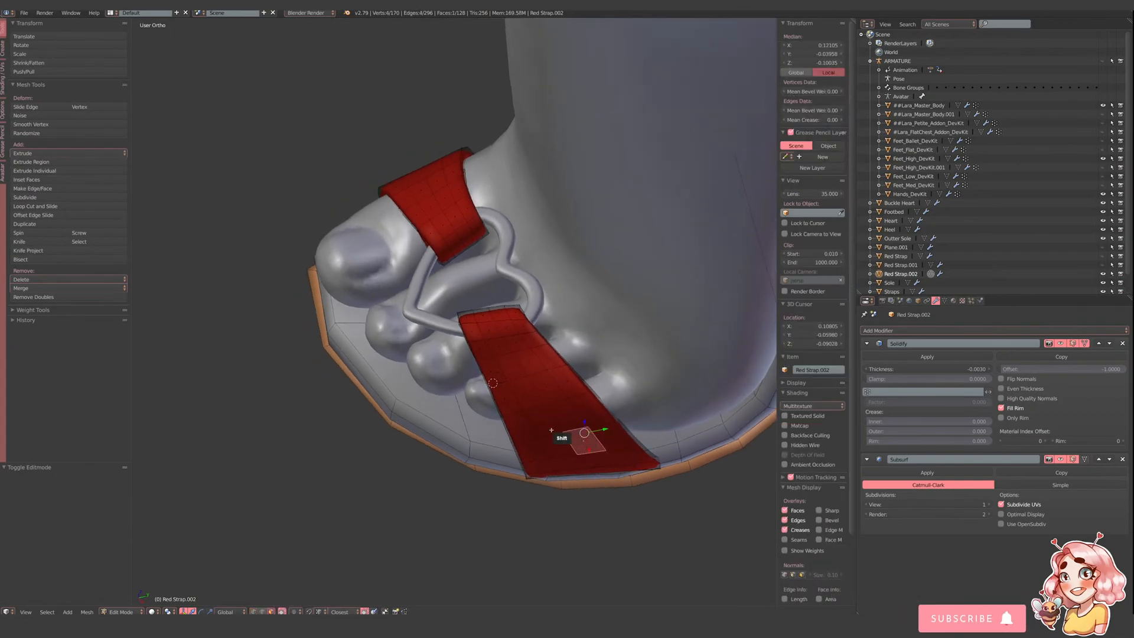
right_click(526, 442)
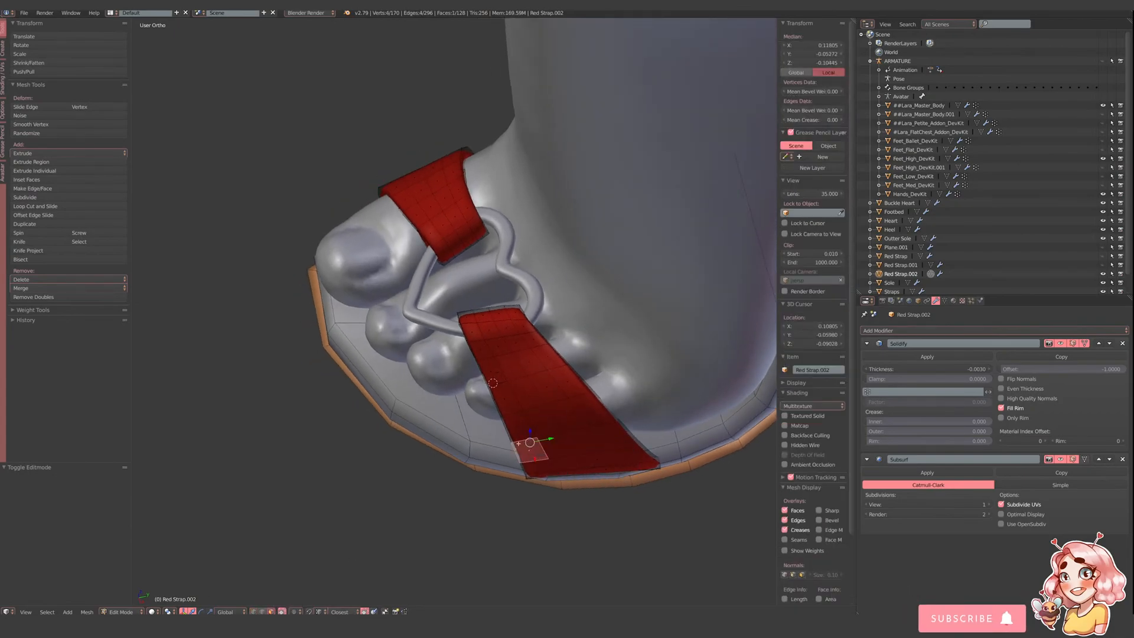
alt+shift+right_click(523, 441)
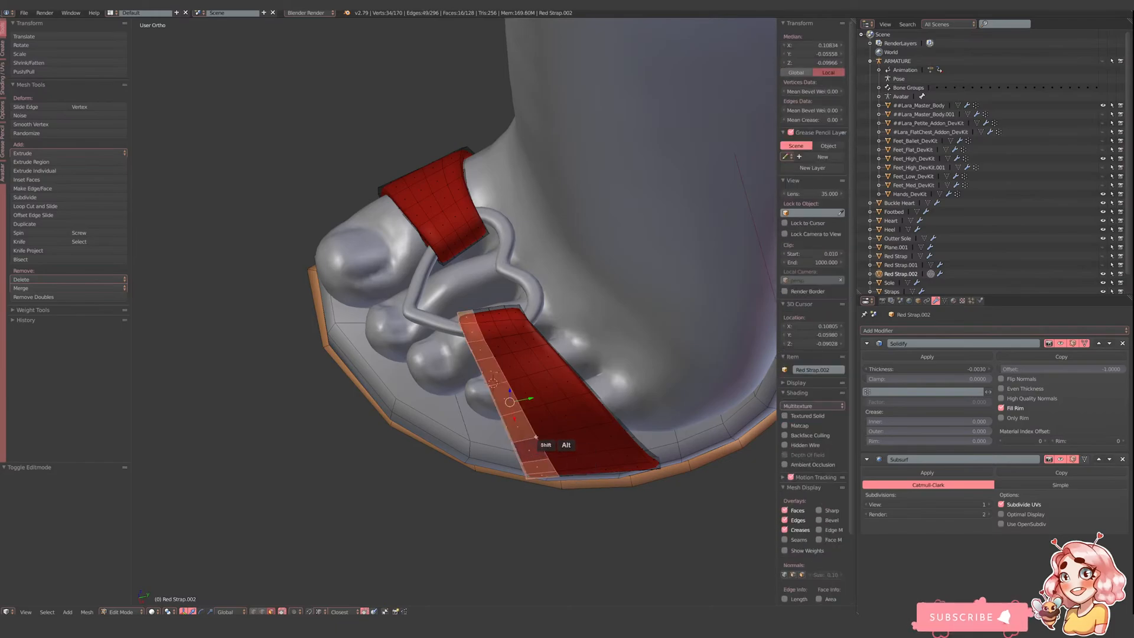
key(p)
click(525, 433)
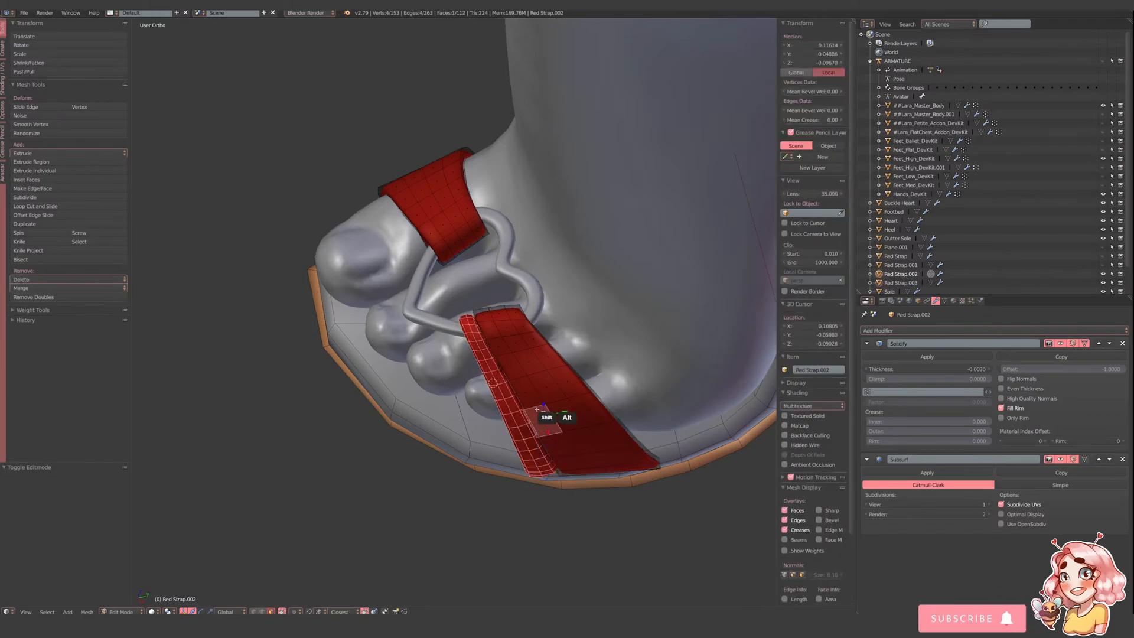
- Separate the next two lengthwise face strips of the little-toe strap, each into its own object
alt+shift+right_click(537, 410)
key(p)
click(536, 402)
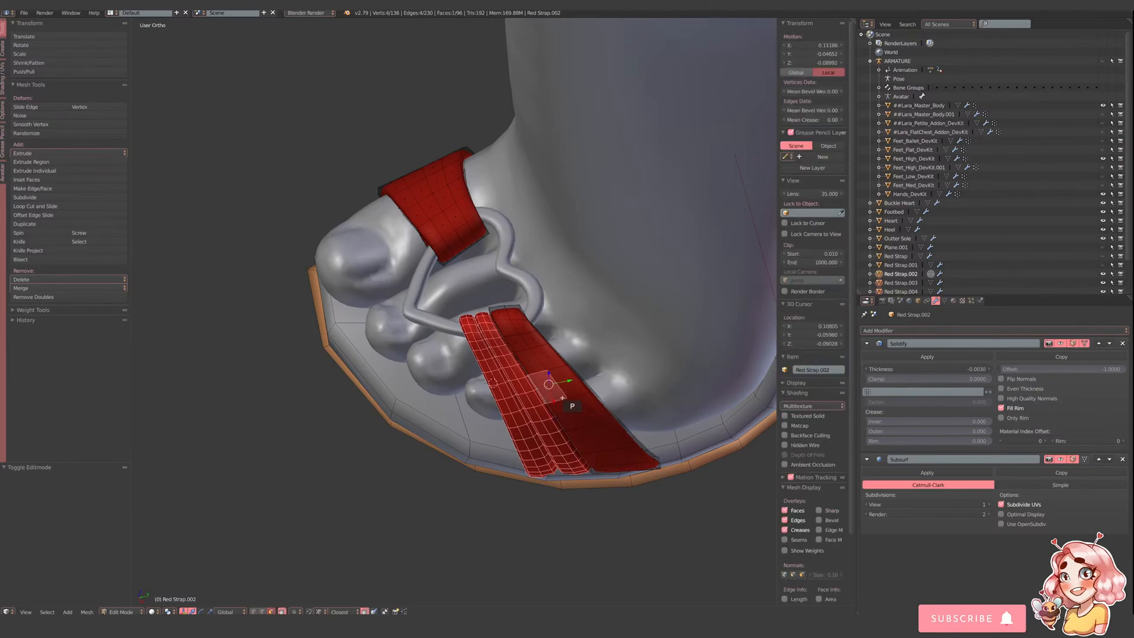
alt+shift+right_click(560, 399)
key(p)
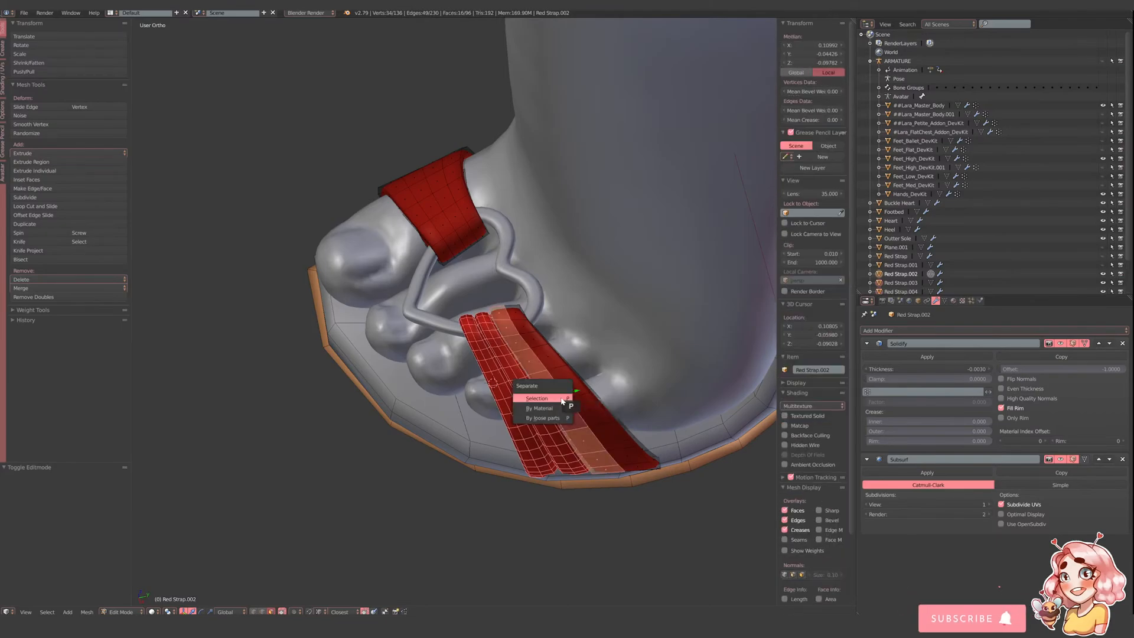
click(560, 399)
- Select the lengthwise face strip along the big-toe strap's toe-side edge and separate it into its own object
right_click(591, 404)
middle_drag(569, 399, 493, 358)
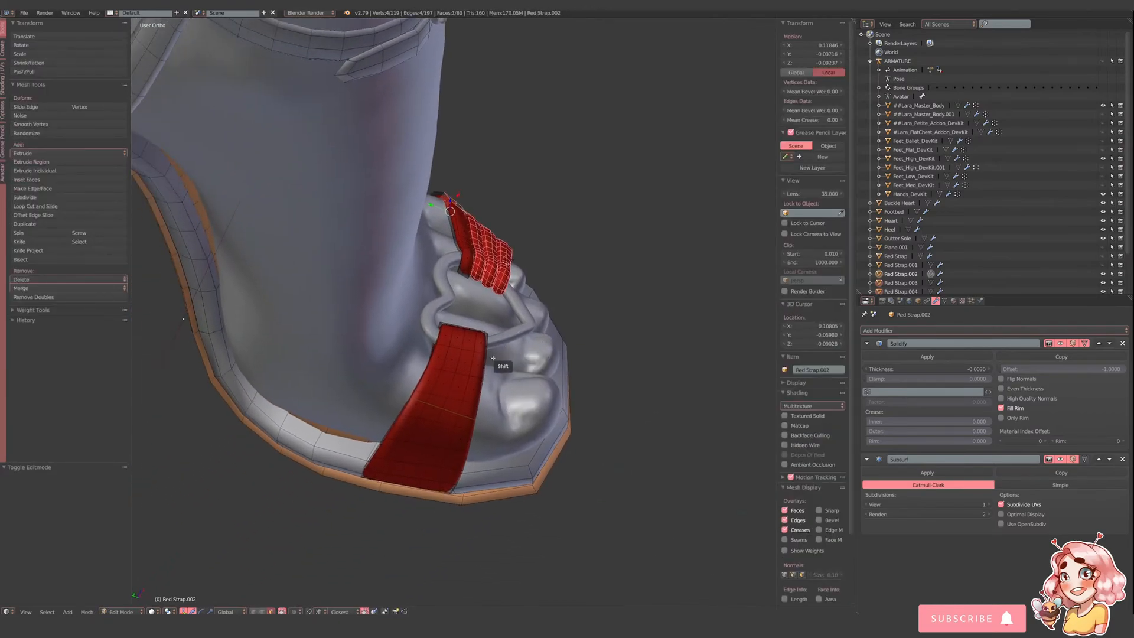
alt+shift+right_click(483, 353)
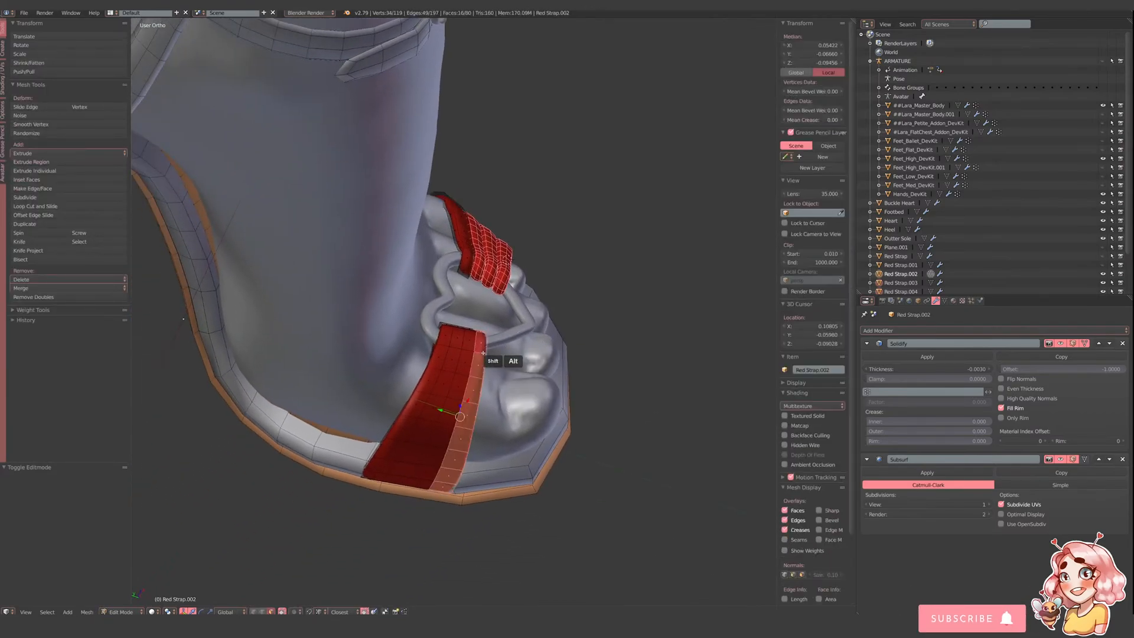
key(p)
click(483, 353)
- Separate the two middle lengthwise face strips of the big-toe strap one after the other into their own objects
right_click(468, 351)
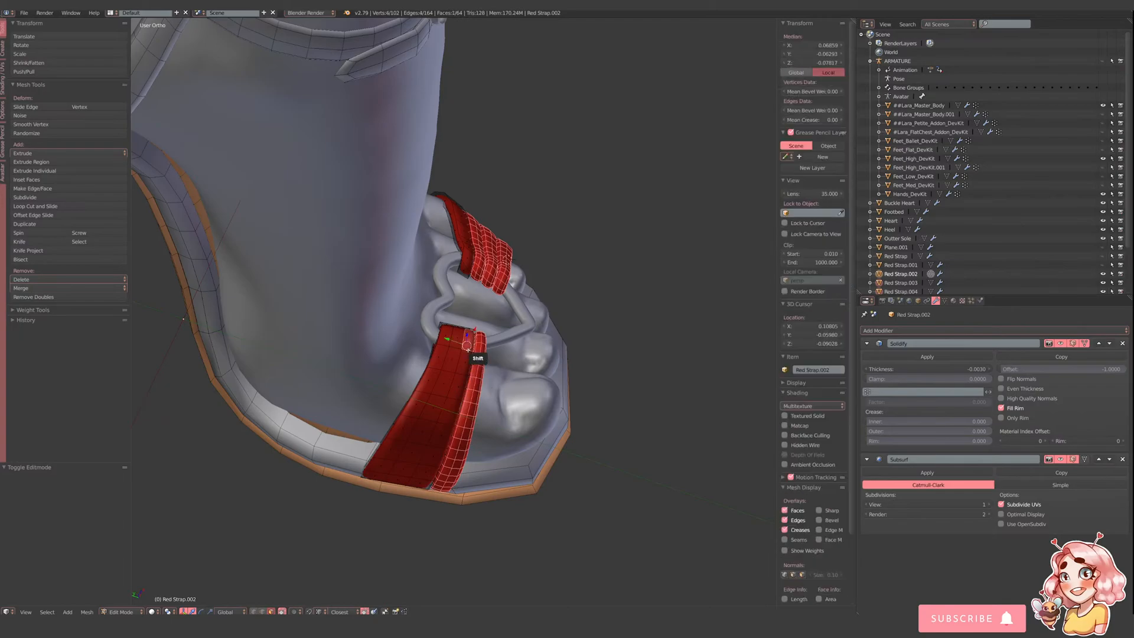
alt+shift+right_click(467, 350)
alt+shift+right_click(468, 351)
key(p)
click(468, 350)
right_click(453, 348)
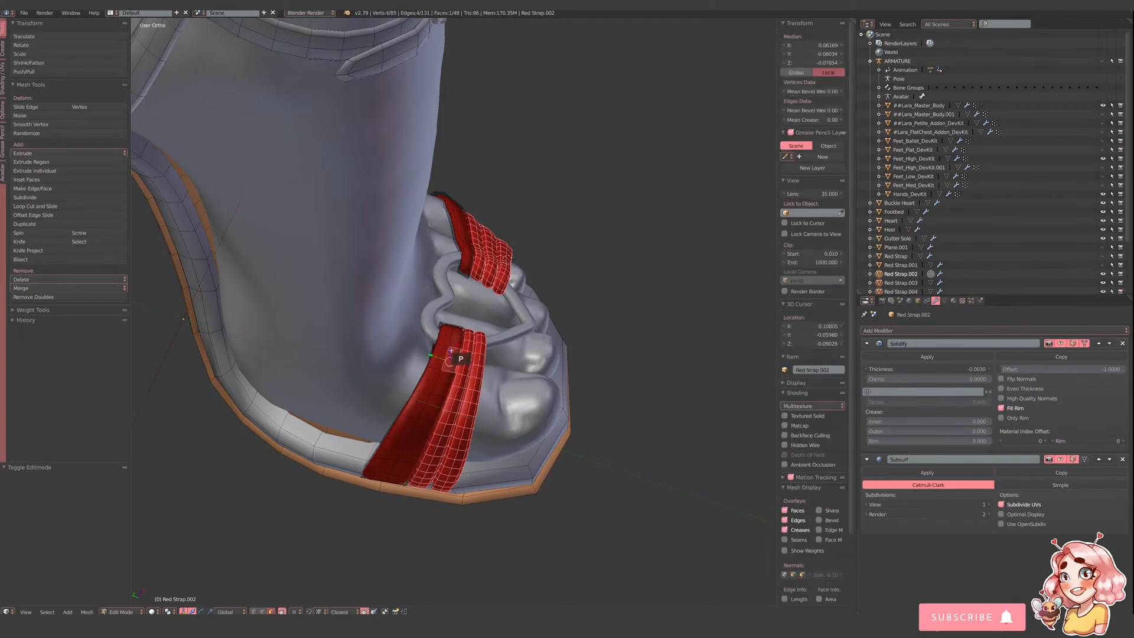
alt+shift+right_click(453, 347)
alt+shift+right_click(452, 347)
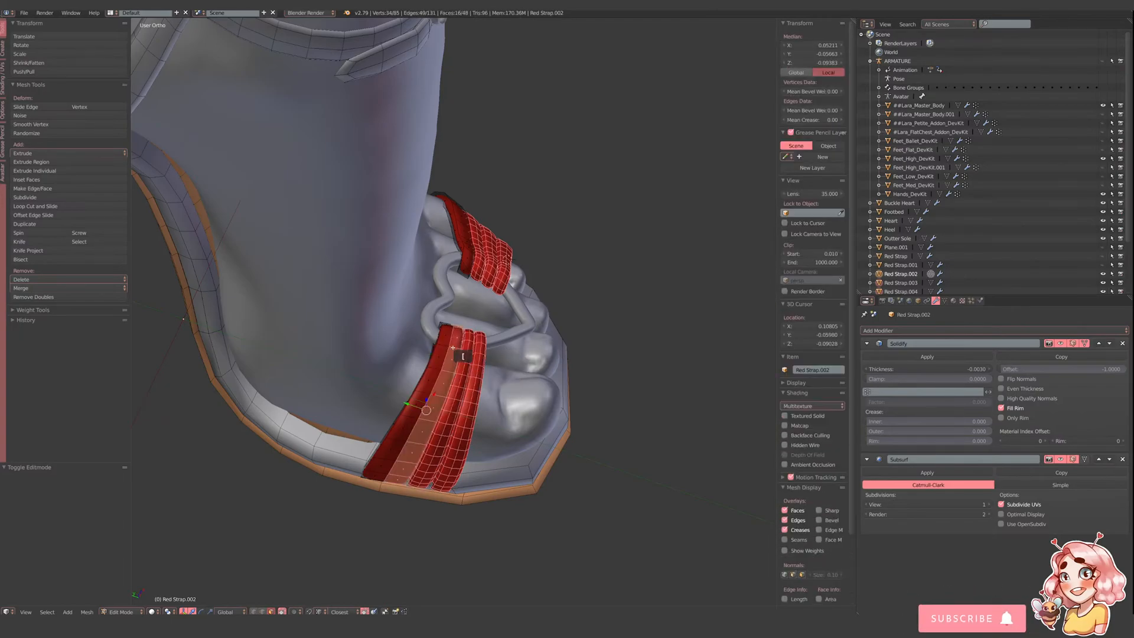
key(p)
click(467, 343)
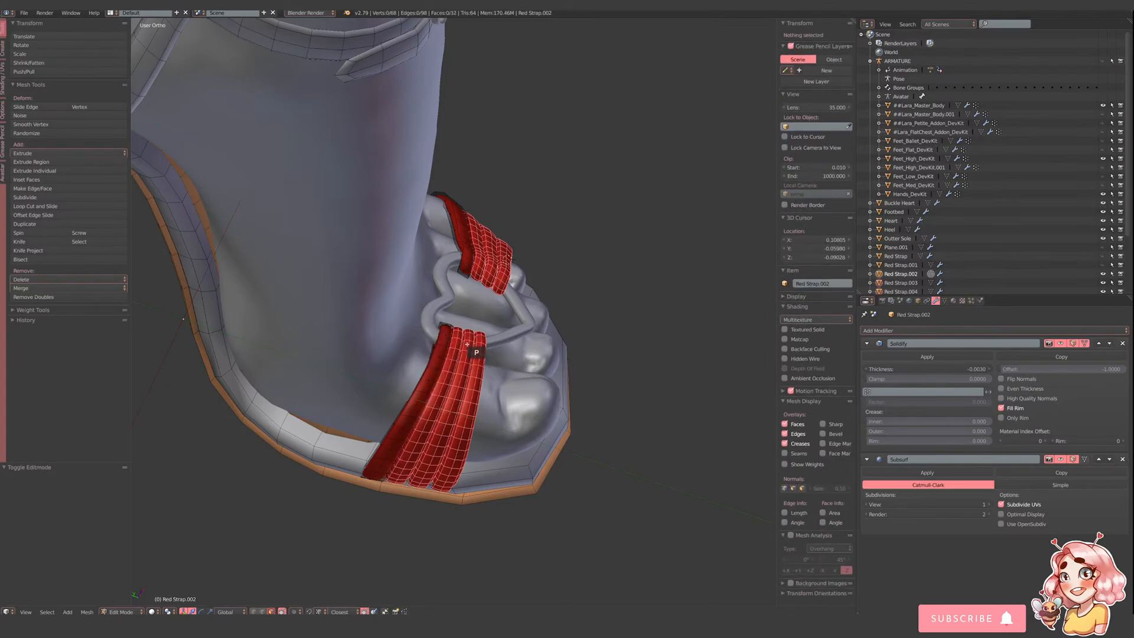
- Leave mesh editing, join all the separated strips into one object and check them in wireframe before deselecting everything
key(Tab)
key(ctrl+j)
key(z)
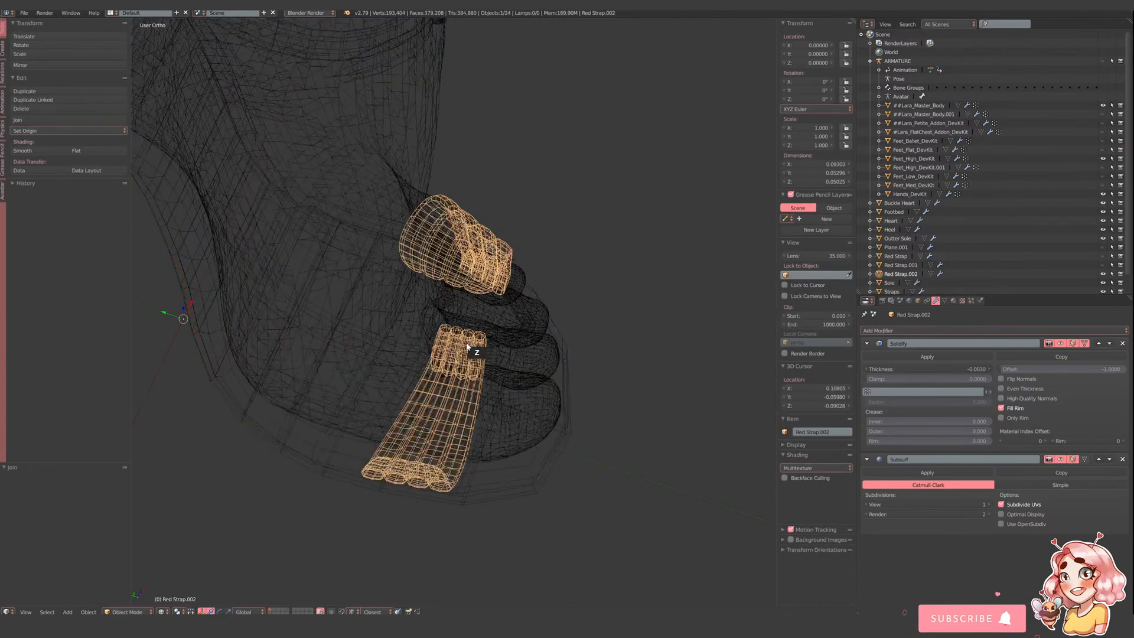
middle_drag(468, 348, 514, 331)
key(z)
key(a)
- Thin the red strips by setting their Solidify thickness to -0.002 and finally to -0.001, and open them for mesh editing
scroll(461, 321, up, 2)
scroll(461, 321, up, 3)
right_click(479, 350)
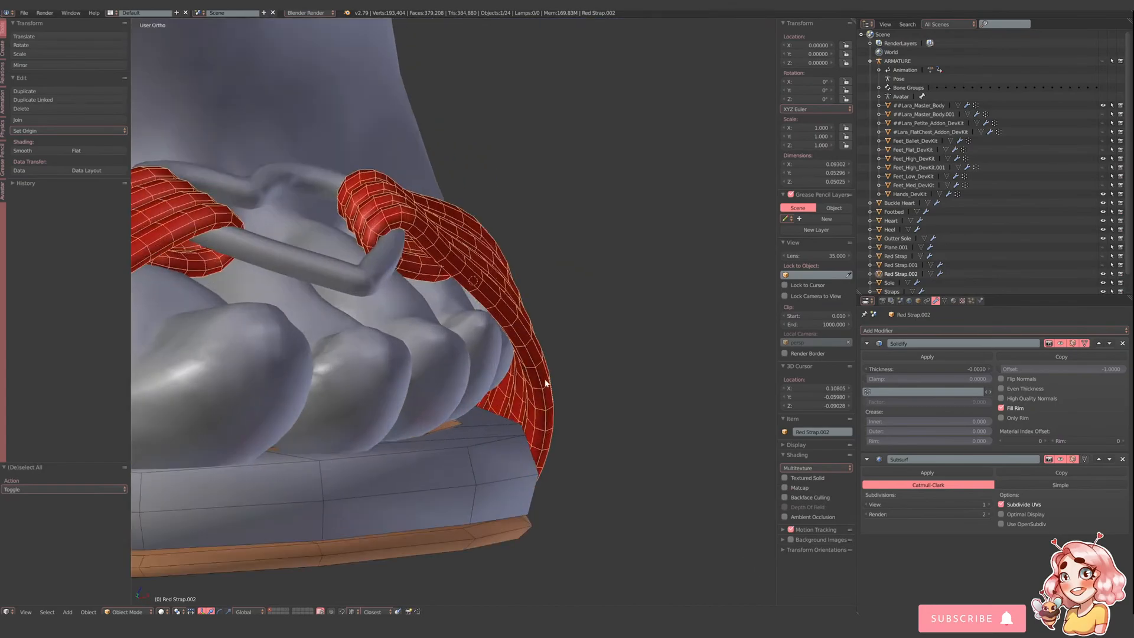
click(883, 369)
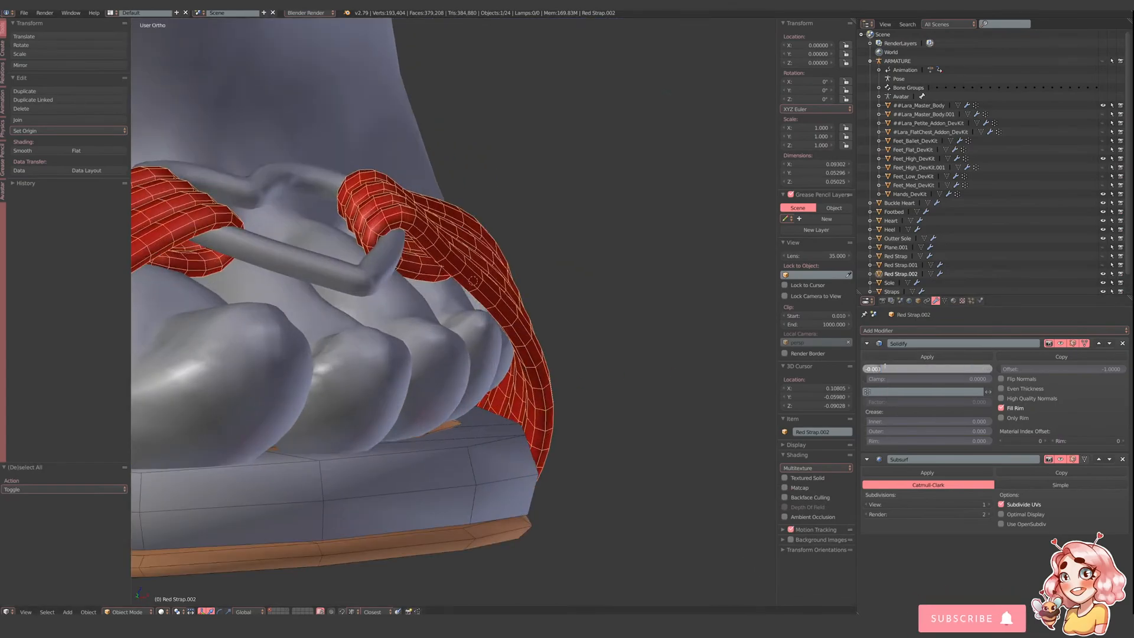
key(Return)
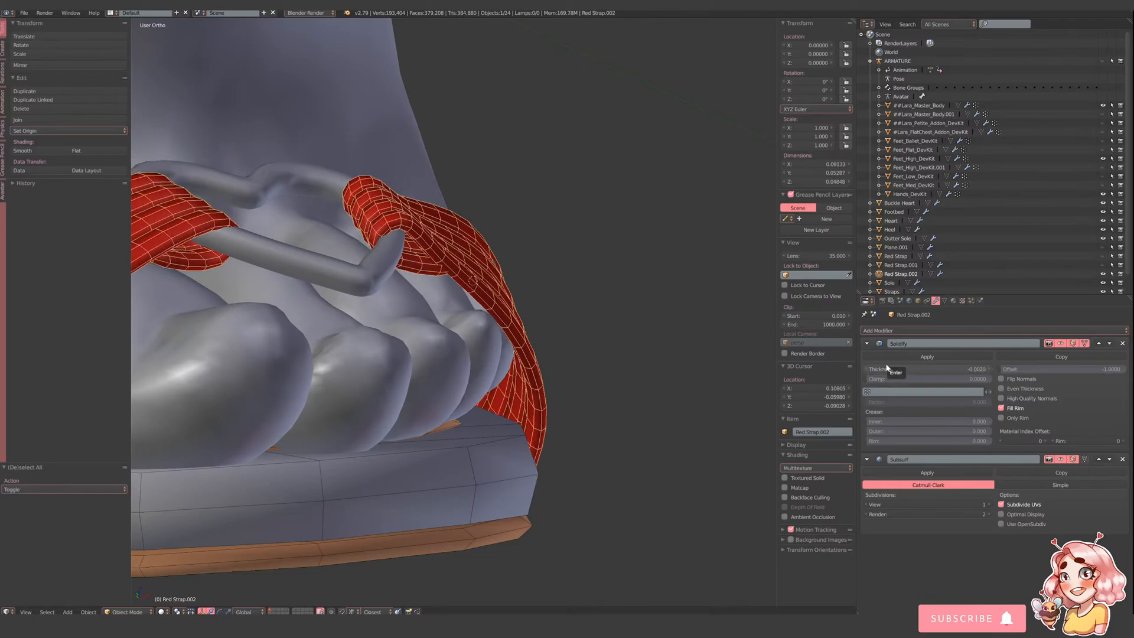
click(883, 369)
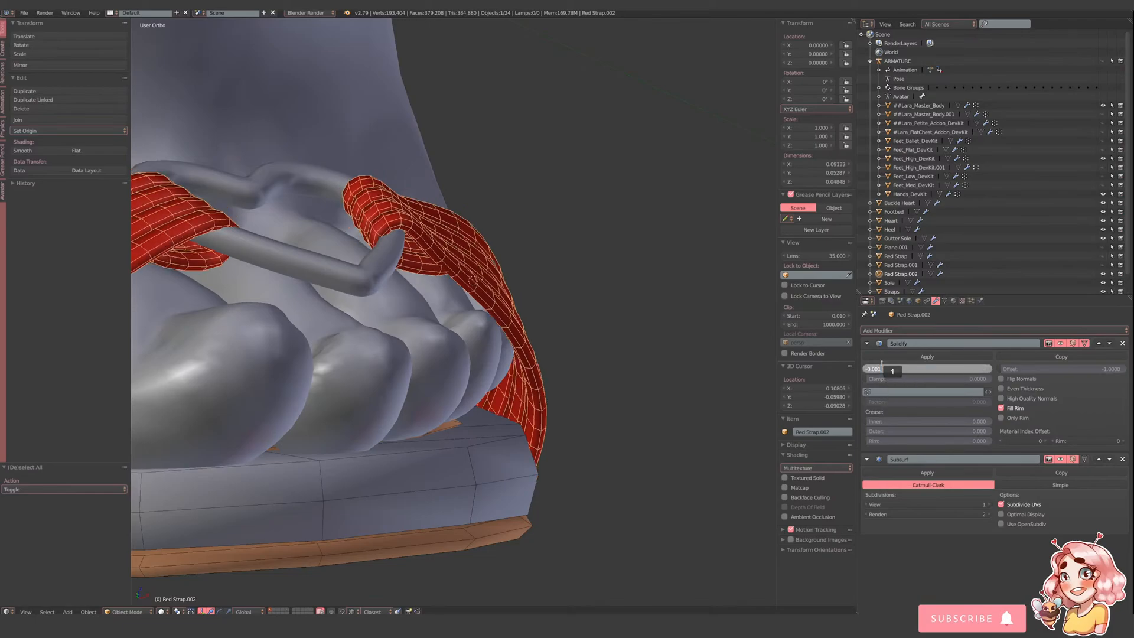
key(Return)
middle_drag(679, 366, 489, 398)
scroll(519, 364, up, 2)
key(Tab)
- Try to shift the vertices across the underside of the little-toe strips along X, and undo the move
middle_drag(453, 443, 456, 397)
right_click(450, 399)
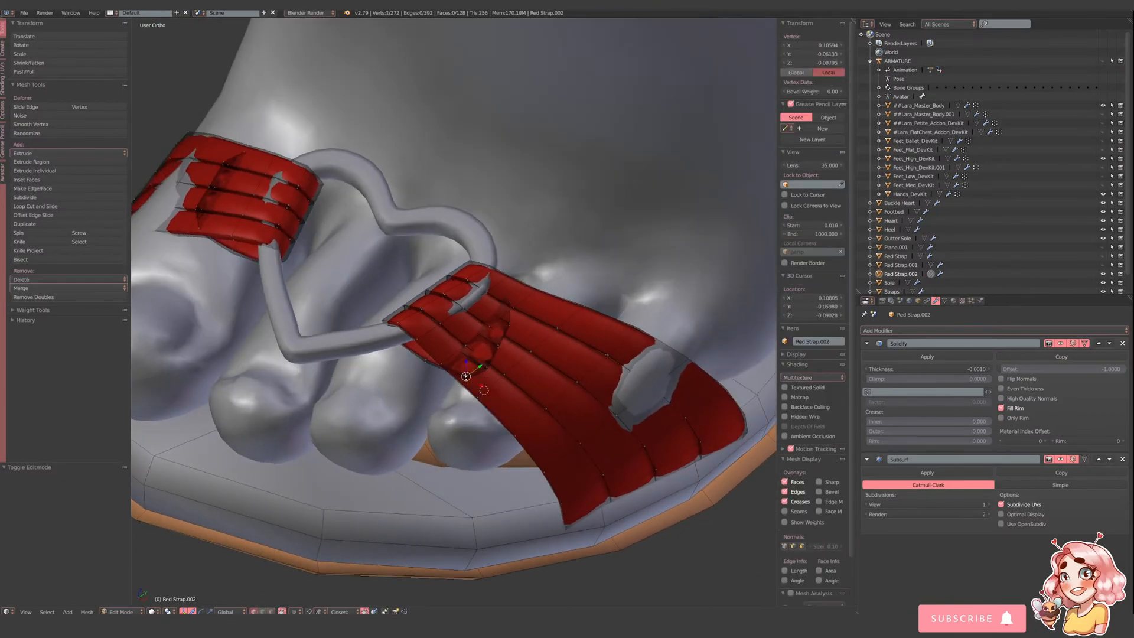
shift+right_click(486, 369)
shift+right_click(498, 347)
shift+right_click(509, 324)
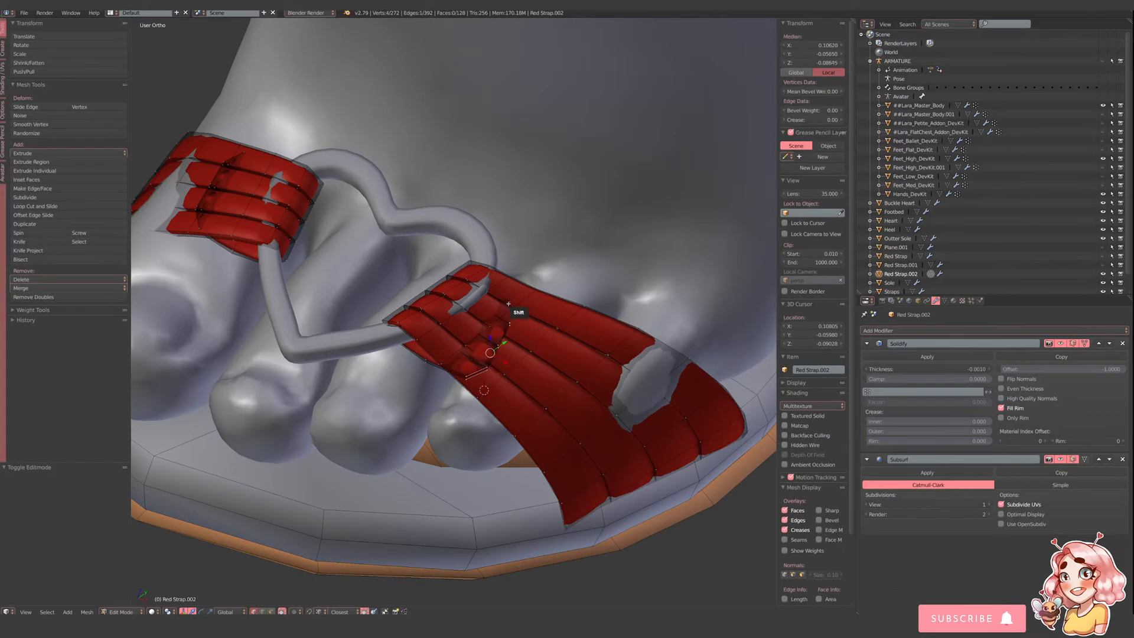
key(g)
key(x)
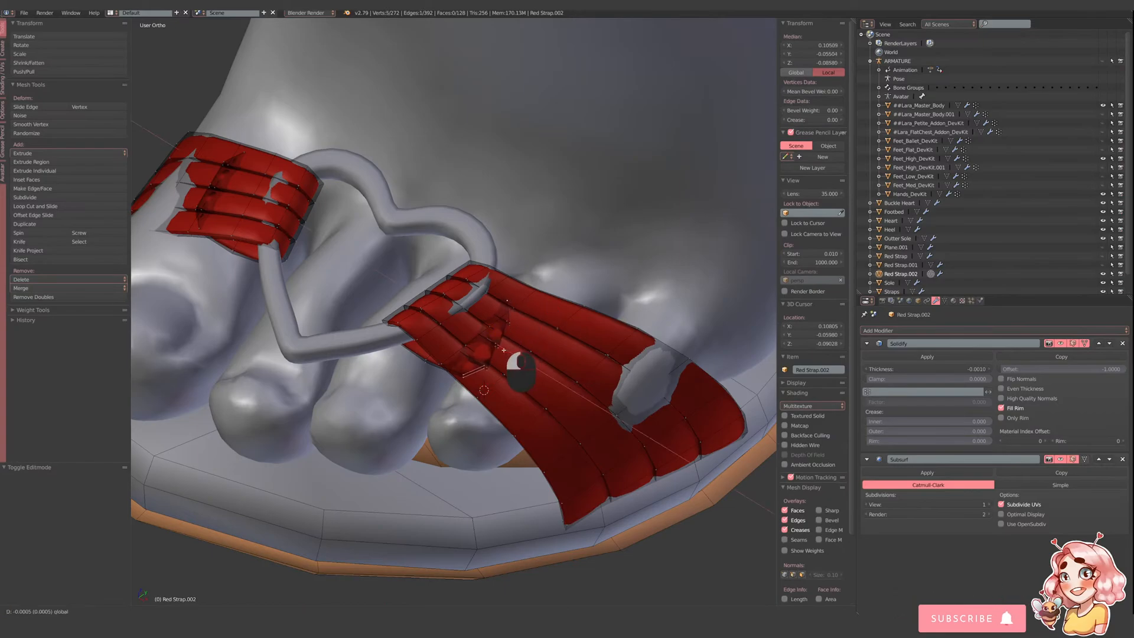
key(ctrl+z)
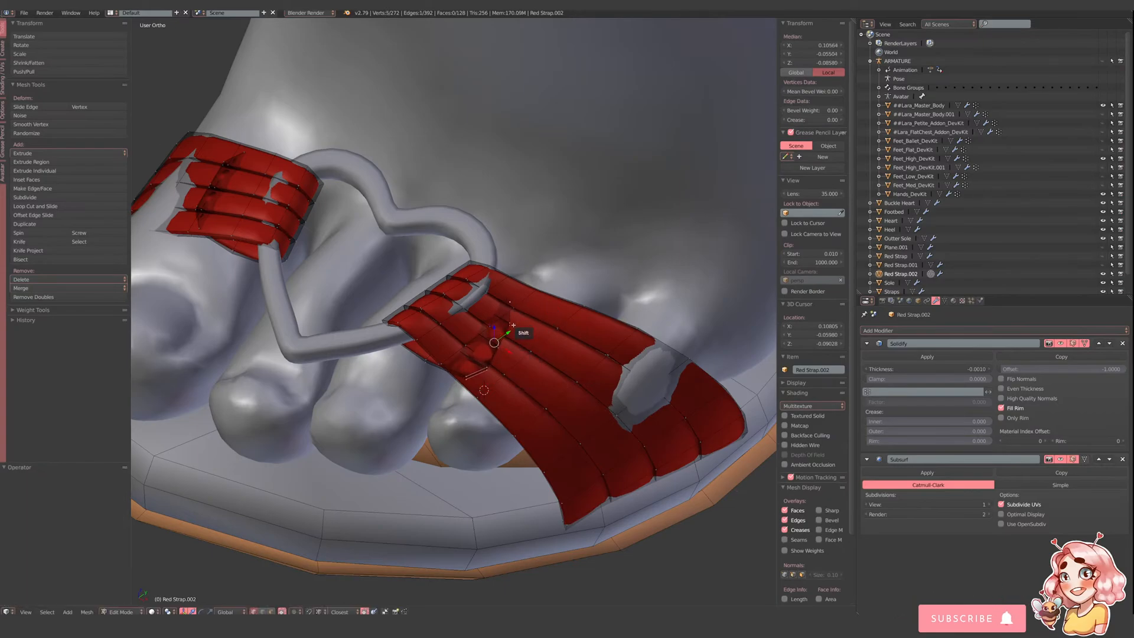
scroll(513, 325, up, 4)
scroll(547, 357, down, 4)
- Add a centred lengthwise loop cut to each of the four little-toe strips and clear the selection
middle_drag(546, 357, 488, 353)
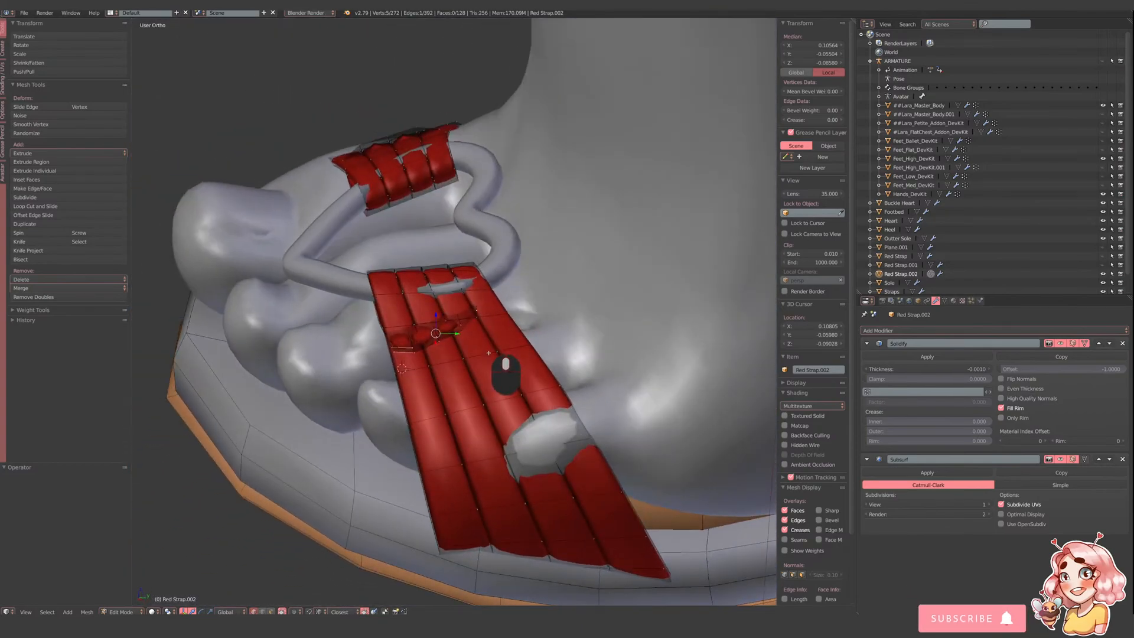
key(ctrl+r)
click(457, 470)
click(458, 470)
key(ctrl+r)
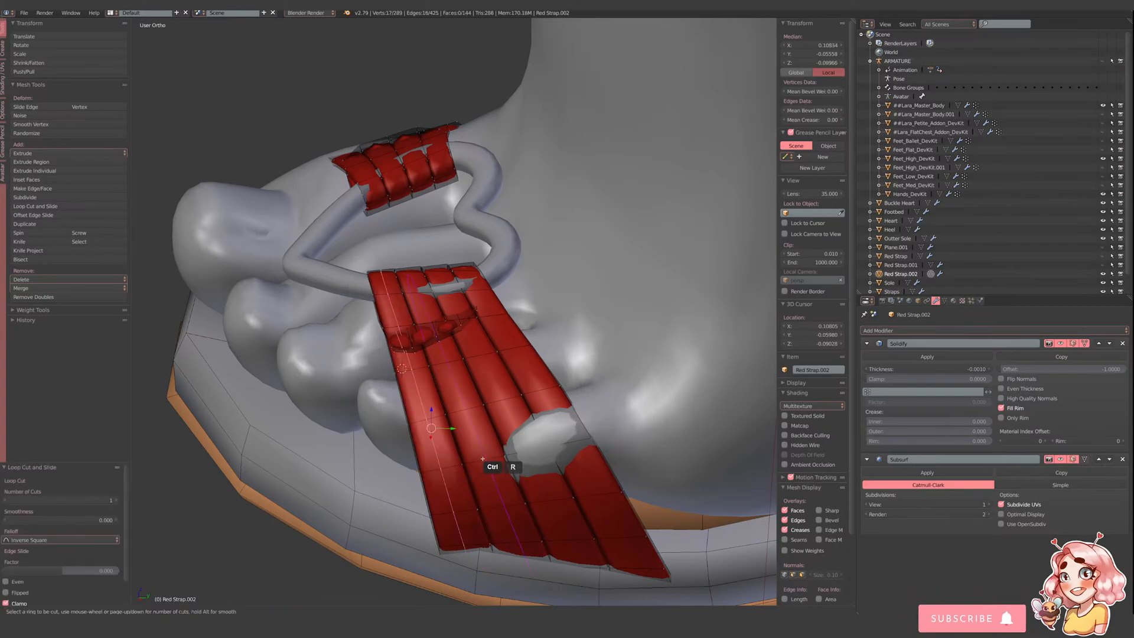
key(ctrl+r)
click(568, 440)
click(569, 440)
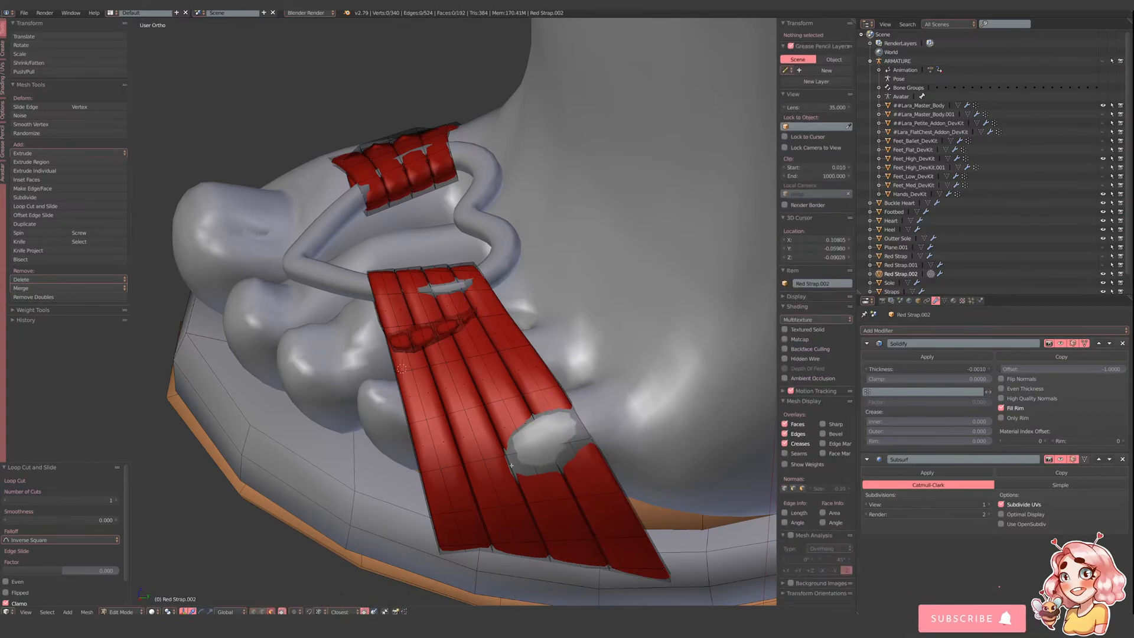
- Select one lengthwise half of each of the four little-toe strips and delete those faces
alt+shift+right_click(560, 442)
alt+shift+right_click(550, 451)
alt+shift+right_click(517, 459)
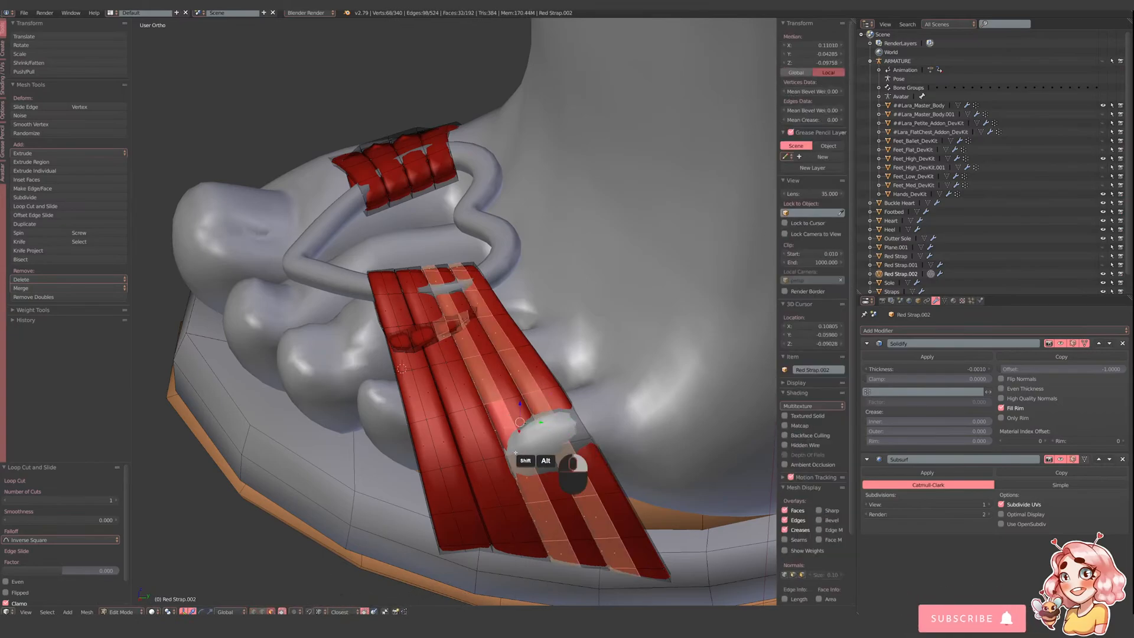
alt+shift+right_click(470, 467)
alt+shift+right_click(431, 472)
key(x)
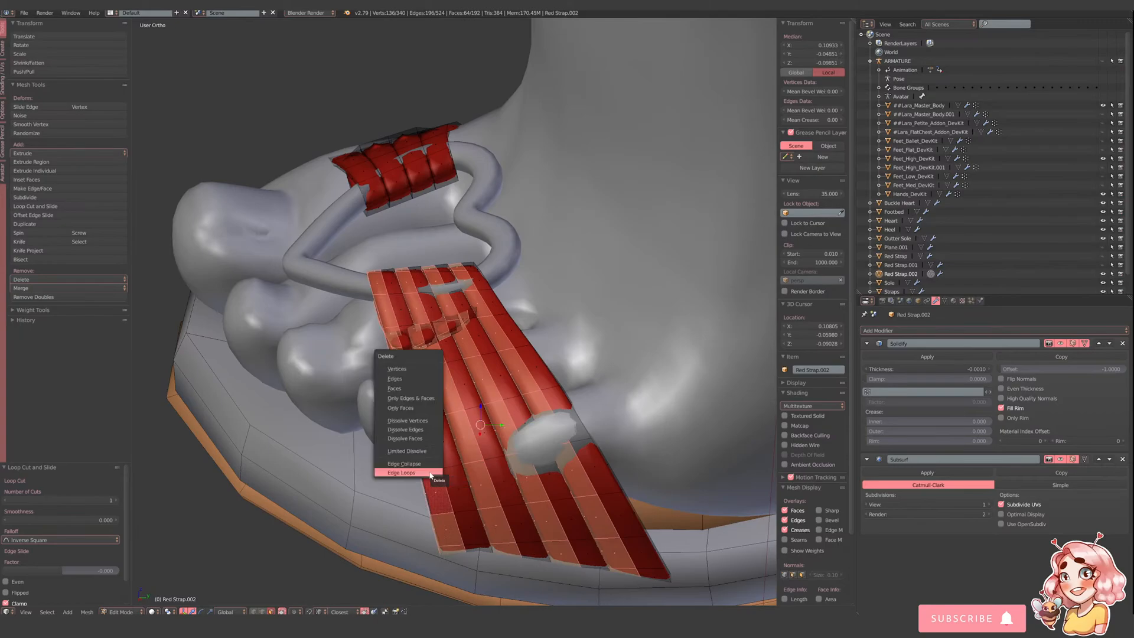
click(412, 389)
- Turn on Connected proportional editing for adjusting the narrowed little-toe strips
scroll(412, 389, down, 3)
middle_drag(466, 402, 547, 439)
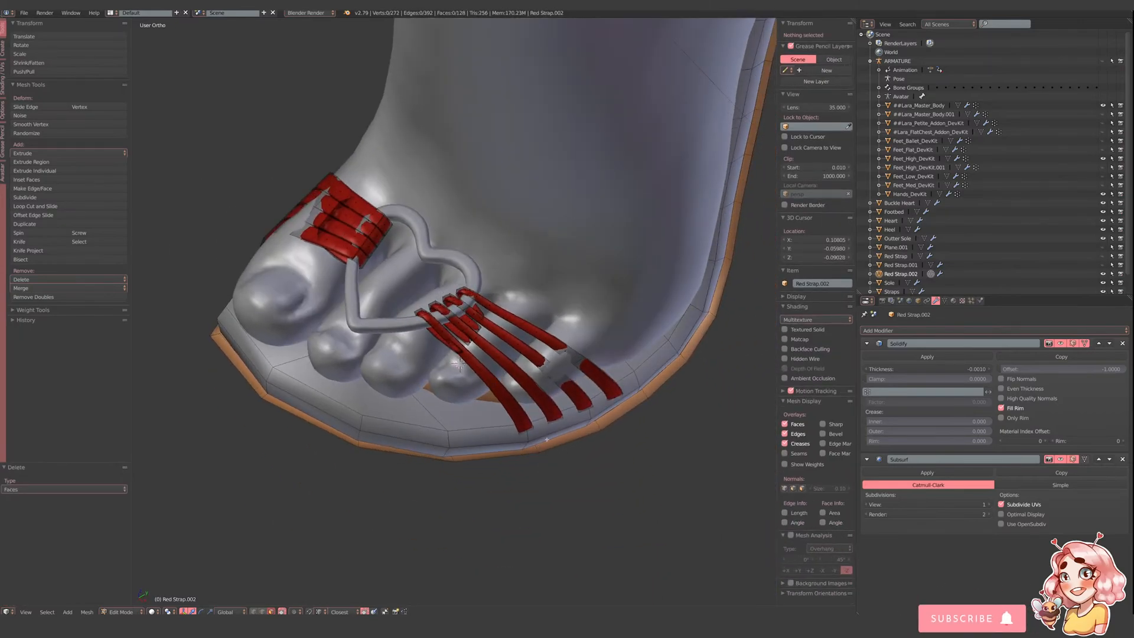
scroll(585, 434, up, 3)
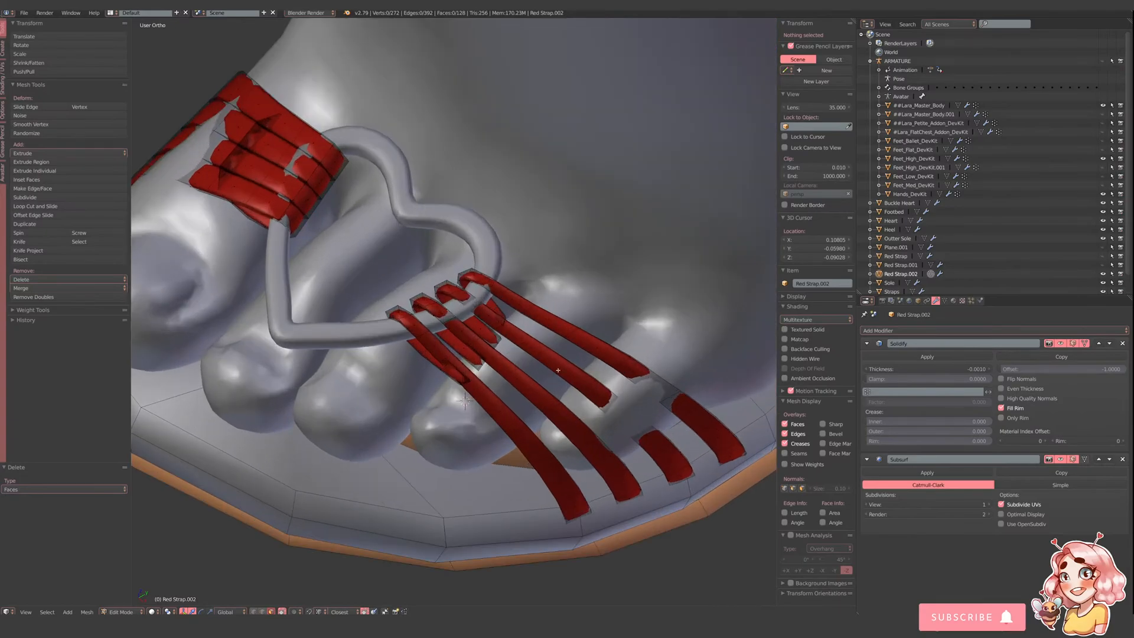
click(297, 611)
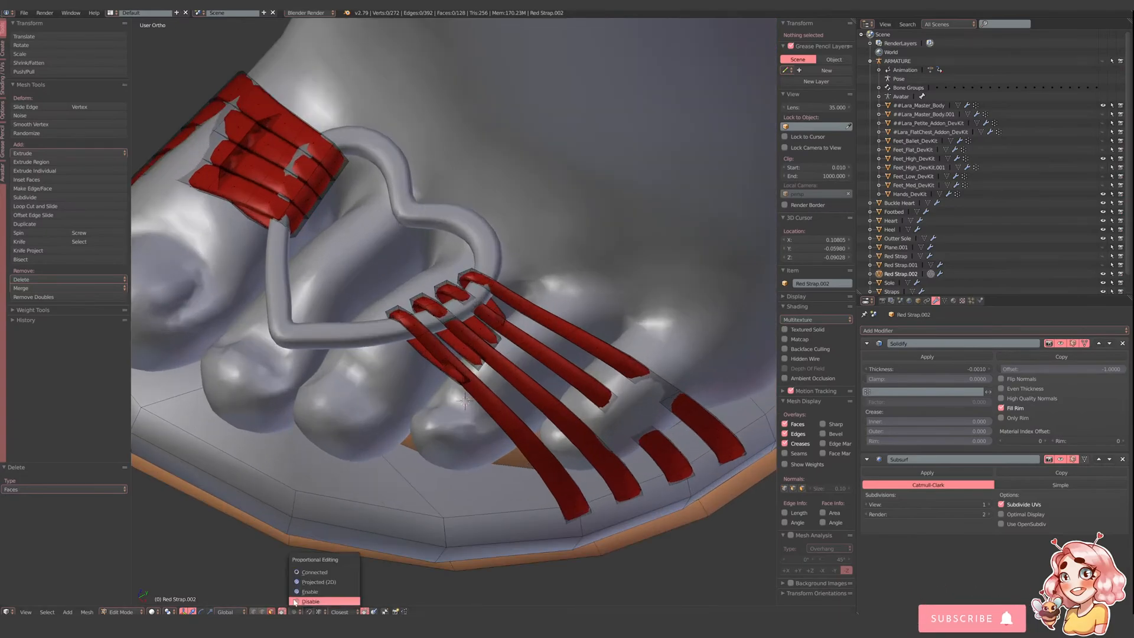
click(310, 575)
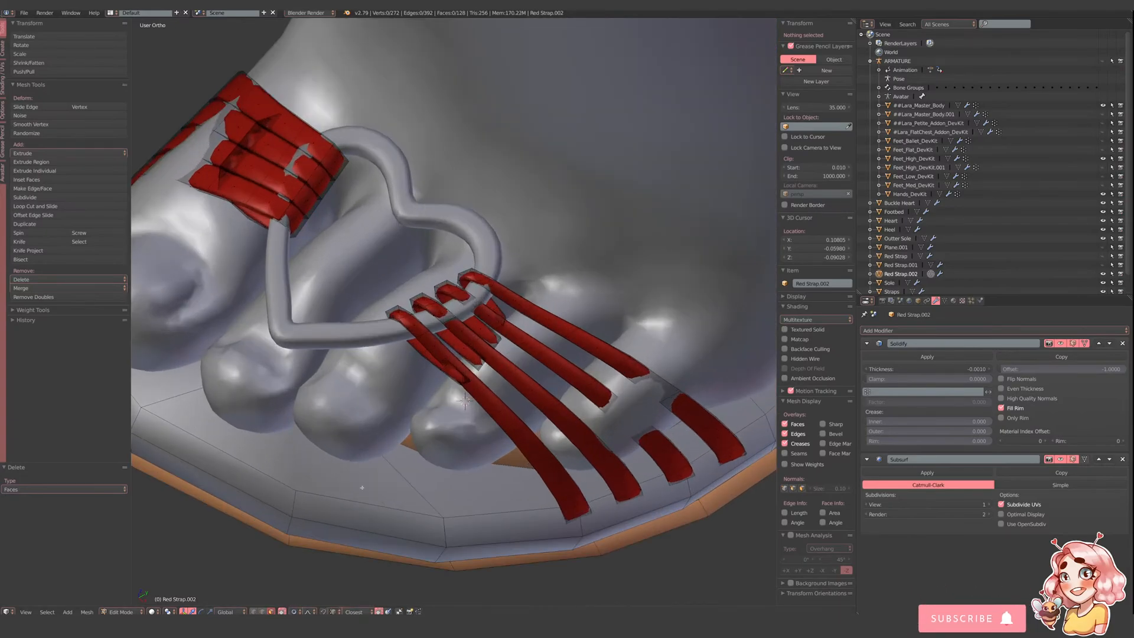
- Try to move the underside end of the toe-side little-toe strip toward its upper part, and undo the move
right_click(469, 381)
scroll(487, 381, up, 2)
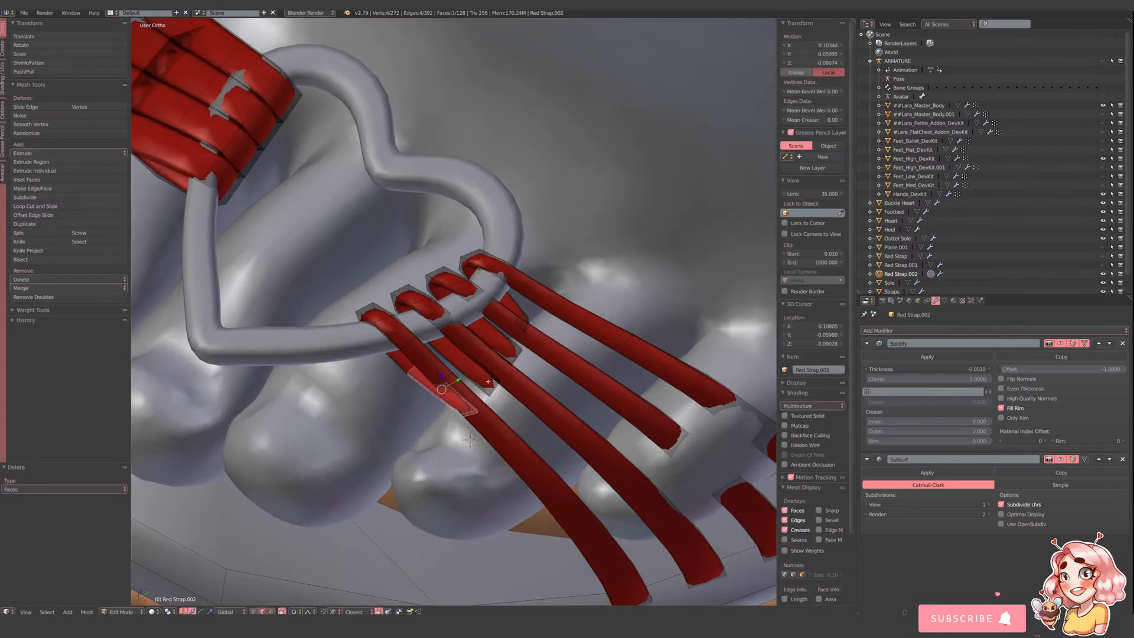
right_click(470, 413)
drag(481, 427, 525, 368)
key(ctrl+z)
- Move the underside ends of the little-toe strips along Y so each one tucks beneath its own upper strip
right_click(494, 386)
click(506, 383)
right_click(440, 339)
drag(456, 335, 465, 327)
right_click(511, 347)
drag(528, 347, 541, 333)
drag(486, 306, 575, 297)
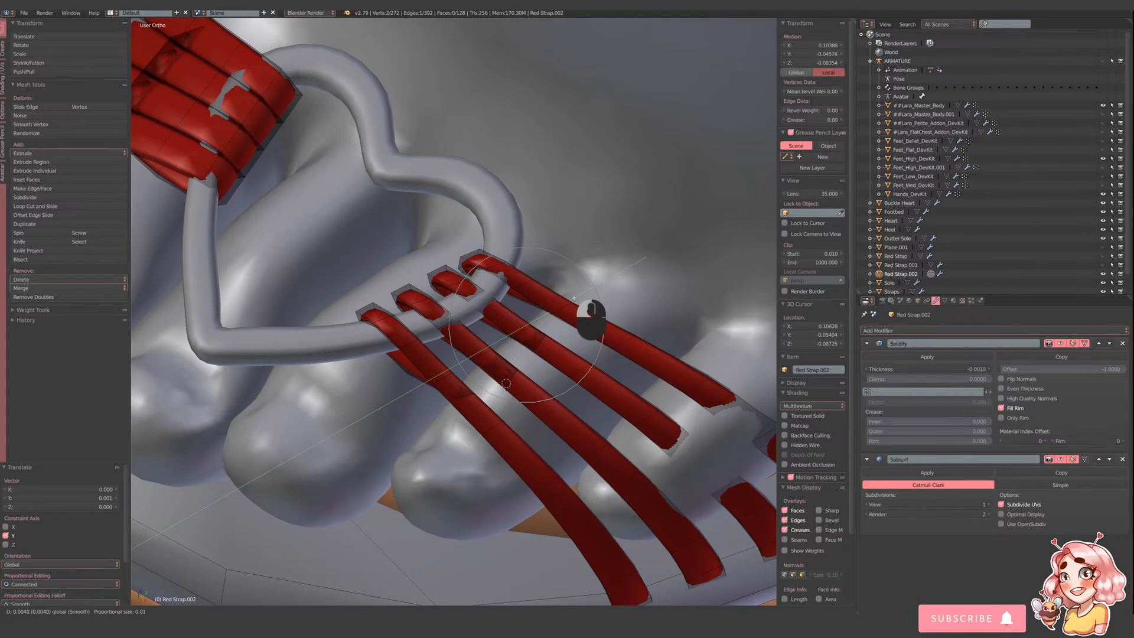
click(574, 297)
- With the Subsurf result shown on the edit cage, shift the second ankle-side strip's heart loop along X and raise the outermost one by about 0.0005
middle_drag(574, 297, 525, 310)
right_click(471, 266)
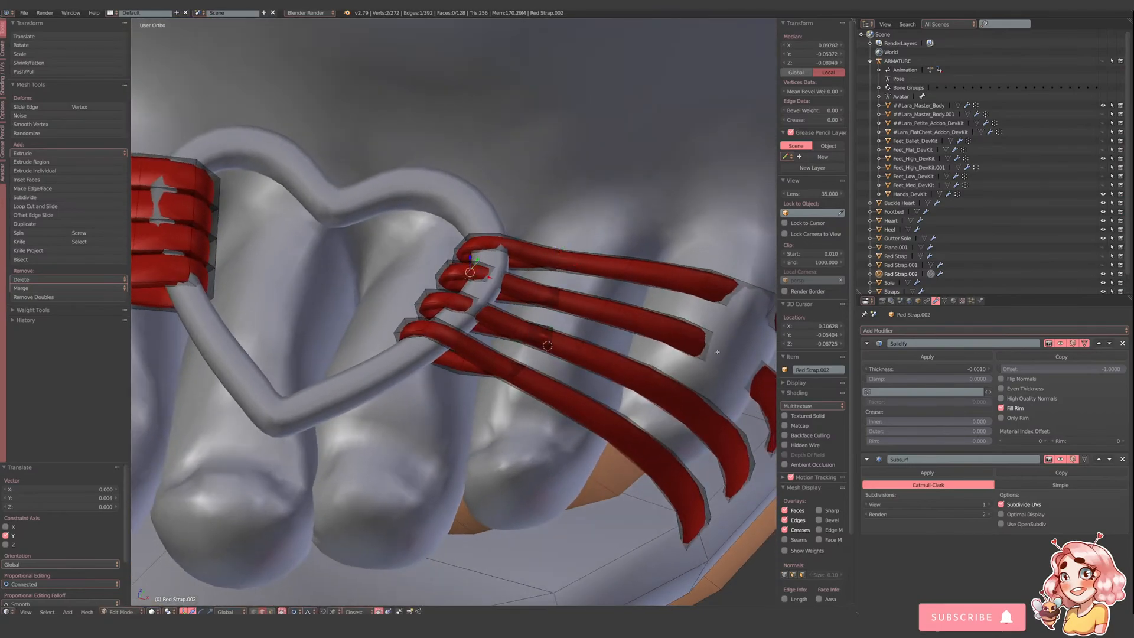
click(1084, 460)
key(g)
key(x)
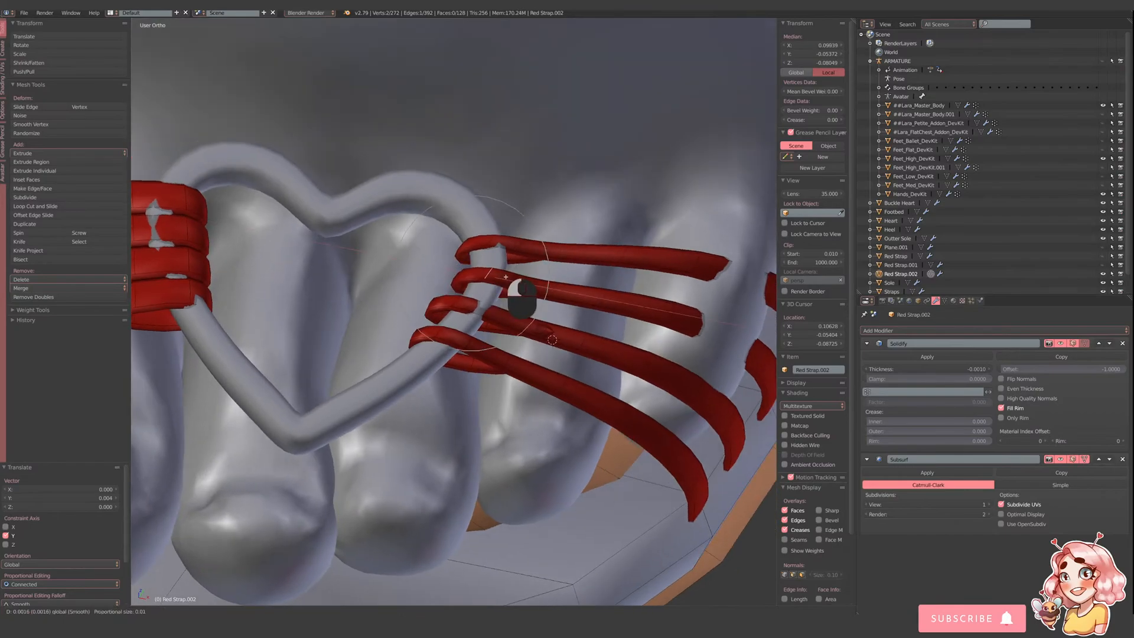
click(498, 246)
drag(489, 228, 489, 224)
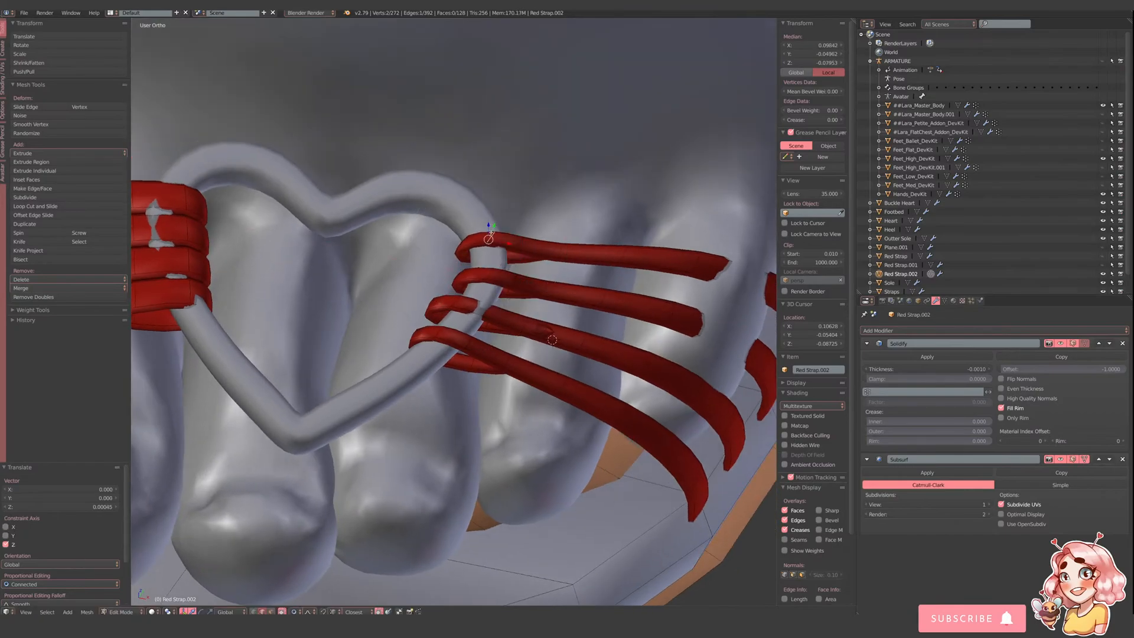
- Shift the heart loop of the third little-toe strip from the ankle by about 0.001 along X
right_click(468, 304)
click(469, 305)
key(g)
key(x)
click(474, 310)
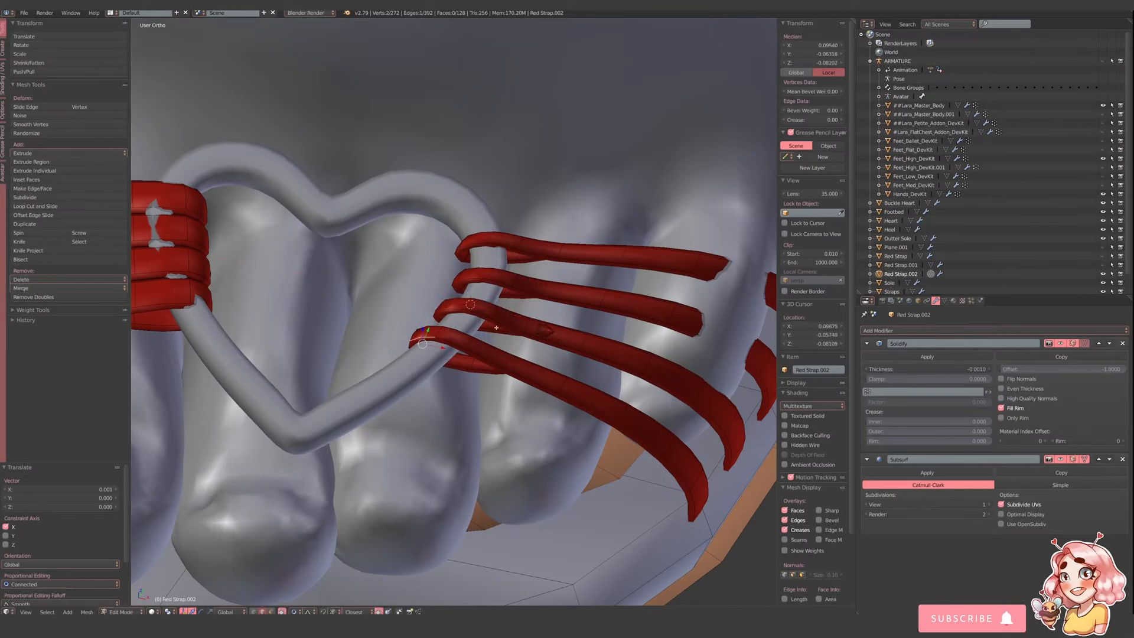
- Move the parts of the two ankle-side strips that sink into the little toe outward along X, above the skin
middle_drag(496, 327, 442, 319)
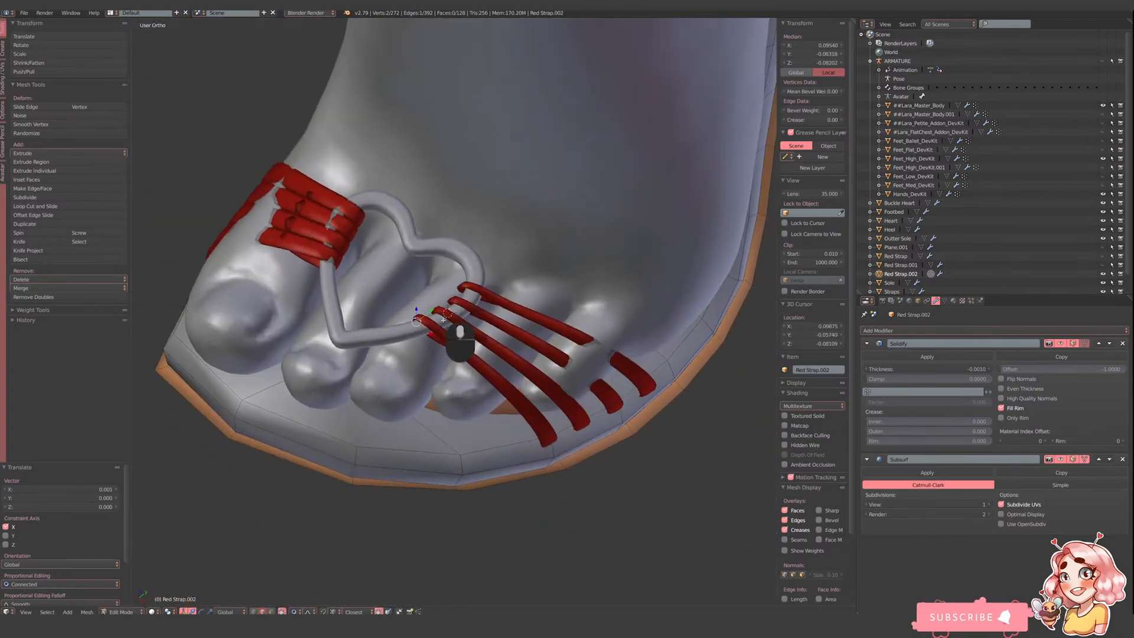
right_click(588, 378)
key(g)
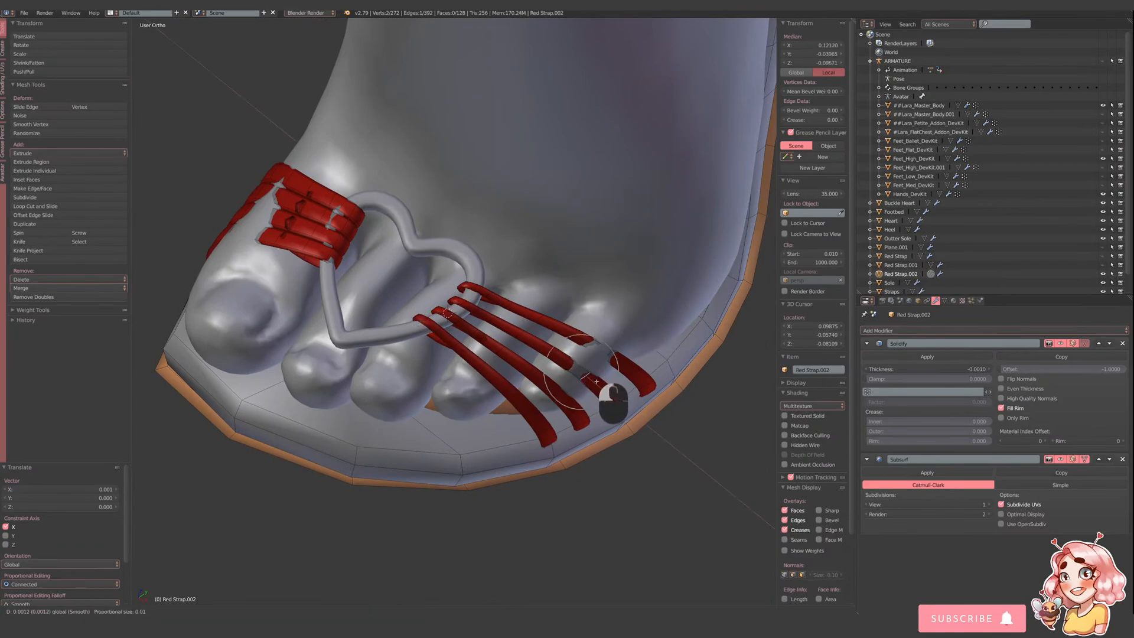
click(600, 384)
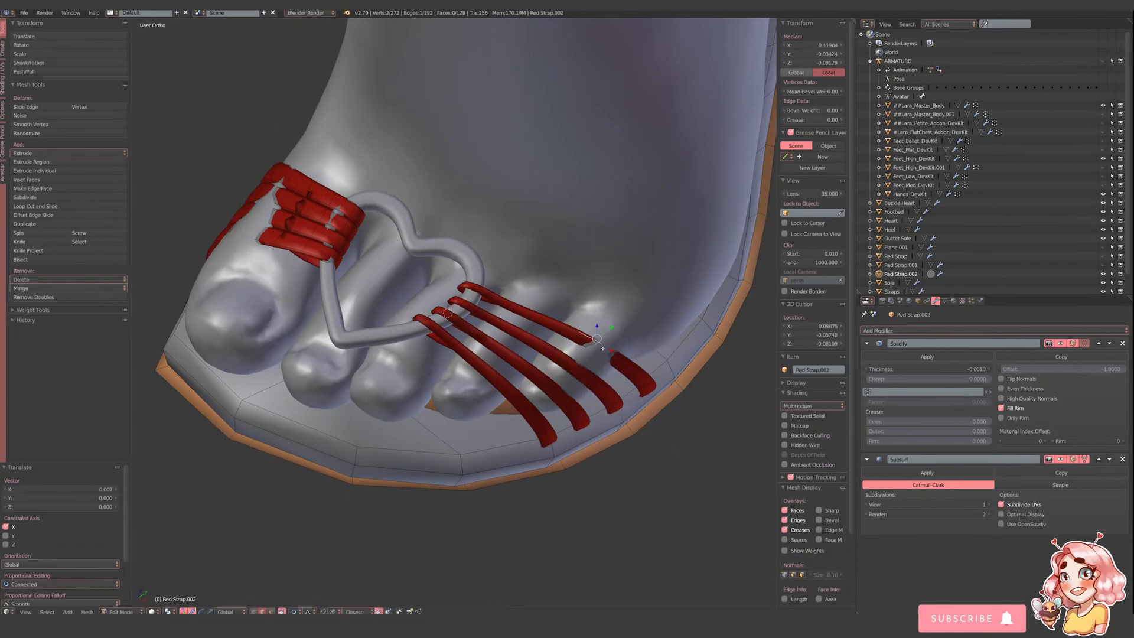
key(g)
click(630, 362)
- Leave mesh editing, deselect everything and check both rows of strips from the front and the big-toe side
middle_drag(629, 362, 499, 363)
key(Tab)
key(z)
key(z)
key(a)
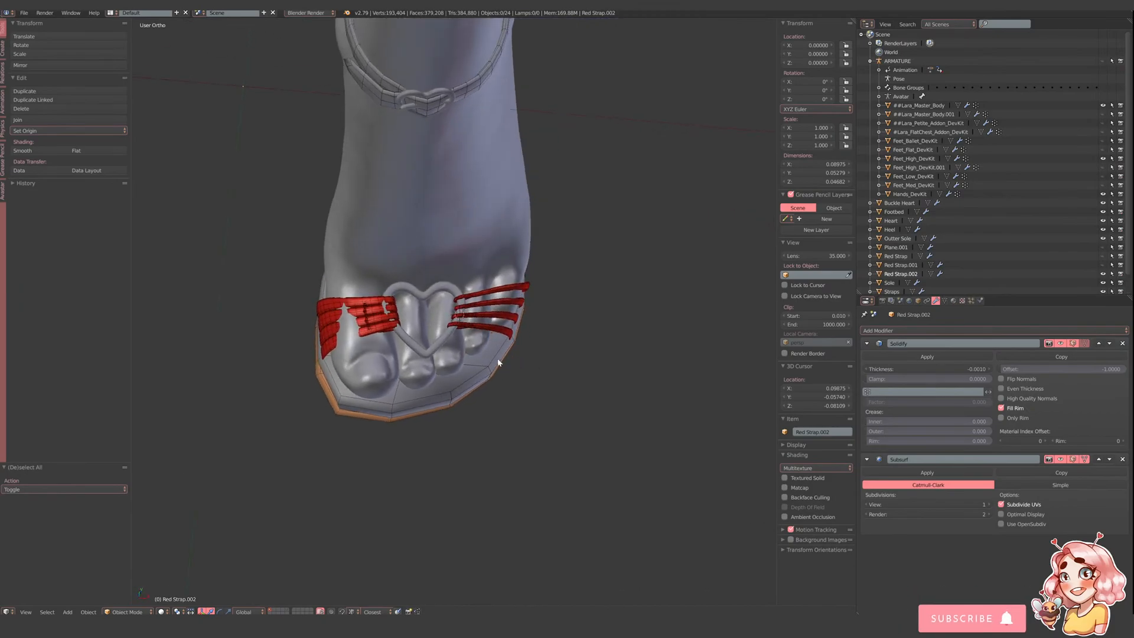
scroll(458, 365, up, 3)
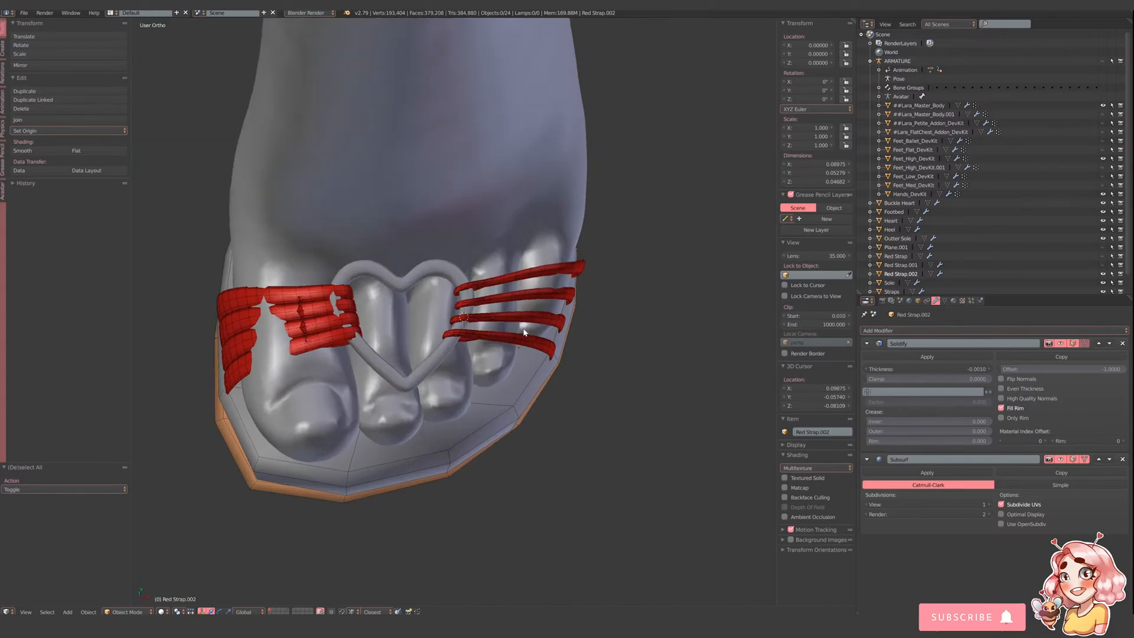
middle_drag(523, 328, 297, 394)
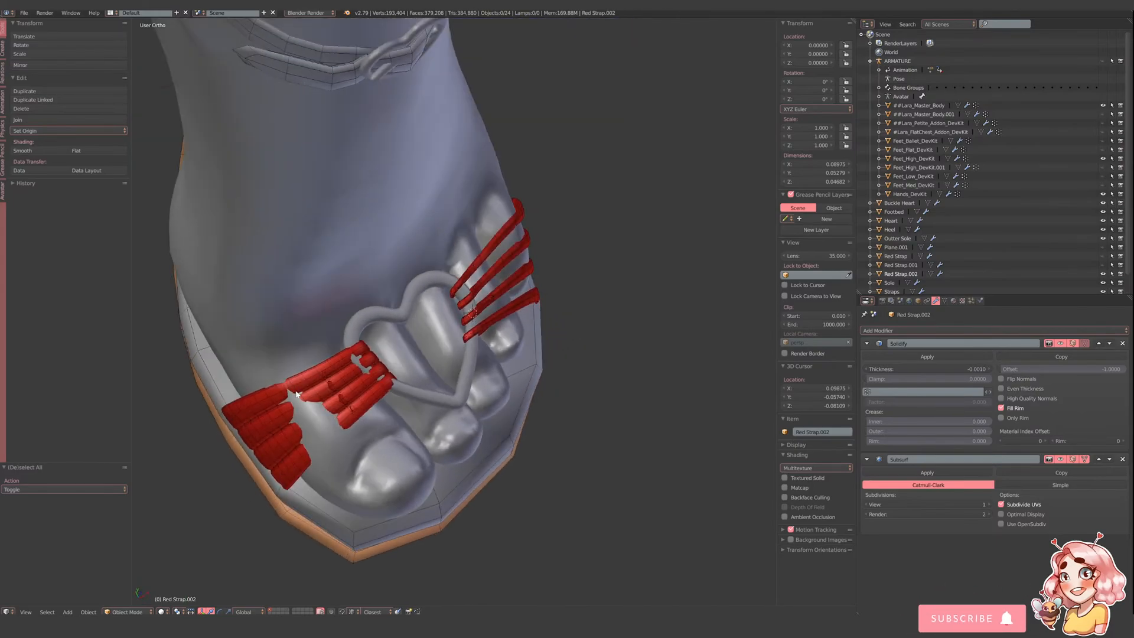
- Reopen the strips for mesh editing and add a centred lengthwise loop cut to the two ankle-side big-toe strips
right_click(350, 390)
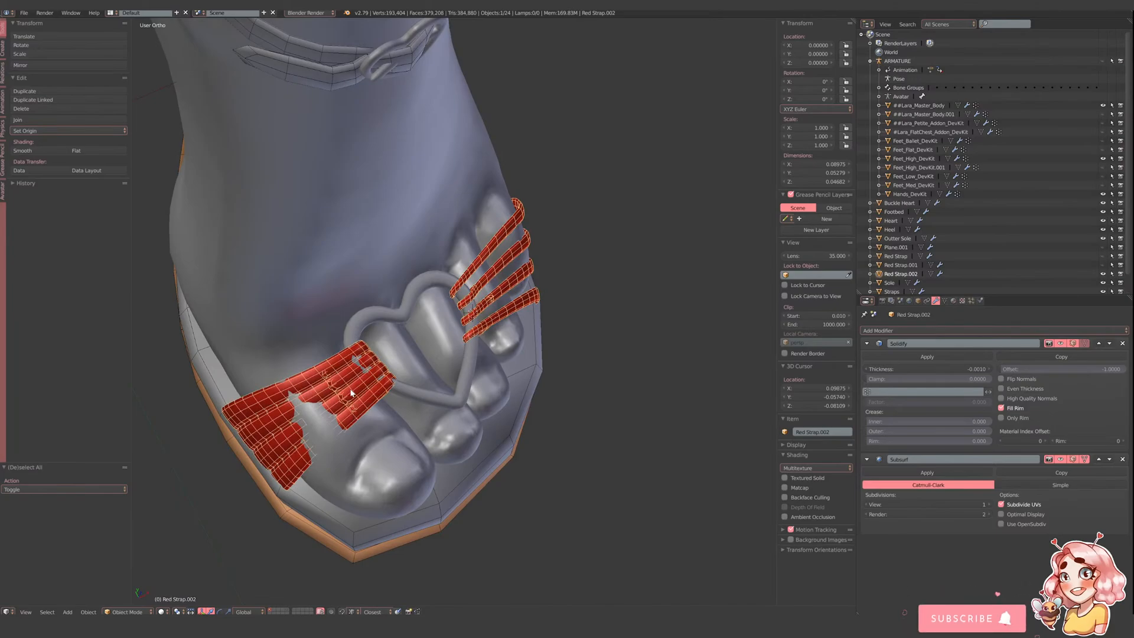
key(Tab)
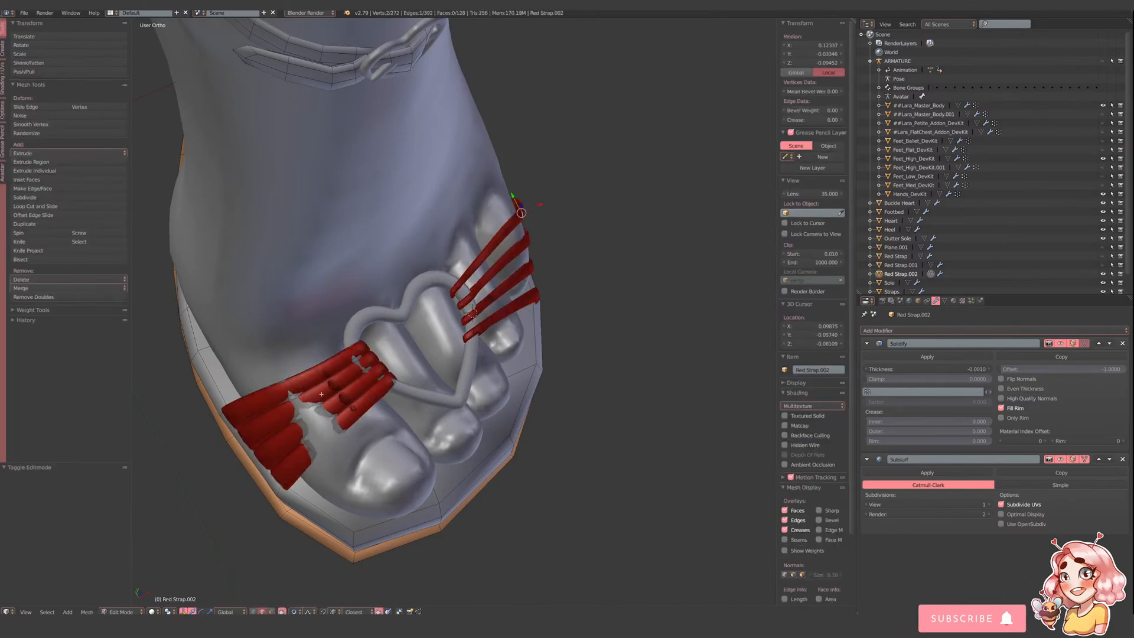
scroll(321, 394, up, 3)
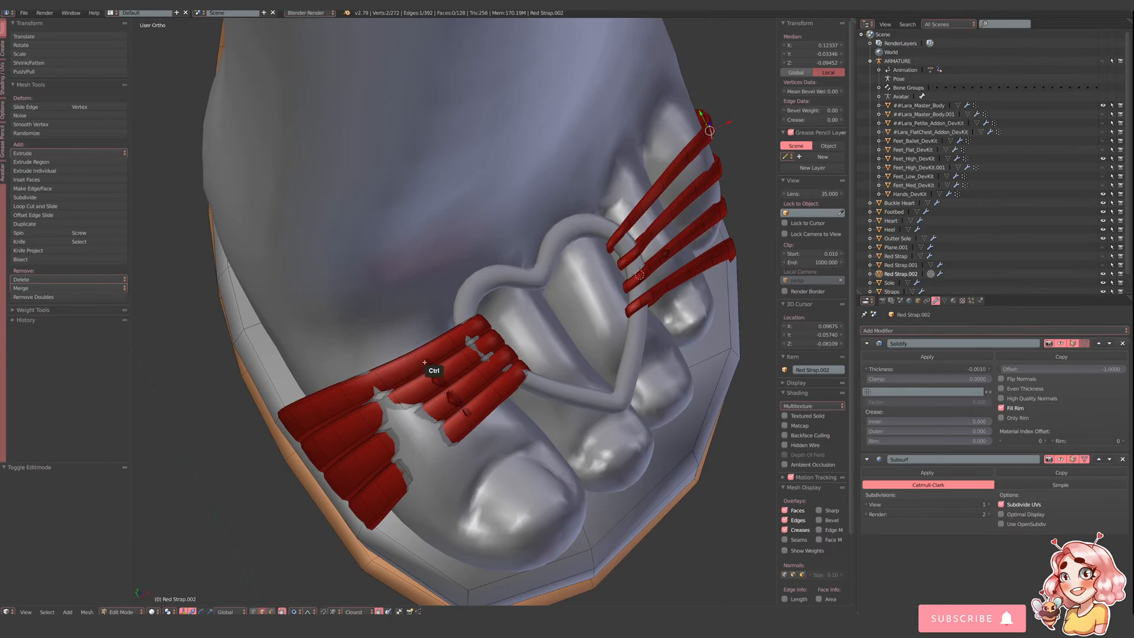
key(ctrl+r)
click(425, 362)
right_click(425, 362)
key(ctrl+r)
click(439, 381)
right_click(439, 381)
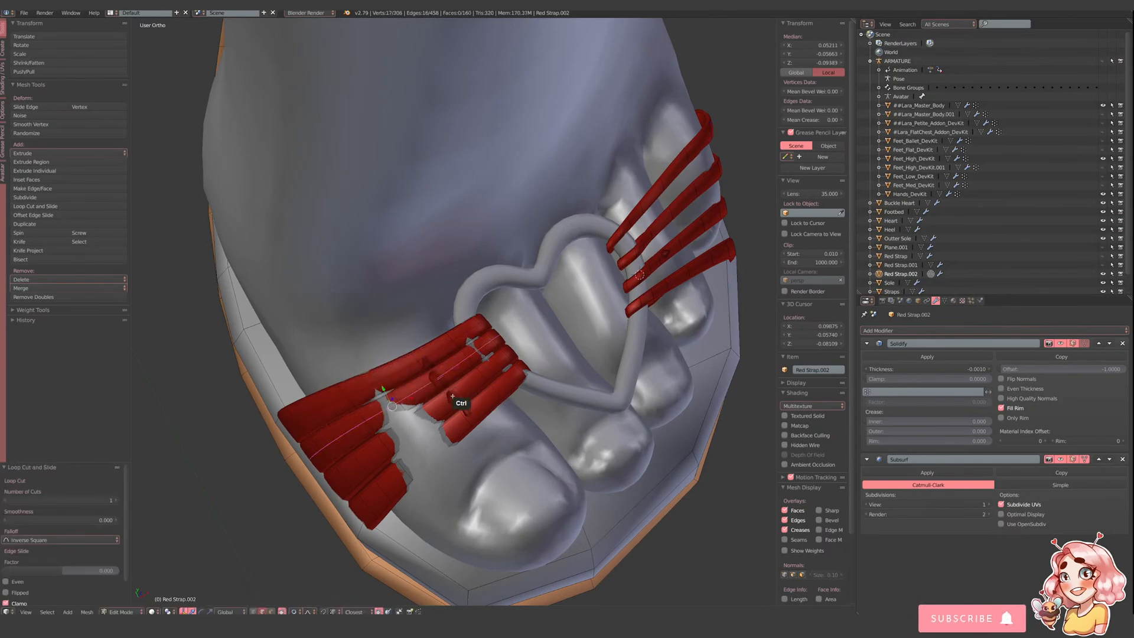
- Add a centred lengthwise loop cut to the two remaining toe-side big-toe strips and clear the selection
key(ctrl+r)
click(453, 397)
right_click(454, 398)
key(ctrl+r)
click(463, 420)
right_click(464, 419)
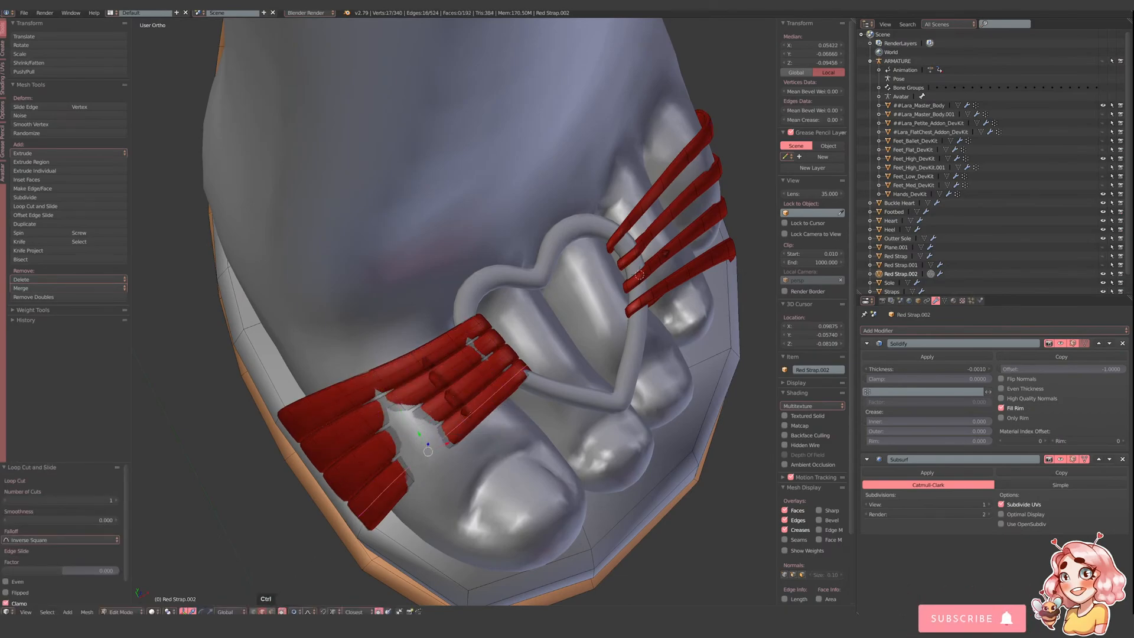
key(a)
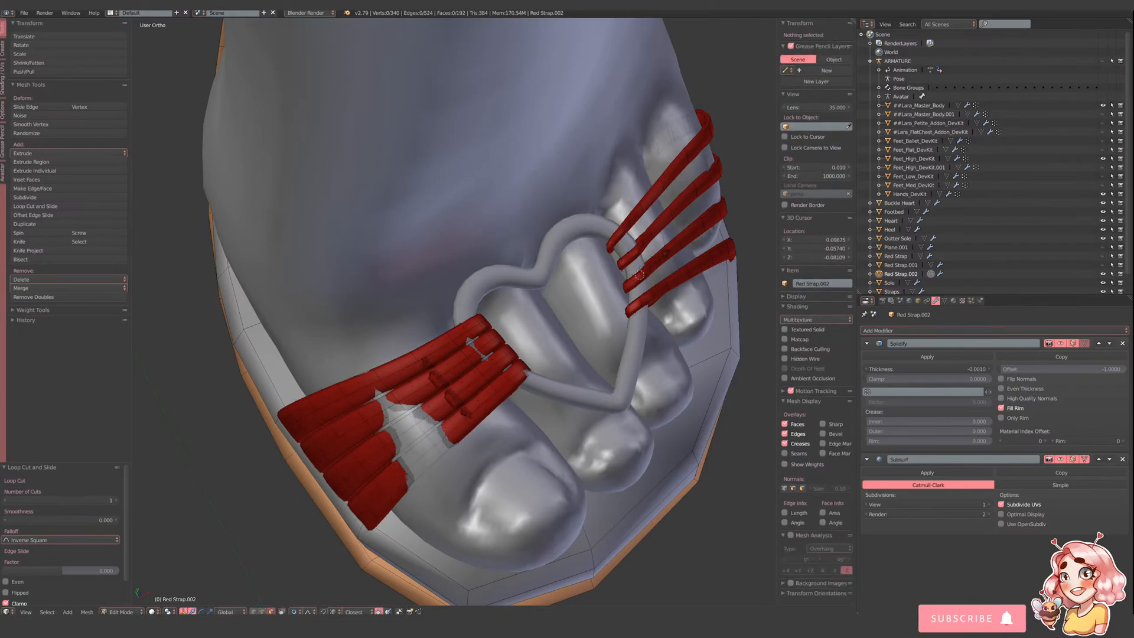
- Select one lengthwise face loop in each of the four big-toe strips and delete those faces to make the strips narrower
alt+right_click(387, 382)
alt+shift+right_click(388, 384)
alt+shift+right_click(388, 385)
alt+shift+right_click(403, 408)
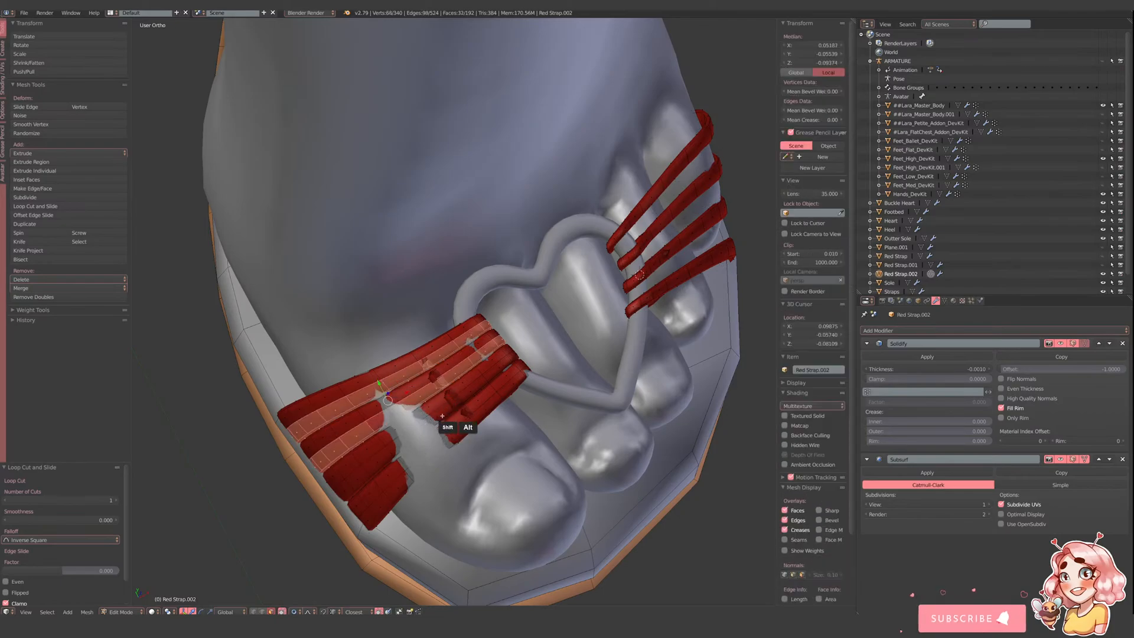
alt+shift+right_click(480, 383)
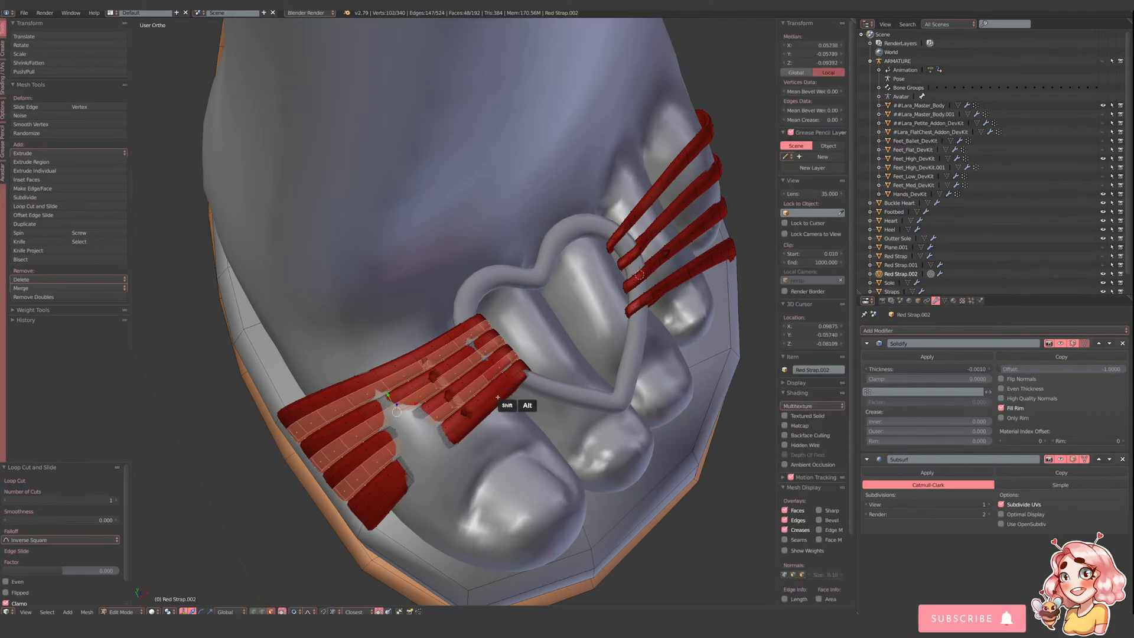
alt+shift+right_click(500, 396)
key(x)
click(490, 399)
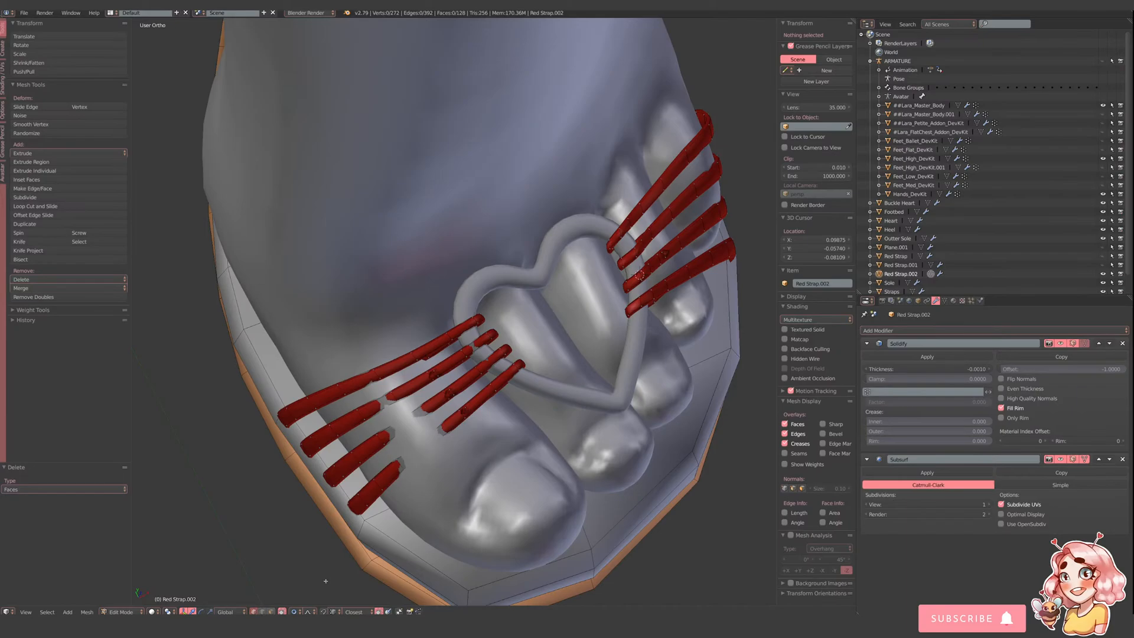
- Reposition the return parts of the middle big-toe strips near the heart, lowering one vertex by 0.0006 along Z with connected proportional editing
scroll(446, 492, up, 2)
right_click(483, 443)
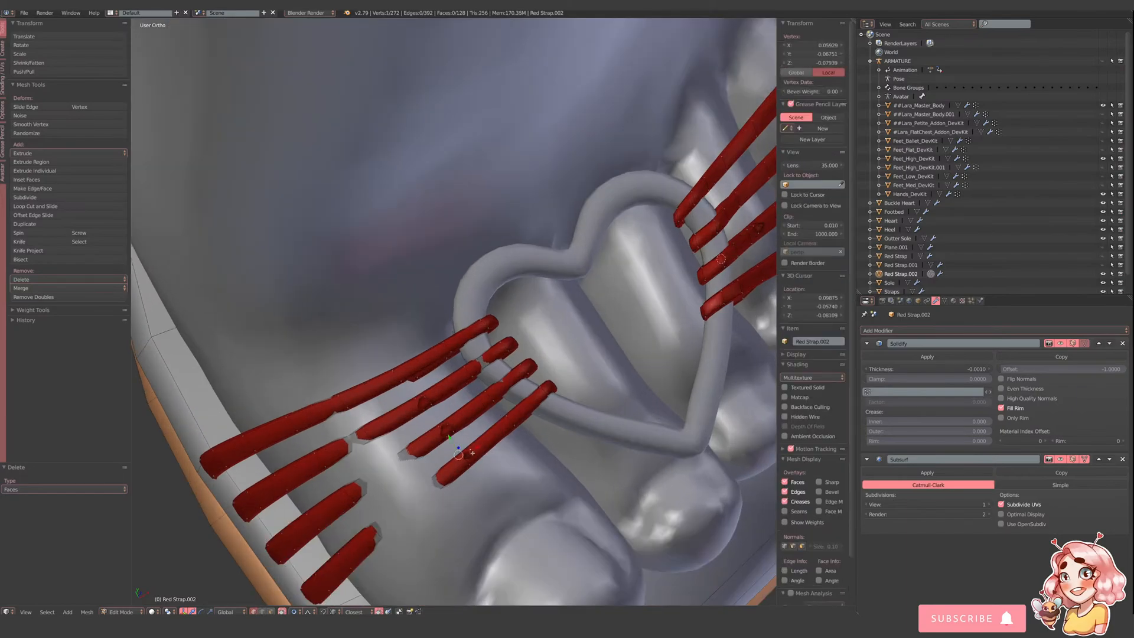
key(g)
click(483, 443)
middle_drag(483, 443, 483, 299)
key(g)
key(z)
click(495, 311)
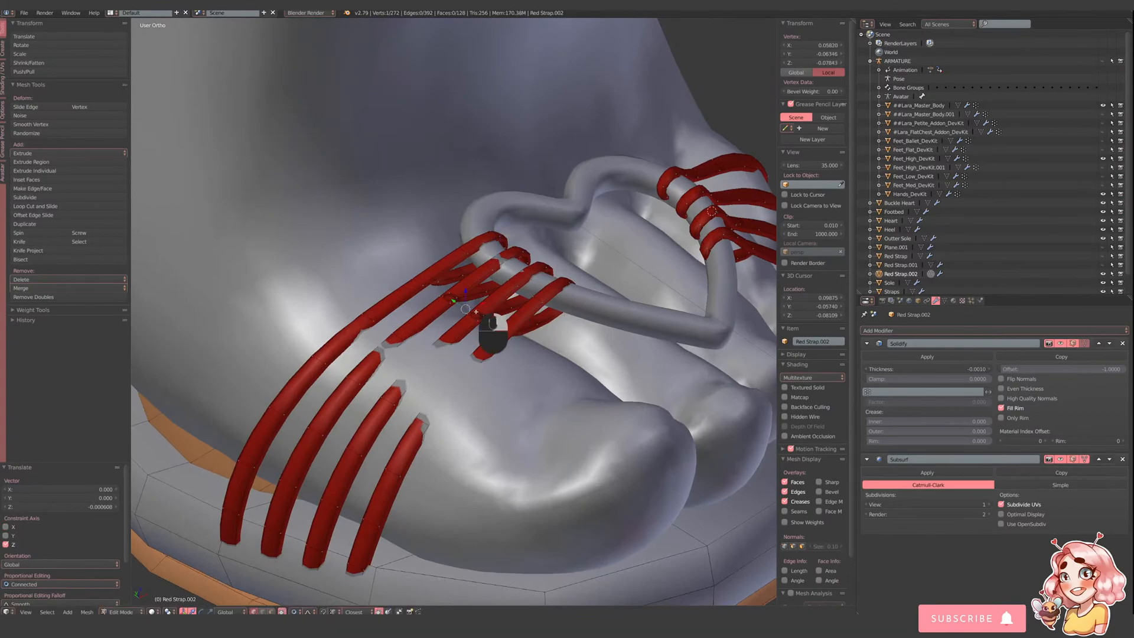
shift+right_click(483, 313)
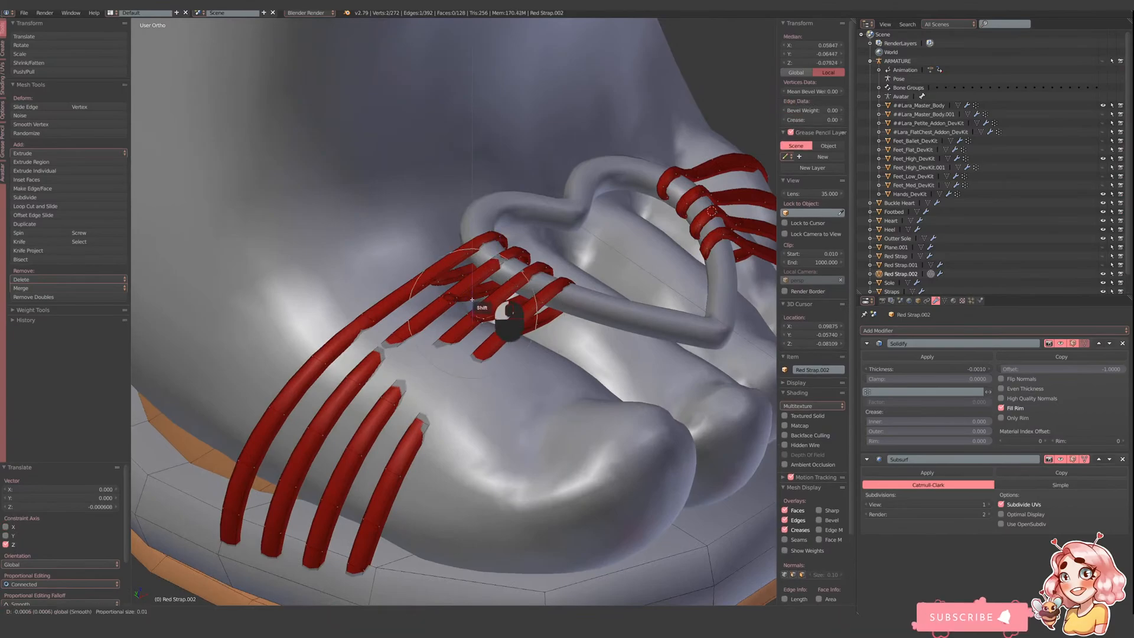
drag(461, 312, 432, 293)
- Move the return part of the ankle-side big-toe strips near the heart by about 0.001 along Y
right_click(447, 296)
shift+right_click(446, 292)
right_click(438, 283)
key(z)
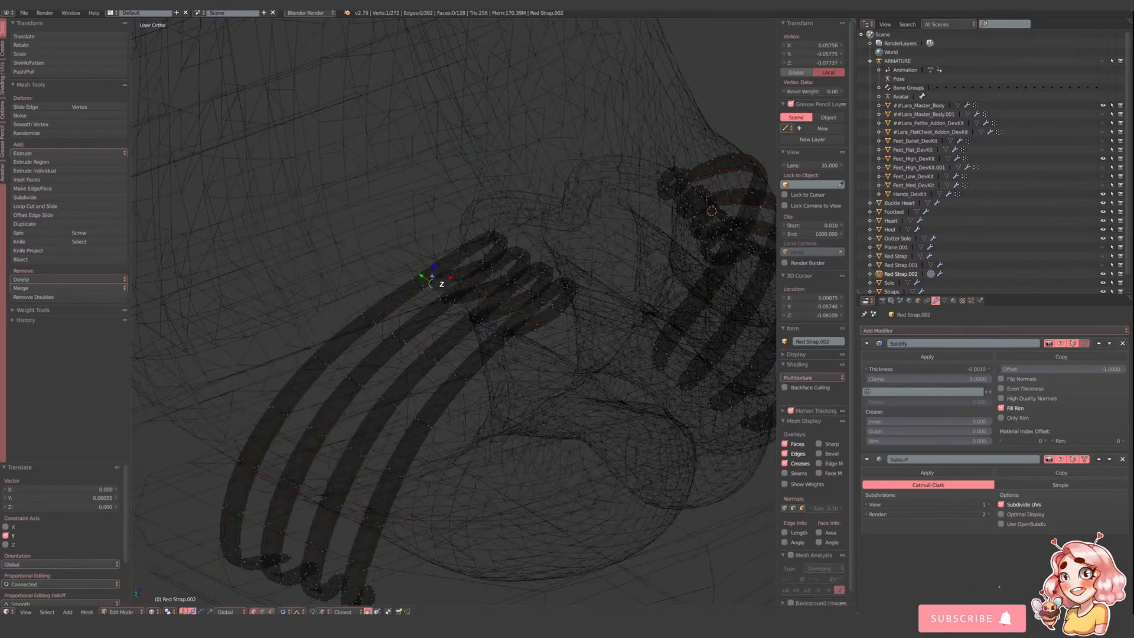
shift+right_click(431, 281)
key(z)
drag(420, 273, 414, 270)
scroll(490, 306, down, 3)
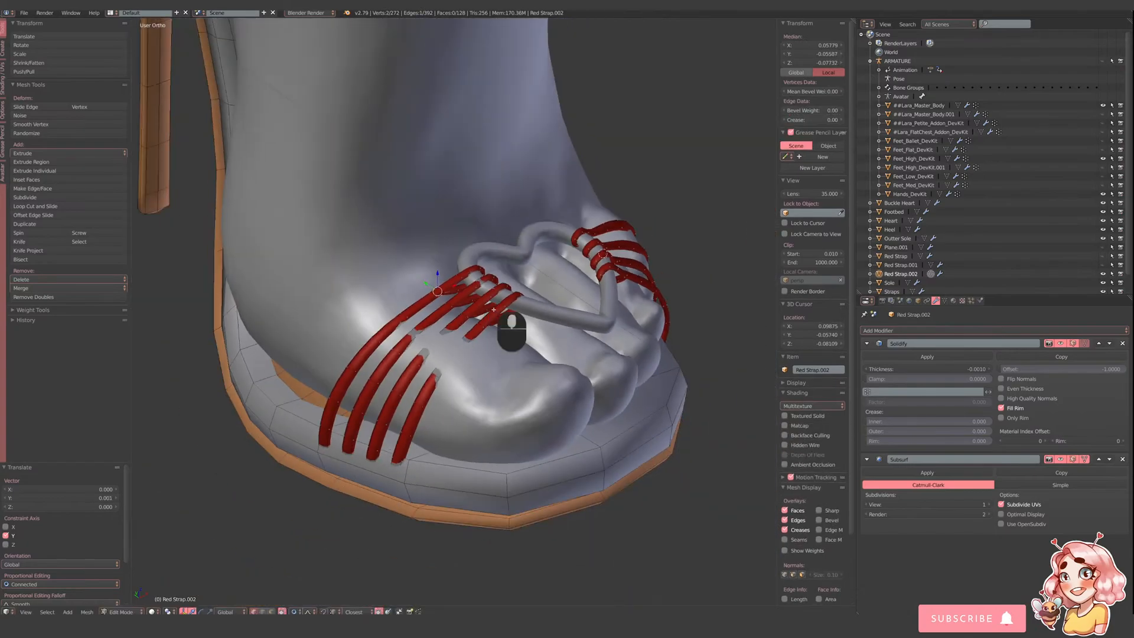
- Adjust the big-toe strips' loops around the heart, raising them about 0.001 along Z and shifting them about -0.001 along X
middle_drag(495, 308, 440, 298)
scroll(440, 299, up, 2)
right_click(443, 292)
drag(443, 288, 441, 274)
key(s)
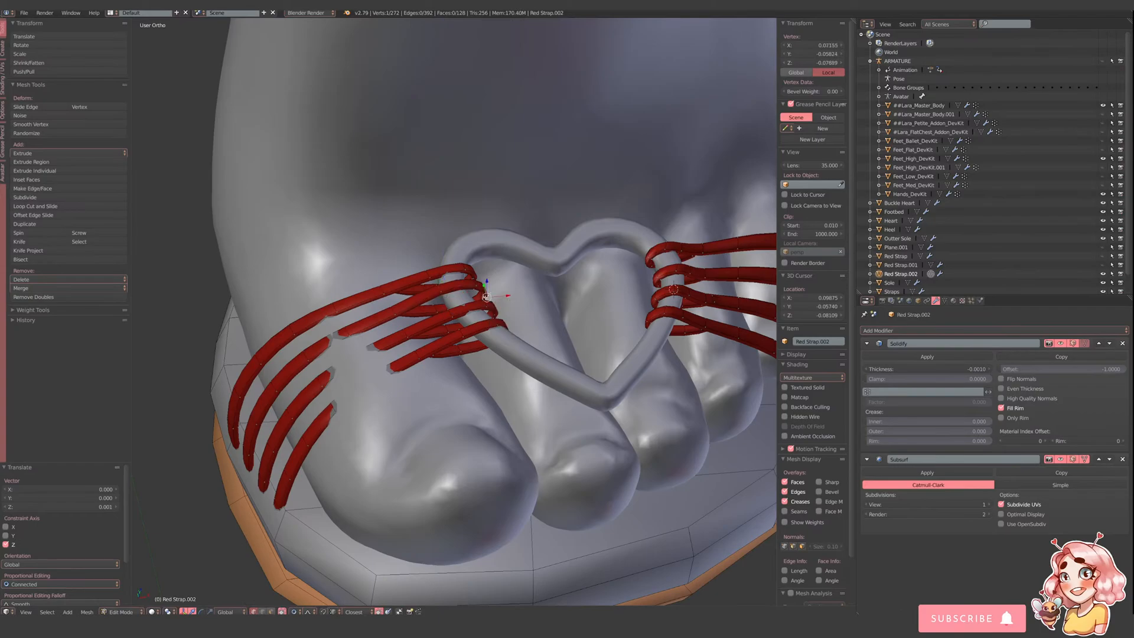
drag(496, 296, 511, 313)
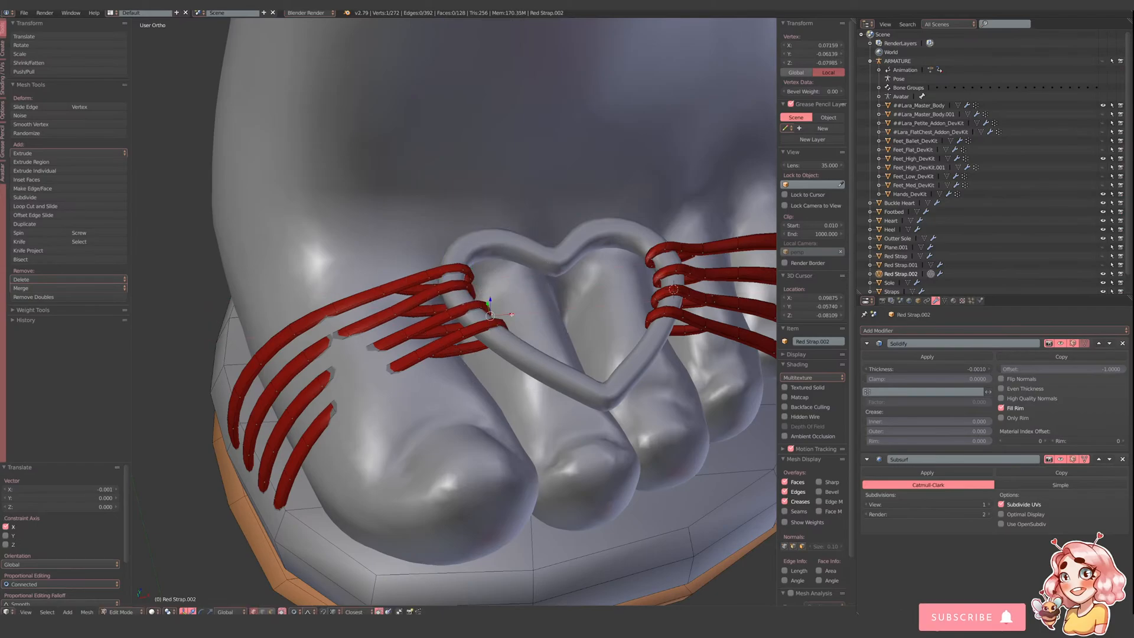
- Move the sunken middle parts of the big-toe strips outward along X and up along Z until they lie above the skin
drag(365, 349, 381, 355)
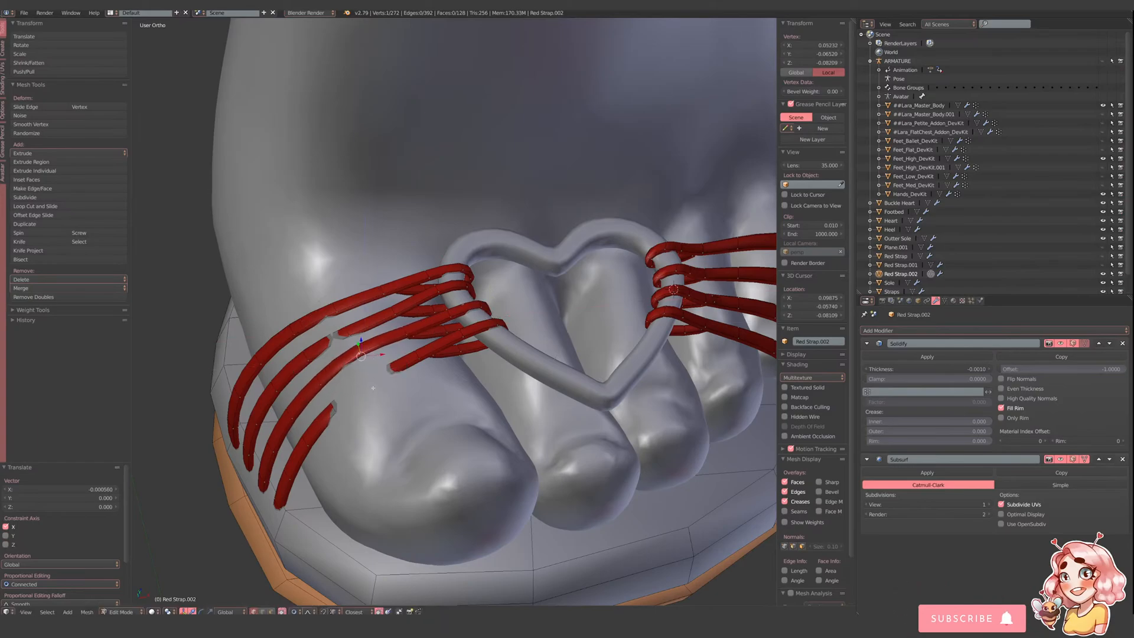
key(z)
key(z)
key(g)
key(z)
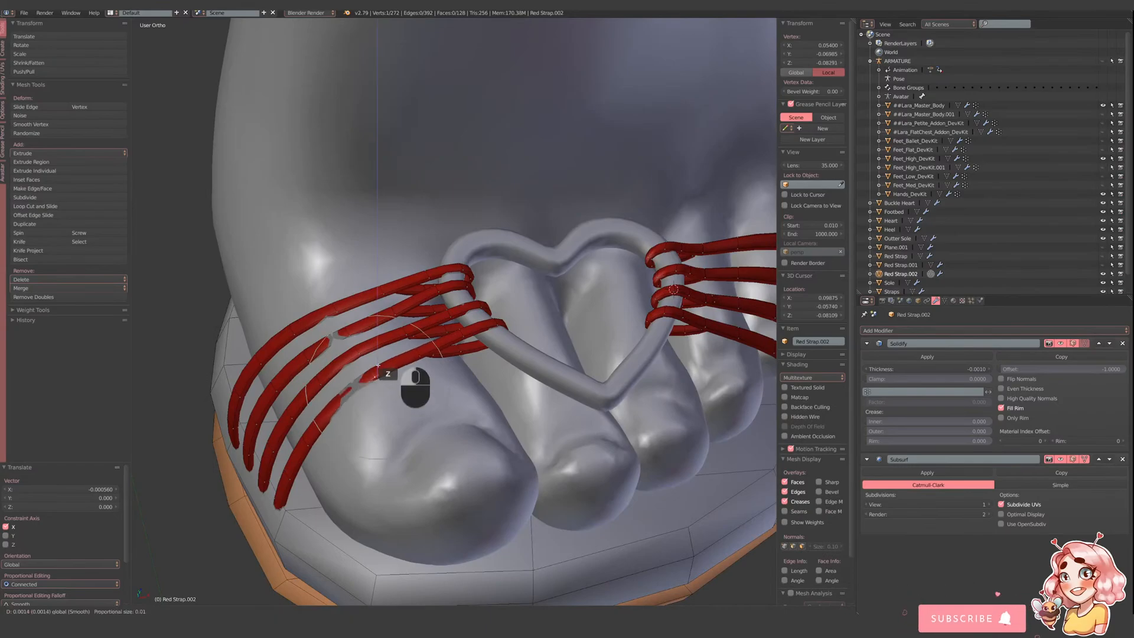
click(376, 366)
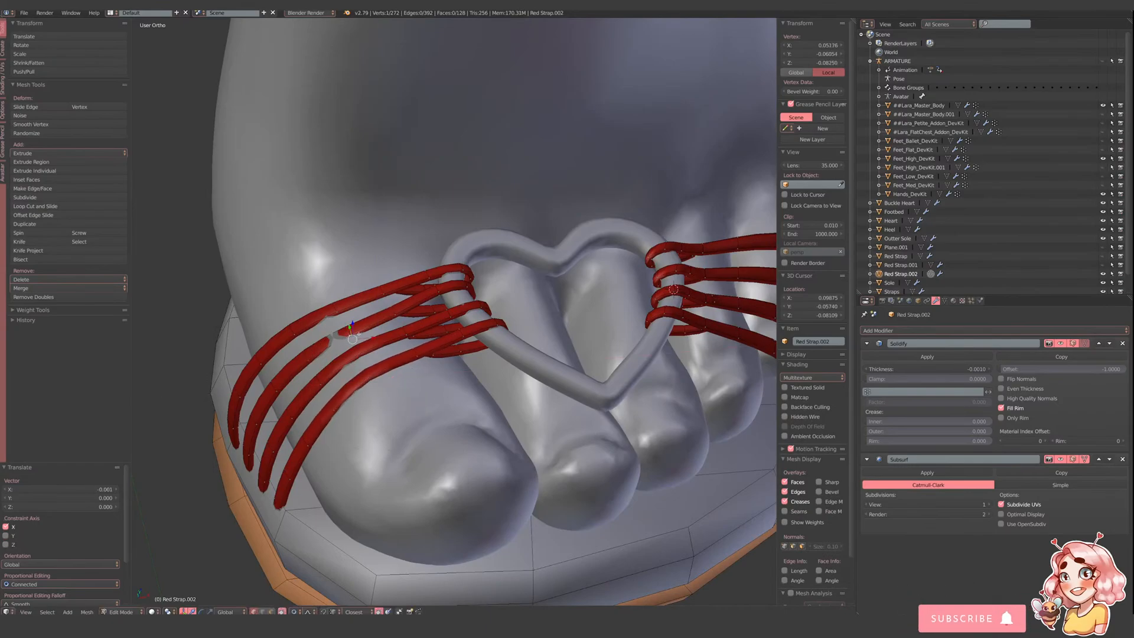
drag(373, 337, 362, 339)
scroll(455, 348, down, 3)
middle_drag(462, 349, 520, 377)
scroll(518, 377, up, 3)
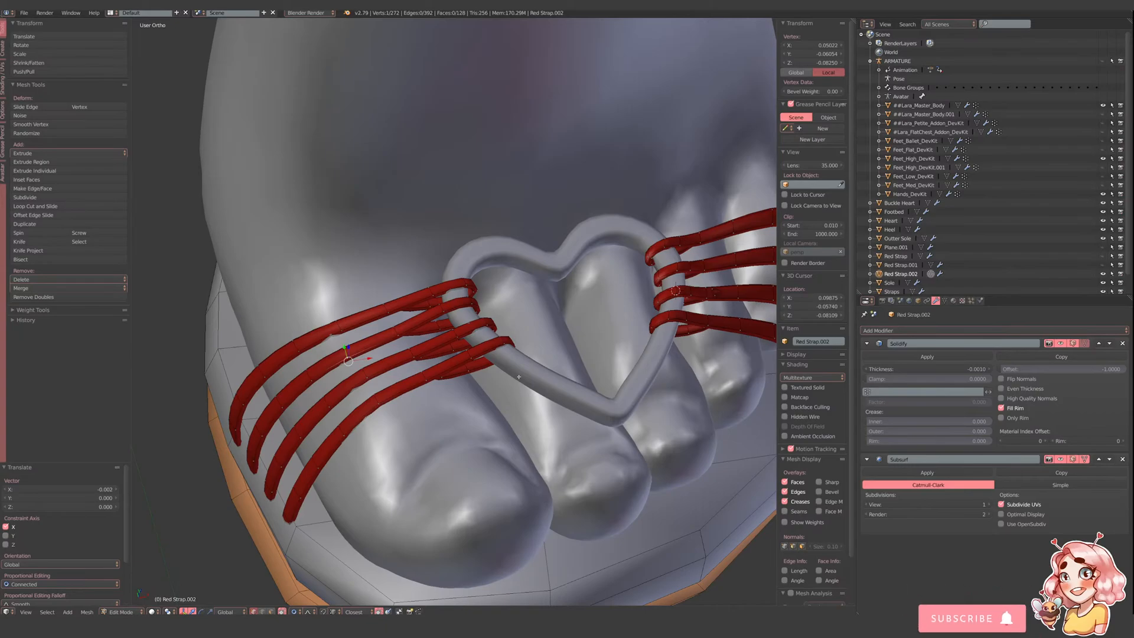
- Raise the return parts of the toe-side big-toe strips beside the heart by about 0.002 along Z
scroll(608, 274, down, 3)
shift+middle_drag(583, 300, 508, 293)
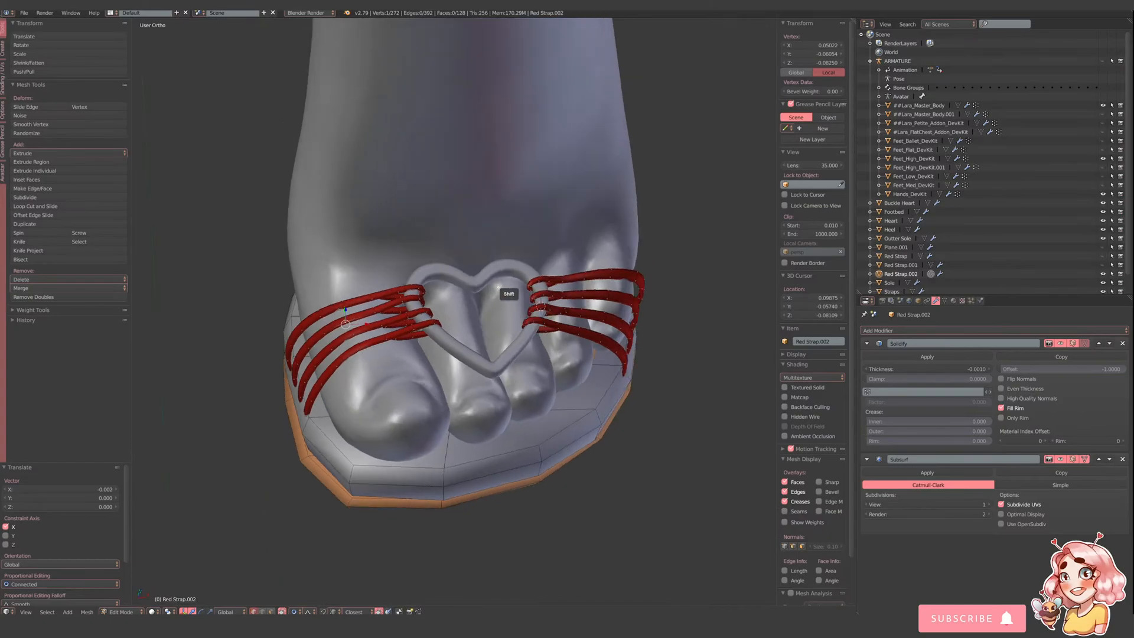
scroll(467, 320, up, 3)
right_click(343, 360)
drag(367, 359, 421, 348)
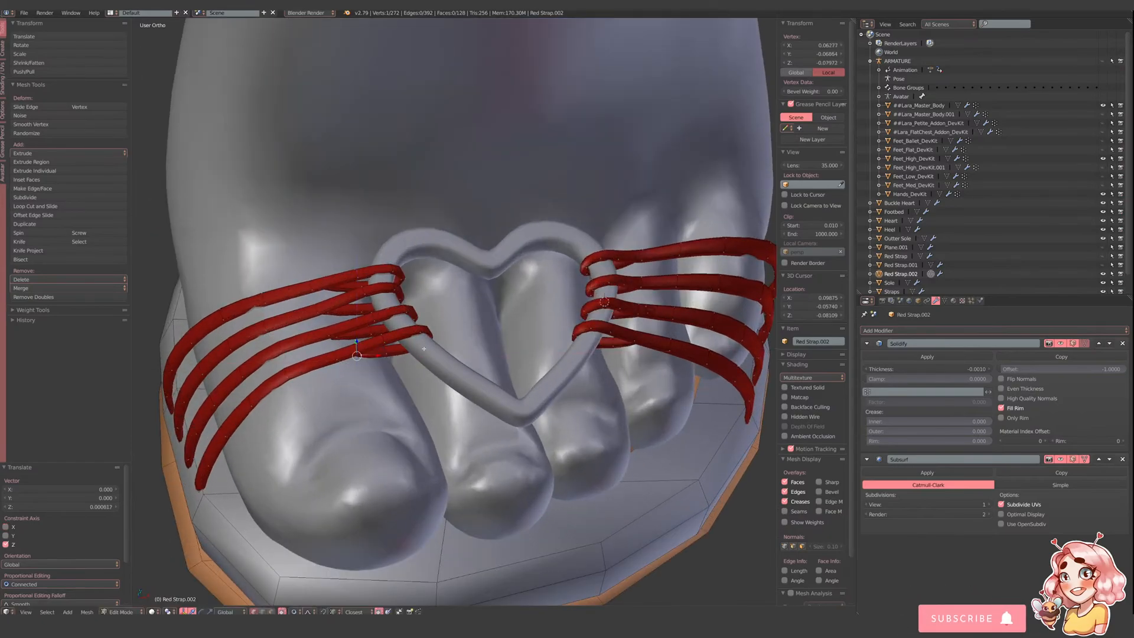
drag(346, 338, 355, 315)
- Switch to face selection and delete the return face behind the third big-toe strip, counted from the ankle side
scroll(403, 332, up, 4)
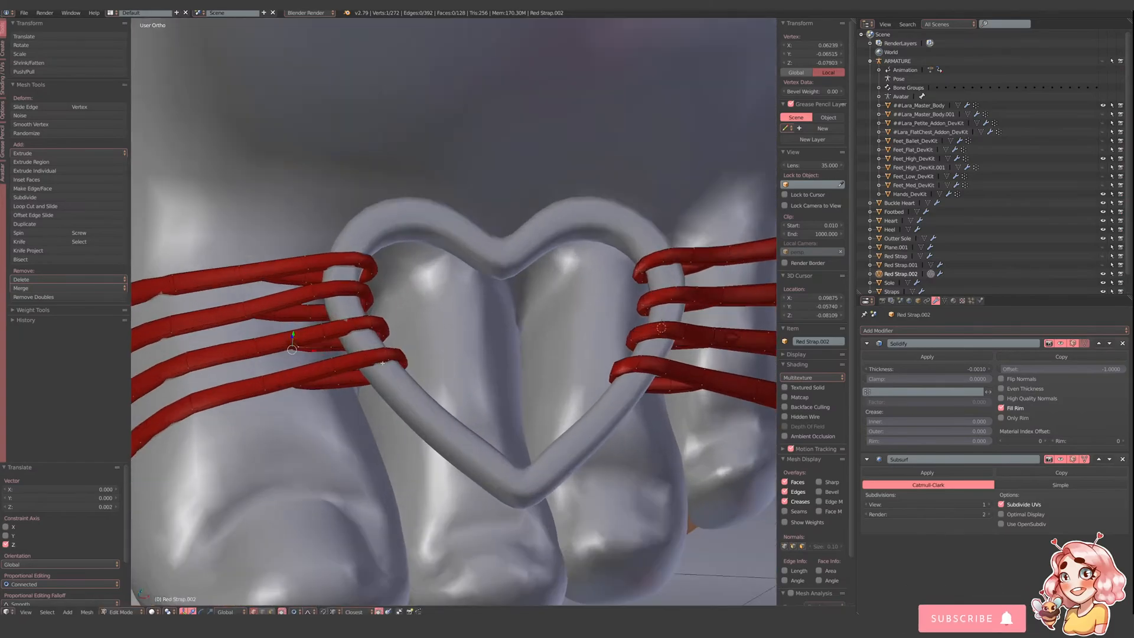
click(272, 612)
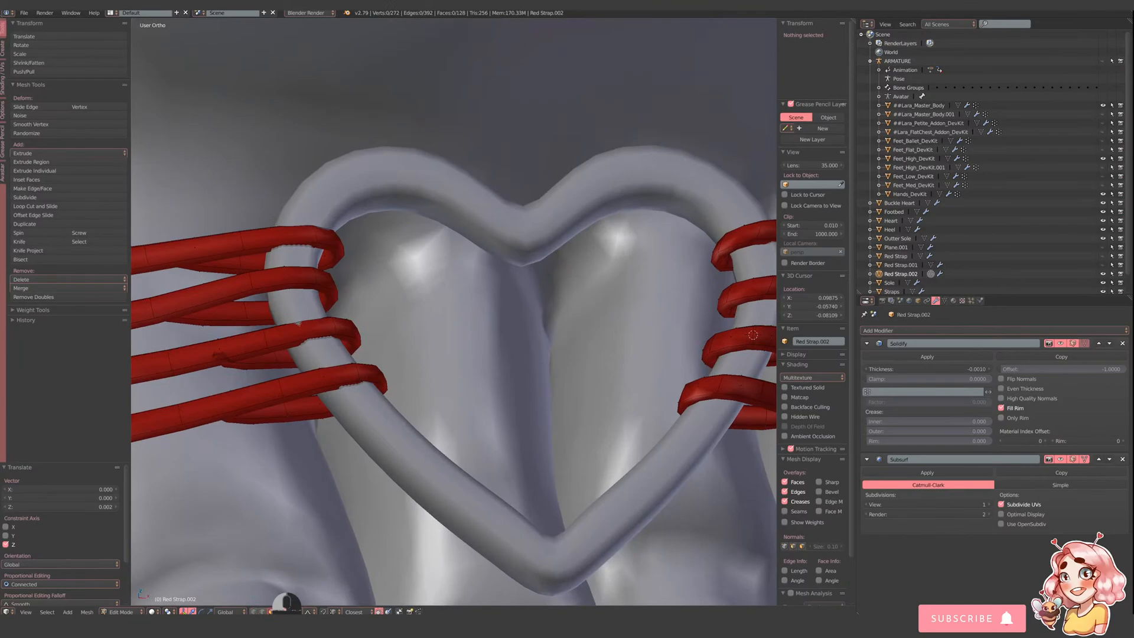
right_click(238, 356)
right_click(251, 360)
key(Delete)
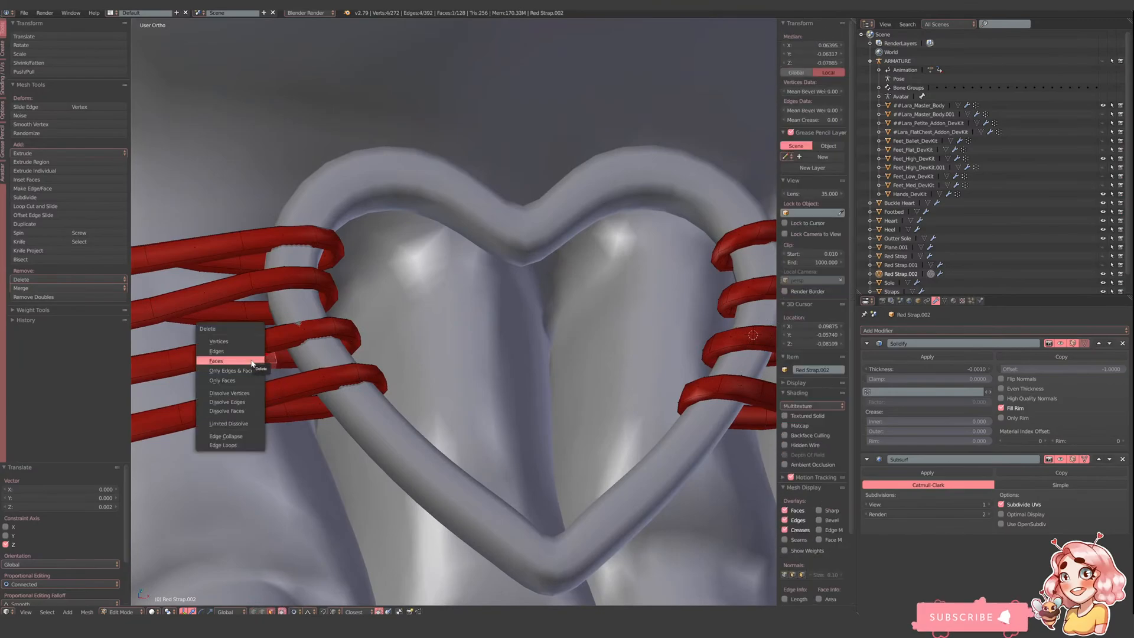
click(251, 359)
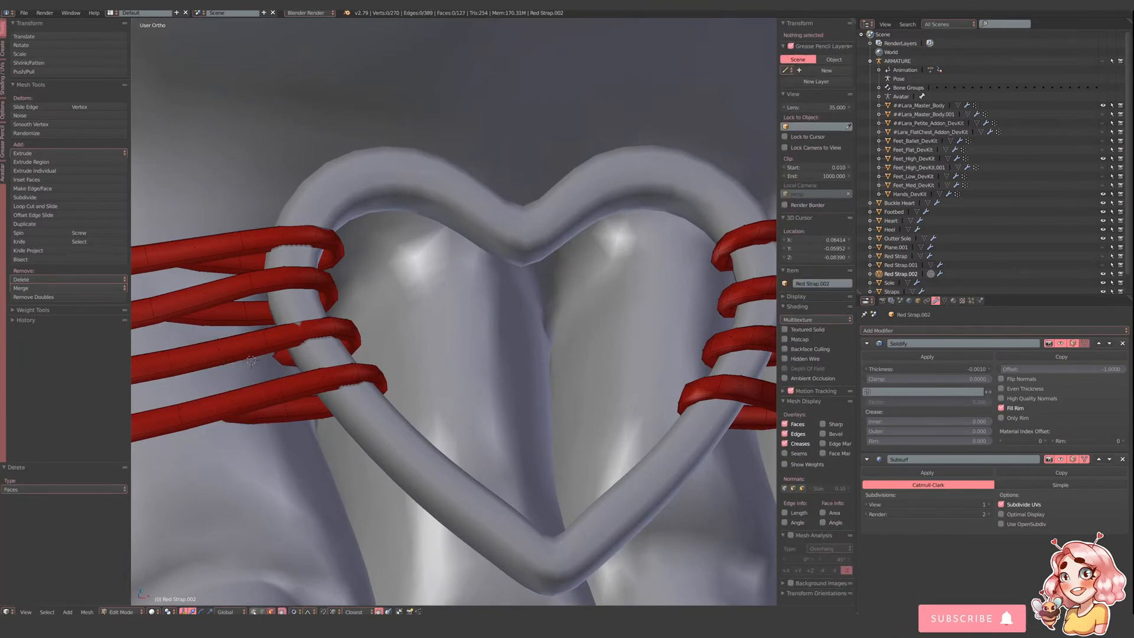
- Close the third big-toe strip's loop around the heart with a new face between its open end edge and the front strip
shift+right_click(283, 355)
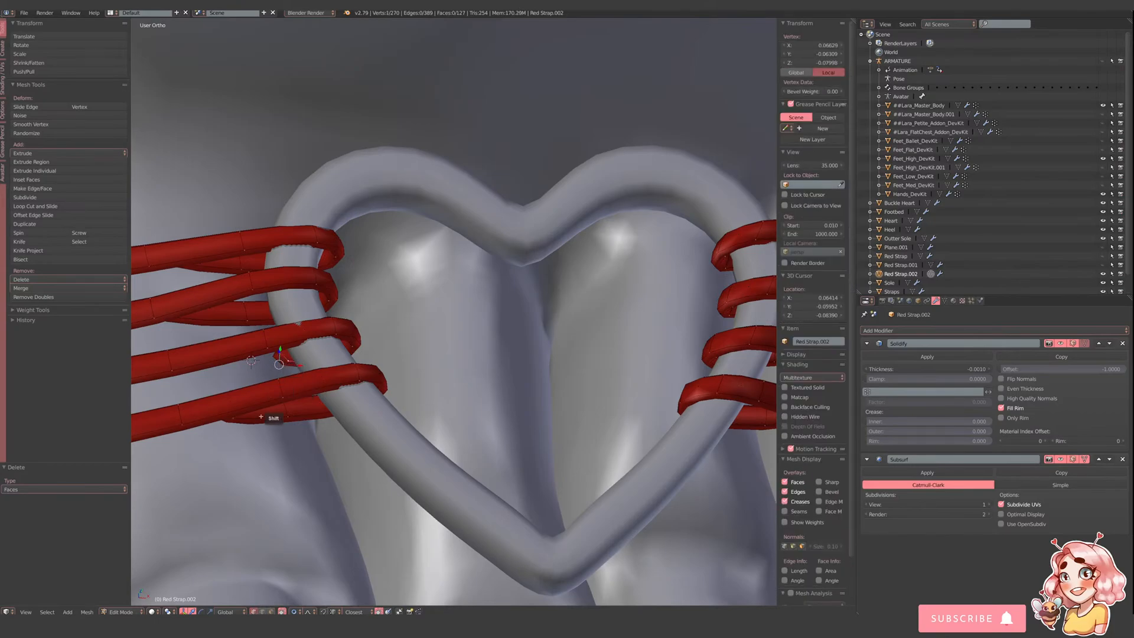
click(262, 612)
shift+right_click(284, 356)
shift+right_click(266, 343)
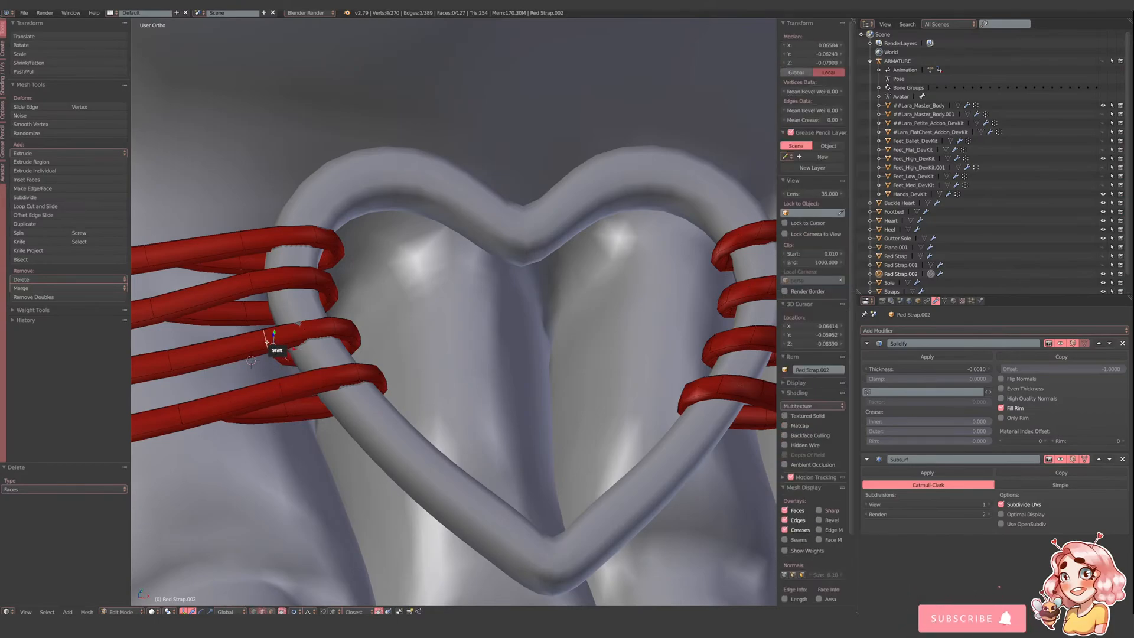
key(f)
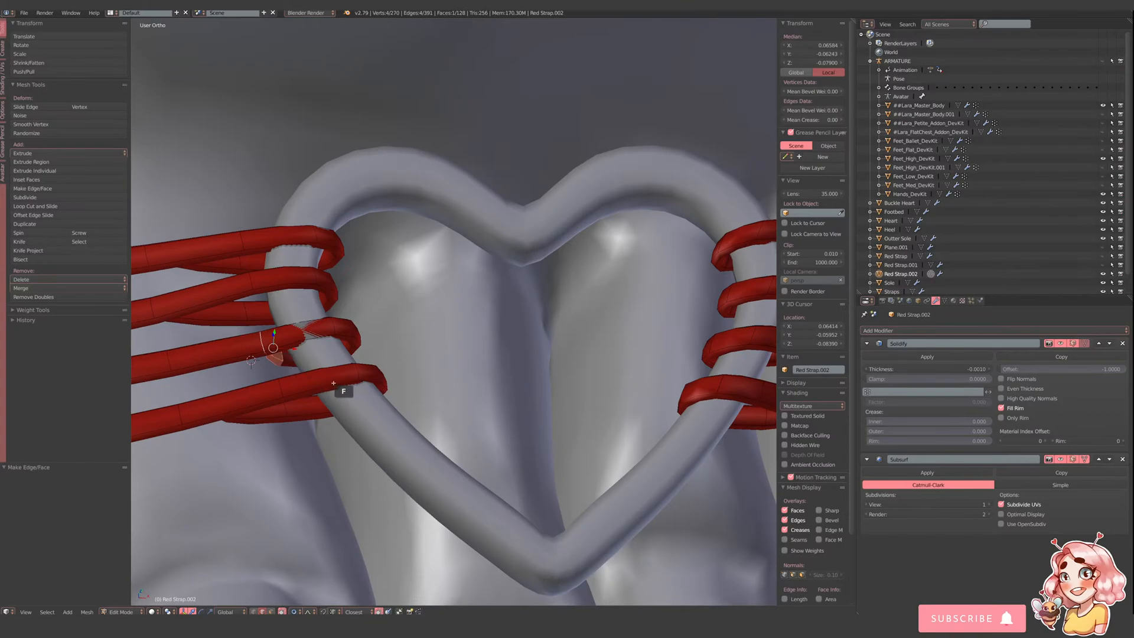
- Delete the return face of the toe-side big-toe strip and fill a face from its open end edge to the front strip
shift+middle_drag(333, 384, 370, 424)
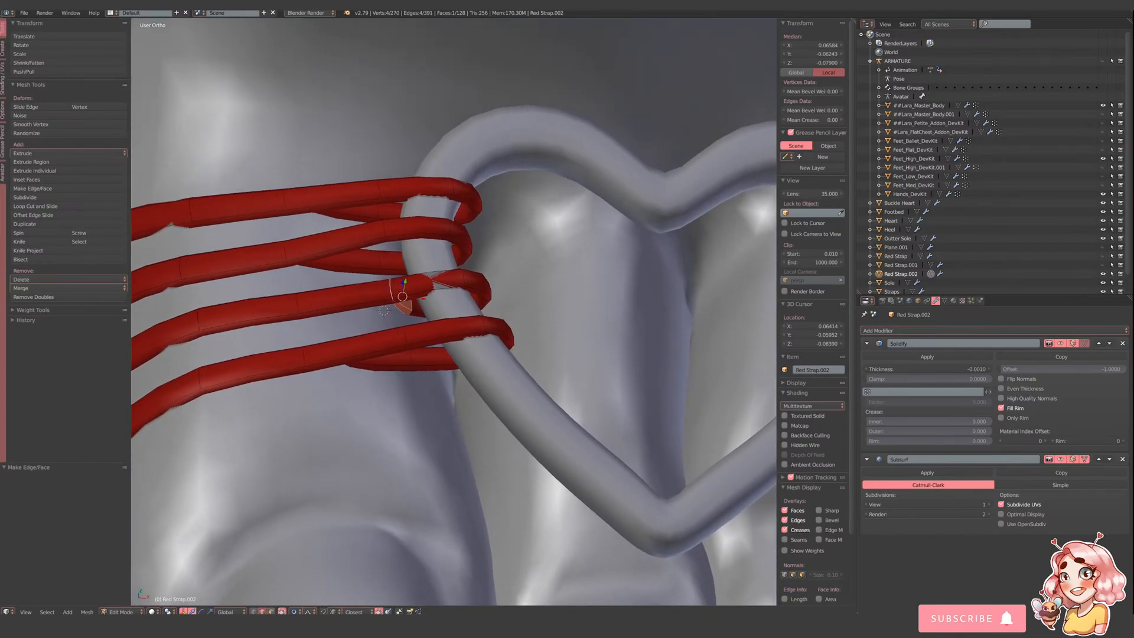
key(g)
key(x)
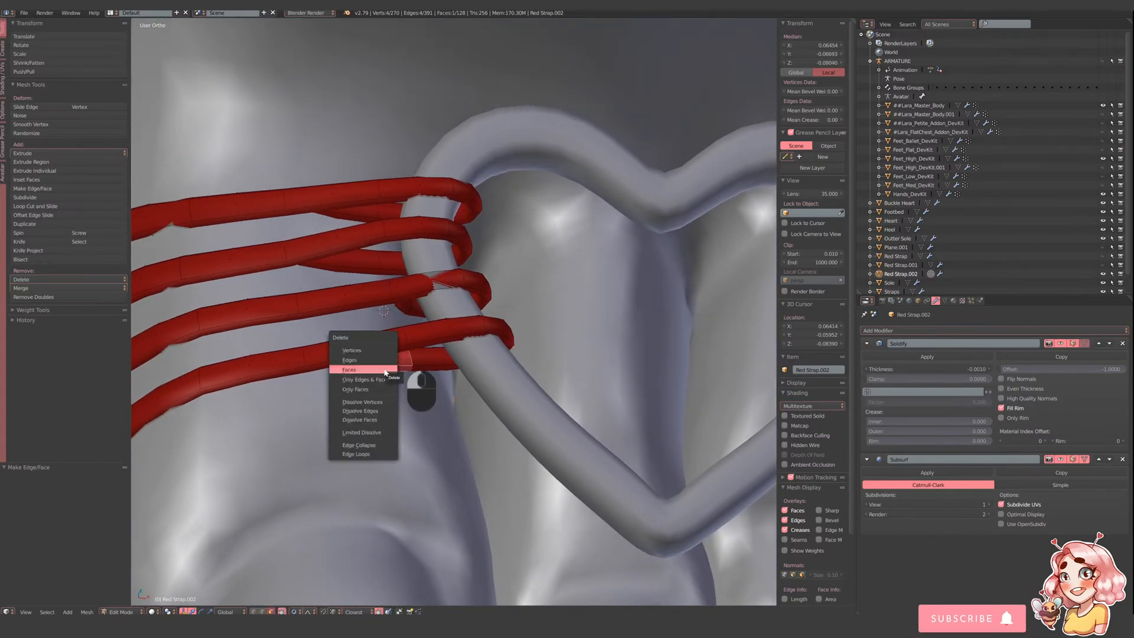
click(378, 369)
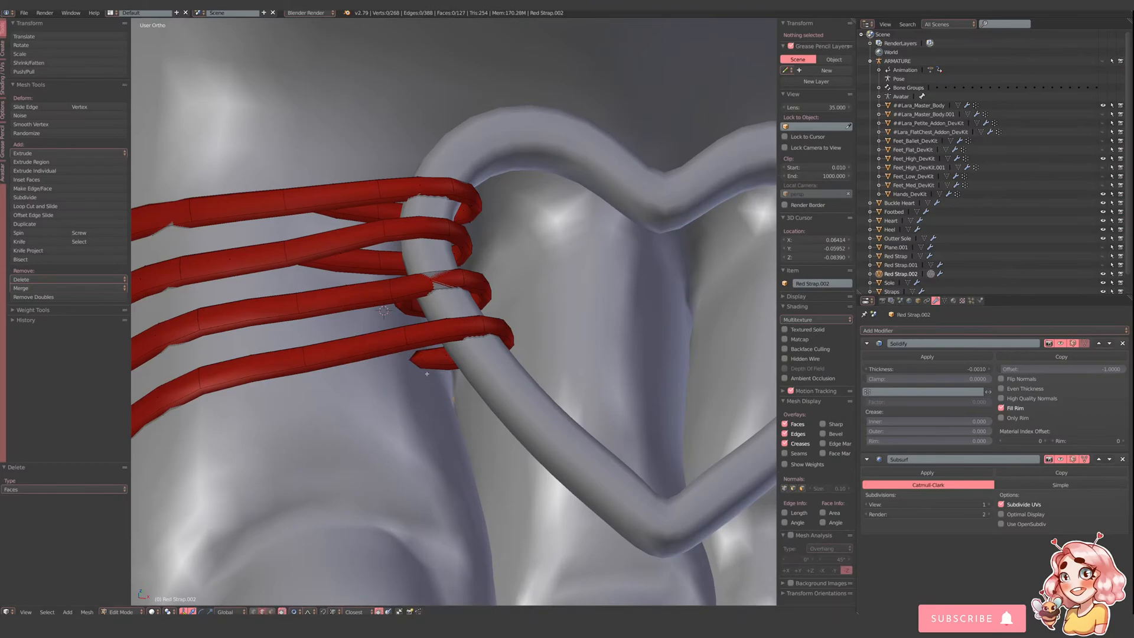
right_click(420, 357)
shift+right_click(408, 335)
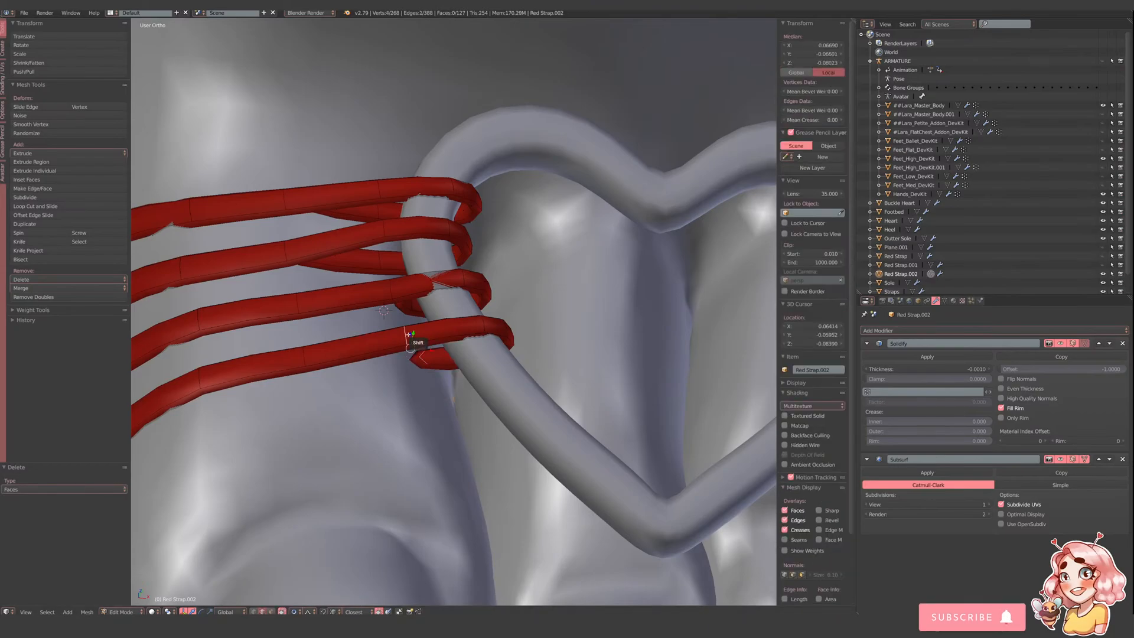
key(f)
- Delete the return faces behind the two ankle-side big-toe strips next to the heart
middle_drag(559, 368, 576, 458)
click(271, 612)
right_click(450, 358)
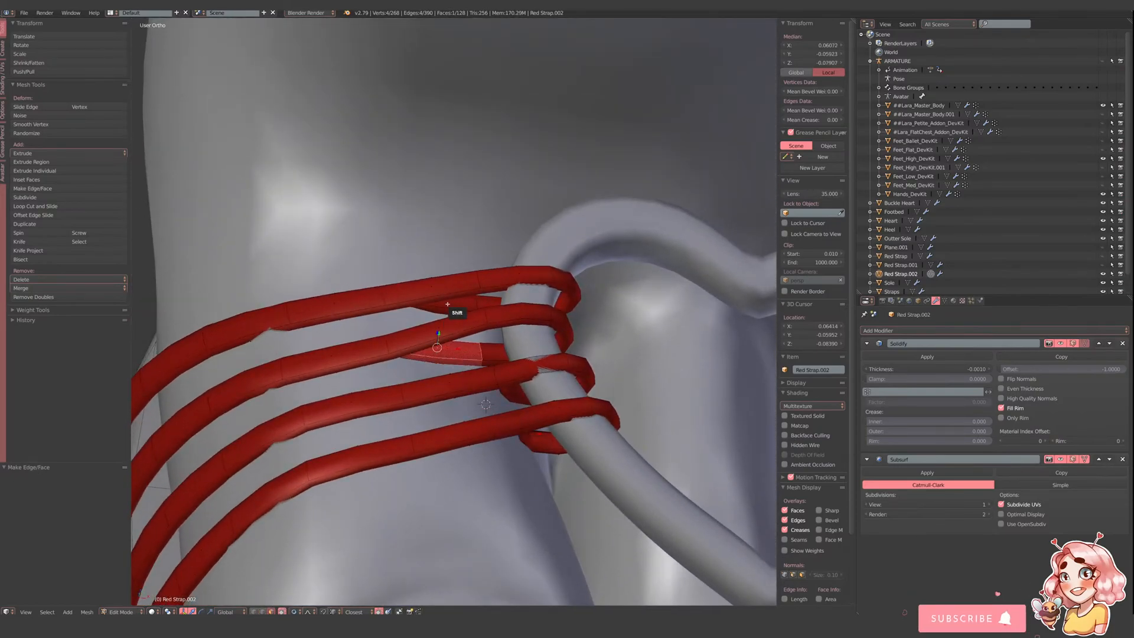
shift+right_click(455, 307)
key(x)
click(450, 305)
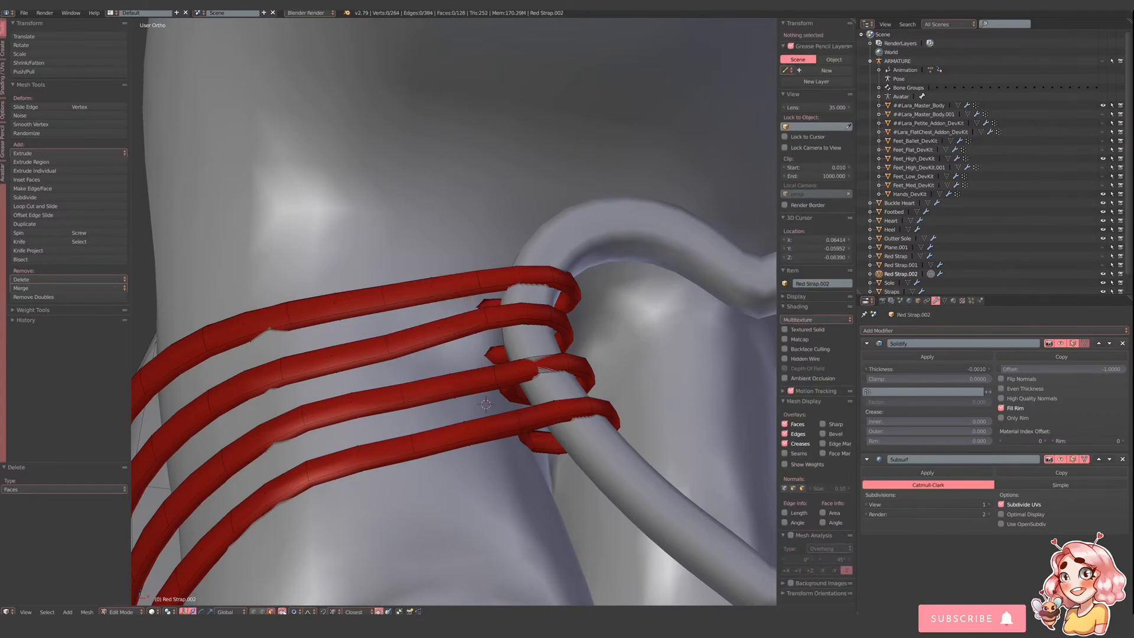
- Join the open loop ends of the two ankle-side big-toe strips to their front strips with new faces
right_click(490, 357)
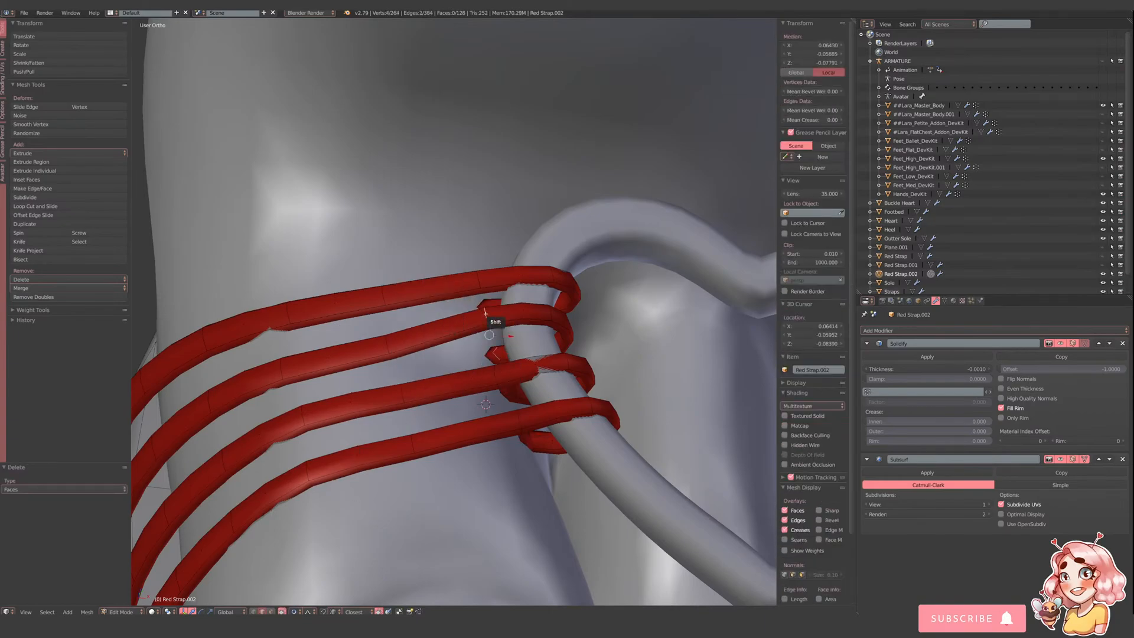
key(f)
right_click(490, 300)
shift+right_click(479, 275)
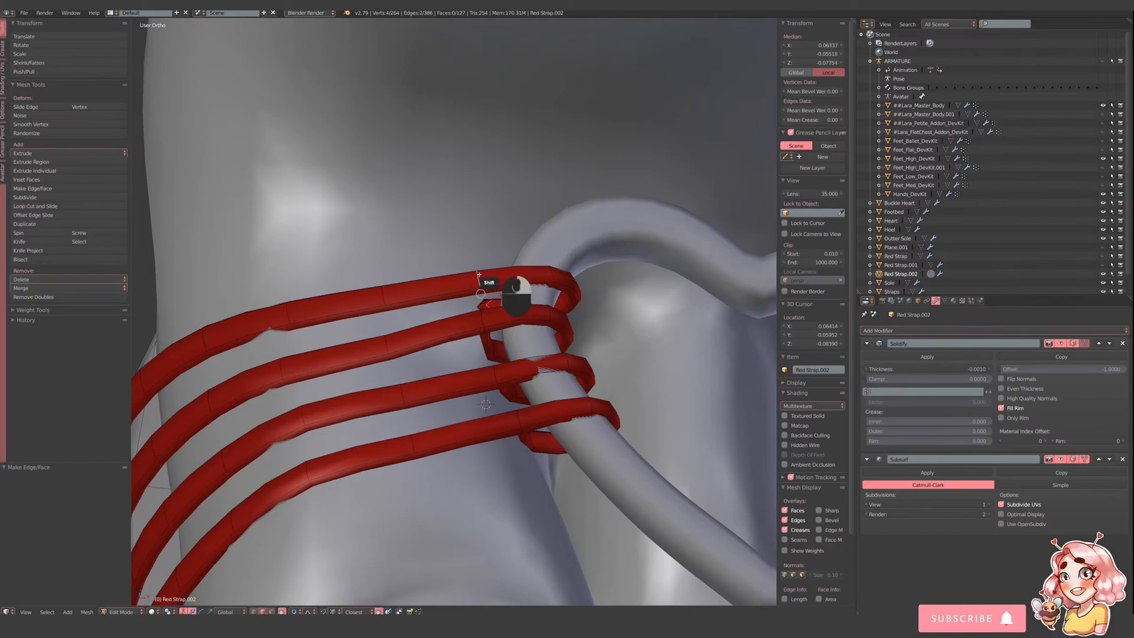
key(f)
- Raise the inner edges of the big-toe strip loops around the heart along Z, the last one by about 0.0006
middle_drag(480, 278, 537, 334)
scroll(524, 313, up, 4)
right_click(534, 334)
drag(543, 336, 524, 315)
key(s)
right_click(524, 315)
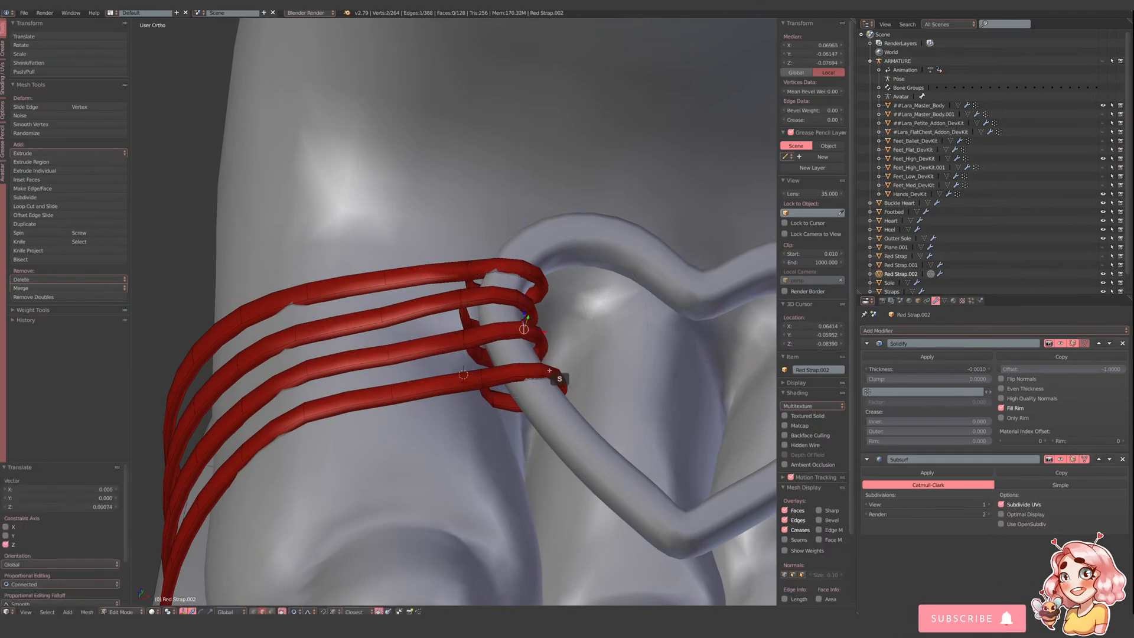
drag(544, 357, 544, 350)
- Nudge the ankle-side big-toe strip's loop around the heart very slightly along negative Y
scroll(543, 351, down, 3)
middle_drag(539, 348, 482, 318)
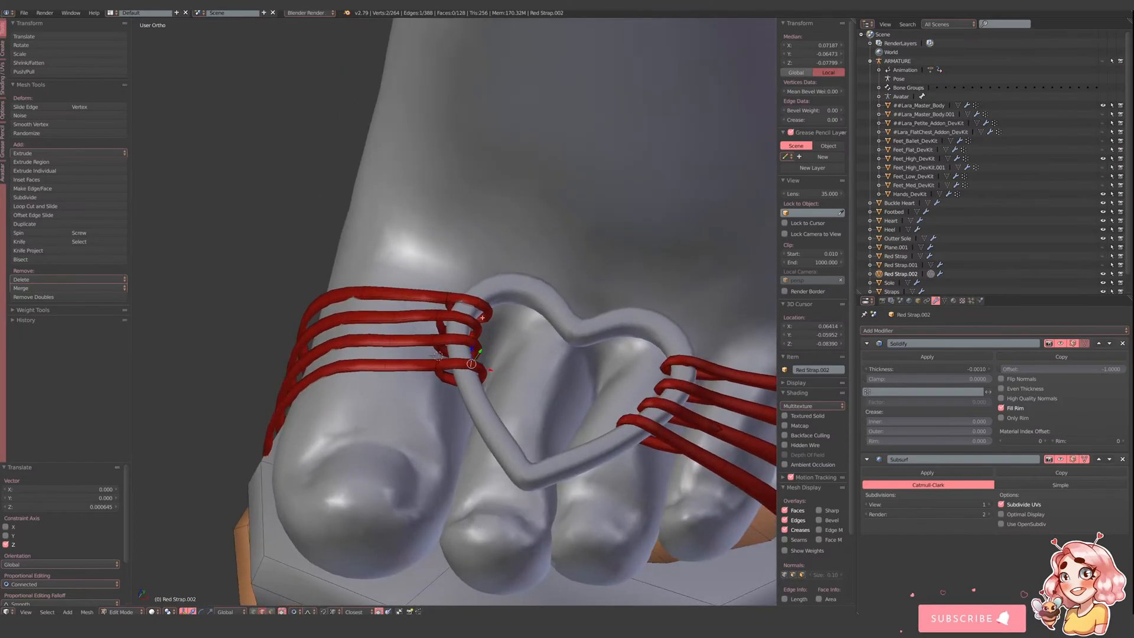
drag(478, 289, 486, 287)
scroll(486, 290, down, 2)
mouse_move(479, 319)
middle_down()
mouse_move(575, 358)
mouse_move(494, 331)
middle_up()
scroll(476, 366, up, 3)
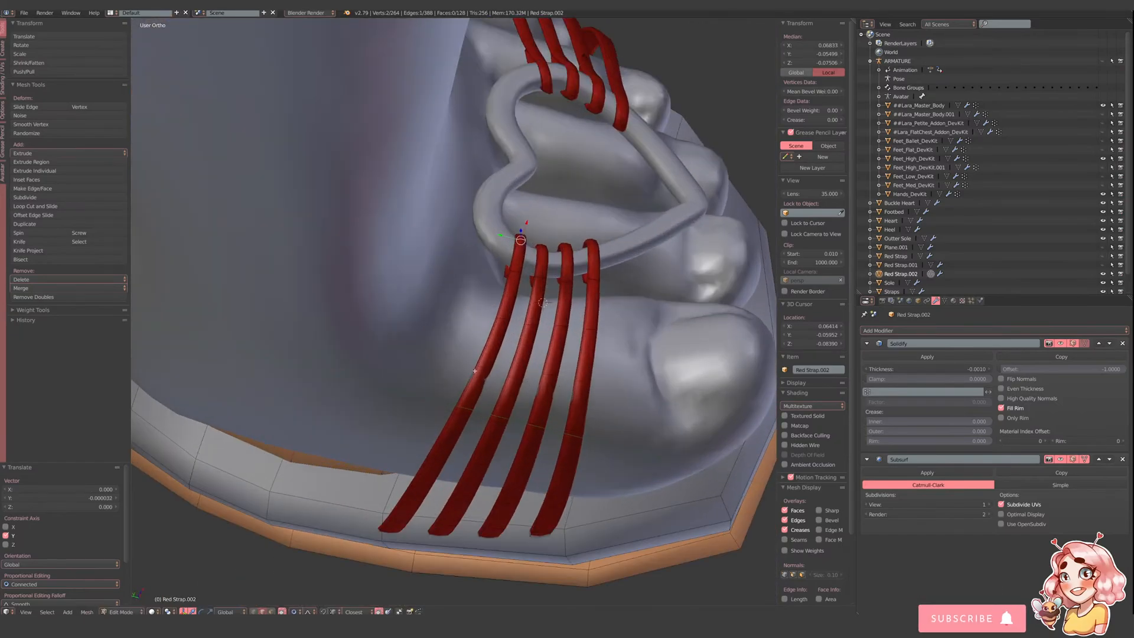
- Pull the loop ends of the two ankle-side big-toe strips tighter against the heart, one about 0.0009 along negative X
key(g)
right_click(491, 374)
scroll(502, 371, down, 4)
middle_drag(511, 369, 482, 410)
scroll(474, 319, up, 3)
scroll(496, 372, up, 4)
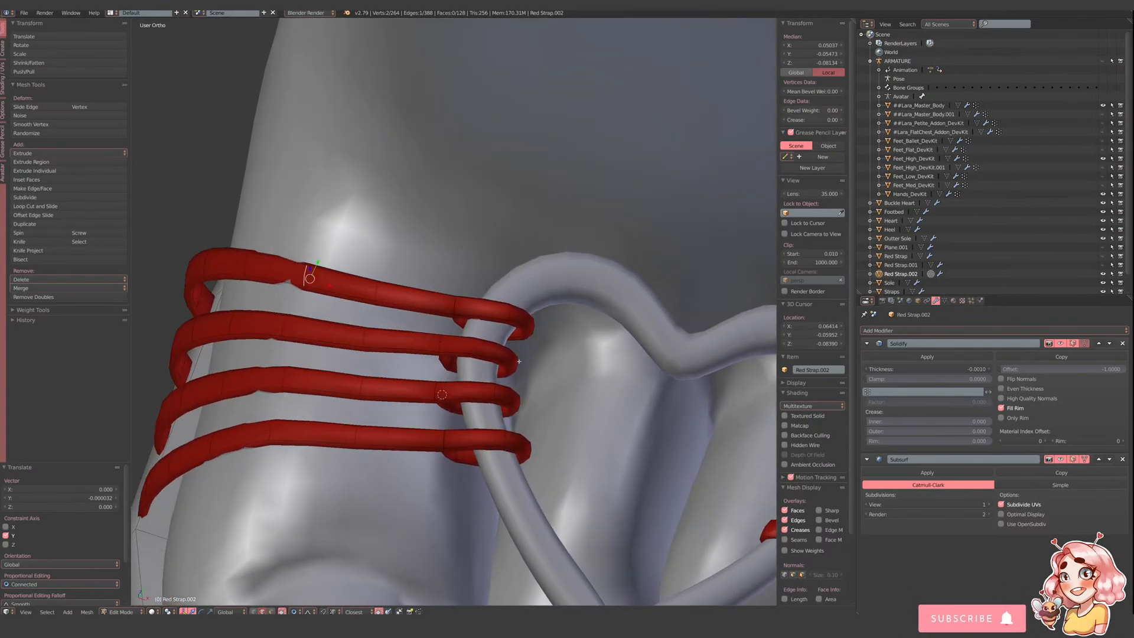
key(g)
key(x)
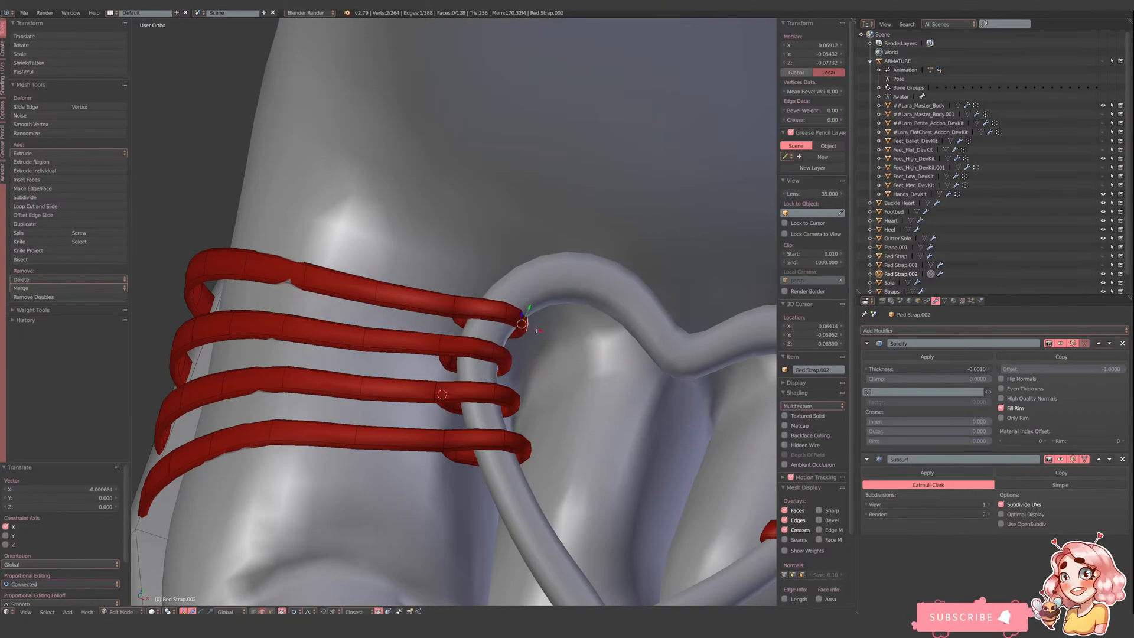
click(524, 304)
- Pull the loop ends of the two toe-side big-toe strips slightly tighter against the heart and finish editing the strap
right_click(516, 407)
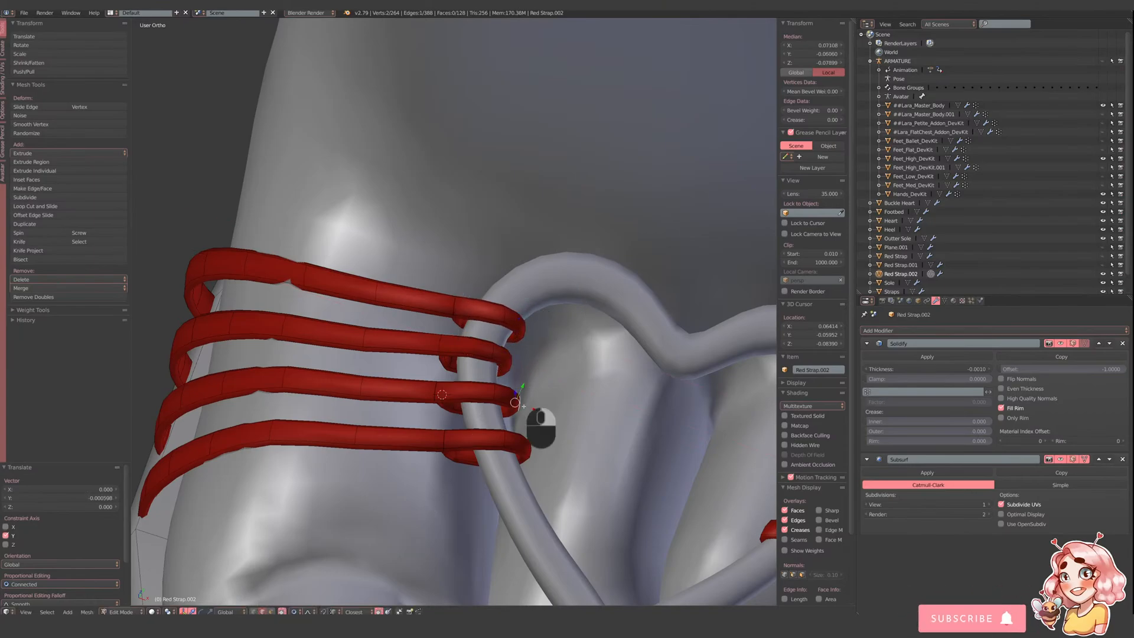
drag(529, 407, 519, 407)
right_click(533, 450)
drag(548, 452, 539, 451)
scroll(539, 452, down, 2)
middle_drag(538, 450, 394, 526)
scroll(511, 417, down, 4)
key(Tab)
key(a)
- Extrude the Sole's front edge forward beyond the toes, about 0.014 along negative Y and 0.005 down
right_click(410, 533)
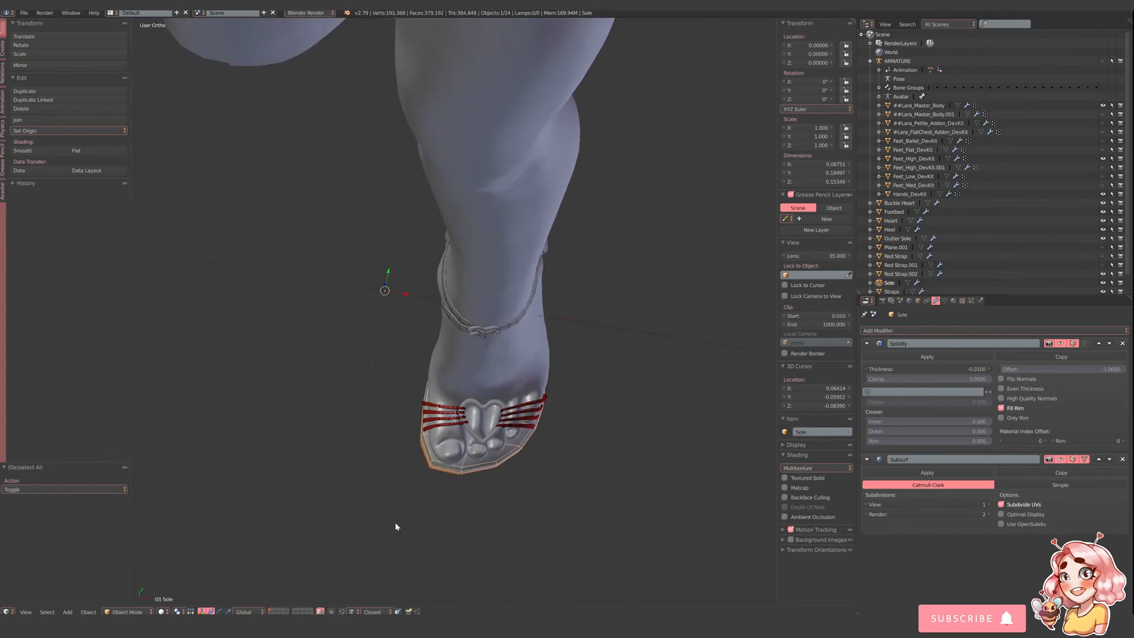
key(Tab)
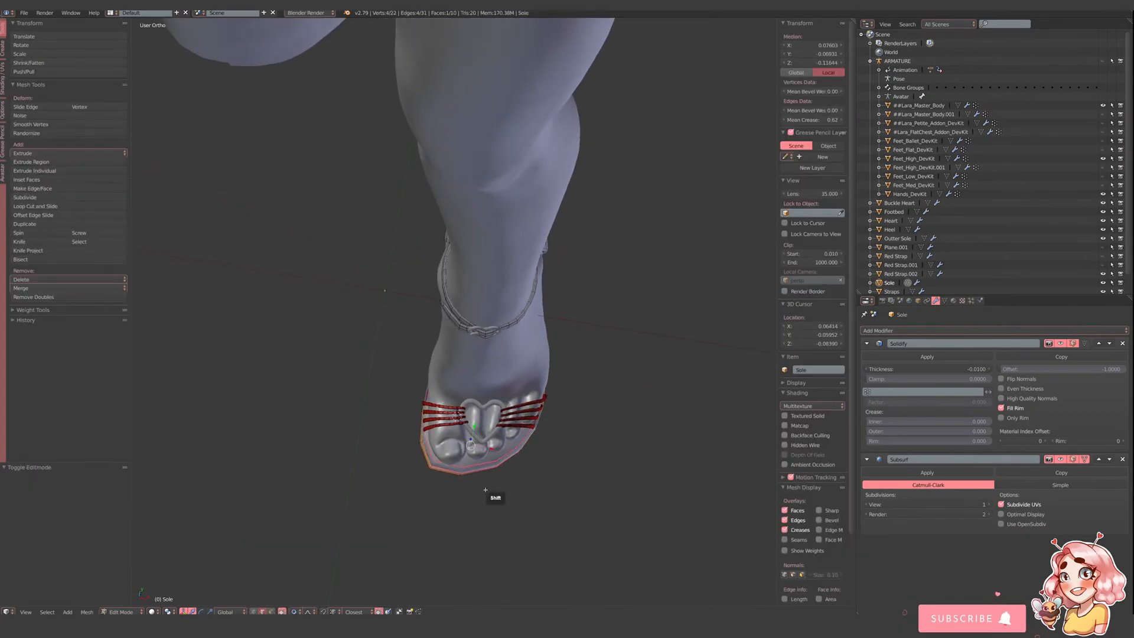
shift+middle_drag(487, 491, 476, 360)
scroll(471, 372, up, 4)
right_click(461, 348)
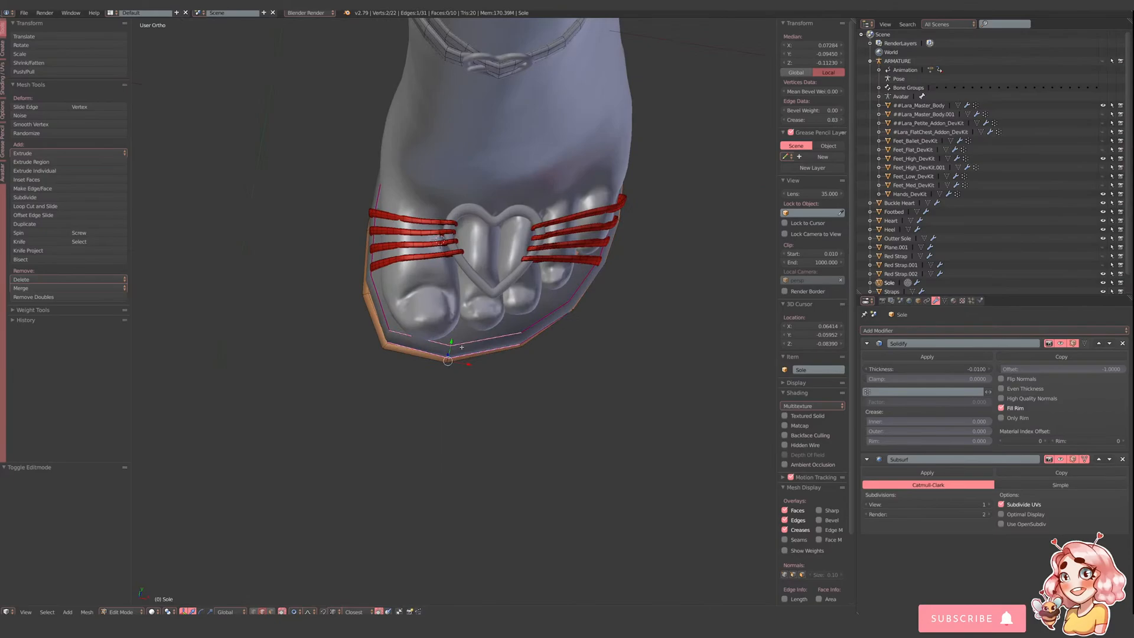
key(e)
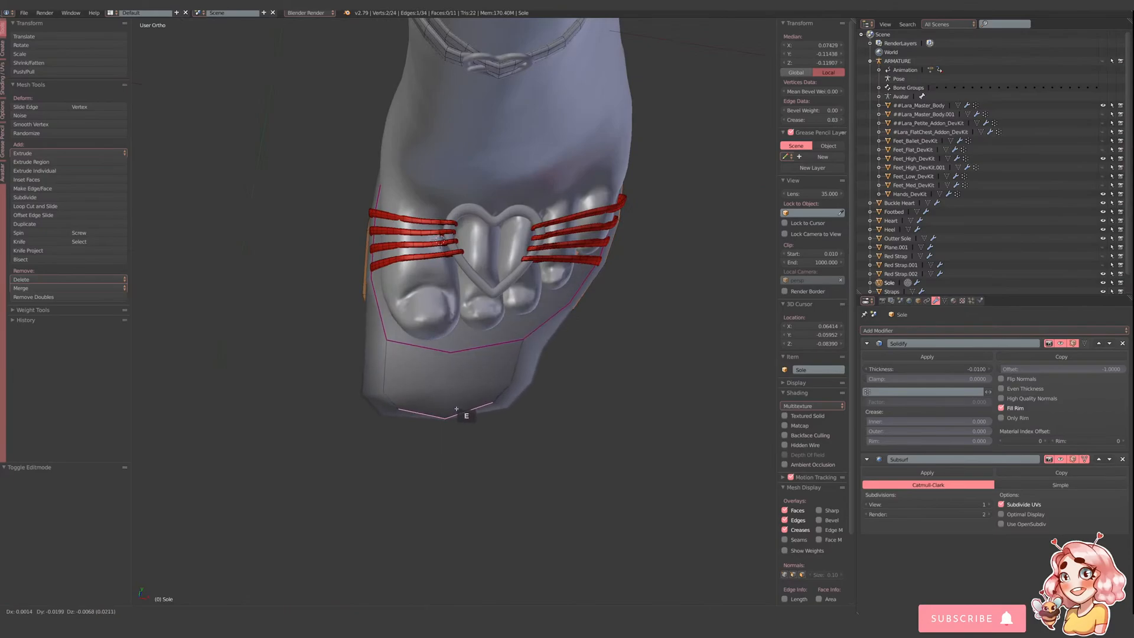
click(457, 390)
- Remove the crease from the Sole's former front edge and crease the new extension's side edges at 0.83
shift+right_click(394, 389)
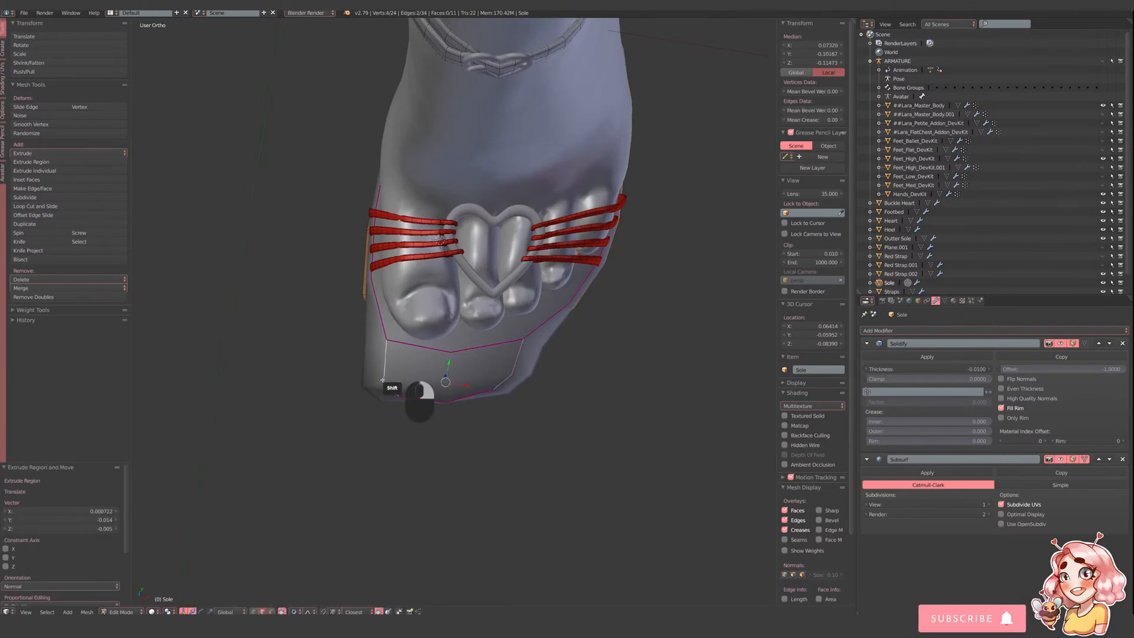
drag(799, 120, 645, 122)
drag(822, 122, 679, 139)
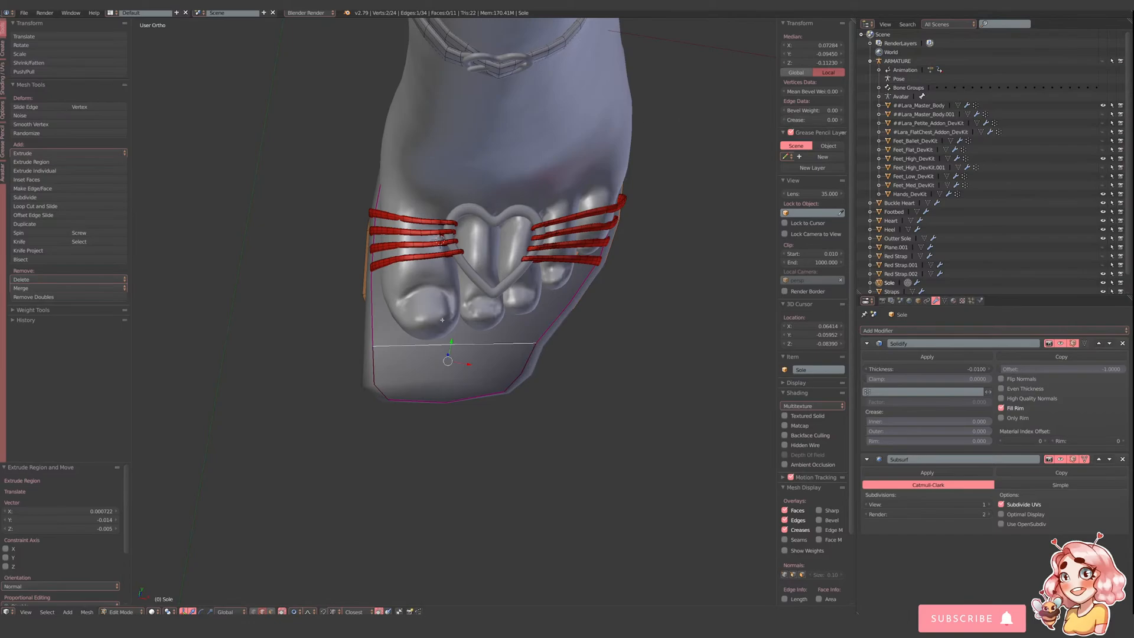
right_click(548, 328)
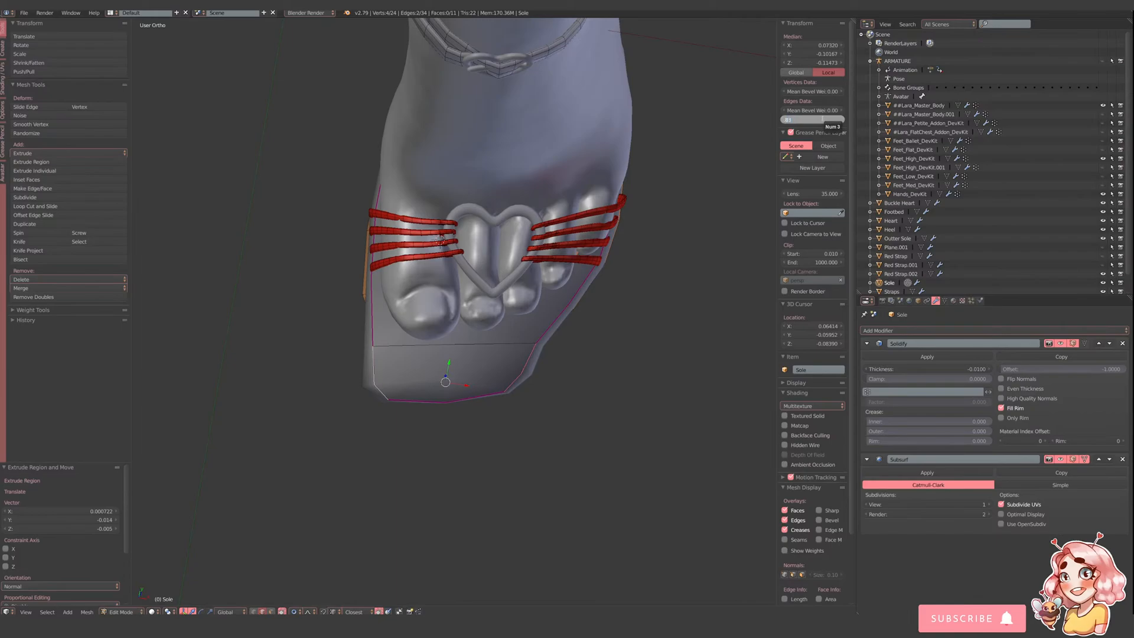
key(Return)
- Taper the Sole's toe extension by scaling its front edge to about 0.124 and slightly adjusting the cross edge behind it
right_click(444, 406)
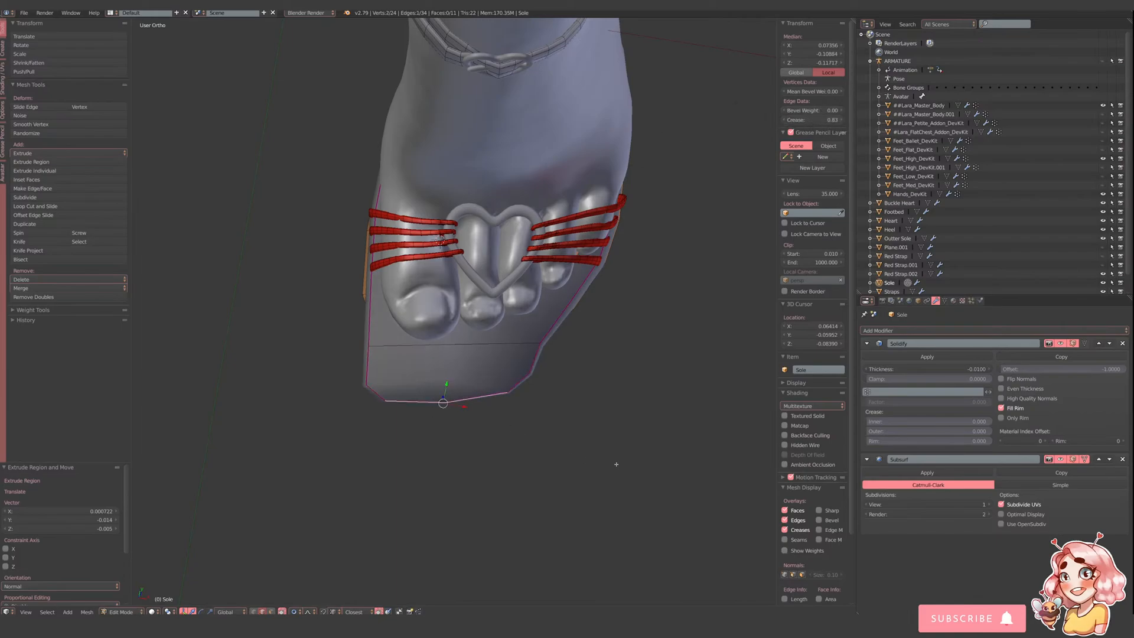
key(s)
click(461, 417)
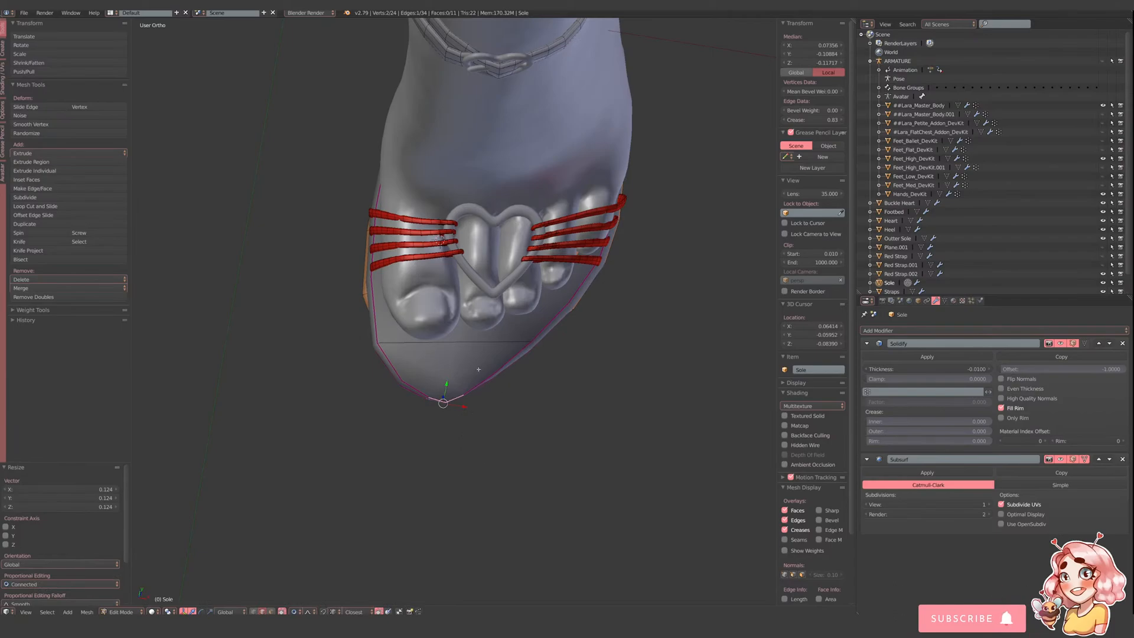
key(s)
click(574, 396)
key(s)
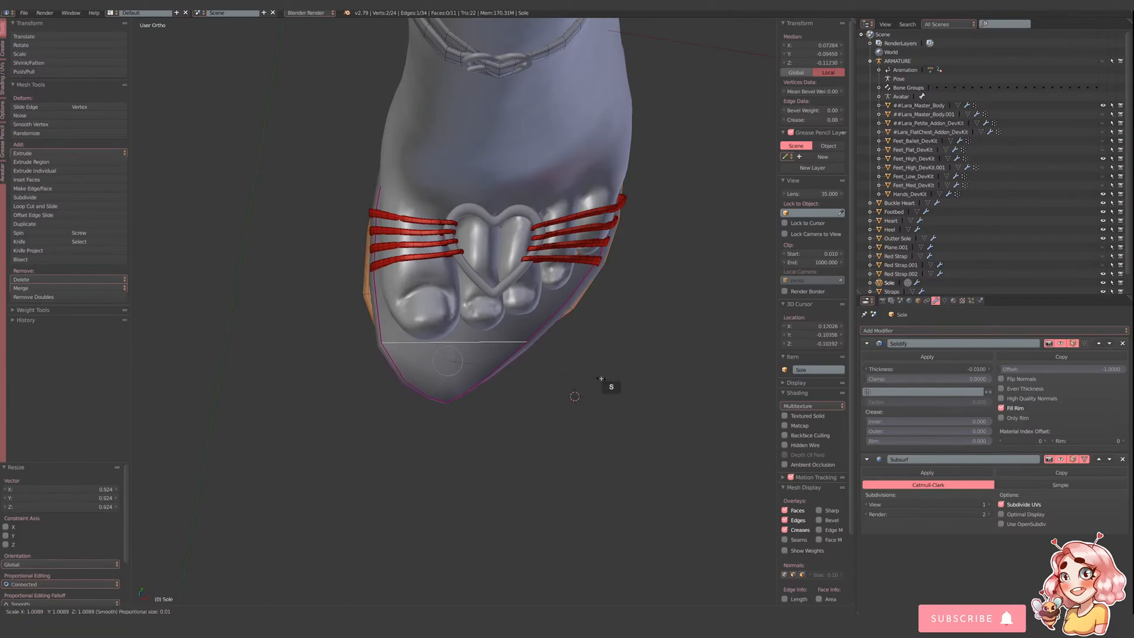
click(608, 384)
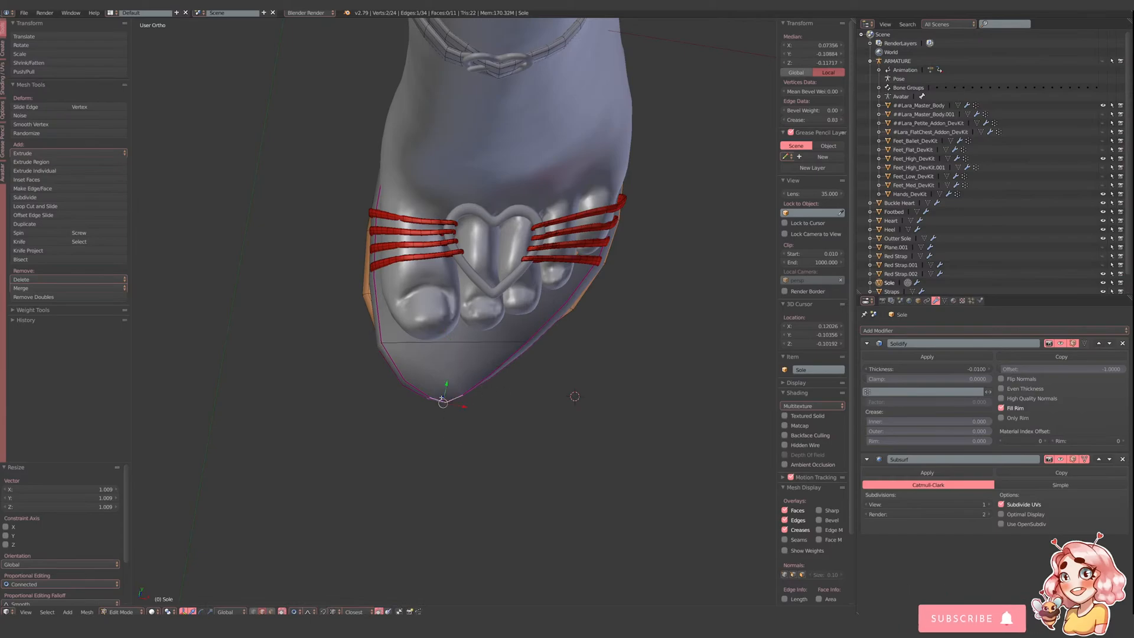
drag(446, 384, 446, 381)
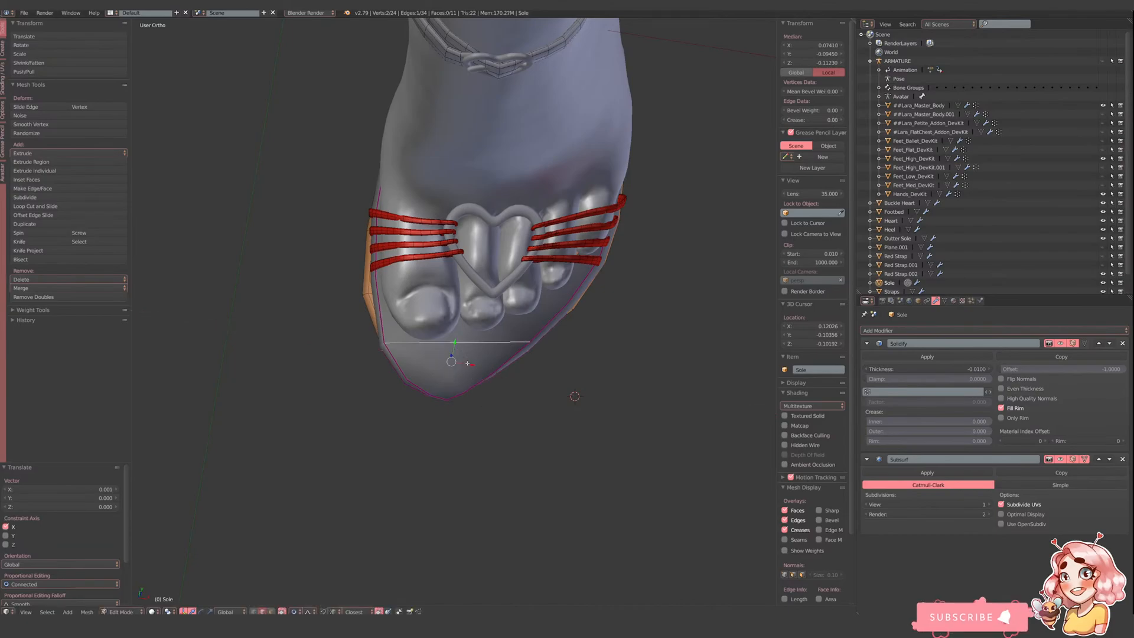
- Shift the cross edge behind the Sole's tip about 0.001 along X and slightly raise the tip's front edge
scroll(535, 394, down, 3)
key(Tab)
key(a)
middle_drag(535, 395, 486, 348)
scroll(473, 361, up, 3)
key(Tab)
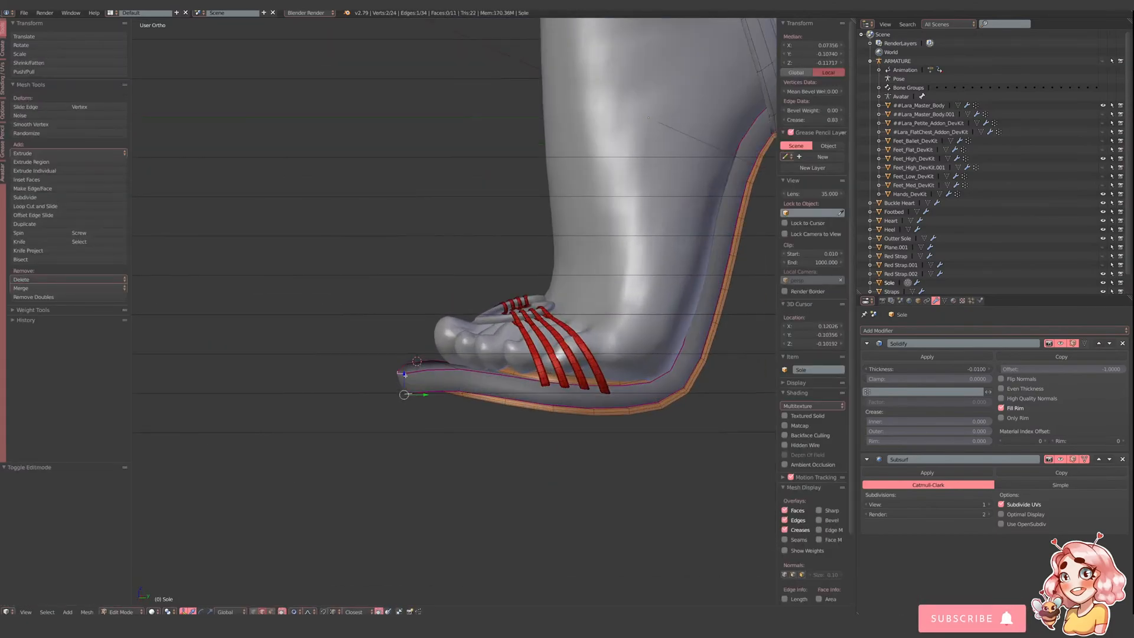
mouse_move(405, 373)
mouse_down()
mouse_move(394, 349)
mouse_move(418, 372)
mouse_up()
middle_drag(443, 387, 519, 428)
key(Tab)
scroll(512, 396, down, 3)
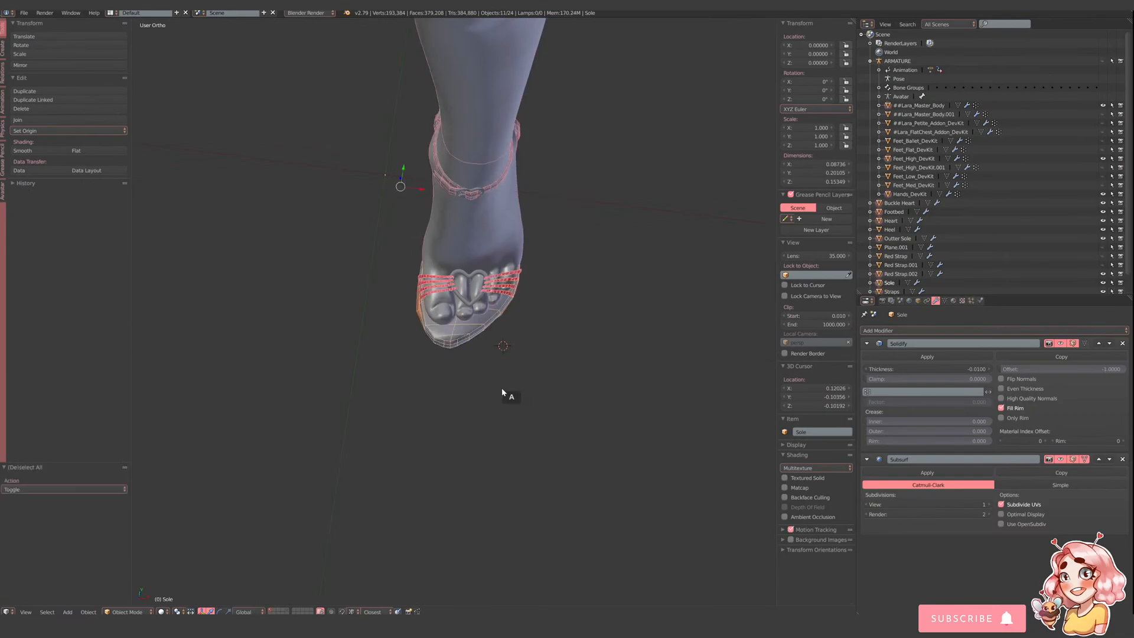
- Extrude the Outter Sole's front edge forward under the extended sole, about 0.019 along negative Y and 0.002 up
middle_drag(501, 388, 535, 334)
key(a)
scroll(536, 334, up, 3)
right_click(444, 416)
key(Tab)
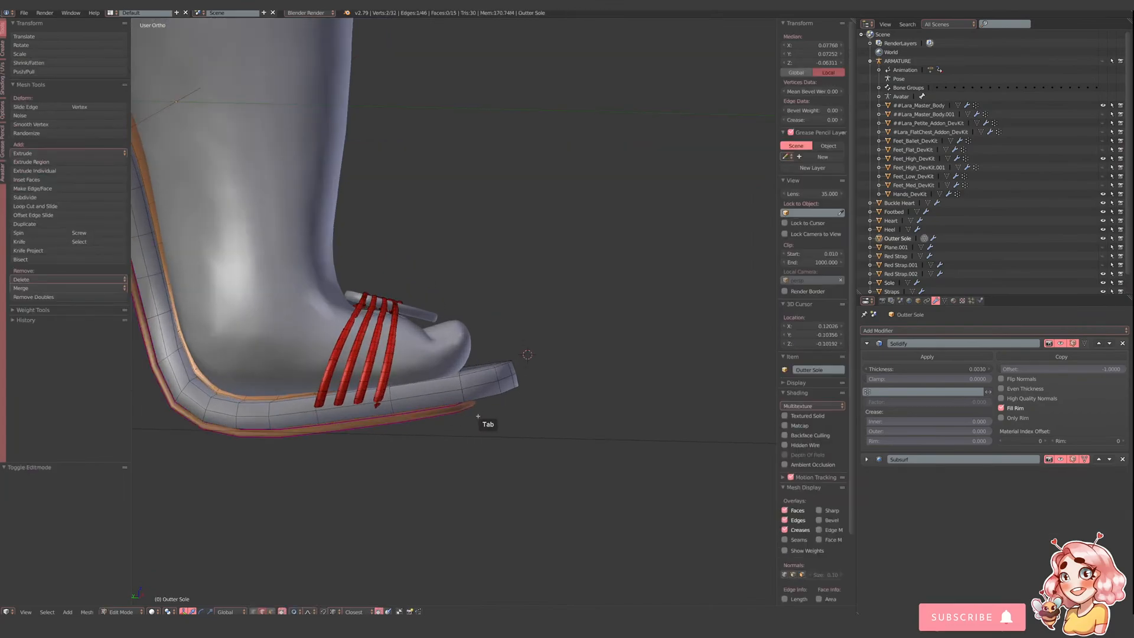
middle_drag(482, 418, 489, 385)
scroll(489, 355, up, 4)
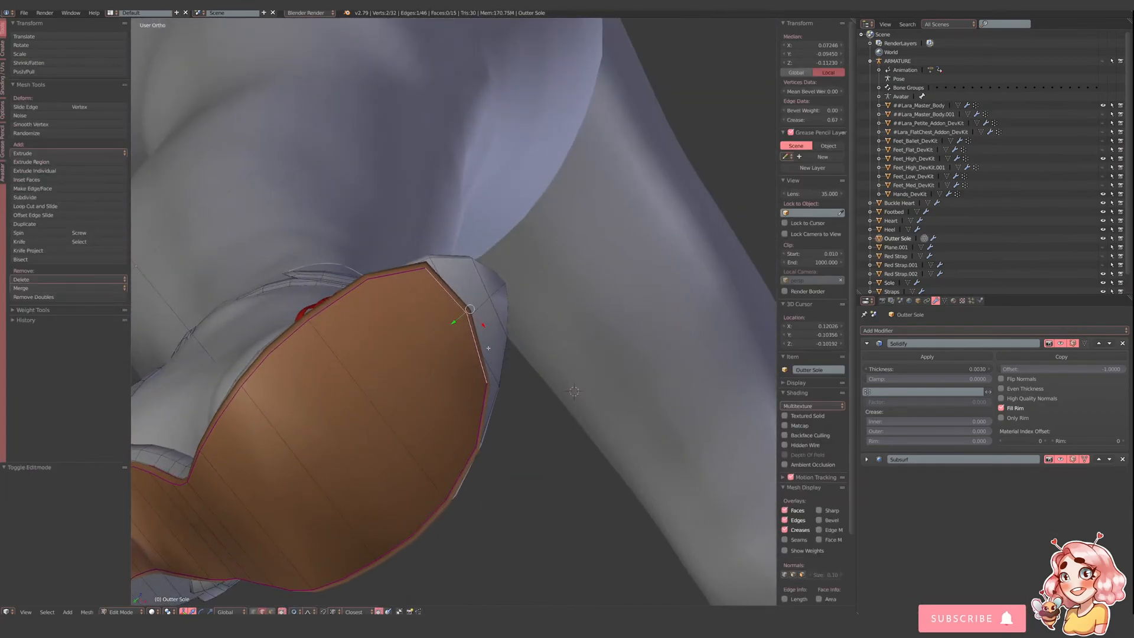
key(e)
click(516, 340)
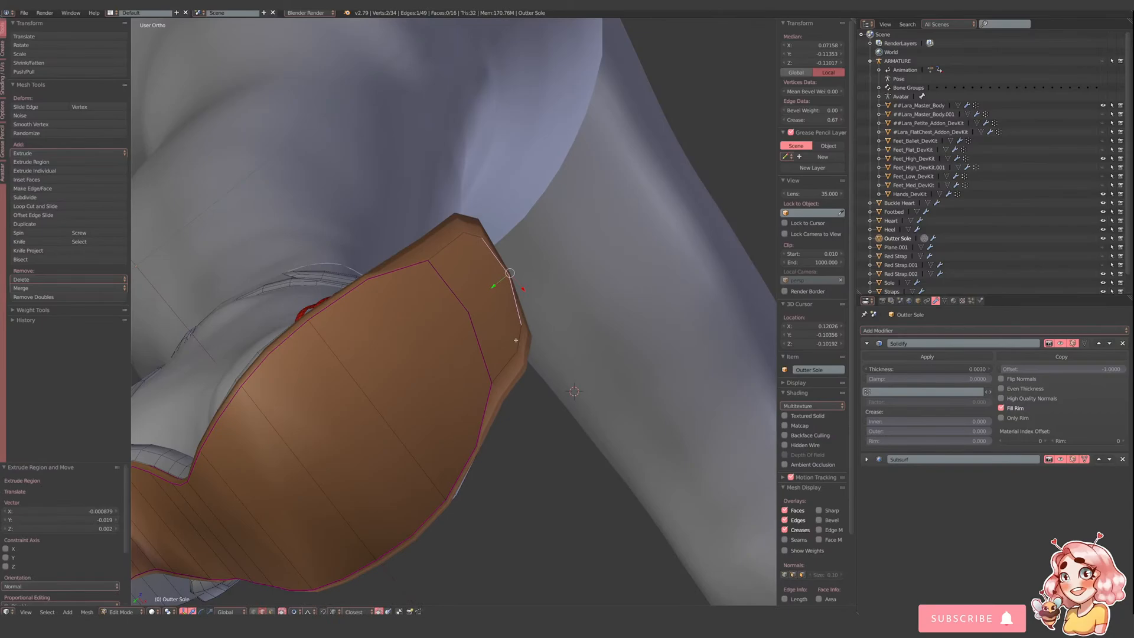
- Crease the Outter Sole extension's side edges at 0.83 and remove the crease from its former front edge
shift+right_click(474, 239)
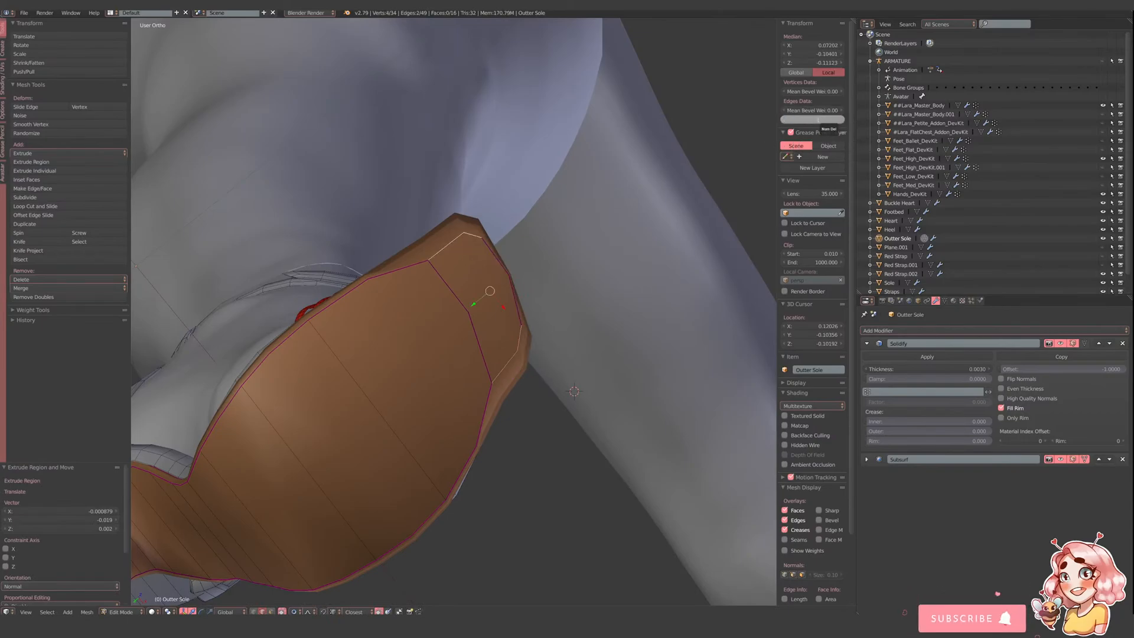
key(Return)
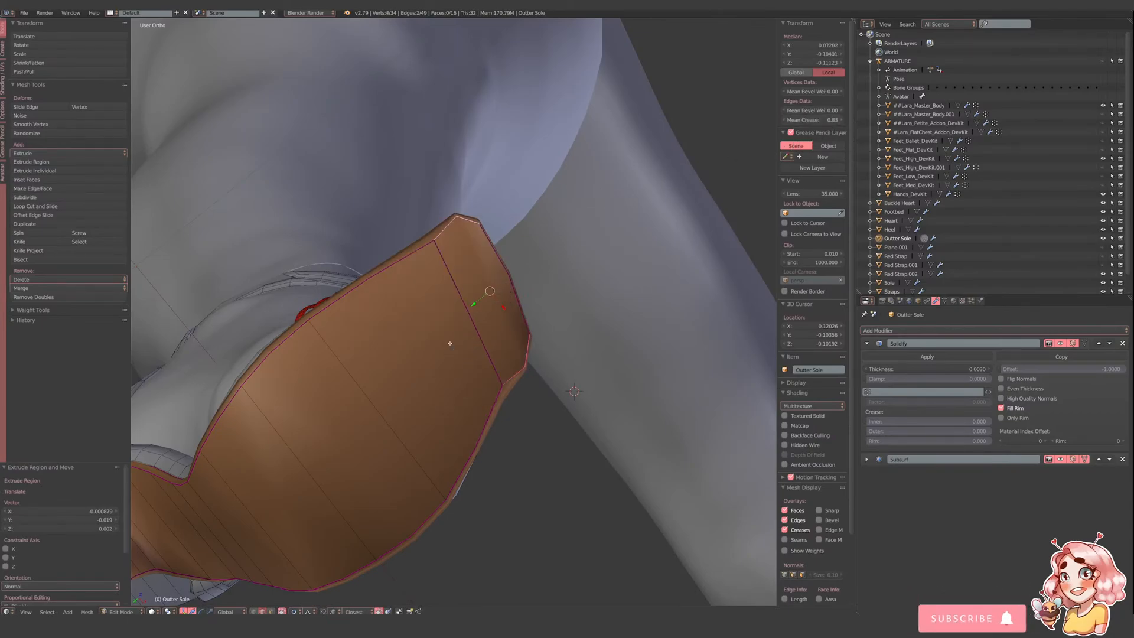
right_click(463, 332)
drag(833, 121, 535, 148)
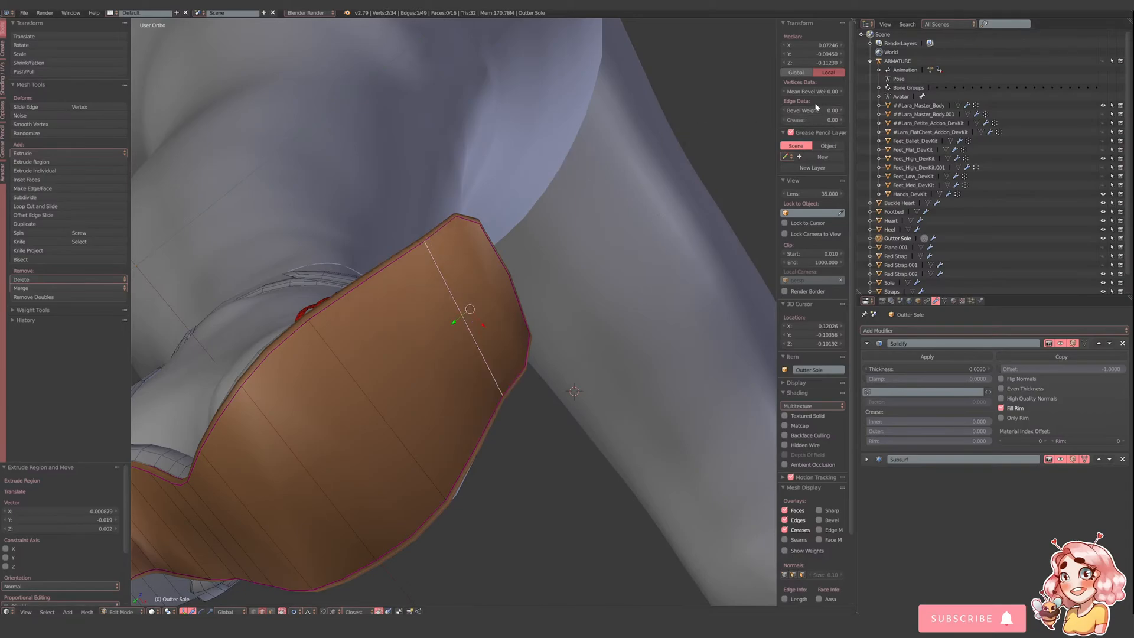
- Narrow the Outter Sole's front edge to a scale of about 0.192 and shift it about 0.005 along X
scroll(582, 301, down, 2)
right_click(491, 305)
key(s)
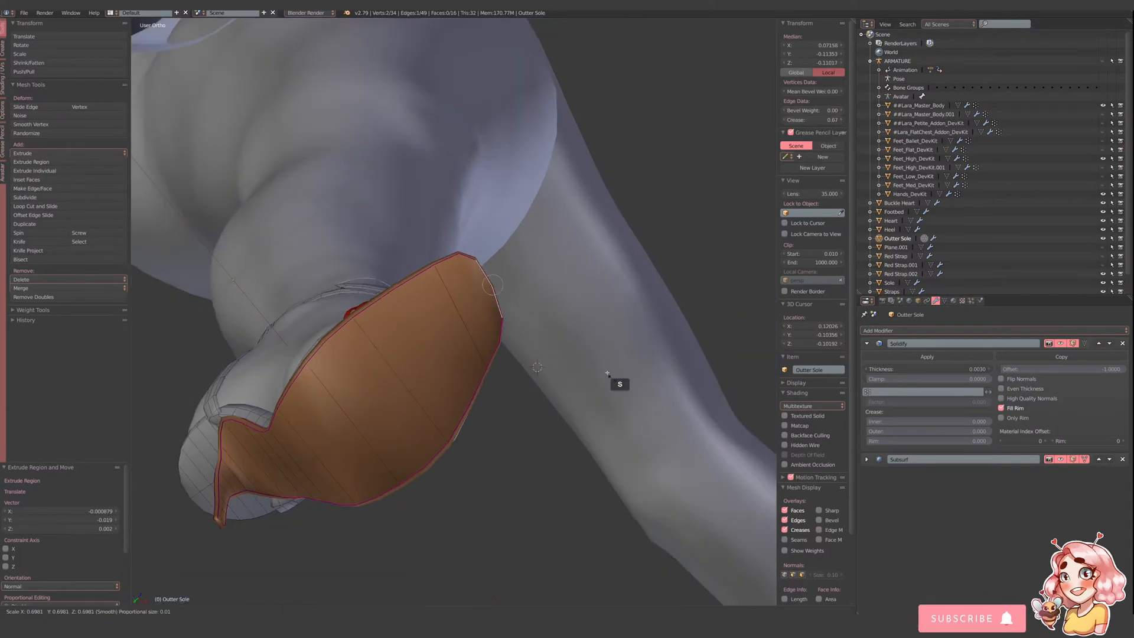
click(532, 286)
middle_drag(570, 342, 526, 442)
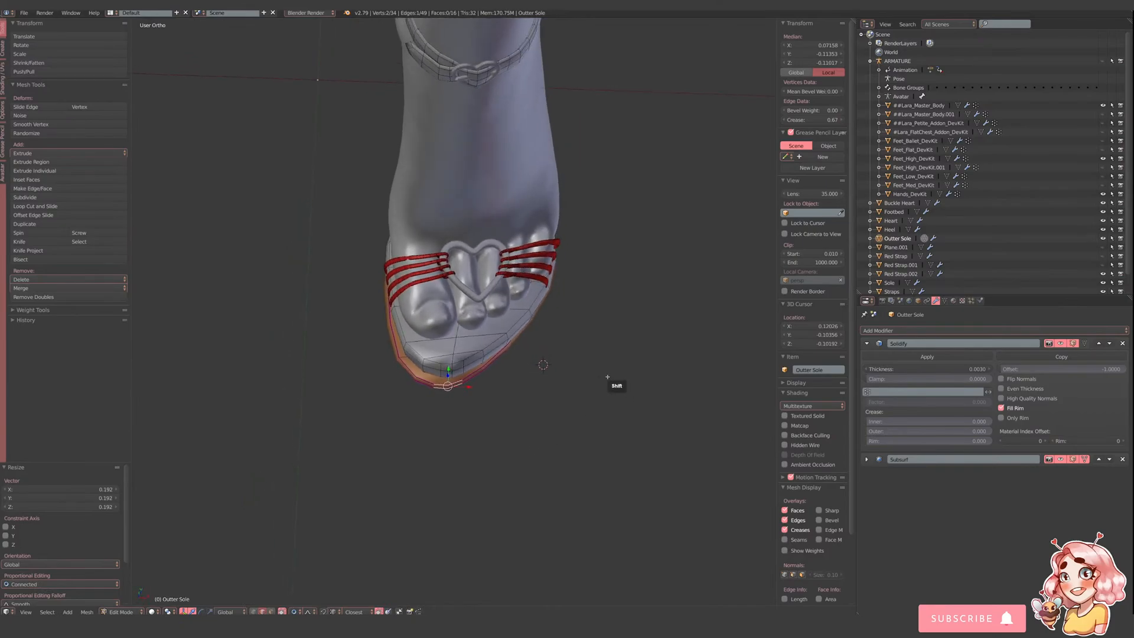
shift+middle_drag(608, 376, 642, 345)
scroll(647, 359, up, 3)
drag(527, 381, 544, 381)
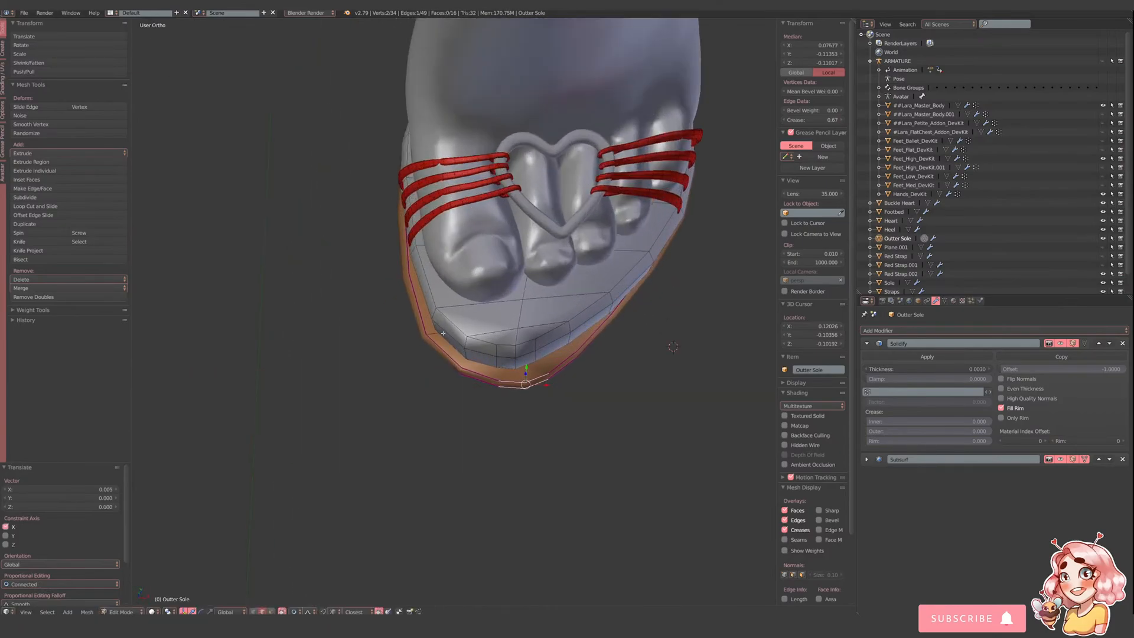
- Scale the Outter Sole's toe cross edge to about 0.859, then shift the front edge 0.004 along negative X and enlarge it about 1.385 times
right_click(432, 335)
key(s)
click(655, 378)
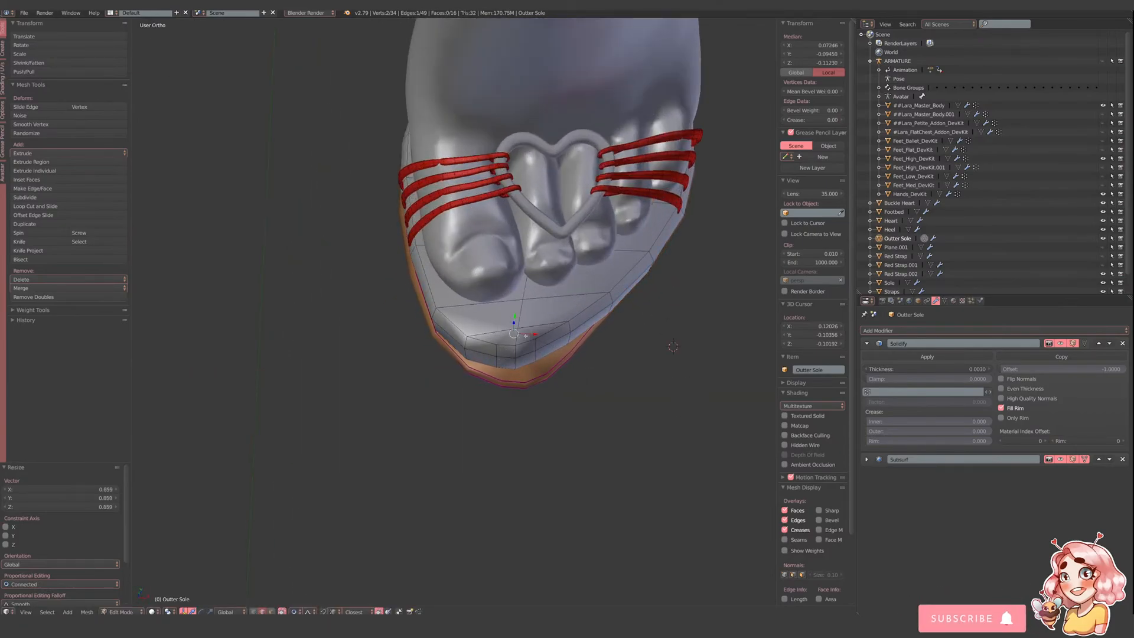
drag(530, 335, 533, 335)
right_click(549, 388)
drag(551, 390, 547, 389)
middle_drag(547, 389, 552, 384)
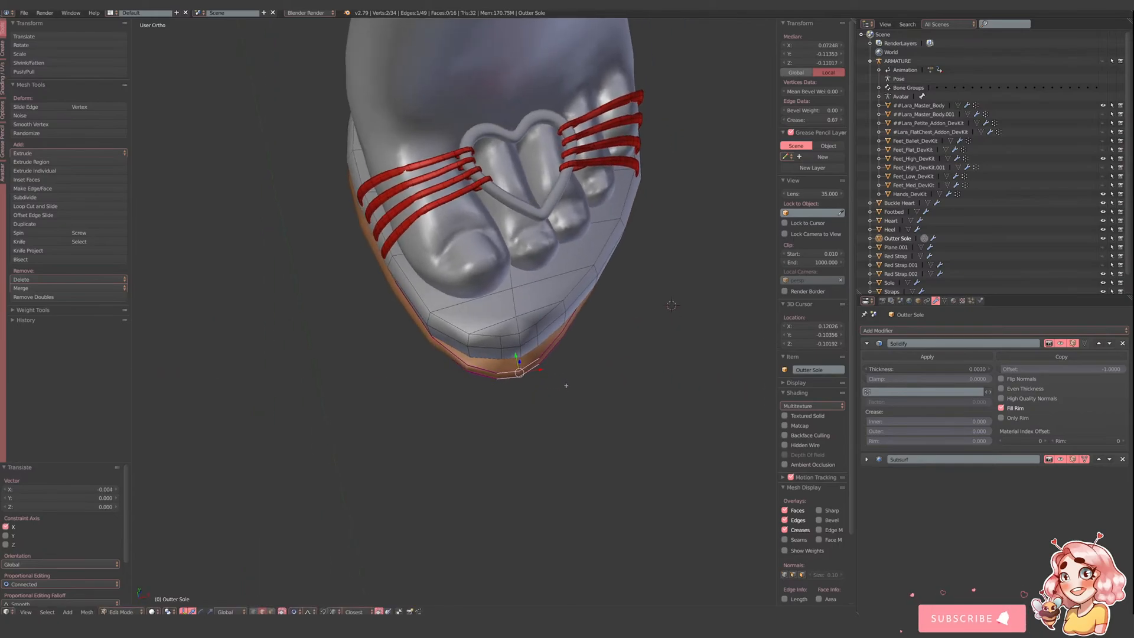
key(s)
click(614, 390)
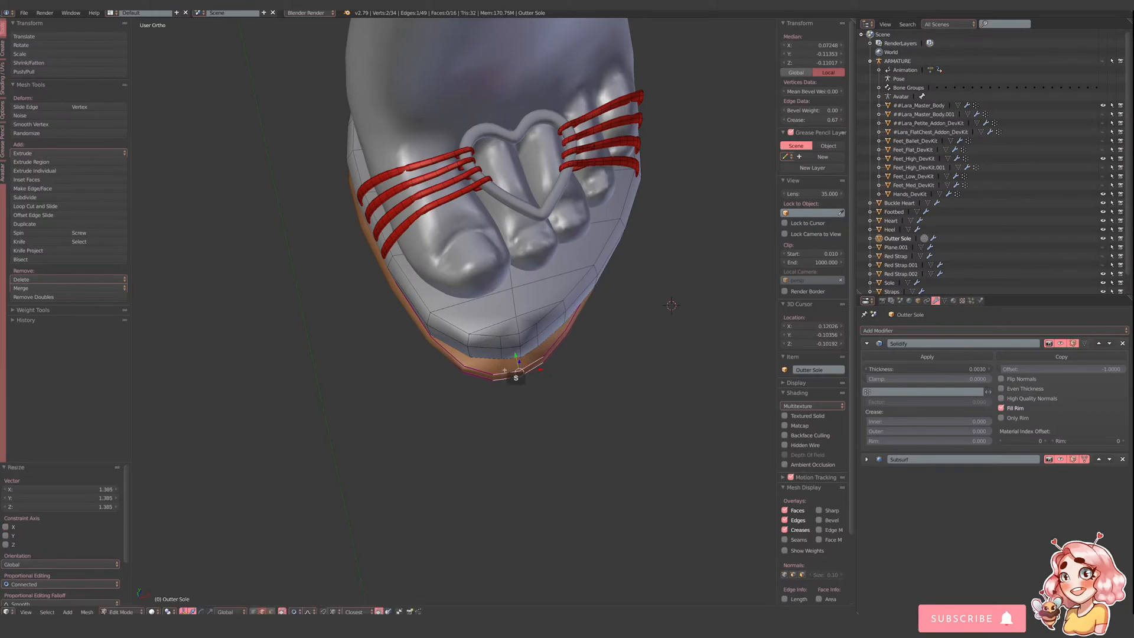
- Move the Outter Sole's front edge back about 0.005 along Y, rescale it, and push it about 0.002 forward under the sole's tip
middle_drag(515, 377, 547, 372)
drag(515, 343, 506, 332)
middle_drag(505, 332, 470, 352)
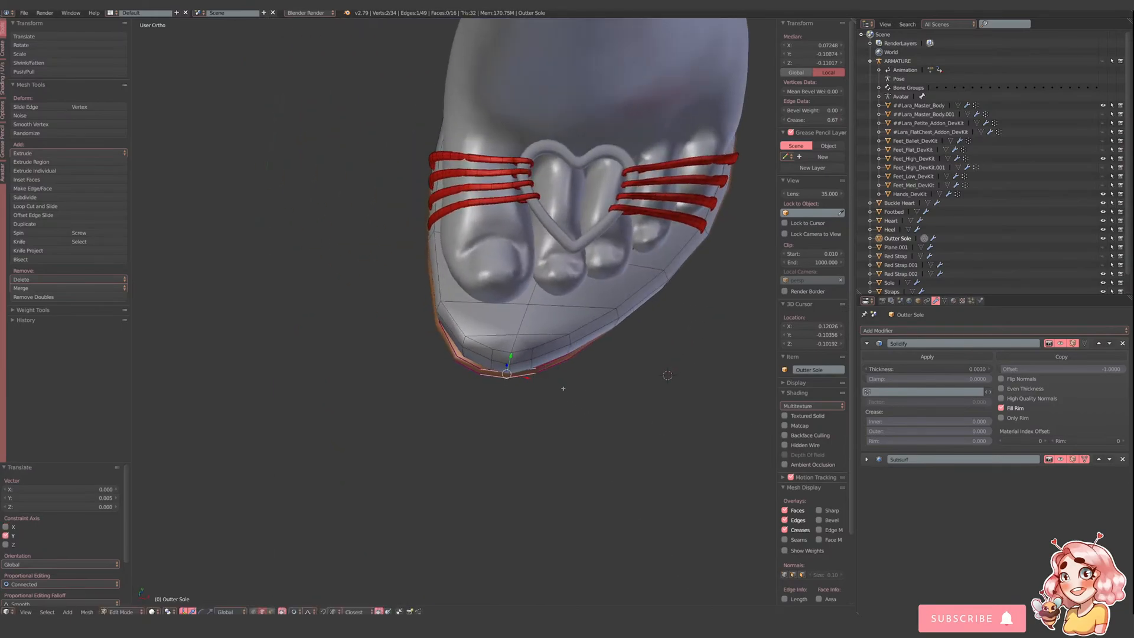
key(s)
click(578, 435)
drag(524, 376, 519, 379)
middle_drag(519, 379, 502, 261)
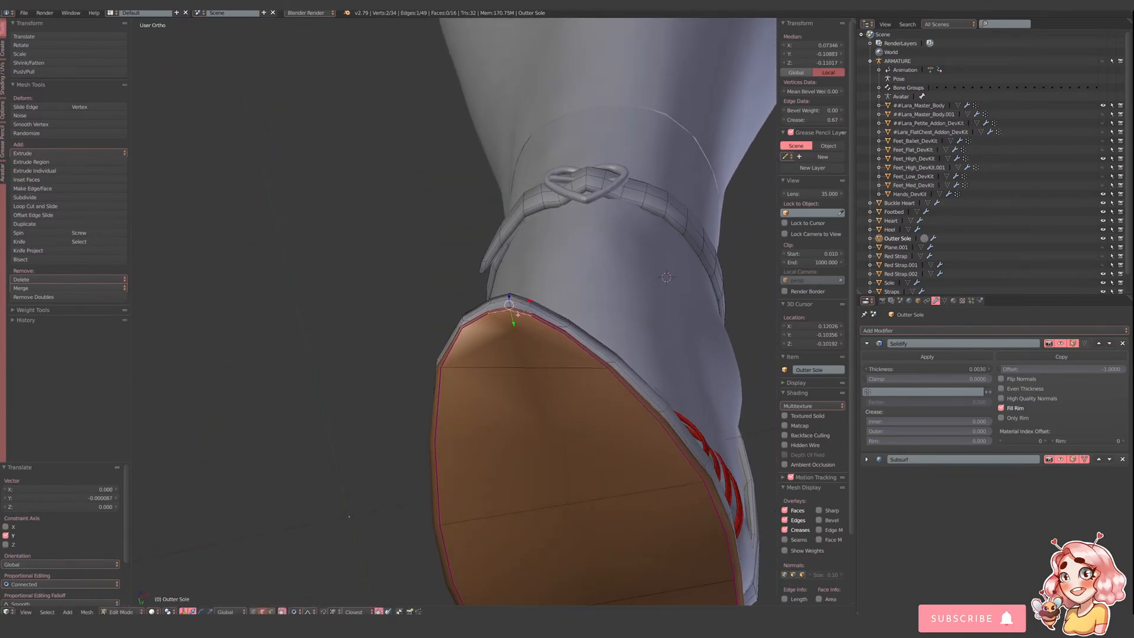
drag(513, 327, 512, 314)
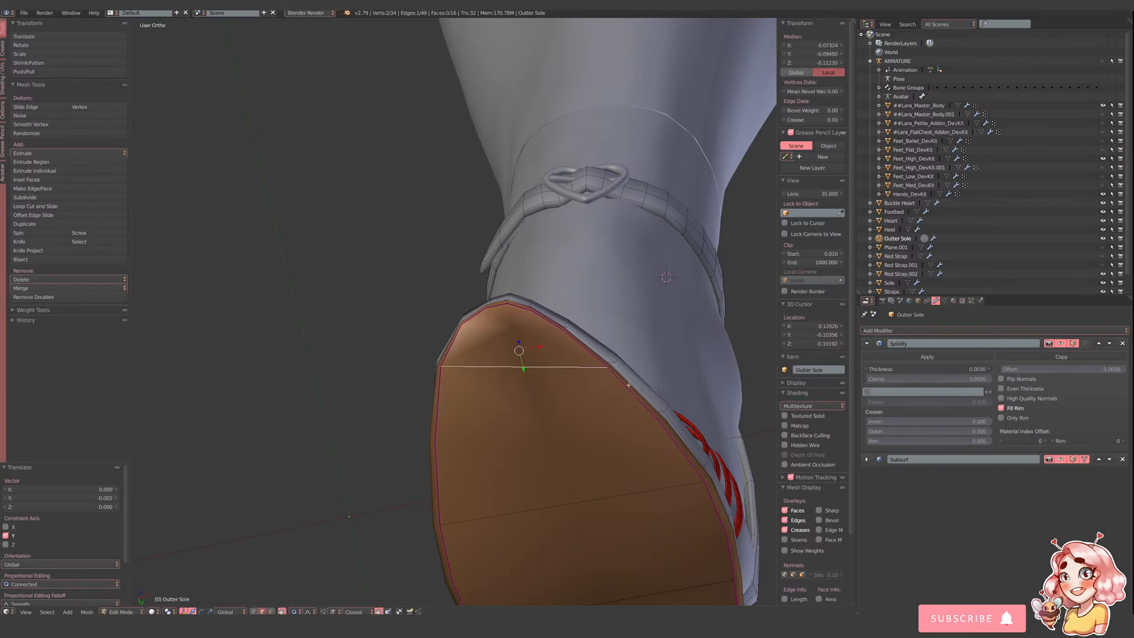
- Rotate the cross edge behind the Outter Sole's tip by about -4.77 degrees
middle_drag(628, 385, 574, 391)
key(r)
click(666, 363)
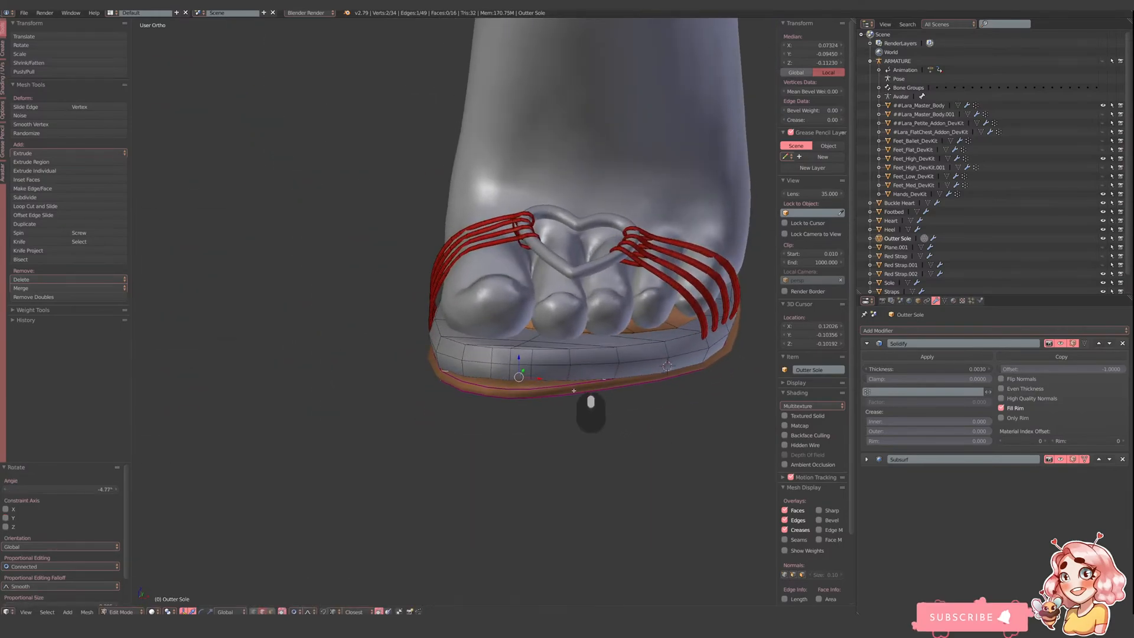
- Raise the Outter Sole's front edge about 0.002 along Z to meet the sole's tip and leave mesh editing
middle_drag(502, 390, 502, 350)
key(g)
key(z)
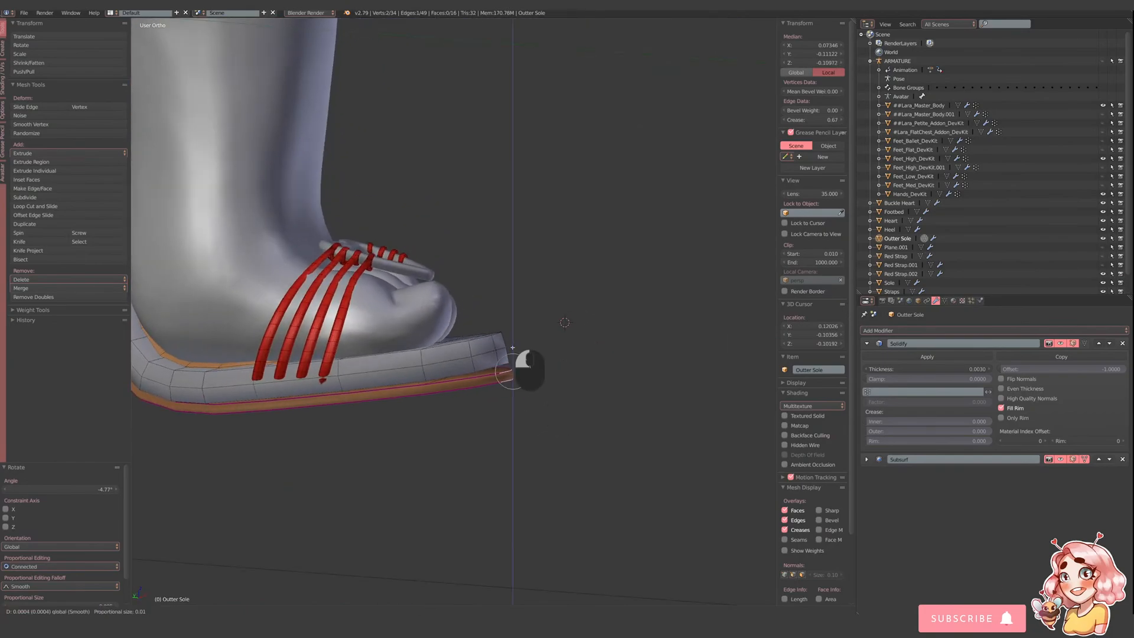
drag(511, 343, 511, 342)
middle_drag(509, 344, 499, 382)
click(495, 329)
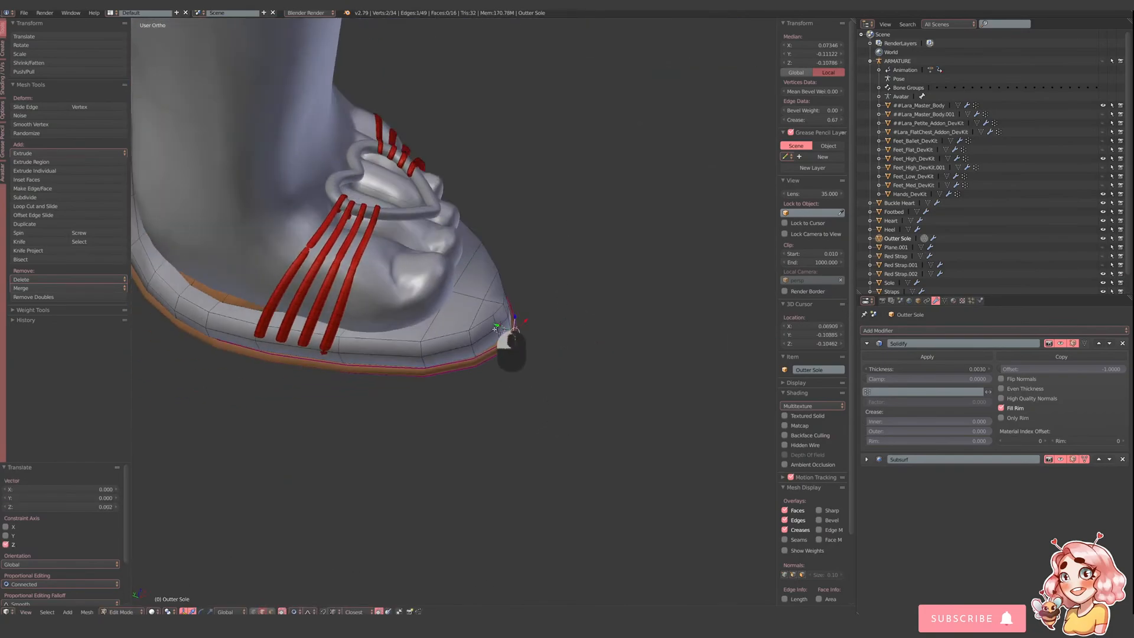
drag(497, 327, 495, 326)
middle_drag(509, 338, 513, 421)
key(Tab)
key(a)
scroll(530, 287, down, 3)
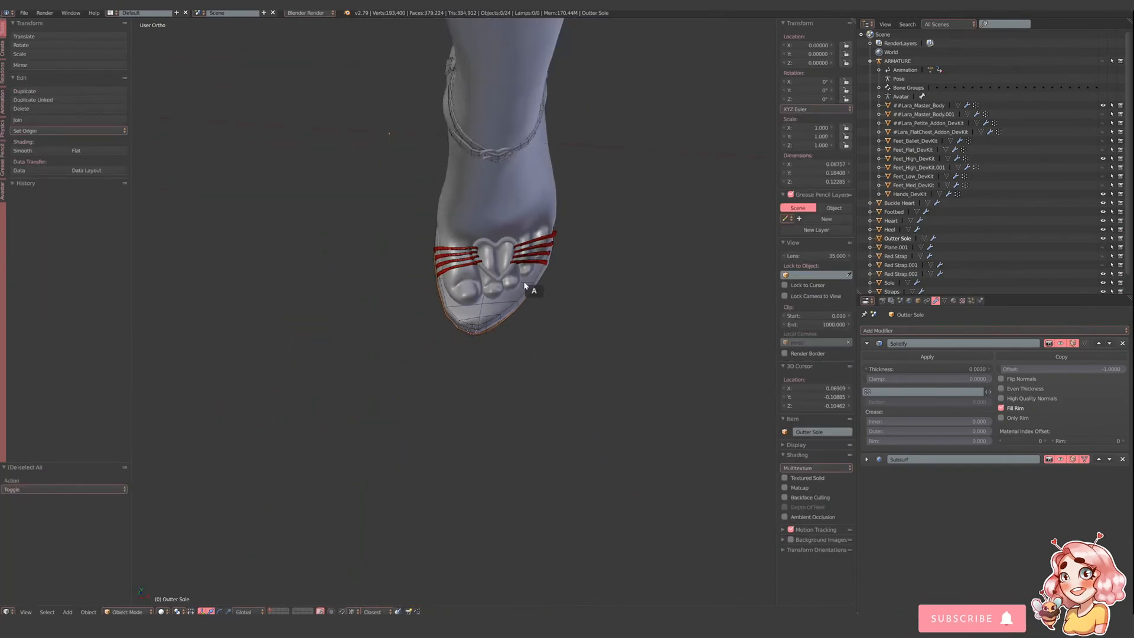
- Move the Outter Sole's rim edge on the small-toe side of the tip about 0.0006 along negative X
middle_drag(531, 286, 518, 346)
shift+middle_drag(518, 346, 530, 451)
scroll(520, 436, up, 3)
scroll(530, 451, up, 3)
right_click(538, 499)
key(Tab)
right_click(539, 498)
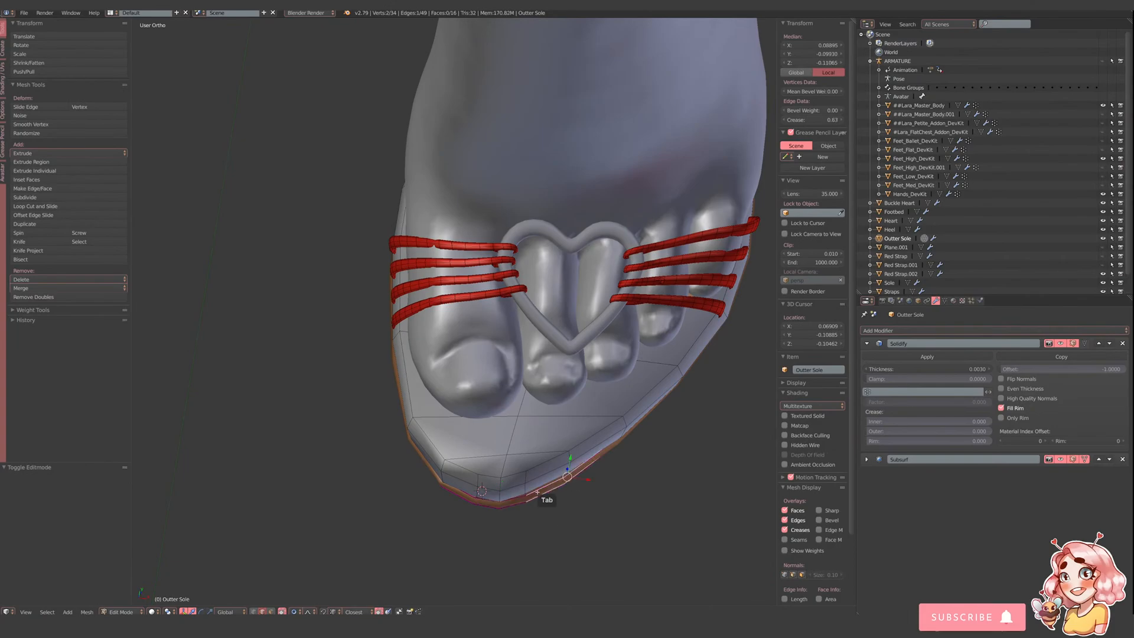
drag(584, 480, 581, 480)
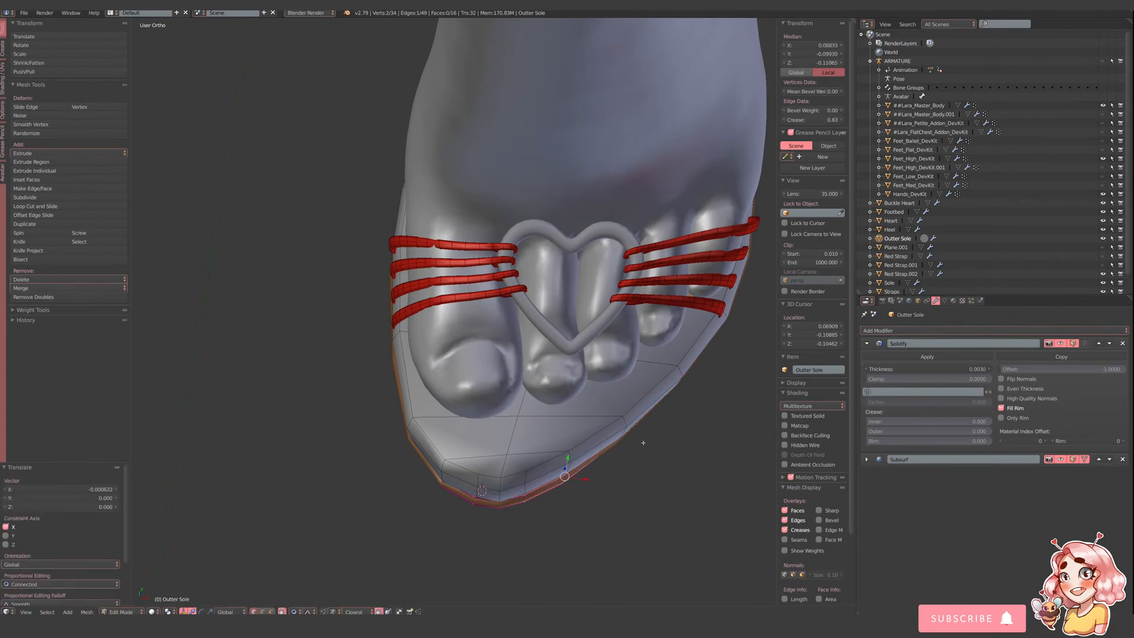
- Nudge single Outter Sole rim vertices along X near the small toes and the tip, the last one about 0.00015 in the negative direction
key(z)
key(a)
right_click(617, 447)
key(z)
drag(632, 451, 638, 451)
right_click(519, 500)
drag(535, 504, 534, 504)
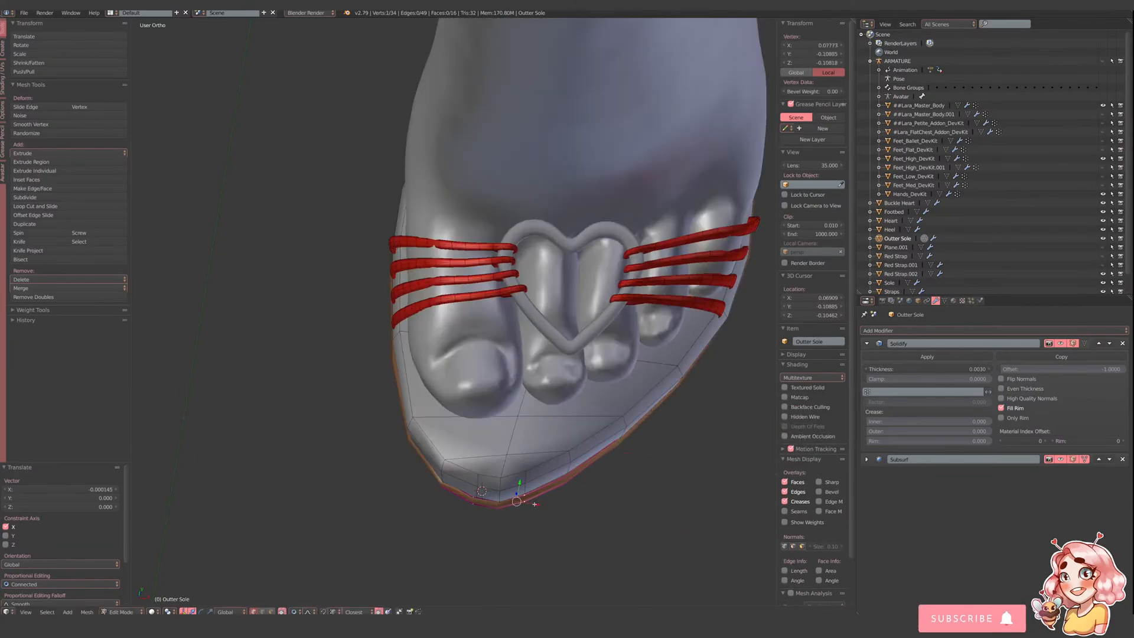